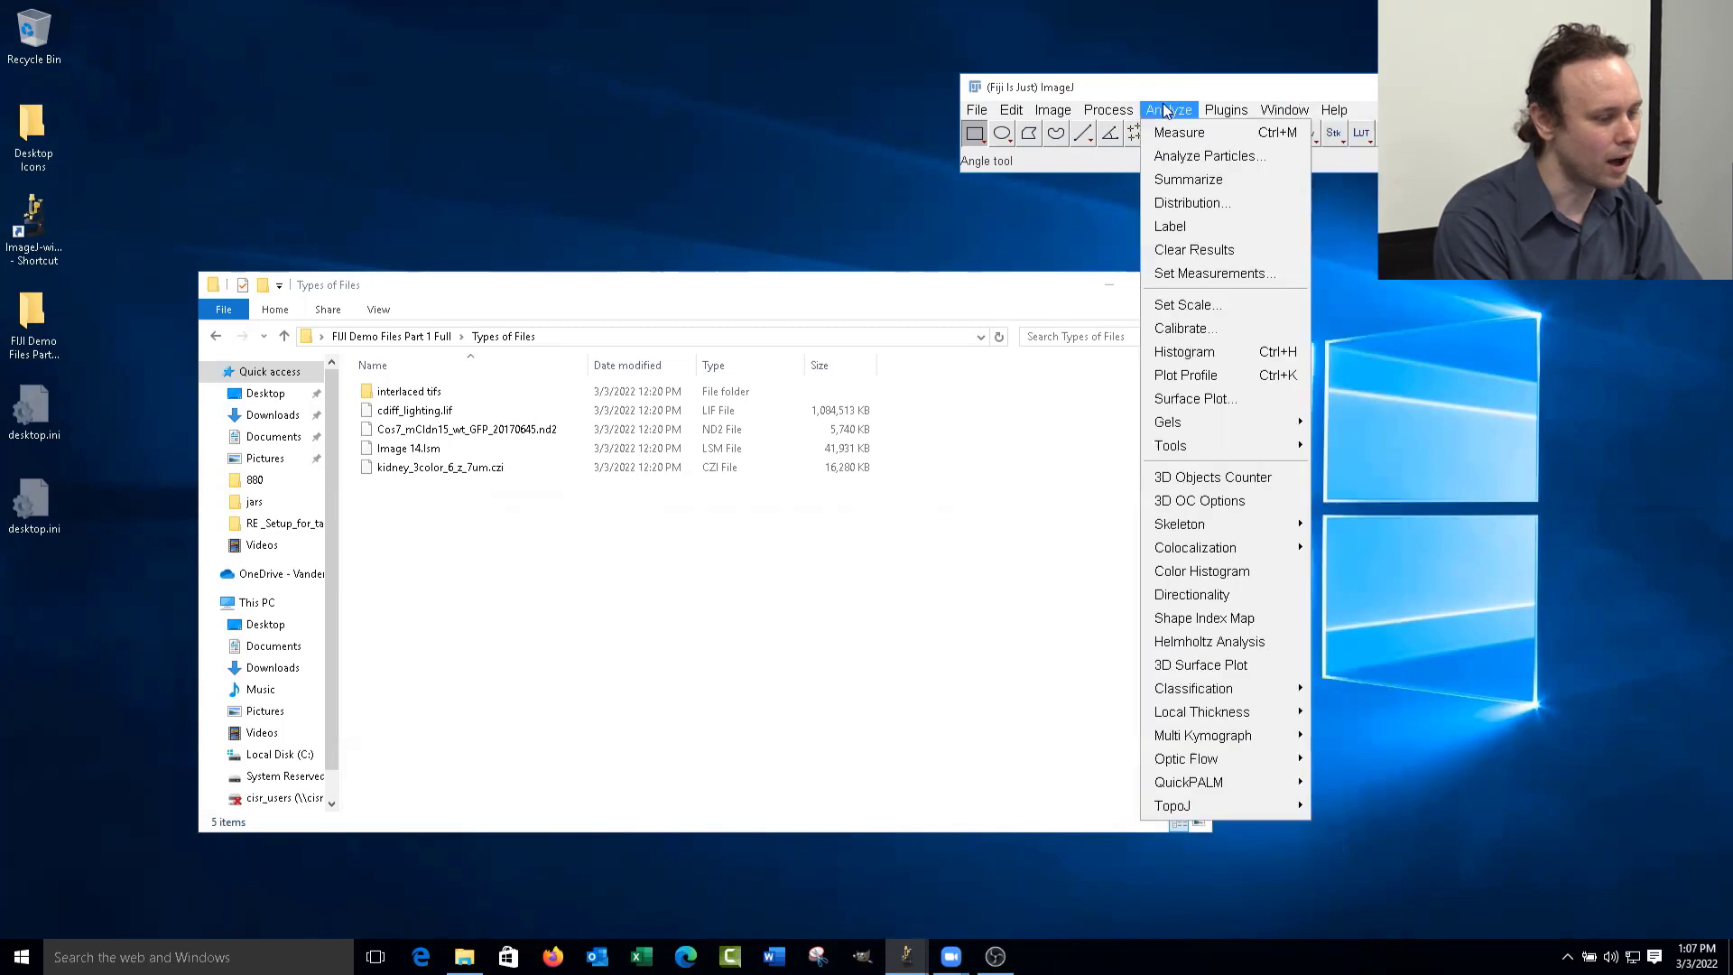
pyautogui.click(1161, 108)
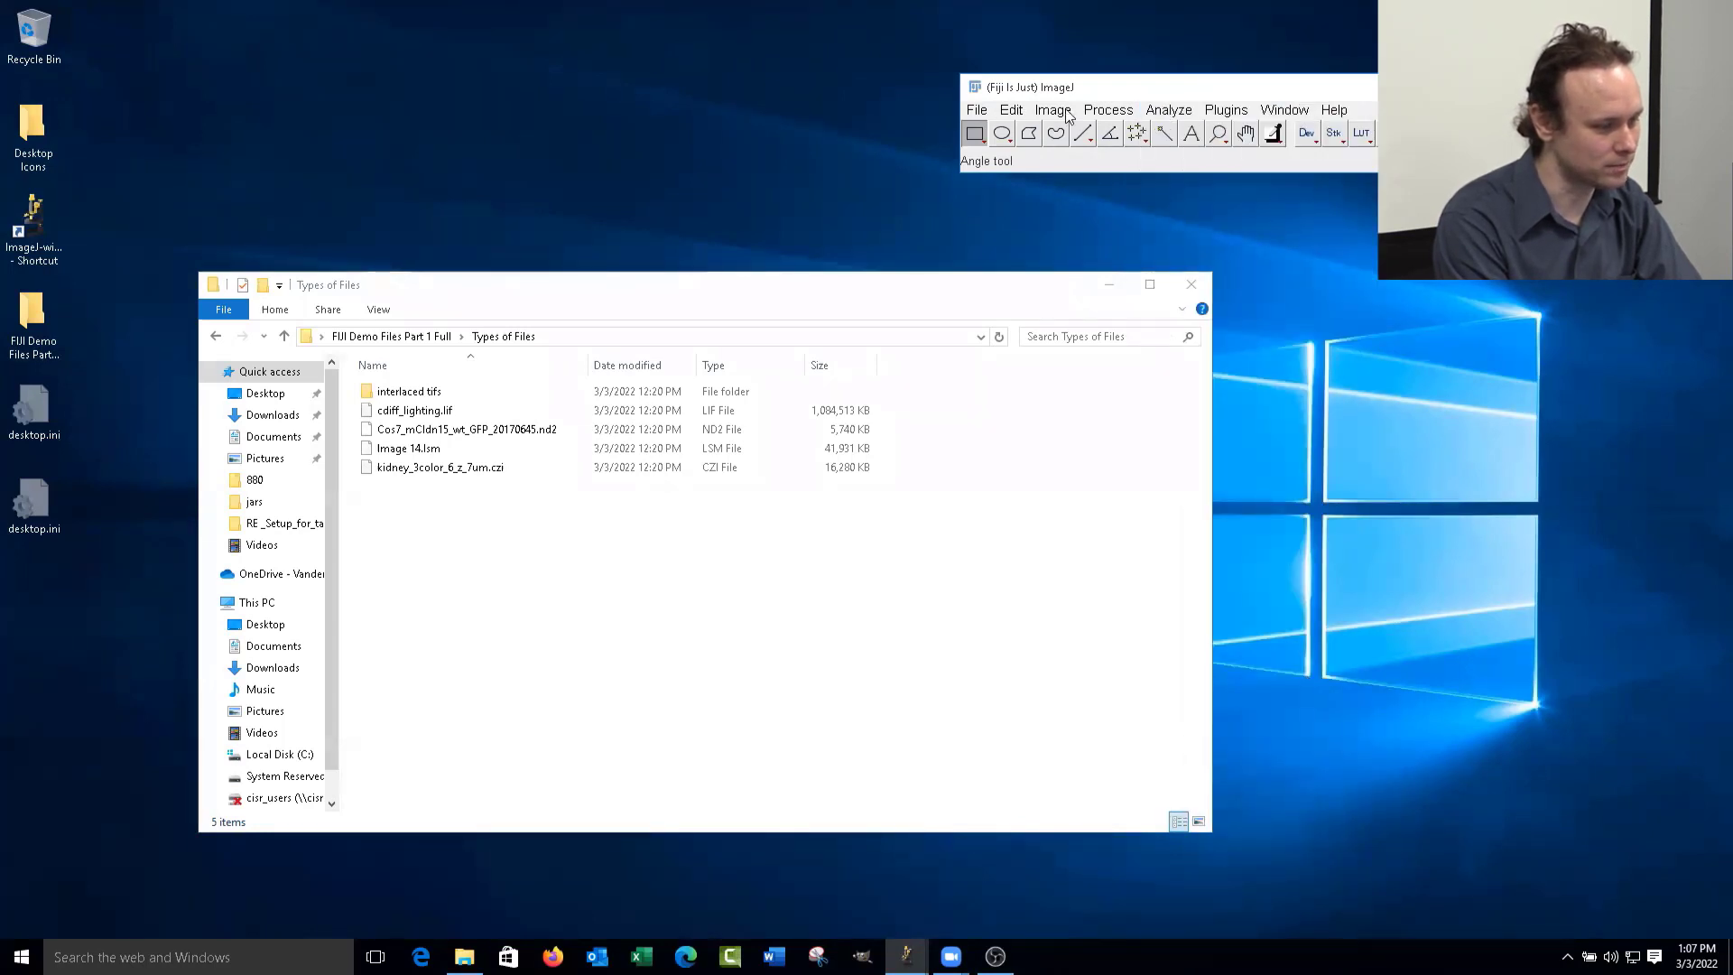
pyautogui.click(1010, 110)
pyautogui.click(1038, 115)
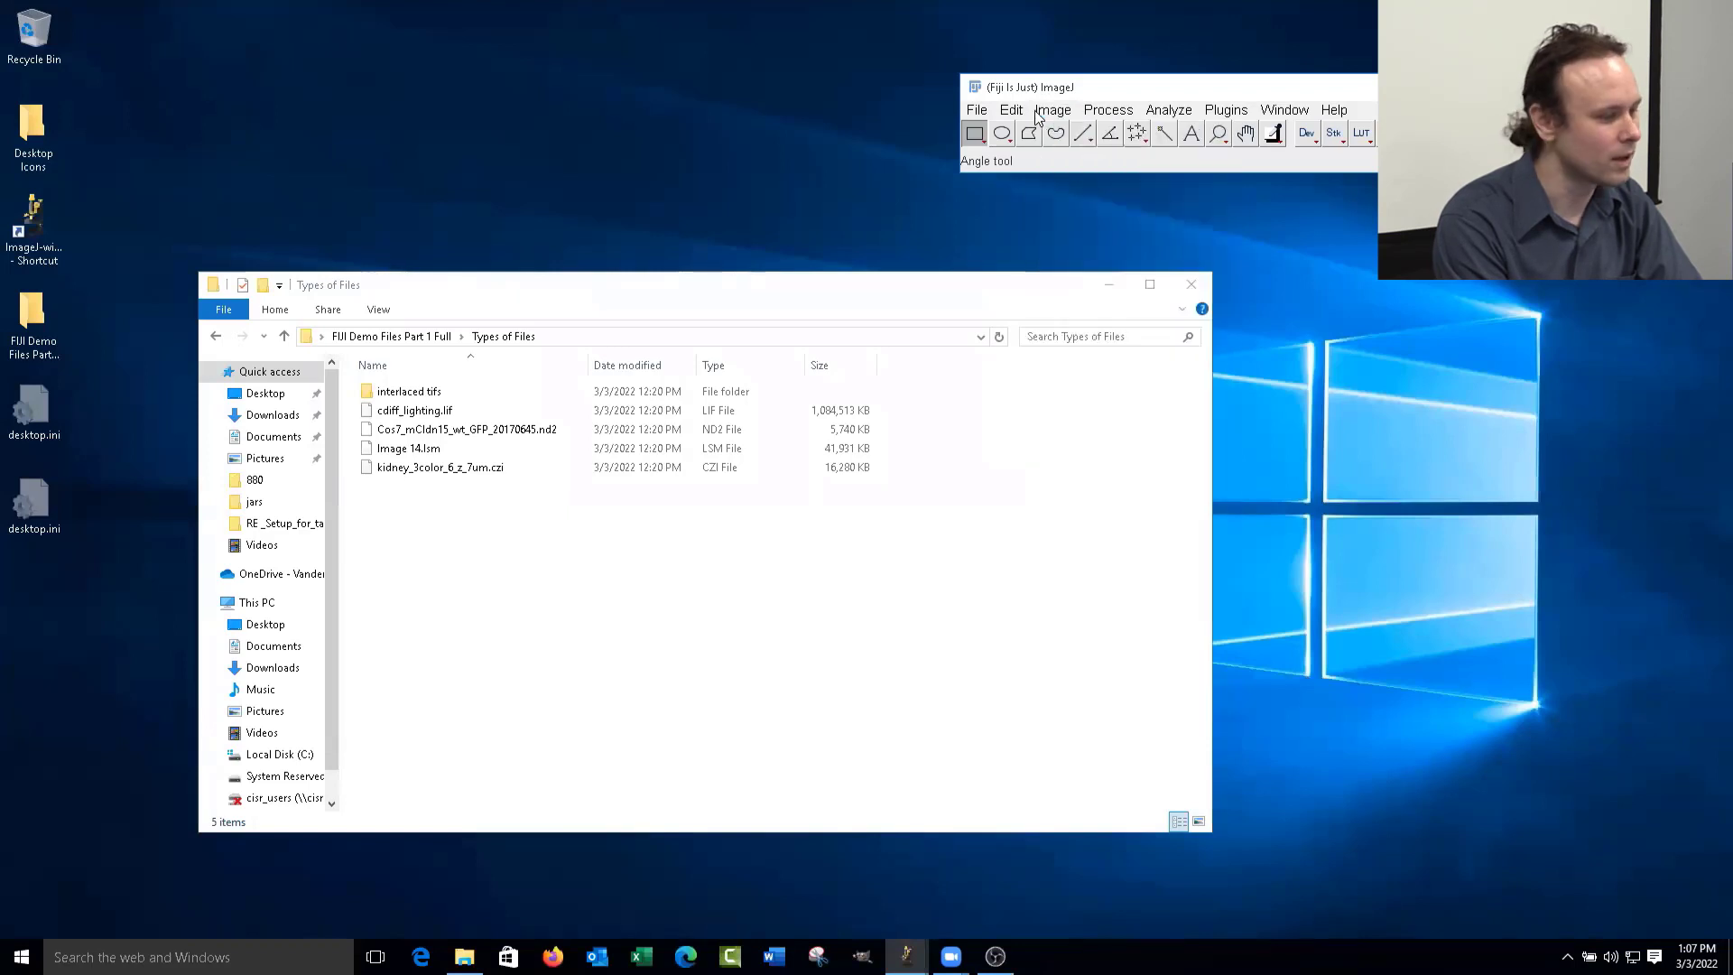
pyautogui.click(971, 112)
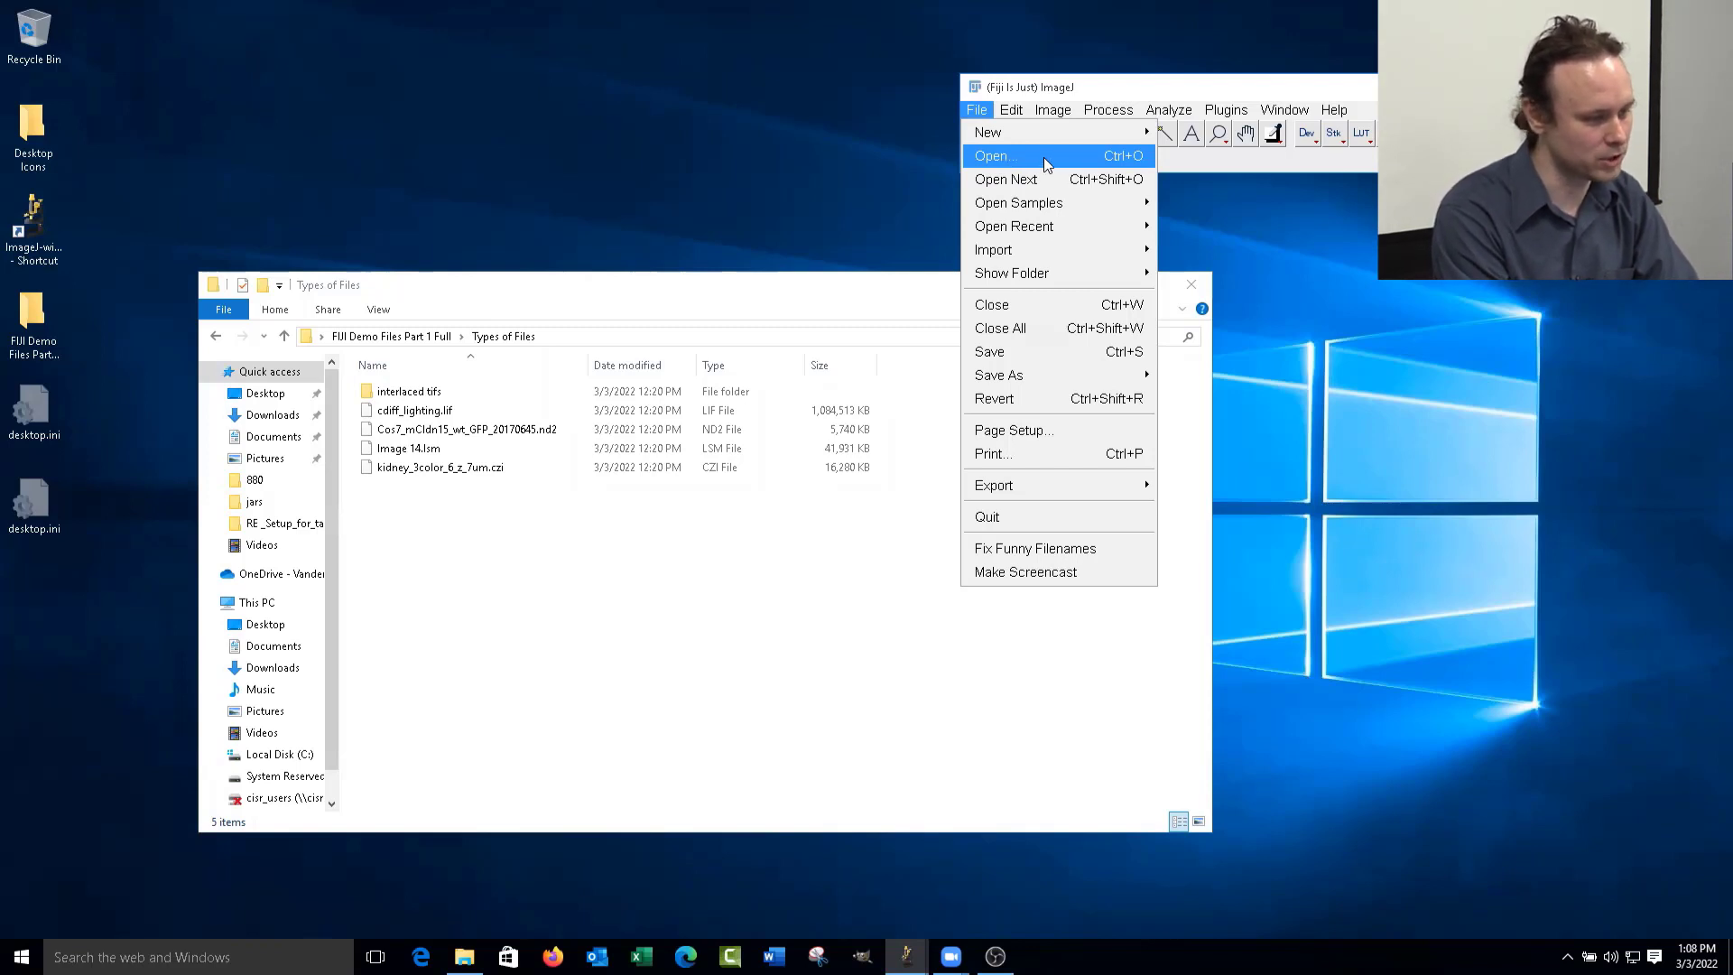
pyautogui.click(849, 296)
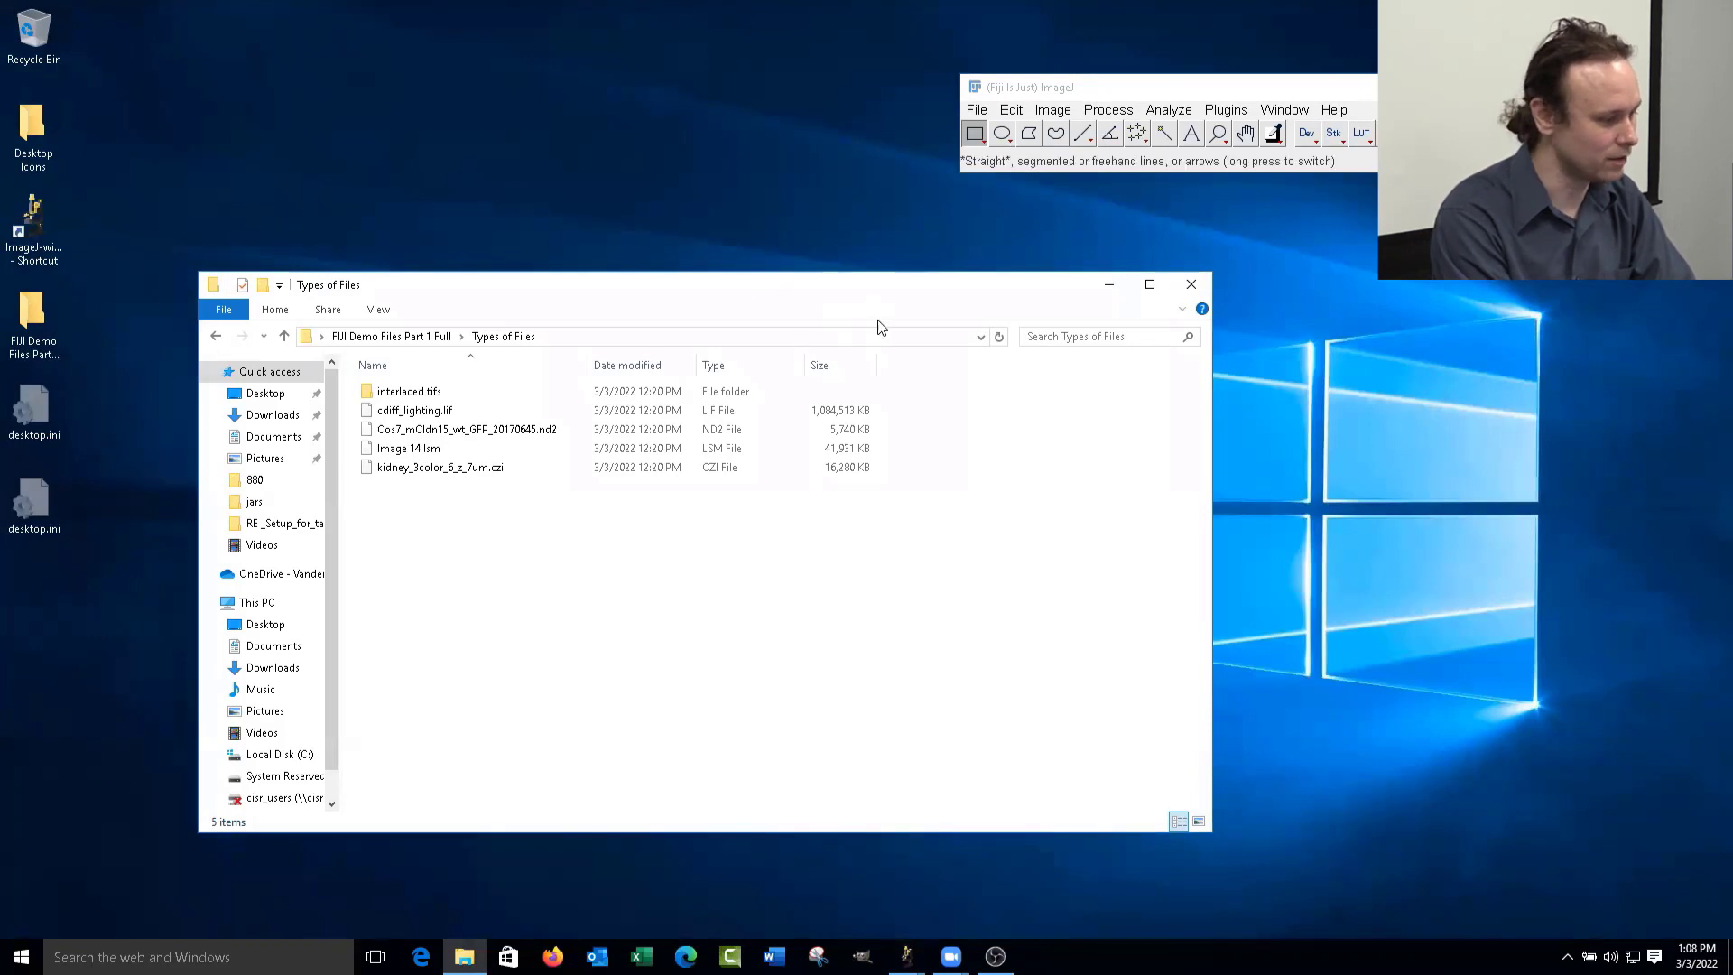
# - Open kidney_3color_6_z_7um.czi from the Types of Files folder in ImageJ, importing it as a Hyperstack with Autoscale
pyautogui.click(486, 471)
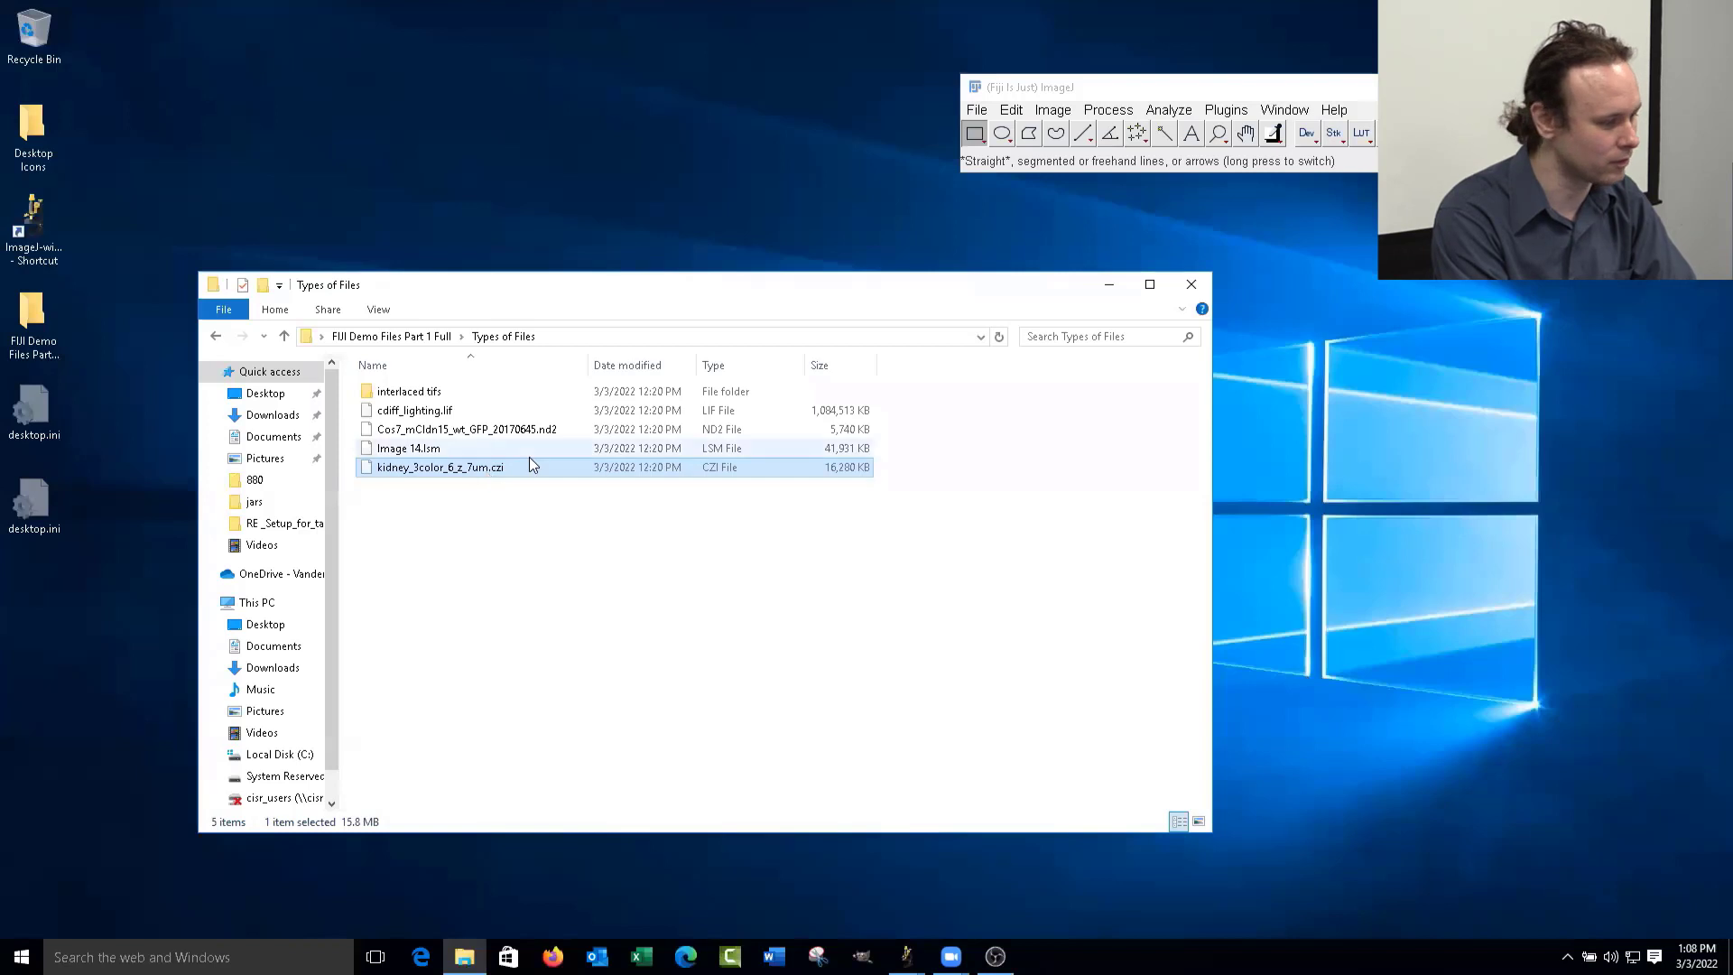
pyautogui.moveTo(531, 470); pyautogui.dragTo(1060, 148)
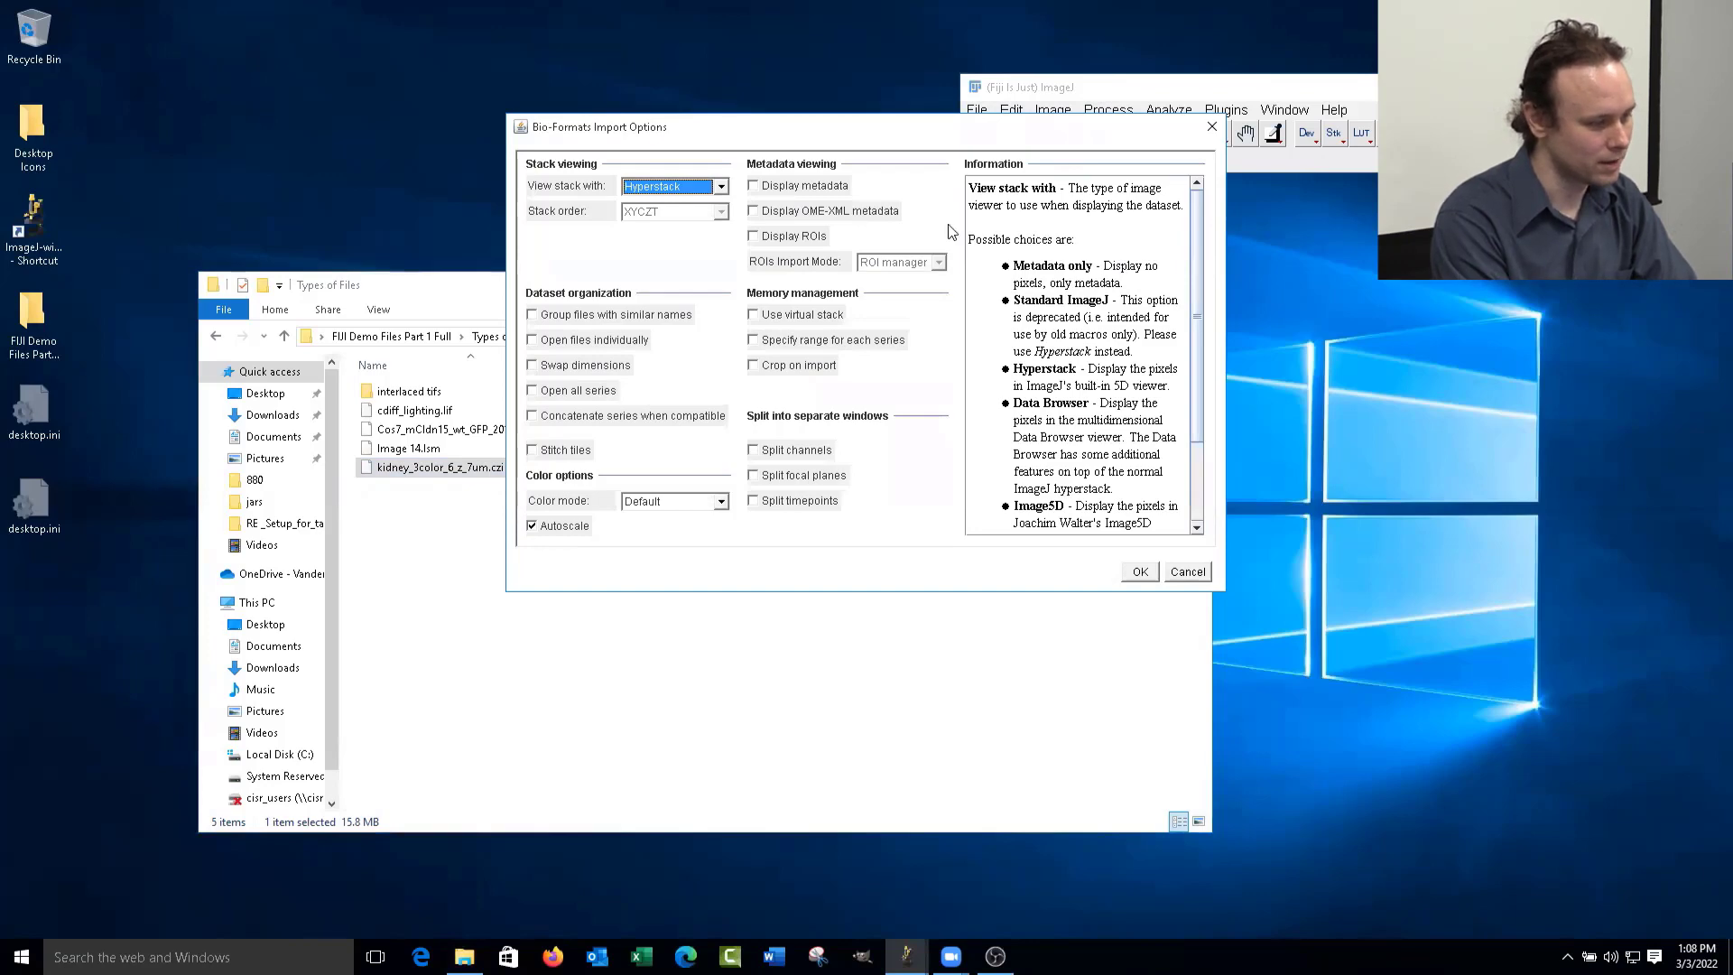
pyautogui.moveTo(761, 129); pyautogui.dragTo(953, 233)
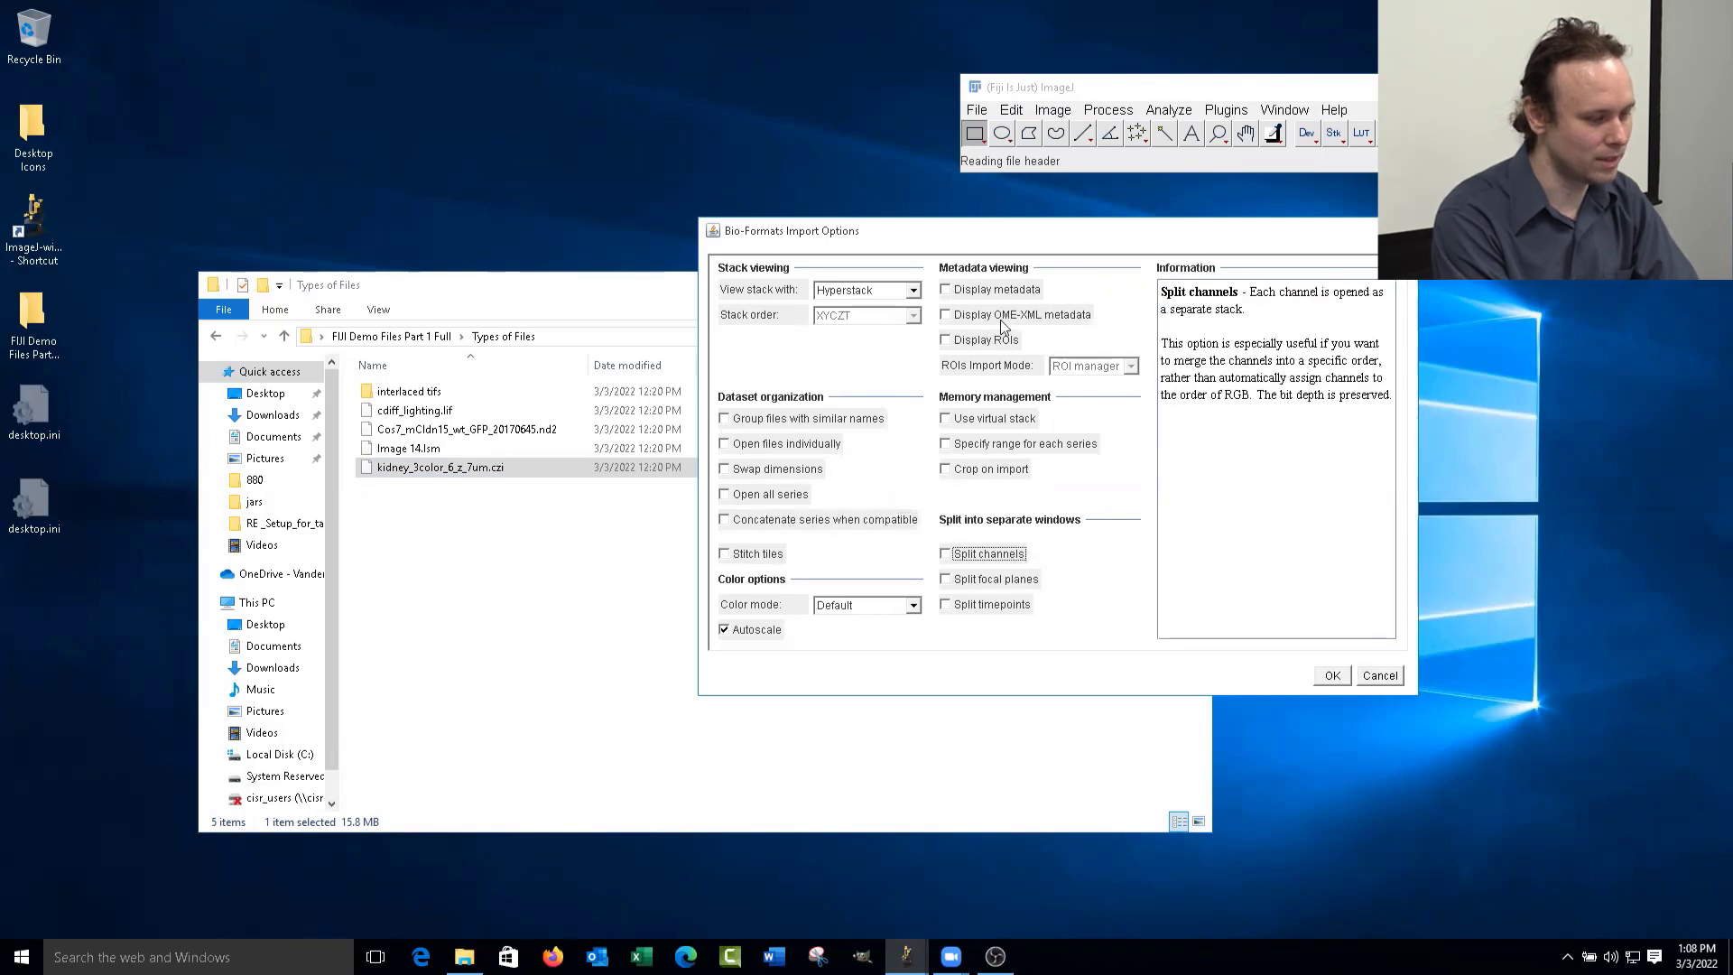
pyautogui.click(1332, 677)
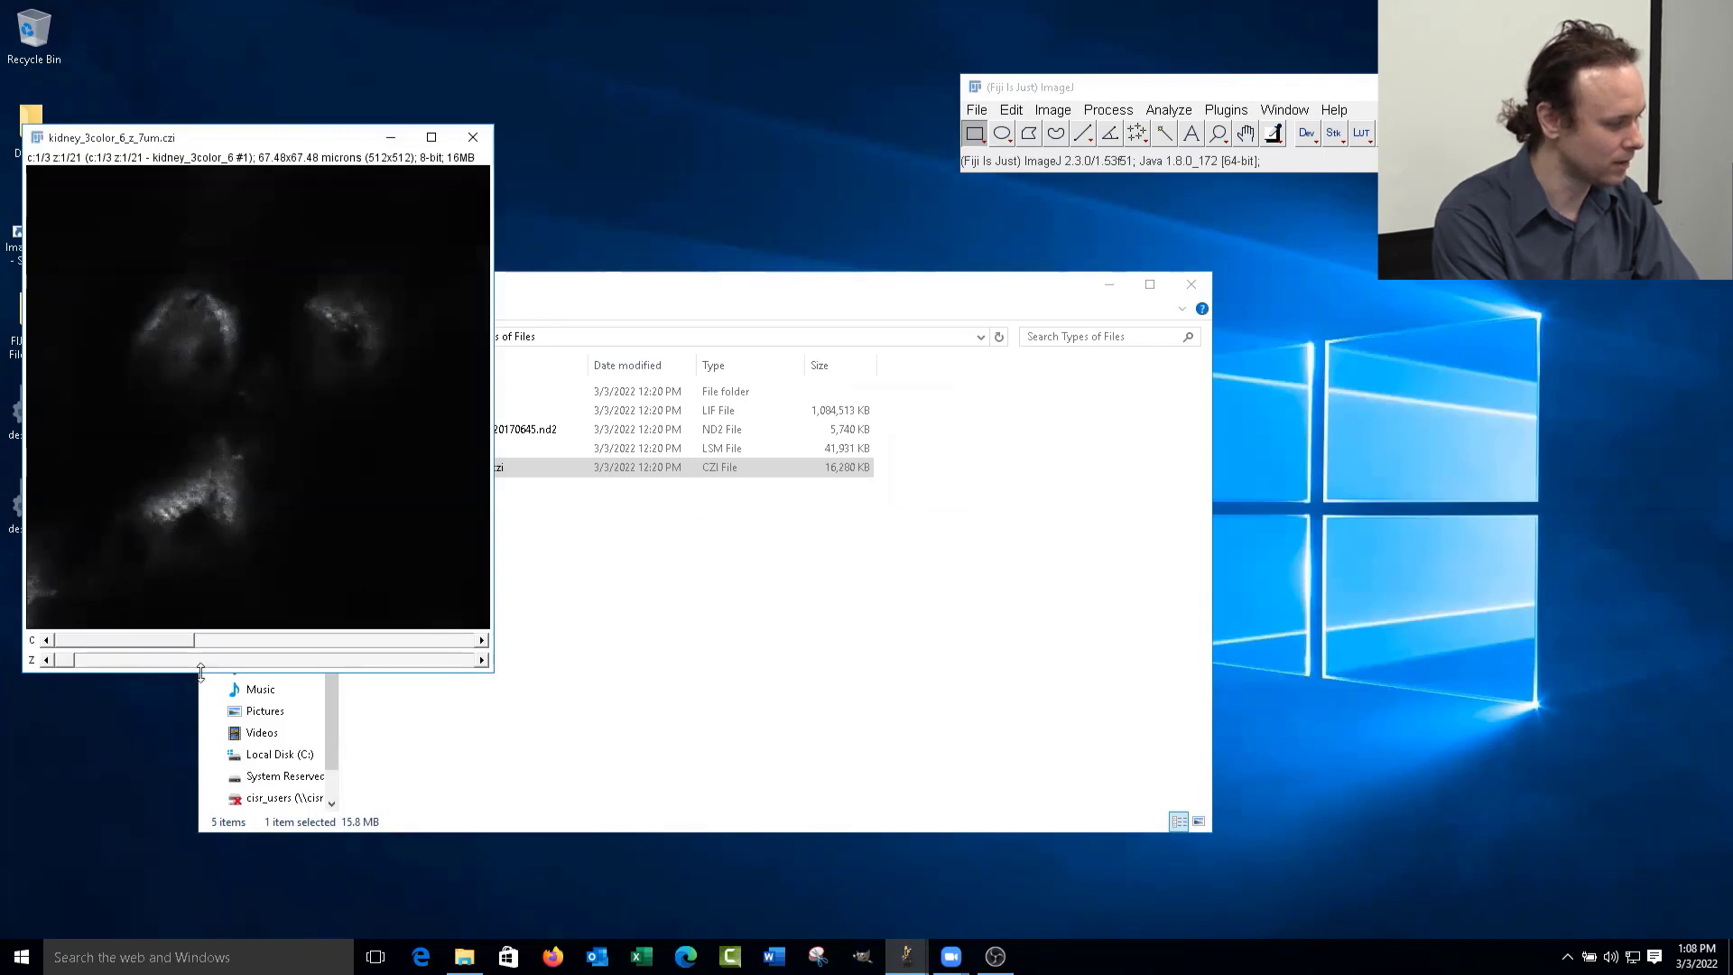
# - Browse the Z slices and channels of the kidney stack up to the third channel, and close the image
pyautogui.click(150, 659)
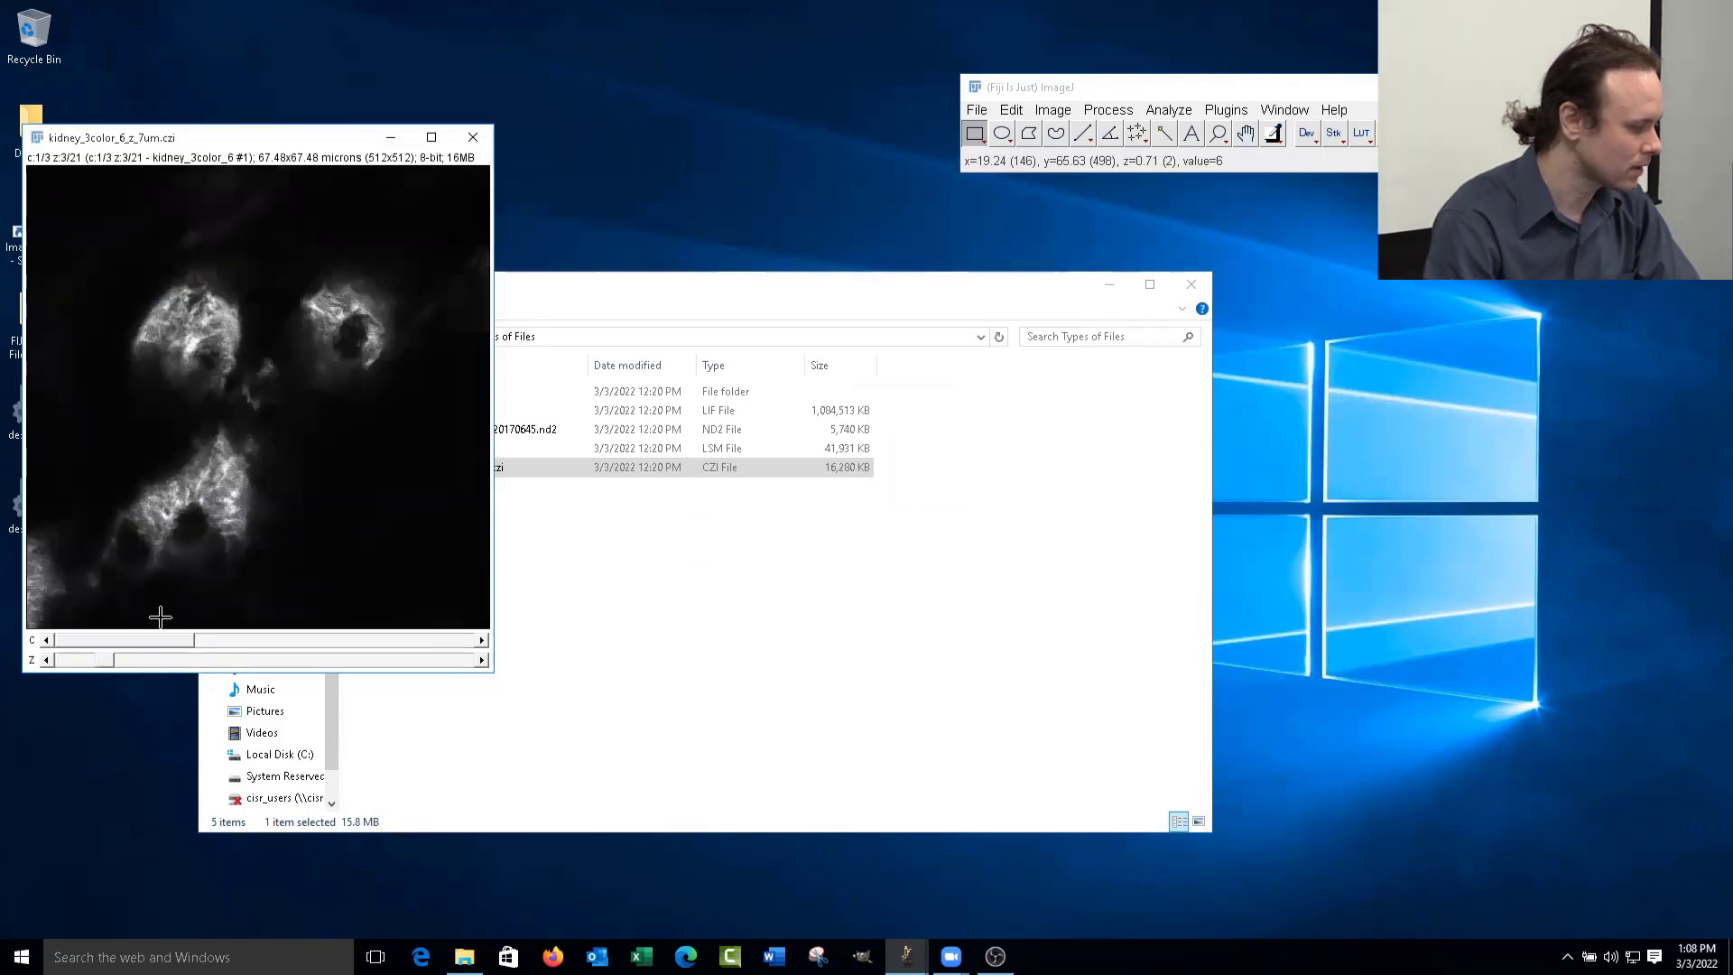
pyautogui.moveTo(113, 660); pyautogui.dragTo(374, 660)
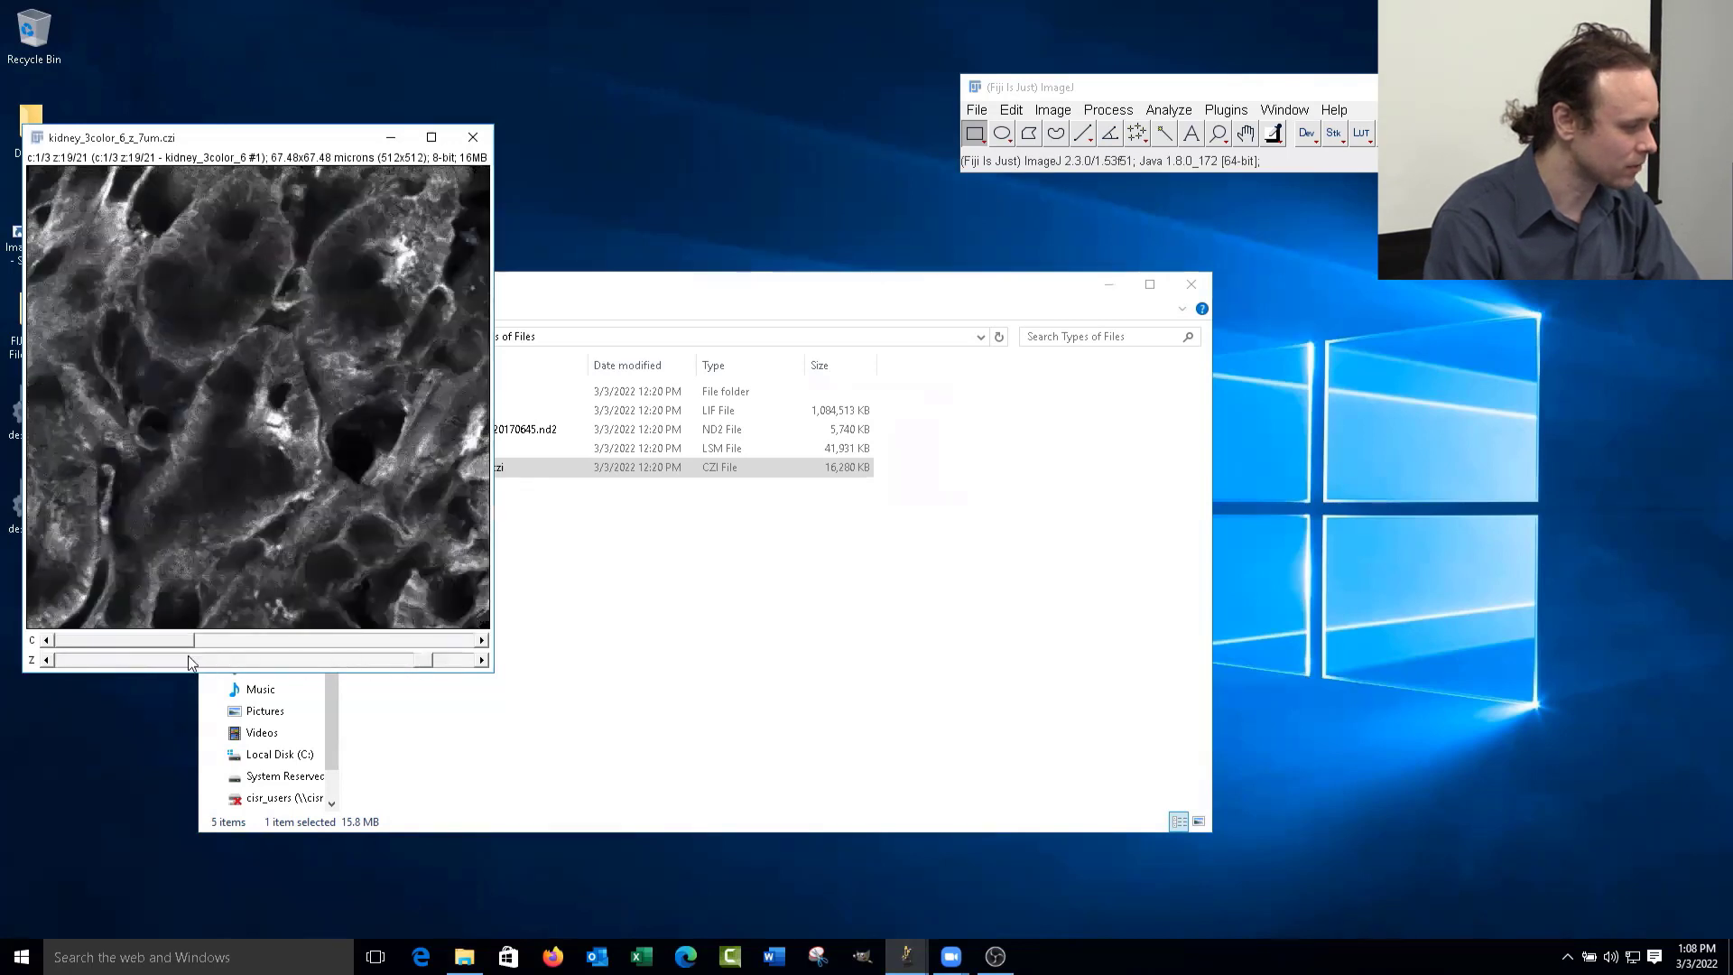
pyautogui.moveTo(151, 639); pyautogui.dragTo(451, 652)
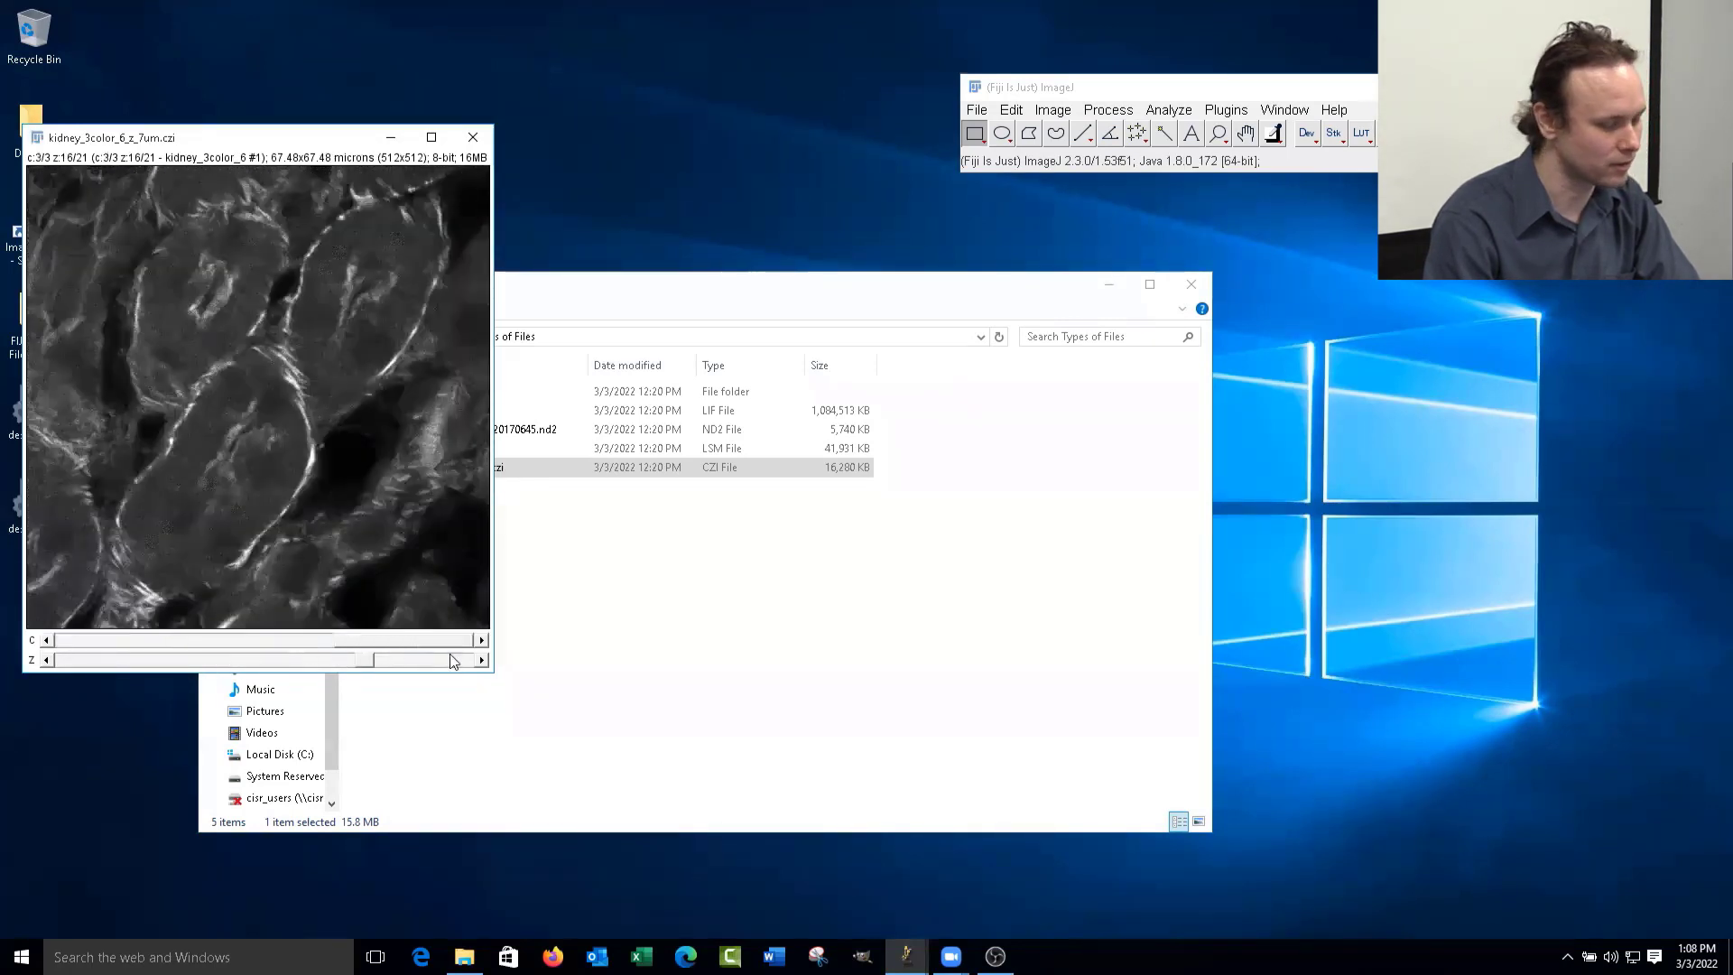
pyautogui.click(478, 141)
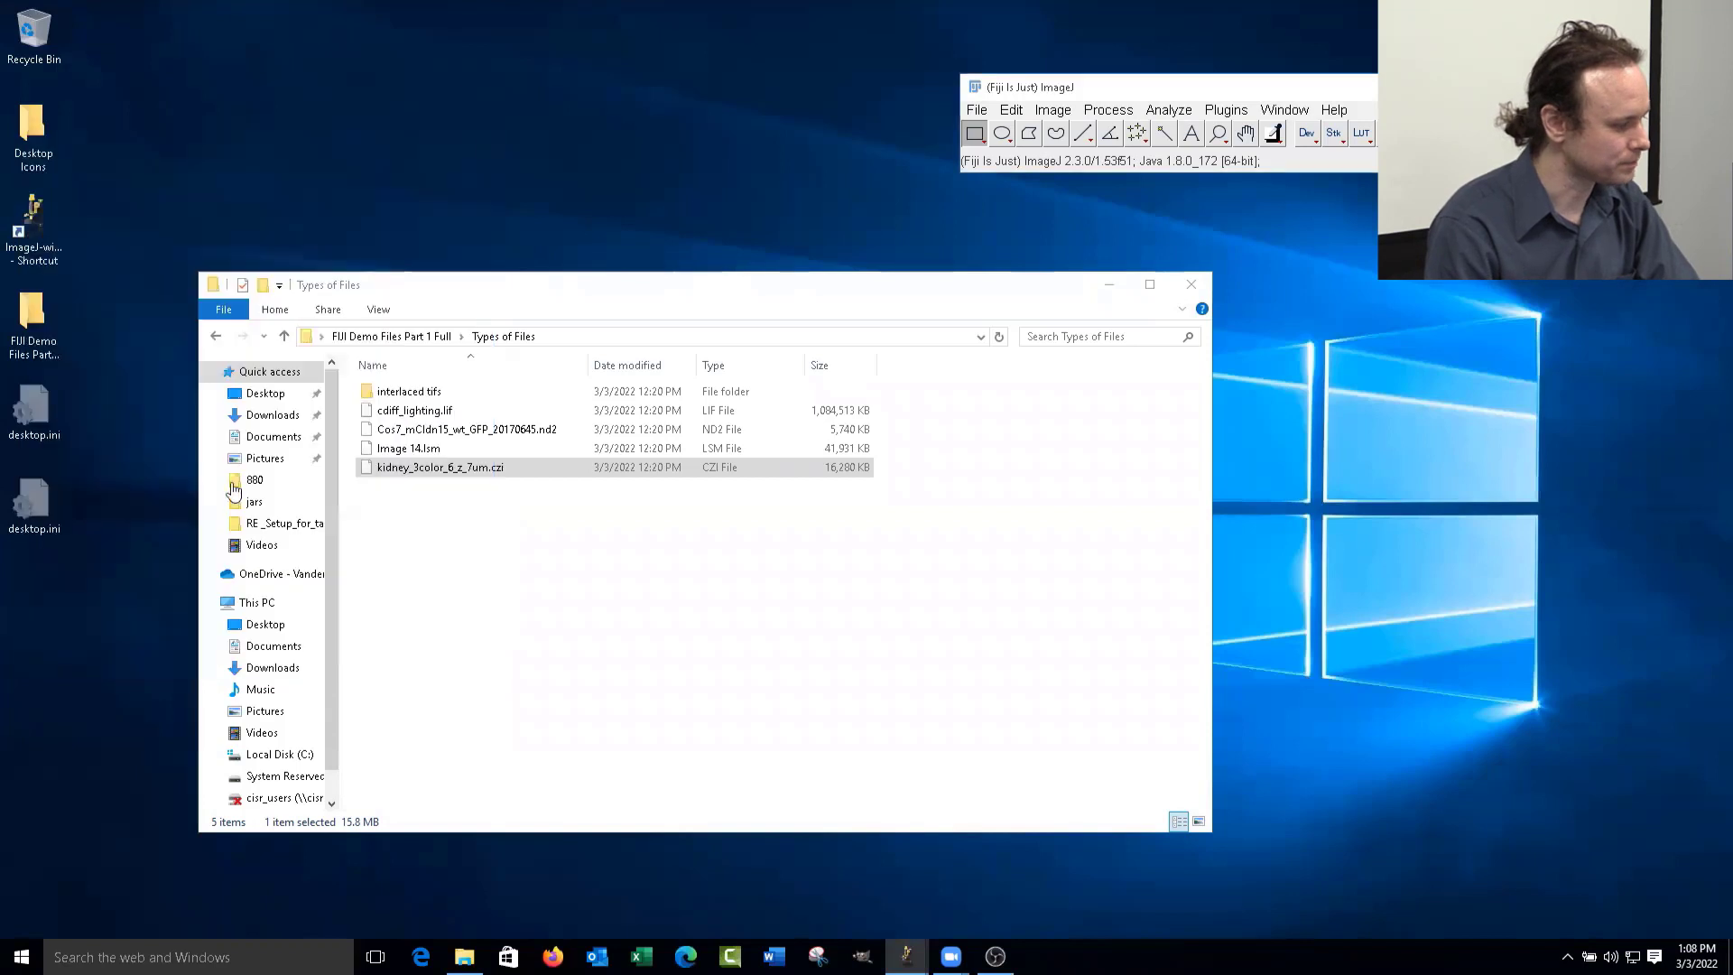
# - Open Image 14.lsm in ImageJ and view its second channel at Z slice 19, closing the image when done
pyautogui.click(475, 444)
pyautogui.moveTo(394, 460); pyautogui.dragTo(1211, 149)
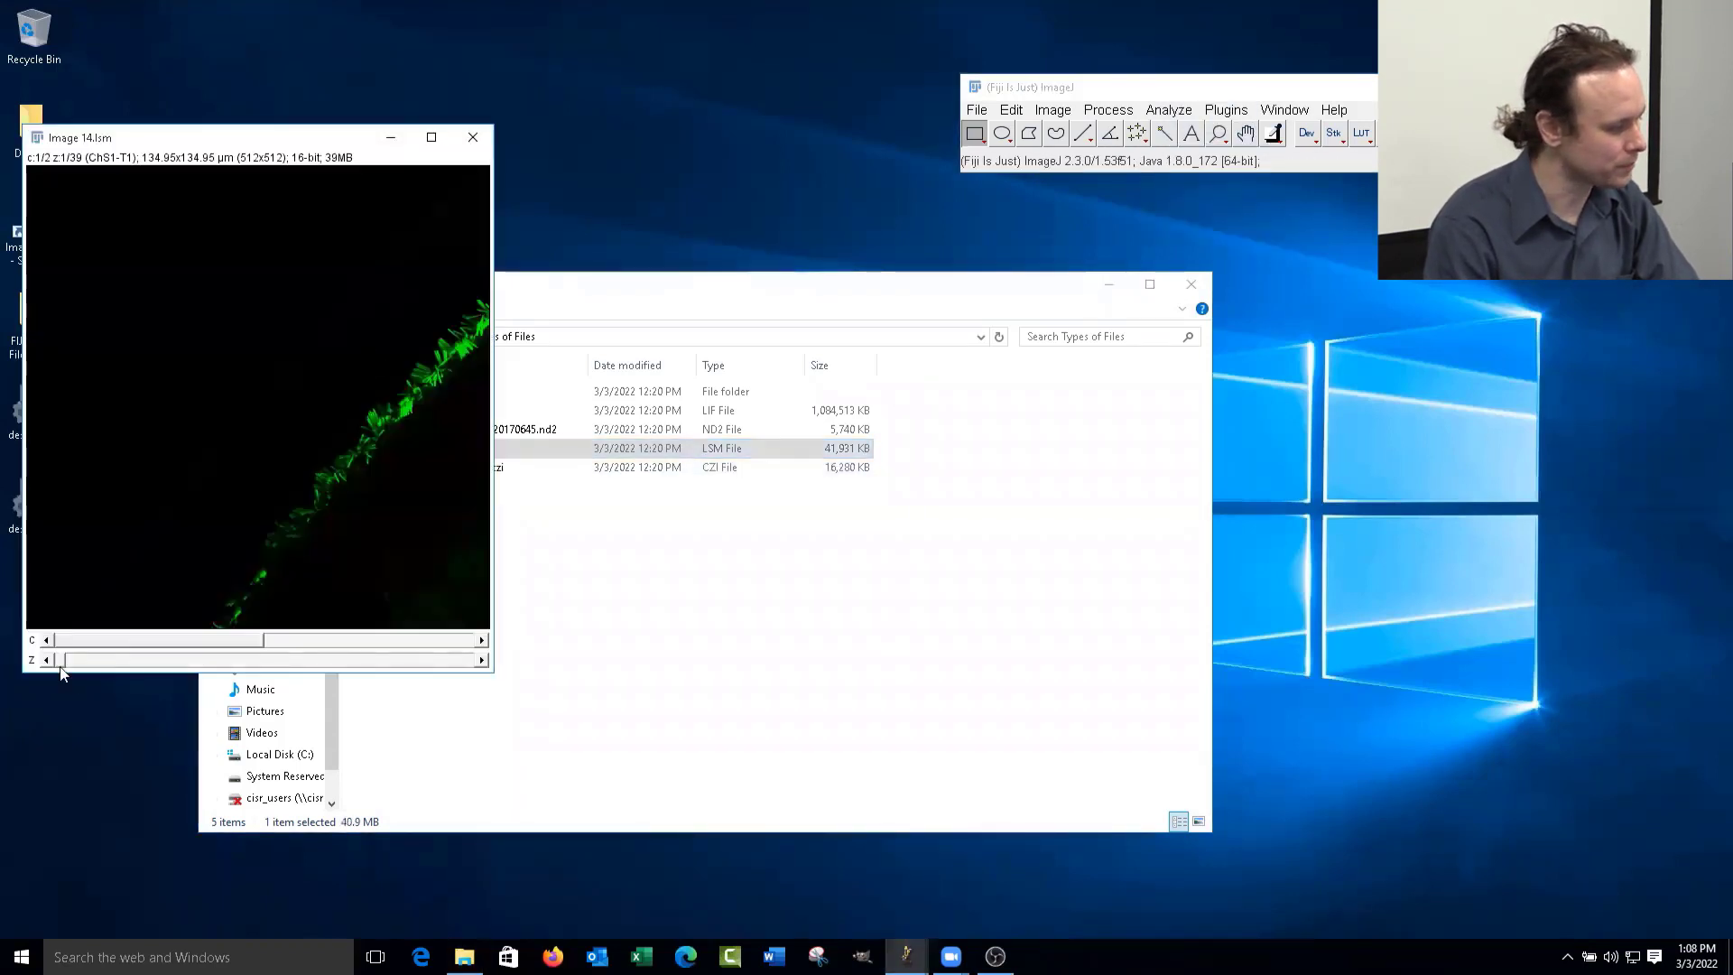
pyautogui.moveTo(60, 662); pyautogui.dragTo(403, 631)
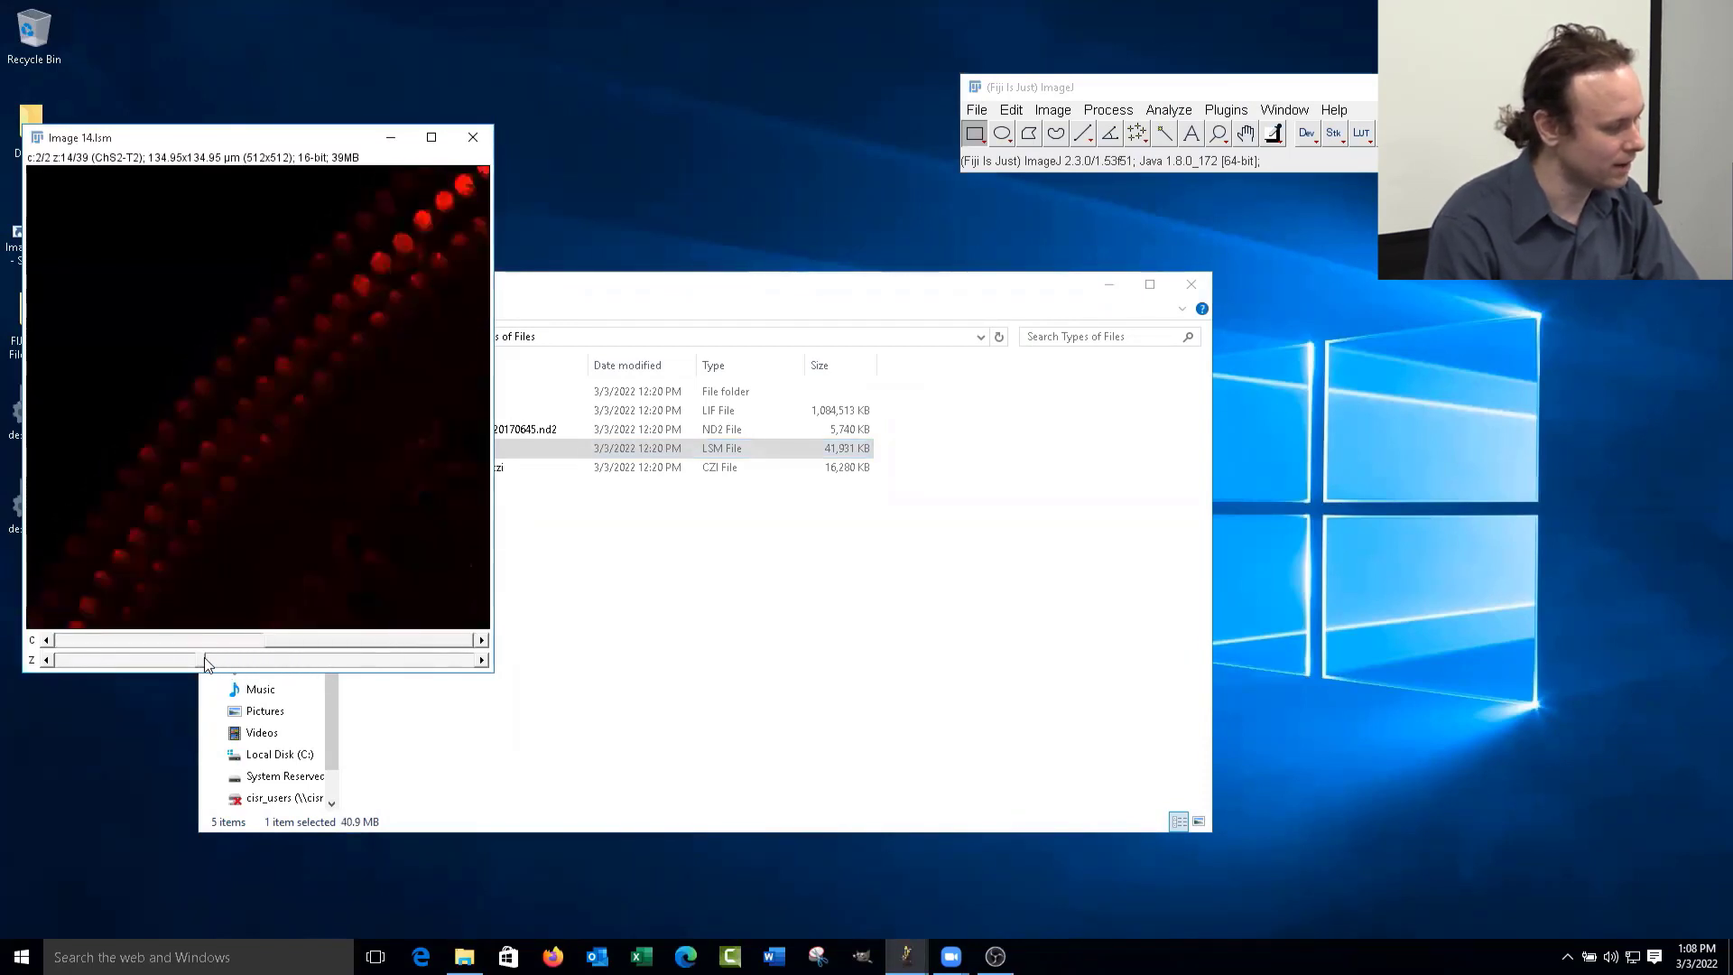
pyautogui.moveTo(208, 665); pyautogui.dragTo(252, 668)
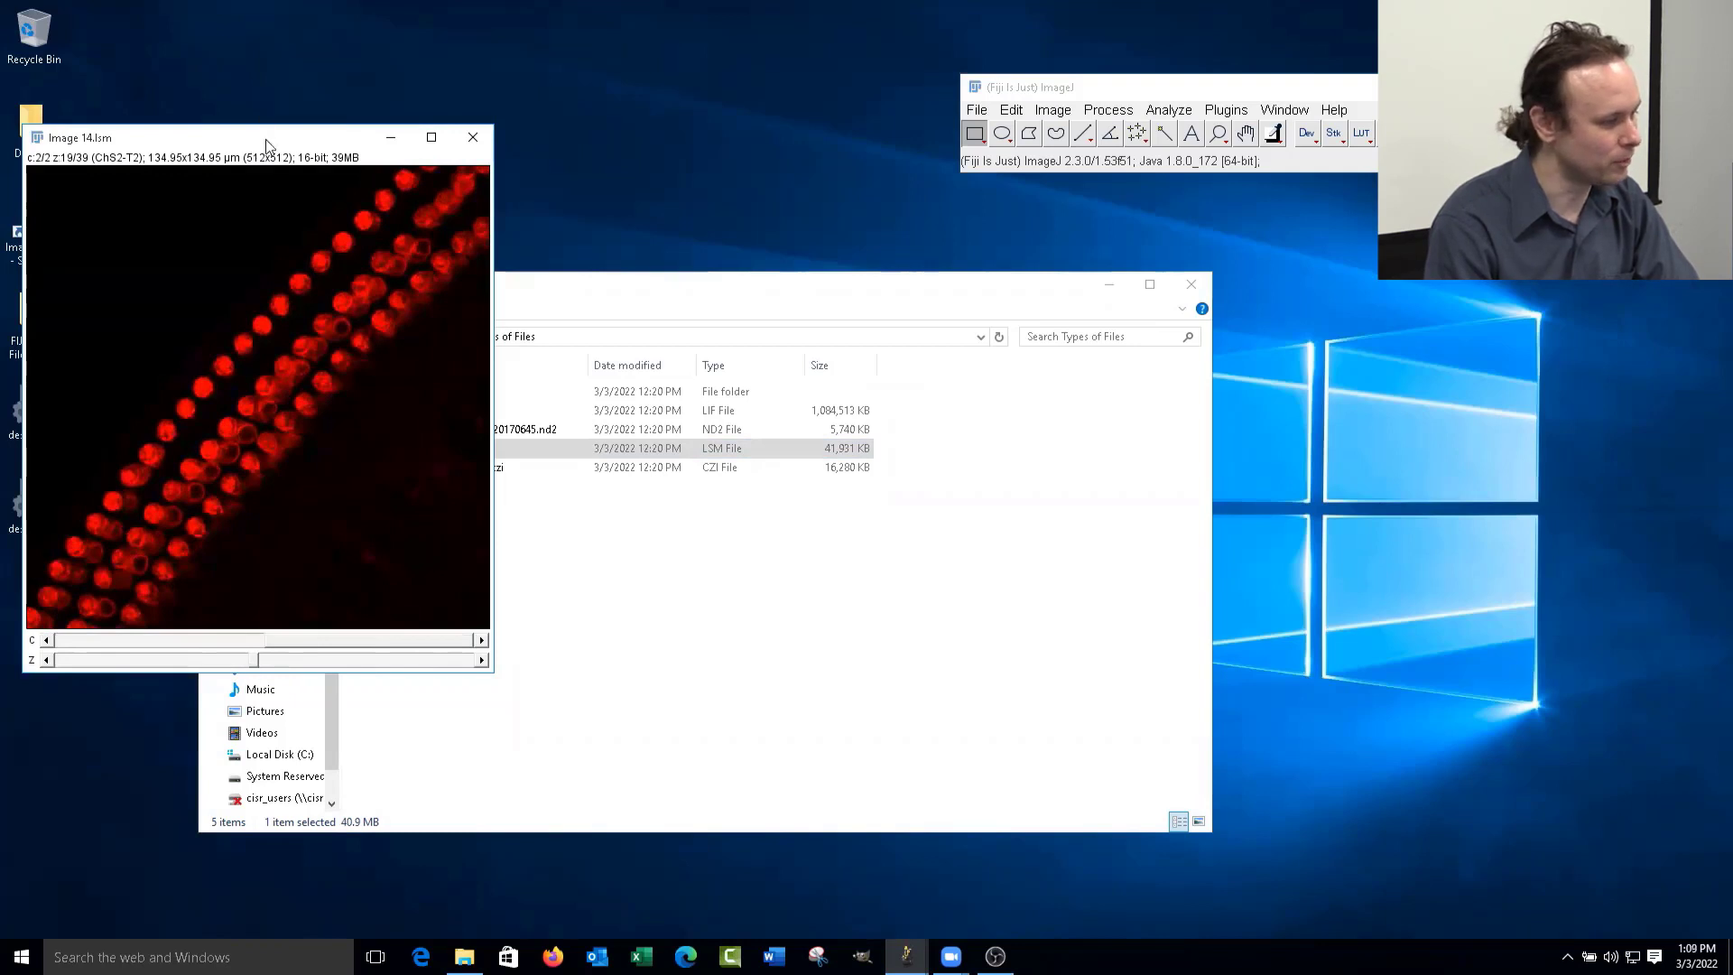
pyautogui.moveTo(265, 139); pyautogui.dragTo(473, 112)
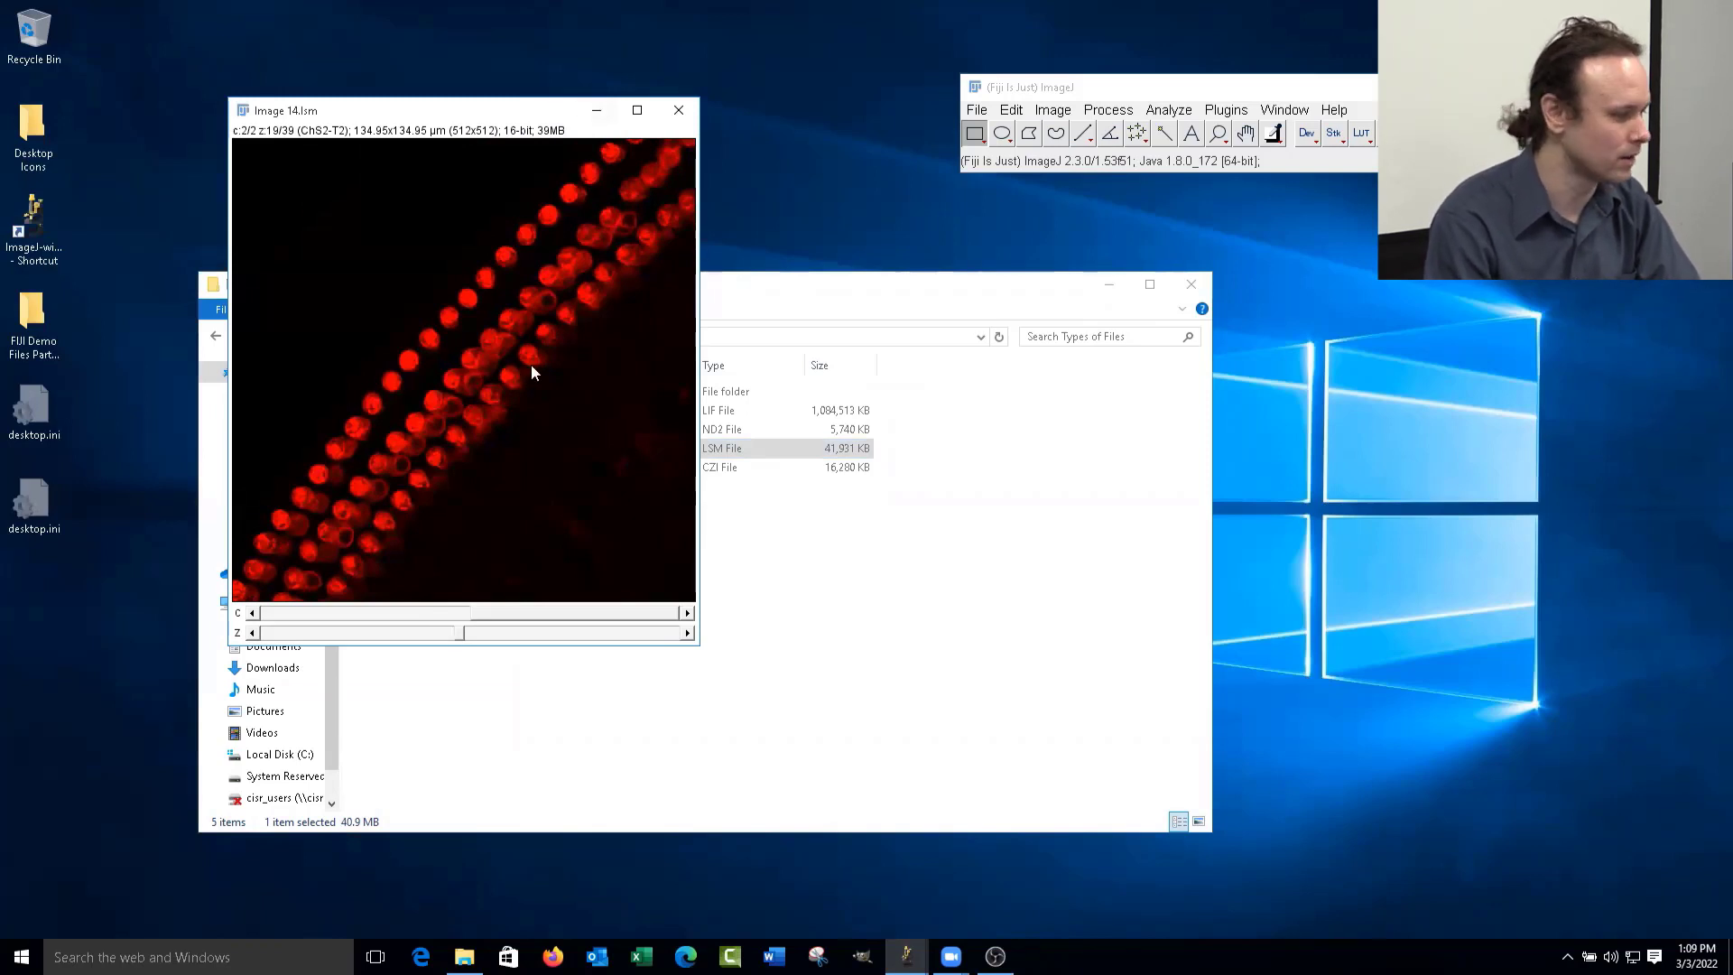
pyautogui.click(677, 110)
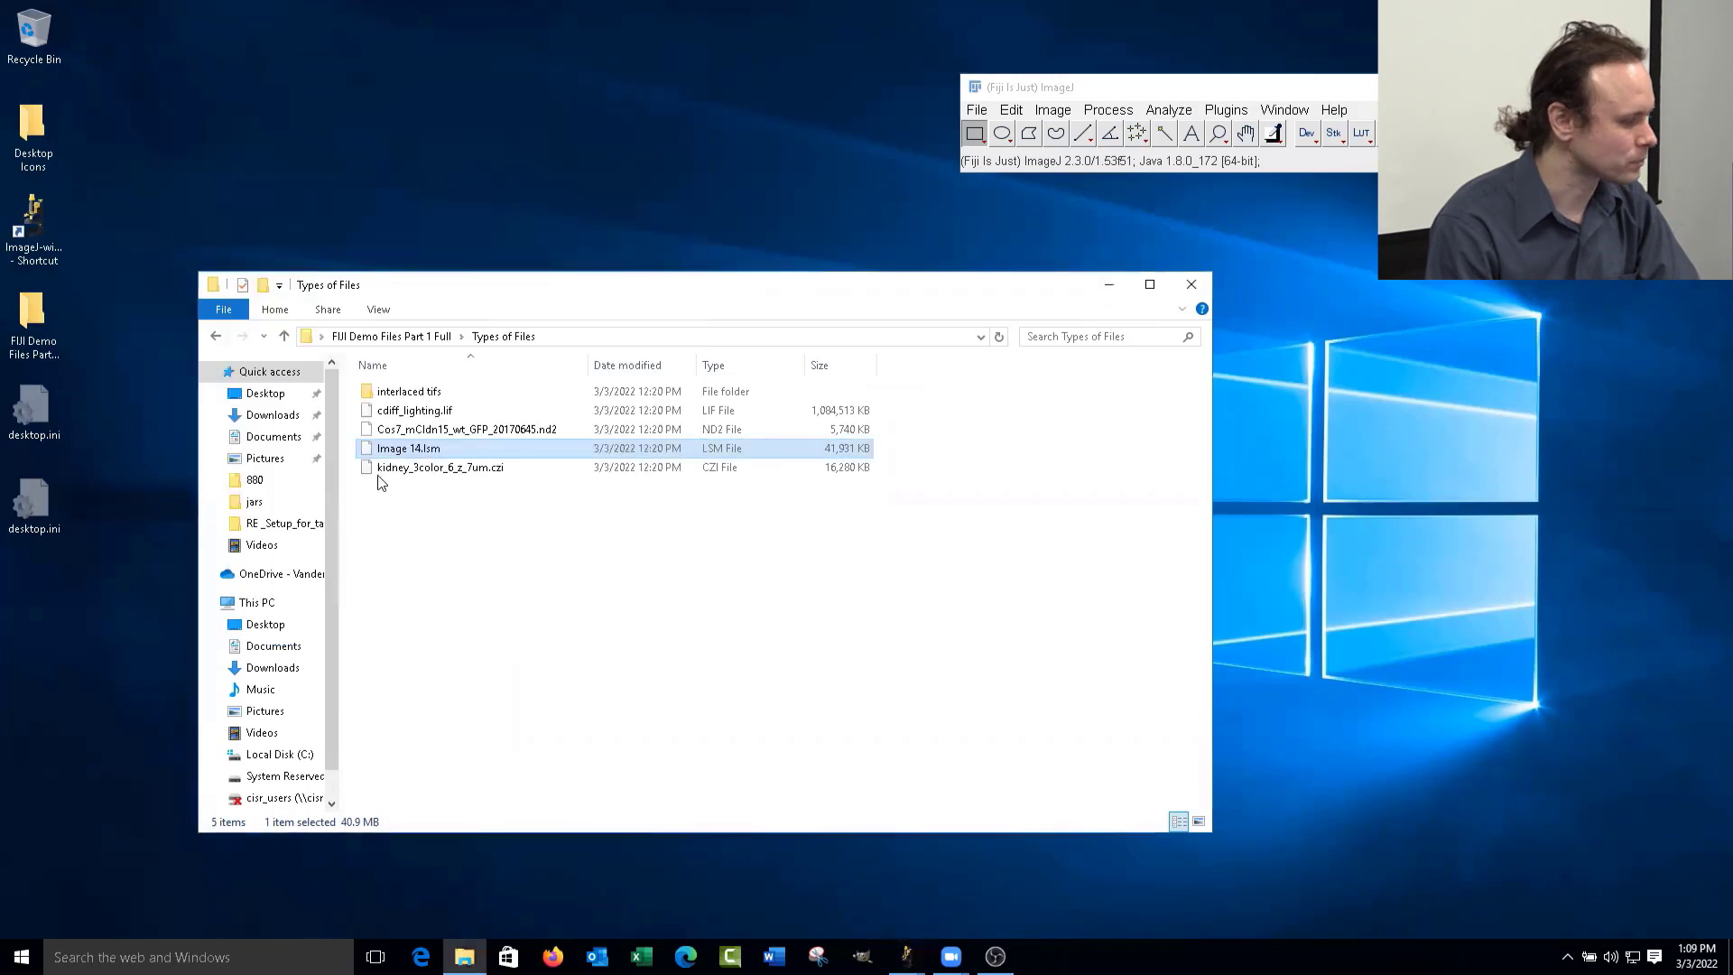
# - Open Cos7_mCldn15_wt_GFP_20170645.nd2 in ImageJ as a Hyperstack with the default Bio-Formats import options
pyautogui.click(451, 430)
pyautogui.moveTo(557, 439); pyautogui.dragTo(1264, 133)
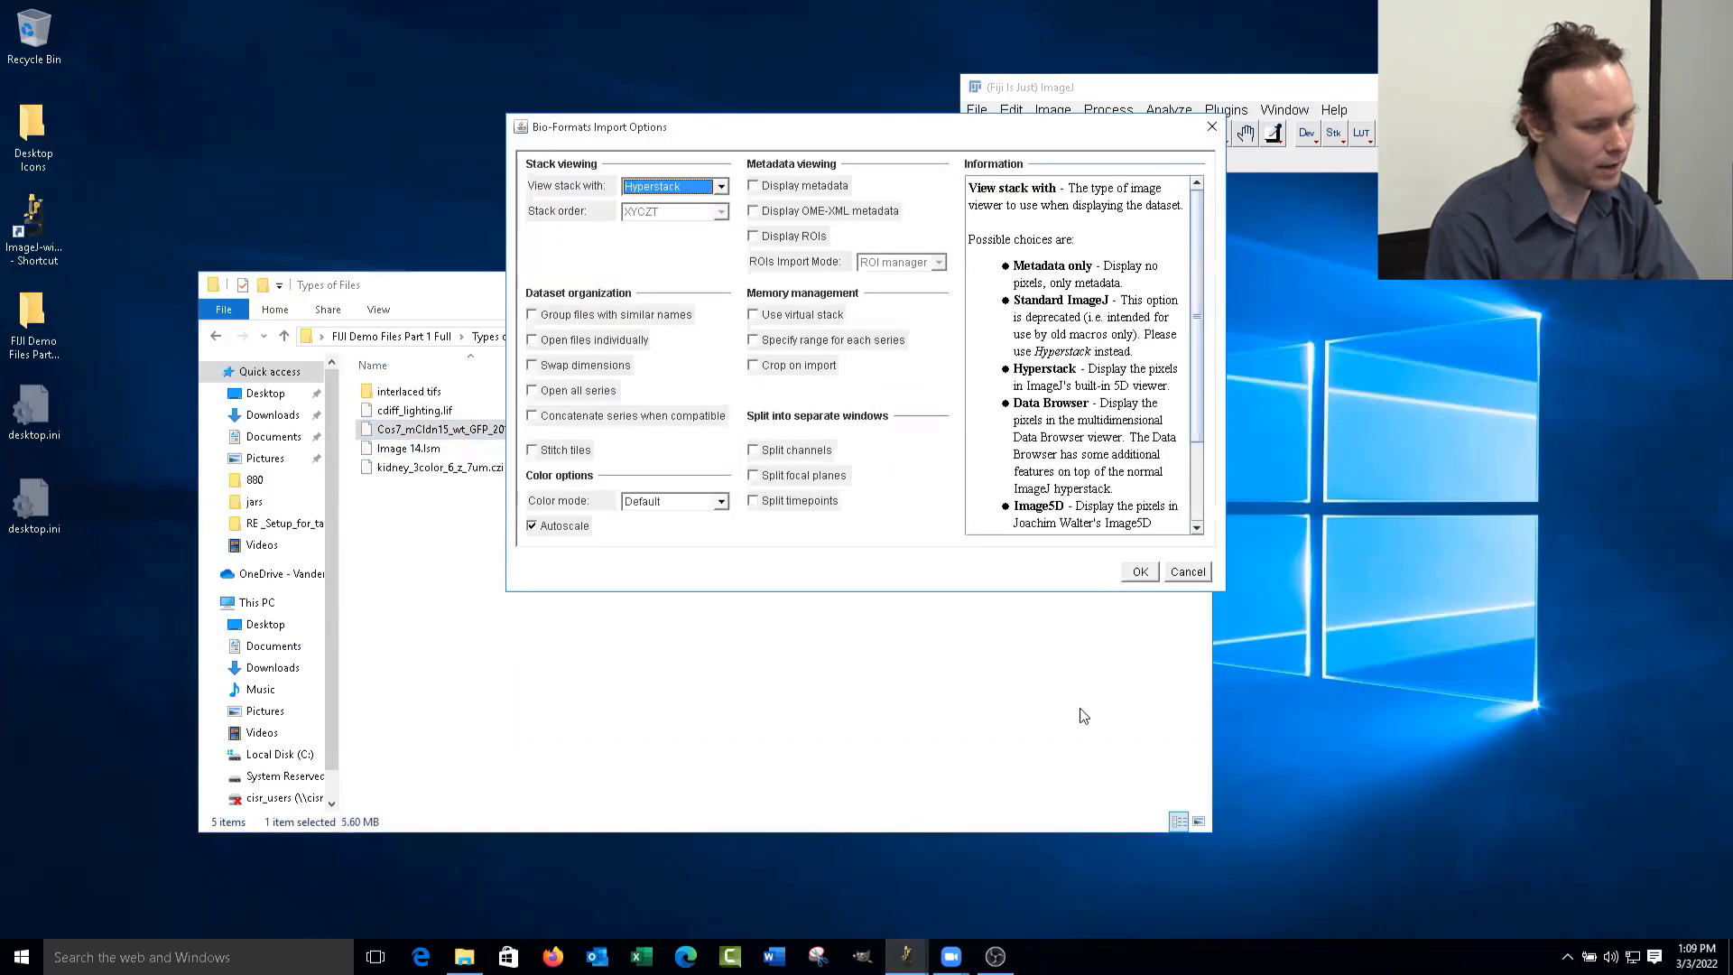
pyautogui.click(1140, 571)
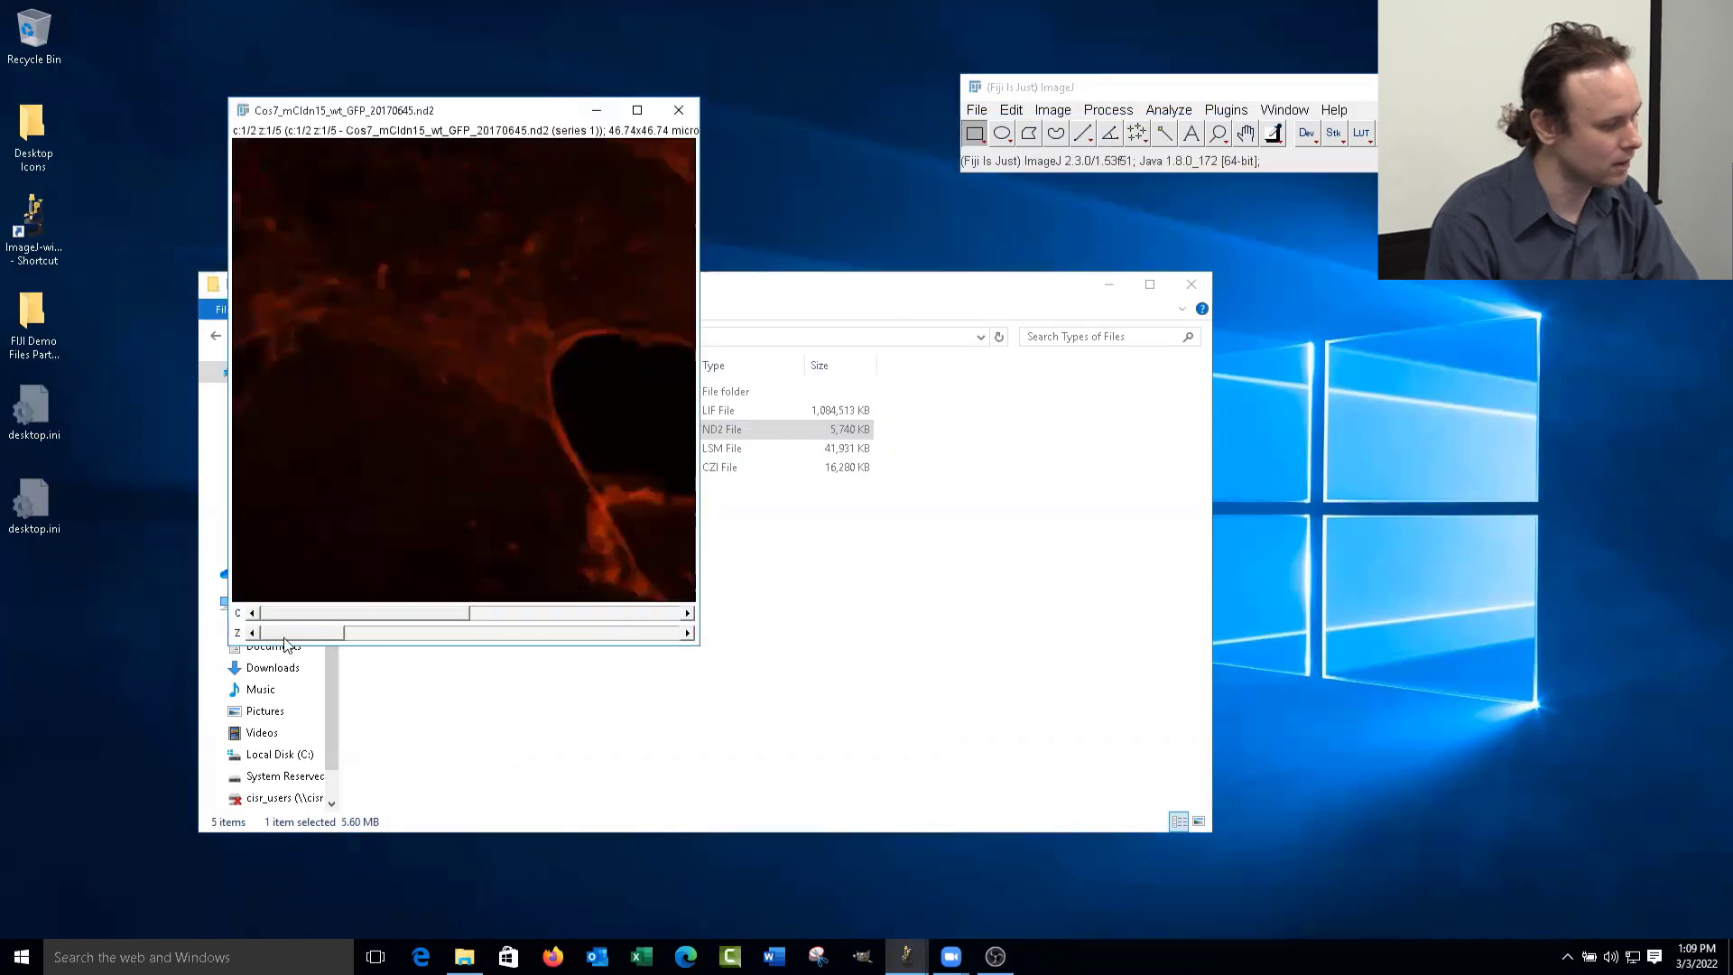
# - Browse the Cos7 image to its last Z slice and second channel, and close it
pyautogui.moveTo(298, 633); pyautogui.dragTo(639, 633)
pyautogui.moveTo(343, 612); pyautogui.dragTo(596, 613)
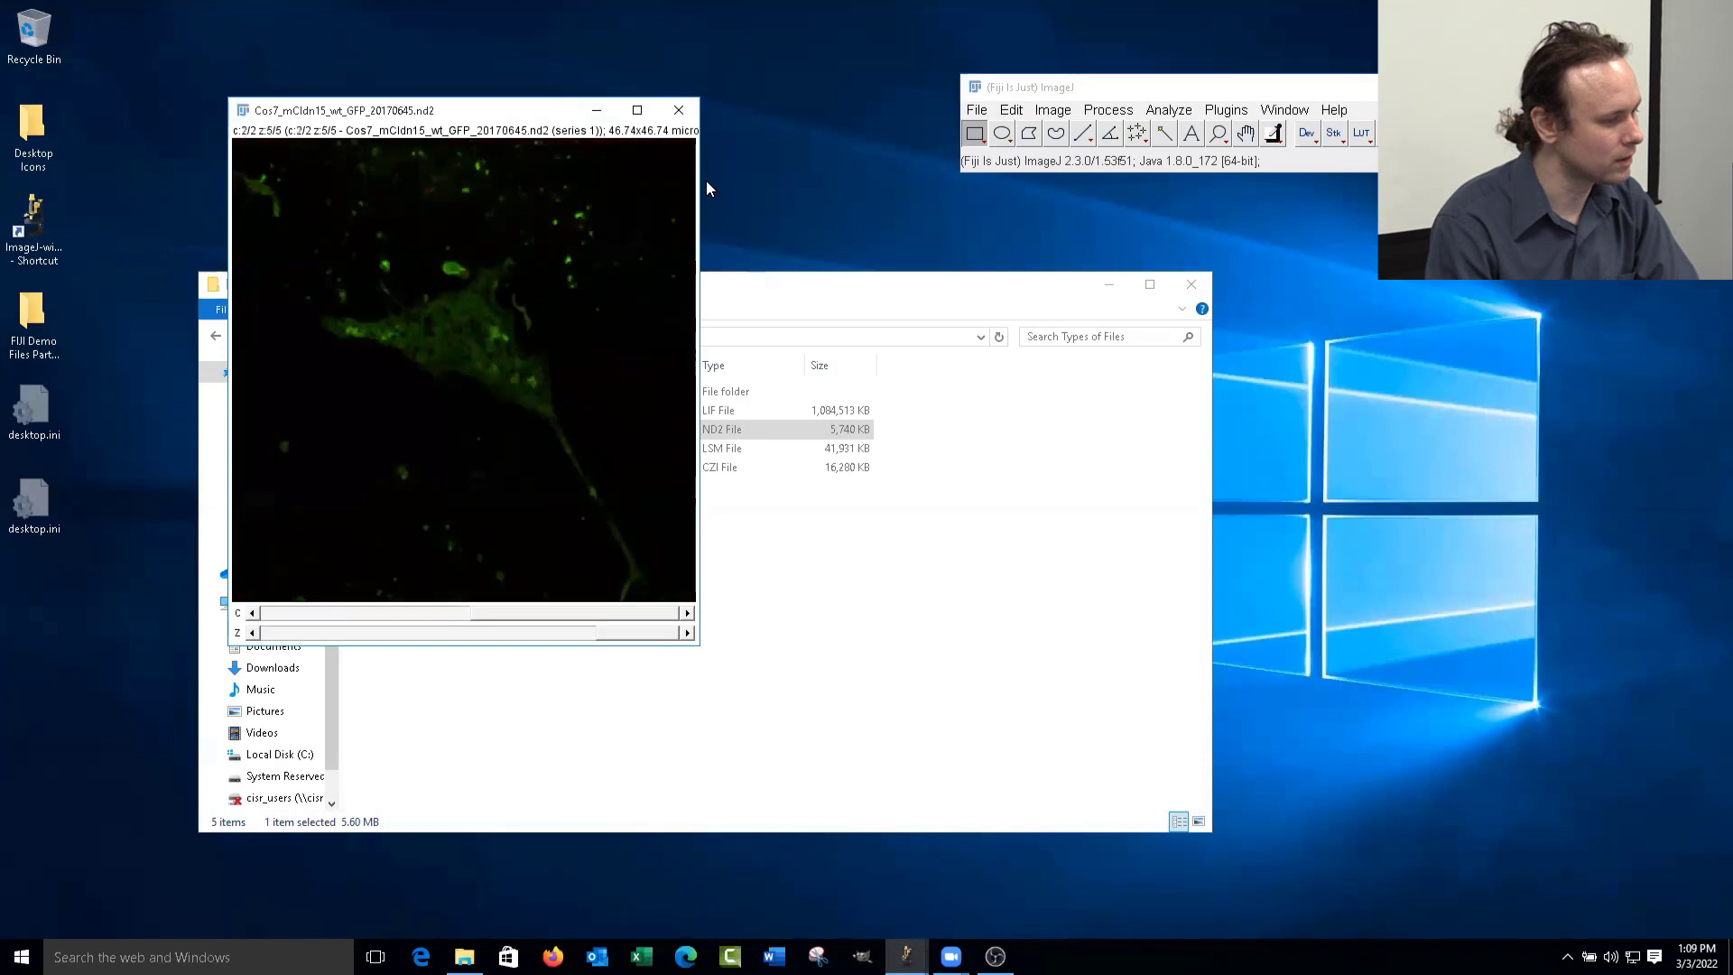
pyautogui.click(679, 110)
# - Start importing cdiff_lighting.lif into ImageJ as a Hyperstack with the default Bio-Formats options
pyautogui.click(467, 411)
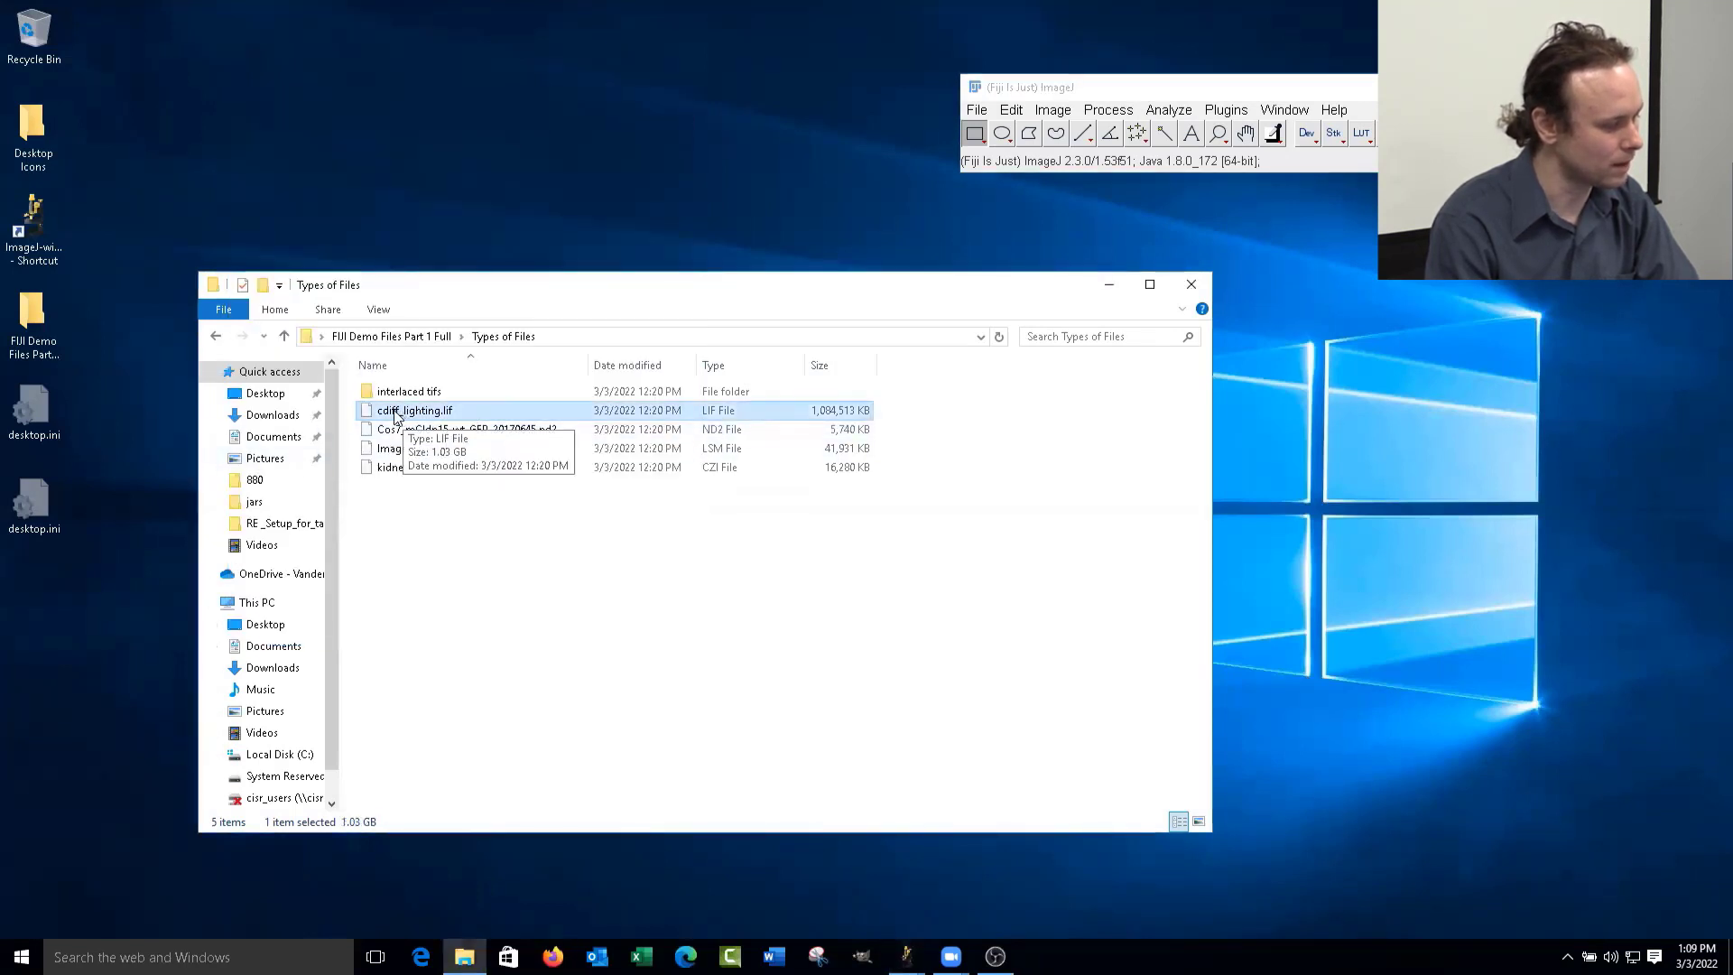
pyautogui.moveTo(403, 418); pyautogui.dragTo(1217, 145)
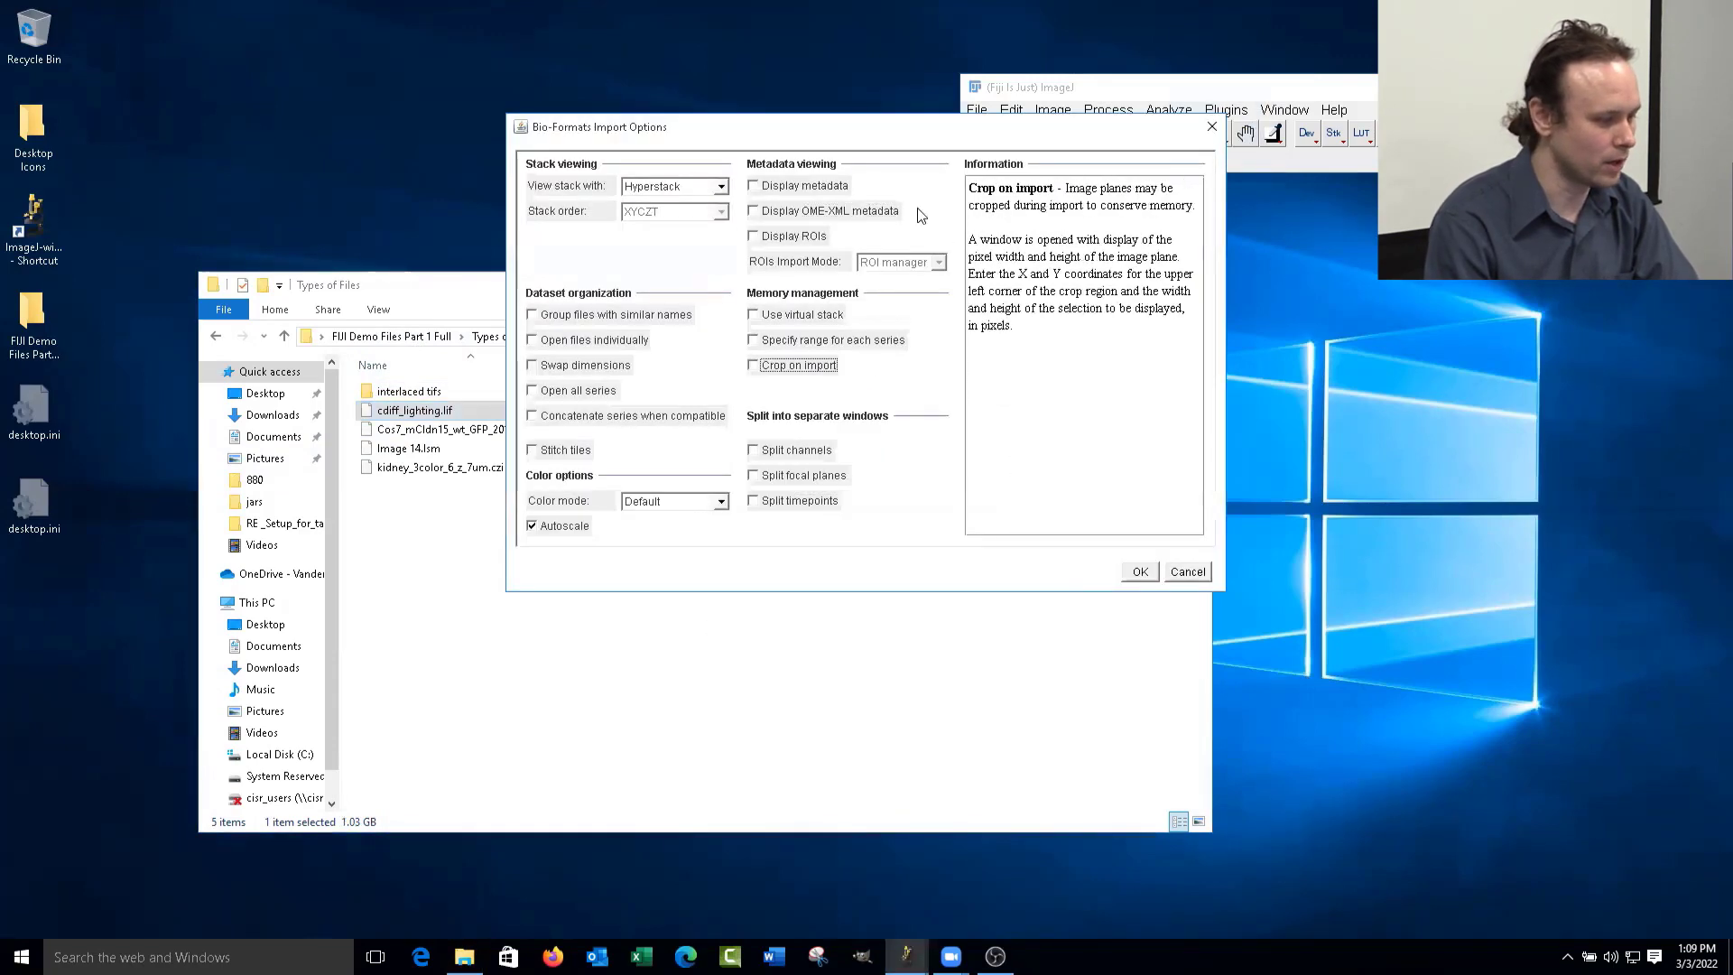
pyautogui.click(1143, 572)
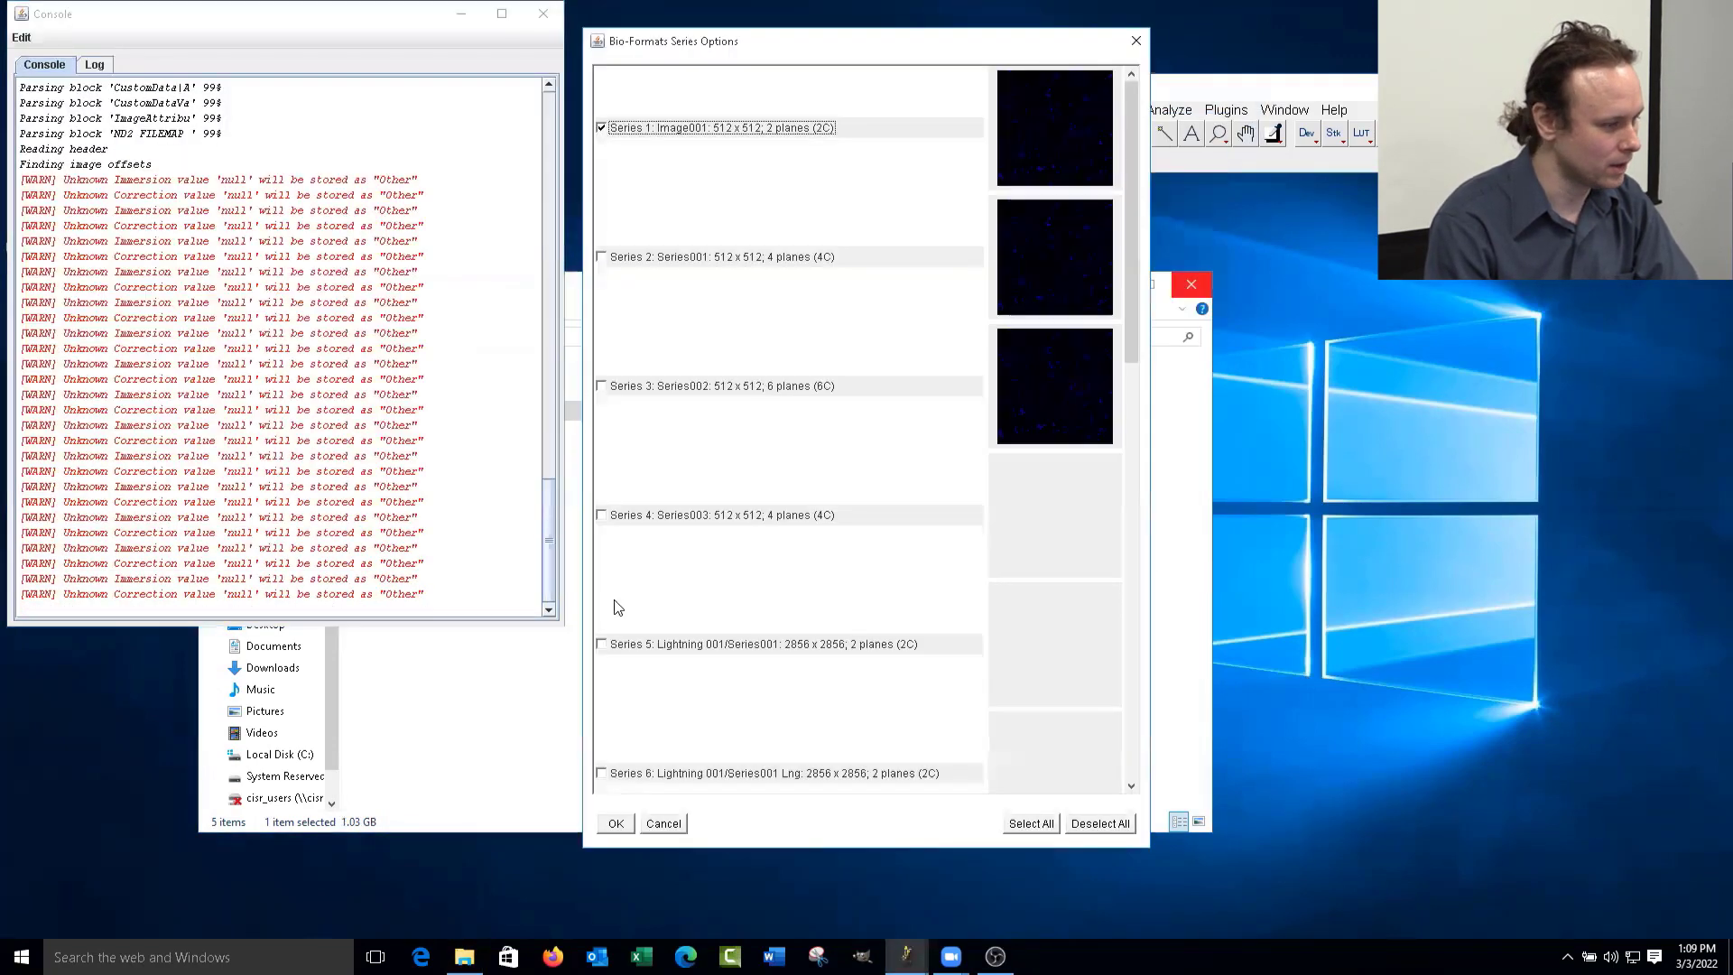
# - Add Series 8 and Series 10 to the preselected Series 1 and import the chosen series
pyautogui.moveTo(1132, 236); pyautogui.dragTo(1170, 531)
pyautogui.click(609, 282)
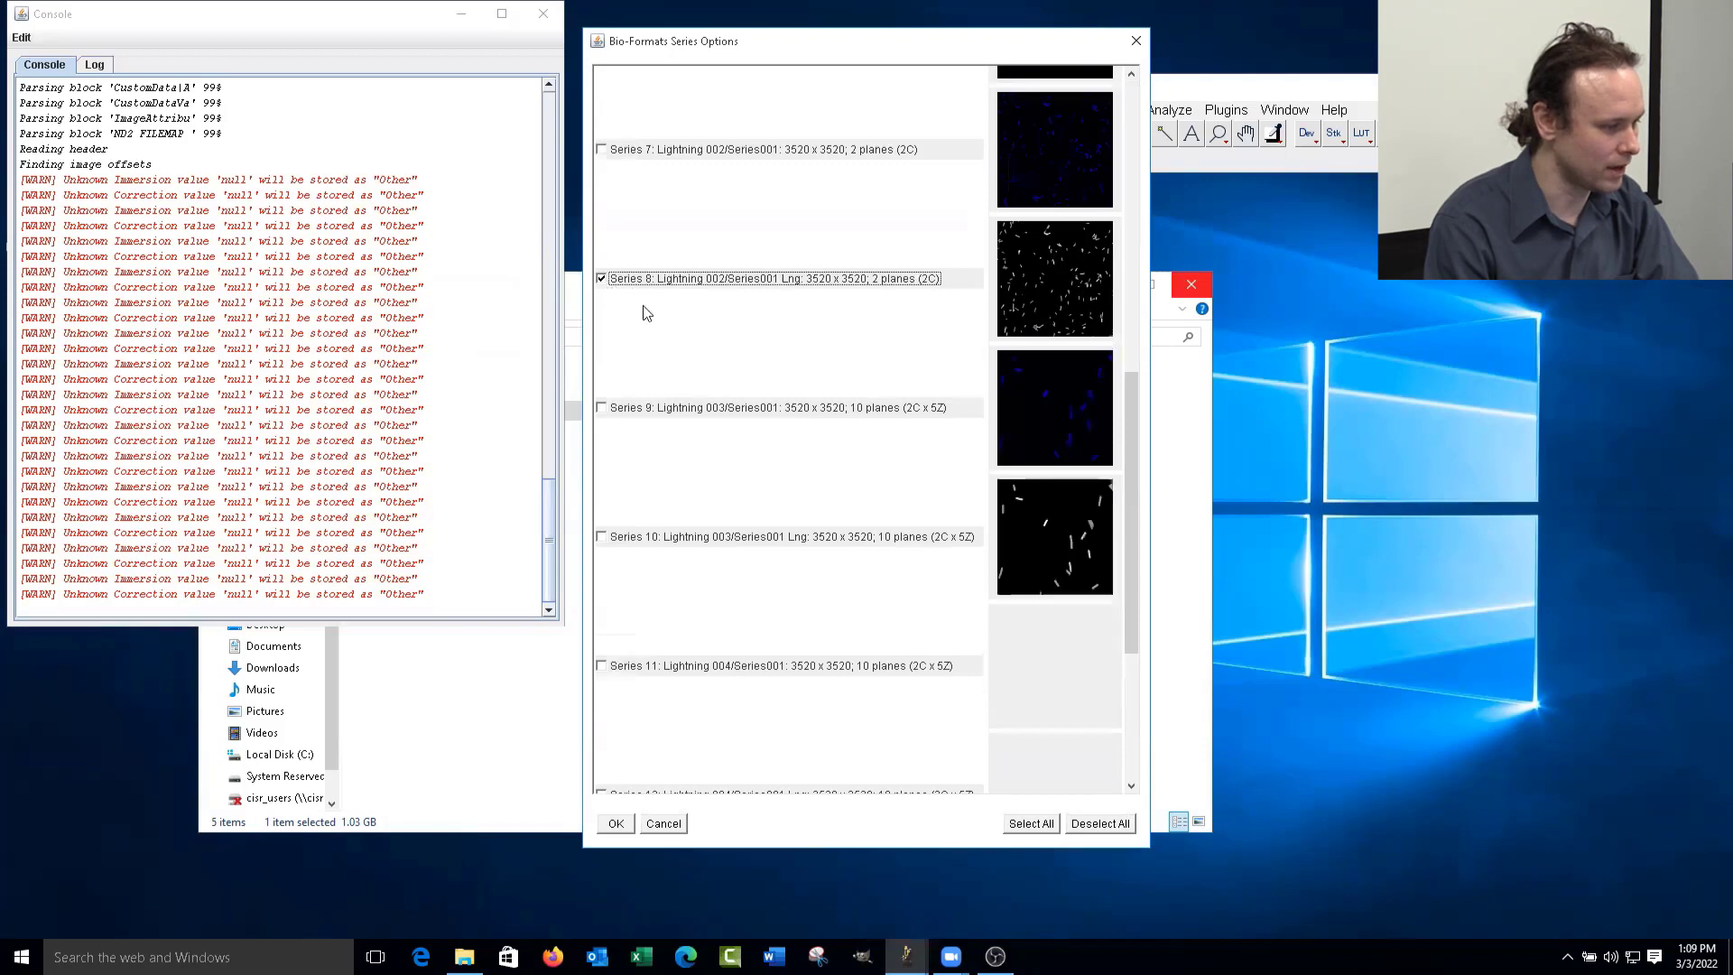
pyautogui.moveTo(1134, 477); pyautogui.dragTo(1132, 556)
pyautogui.click(602, 341)
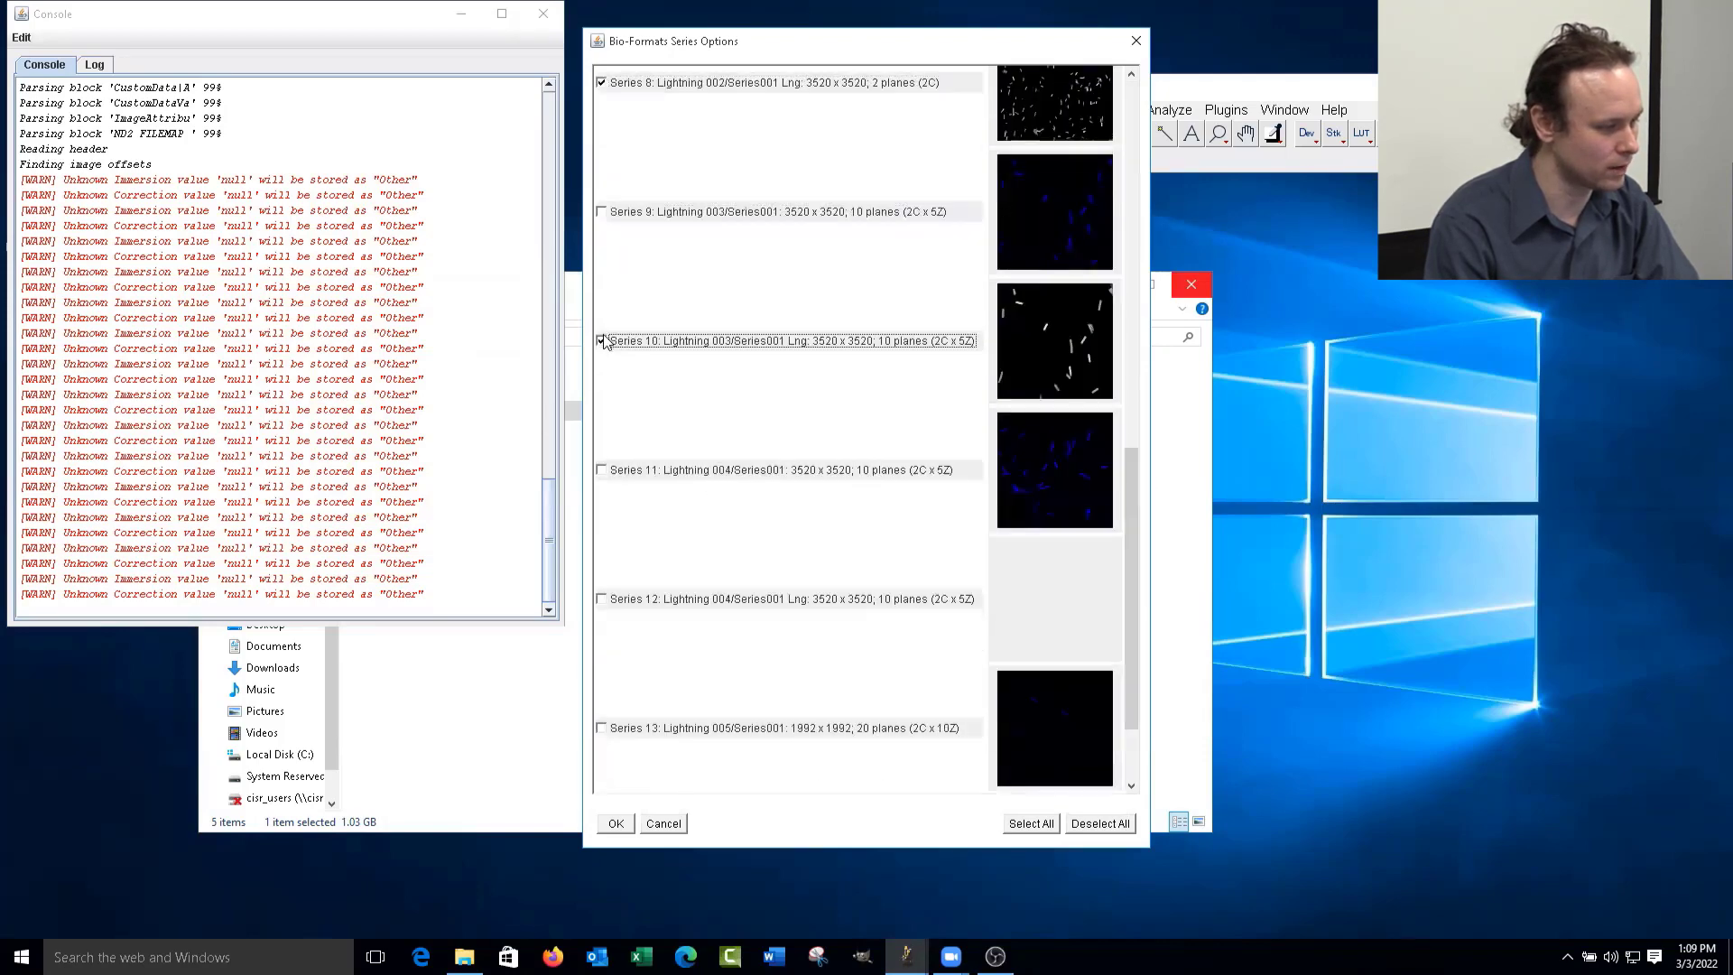
pyautogui.click(617, 823)
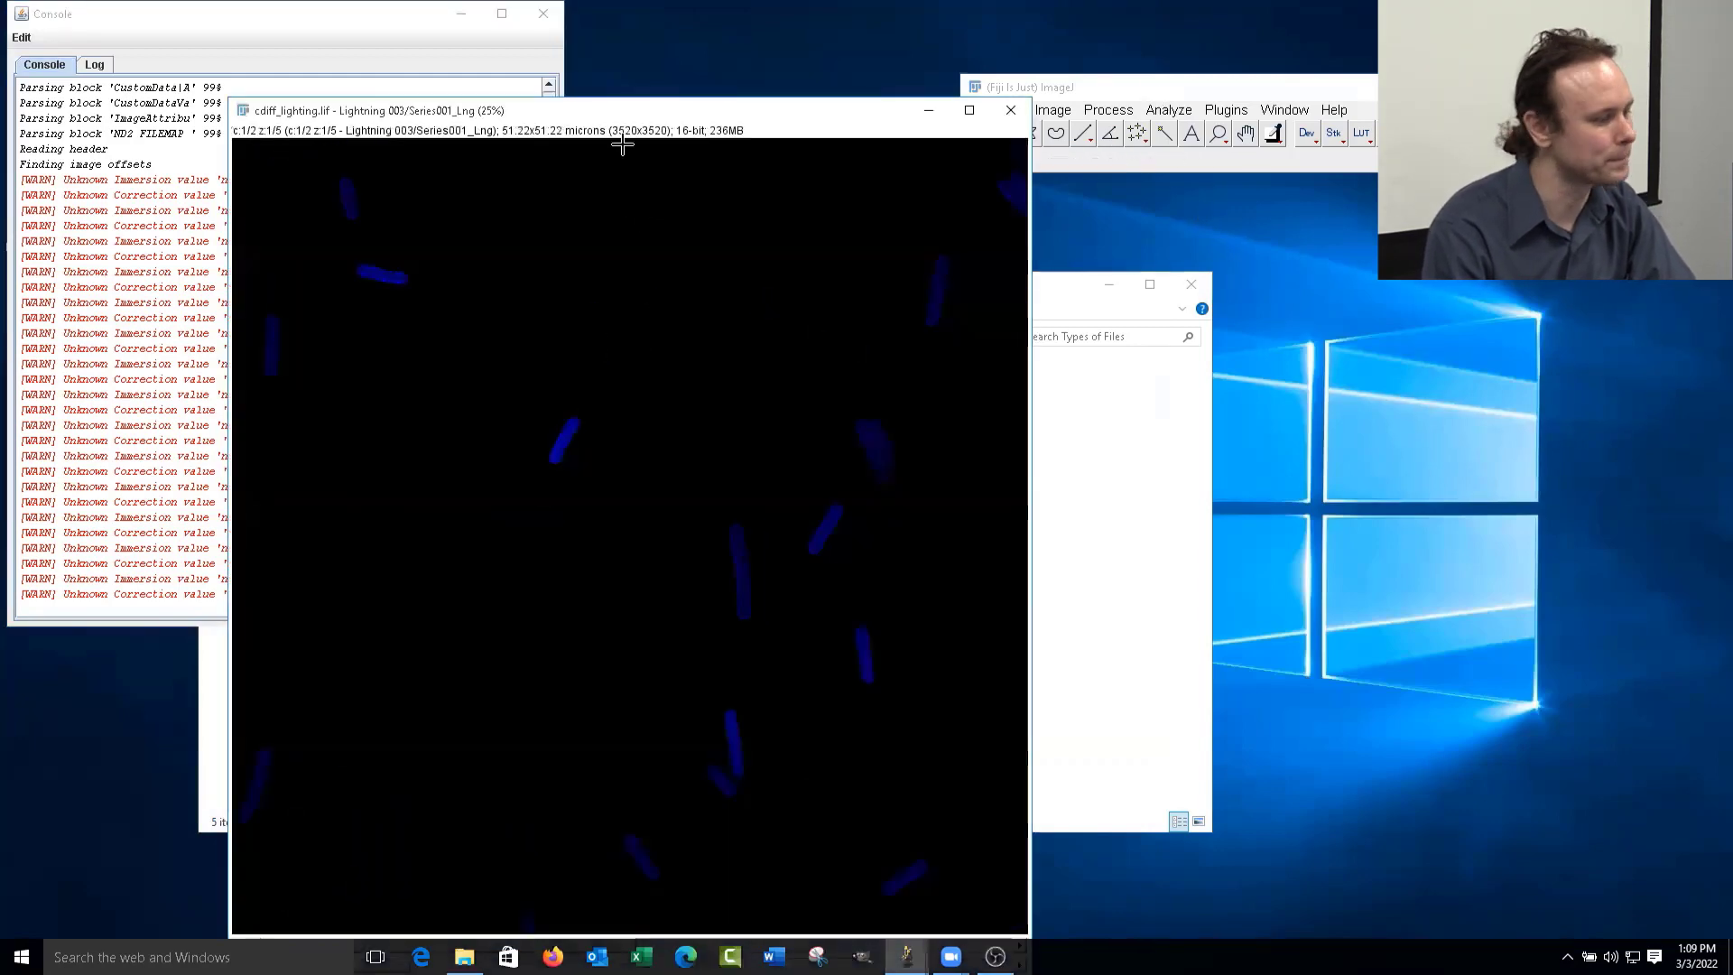
# - Move the Lightning 003/Series001_Lng image window so that all three imported series can be seen
pyautogui.moveTo(552, 129); pyautogui.dragTo(1180, 199)
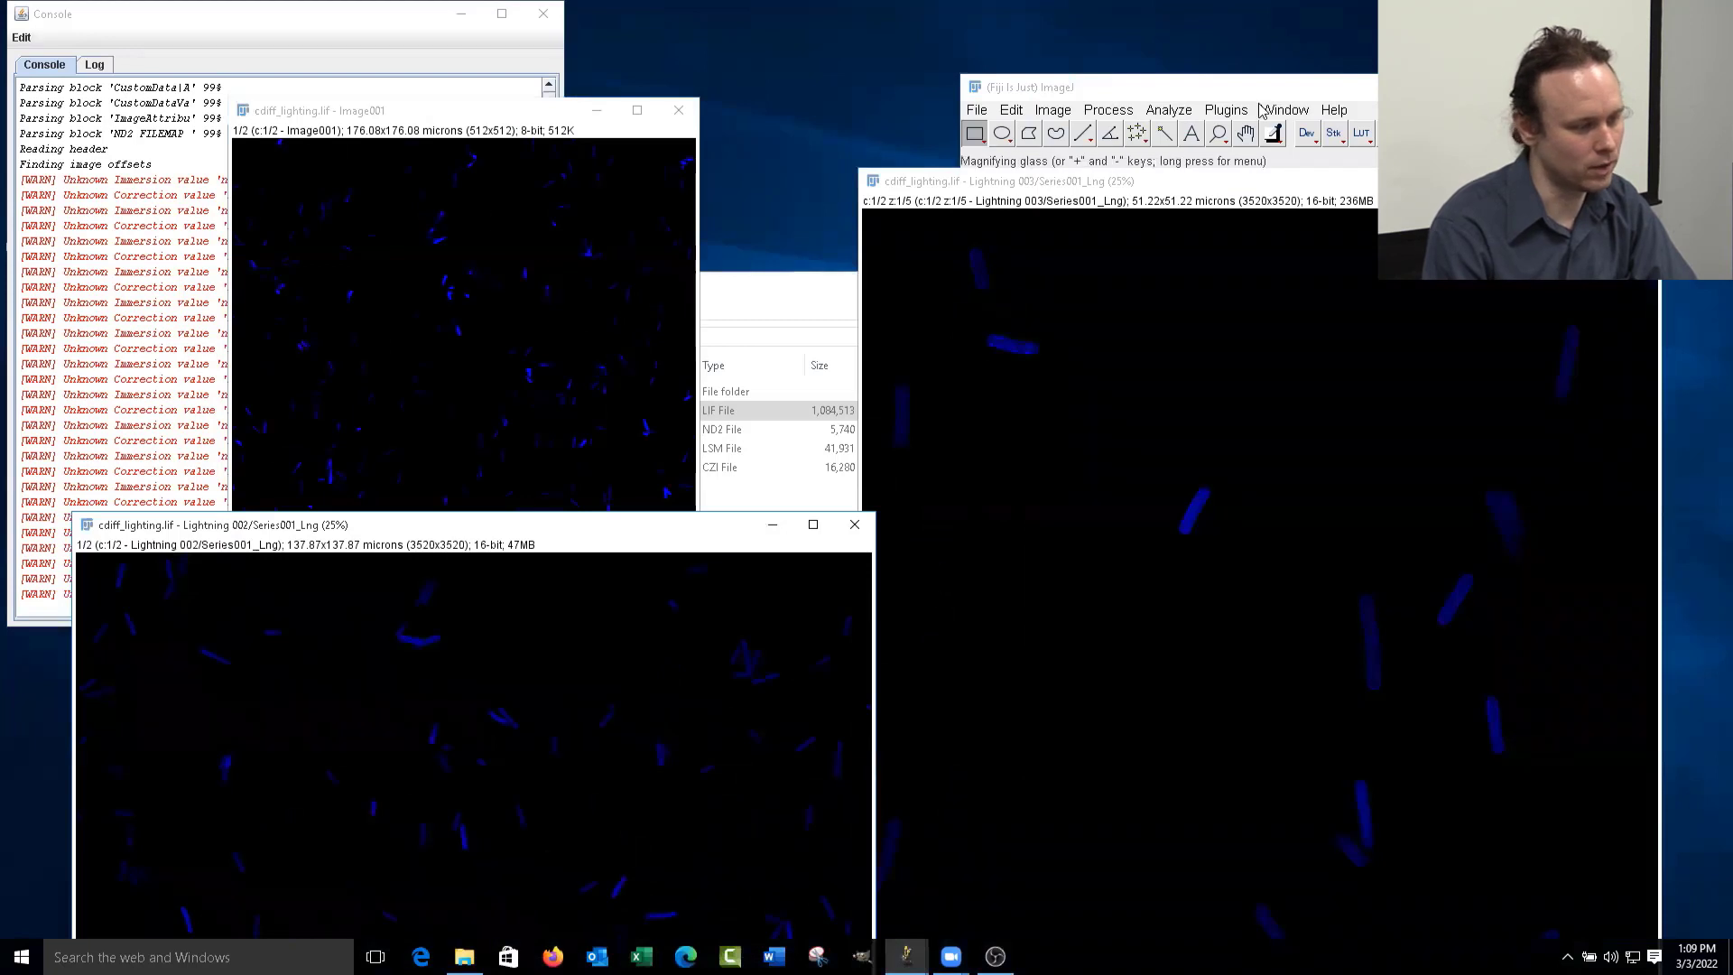
pyautogui.click(1242, 191)
pyautogui.moveTo(1242, 191); pyautogui.dragTo(883, 291)
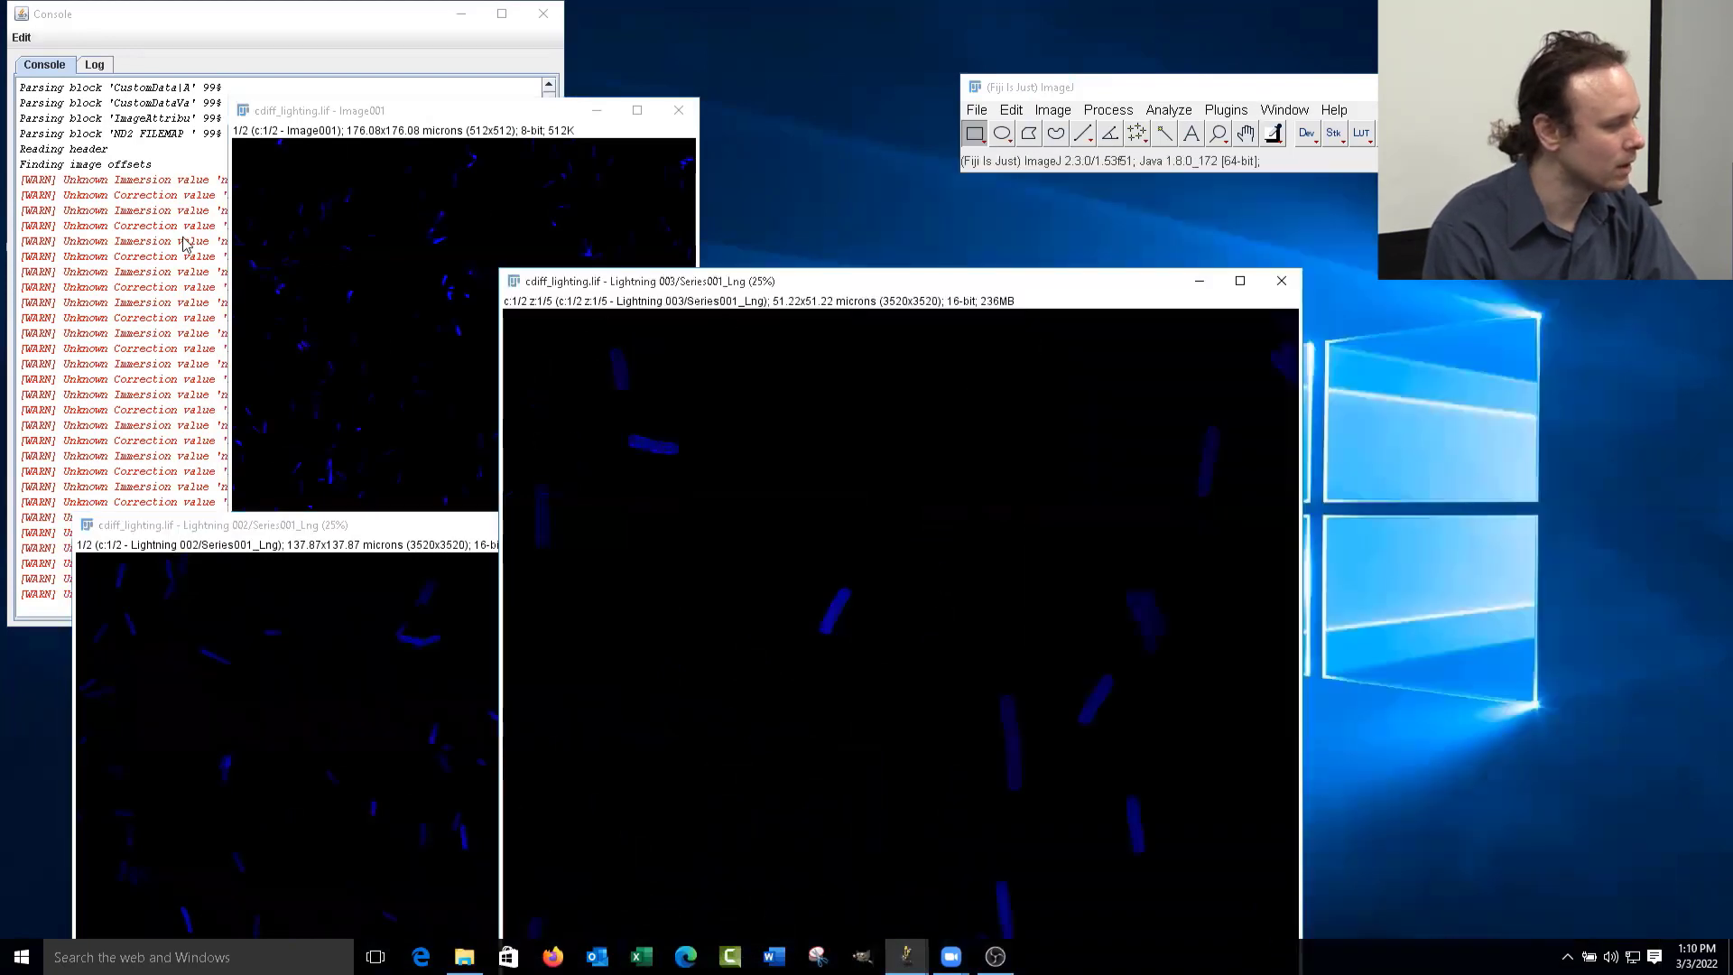
# - Bring the Console window with the import warnings to the front, move it clear, and close it
pyautogui.click(220, 32)
pyautogui.moveTo(225, 25); pyautogui.dragTo(300, 50)
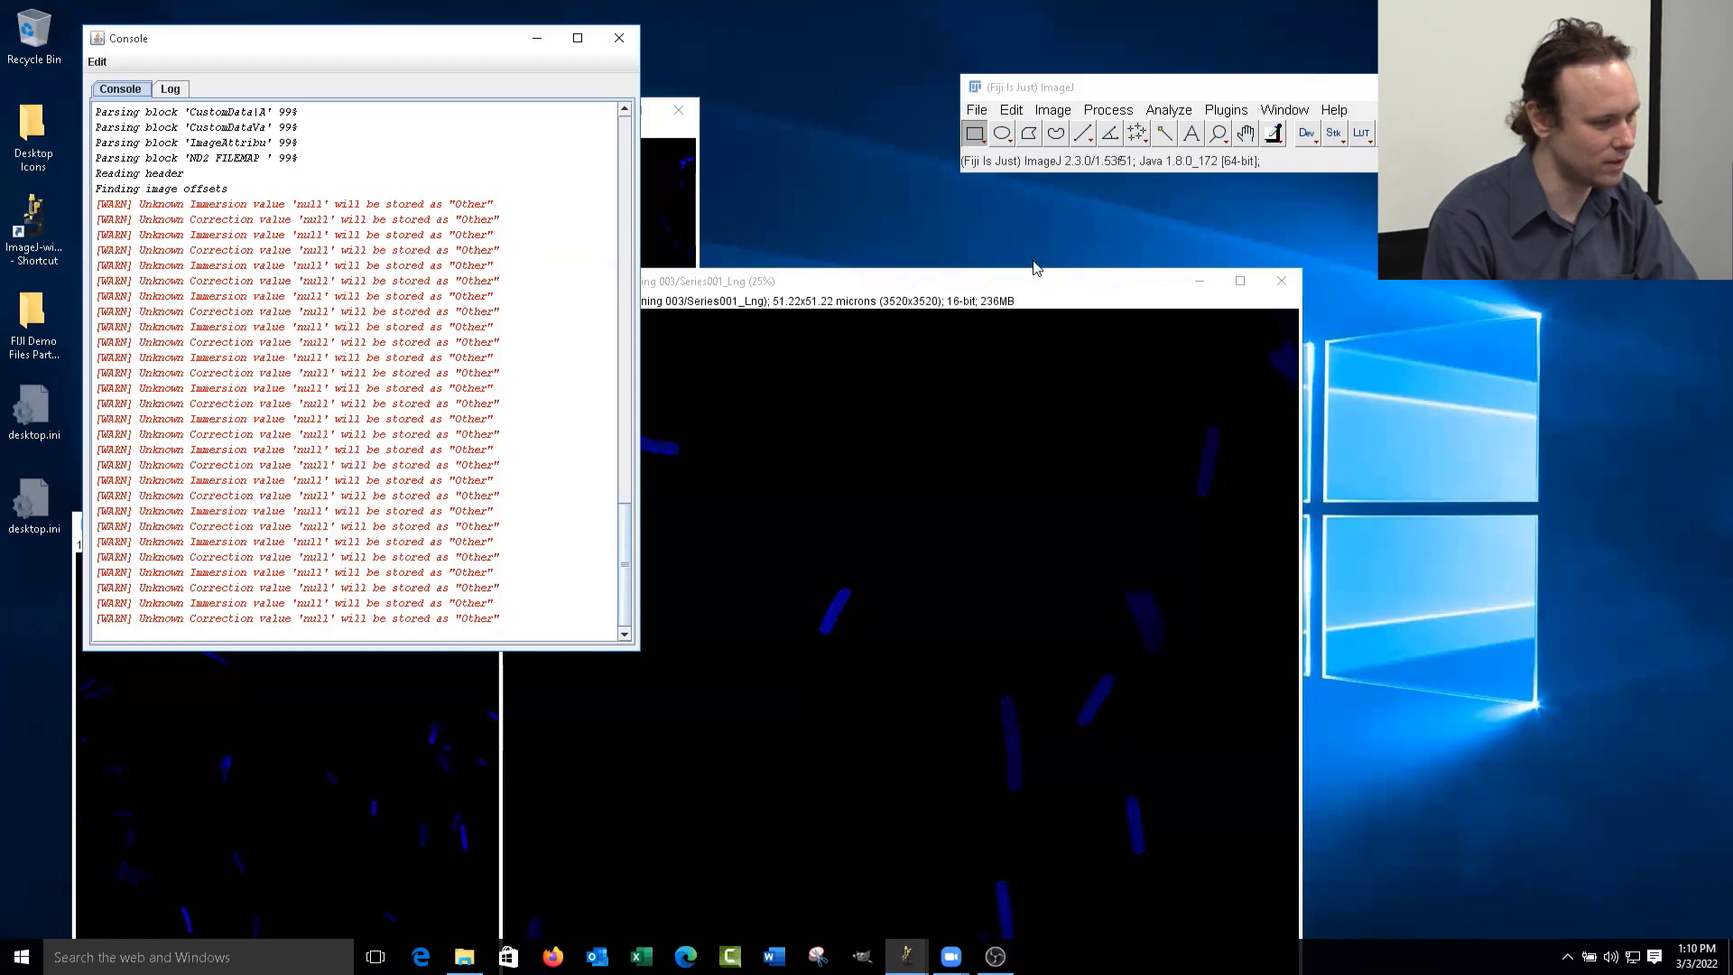
pyautogui.moveTo(384, 38); pyautogui.dragTo(300, 258)
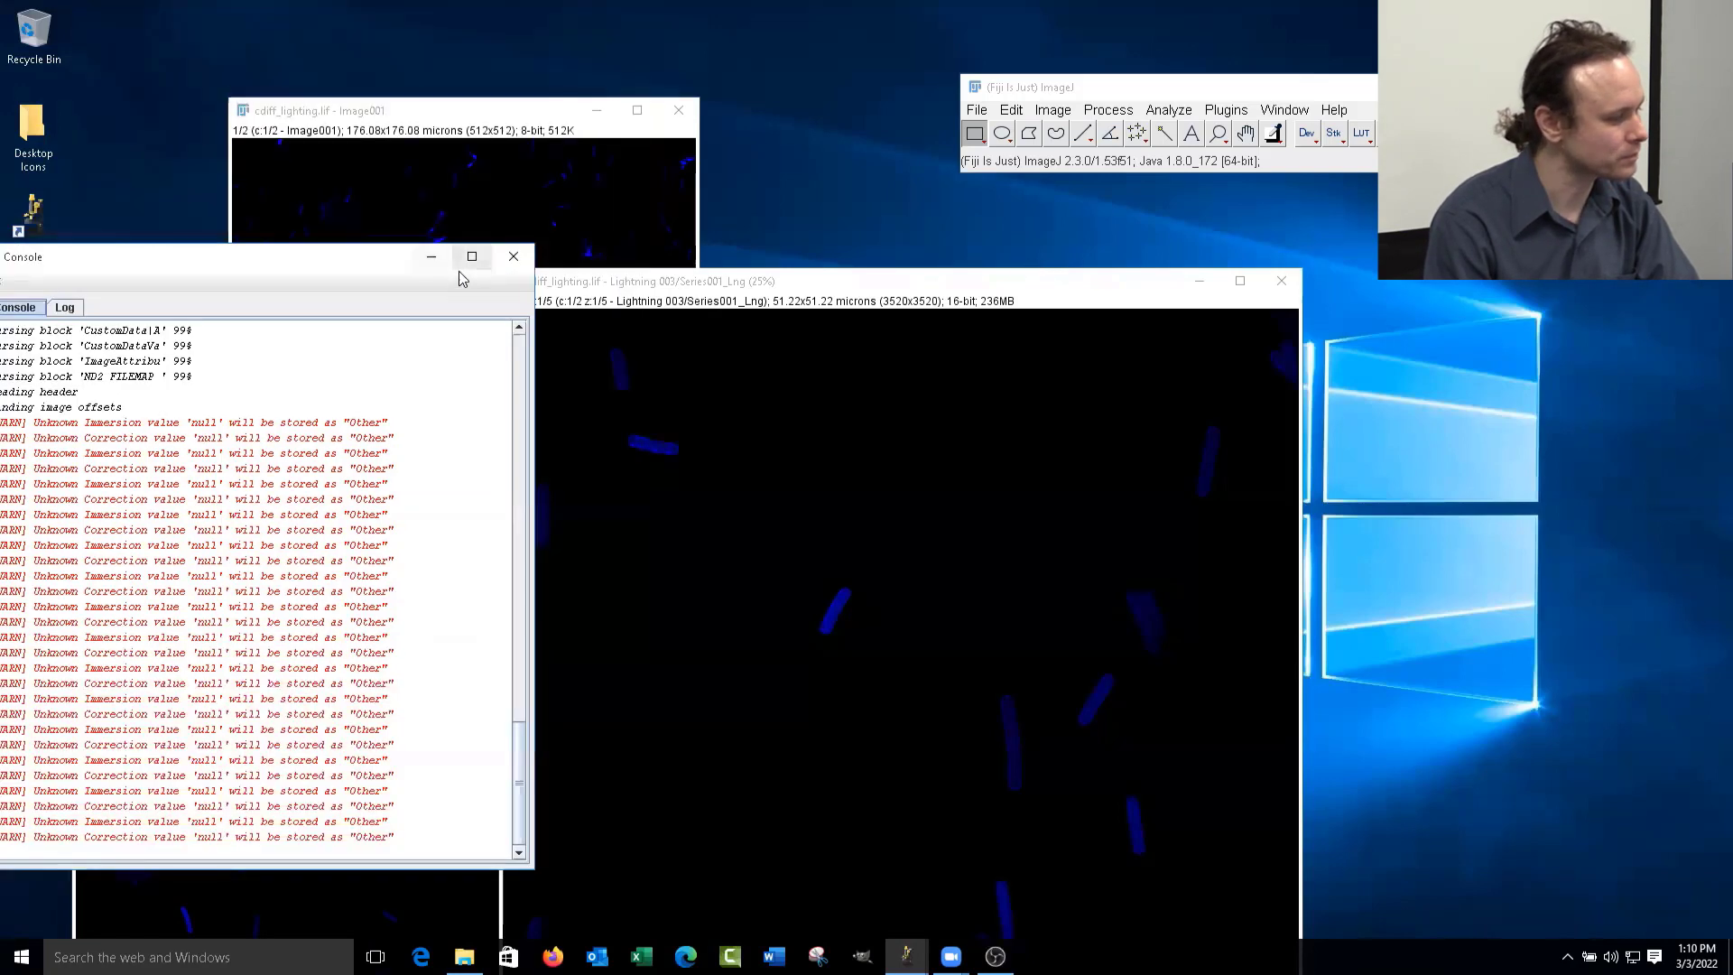
pyautogui.click(536, 258)
# - Close the three open cdiff_lighting.lif image windows
pyautogui.click(1281, 281)
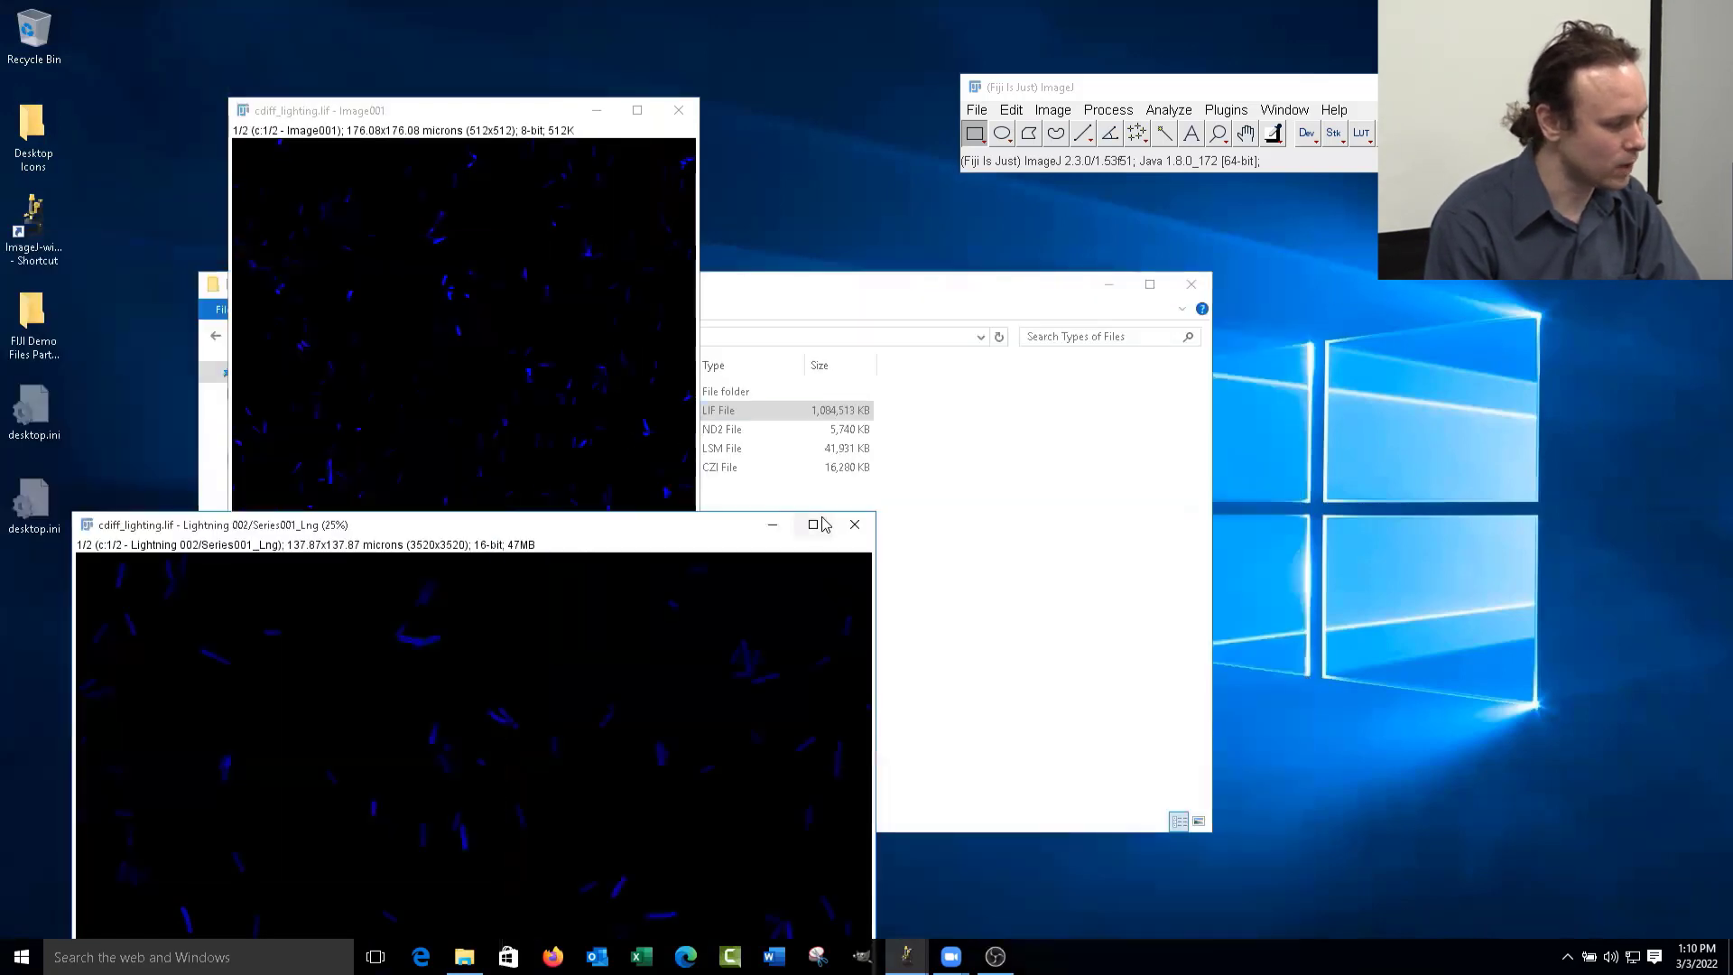
pyautogui.click(851, 525)
pyautogui.click(679, 110)
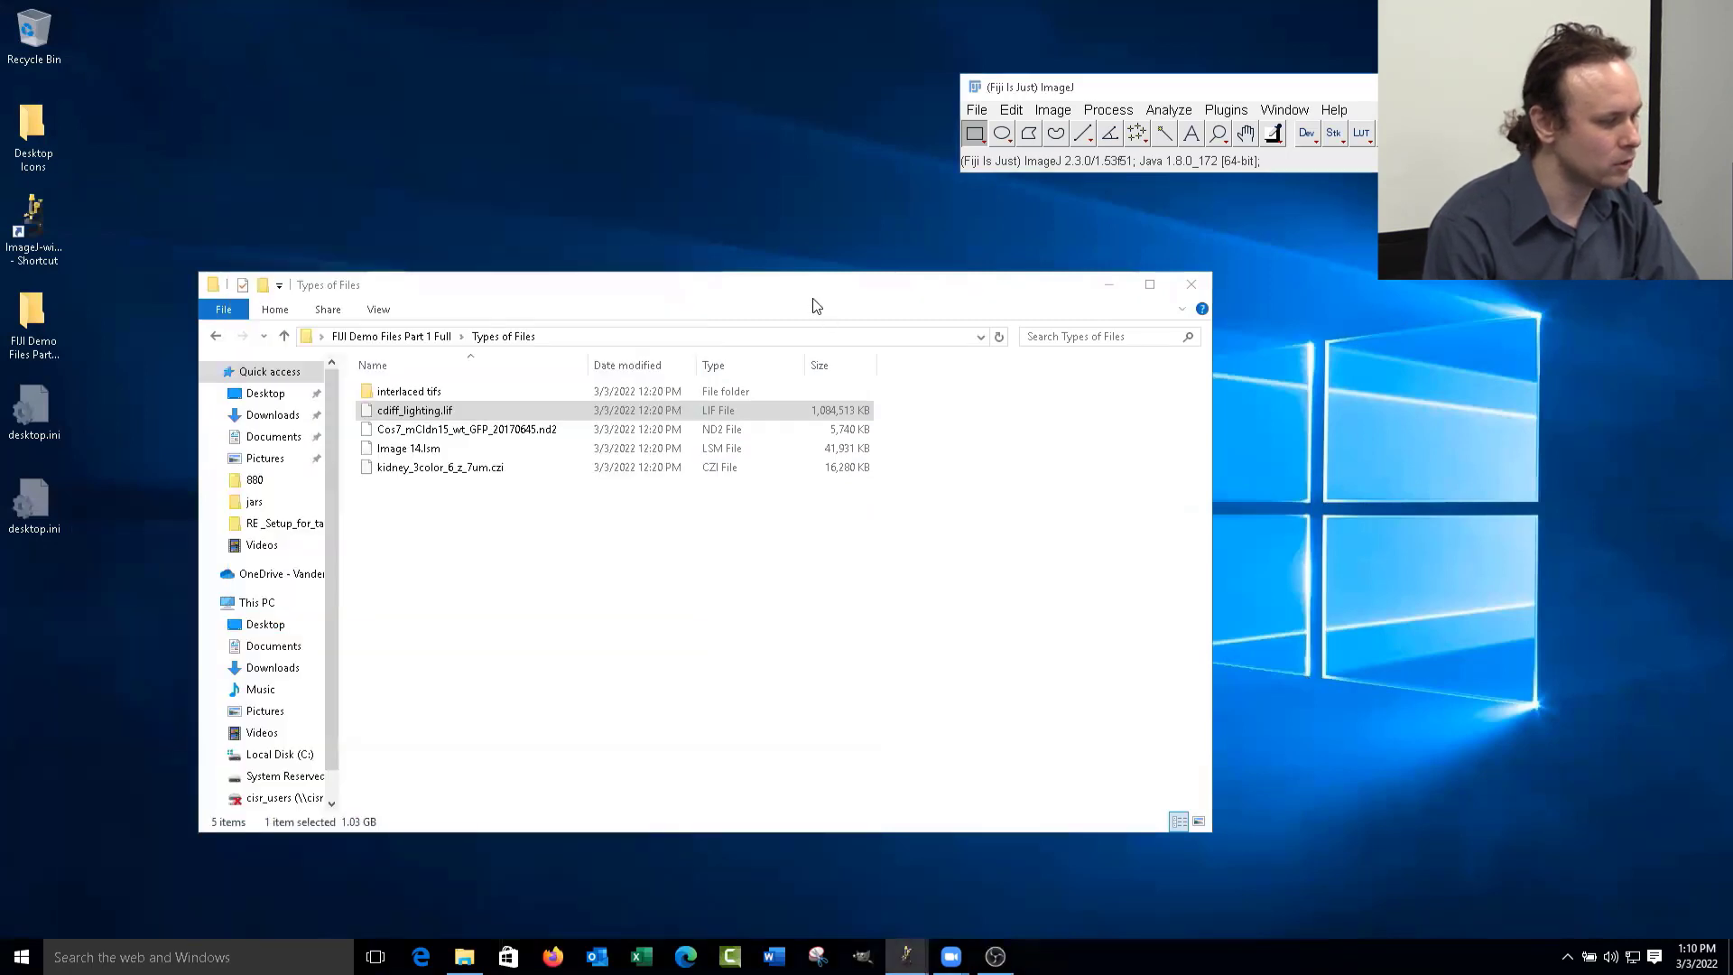
# - Rearrange the Types of Files folder window and the ImageJ main window so they sit clear of each other
pyautogui.moveTo(813, 287); pyautogui.dragTo(892, 224)
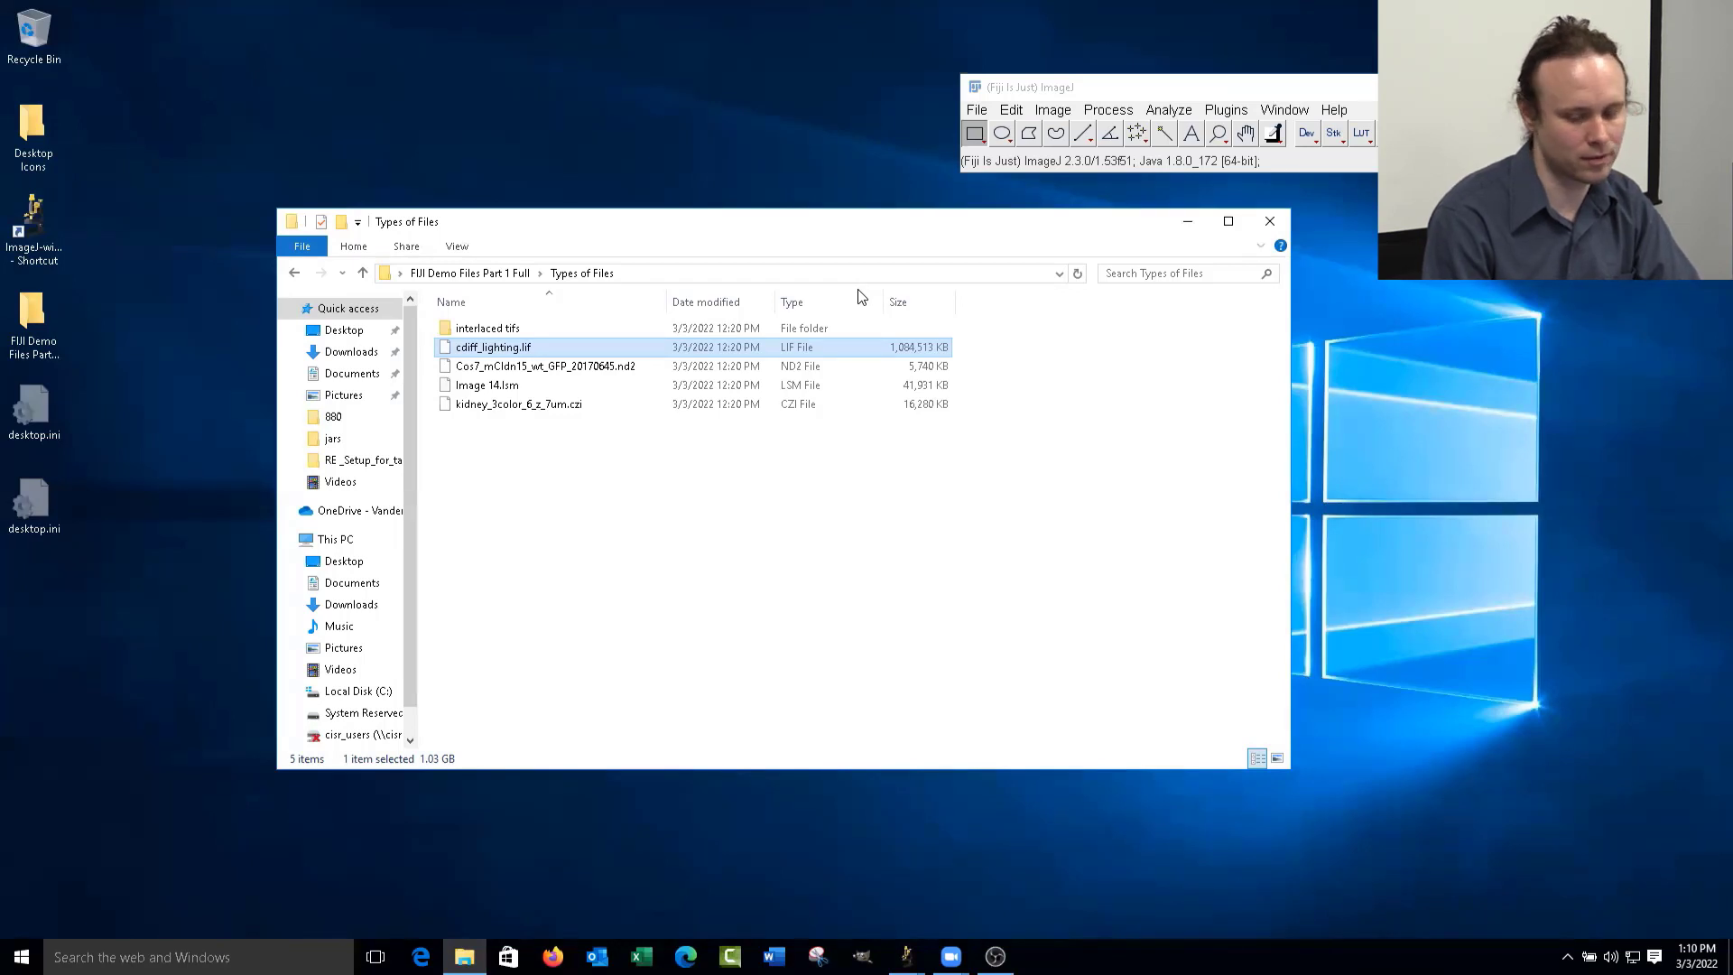
pyautogui.moveTo(806, 224); pyautogui.dragTo(806, 277)
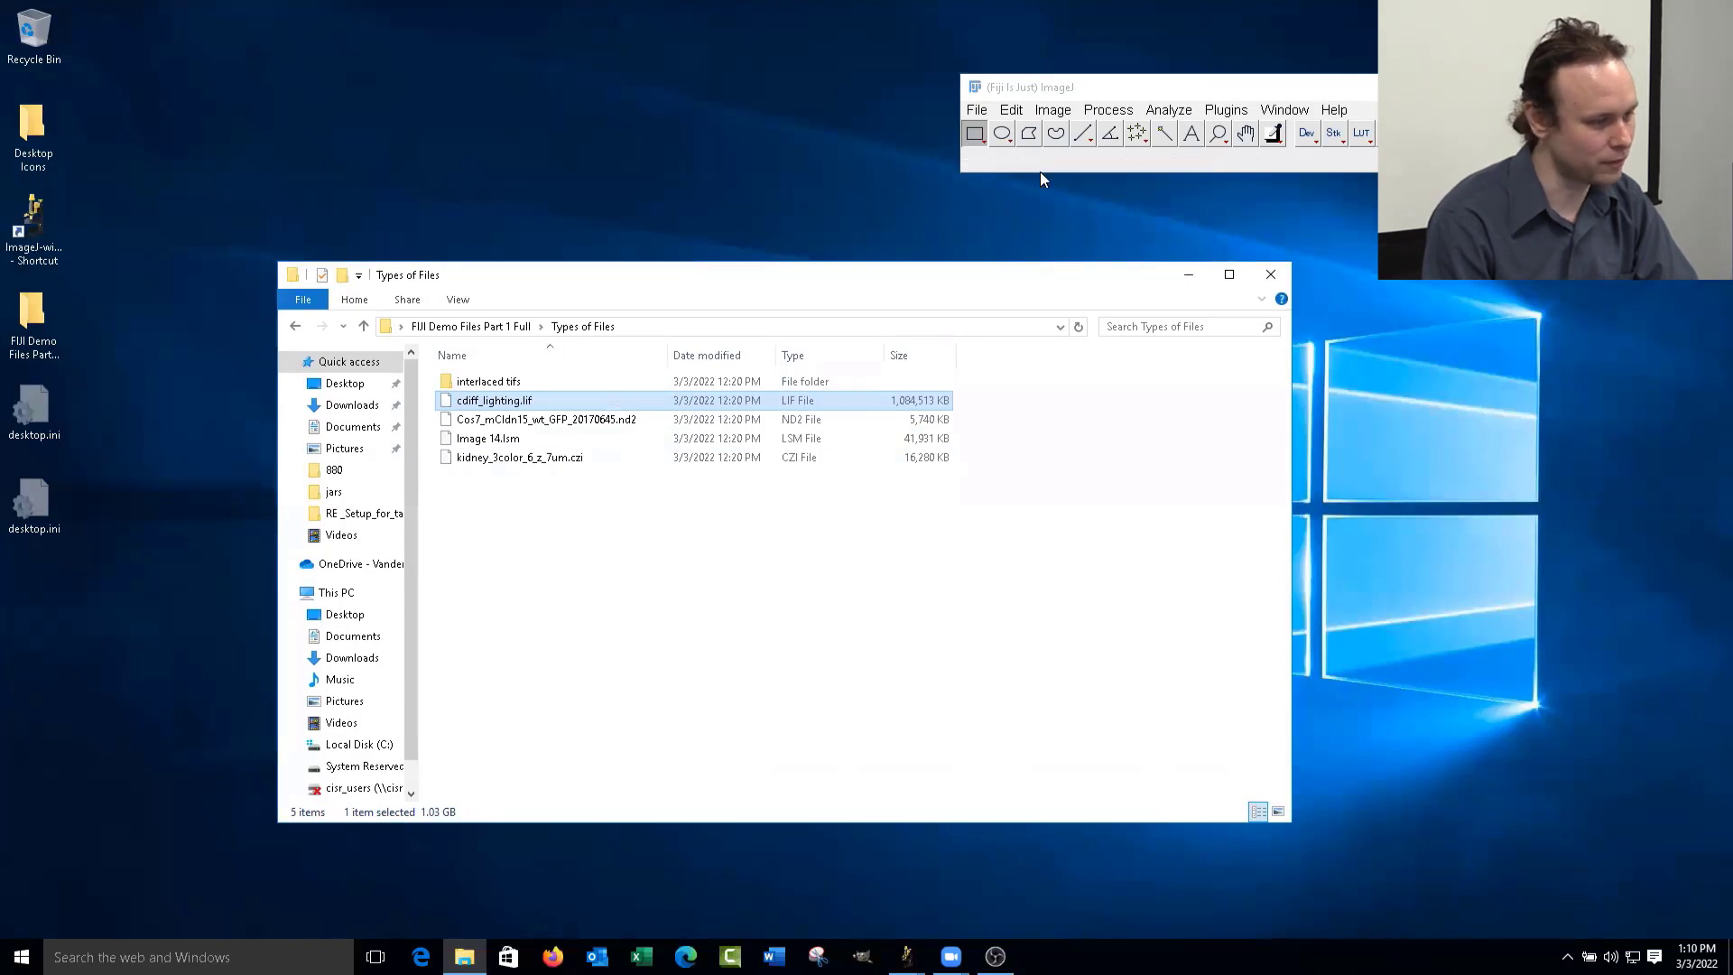
pyautogui.moveTo(1176, 89); pyautogui.dragTo(1104, 107)
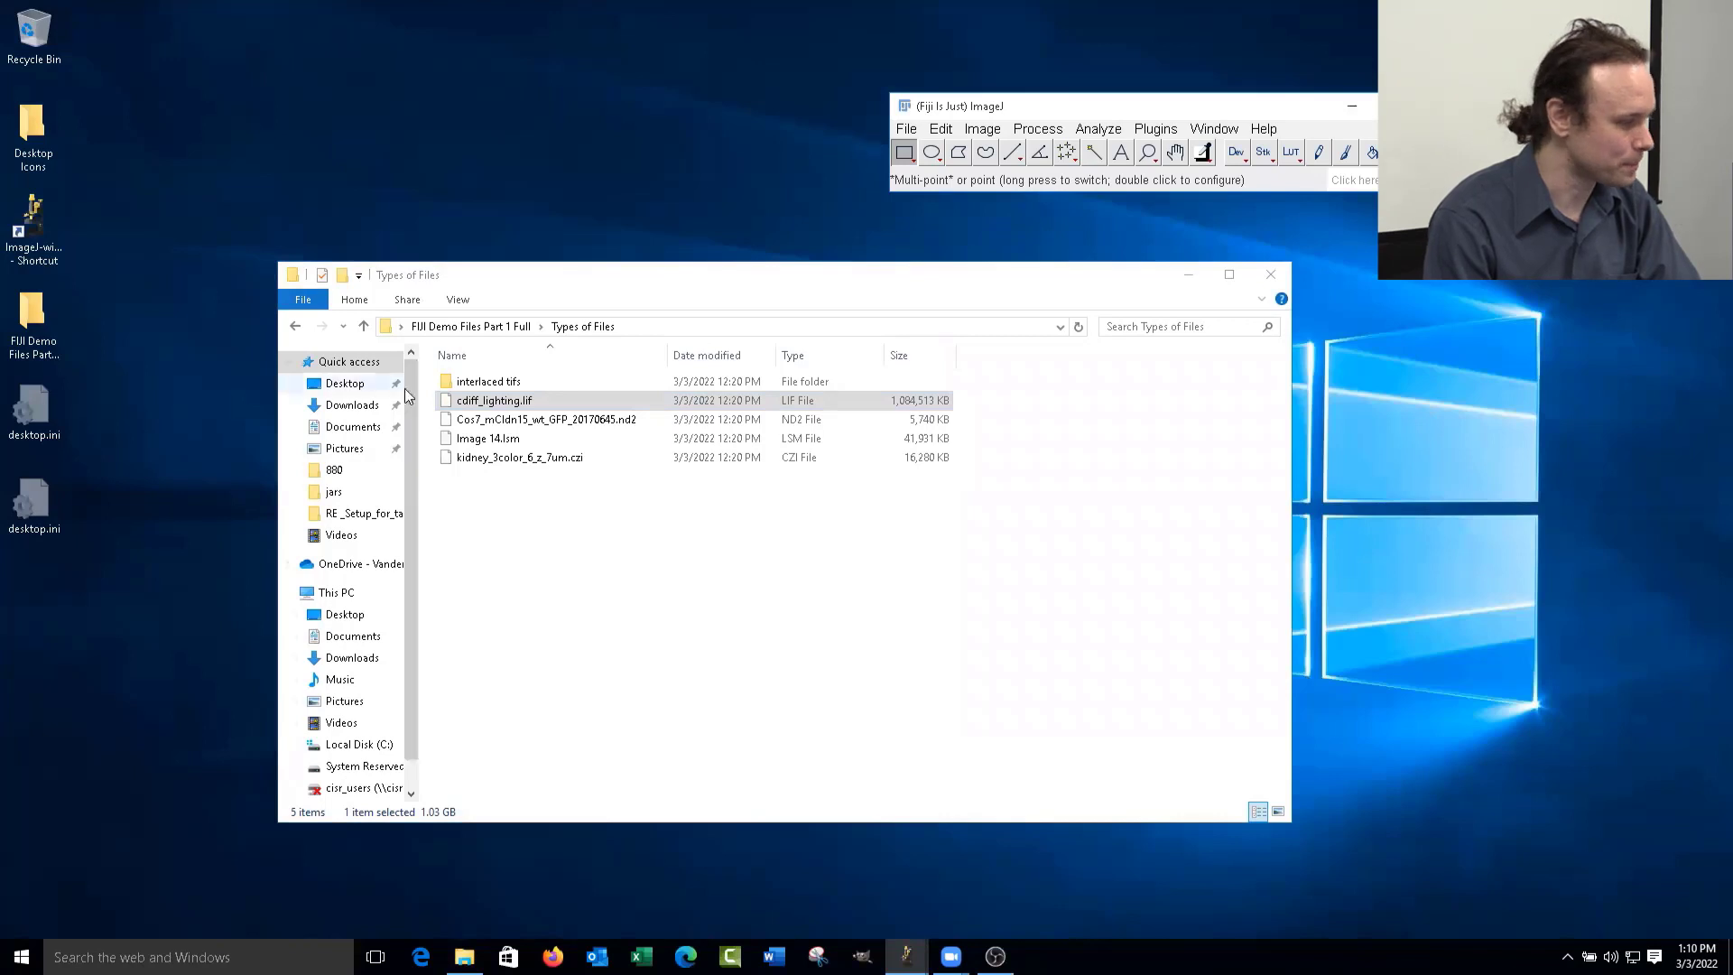
# - Look through the exported TIFF files in the interlaced tifs subfolder and return to the interlaced tifs folder
pyautogui.click(522, 385)
pyautogui.doubleClick(522, 386)
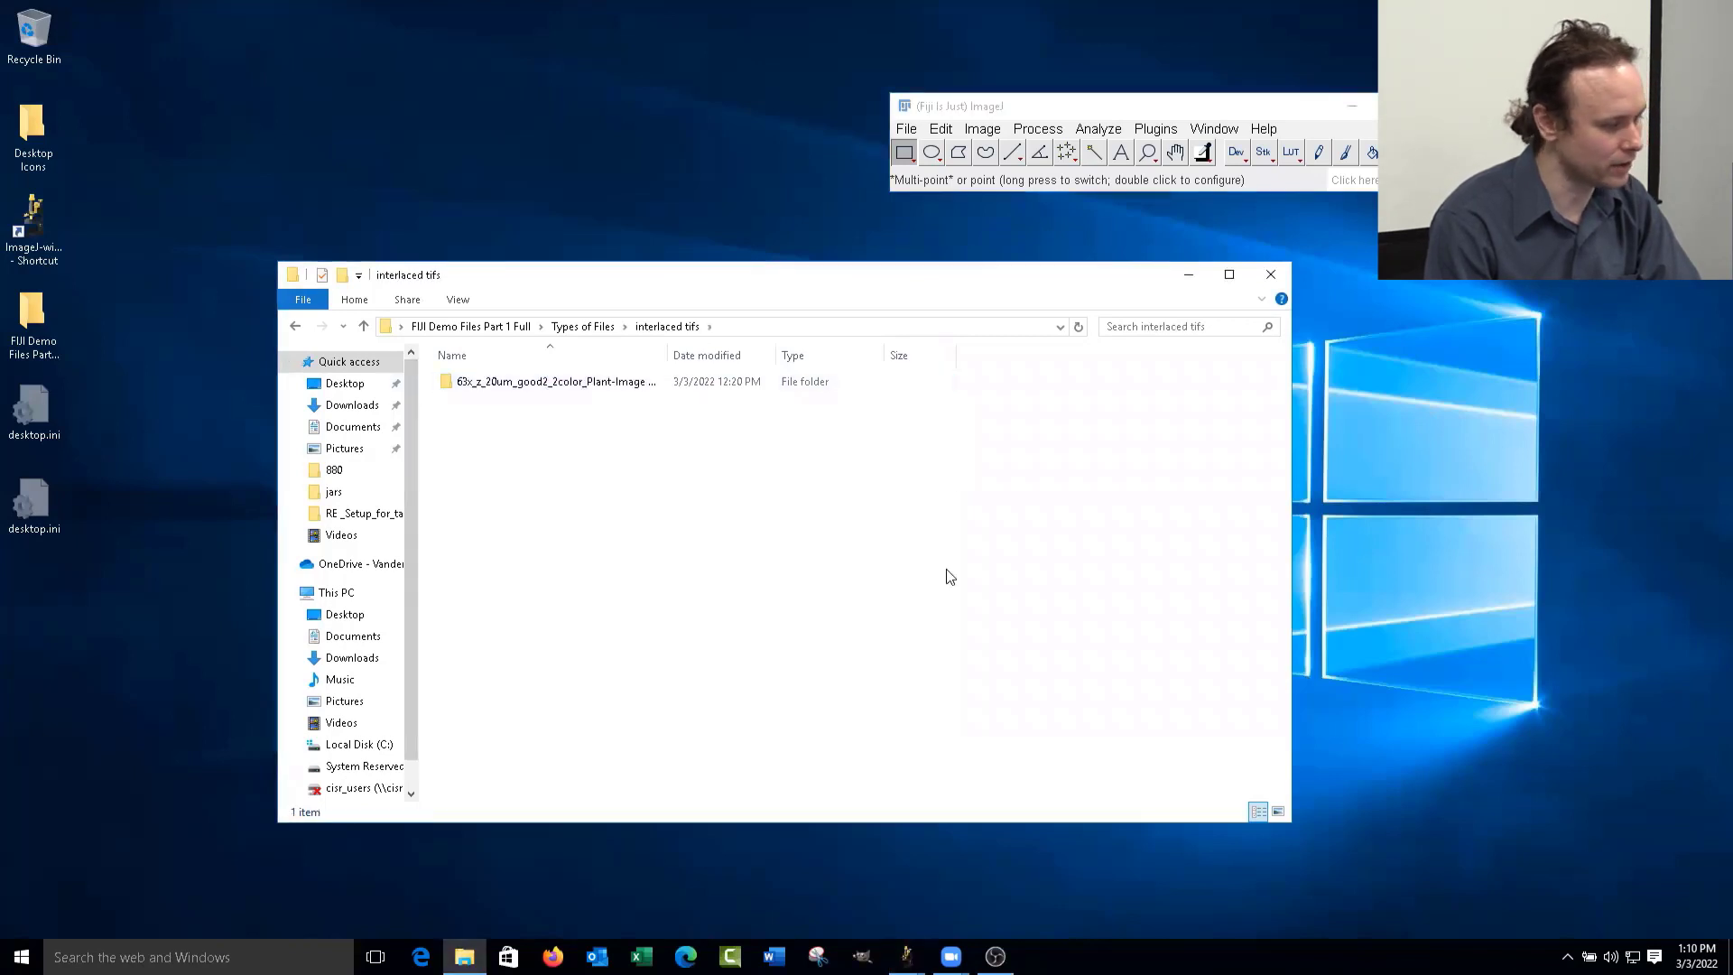
pyautogui.doubleClick(608, 389)
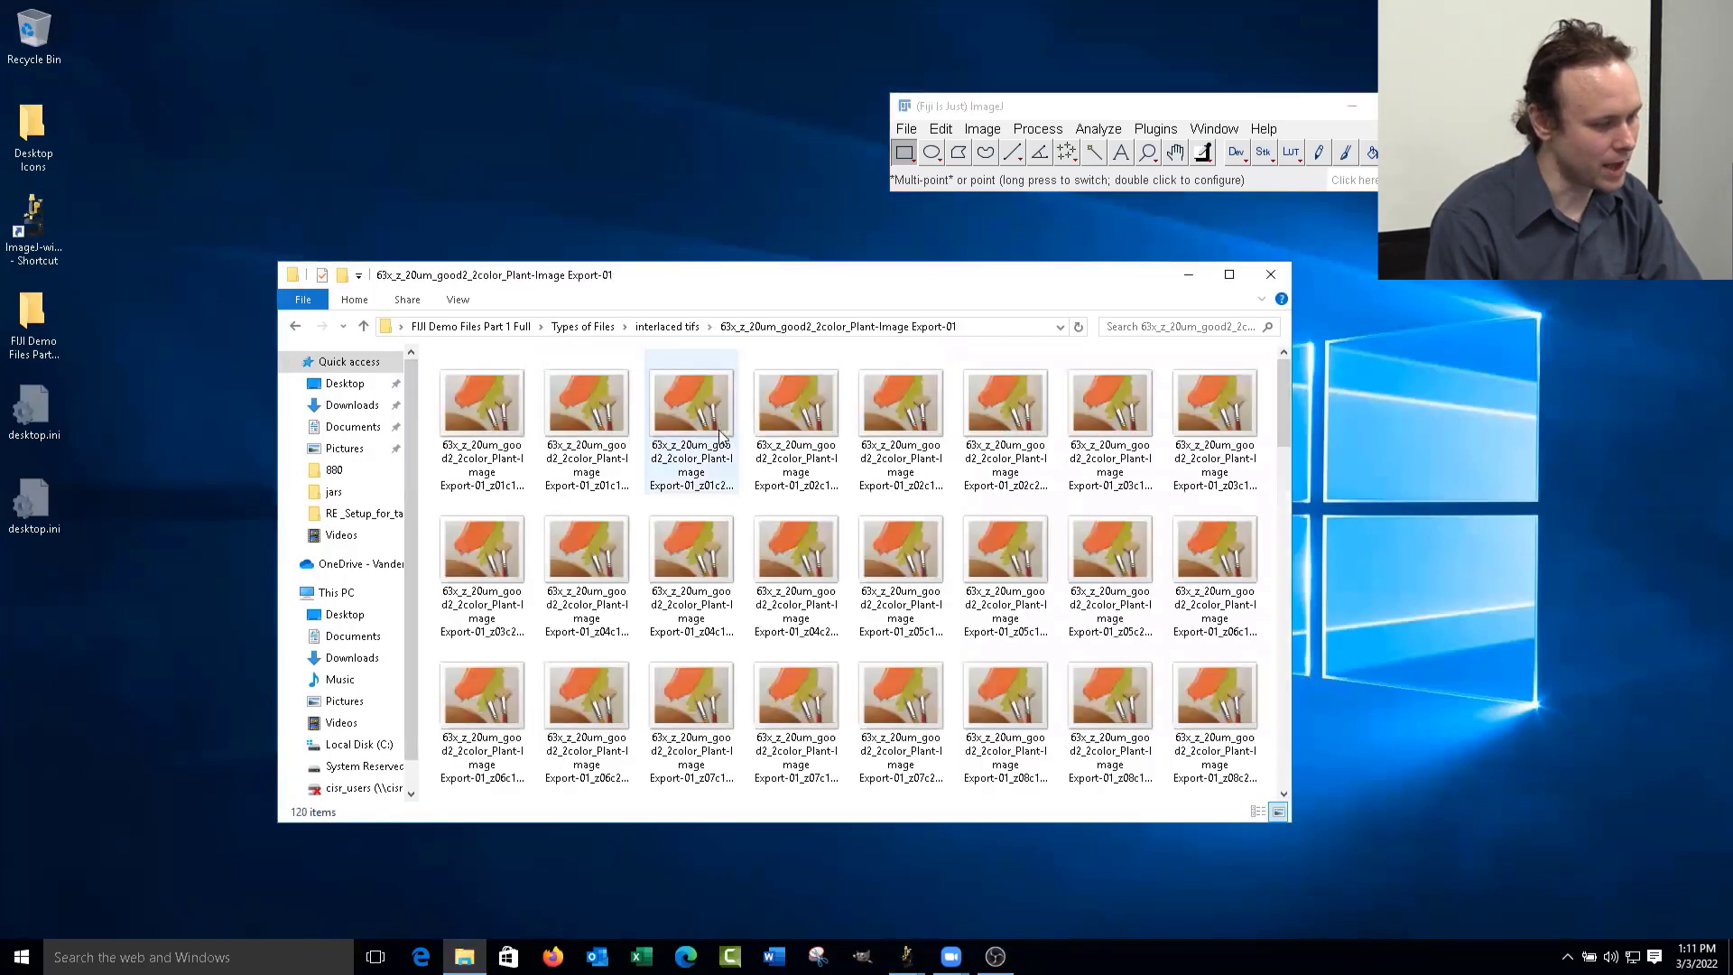
pyautogui.scroll(-10, 724, 469)
pyautogui.scroll(10, 723, 455)
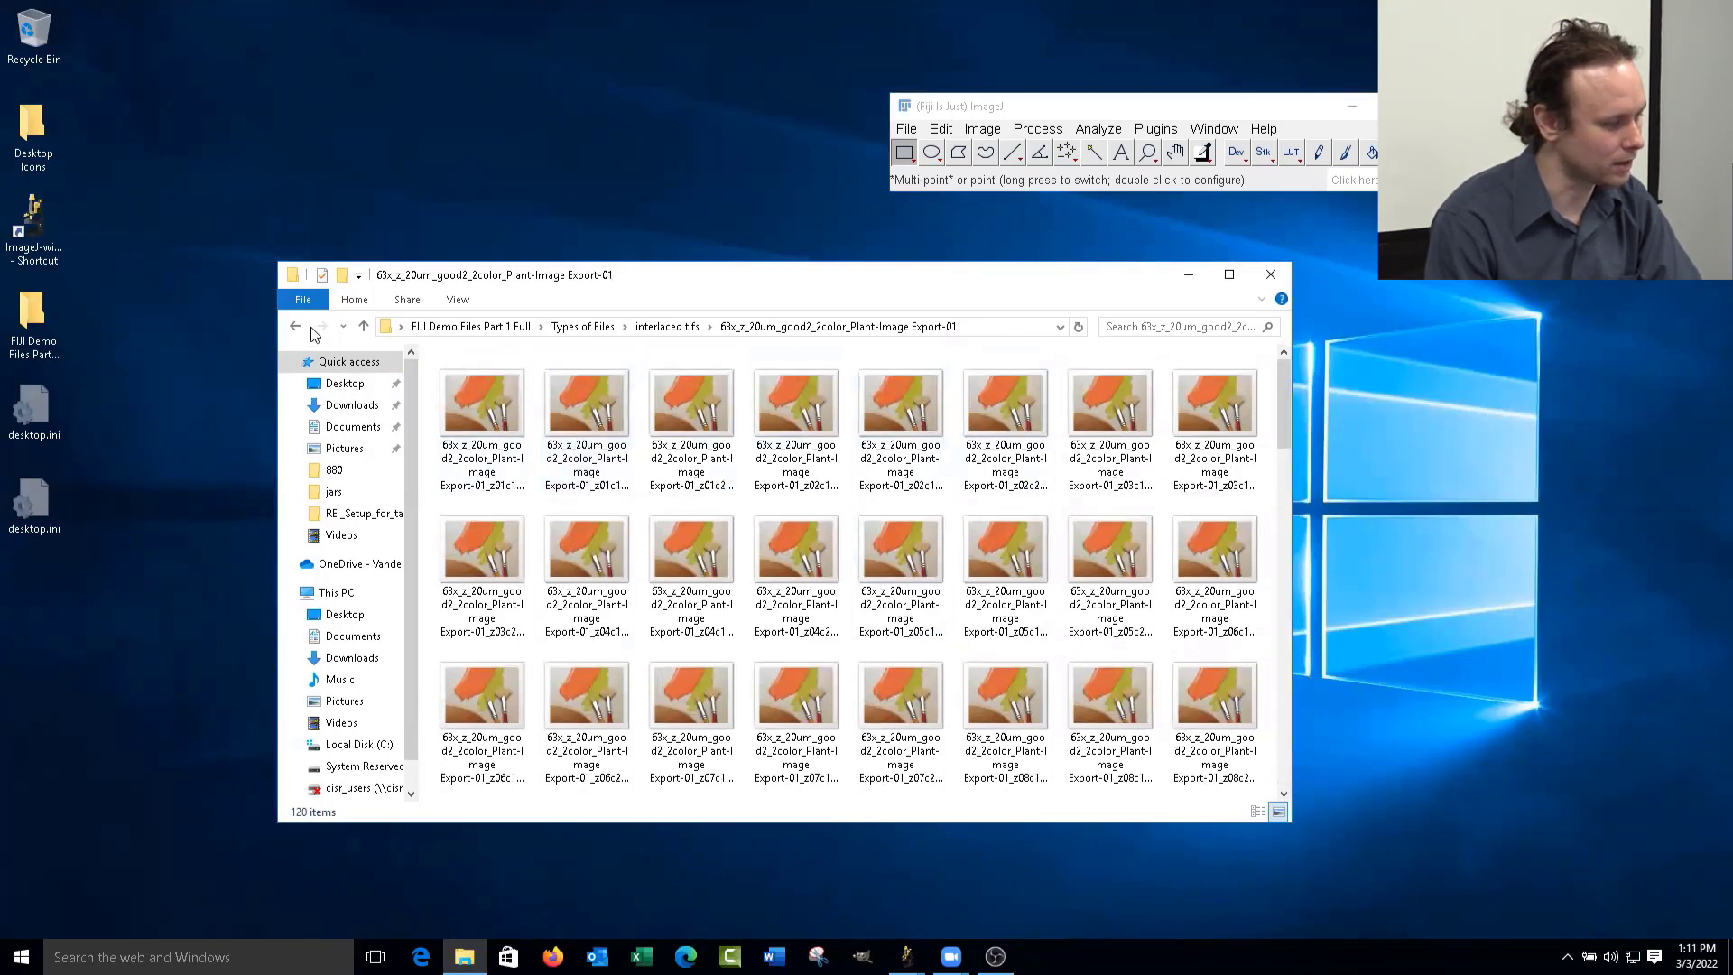
pyautogui.click(297, 326)
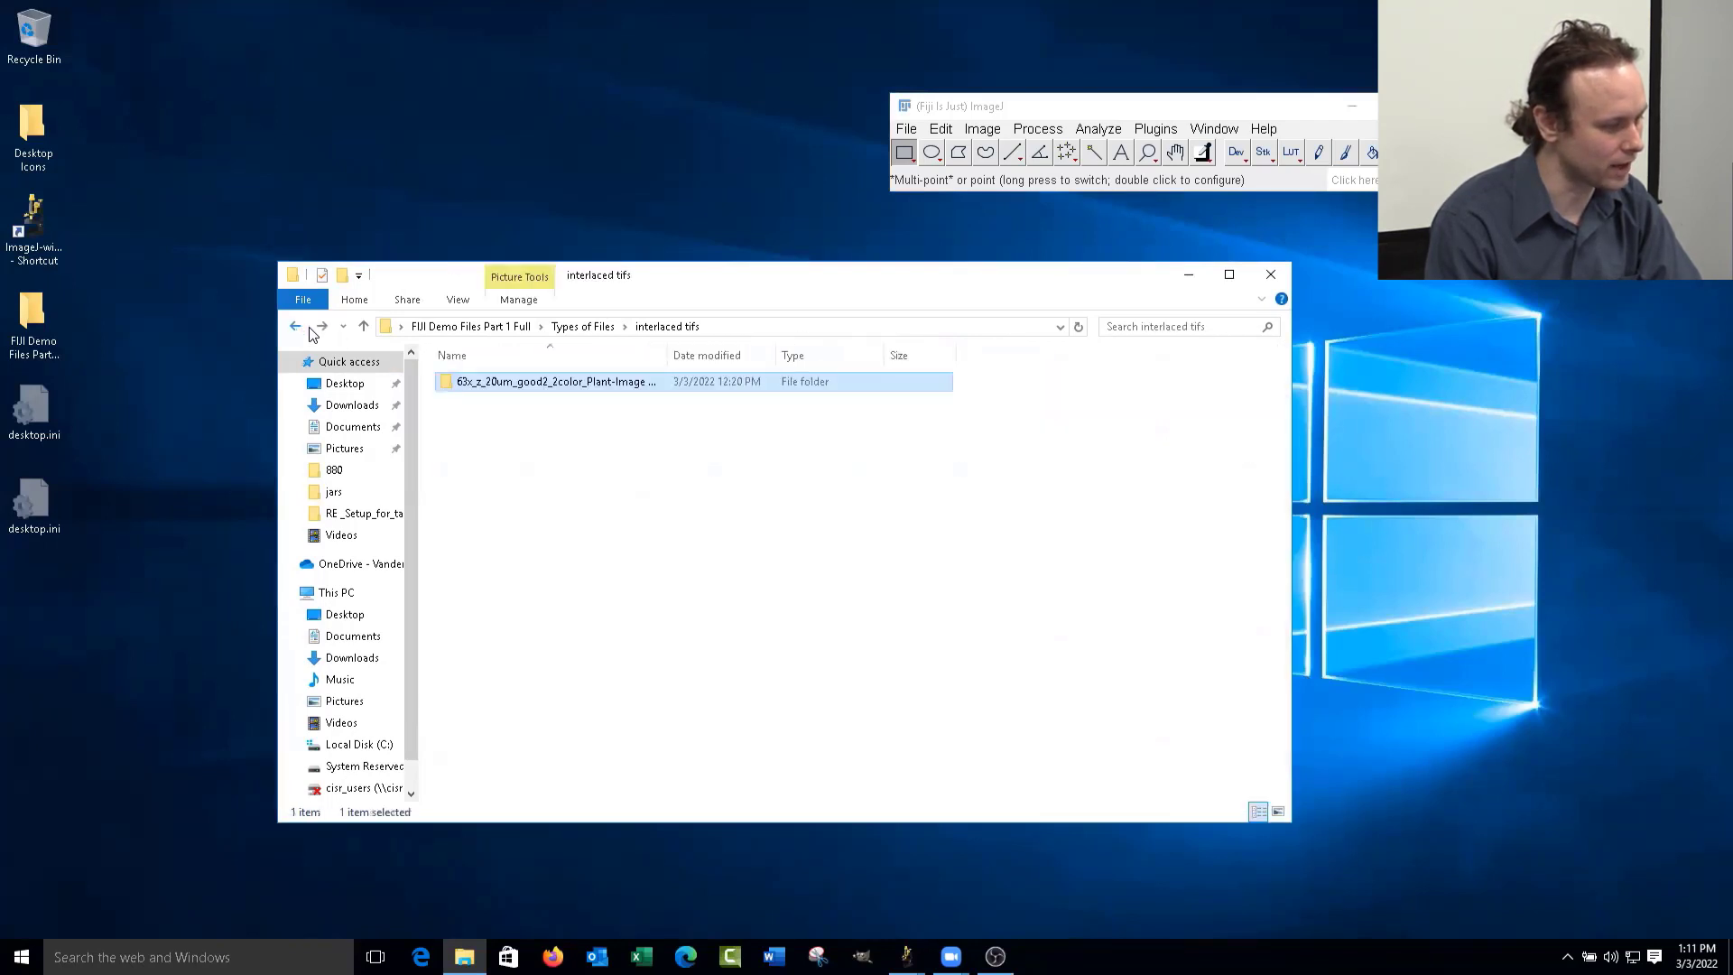
# - Shift the ImageJ main window slightly and start an Image Sequence import
pyautogui.click(973, 110)
pyautogui.moveTo(909, 120); pyautogui.dragTo(848, 123)
pyautogui.click(844, 132)
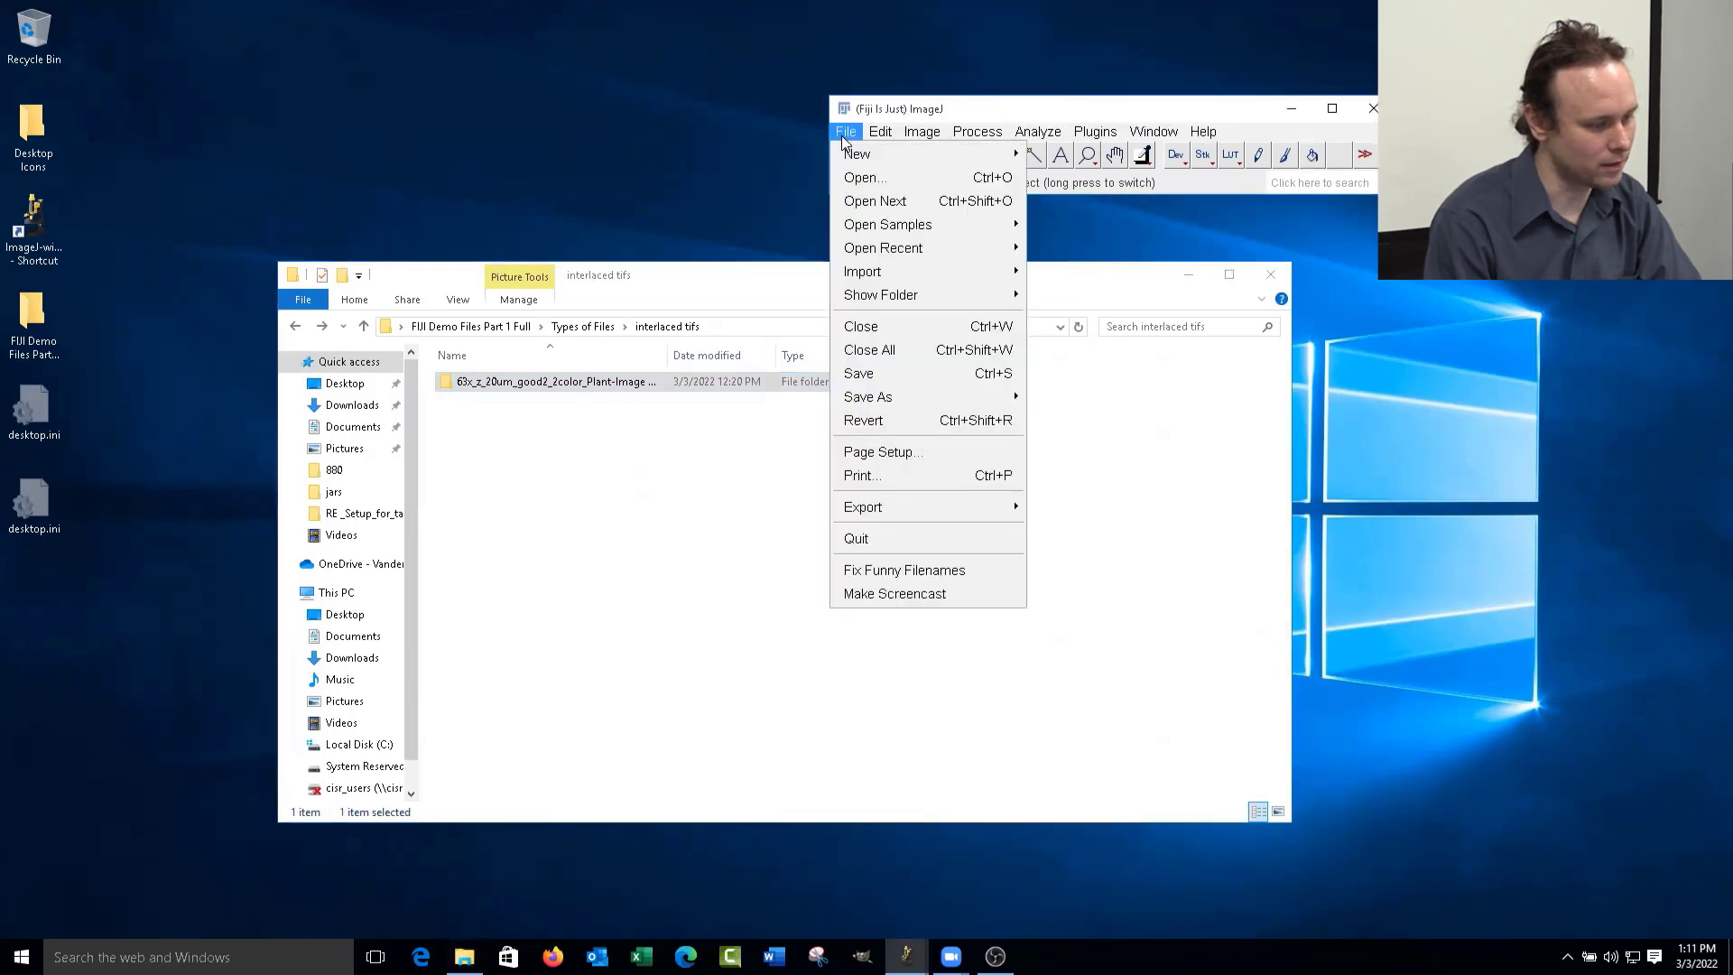
pyautogui.moveTo(949, 275)
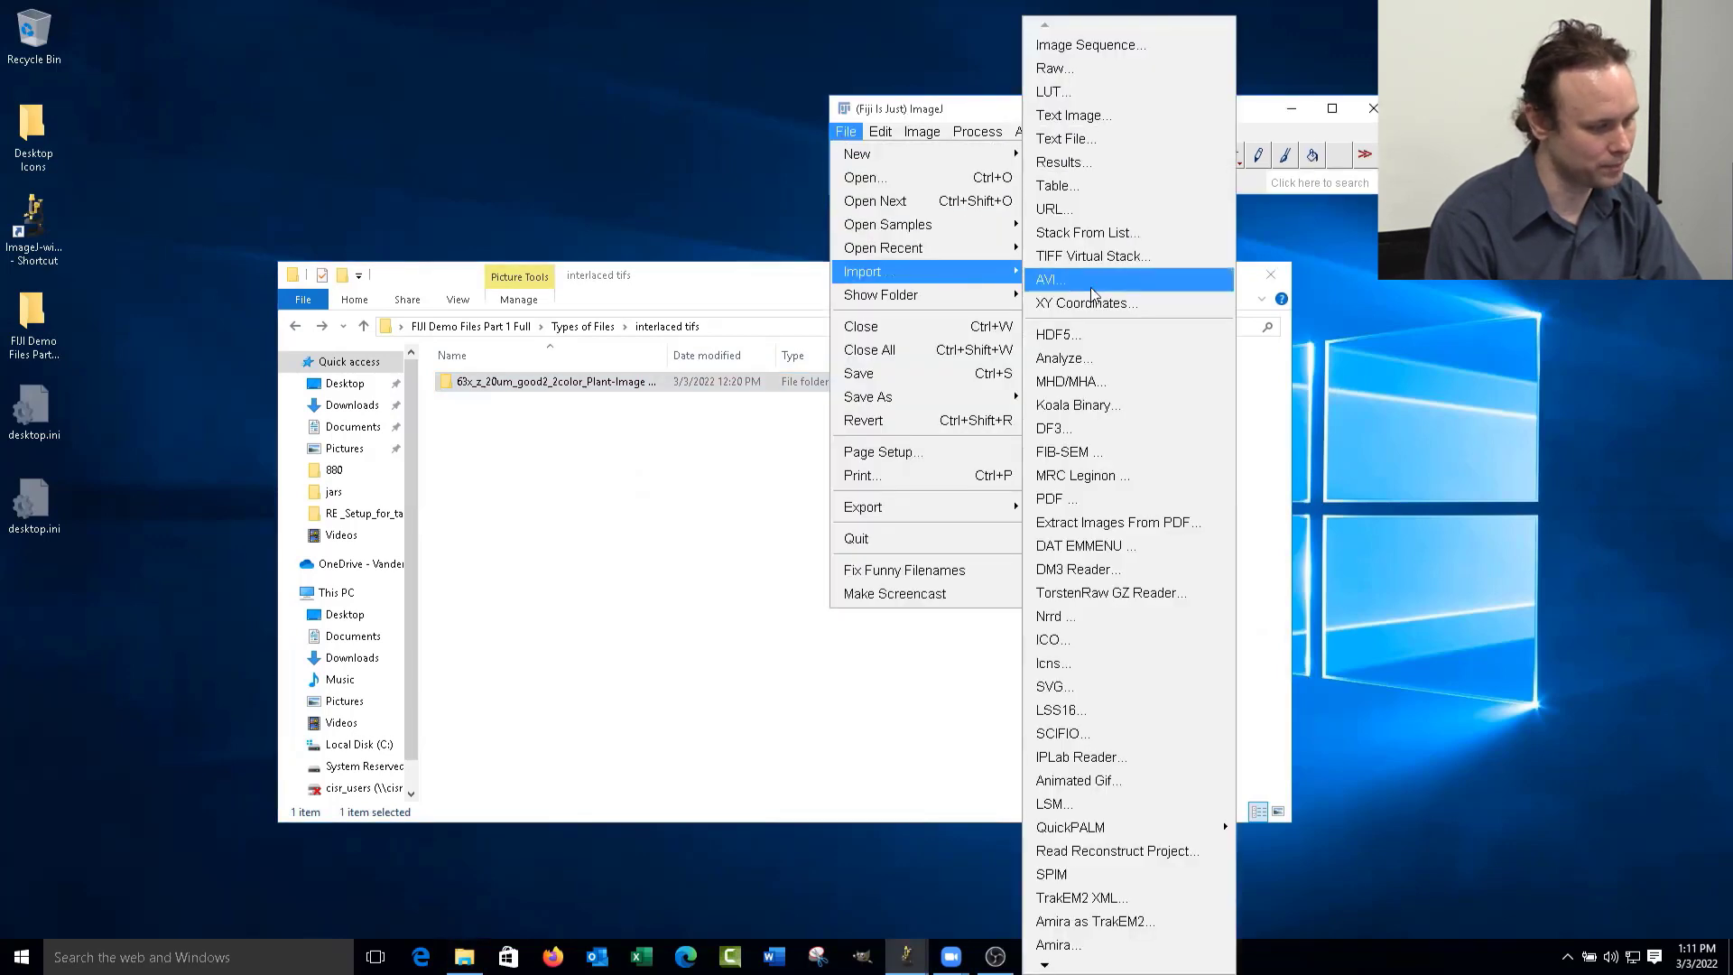
pyautogui.click(1129, 45)
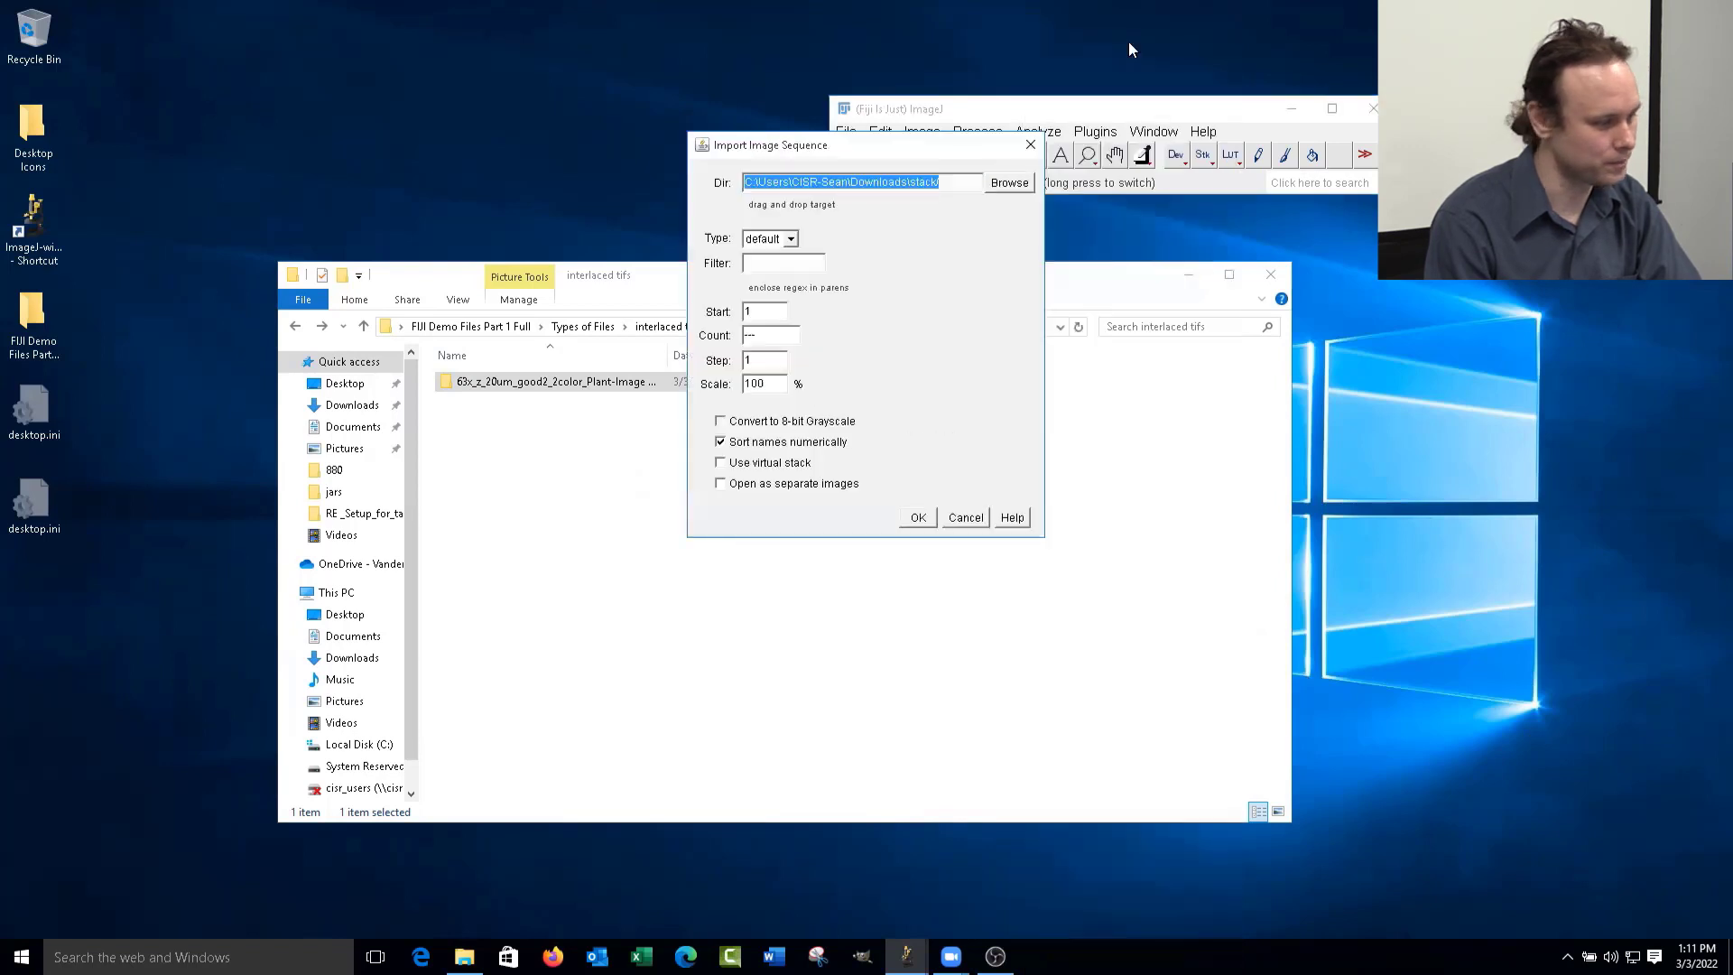
# - Set the source folder to 63x_z_20um_good2_2color_Plant-Image Export-01 within Types of Files\interlaced tifs and import the sequence with the default options
pyautogui.click(1006, 185)
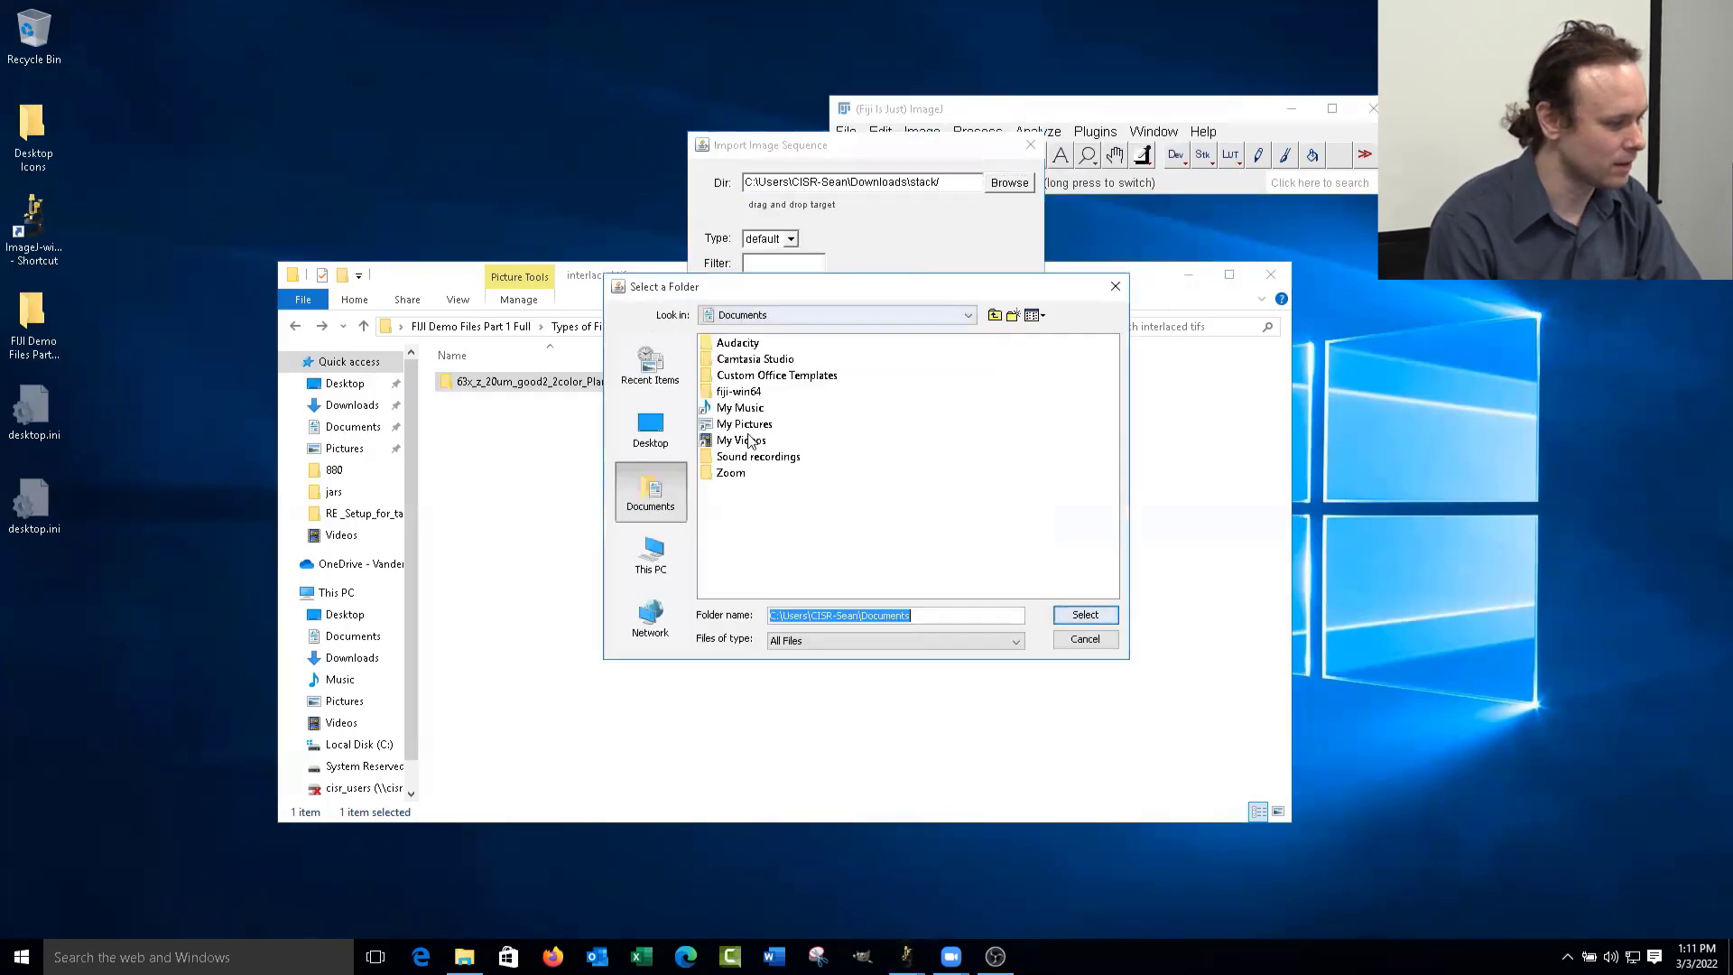
pyautogui.click(650, 427)
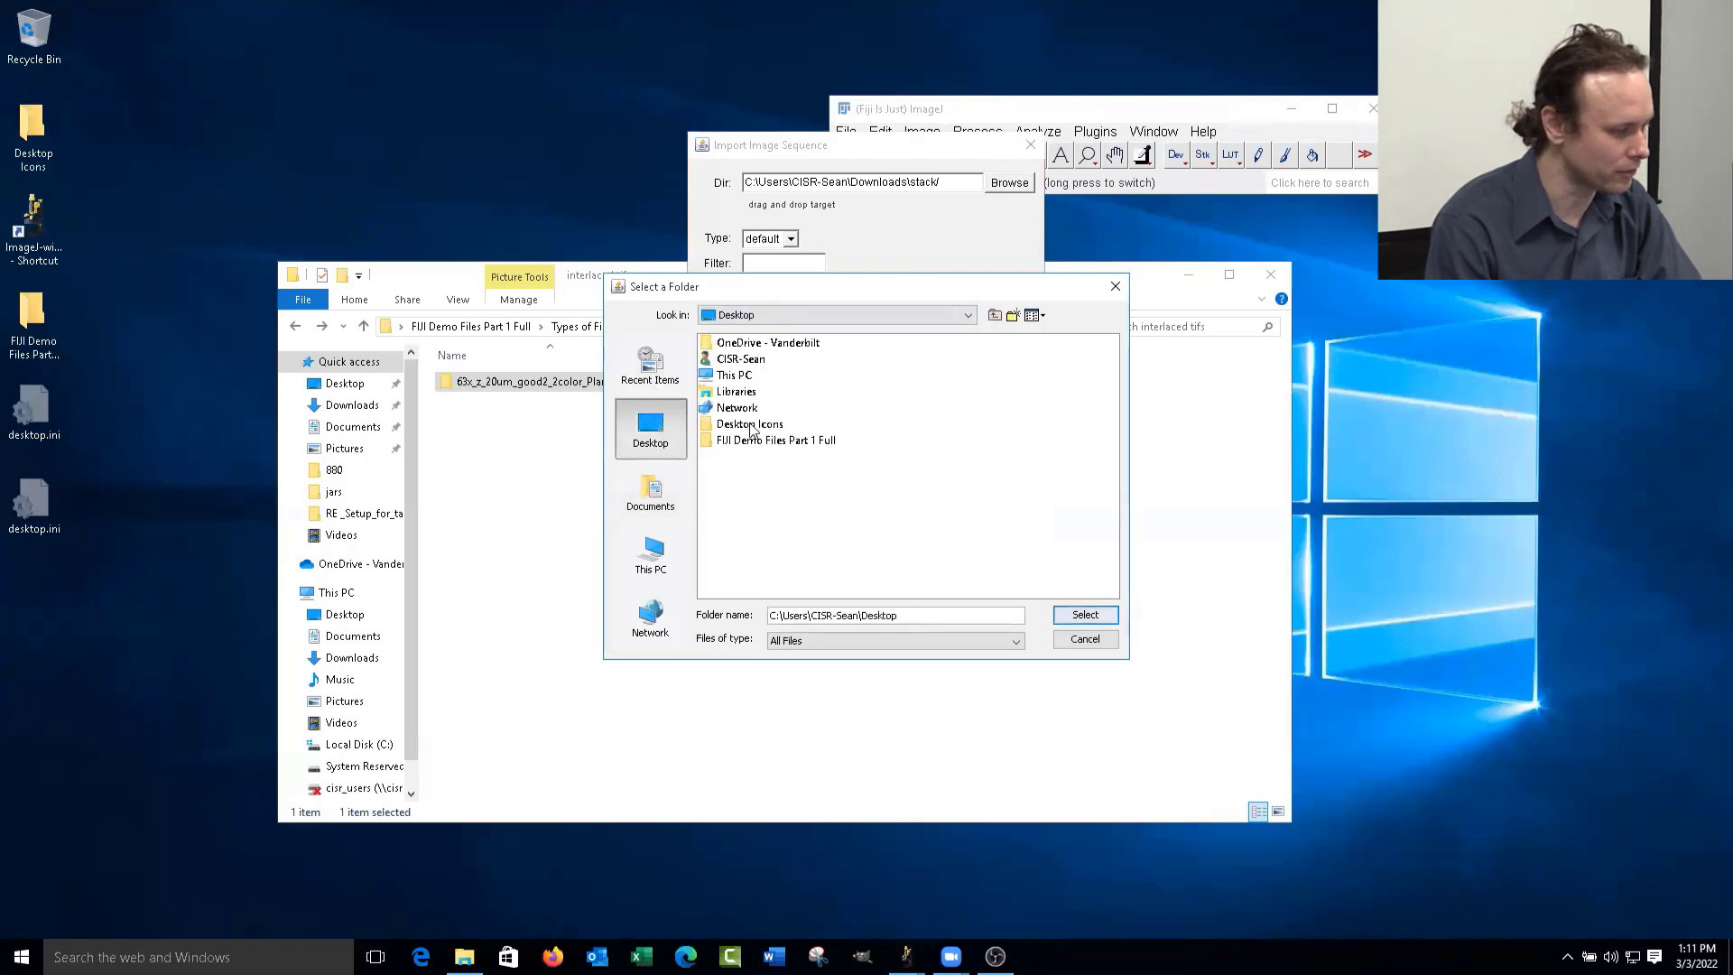
pyautogui.doubleClick(734, 375)
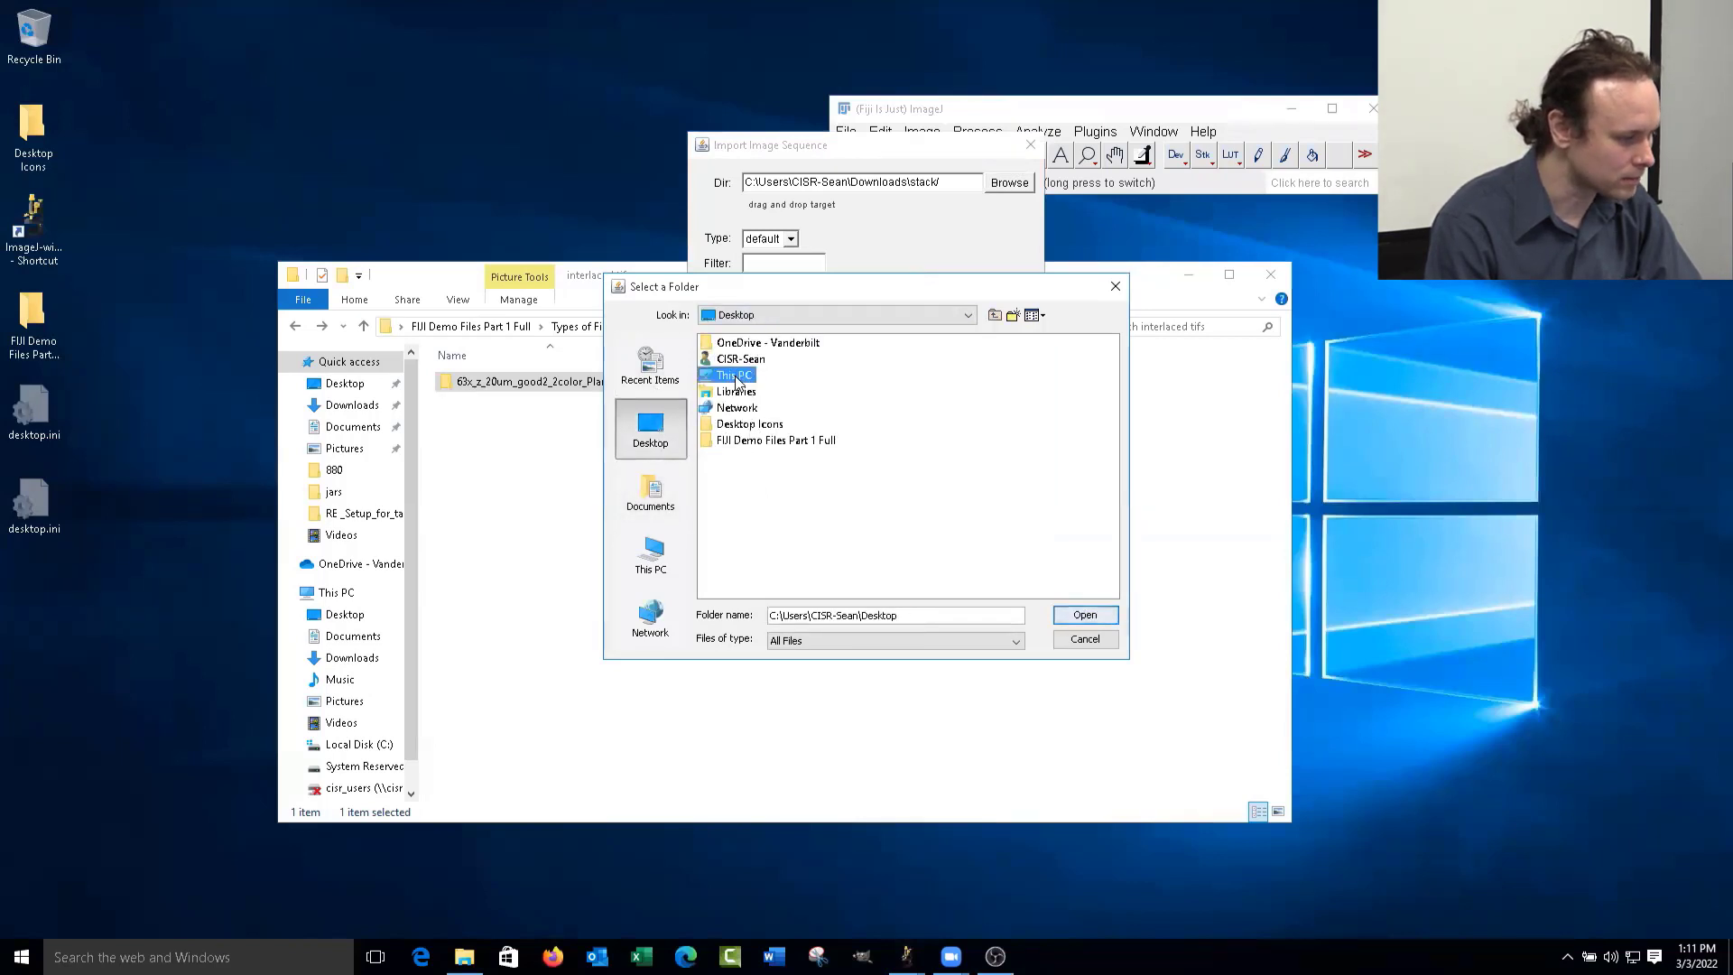
pyautogui.doubleClick(737, 345)
pyautogui.doubleClick(749, 361)
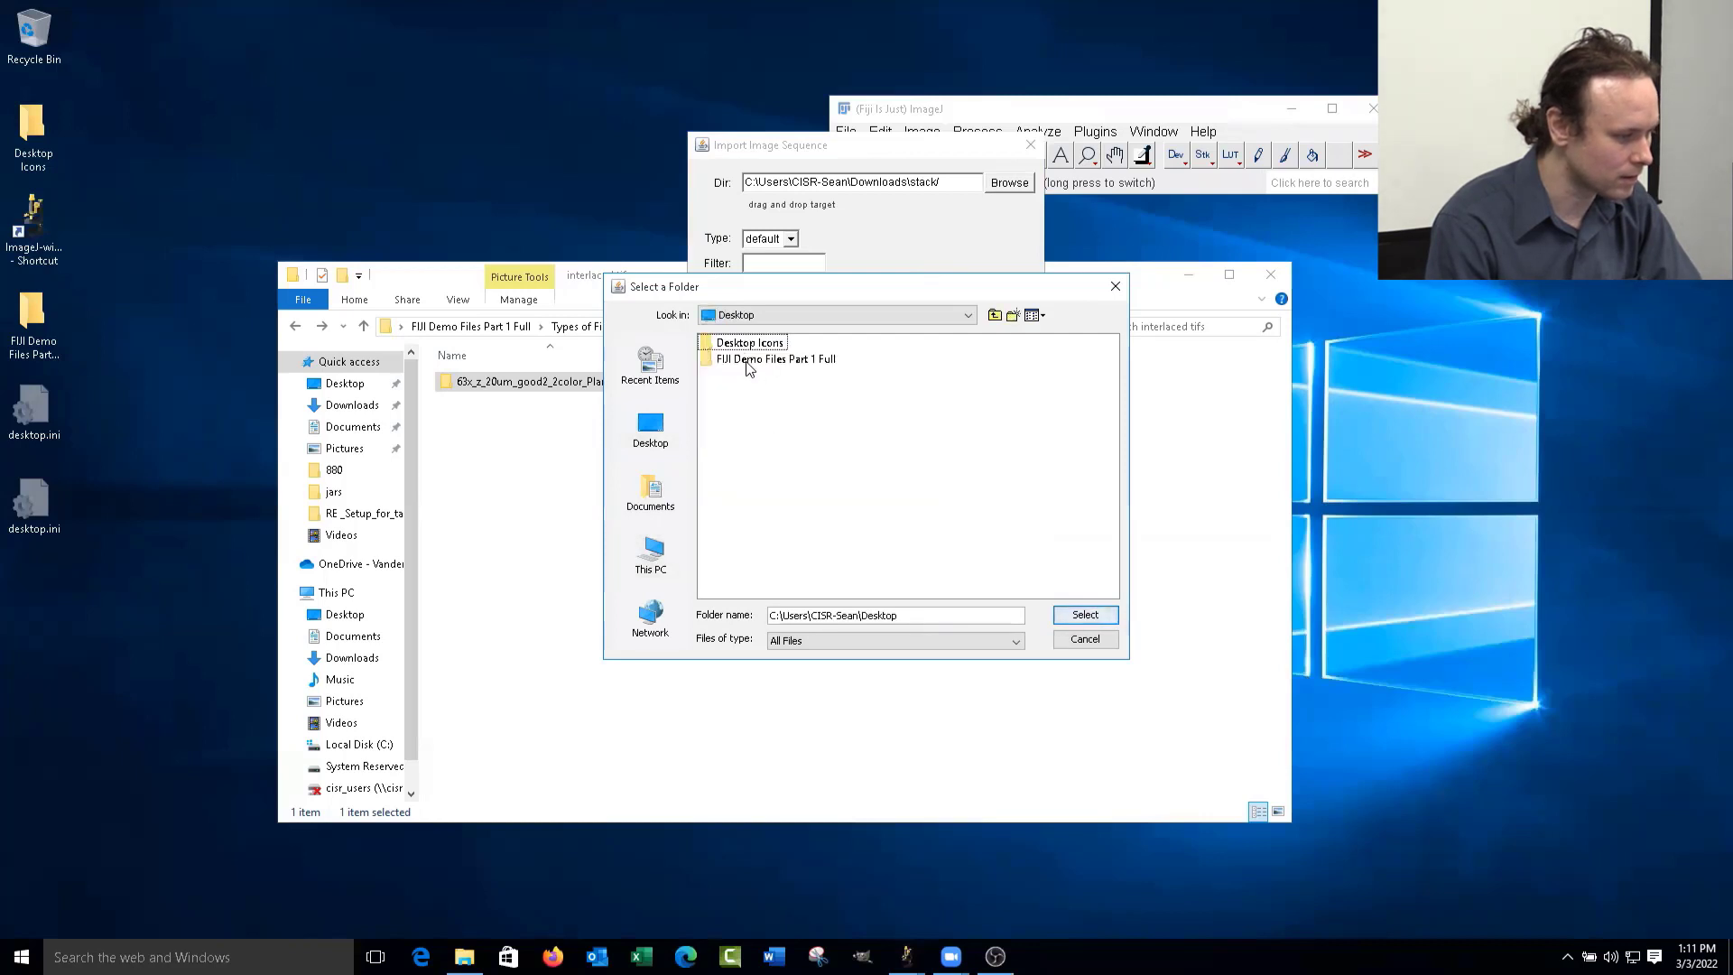
pyautogui.doubleClick(748, 424)
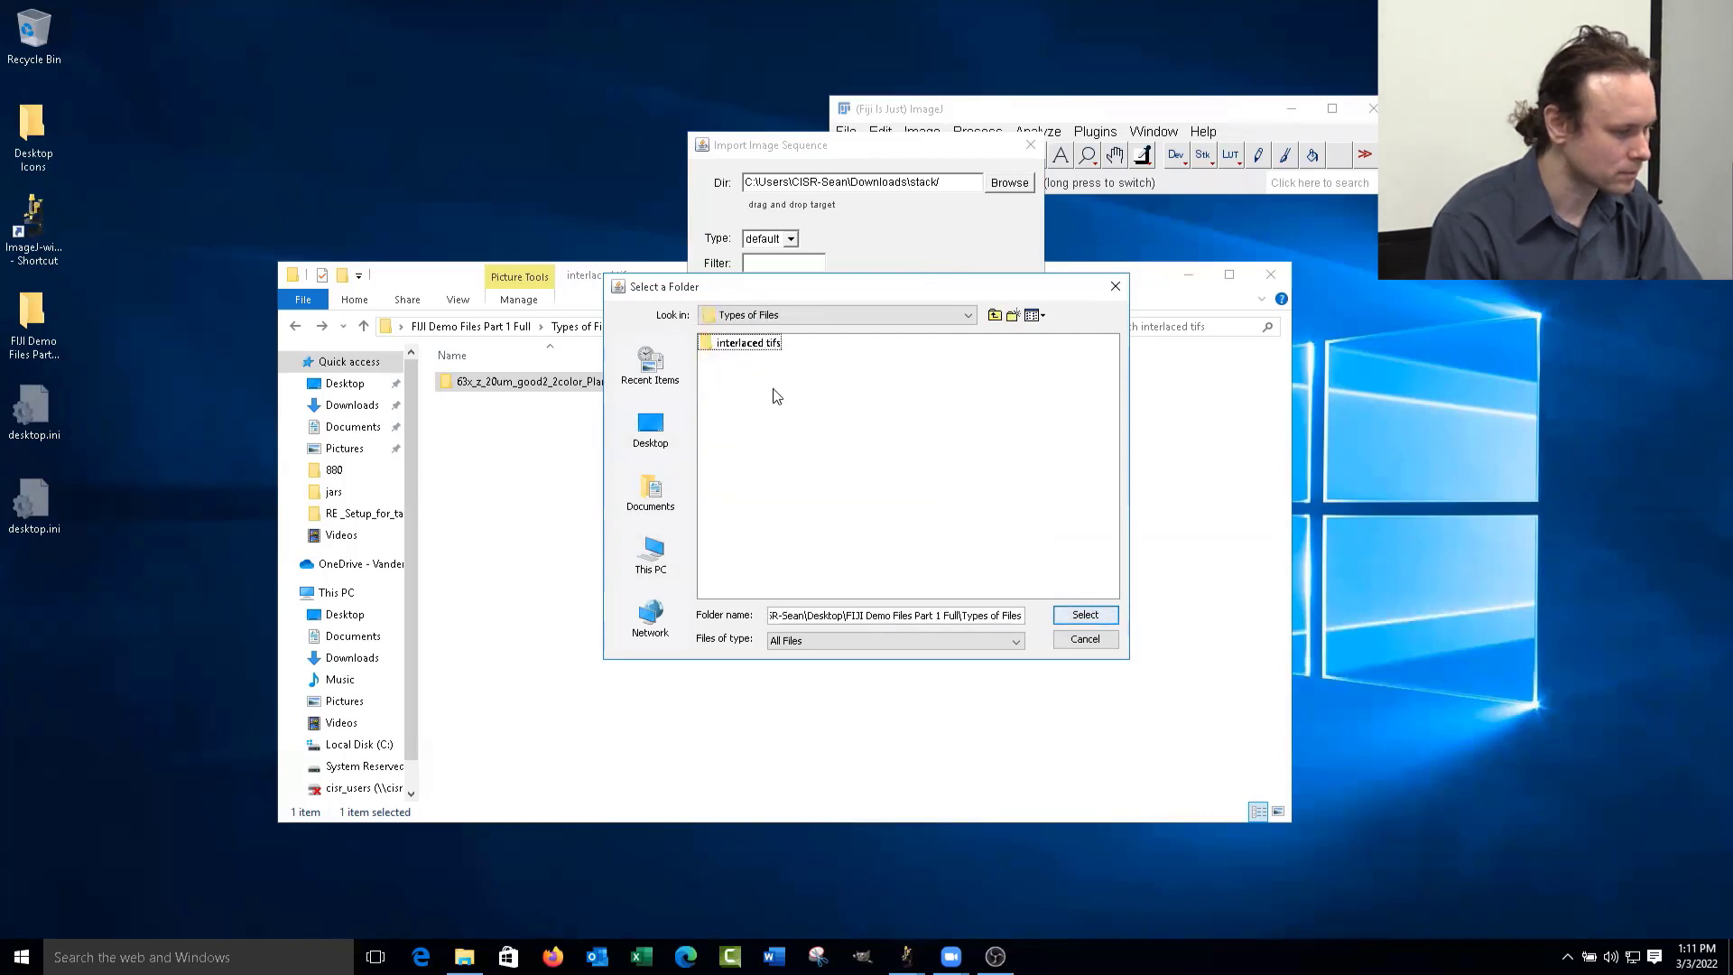
pyautogui.doubleClick(761, 344)
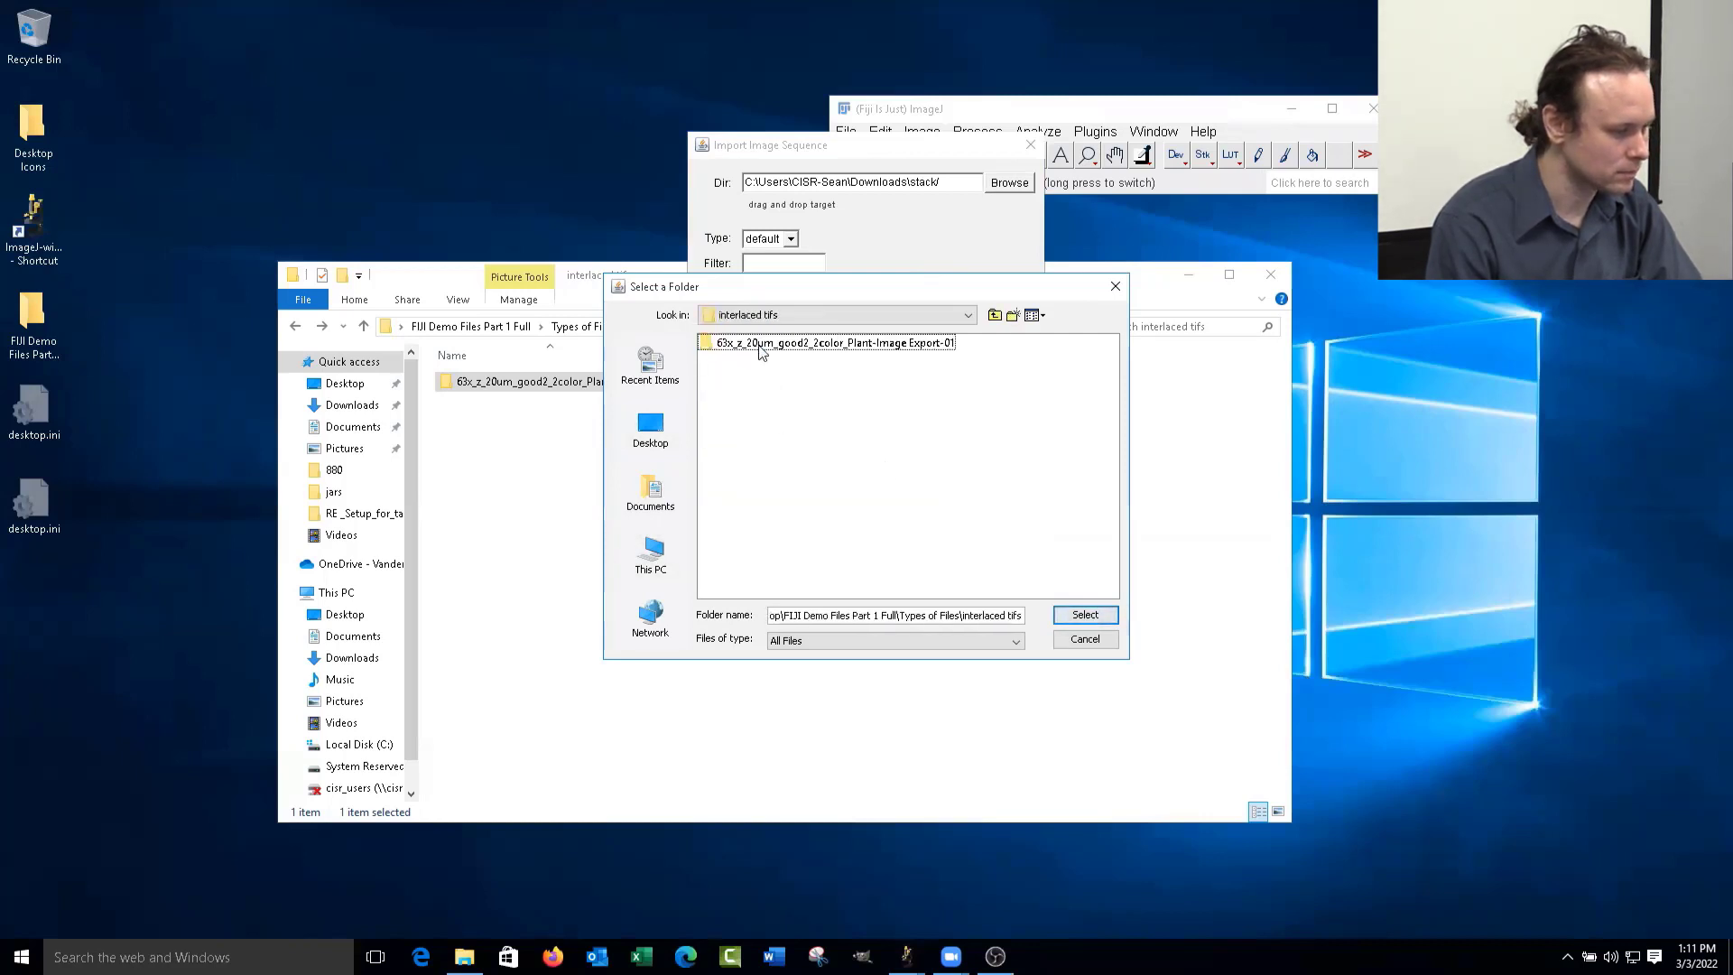
pyautogui.doubleClick(903, 348)
pyautogui.click(1086, 615)
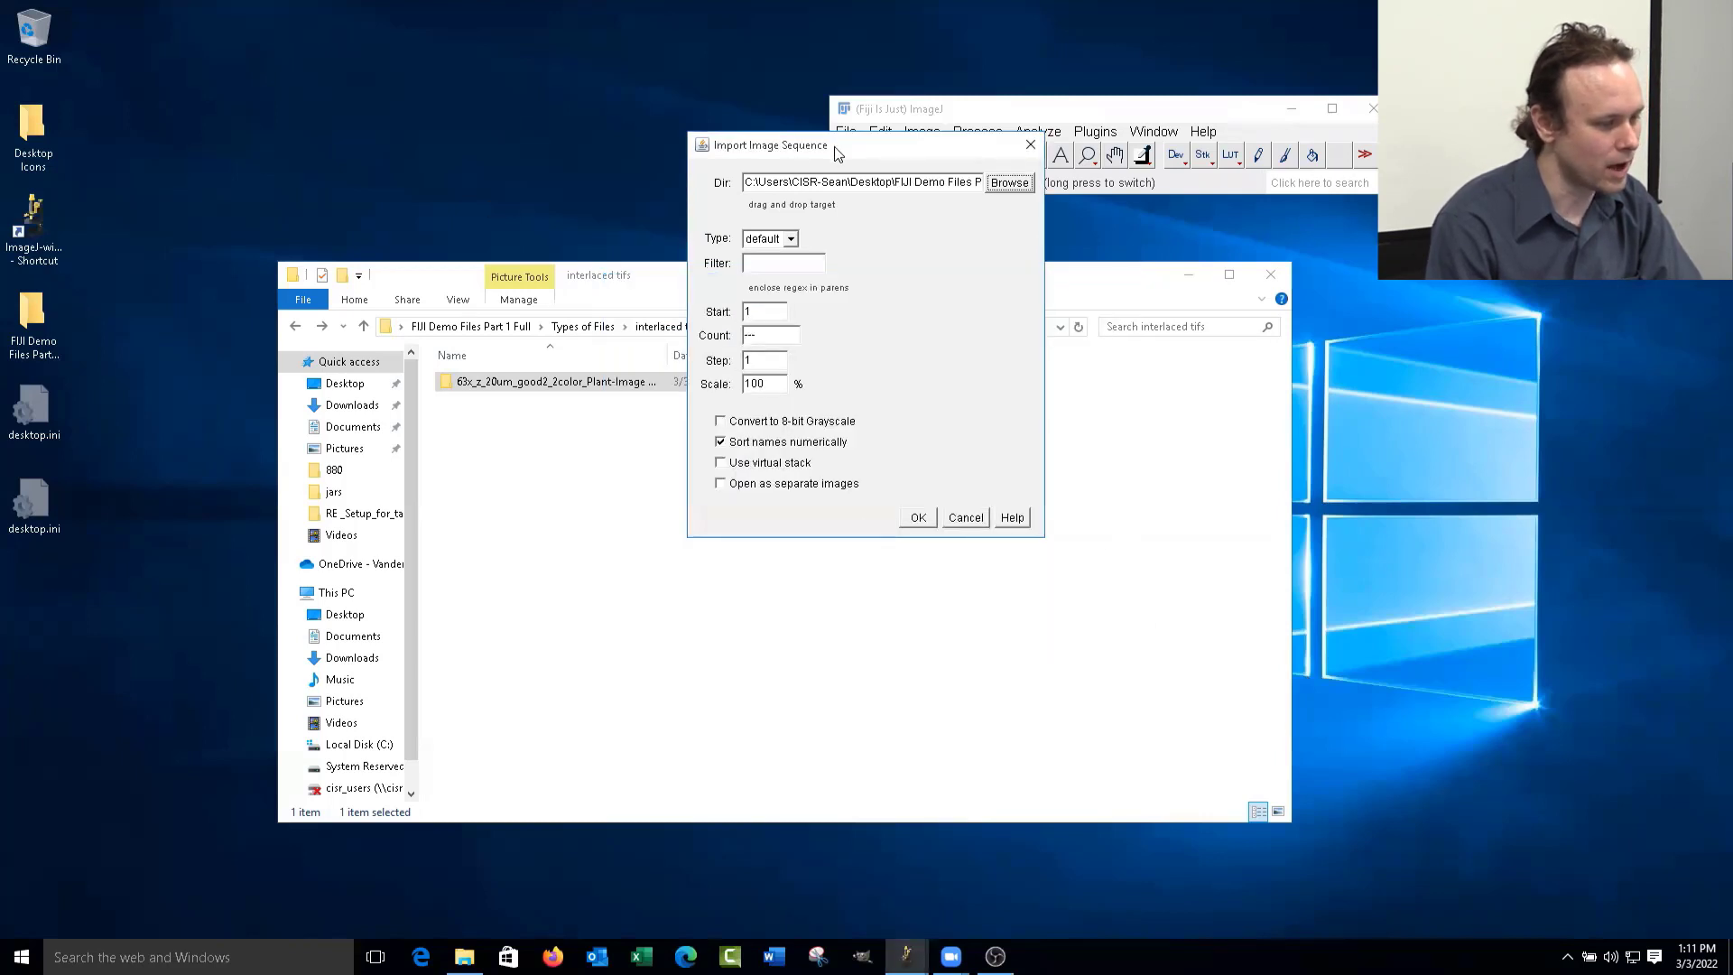
pyautogui.moveTo(837, 153); pyautogui.dragTo(1120, 234)
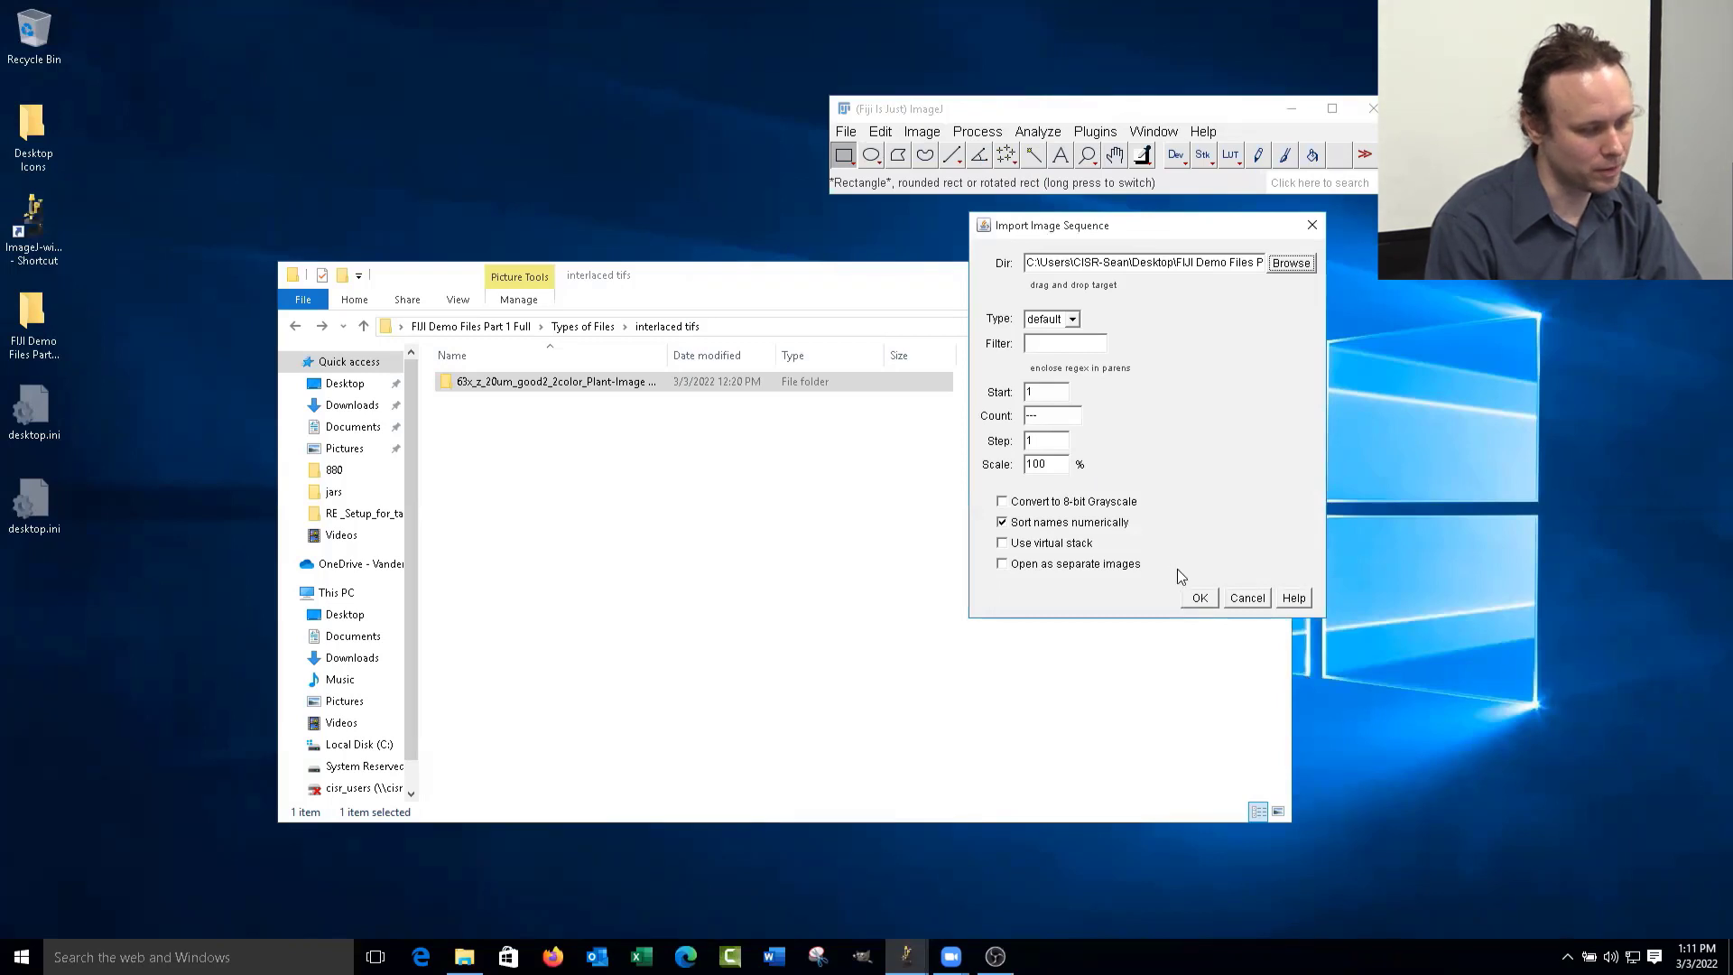
pyautogui.click(1200, 599)
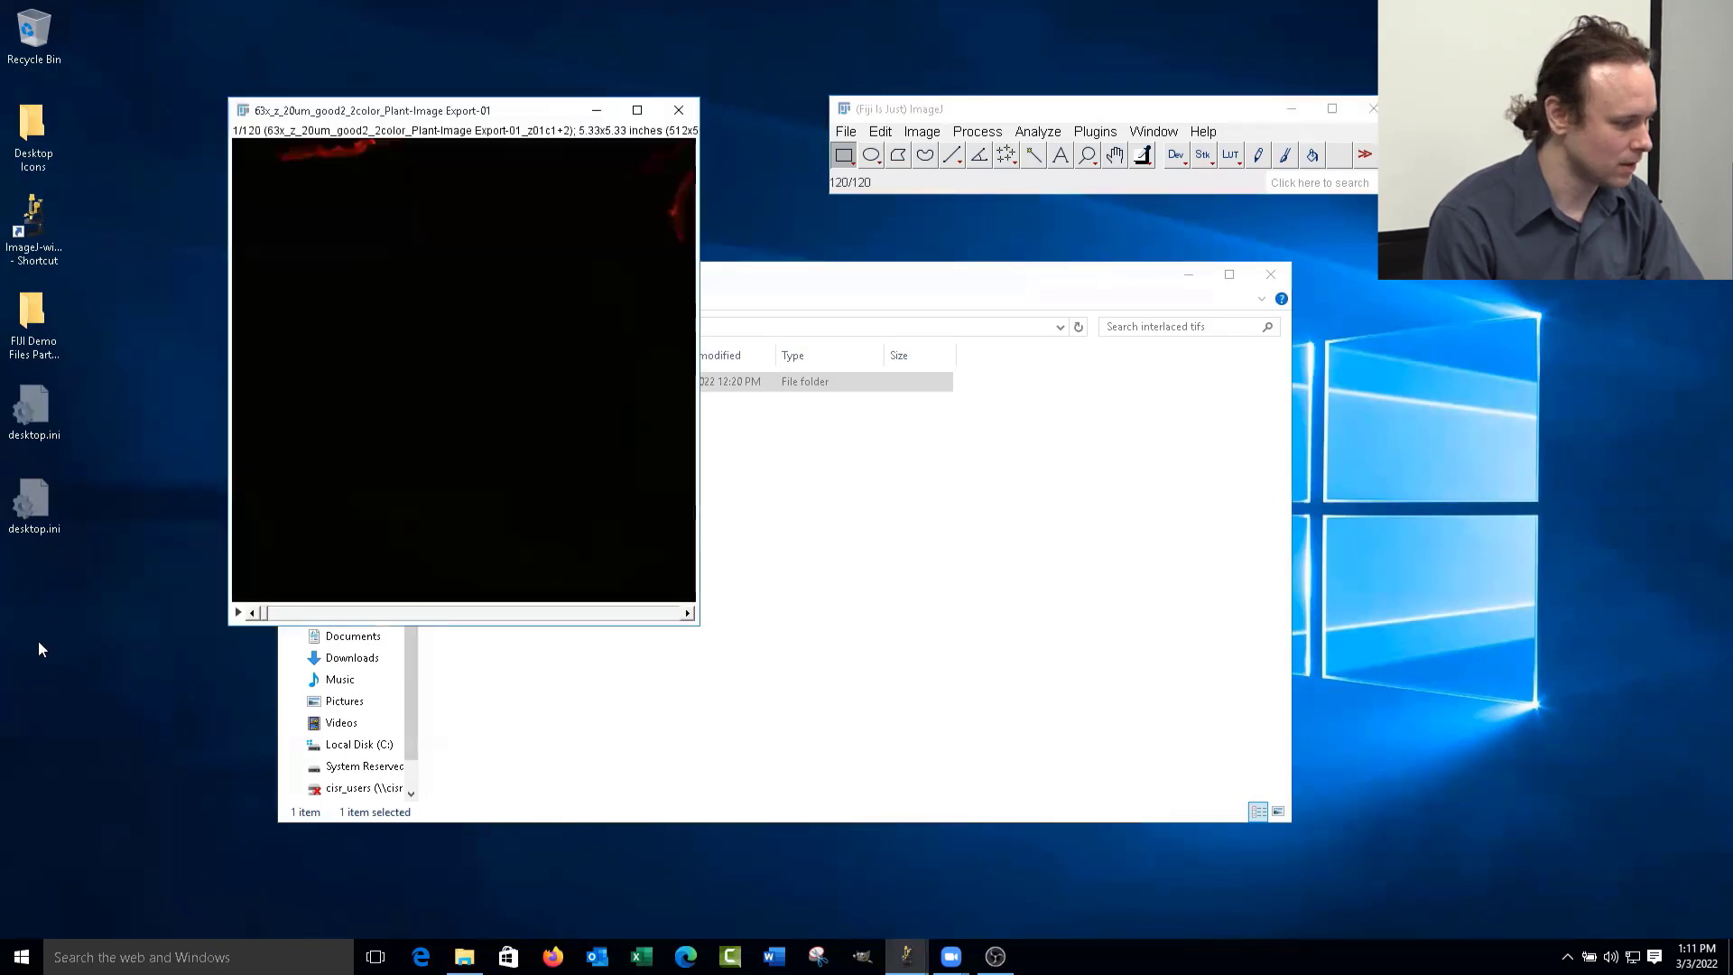
# - Play the imported plant image stack as an animation and stop it partway through
pyautogui.click(239, 616)
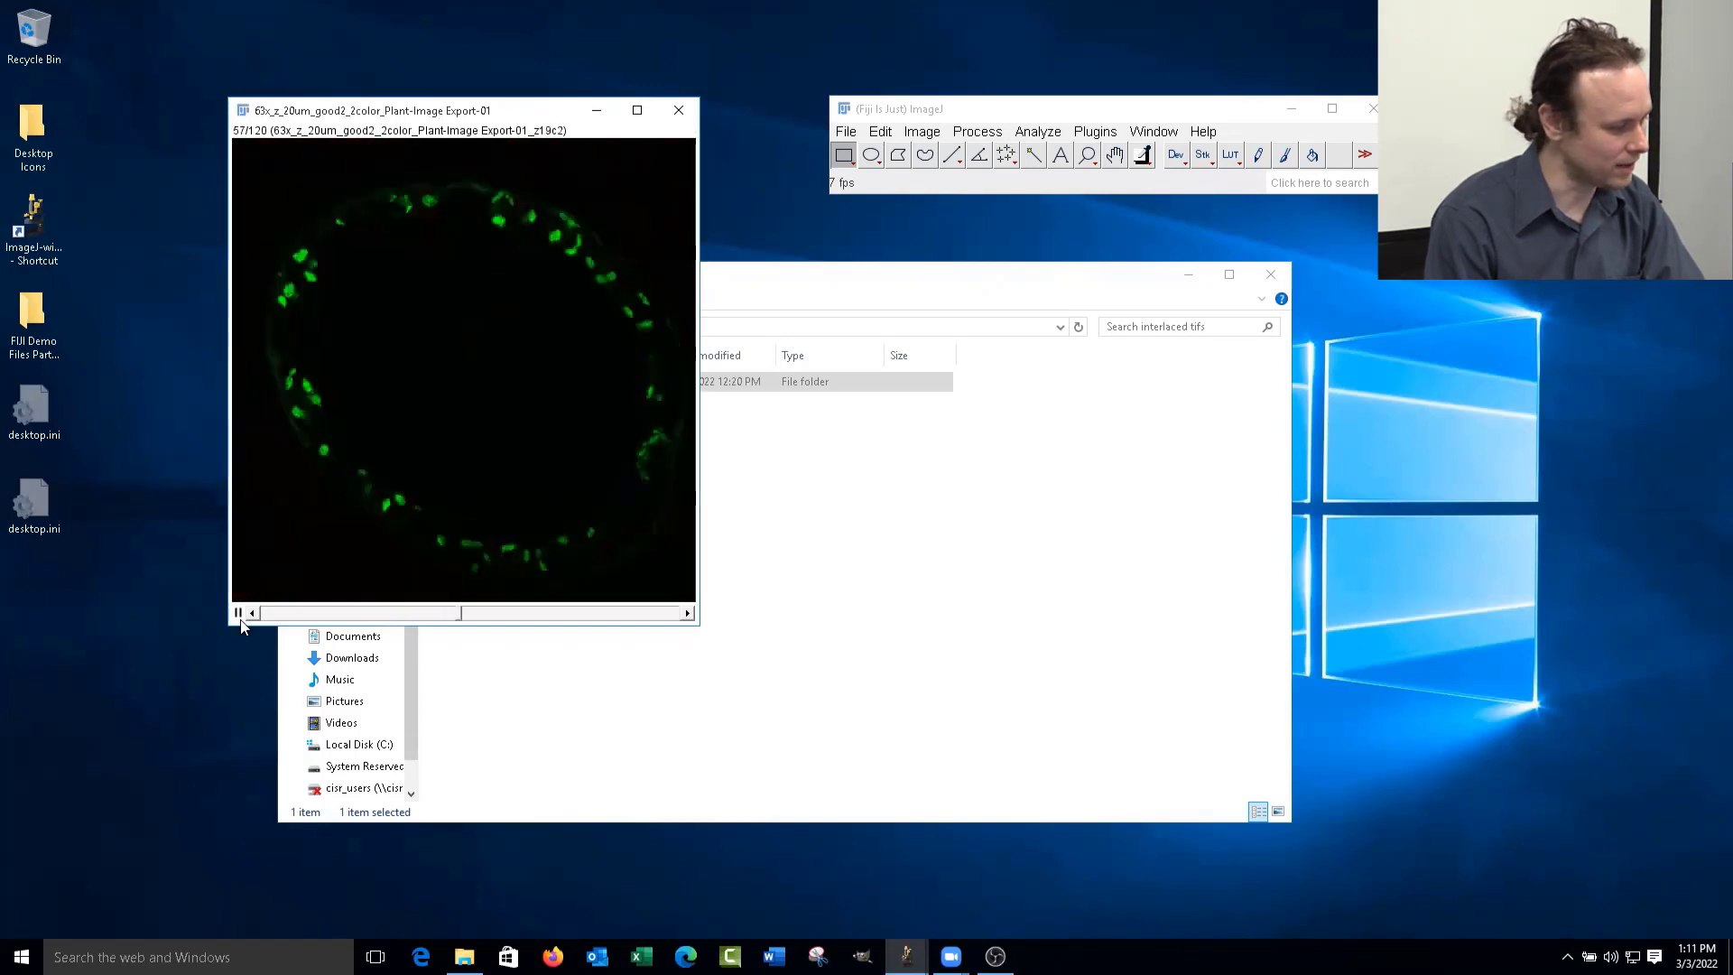
pyautogui.click(238, 613)
# - Open the 63x_z_20um_good2_2color_Plant-Image Export-01 folder in File Explorer and close the imported stack window
pyautogui.click(697, 432)
pyautogui.doubleClick(619, 384)
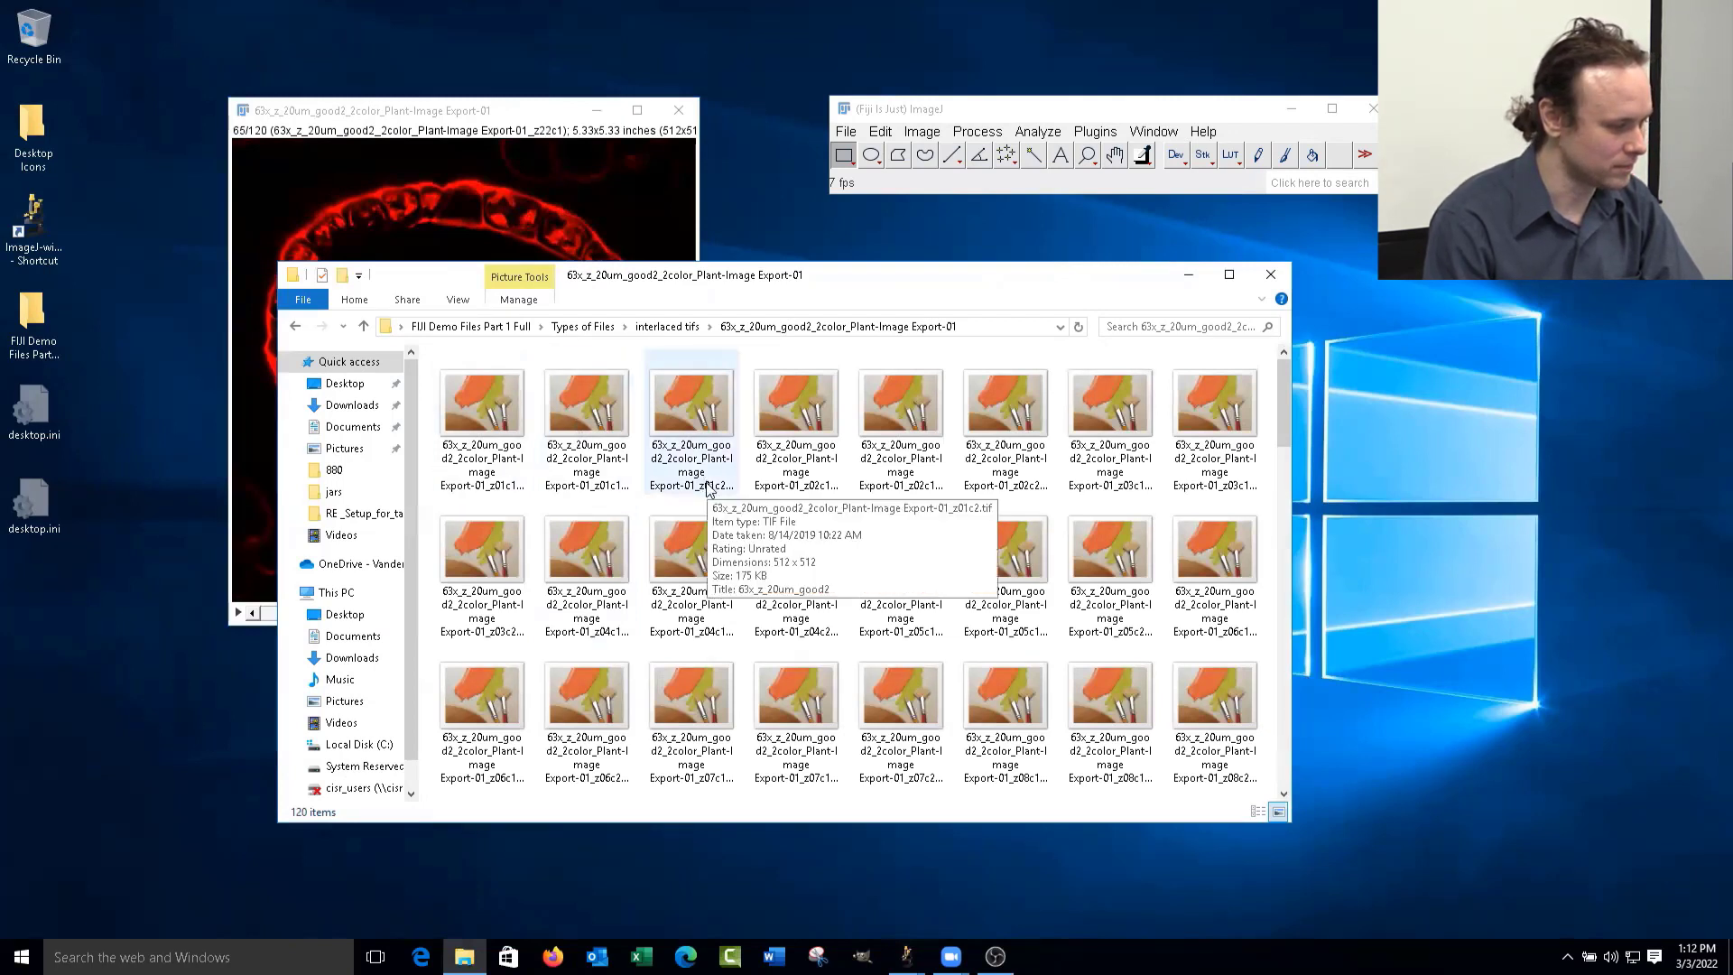
pyautogui.click(673, 134)
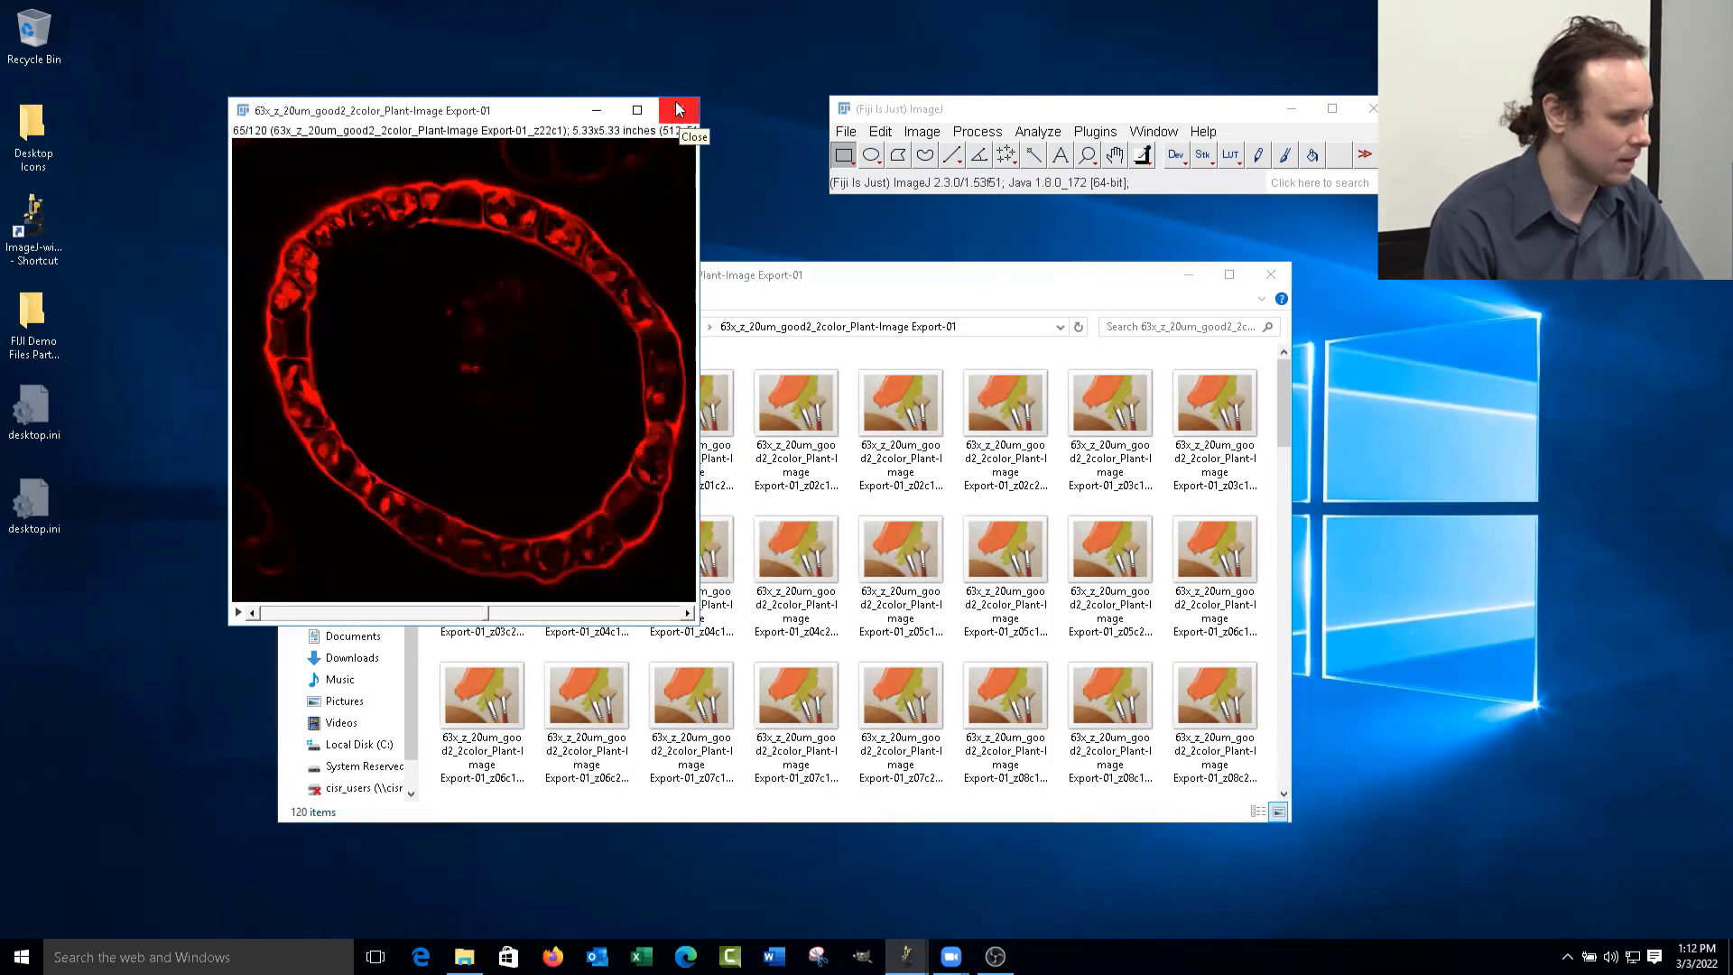
pyautogui.click(678, 110)
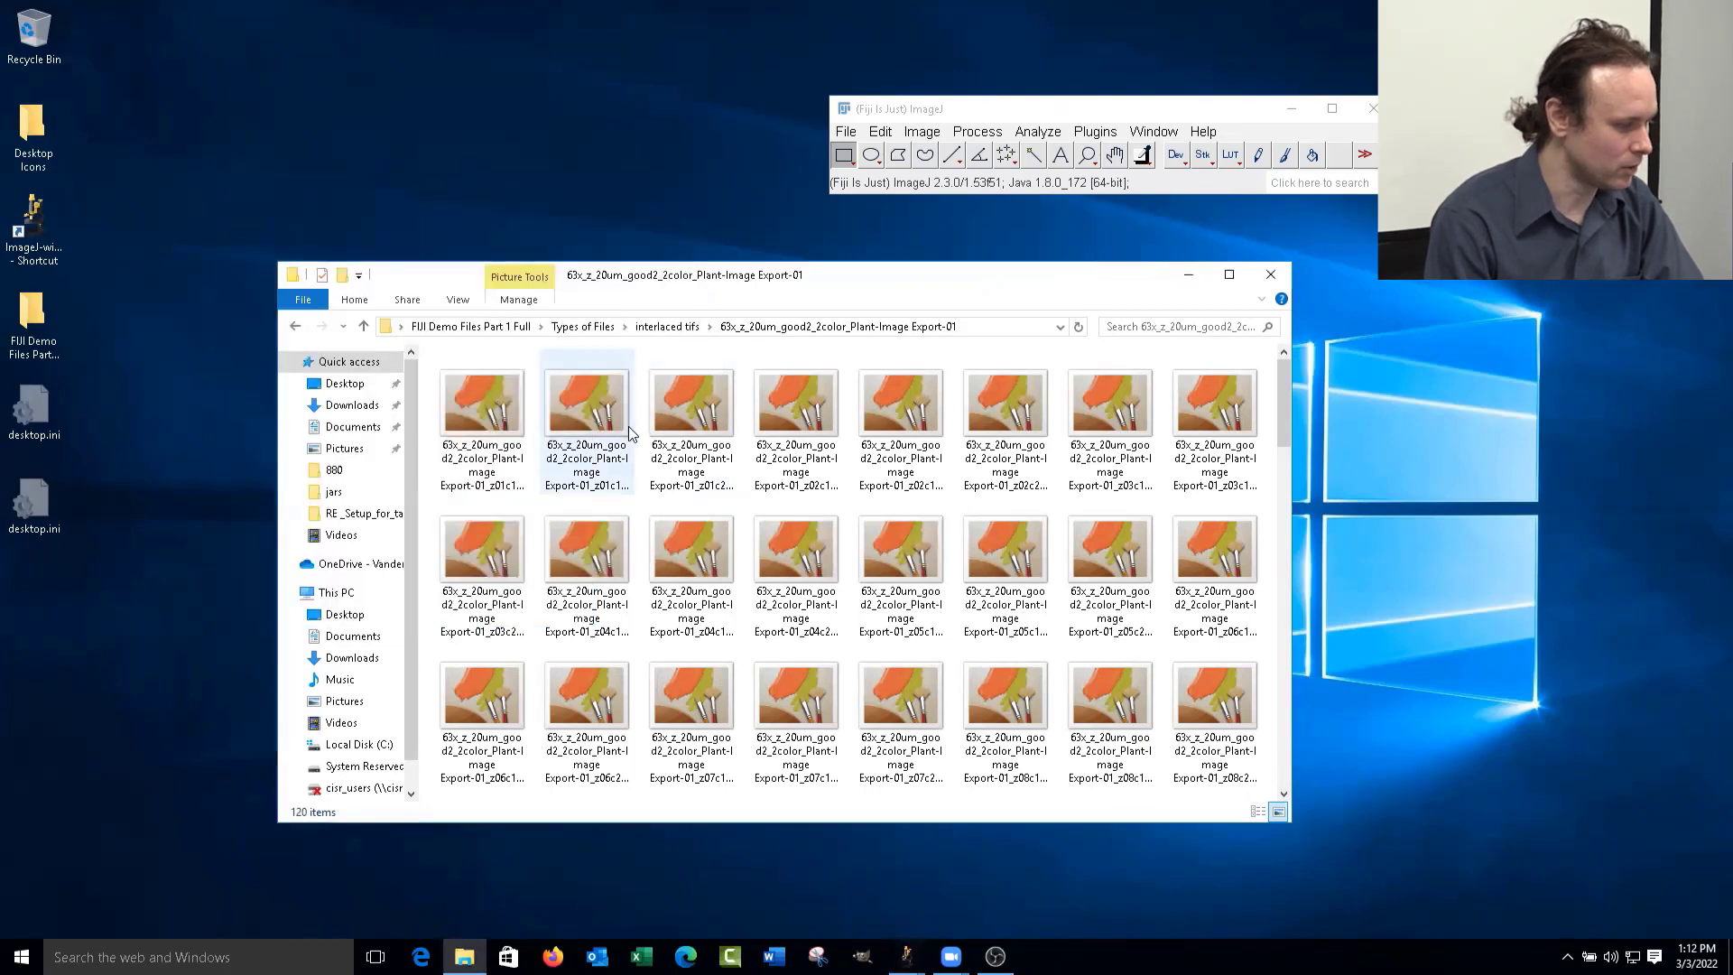
# - Switch the export folder to Details view and widen the Name column to show the full file names
pyautogui.rightClick(642, 462)
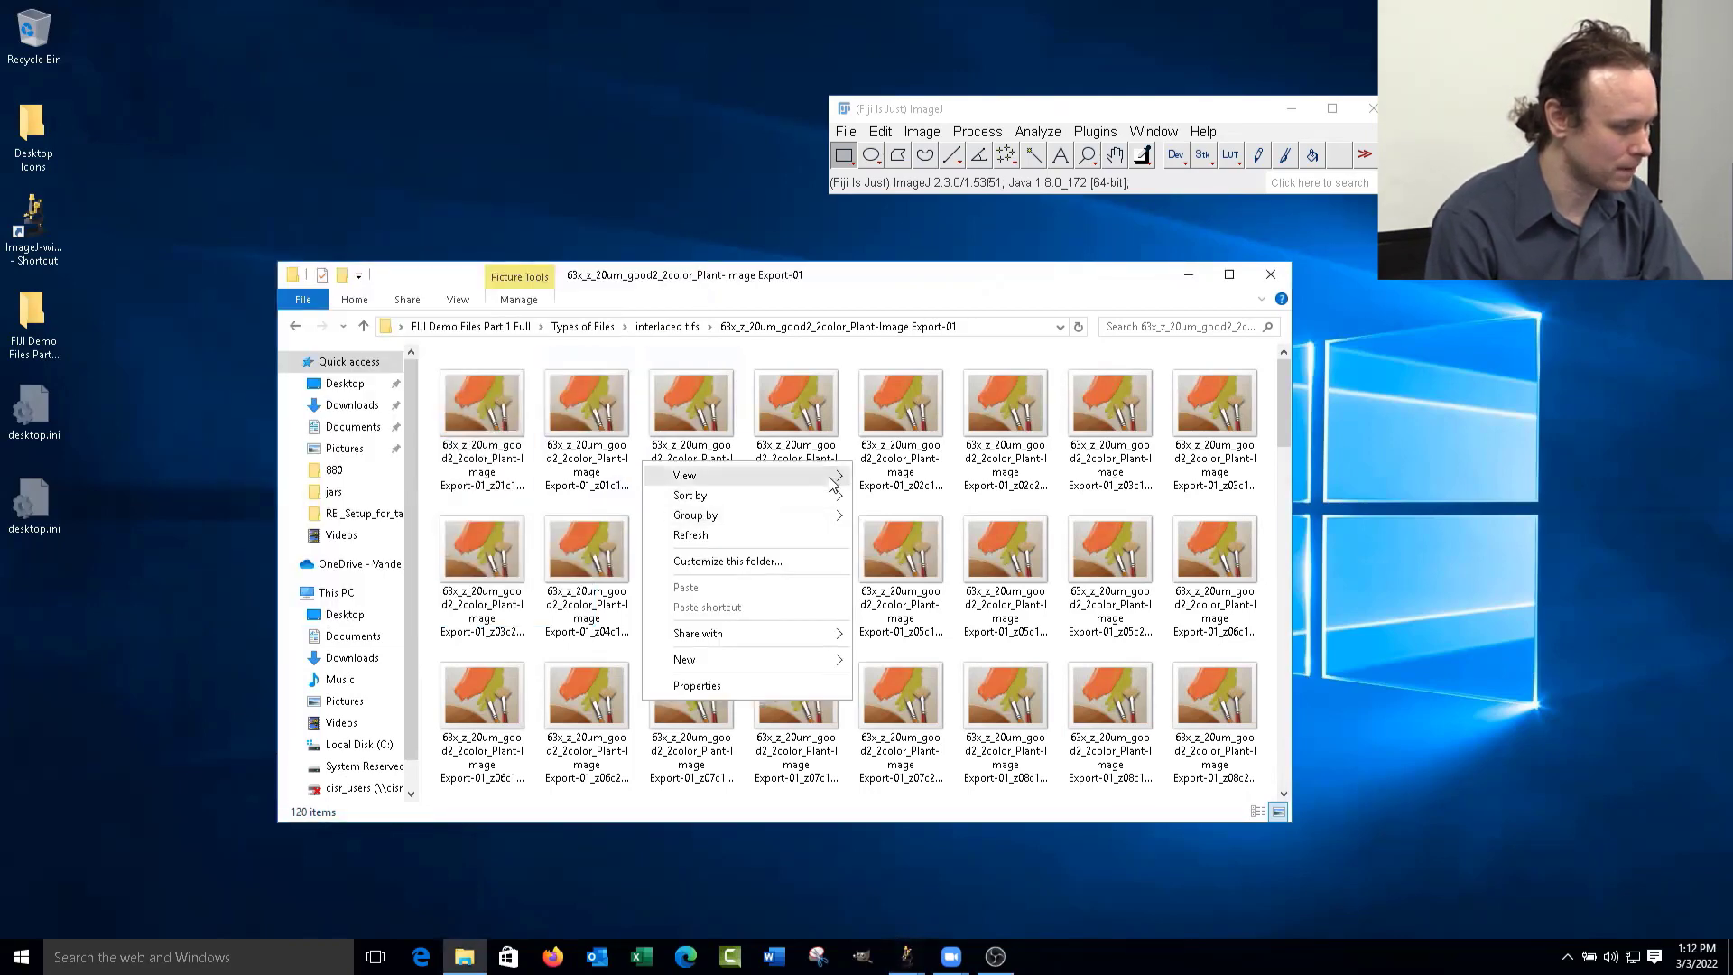
pyautogui.moveTo(805, 480)
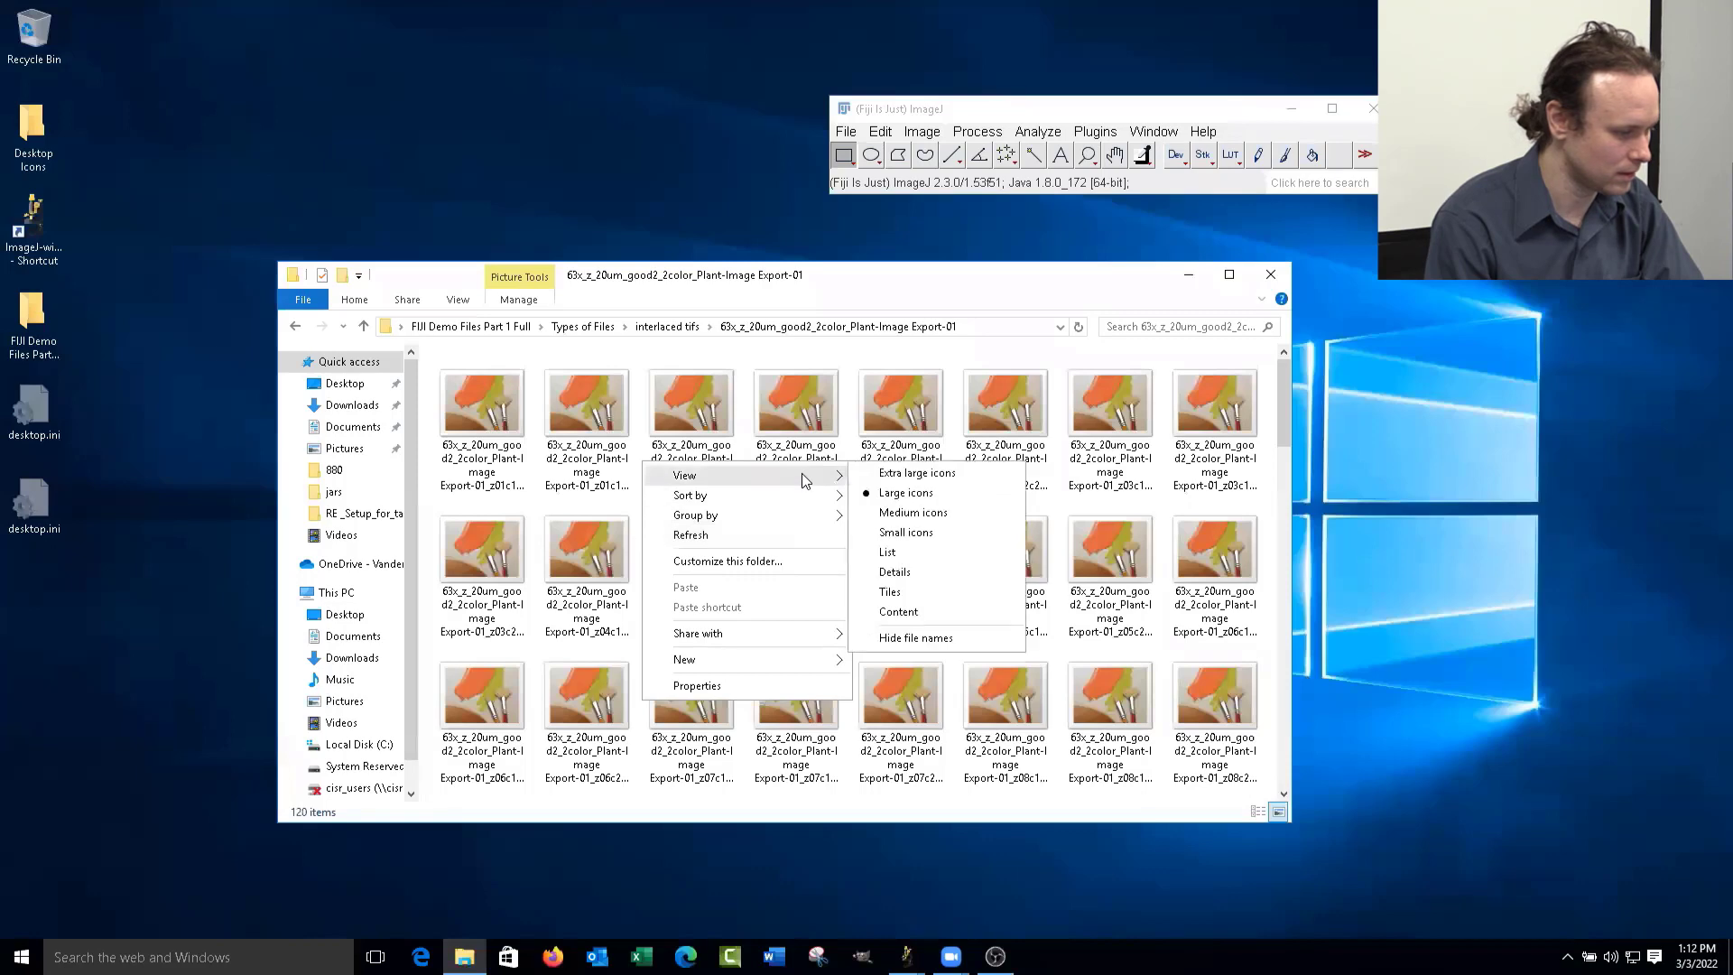
pyautogui.click(941, 572)
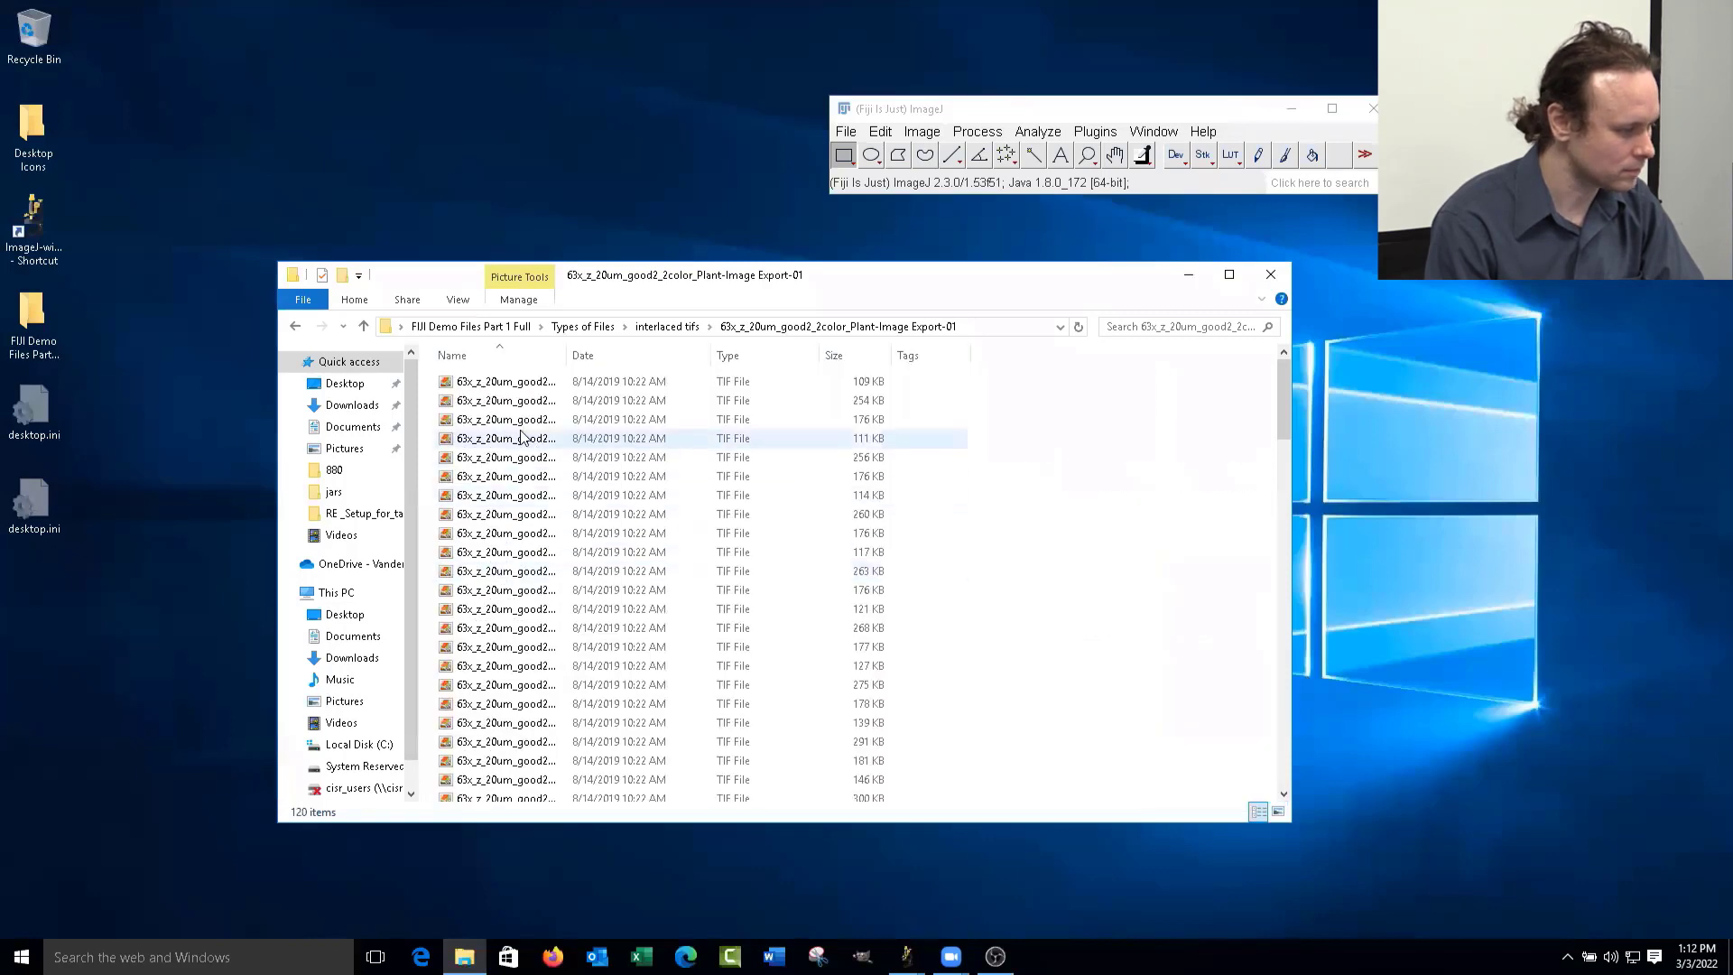
pyautogui.moveTo(567, 355); pyautogui.dragTo(825, 356)
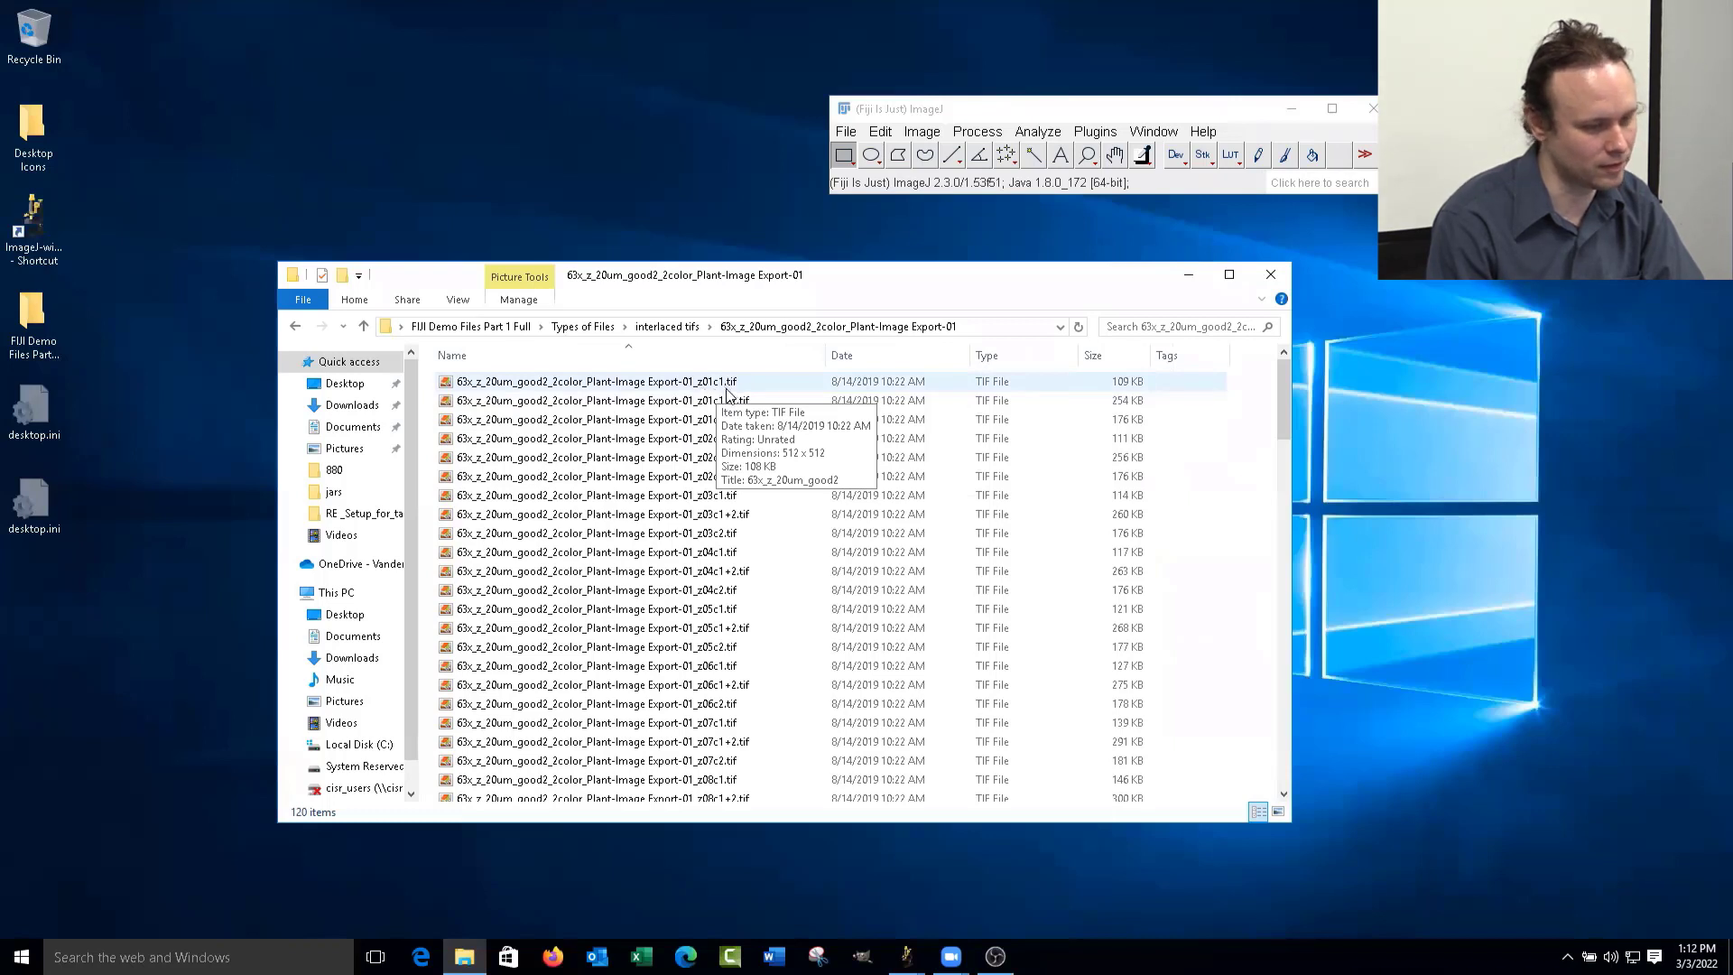
# - Import an image sequence from the same export folder using the filter c2, and scroll the resulting stack to slice 32
pyautogui.click(847, 132)
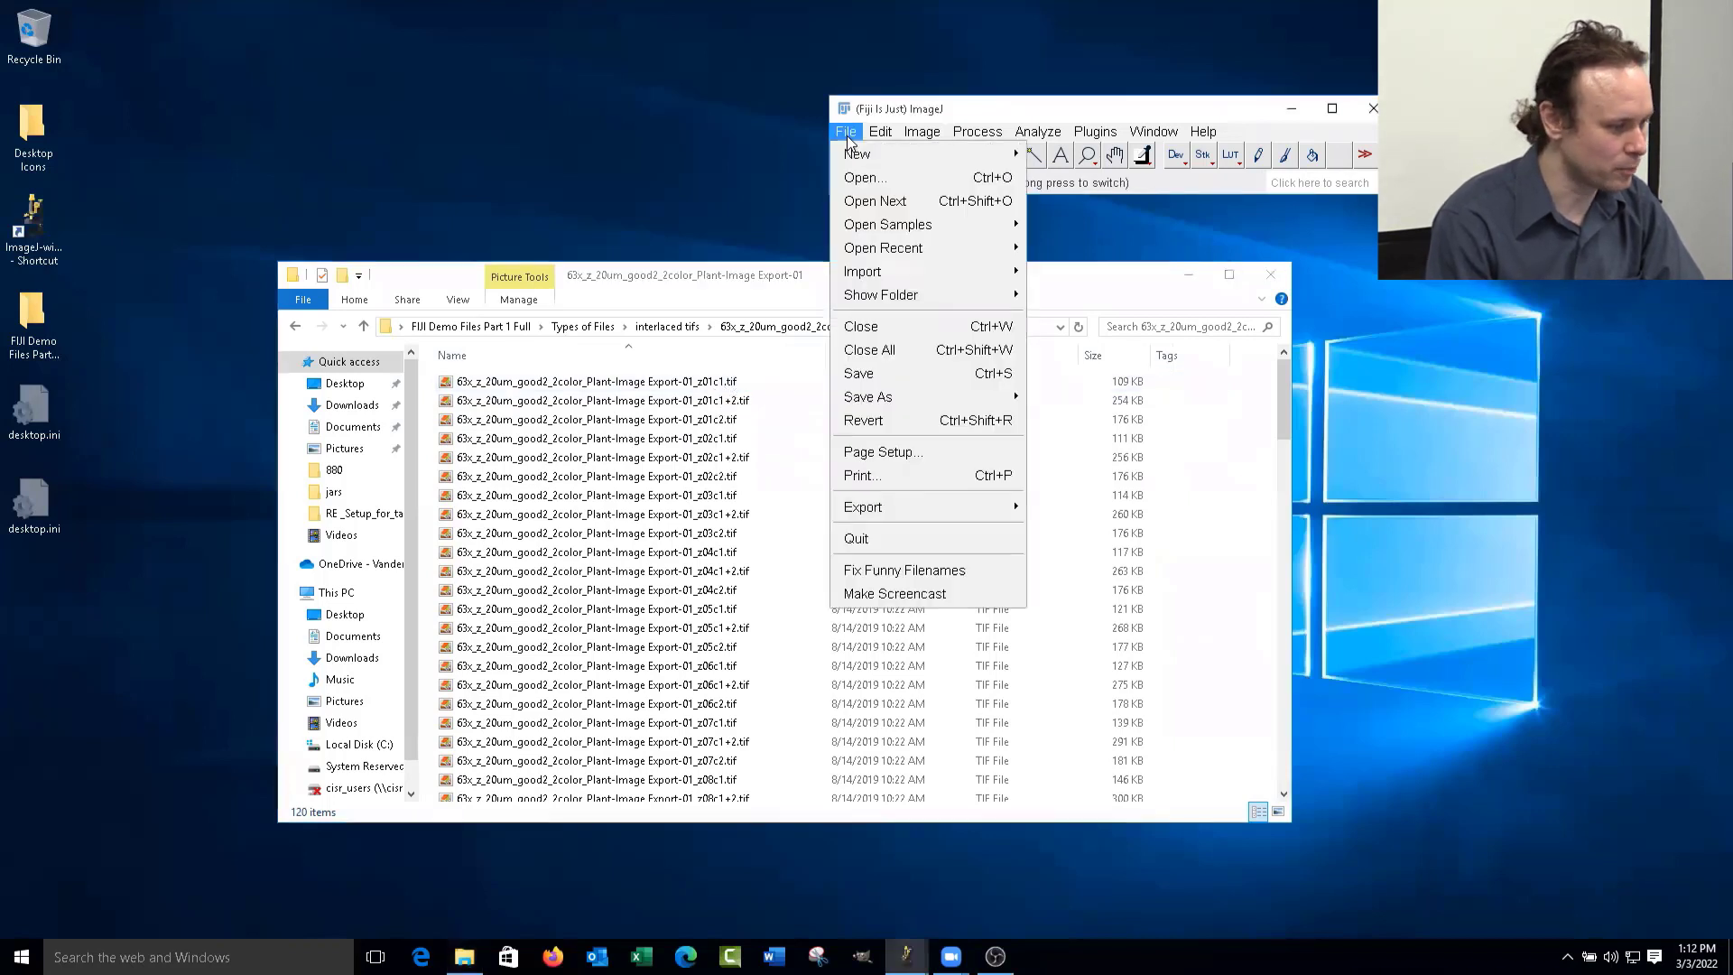
pyautogui.click(847, 136)
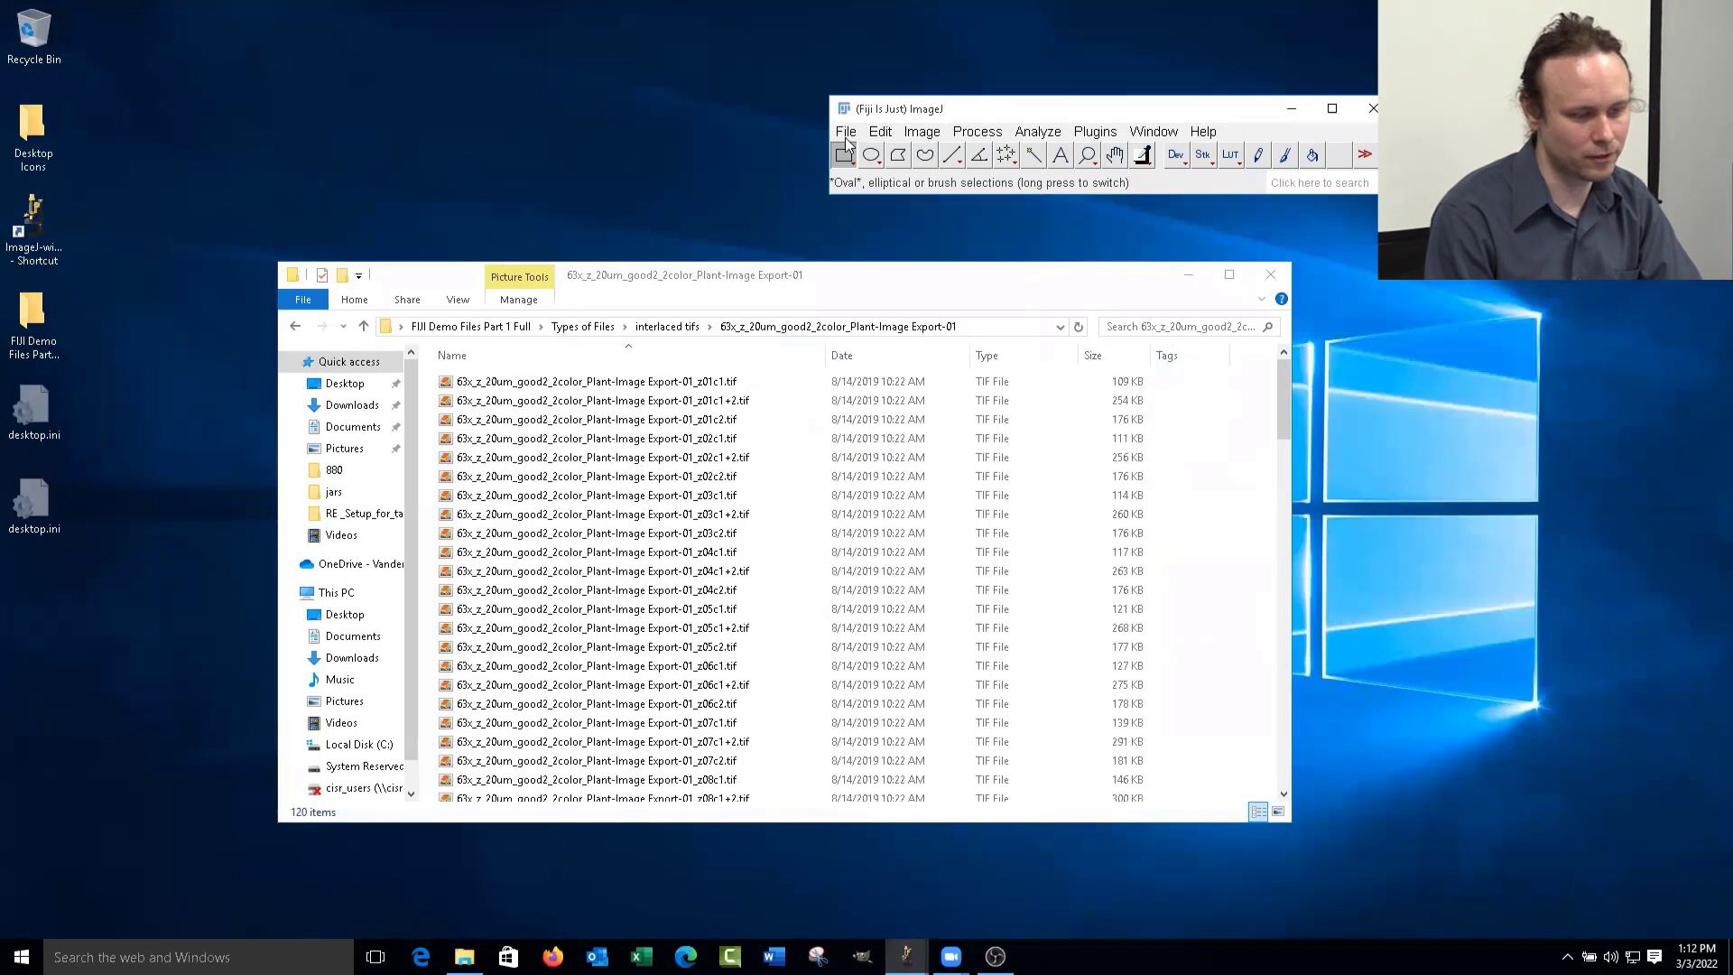
pyautogui.click(847, 135)
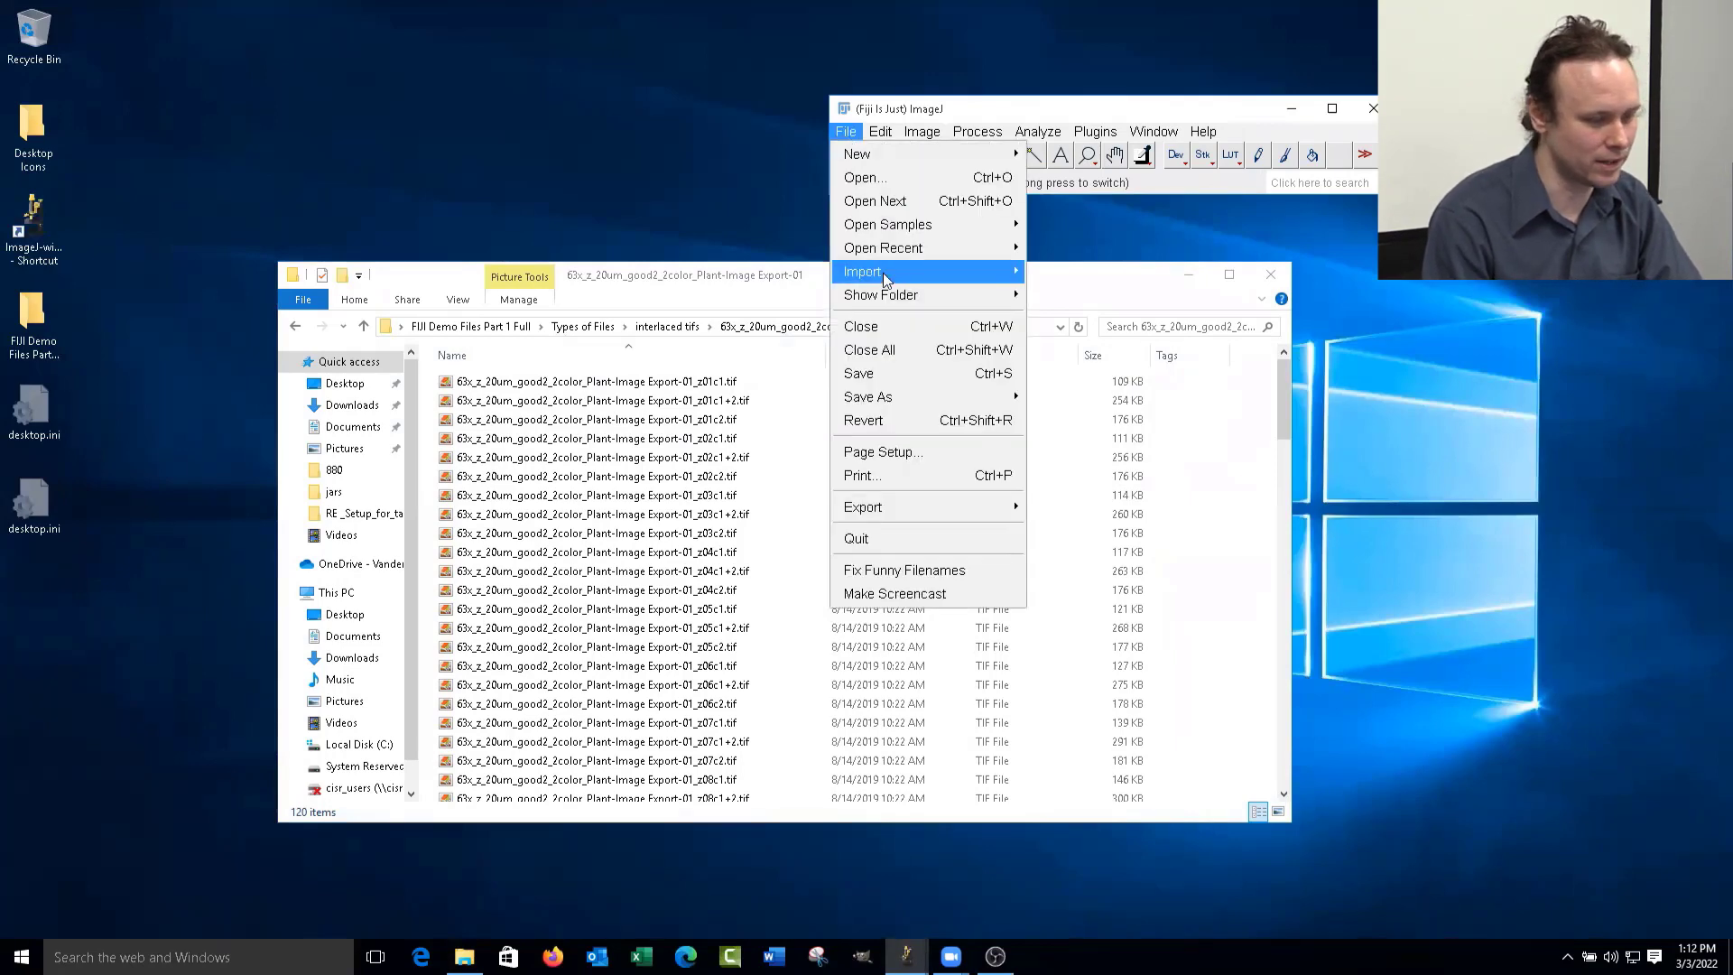
pyautogui.moveTo(885, 278)
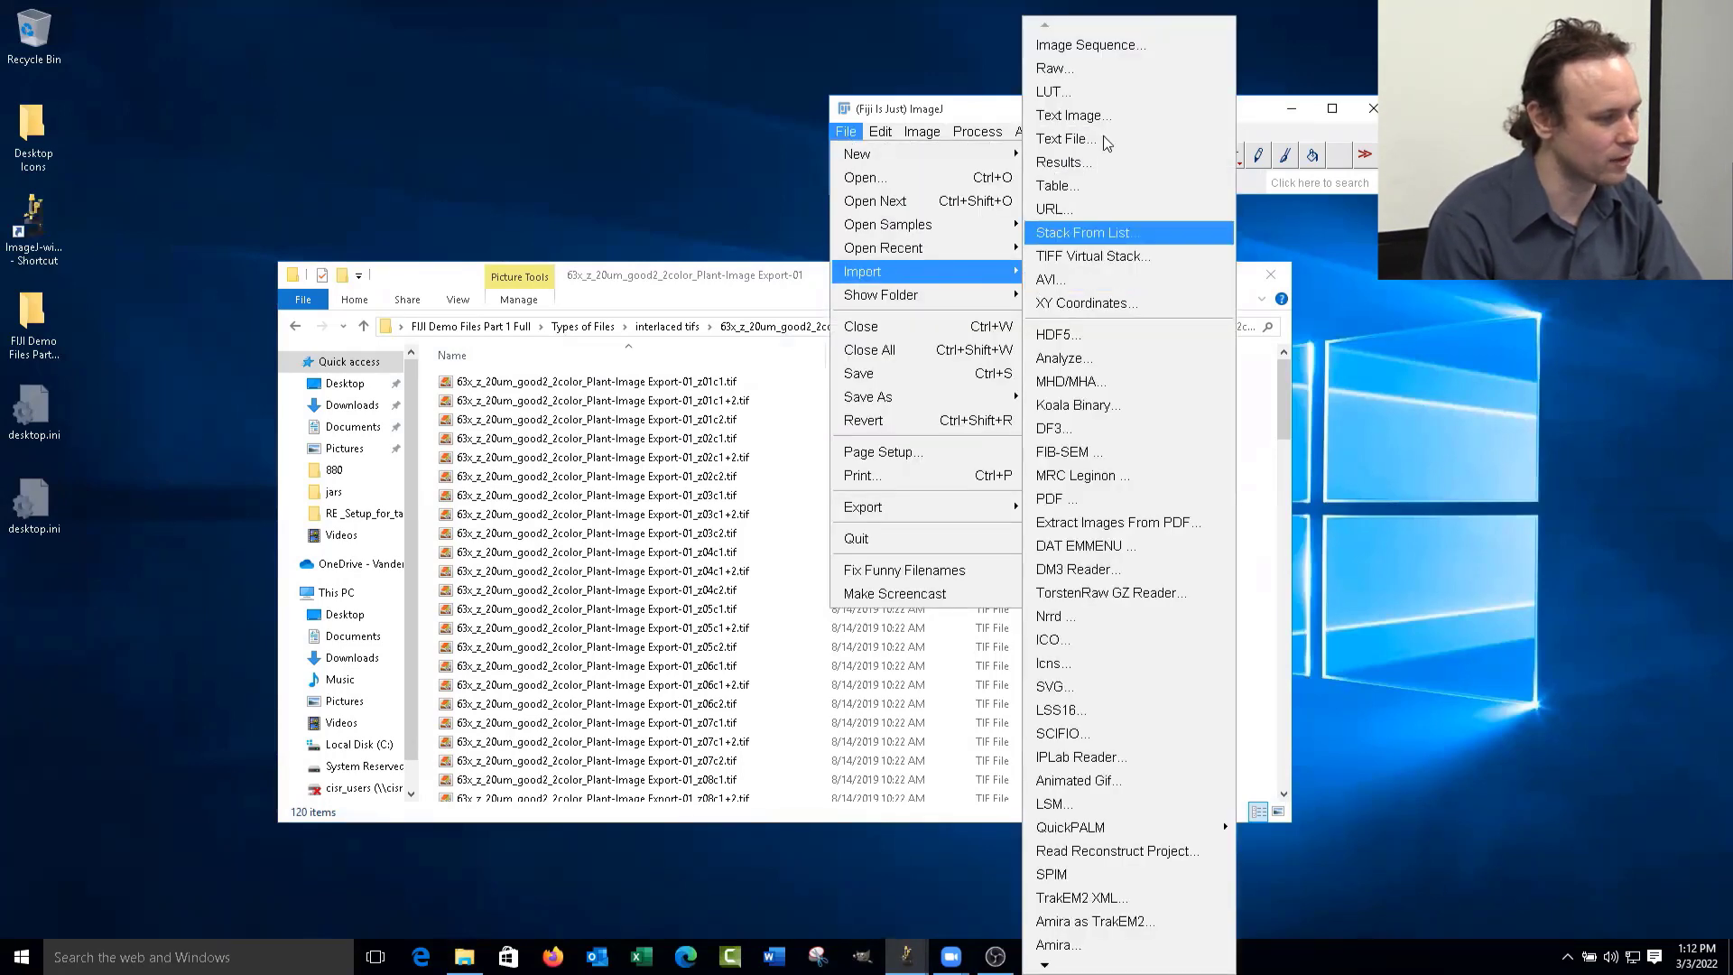
pyautogui.click(1122, 52)
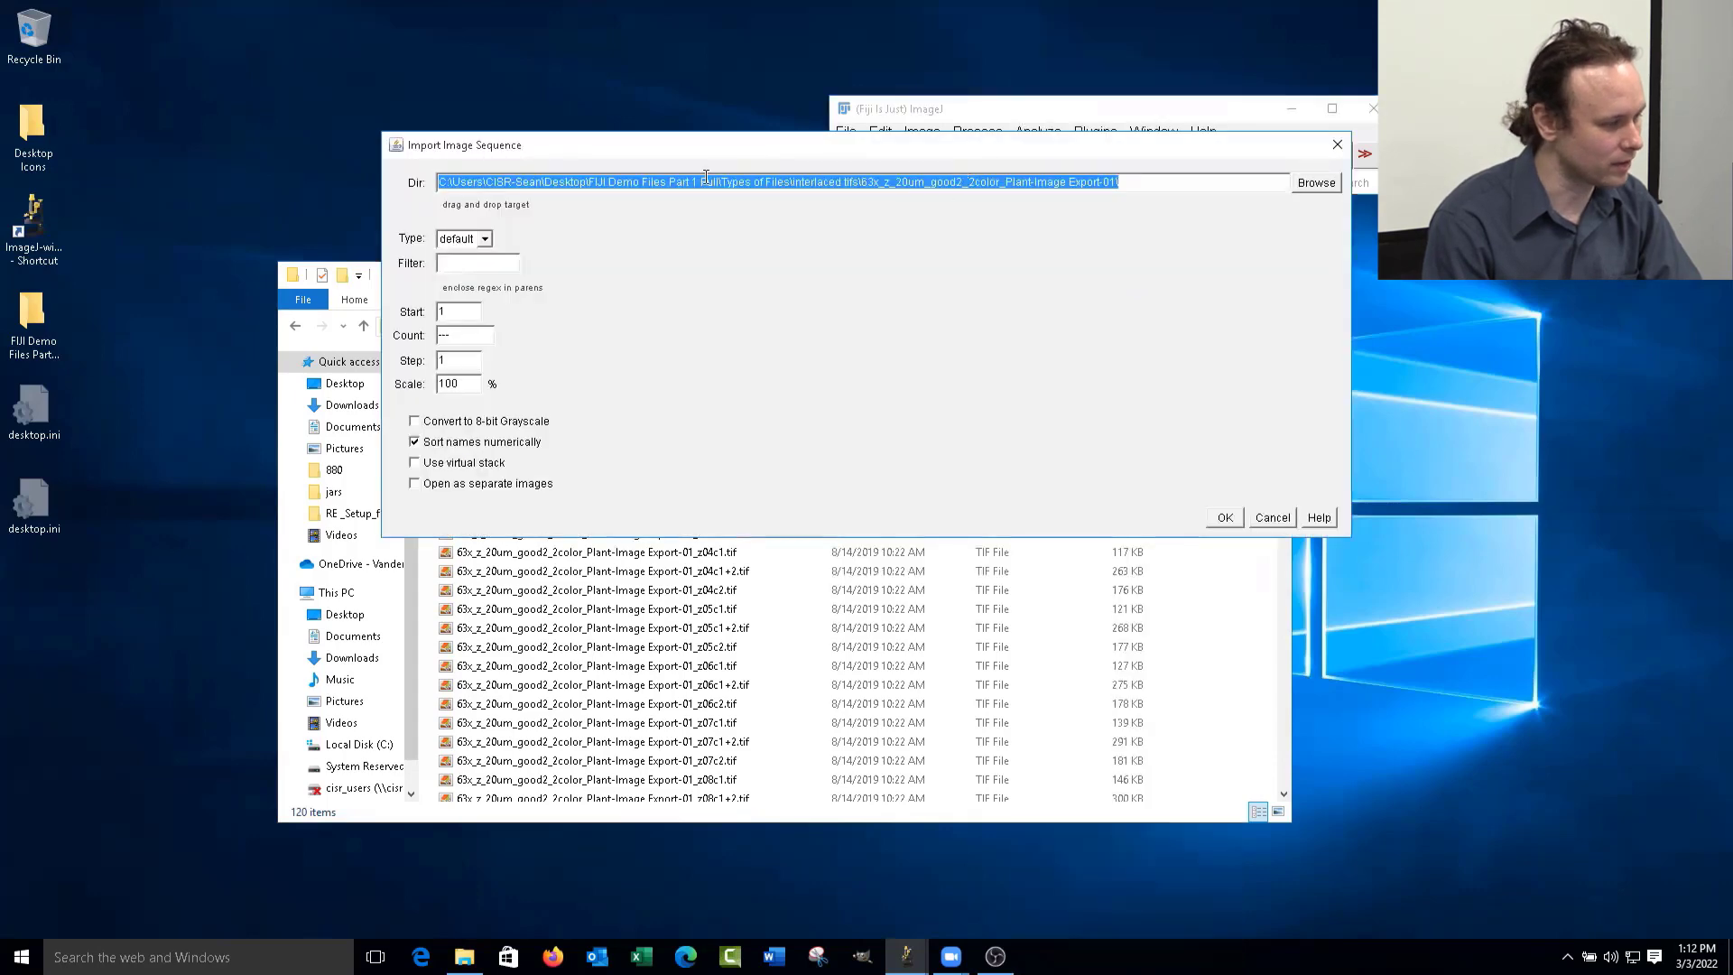
pyautogui.moveTo(696, 155); pyautogui.dragTo(840, 346)
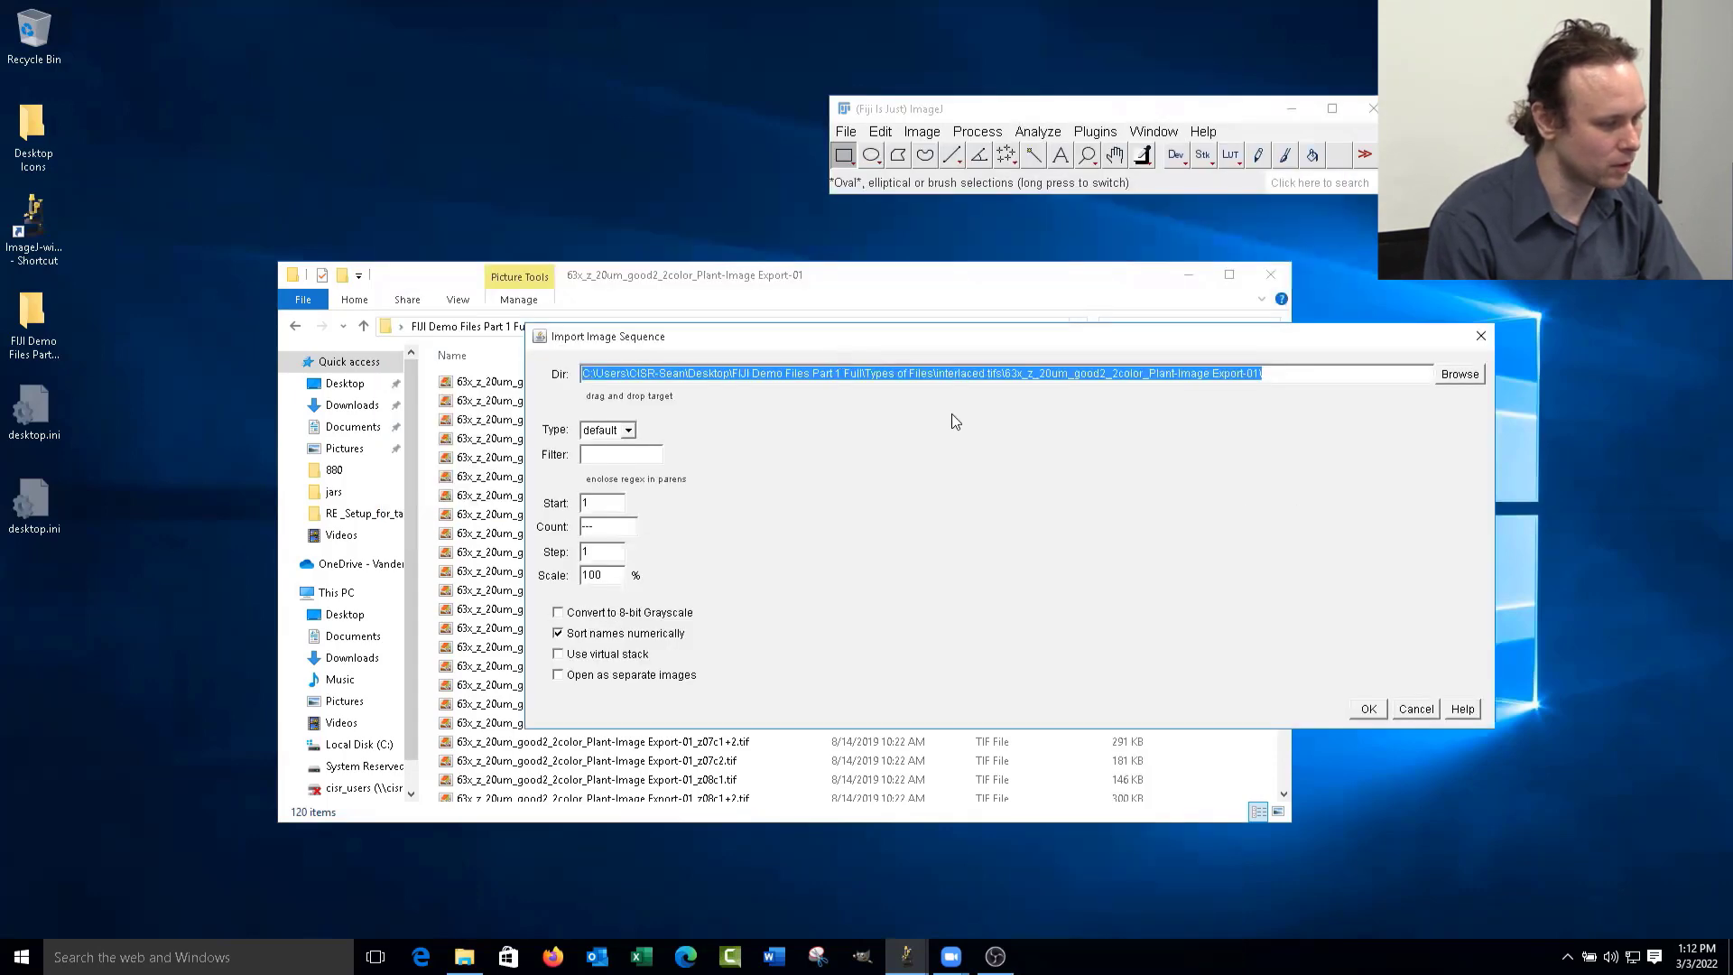
pyautogui.moveTo(1046, 339); pyautogui.dragTo(949, 470)
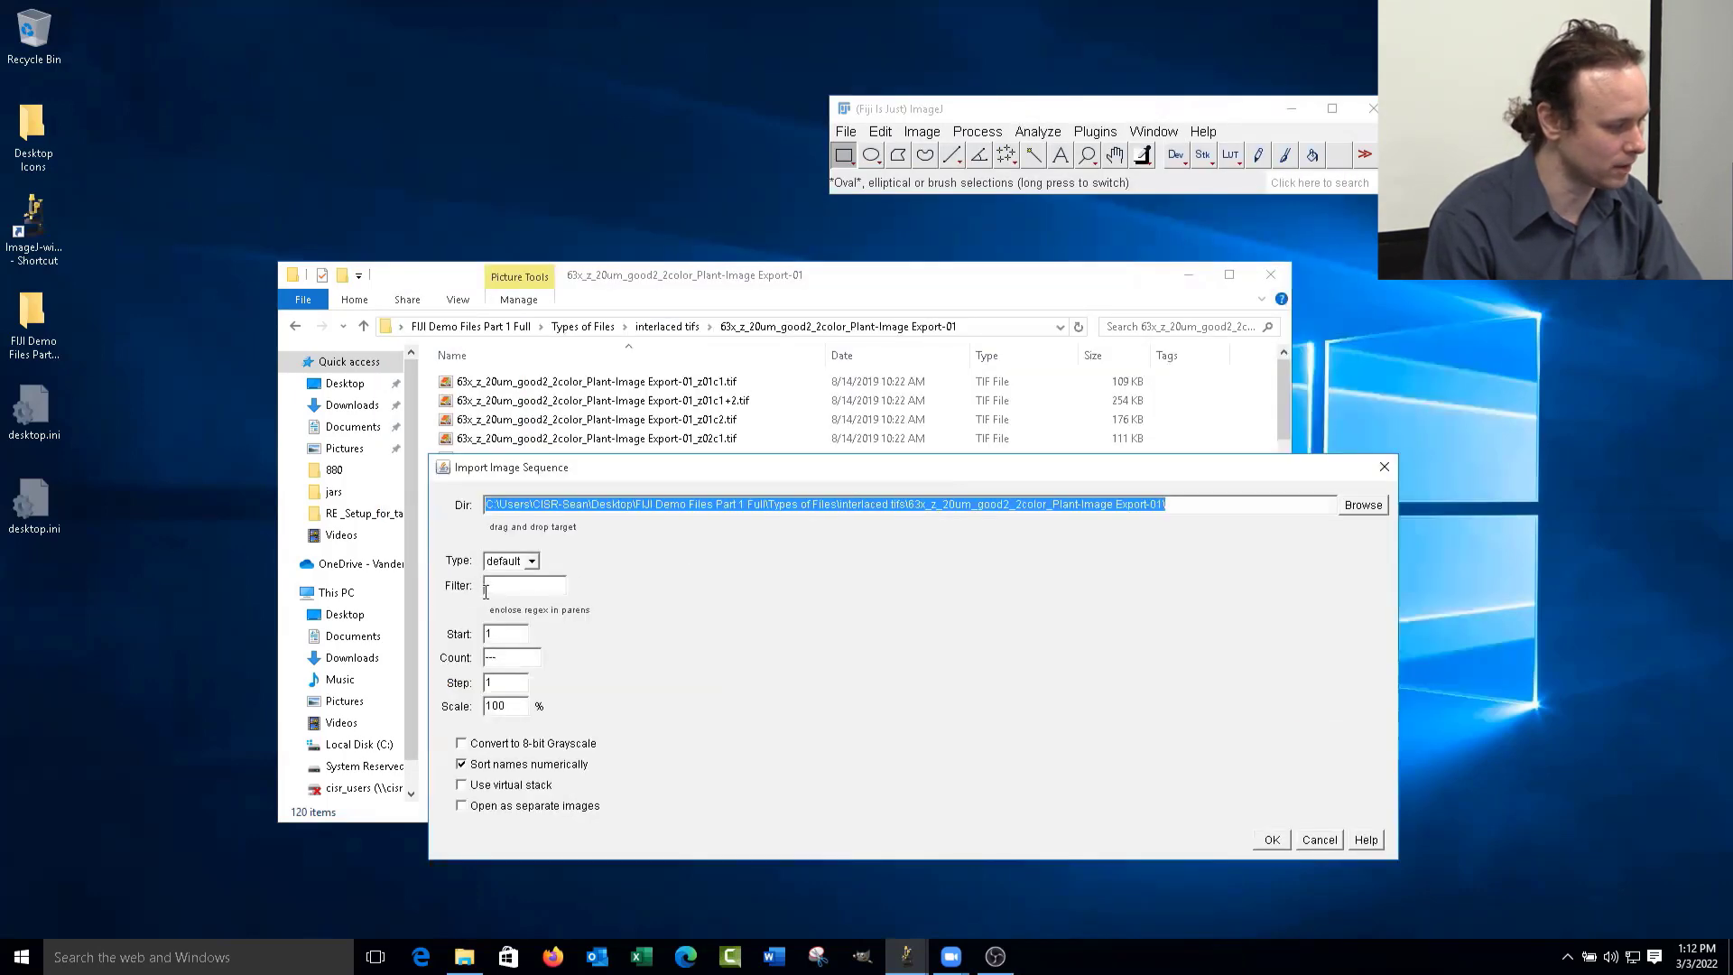
pyautogui.click(513, 587)
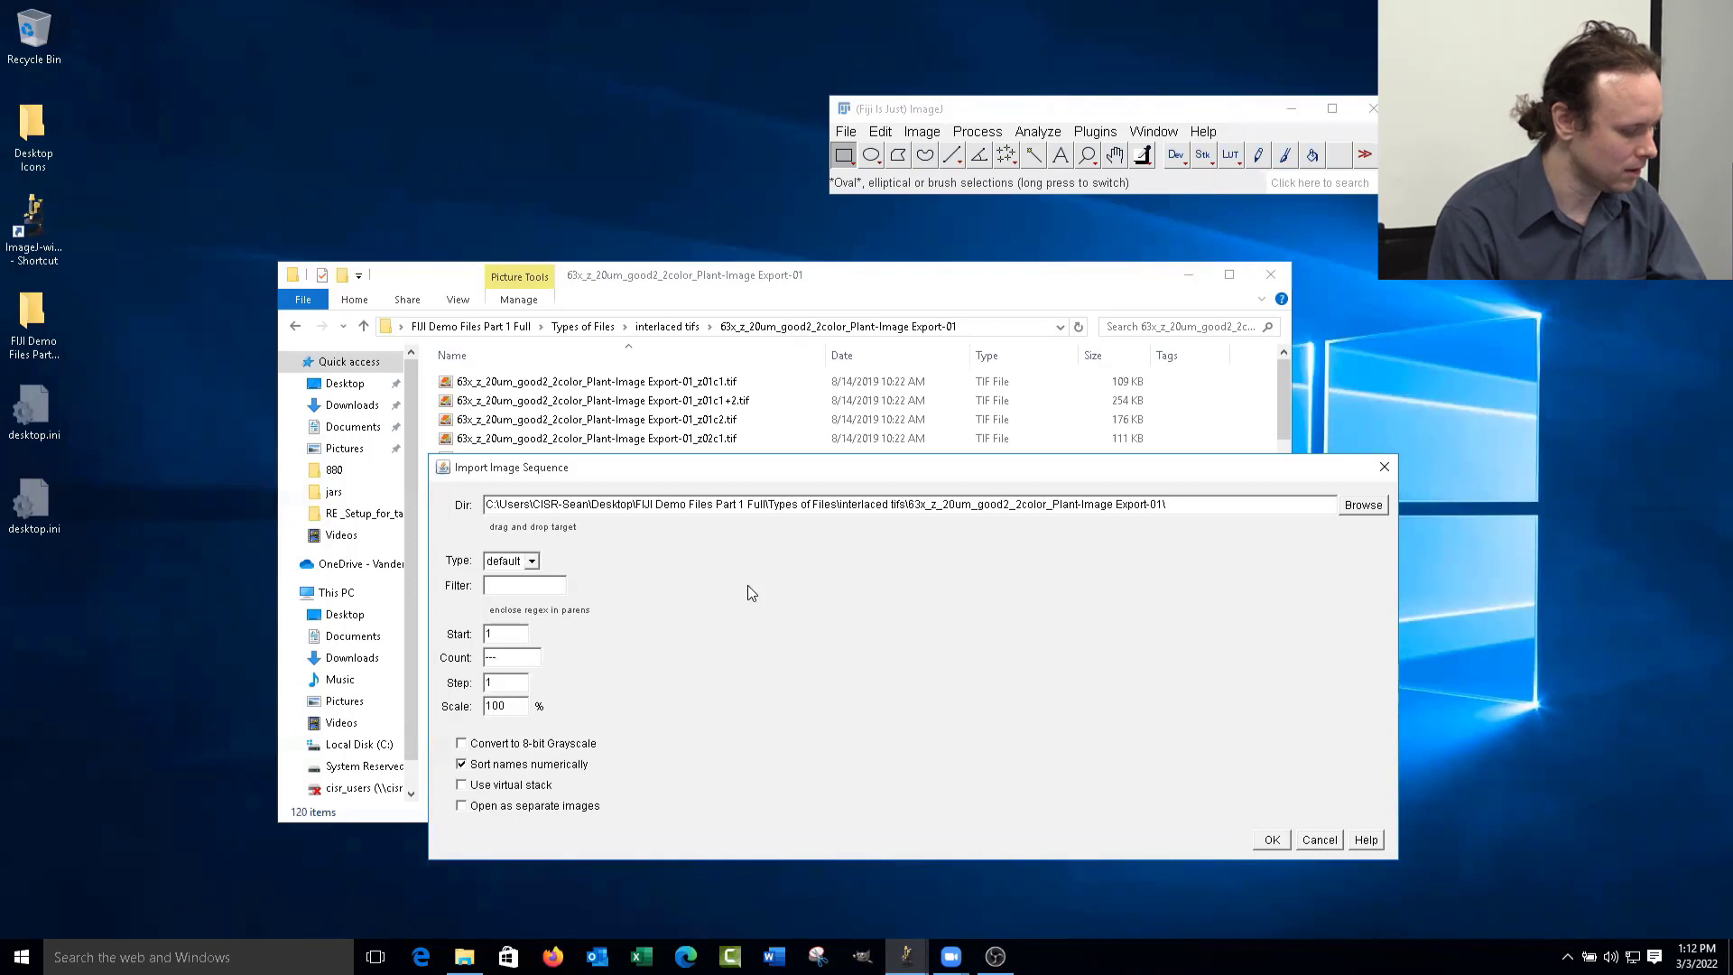
pyautogui.write('c2')
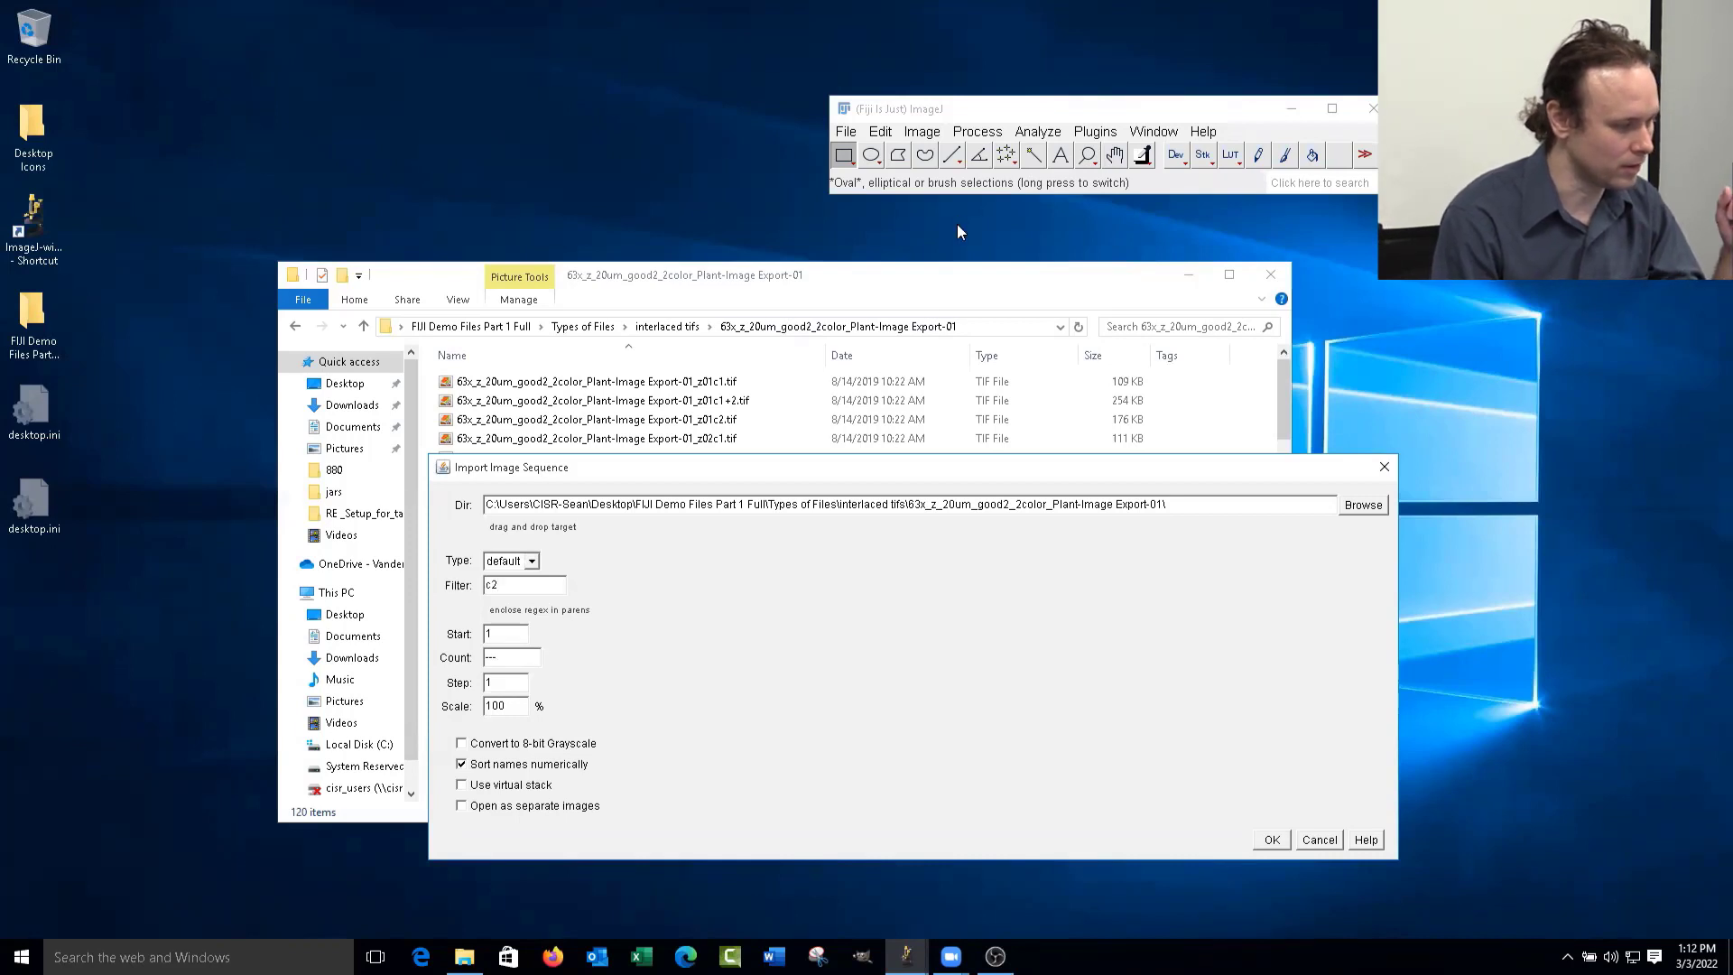
pyautogui.click(1271, 840)
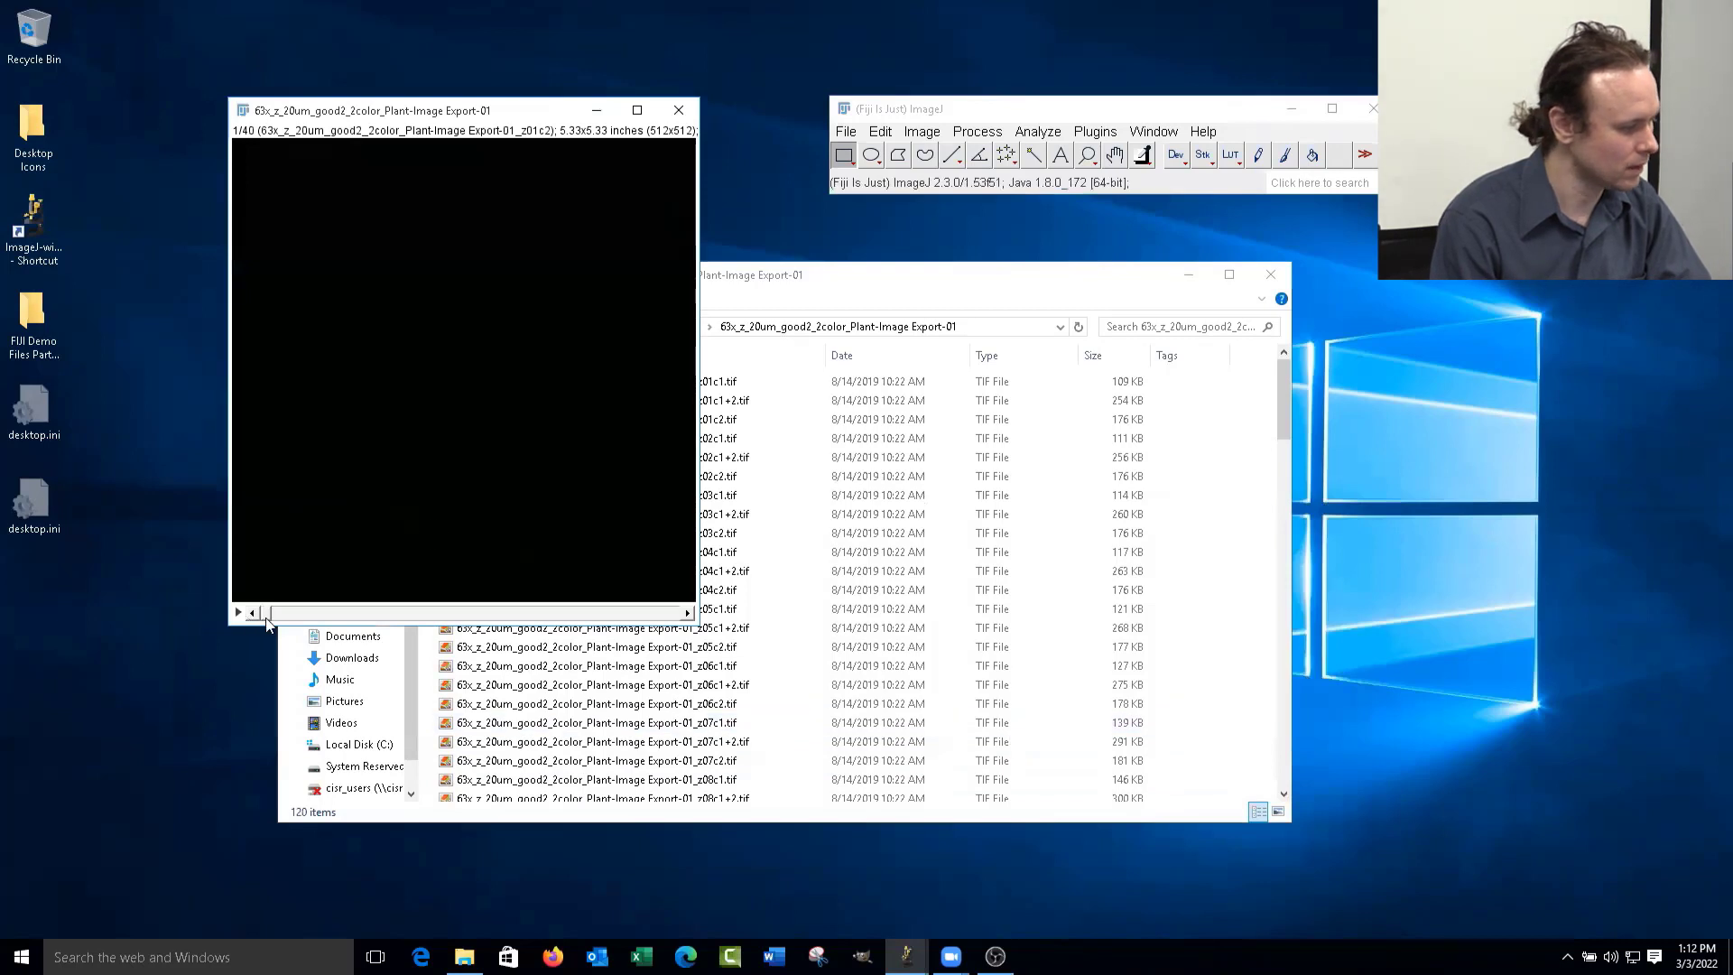
pyautogui.moveTo(267, 621); pyautogui.dragTo(591, 623)
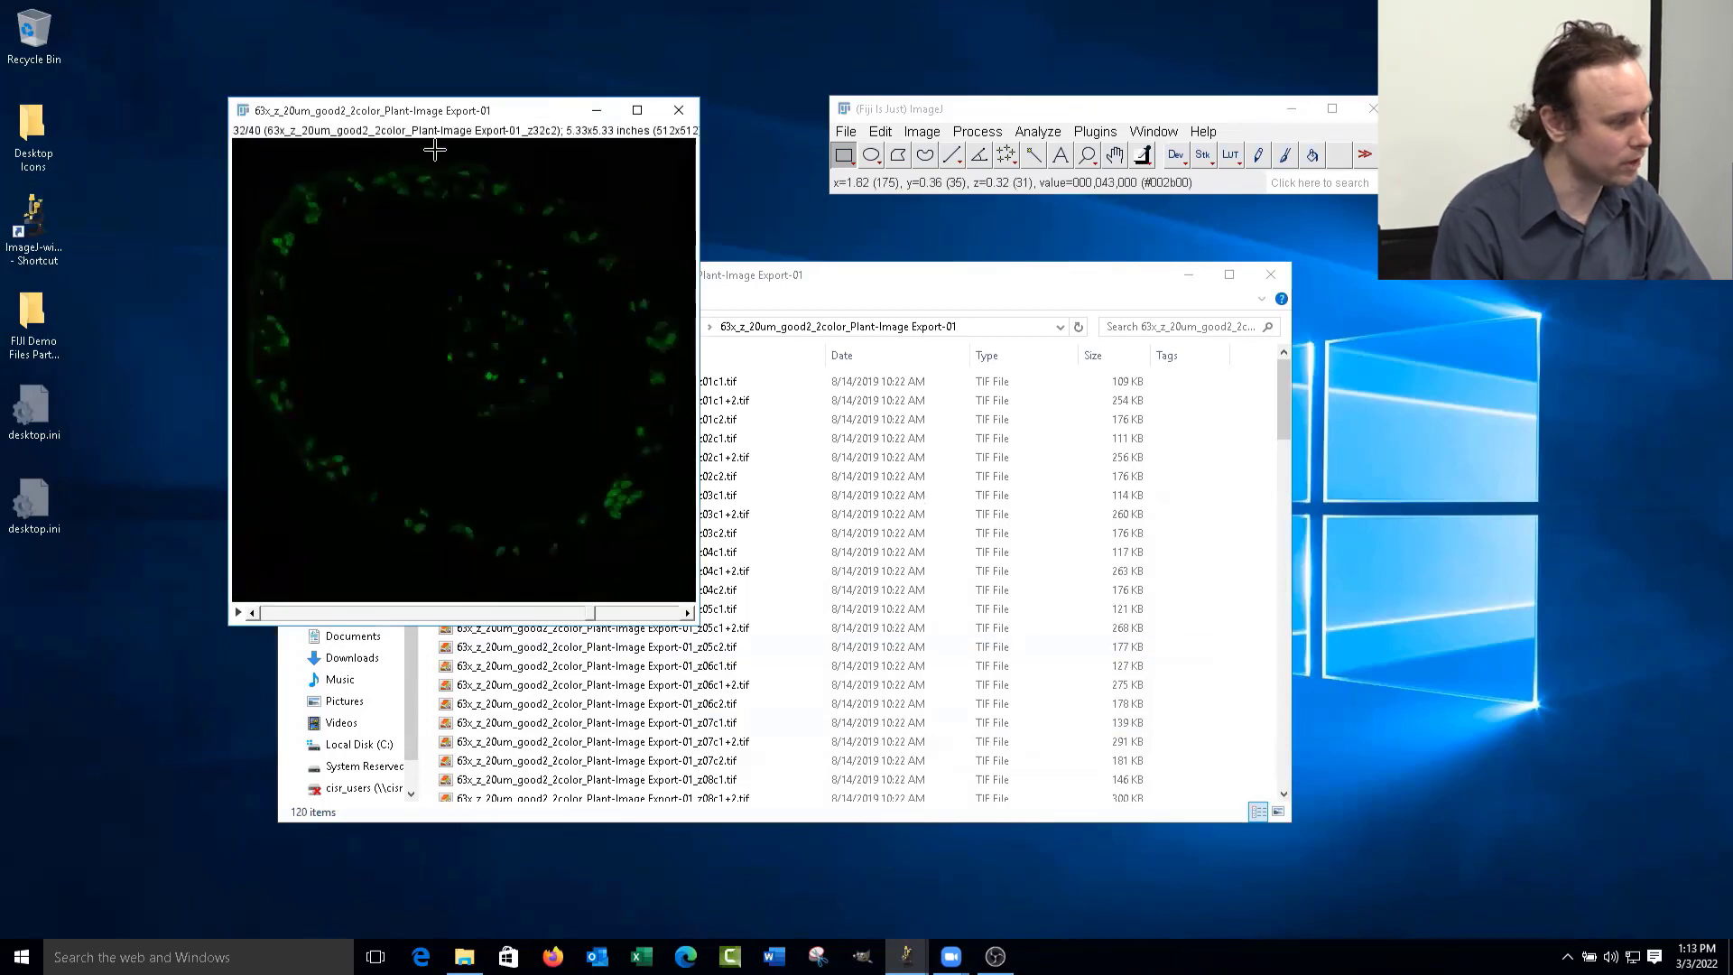
# - Close the c2-filtered plant stack and return File Explorer to the Types of Files folder
pyautogui.moveTo(485, 111); pyautogui.dragTo(334, 109)
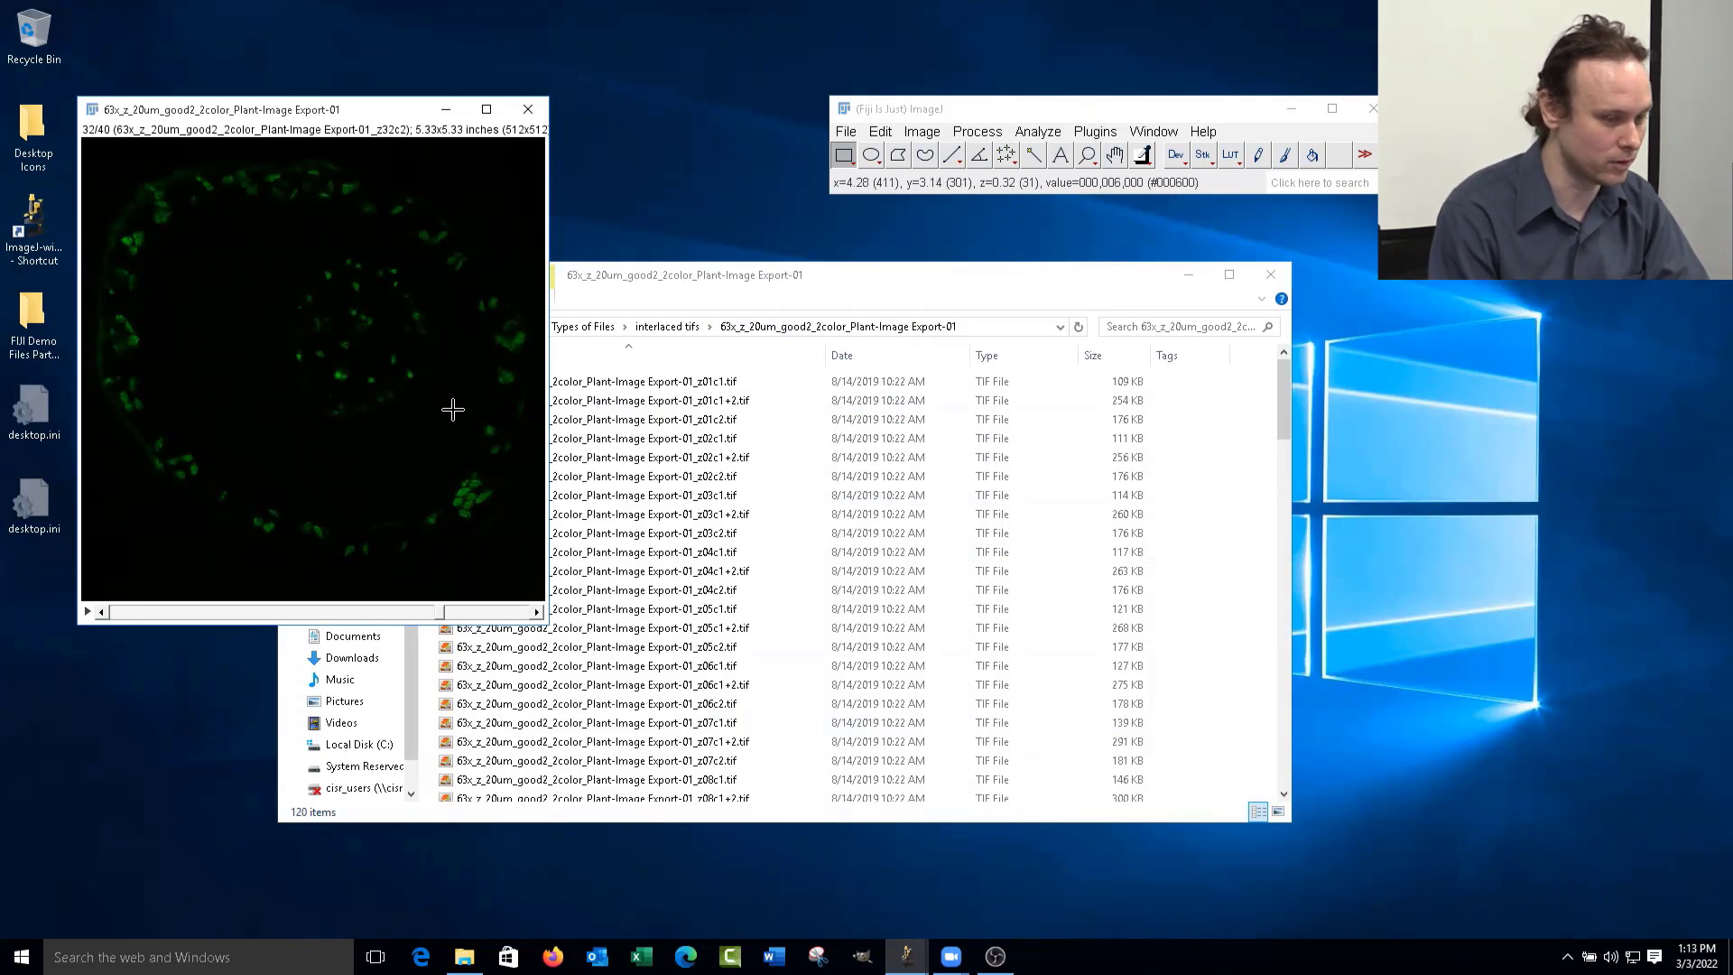
pyautogui.click(528, 110)
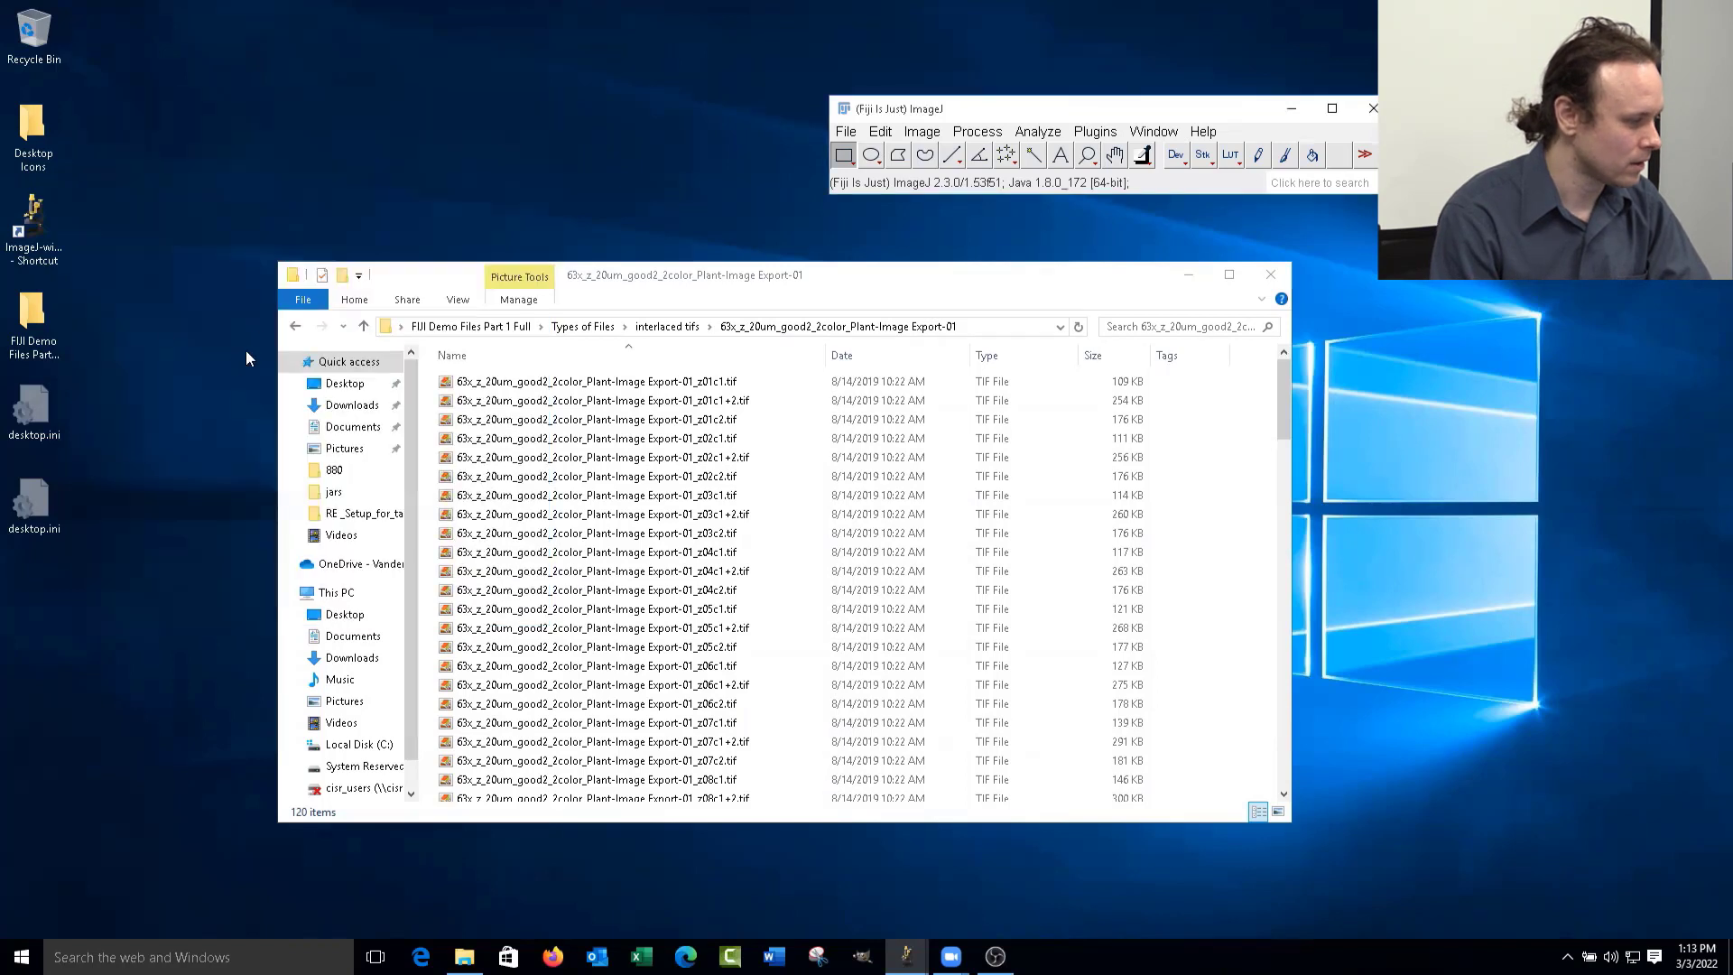
pyautogui.click(295, 327)
pyautogui.click(295, 327)
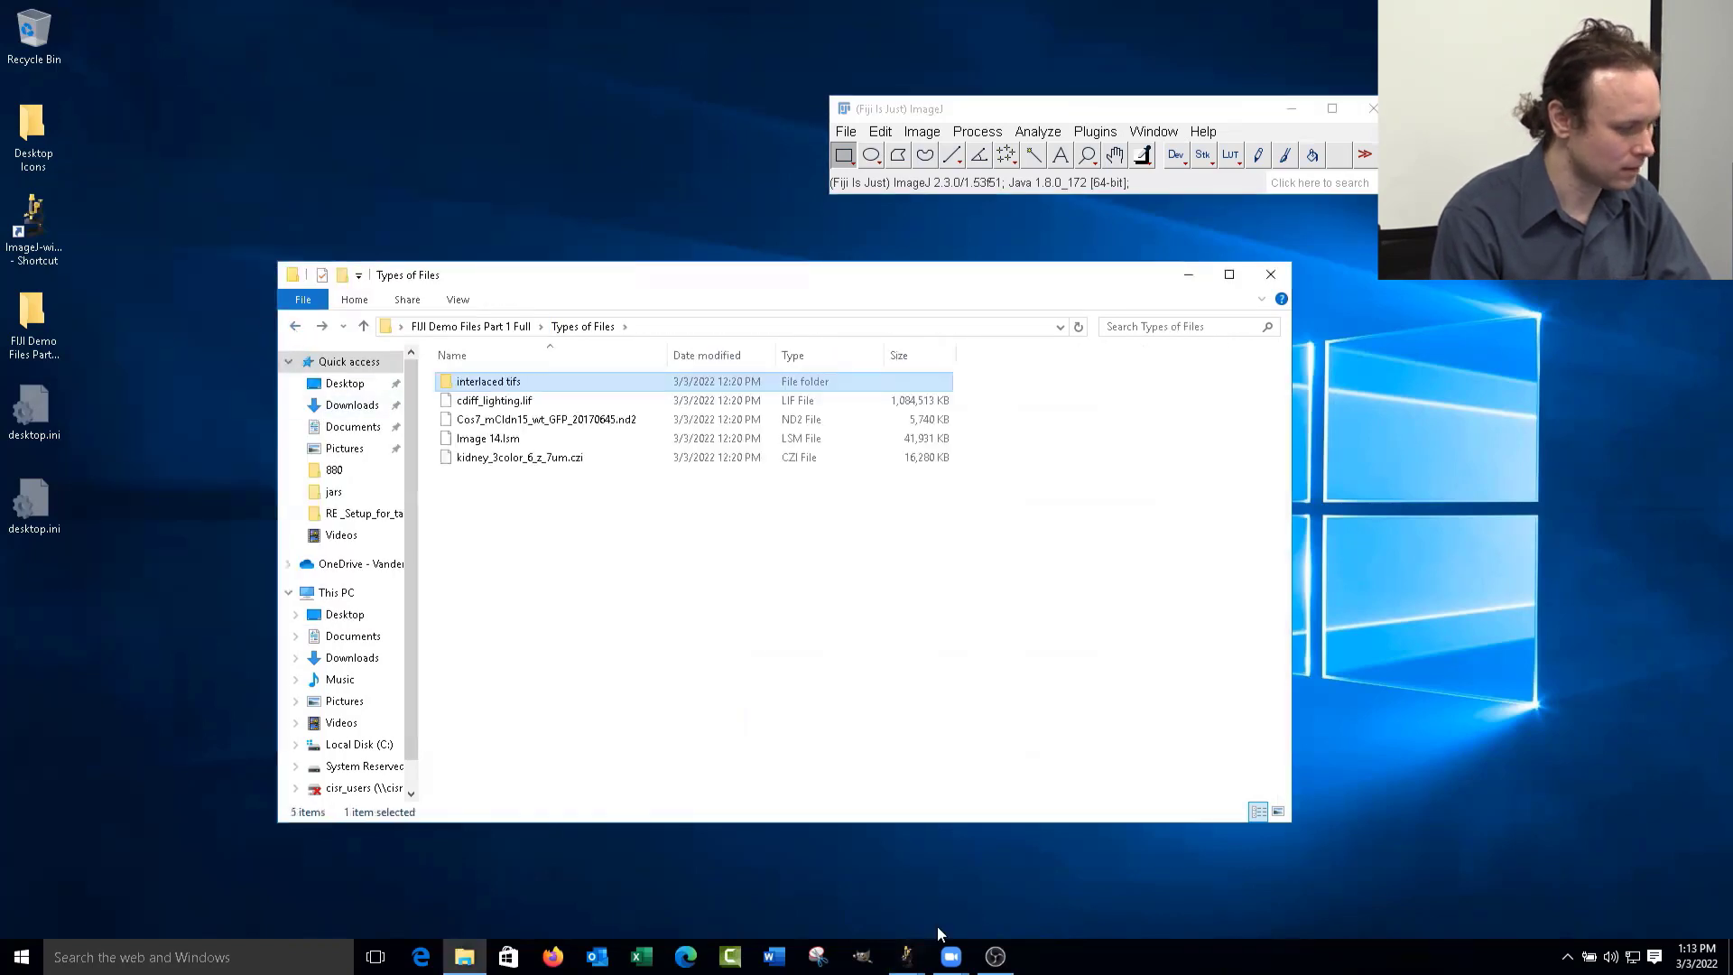
# - Bring up the Intro-1.tif image to review the Outline slide, and minimize it again
pyautogui.moveTo(906, 956)
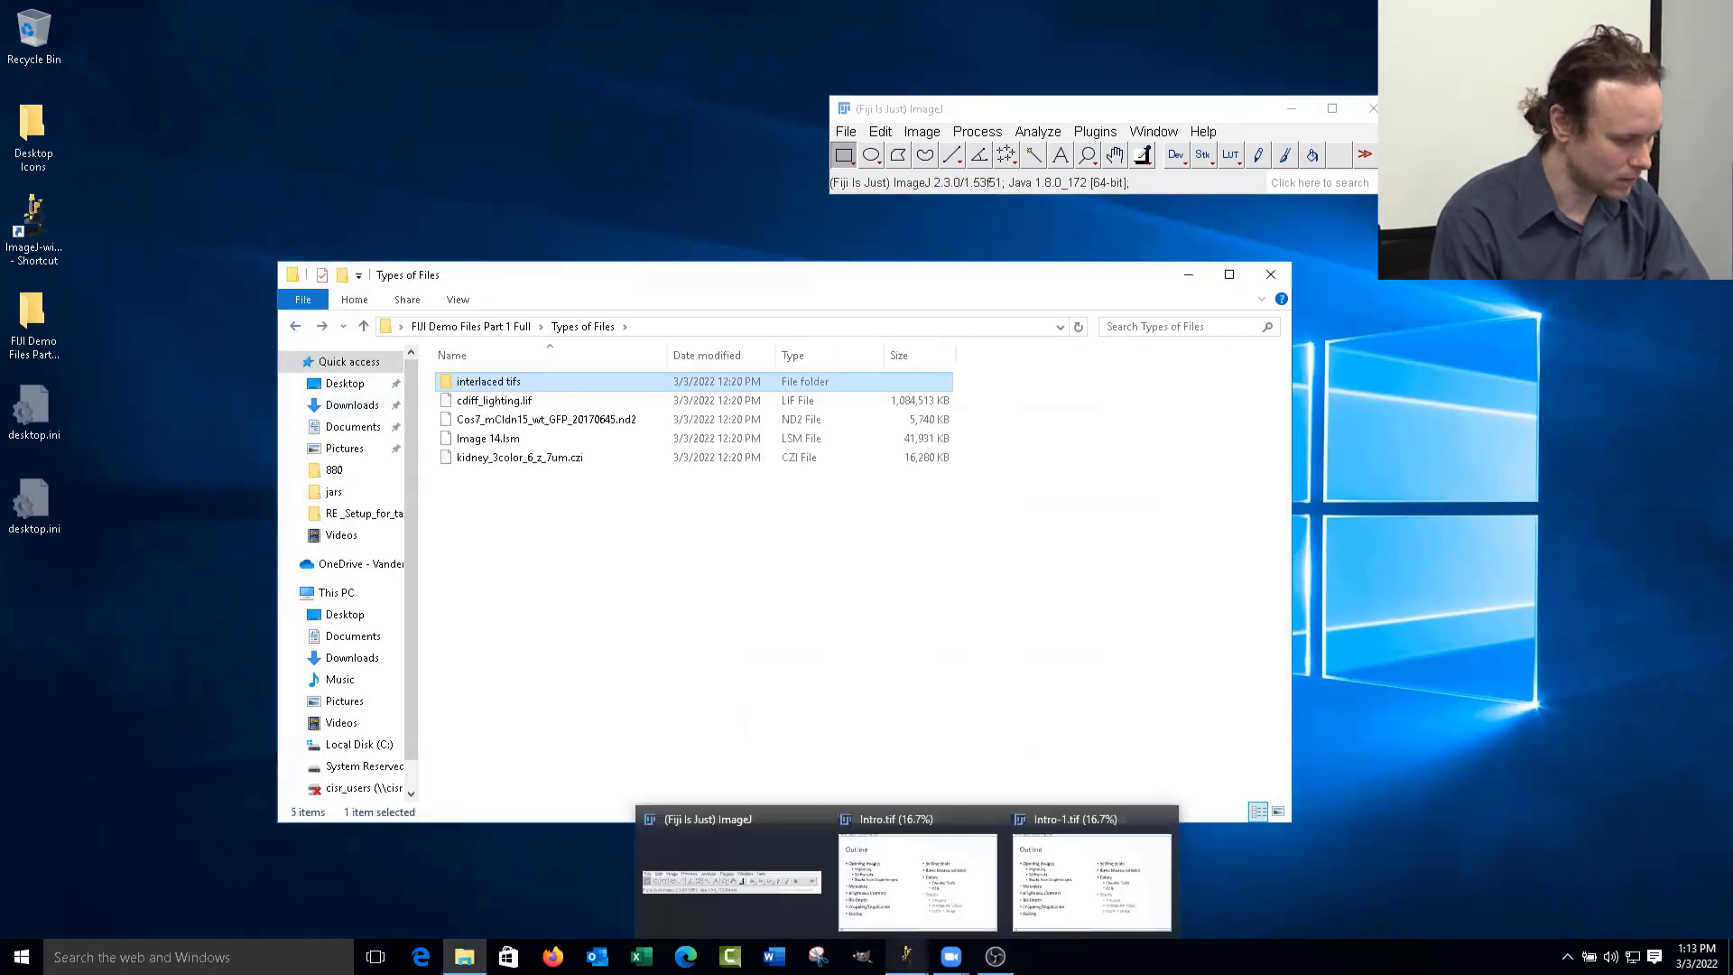
pyautogui.click(1081, 889)
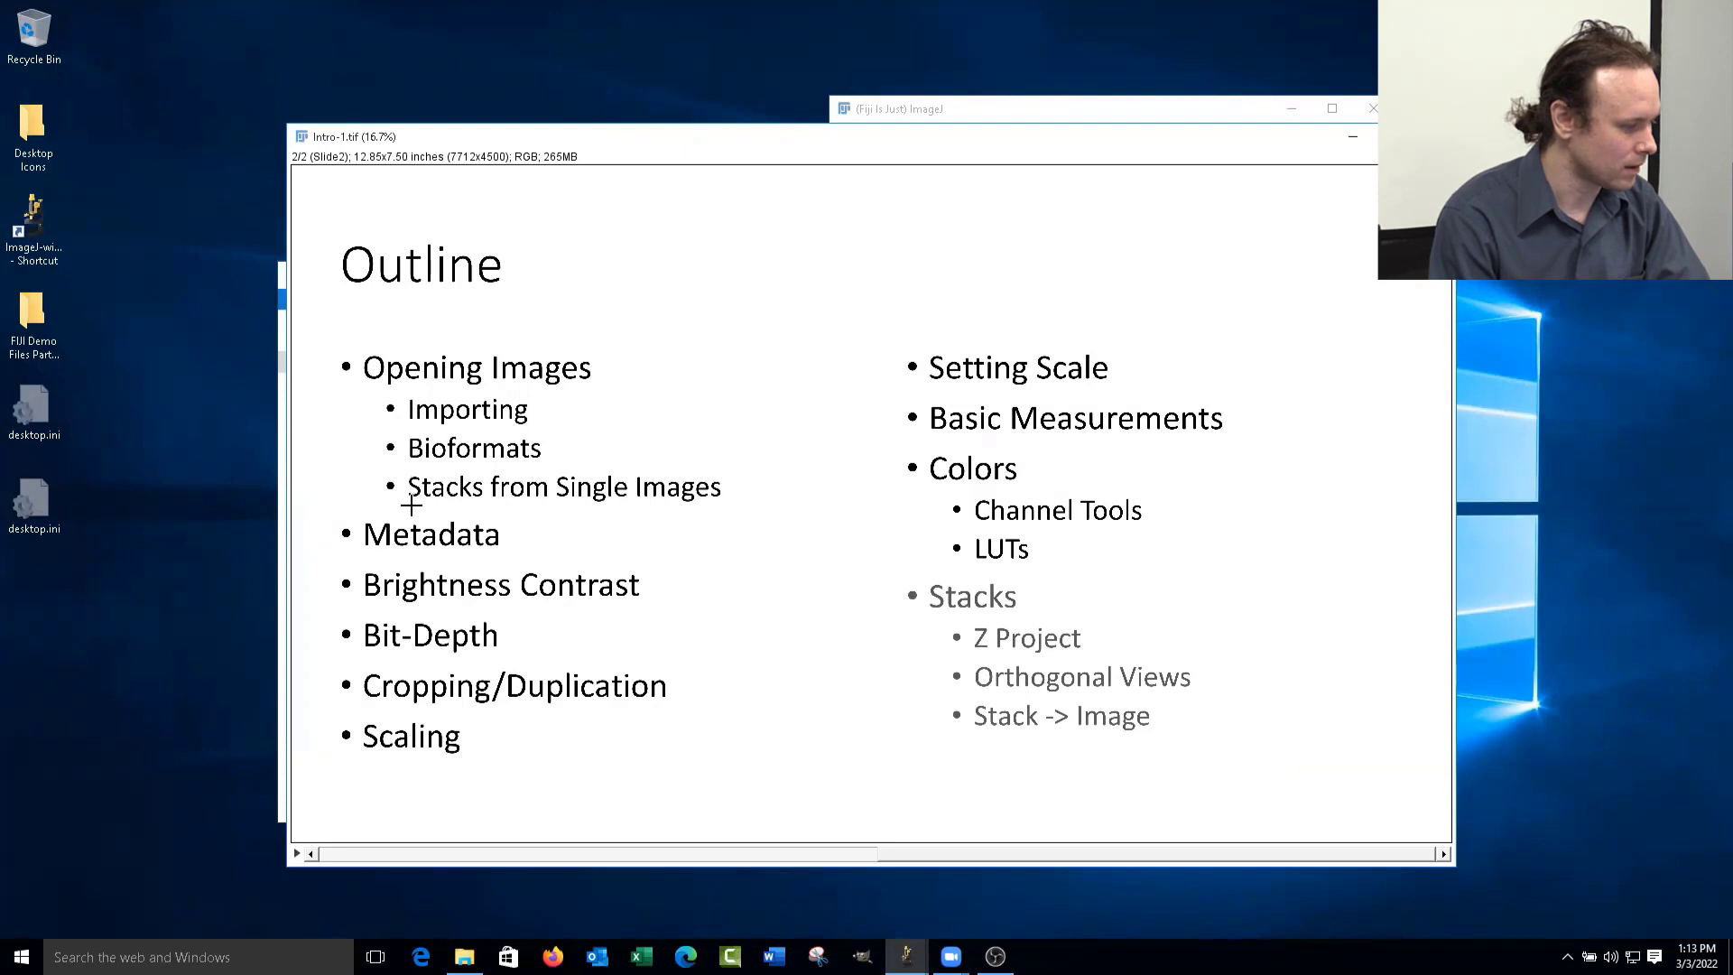
pyautogui.click(1353, 137)
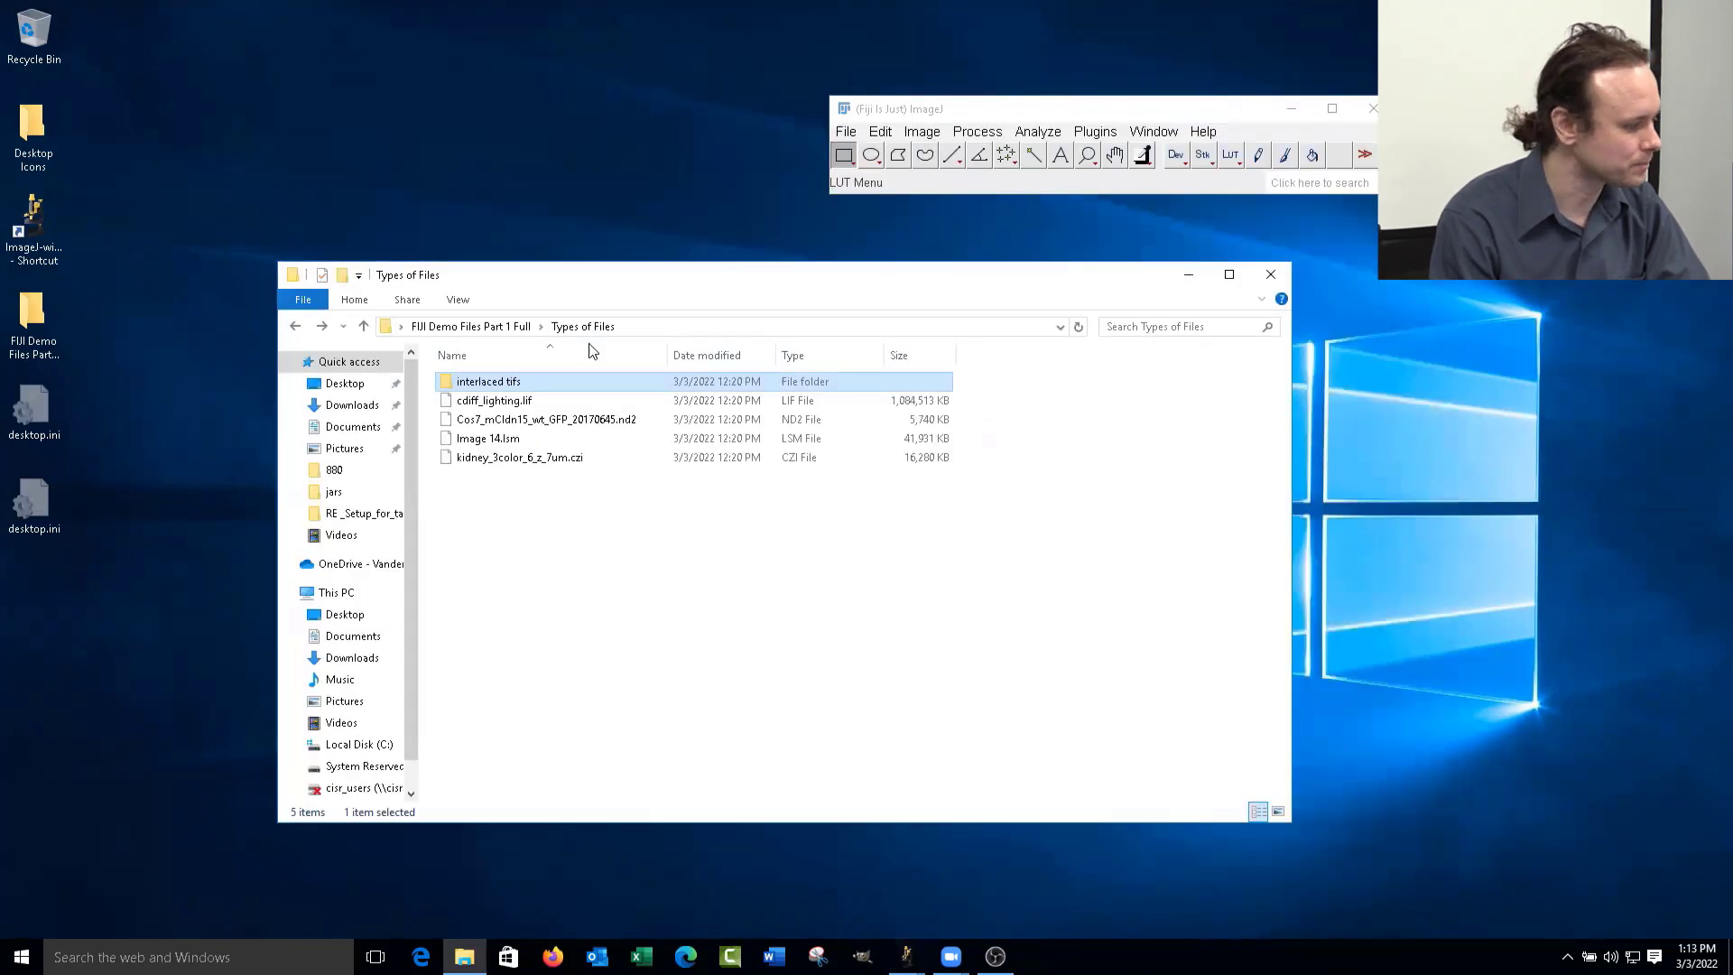
# - Open kidney_3color_6_z_7um.czi from the Types of Files folder in Fiji, importing it as a Hyperstack with Autoscale enabled
pyautogui.click(519, 537)
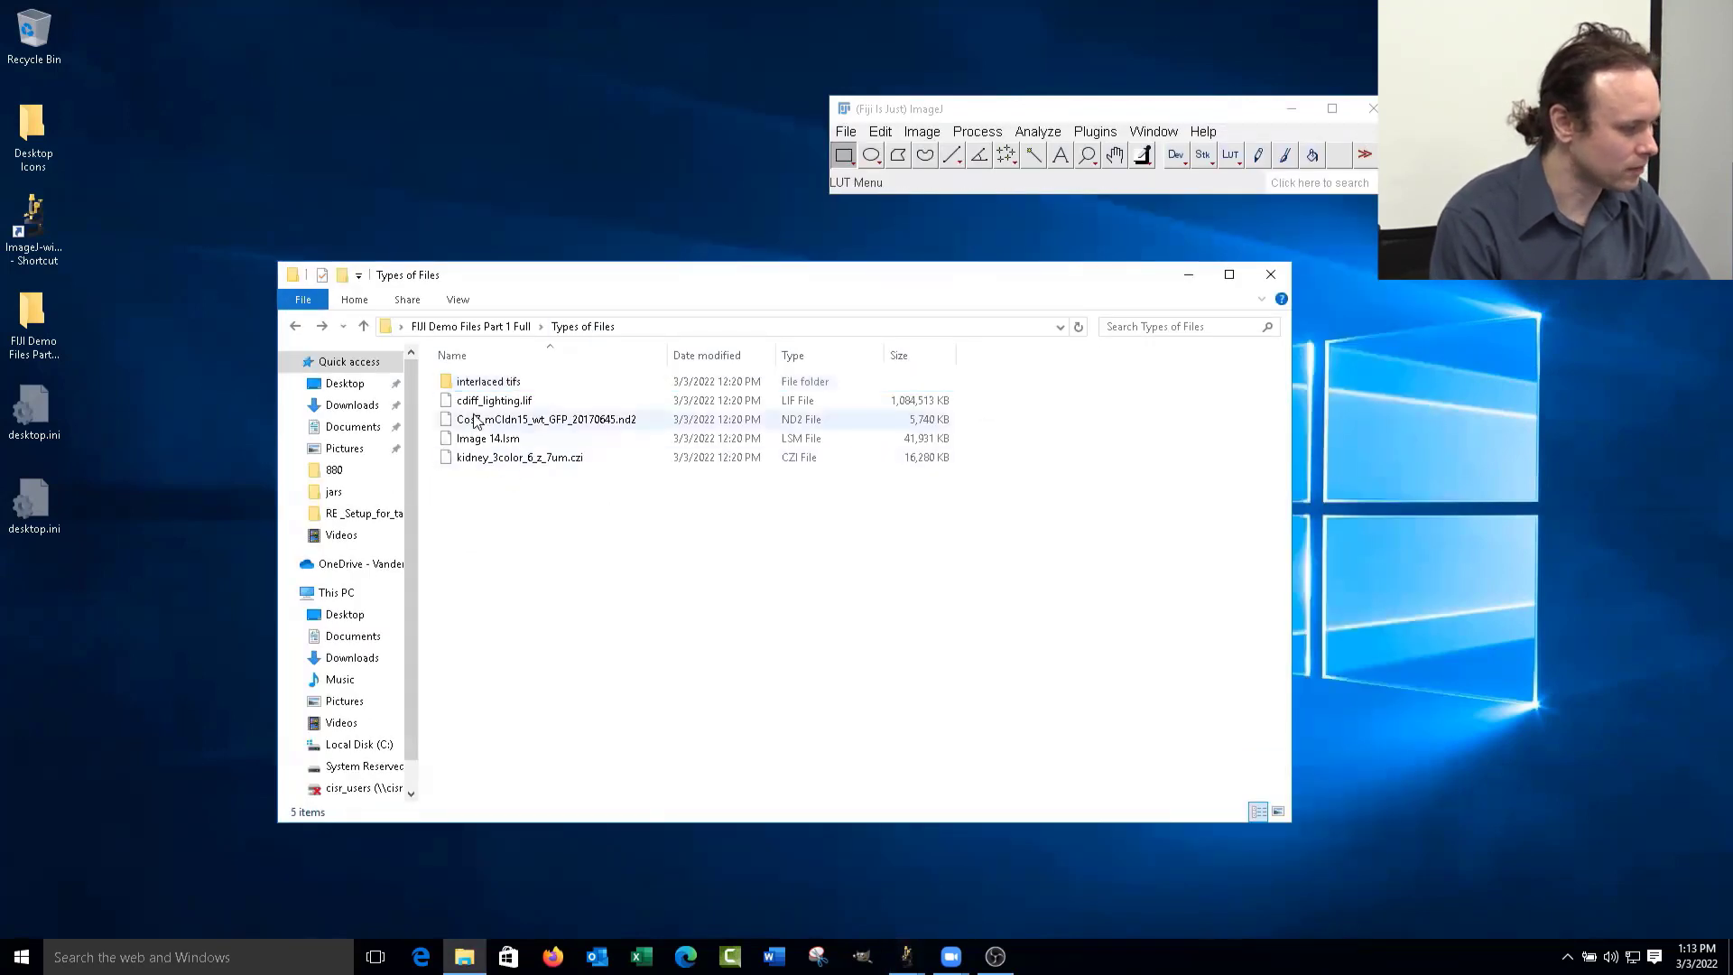
pyautogui.click(470, 424)
pyautogui.click(492, 460)
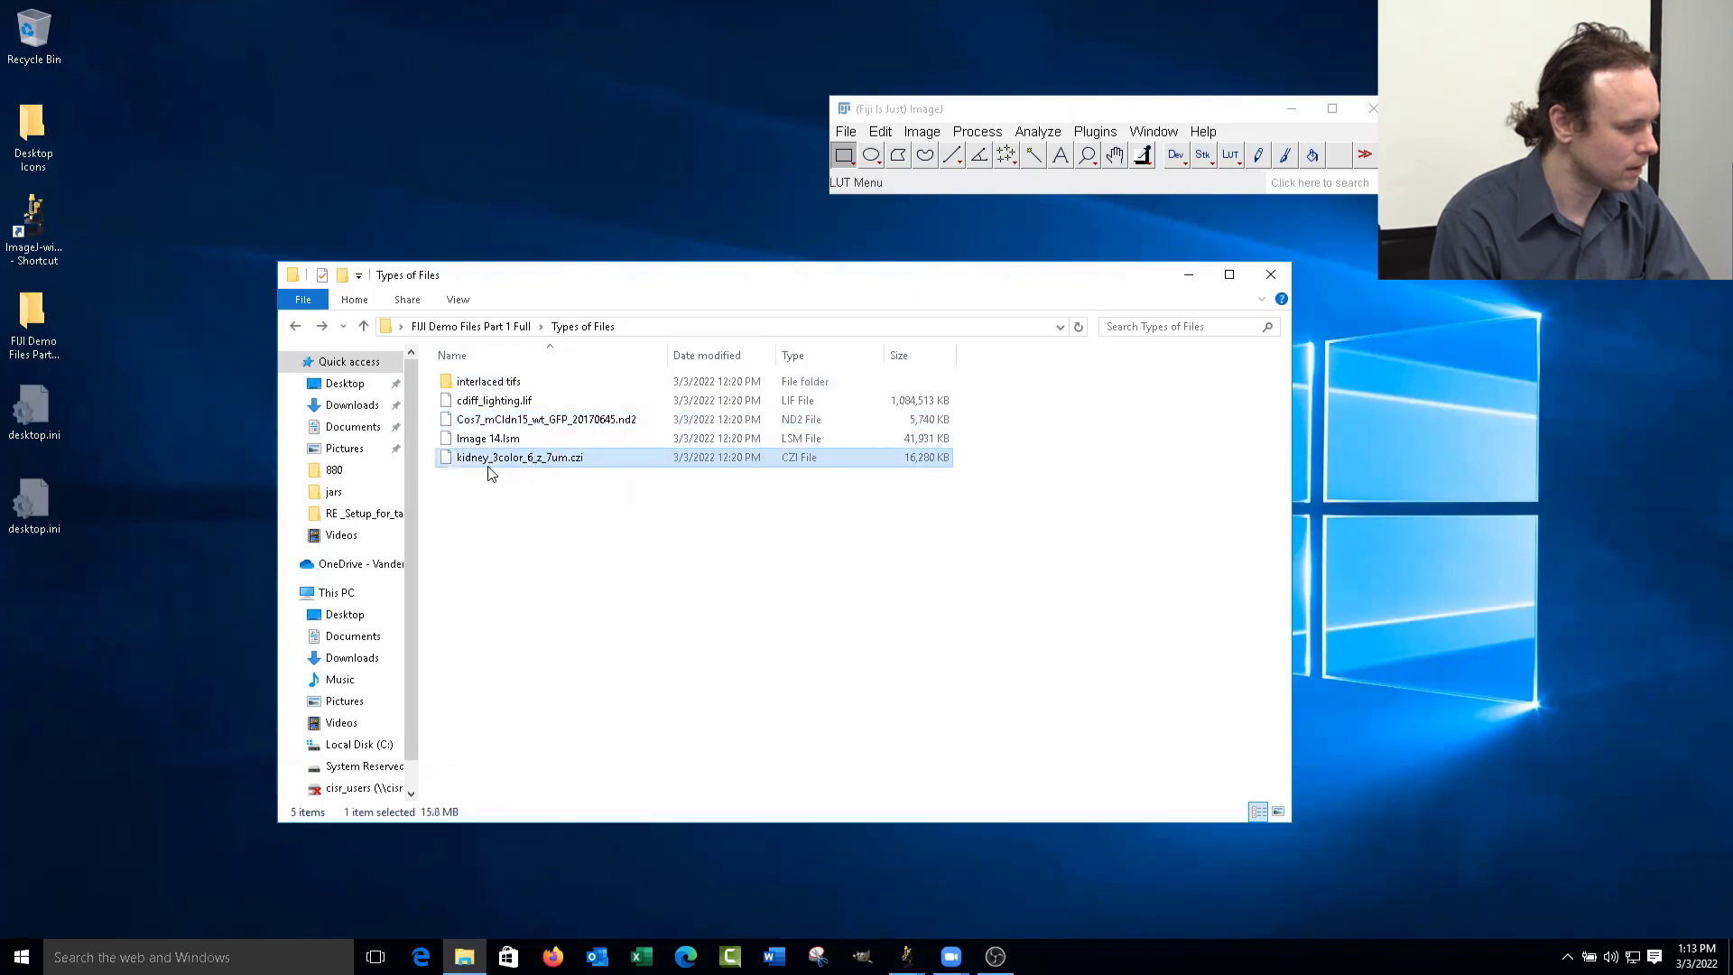
pyautogui.moveTo(462, 459); pyautogui.dragTo(1052, 176)
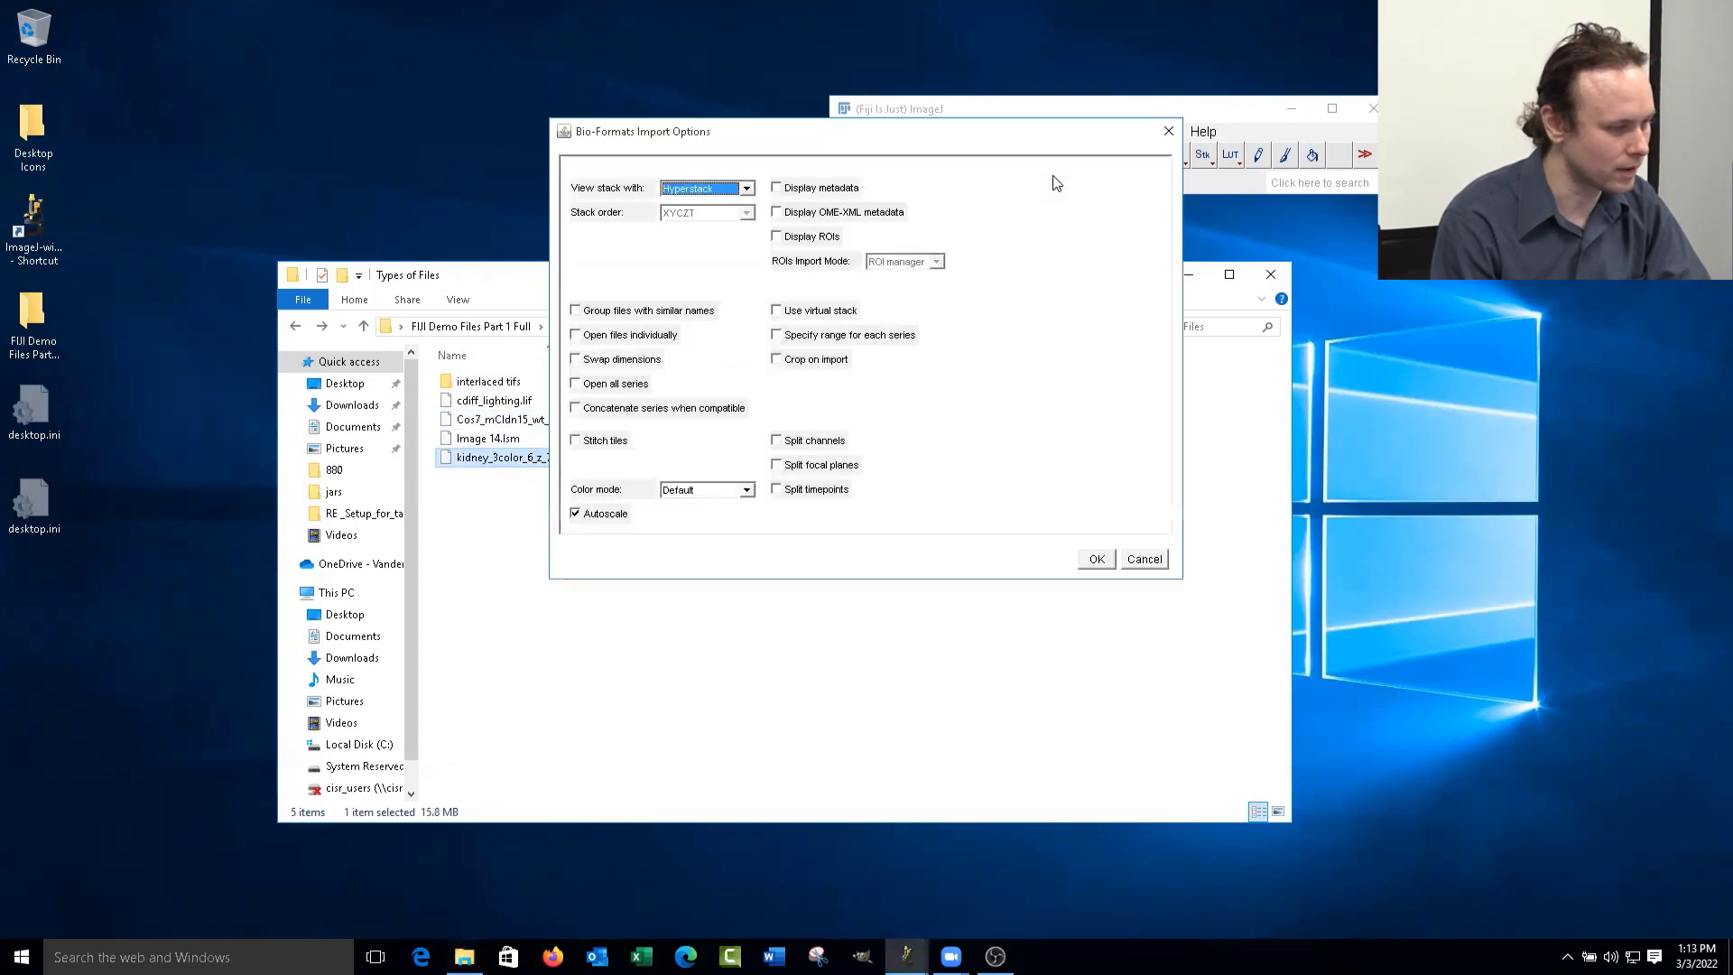
pyautogui.click(1096, 564)
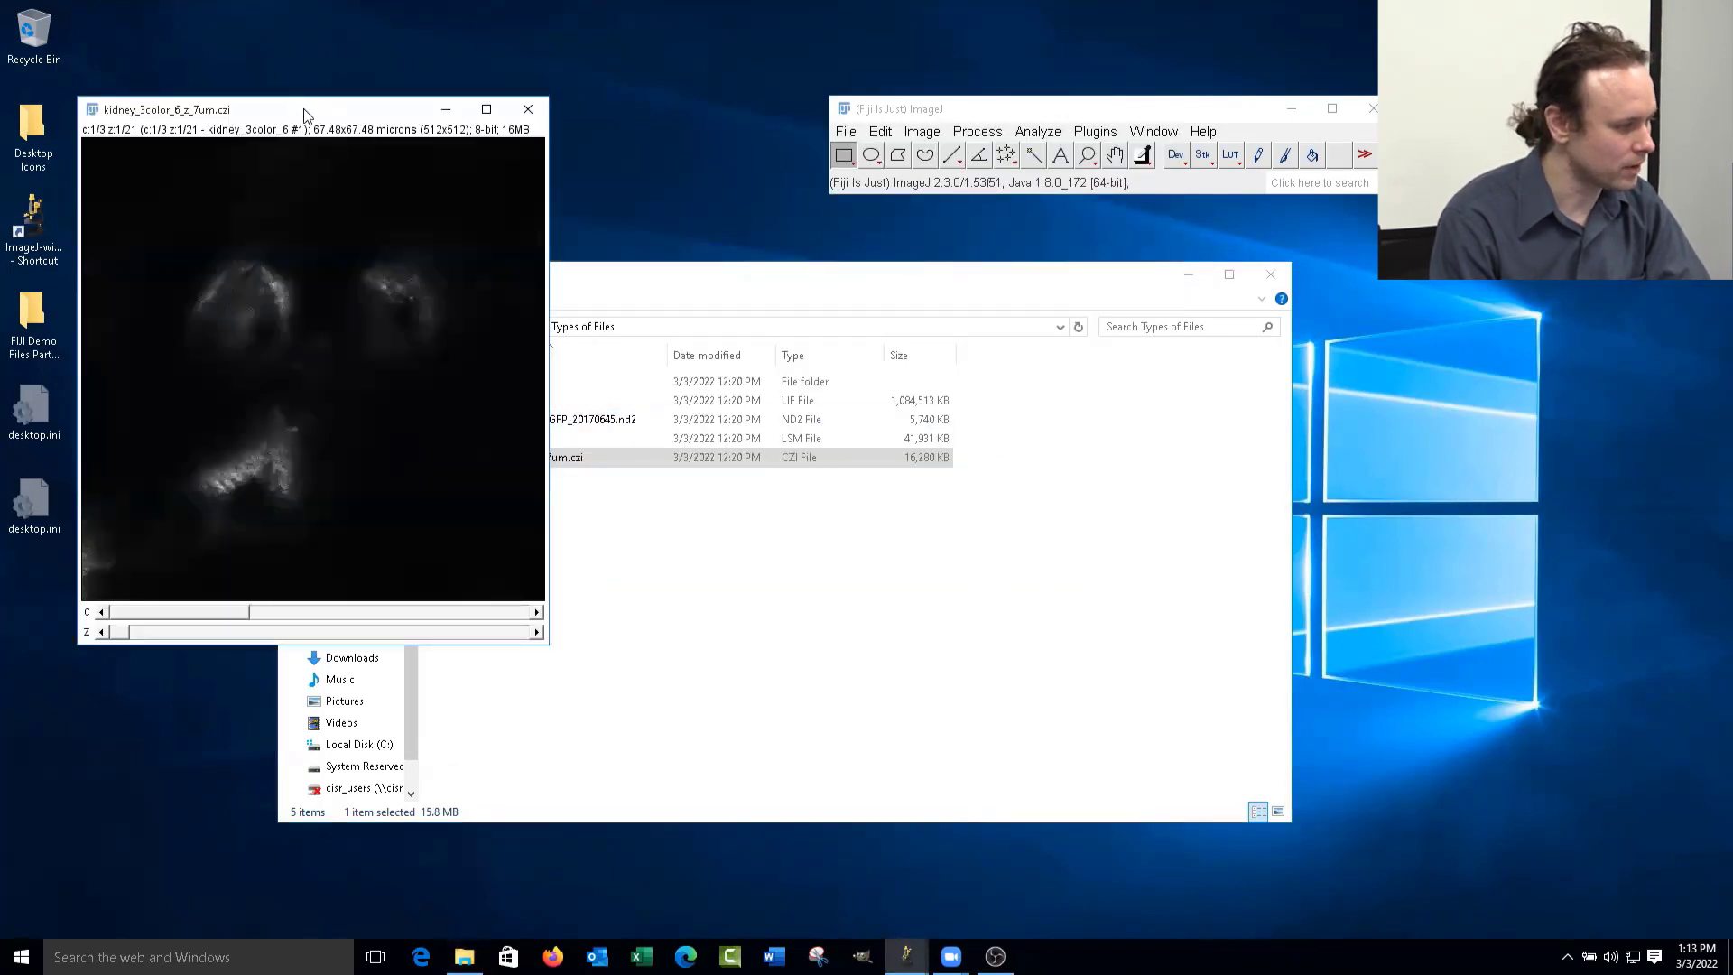
# - Reposition the kidney image window and browse the hyperstack to channel 2, z-slice 12
pyautogui.moveTo(303, 108); pyautogui.dragTo(488, 103)
pyautogui.moveTo(307, 628); pyautogui.dragTo(531, 623)
pyautogui.moveTo(374, 610); pyautogui.dragTo(520, 605)
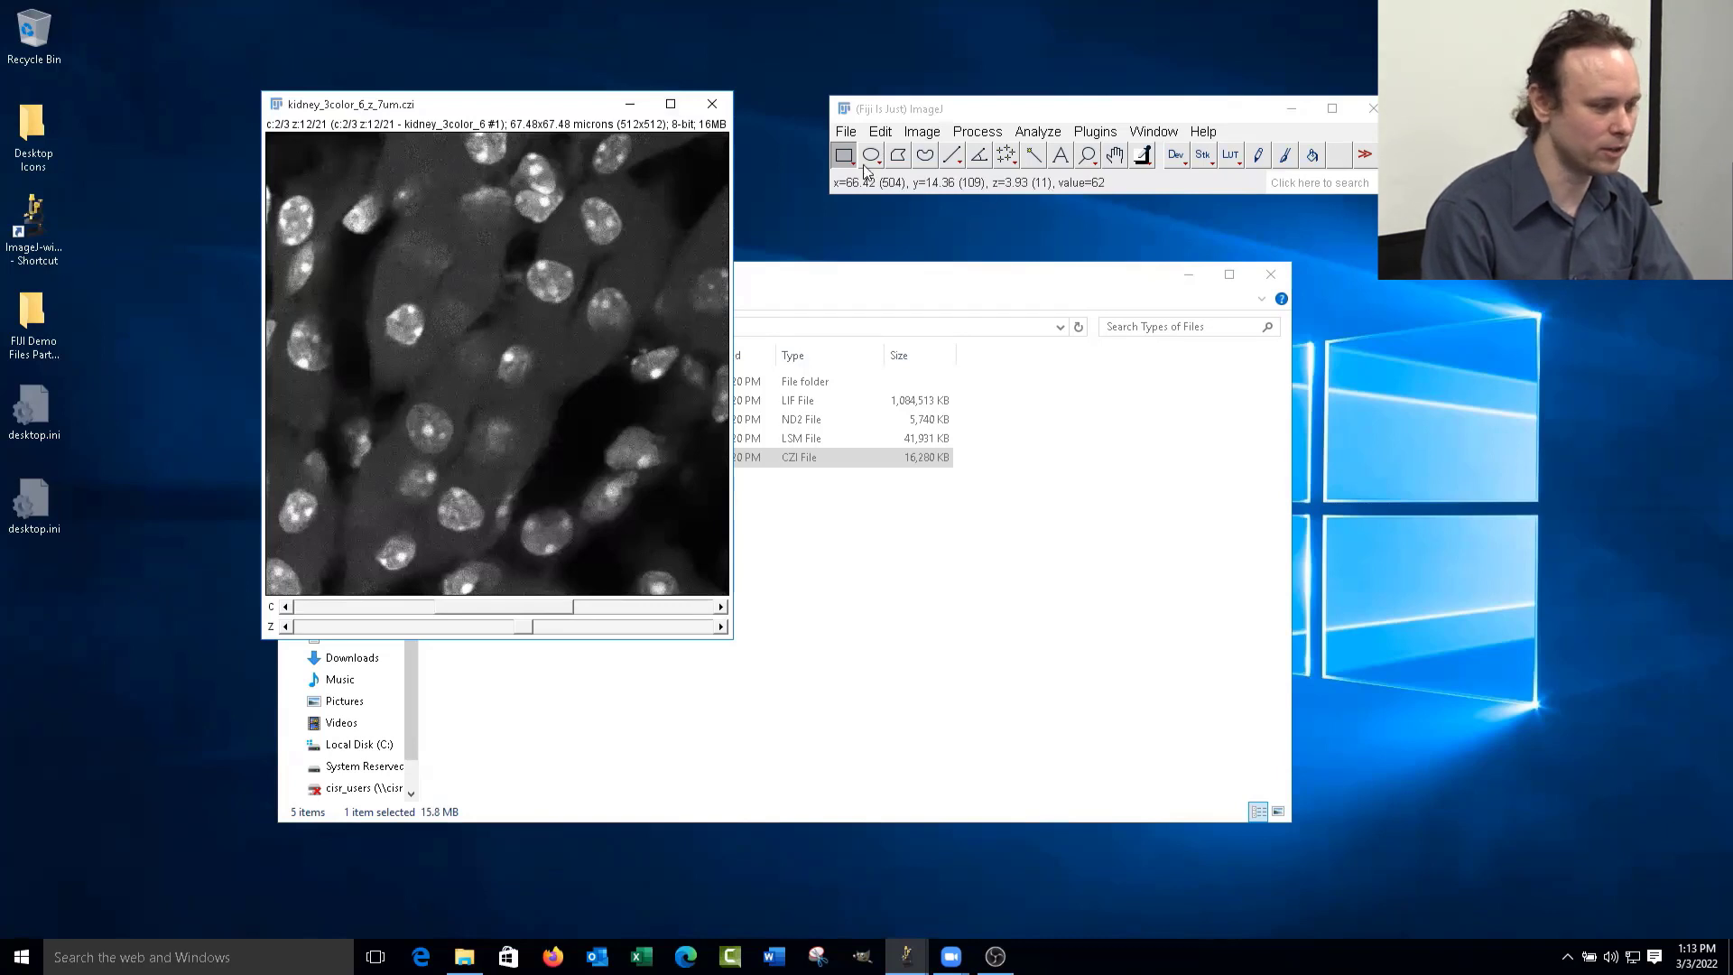
# - Show the kidney image's metadata info and widen its window on both sides so the full entries fit
pyautogui.click(889, 133)
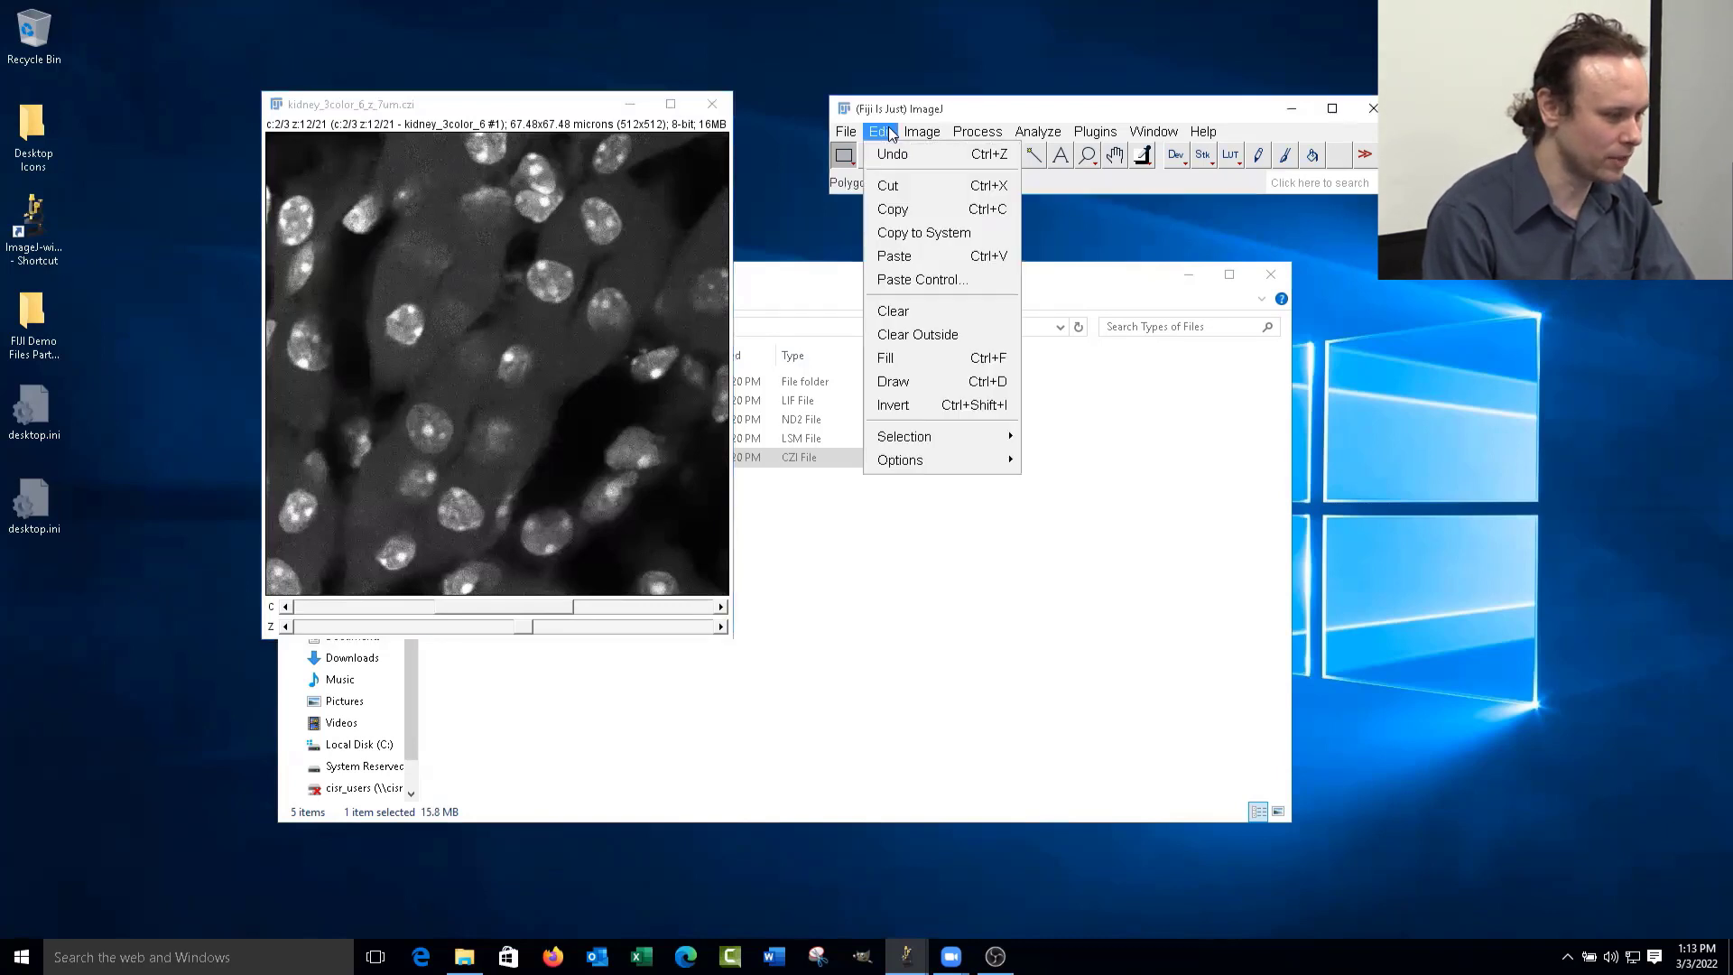
pyautogui.moveTo(932, 135)
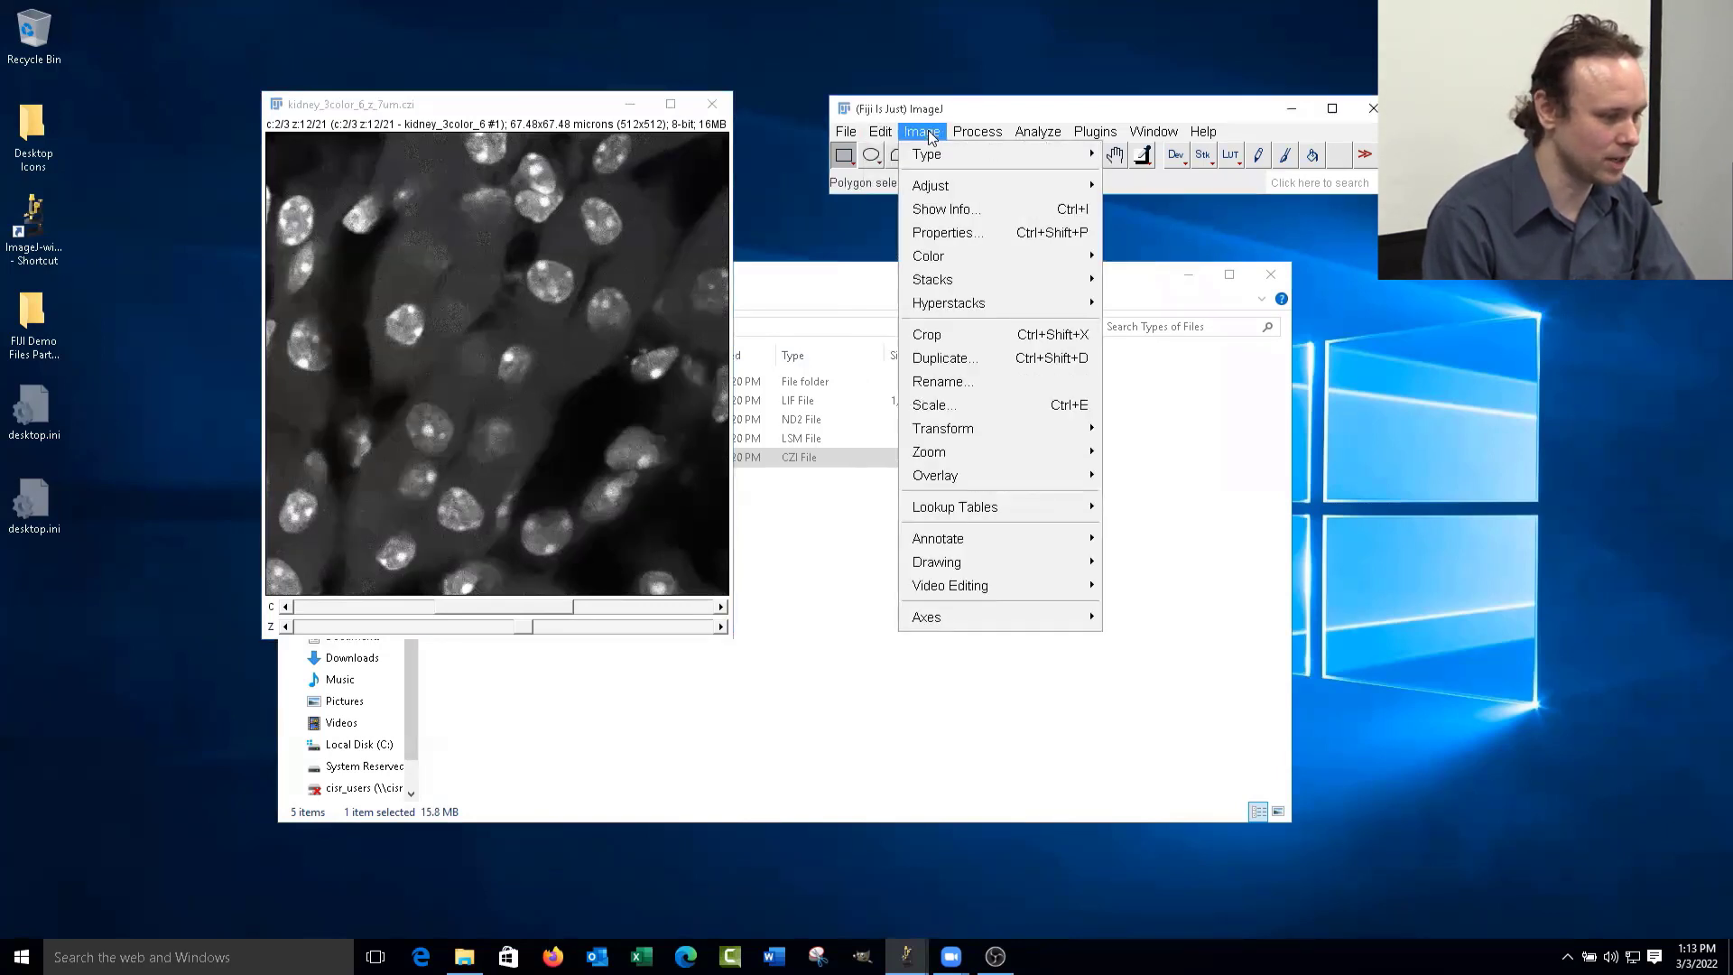
pyautogui.click(943, 211)
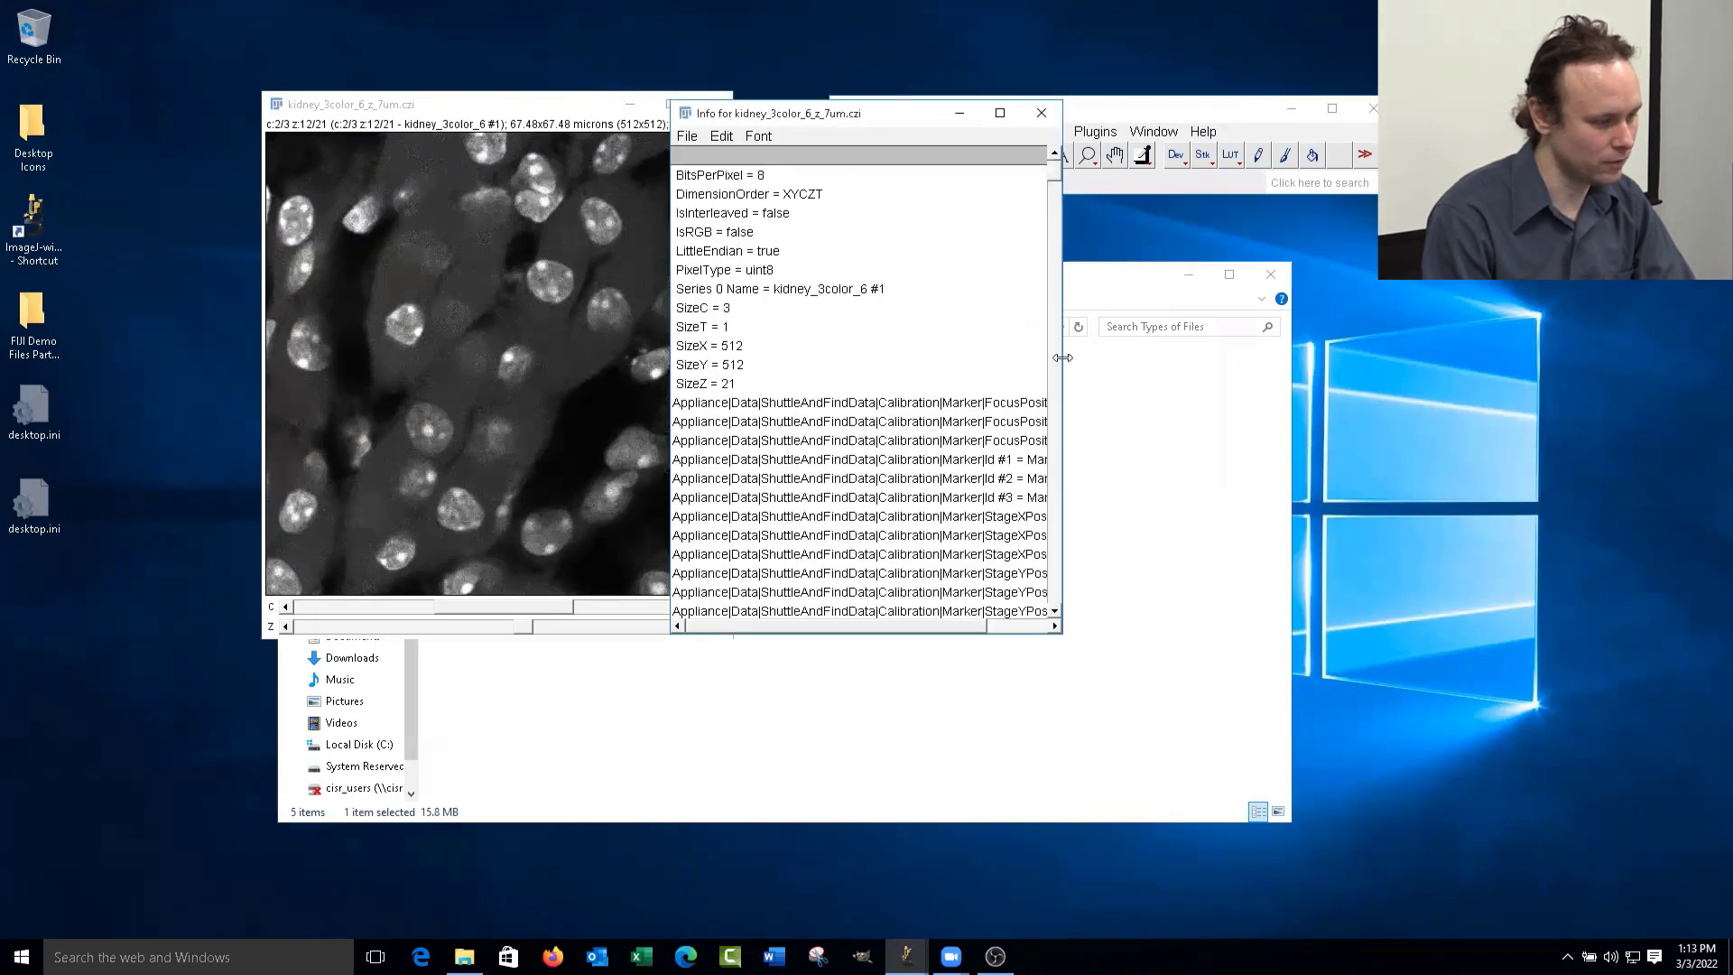
pyautogui.moveTo(1062, 365); pyautogui.dragTo(1296, 355)
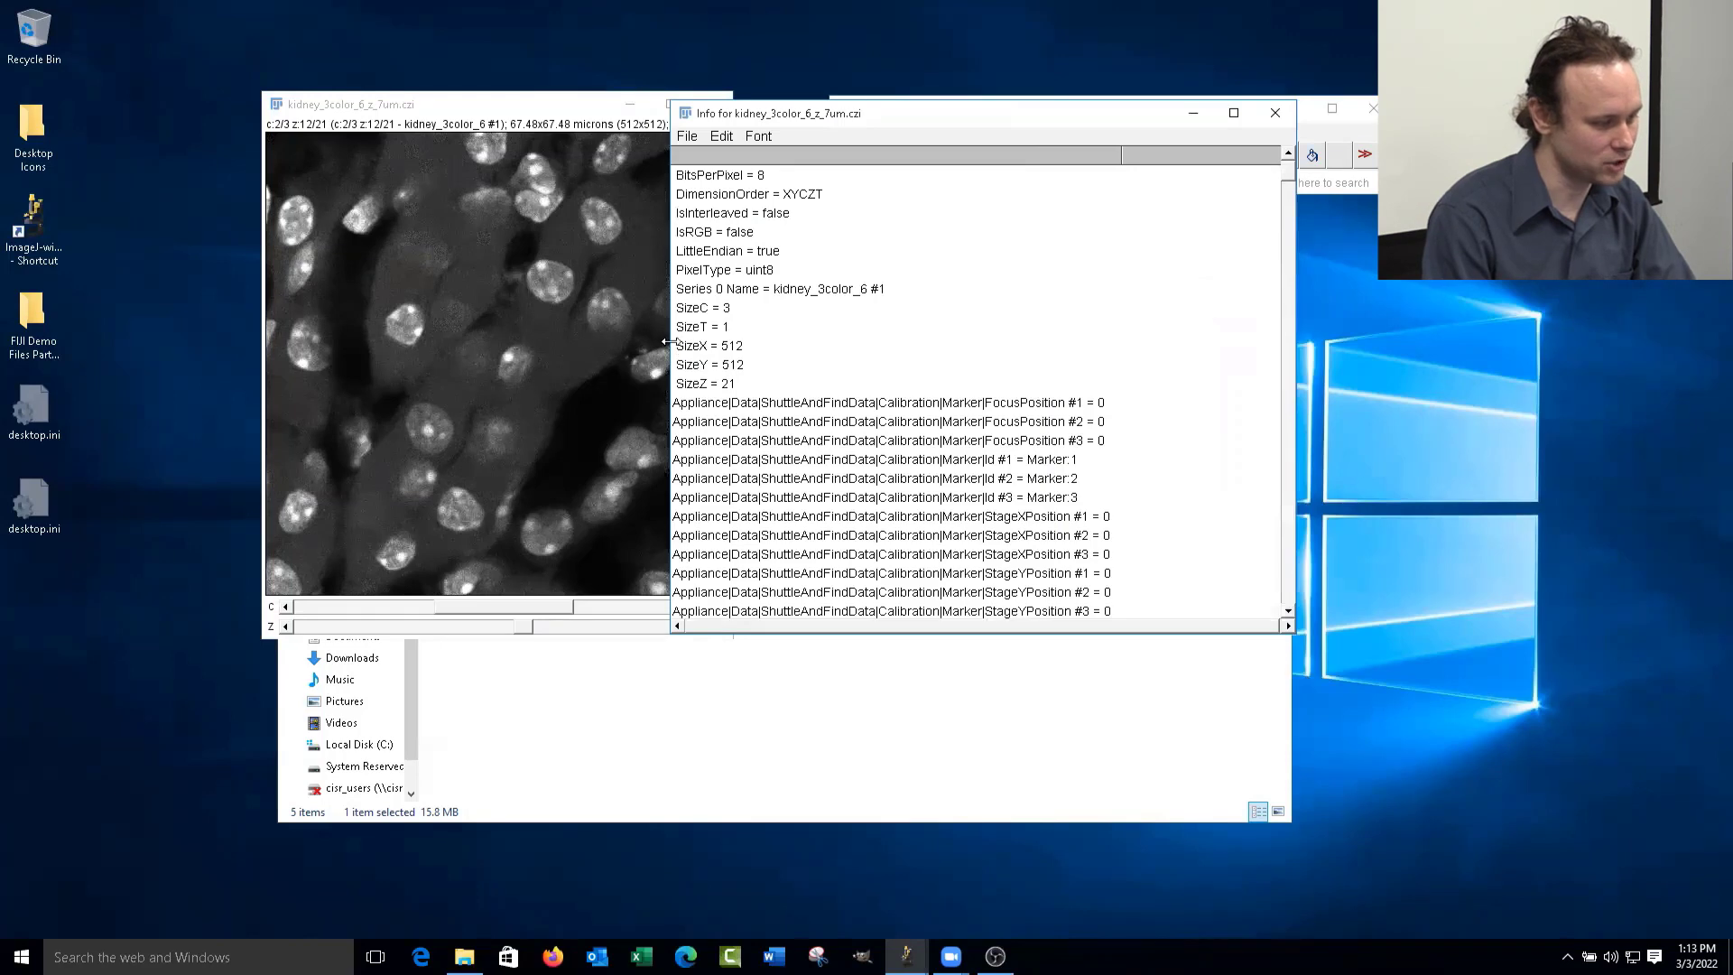
pyautogui.moveTo(665, 343); pyautogui.dragTo(456, 348)
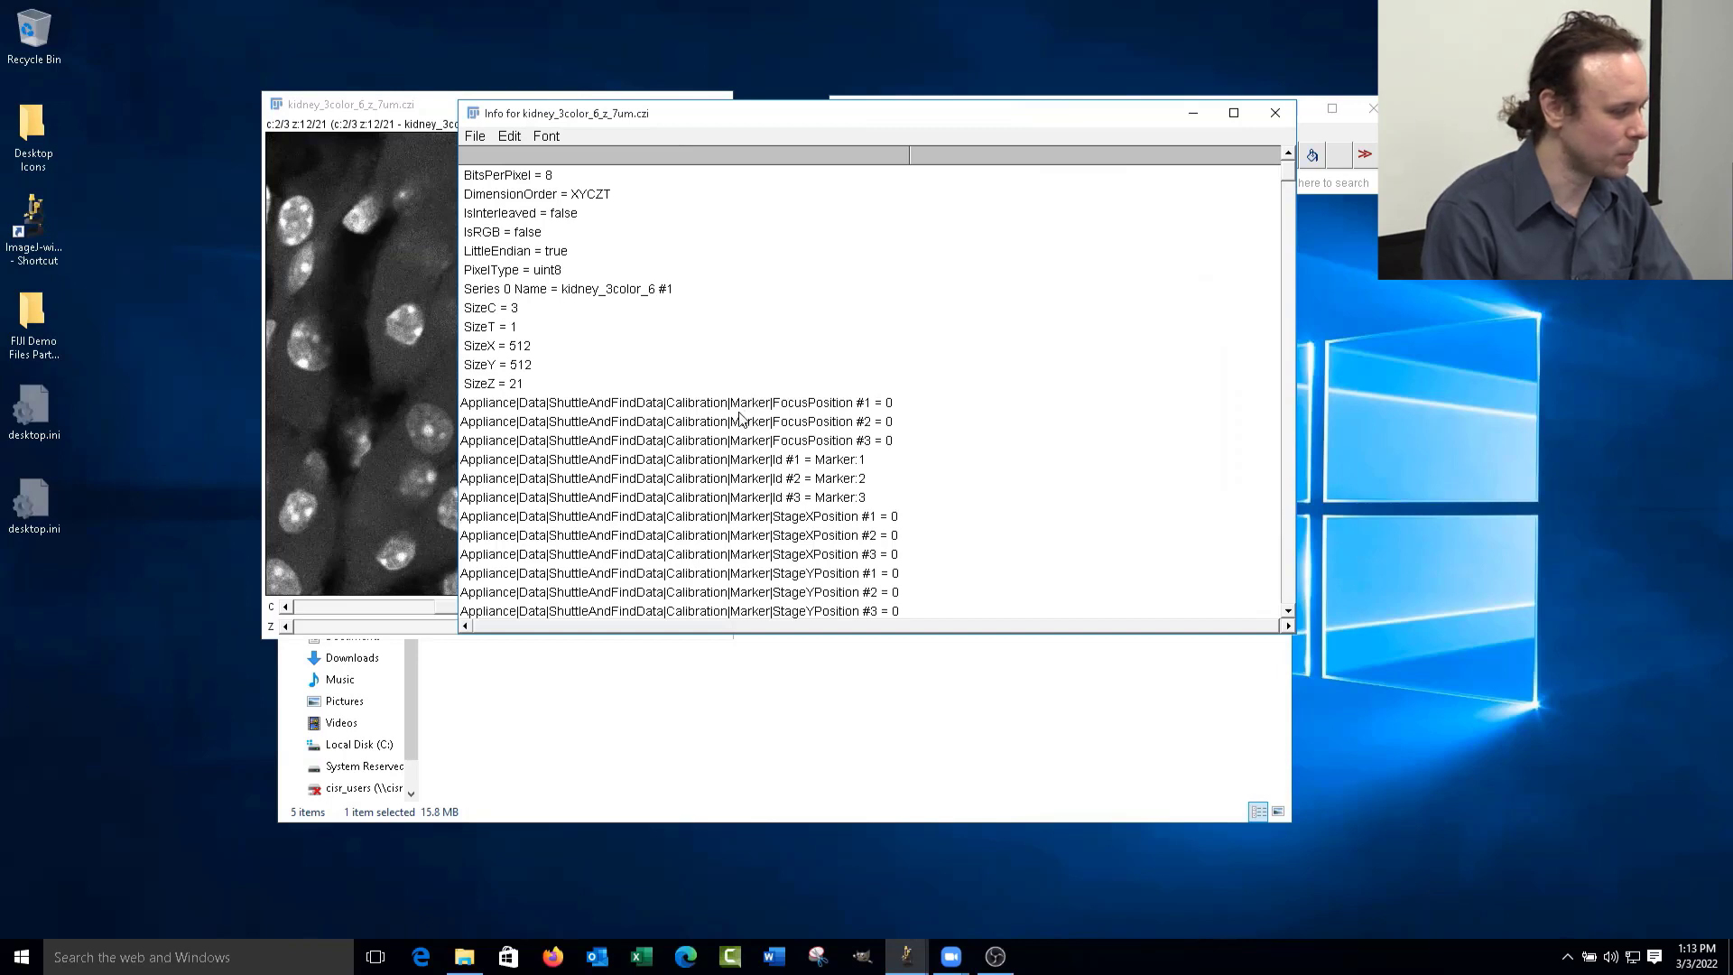
# - Find and highlight the Microscope System entry in the kidney metadata, and close both the info window and the image
pyautogui.scroll(-1, 739, 420)
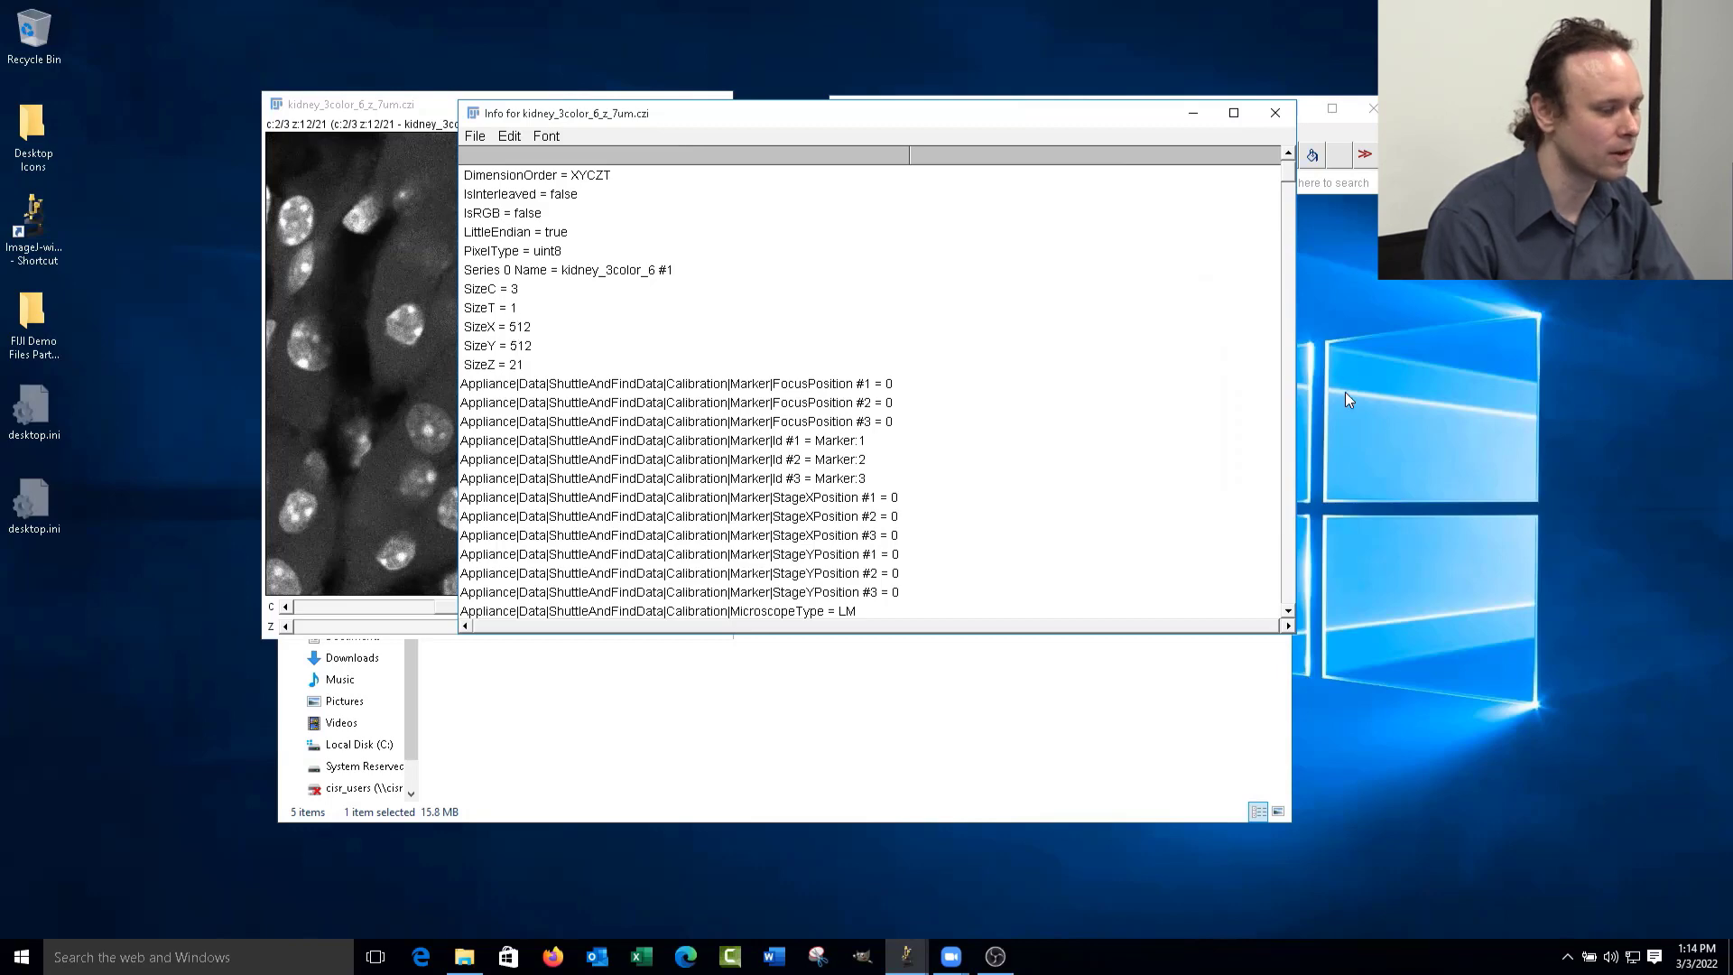
pyautogui.moveTo(1293, 174); pyautogui.dragTo(1276, 514)
pyautogui.scroll(-15, 1274, 535)
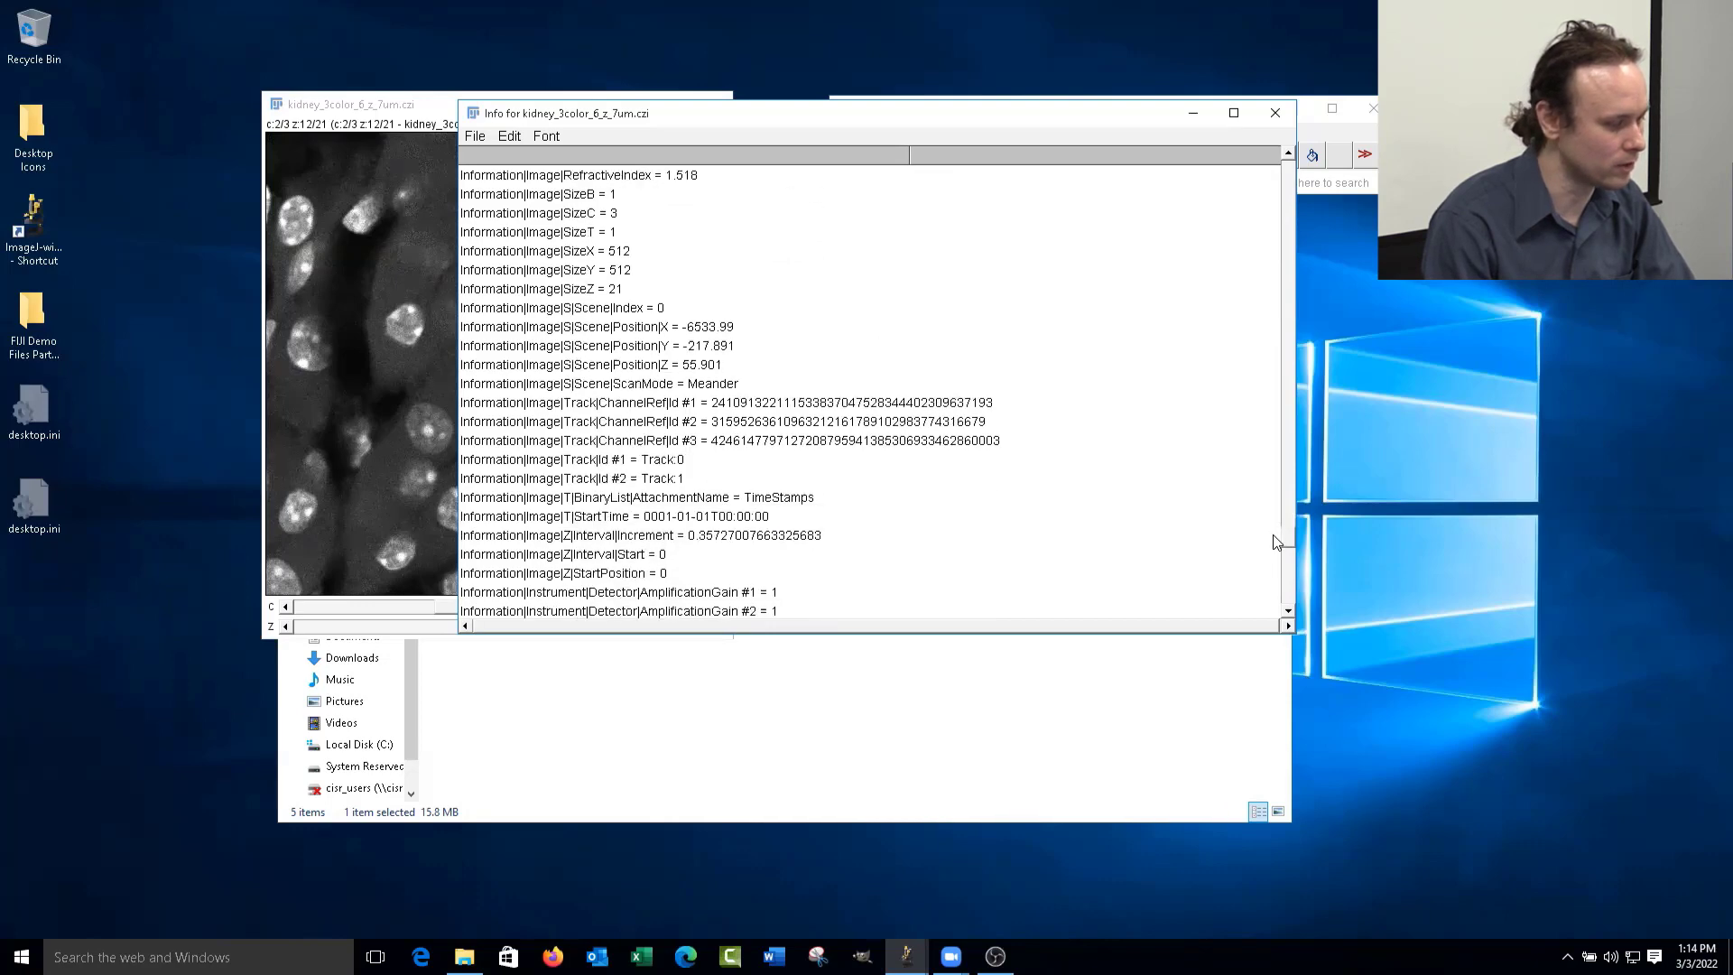
pyautogui.scroll(-1, 1274, 561)
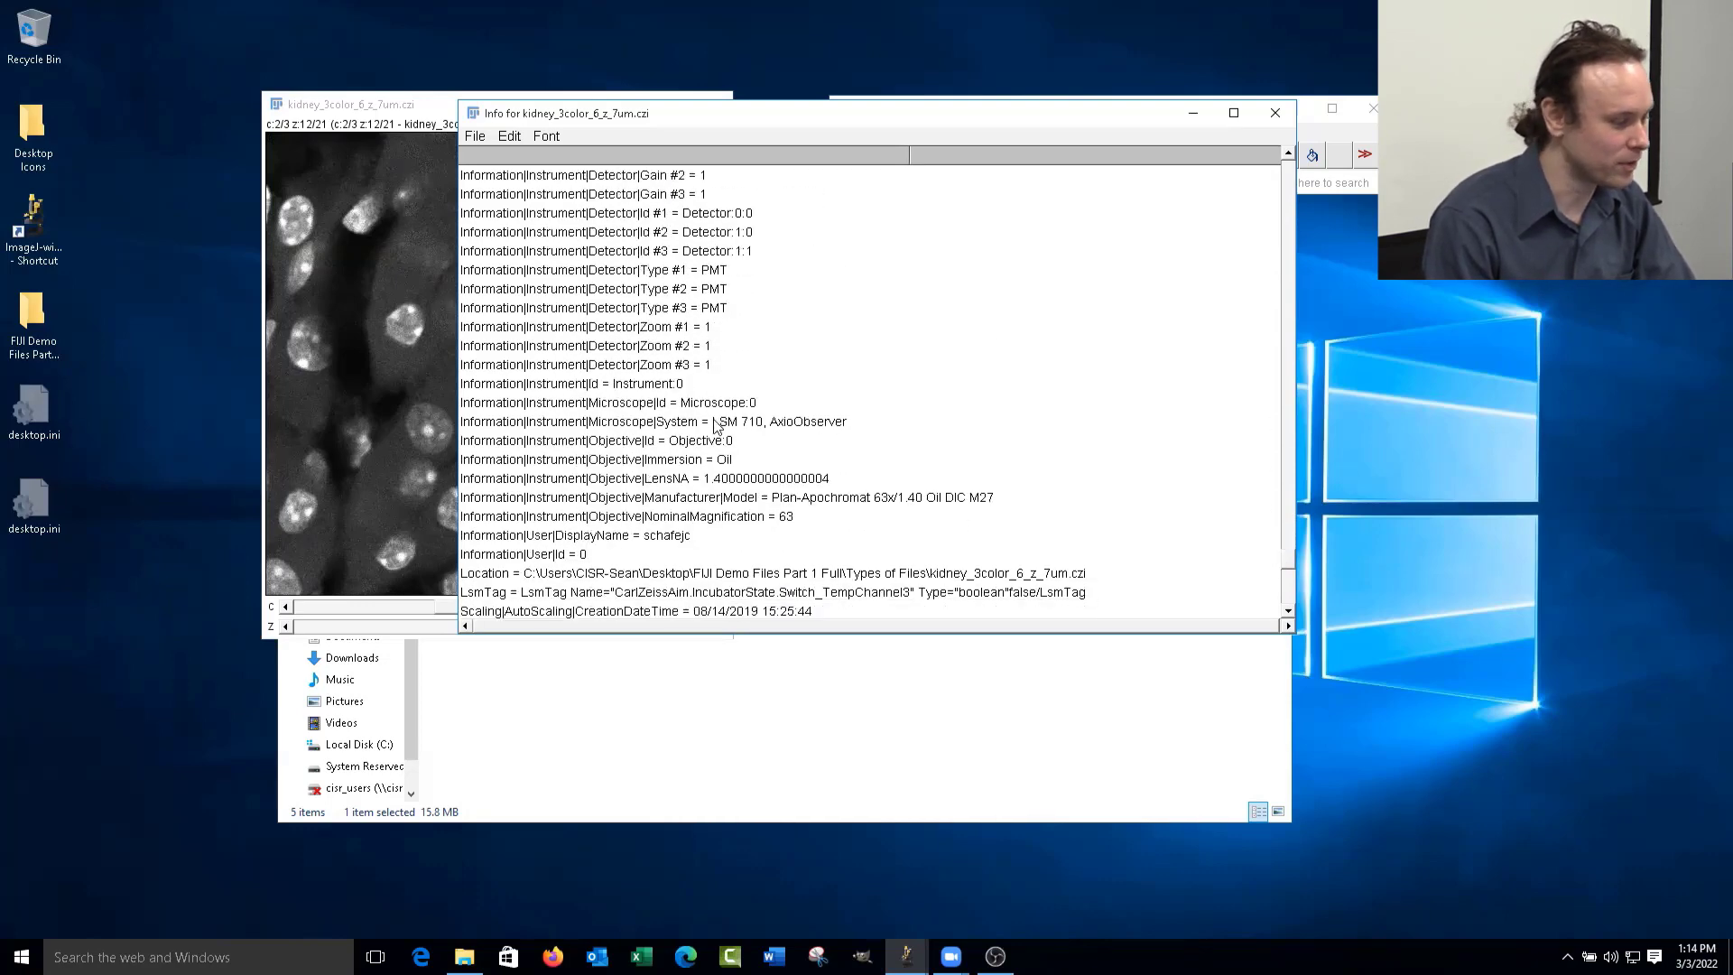
pyautogui.click(795, 424)
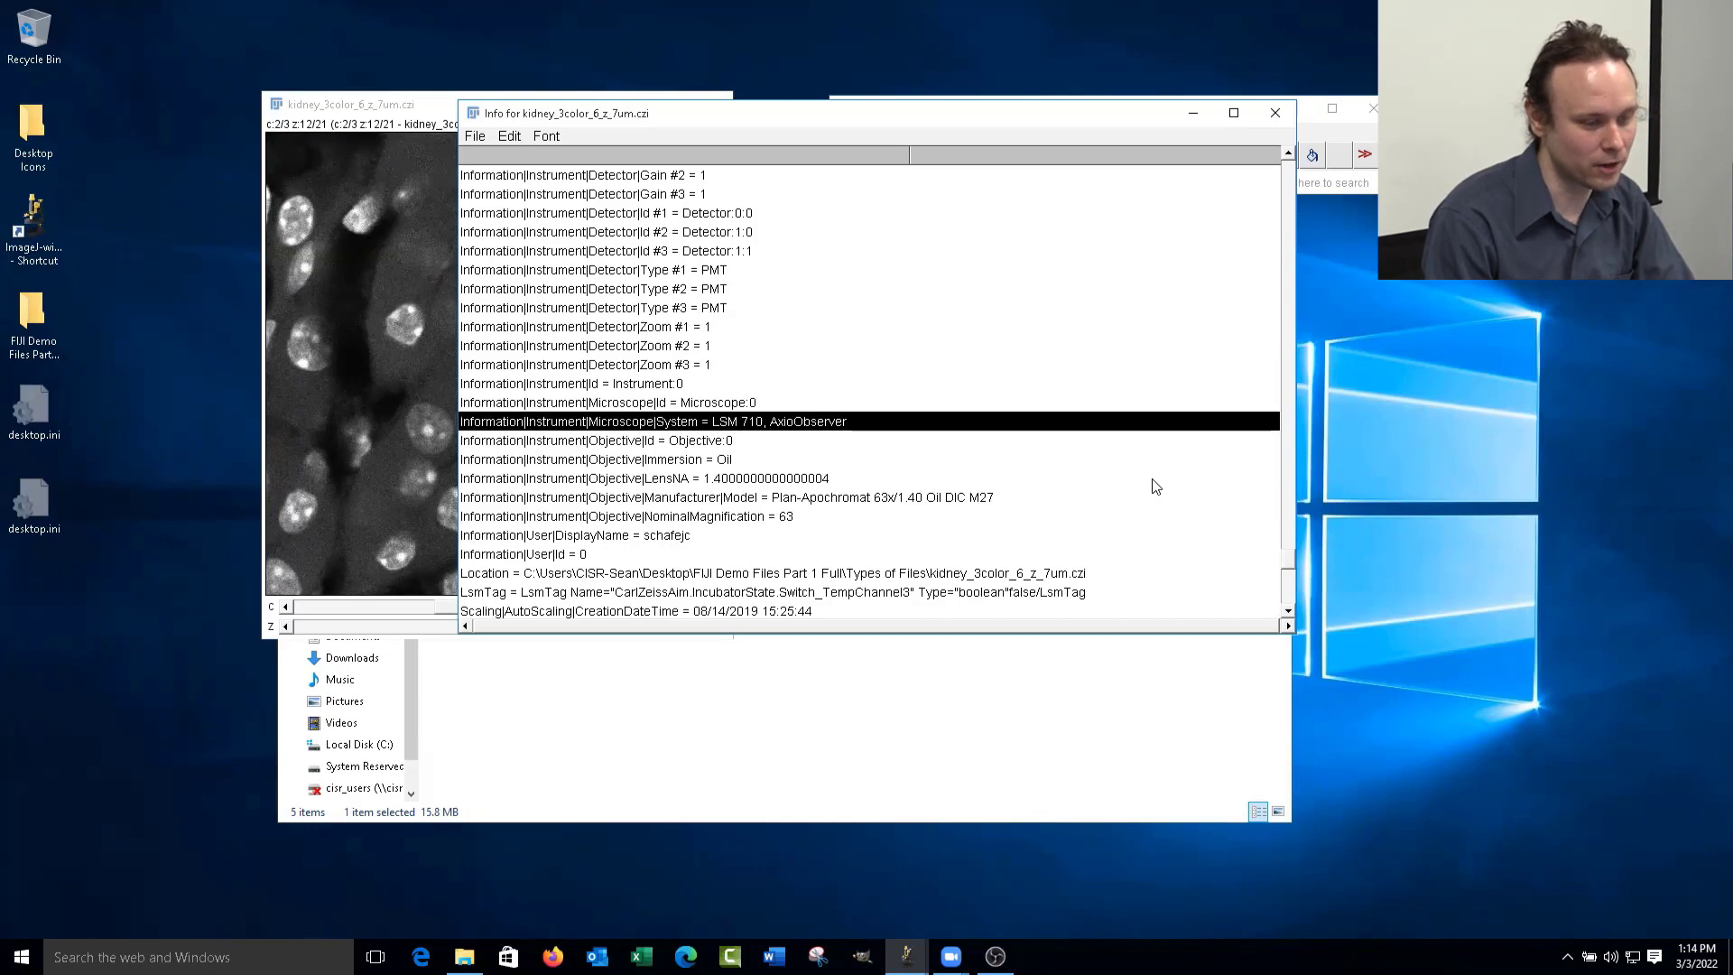
pyautogui.click(1275, 113)
pyautogui.click(719, 105)
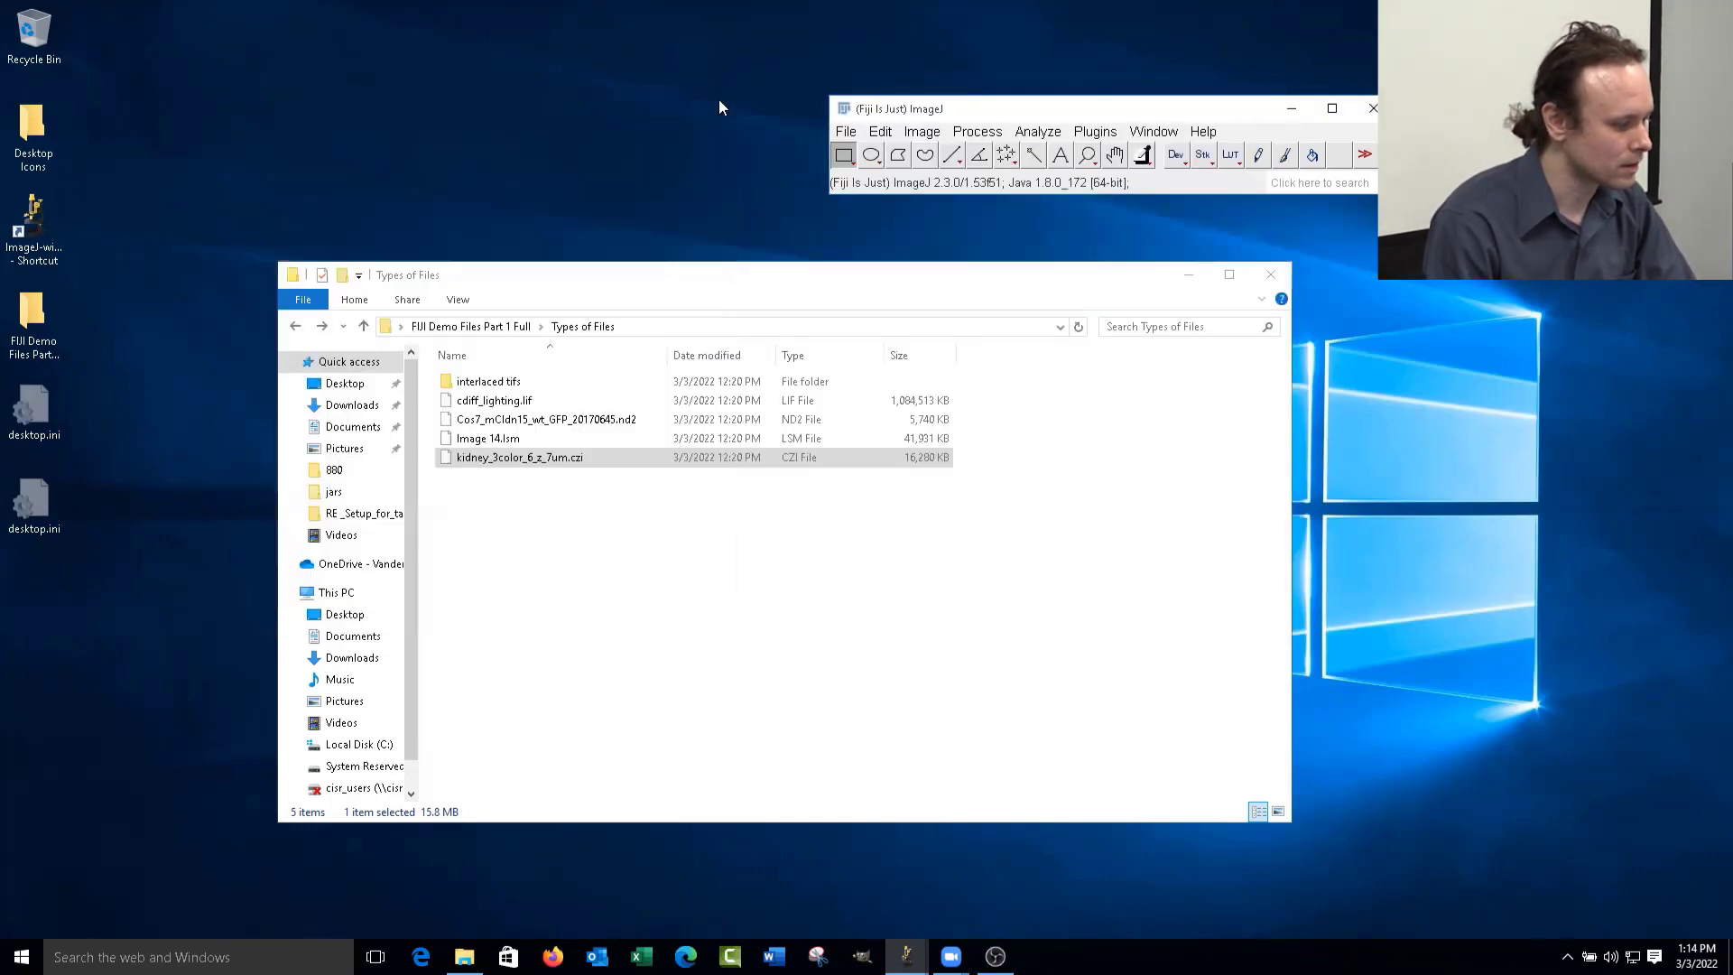
# - Check the Outline slide in Intro-1.tif for the next topic, and minimize the slide window
pyautogui.moveTo(995, 956)
pyautogui.moveTo(906, 956)
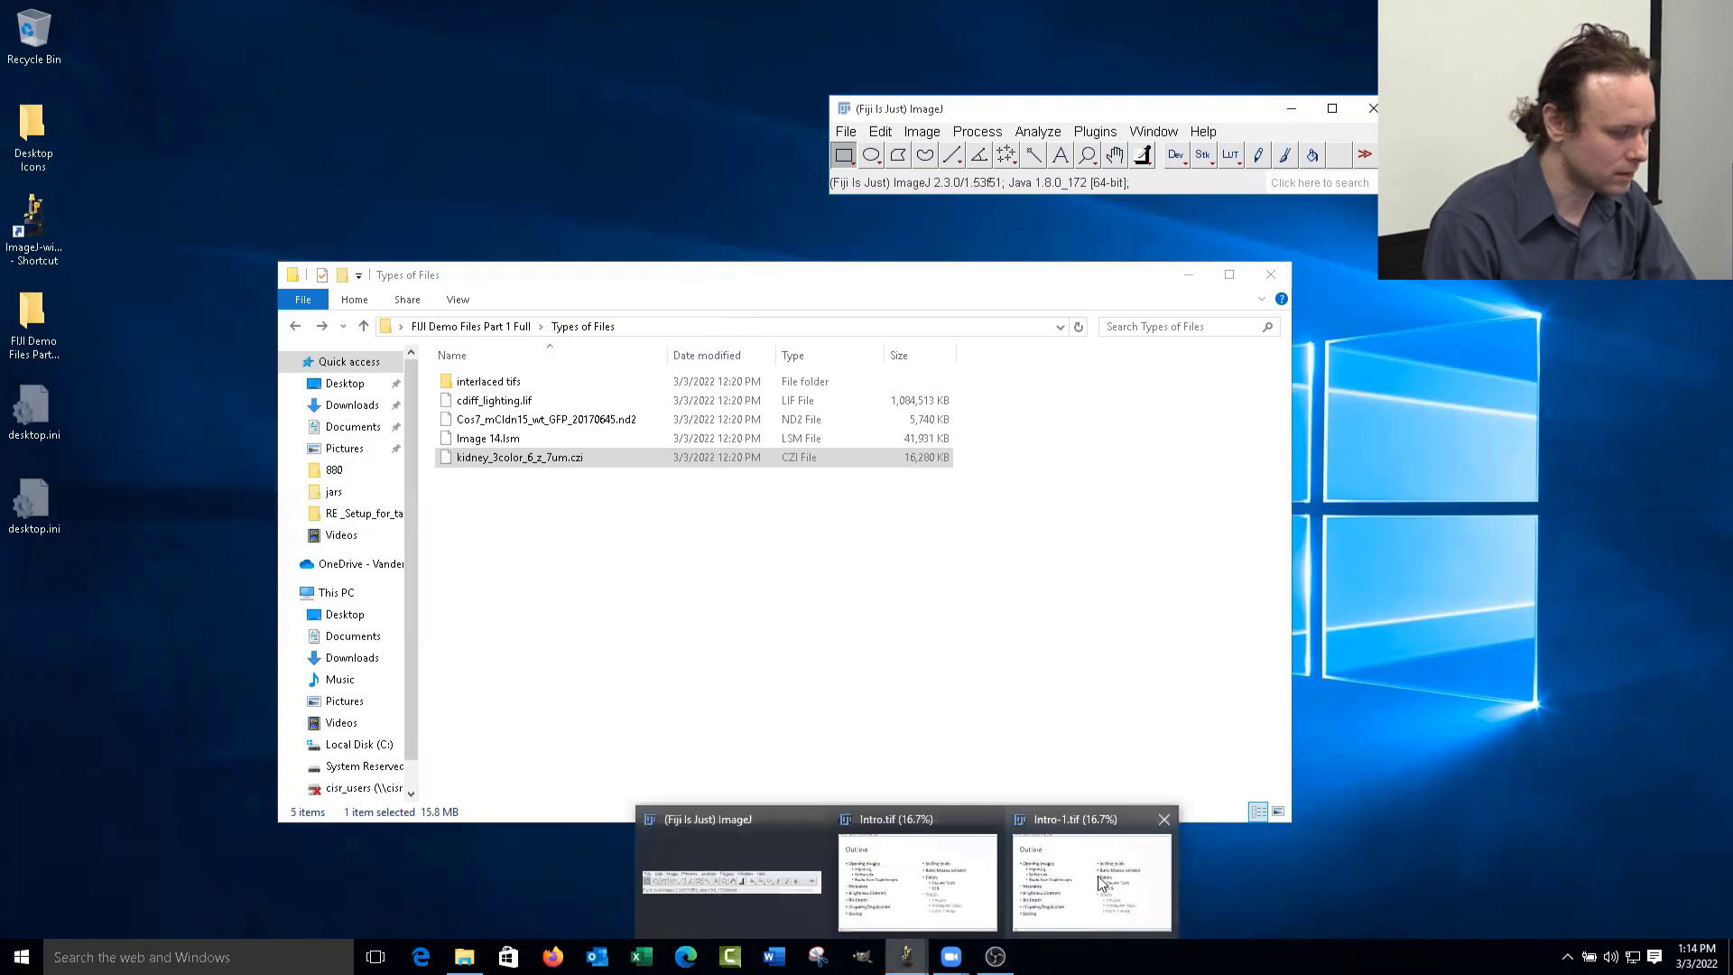
pyautogui.click(889, 838)
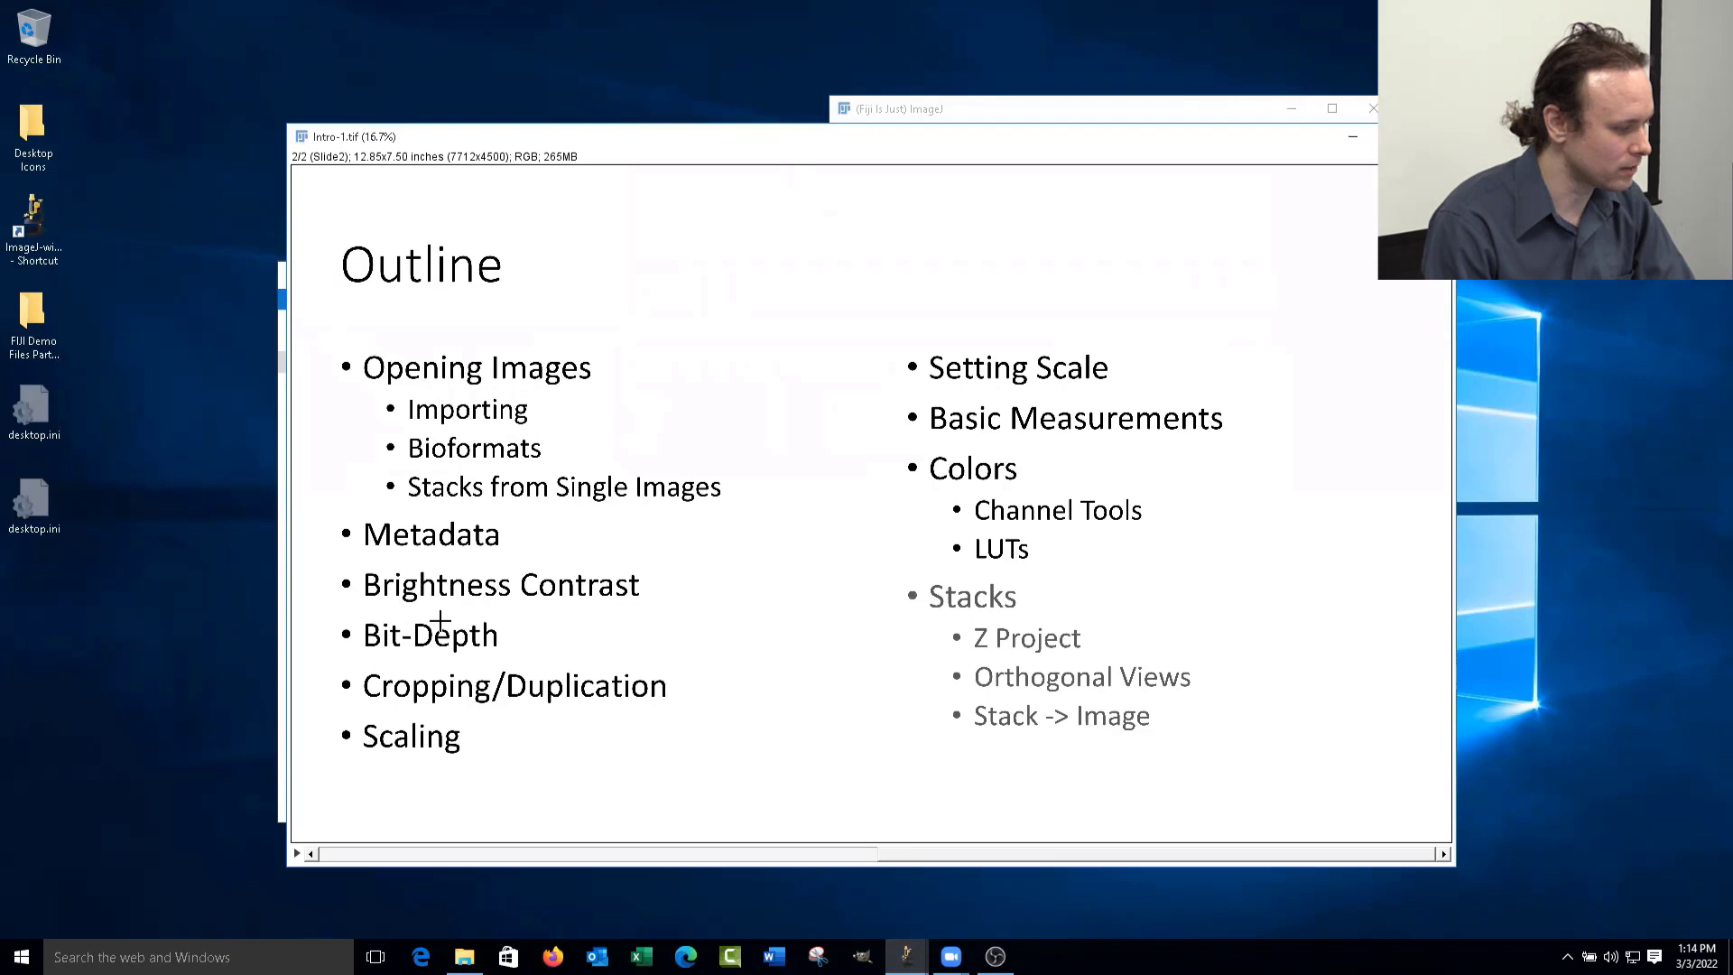
pyautogui.click(1351, 137)
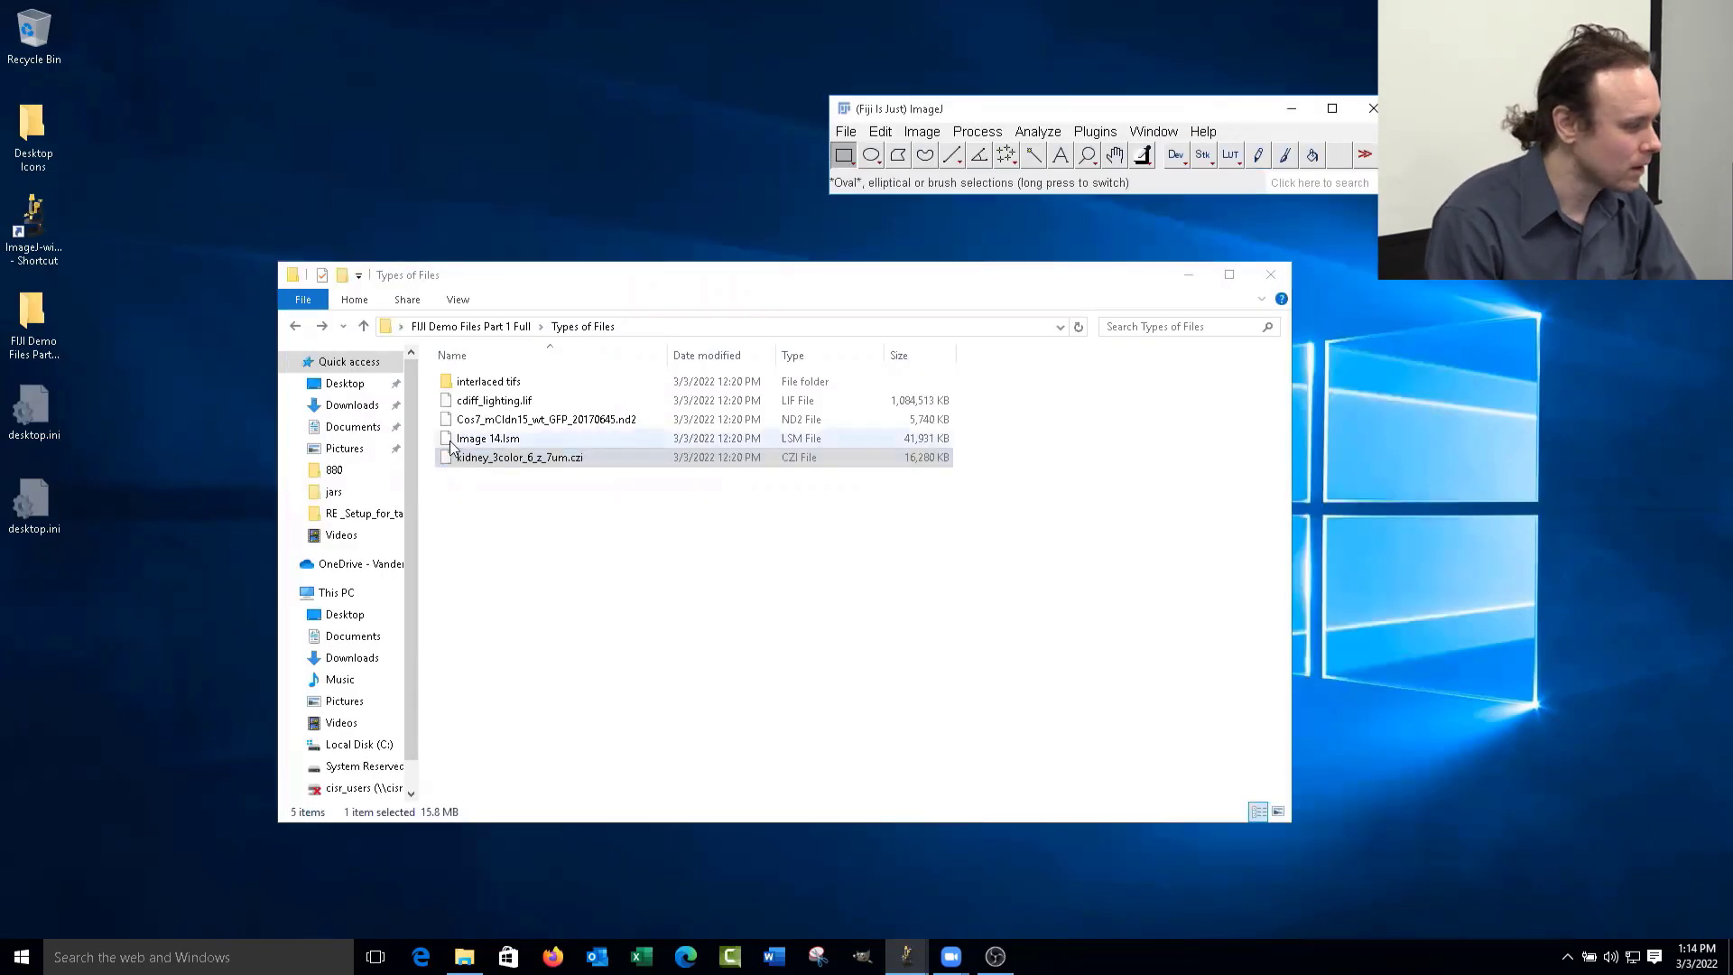
# - Open Image 14.lsm in Fiji, reposition its window and browse the stack to z-slice 16
pyautogui.moveTo(451, 447); pyautogui.dragTo(1011, 163)
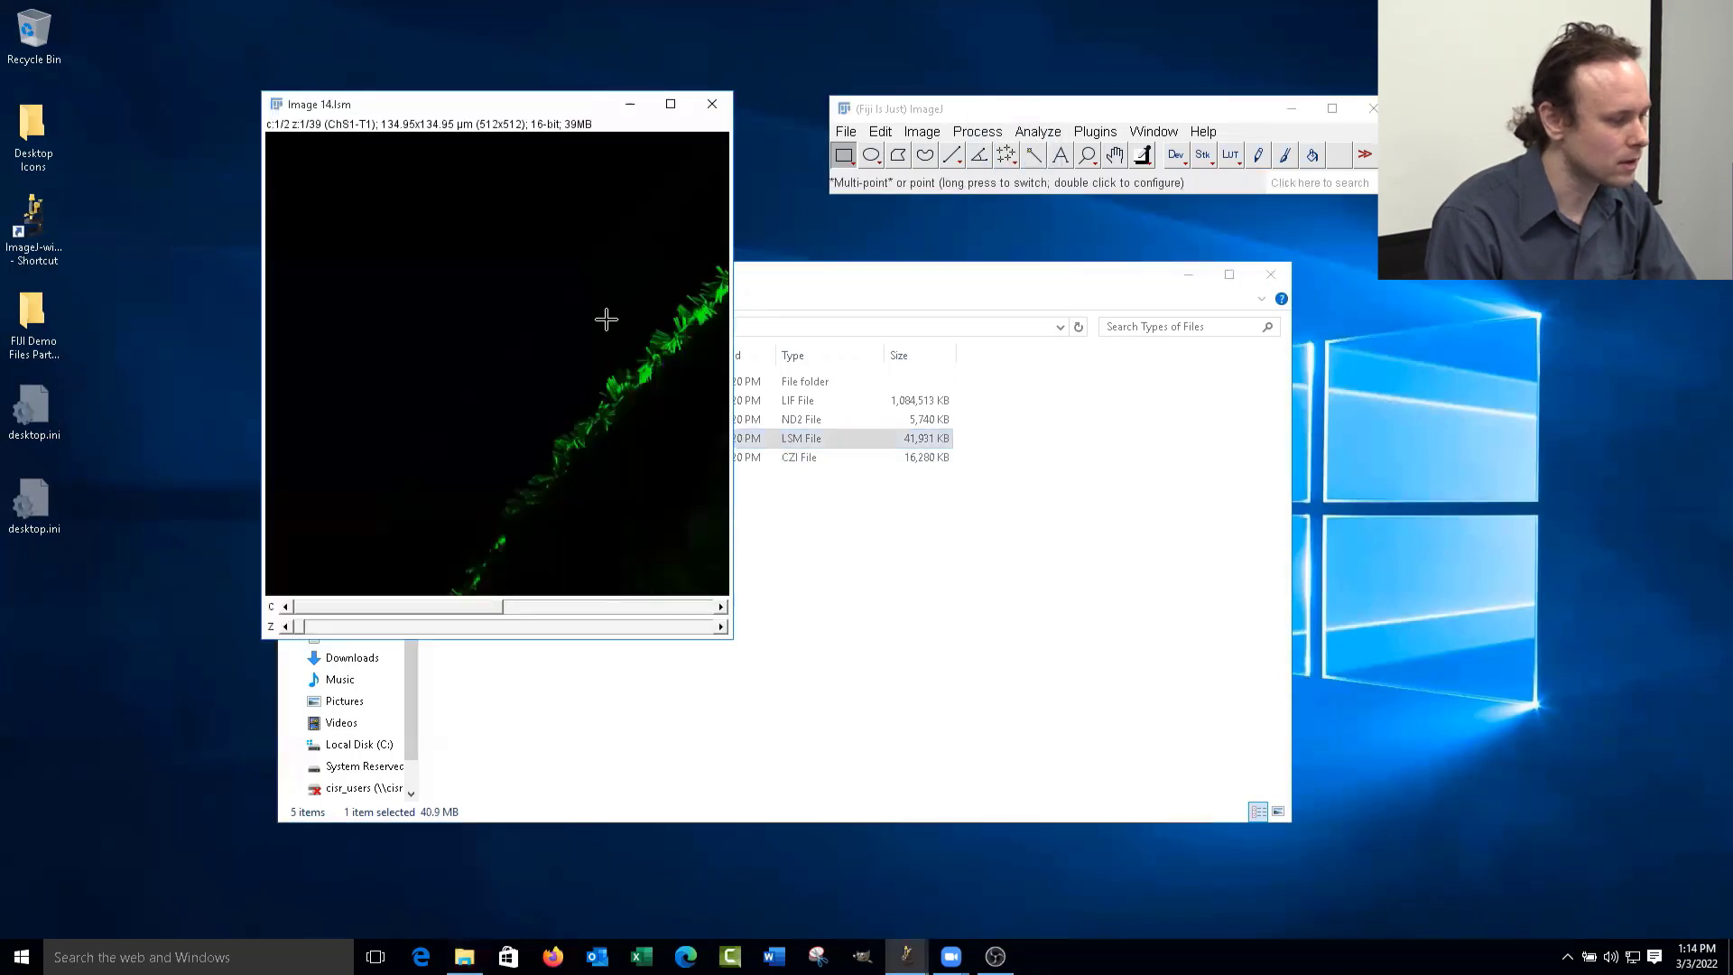
pyautogui.moveTo(302, 627); pyautogui.dragTo(414, 630)
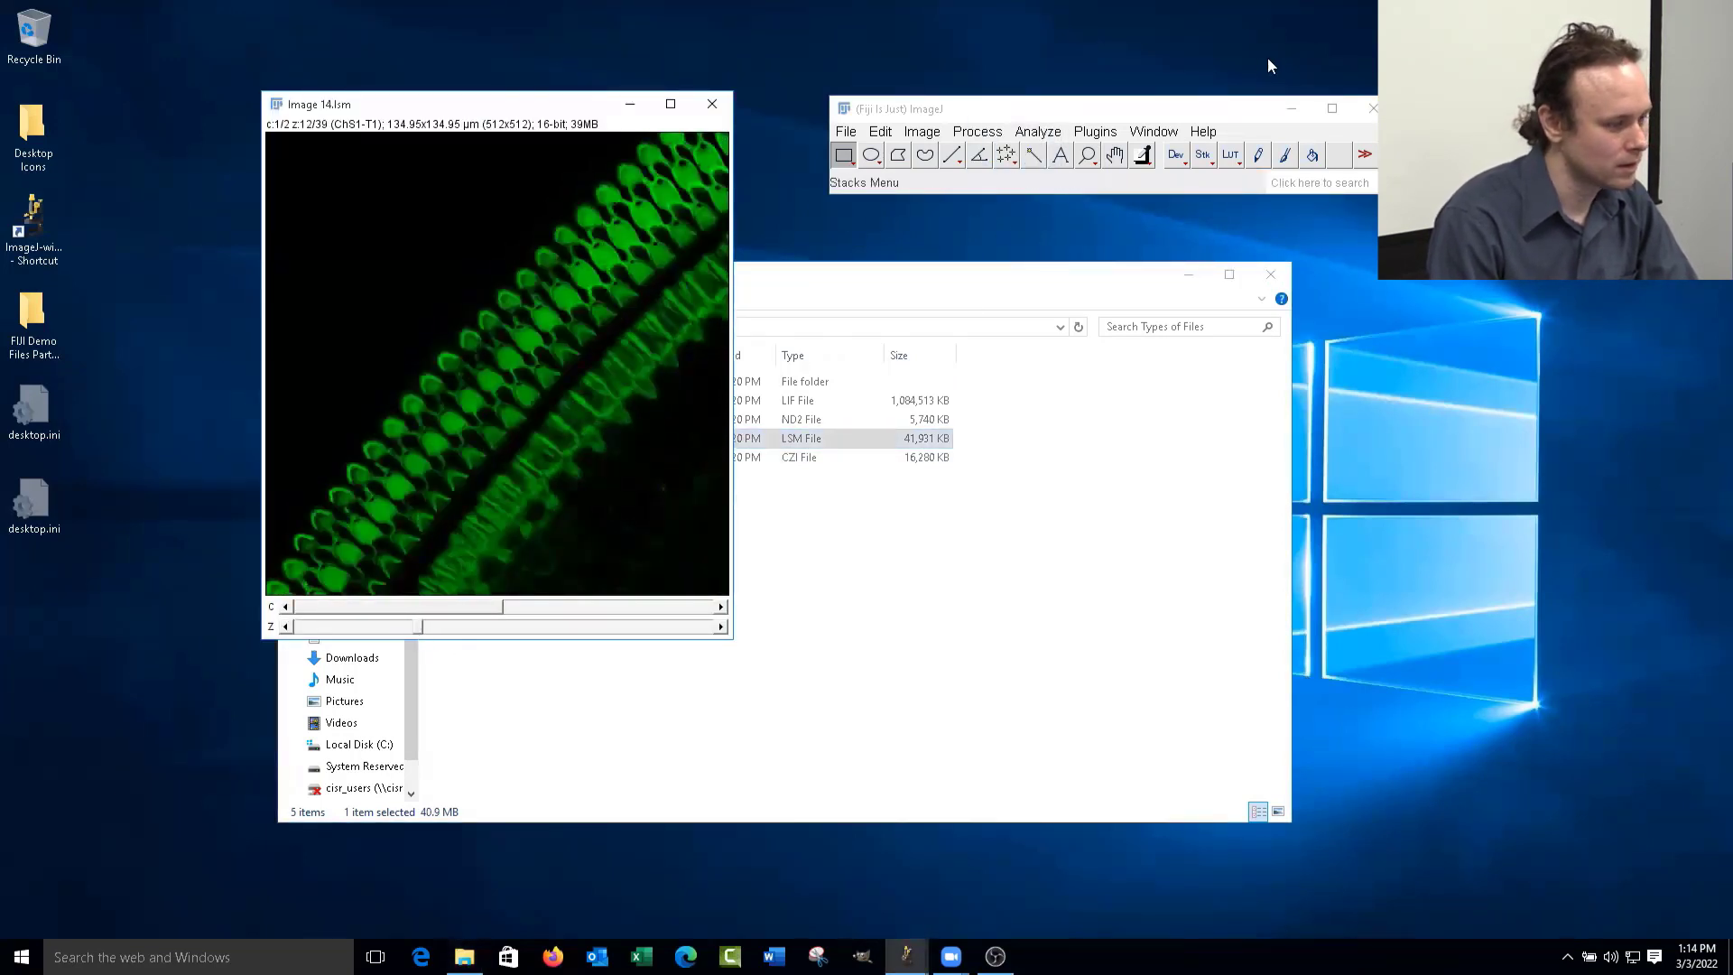
pyautogui.click(931, 132)
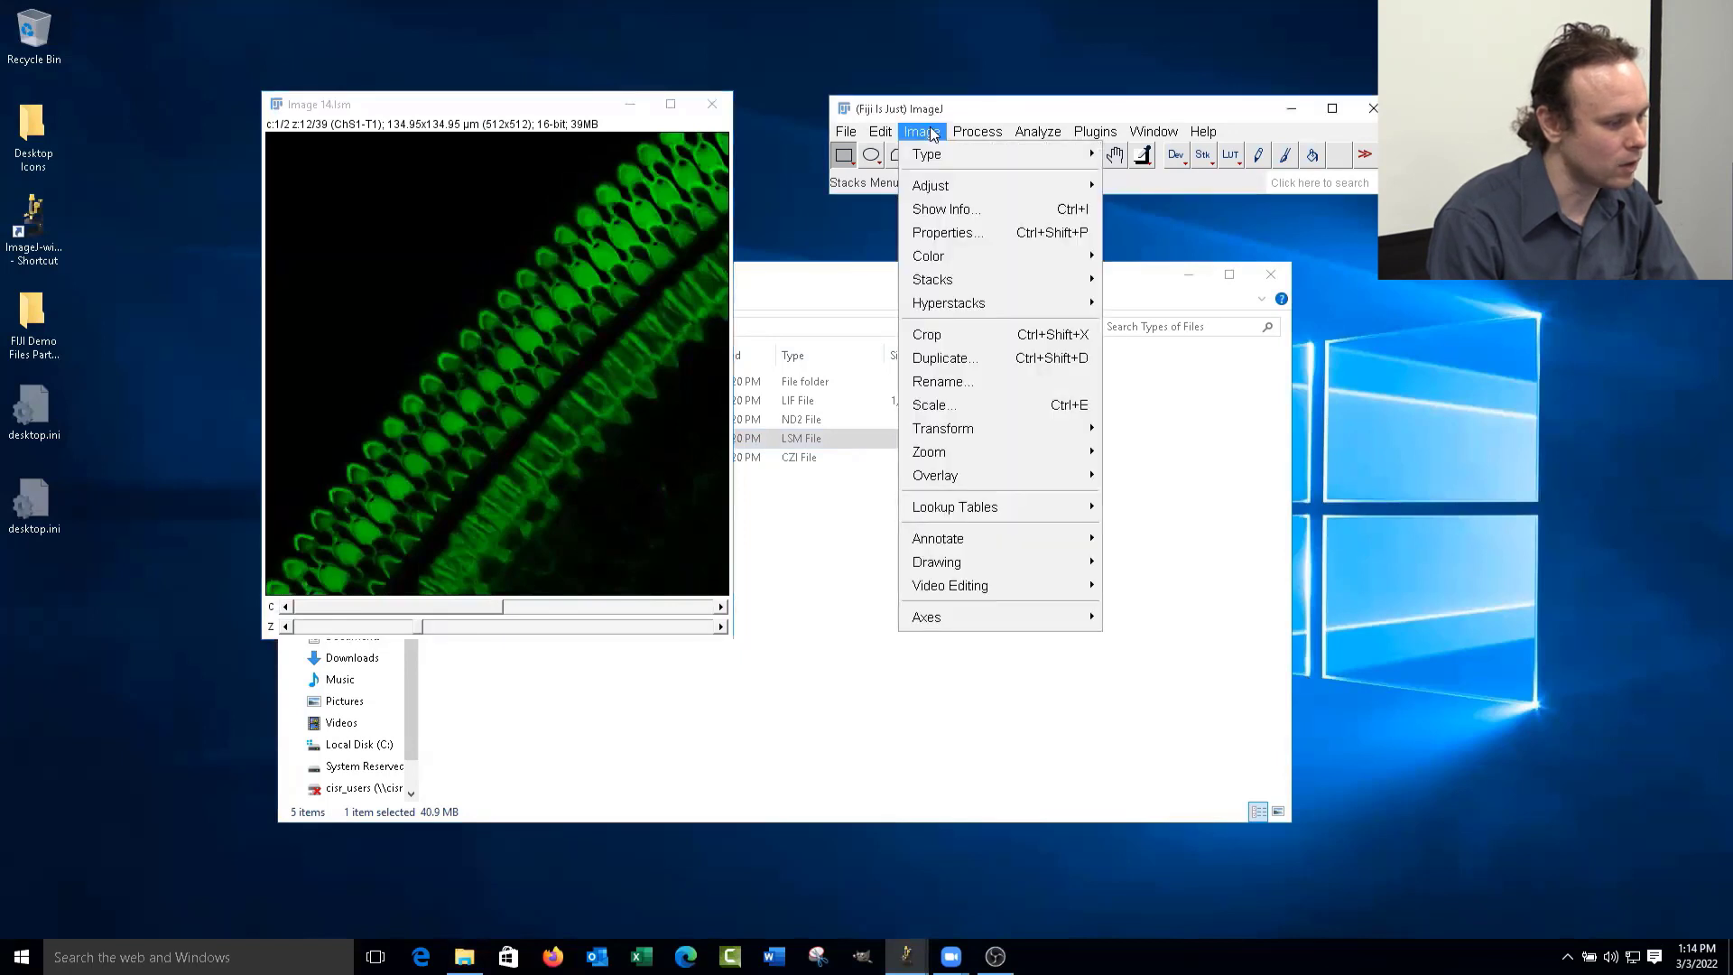
pyautogui.click(933, 133)
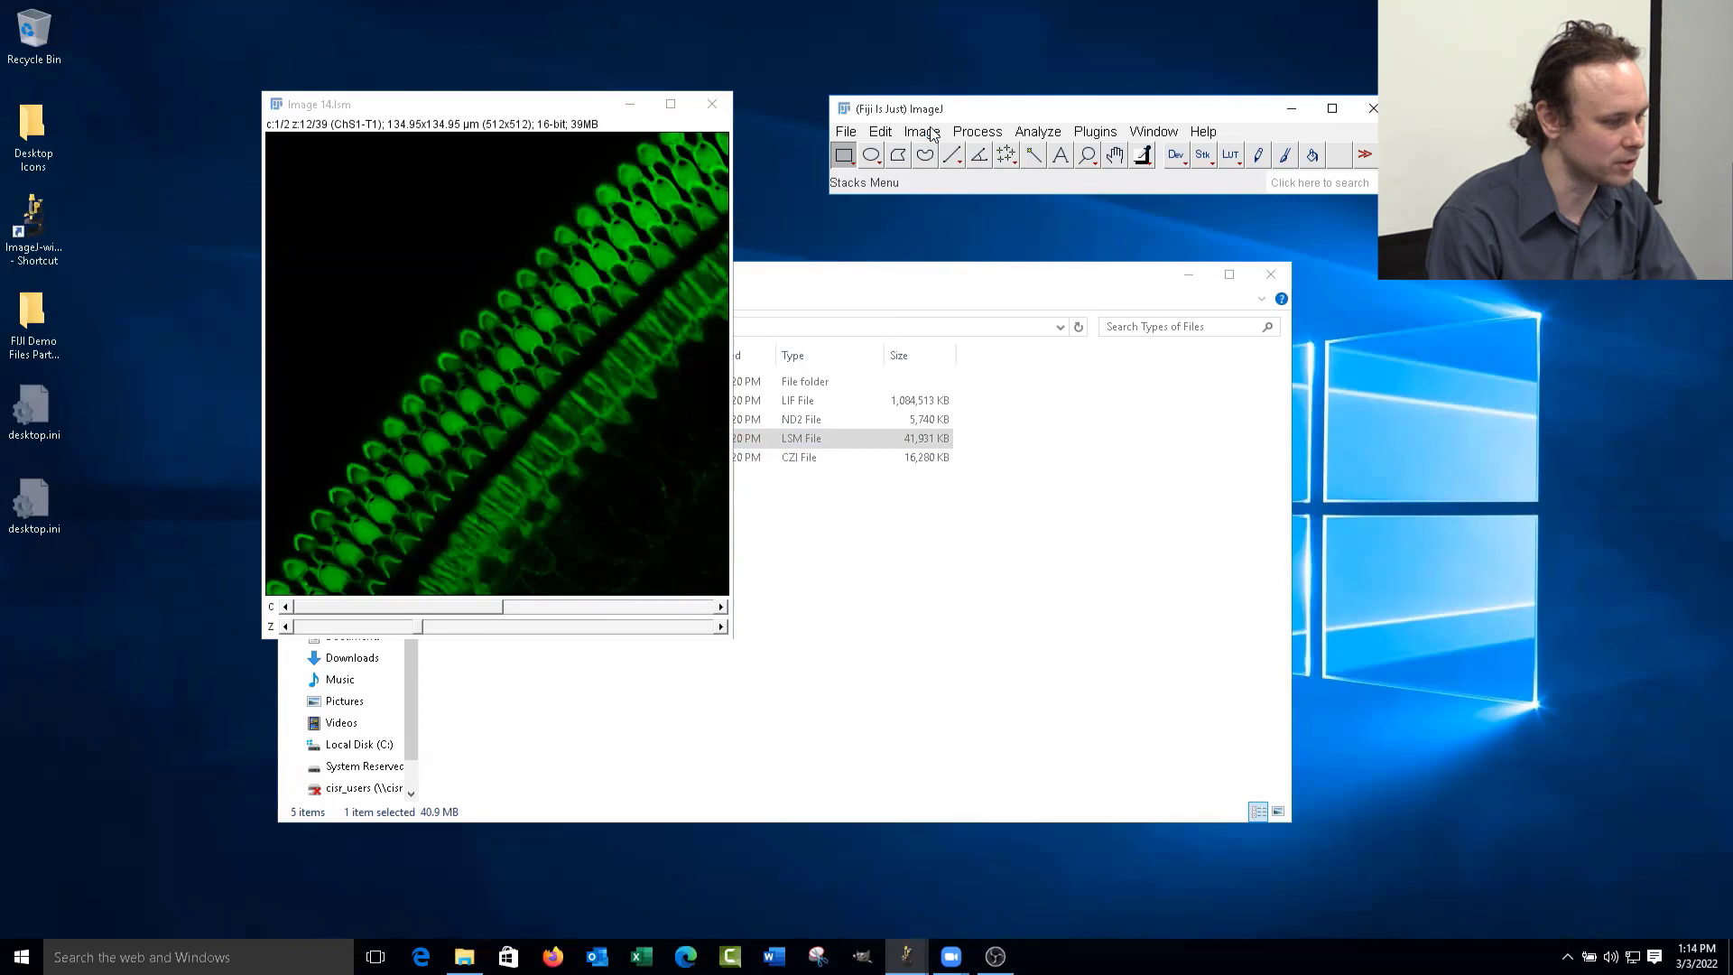
pyautogui.moveTo(479, 102); pyautogui.dragTo(700, 199)
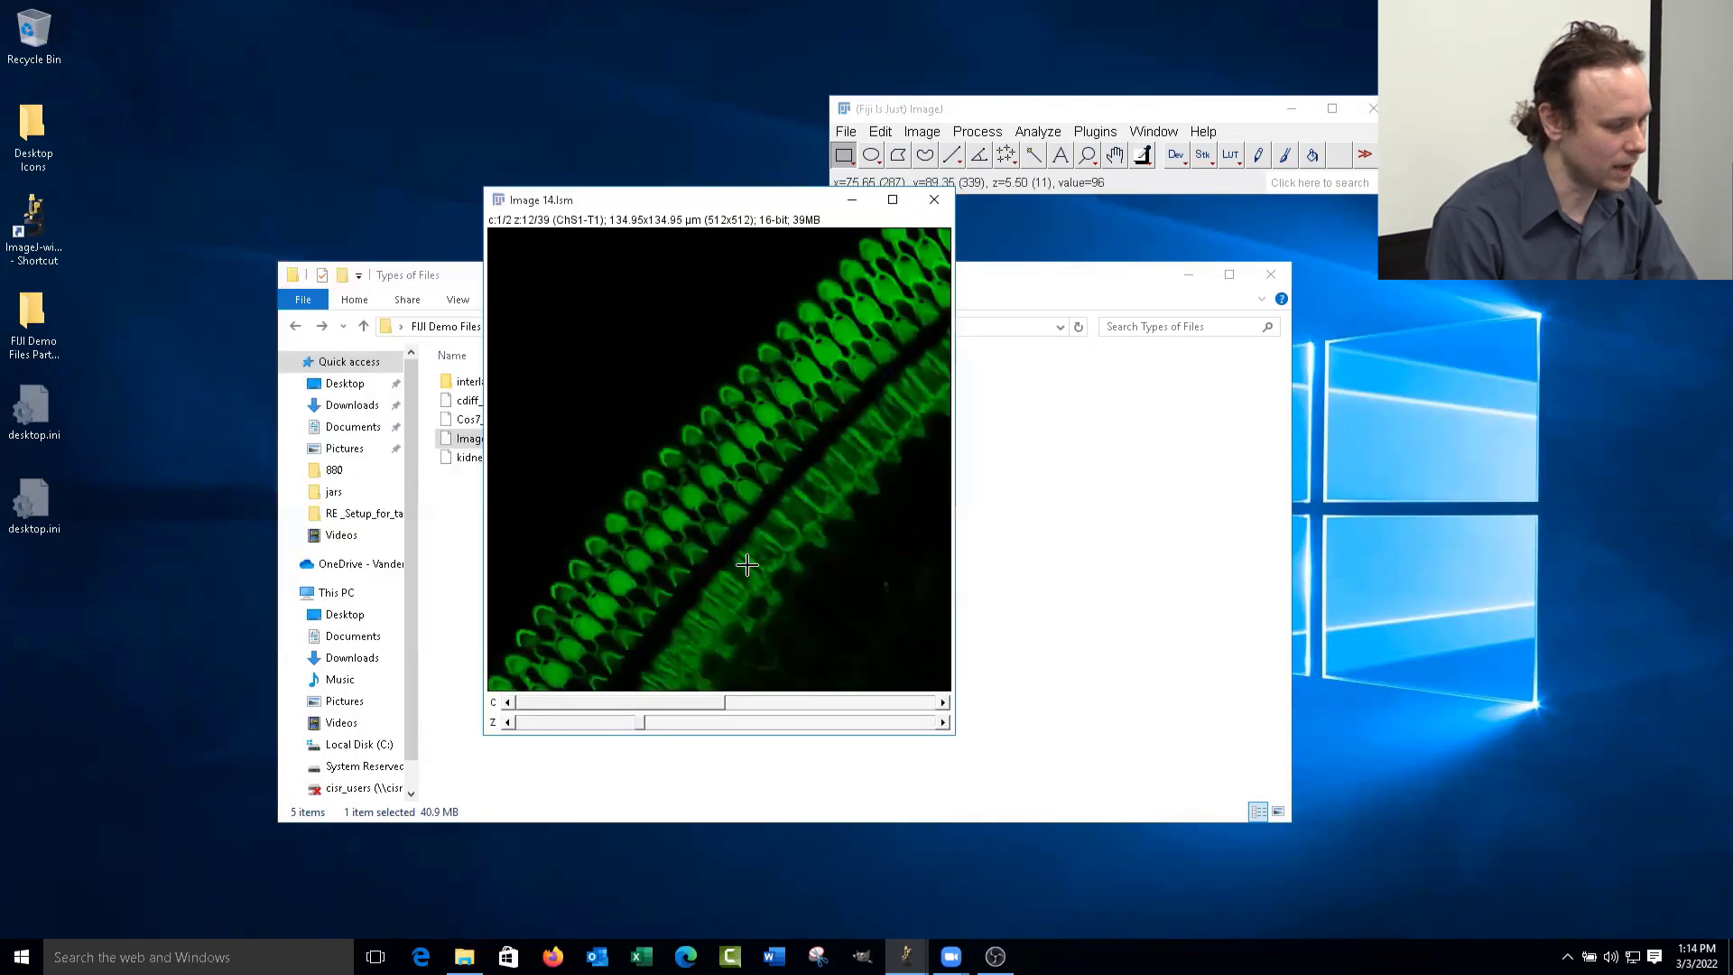
pyautogui.moveTo(641, 728); pyautogui.dragTo(687, 727)
# - Open Brightness/Contrast for Image 14.lsm beside the image and adjust brightness and contrast to a display range of 939 to 3291
pyautogui.click(928, 132)
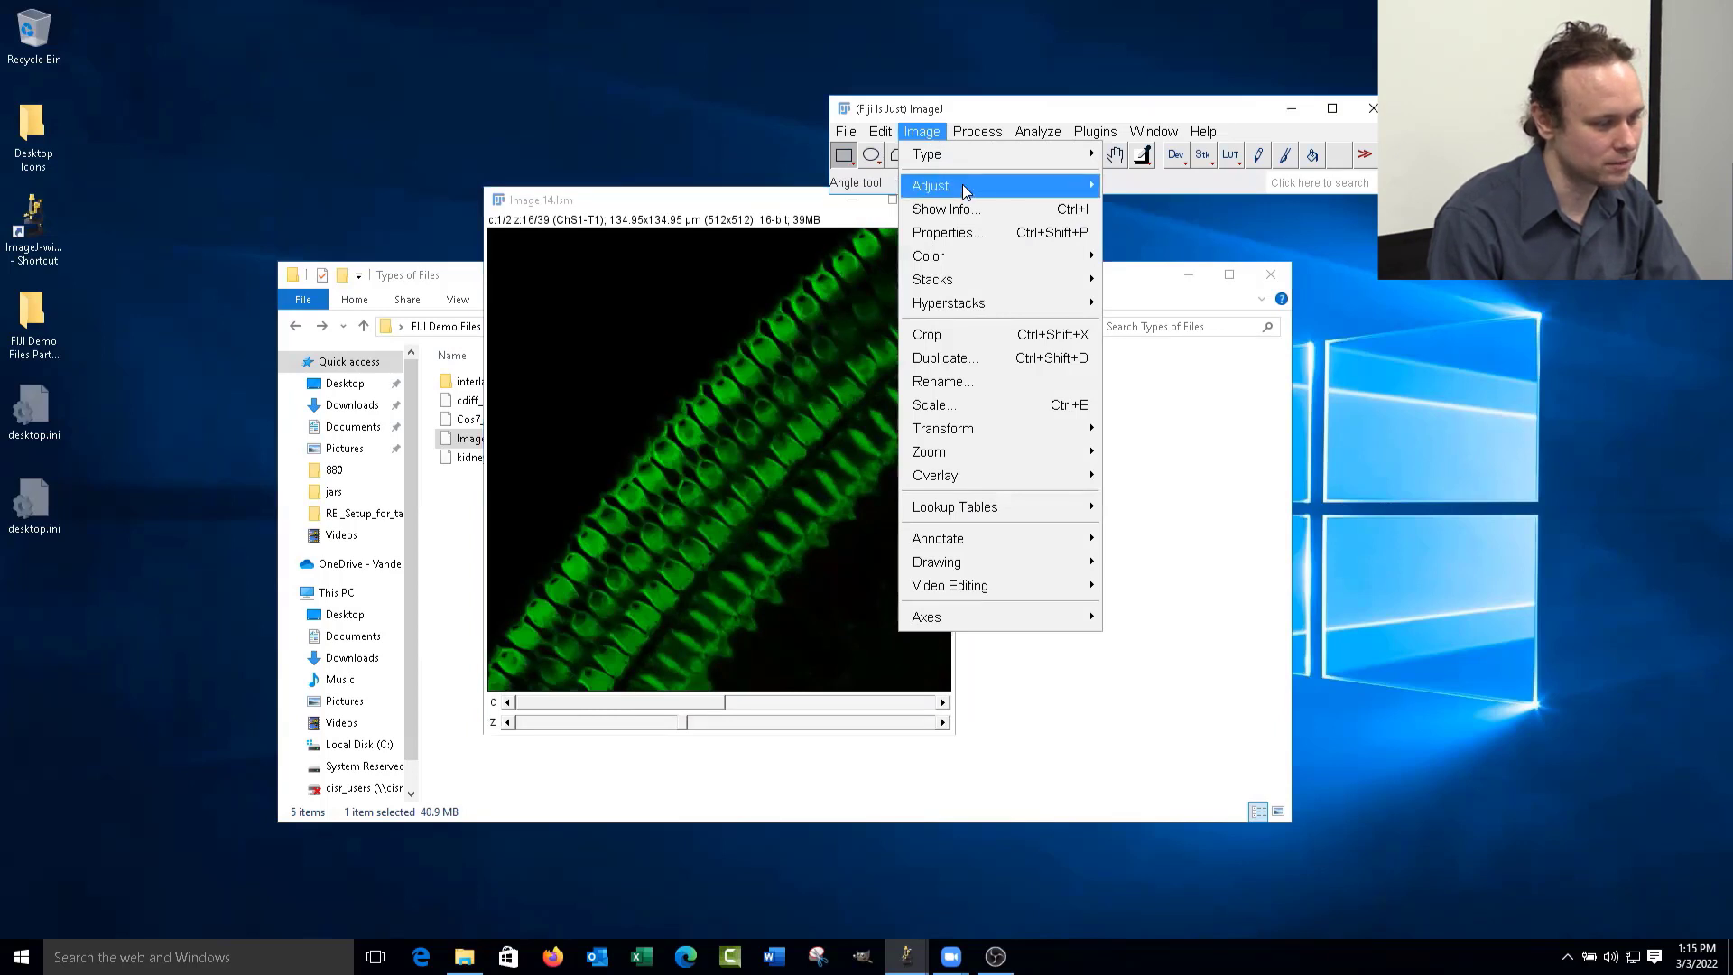
pyautogui.moveTo(964, 188)
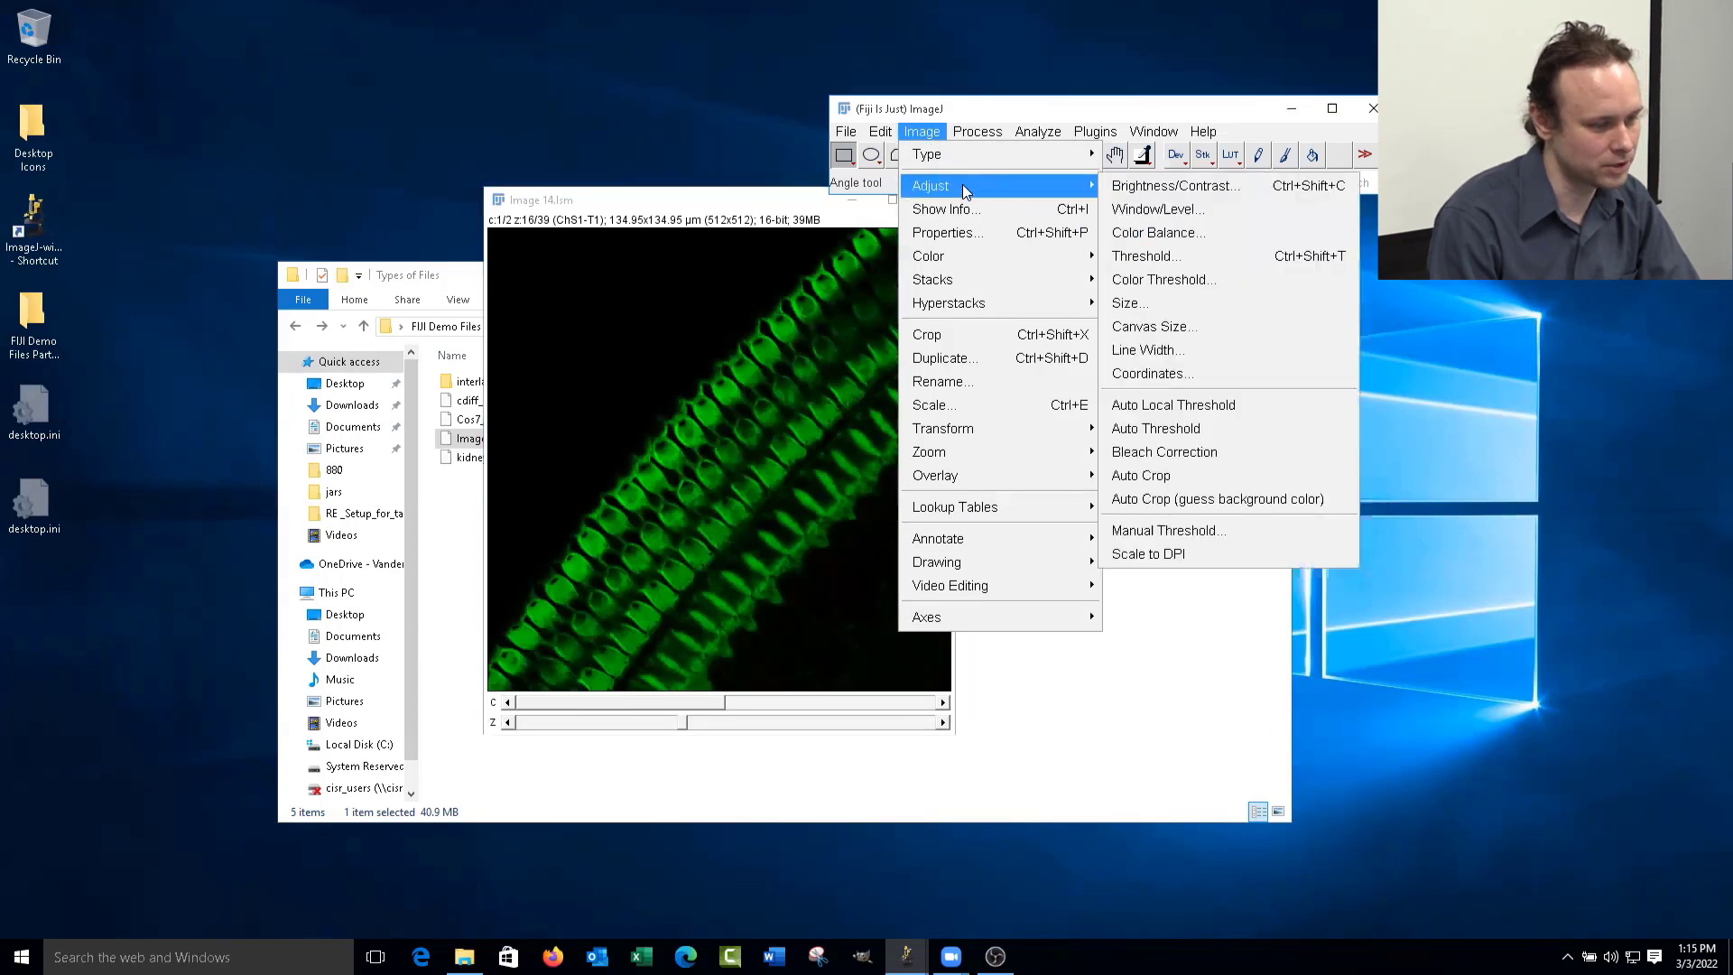
pyautogui.click(1231, 184)
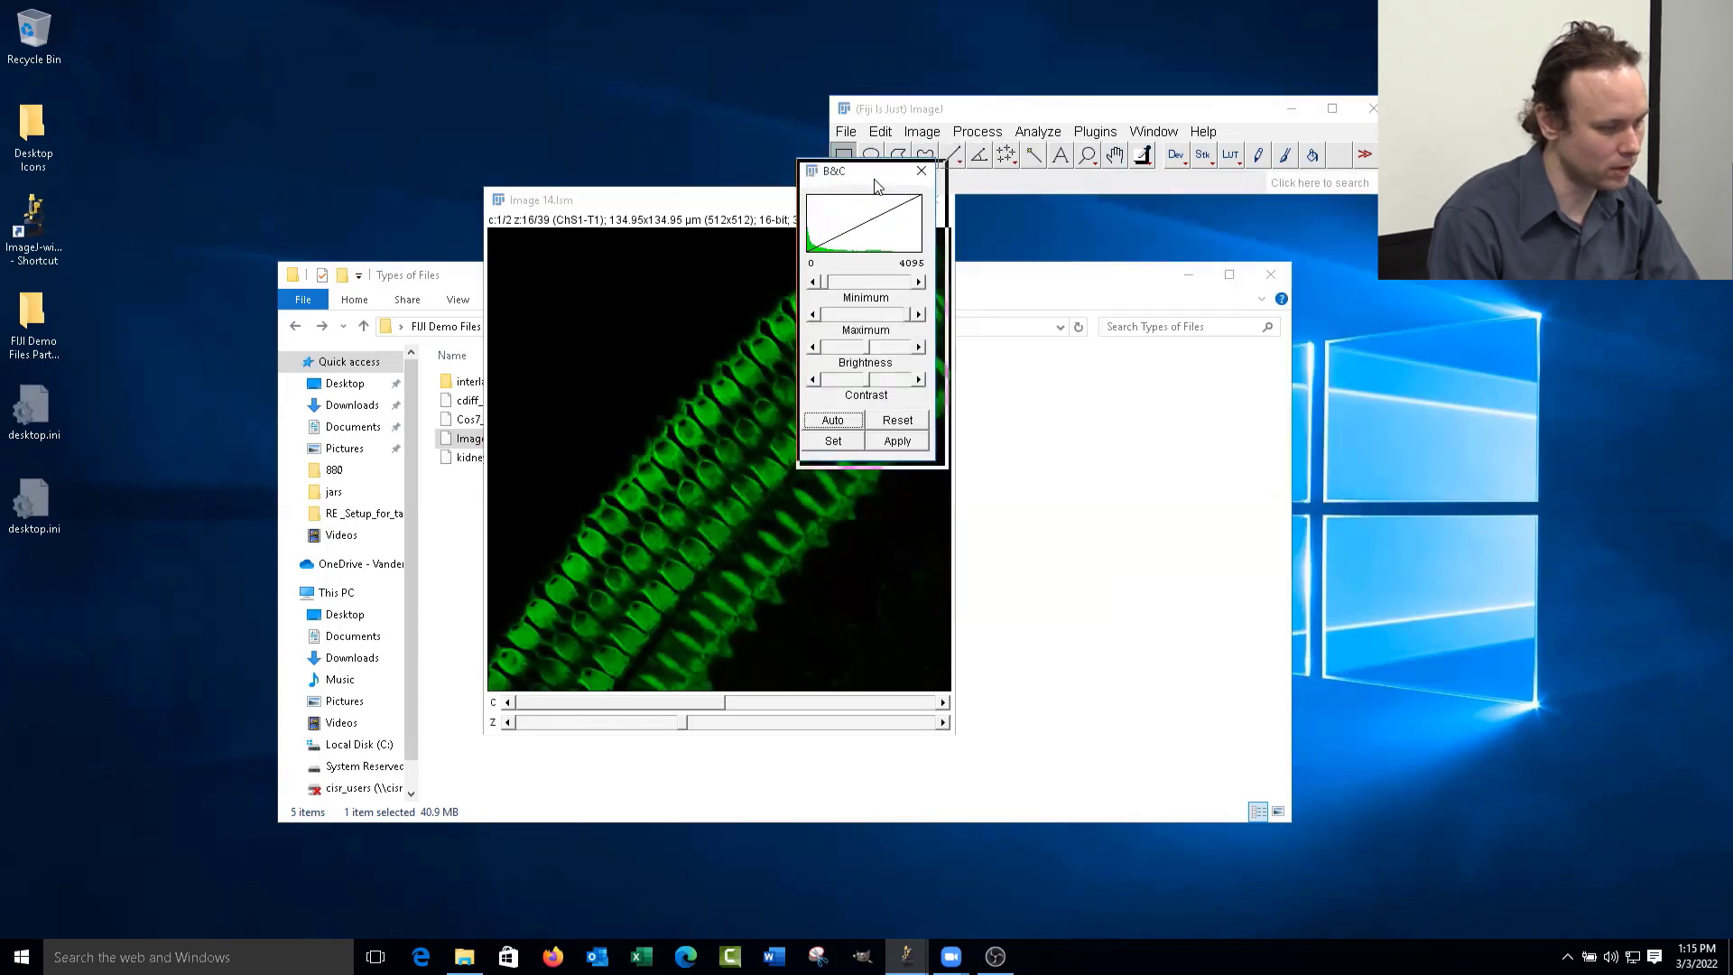
pyautogui.moveTo(875, 184); pyautogui.dragTo(1150, 259)
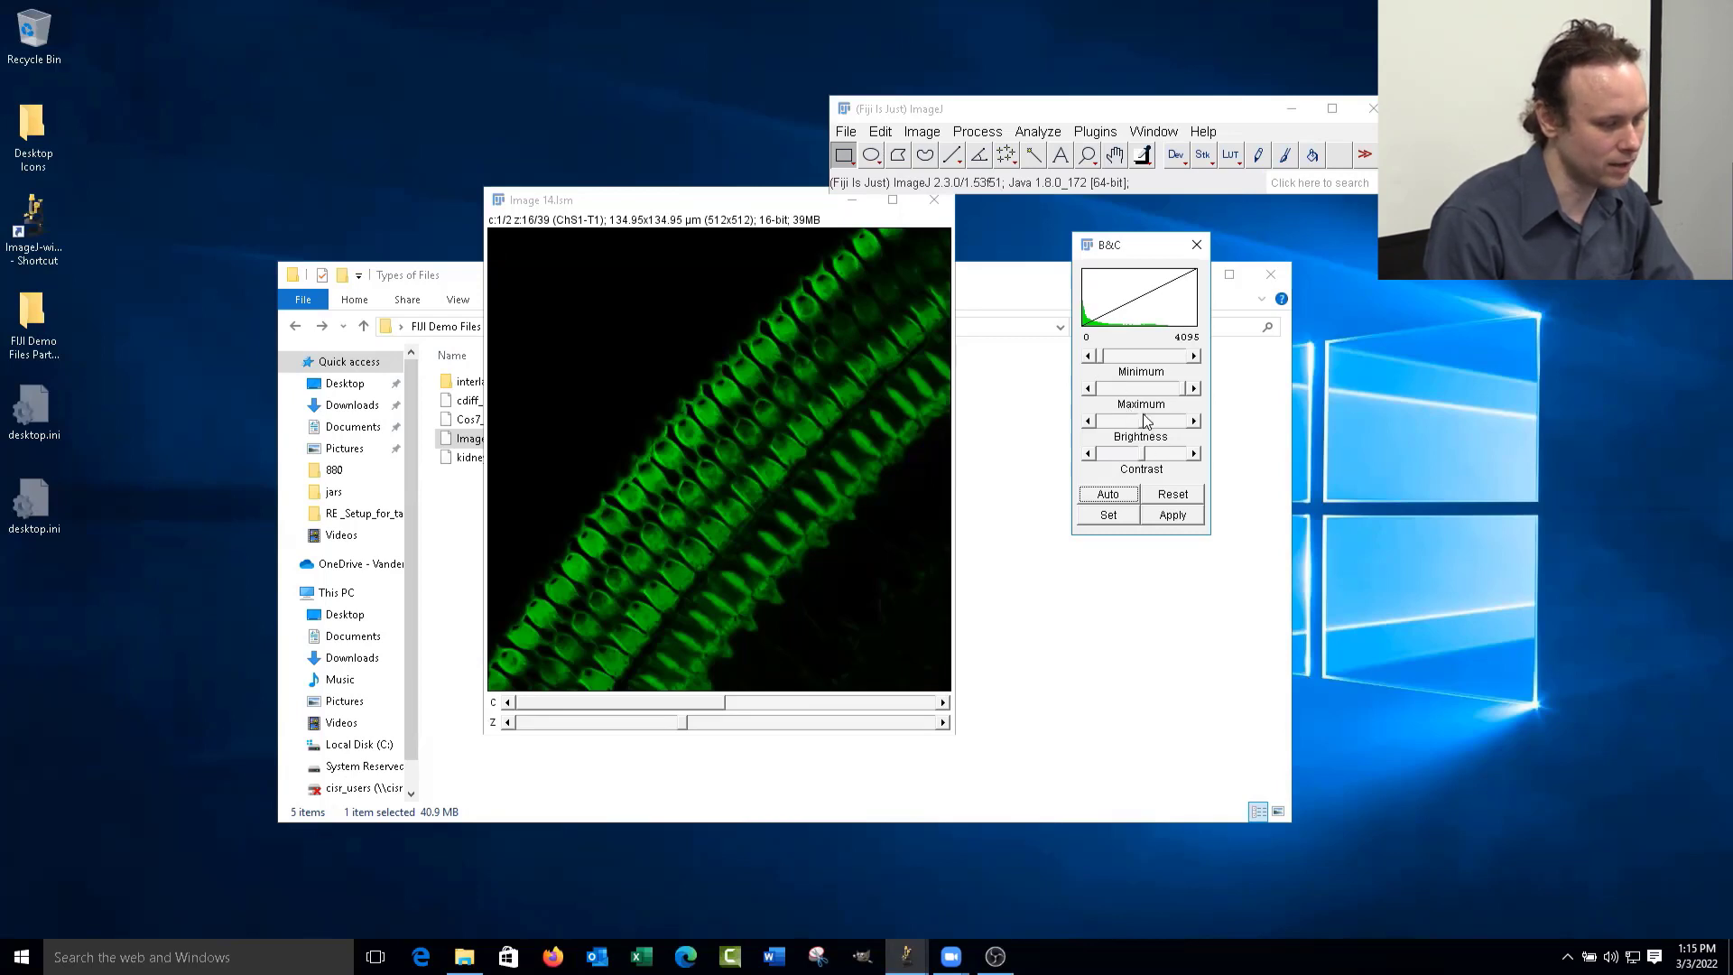
pyautogui.moveTo(1143, 430); pyautogui.dragTo(1143, 468)
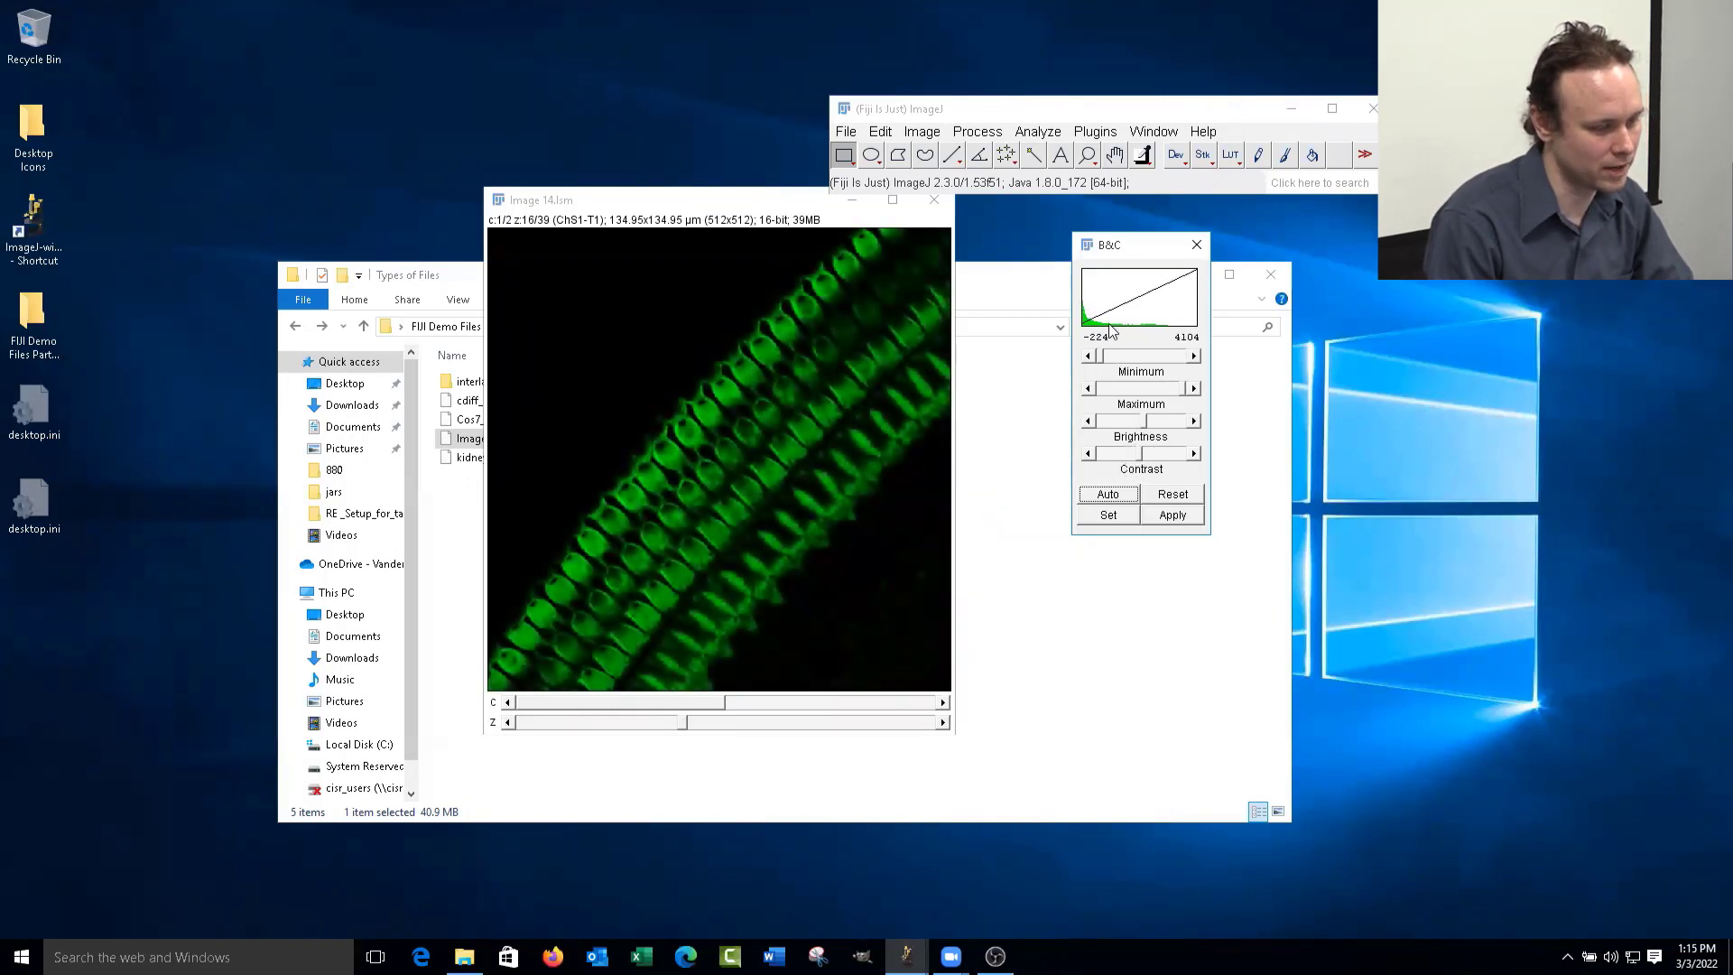
pyautogui.moveTo(1152, 421); pyautogui.dragTo(1162, 457)
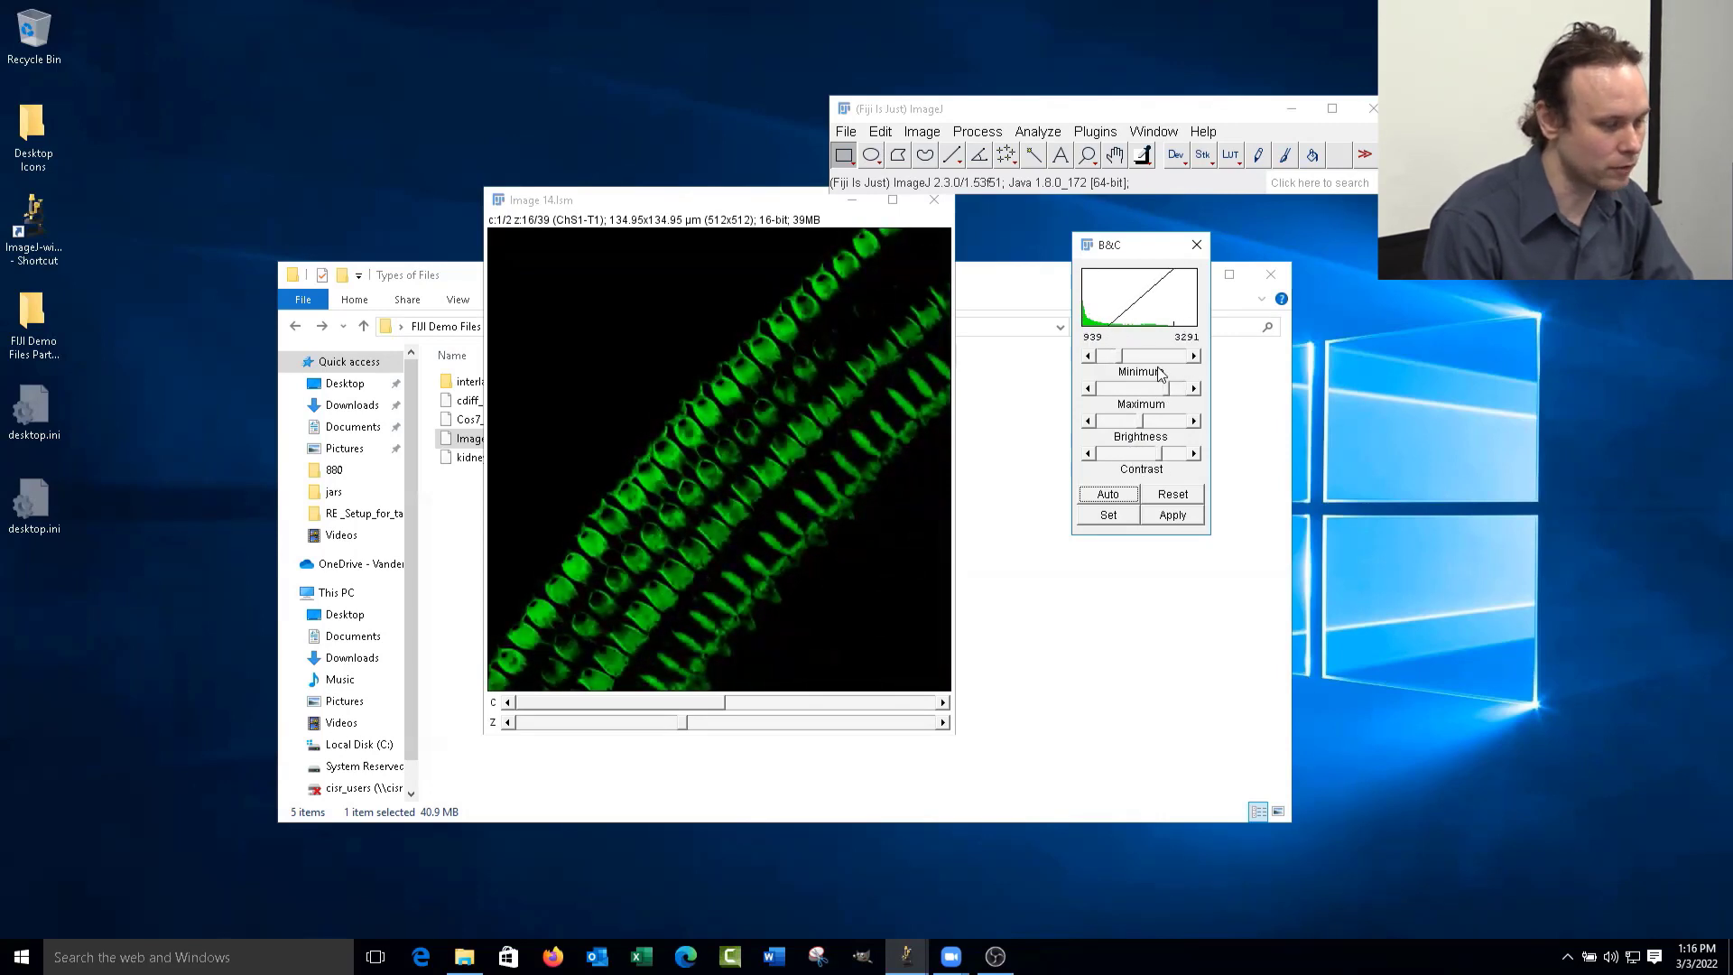
# - Reset the green channel's display range and adjust its minimum to 180 and maximum to 3374
pyautogui.click(1173, 494)
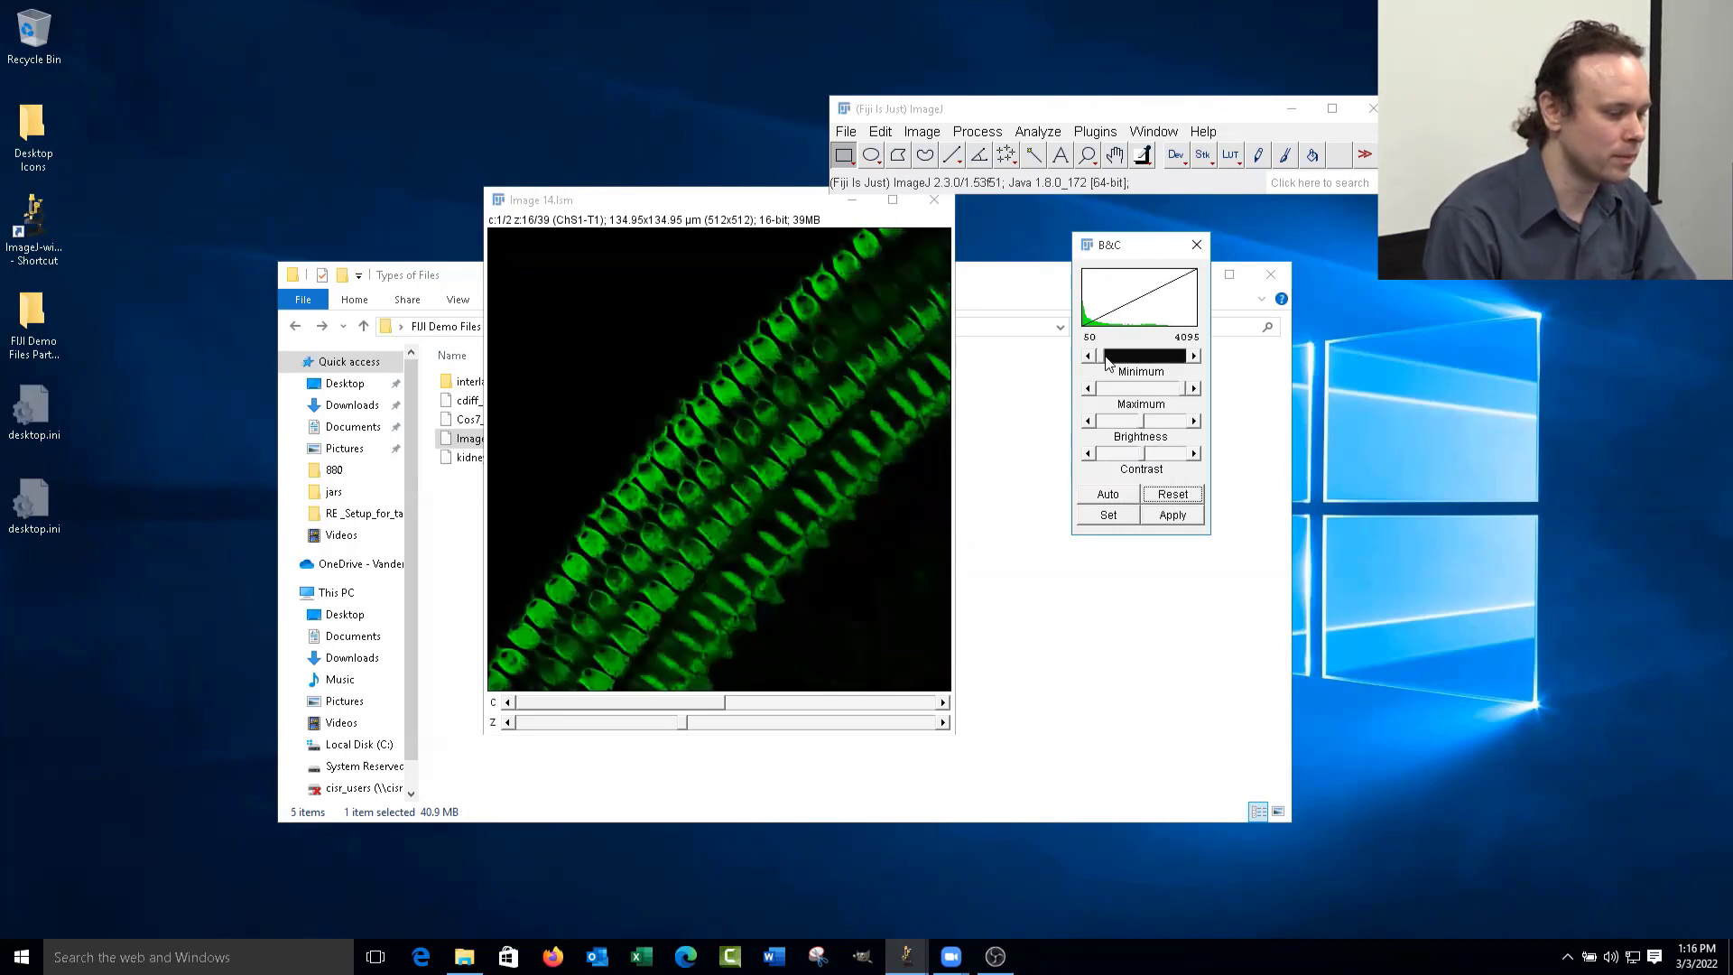
pyautogui.moveTo(1108, 362); pyautogui.dragTo(1117, 370)
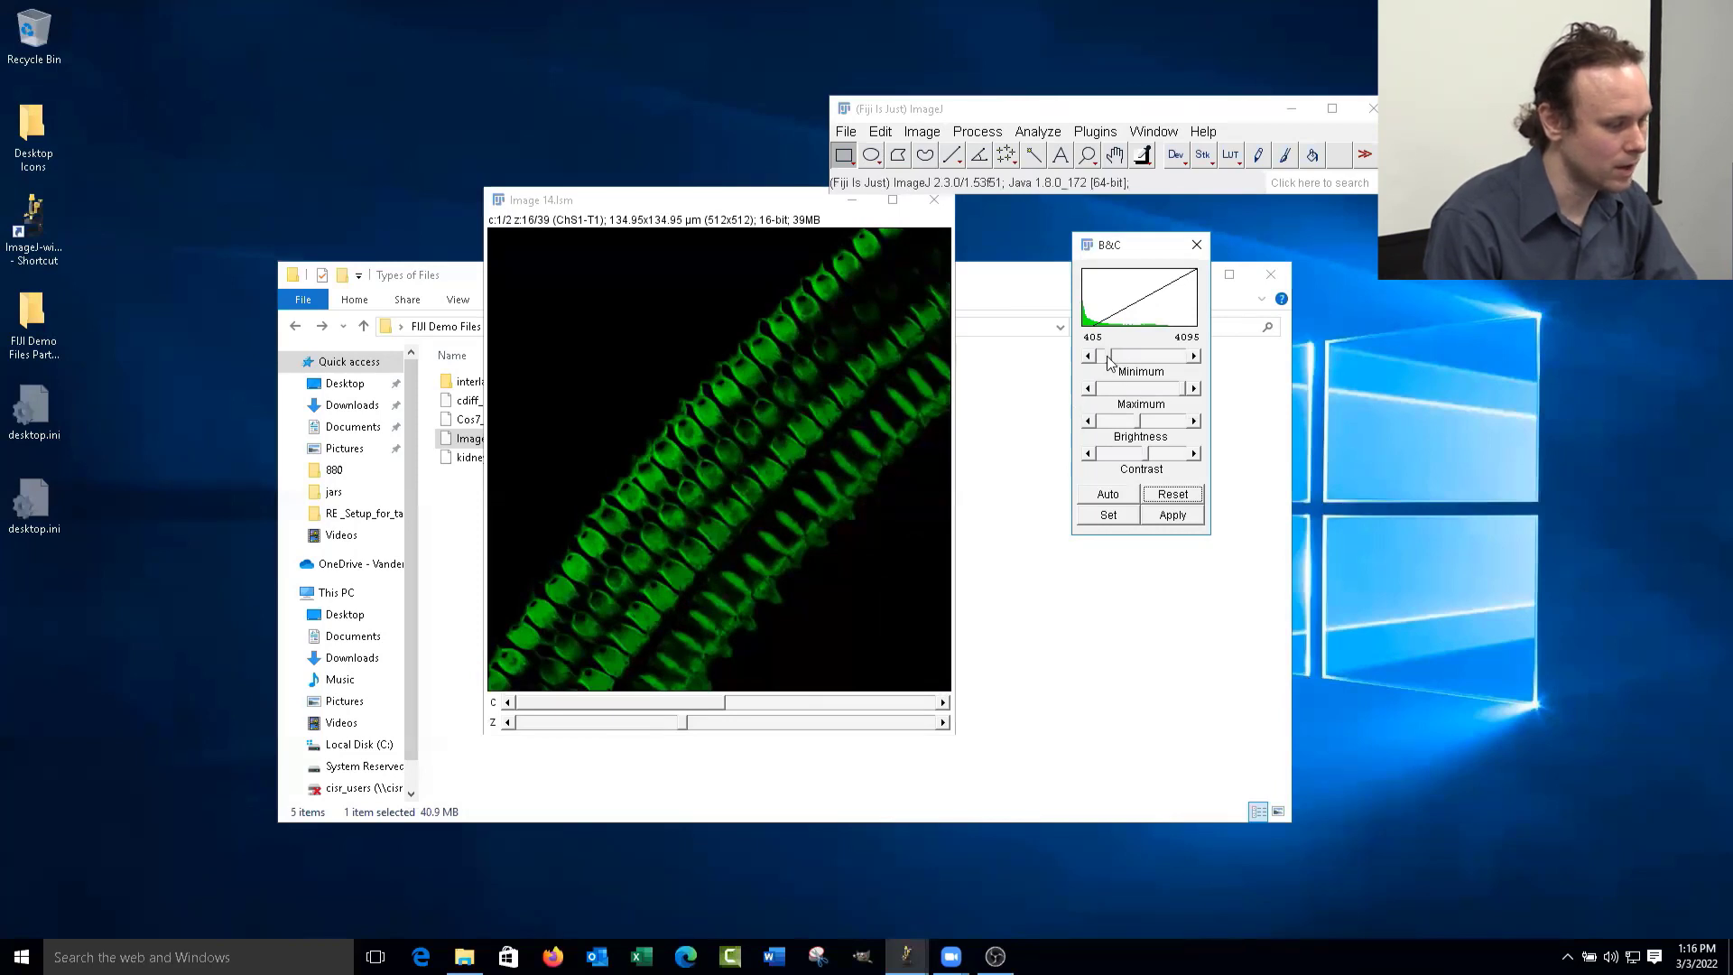
pyautogui.moveTo(1110, 362); pyautogui.dragTo(1107, 365)
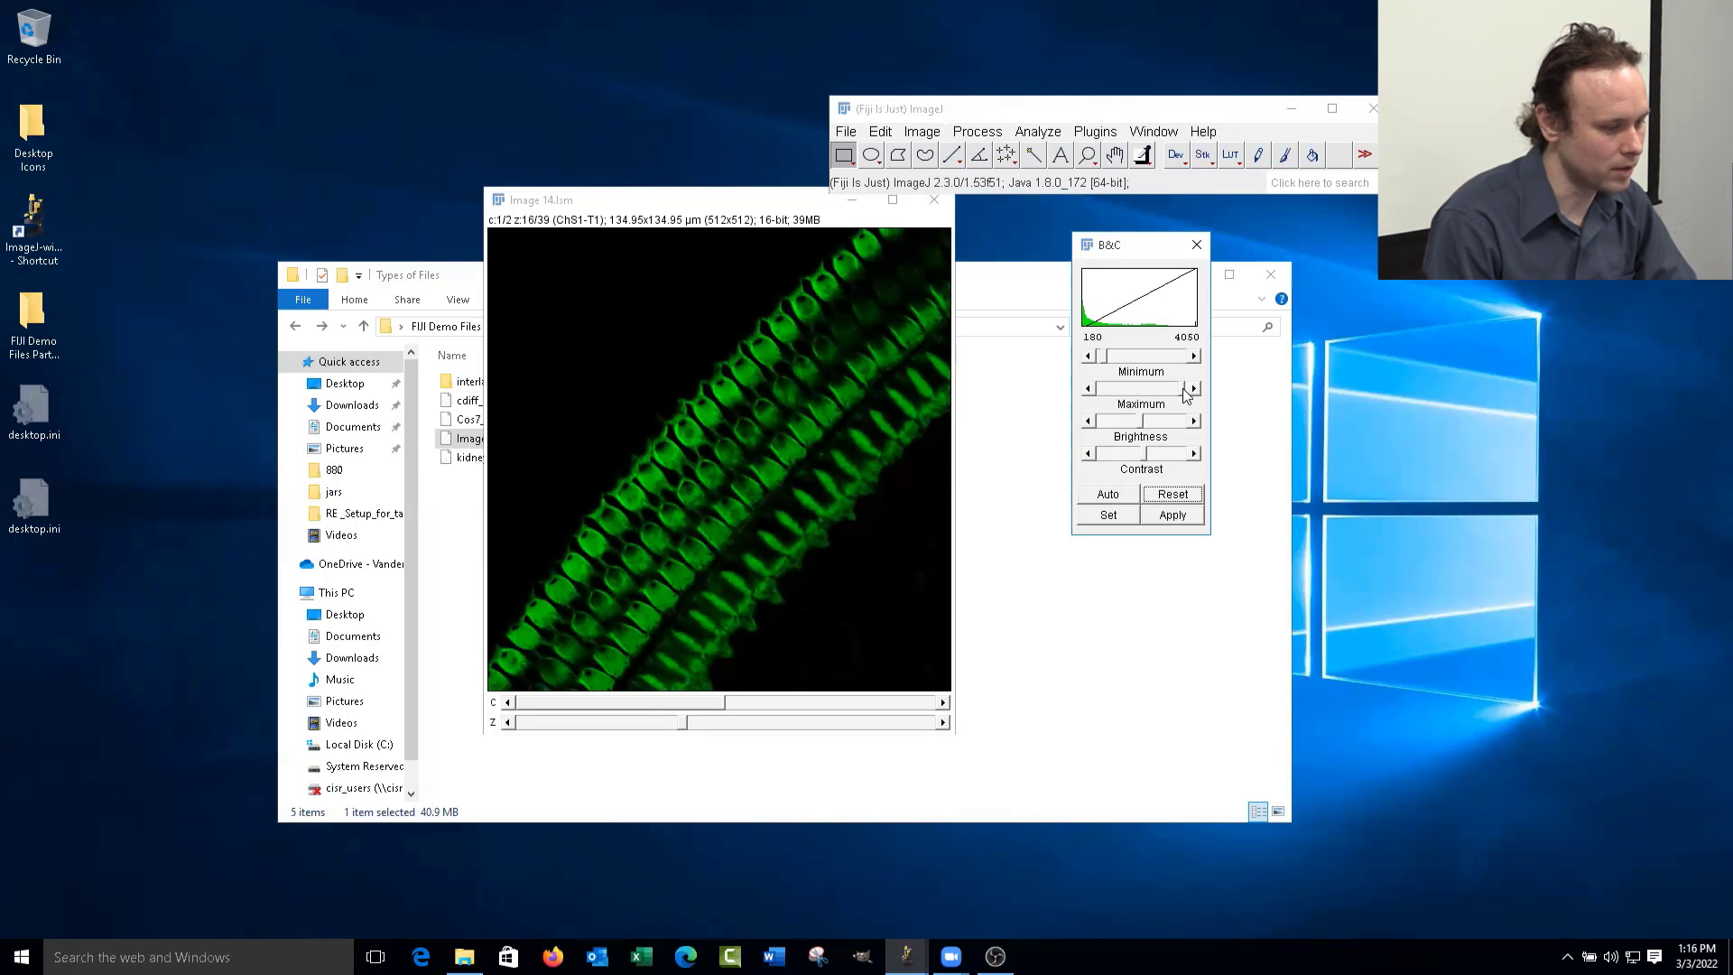
pyautogui.moveTo(1186, 394); pyautogui.dragTo(1169, 401)
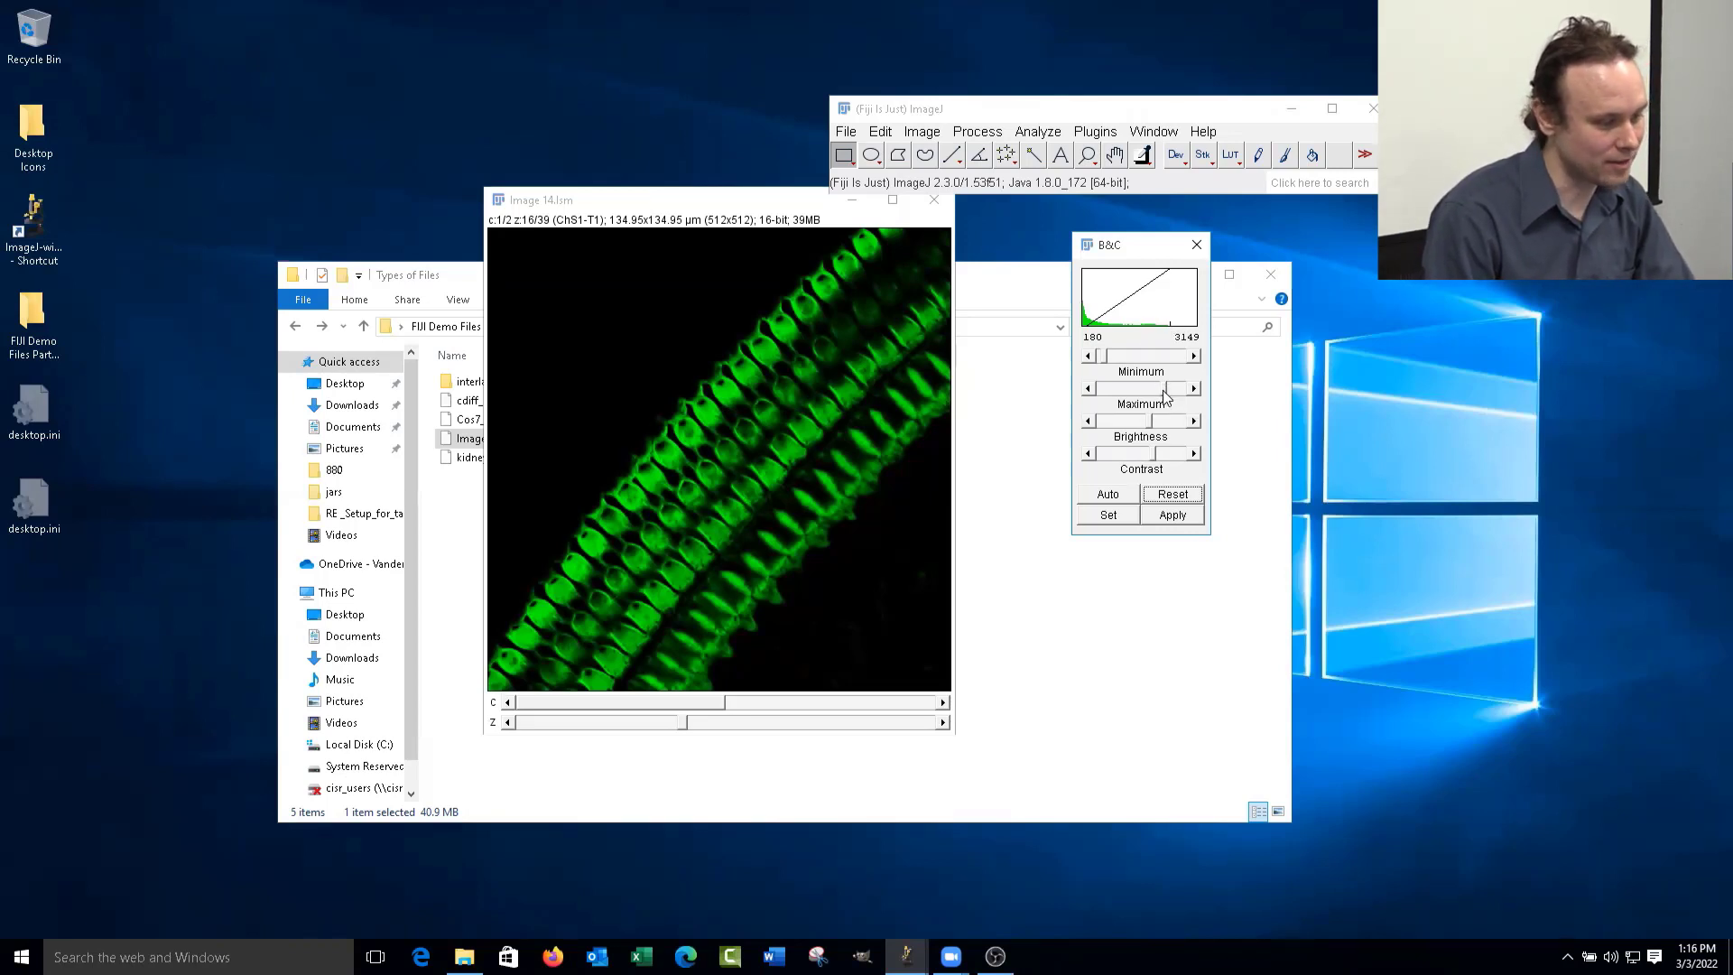
pyautogui.moveTo(1164, 390); pyautogui.dragTo(1134, 390)
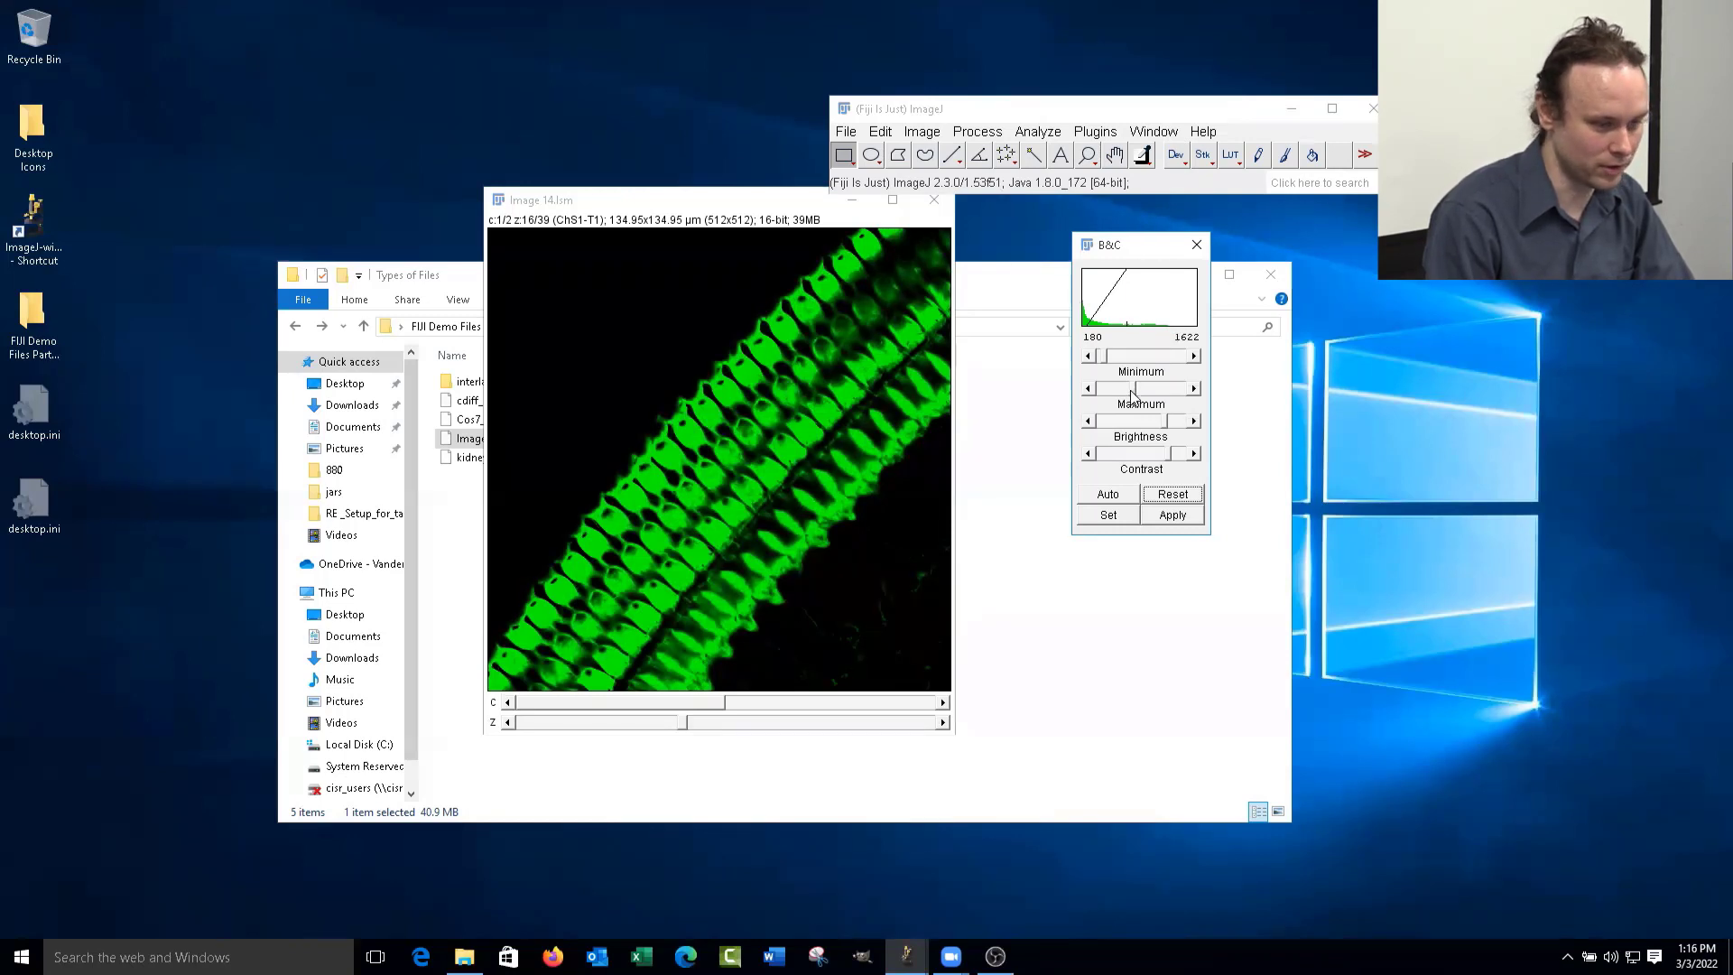
pyautogui.moveTo(1130, 388); pyautogui.dragTo(1163, 389)
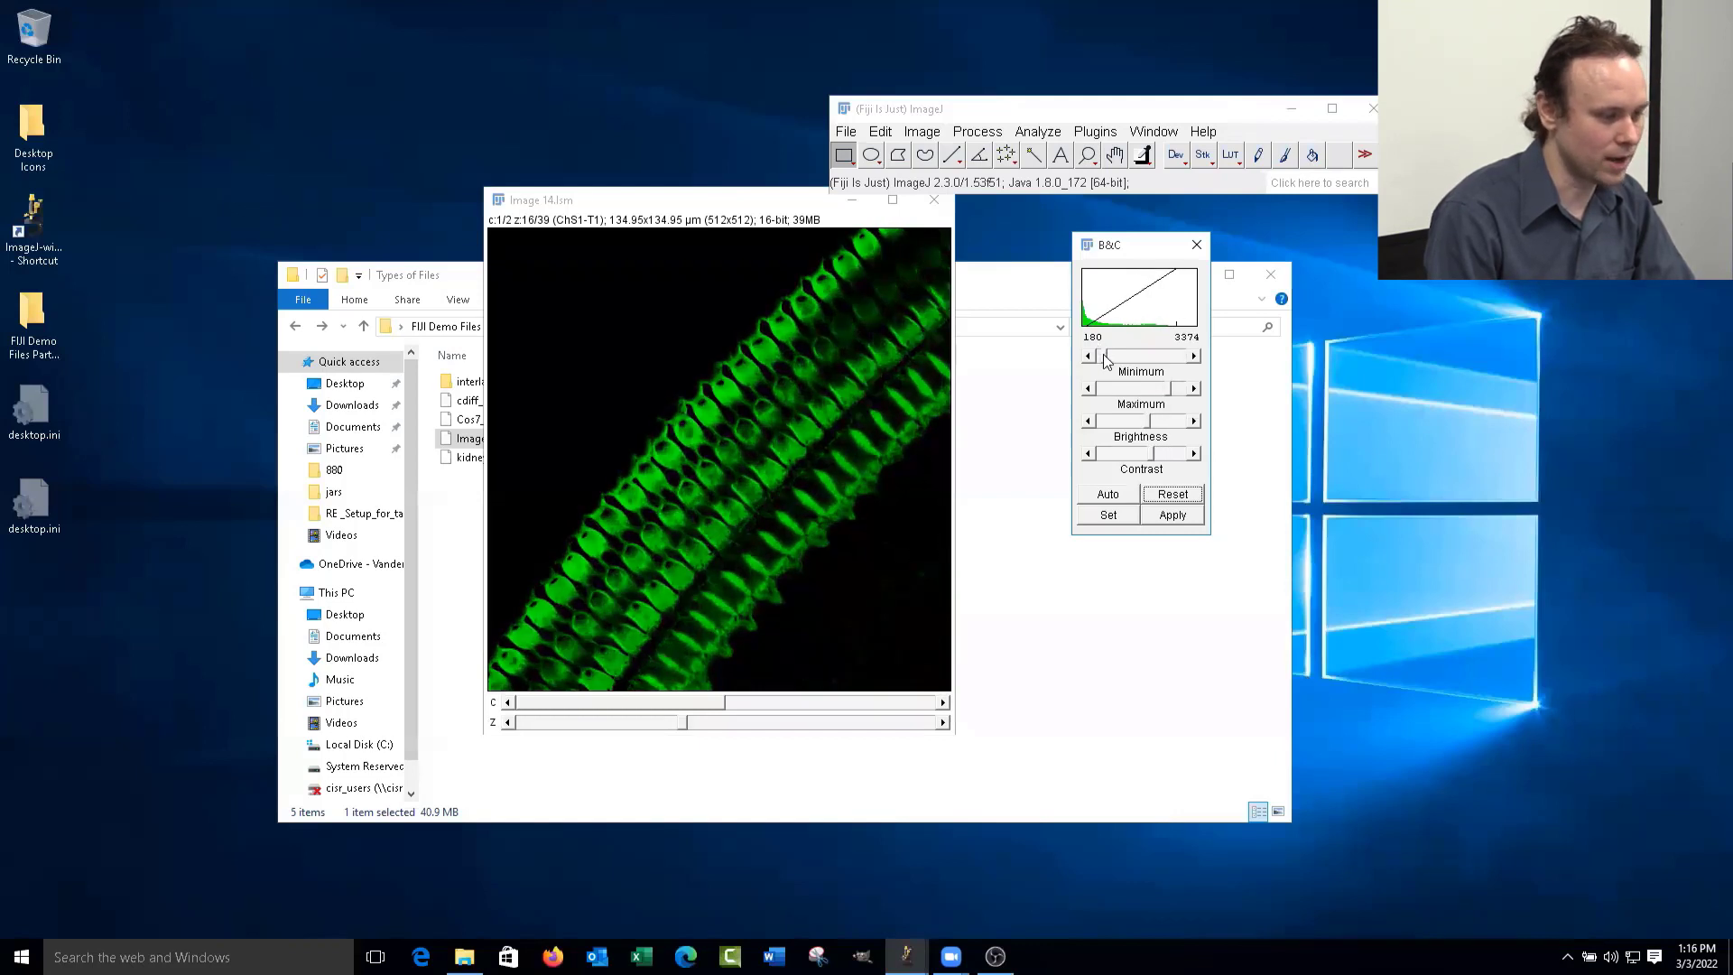
# - Try a narrow display range of 2518 to 3690 on the green channel, and return the range to 0 to 4095
pyautogui.moveTo(1105, 359); pyautogui.dragTo(1174, 390)
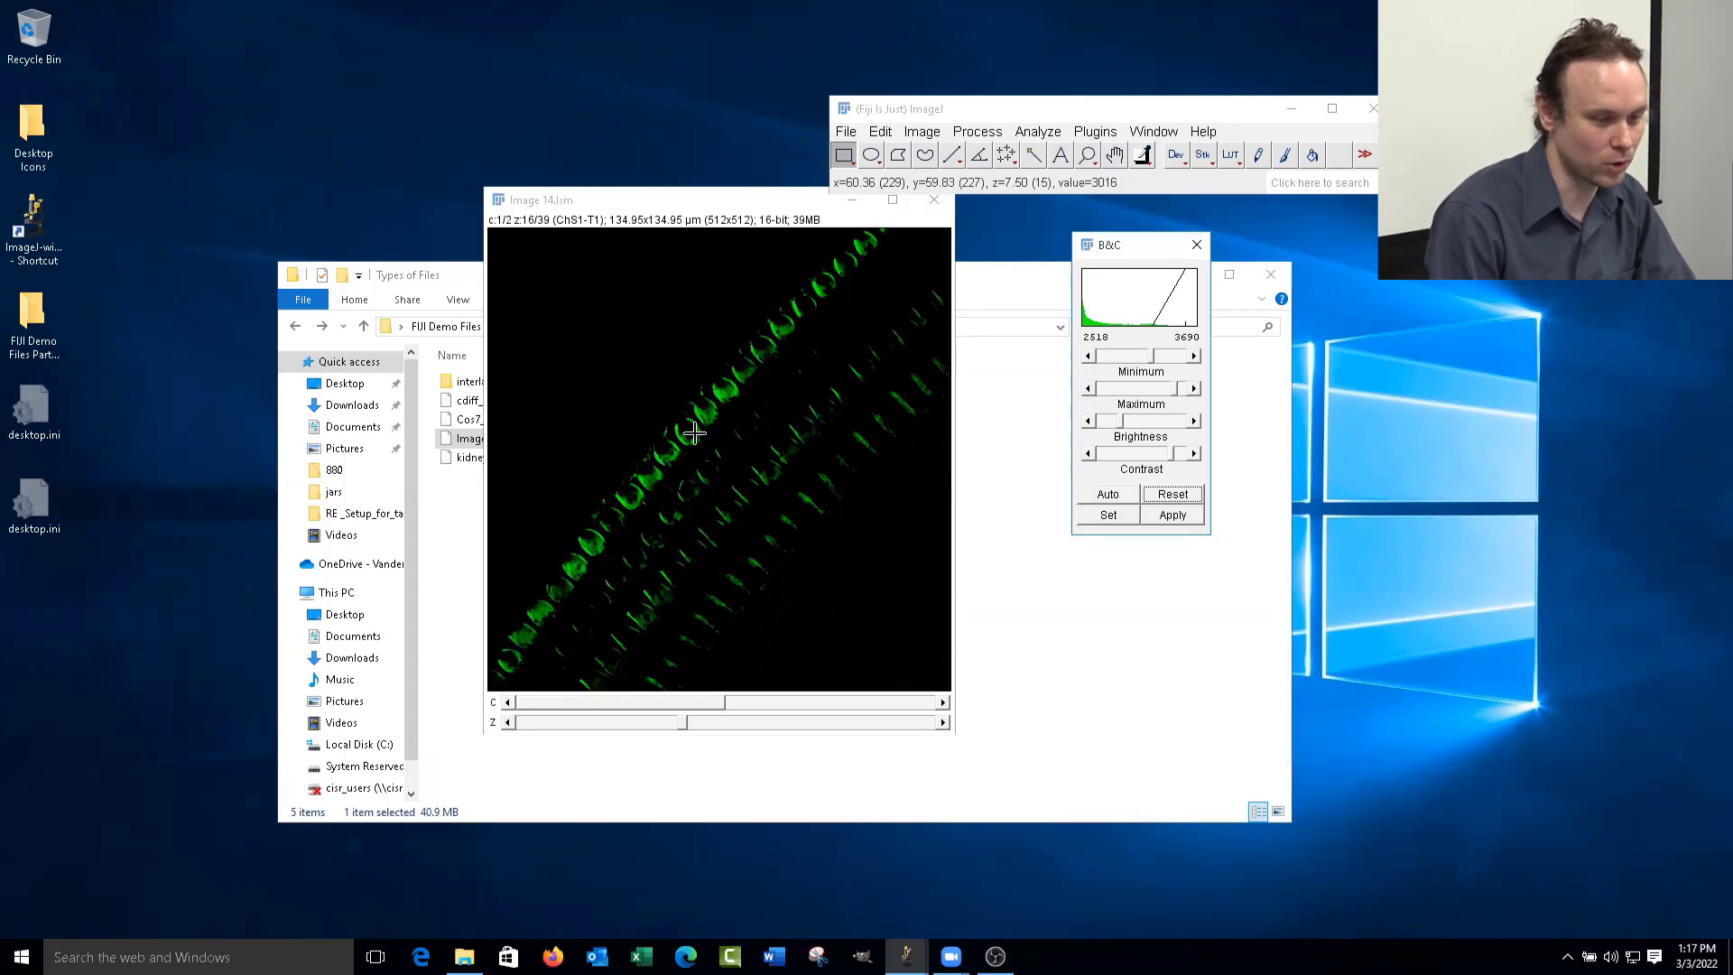
pyautogui.moveTo(1153, 359); pyautogui.dragTo(1054, 365)
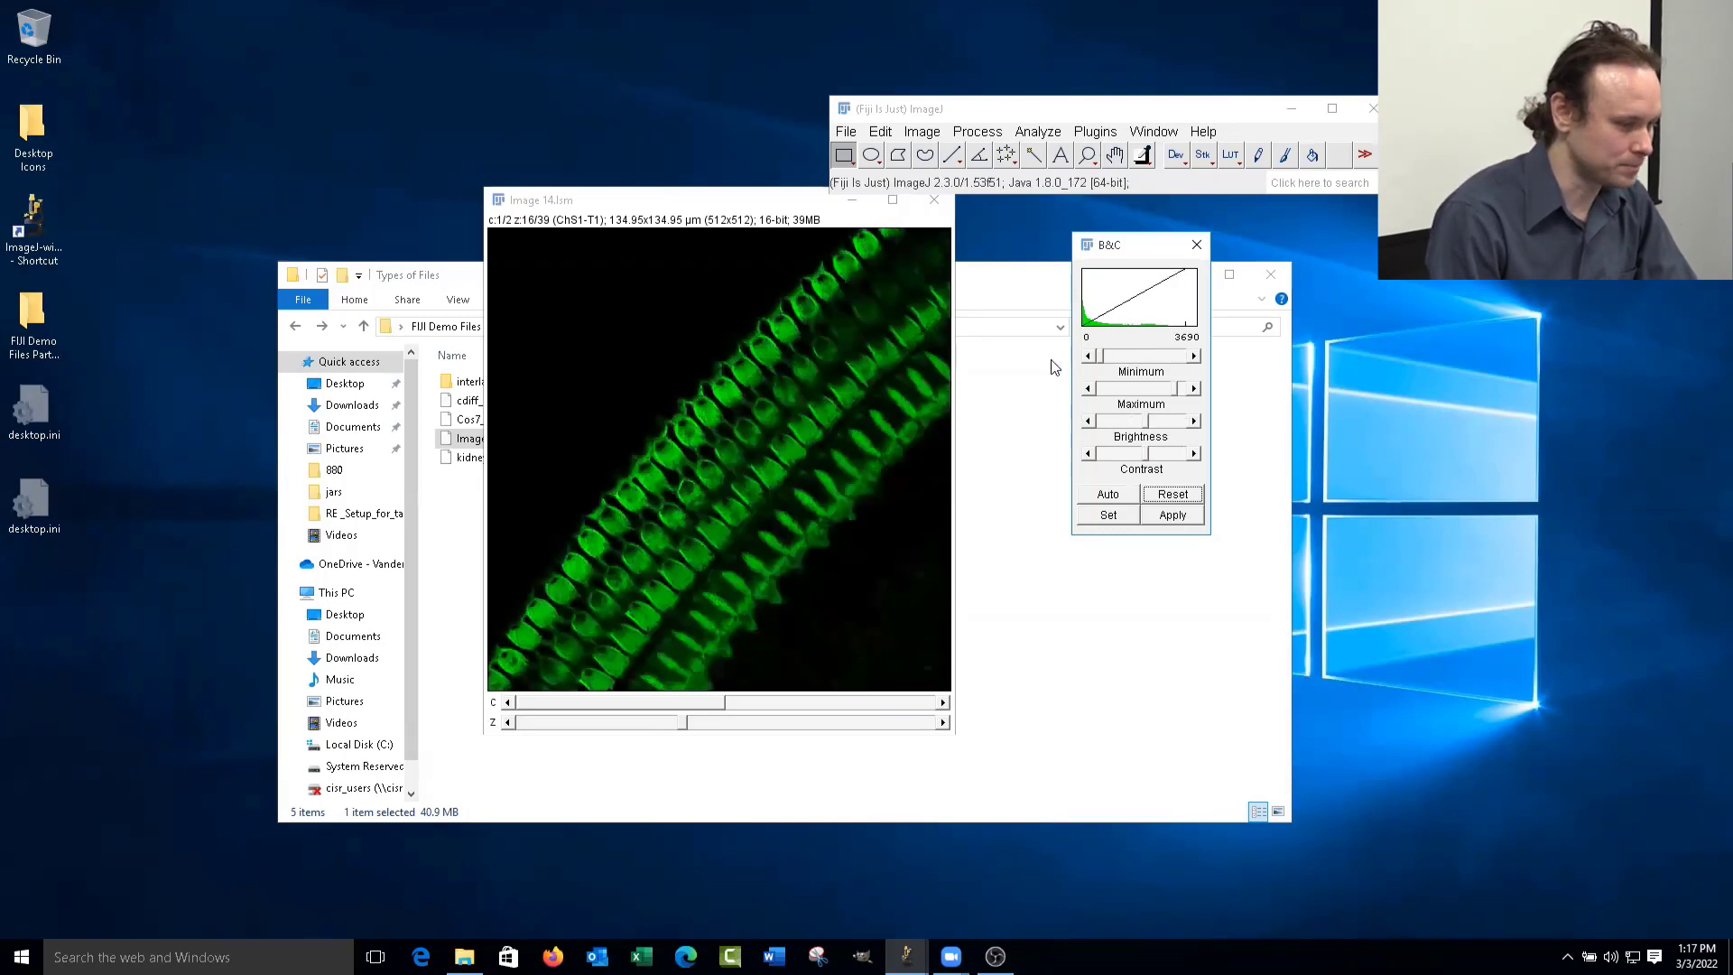
pyautogui.moveTo(1179, 389); pyautogui.dragTo(1188, 397)
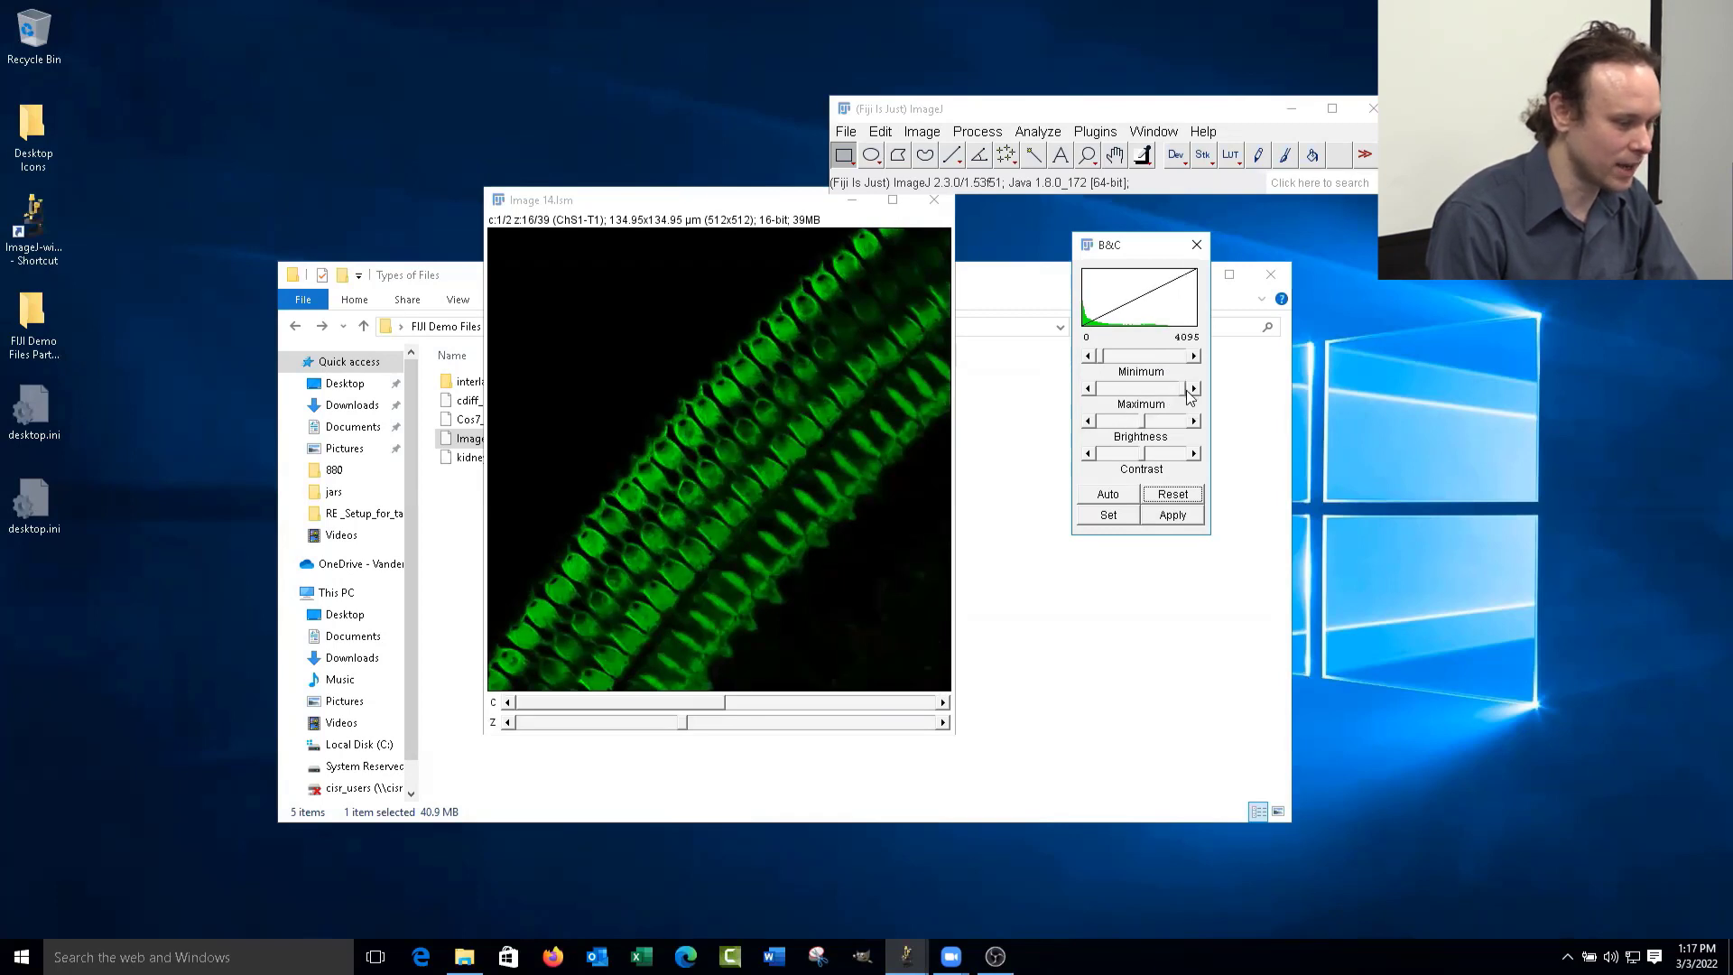
# - Auto-adjust the contrast of the green channel and the red channel, placing the Brightness/Contrast window beside the image
pyautogui.click(1105, 496)
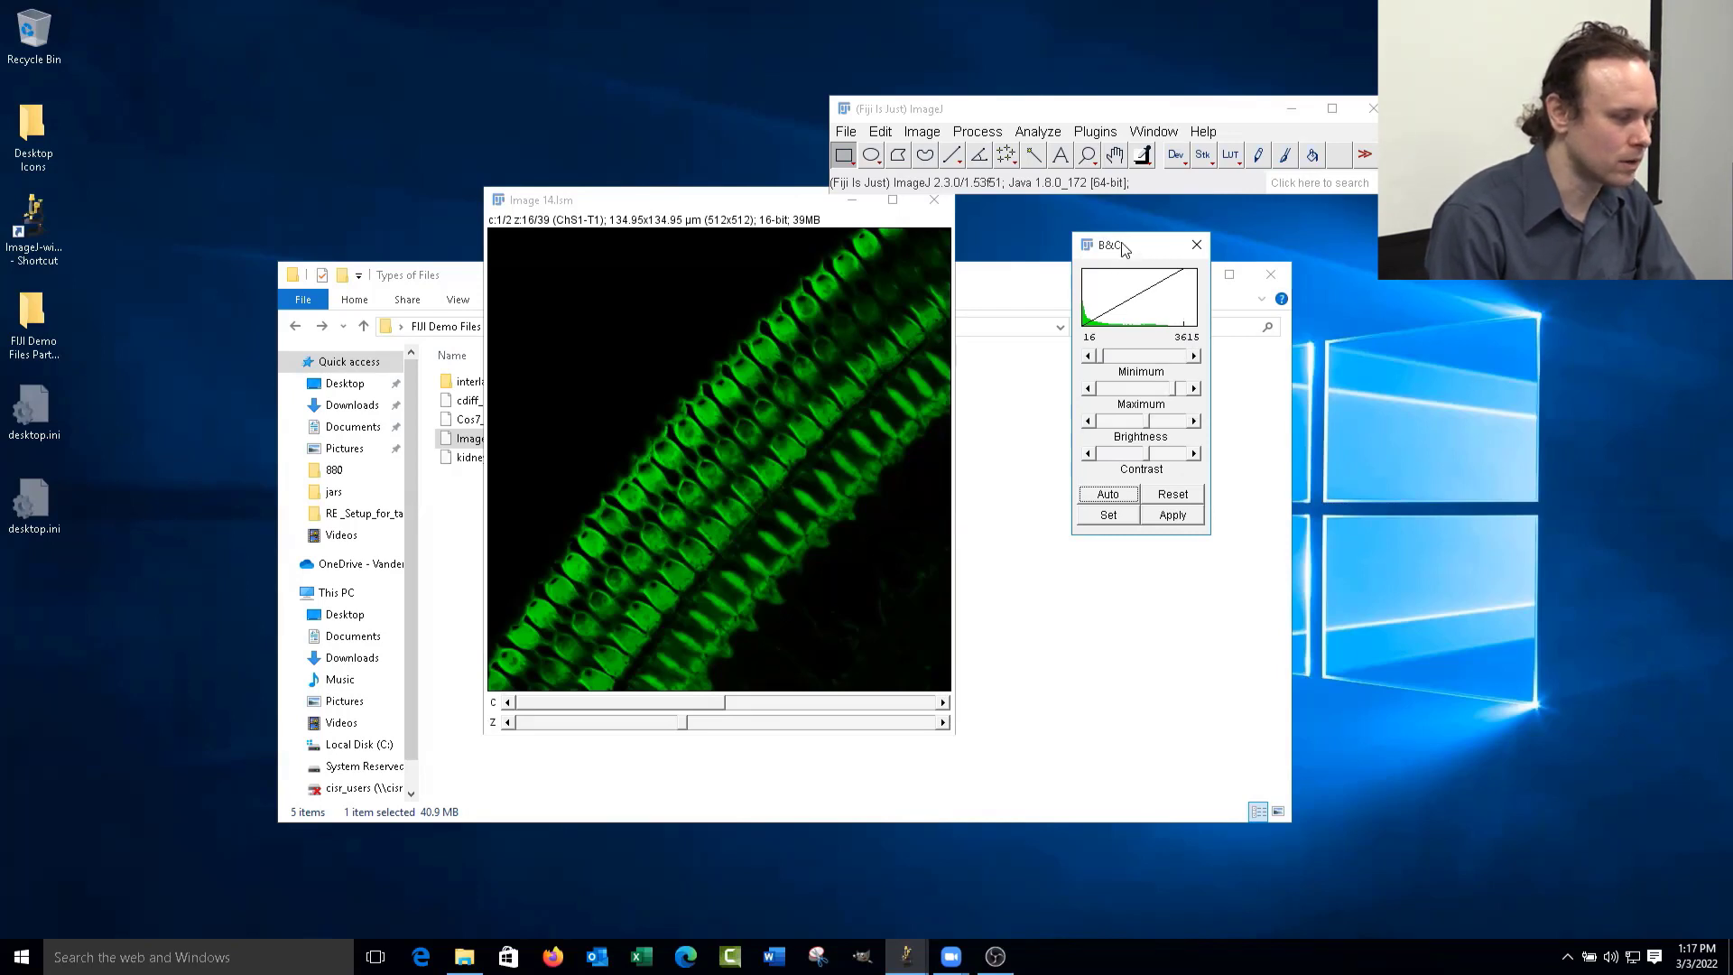
pyautogui.moveTo(1124, 249); pyautogui.dragTo(1035, 222)
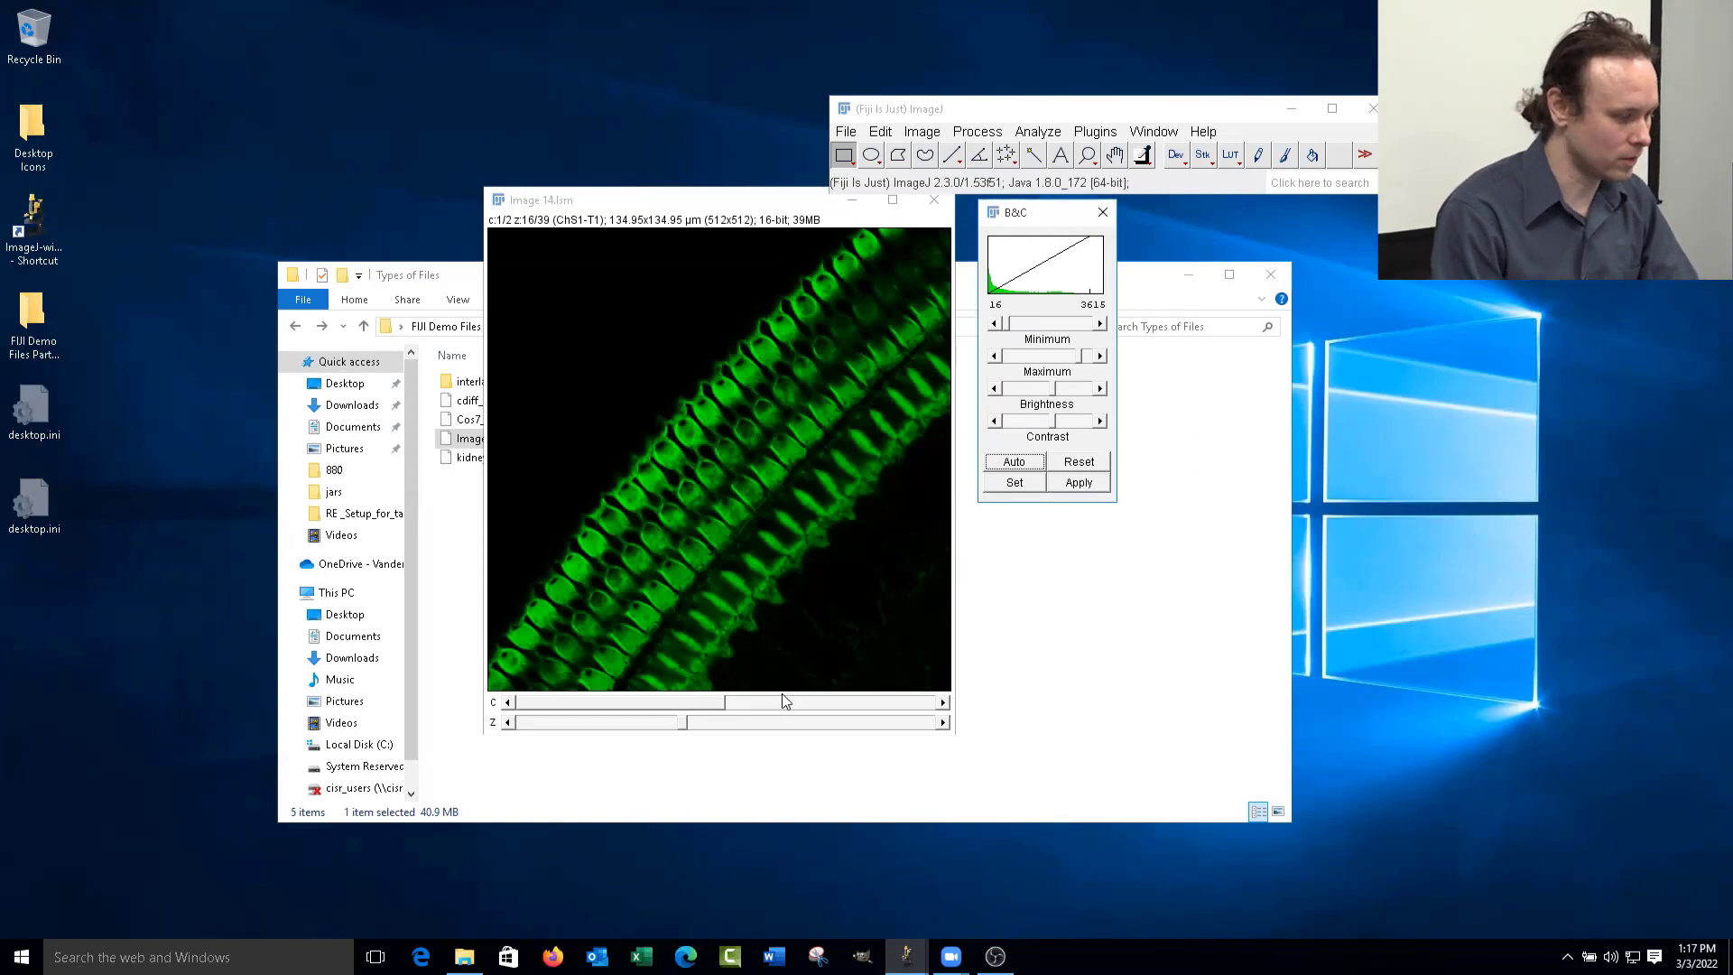
pyautogui.click(688, 701)
pyautogui.click(831, 704)
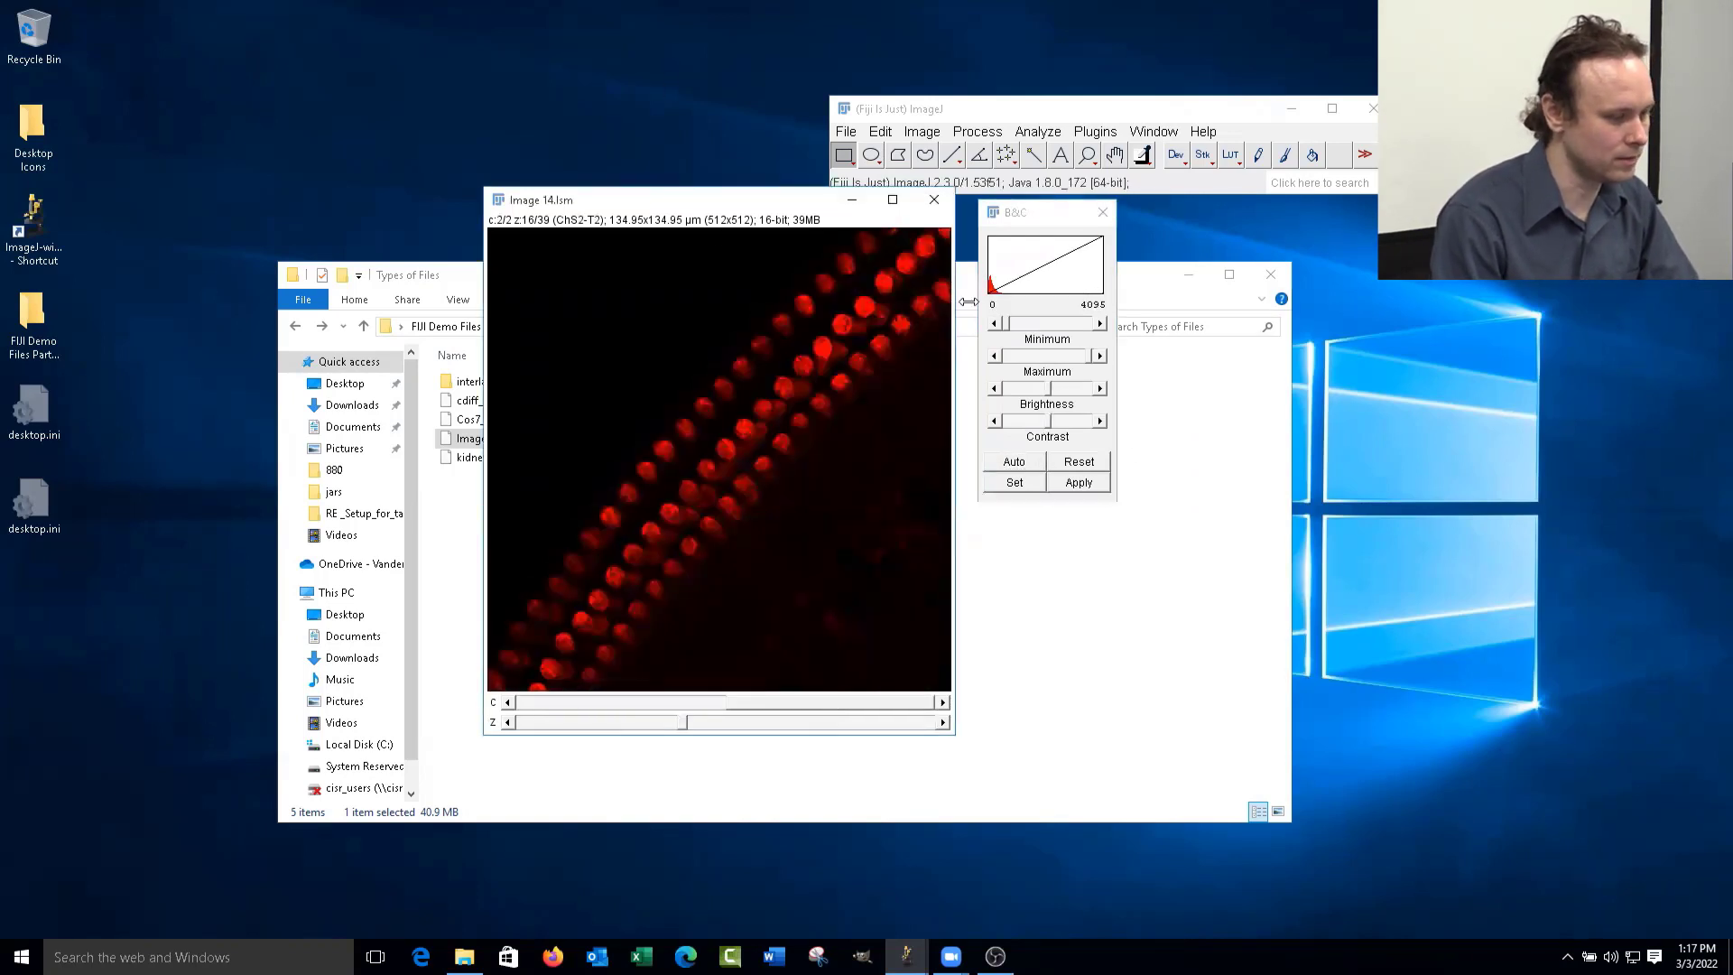
pyautogui.click(1013, 462)
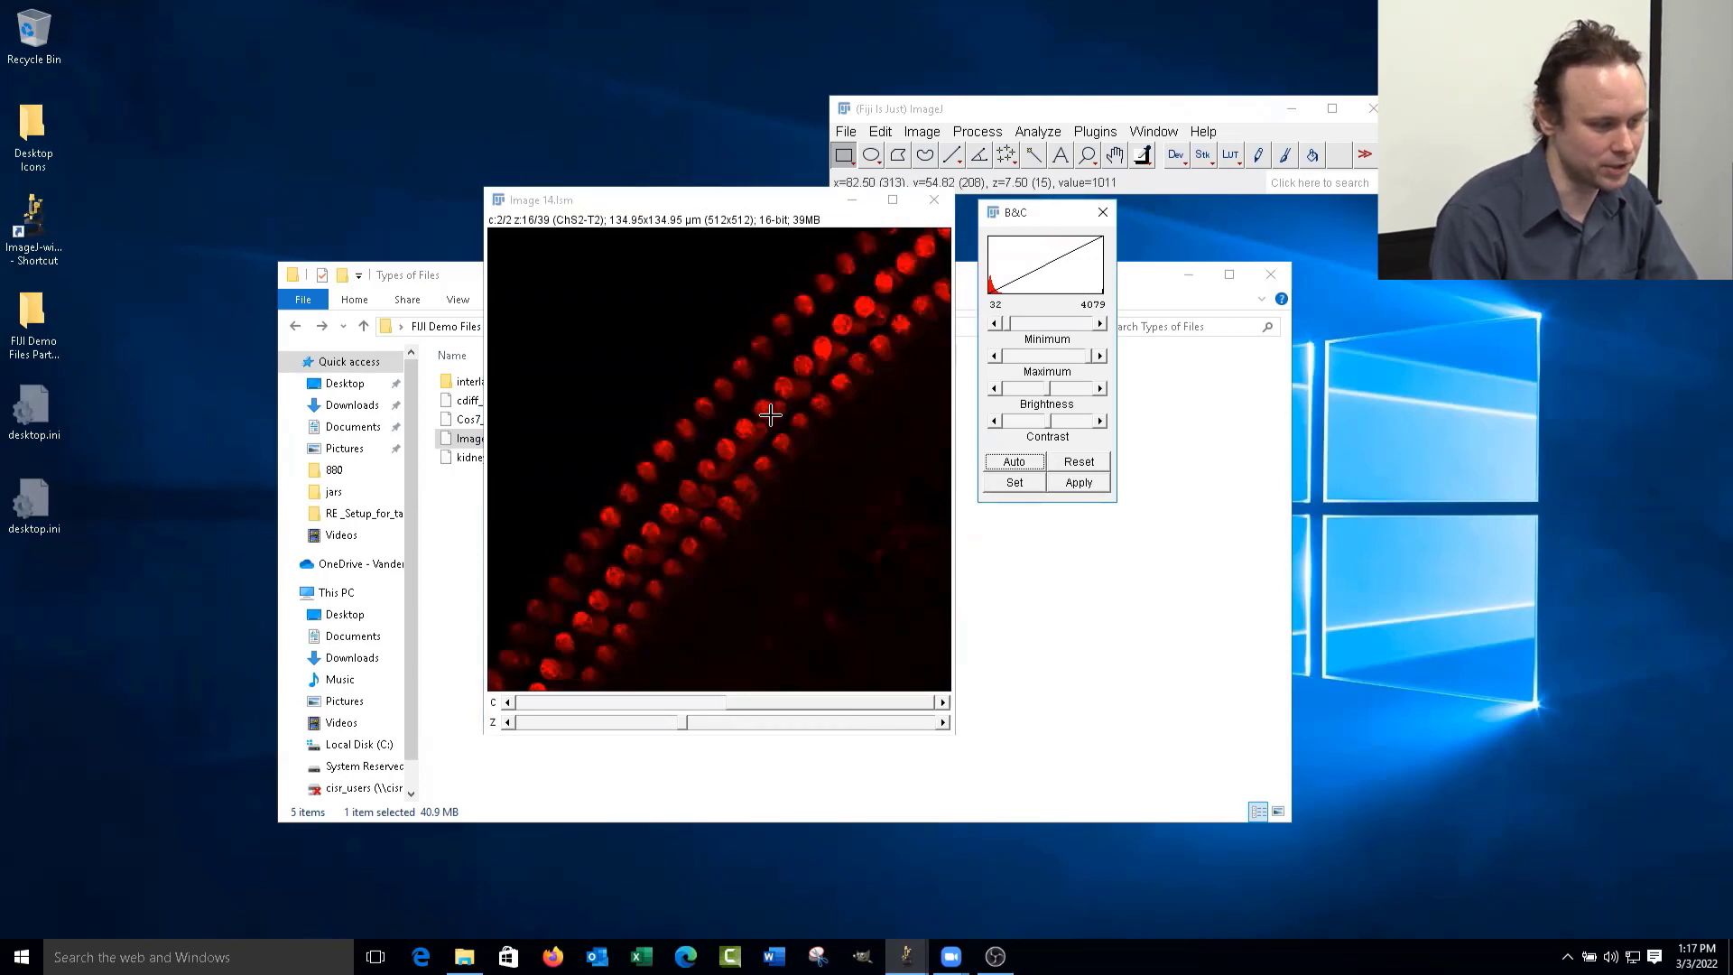
# - Start applying the red channel's contrast to the pixel values, move the warning aside to read it, and cancel
pyautogui.click(1098, 489)
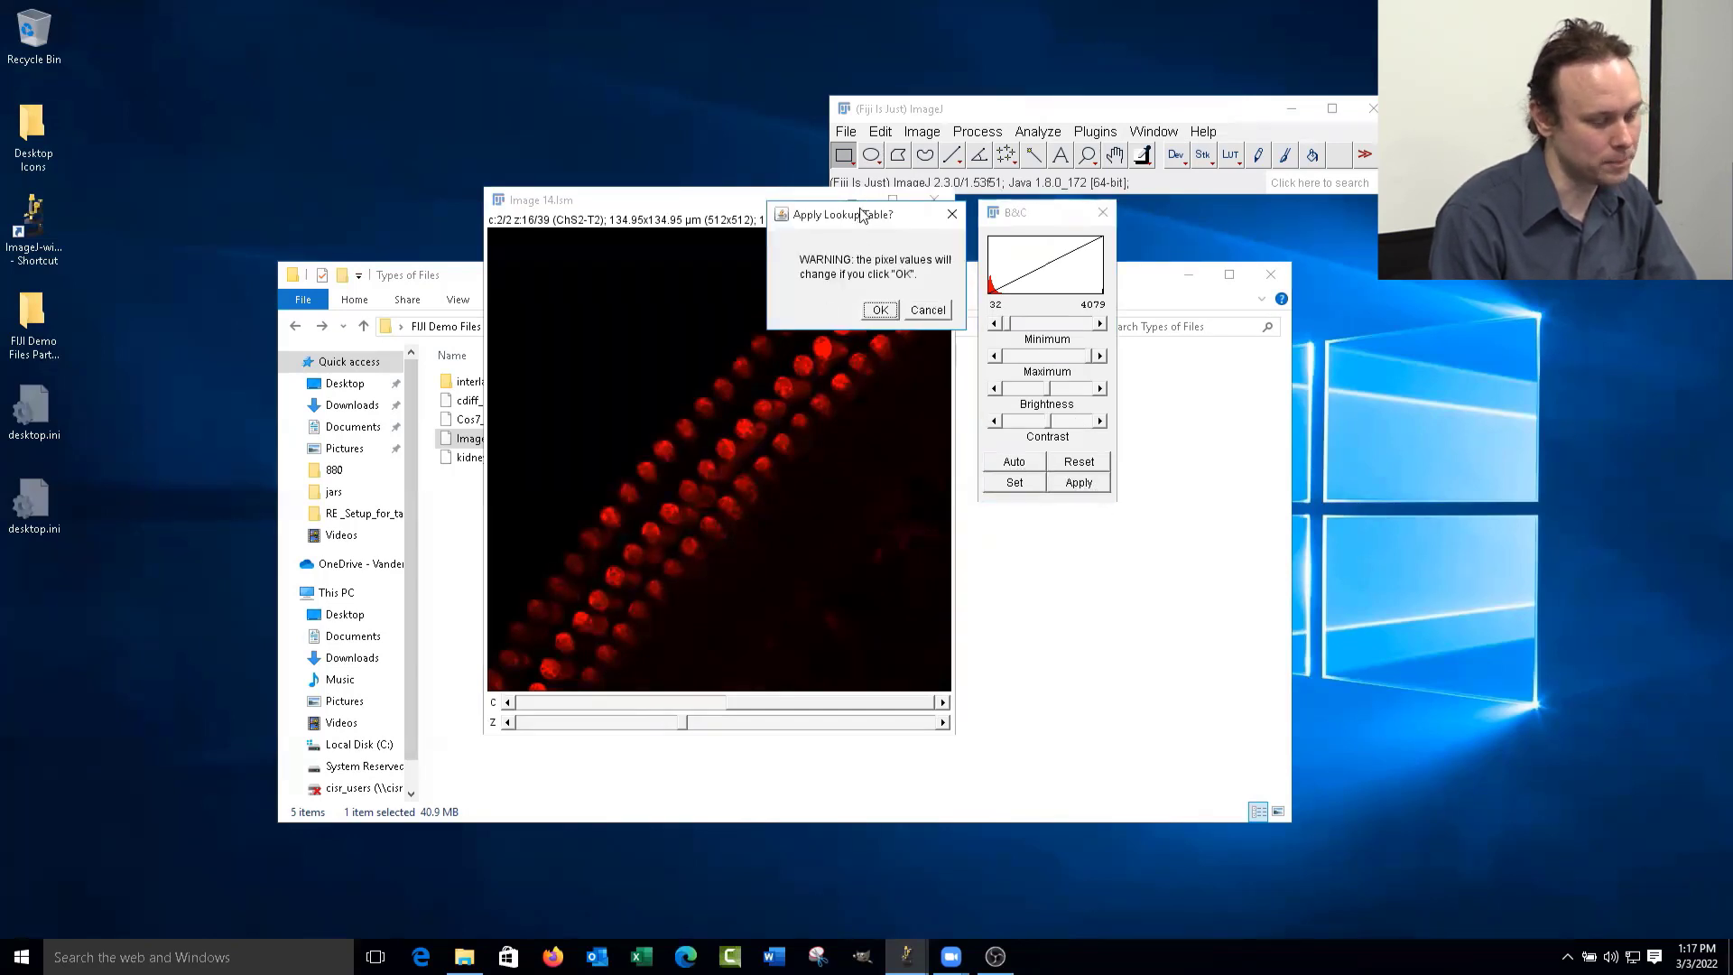
pyautogui.moveTo(867, 216); pyautogui.dragTo(1227, 232)
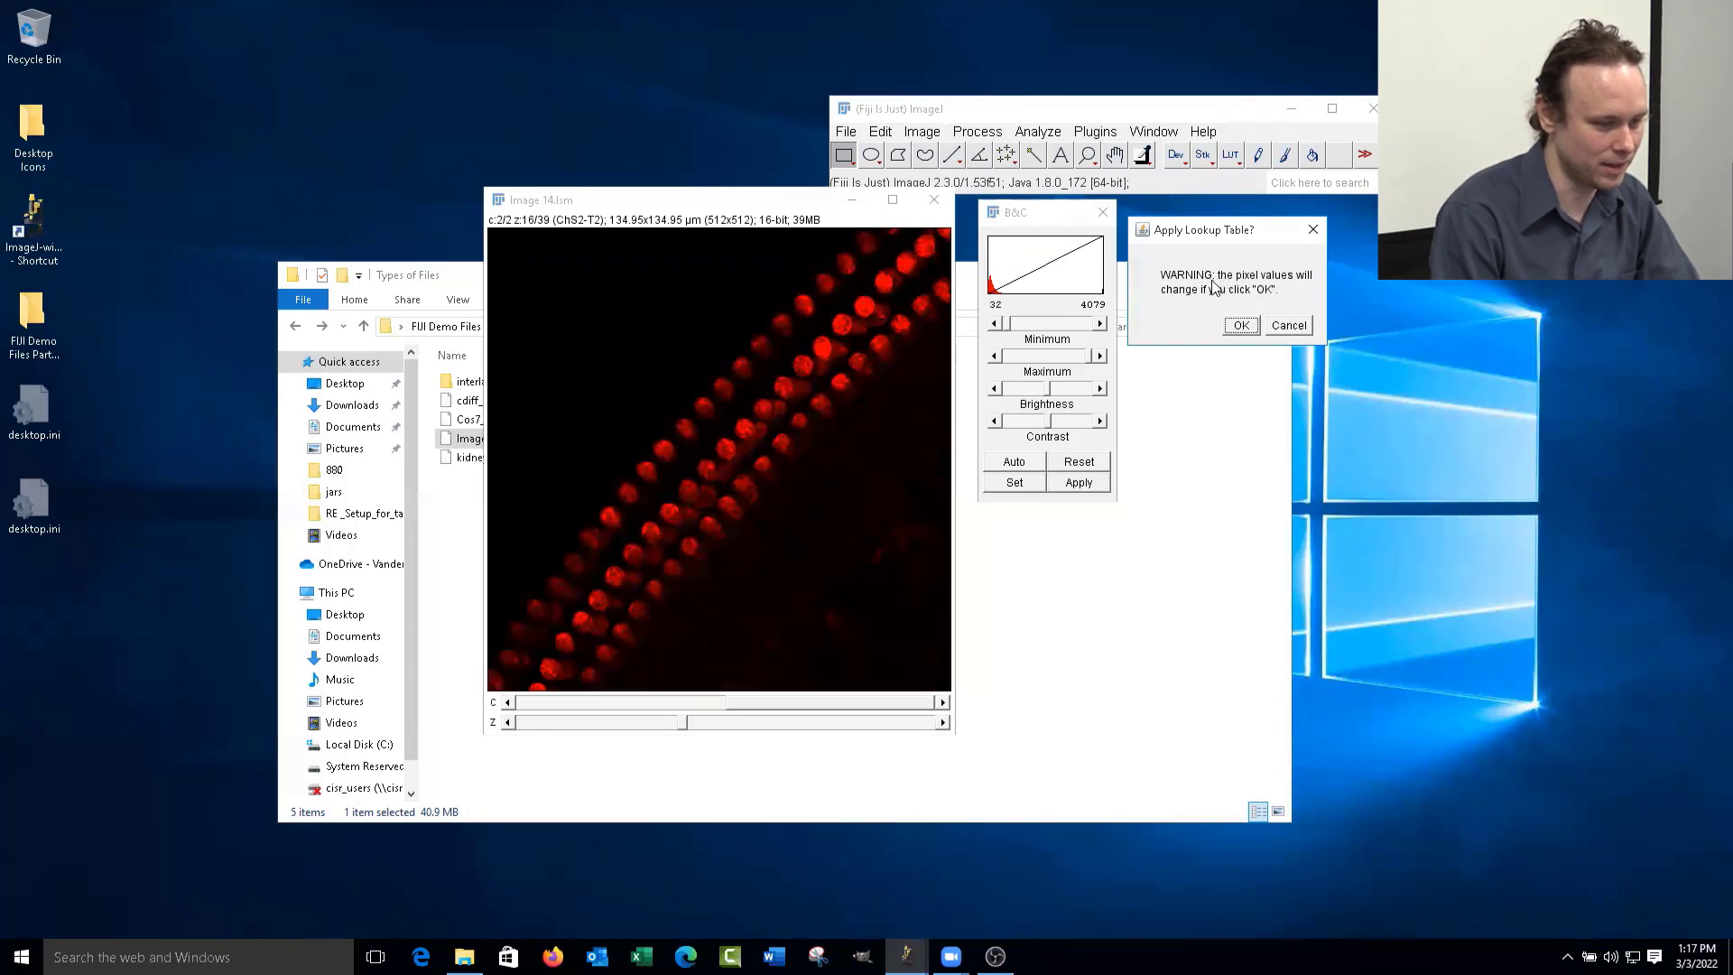
pyautogui.click(1289, 326)
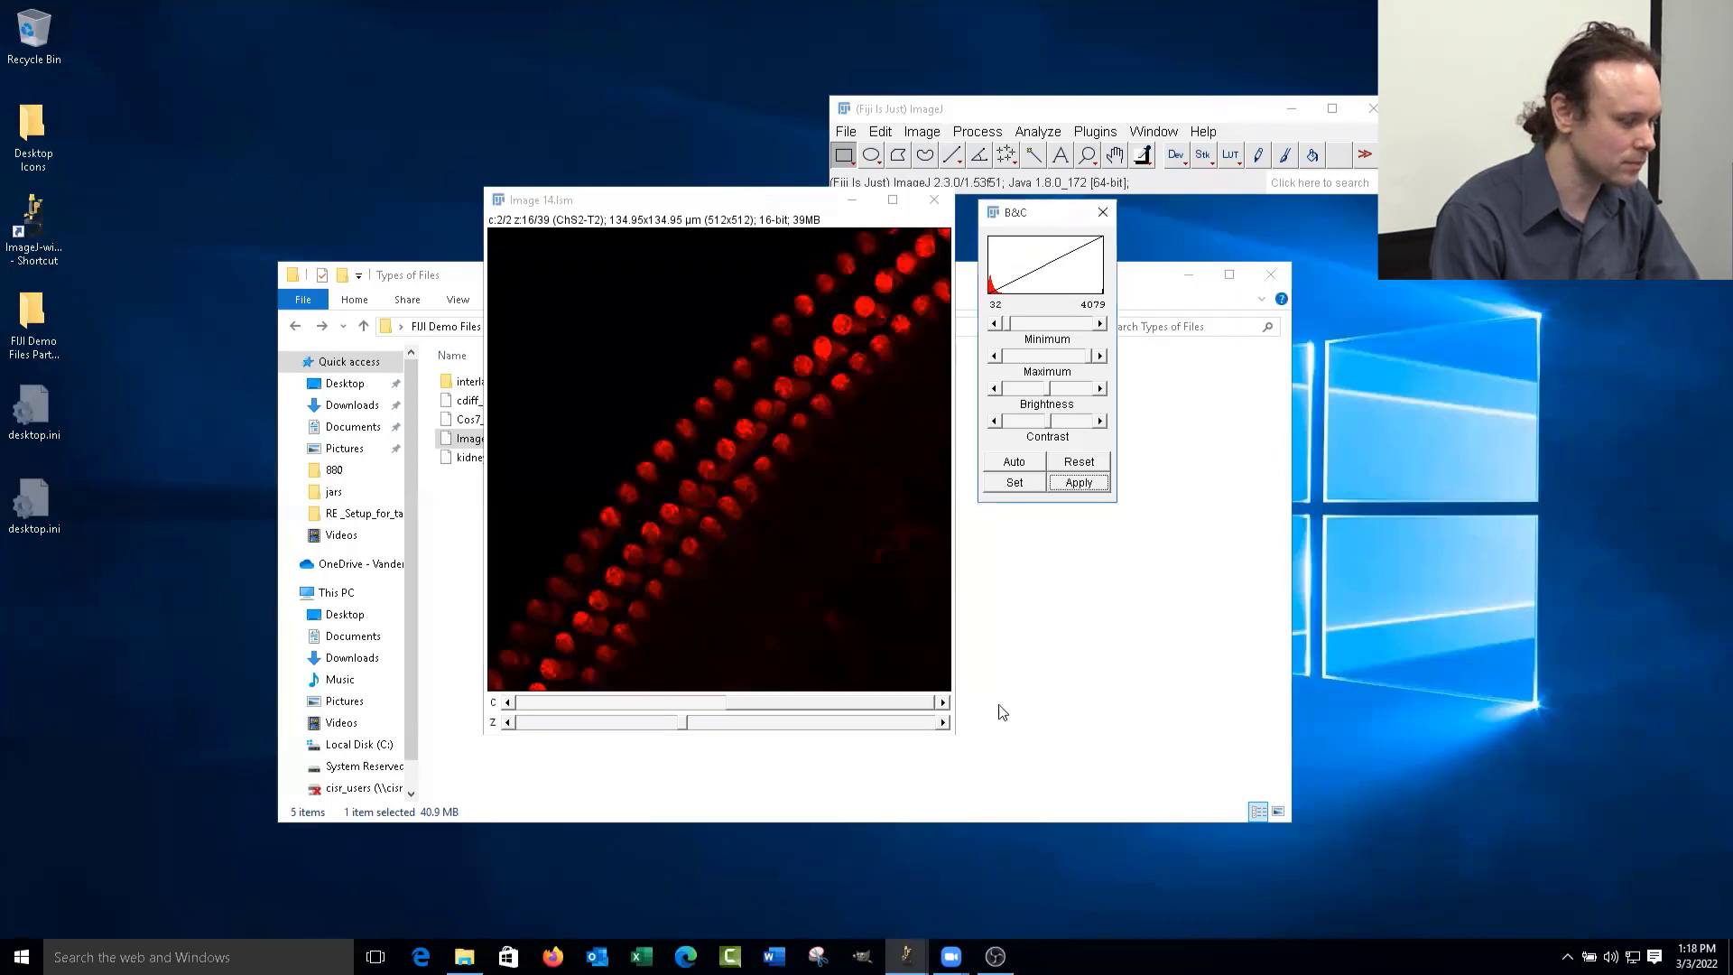
# - Close Brightness/Contrast and move the Image 14.lsm window clear of the file list
pyautogui.click(747, 201)
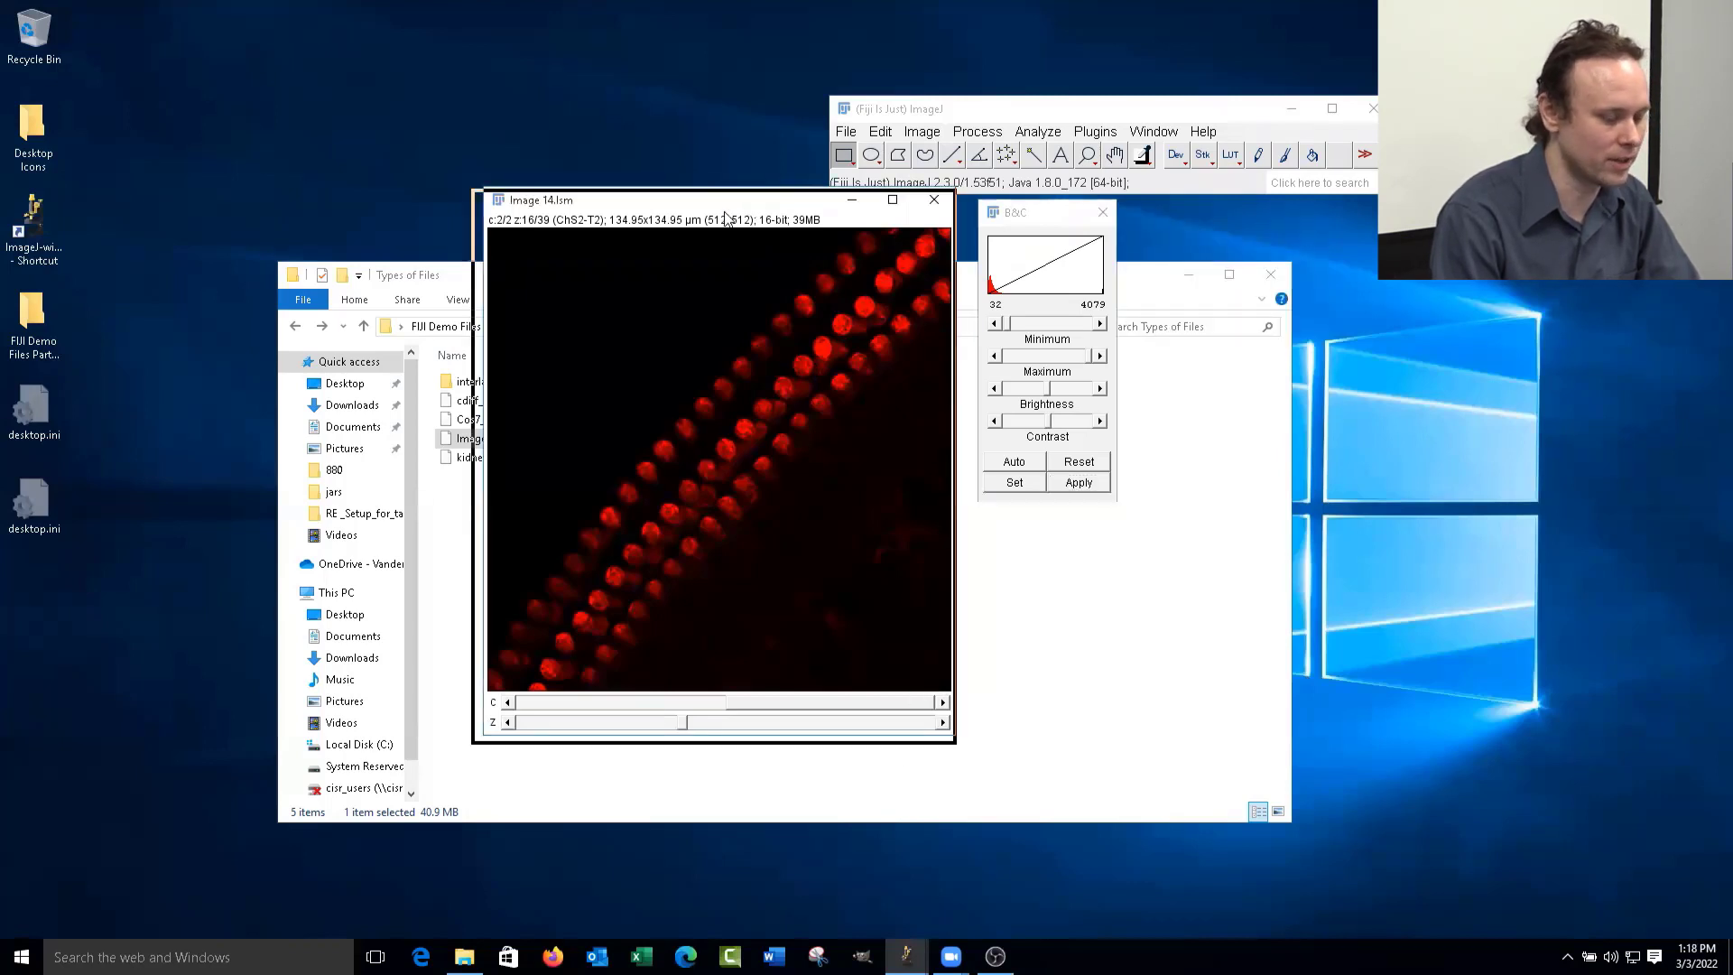
pyautogui.moveTo(725, 212); pyautogui.dragTo(729, 231)
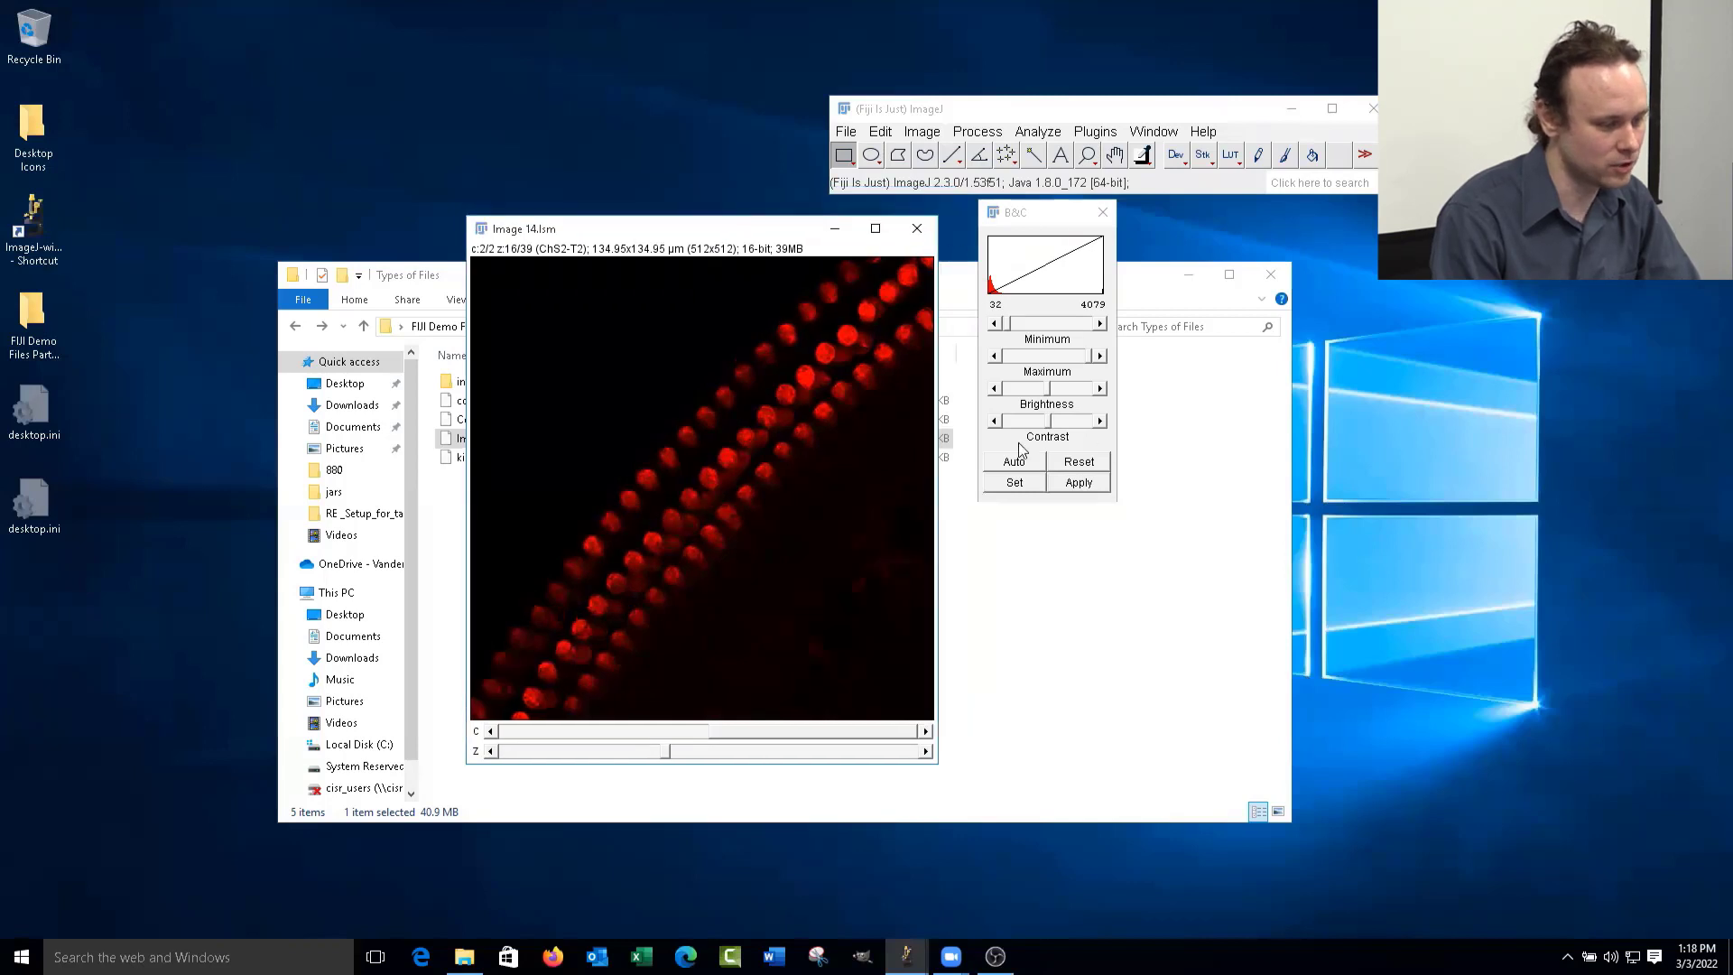
pyautogui.click(1102, 212)
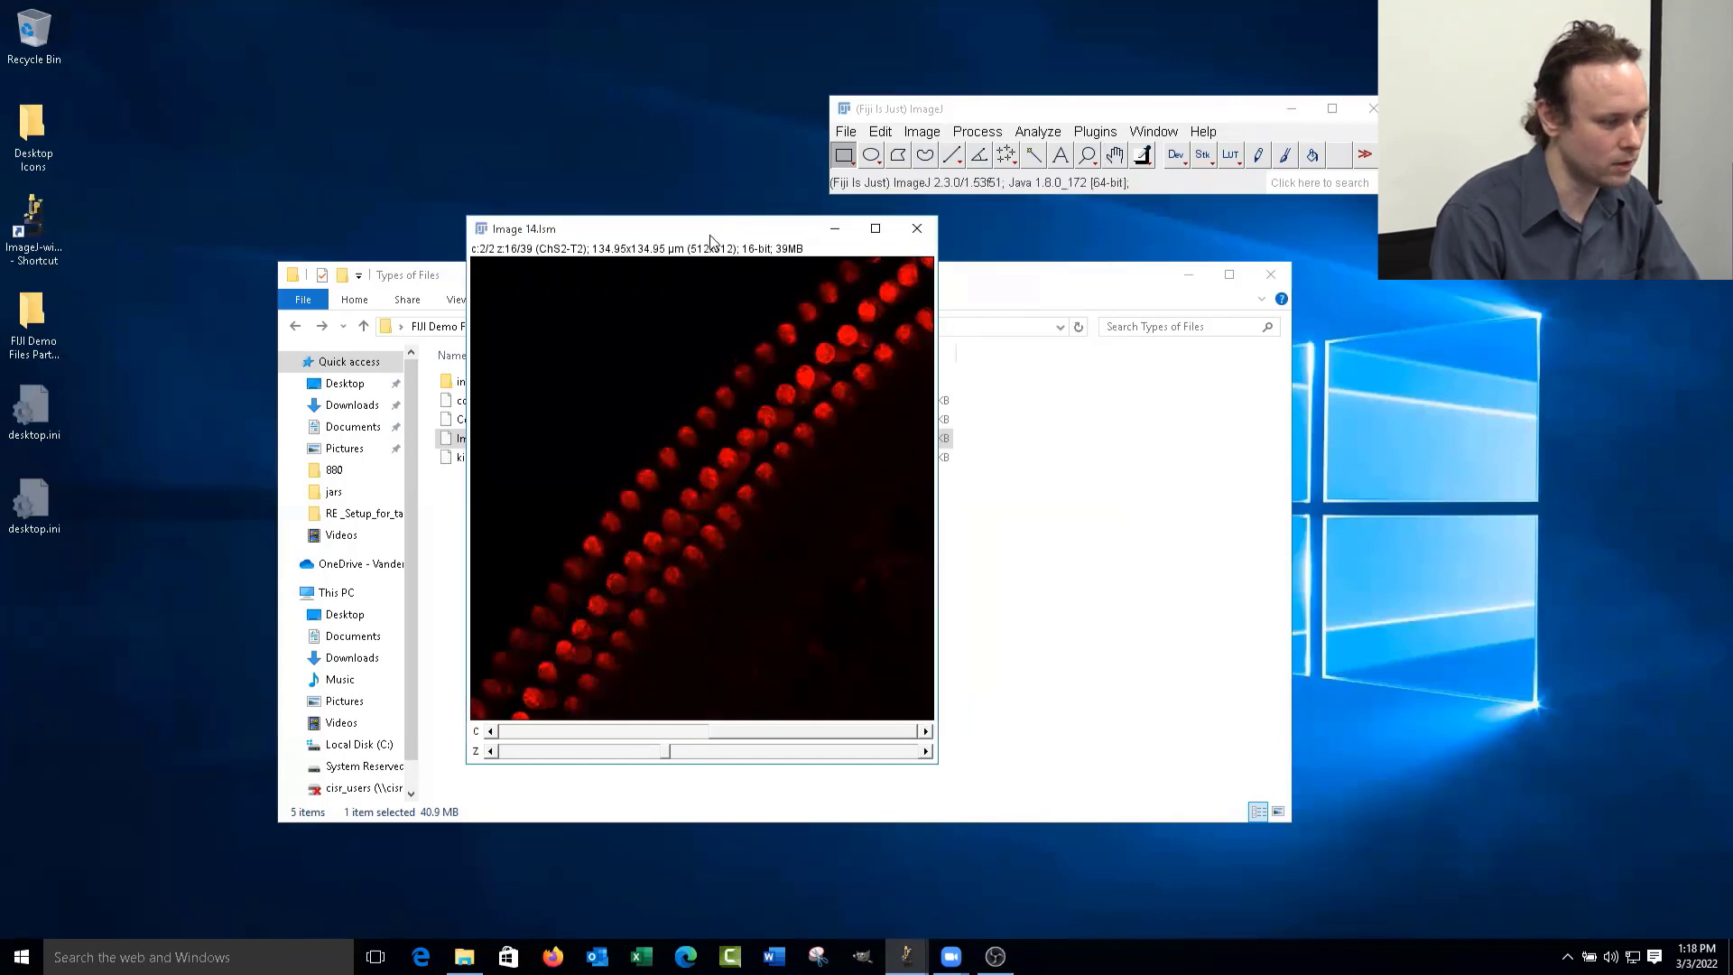
pyautogui.moveTo(729, 226); pyautogui.dragTo(939, 233)
# - Browse the channels and z-slices of Image 14.lsm to channel 2, slice 18, with its window beside the ImageJ toolbar
pyautogui.click(870, 739)
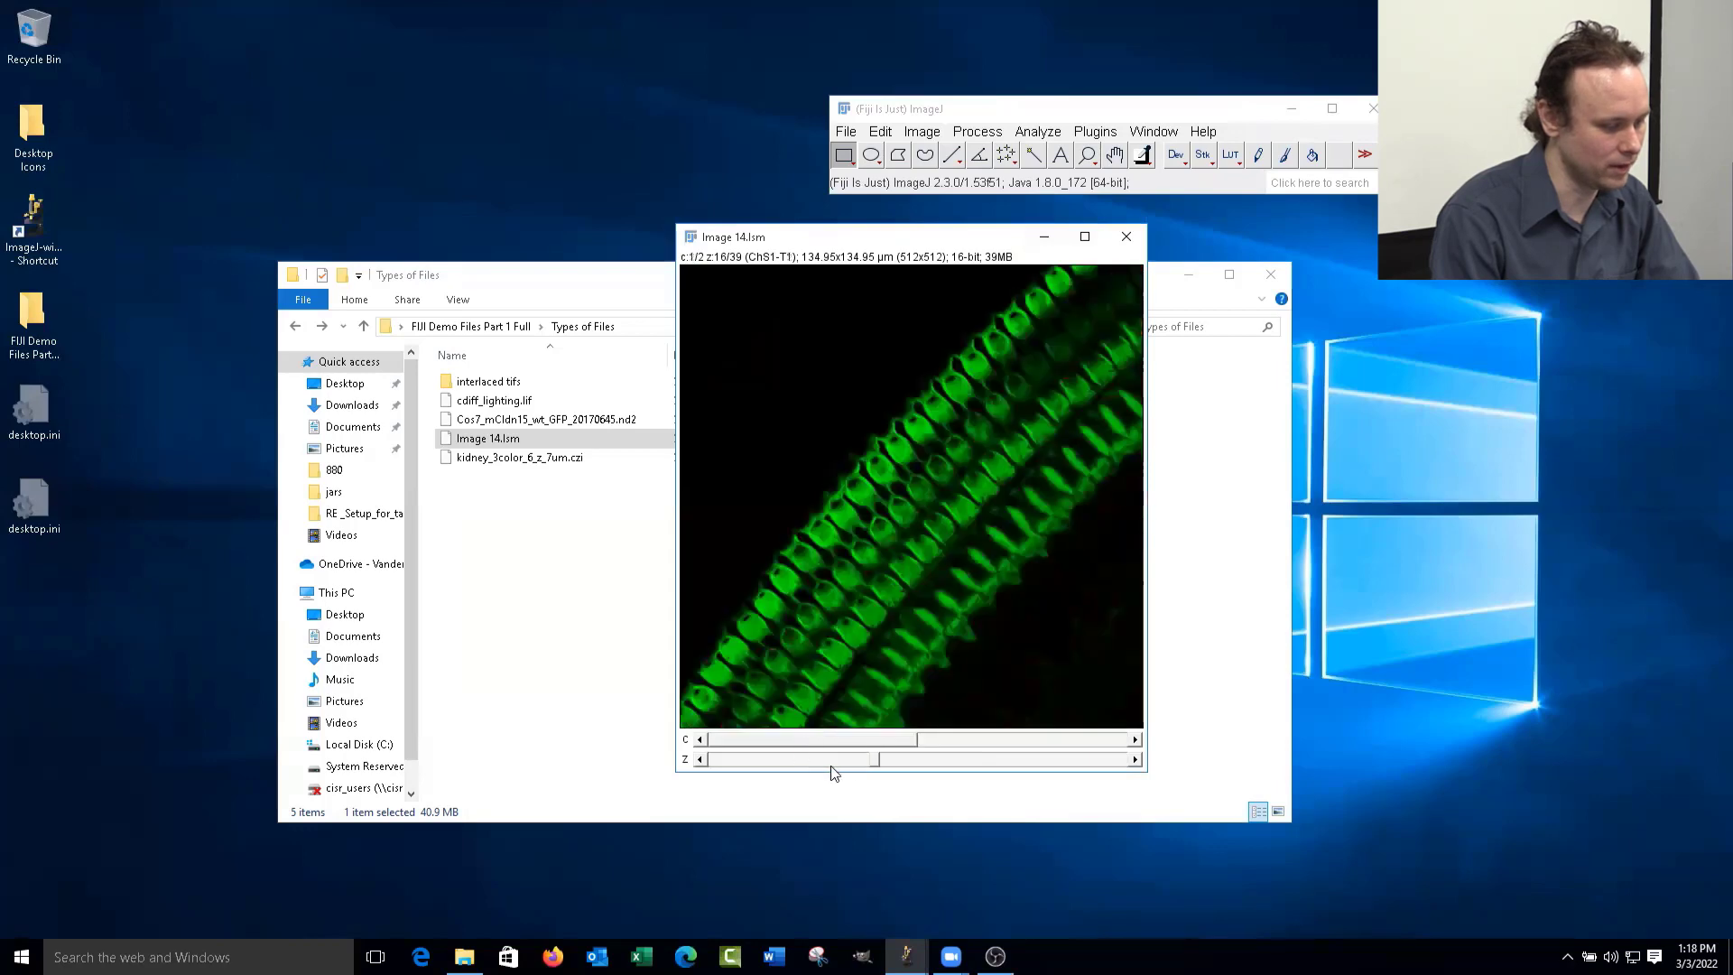
pyautogui.moveTo(883, 759); pyautogui.dragTo(1002, 756)
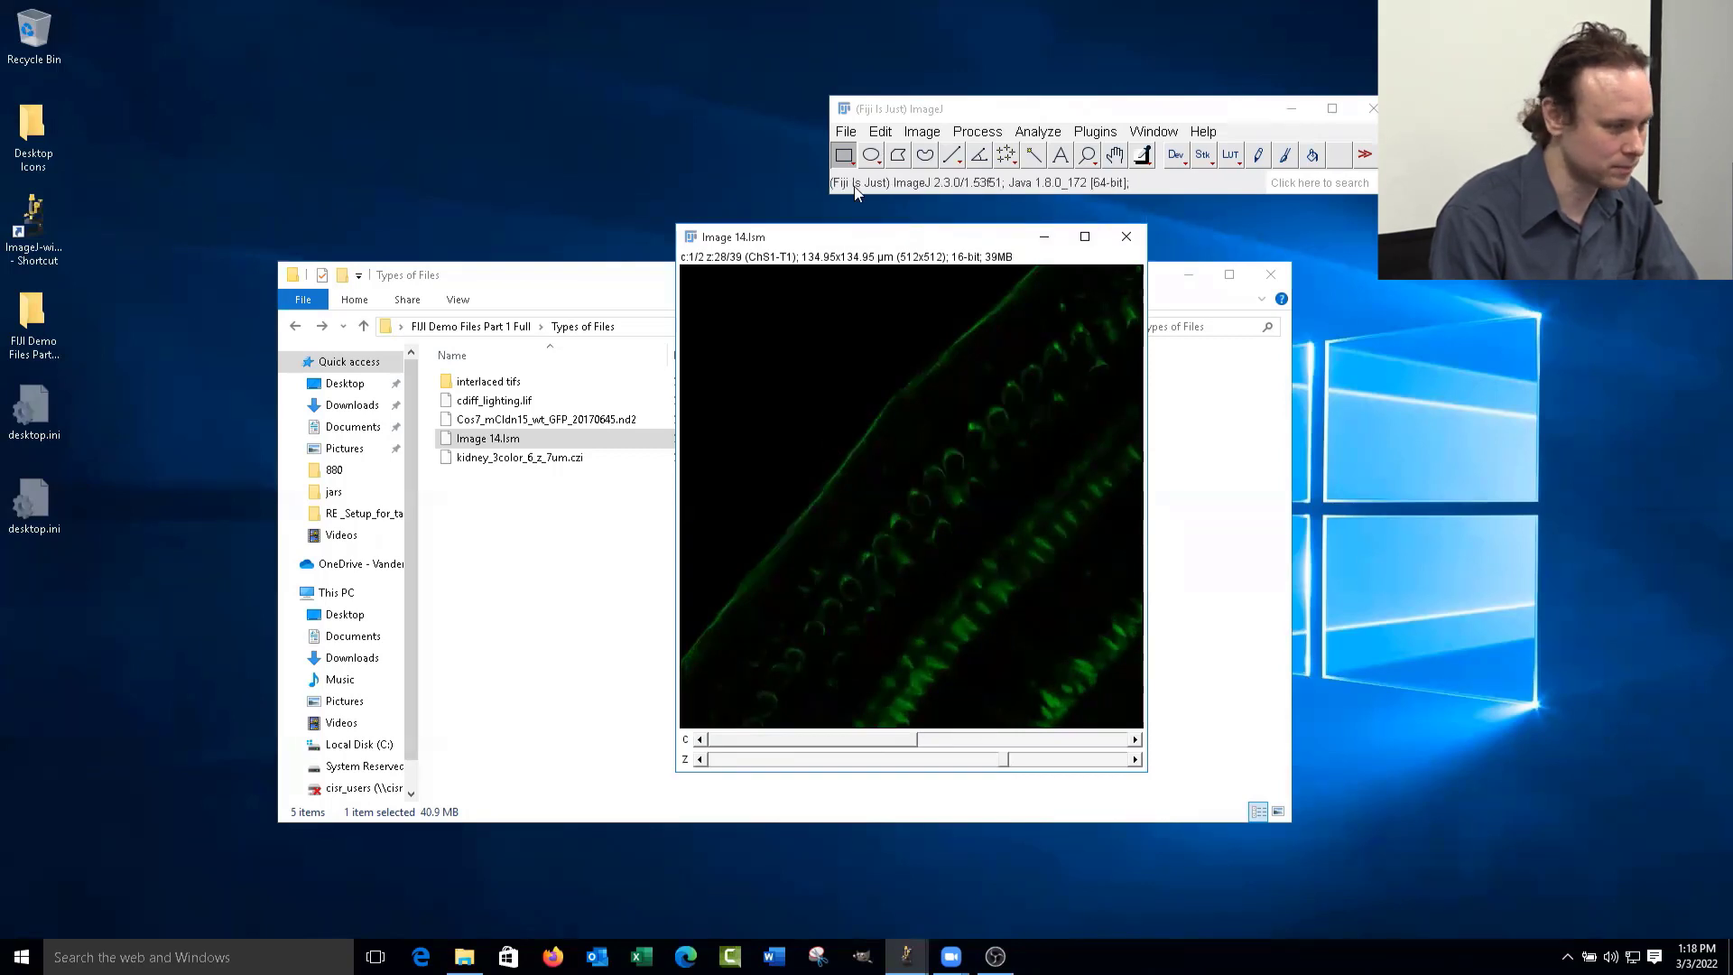
pyautogui.moveTo(932, 238); pyautogui.dragTo(603, 115)
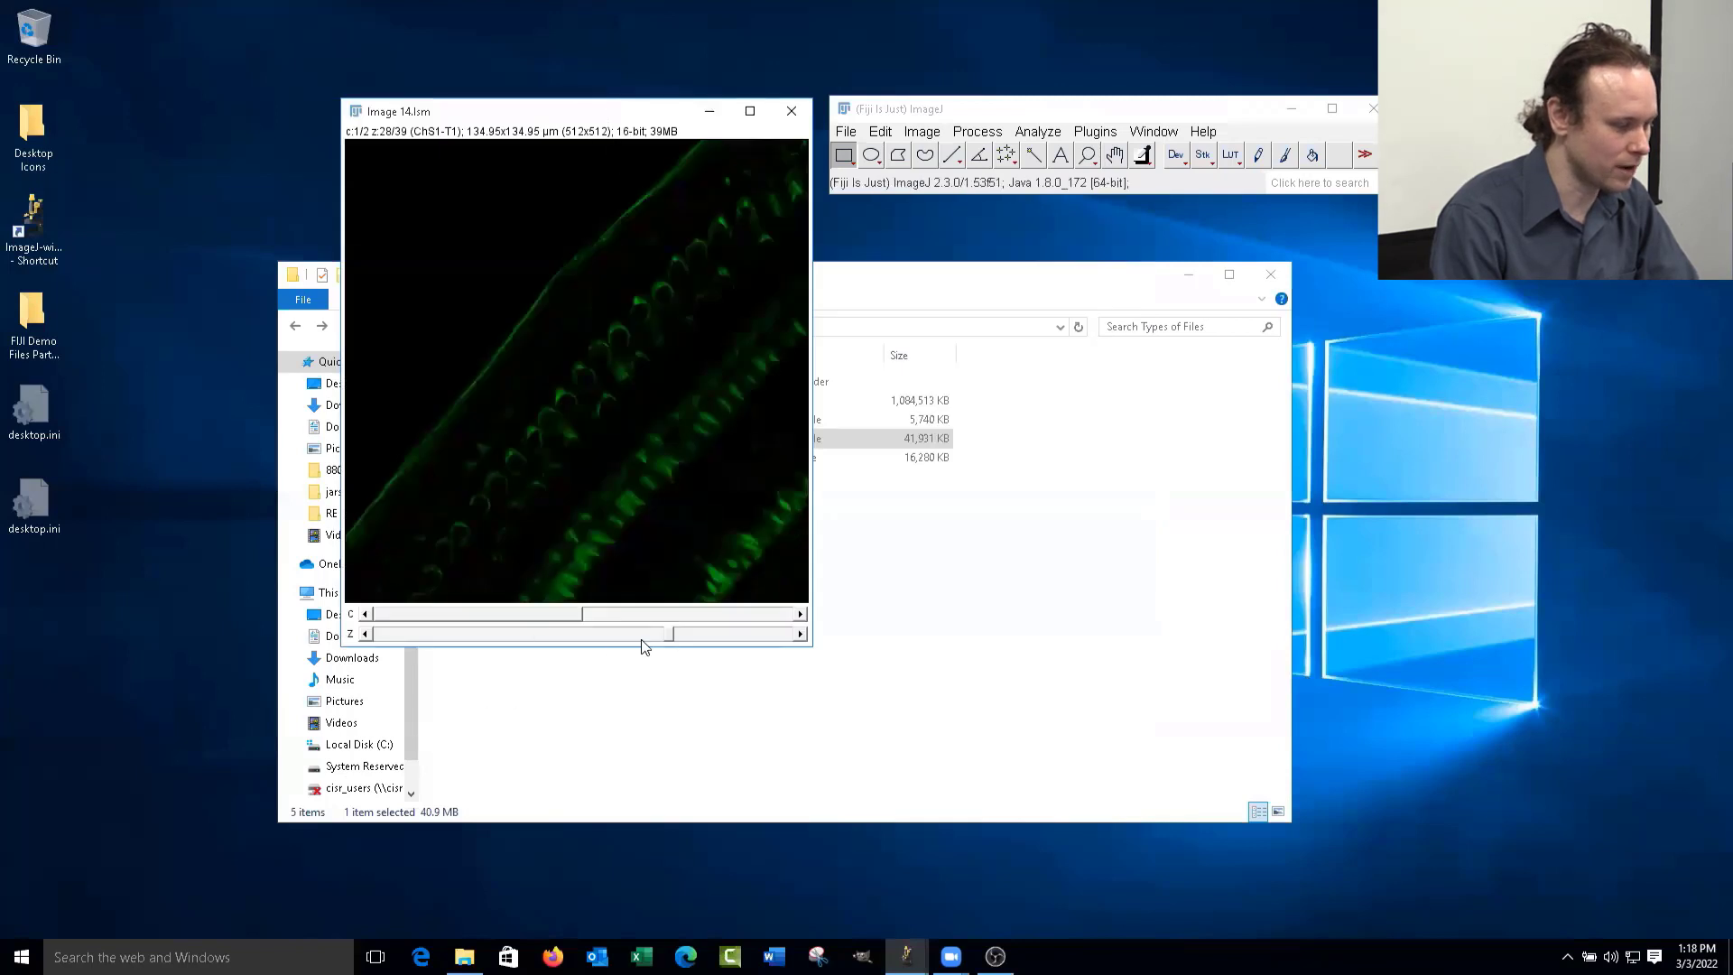
pyautogui.moveTo(672, 636)
pyautogui.mouseDown()
pyautogui.moveTo(562, 643)
pyautogui.moveTo(668, 613)
pyautogui.mouseUp()
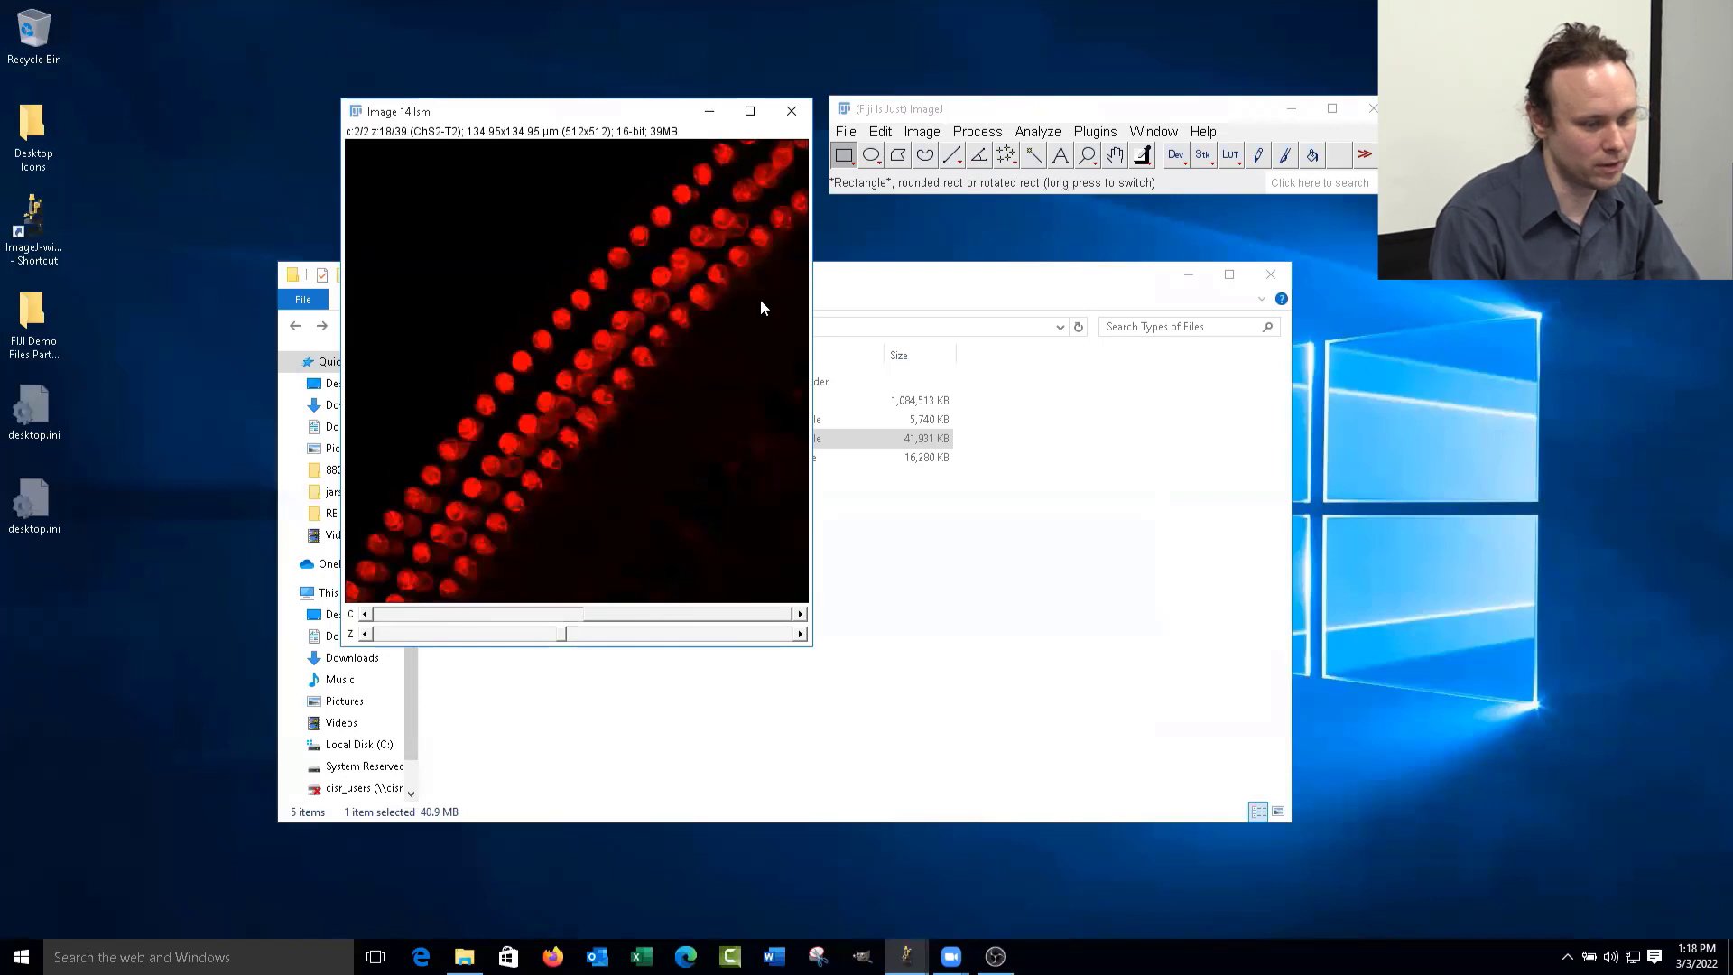
# - Duplicate Image 14.lsm as a hyperstack with channels 1-2 and slices 1-39, and place the copy partly over the original
pyautogui.click(915, 133)
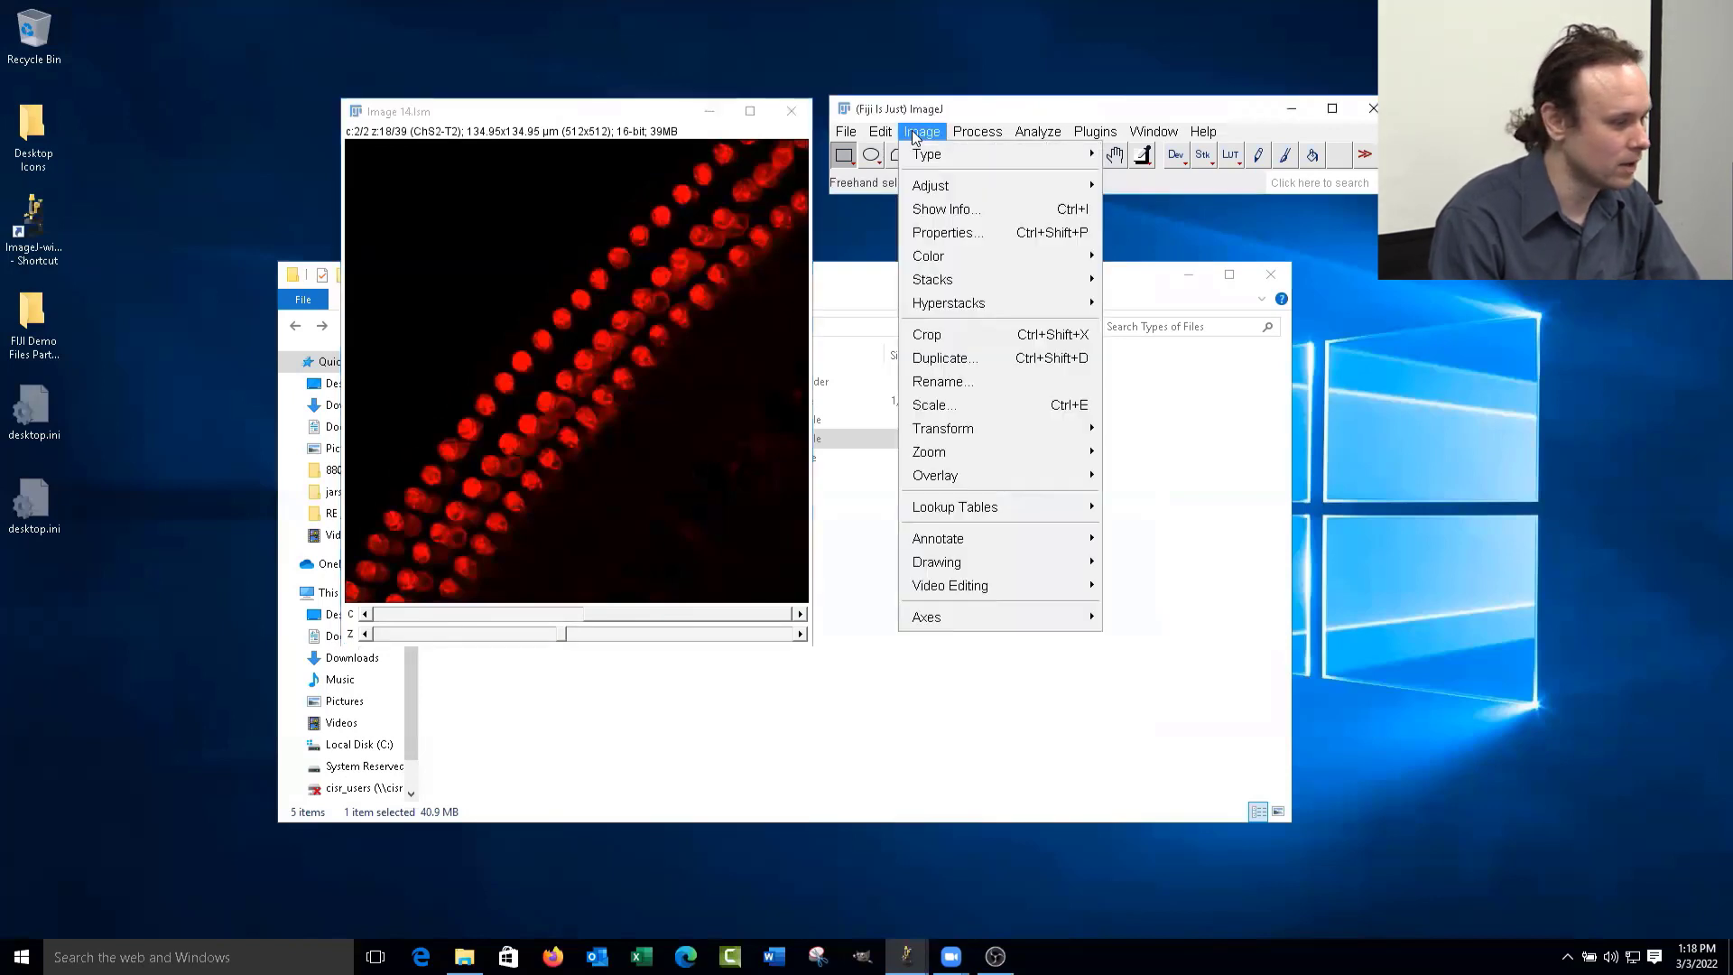
pyautogui.click(1011, 362)
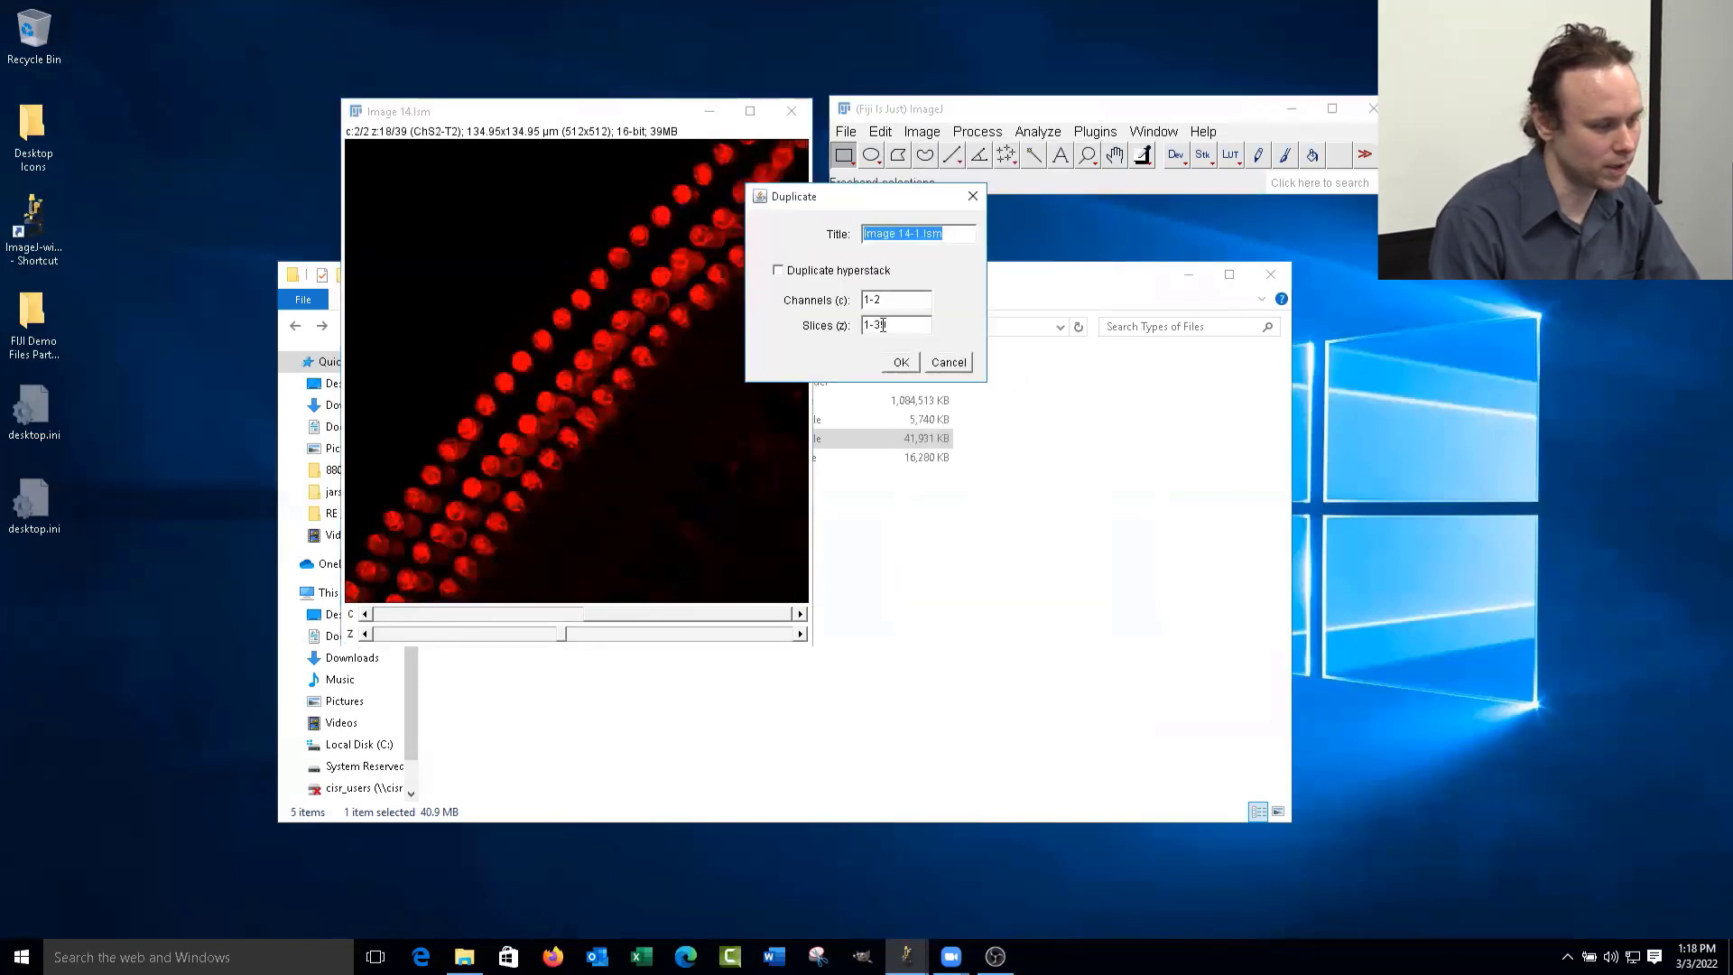
pyautogui.click(838, 269)
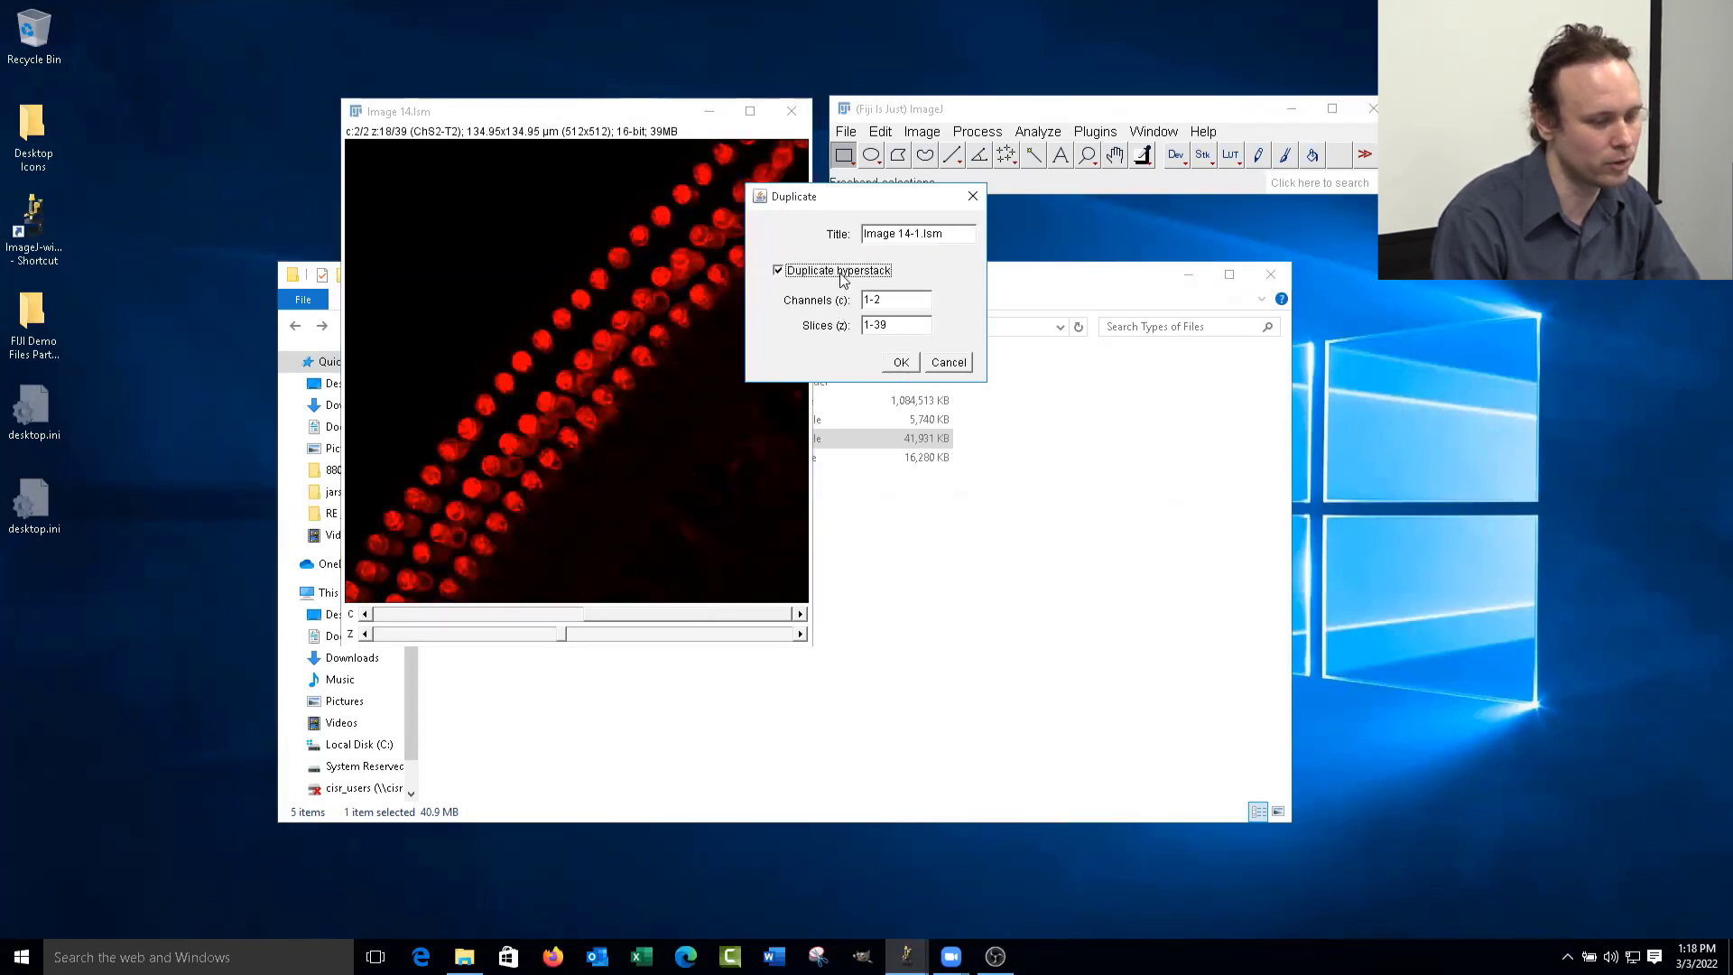
pyautogui.click(895, 364)
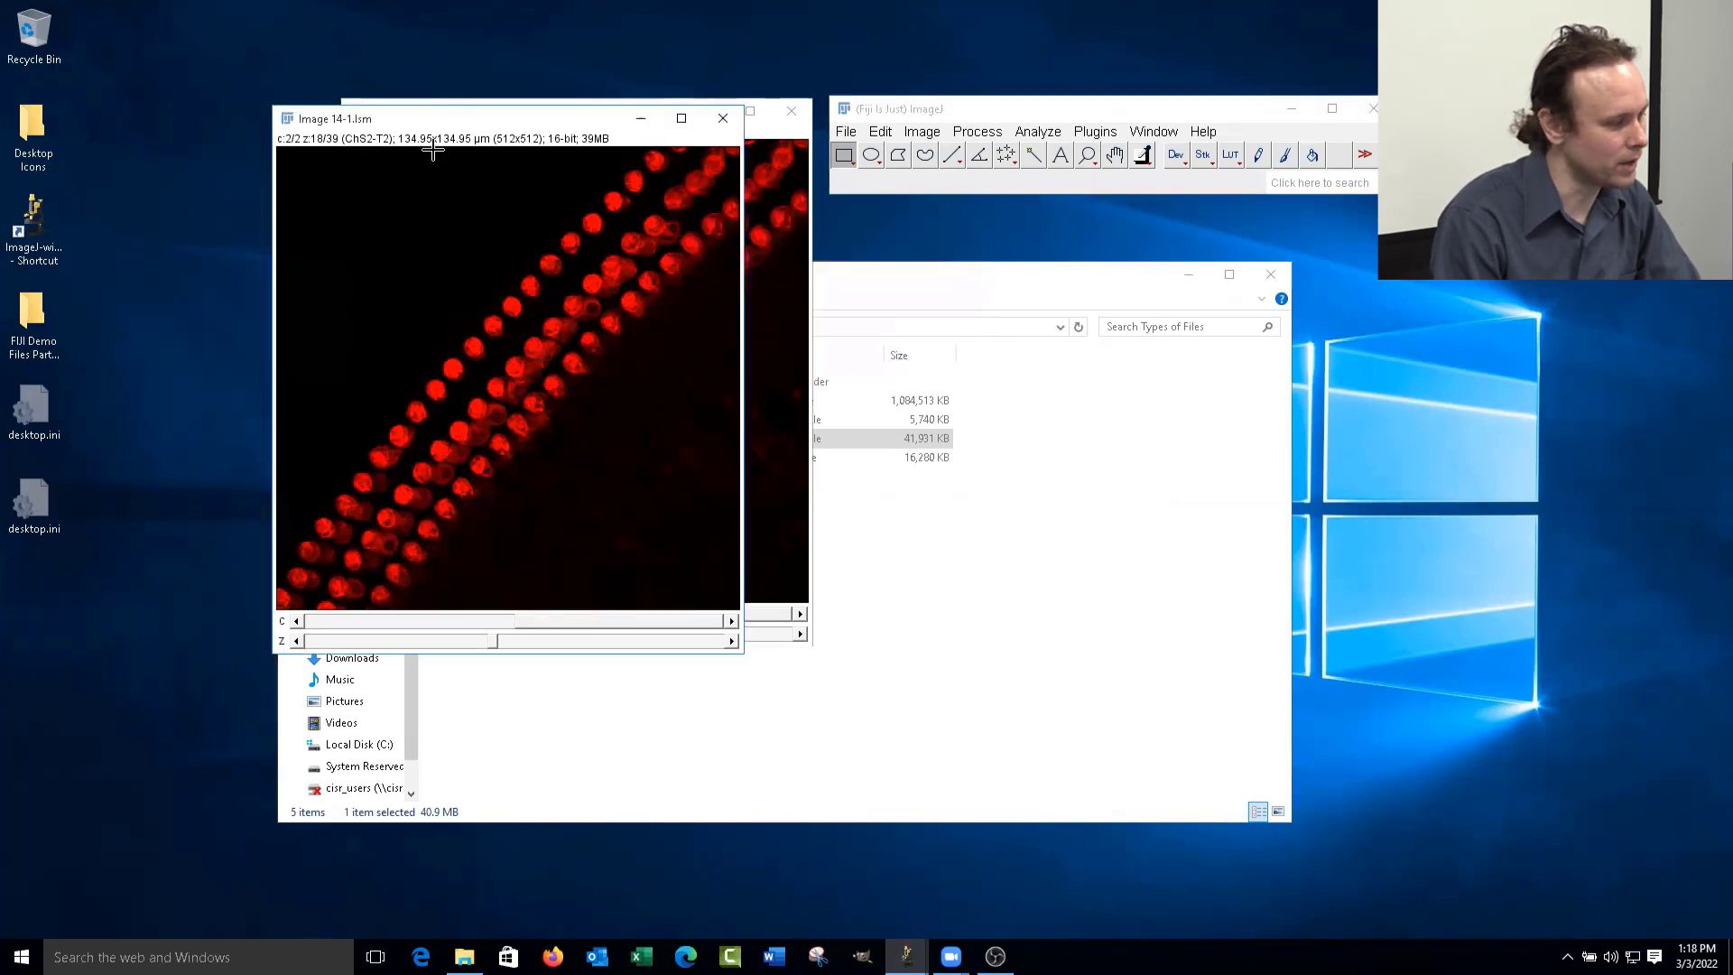
pyautogui.moveTo(485, 122); pyautogui.dragTo(712, 214)
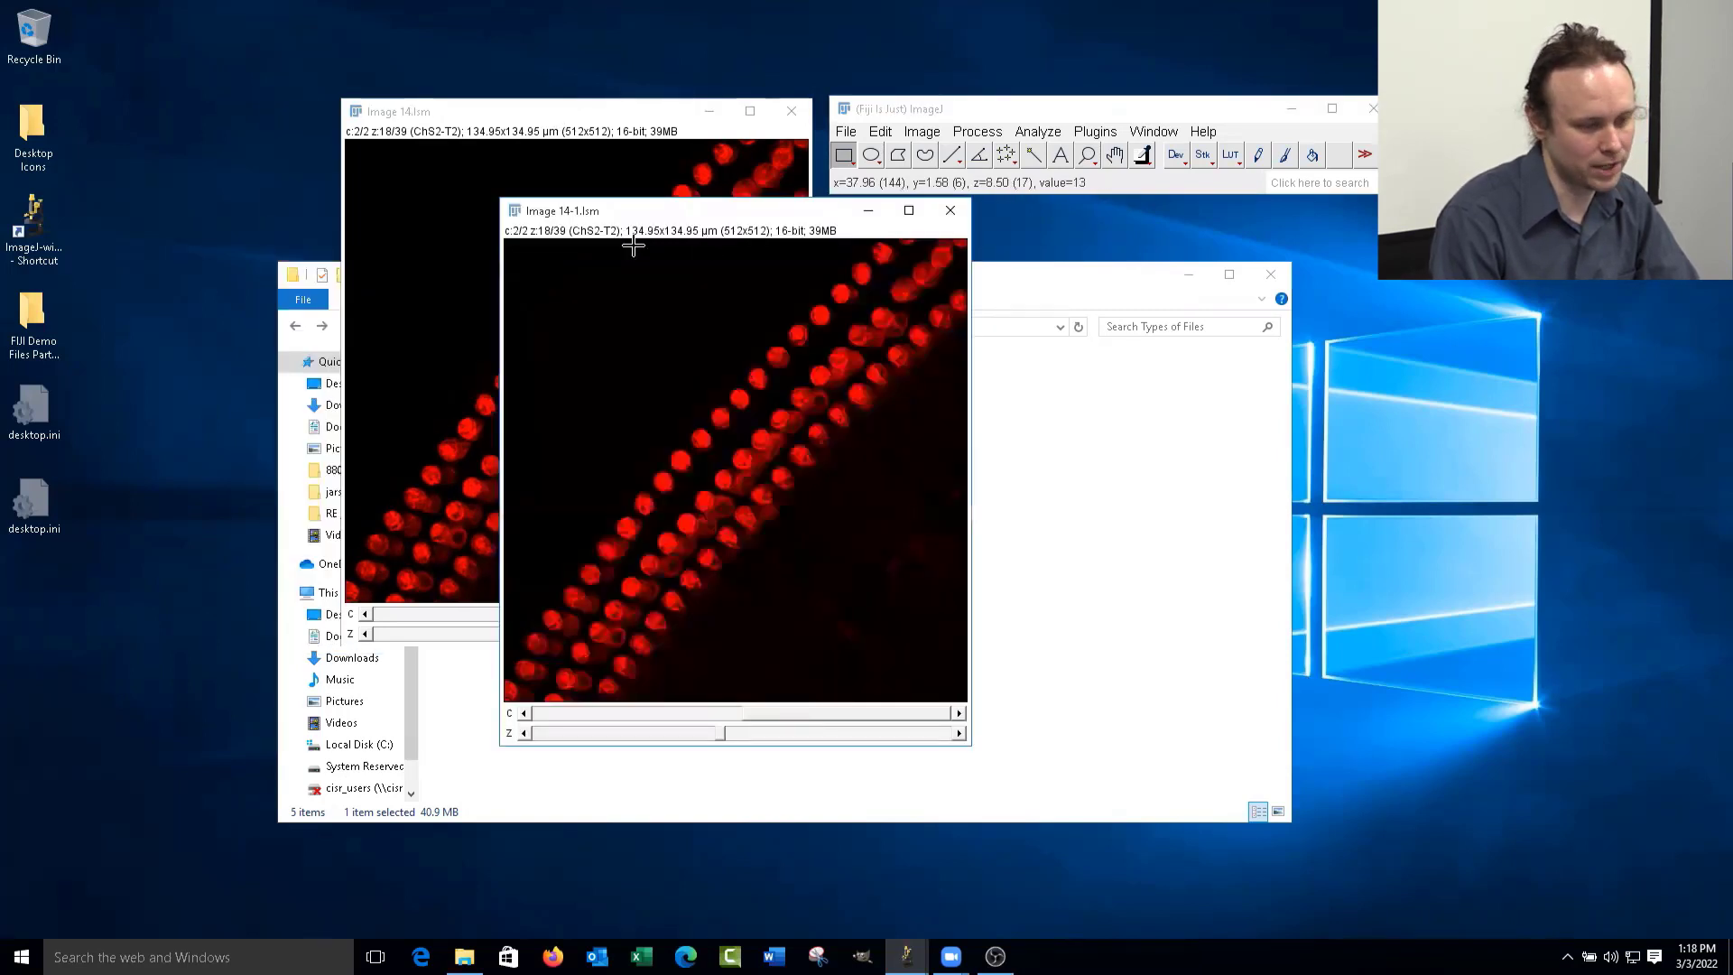
pyautogui.click(696, 217)
pyautogui.moveTo(696, 216); pyautogui.dragTo(644, 130)
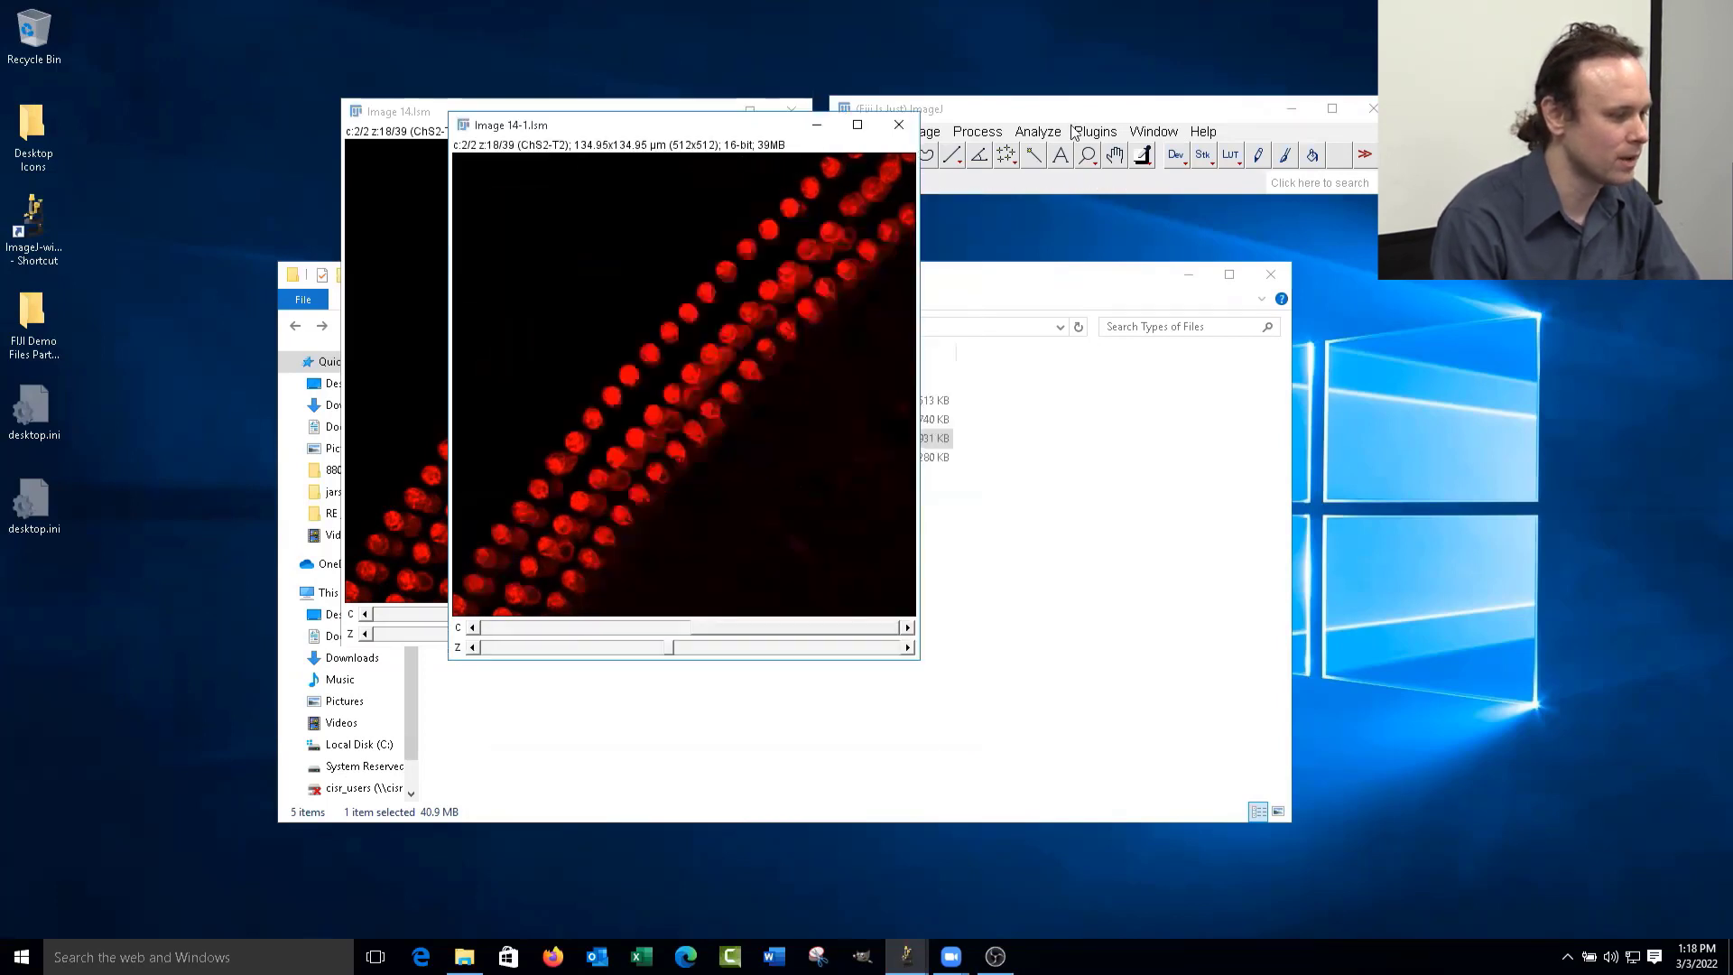
# - Open Brightness/Contrast for the duplicated stack and auto-adjust its red channel
pyautogui.click(937, 136)
pyautogui.moveTo(939, 185)
pyautogui.click(1156, 185)
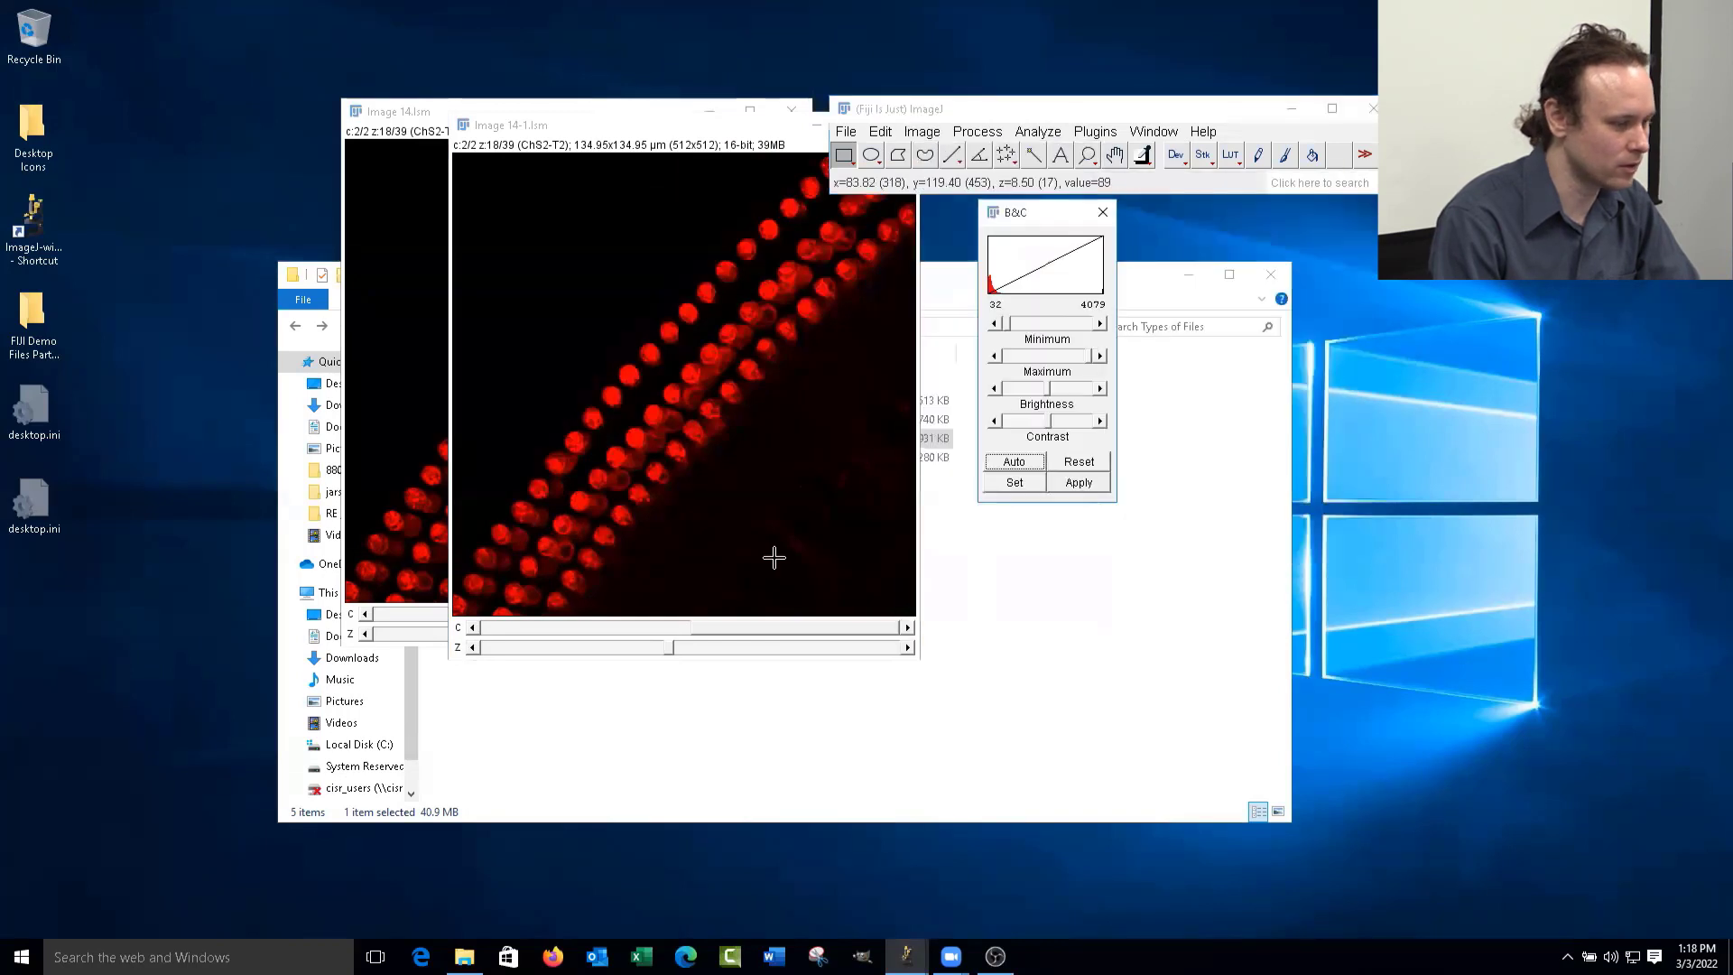
pyautogui.click(1031, 463)
# - Auto-adjust the duplicate's green channel to a range of 16 to 3119 and apply it to the pixel values
pyautogui.moveTo(724, 630); pyautogui.dragTo(514, 629)
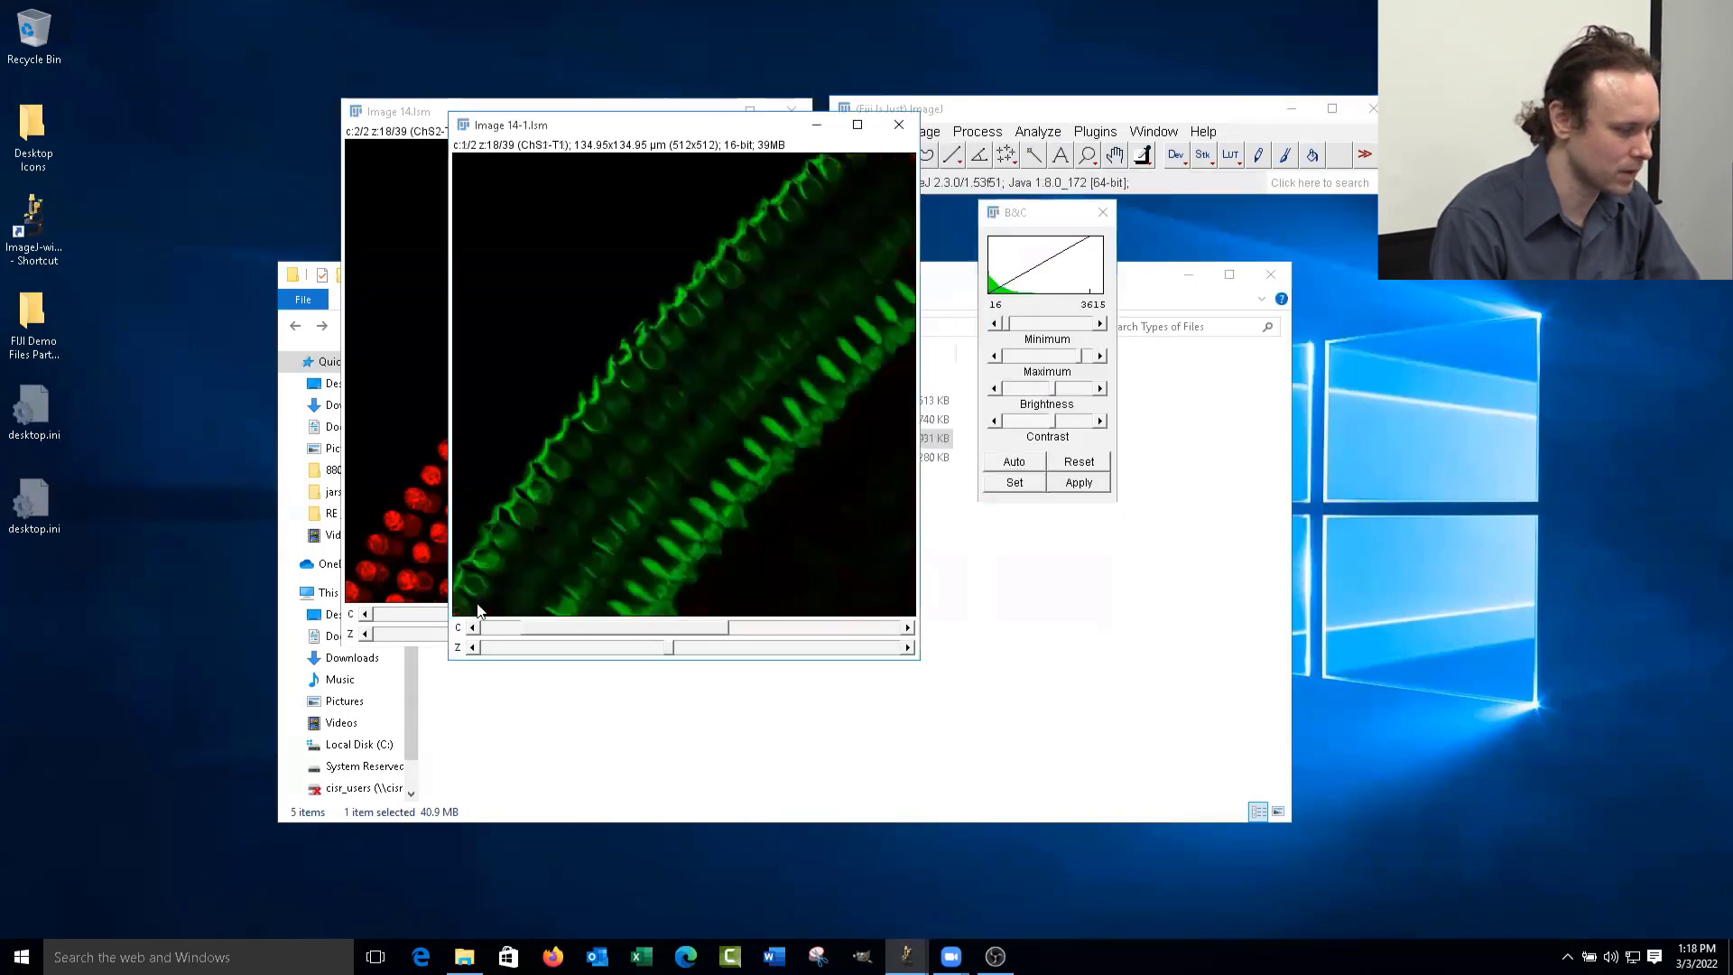
pyautogui.click(1079, 482)
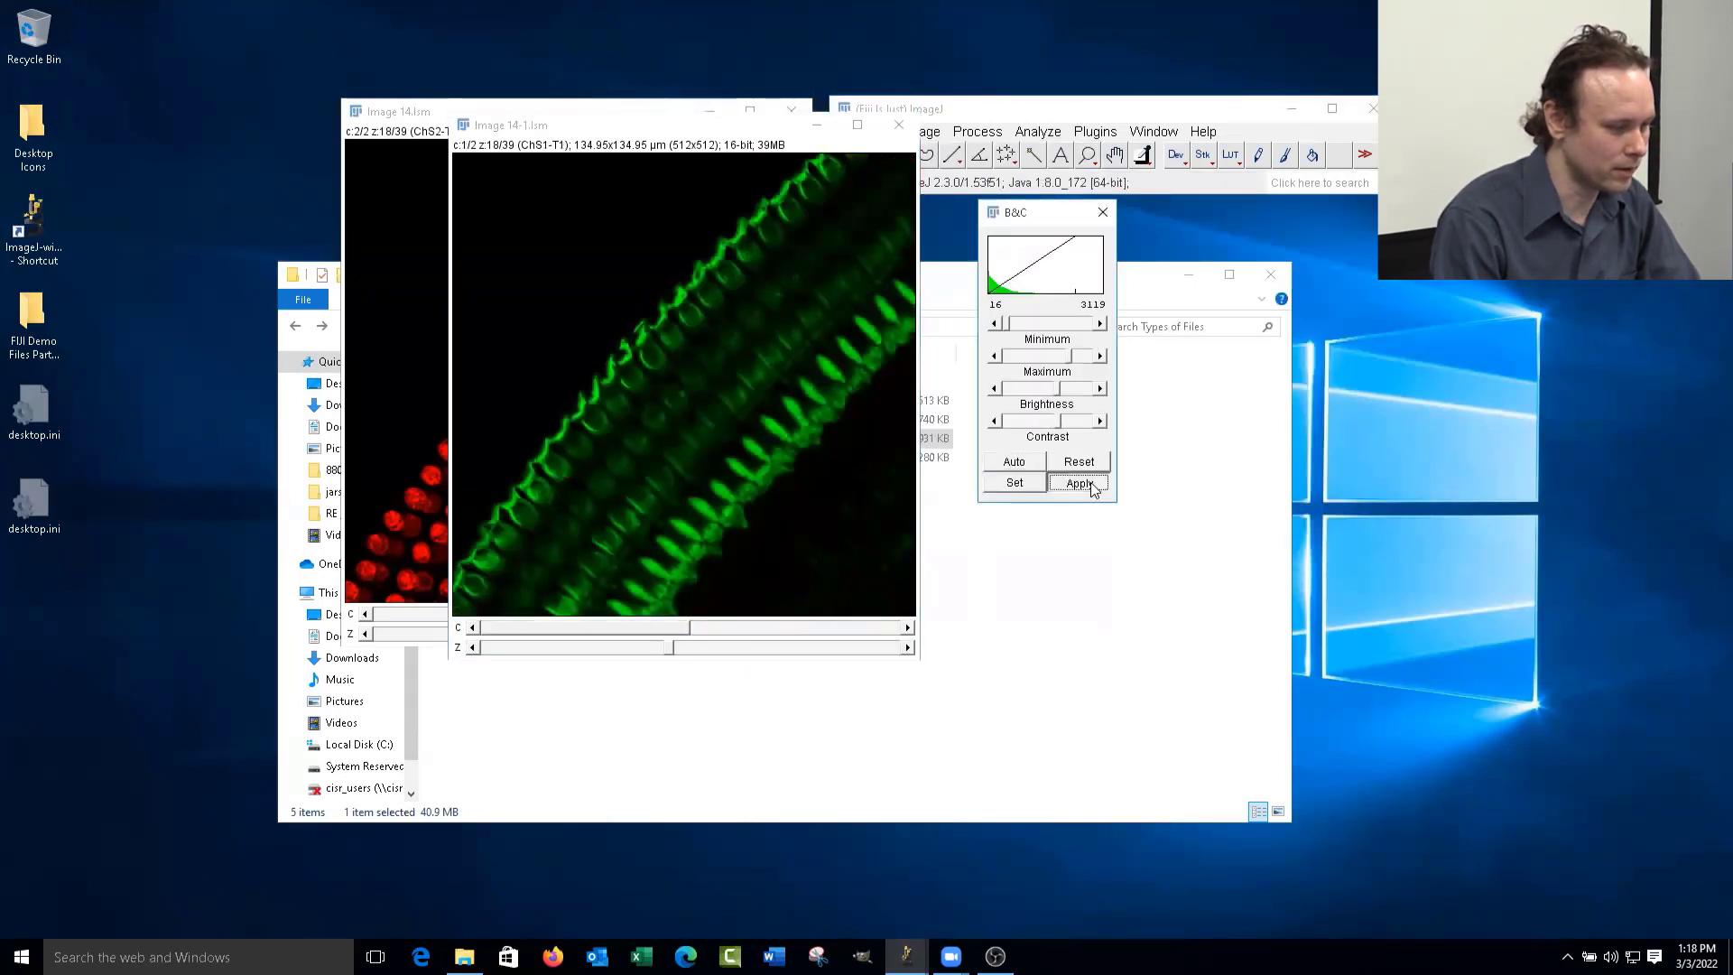
pyautogui.click(875, 312)
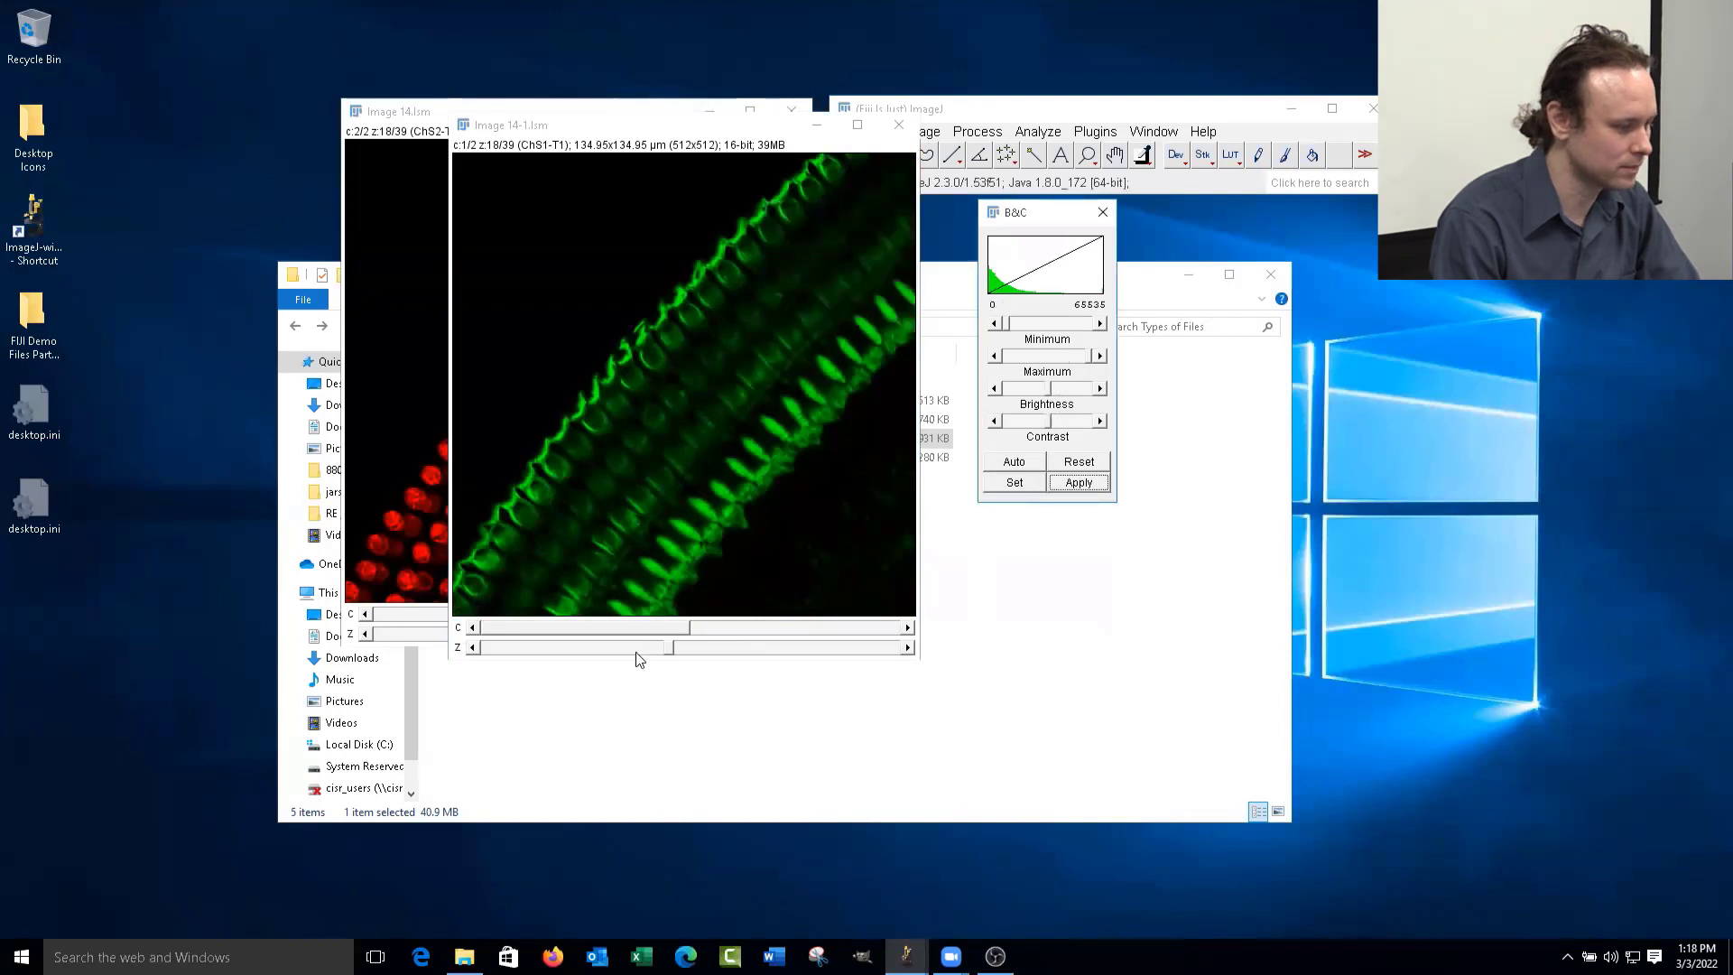
# - Auto-adjust the duplicate's red channel at slice 27 to a range of 31 to 2612 and apply it to the pixel values
pyautogui.moveTo(664, 630); pyautogui.dragTo(866, 632)
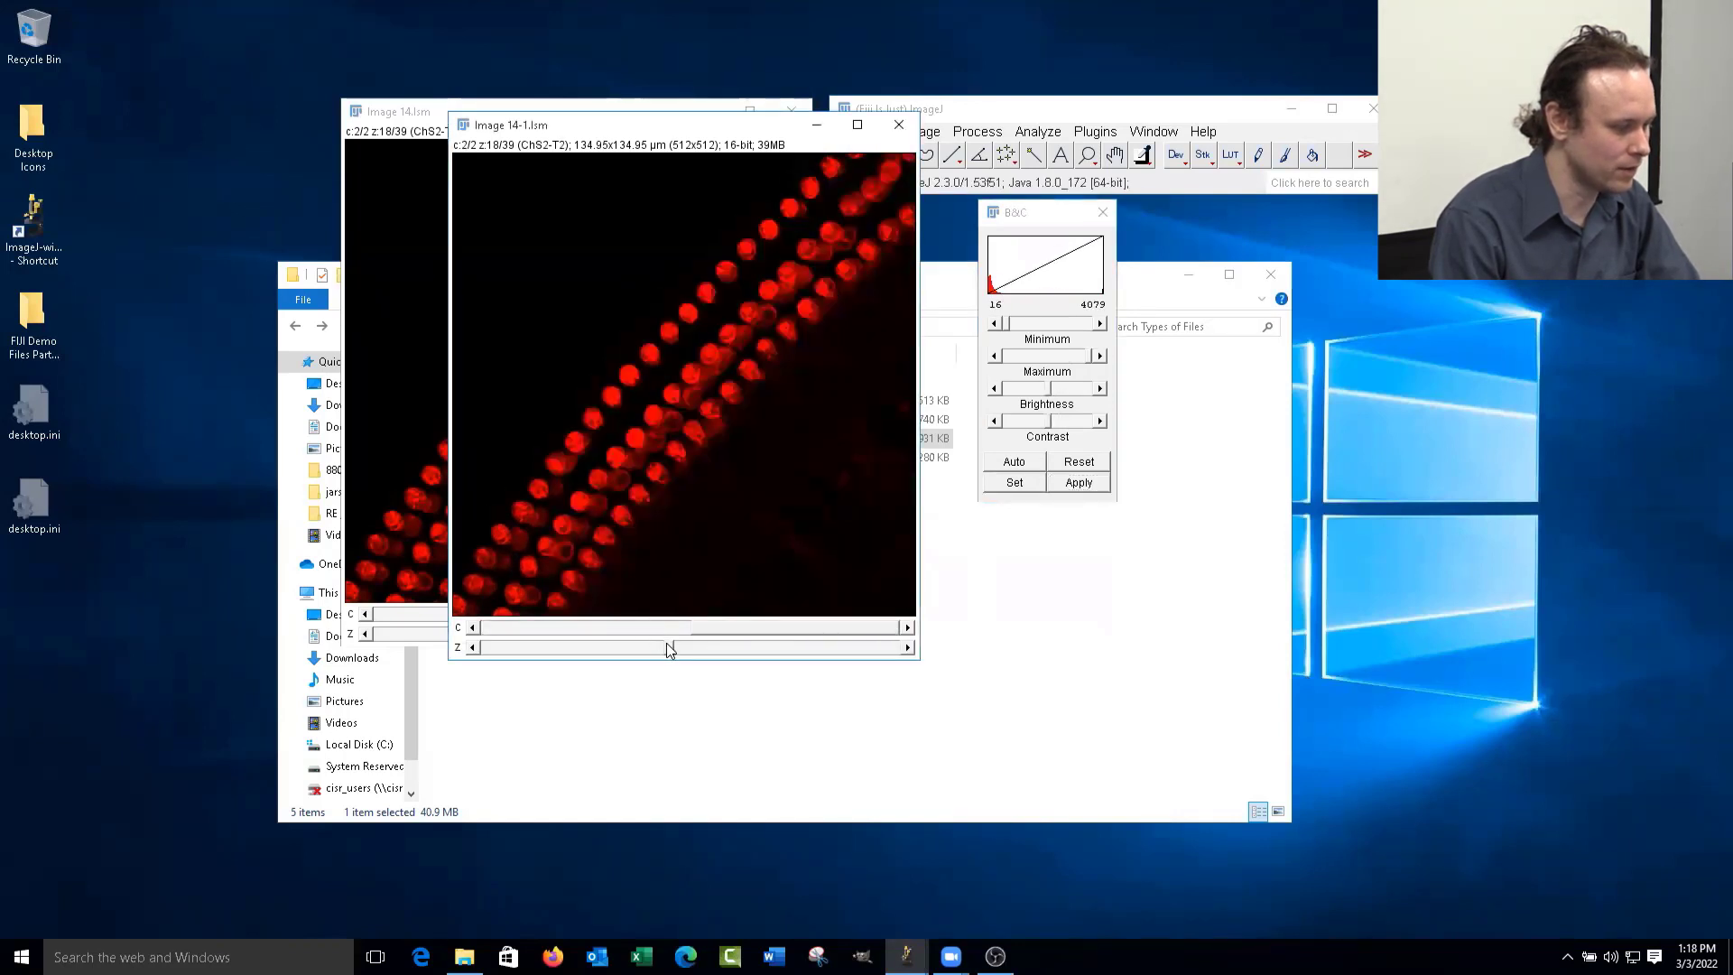
pyautogui.moveTo(669, 649); pyautogui.dragTo(764, 675)
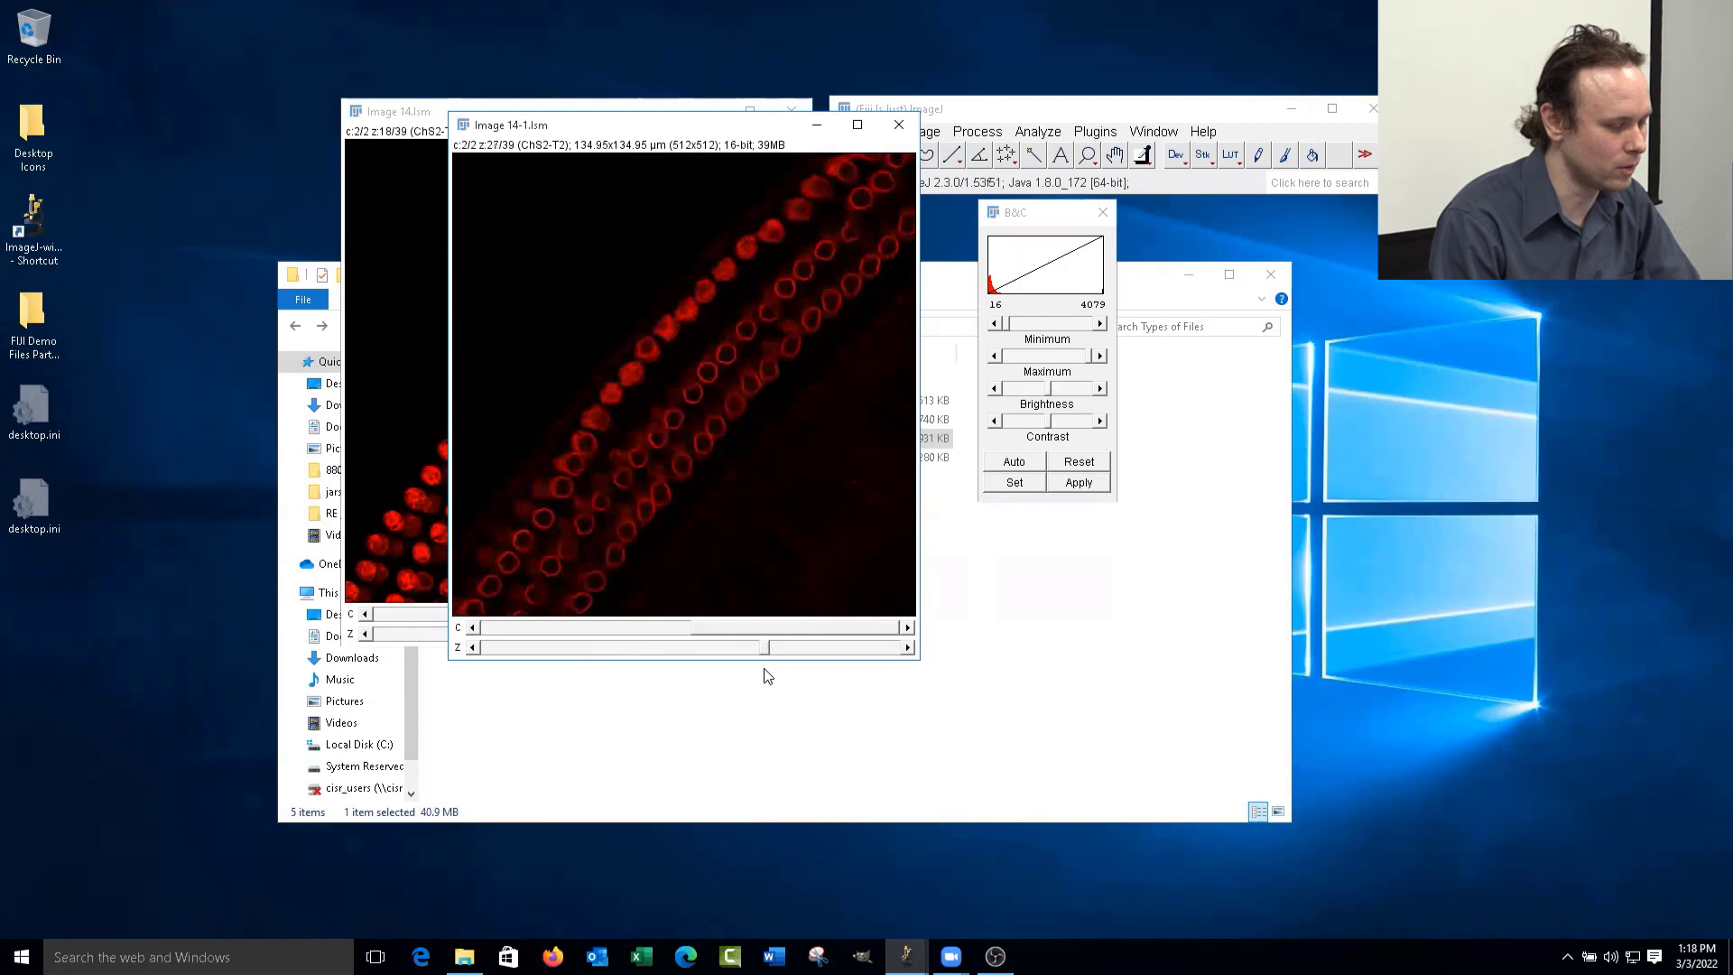
pyautogui.click(1015, 462)
pyautogui.click(1079, 482)
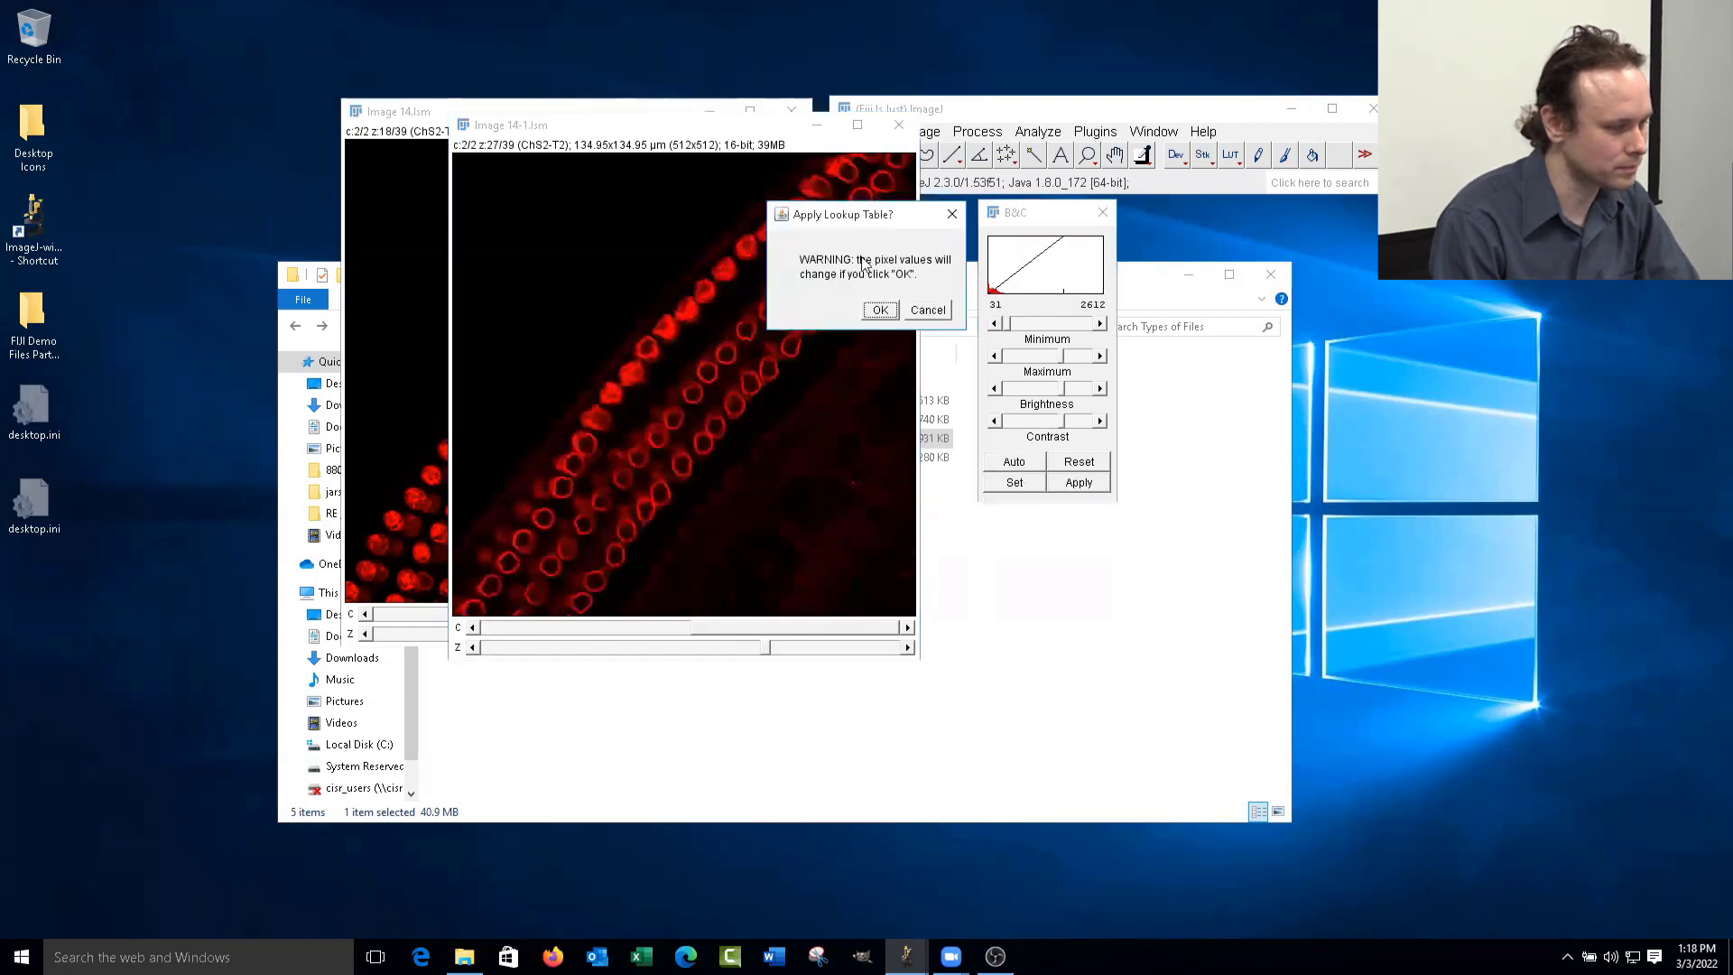
pyautogui.click(880, 309)
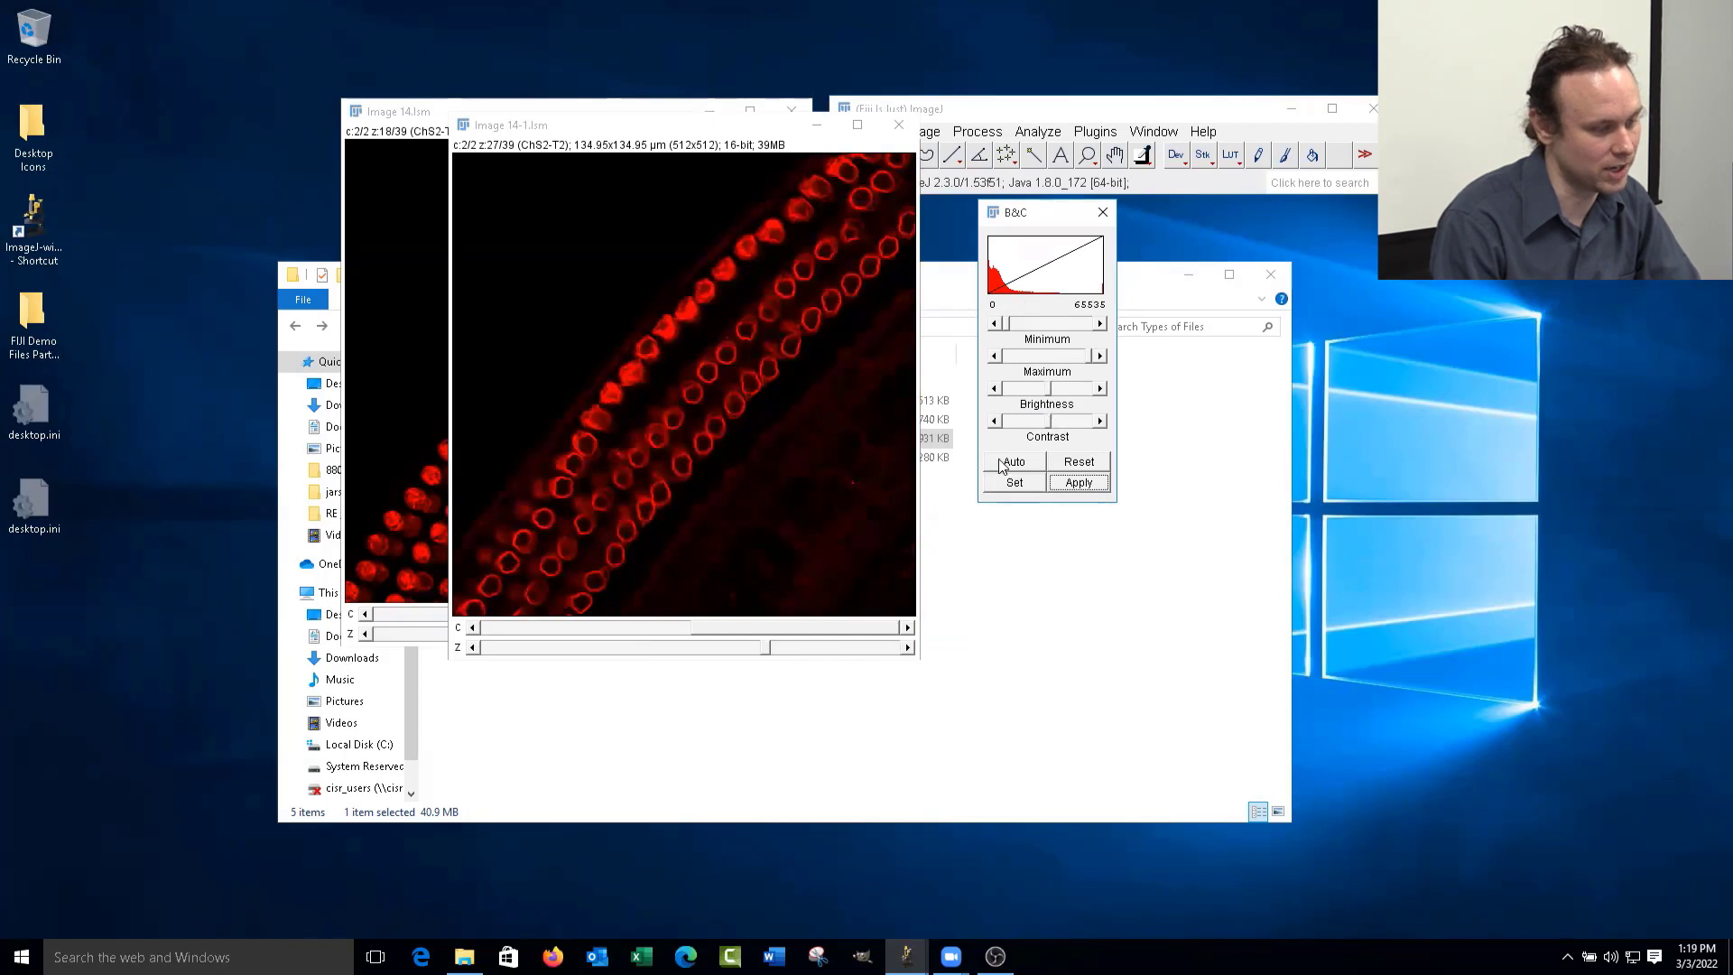
# - Check both channels of the duplicated stack at slice 14 and close the duplicate without saving
pyautogui.moveTo(800, 626); pyautogui.dragTo(603, 648)
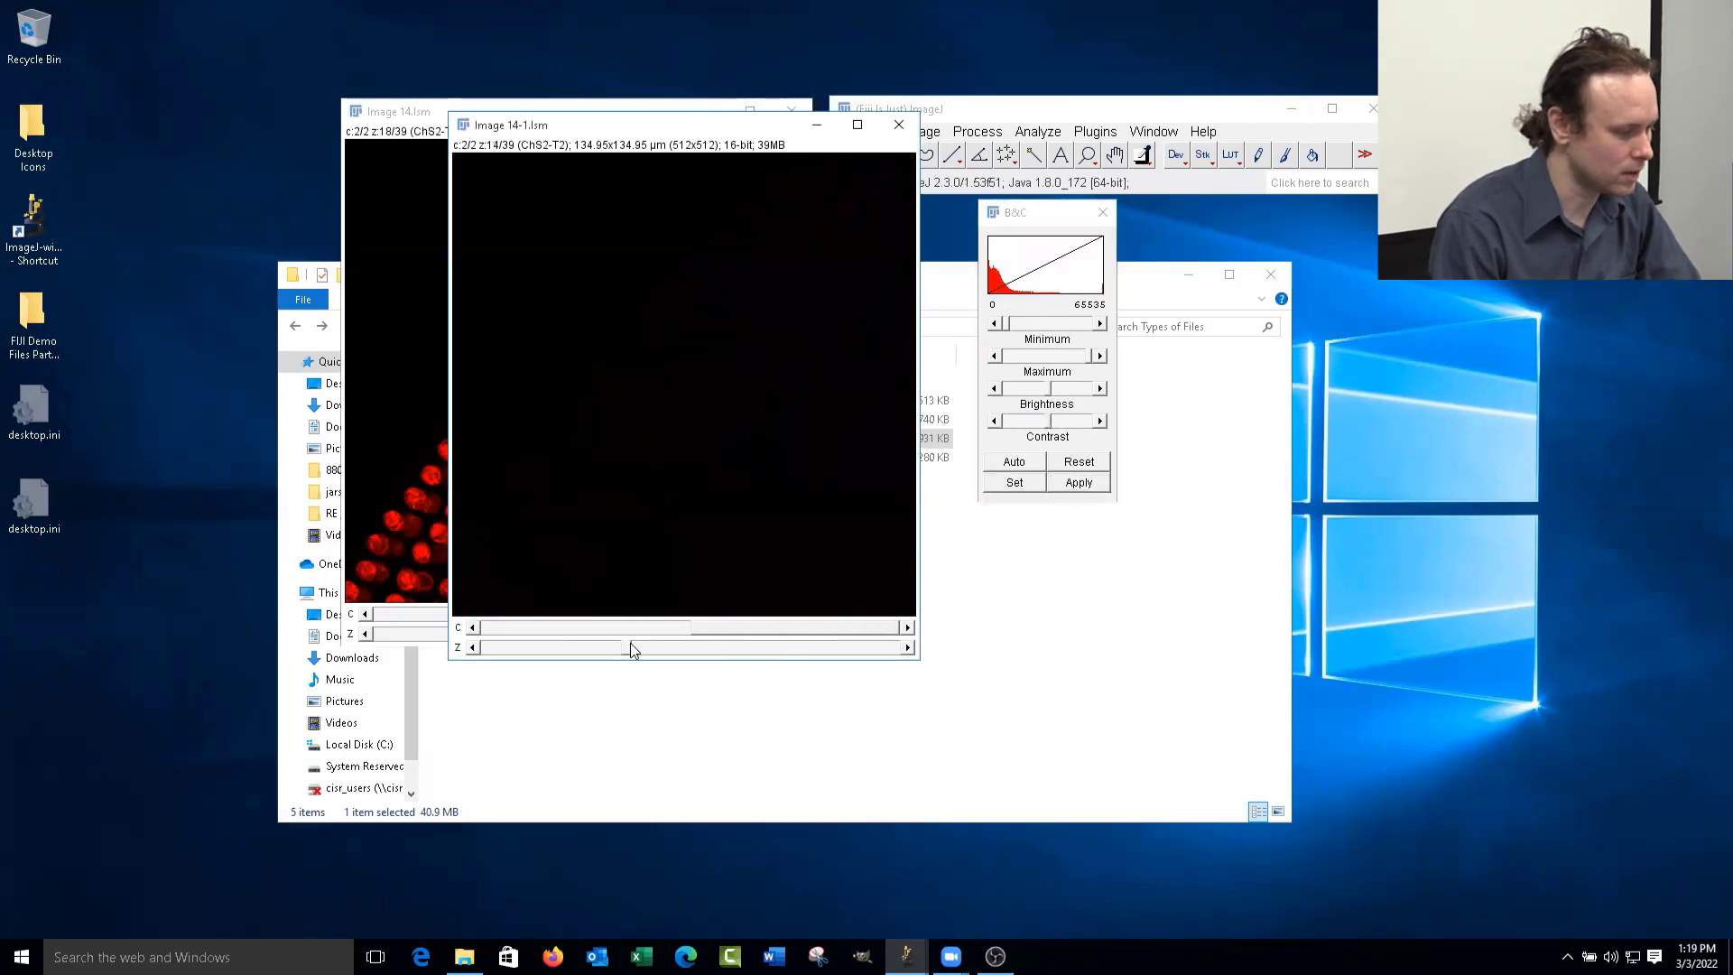
pyautogui.moveTo(726, 627); pyautogui.dragTo(547, 621)
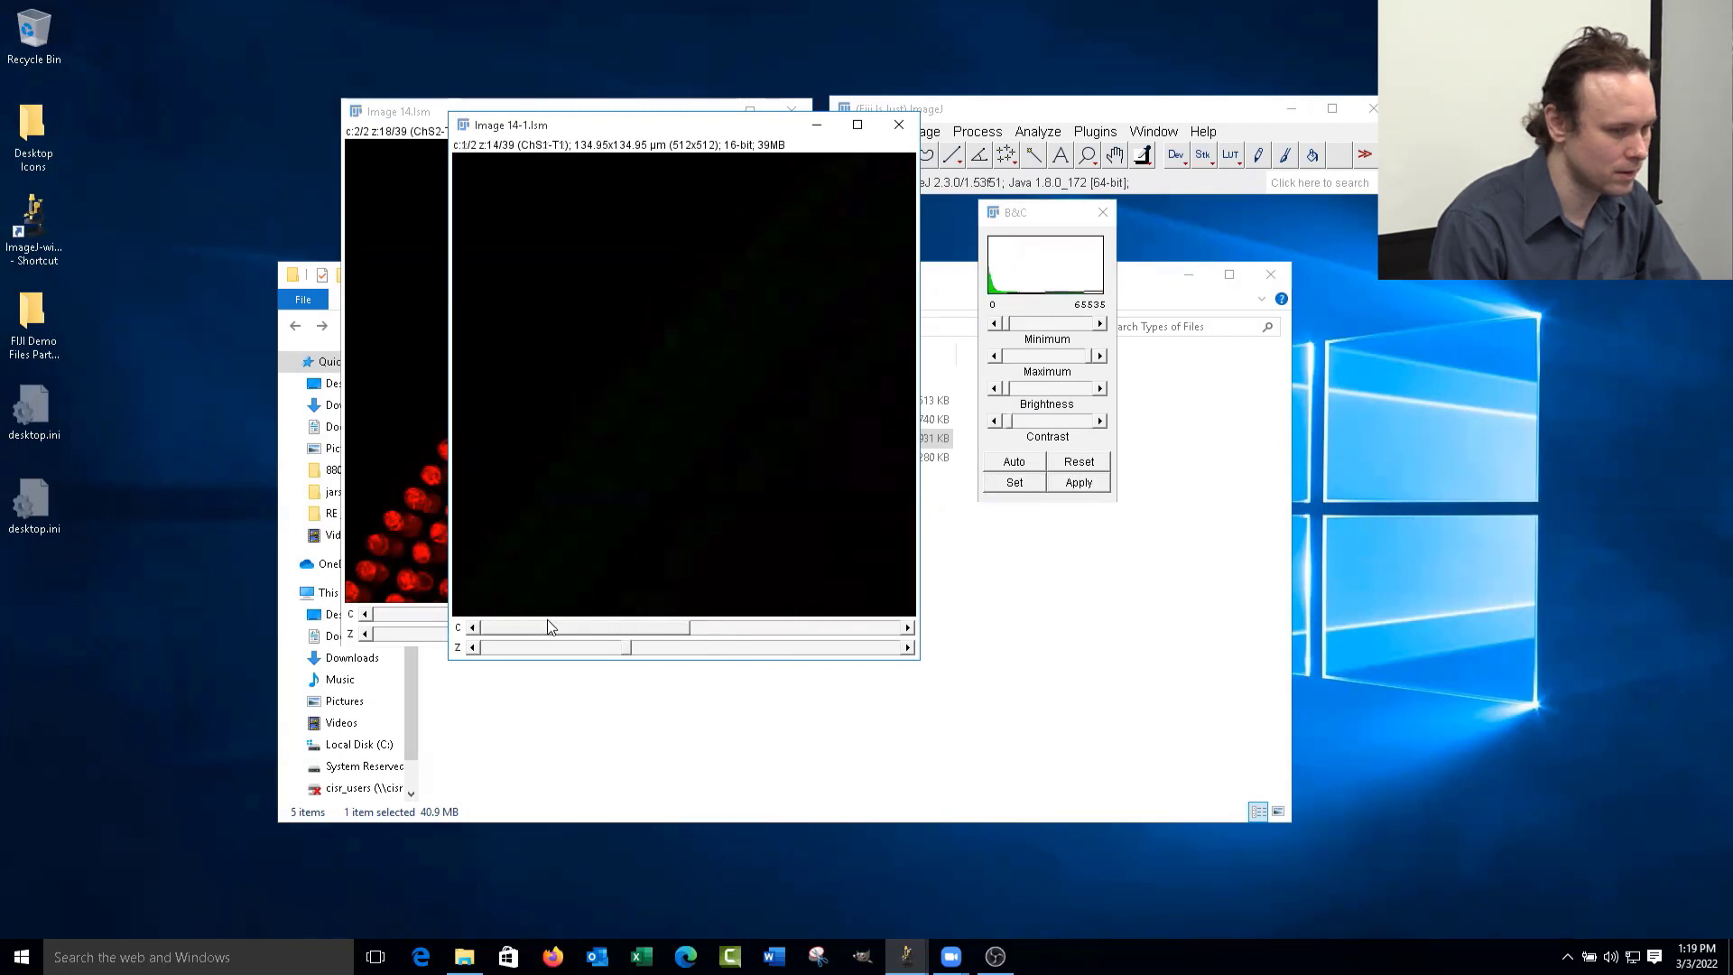
pyautogui.click(900, 126)
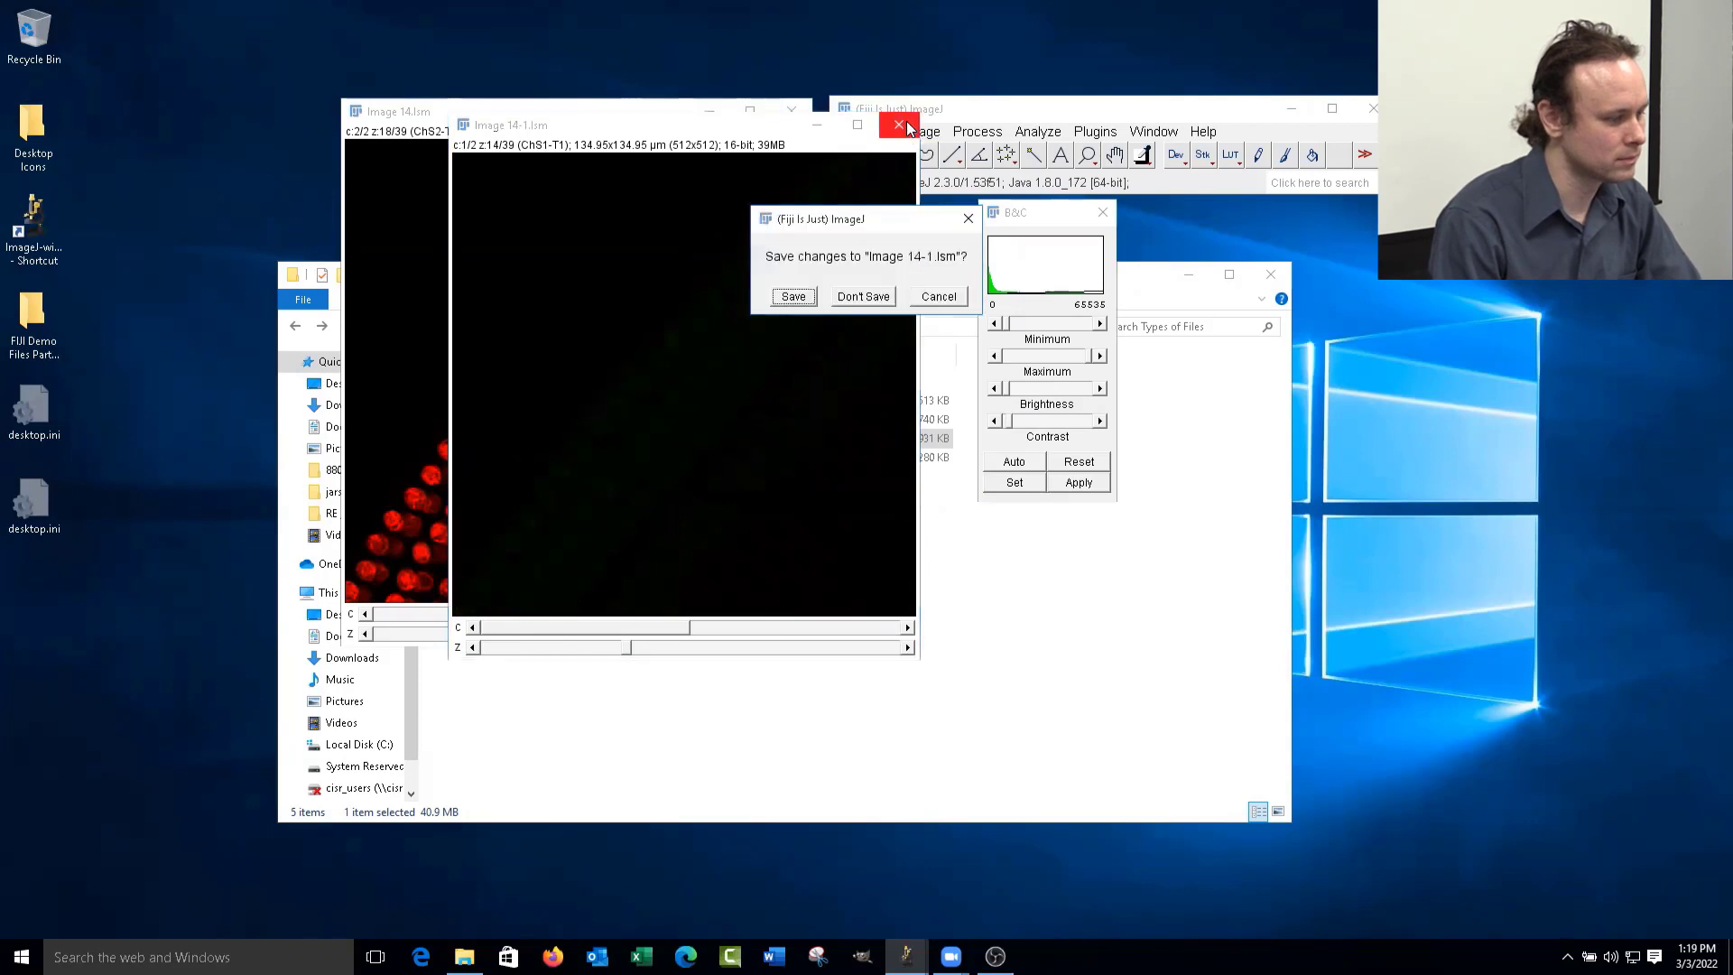
pyautogui.click(862, 297)
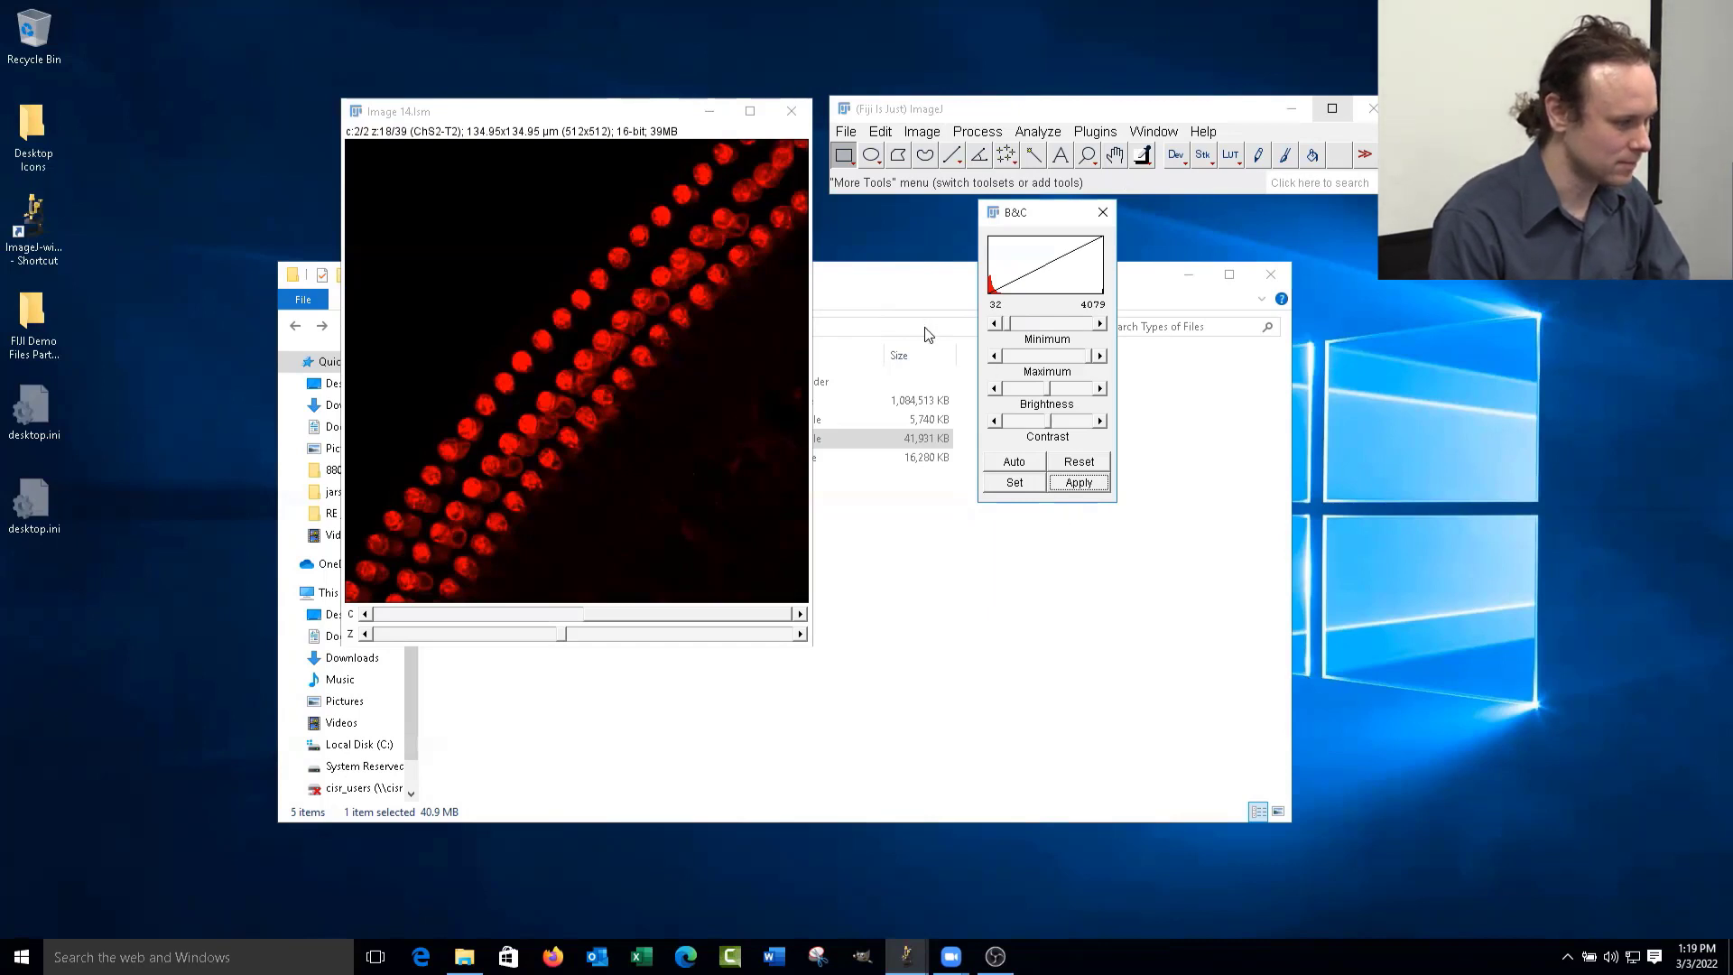
# - Set the red channel's display range in Image 14.lsm to 16–3194, starting from the automatic adjustment
pyautogui.moveTo(652, 117); pyautogui.dragTo(666, 194)
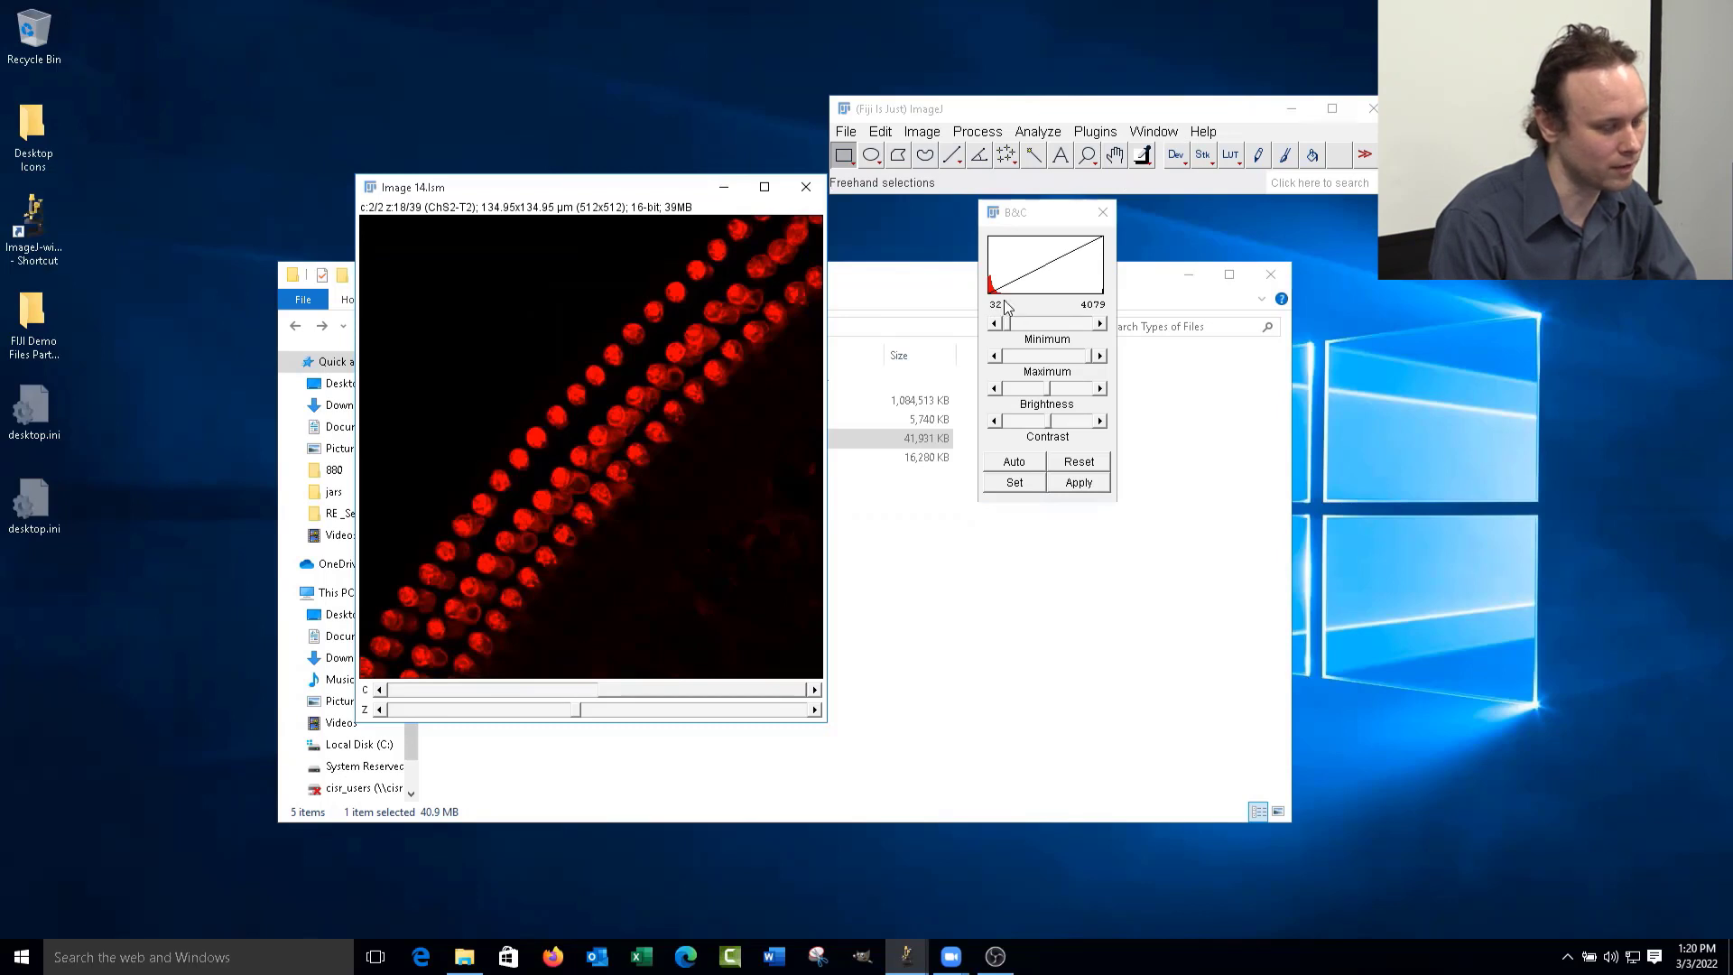
pyautogui.click(1029, 463)
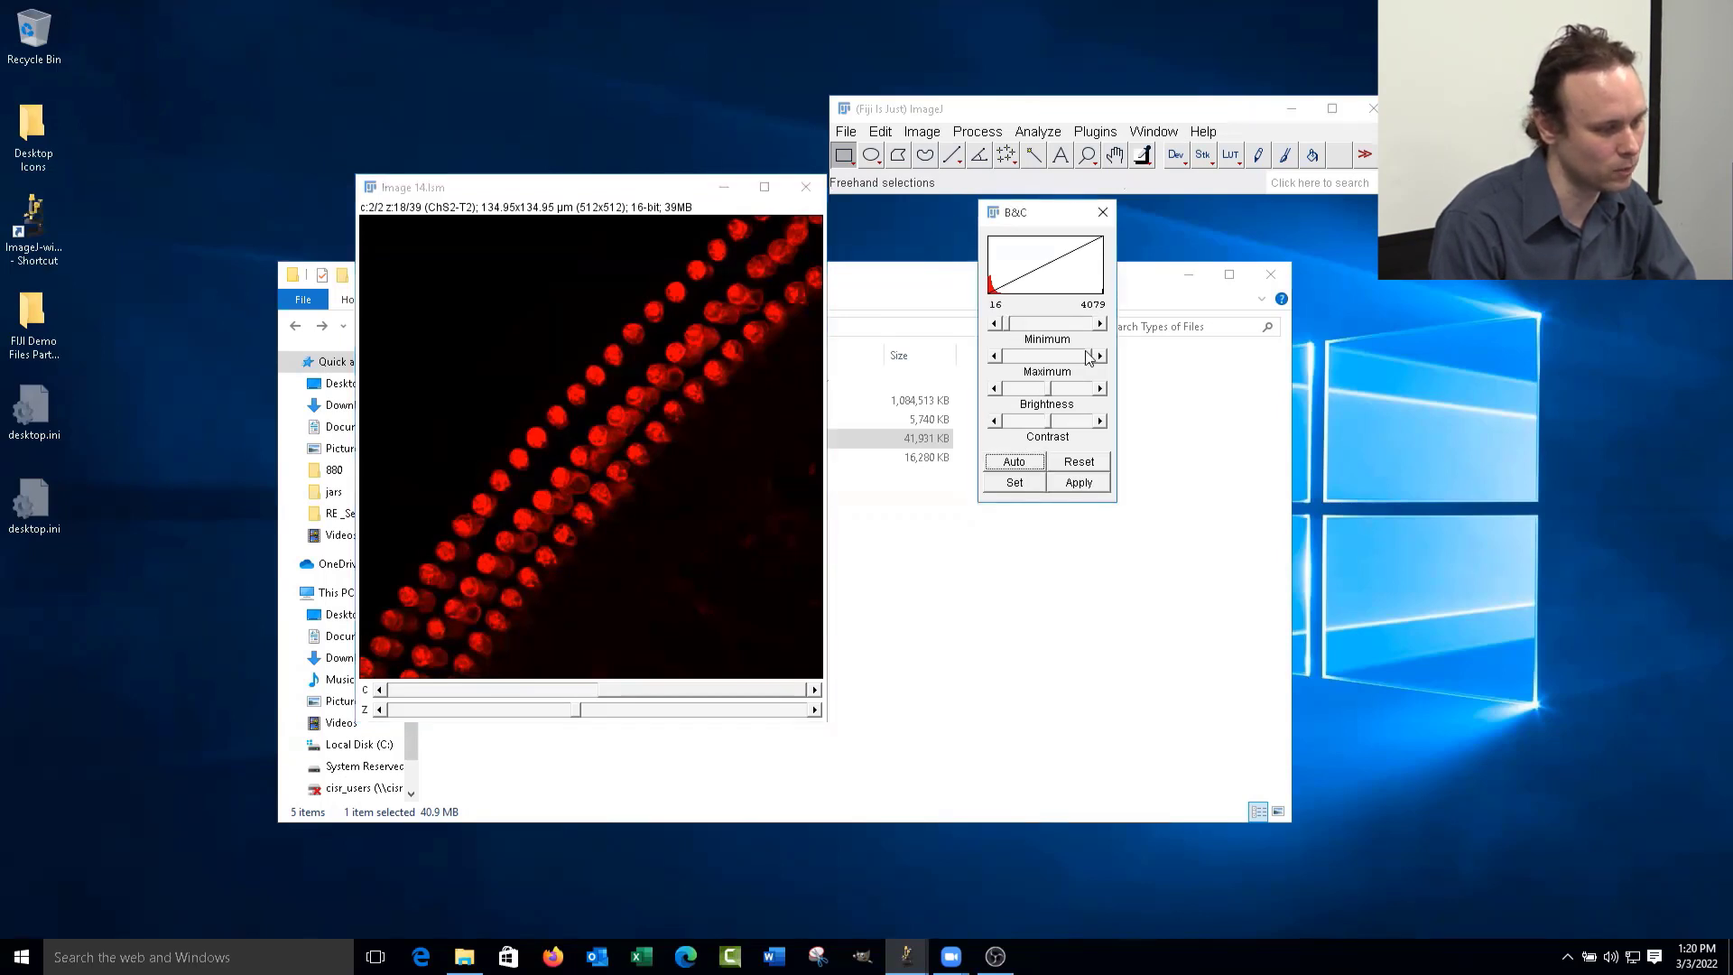
pyautogui.moveTo(1091, 358)
pyautogui.mouseDown()
pyautogui.moveTo(1038, 358)
pyautogui.moveTo(1072, 357)
pyautogui.mouseUp()
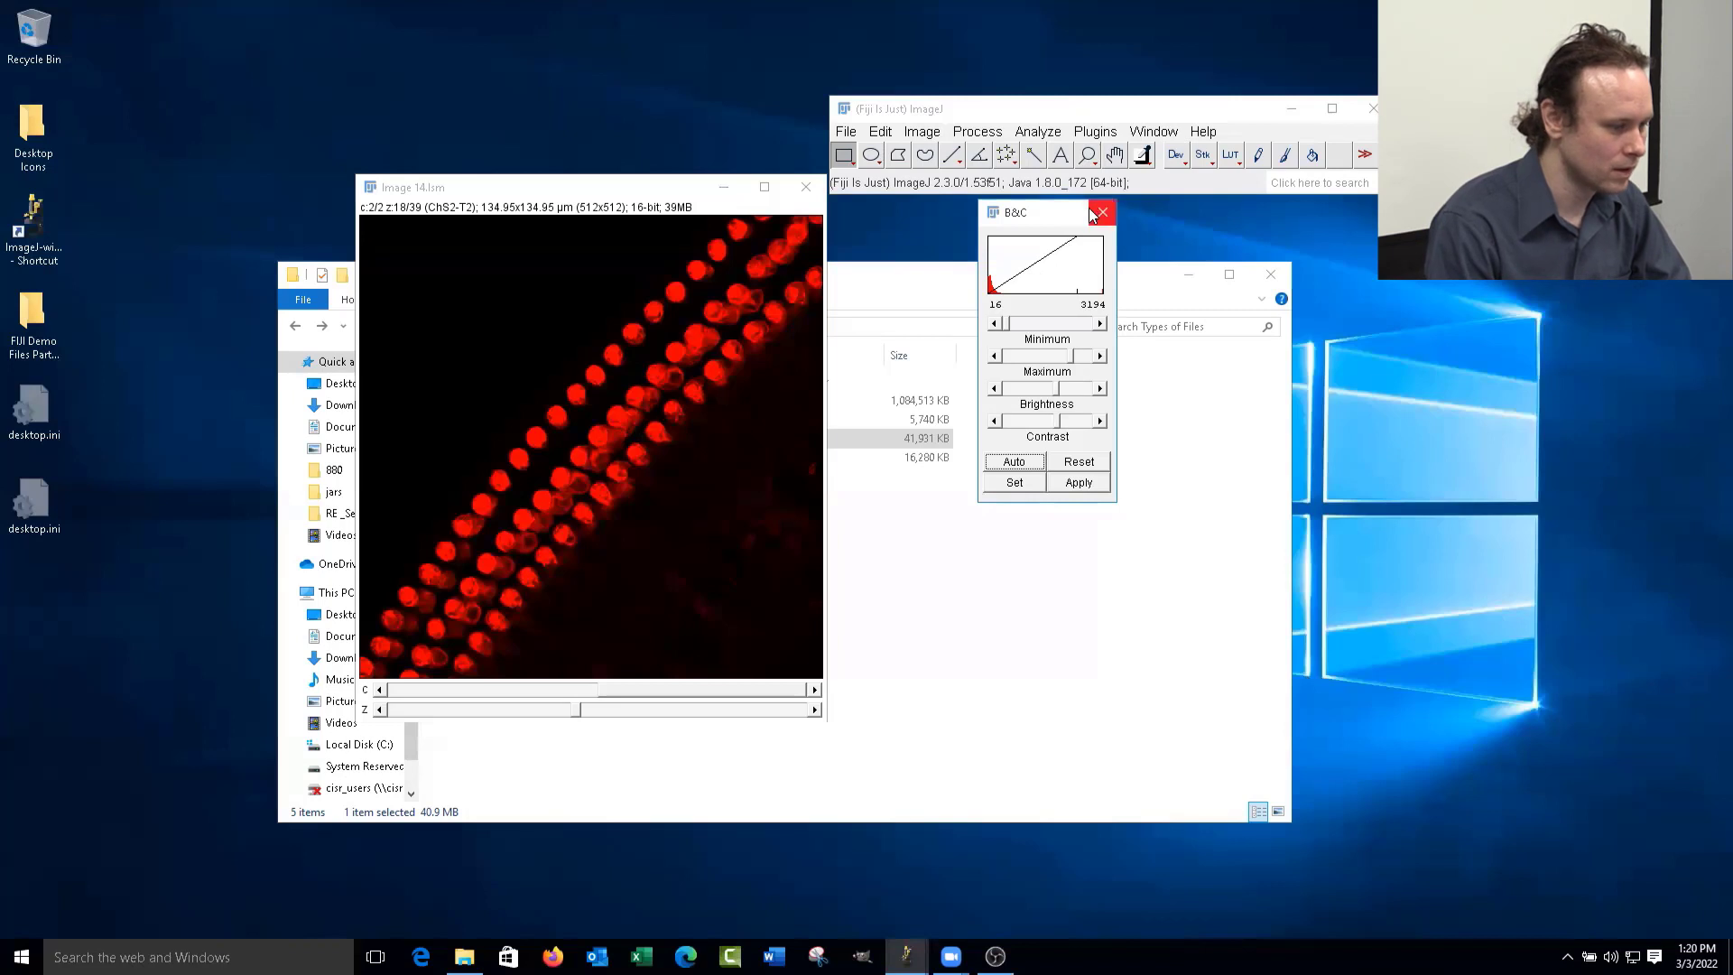
# - Show channel 1 at slice 13 of Image 14.lsm and place its window beside the ImageJ toolbar
pyautogui.moveTo(575, 710)
pyautogui.mouseDown()
pyautogui.moveTo(509, 712)
pyautogui.moveTo(559, 710)
pyautogui.mouseUp()
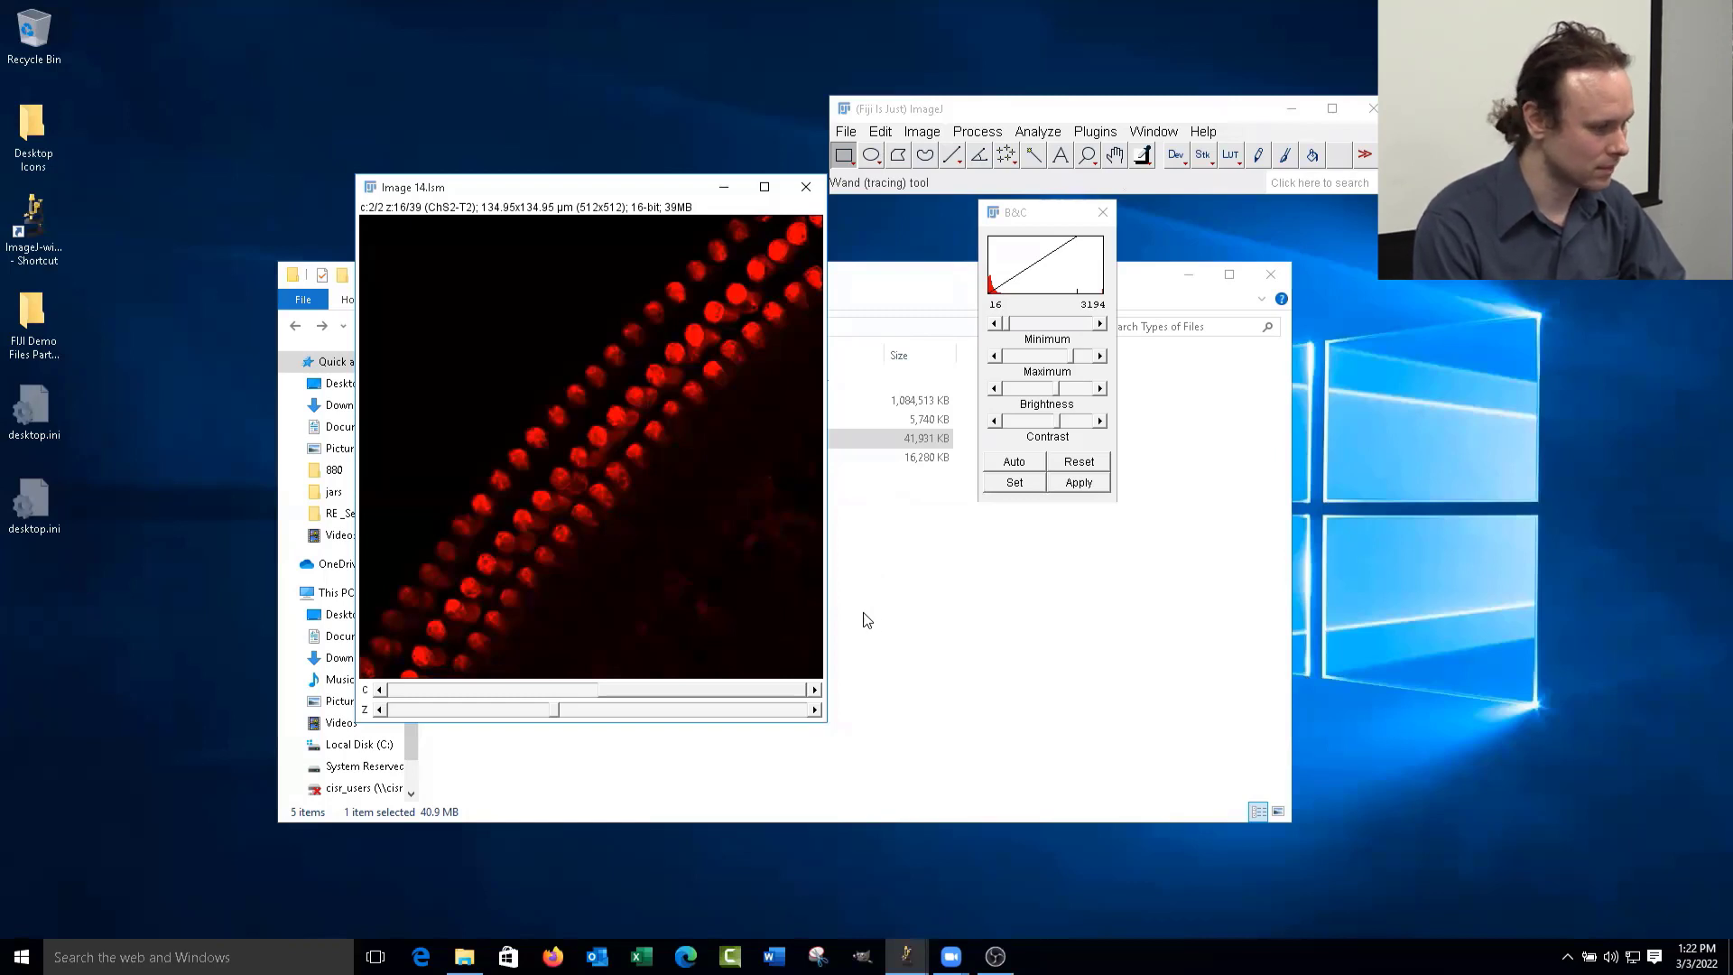
pyautogui.moveTo(686, 695); pyautogui.dragTo(419, 689)
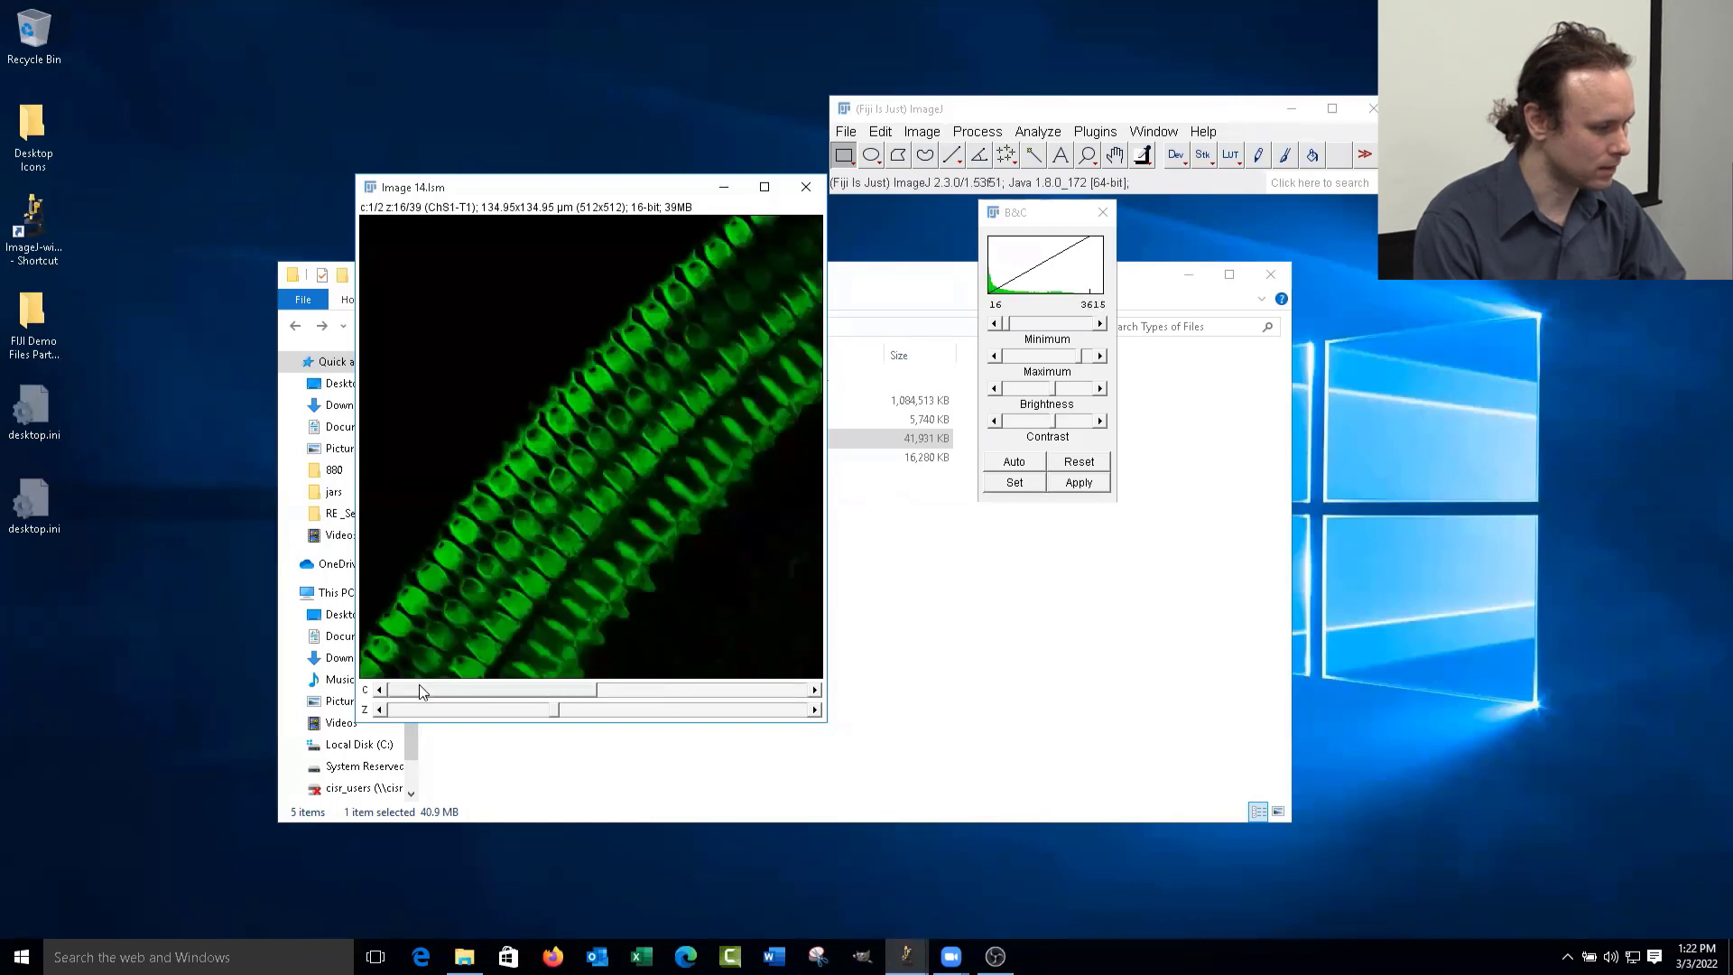
pyautogui.moveTo(563, 709); pyautogui.dragTo(525, 720)
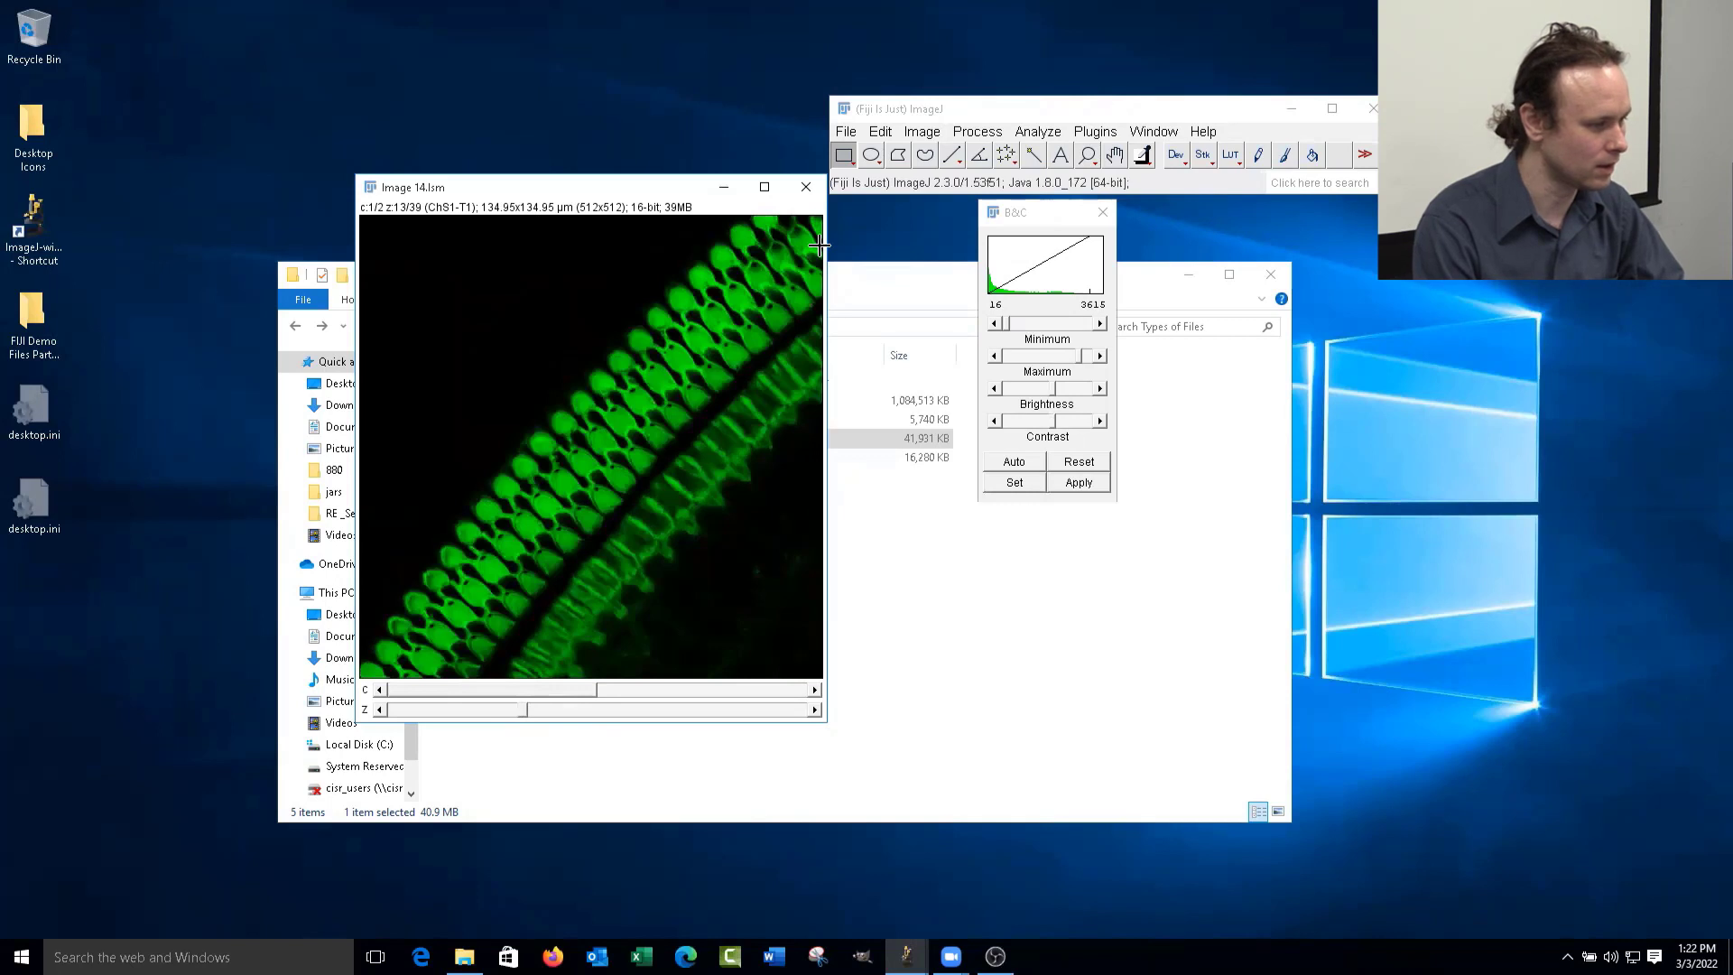
pyautogui.moveTo(636, 183); pyautogui.dragTo(597, 122)
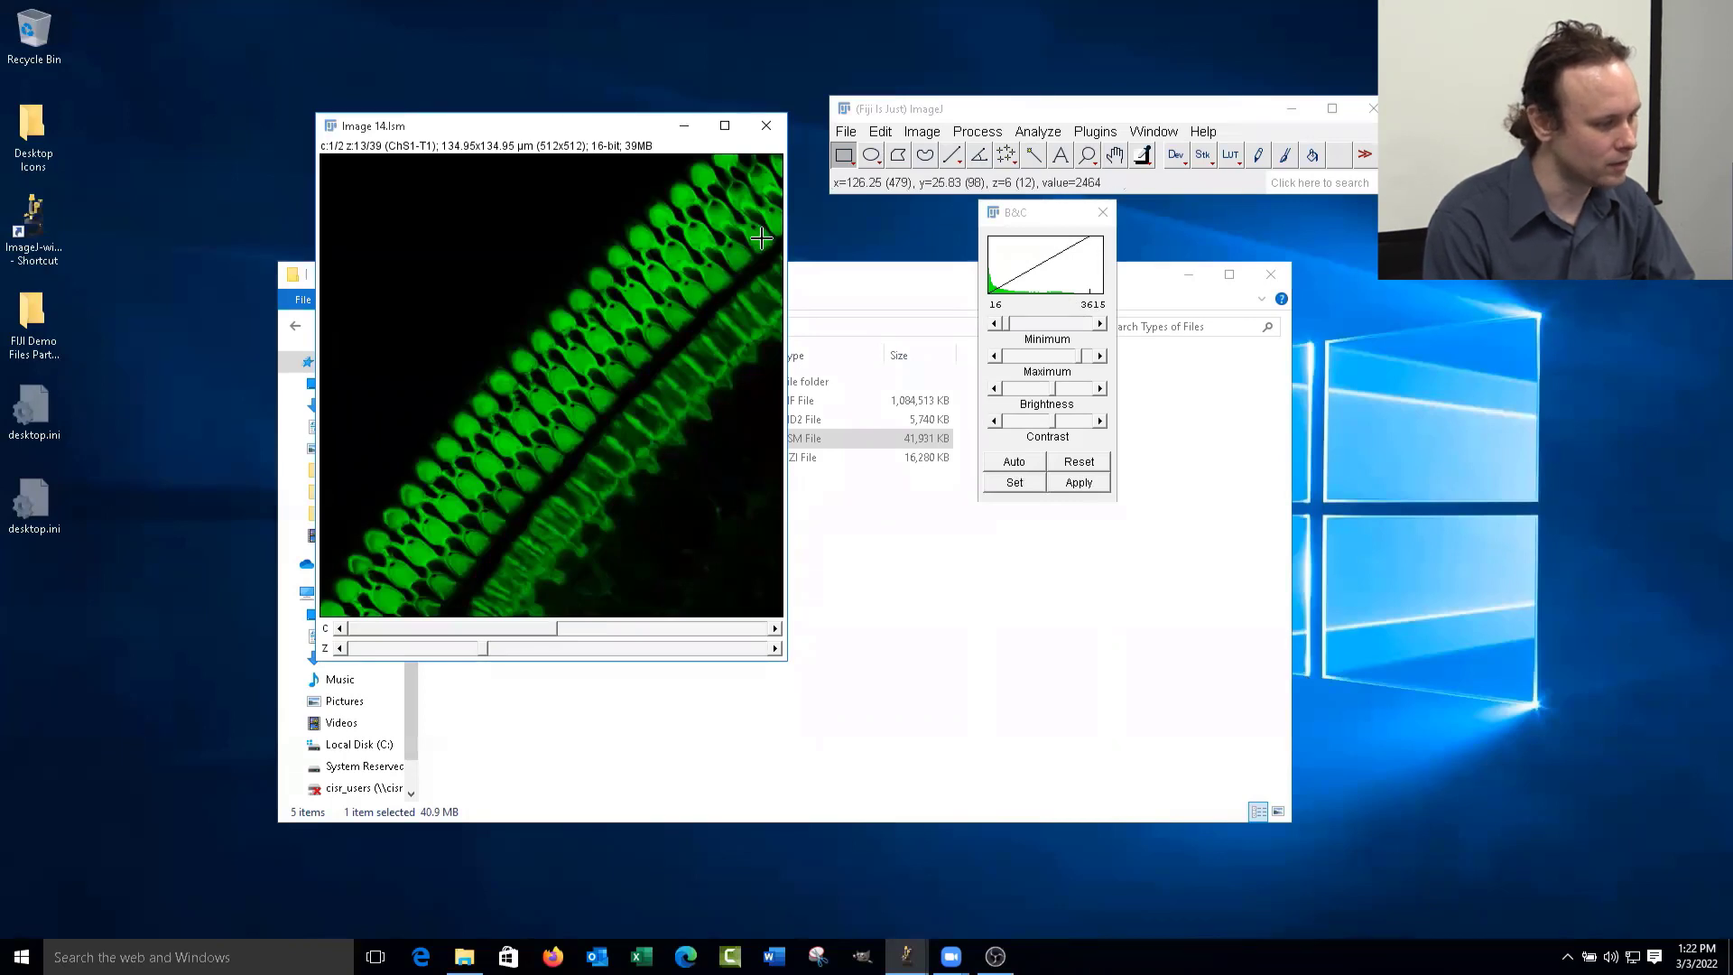
# - Draw a rectangular selection about 78 by 72 µm across the middle of the green cell rows and shift it slightly up and left
pyautogui.click(845, 157)
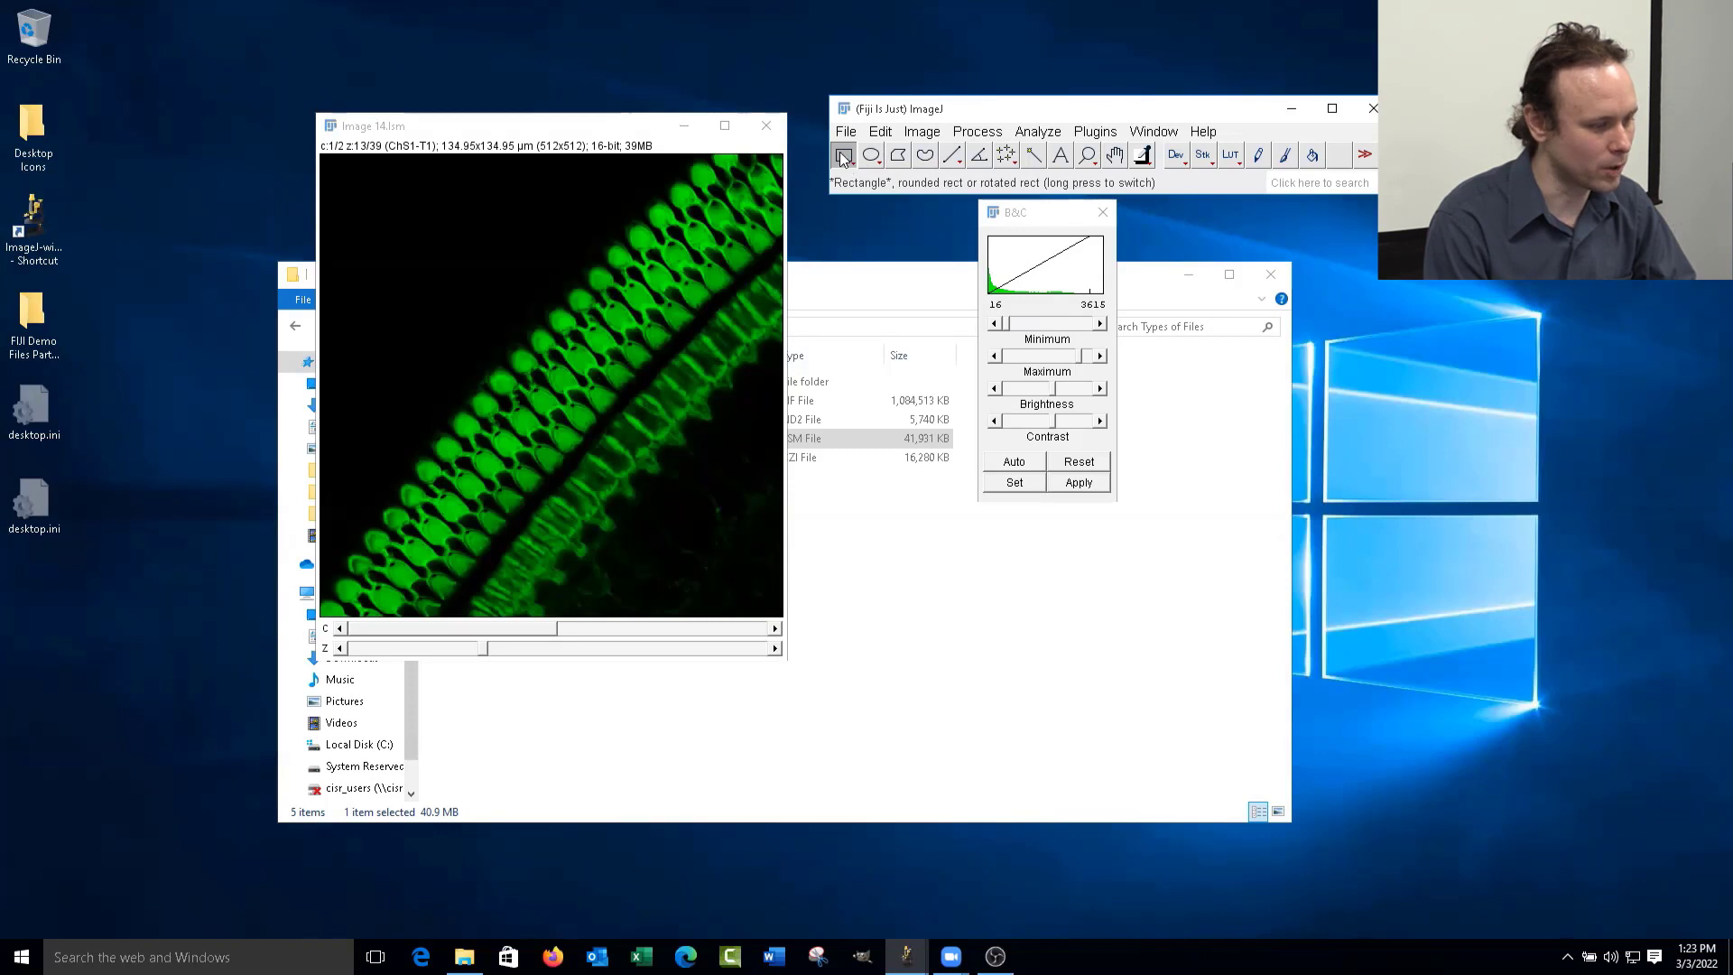
pyautogui.moveTo(461, 299); pyautogui.dragTo(727, 547)
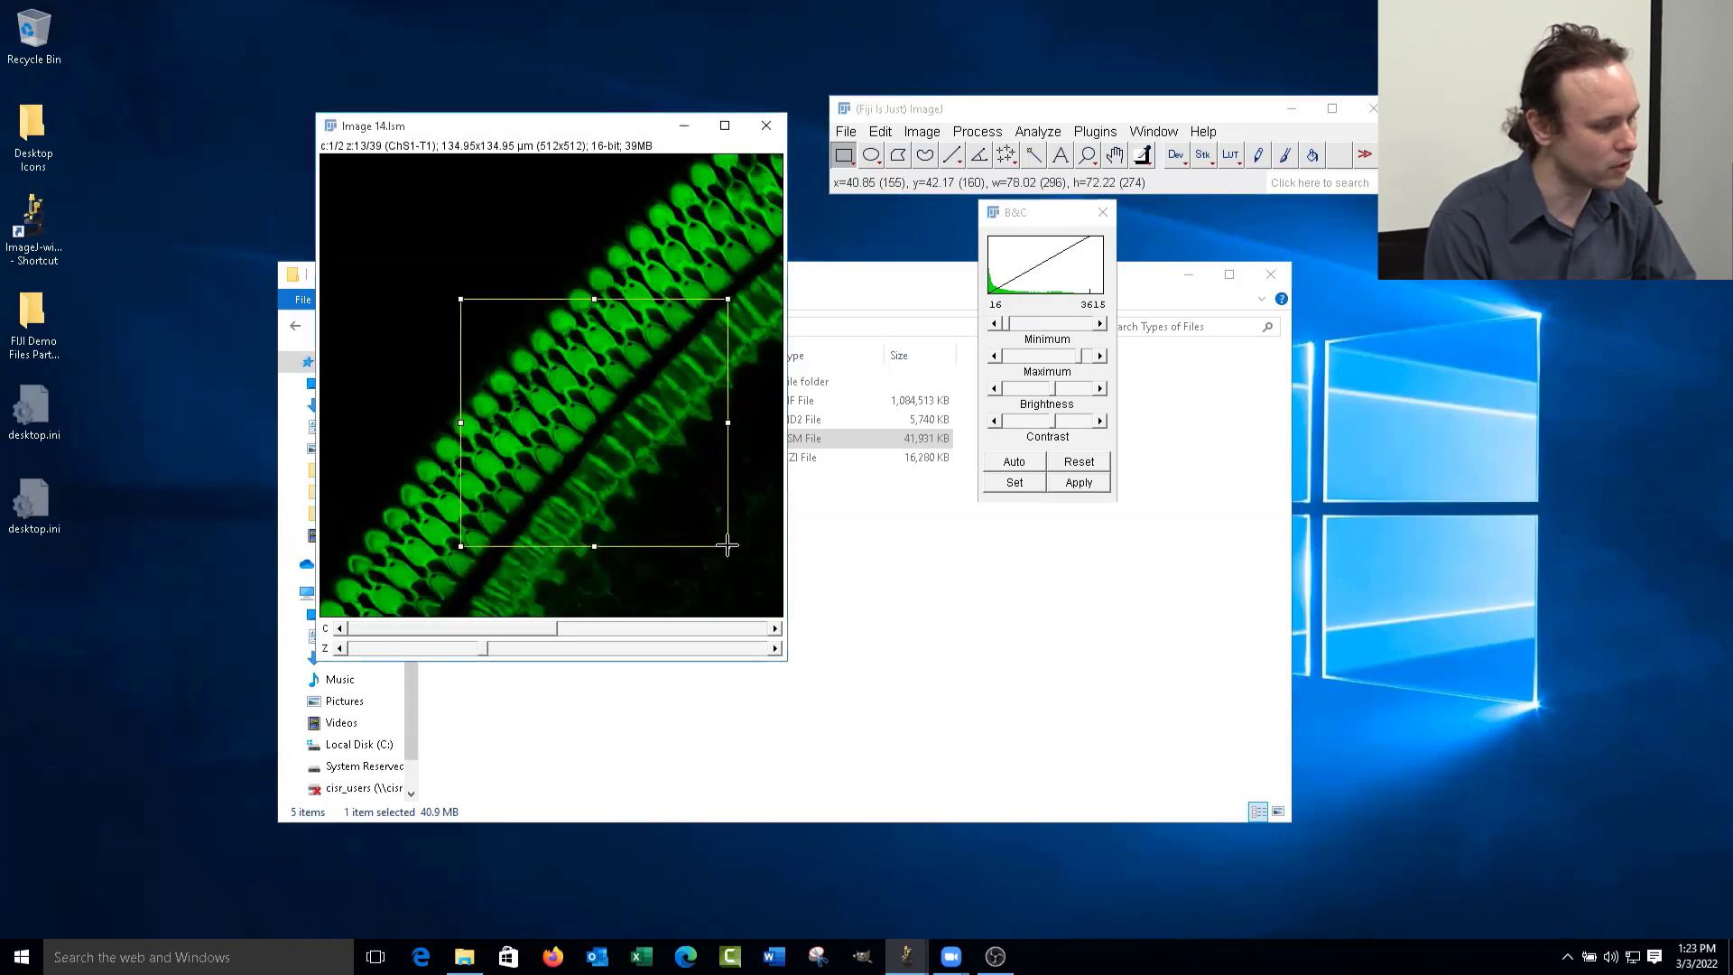
pyautogui.moveTo(677, 452); pyautogui.dragTo(648, 435)
# - Auto-adjust the green channel from the selected region to a range of 16 to 4079, and clear the rectangular selection
pyautogui.click(1040, 216)
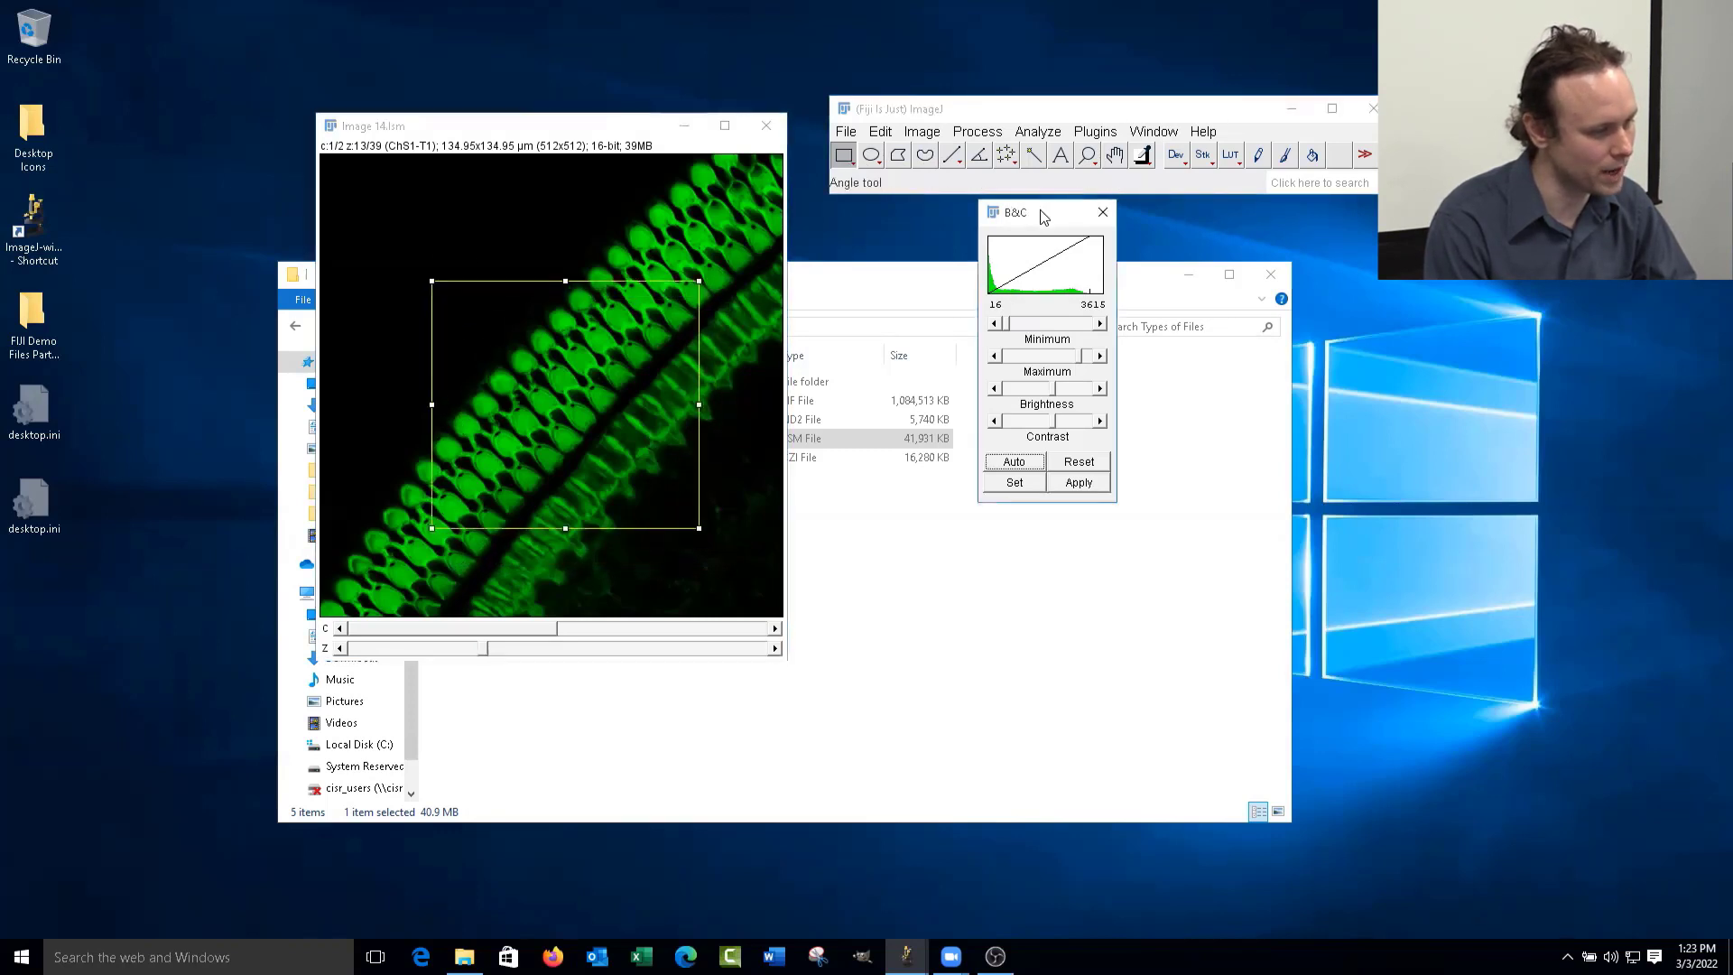
pyautogui.moveTo(1035, 214); pyautogui.dragTo(930, 209)
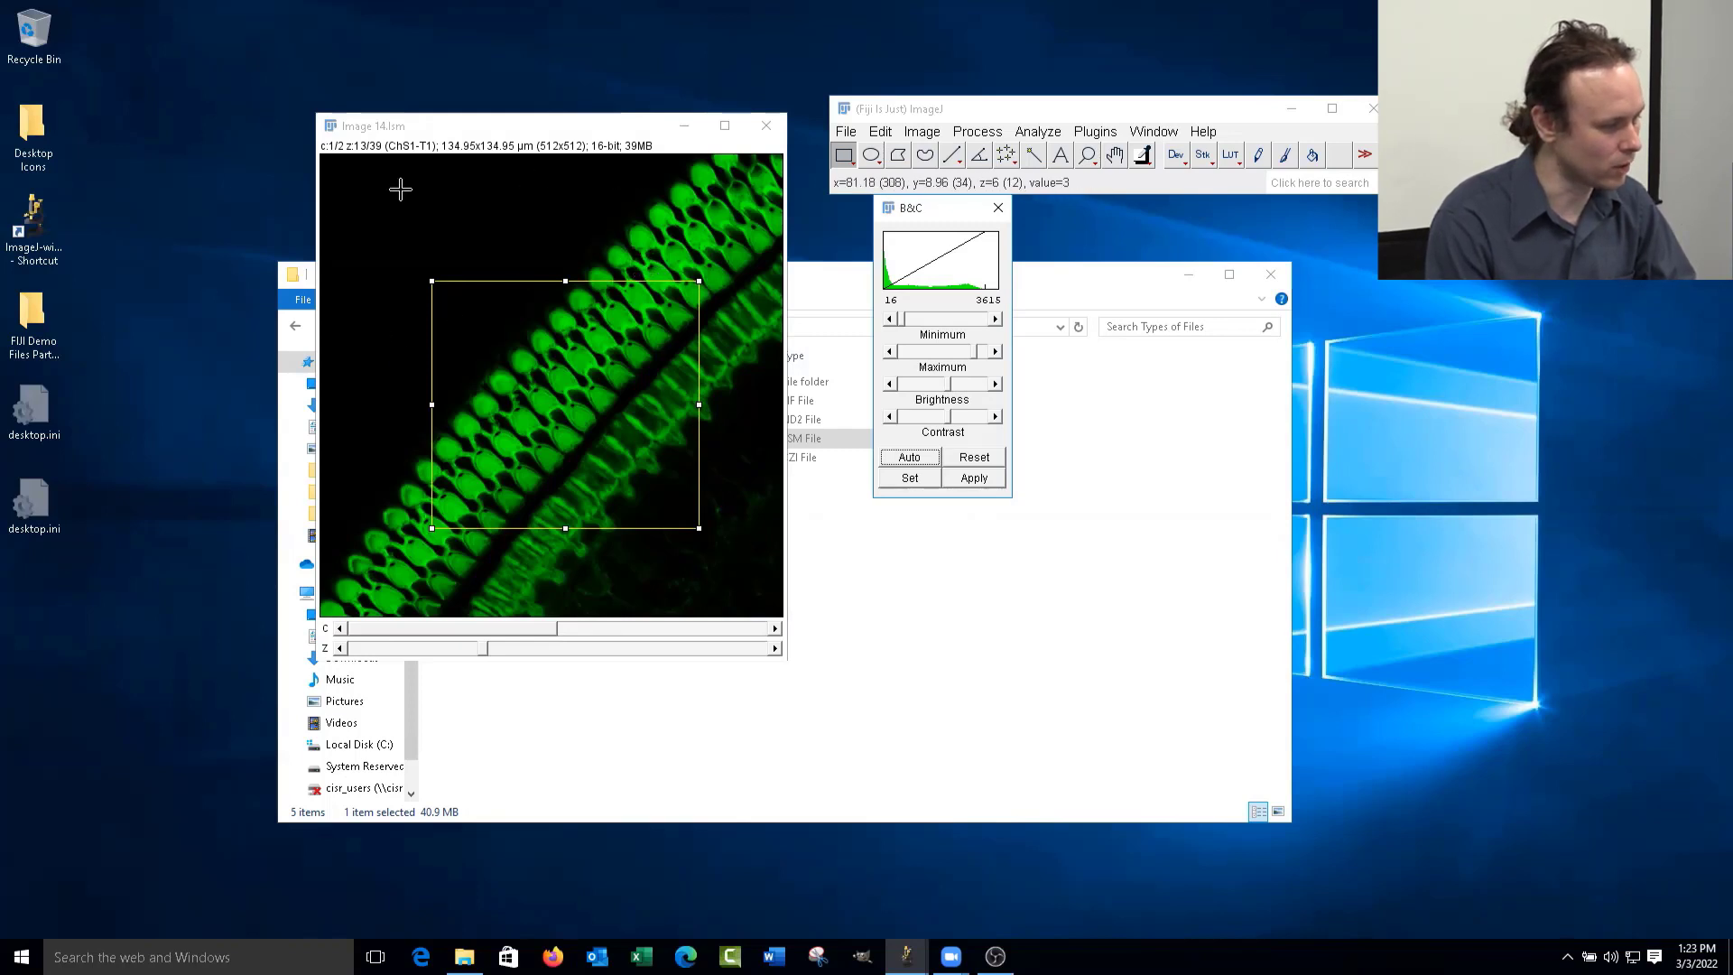
pyautogui.click(917, 460)
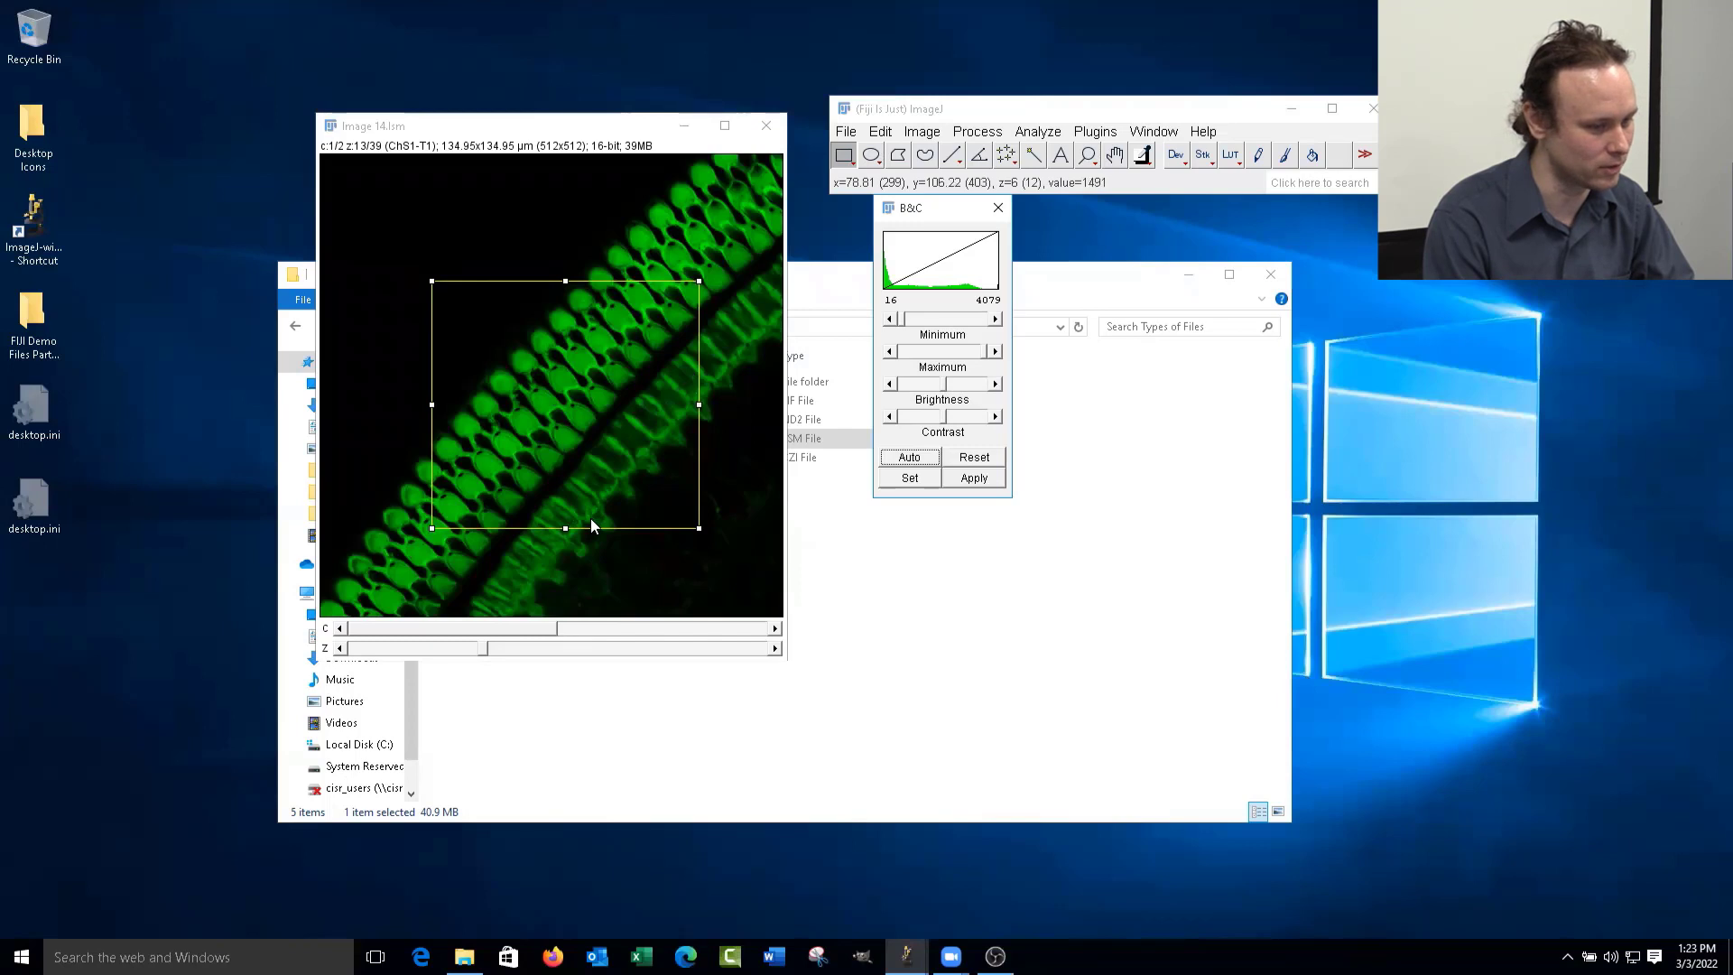
pyautogui.click(684, 561)
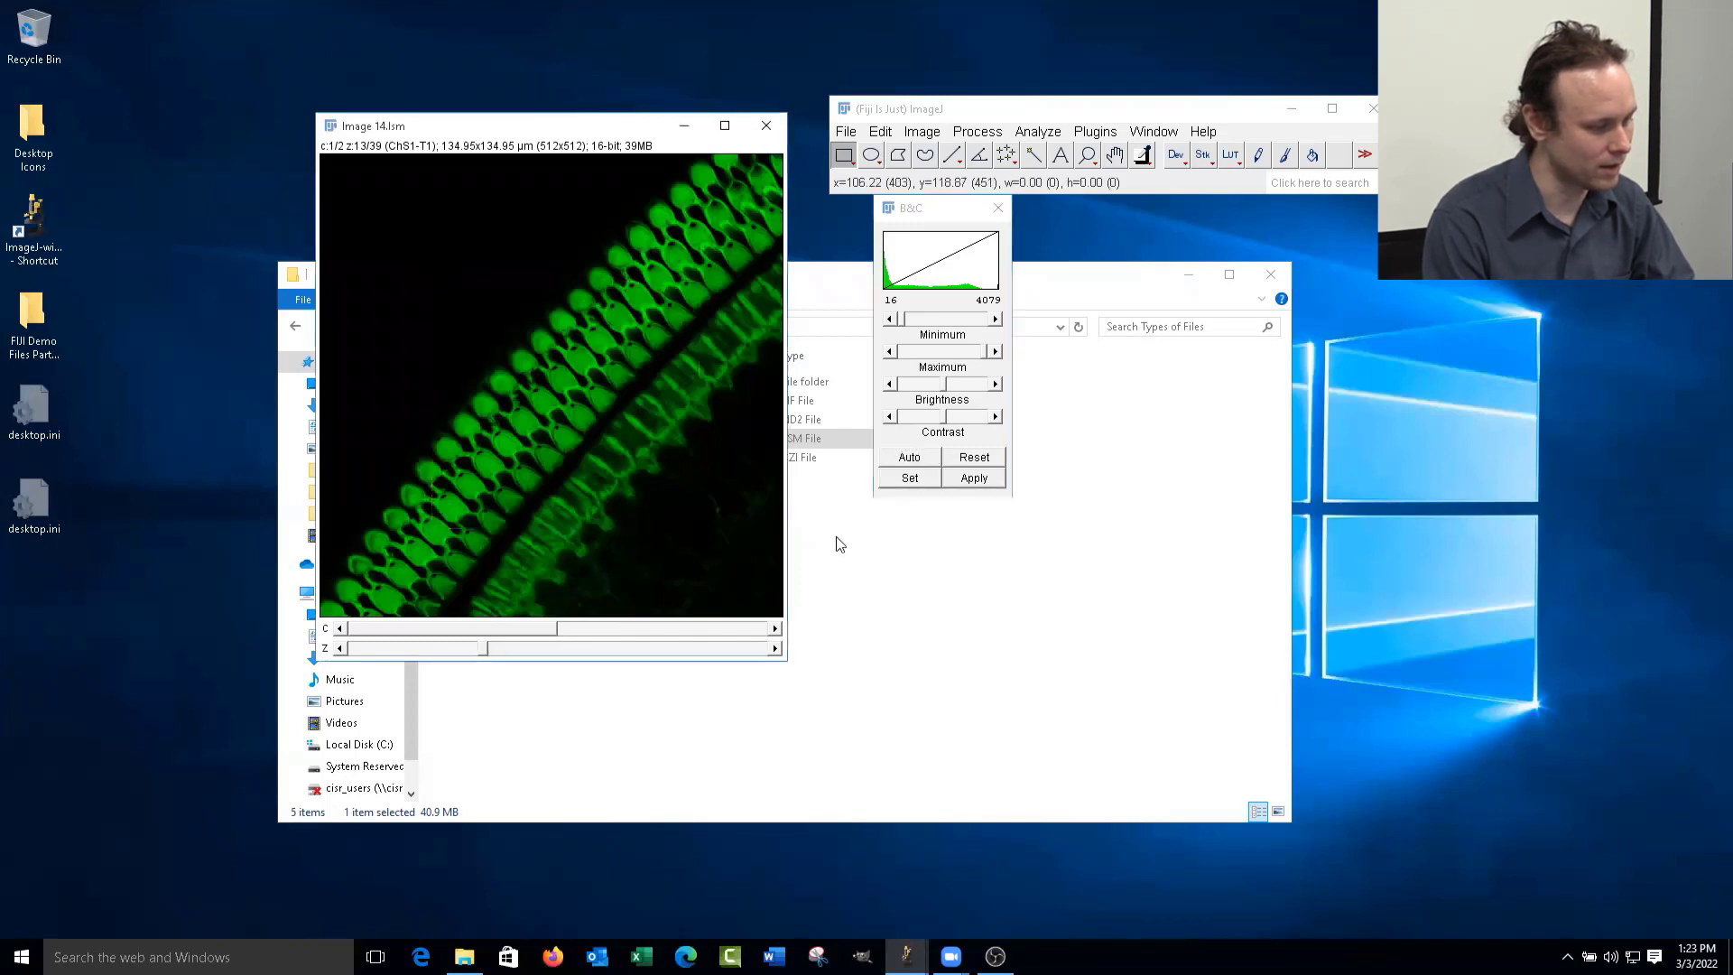
# - Apply the green channel's contrast range to the pixel values of Image 14.lsm and compare the red and green channels
pyautogui.click(975, 478)
pyautogui.click(881, 311)
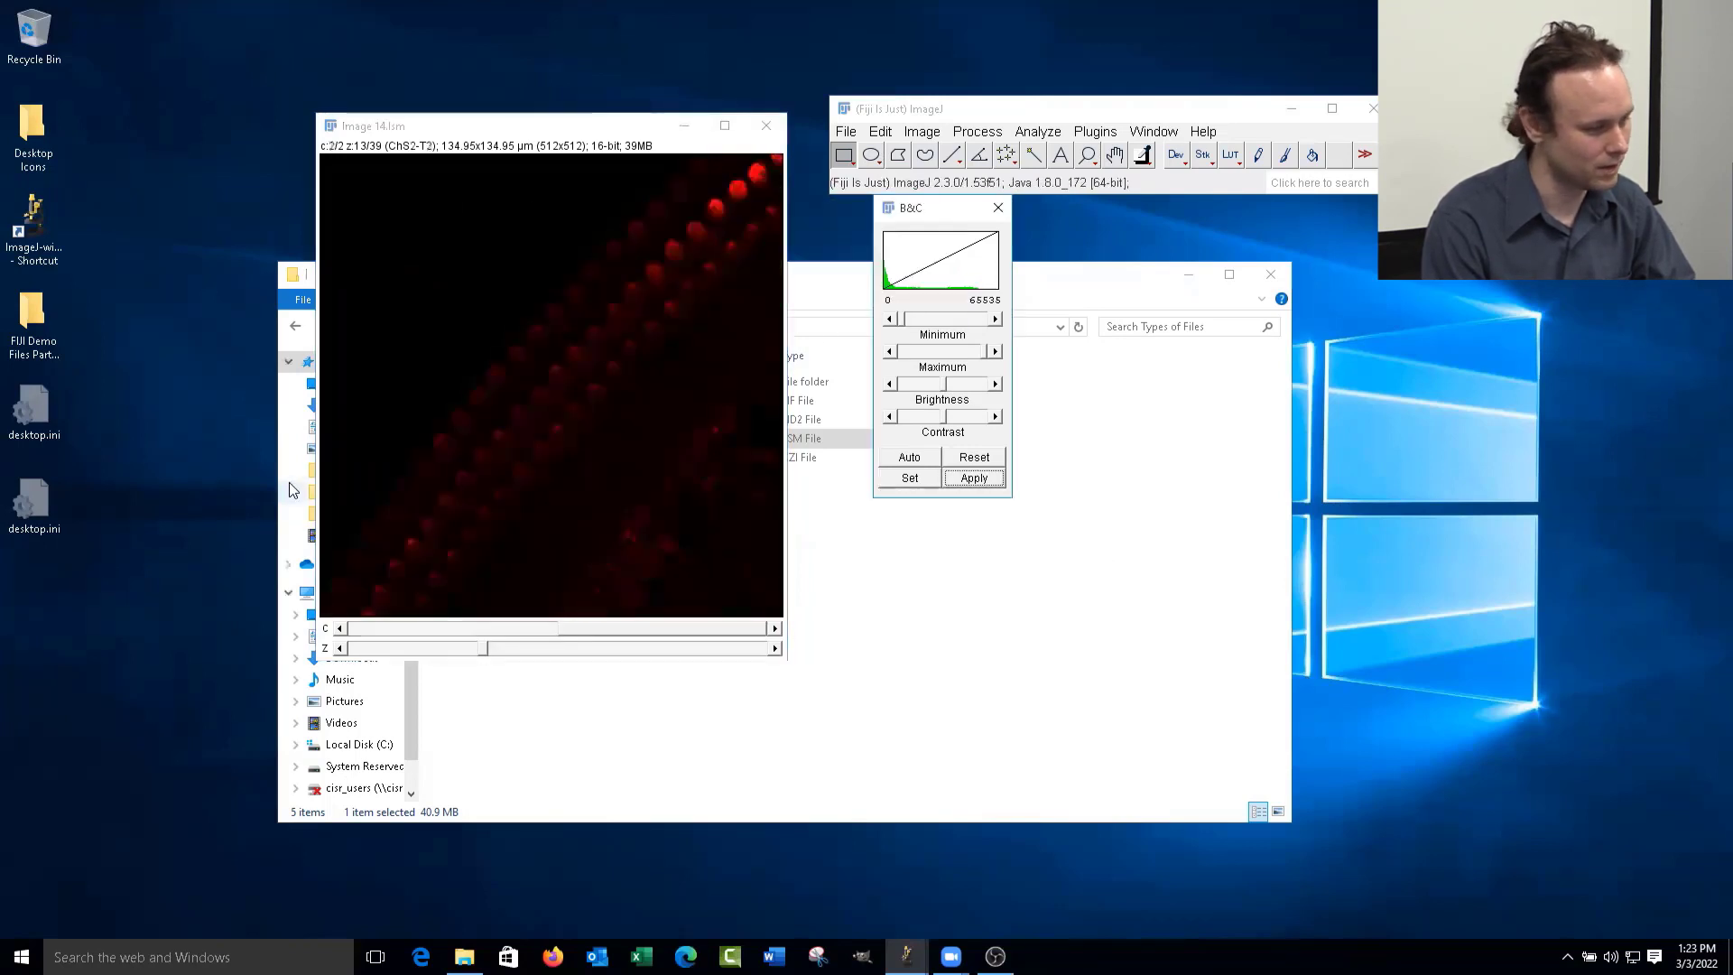
pyautogui.click(533, 627)
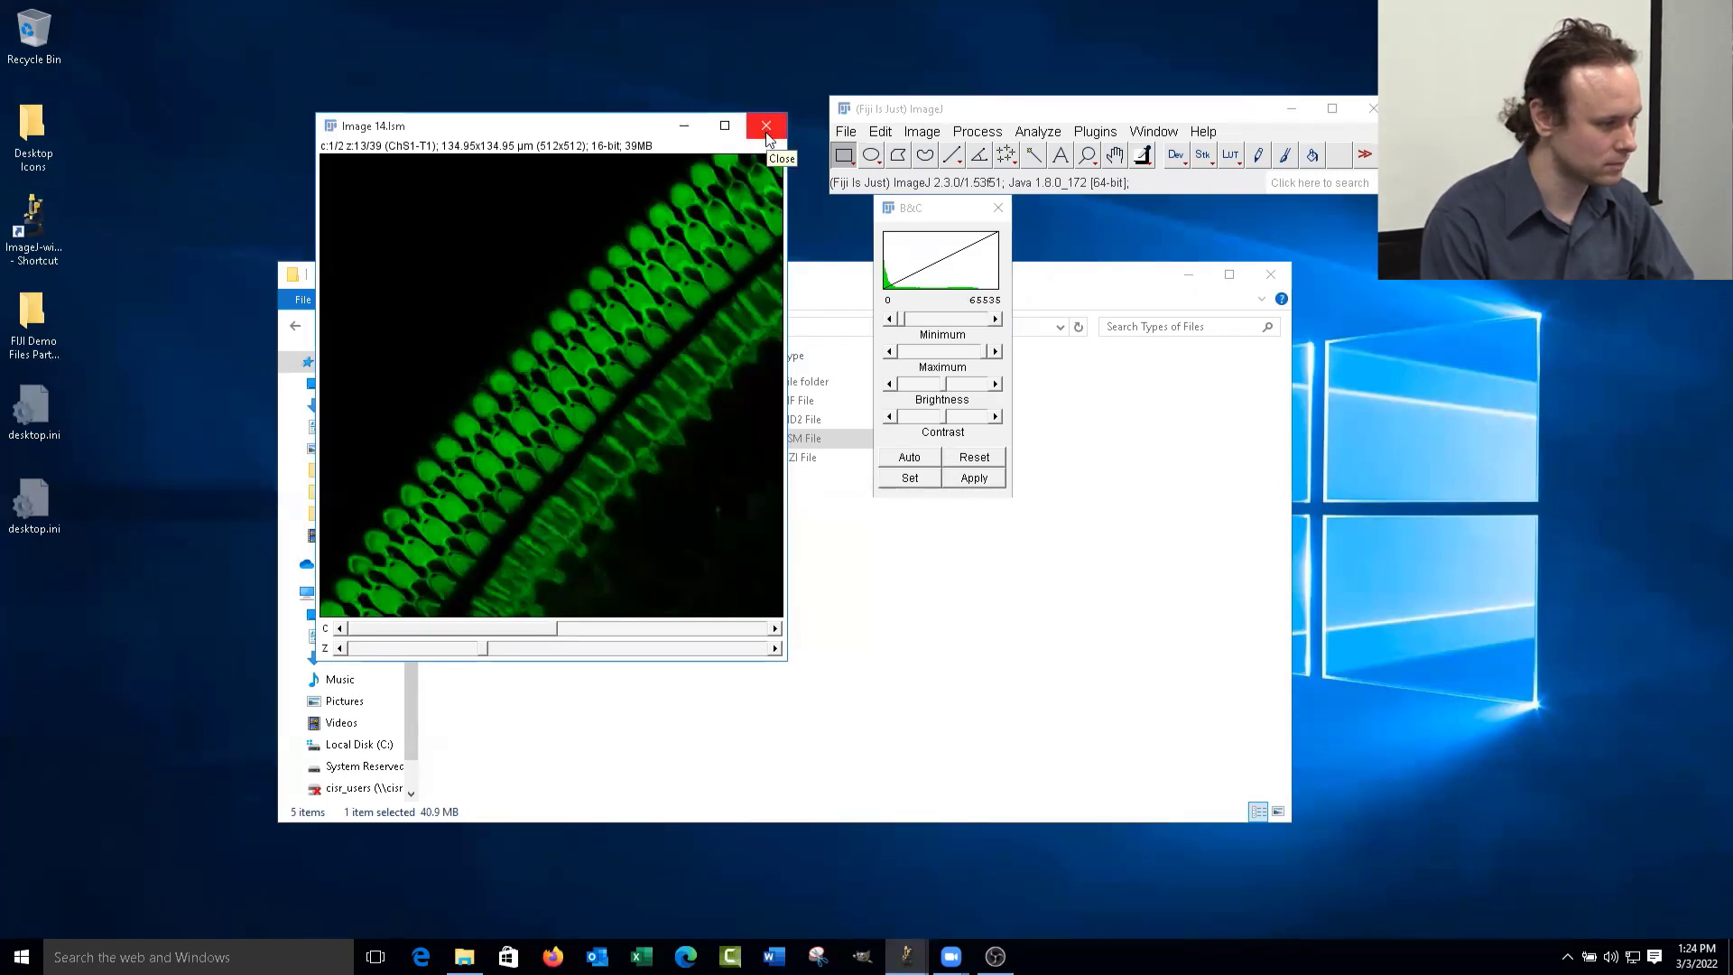
# - Review the outline slide in Intro-1.tif and minimise it again
pyautogui.moveTo(995, 957)
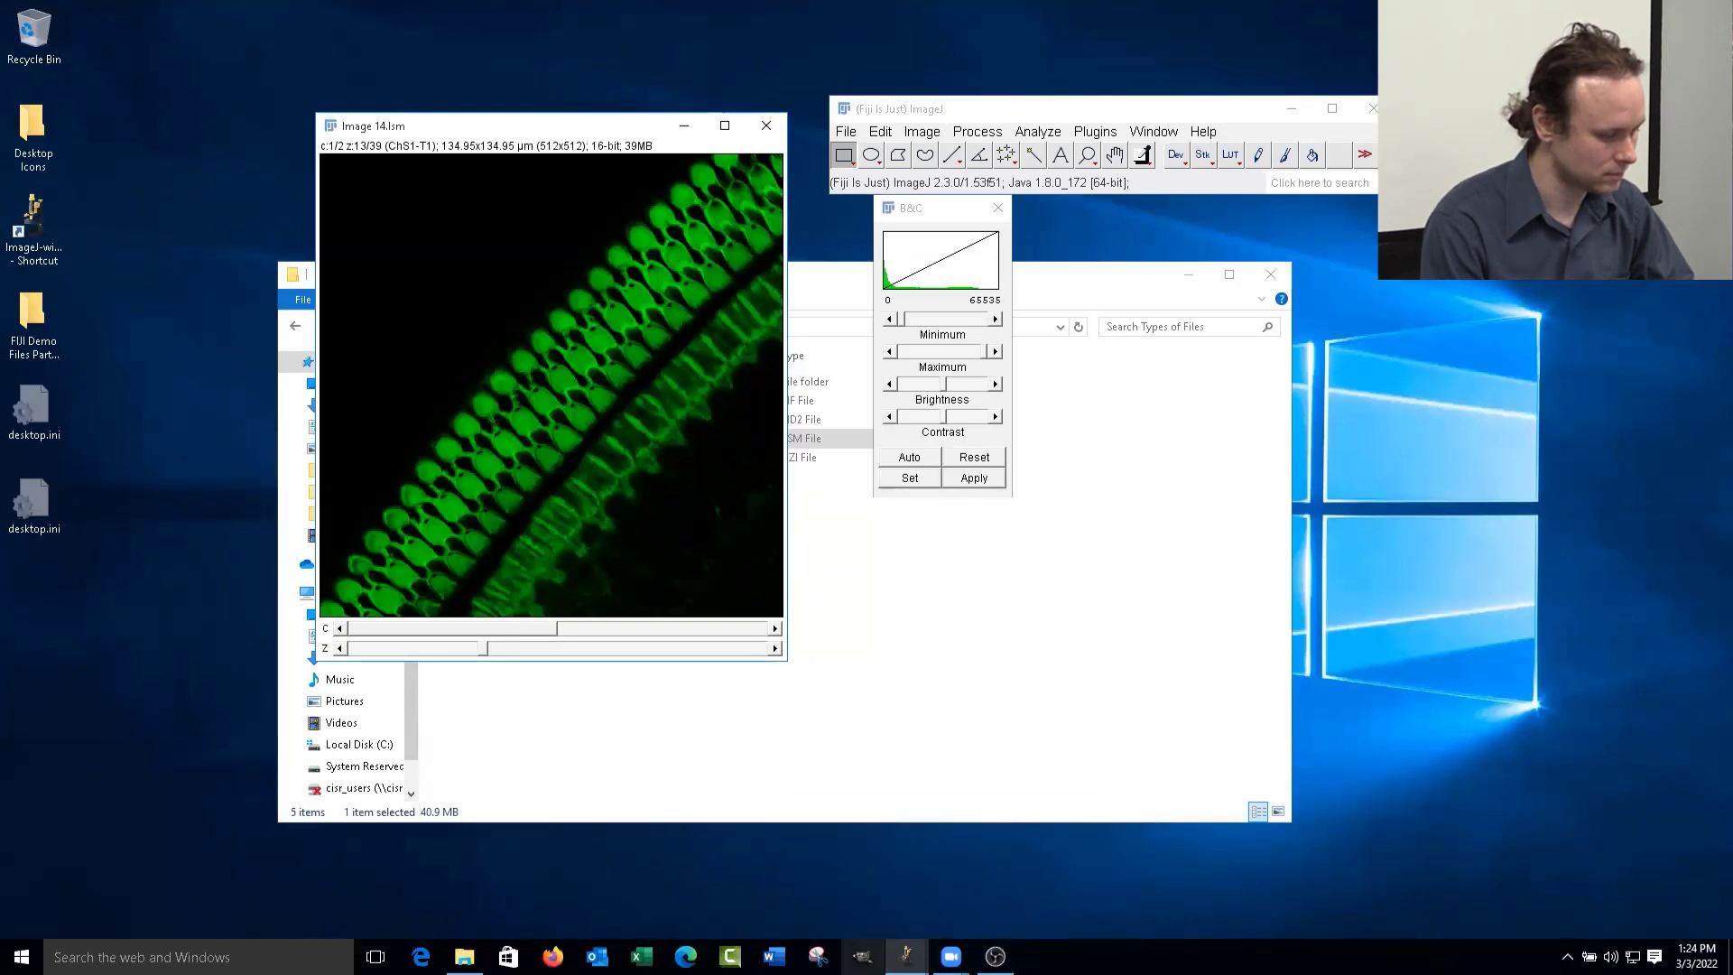
pyautogui.click(975, 887)
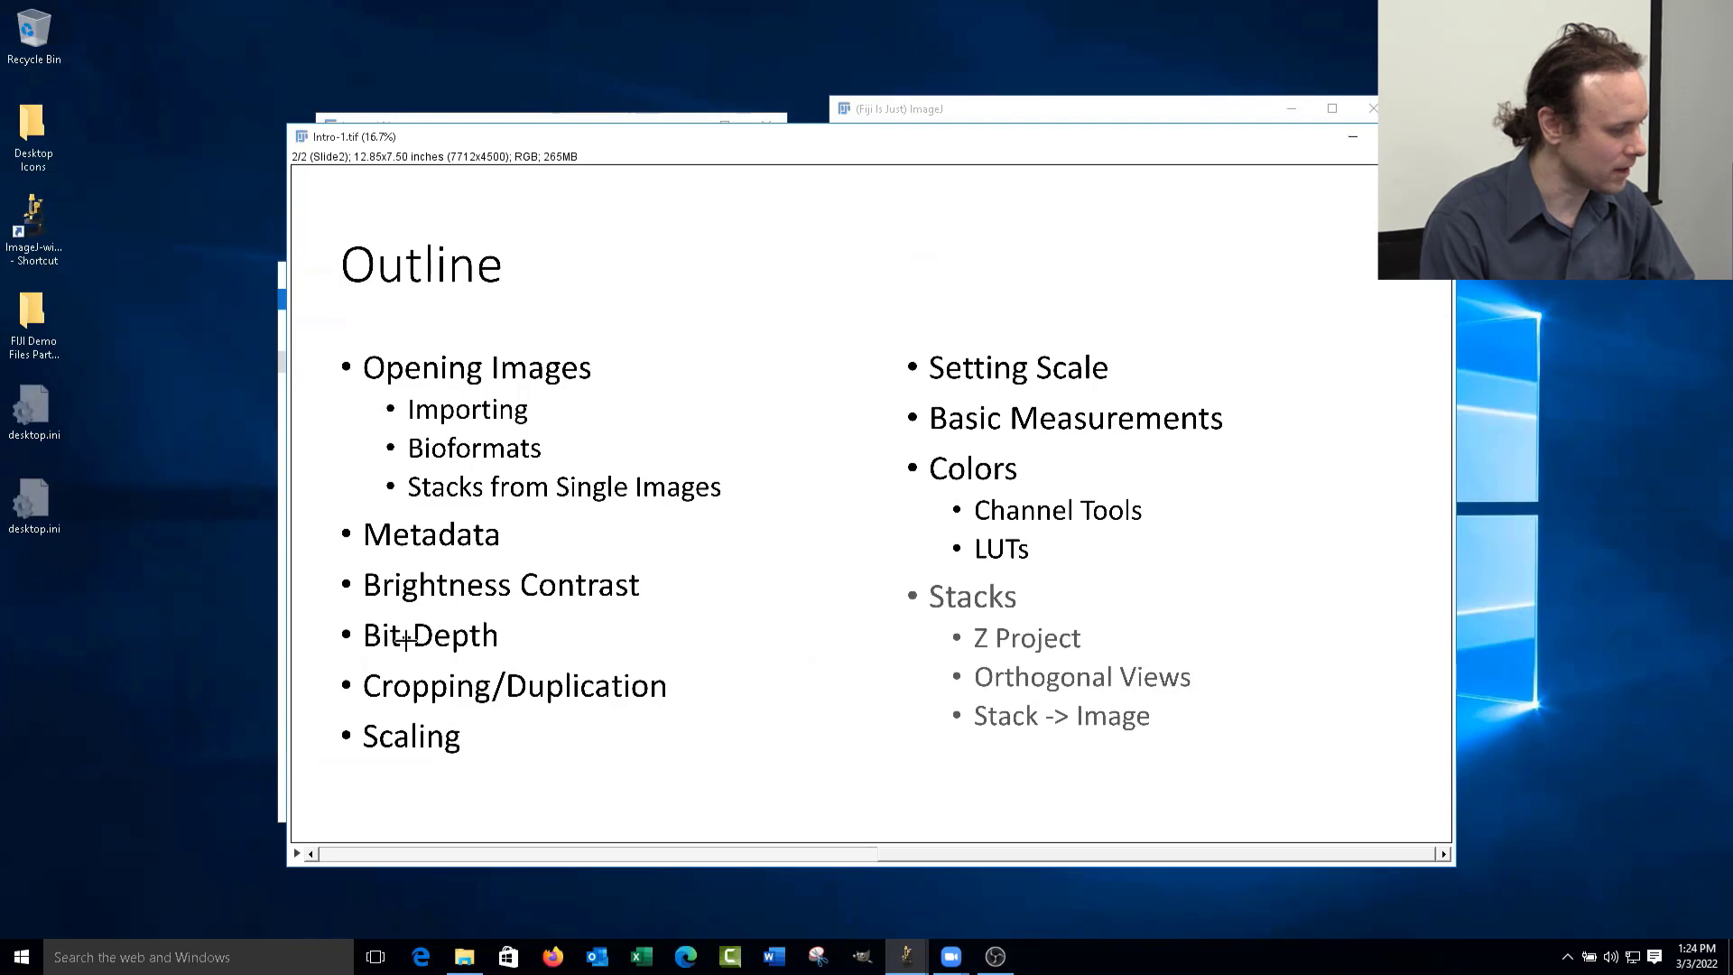
pyautogui.click(1353, 136)
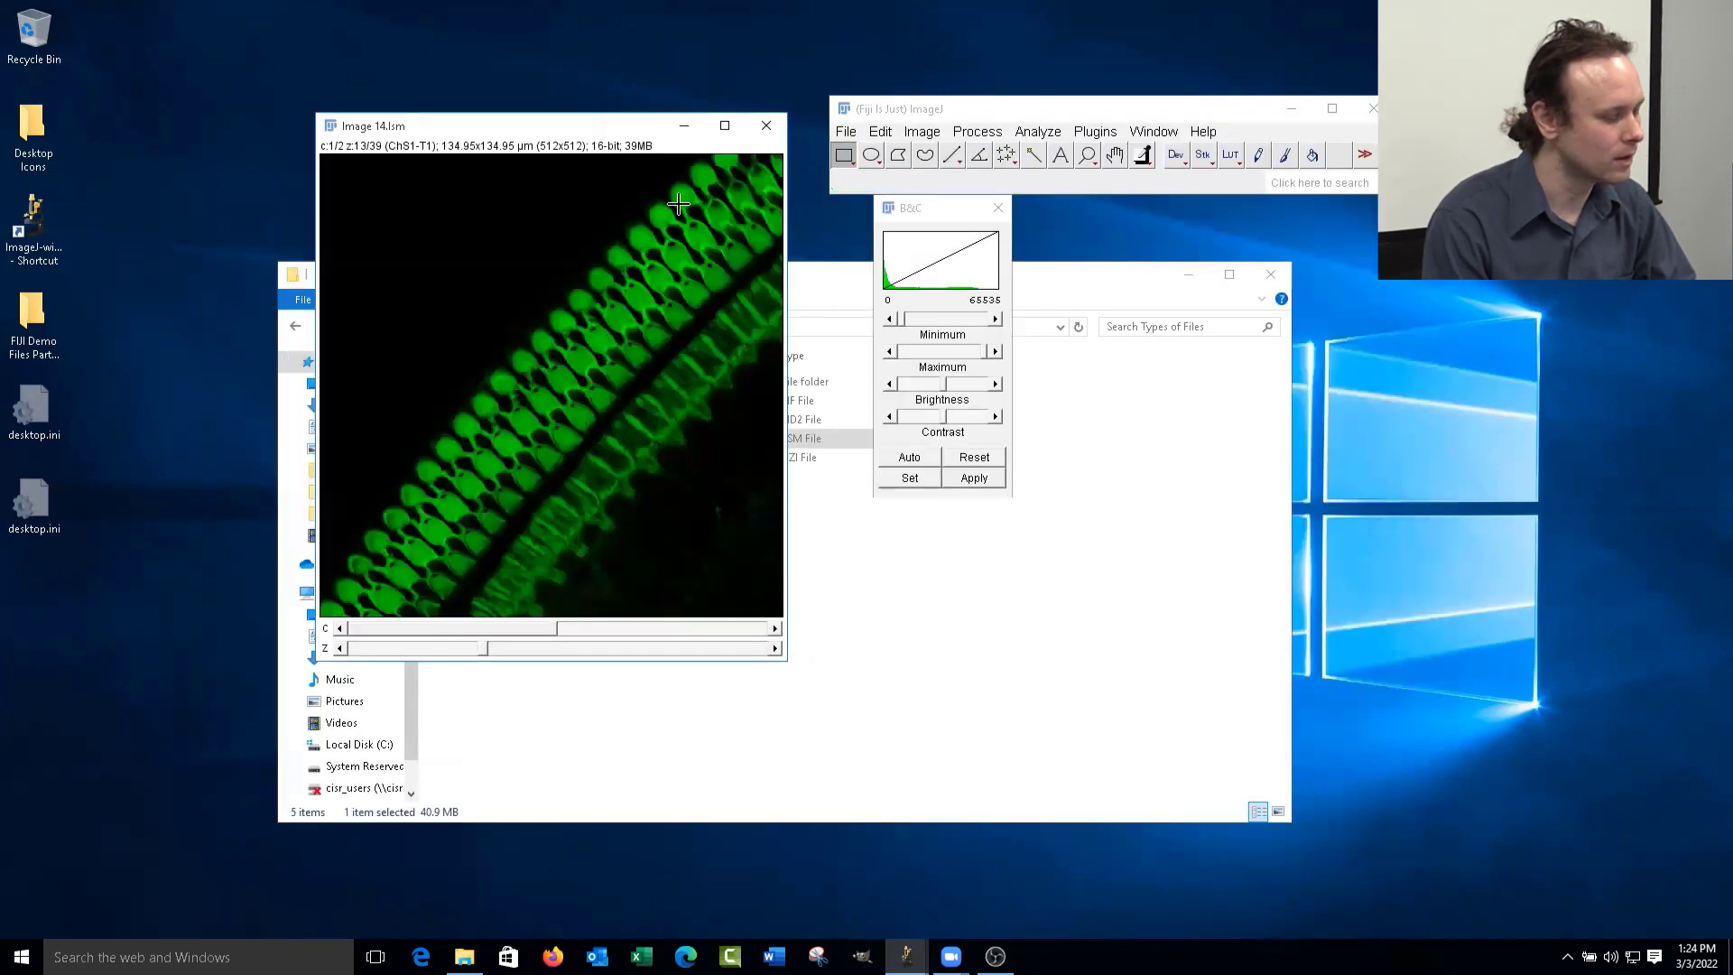
# - Check the bit-depth type of Image 14.lsm among the available image types, keeping its window clear of the Brightness/Contrast dialog
pyautogui.moveTo(529, 124); pyautogui.dragTo(597, 214)
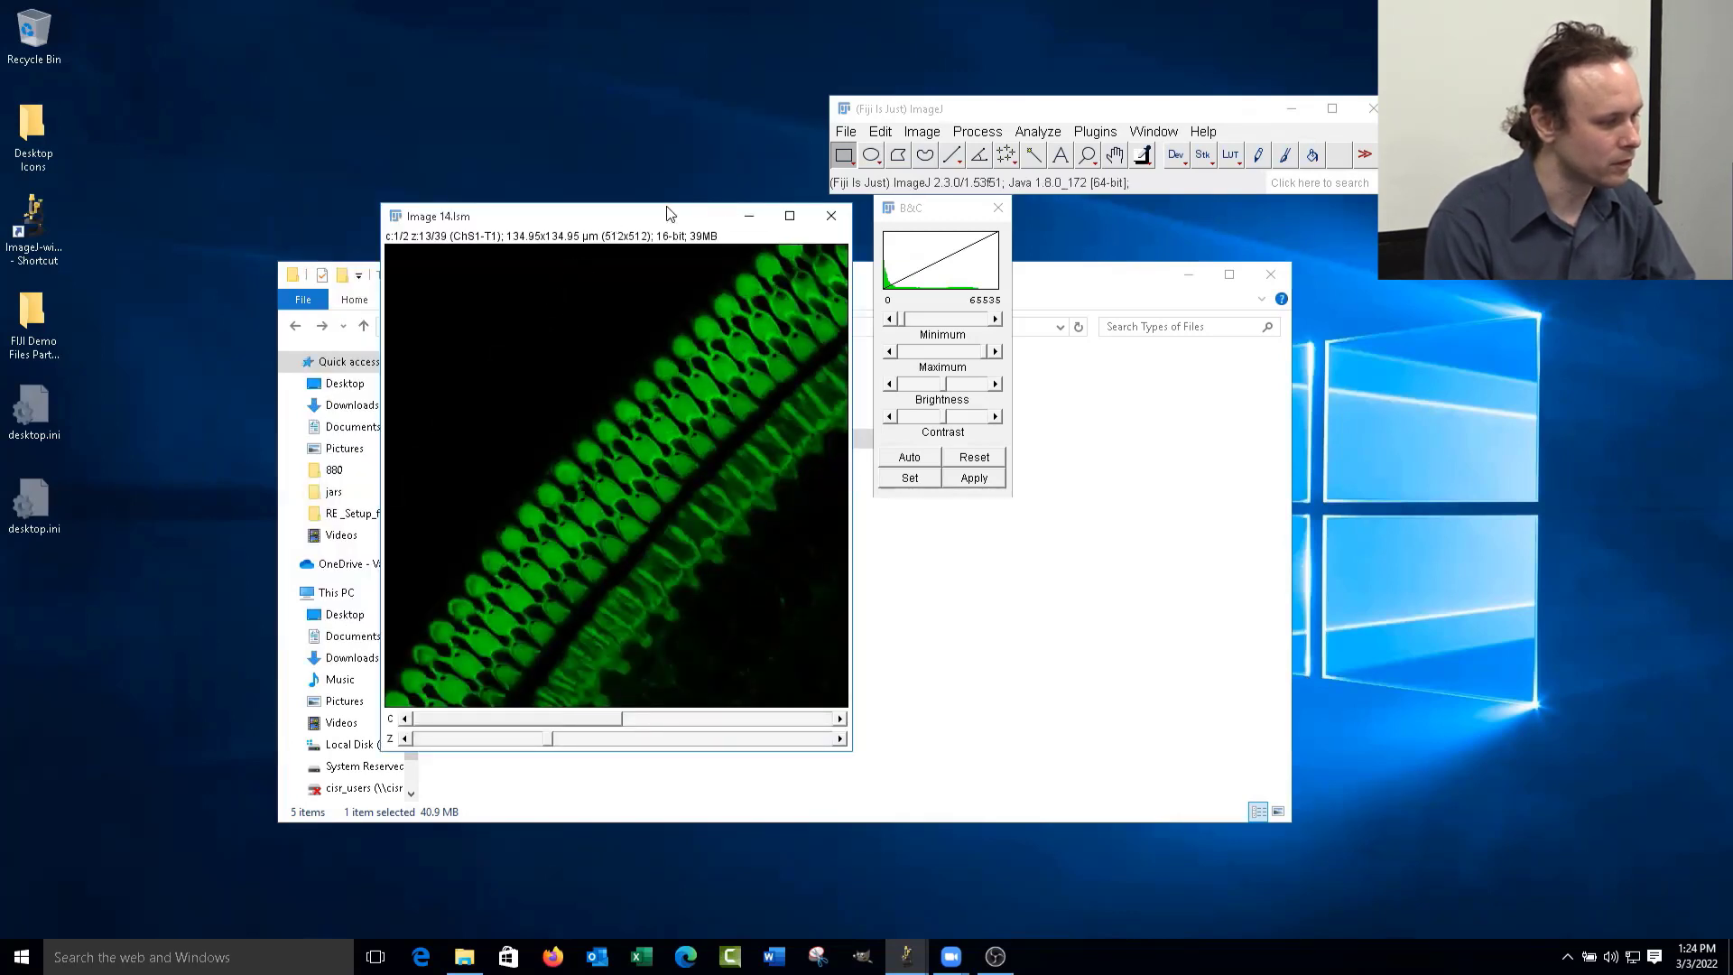
pyautogui.moveTo(611, 229); pyautogui.dragTo(644, 229)
pyautogui.click(914, 132)
pyautogui.moveTo(939, 159)
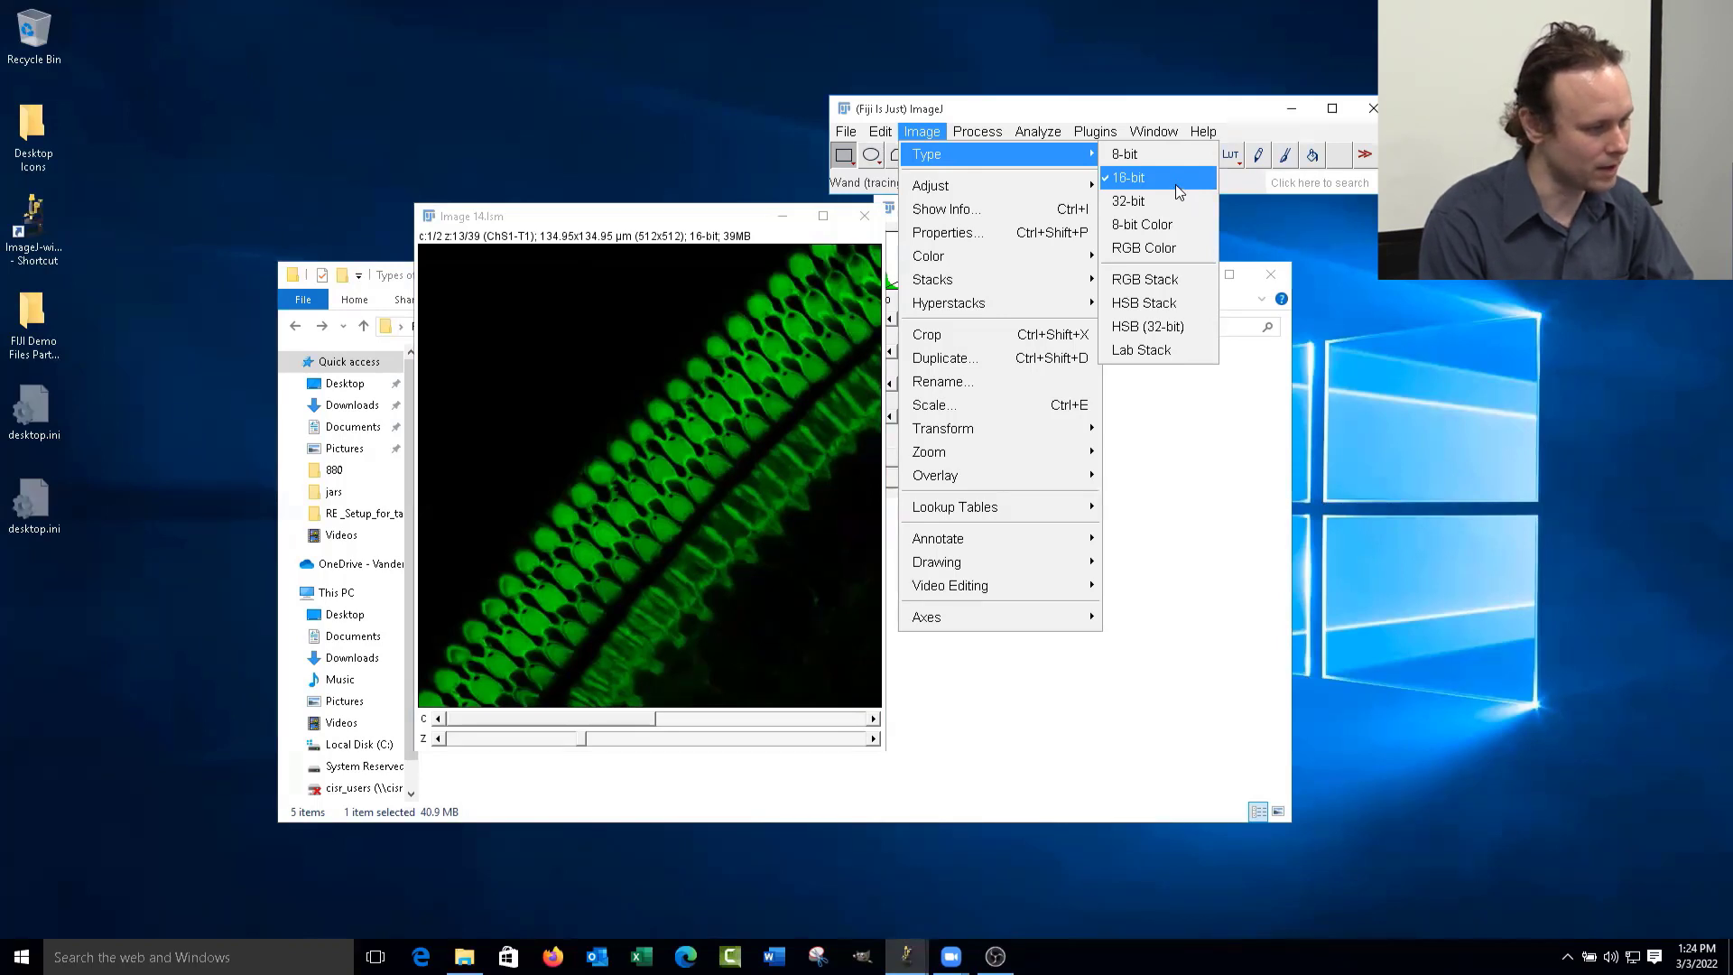
pyautogui.moveTo(713, 214); pyautogui.dragTo(624, 218)
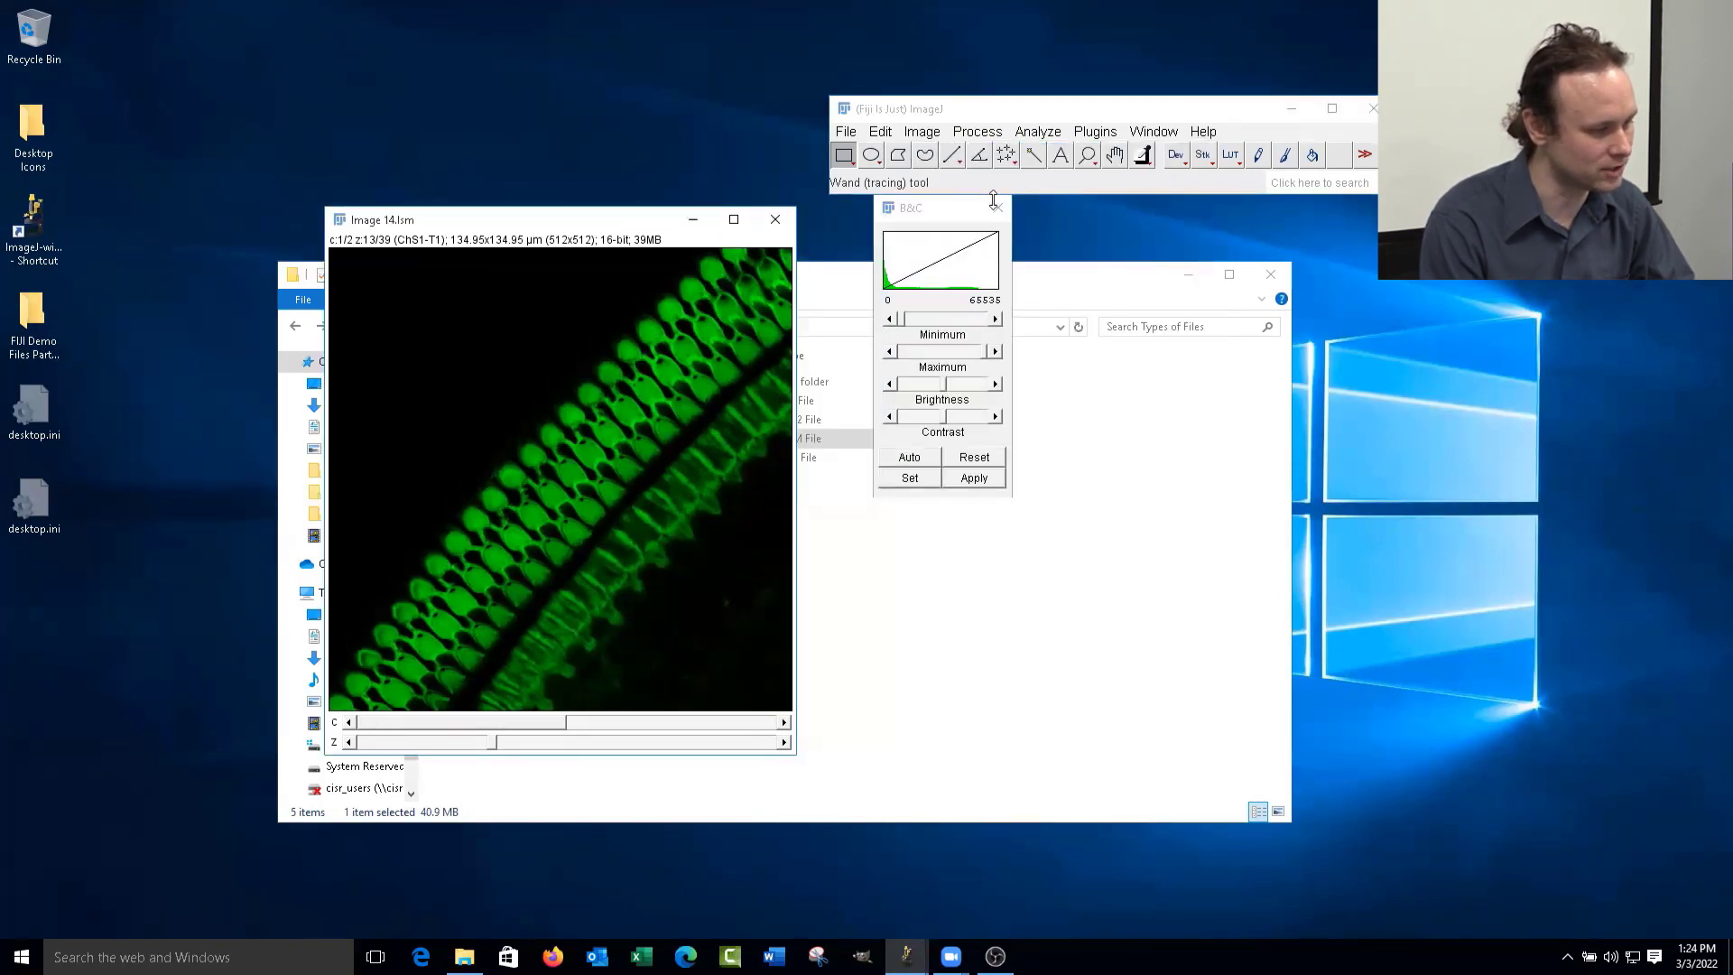
pyautogui.click(939, 209)
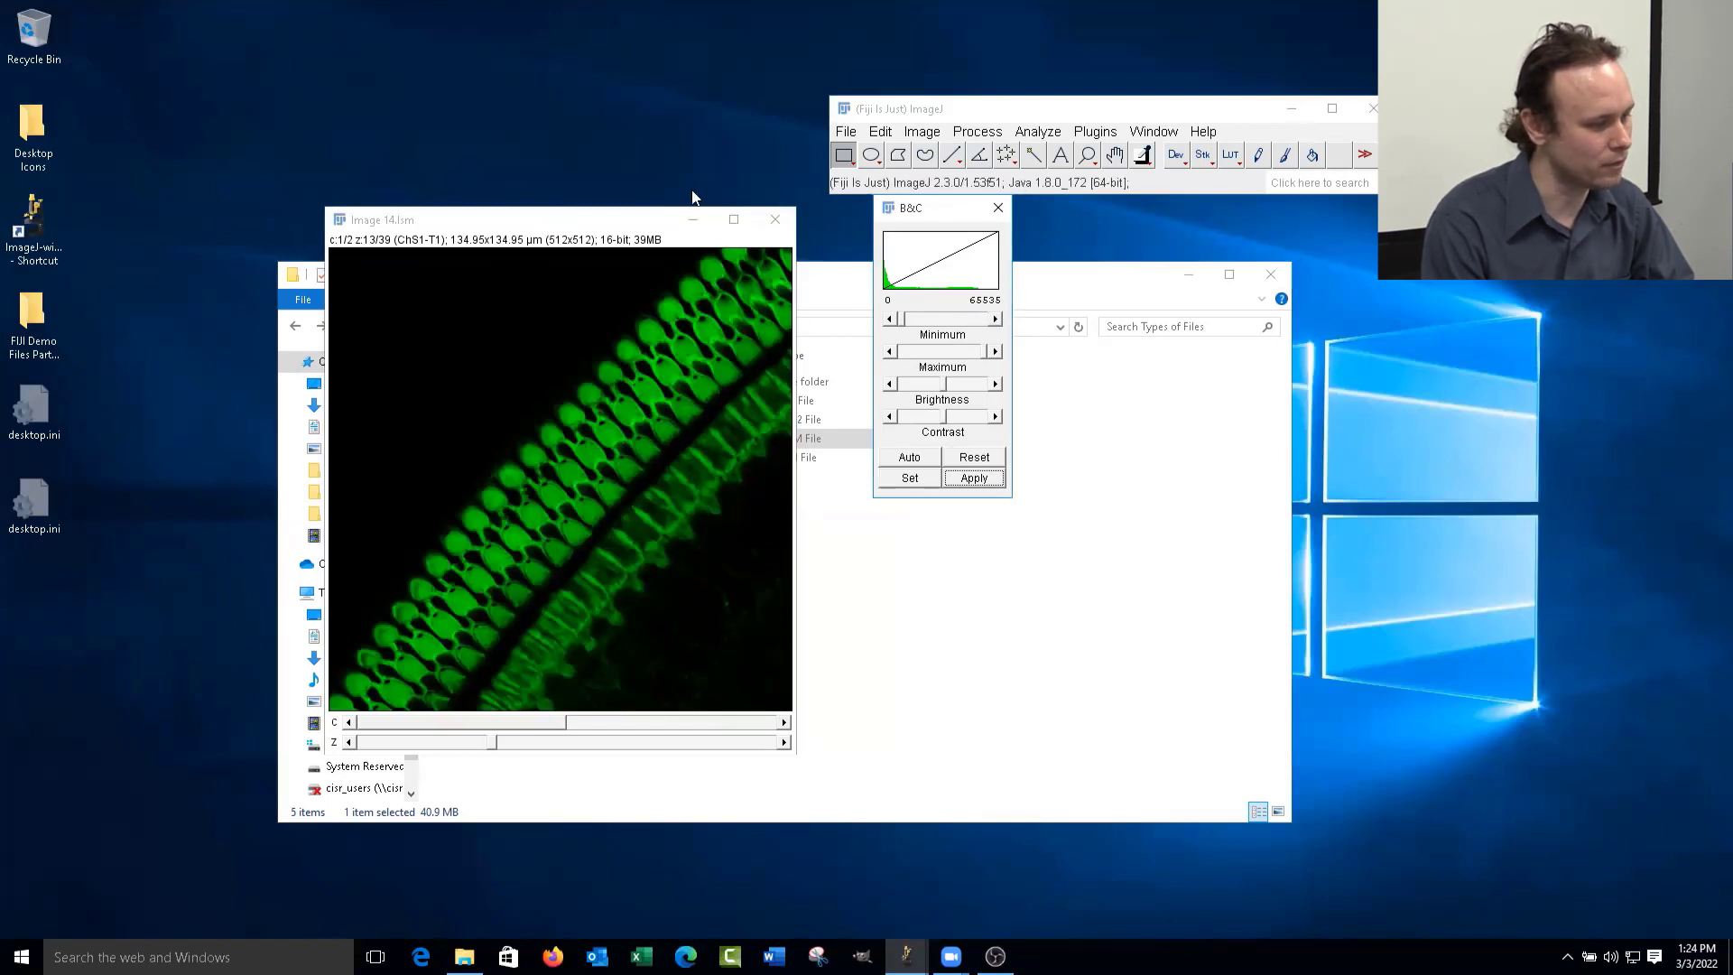
# - Convert Image 14.lsm to 8-bit and refresh Brightness/Contrast for the converted stack
pyautogui.click(921, 133)
pyautogui.moveTo(921, 156)
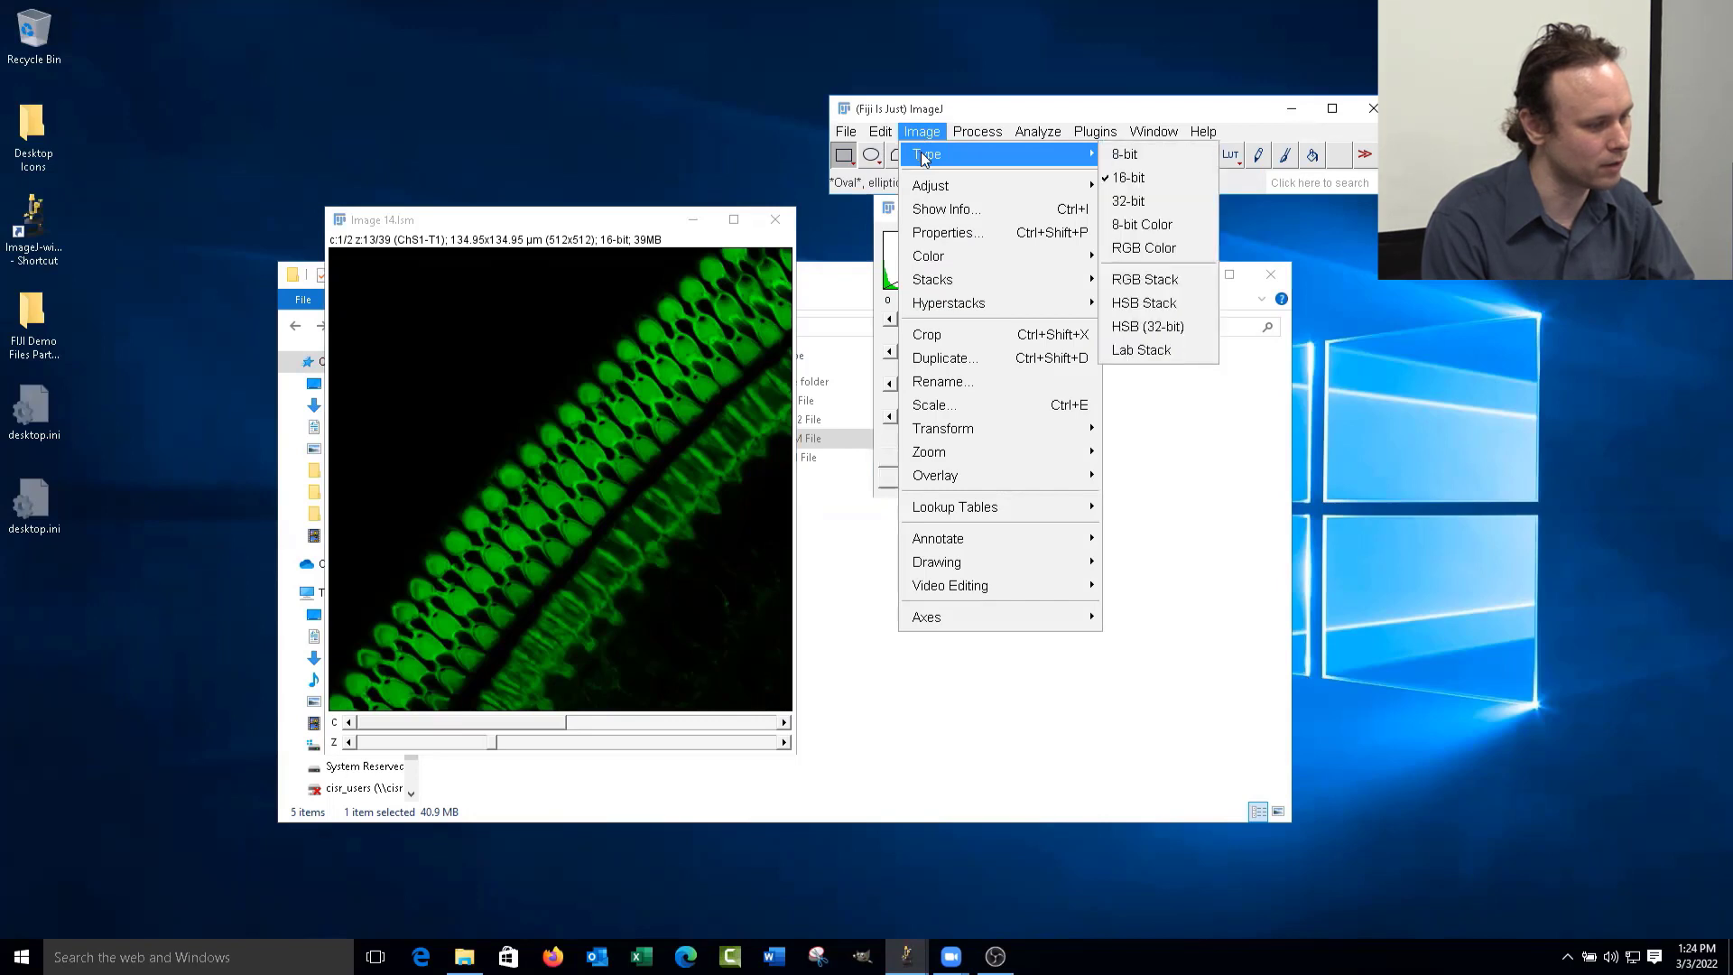
pyautogui.click(1128, 155)
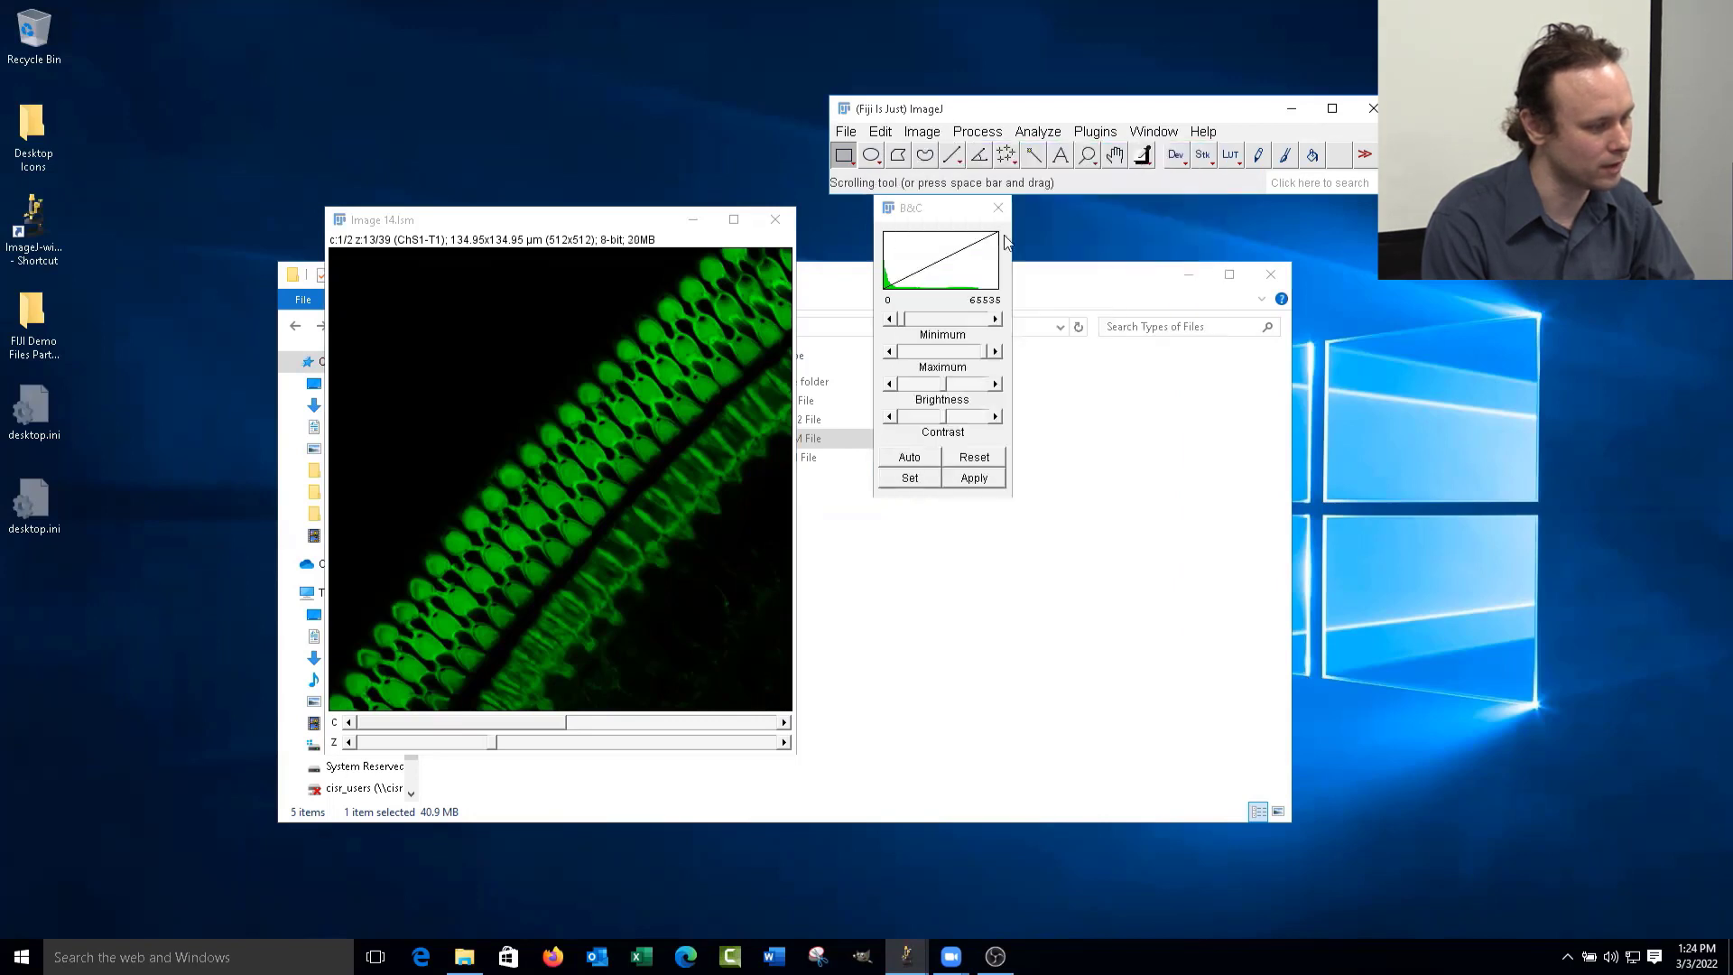
pyautogui.click(531, 225)
pyautogui.click(942, 220)
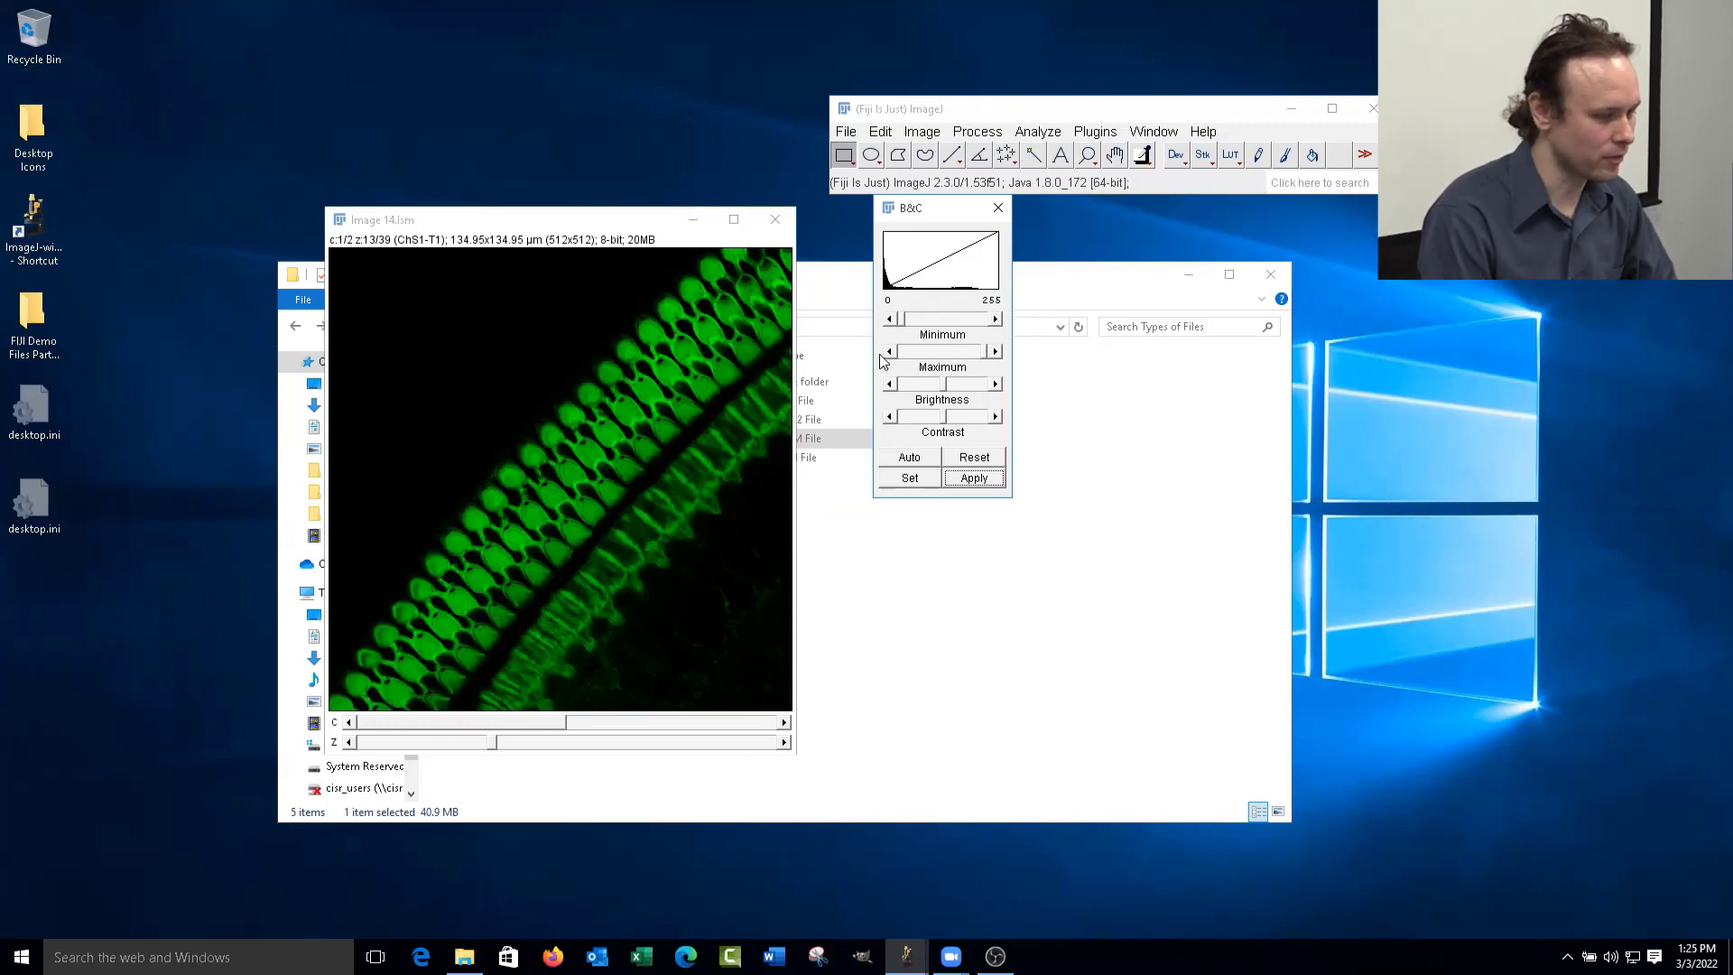
pyautogui.click(638, 221)
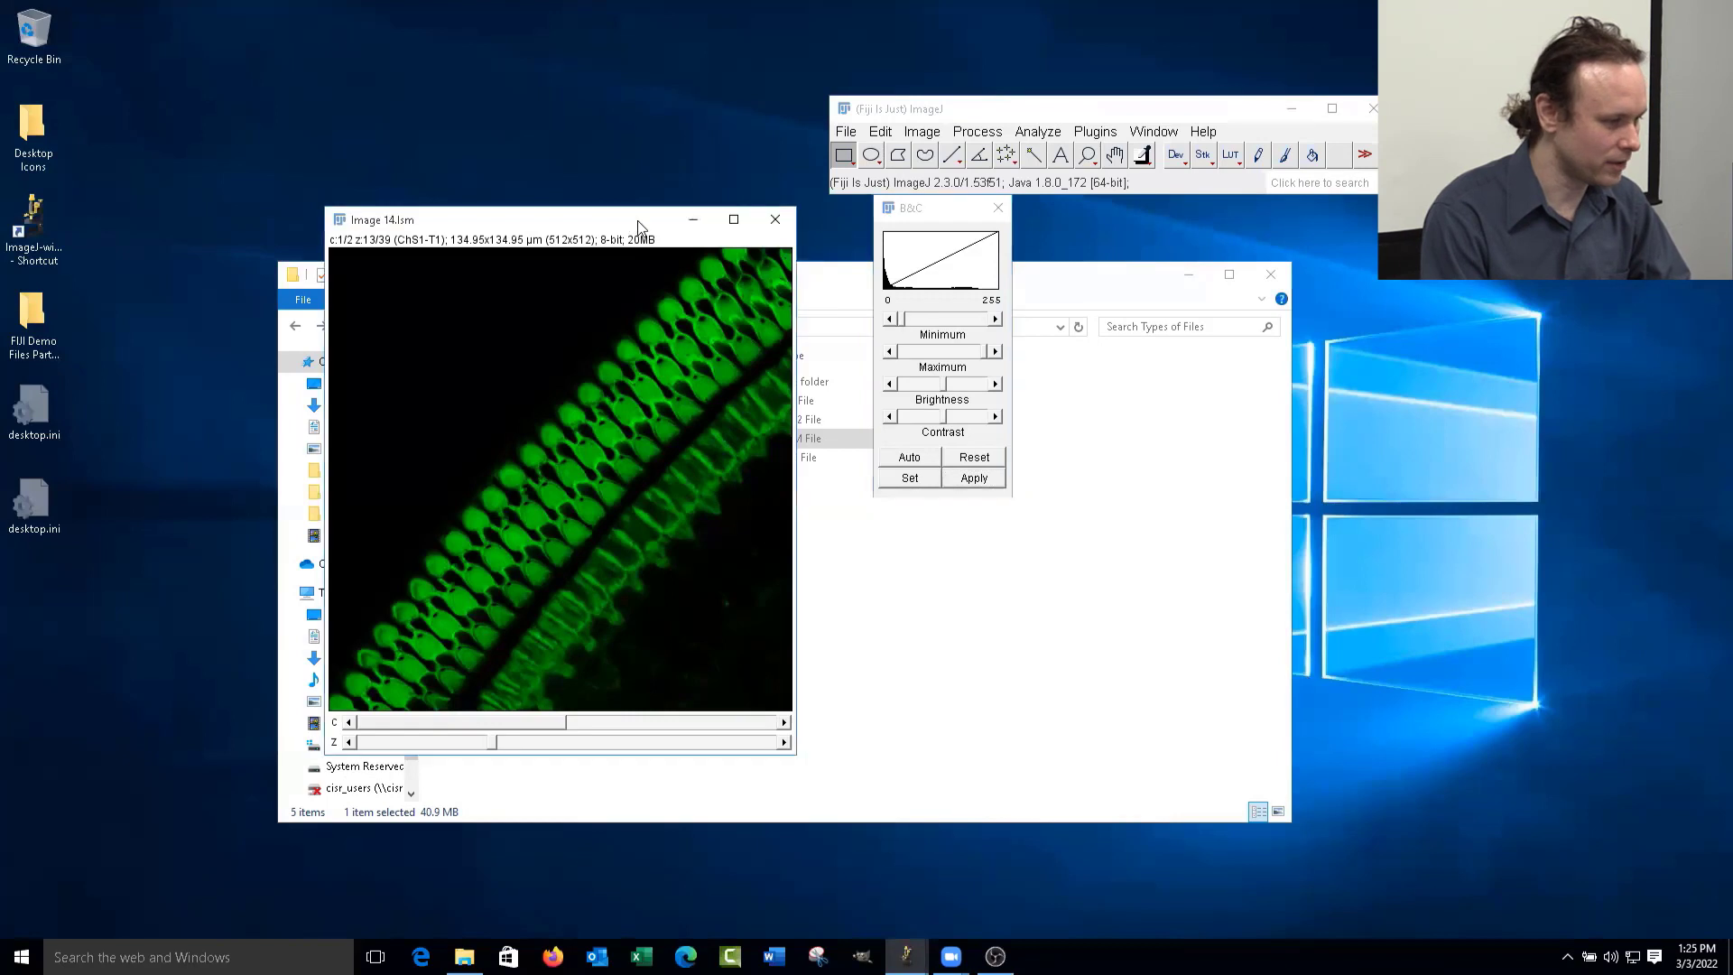
pyautogui.moveTo(637, 220); pyautogui.dragTo(684, 217)
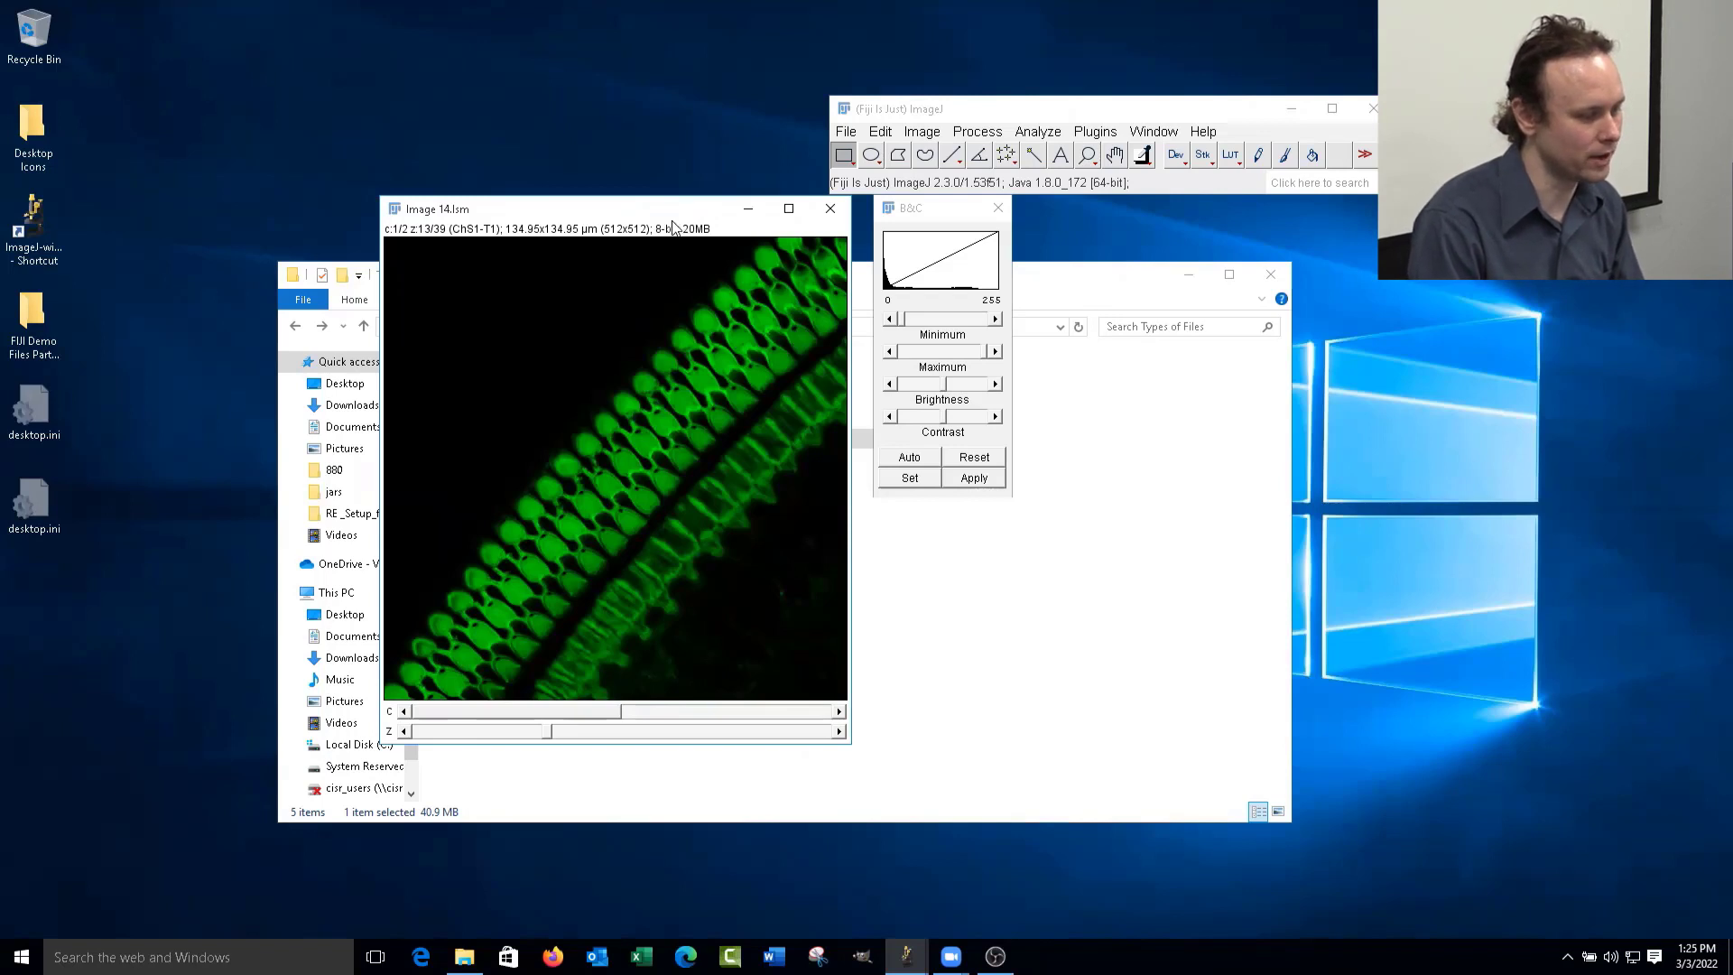
# - Convert Image 14.lsm to 16-bit and refresh Brightness/Contrast for the converted stack
pyautogui.moveTo(673, 221); pyautogui.dragTo(676, 223)
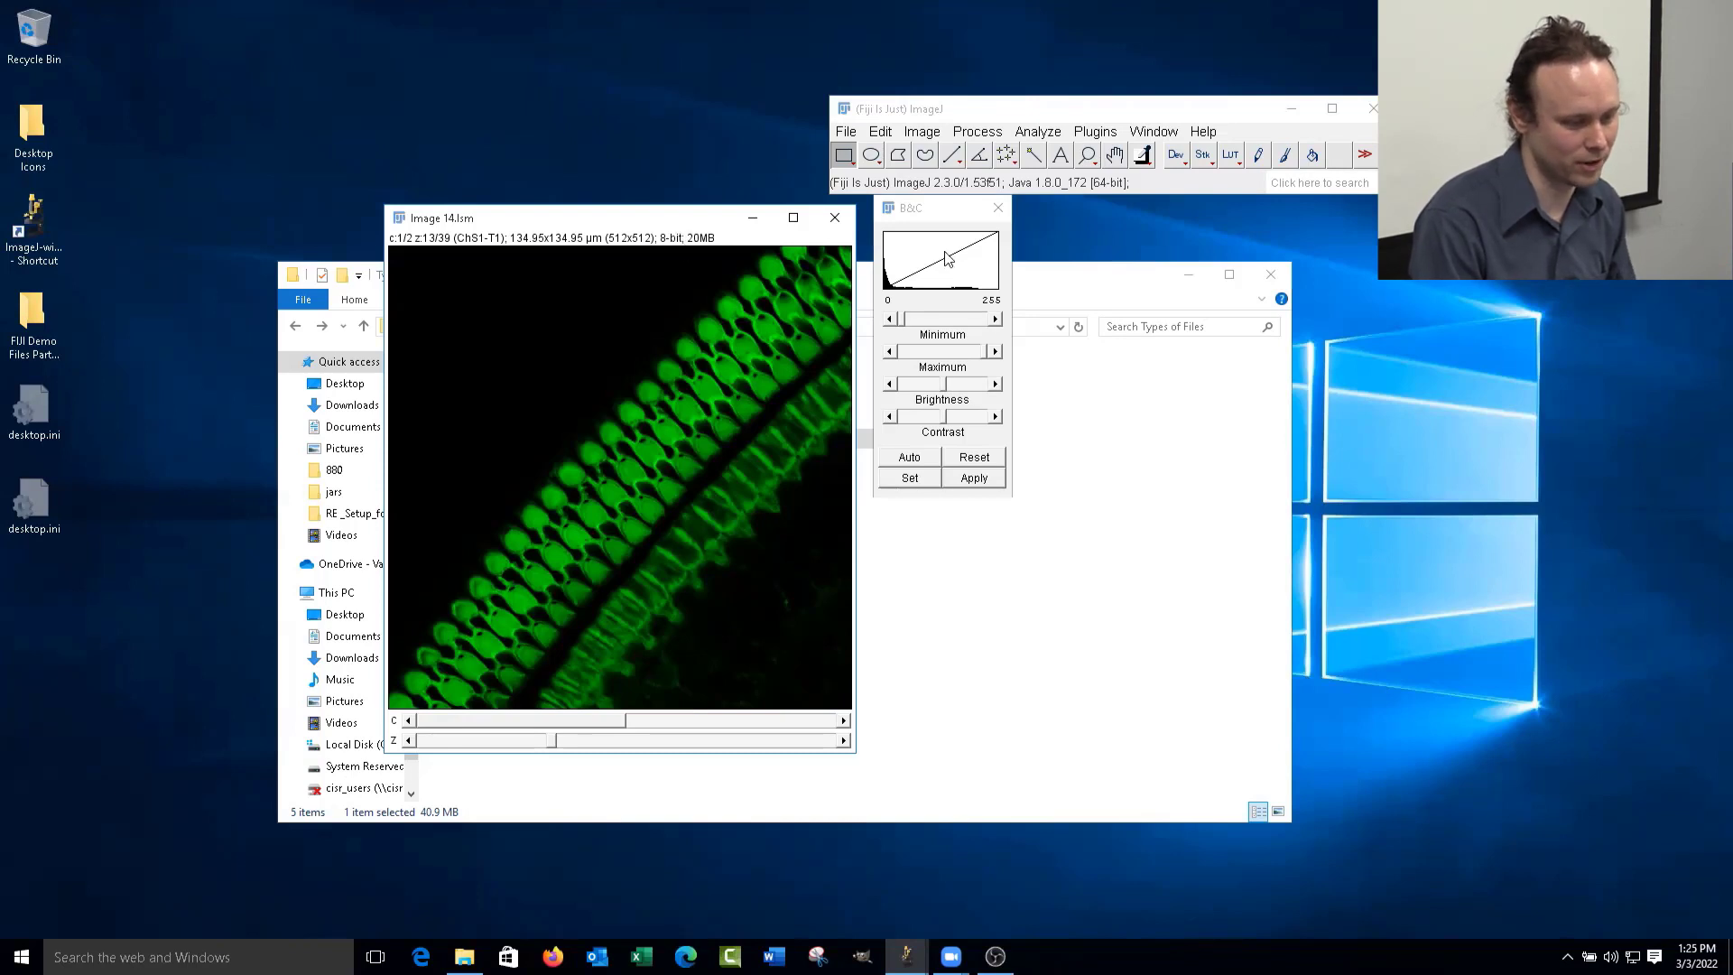
pyautogui.click(920, 135)
pyautogui.moveTo(1021, 163)
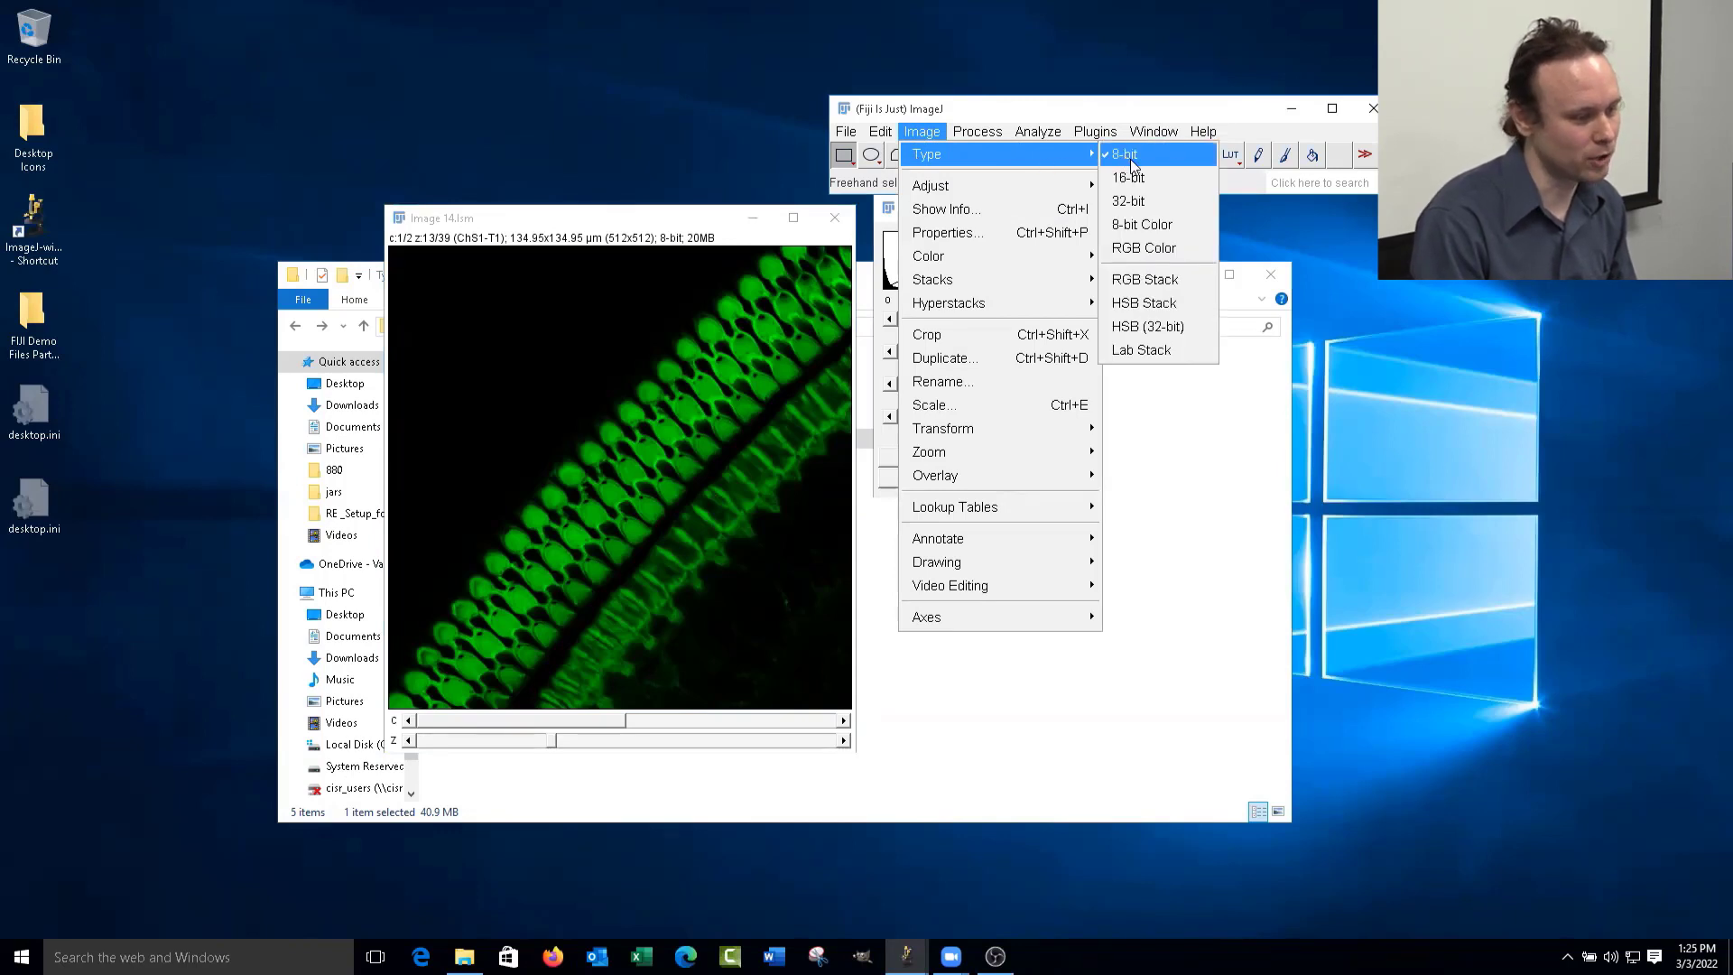
pyautogui.click(1172, 175)
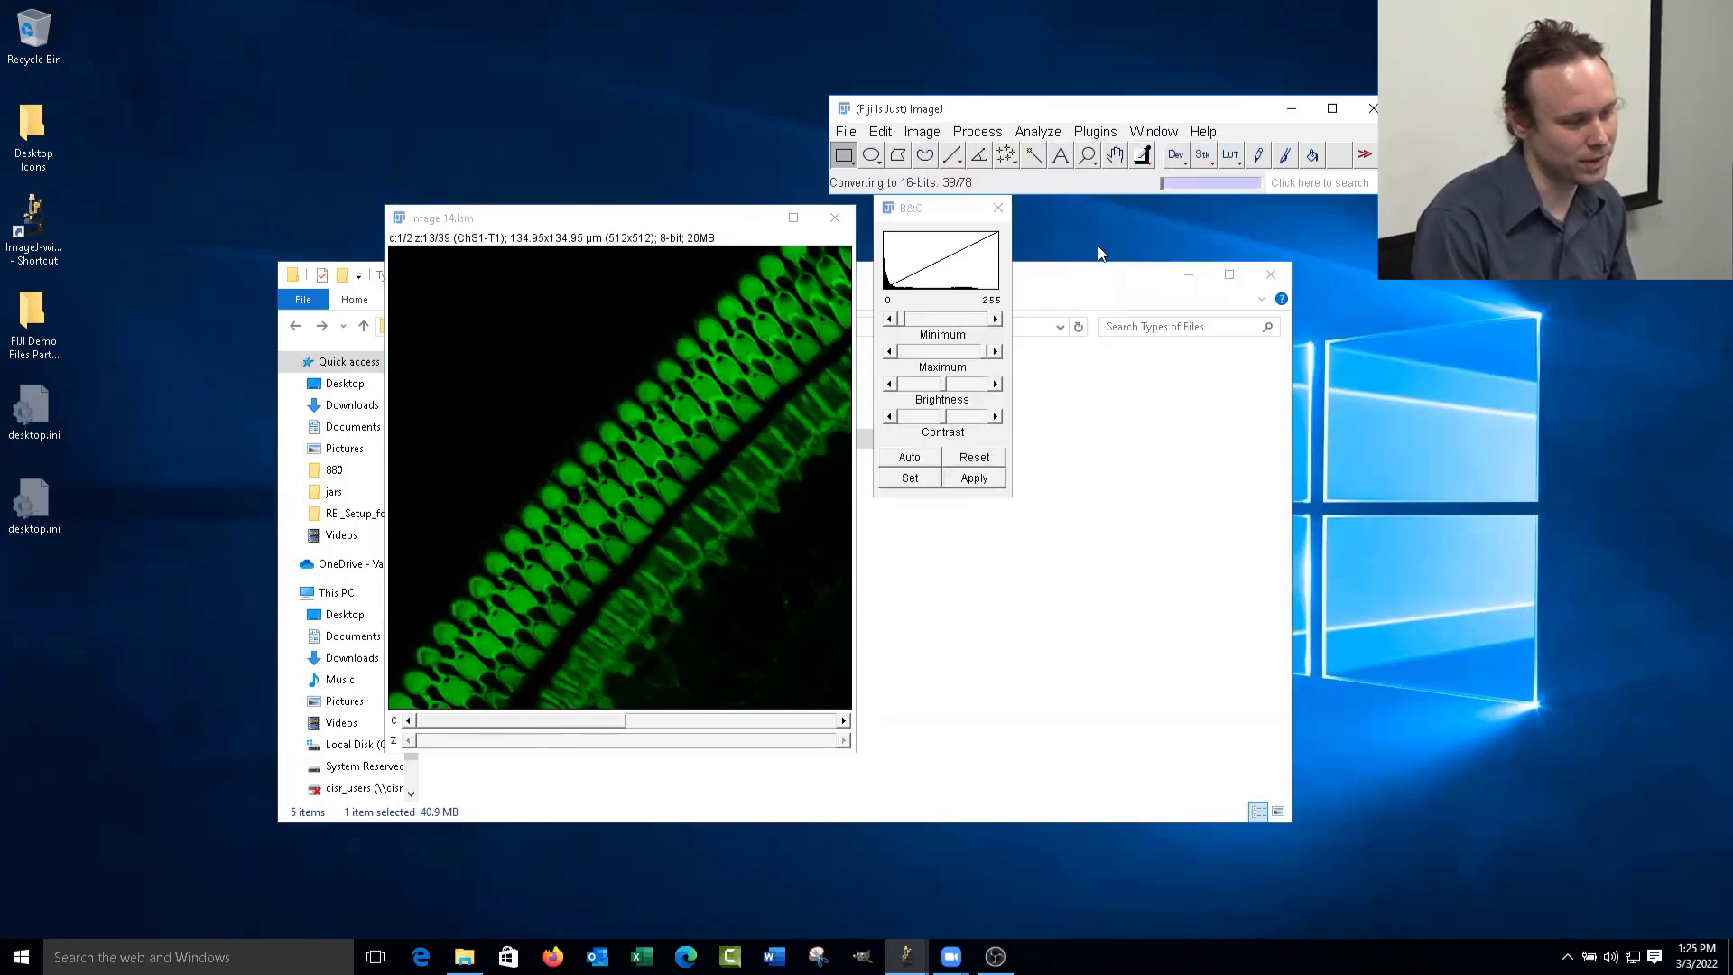
pyautogui.click(917, 458)
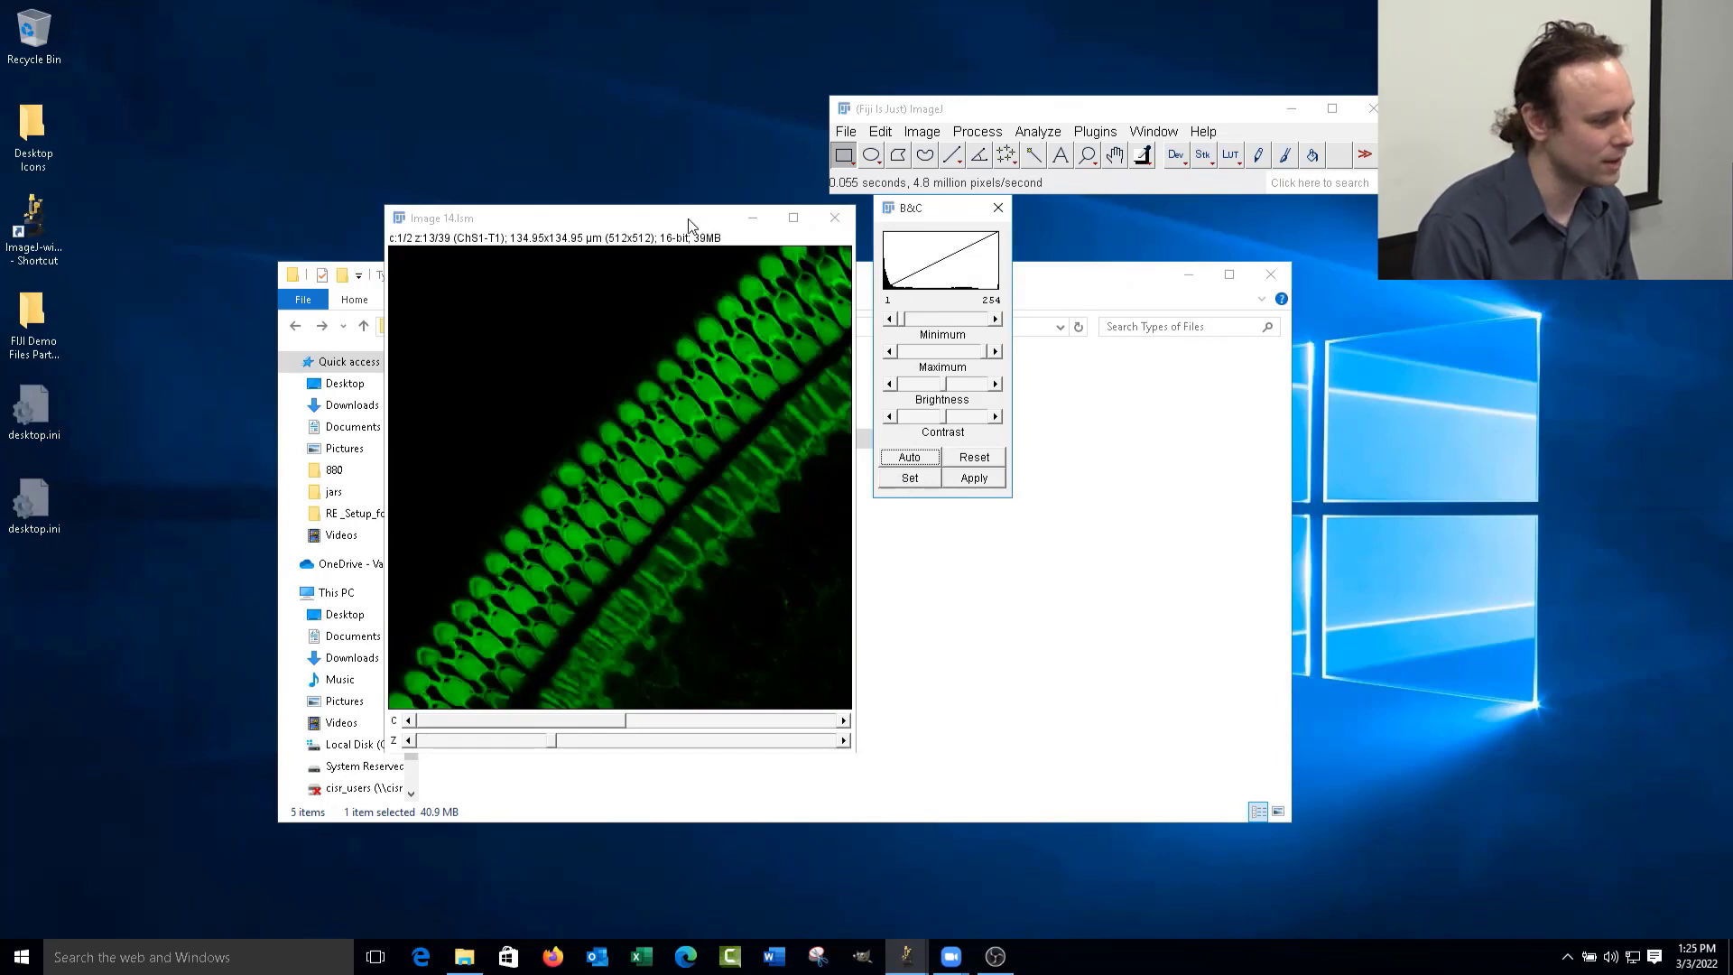
pyautogui.moveTo(686, 217)
pyautogui.mouseDown()
pyautogui.moveTo(706, 199)
pyautogui.moveTo(663, 242)
pyautogui.mouseUp()
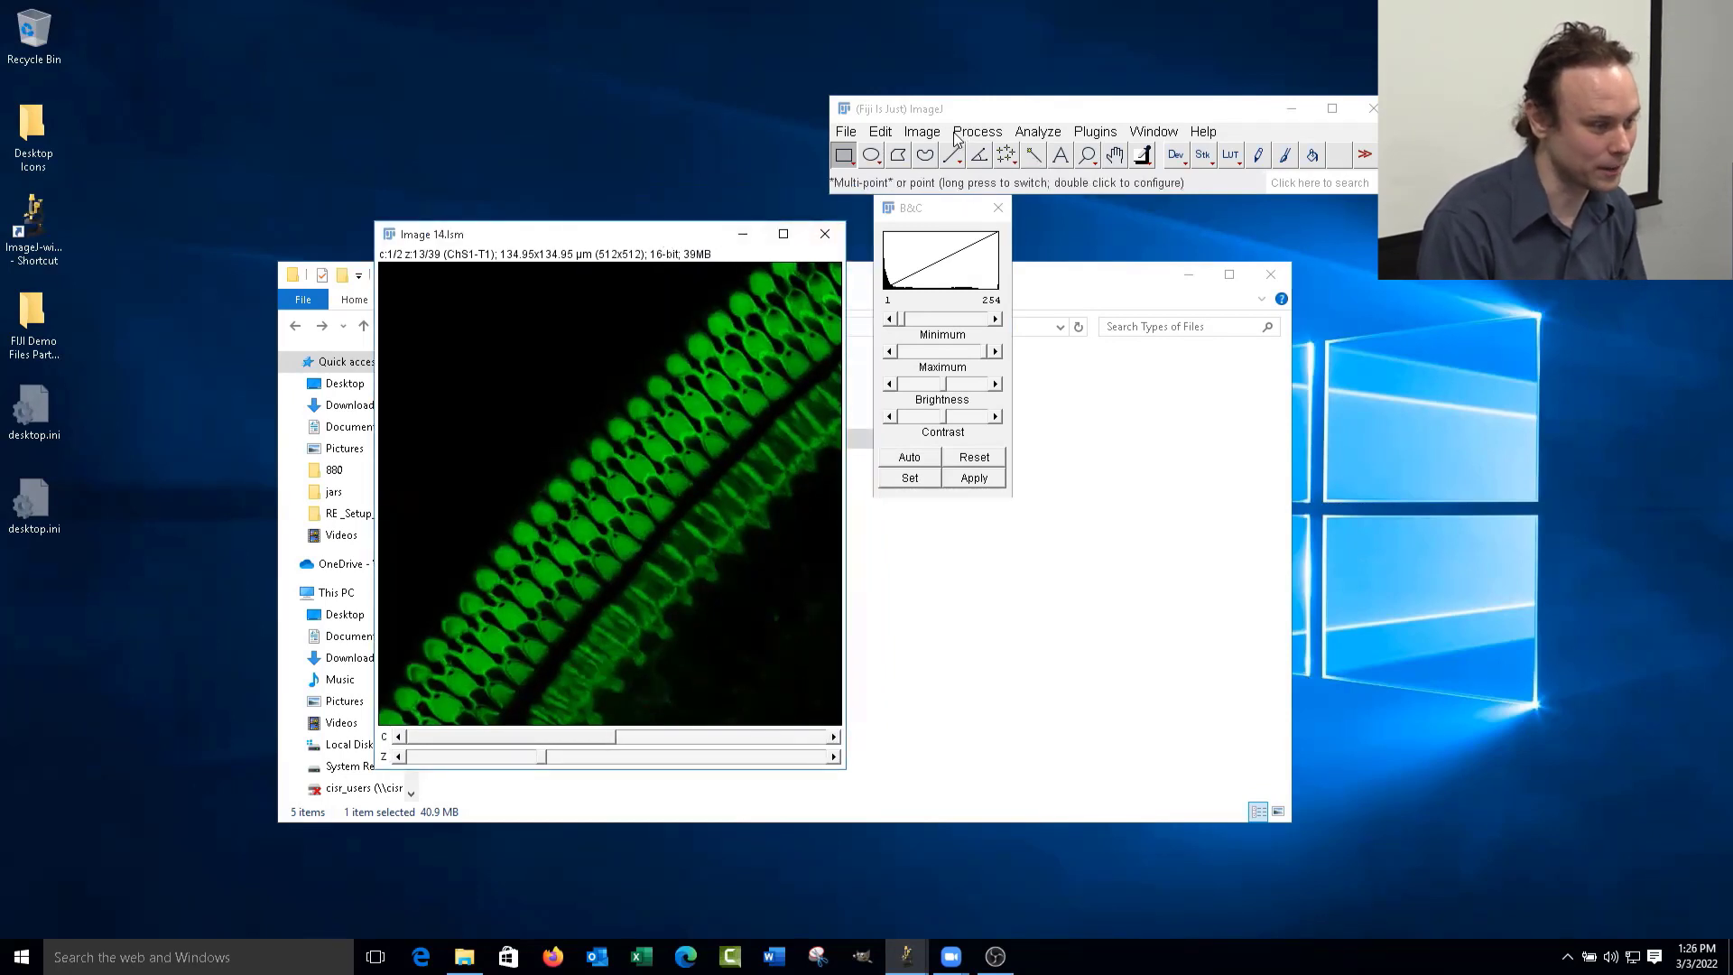
# - Create an RGB Color copy of Image 14.lsm with all slices, keeping the source, and show slice 13 of the copy
pyautogui.click(922, 131)
pyautogui.moveTo(939, 157)
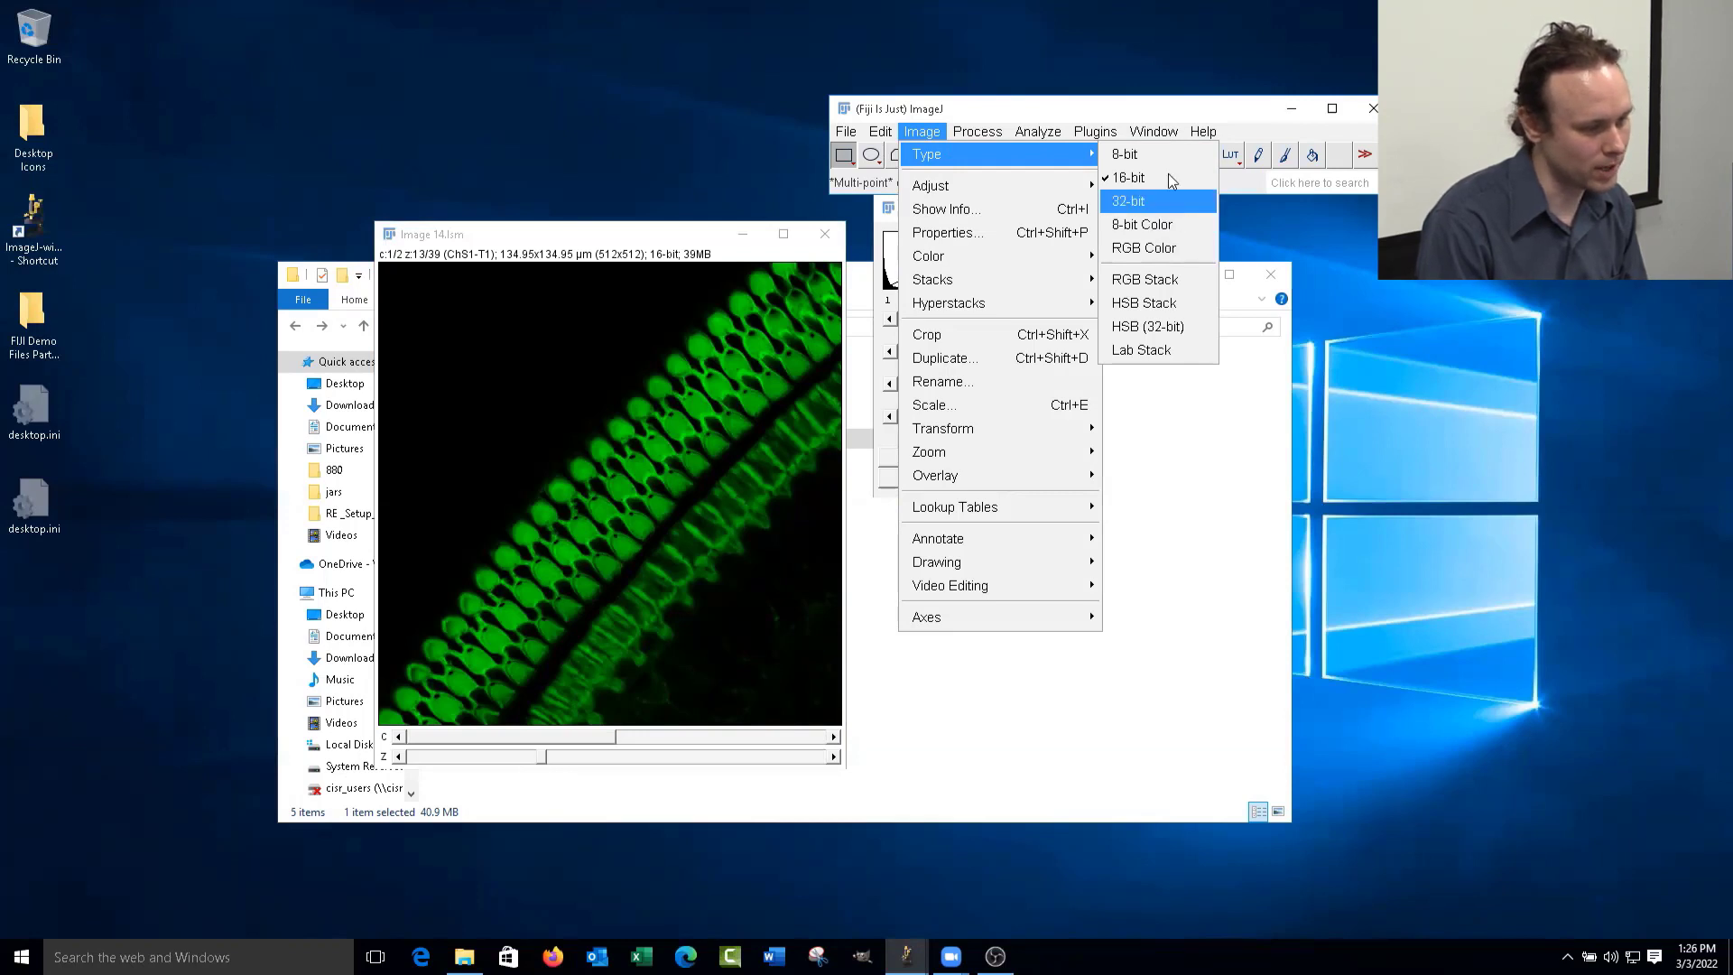
pyautogui.moveTo(1006, 139)
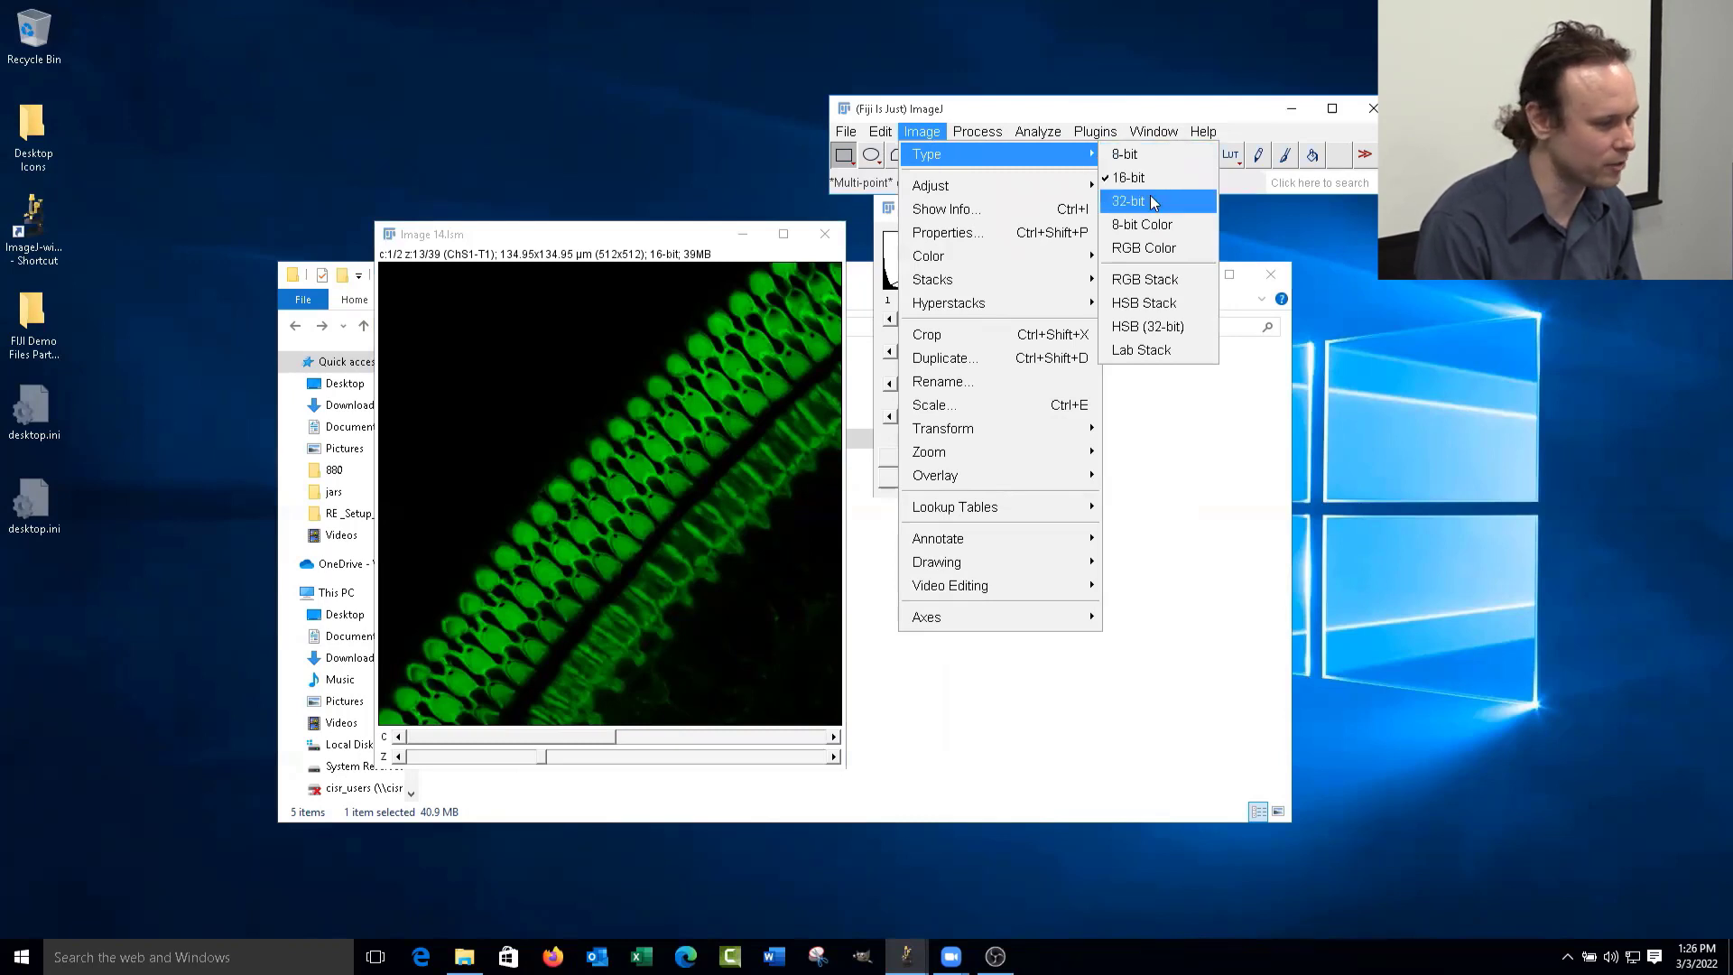
pyautogui.click(1171, 258)
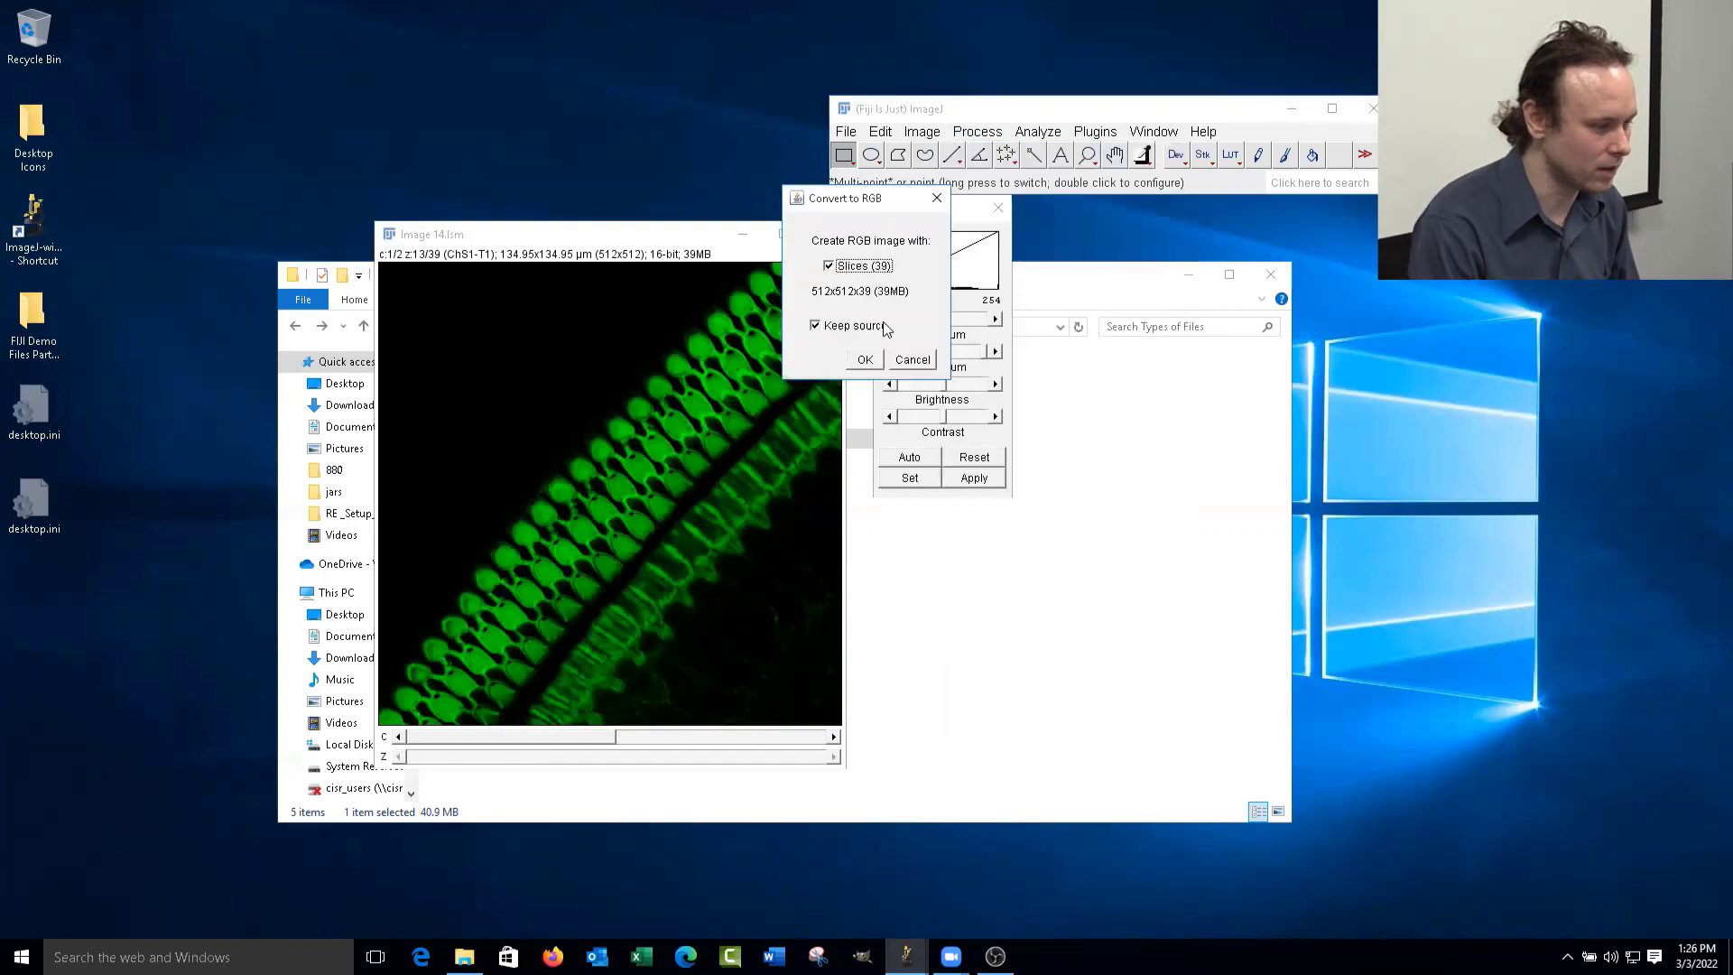
pyautogui.click(864, 360)
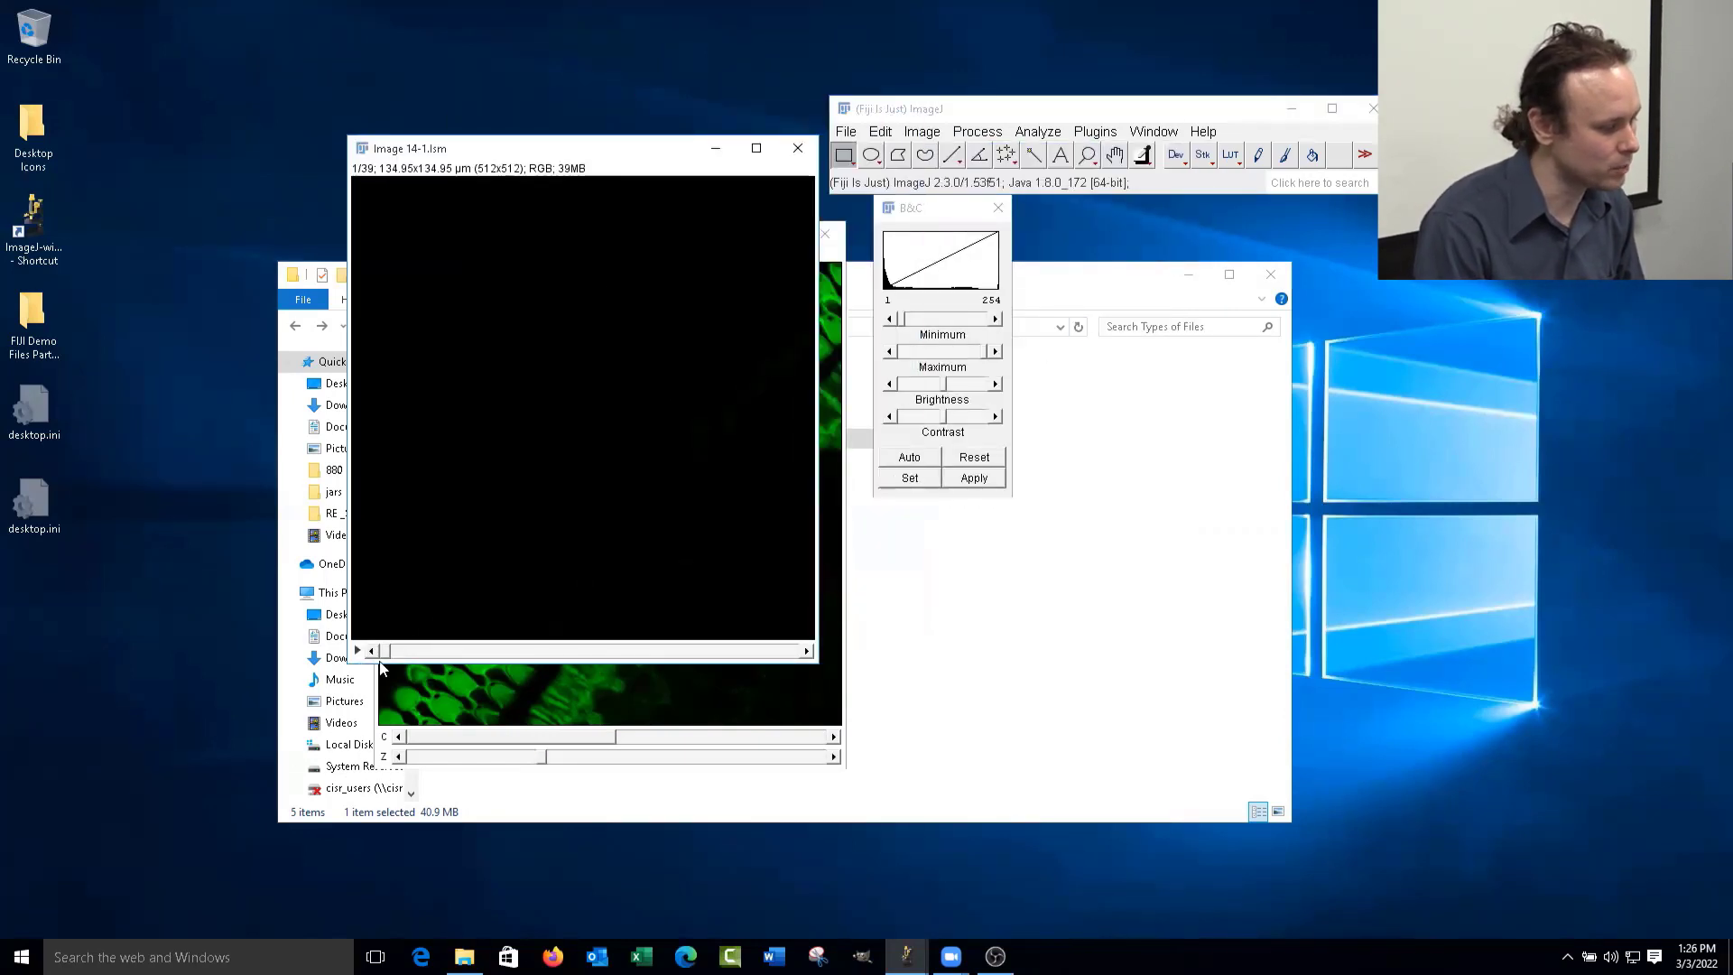
pyautogui.moveTo(387, 652); pyautogui.dragTo(522, 668)
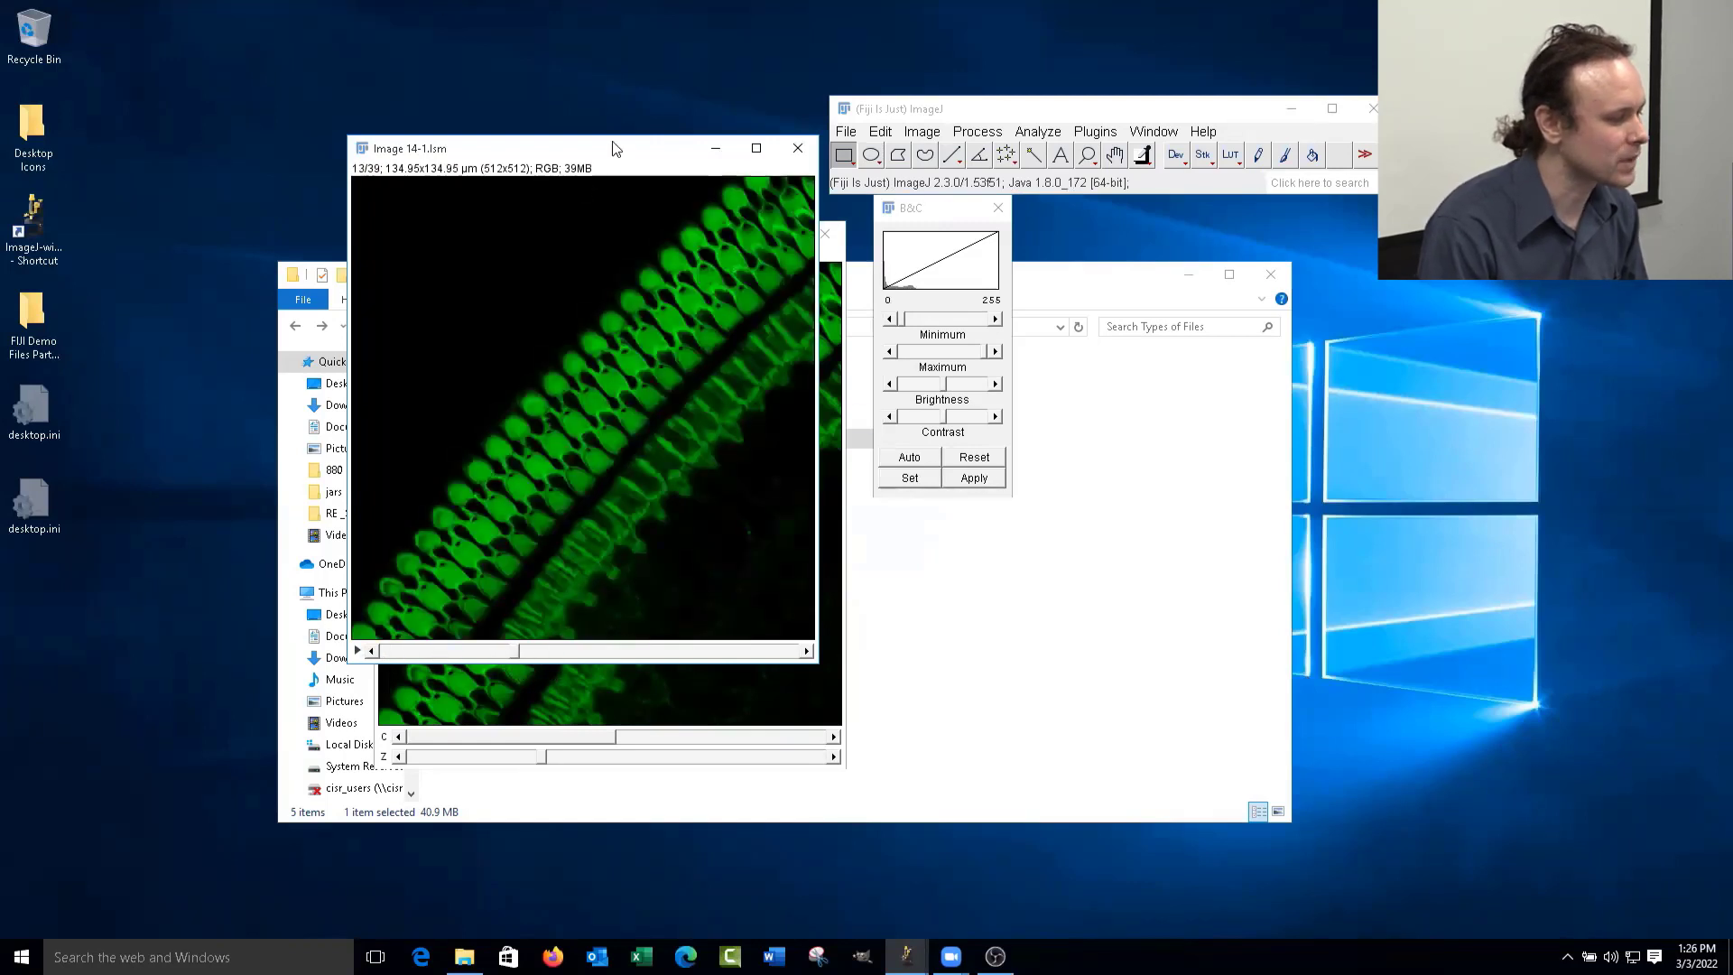
# - Close the RGB copy and then Image 14.lsm, discarding its changes
pyautogui.moveTo(612, 148); pyautogui.dragTo(600, 124)
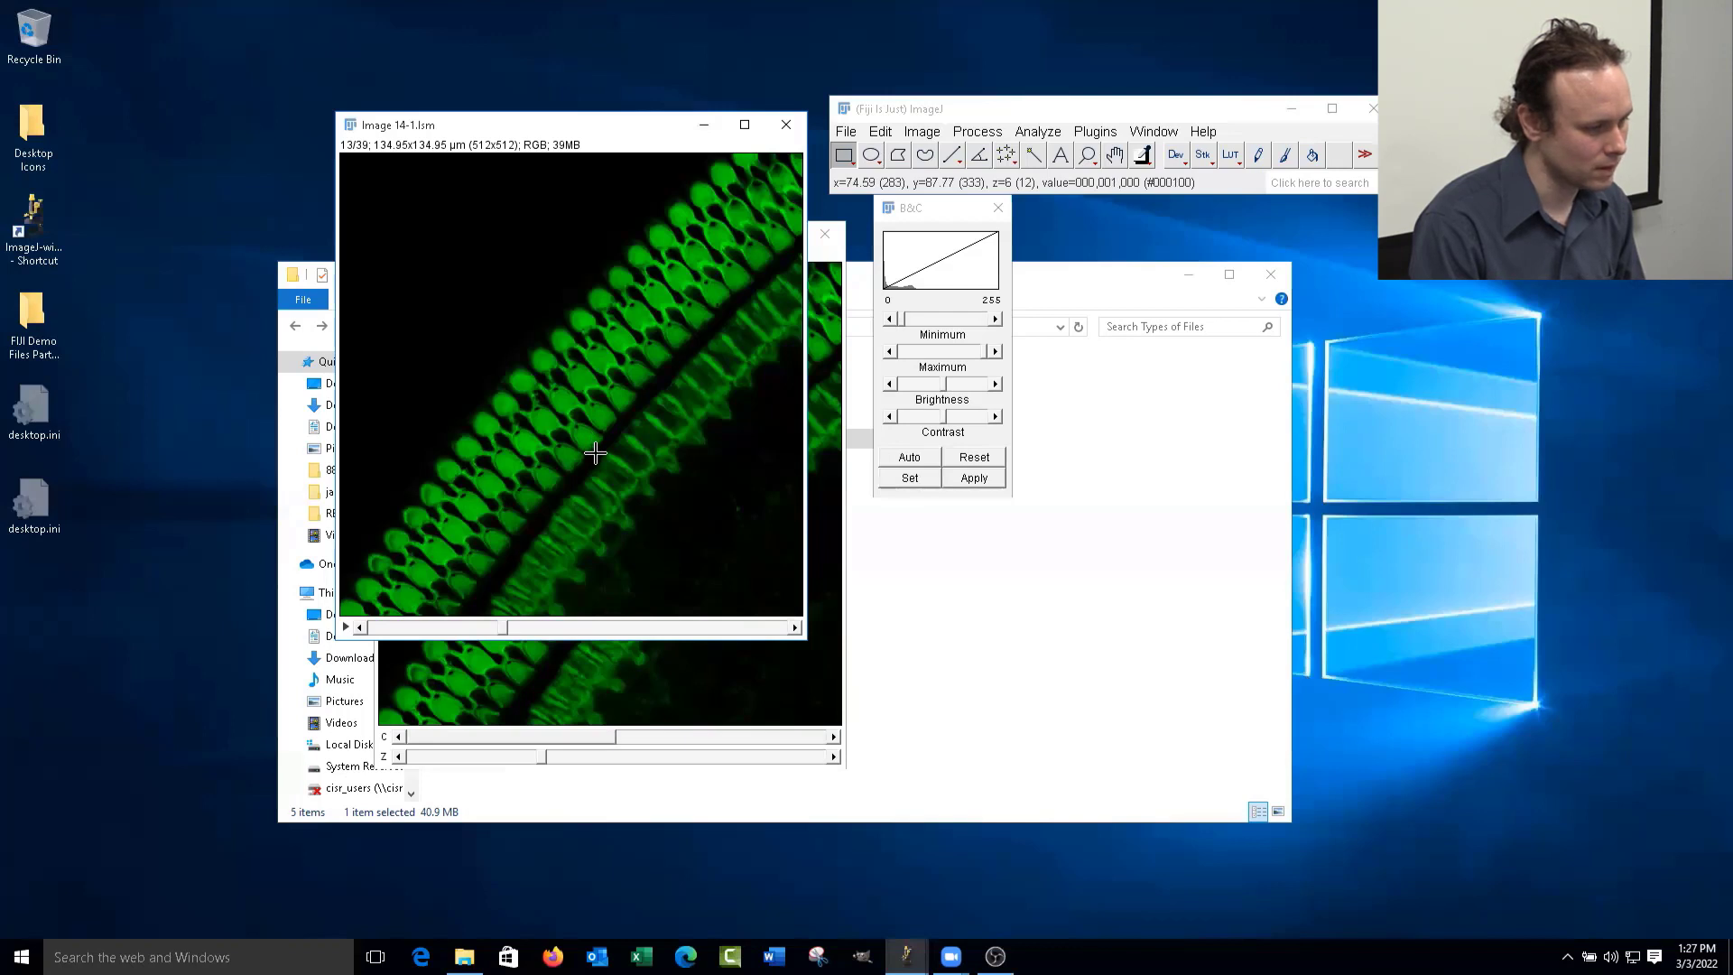
pyautogui.click(797, 128)
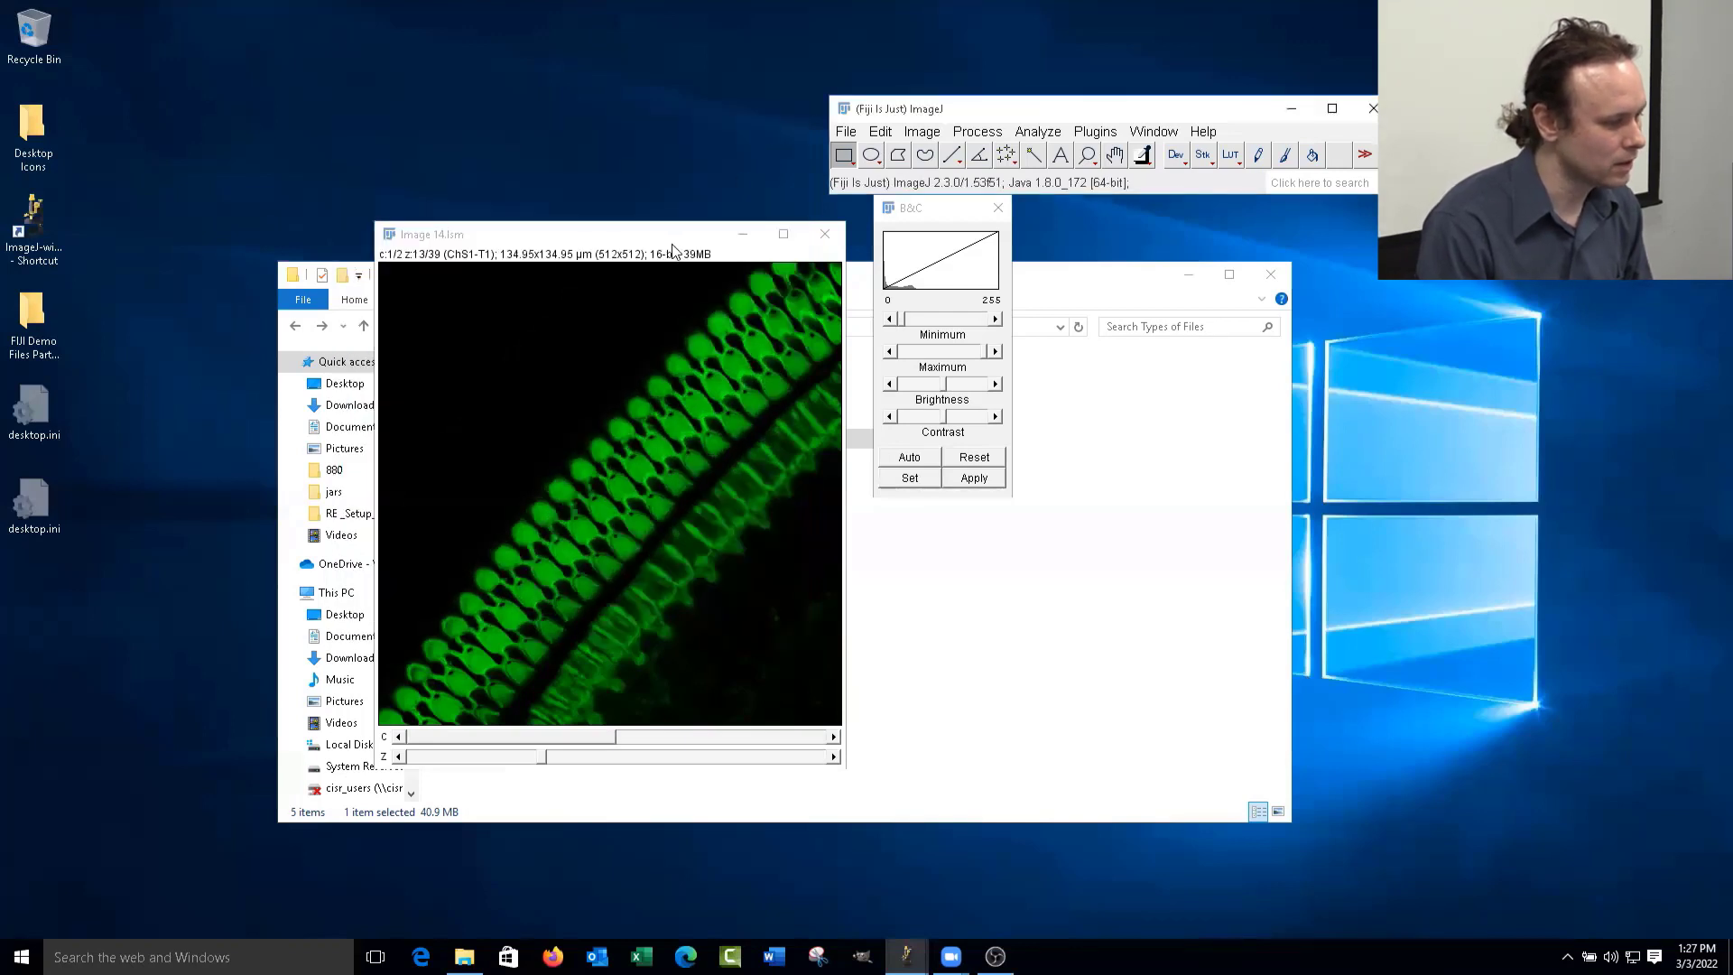
pyautogui.moveTo(645, 247)
pyautogui.mouseDown()
pyautogui.moveTo(613, 253)
pyautogui.moveTo(662, 238)
pyautogui.mouseUp()
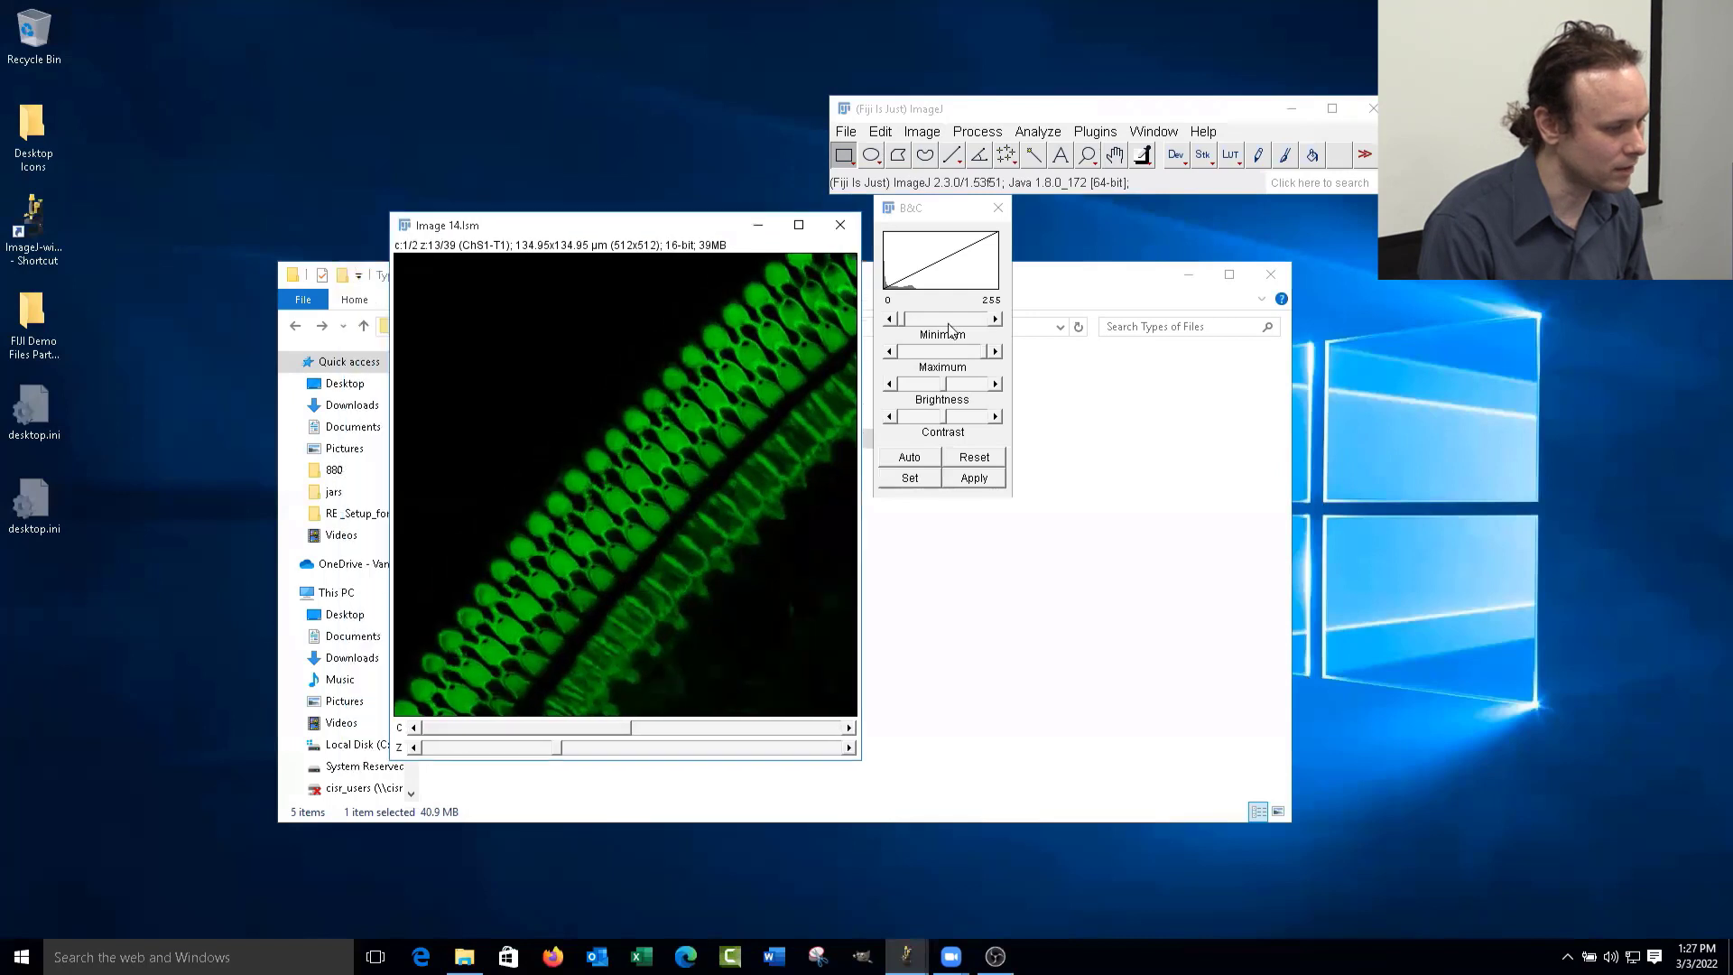
pyautogui.click(946, 221)
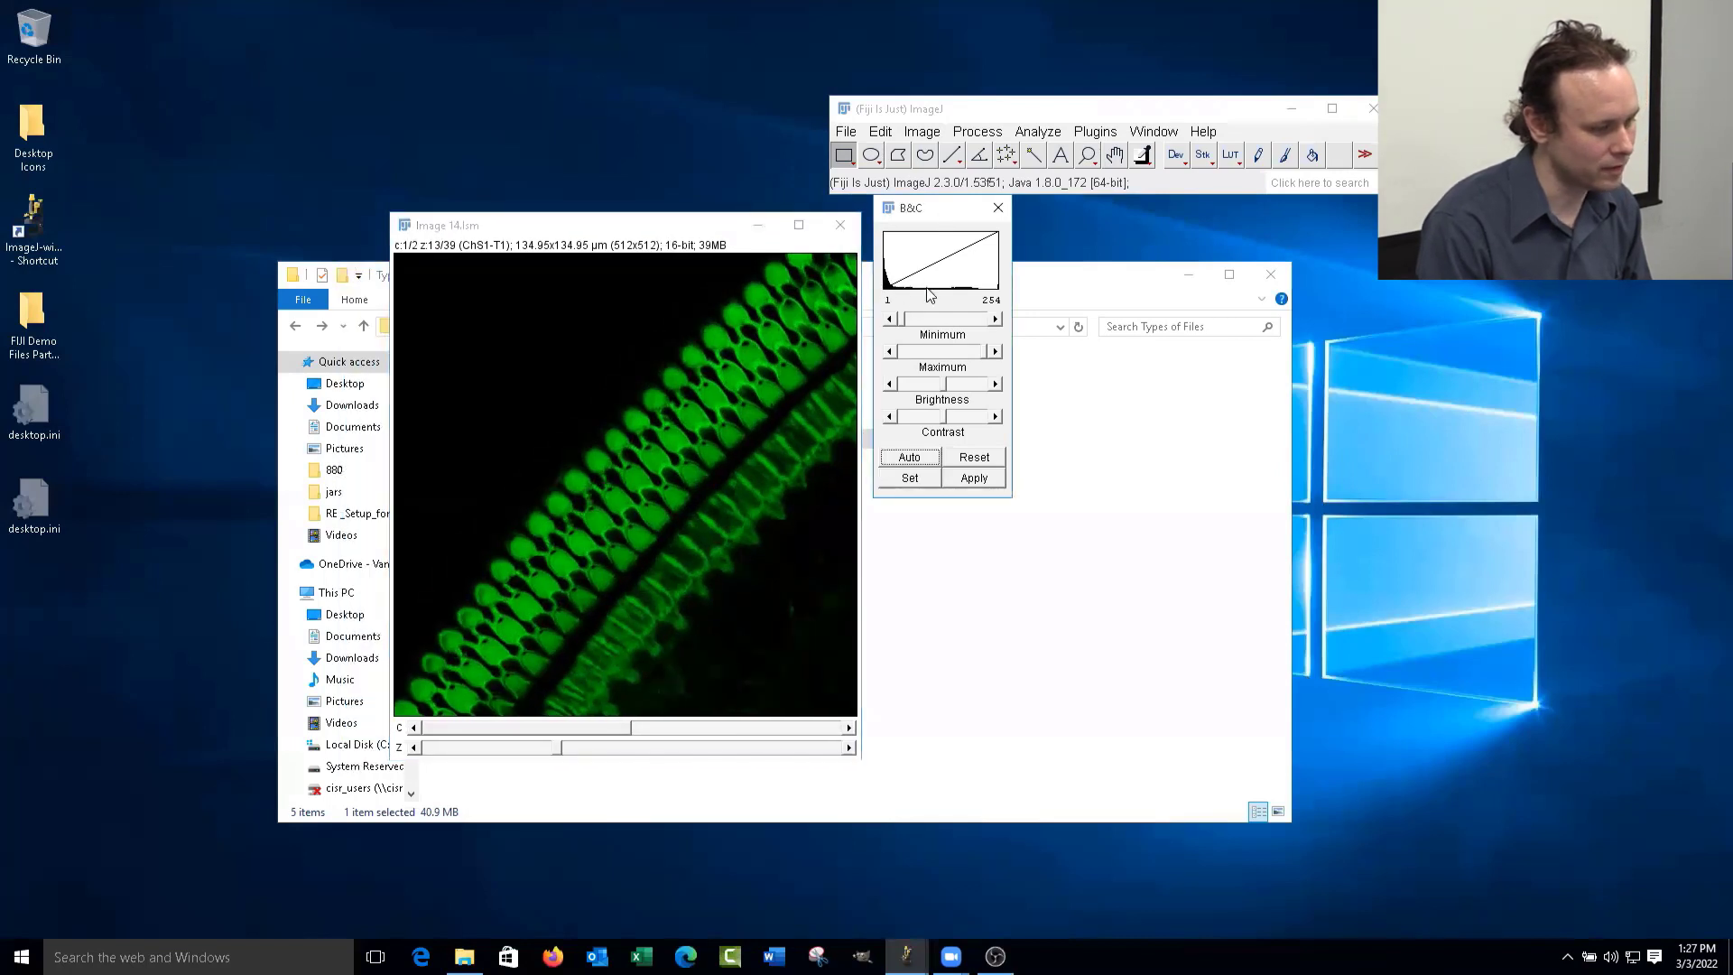
pyautogui.click(840, 230)
pyautogui.click(872, 298)
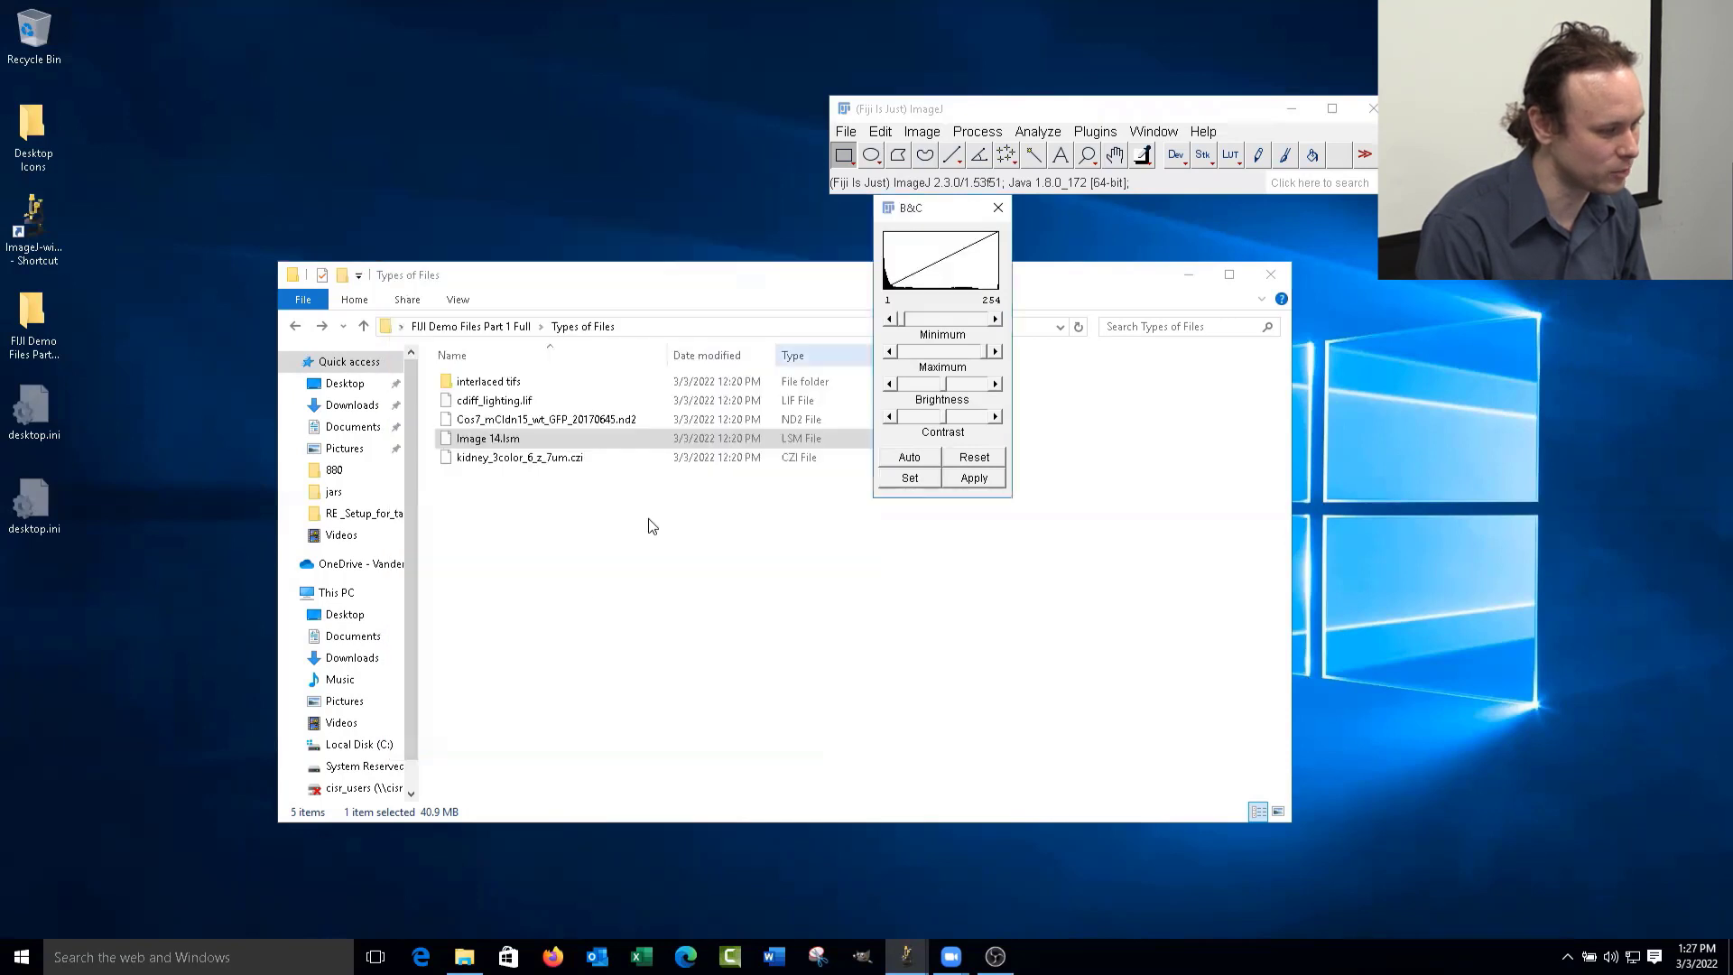
# - Reopen Image 14.lsm from the Types of Files folder at slice 14 and refresh Brightness/Contrast for it
pyautogui.moveTo(519, 439); pyautogui.dragTo(1043, 149)
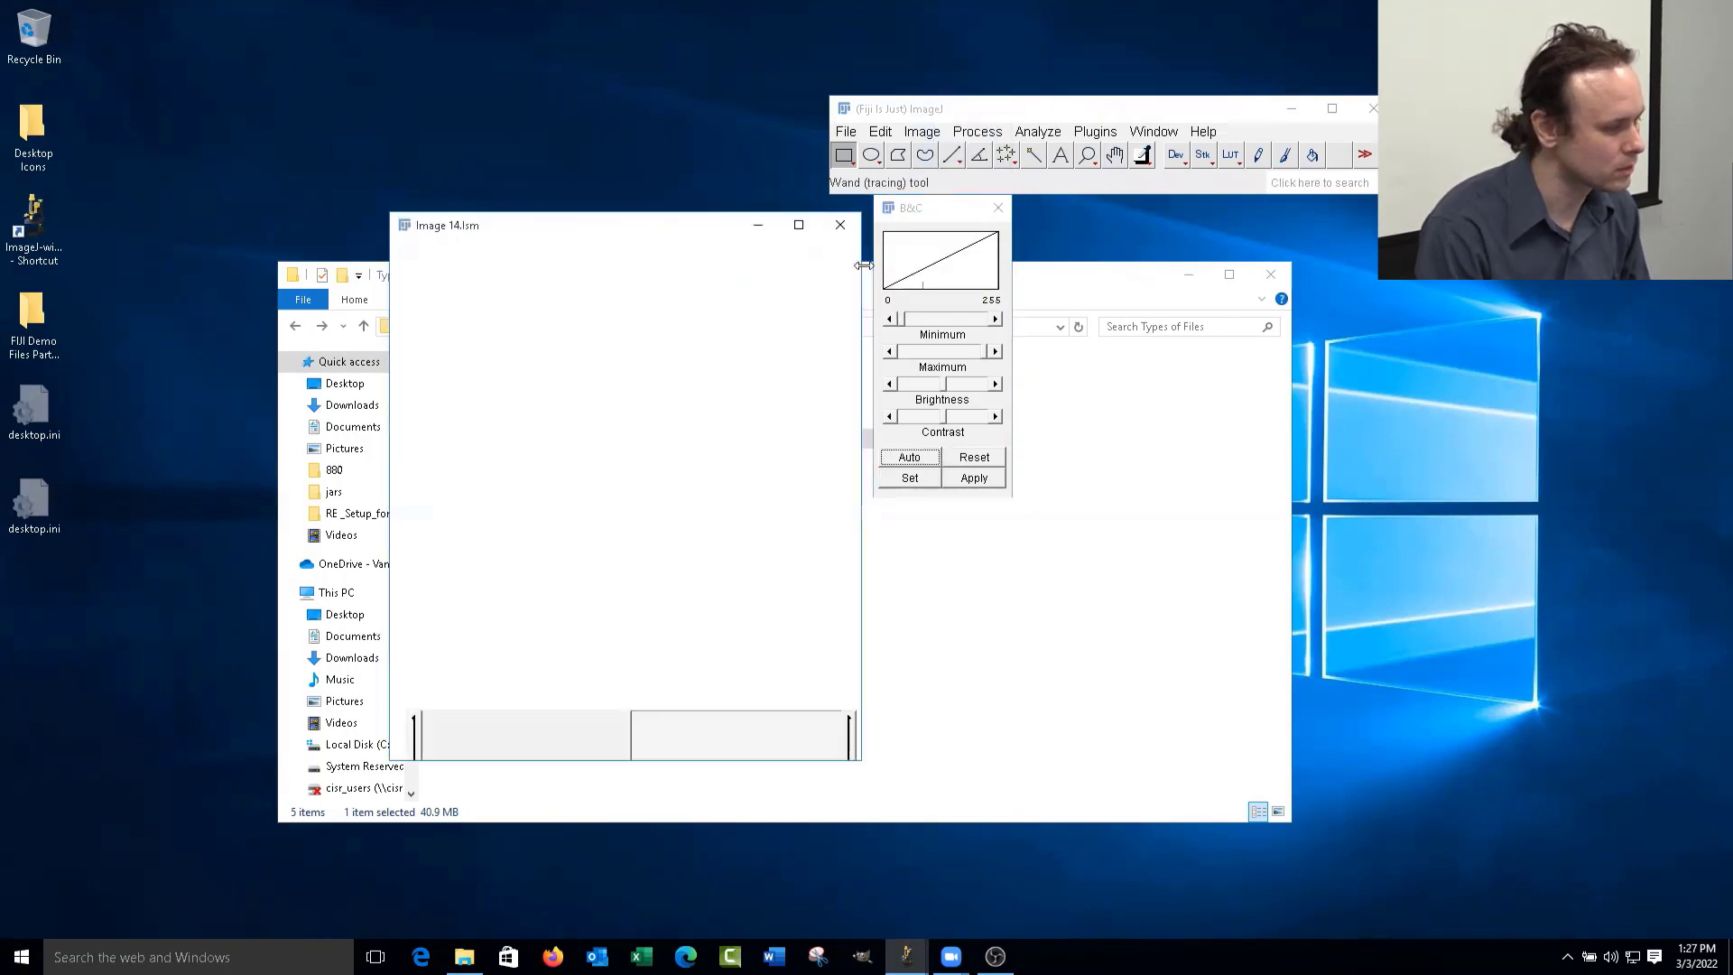
pyautogui.moveTo(429, 749); pyautogui.dragTo(567, 749)
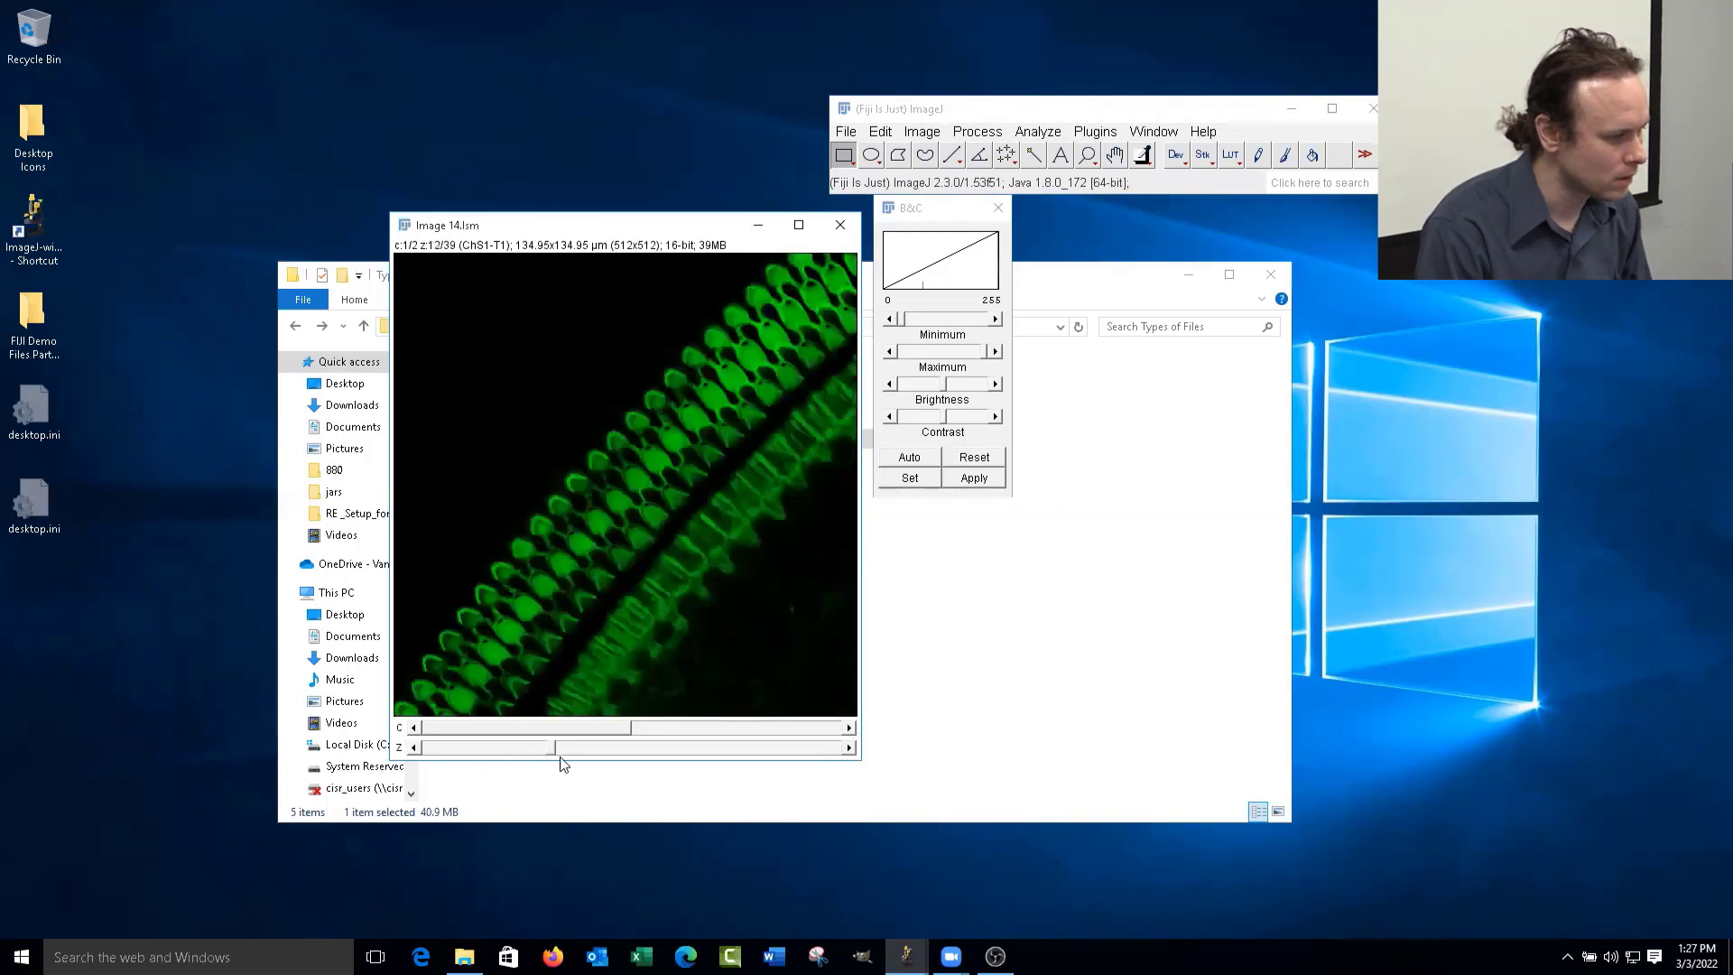
pyautogui.click(931, 211)
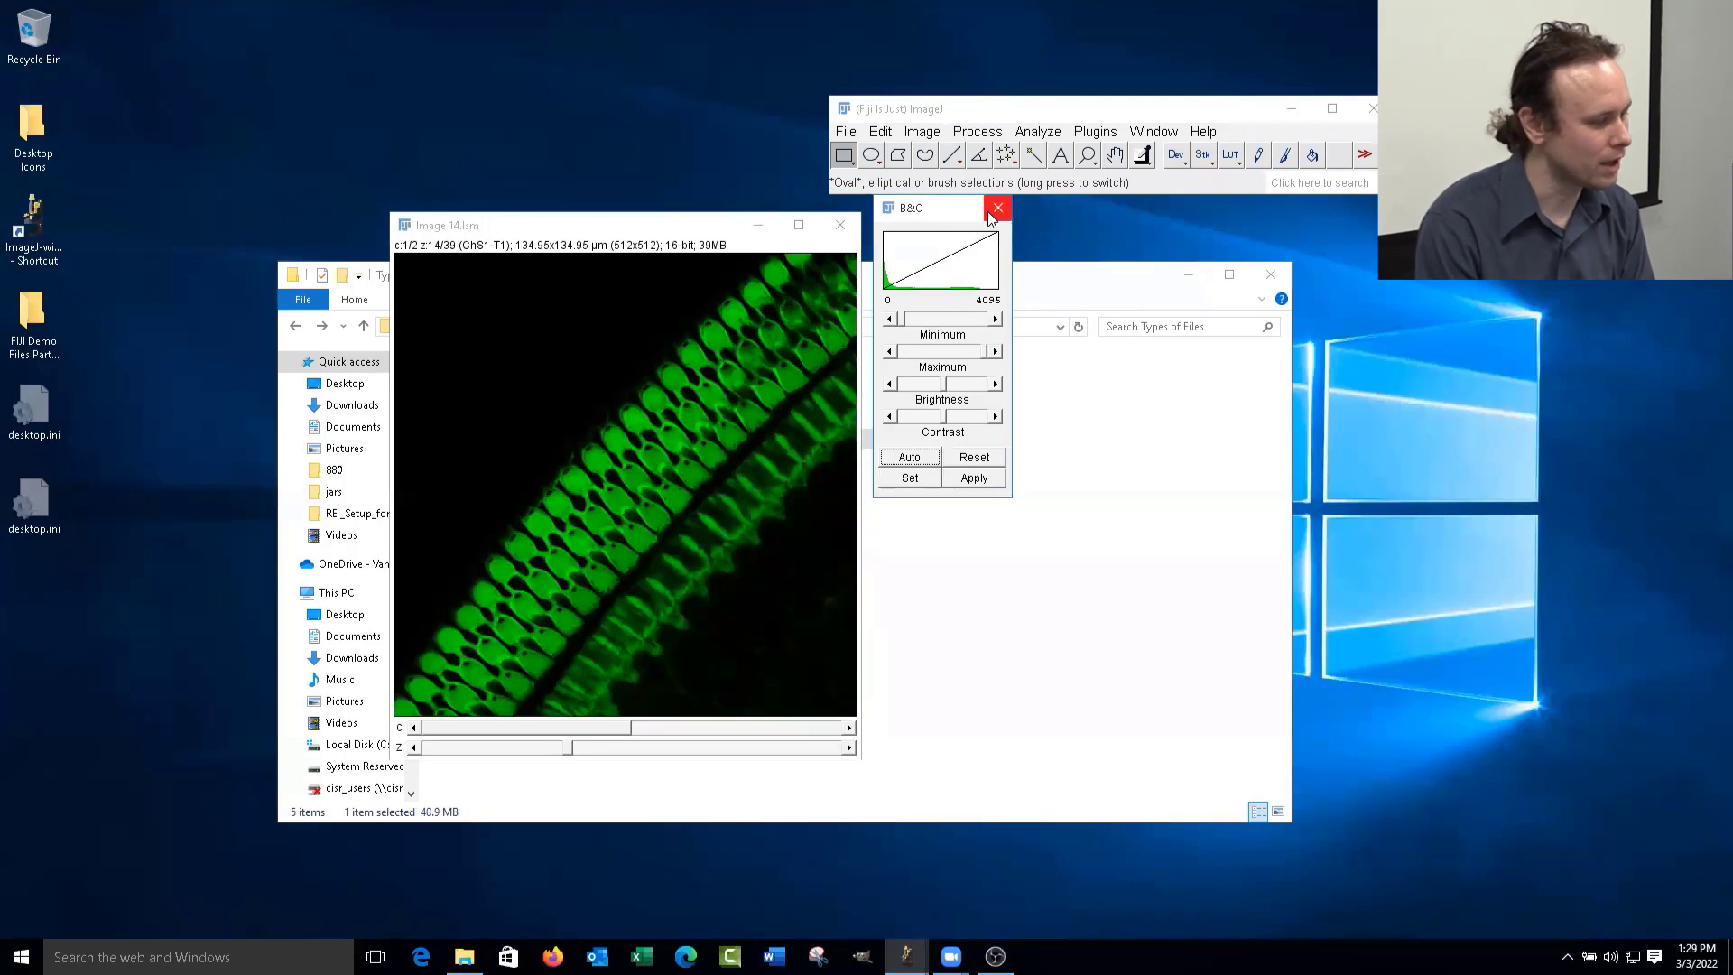
pyautogui.moveTo(659, 225); pyautogui.dragTo(657, 203)
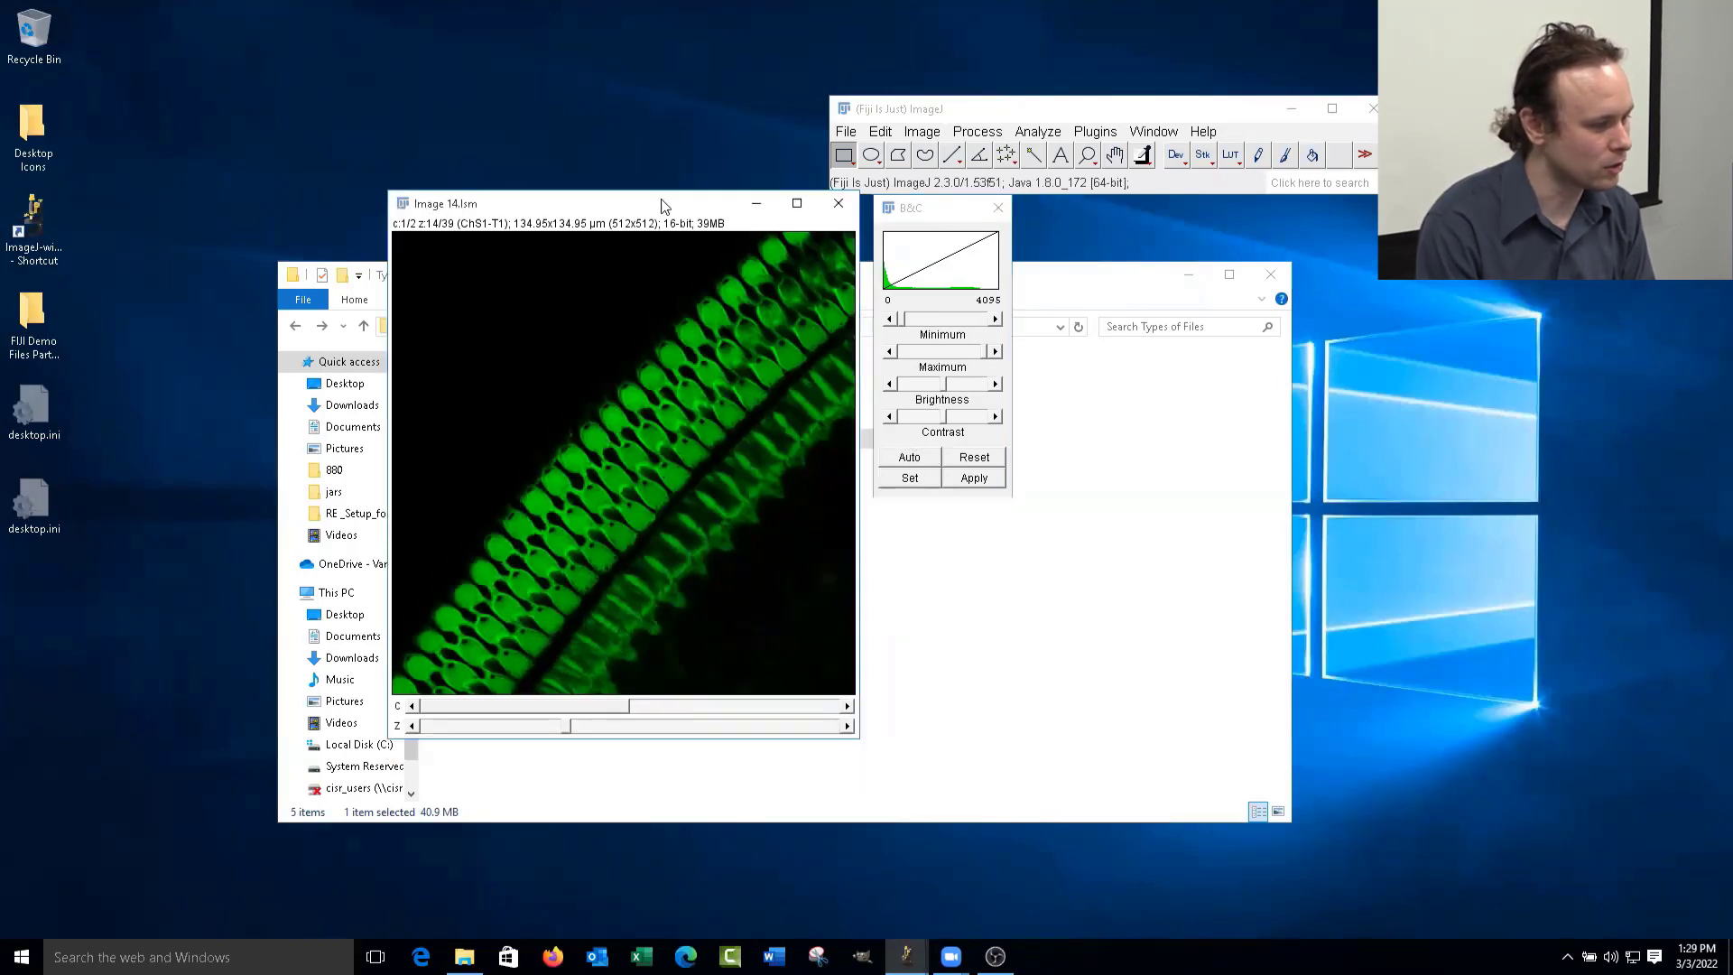
pyautogui.click(922, 132)
pyautogui.moveTo(943, 155)
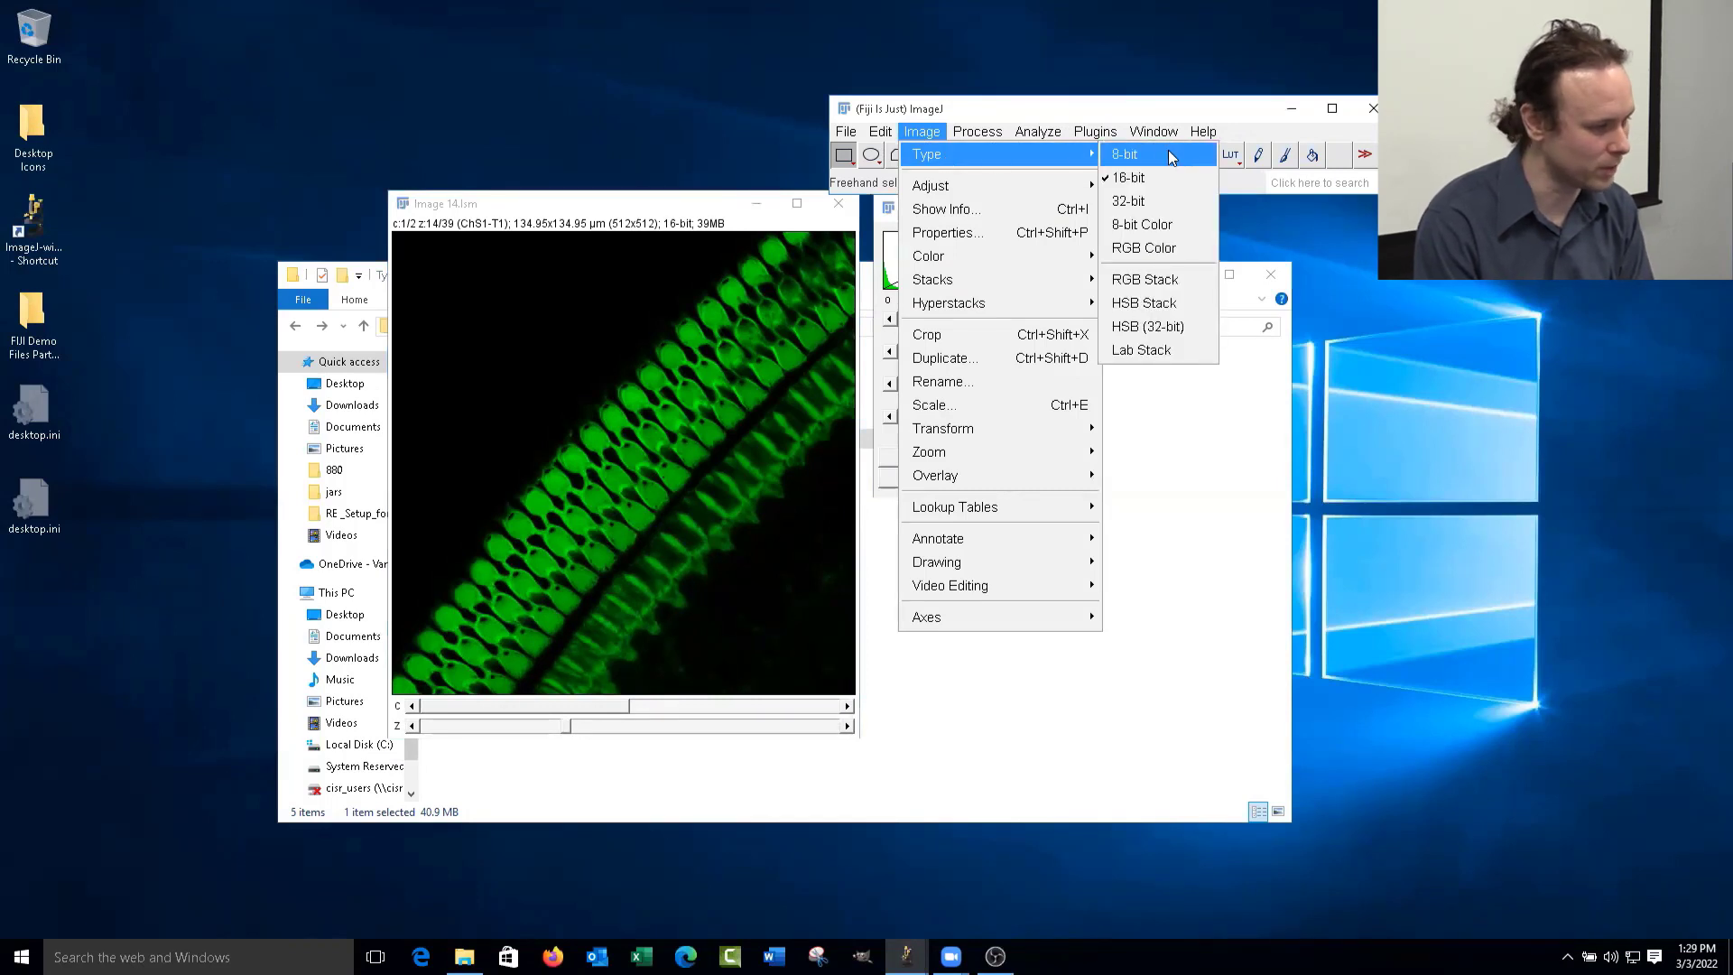
pyautogui.click(890, 224)
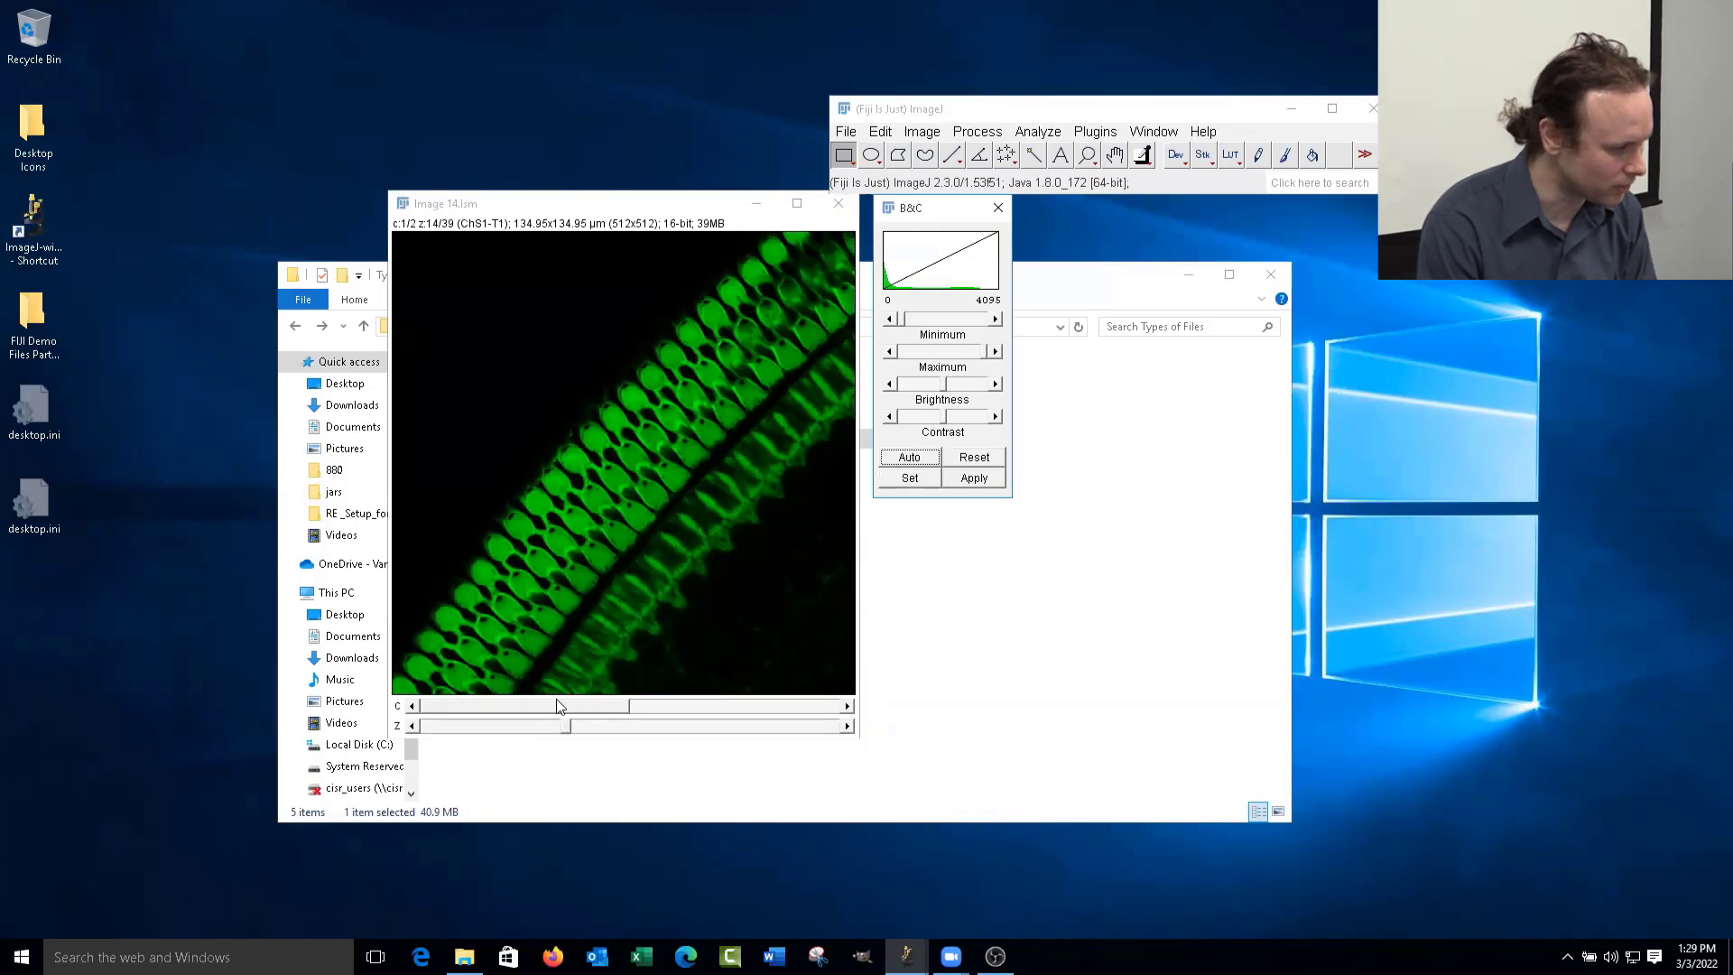
# - Show the red channel of Image 14.lsm, convert the stack to 8-bit and refresh Brightness/Contrast
pyautogui.click(722, 705)
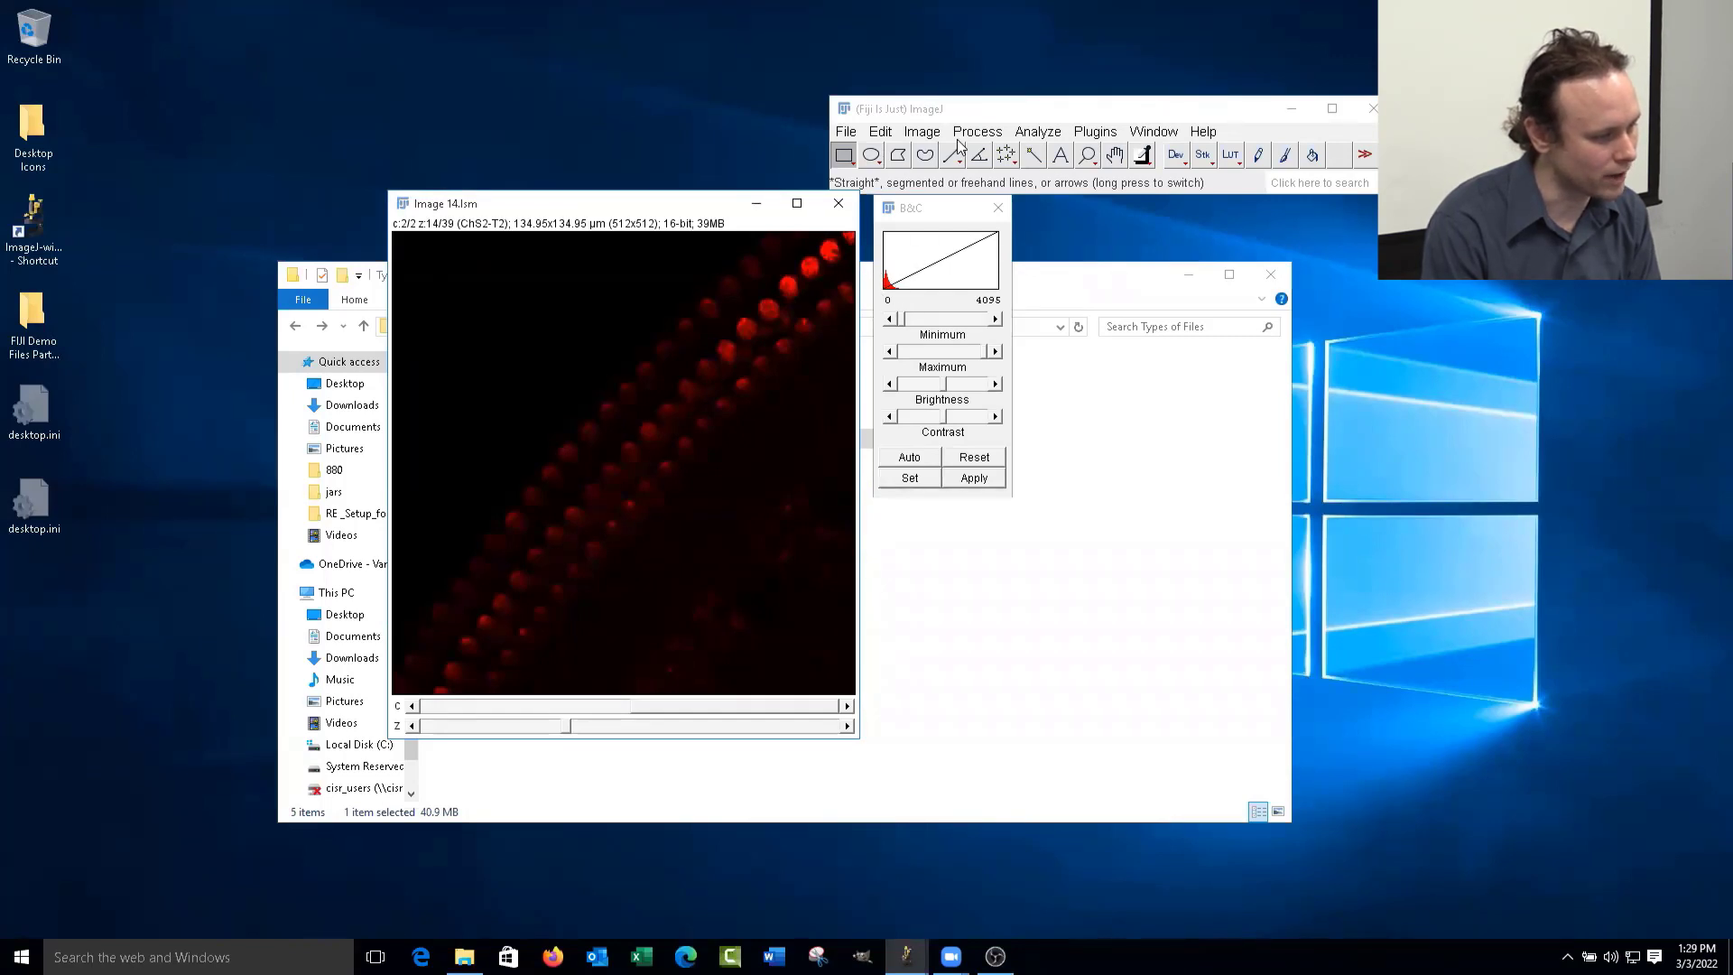
pyautogui.click(923, 132)
pyautogui.moveTo(927, 162)
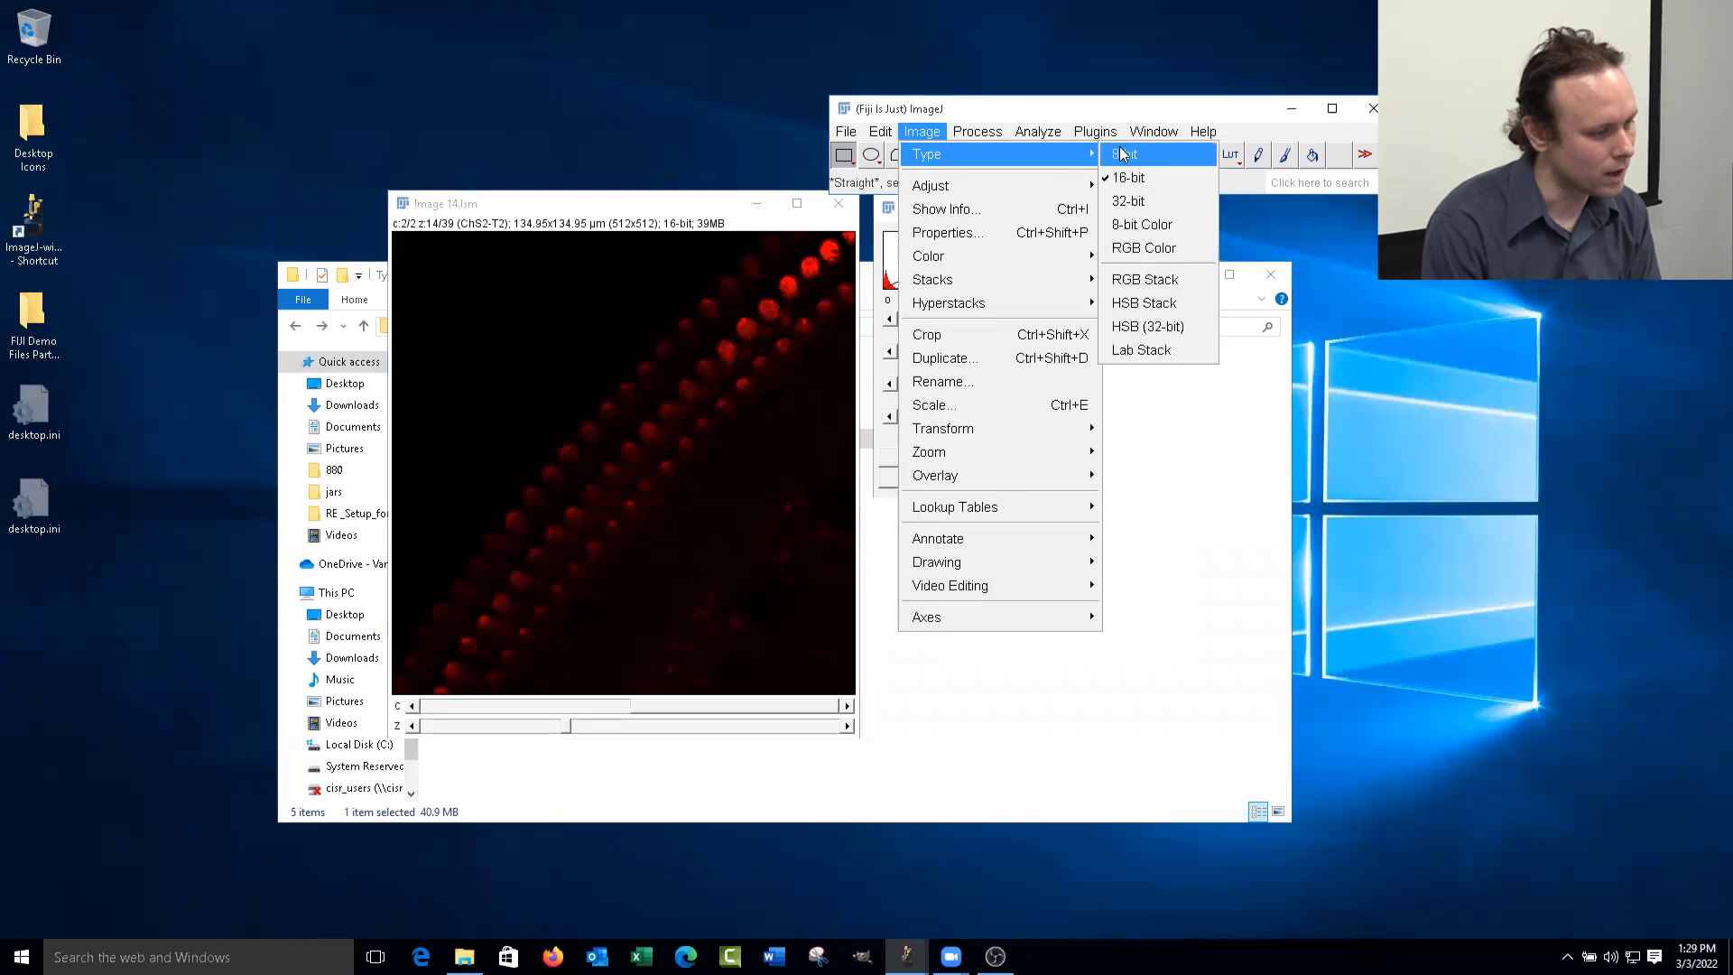
pyautogui.click(1124, 154)
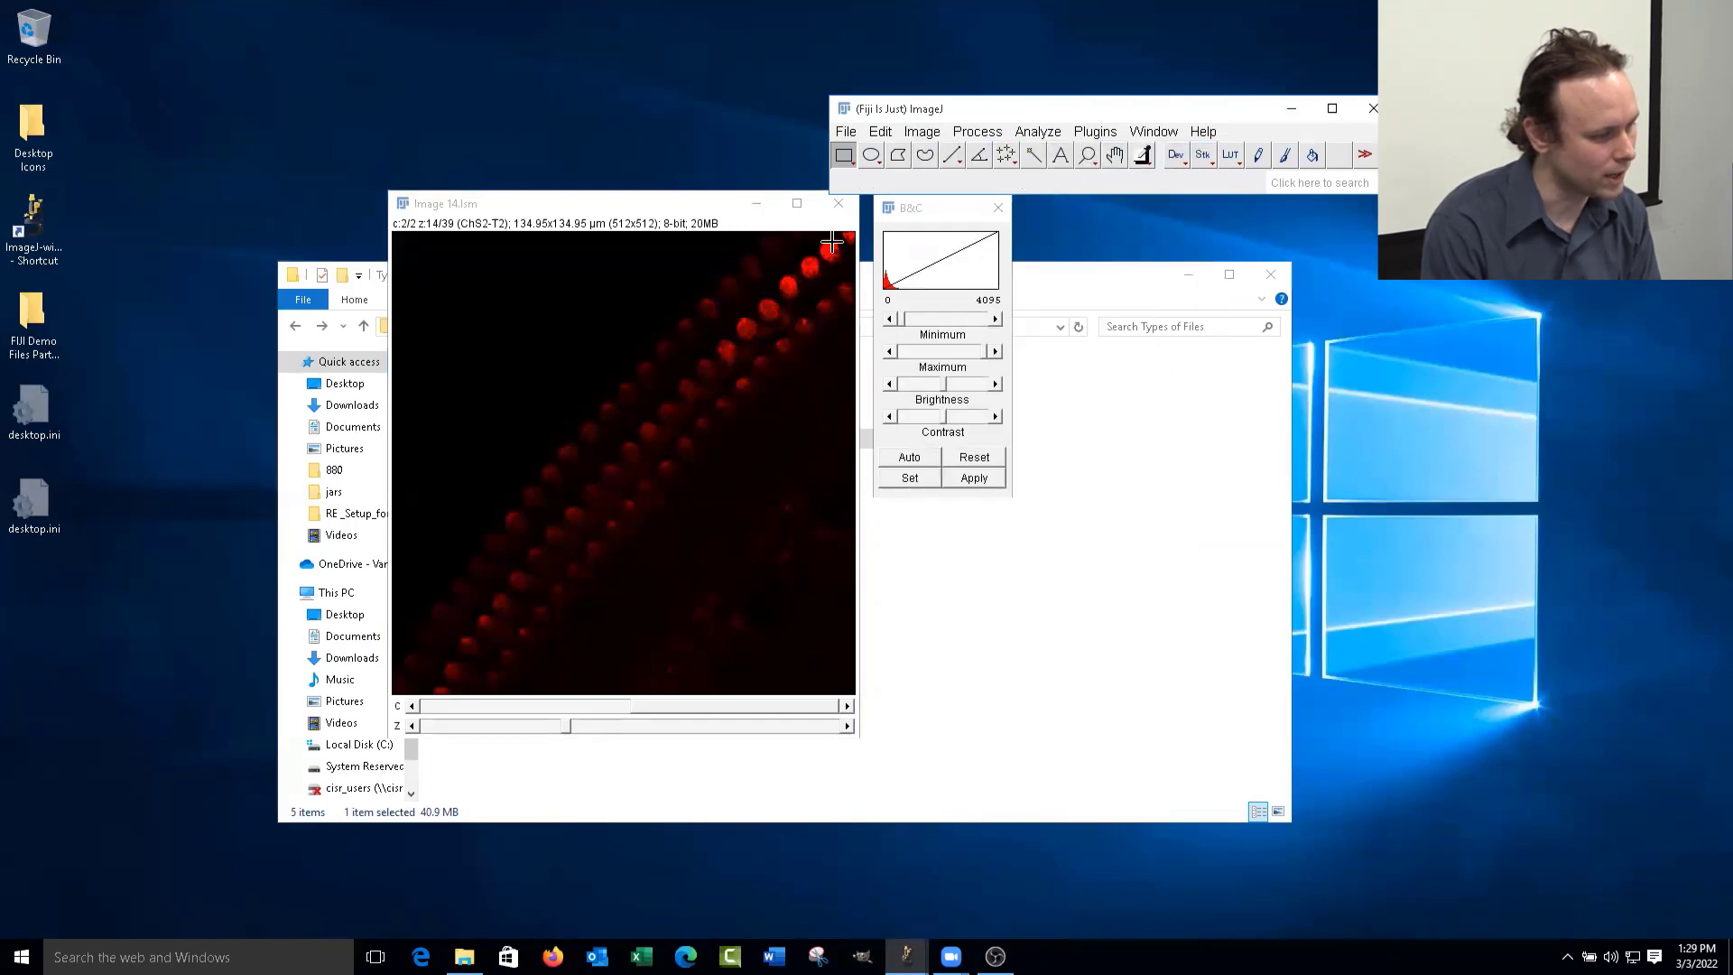
pyautogui.click(911, 209)
pyautogui.click(707, 209)
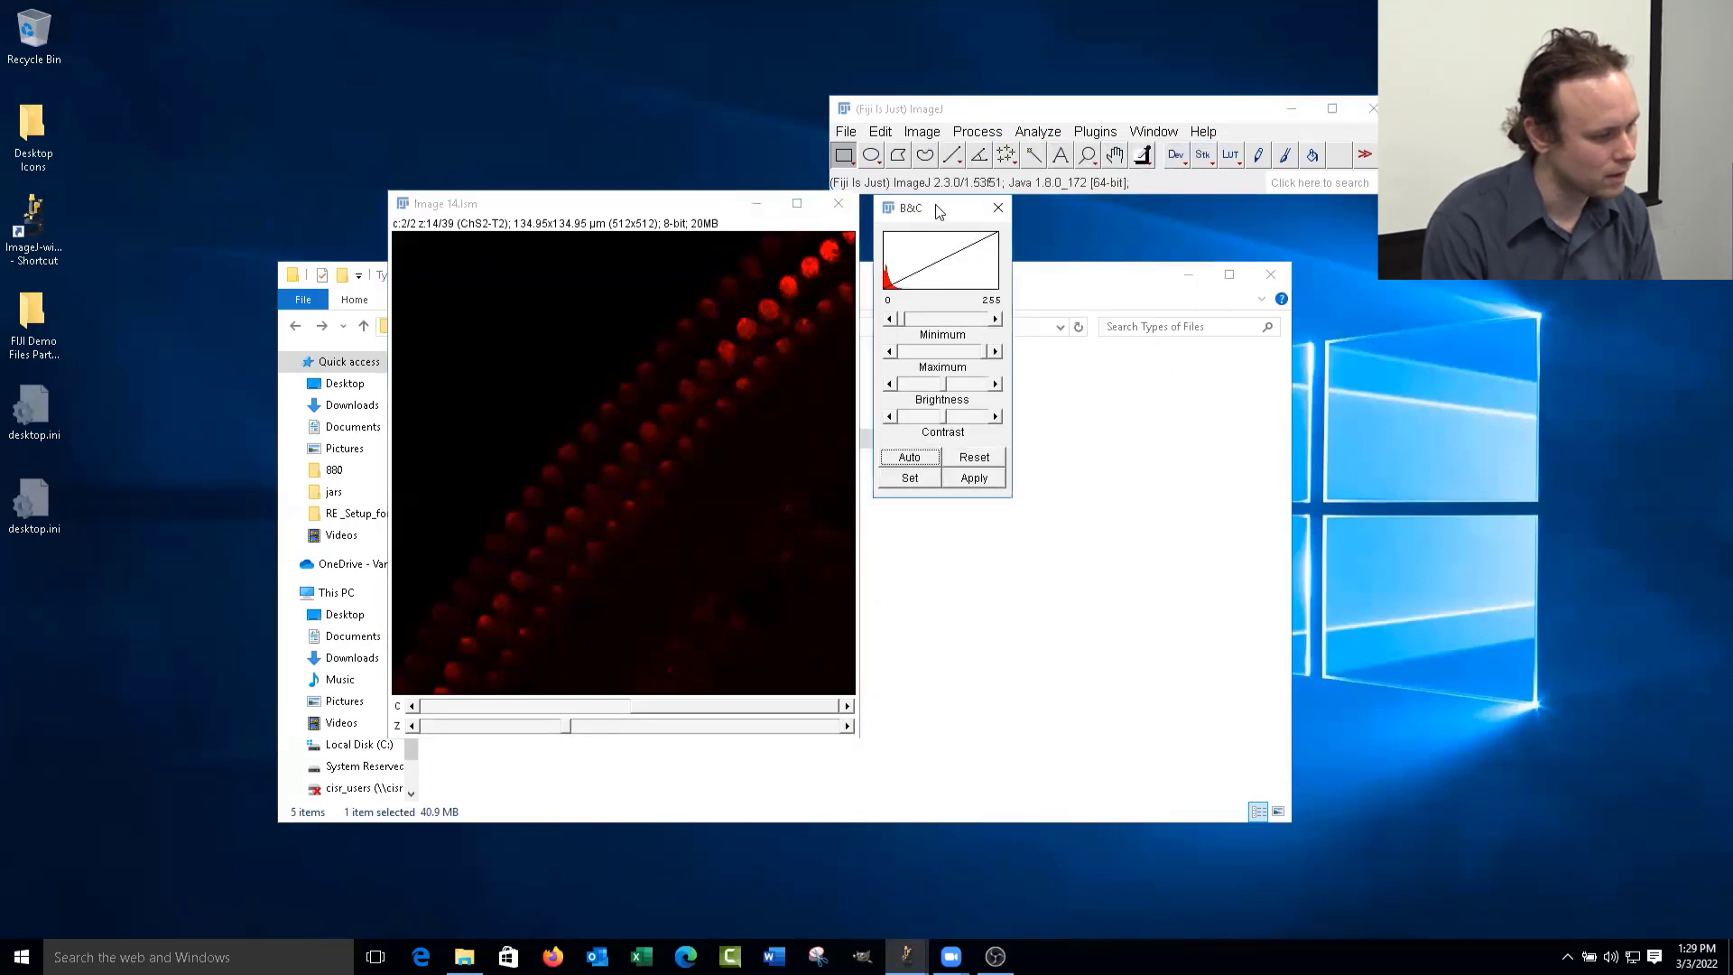
# - Try a display minimum of 34 on the red channel and return it to 0
pyautogui.moveTo(935, 210); pyautogui.dragTo(977, 211)
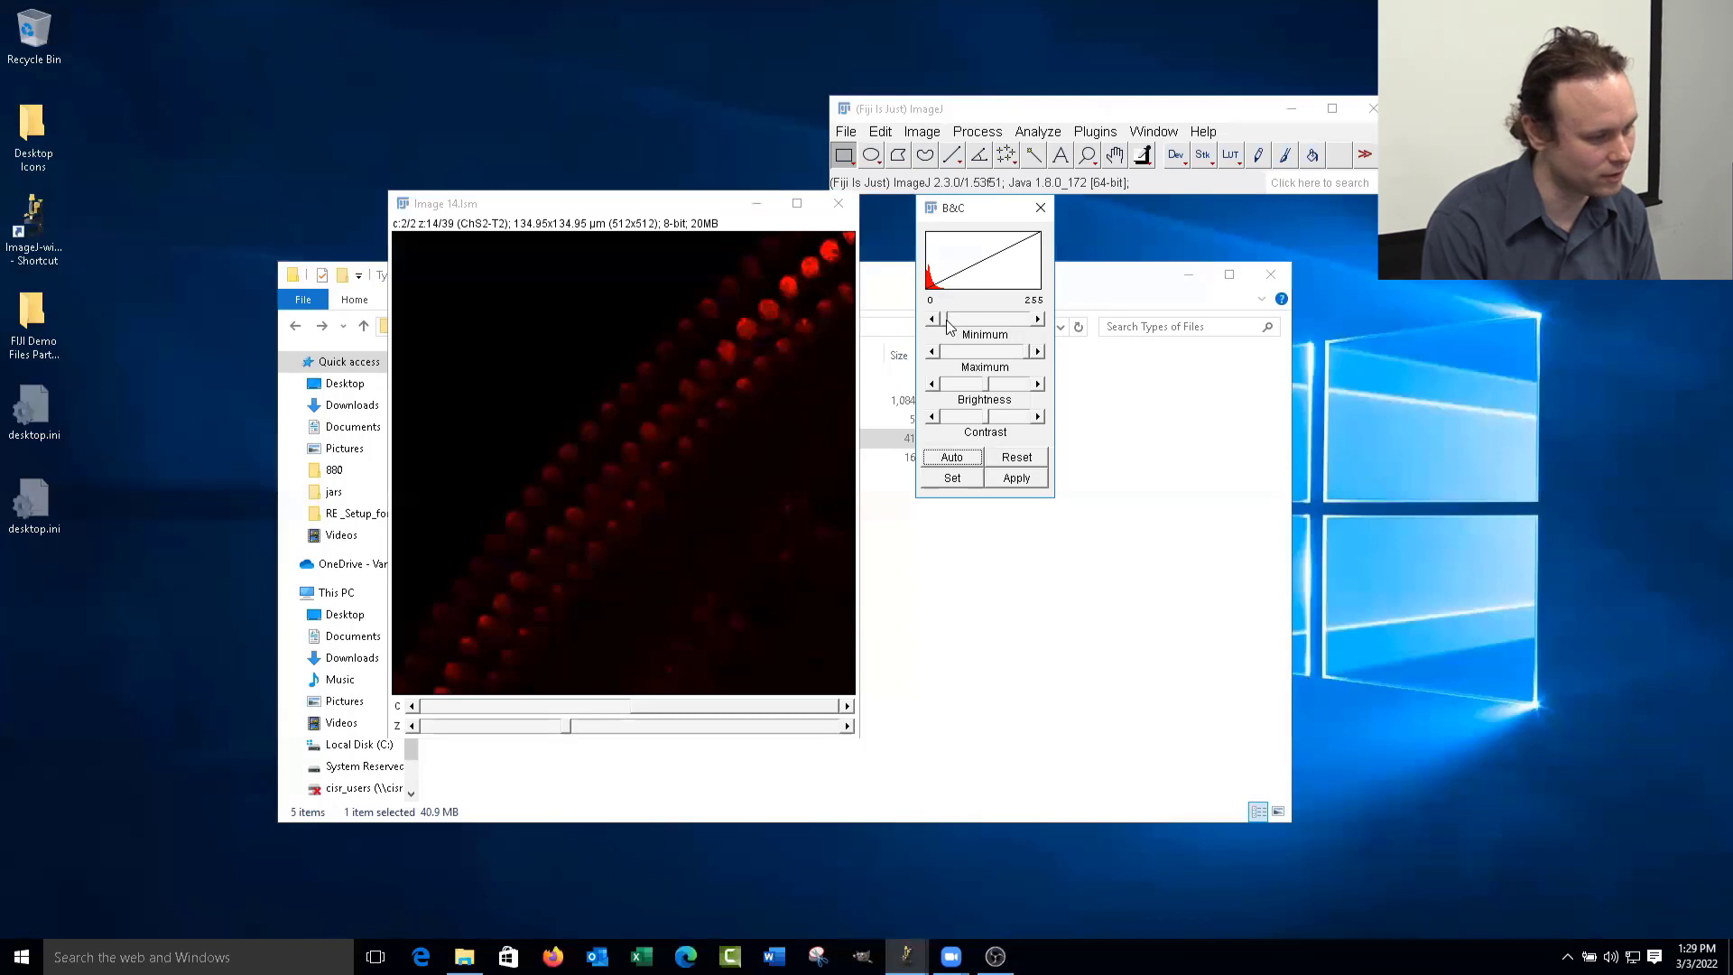
pyautogui.moveTo(949, 327); pyautogui.dragTo(960, 325)
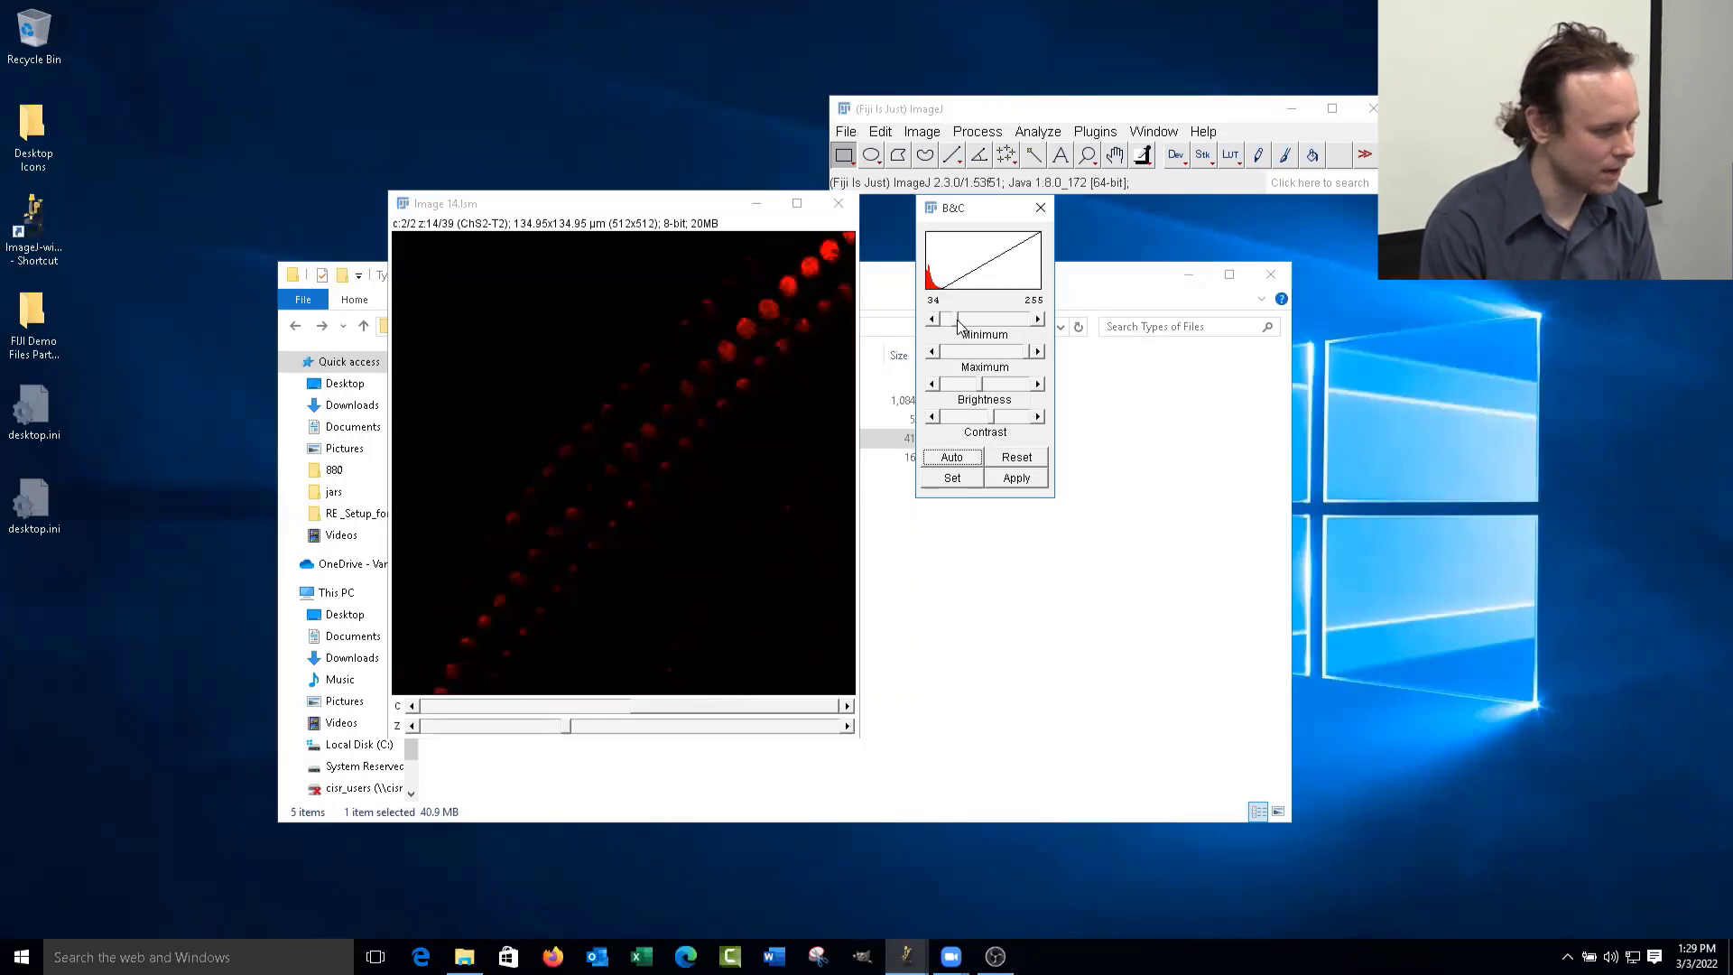
pyautogui.moveTo(959, 325); pyautogui.dragTo(1032, 353)
pyautogui.moveTo(945, 321)
pyautogui.mouseDown()
pyautogui.moveTo(962, 334)
pyautogui.moveTo(945, 327)
pyautogui.mouseUp()
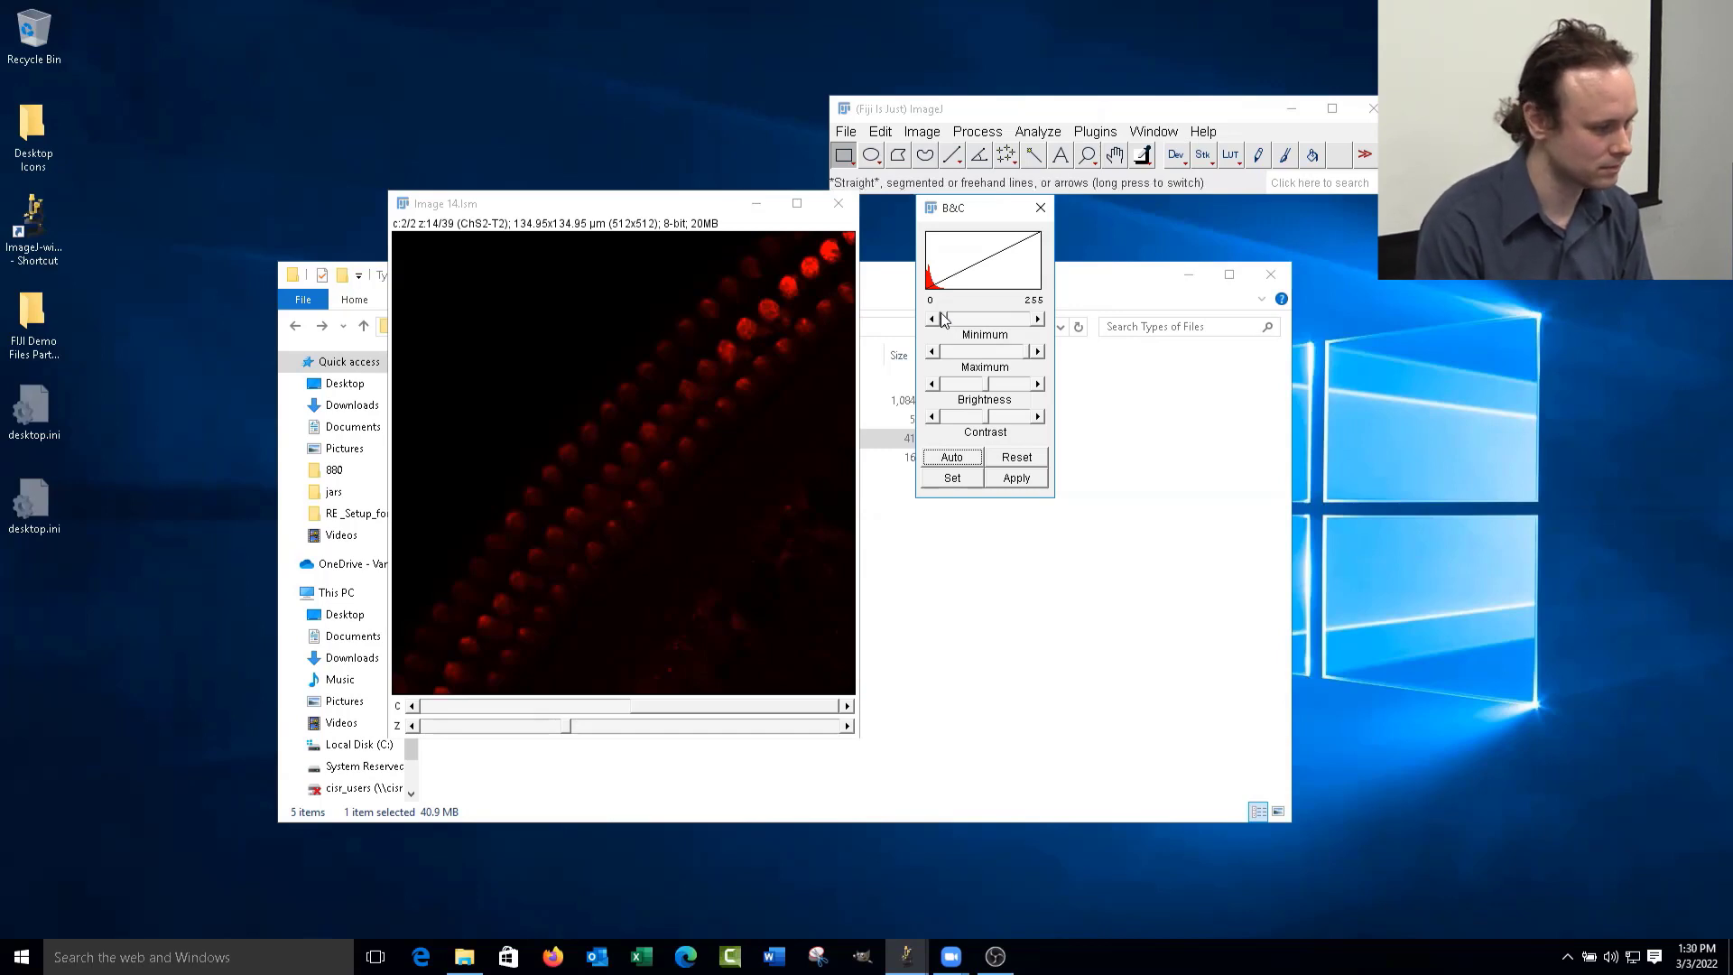
# - Close Image 14.lsm without saving its changes and close the Brightness/Contrast dialog
pyautogui.click(836, 204)
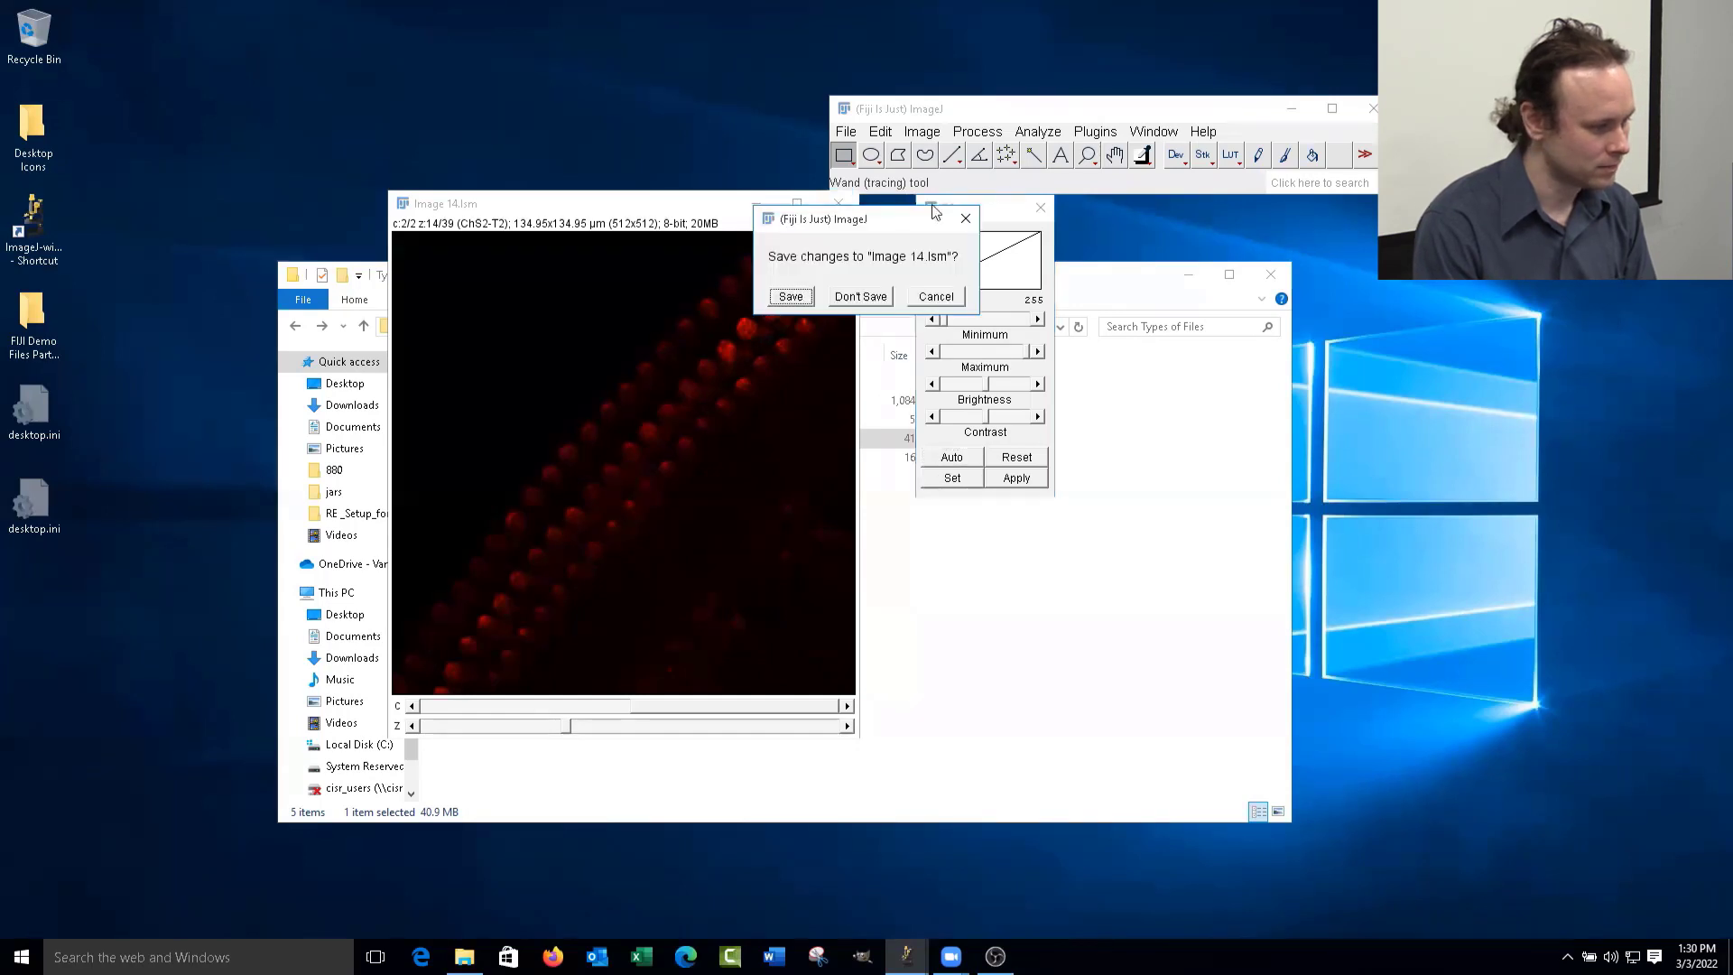
pyautogui.click(881, 294)
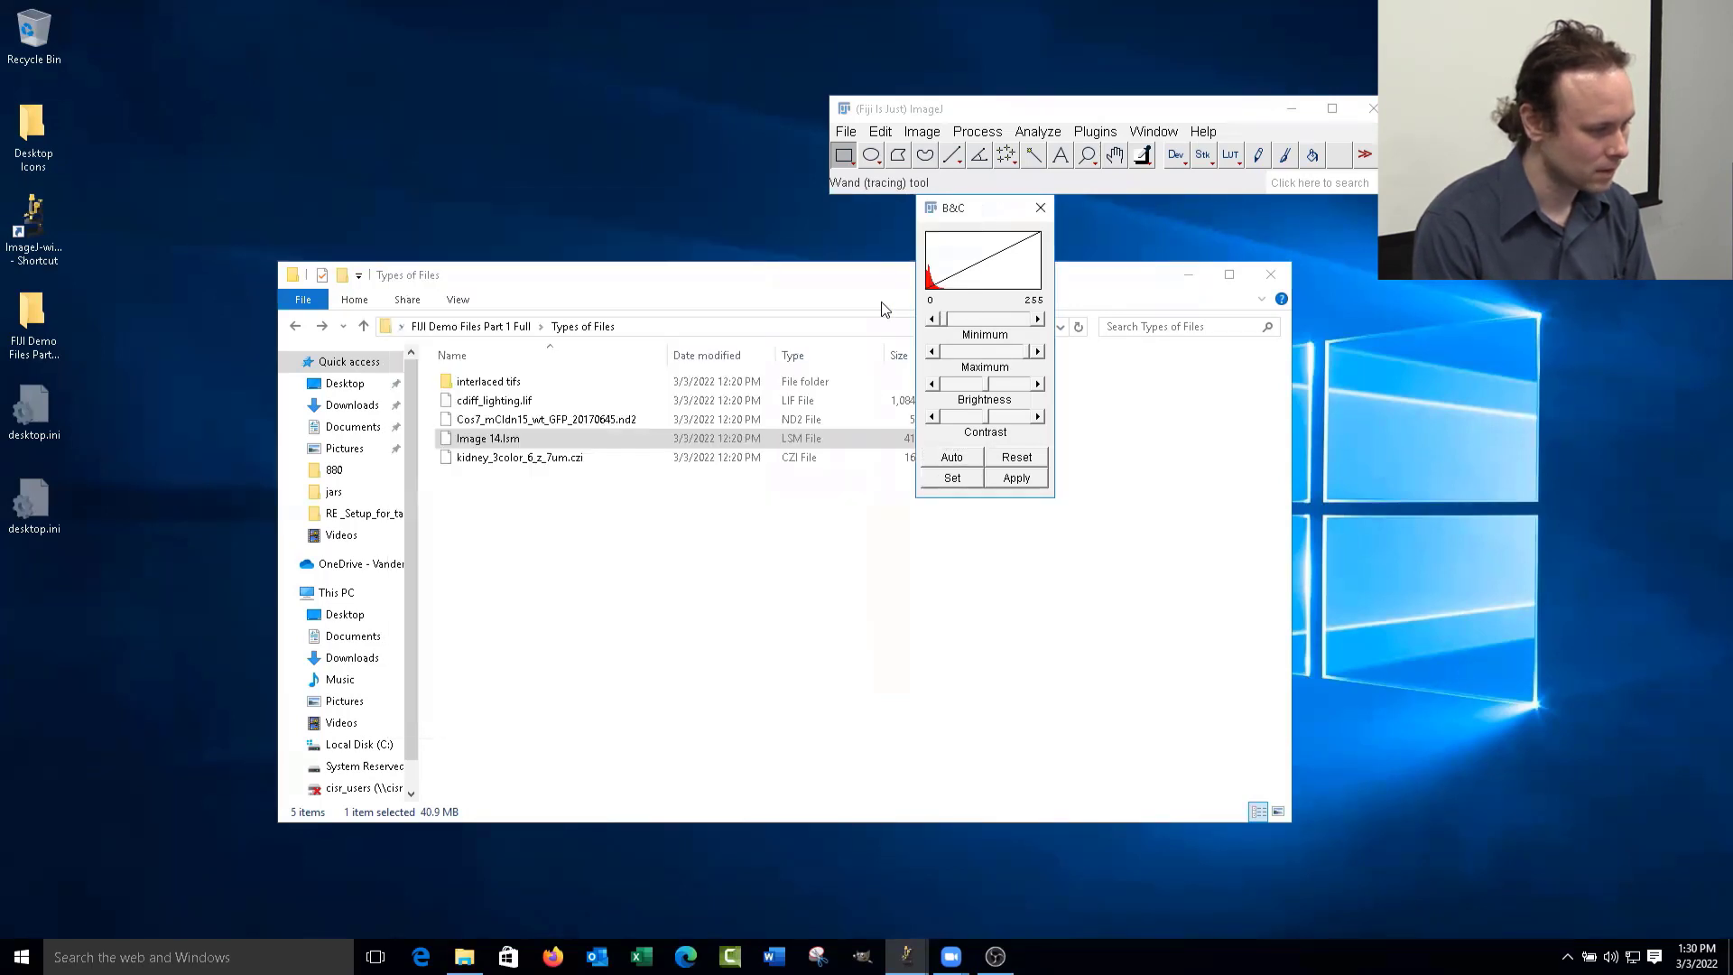
pyautogui.click(1038, 210)
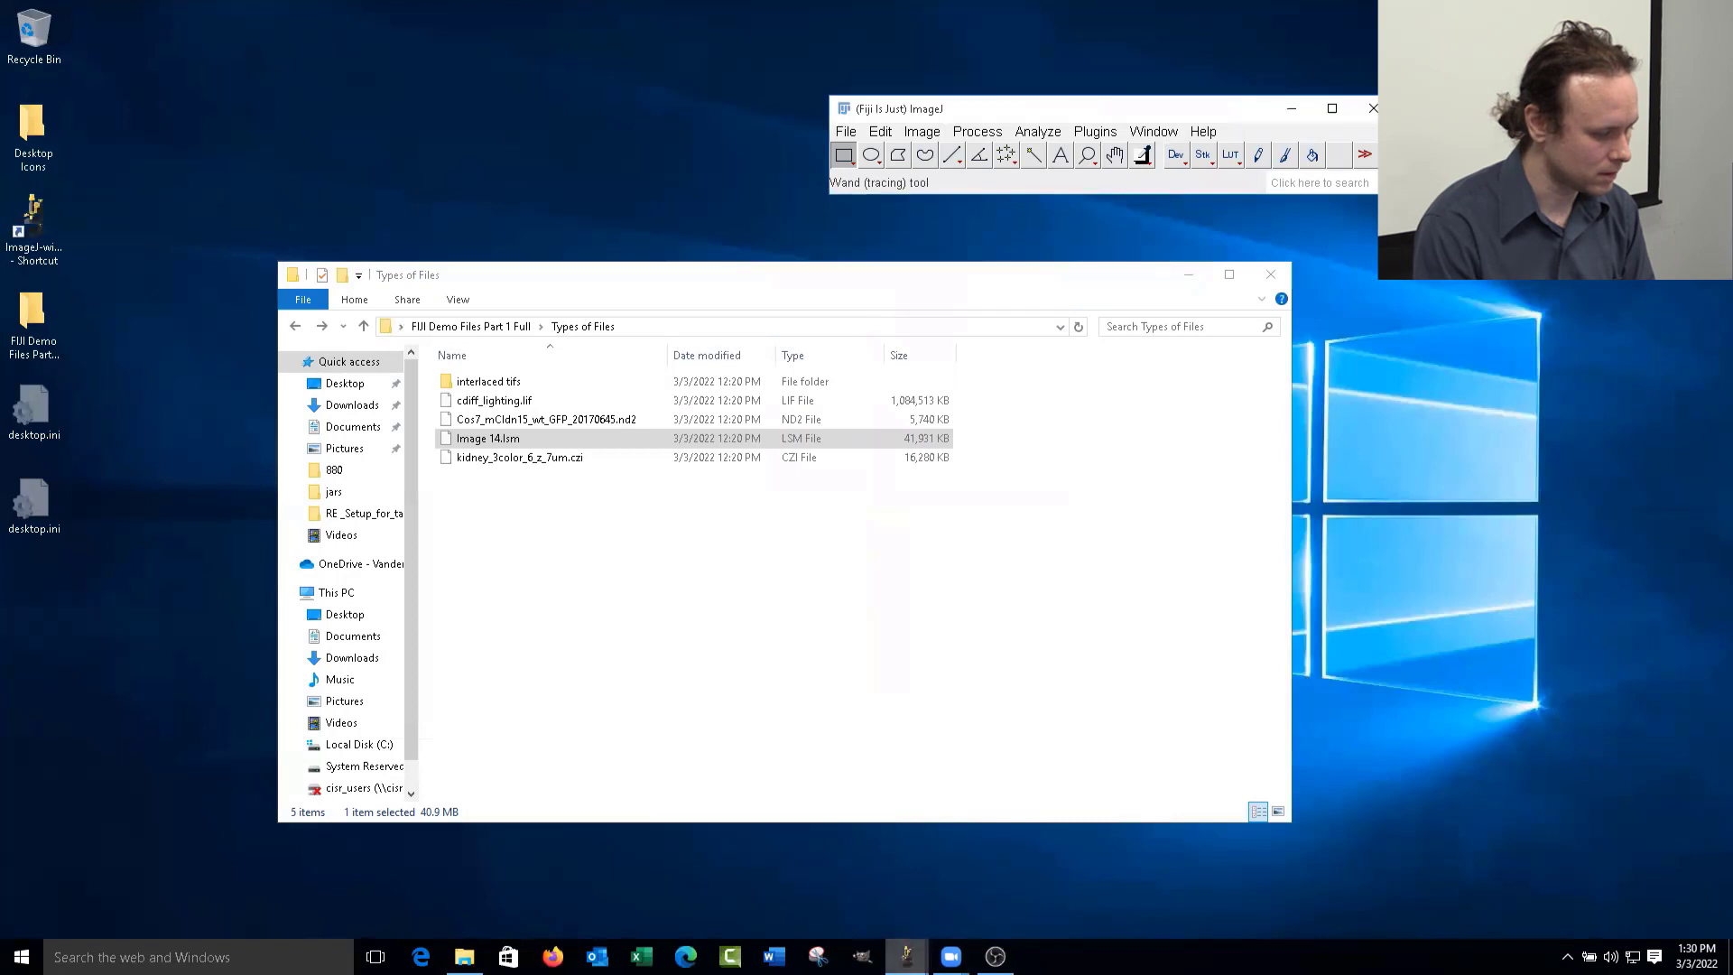
# - Review the outline slide in Intro.tif for the next topic and minimise it again
pyautogui.moveTo(905, 956)
pyautogui.click(955, 893)
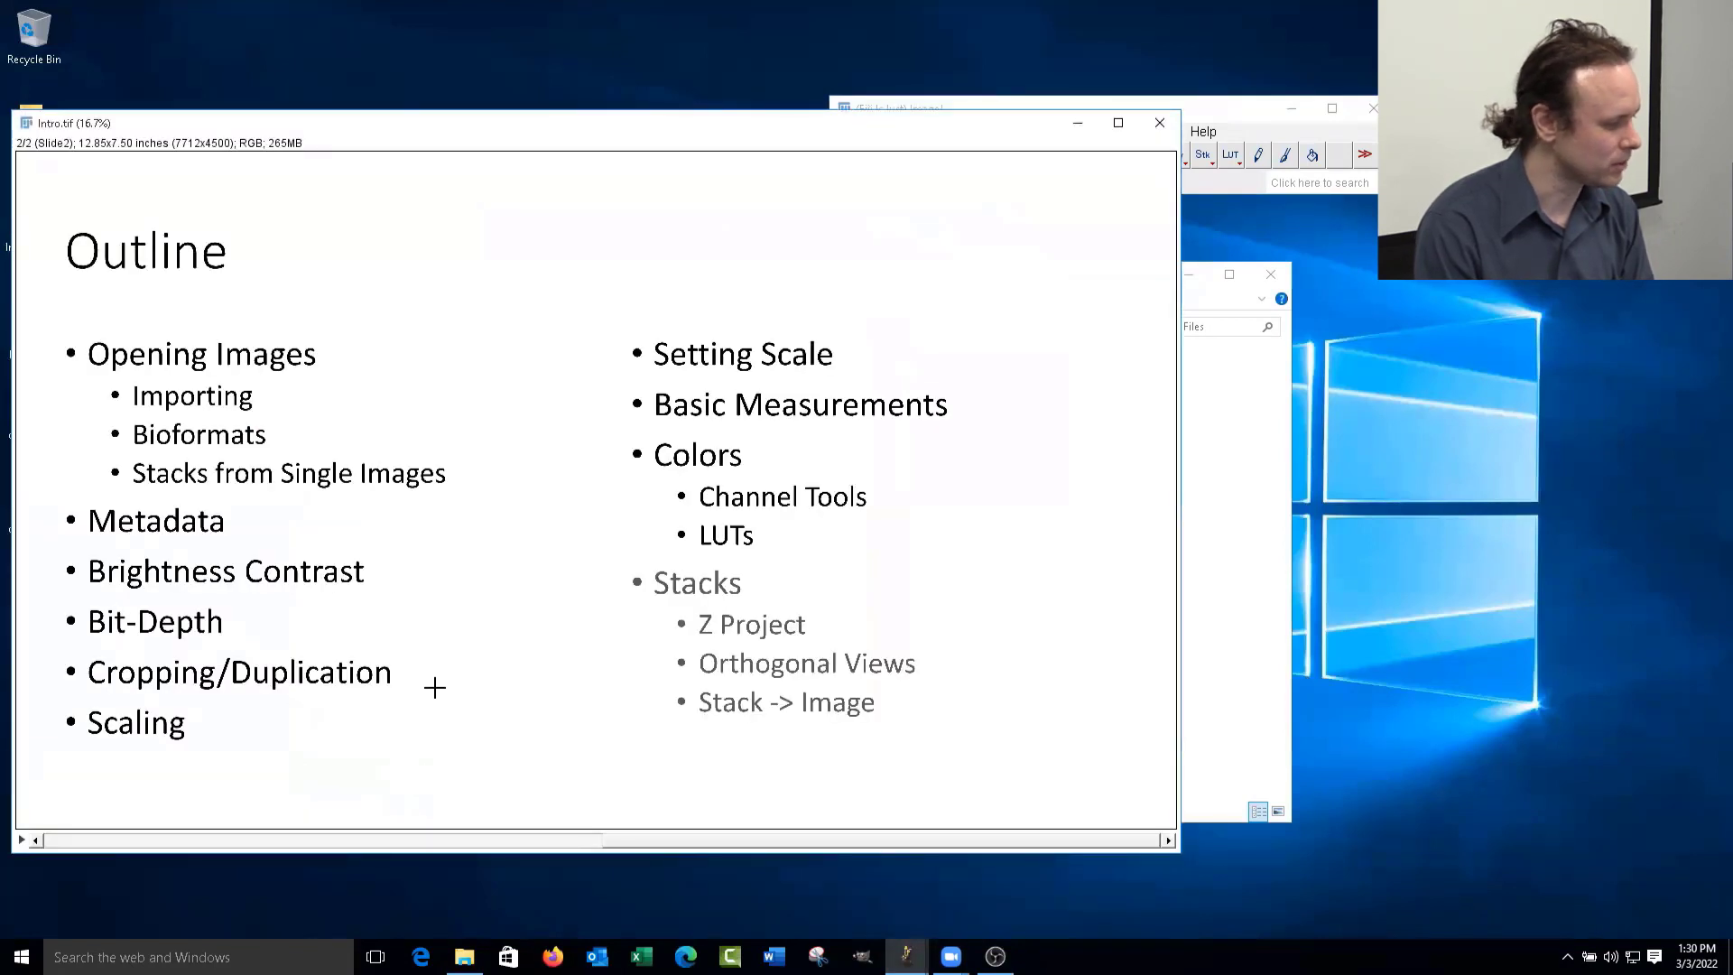
pyautogui.click(1077, 122)
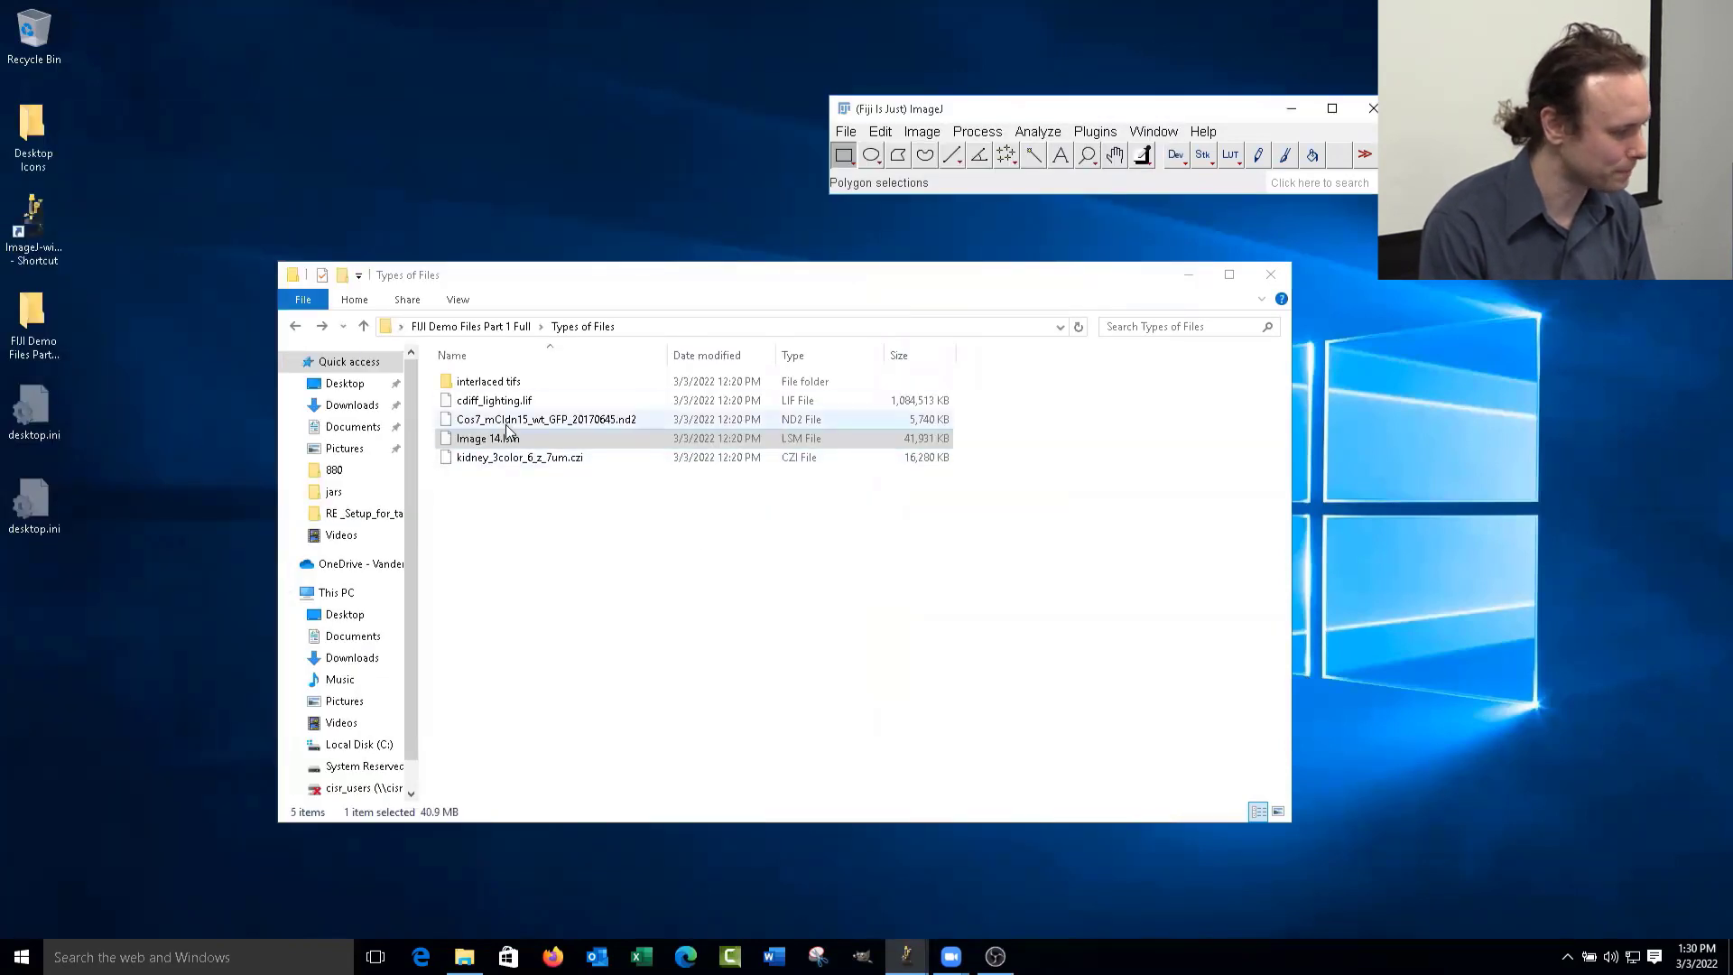
# - Open all three uroplakin TIF images from the Cropping folder in Fiji
pyautogui.click(295, 326)
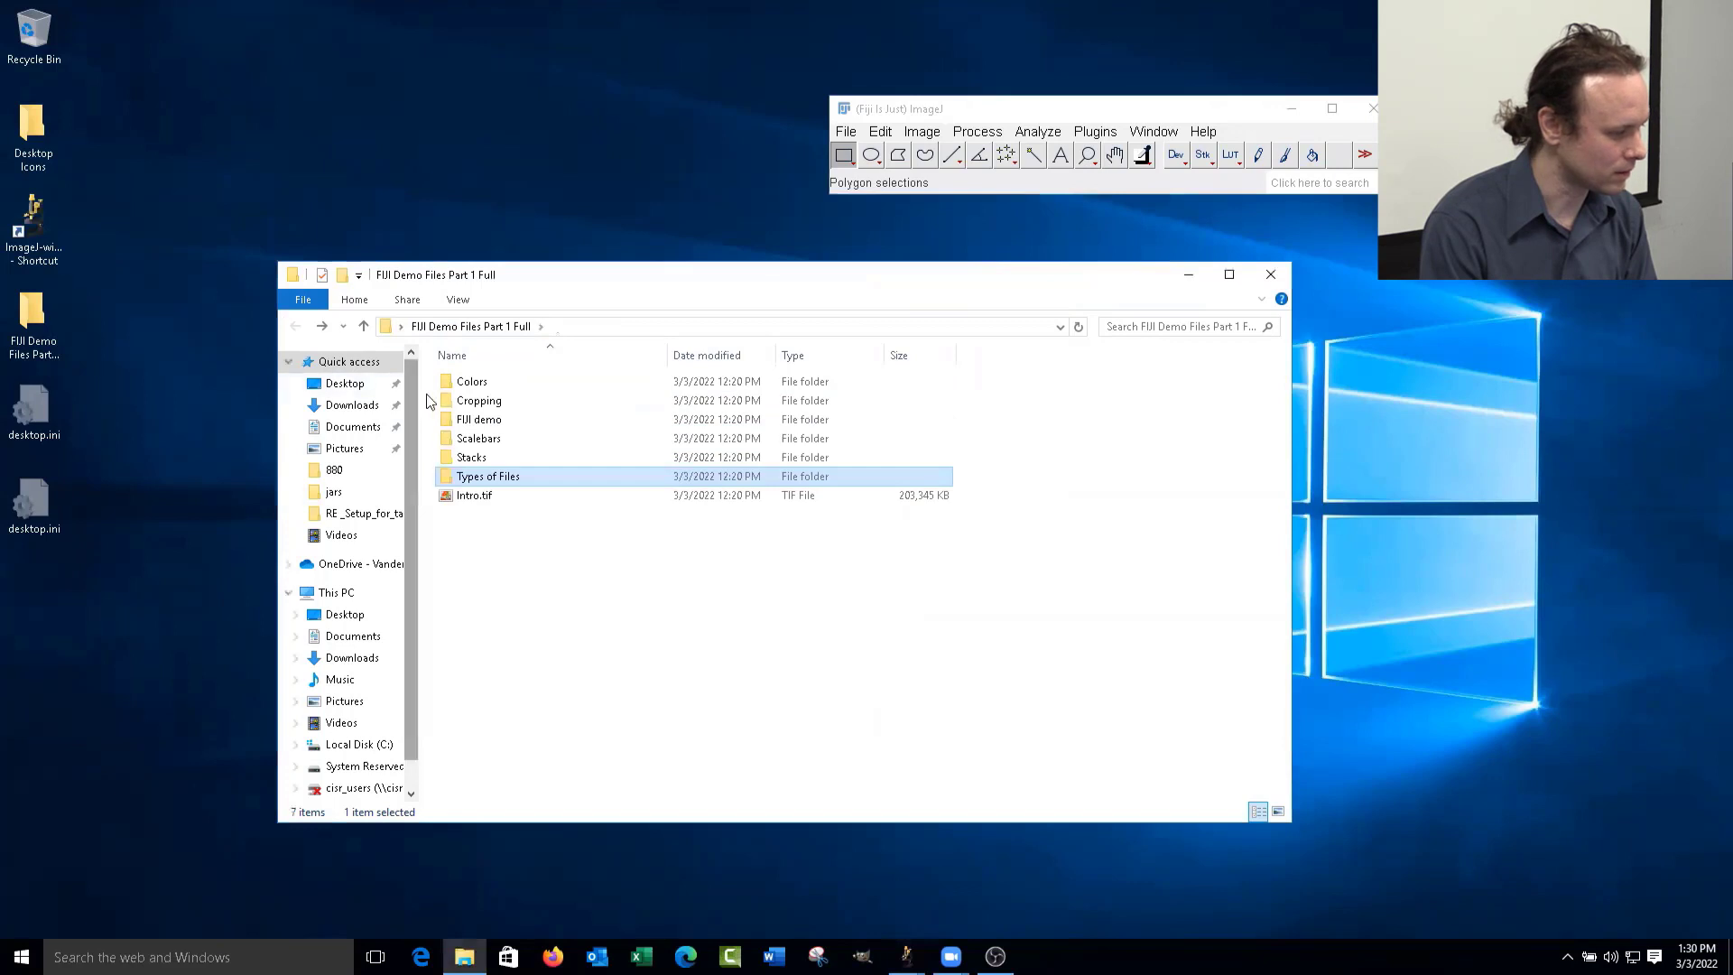
pyautogui.doubleClick(490, 404)
pyautogui.moveTo(828, 588); pyautogui.dragTo(422, 343)
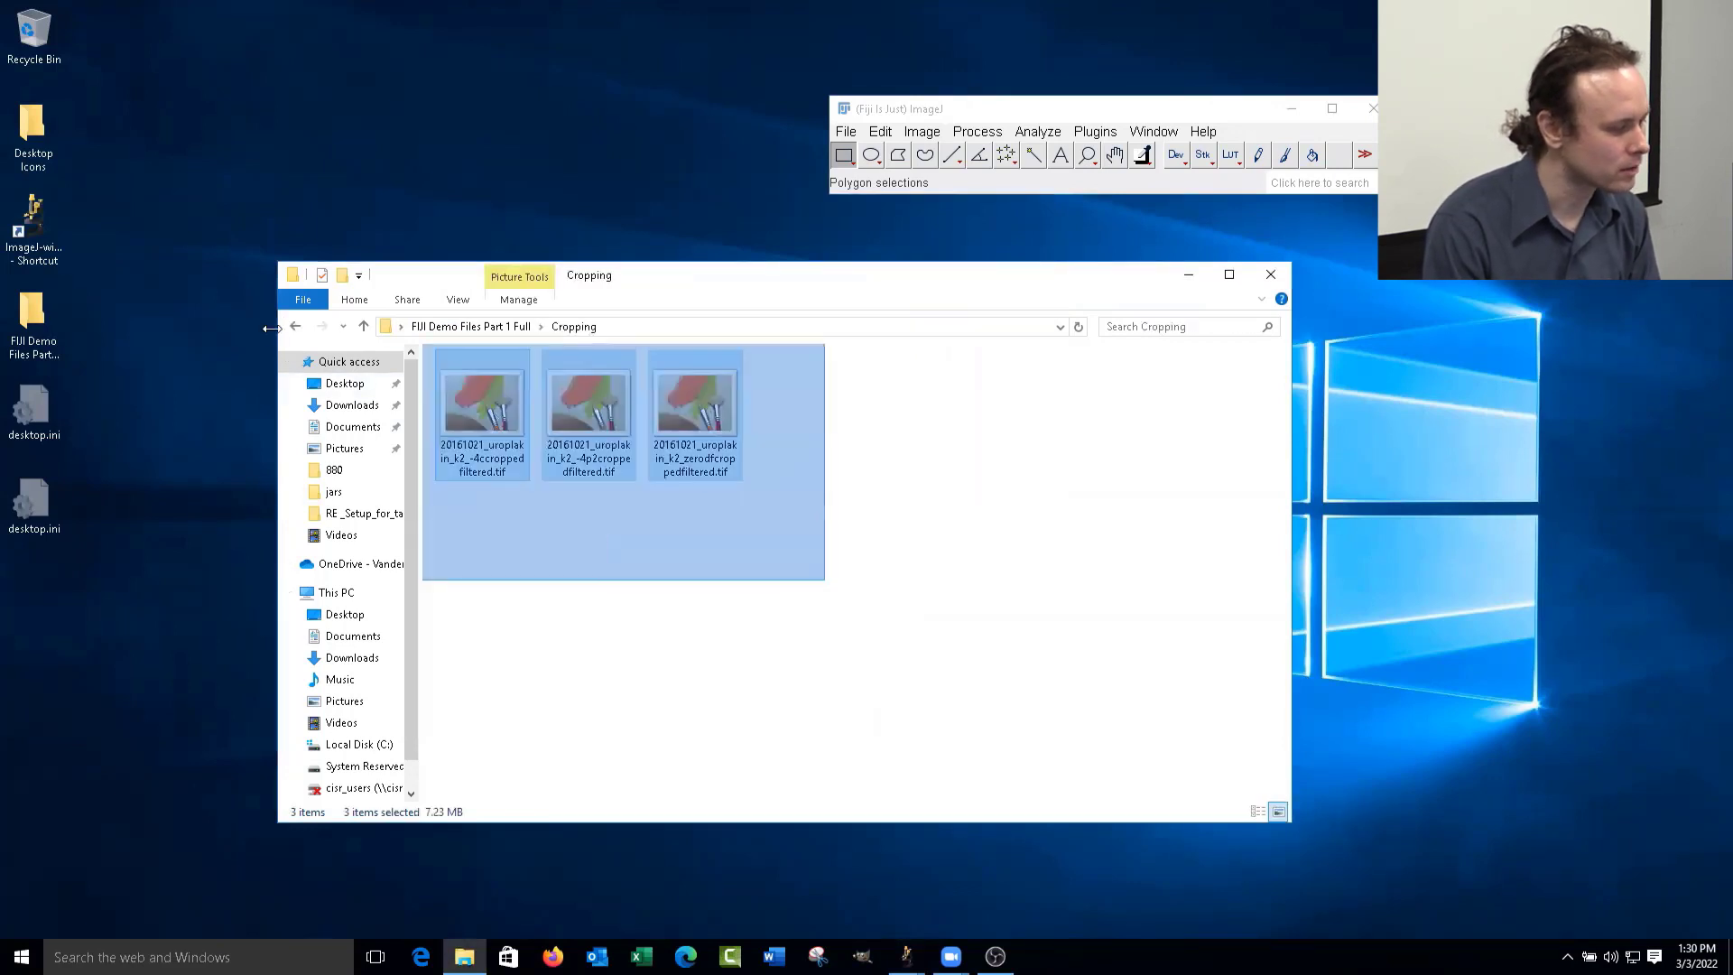
pyautogui.moveTo(513, 421); pyautogui.dragTo(1038, 158)
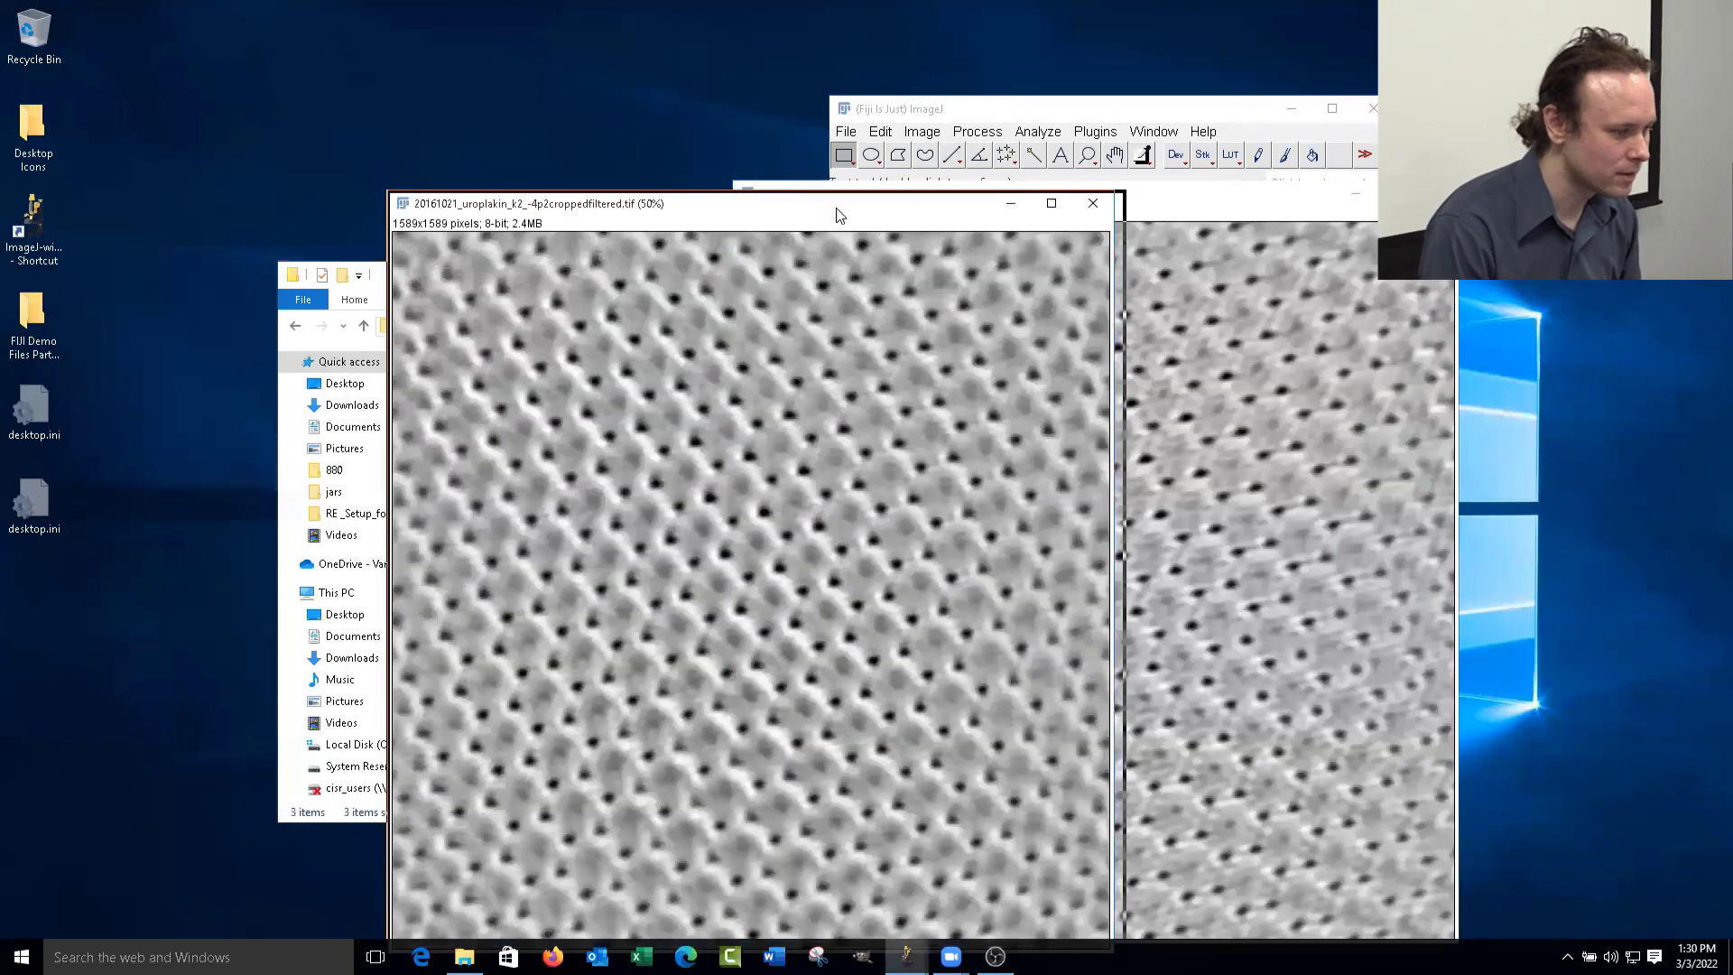
# - Spread out the three uroplakin image windows and move the main ImageJ window clear of them
pyautogui.moveTo(835, 209); pyautogui.dragTo(1069, 210)
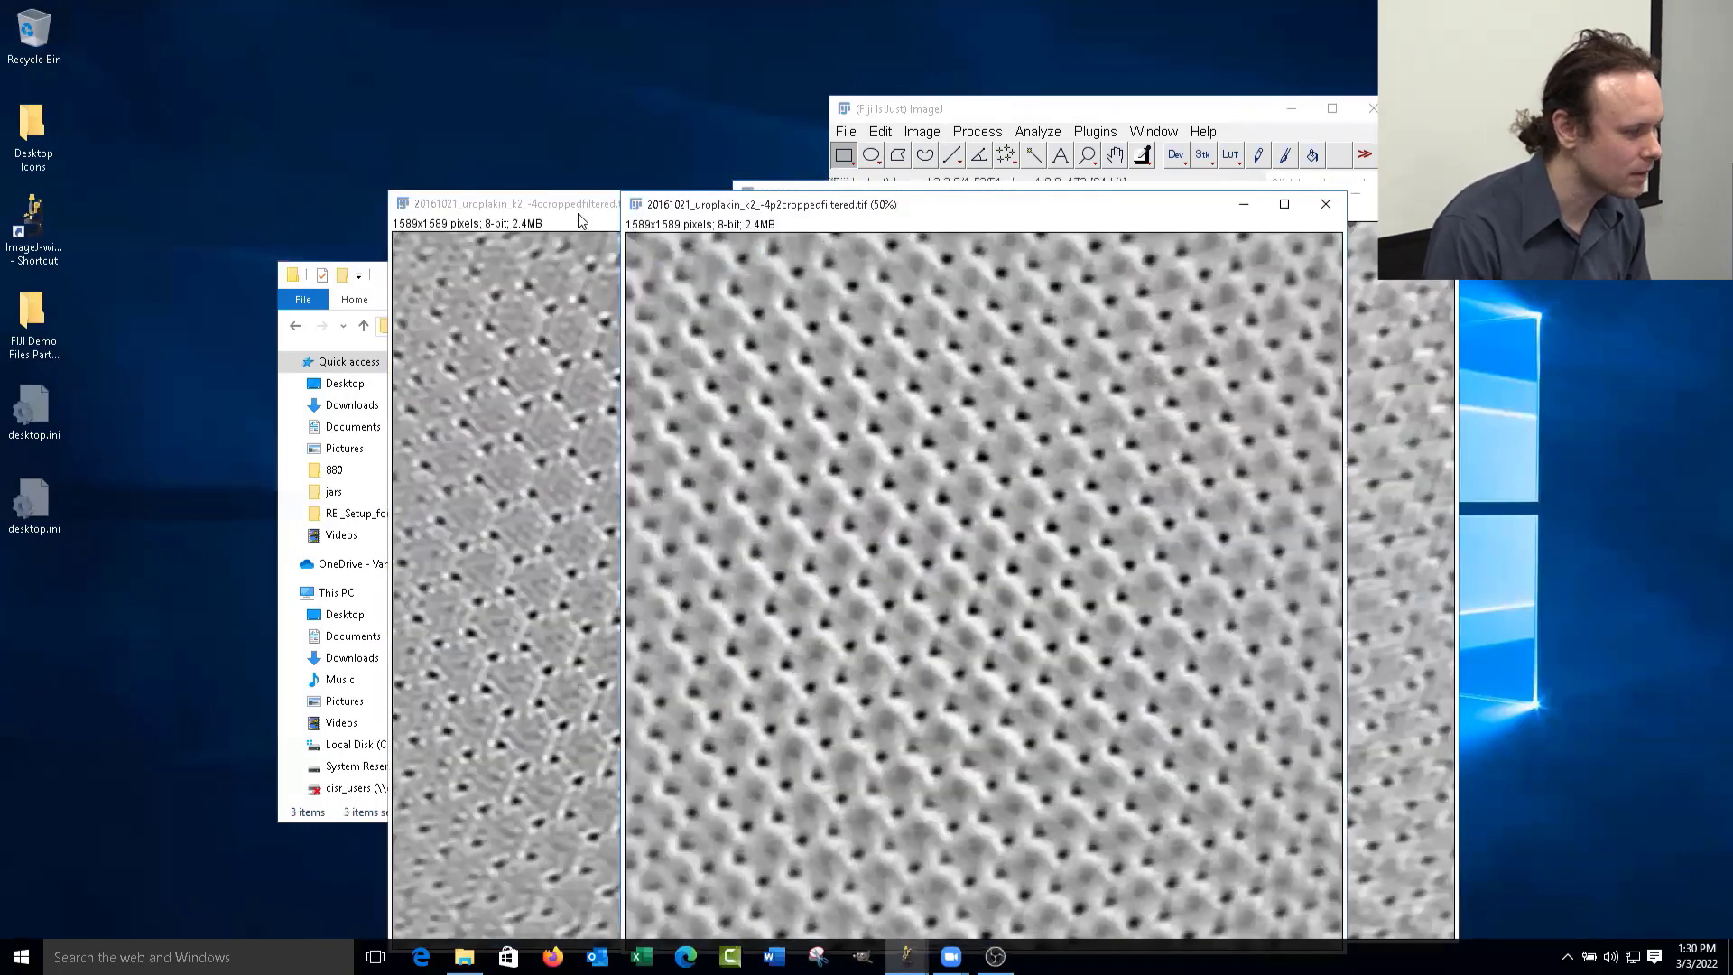
pyautogui.moveTo(567, 213); pyautogui.dragTo(201, 200)
pyautogui.moveTo(894, 208); pyautogui.dragTo(620, 208)
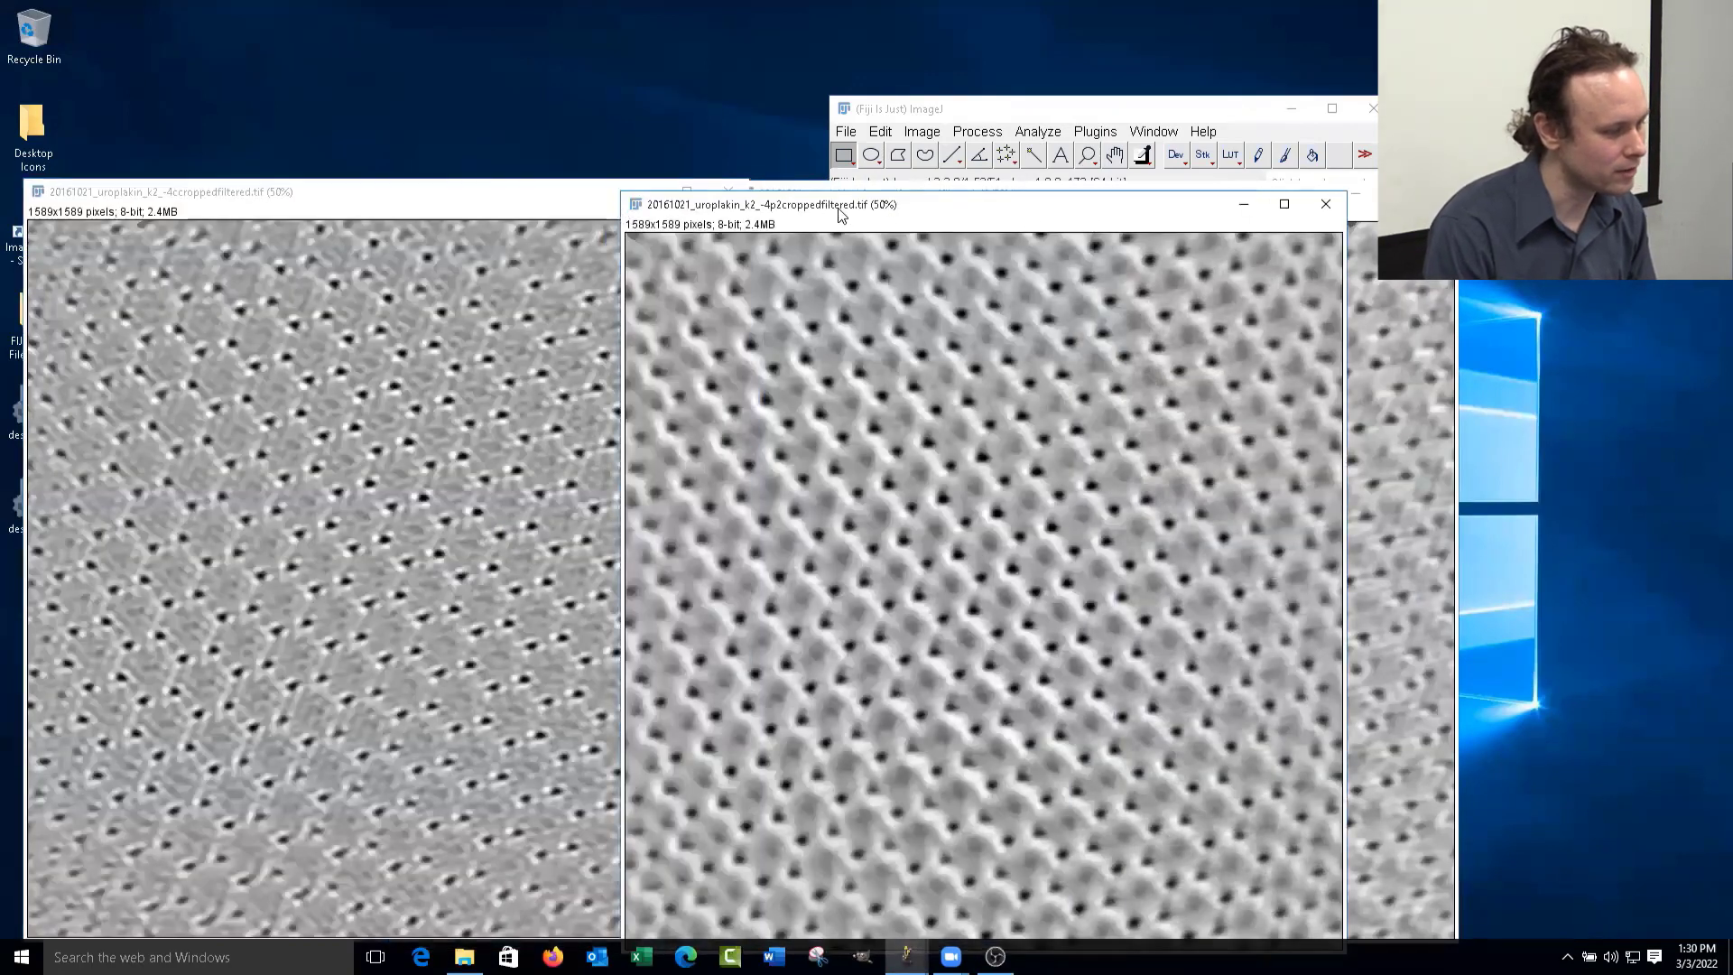
pyautogui.moveTo(803, 209); pyautogui.dragTo(392, 159)
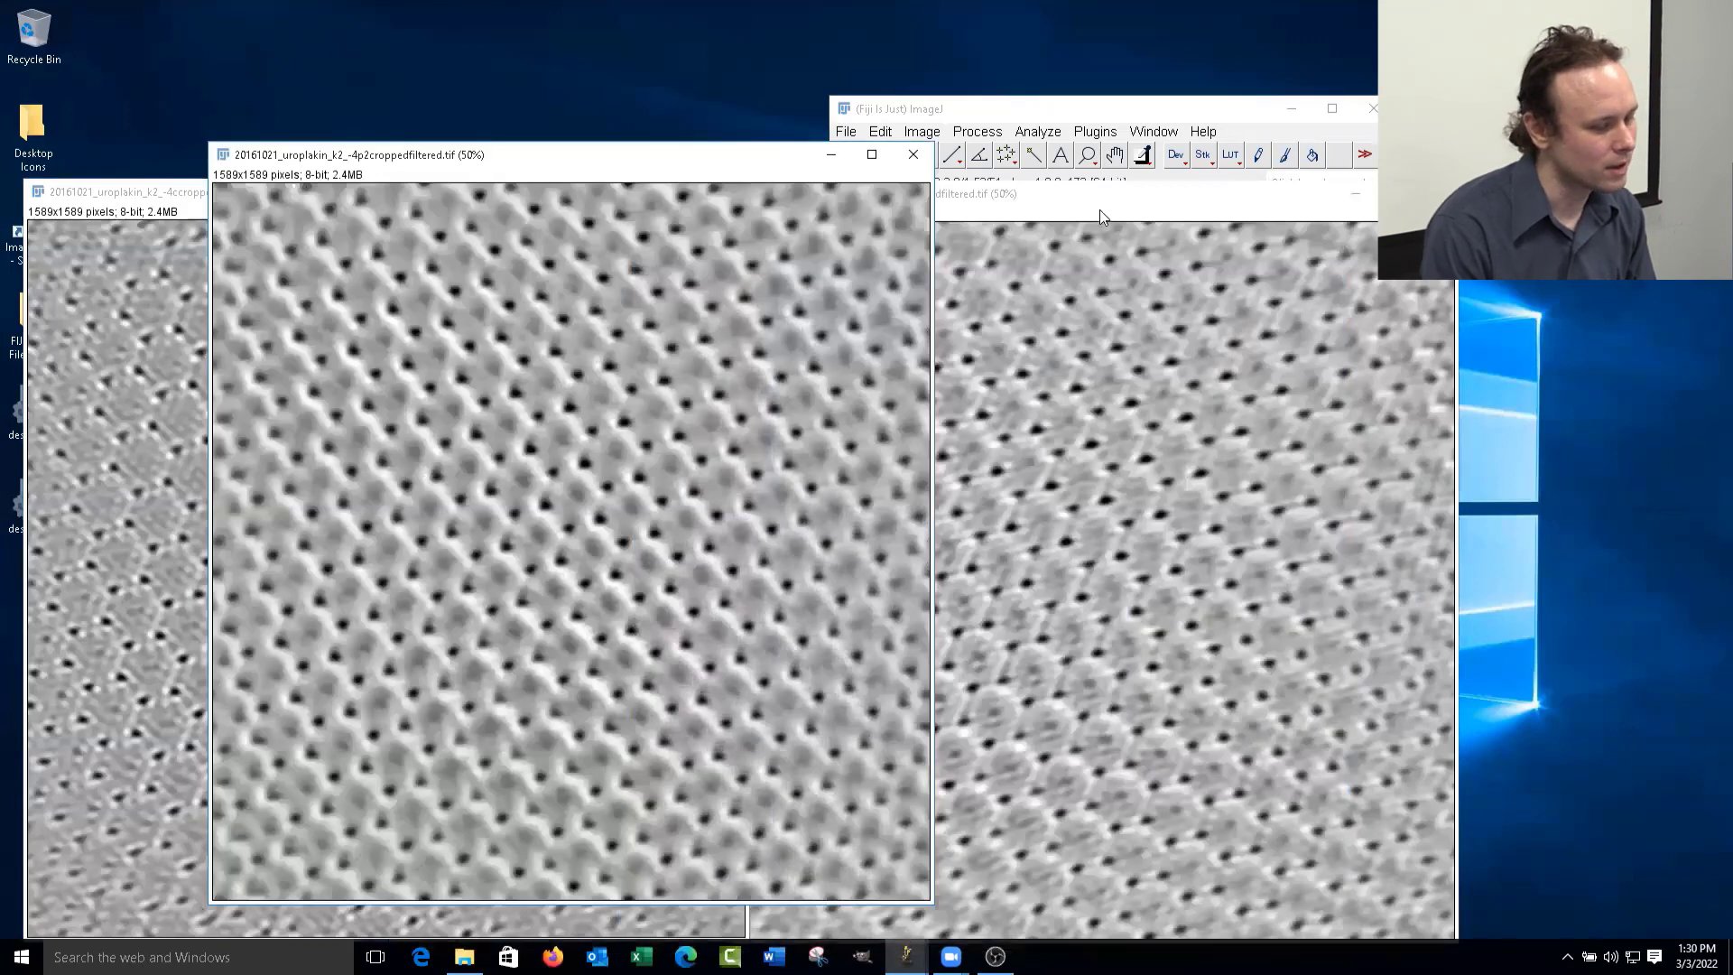
pyautogui.moveTo(1099, 209); pyautogui.dragTo(506, 101)
pyautogui.click(1009, 131)
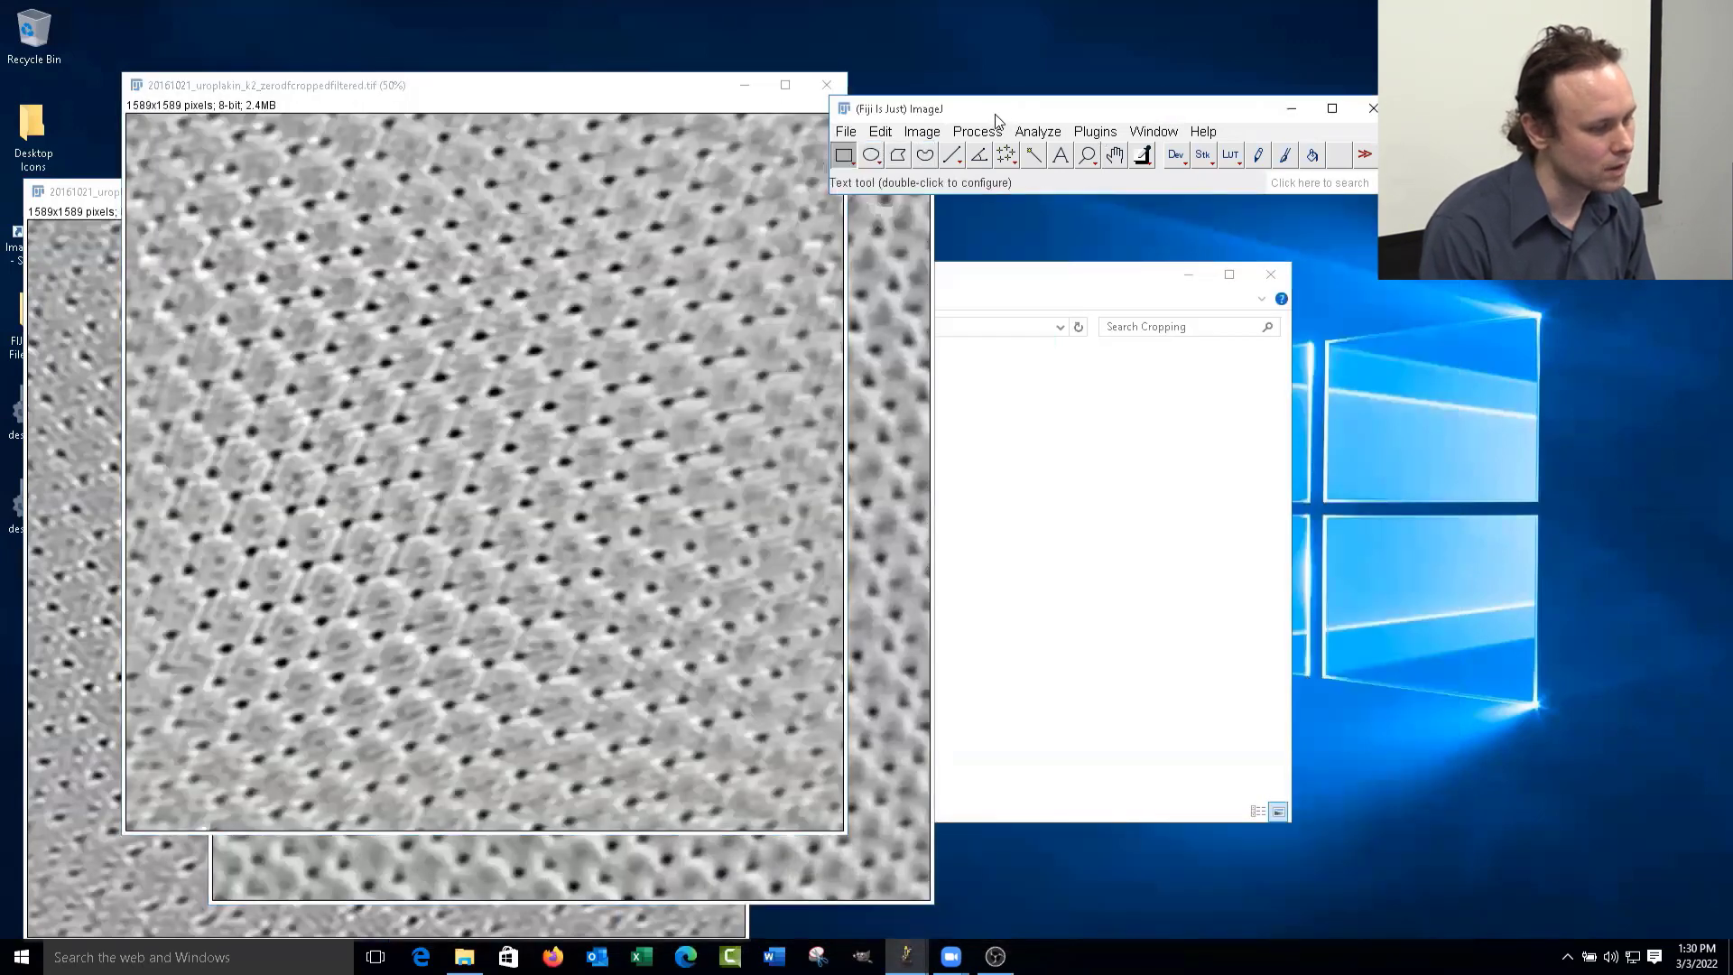
pyautogui.moveTo(1000, 120); pyautogui.dragTo(1138, 91)
pyautogui.moveTo(623, 97); pyautogui.dragTo(658, 94)
# - Duplicate the whole zerodfcroppedfiltered image under the default title, look at the copy and close it
pyautogui.click(1060, 103)
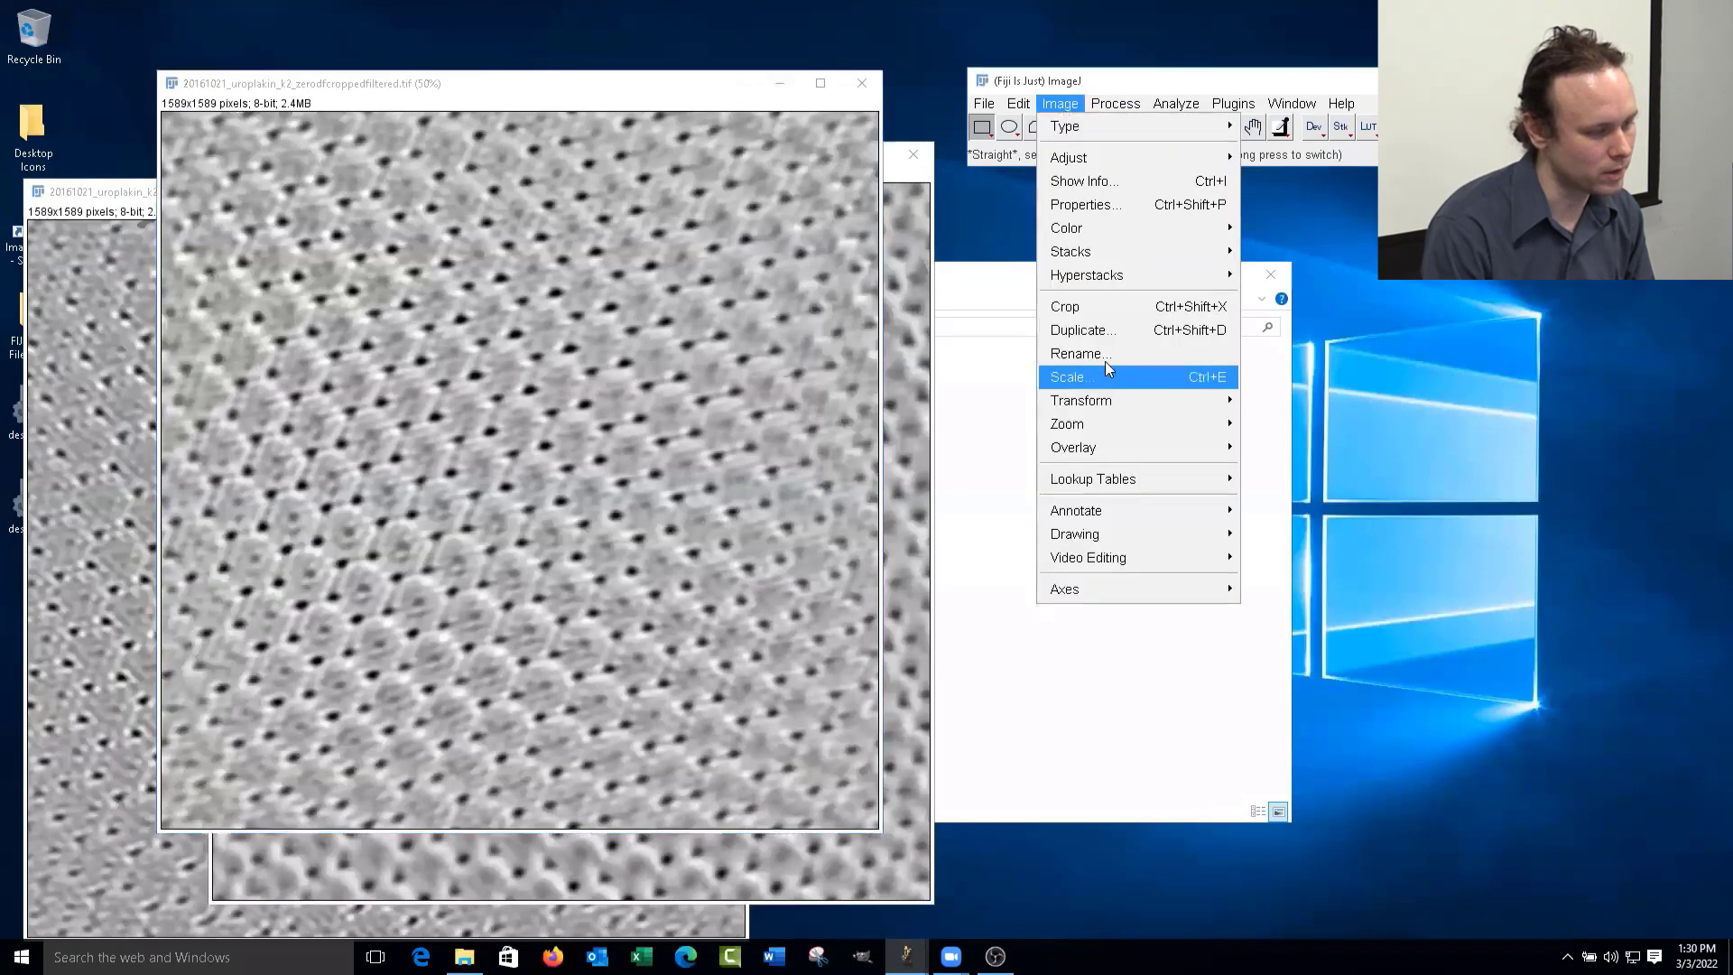
pyautogui.click(1078, 330)
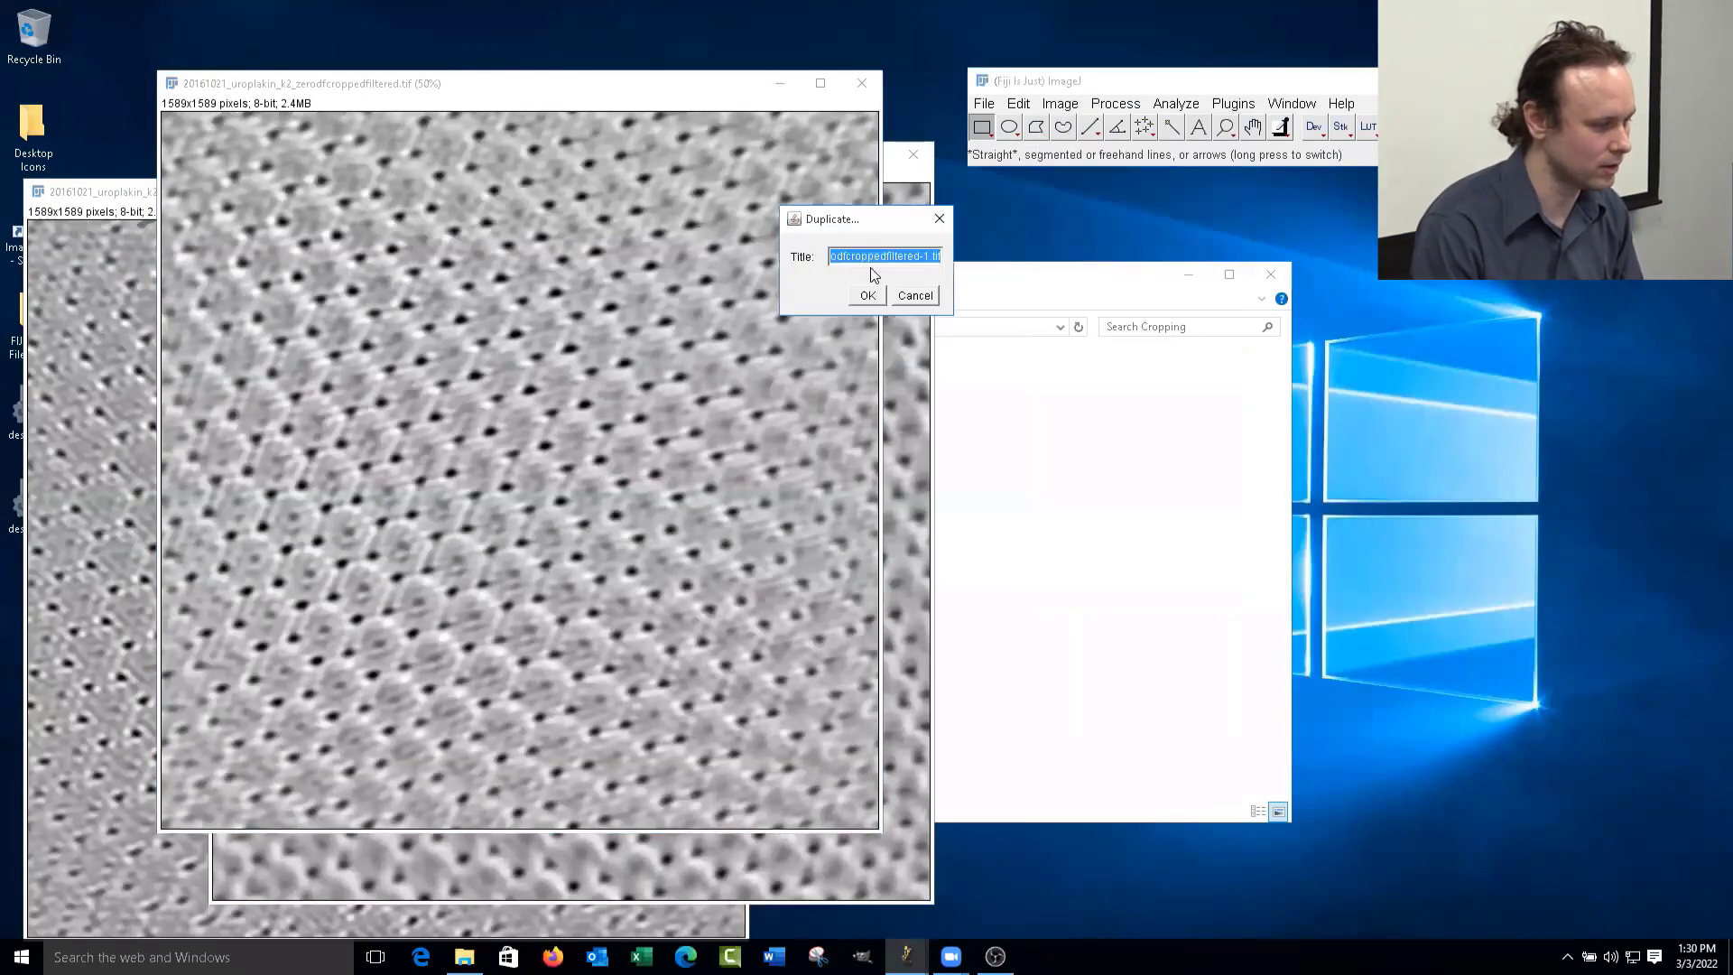
pyautogui.click(872, 295)
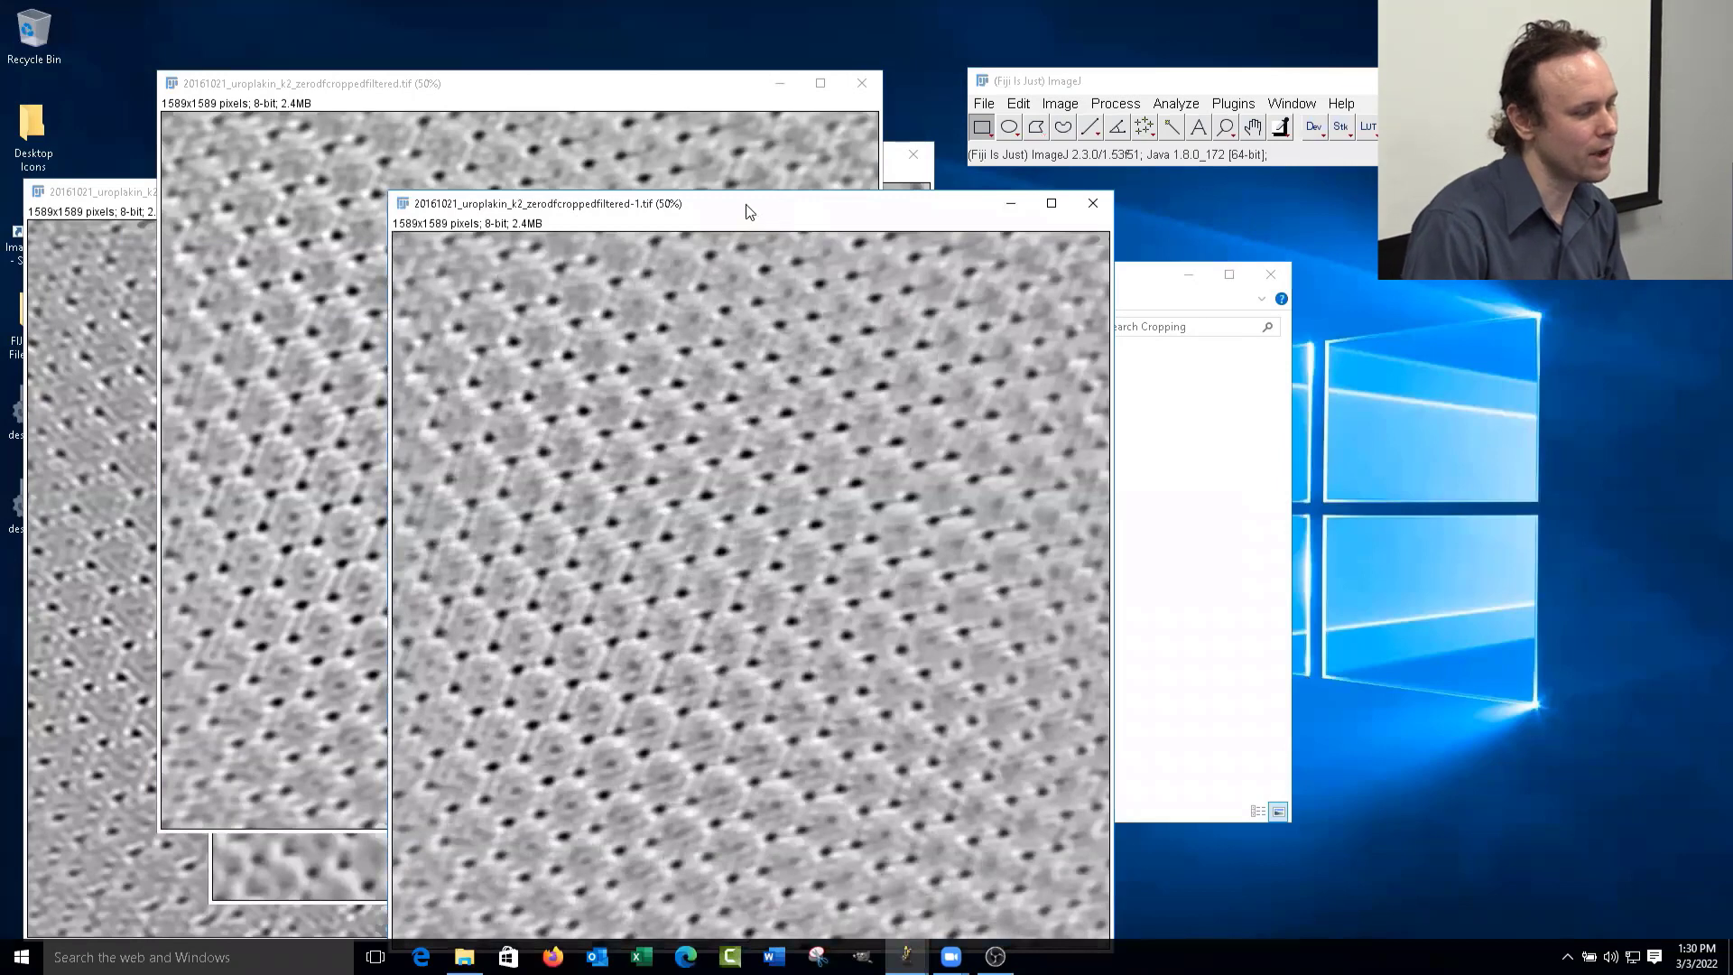
pyautogui.moveTo(752, 215); pyautogui.dragTo(644, 132)
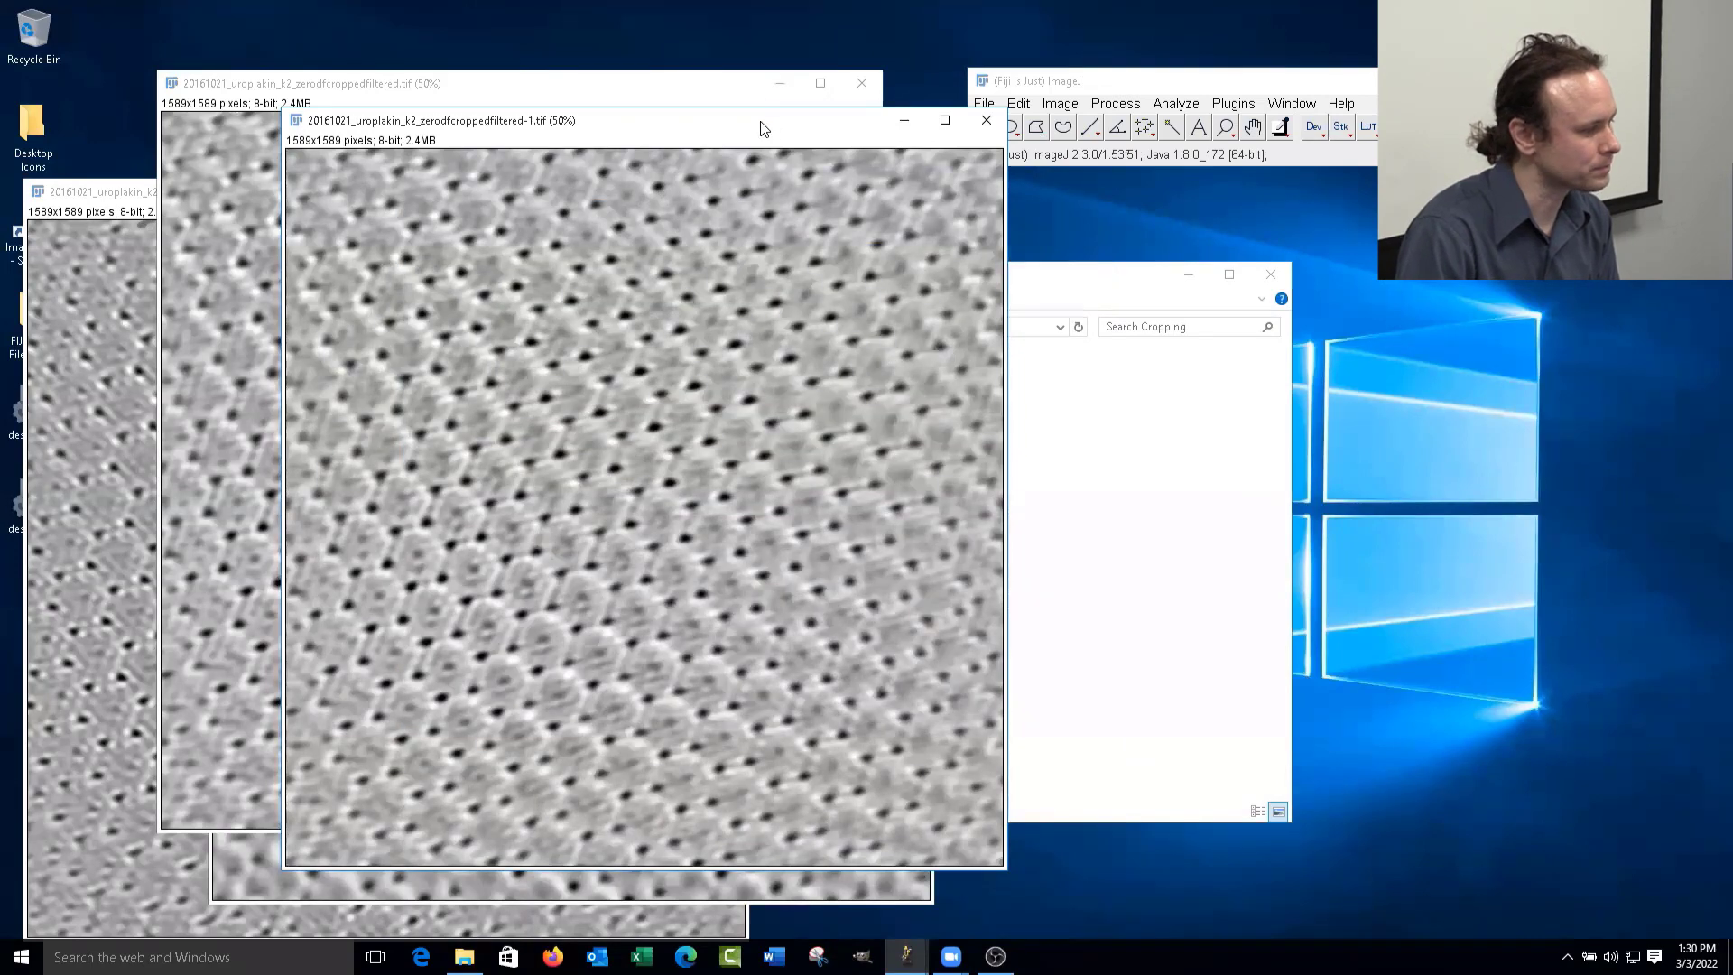
pyautogui.moveTo(764, 128); pyautogui.dragTo(712, 129)
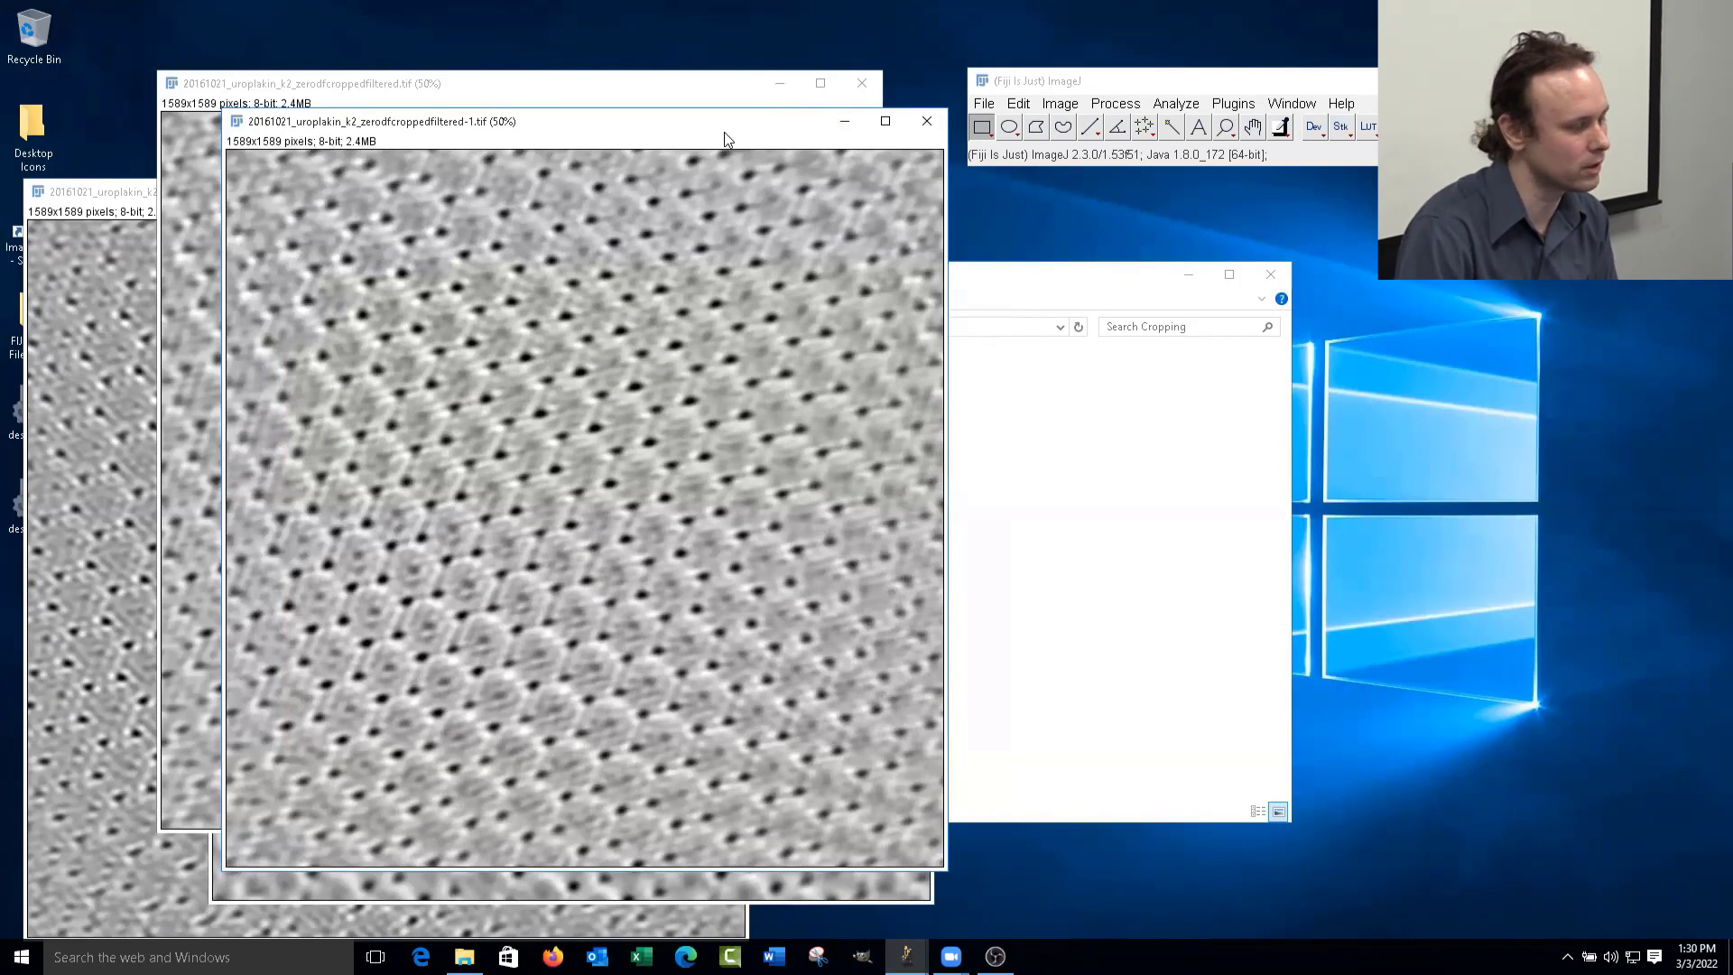
pyautogui.click(643, 89)
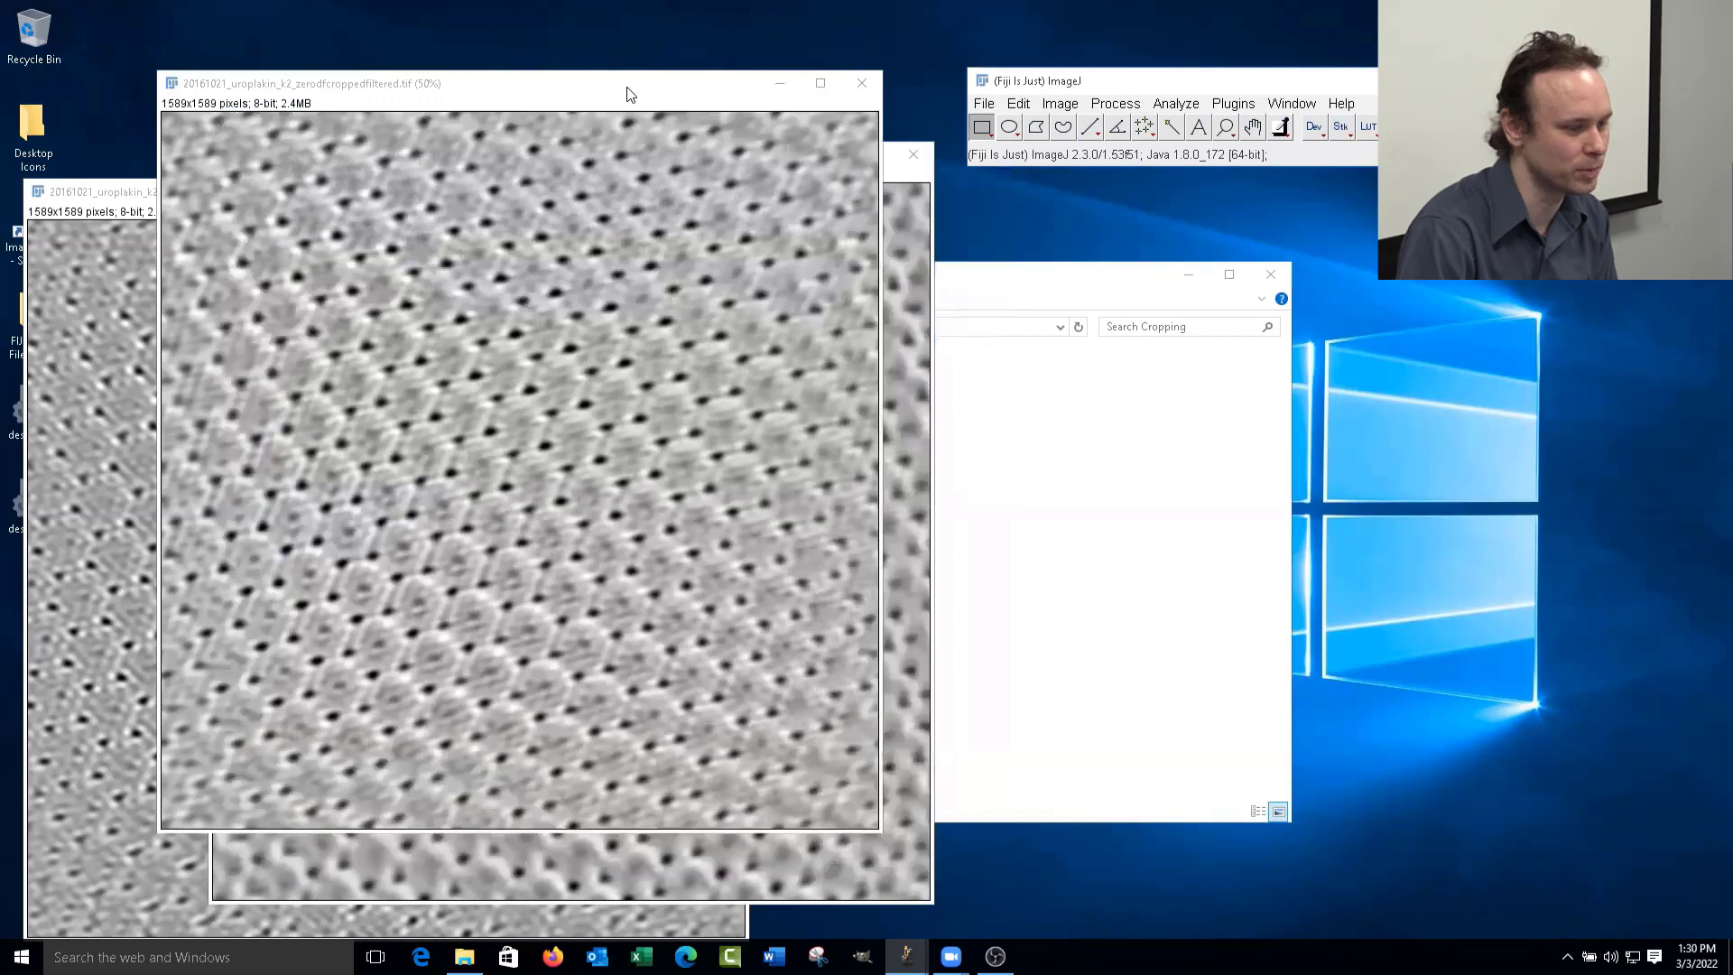
# - Move the zerodf image aside and draw a square selection about 1009 × 1009 pixels near the centre of the -4p2croppedfiltered image
pyautogui.moveTo(629, 107); pyautogui.dragTo(944, 191)
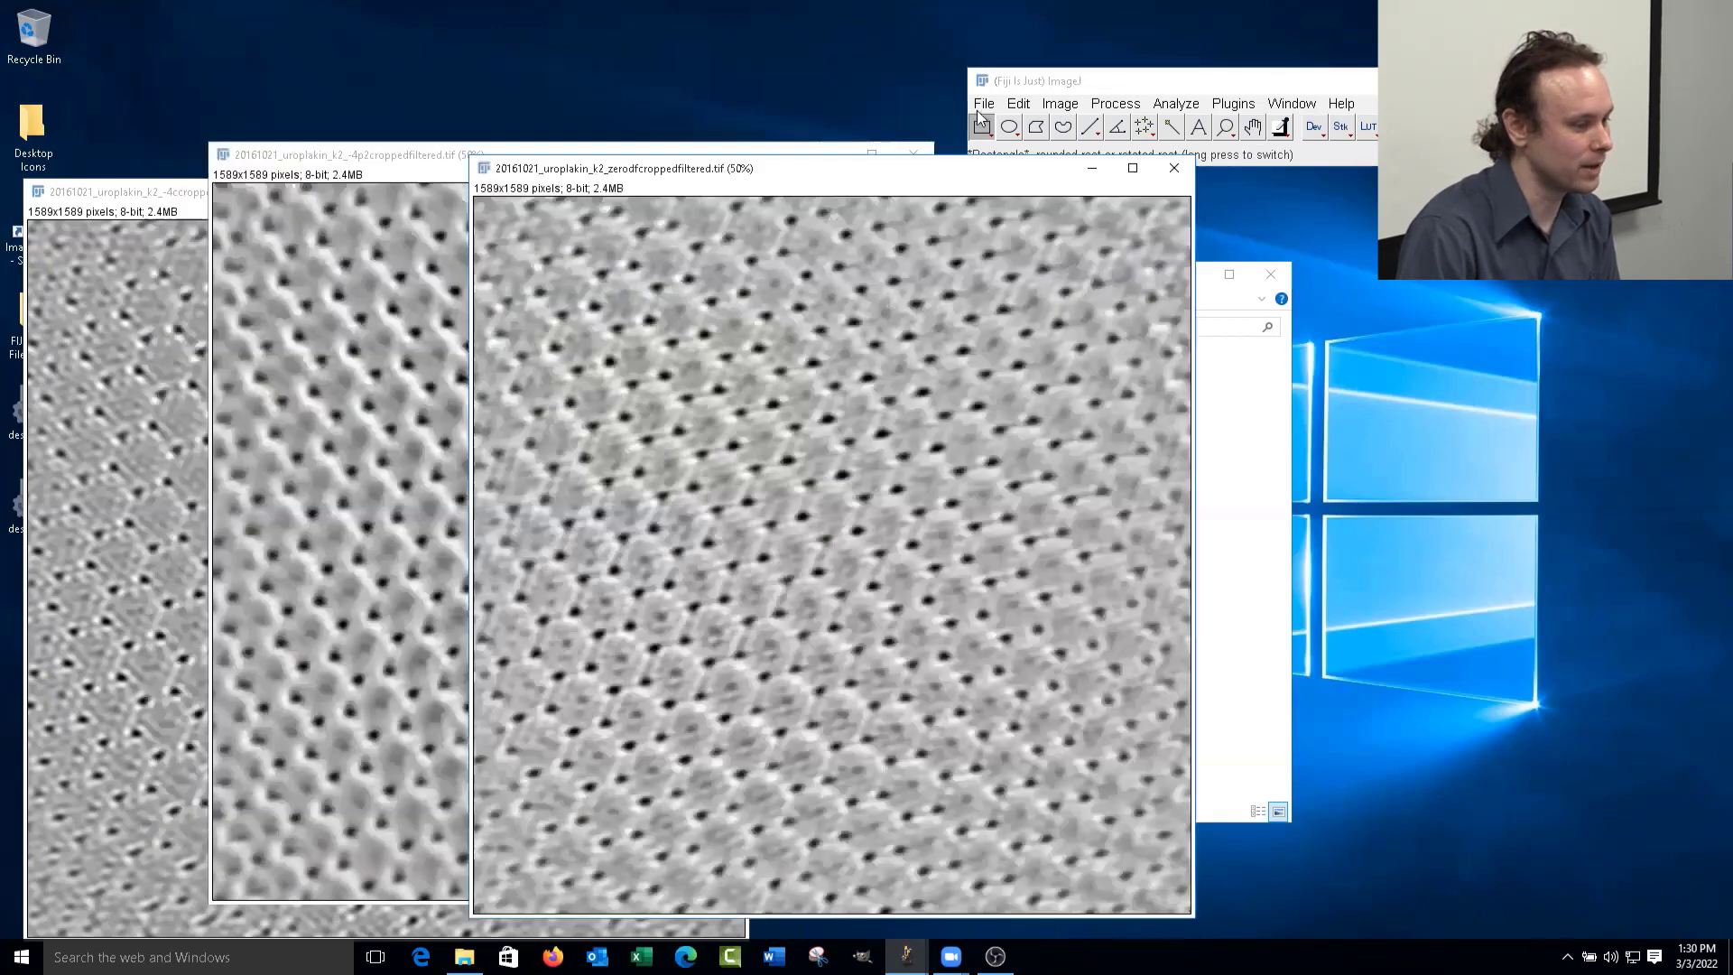
pyautogui.moveTo(408, 161); pyautogui.dragTo(496, 85)
pyautogui.moveTo(421, 240)
pyautogui.mouseDown()
pyautogui.moveTo(456, 309)
pyautogui.moveTo(792, 635)
pyautogui.moveTo(740, 569)
pyautogui.mouseUp()
pyautogui.moveTo(634, 524); pyautogui.dragTo(652, 493)
pyautogui.moveTo(644, 522); pyautogui.dragTo(643, 533)
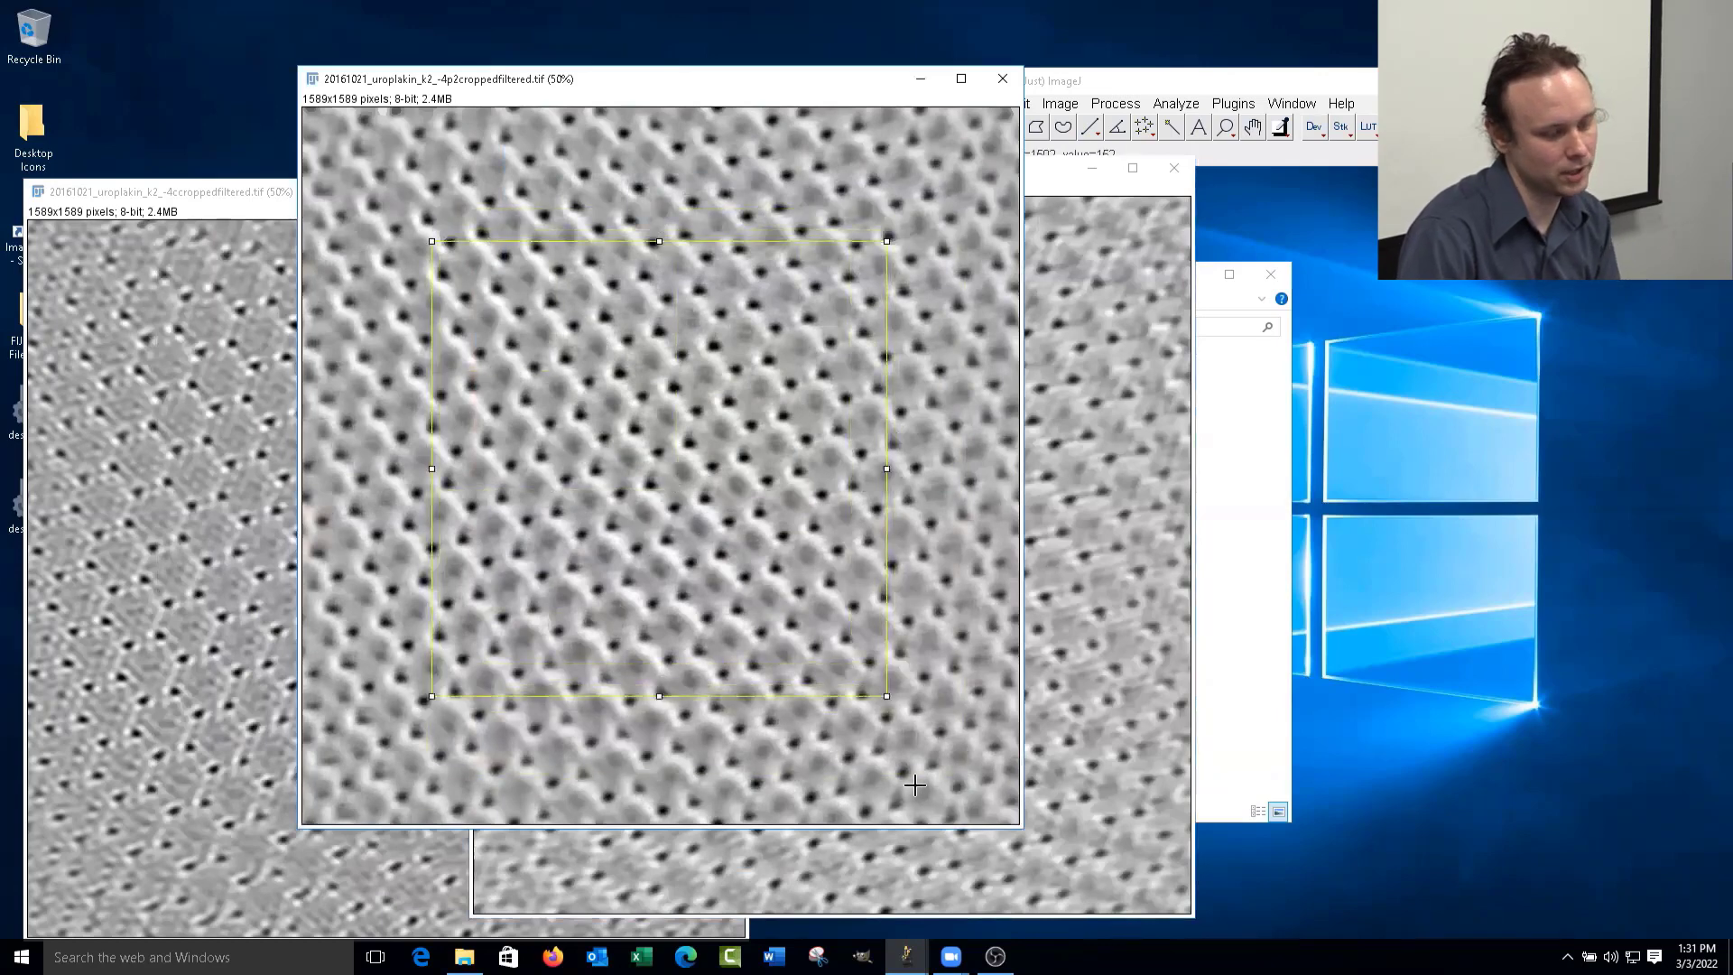
# - Duplicate the selected area of the -4p2 image under the default title and place the copy beside the original
pyautogui.click(1055, 100)
pyautogui.click(1058, 104)
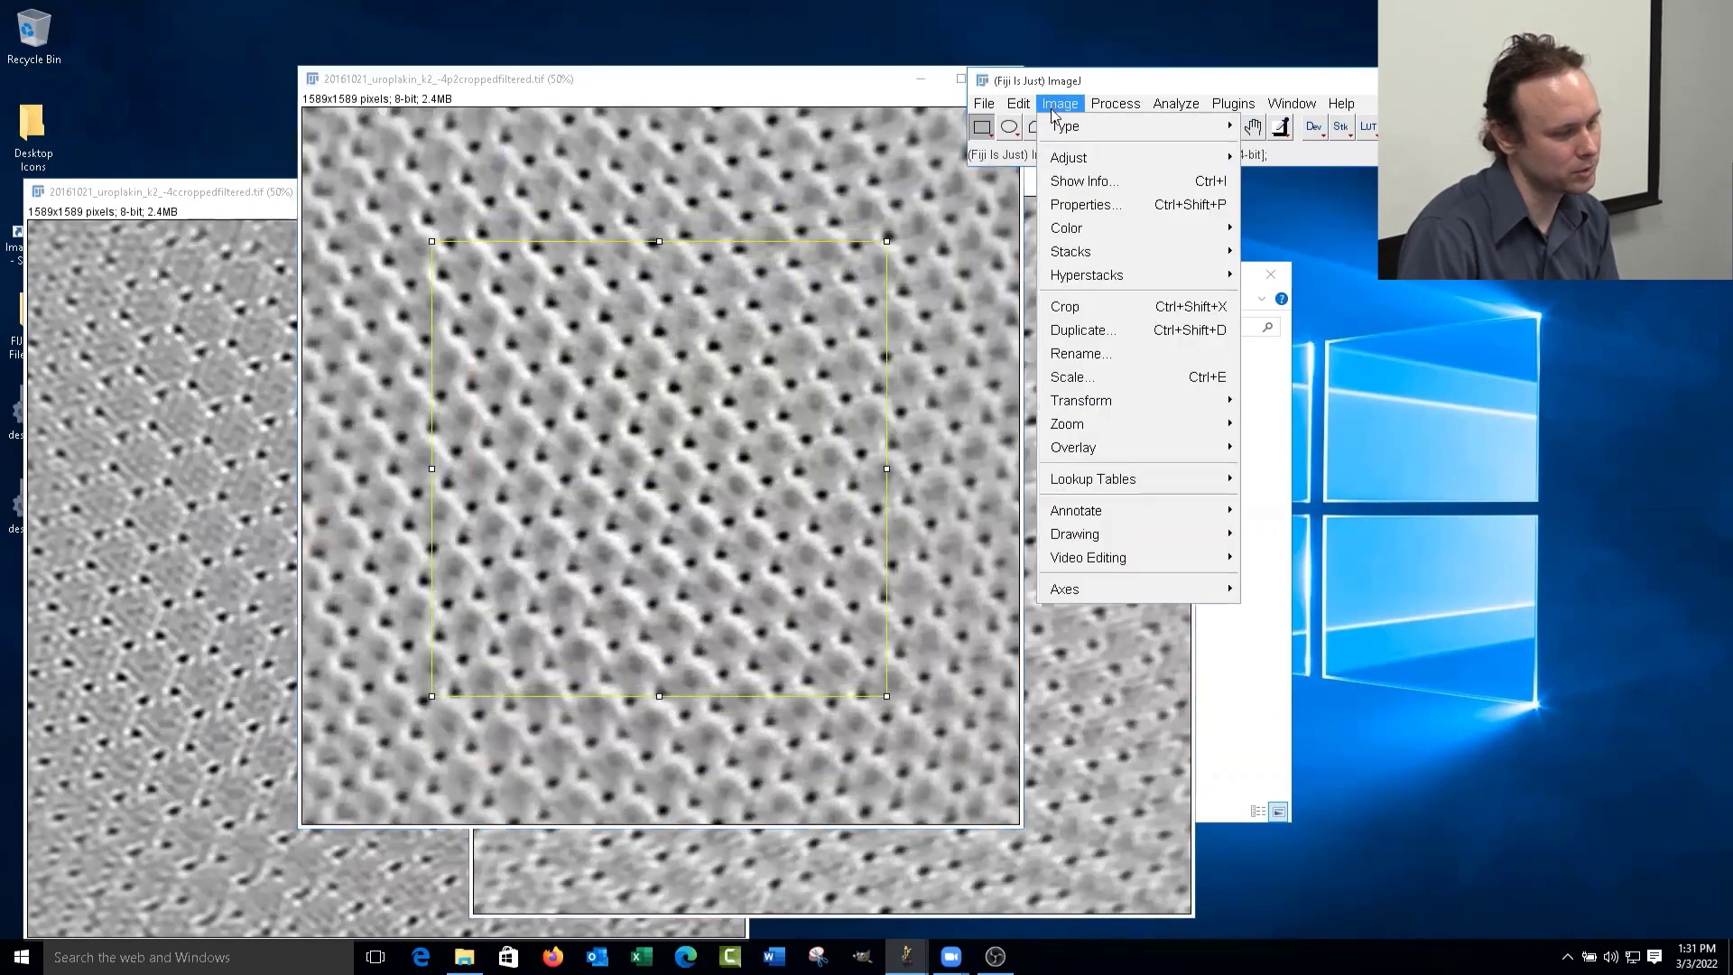
pyautogui.click(1110, 332)
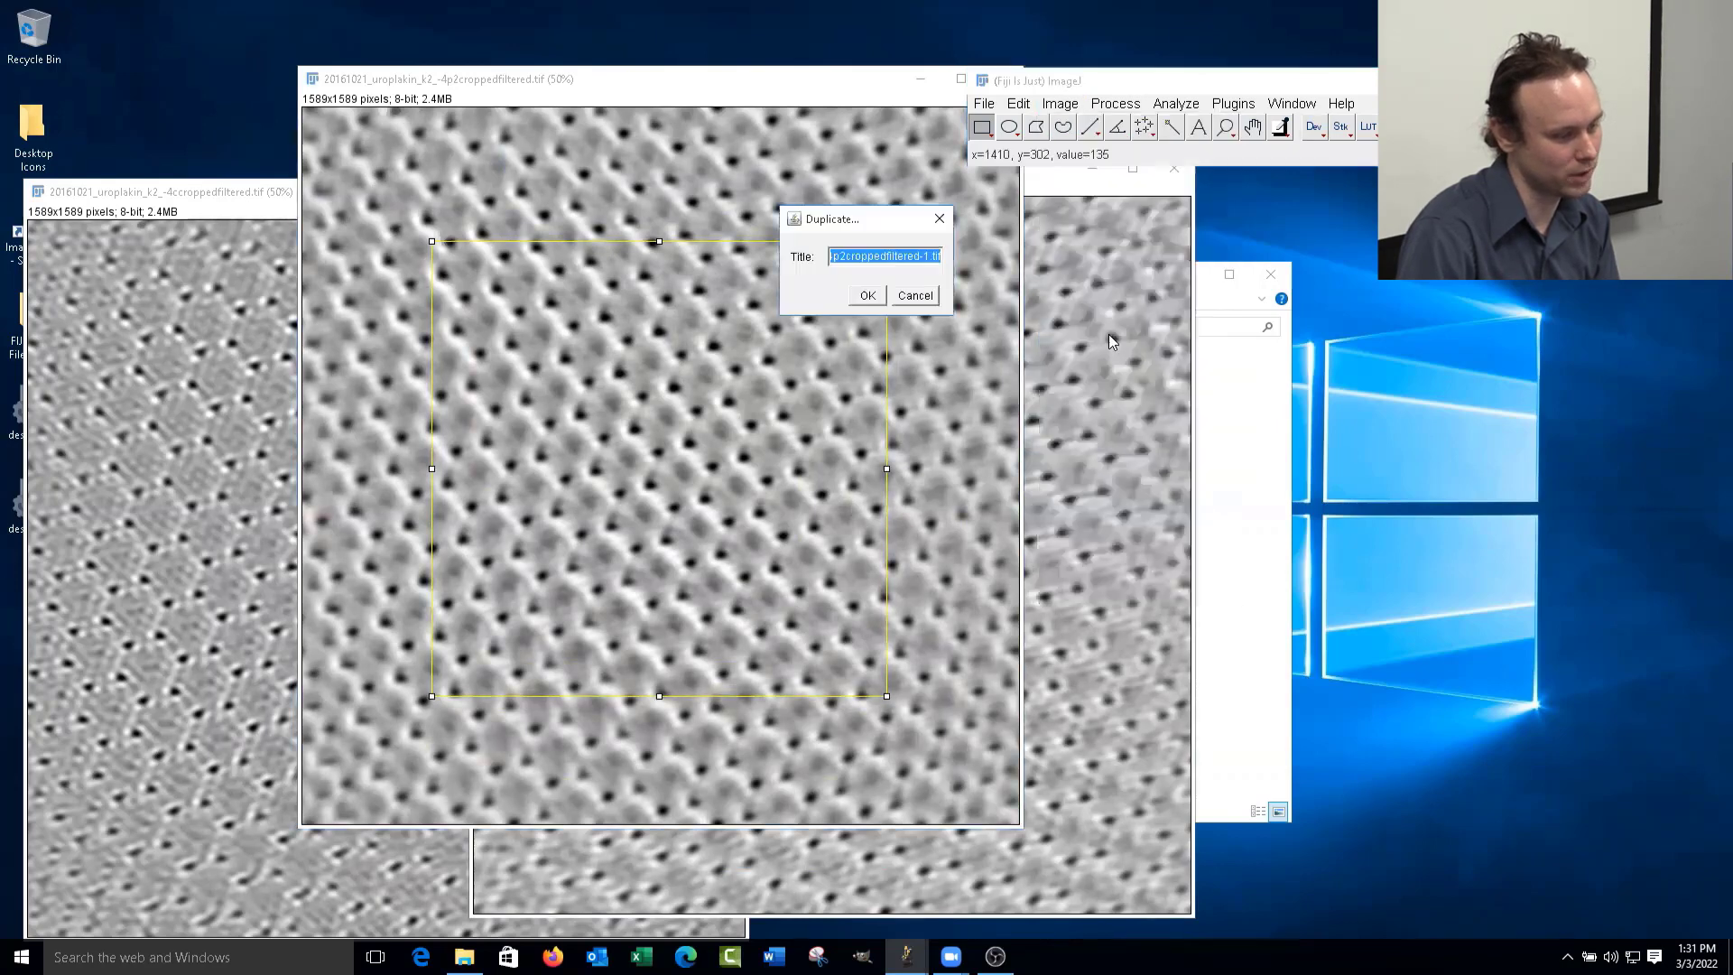
pyautogui.click(869, 298)
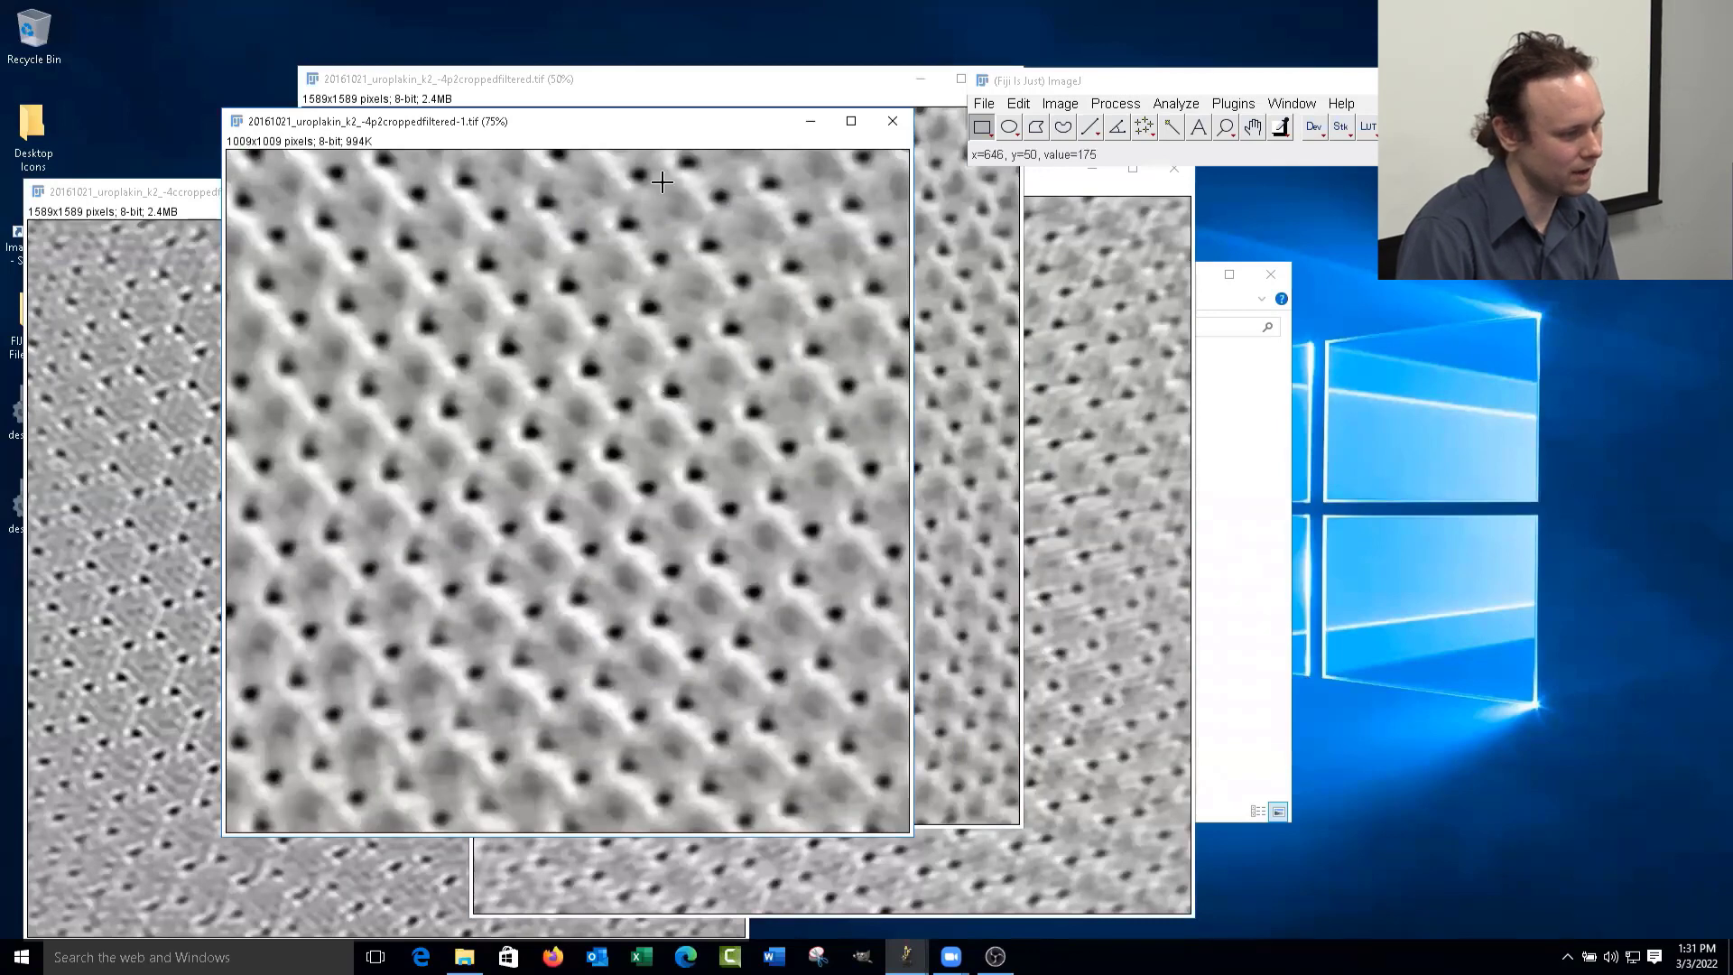
pyautogui.moveTo(654, 140); pyautogui.dragTo(1213, 165)
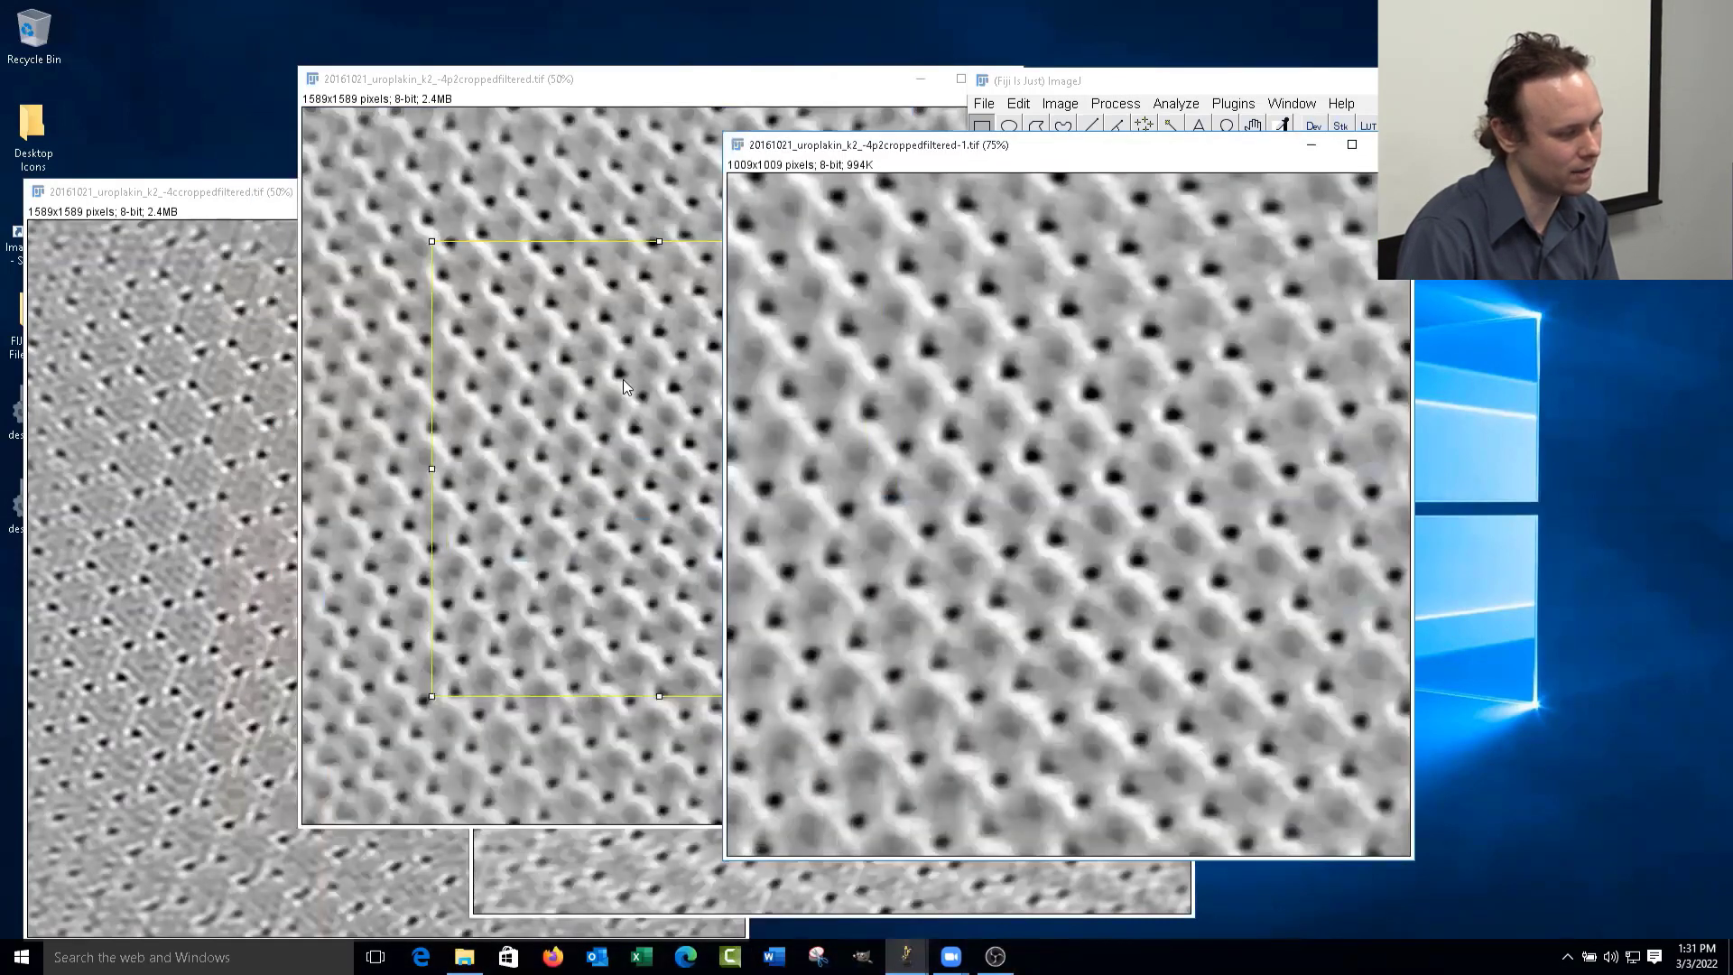
# - Shift the square selection slightly within the -4p2 image and duplicate the newly framed area under the default title
pyautogui.click(609, 90)
pyautogui.moveTo(609, 90); pyautogui.dragTo(498, 117)
pyautogui.moveTo(598, 576)
pyautogui.mouseDown()
pyautogui.moveTo(637, 554)
pyautogui.moveTo(618, 553)
pyautogui.mouseUp()
pyautogui.click(1058, 103)
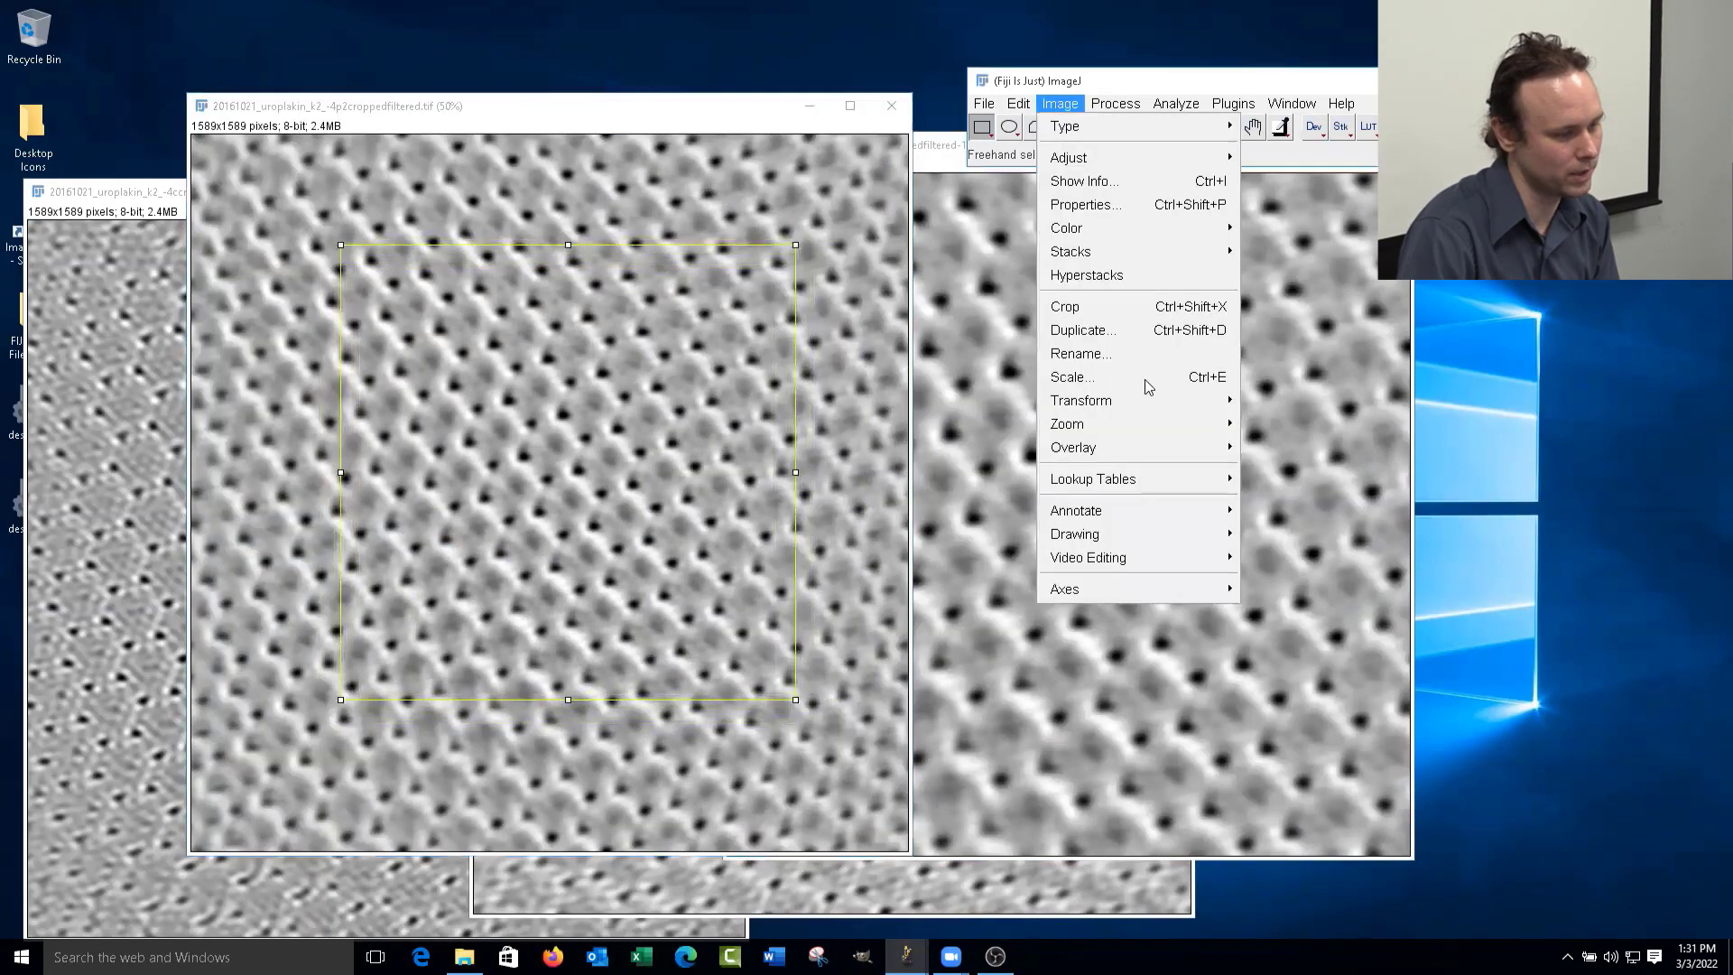
pyautogui.click(1110, 330)
pyautogui.click(868, 295)
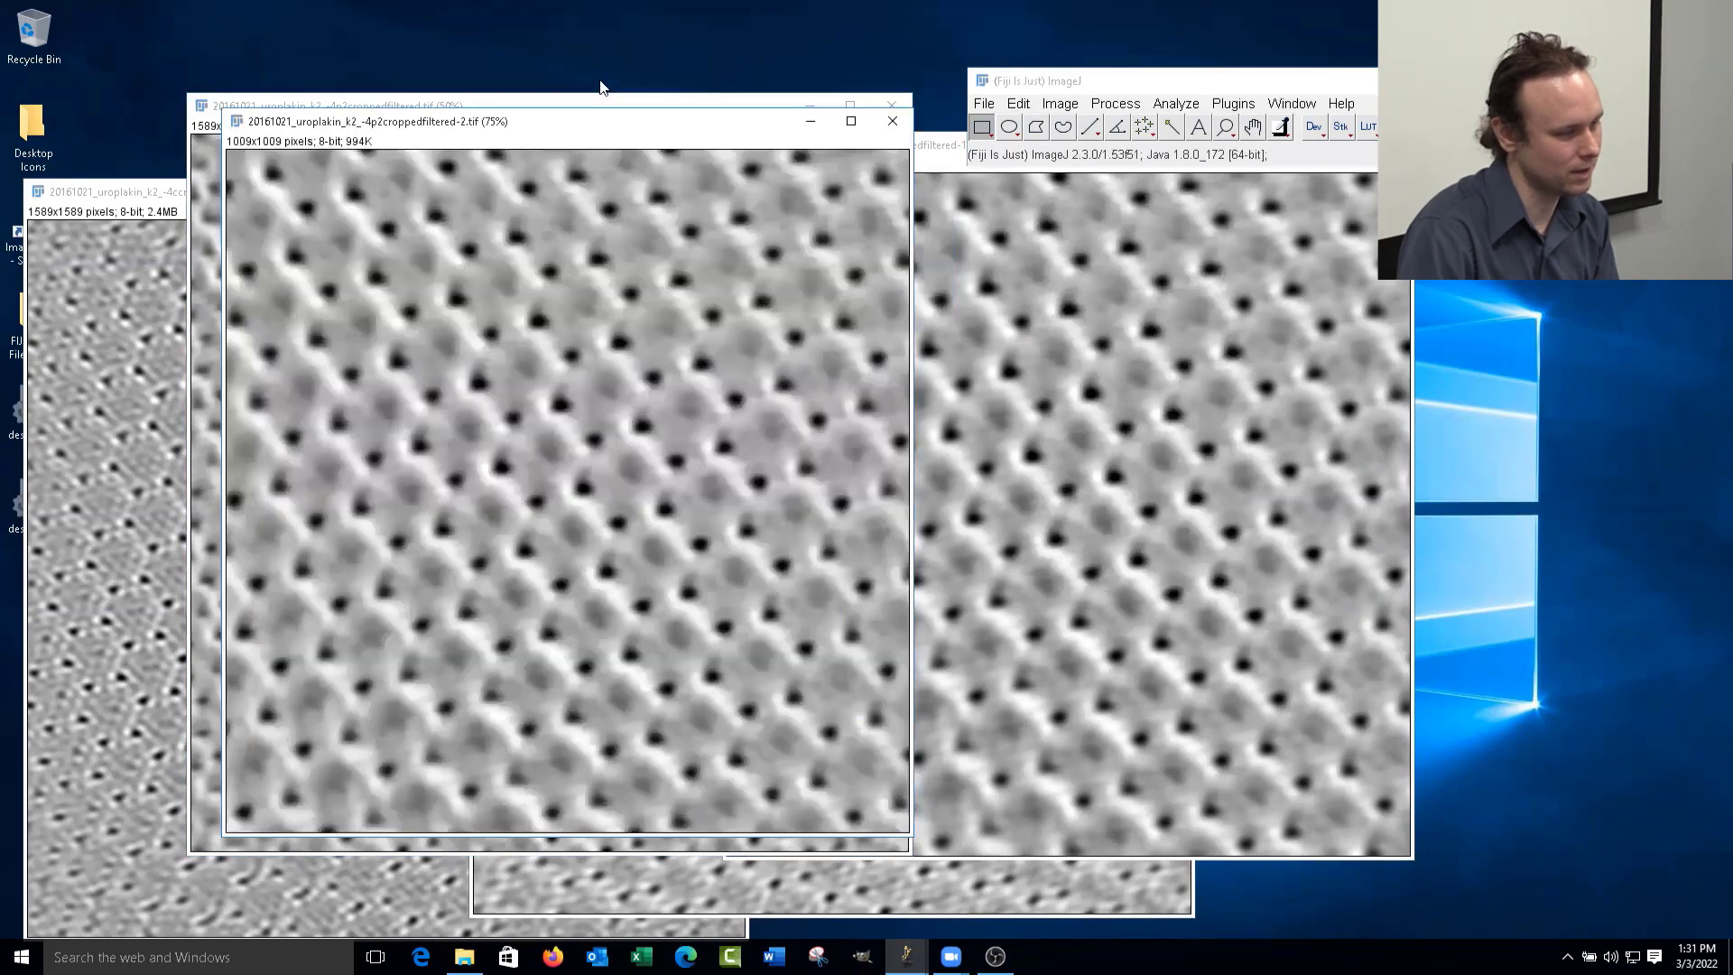
pyautogui.moveTo(624, 123); pyautogui.dragTo(797, 215)
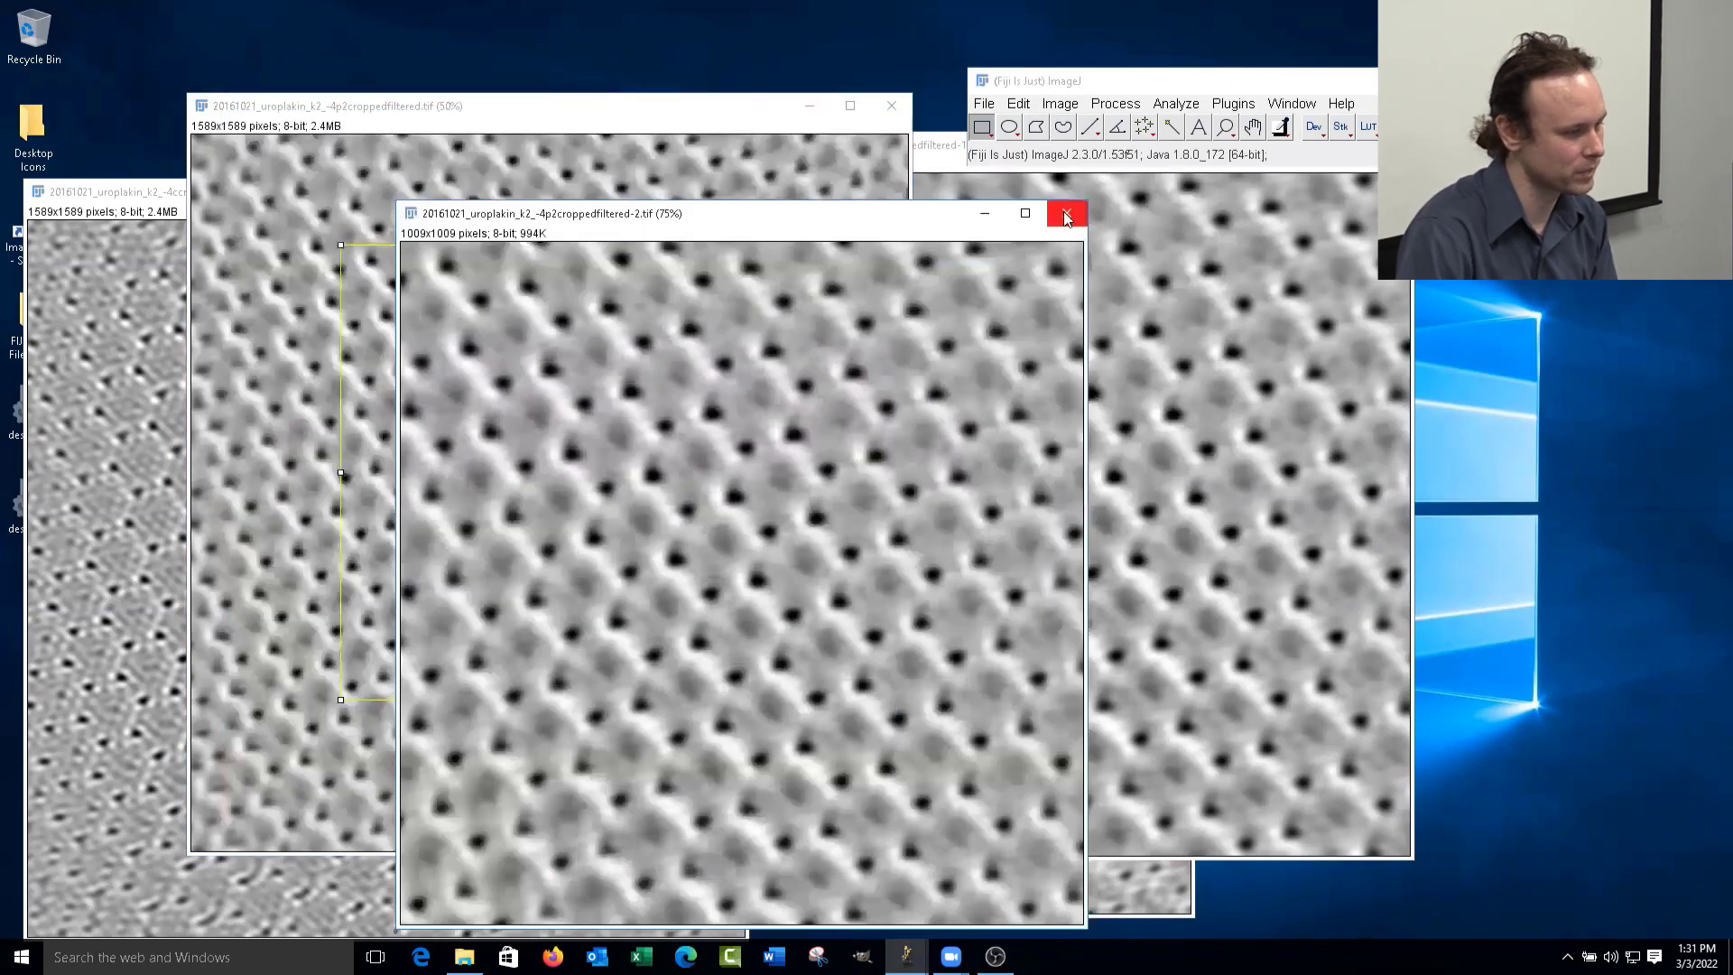
# - Close both cropped copies of the -4p2 image
pyautogui.click(1066, 212)
pyautogui.click(1376, 173)
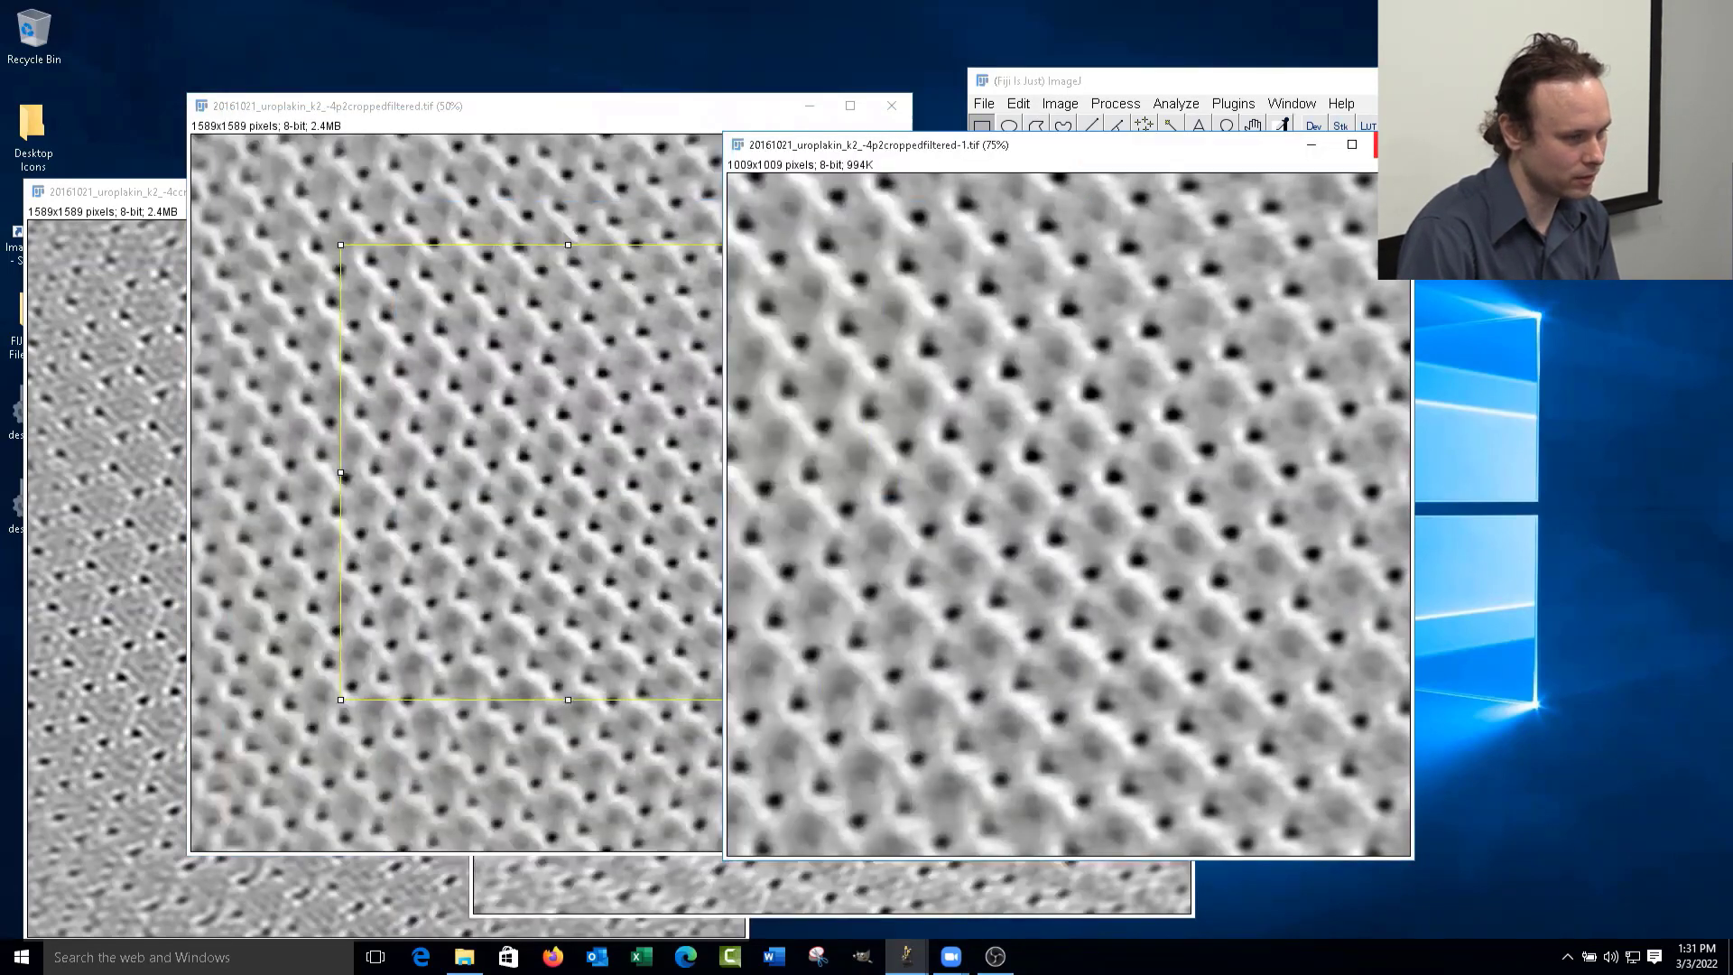
pyautogui.click(1385, 145)
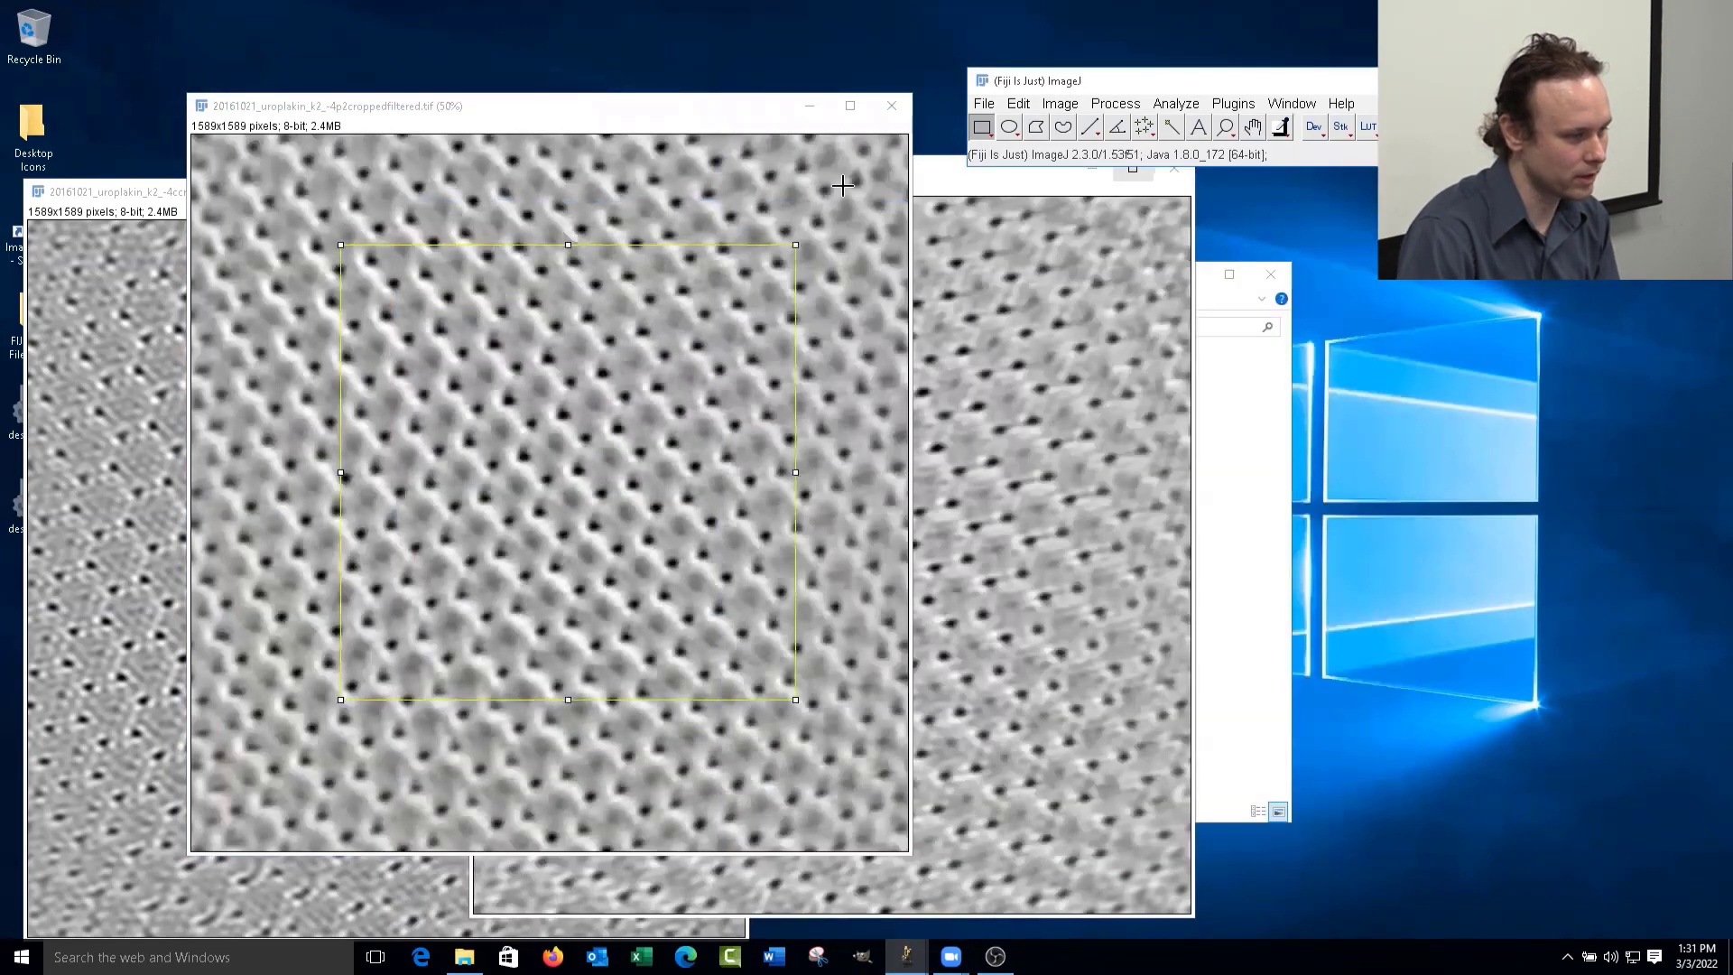
# - Separate the original image windows and zoom each of the three uroplakin images out one level
pyautogui.moveTo(635, 116); pyautogui.dragTo(623, 154)
pyautogui.click(968, 190)
pyautogui.moveTo(953, 176); pyautogui.dragTo(1163, 186)
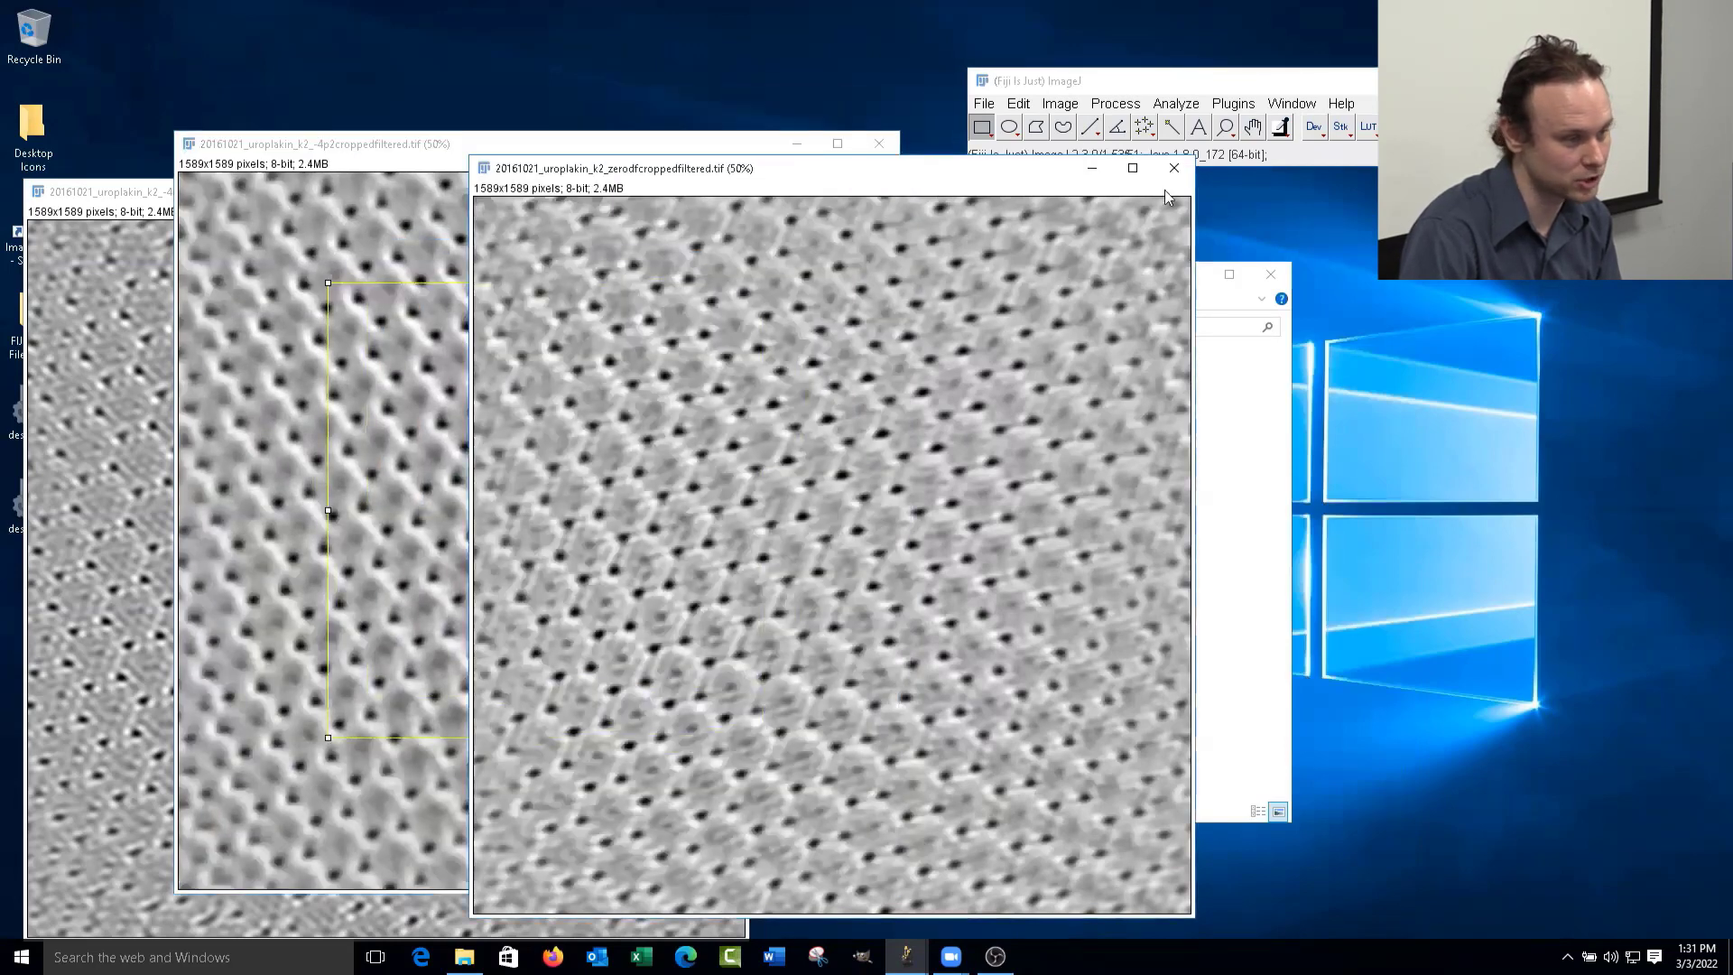
pyautogui.click(1225, 128)
pyautogui.rightClick(1003, 438)
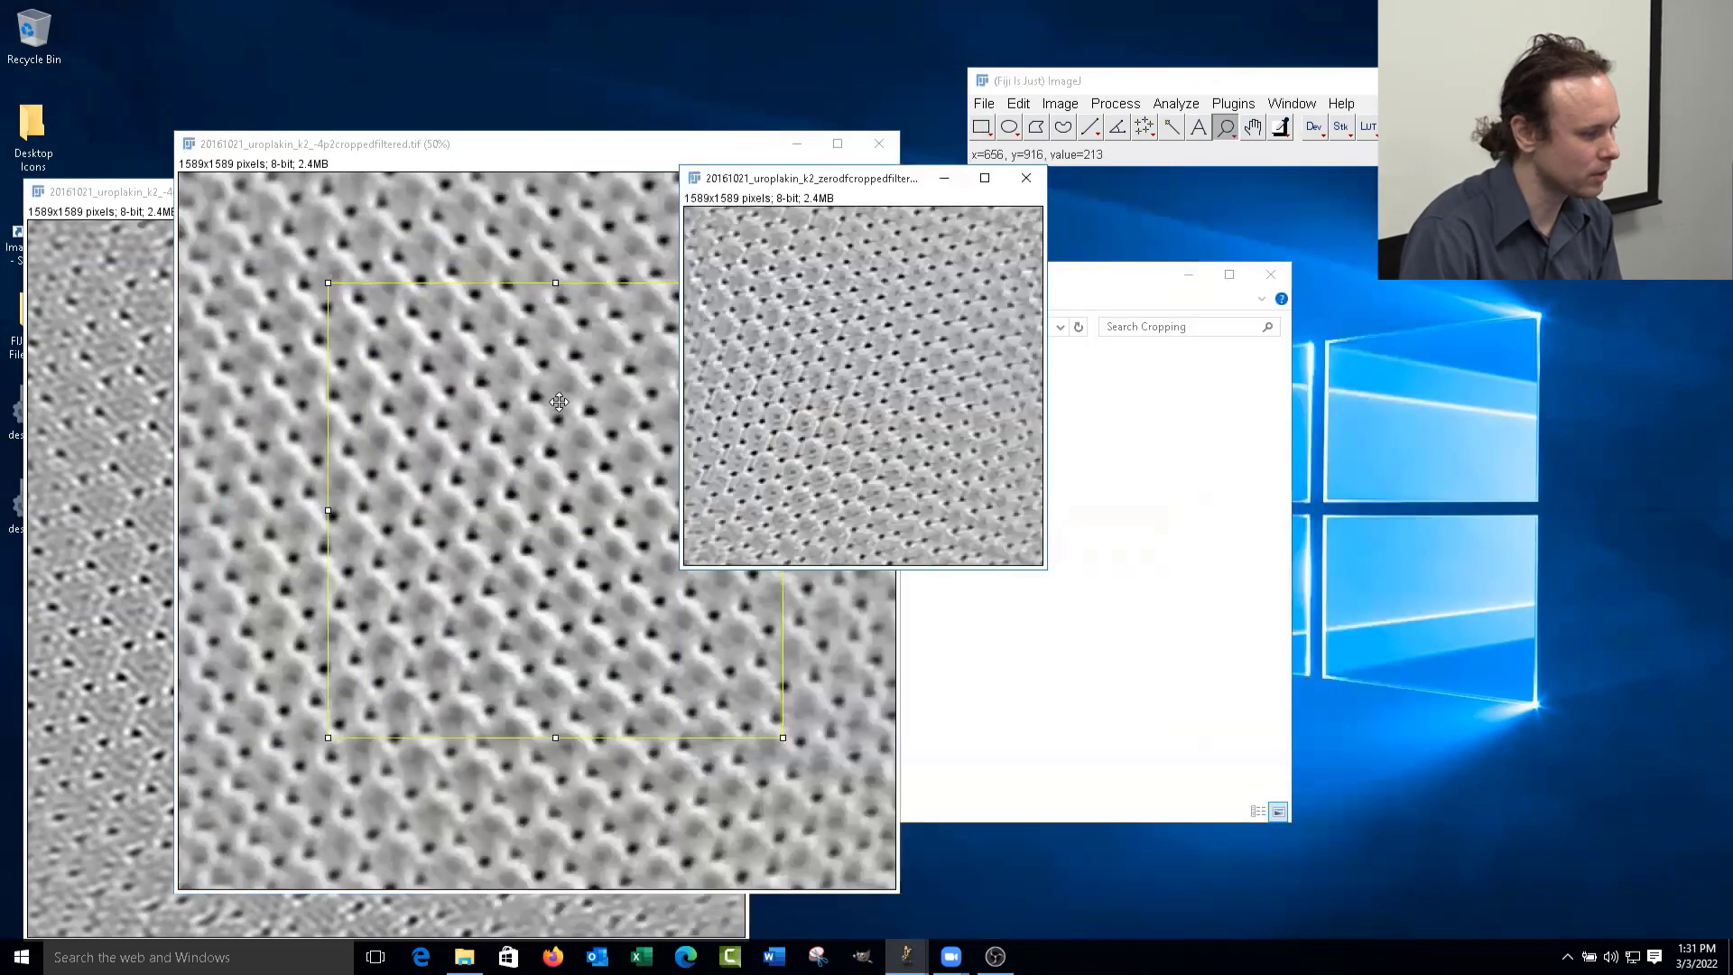
pyautogui.rightClick(445, 355)
pyautogui.rightClick(390, 603)
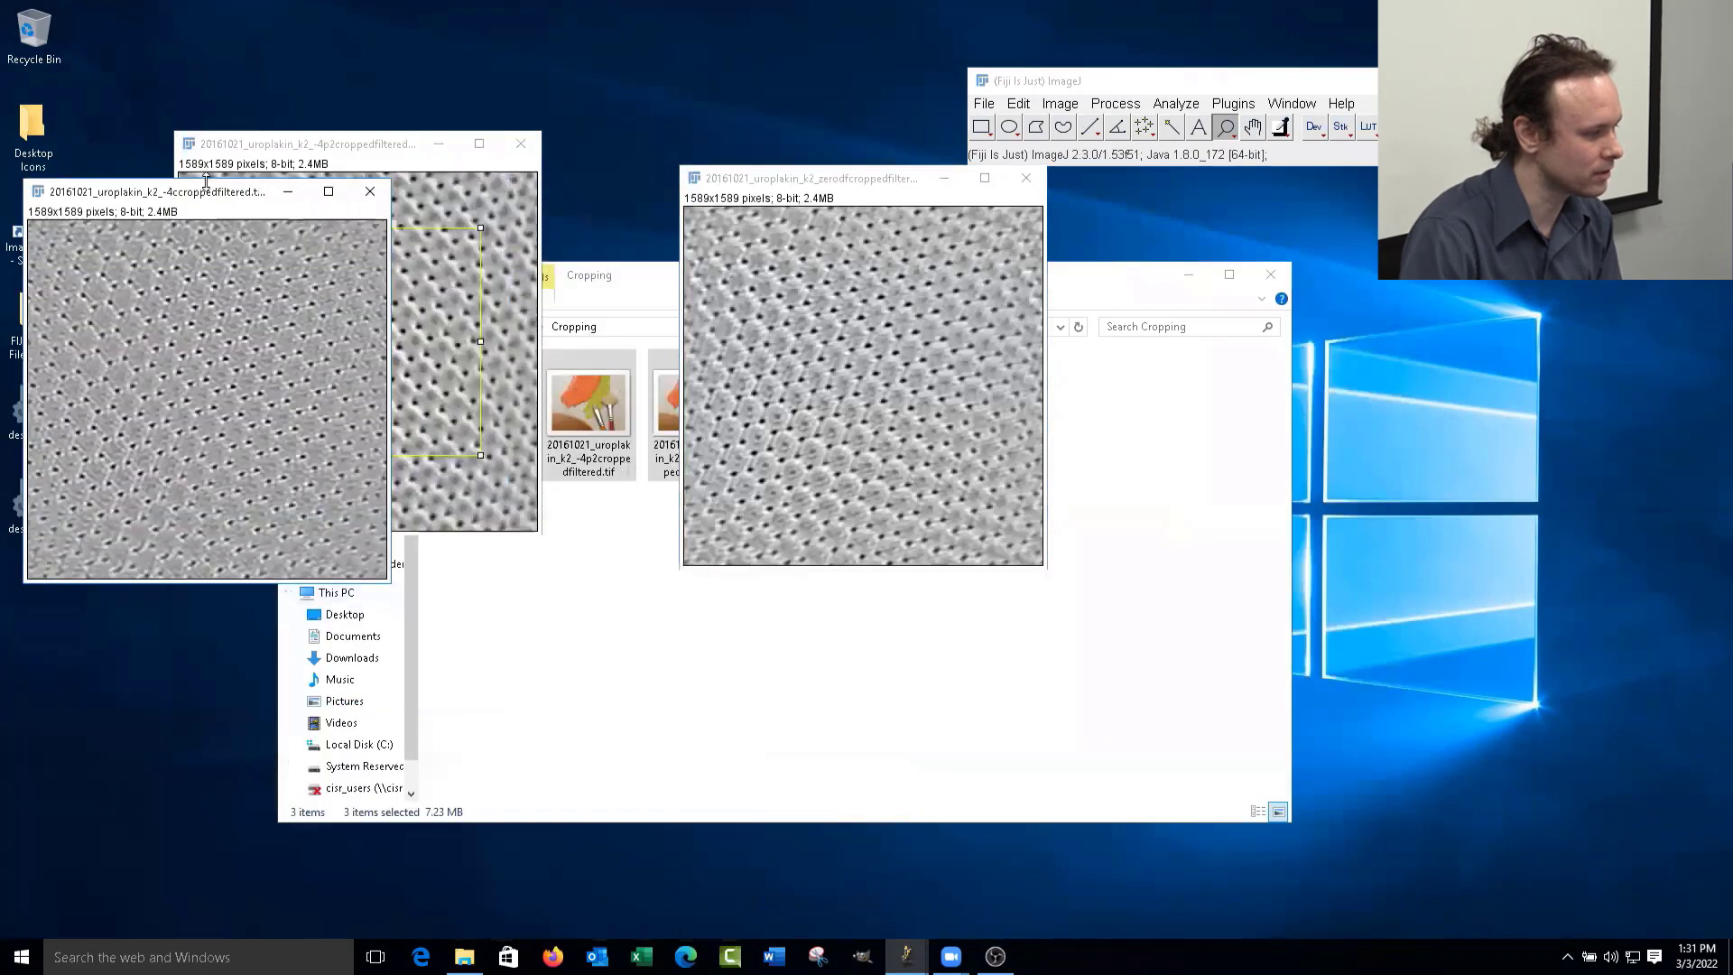
# - Line up the three uroplakin windows side by side in the order -4p2, zerodf, -4c
pyautogui.moveTo(215, 208); pyautogui.dragTo(1293, 217)
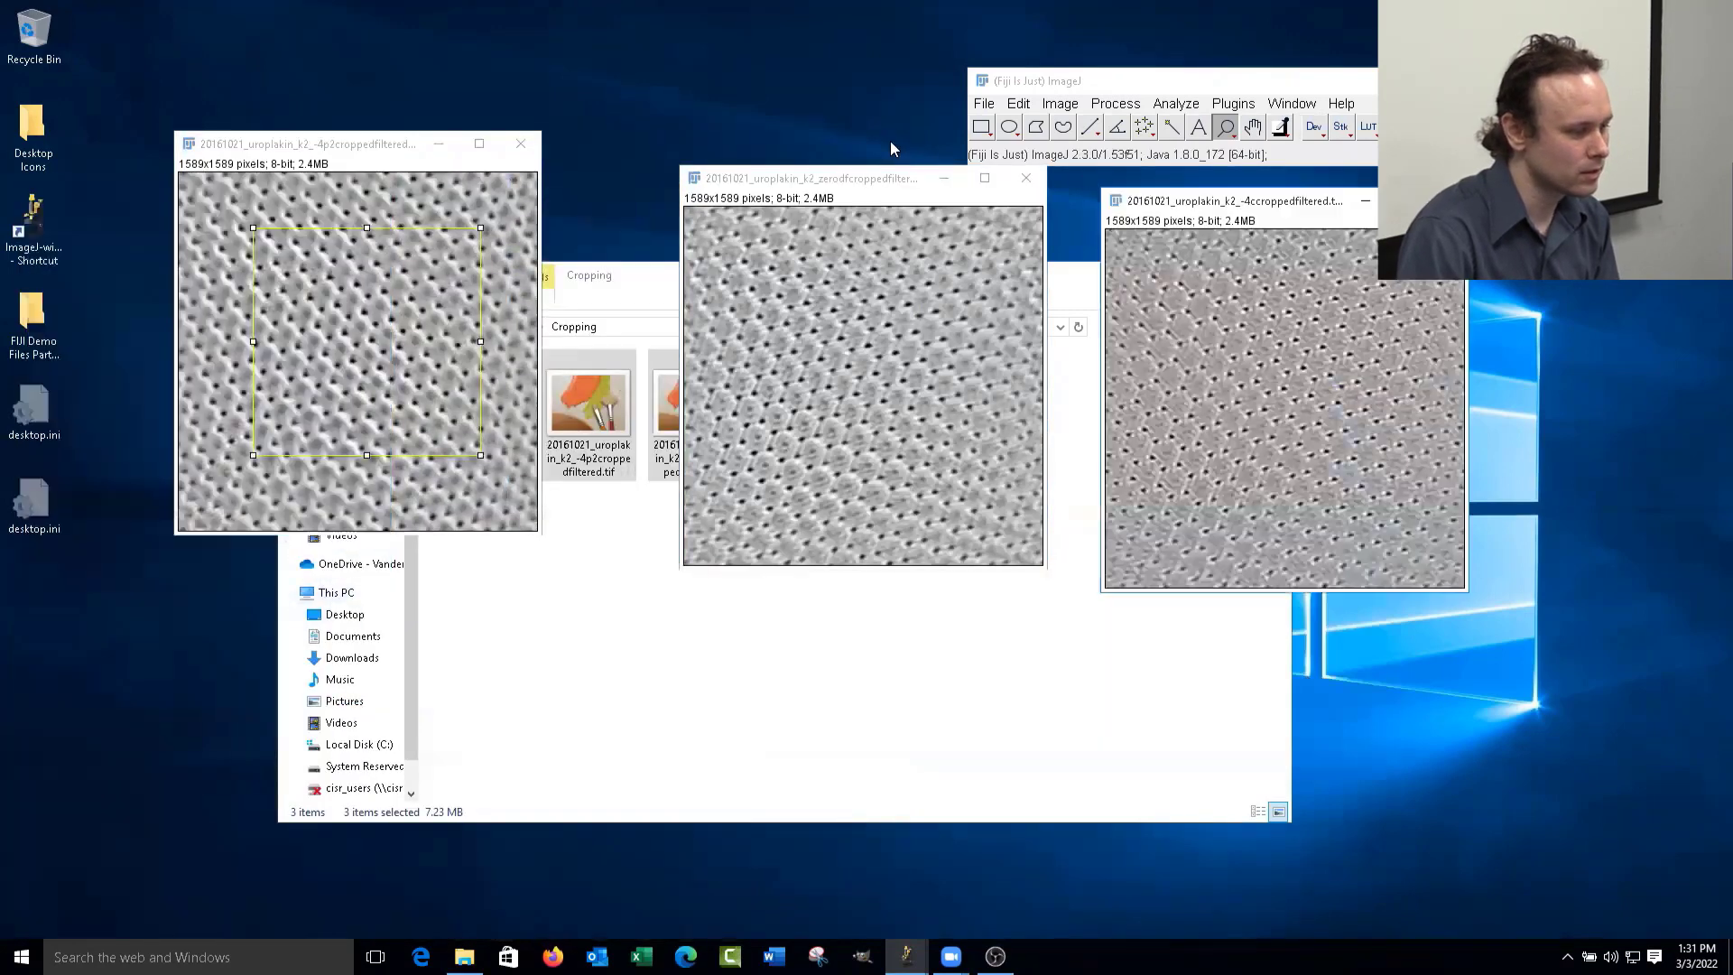
pyautogui.click(890, 188)
pyautogui.moveTo(926, 208); pyautogui.dragTo(968, 228)
pyautogui.click(332, 149)
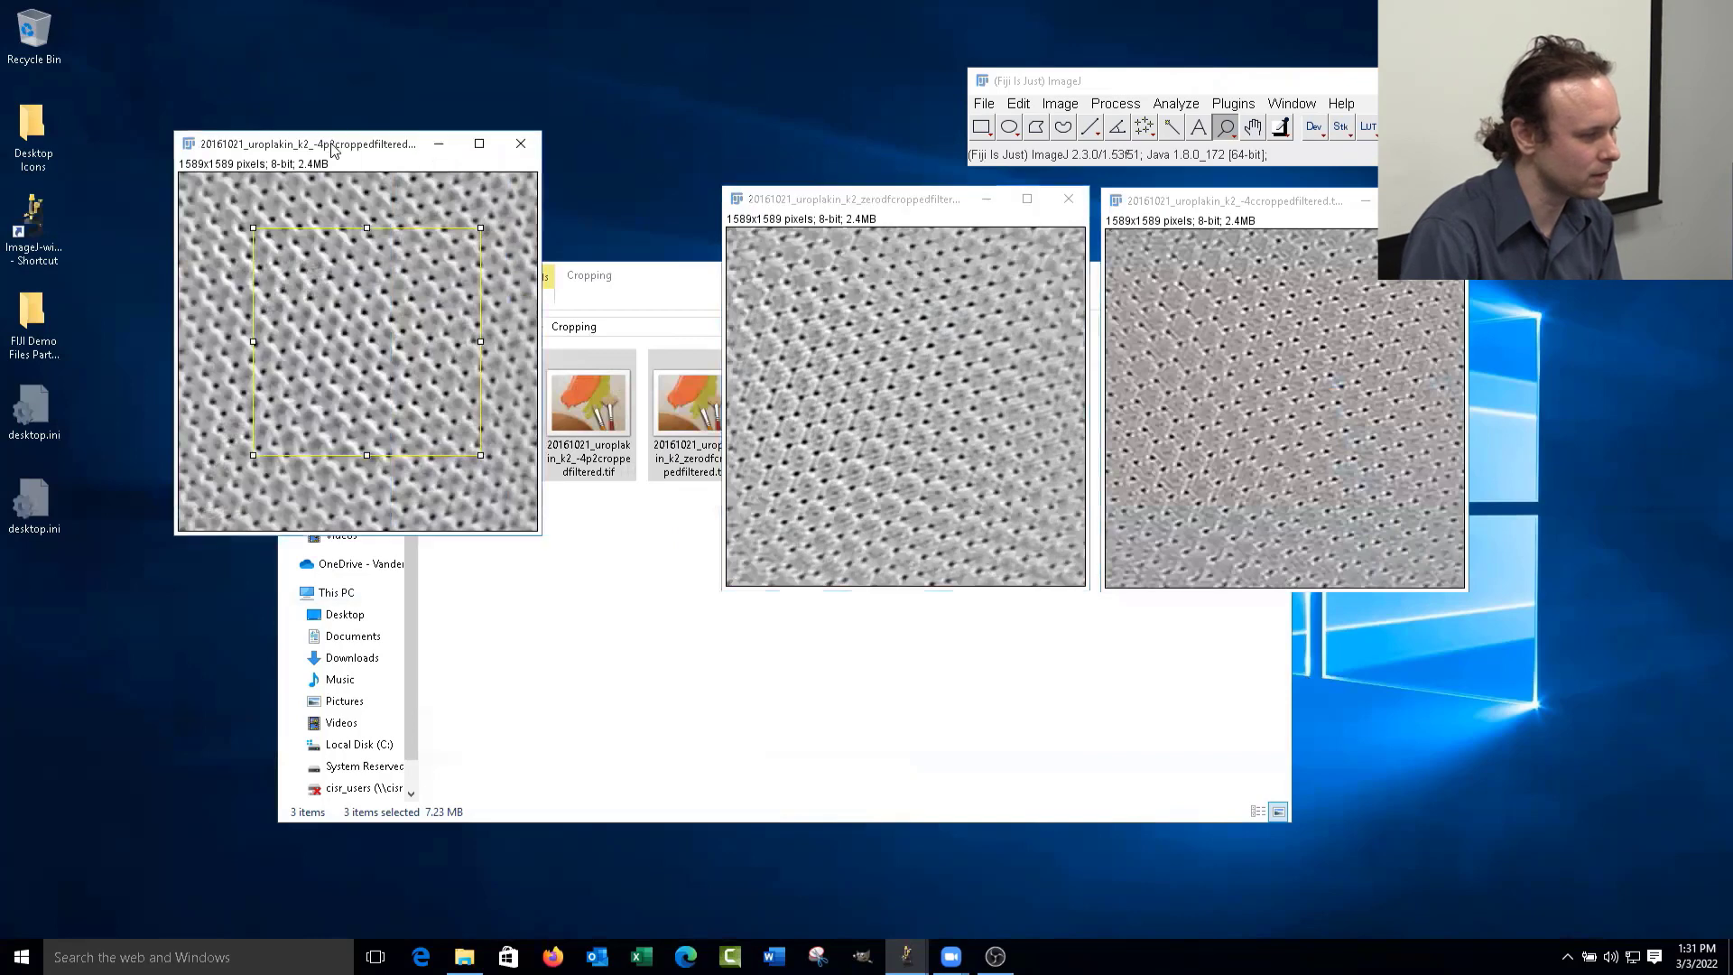
pyautogui.moveTo(332, 149); pyautogui.dragTo(502, 206)
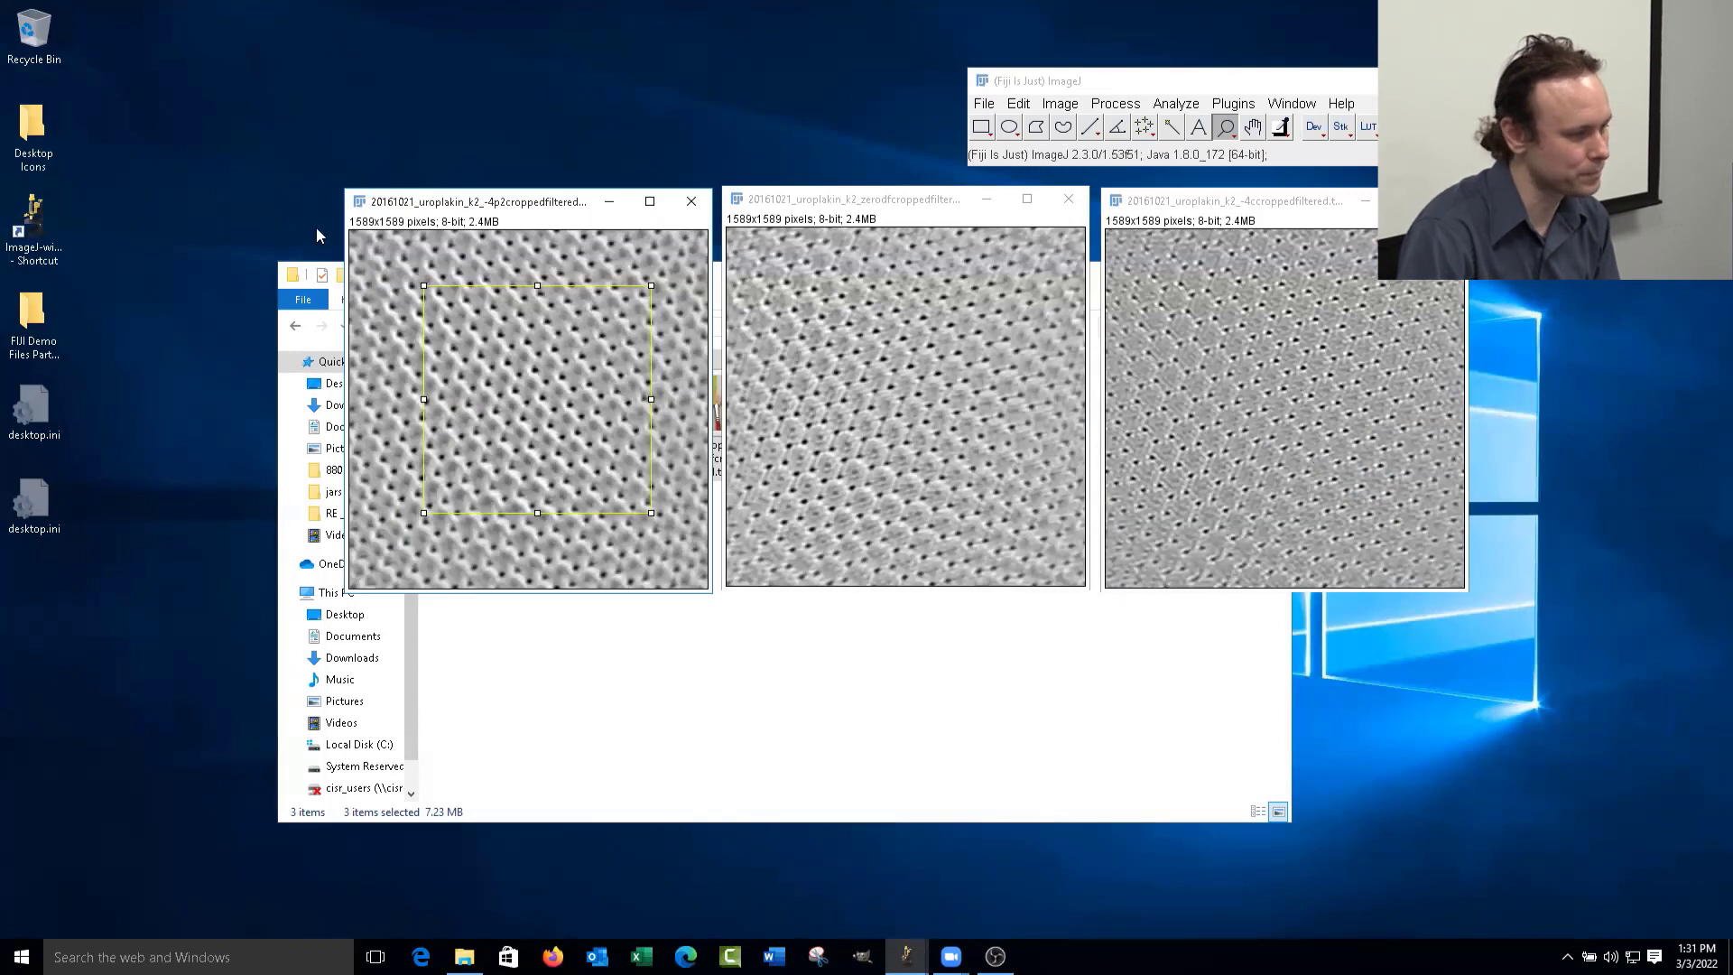
# - Nudge the square selection slightly within the -4p2 image, duplicate that area under the default title and move the copy aside
pyautogui.click(984, 131)
pyautogui.moveTo(497, 408); pyautogui.dragTo(481, 410)
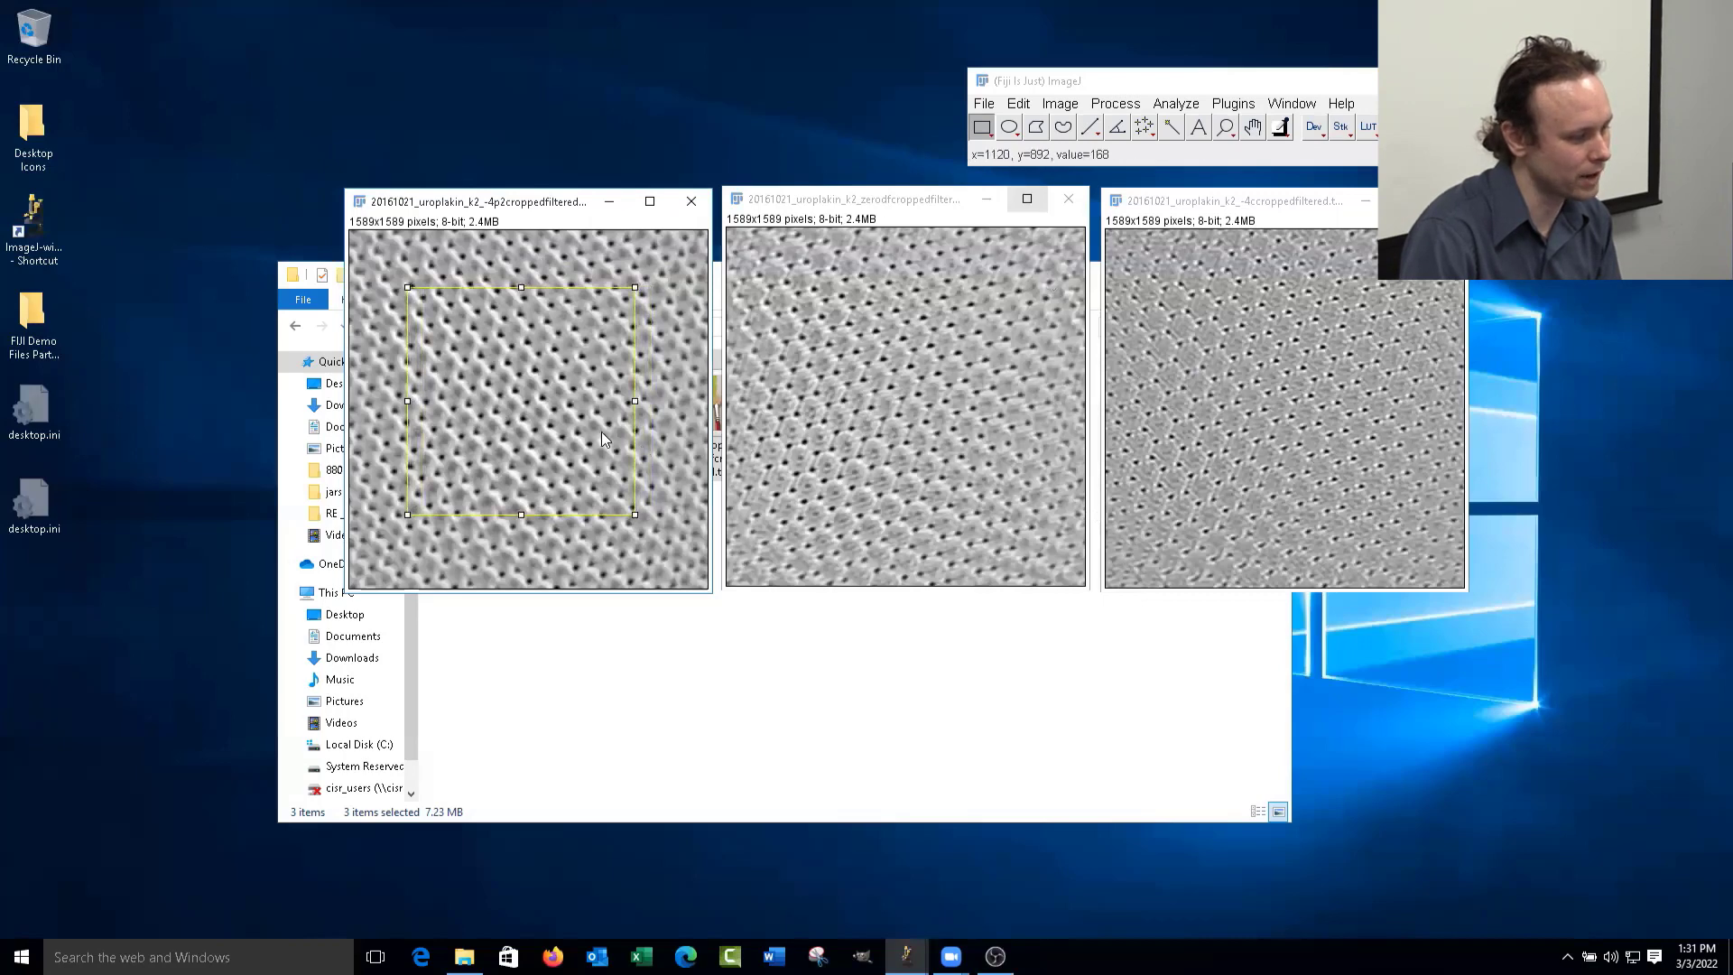
pyautogui.click(1060, 103)
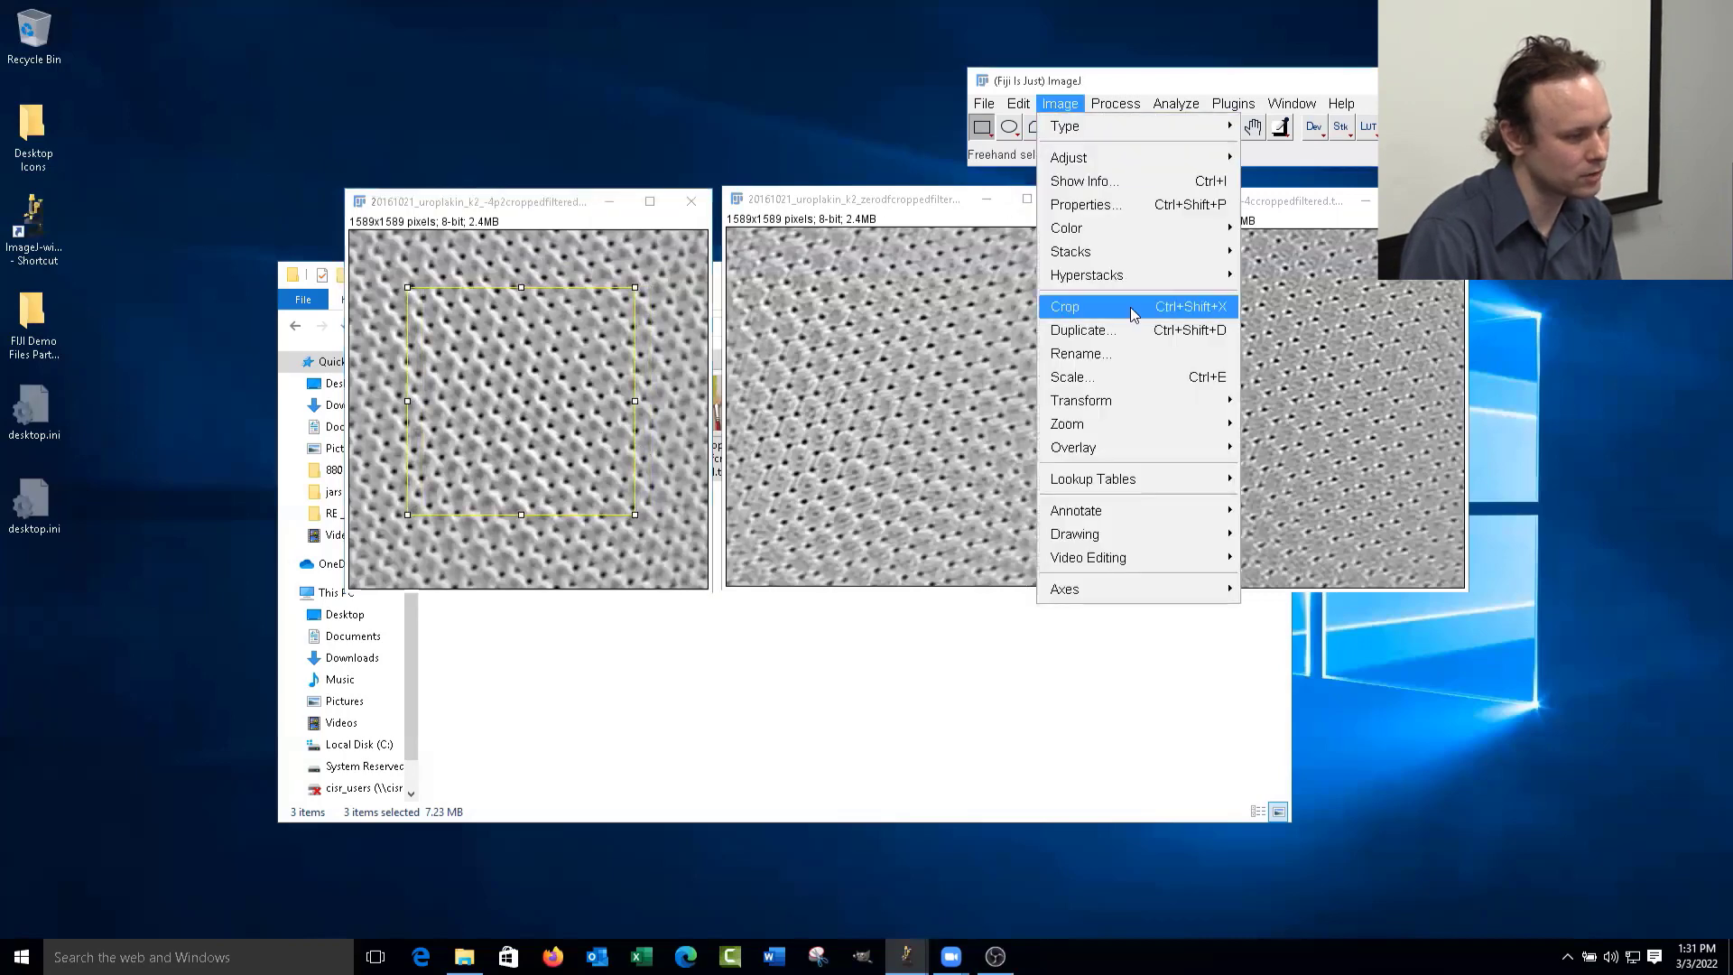
pyautogui.click(1129, 329)
pyautogui.click(880, 298)
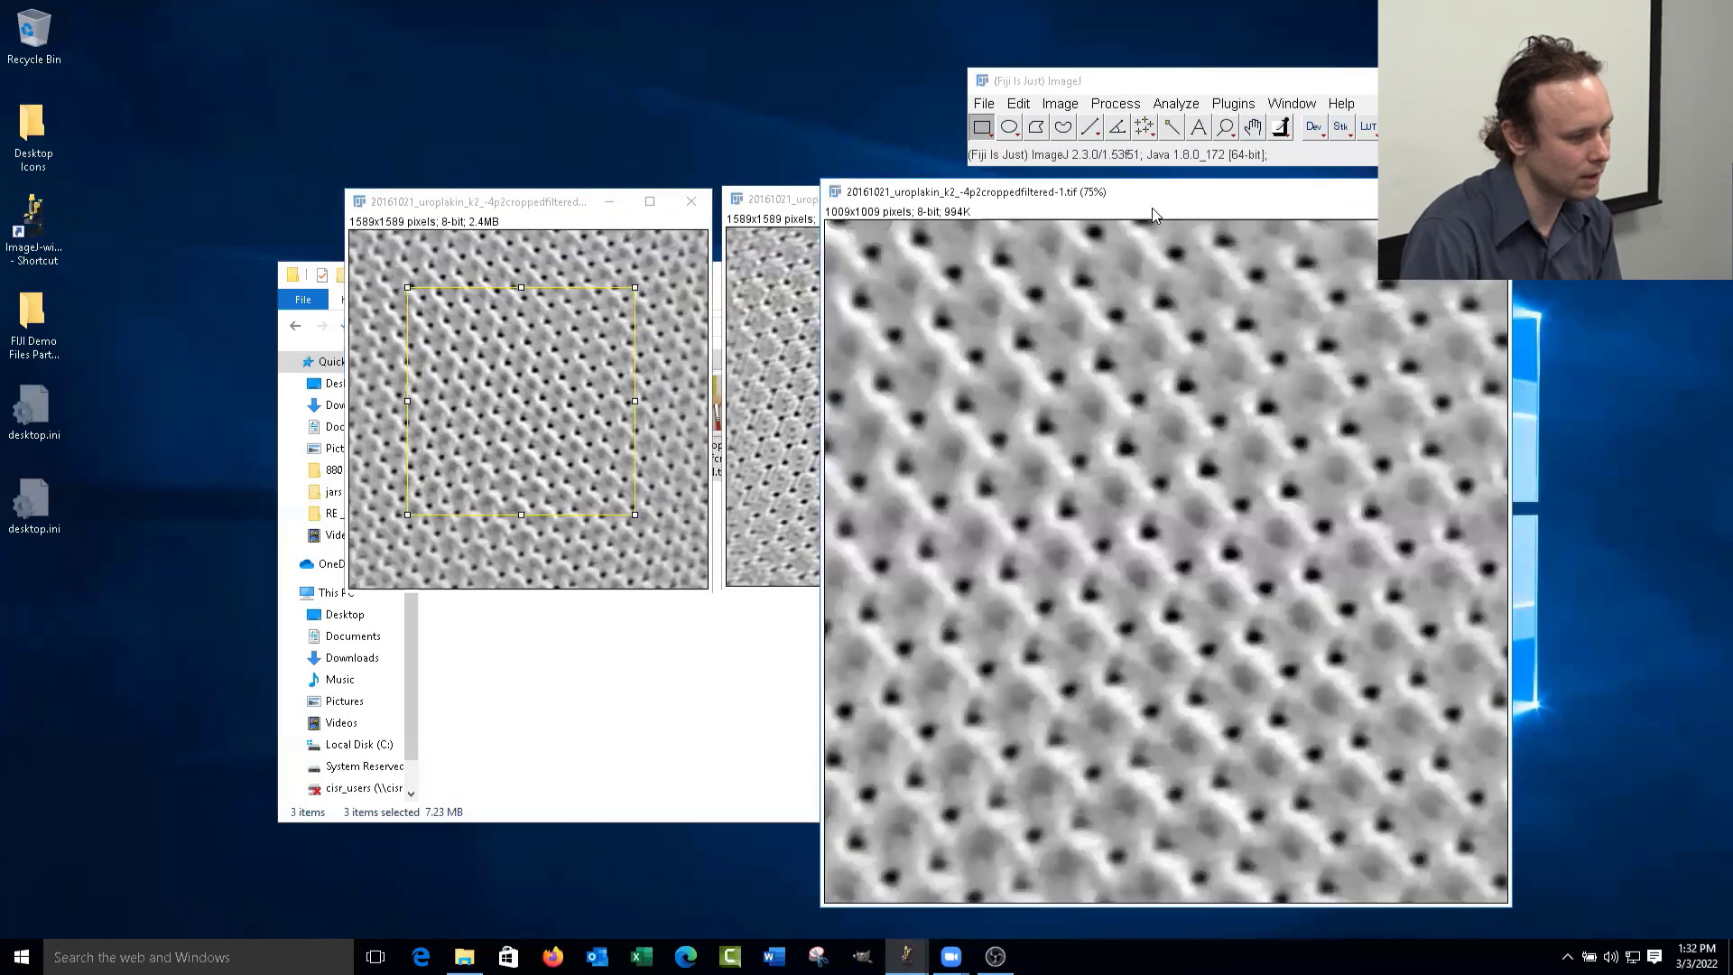
pyautogui.moveTo(1140, 199); pyautogui.dragTo(404, 258)
# - Zoom the cropped -4p2 copy out two levels and bring the zerodf image to the front
pyautogui.click(1225, 126)
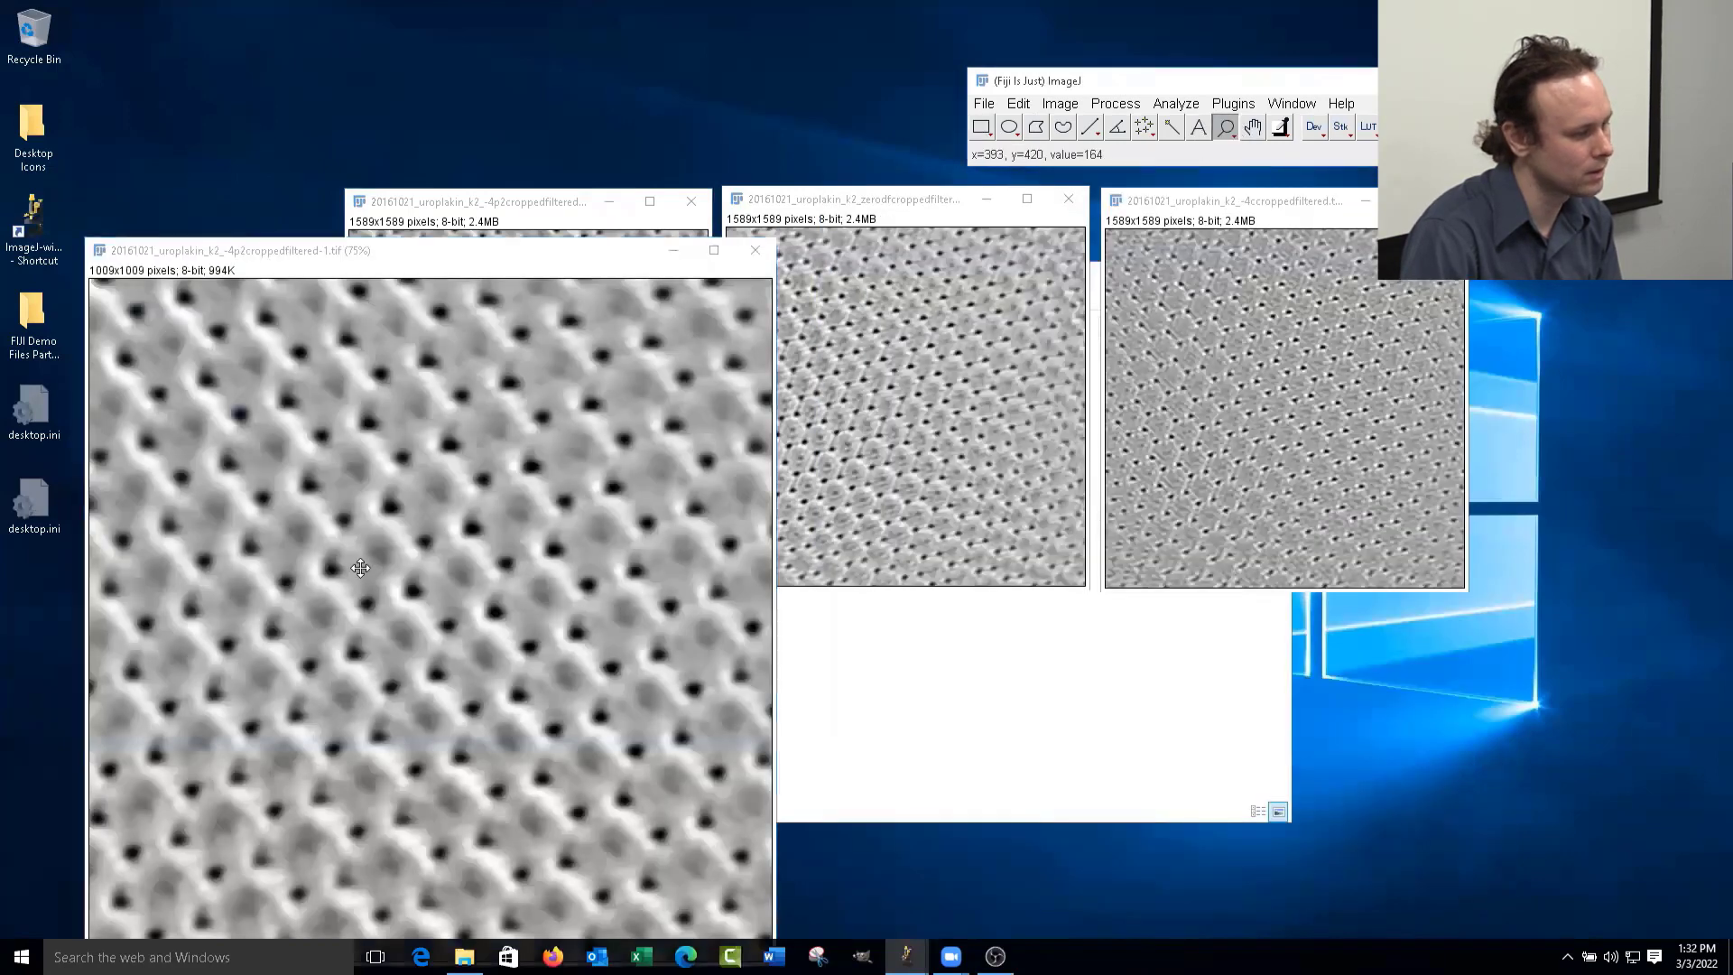
pyautogui.rightClick(385, 557)
pyautogui.rightClick(386, 557)
pyautogui.click(783, 445)
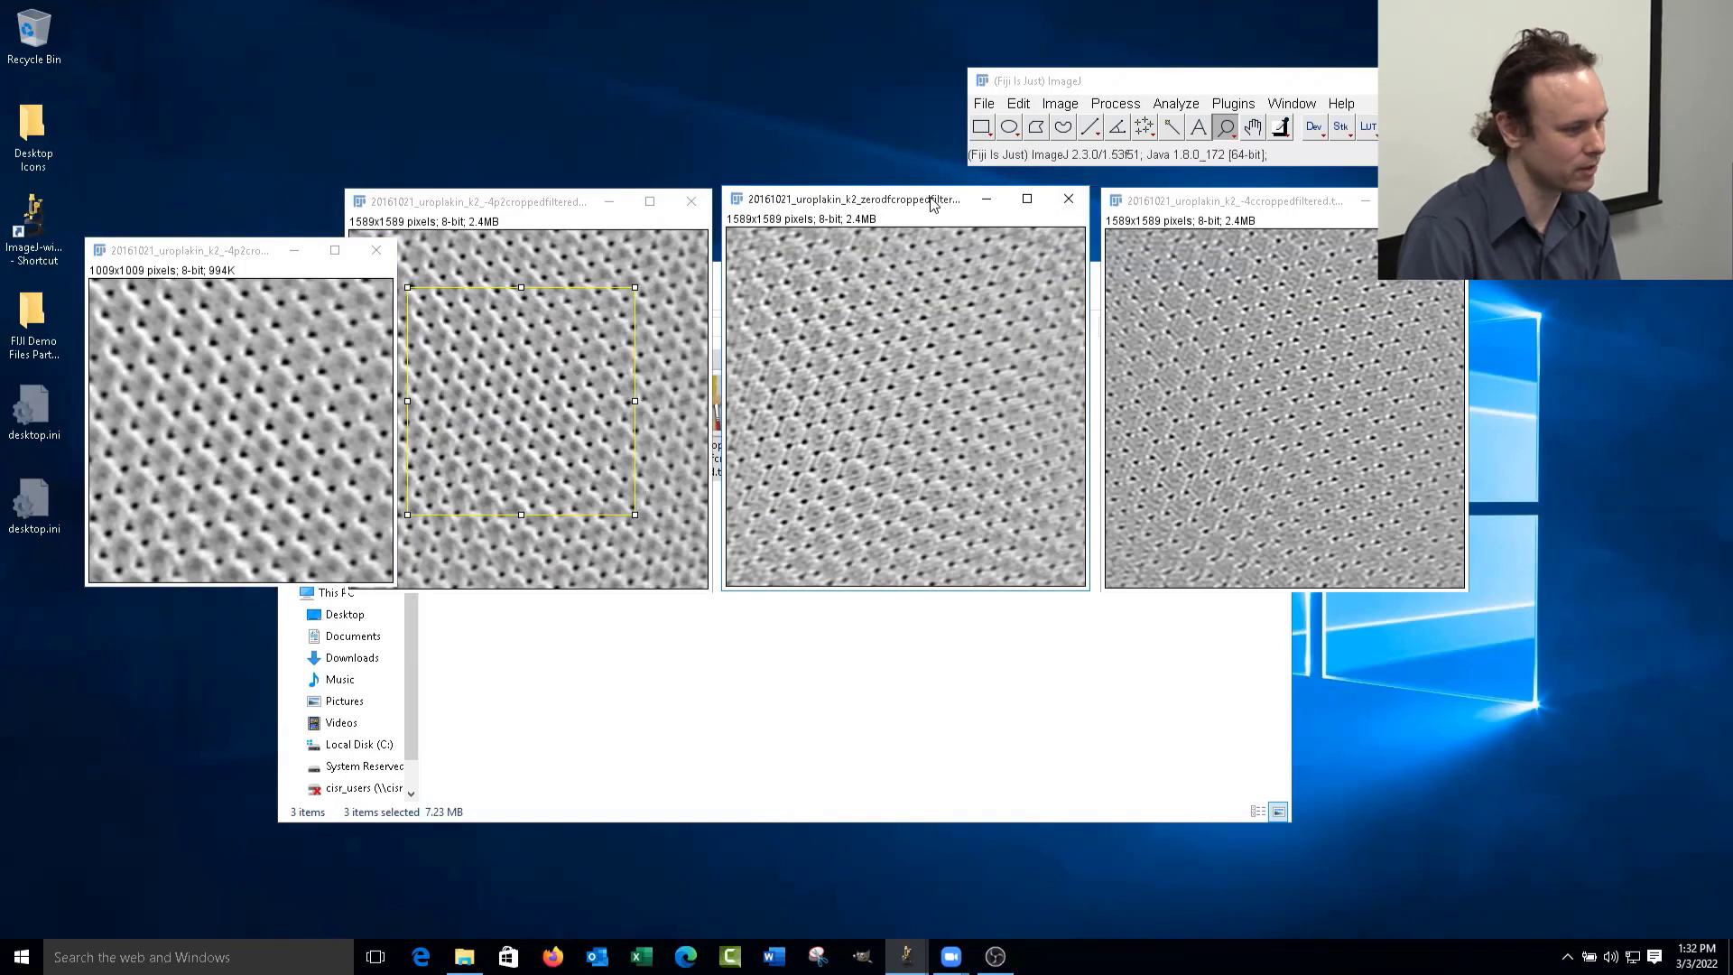
# - Restore the previous square selection on the zerodf image and duplicate that area under the default title
pyautogui.click(1017, 104)
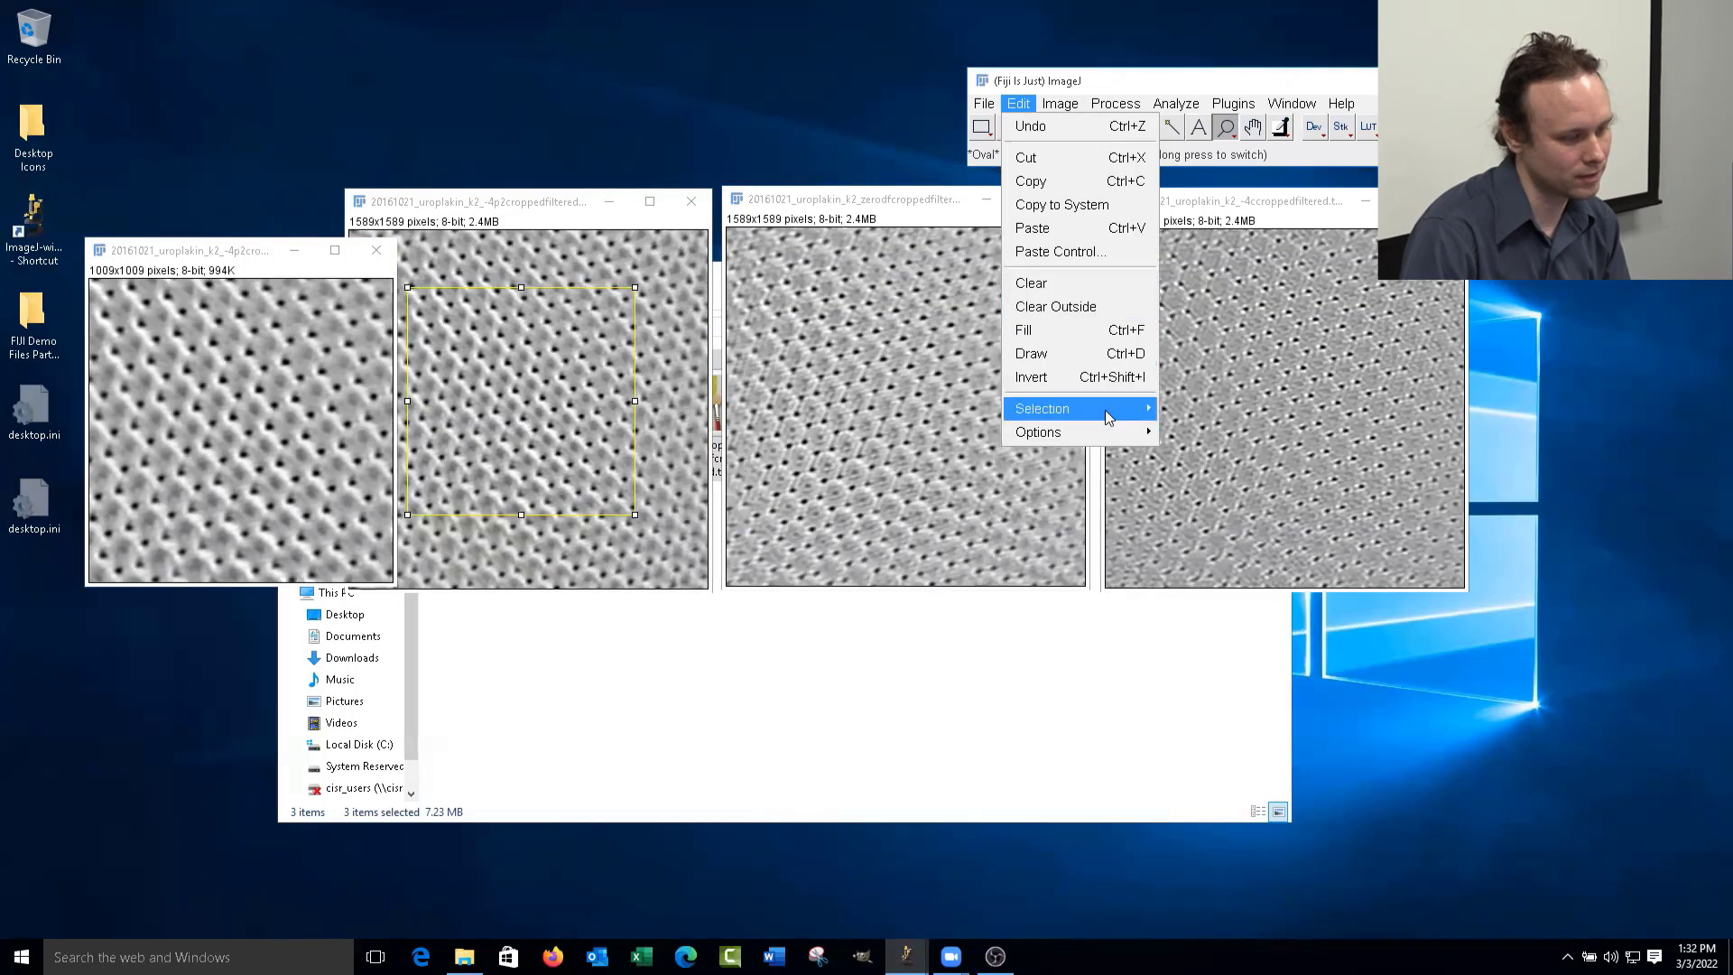
pyautogui.moveTo(1105, 410)
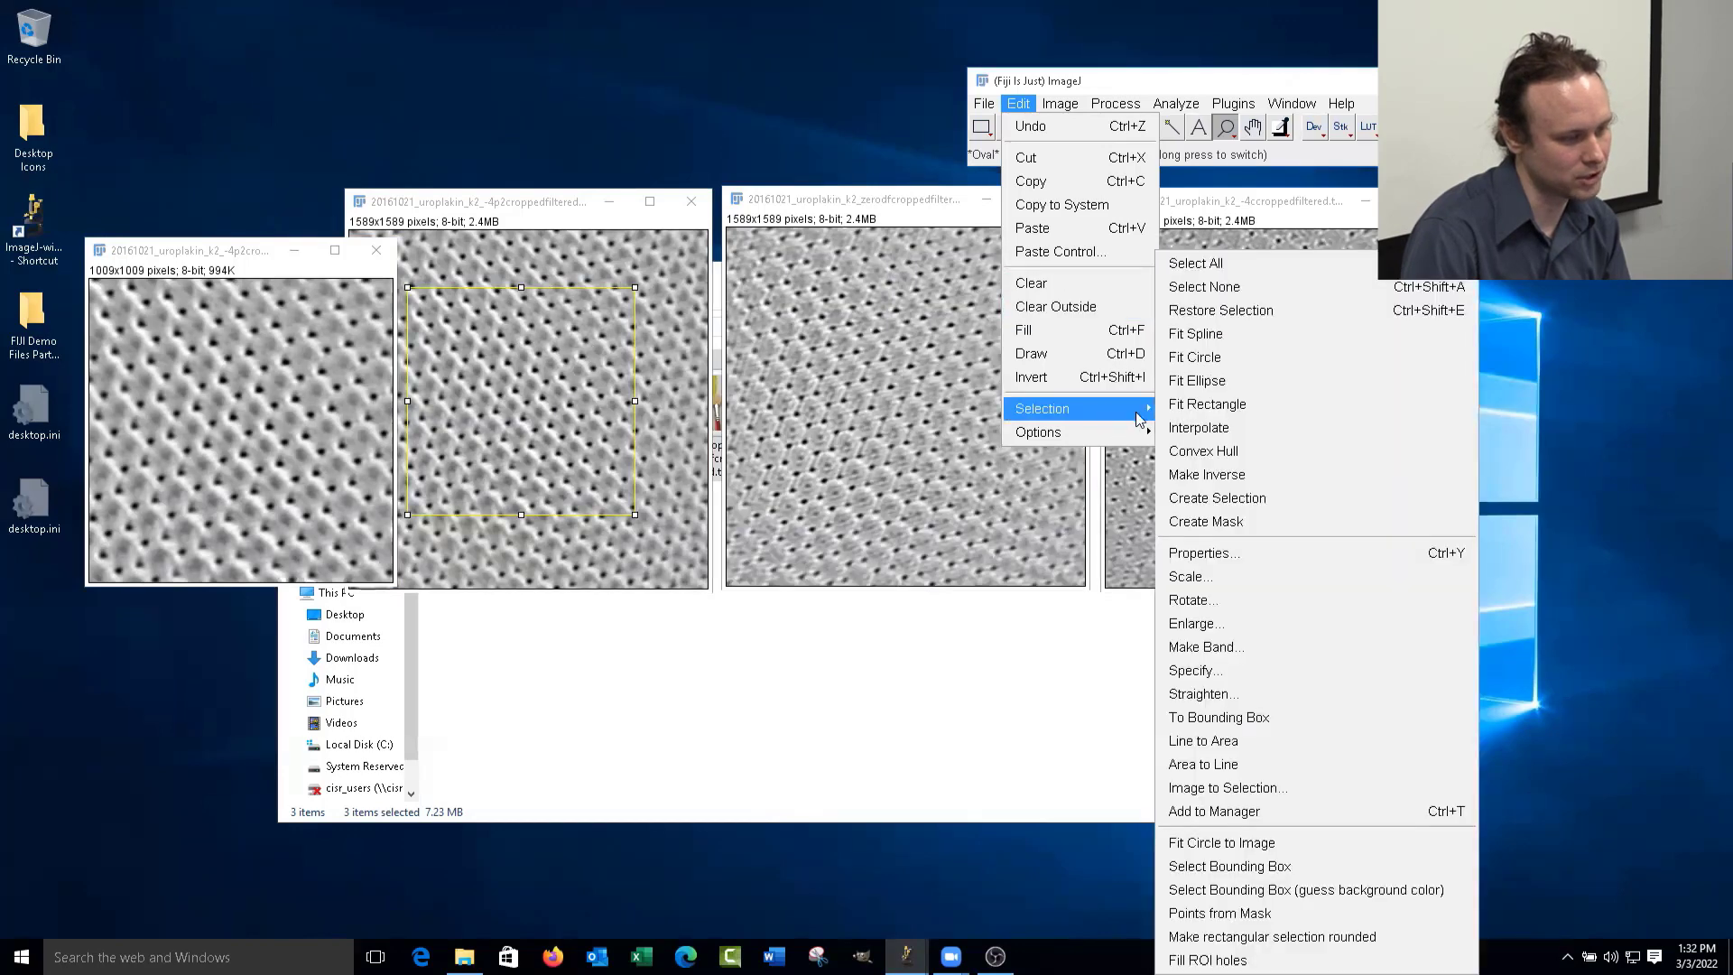
pyautogui.click(1267, 312)
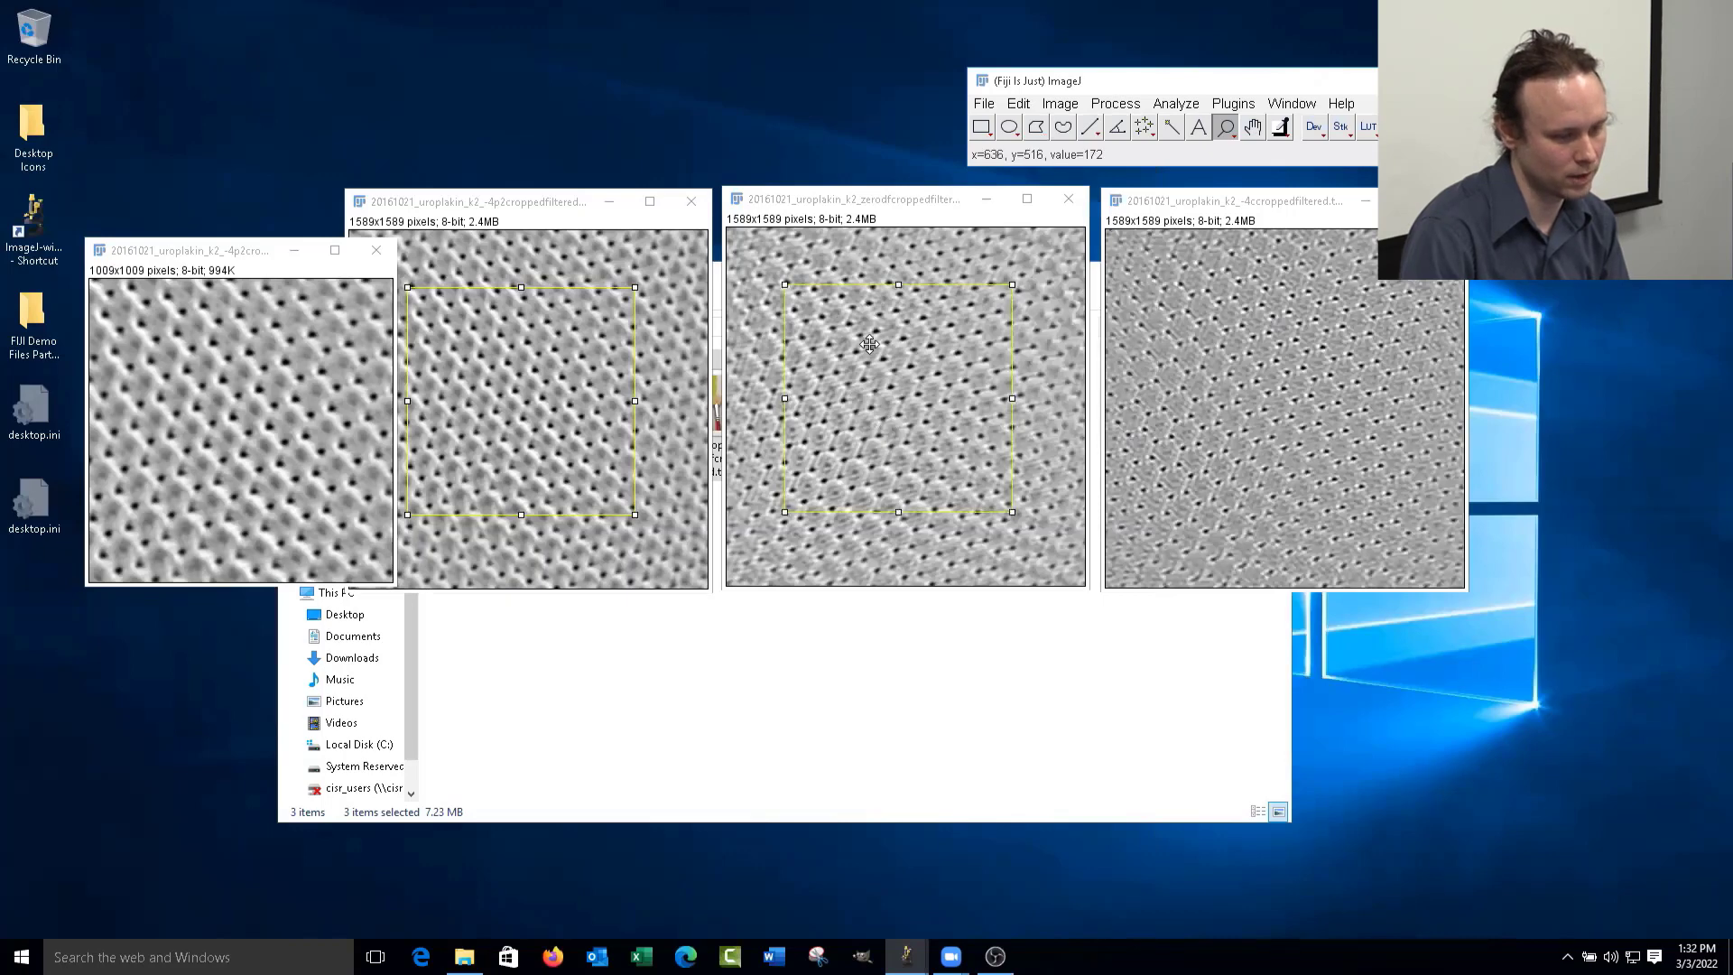
pyautogui.click(1059, 104)
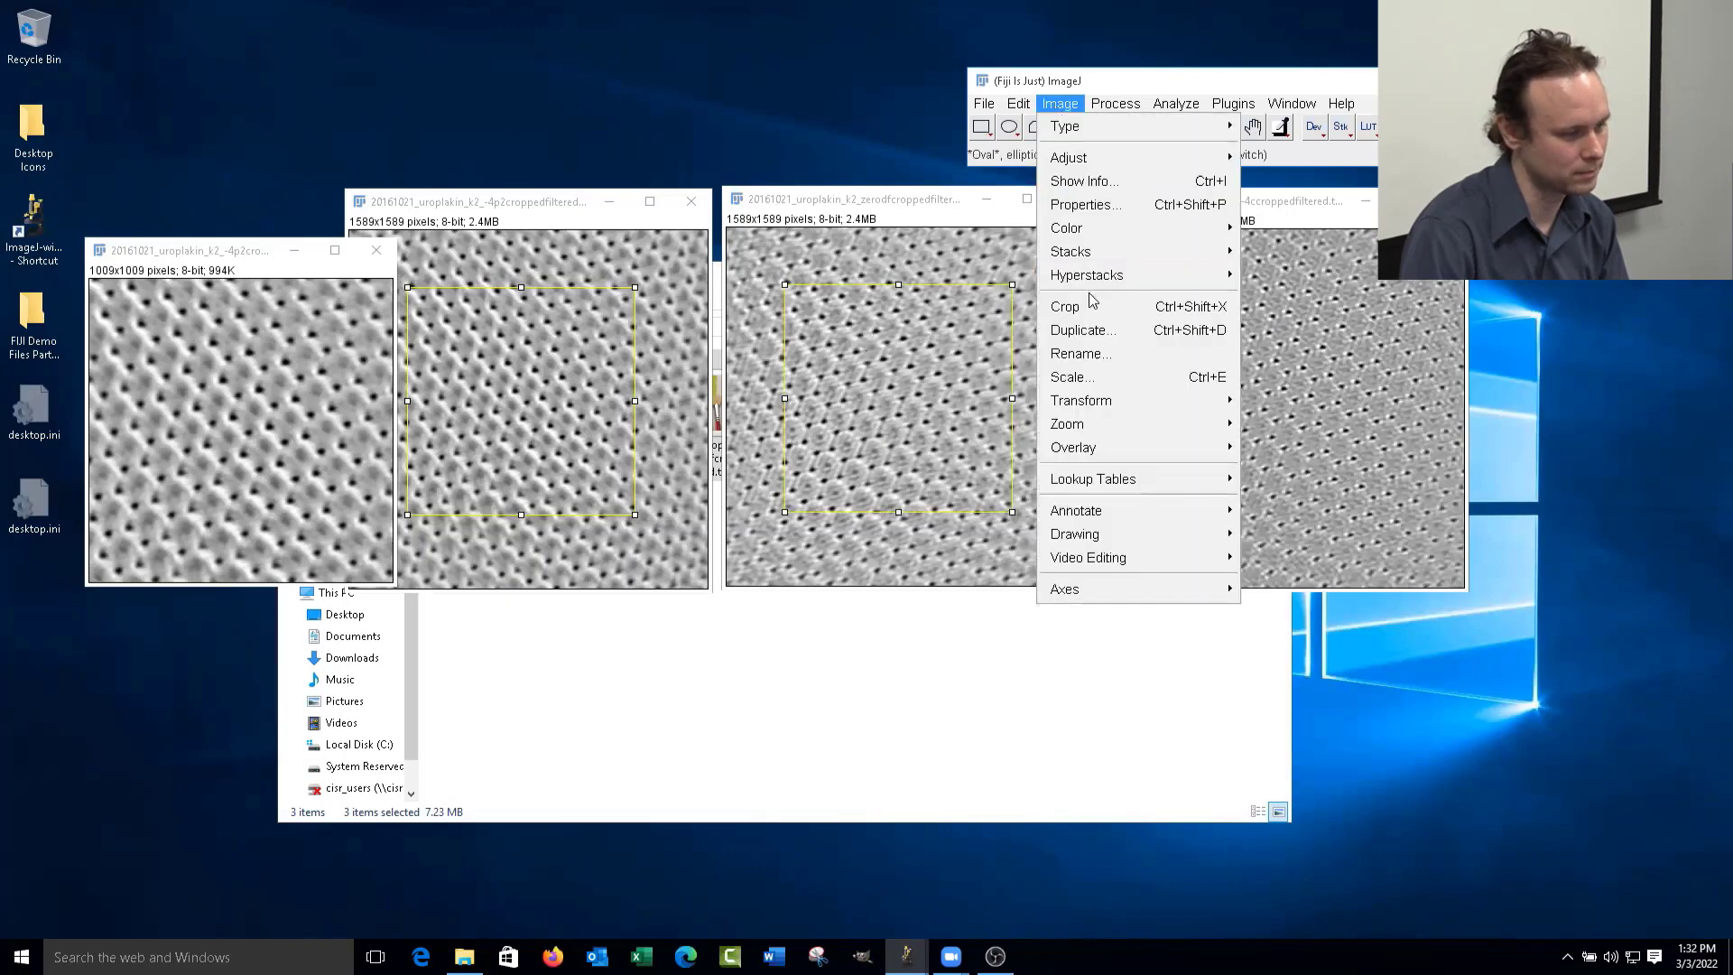
pyautogui.click(1083, 331)
pyautogui.click(865, 296)
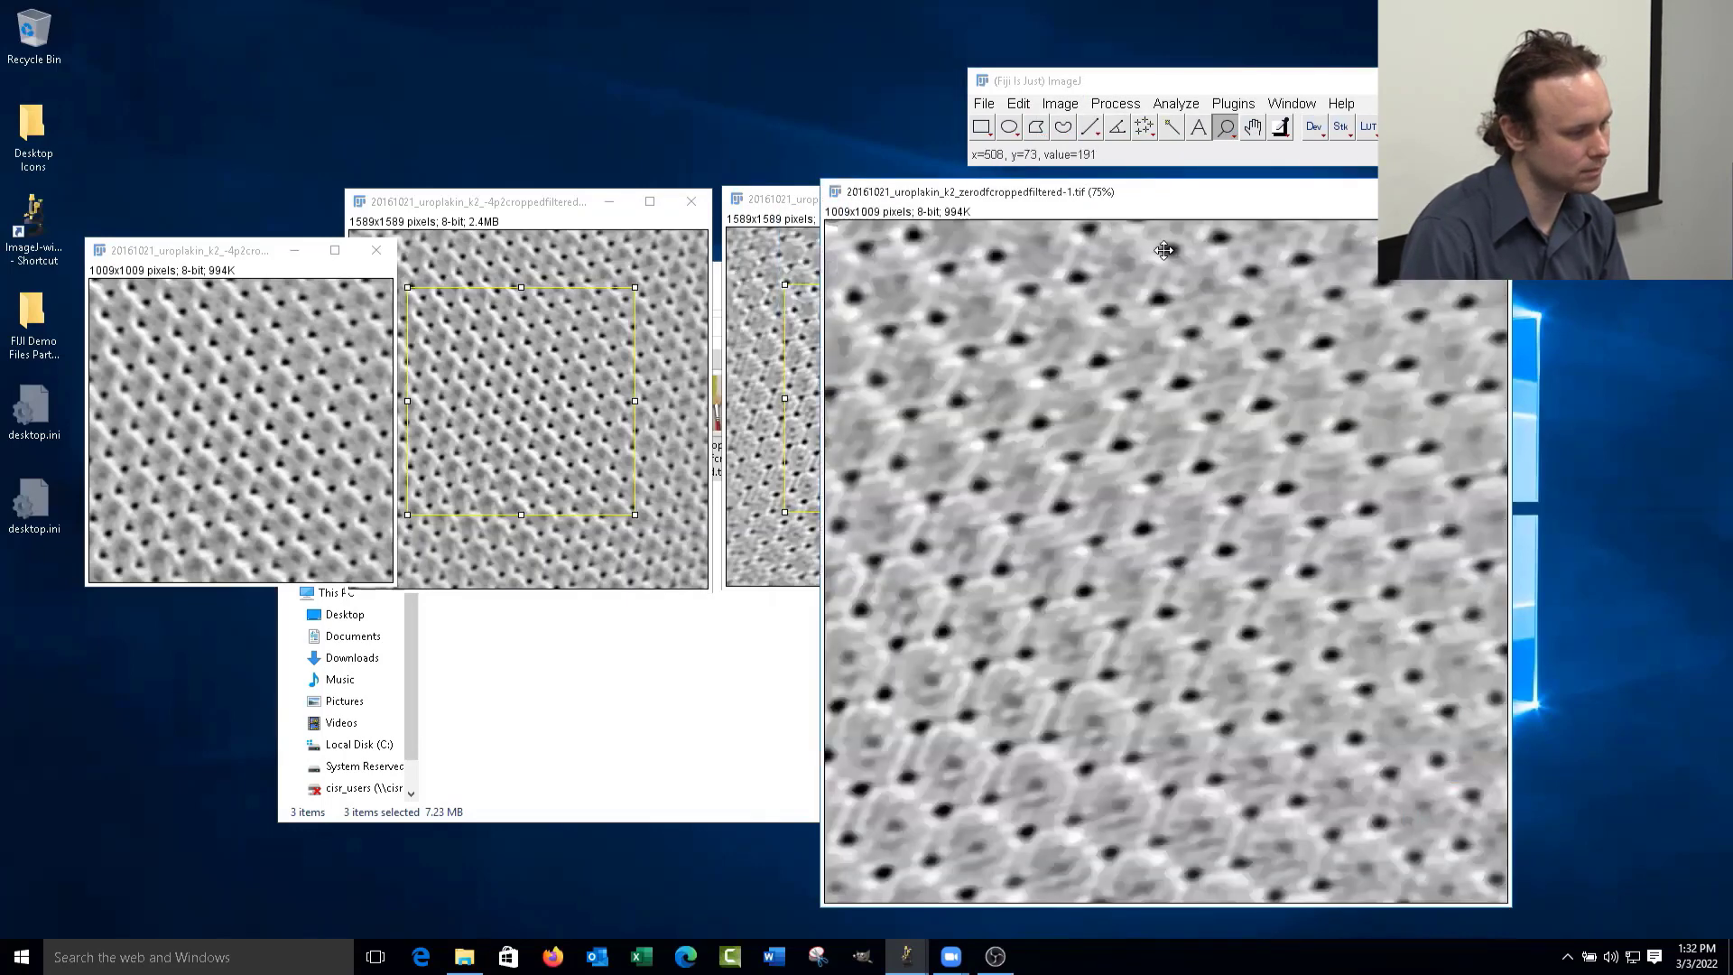
# - Zoom the cropped zerodf copy out two levels and move it over the lower part of the -4p2 copy
pyautogui.rightClick(1180, 403)
pyautogui.rightClick(1180, 403)
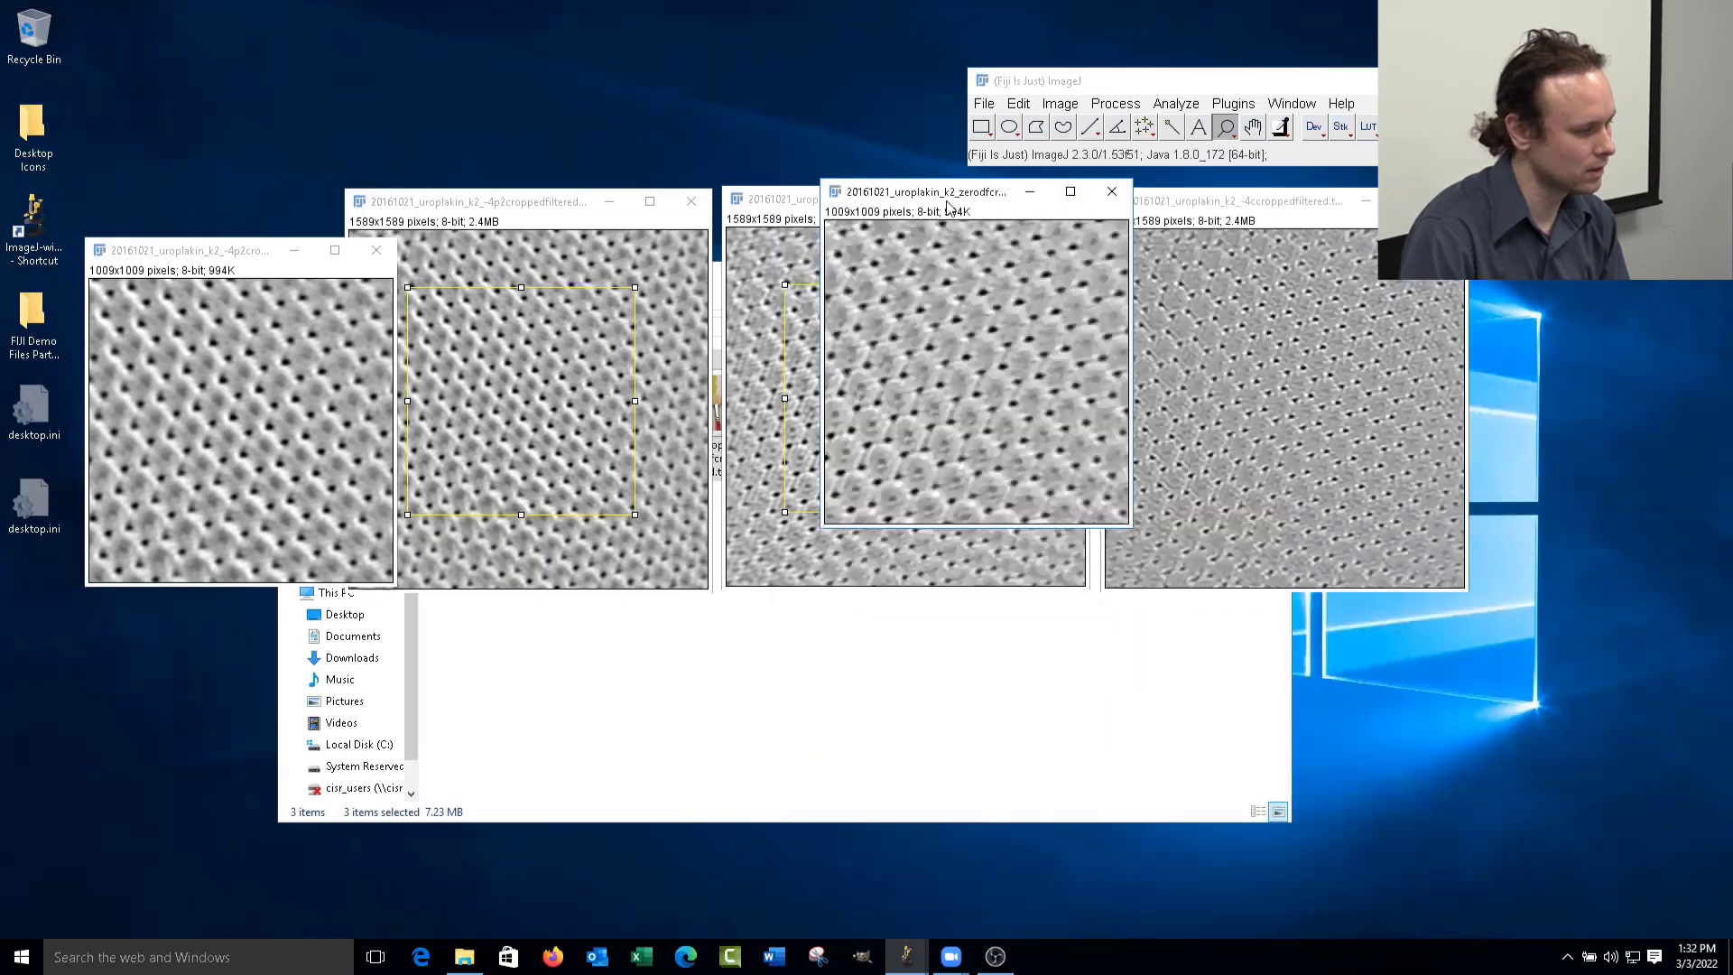
pyautogui.moveTo(946, 197); pyautogui.dragTo(213, 331)
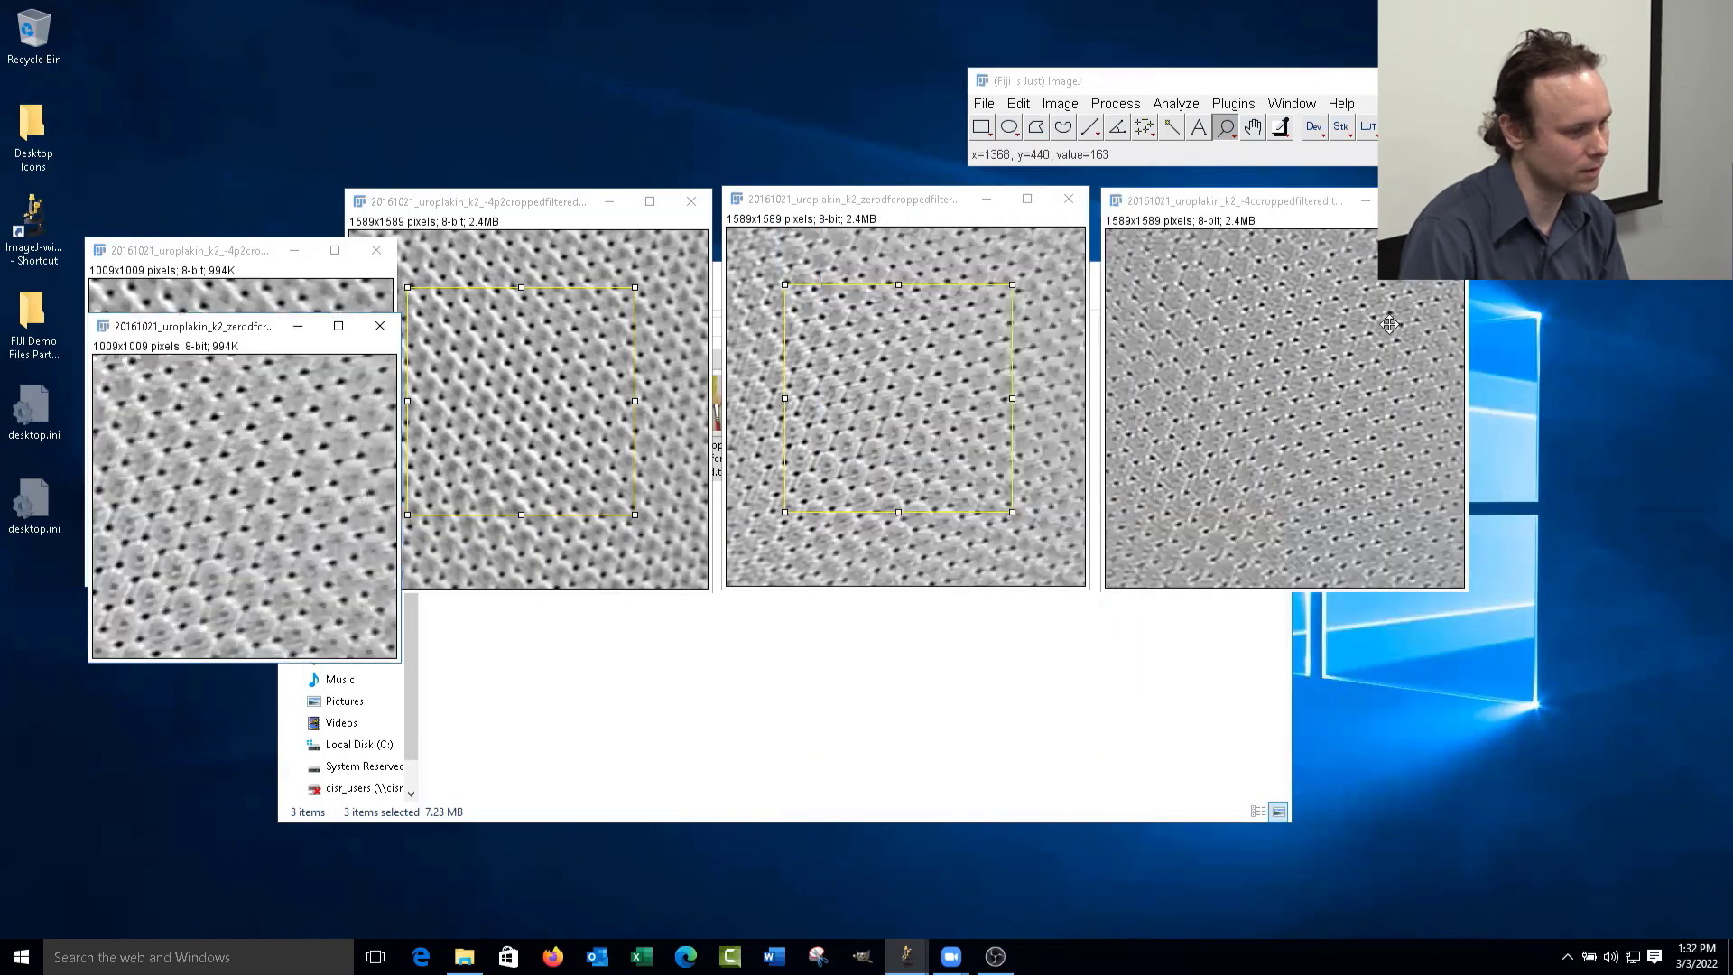
# - Restore the same square selection on the -4c image and duplicate that area under the default title
pyautogui.click(1018, 103)
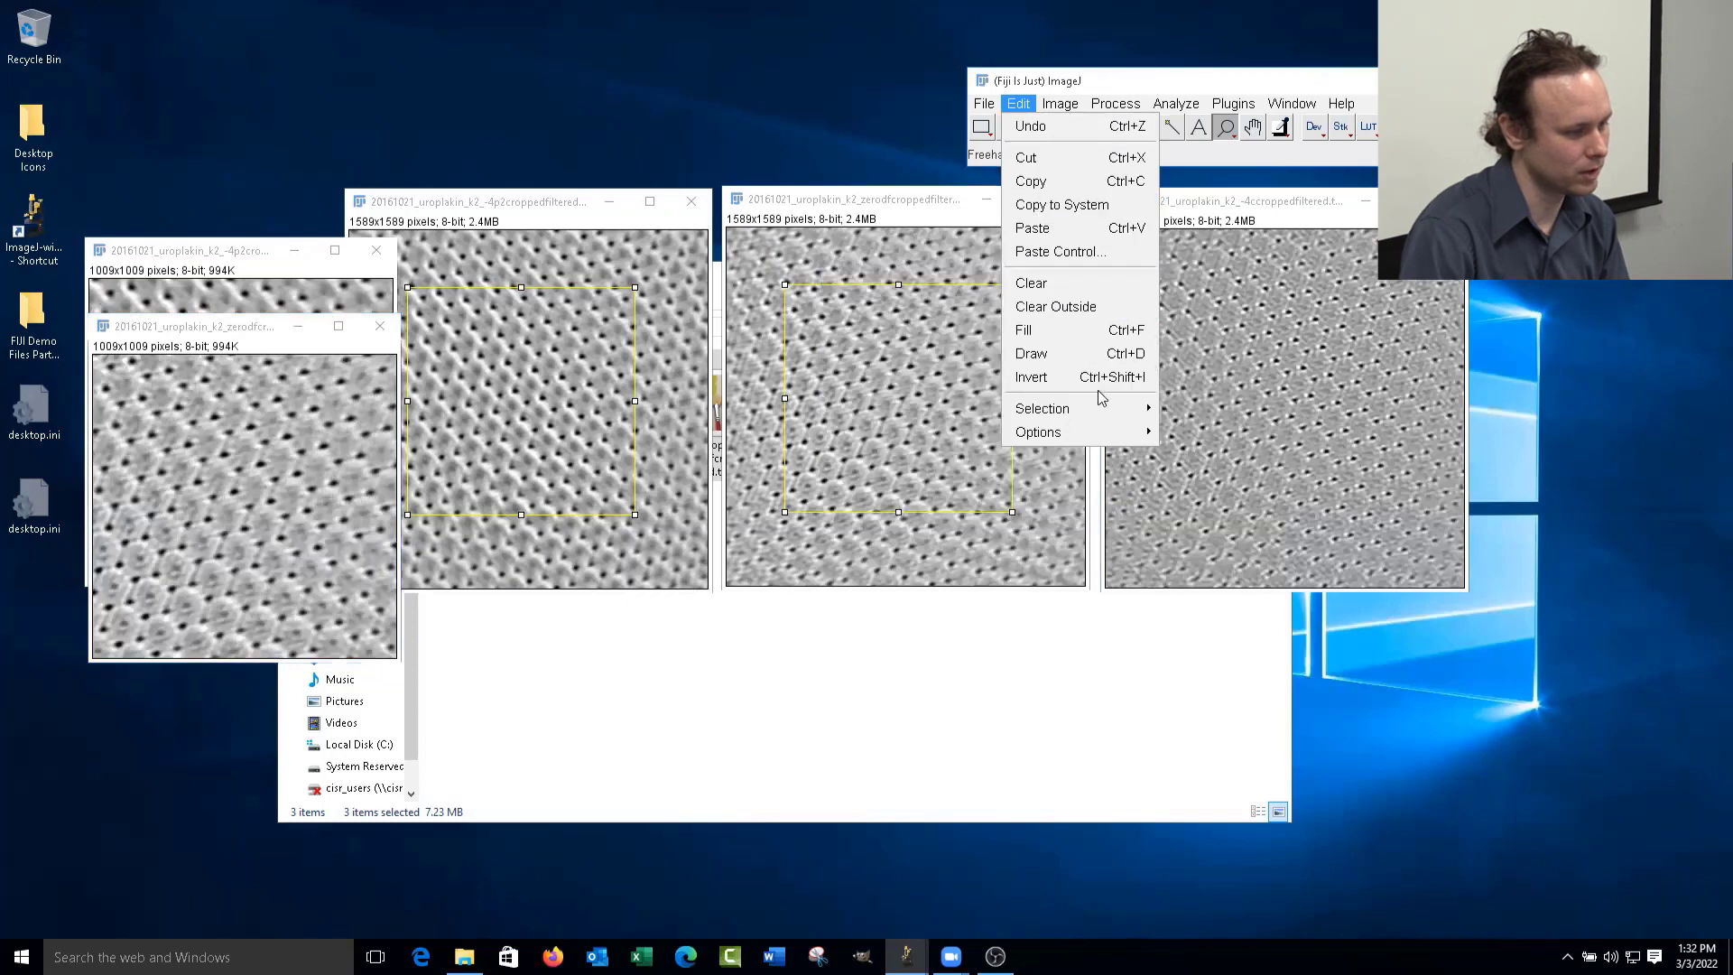
pyautogui.moveTo(1142, 409)
pyautogui.click(1220, 310)
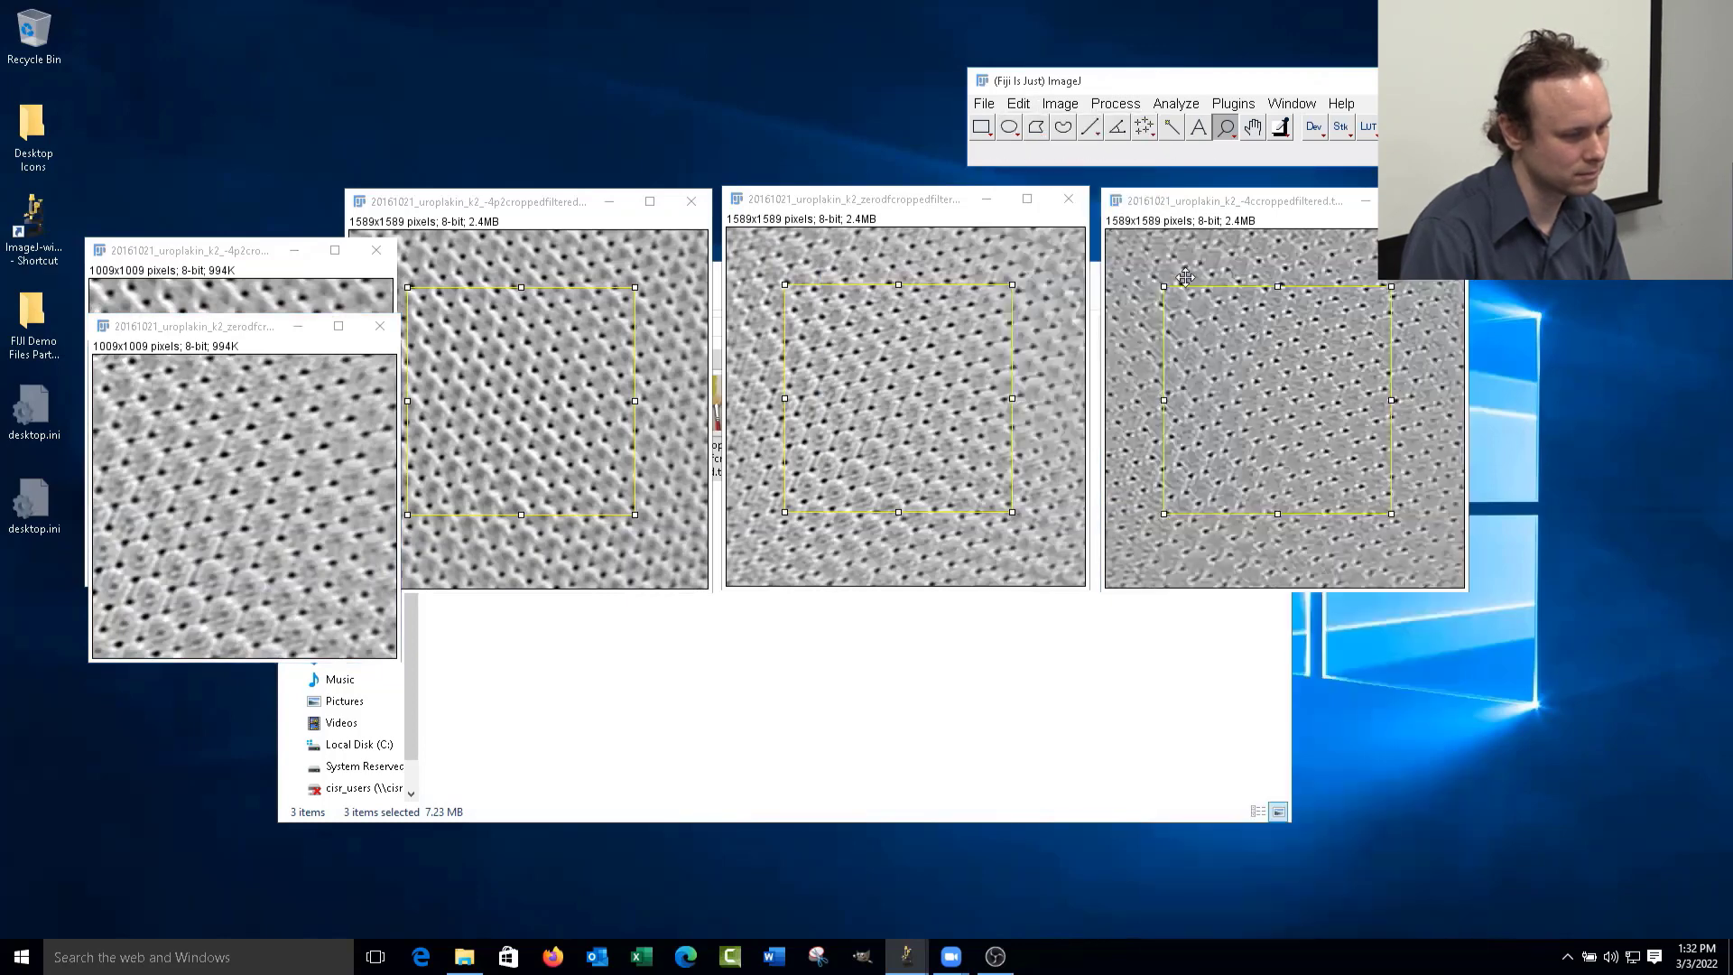
pyautogui.click(1060, 103)
pyautogui.click(1128, 331)
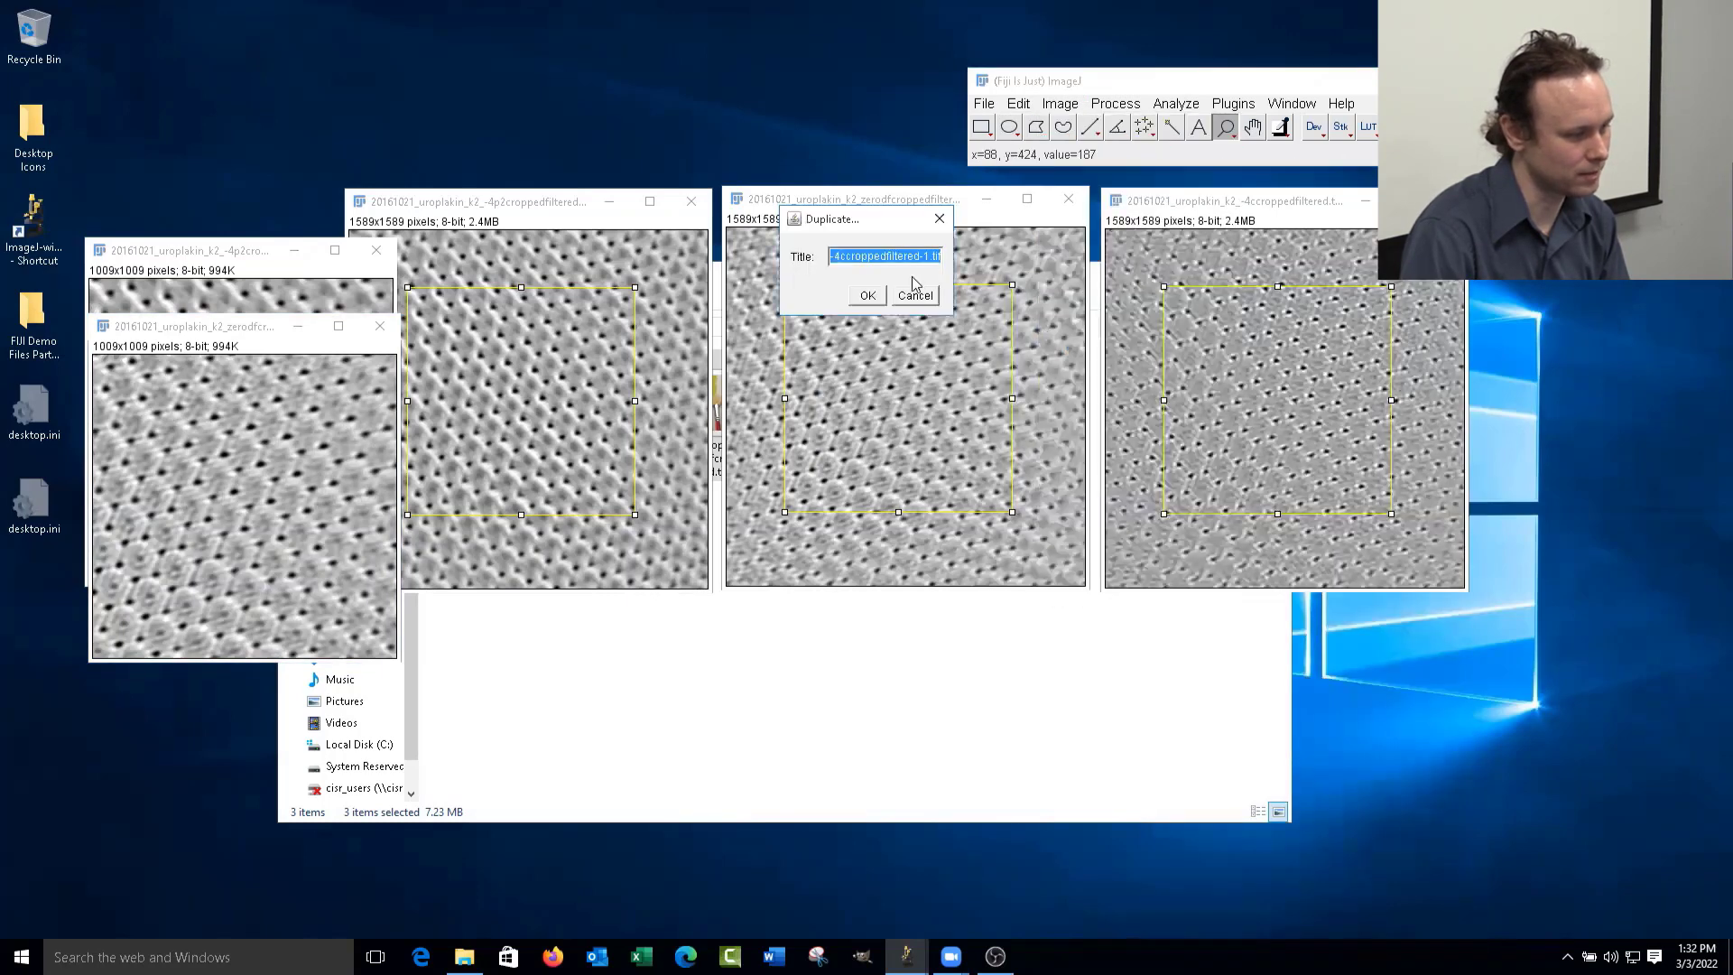
pyautogui.click(866, 296)
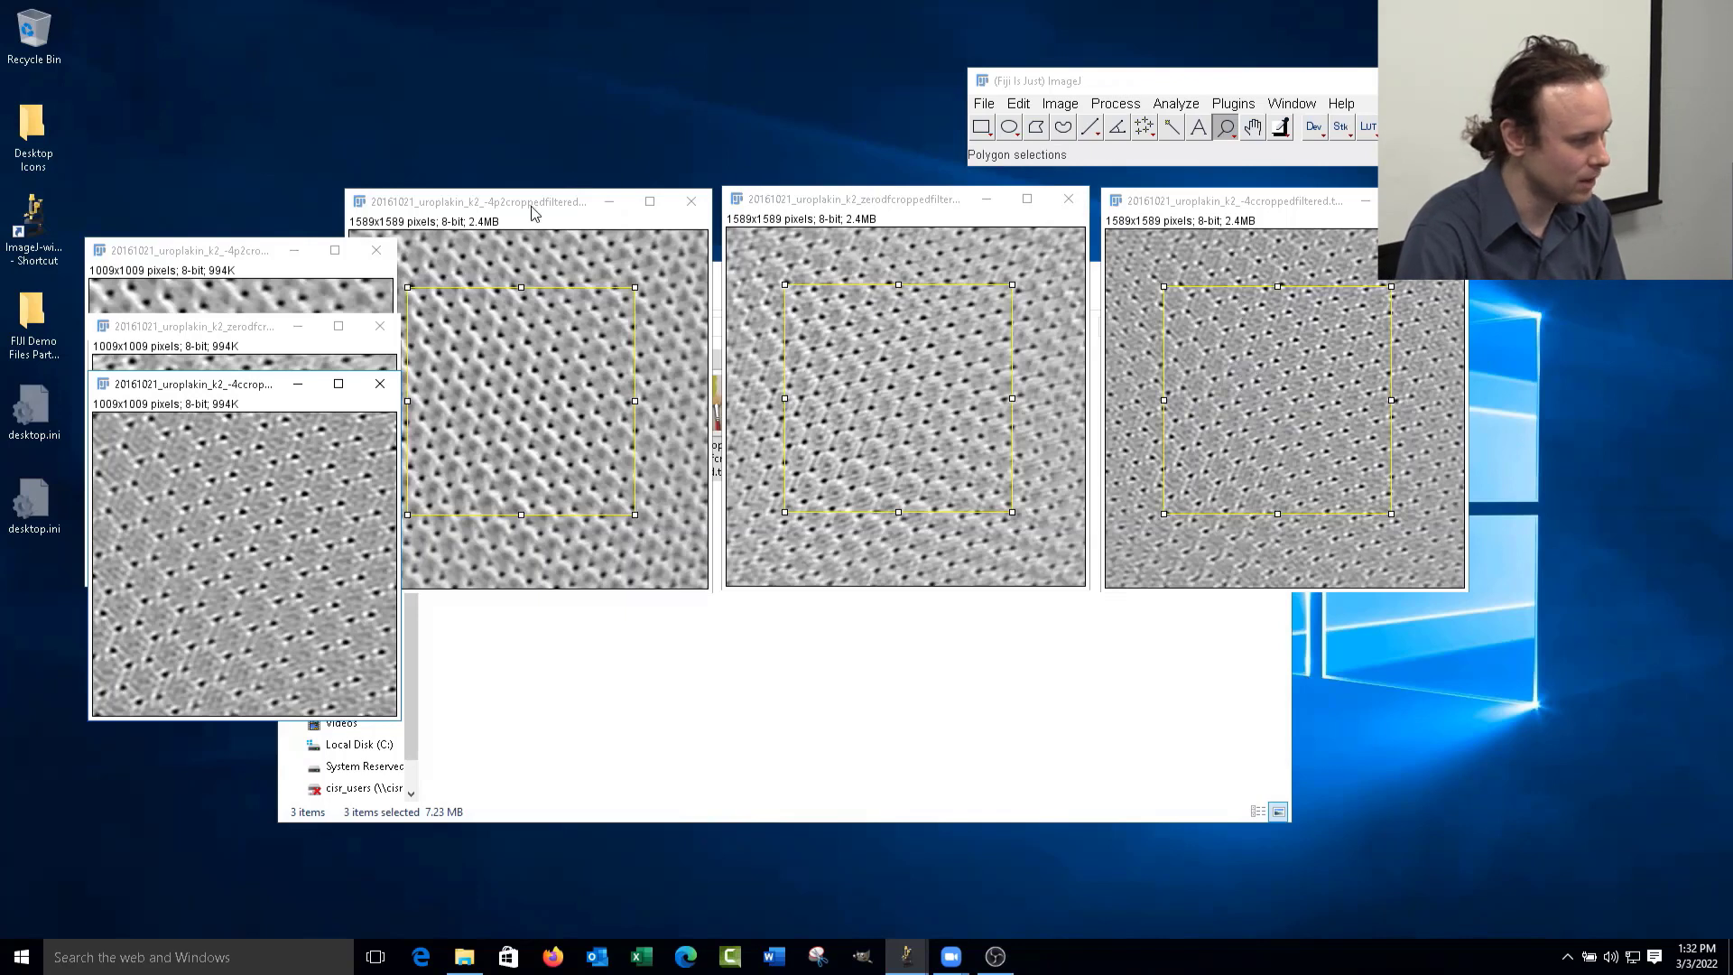
# - Bring the original -4p2 image forward, then nudge the square selection in the zerodf image slightly with the Rectangle tool
pyautogui.click(572, 210)
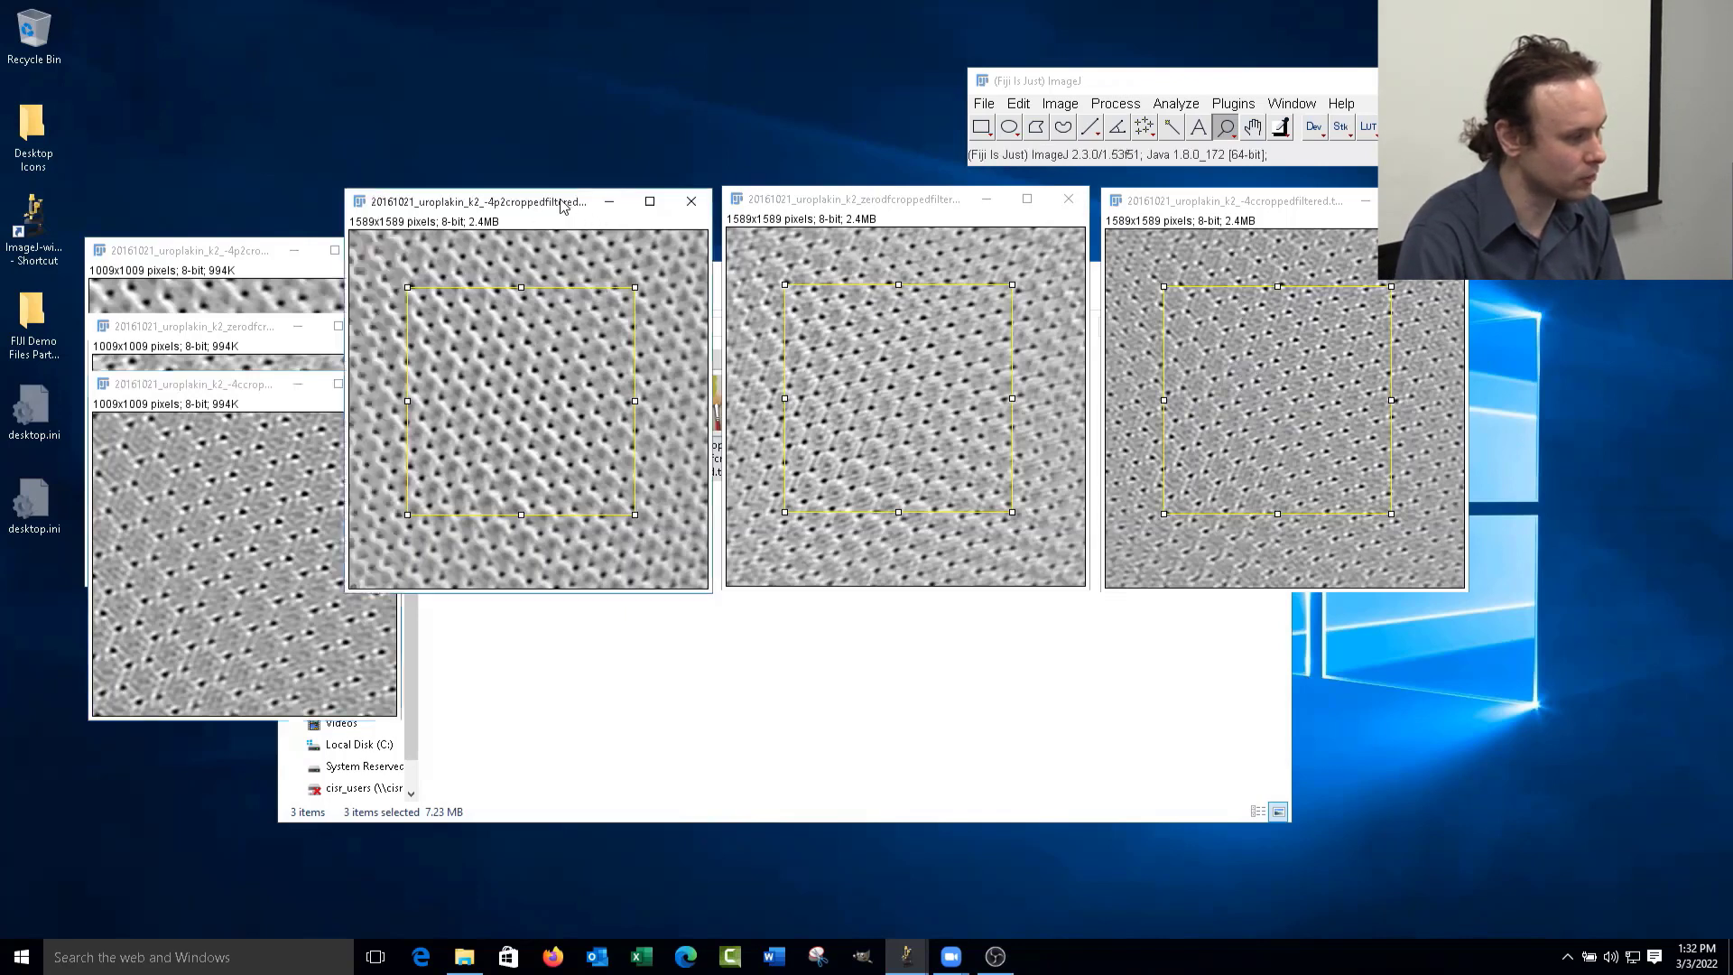
pyautogui.click(984, 129)
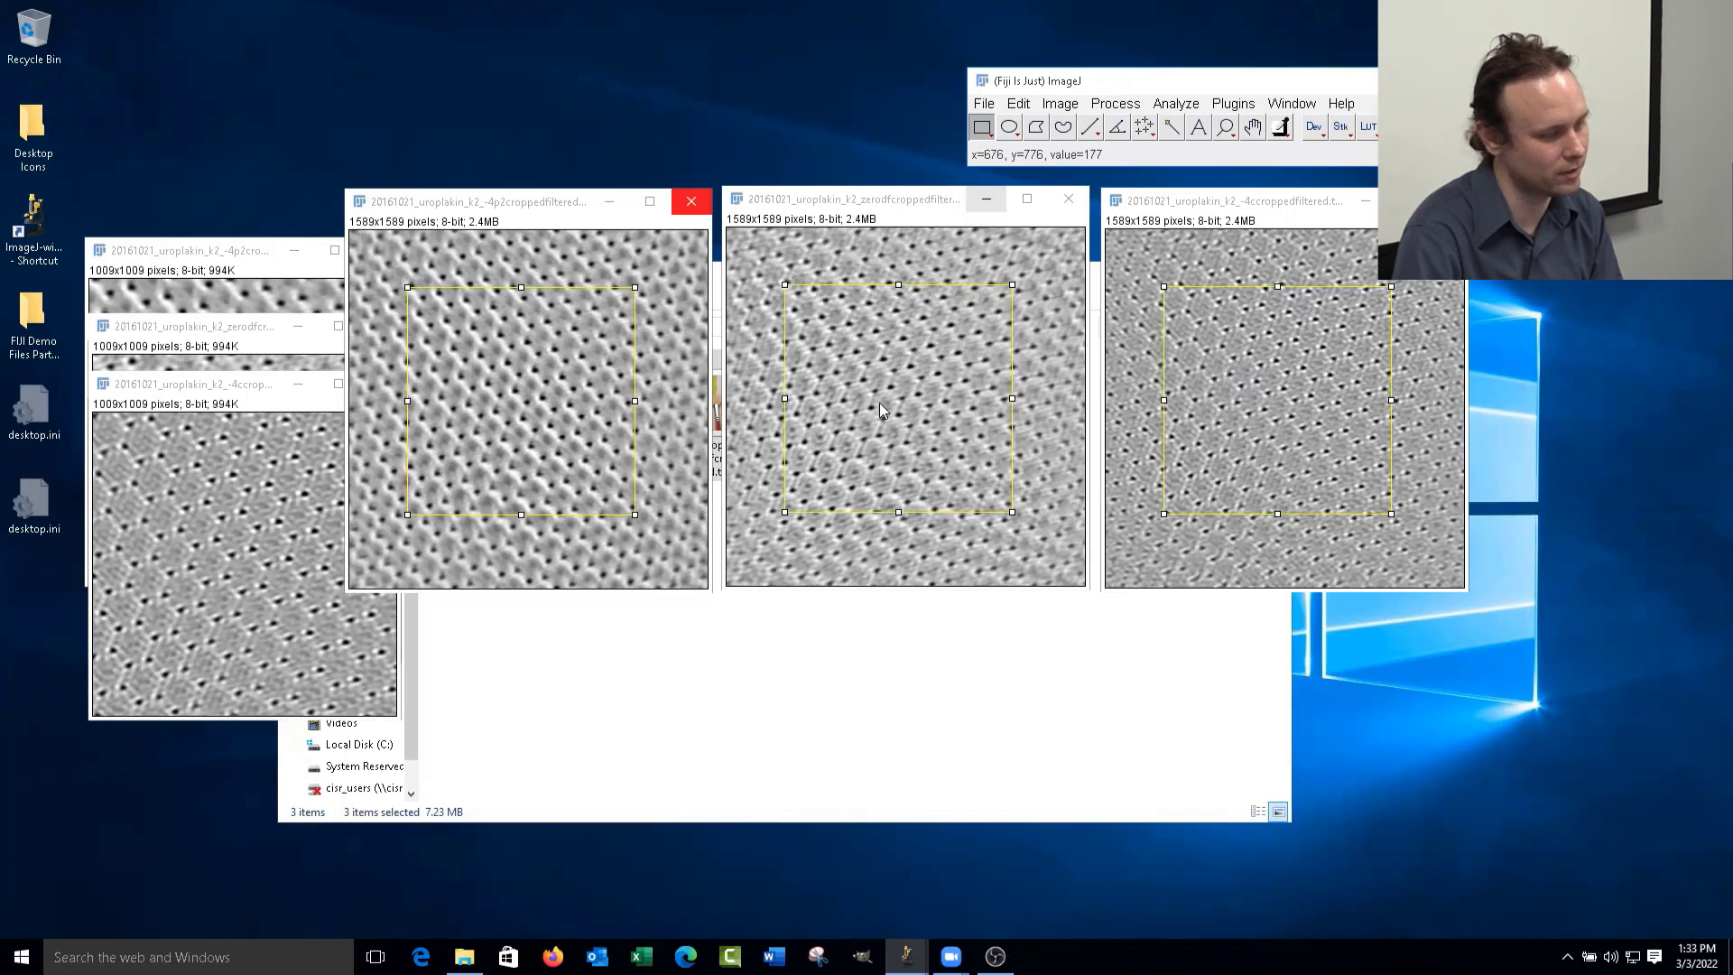
pyautogui.moveTo(944, 379)
pyautogui.mouseDown()
pyautogui.moveTo(970, 375)
pyautogui.moveTo(979, 417)
pyautogui.moveTo(935, 393)
pyautogui.mouseUp()
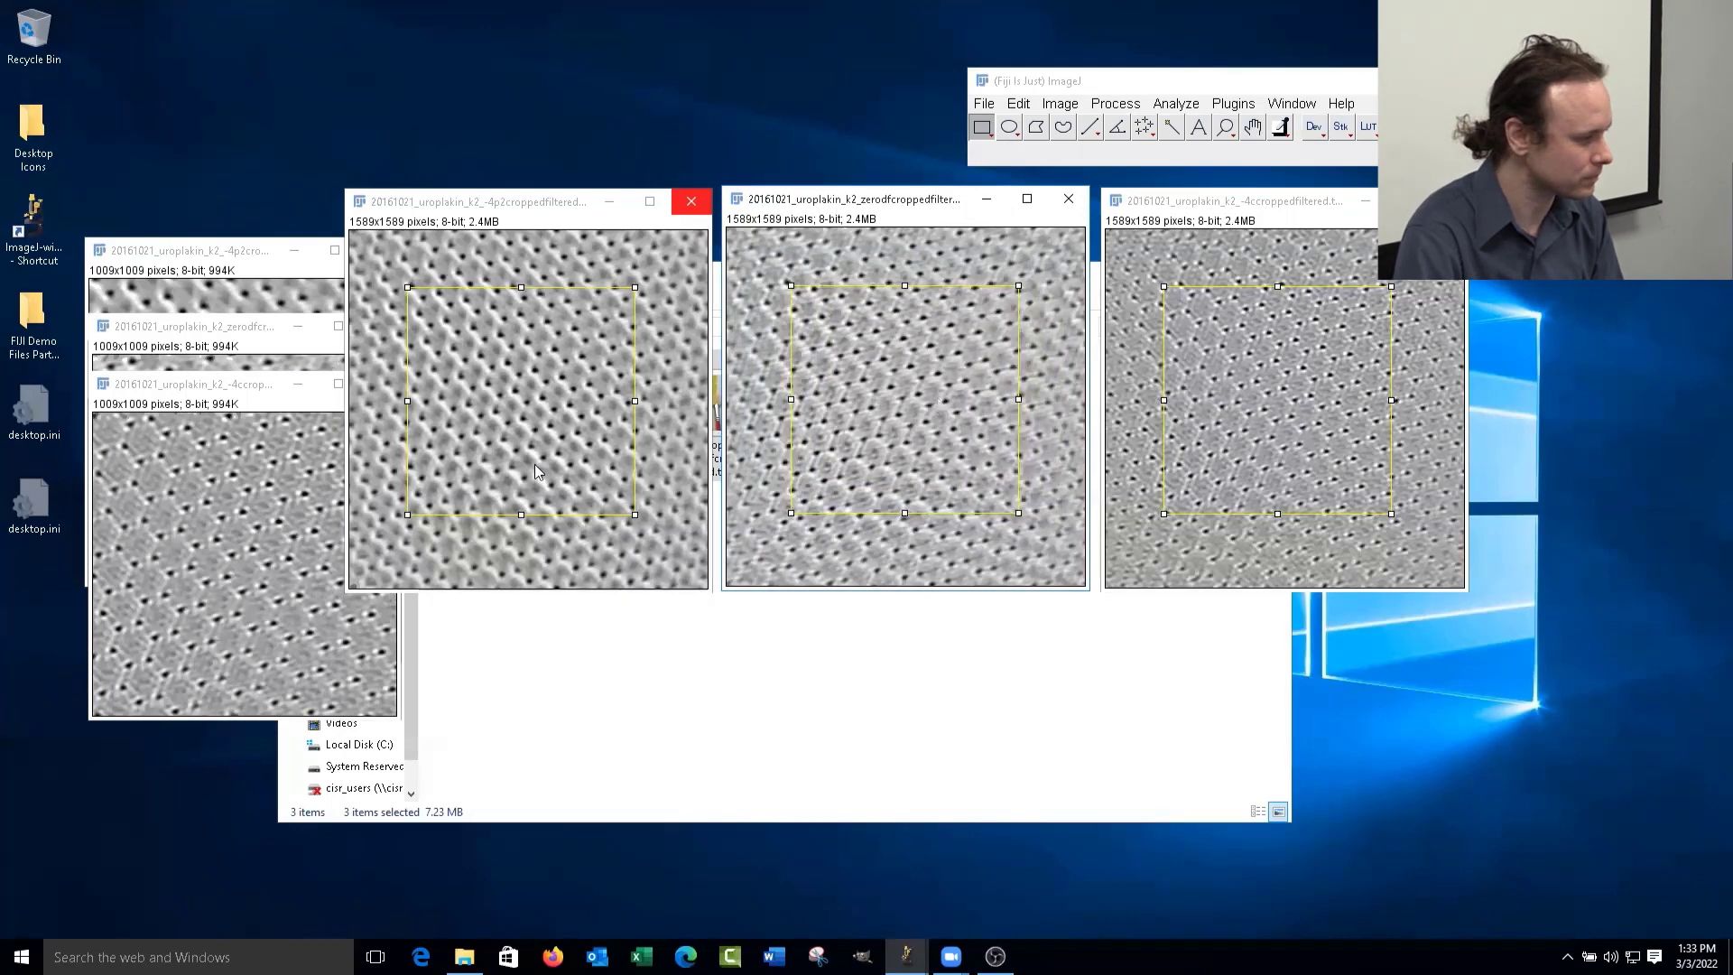
# - Close the three cropped copies, -4c, zerodf and -4p2, leaving the original images open
pyautogui.click(268, 383)
pyautogui.click(379, 384)
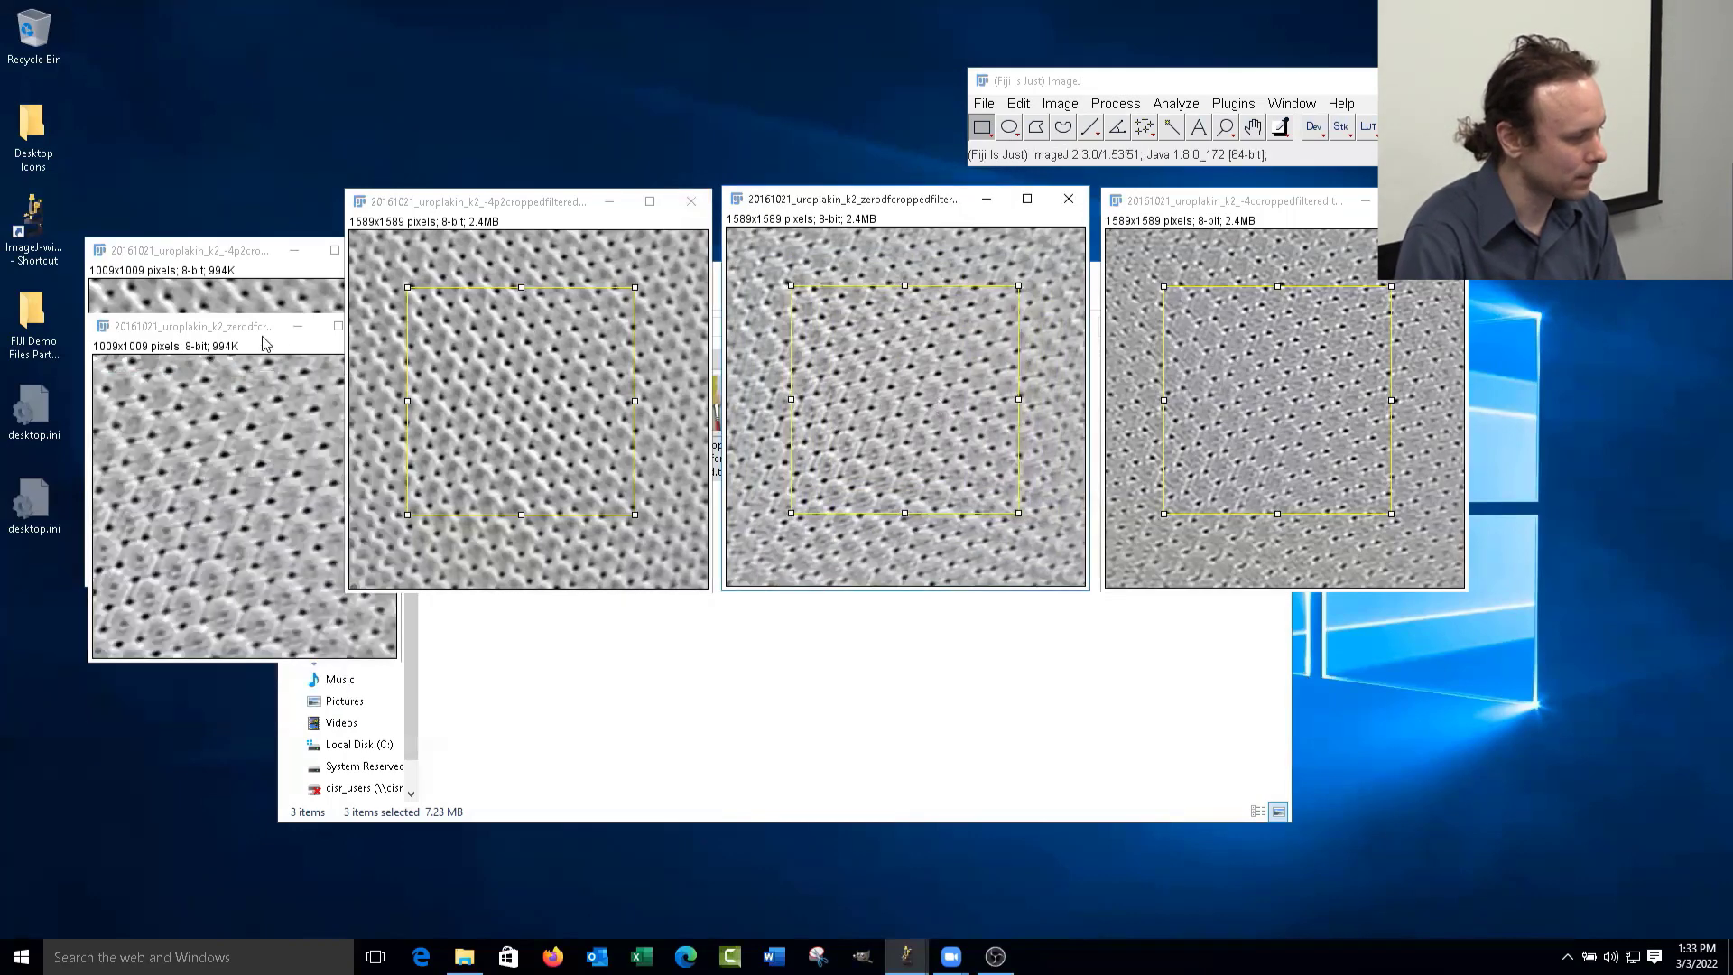
pyautogui.click(265, 343)
pyautogui.click(379, 326)
pyautogui.click(286, 250)
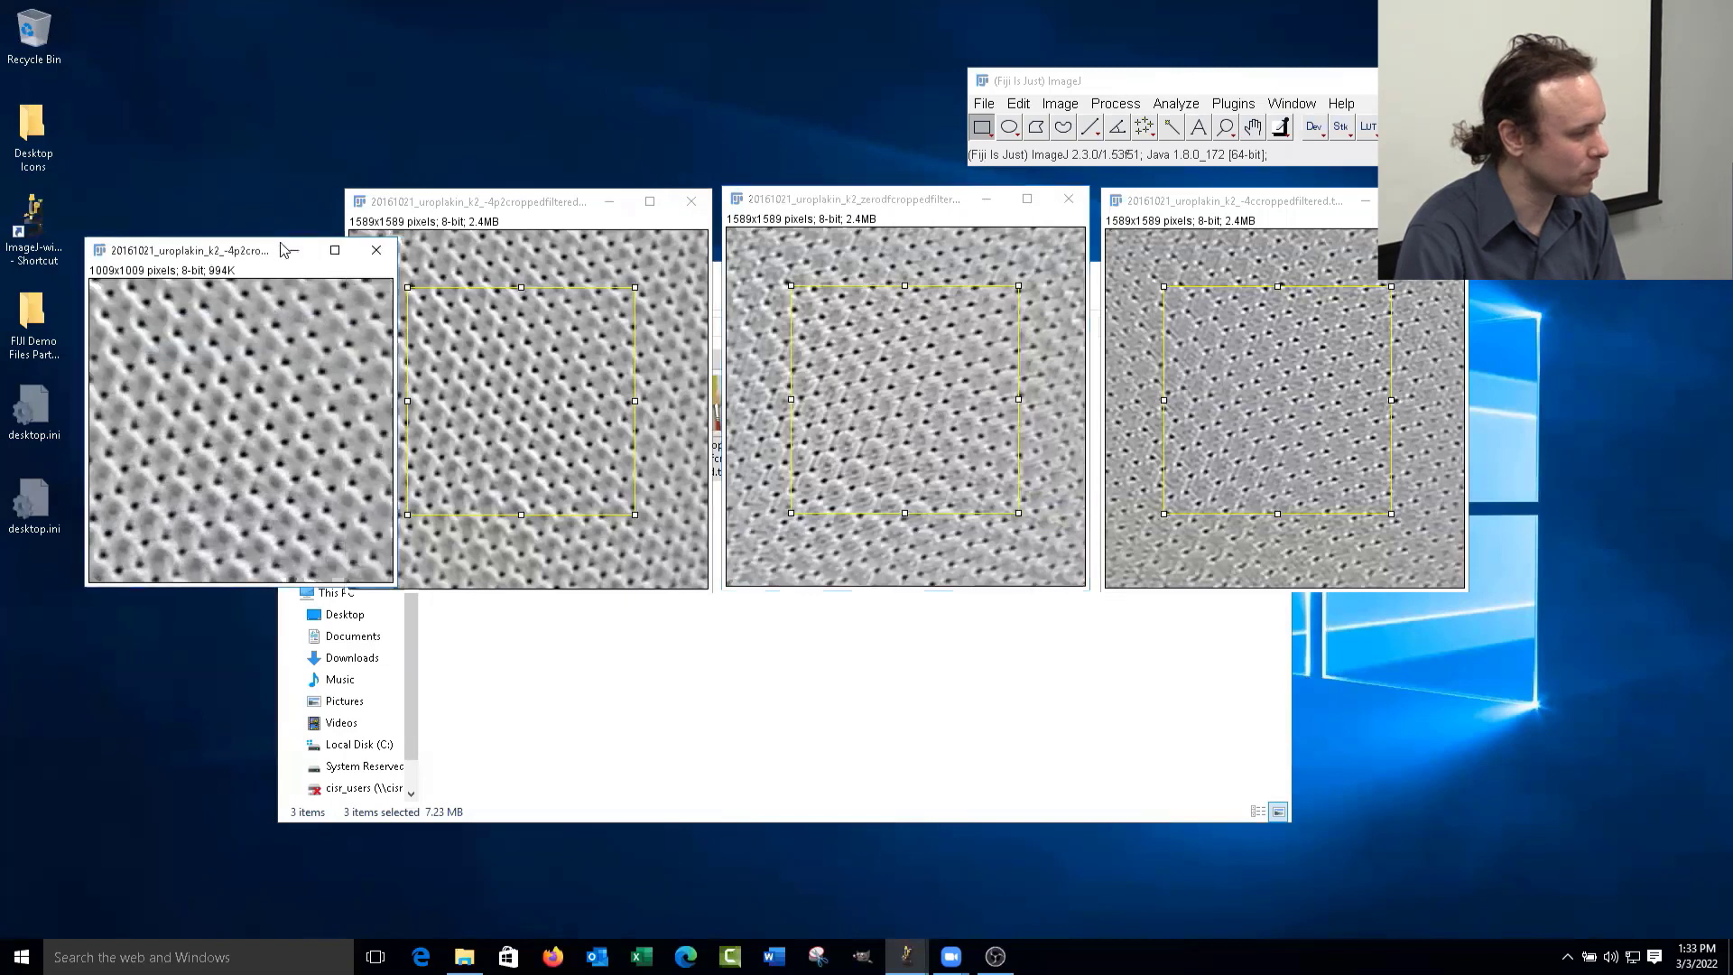
pyautogui.click(376, 250)
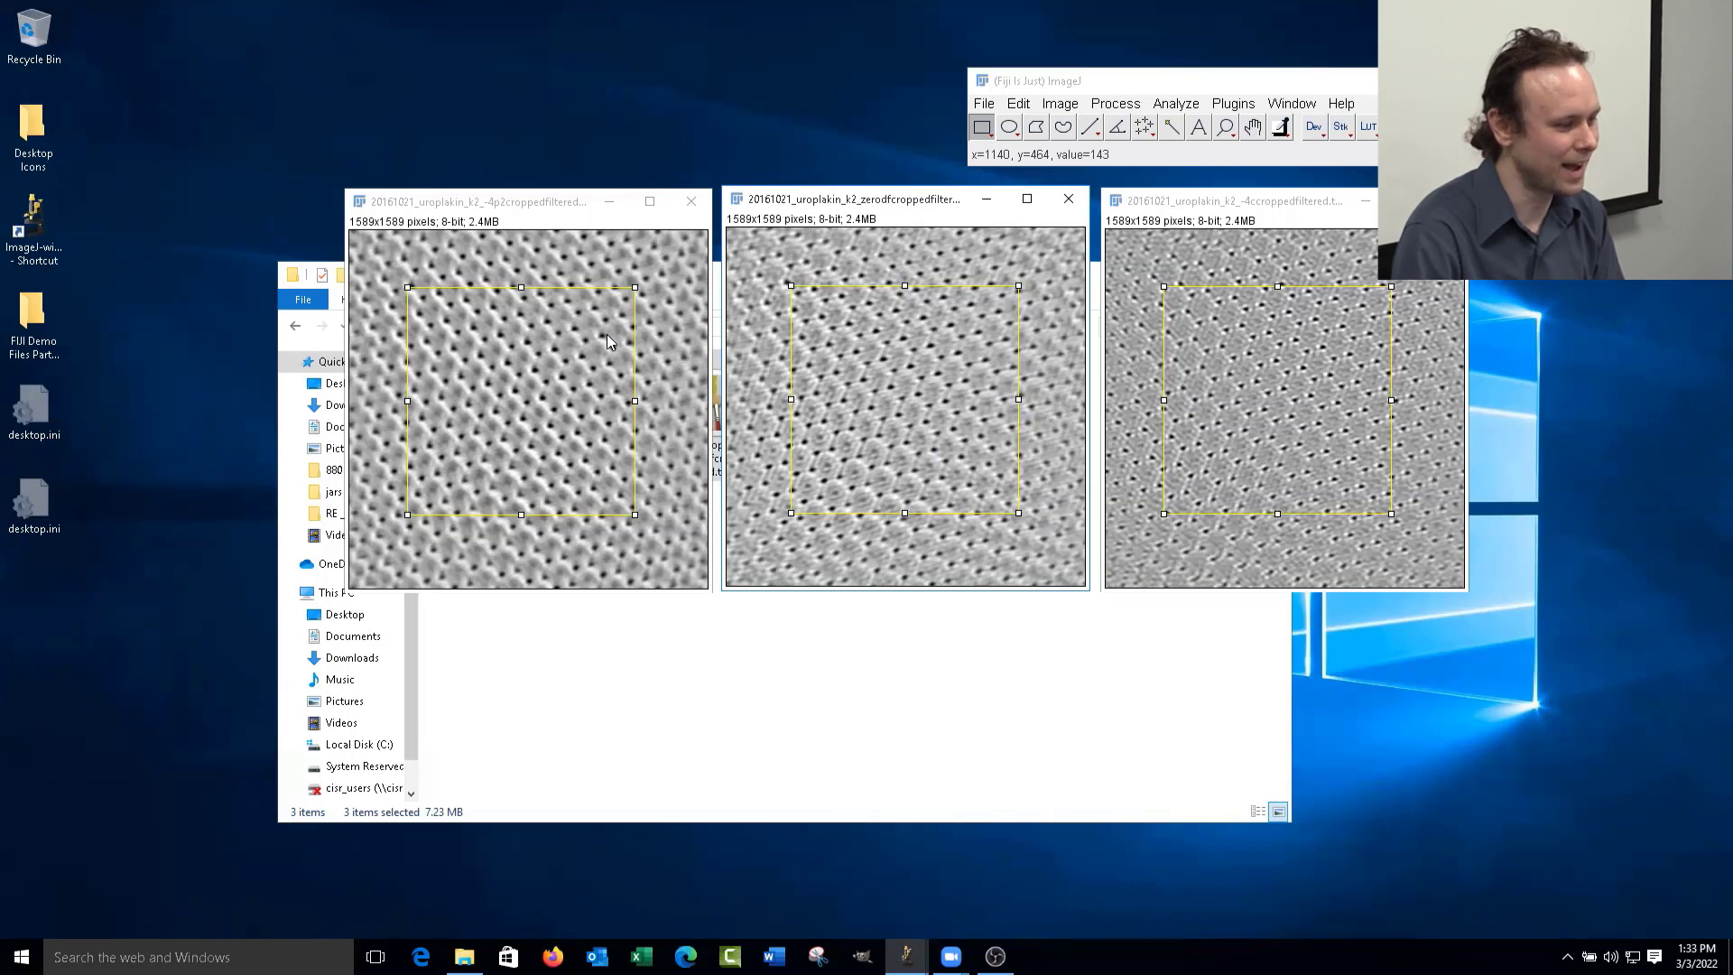
# - Switch to File Explorer and open Image 14.lsm from the Types of Files folder in Fiji
pyautogui.click(918, 721)
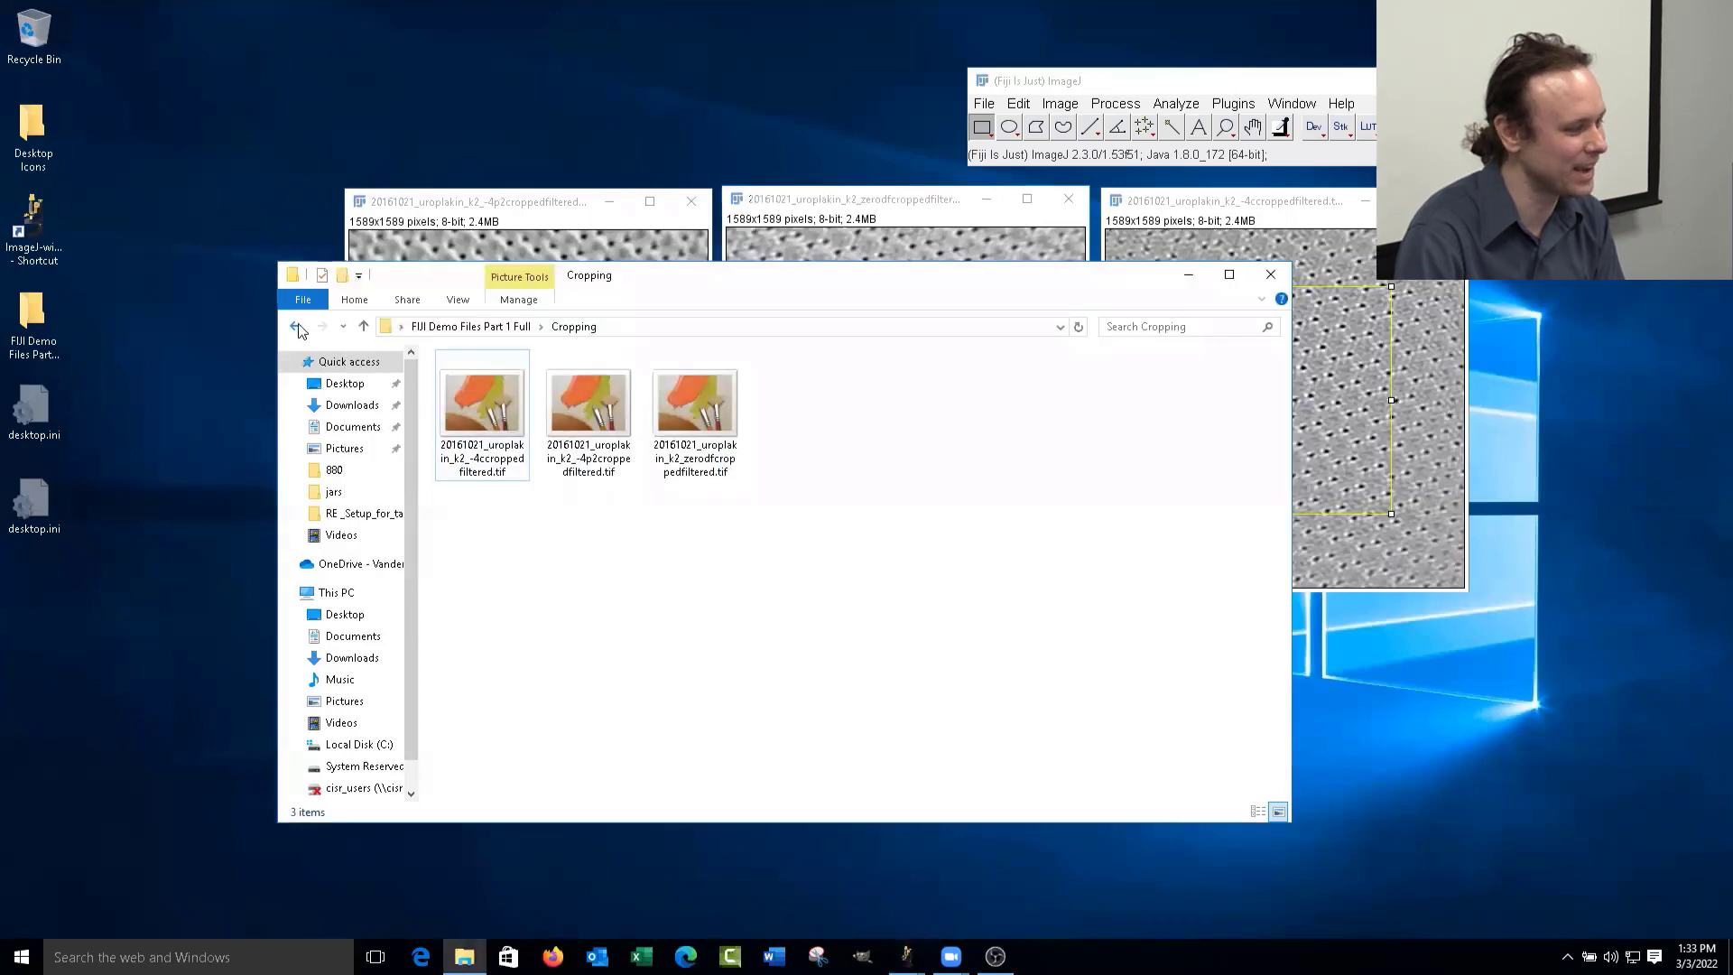
pyautogui.click(297, 330)
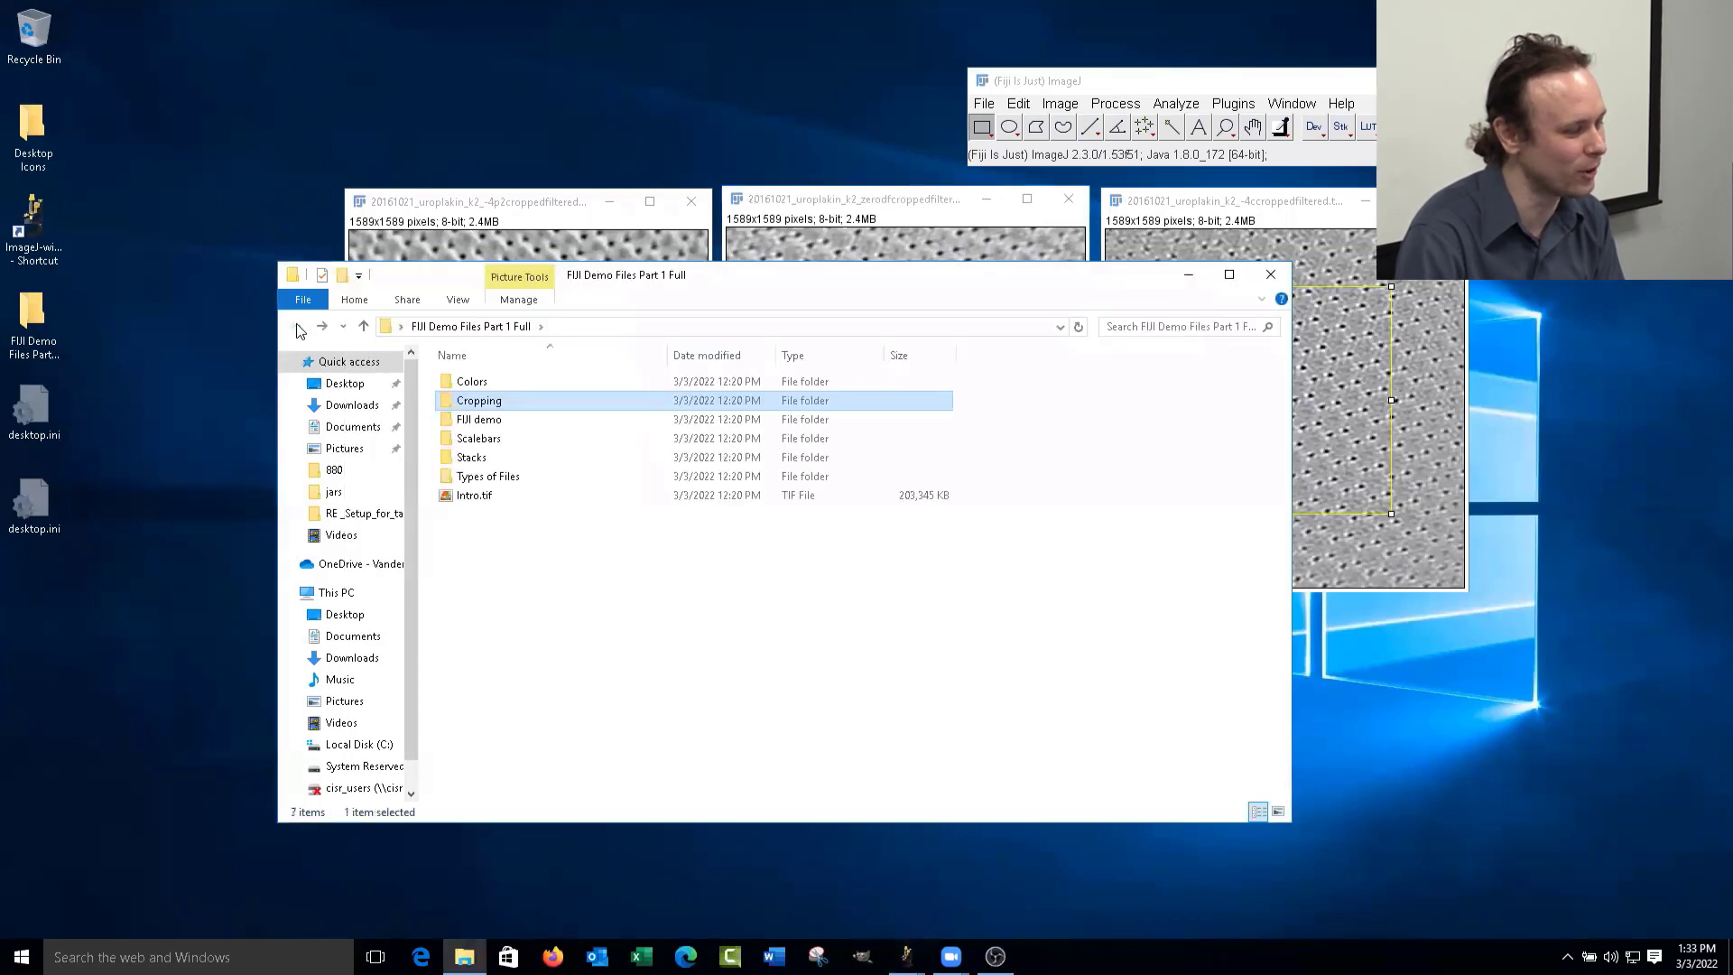
pyautogui.doubleClick(531, 481)
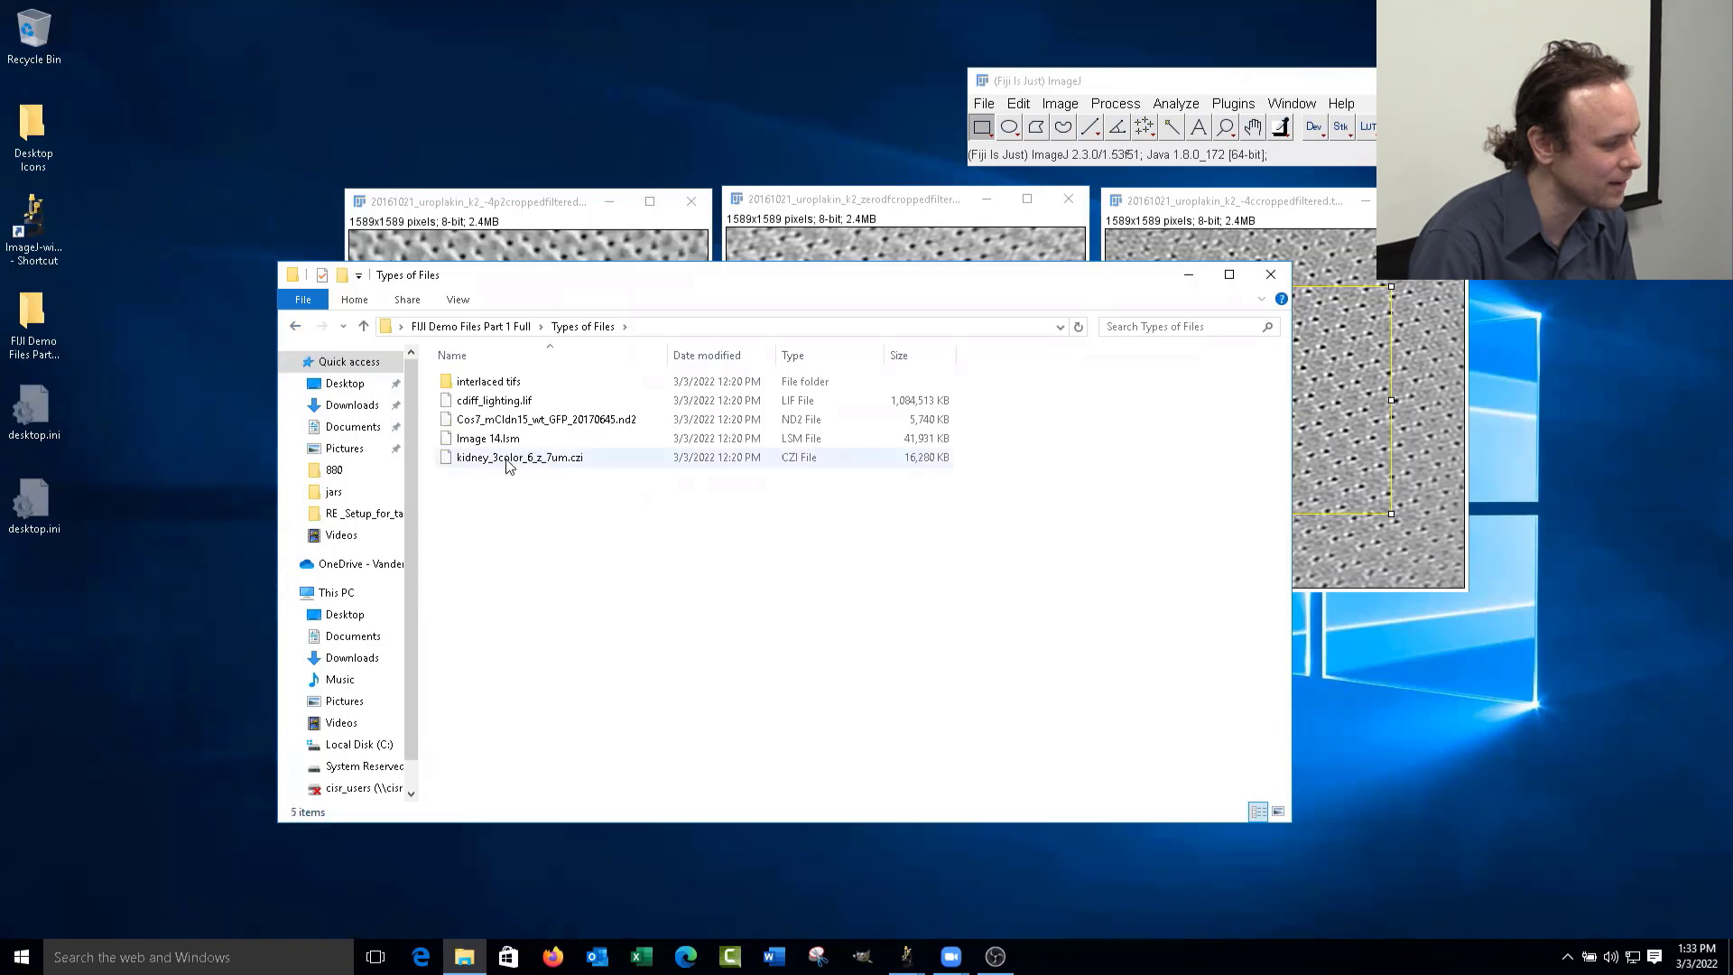
pyautogui.click(469, 461)
pyautogui.click(464, 441)
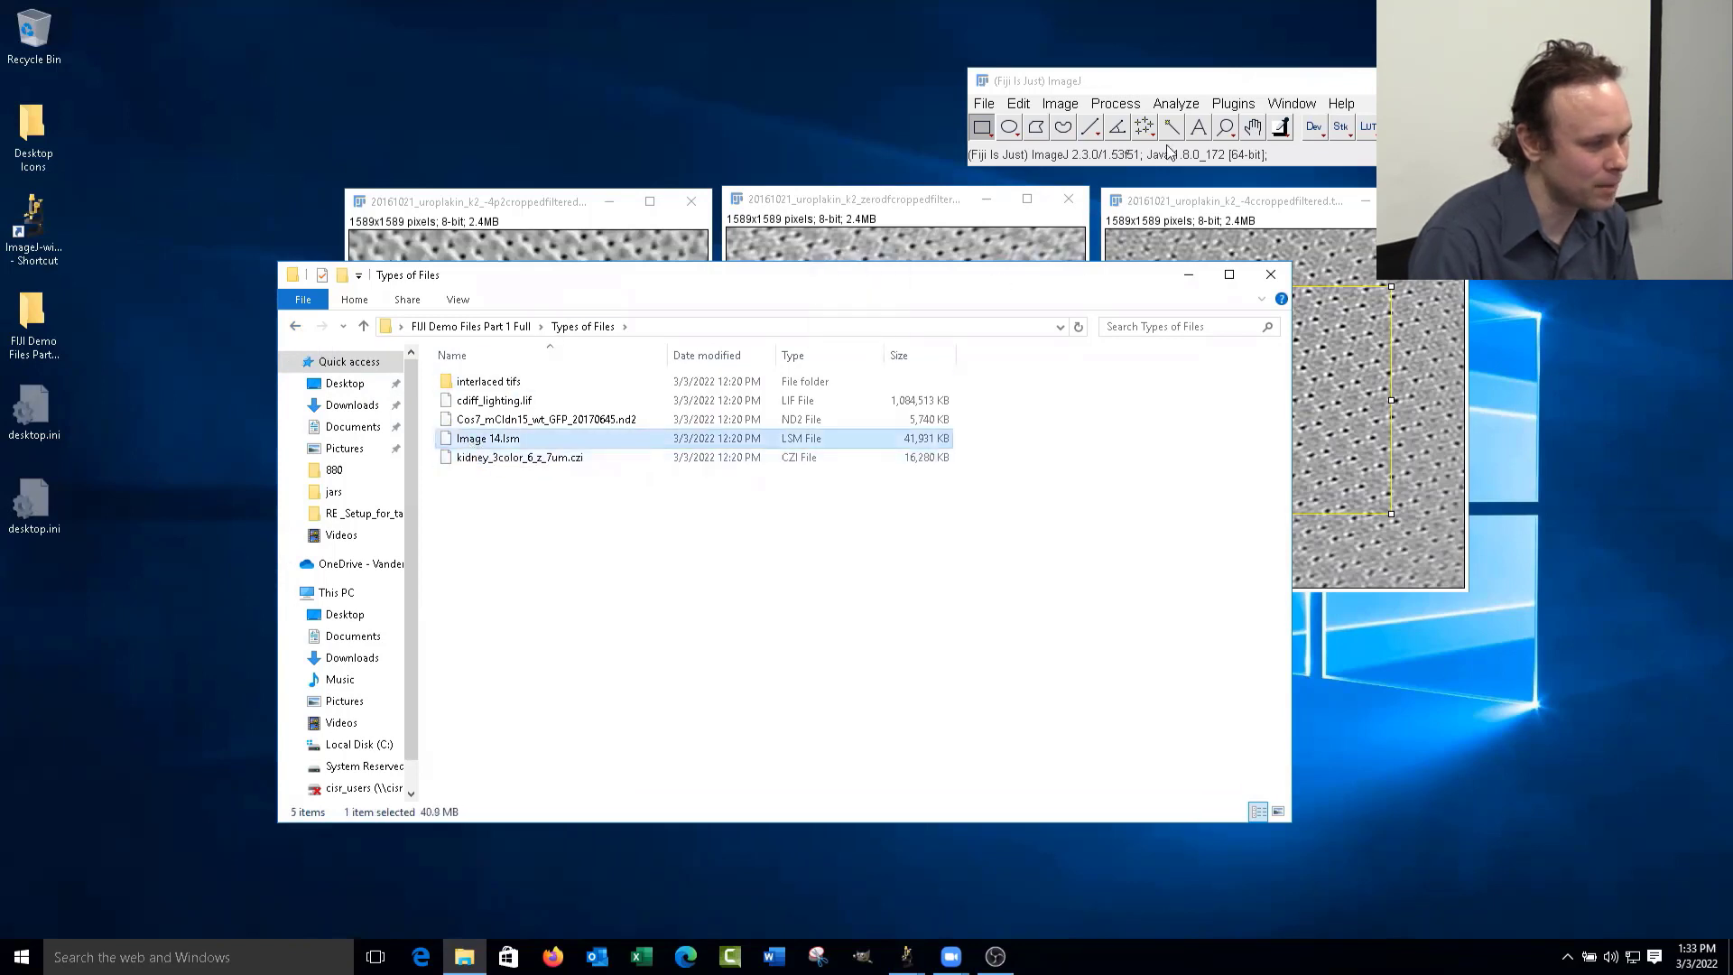
pyautogui.moveTo(1167, 145); pyautogui.dragTo(1171, 121)
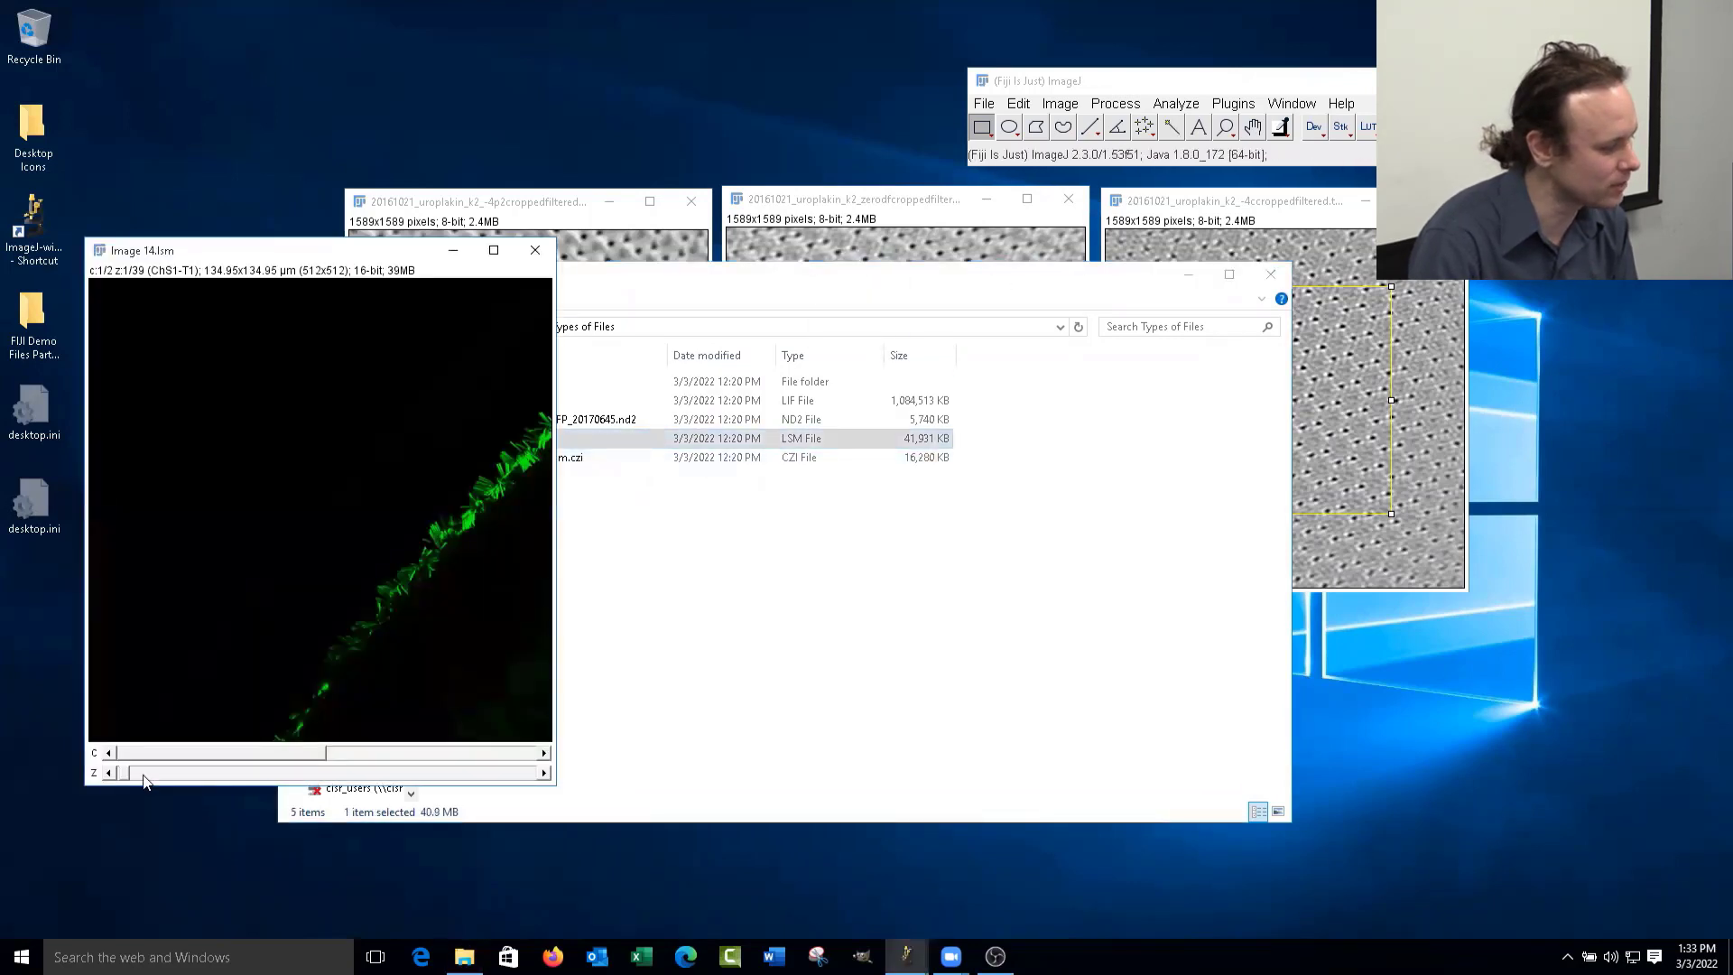
# - Show z-slice 15 of the Image 14.lsm stack and move its window closer to the main Fiji window
pyautogui.moveTo(143, 773); pyautogui.dragTo(242, 769)
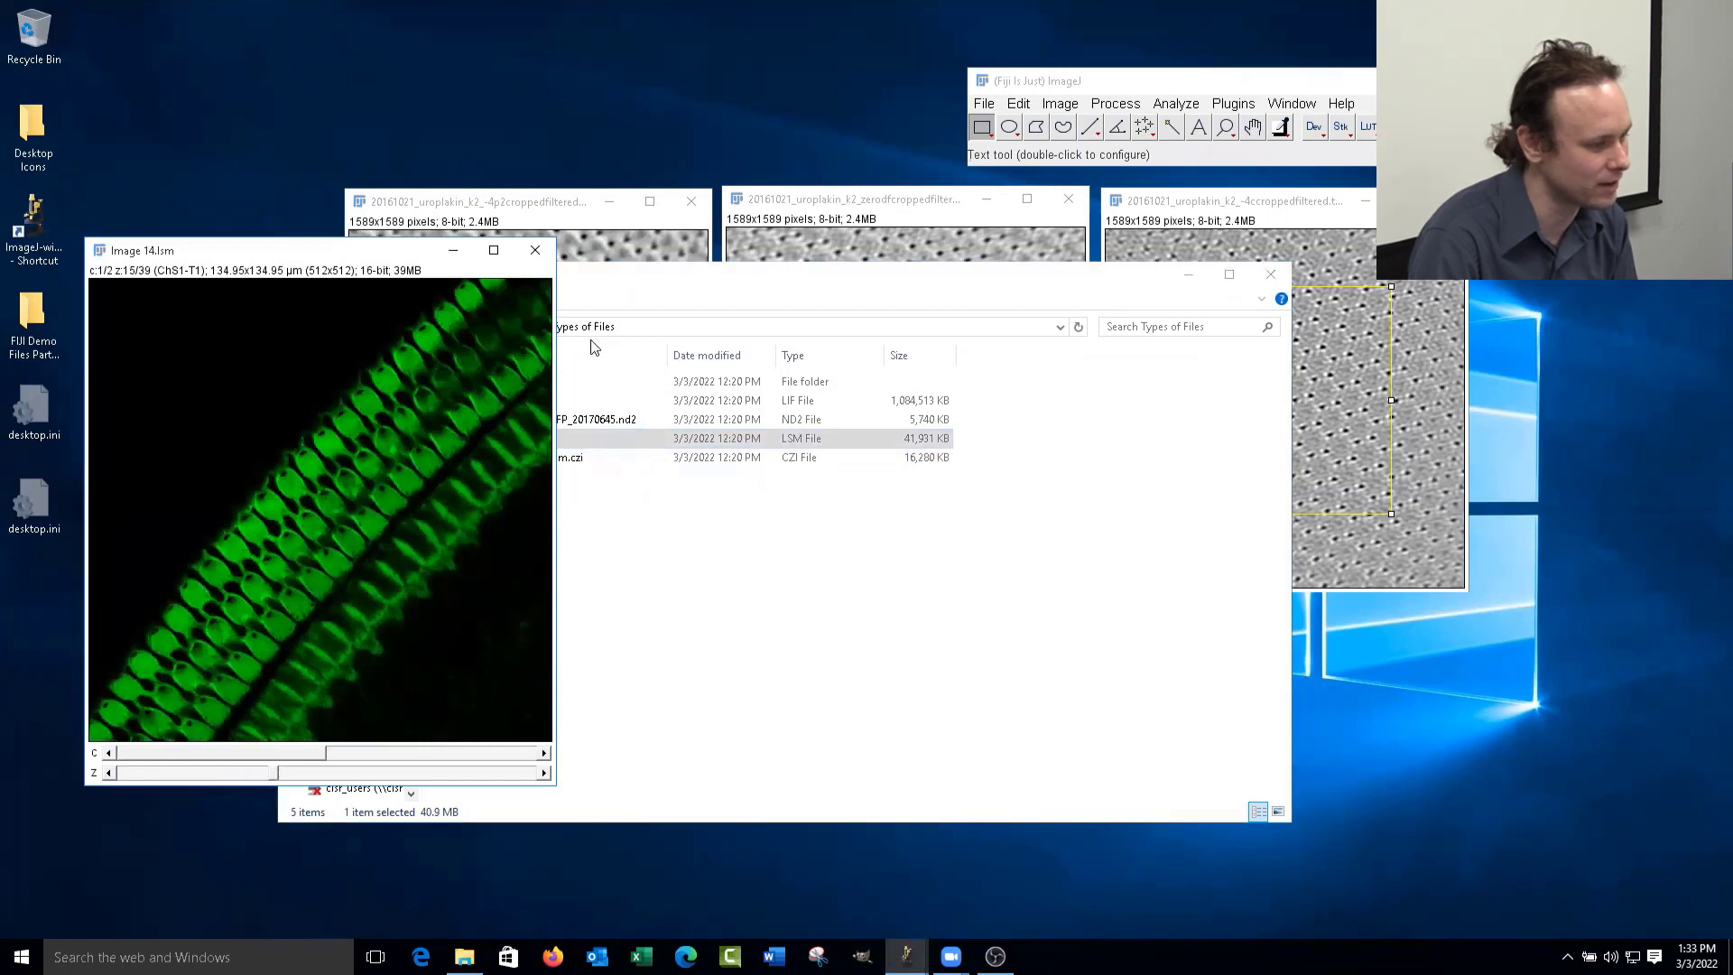
pyautogui.moveTo(255, 356); pyautogui.dragTo(503, 640)
pyautogui.click(352, 334)
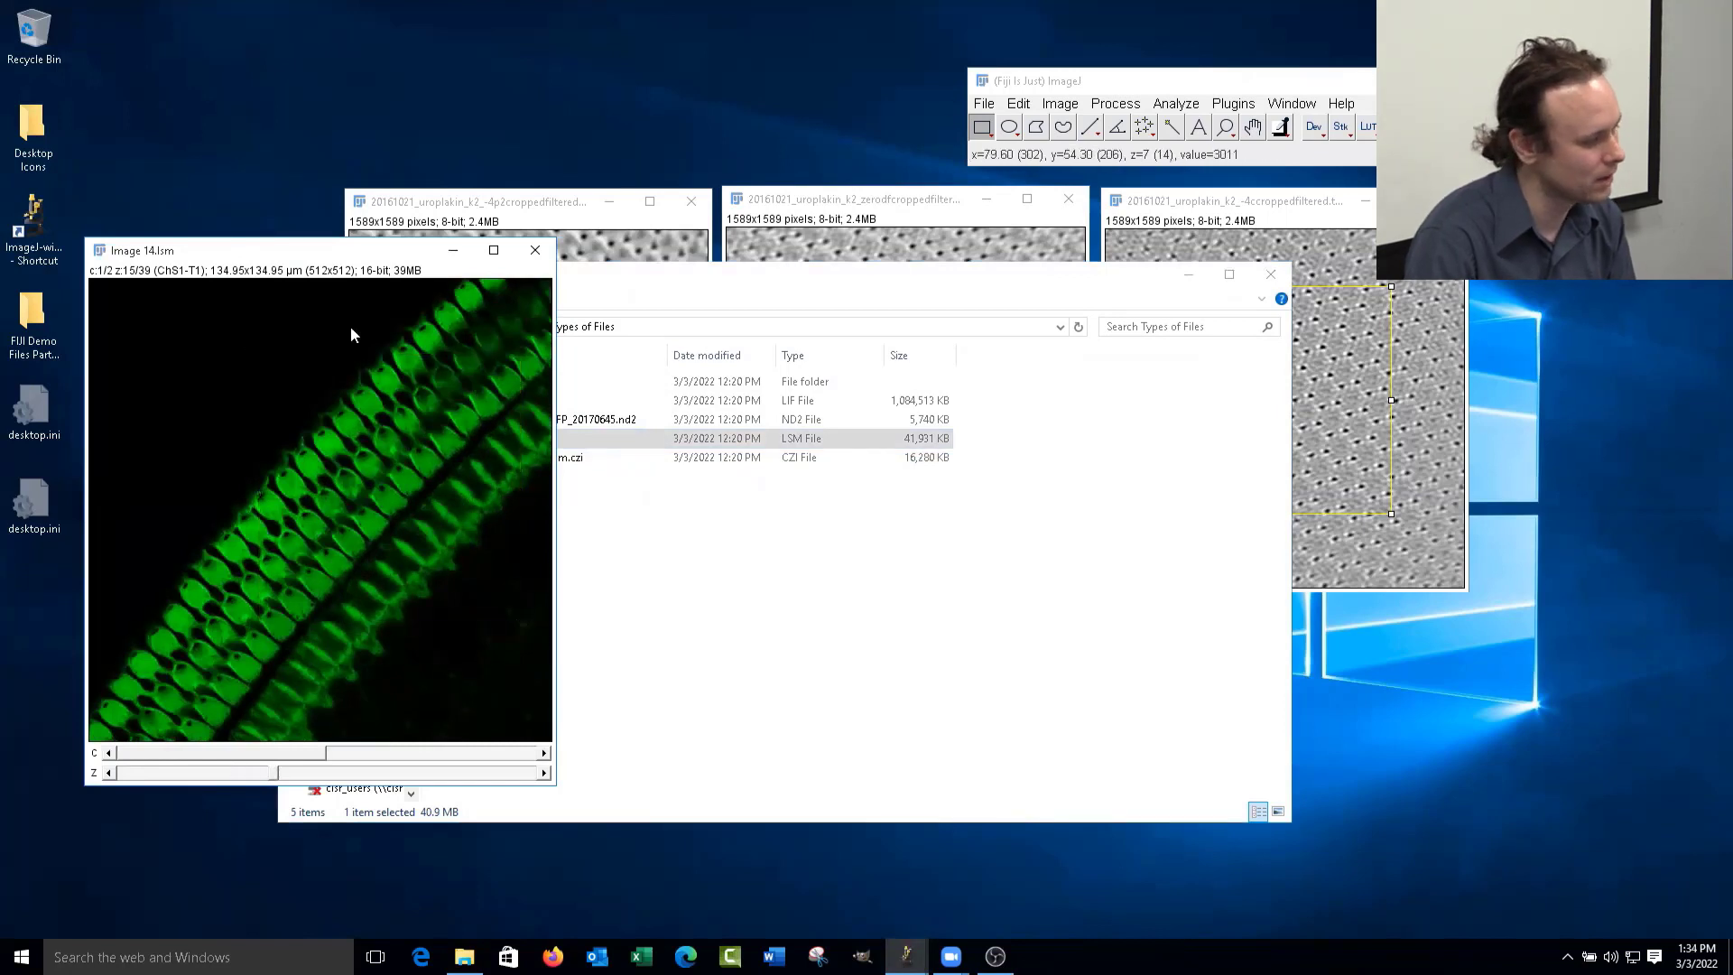
pyautogui.moveTo(355, 260); pyautogui.dragTo(632, 180)
# - Convert Image 14.lsm to RGB Color with all 39 slices, keeping the source, and show slice 13 of the new stack
pyautogui.click(1060, 103)
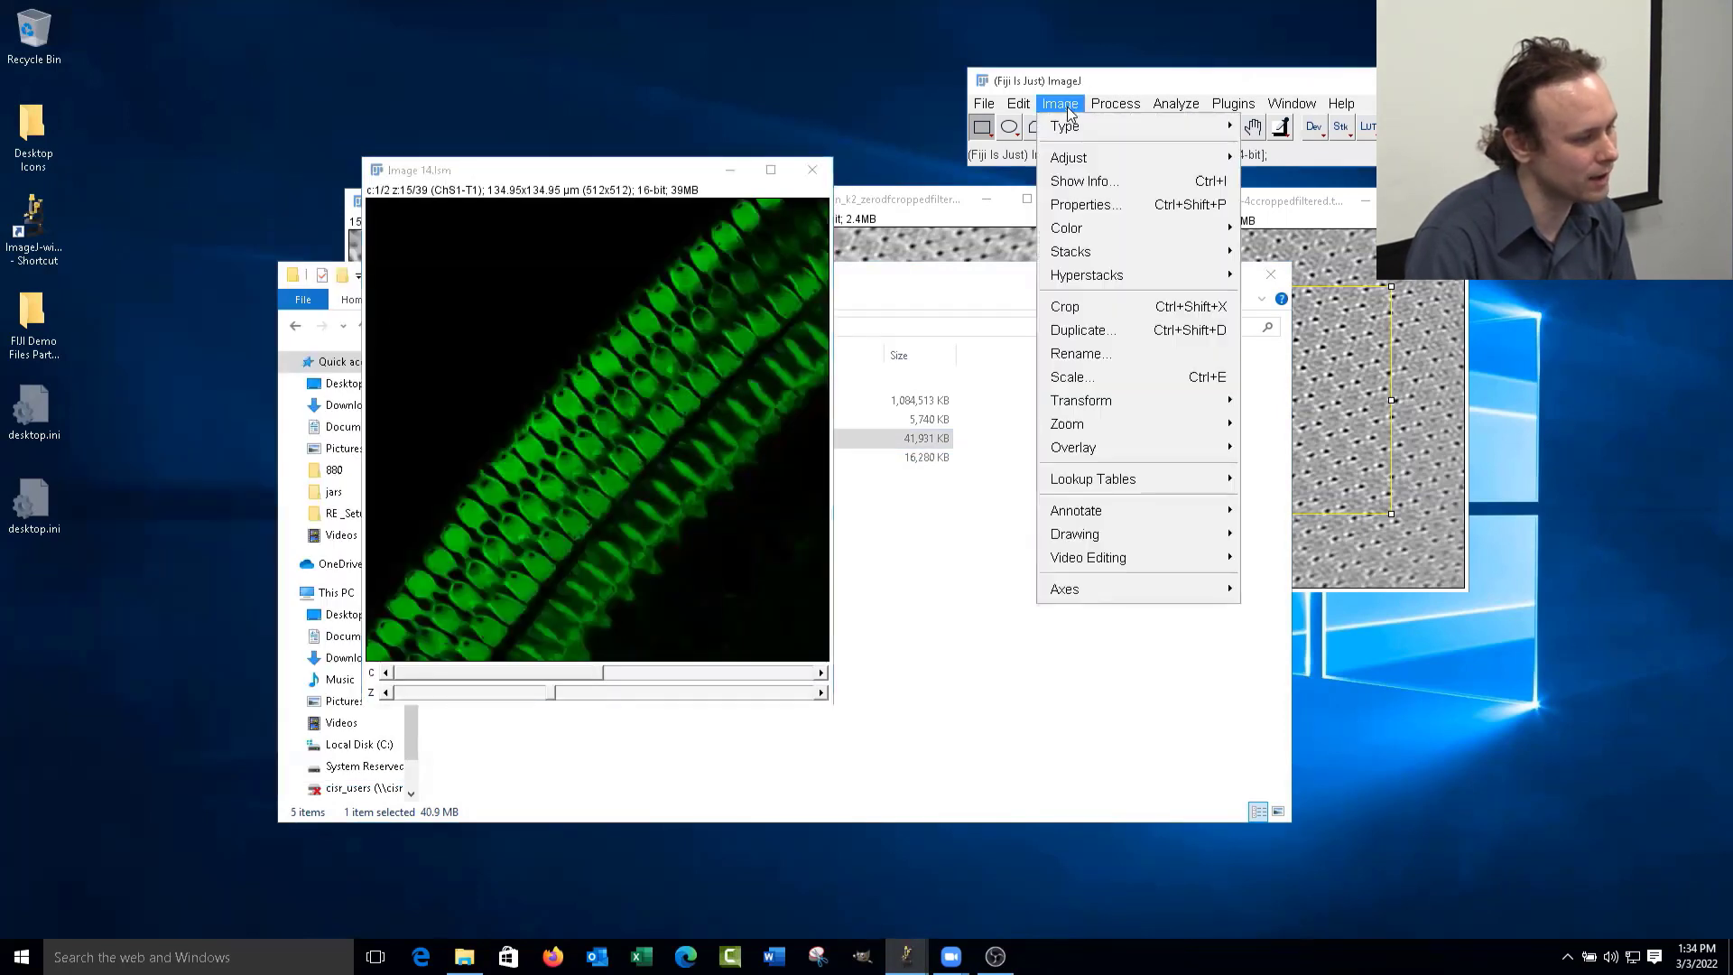
pyautogui.moveTo(1083, 127)
pyautogui.click(1282, 219)
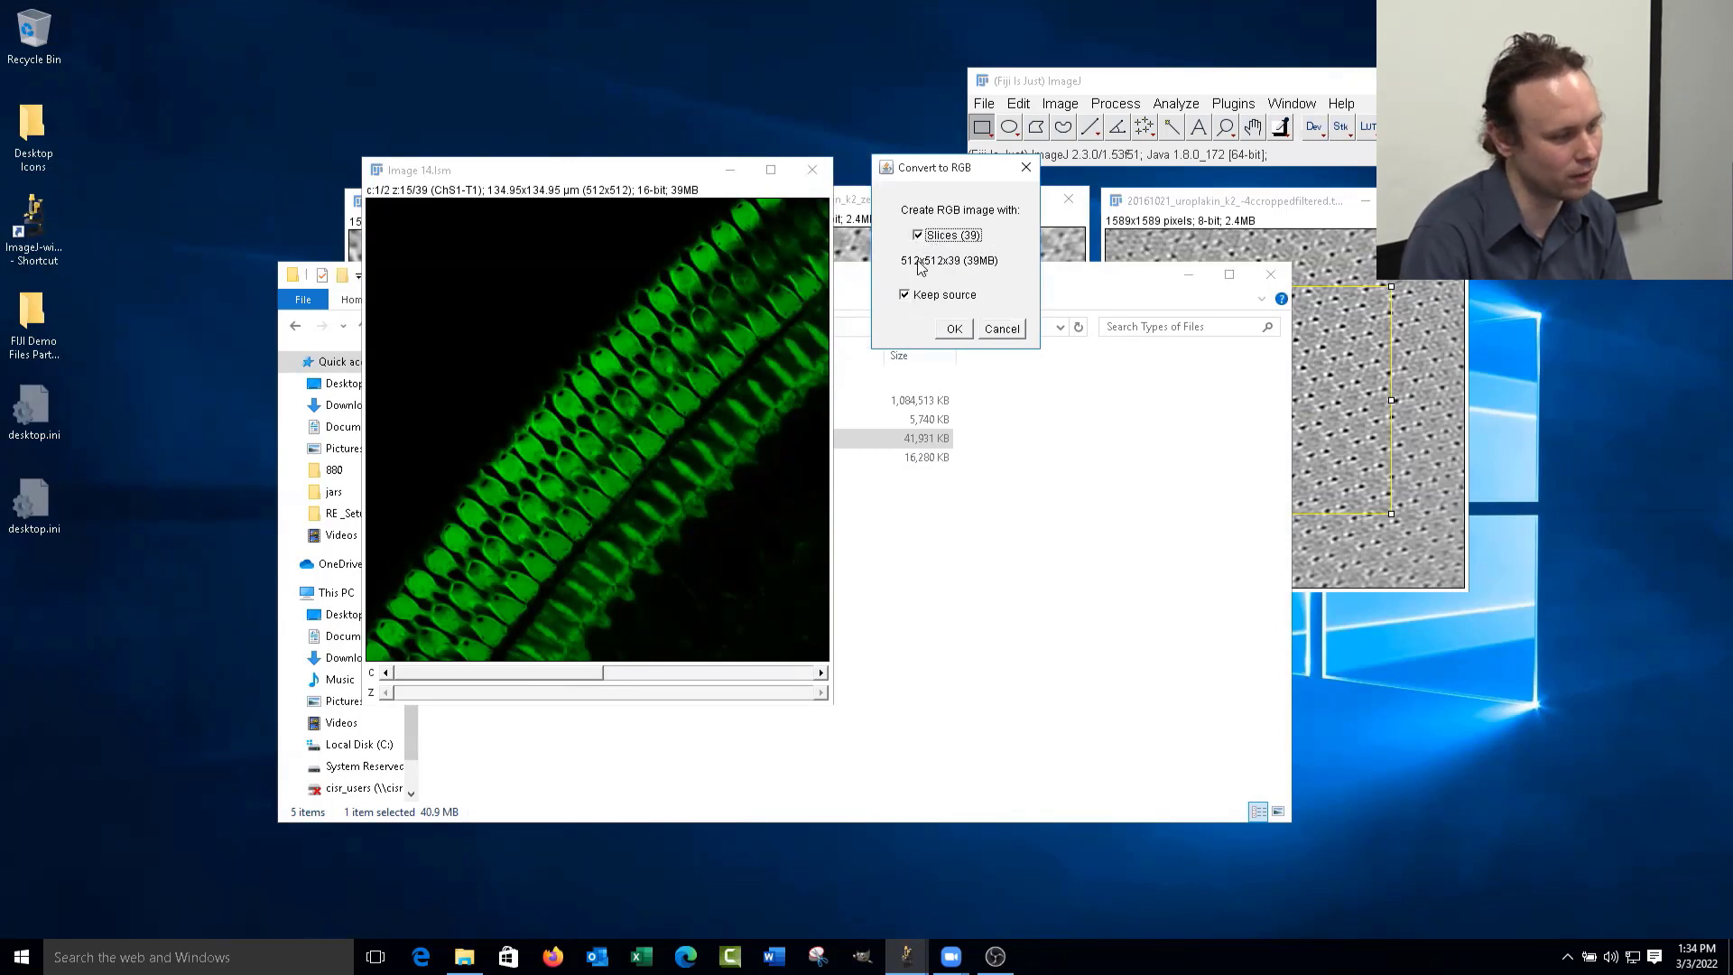
pyautogui.click(954, 329)
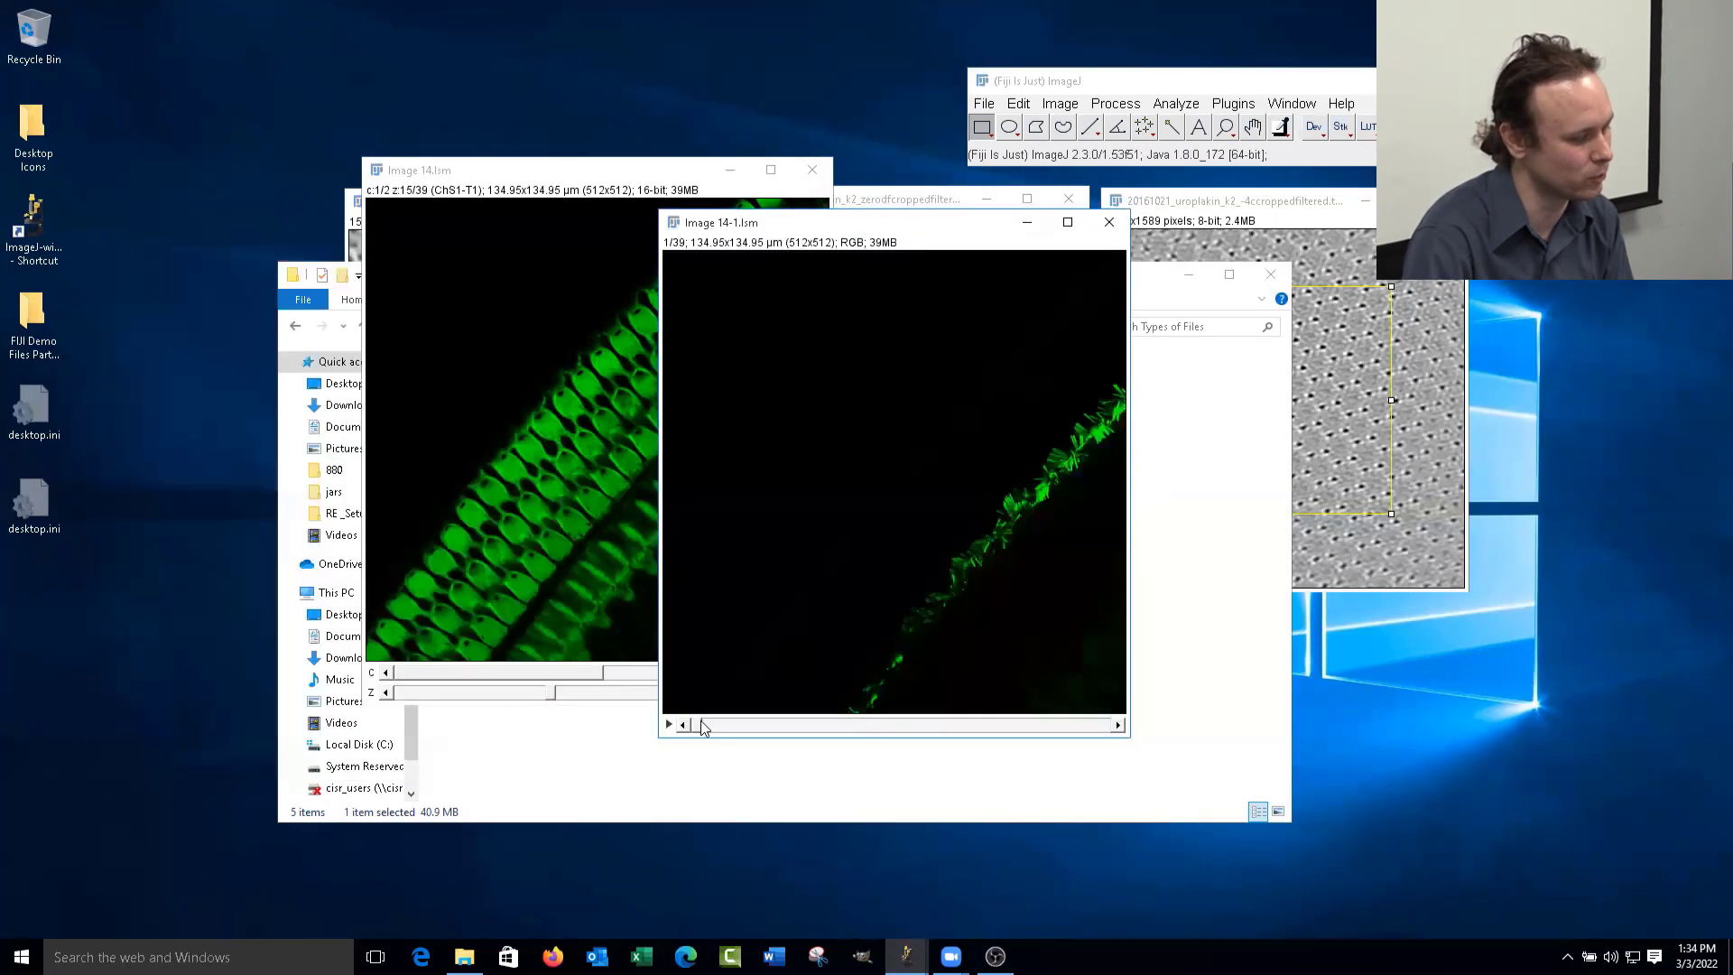
pyautogui.moveTo(698, 726); pyautogui.dragTo(821, 739)
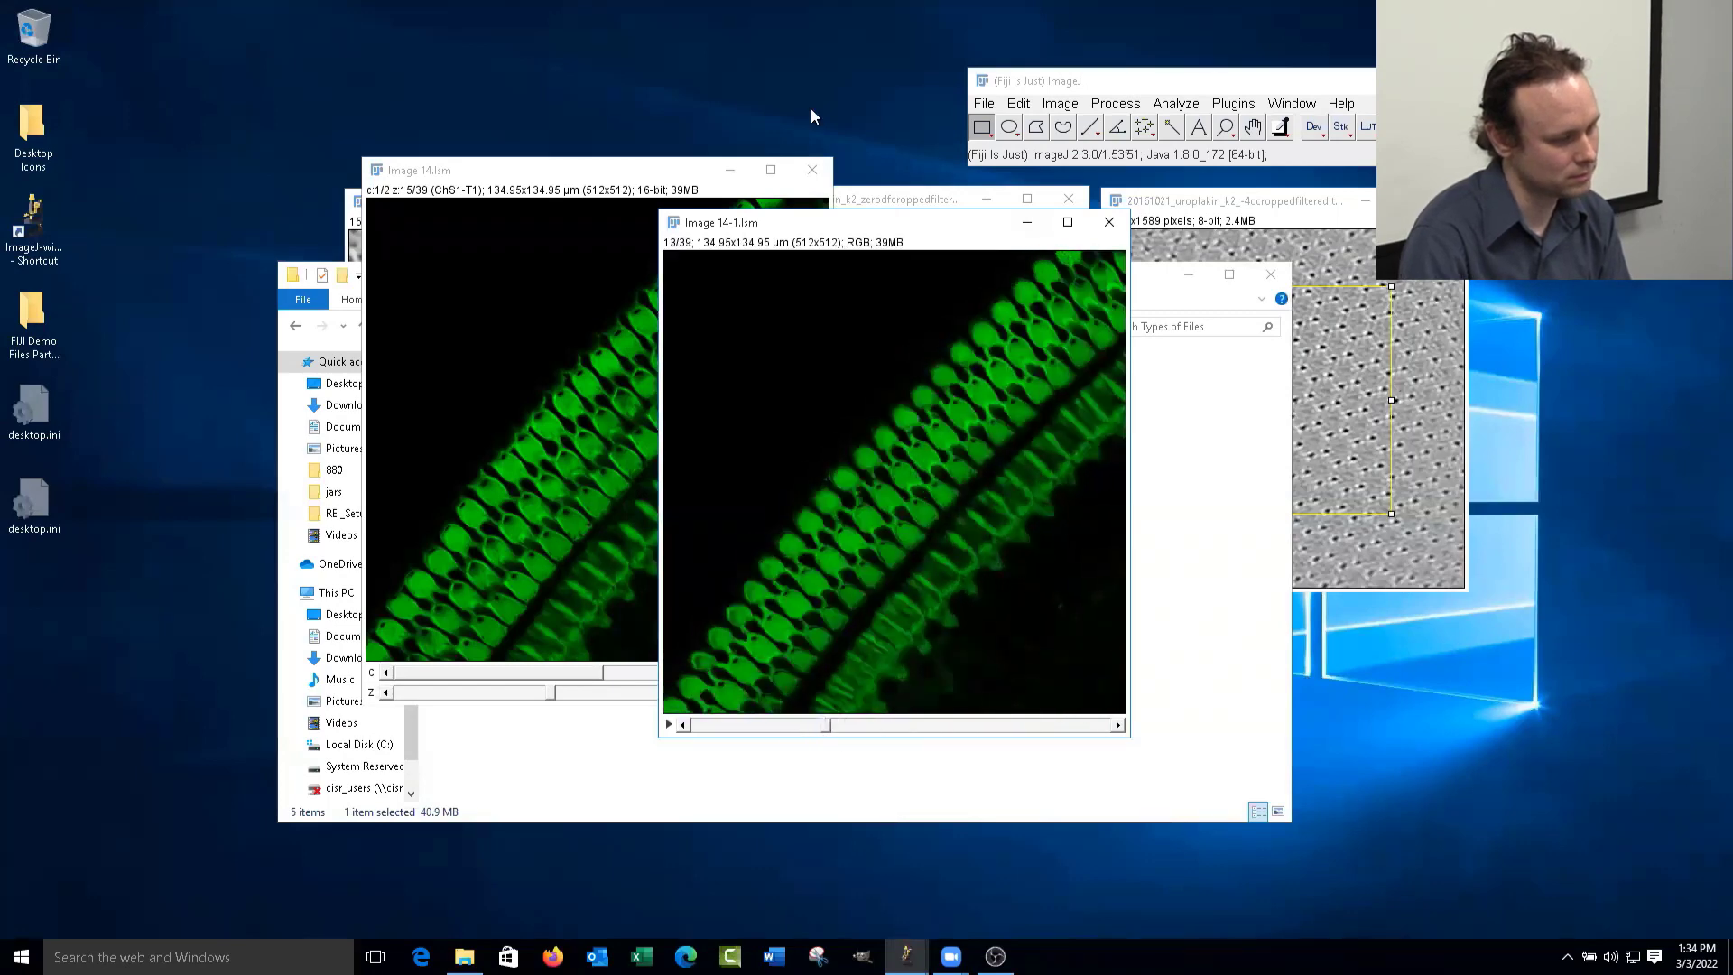
# - Close both Image 14 stacks and move the Types of Files folder window clear of the three uroplakin images
pyautogui.moveTo(918, 231); pyautogui.dragTo(449, 173)
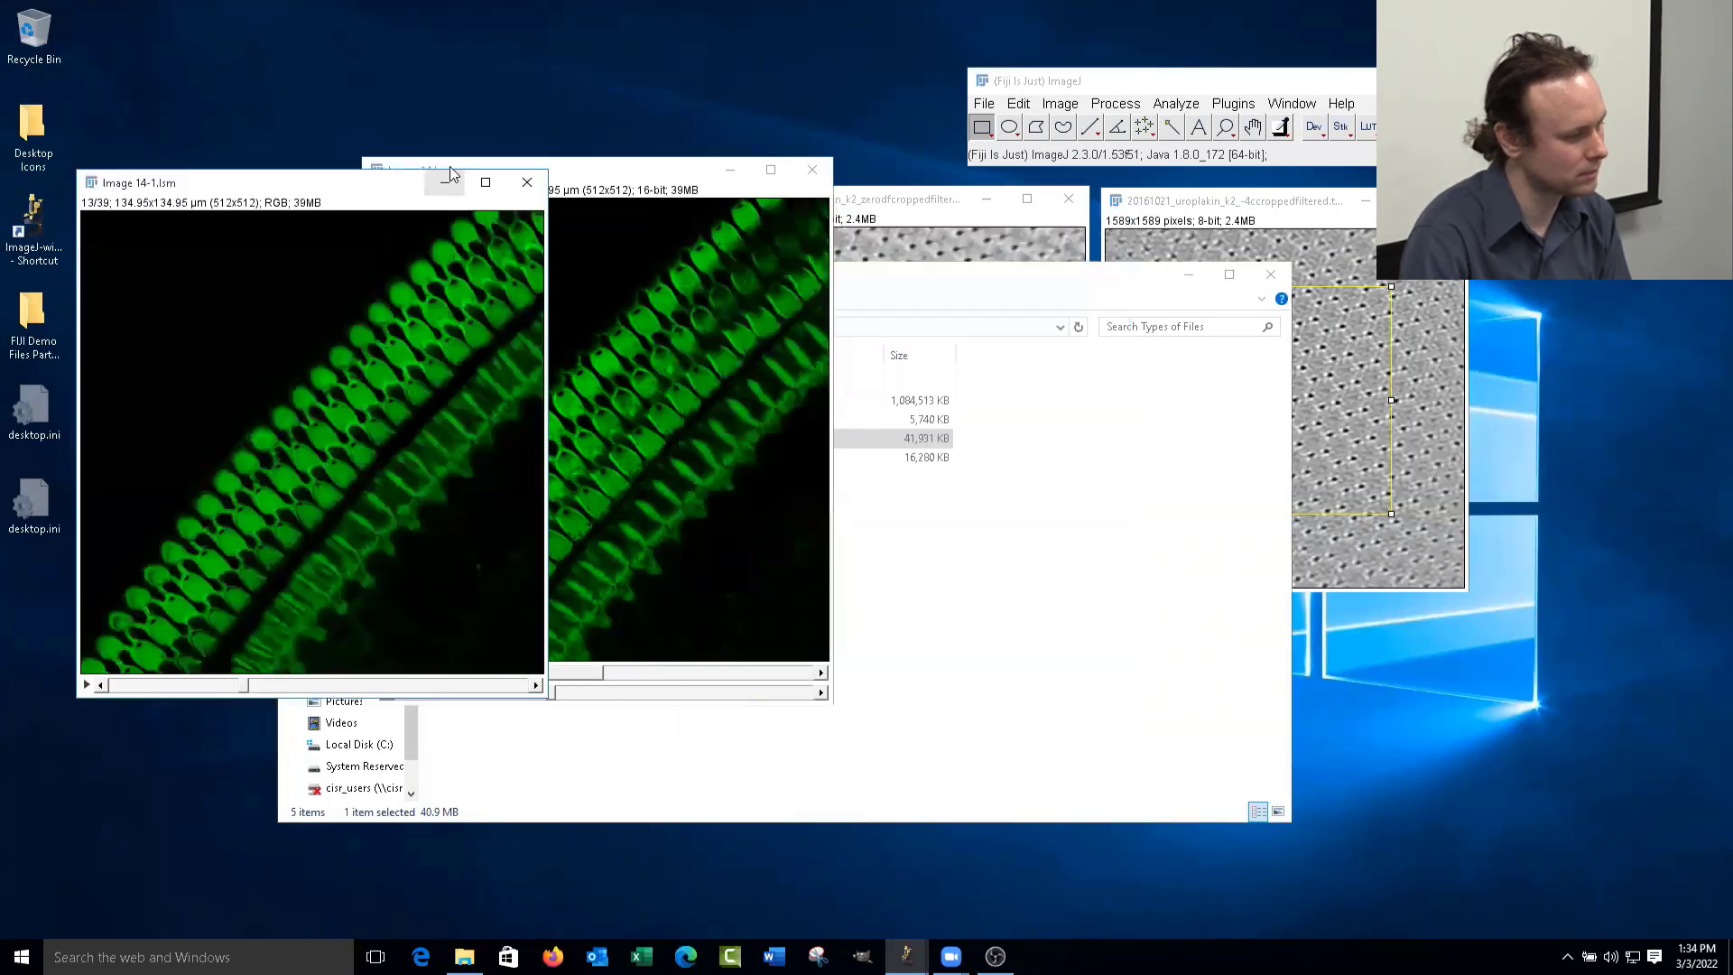
pyautogui.click(527, 184)
pyautogui.click(812, 169)
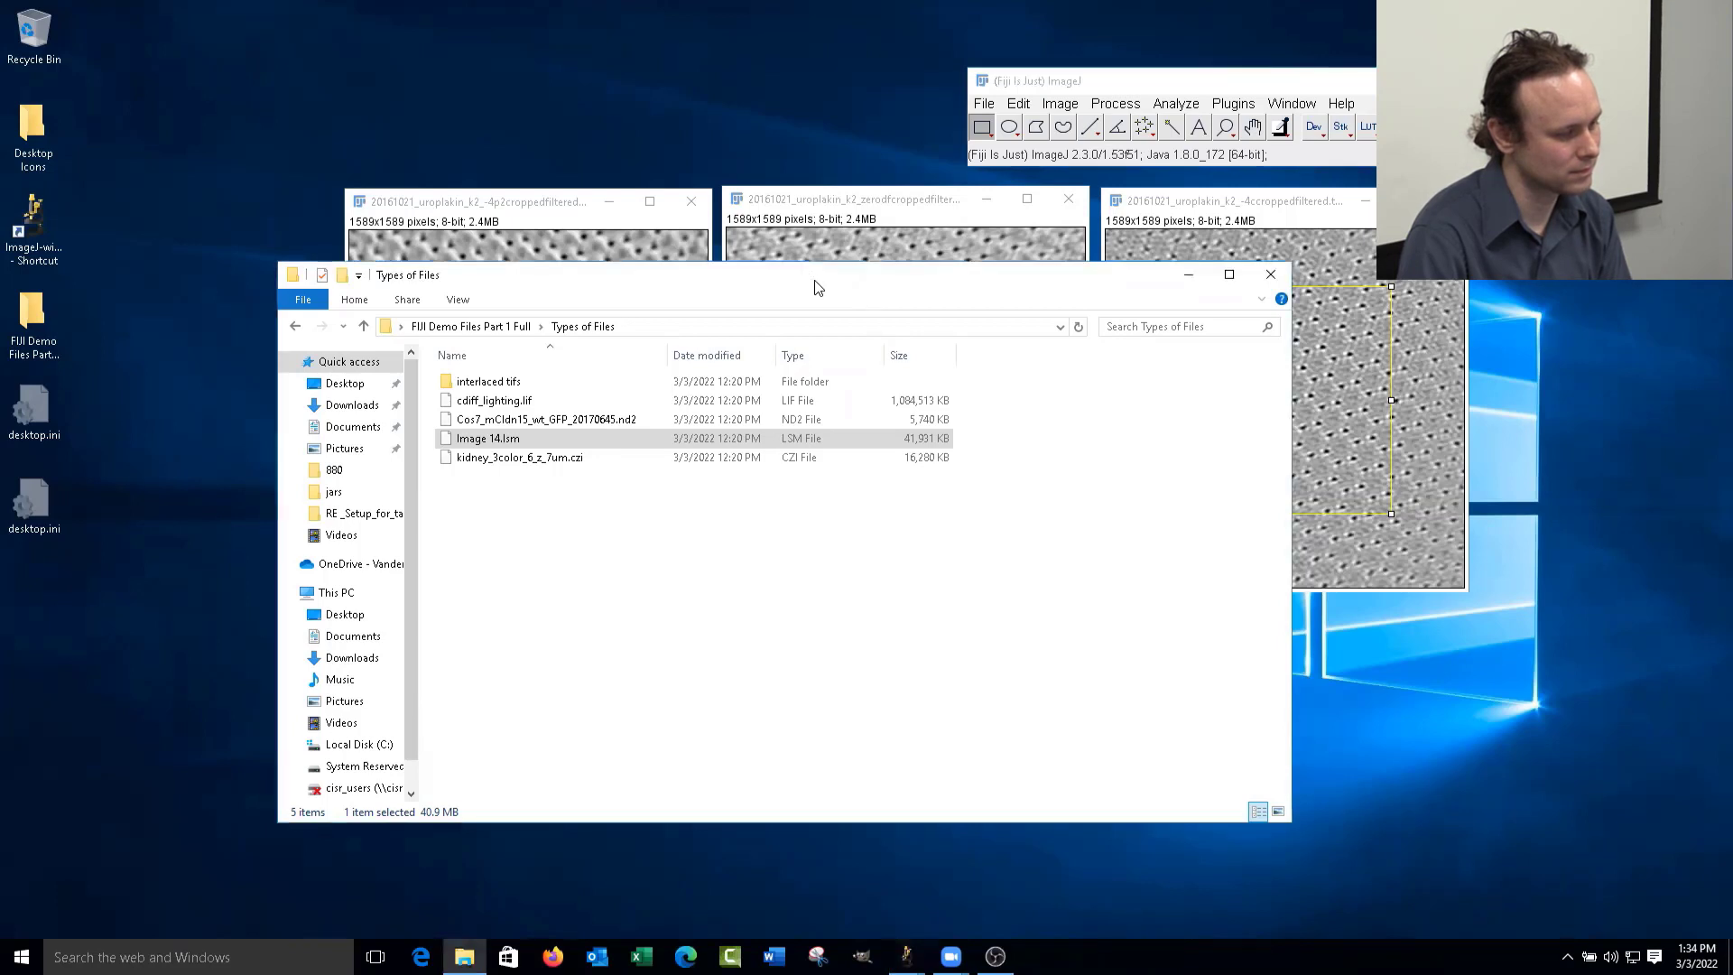
pyautogui.moveTo(815, 282); pyautogui.dragTo(876, 701)
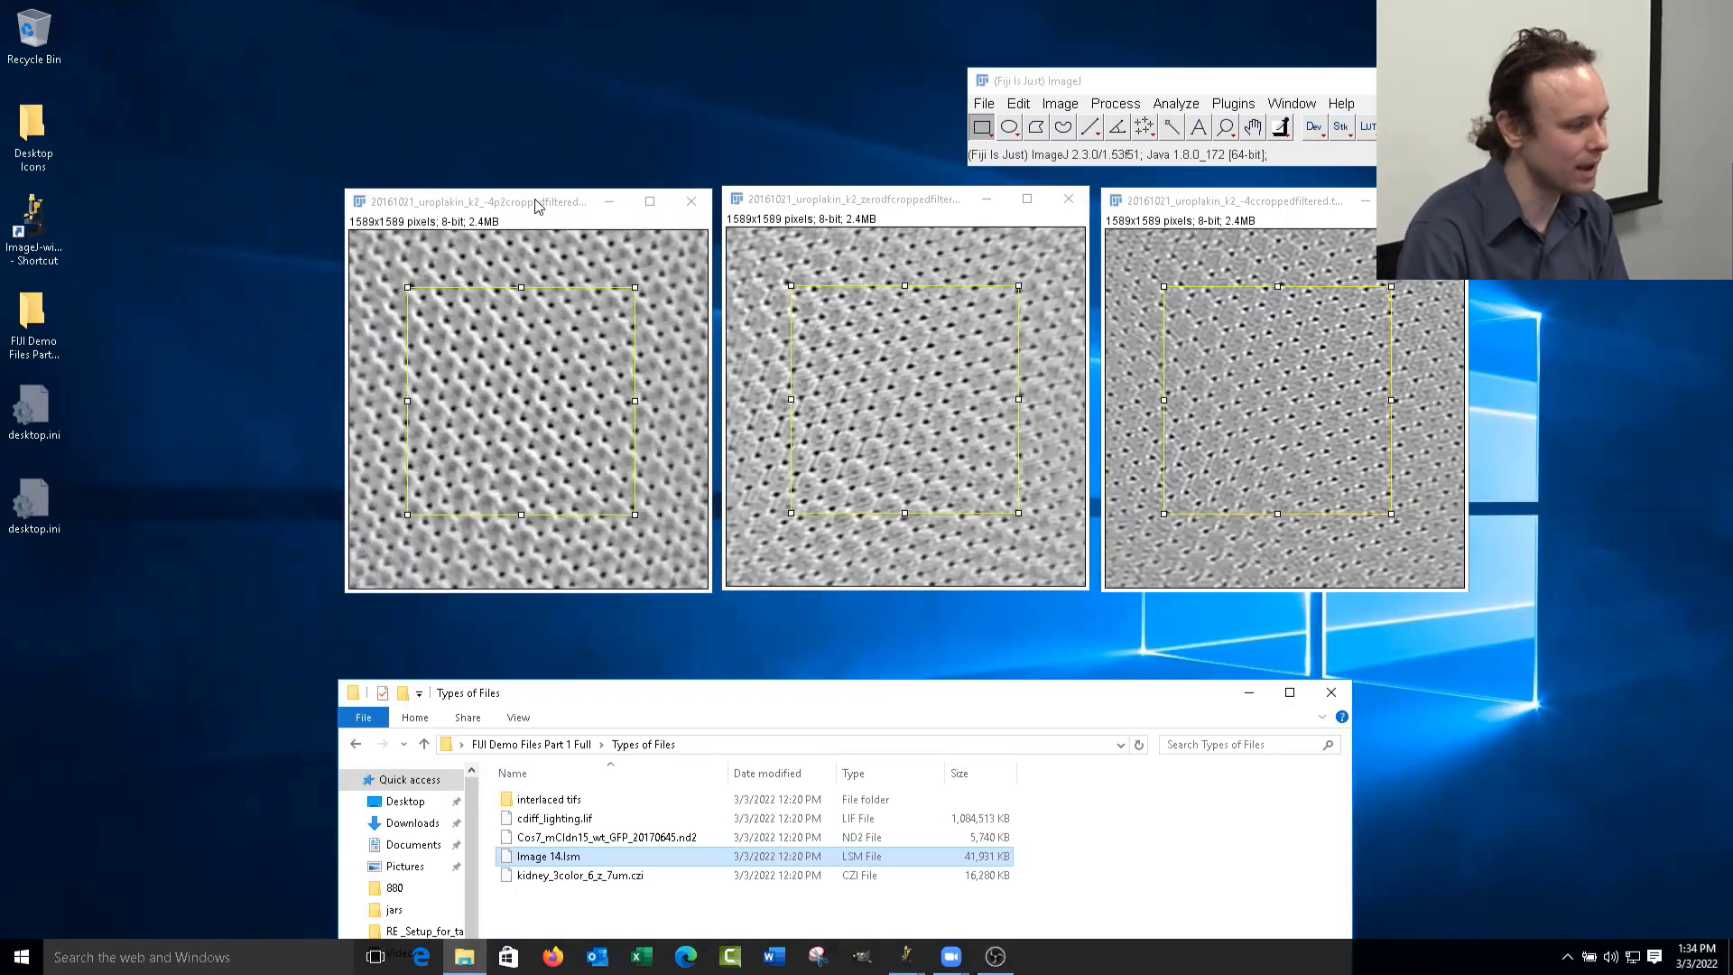
# - Move the square selection in the zerodf uroplakin image to its lower-right corner and clear the selection in the -4p2 image
pyautogui.click(535, 206)
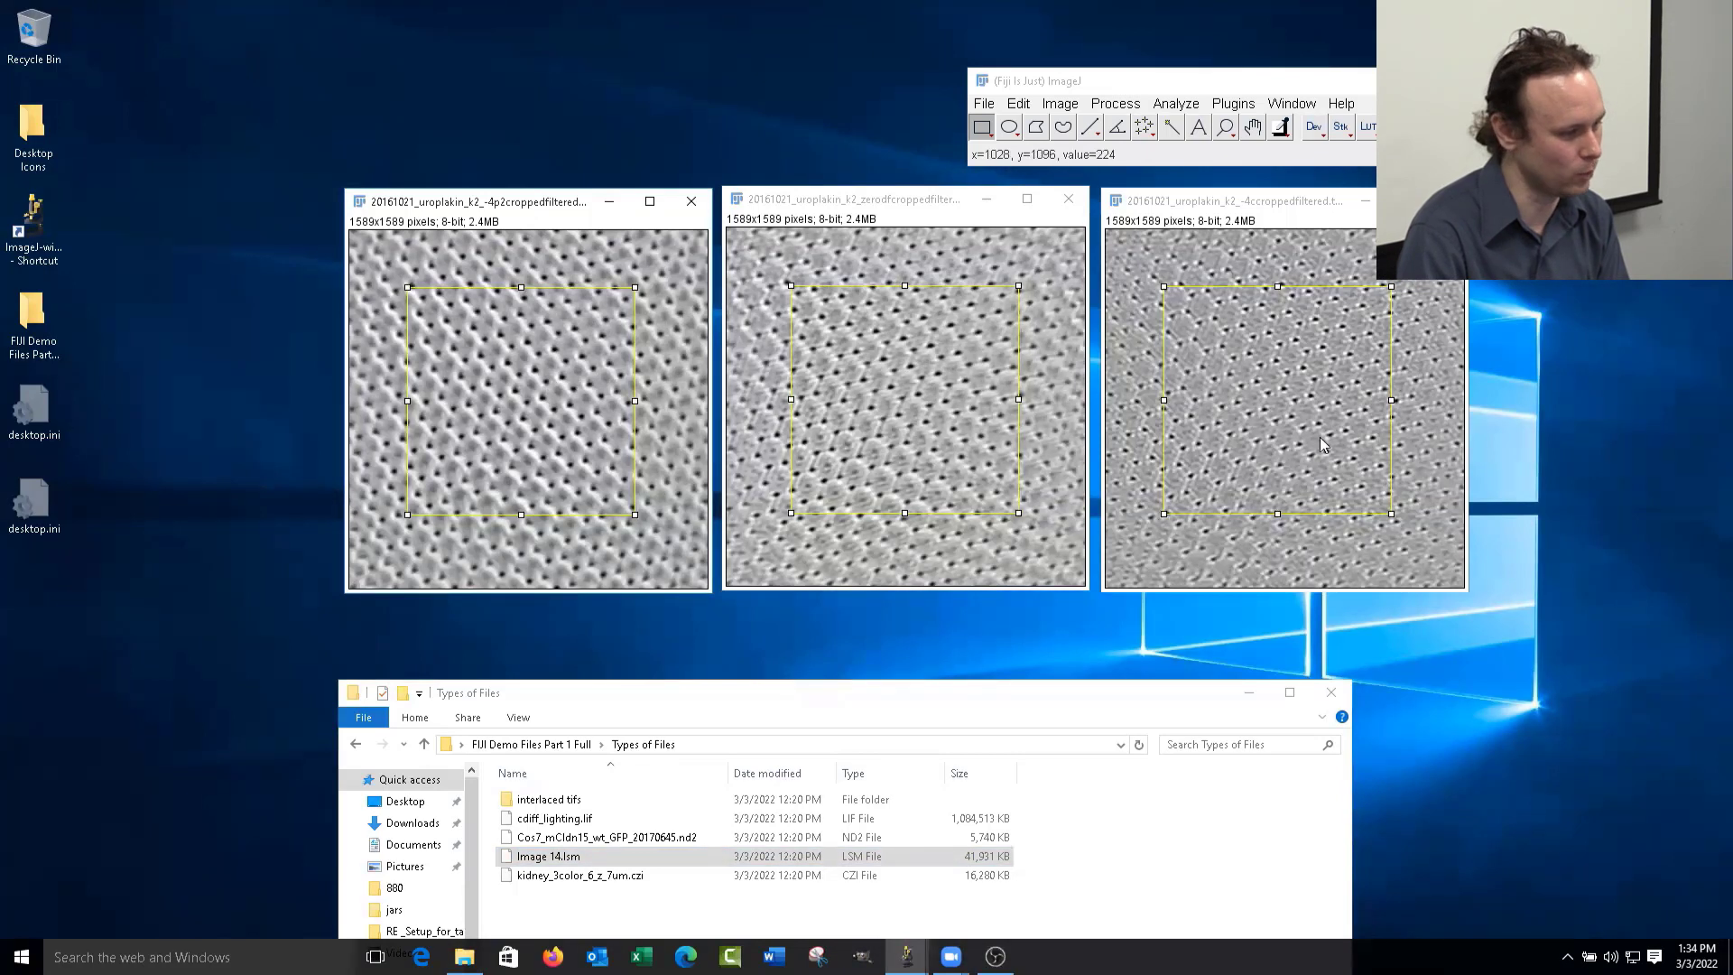
pyautogui.click(1235, 411)
pyautogui.moveTo(833, 403); pyautogui.dragTo(920, 479)
pyautogui.click(477, 370)
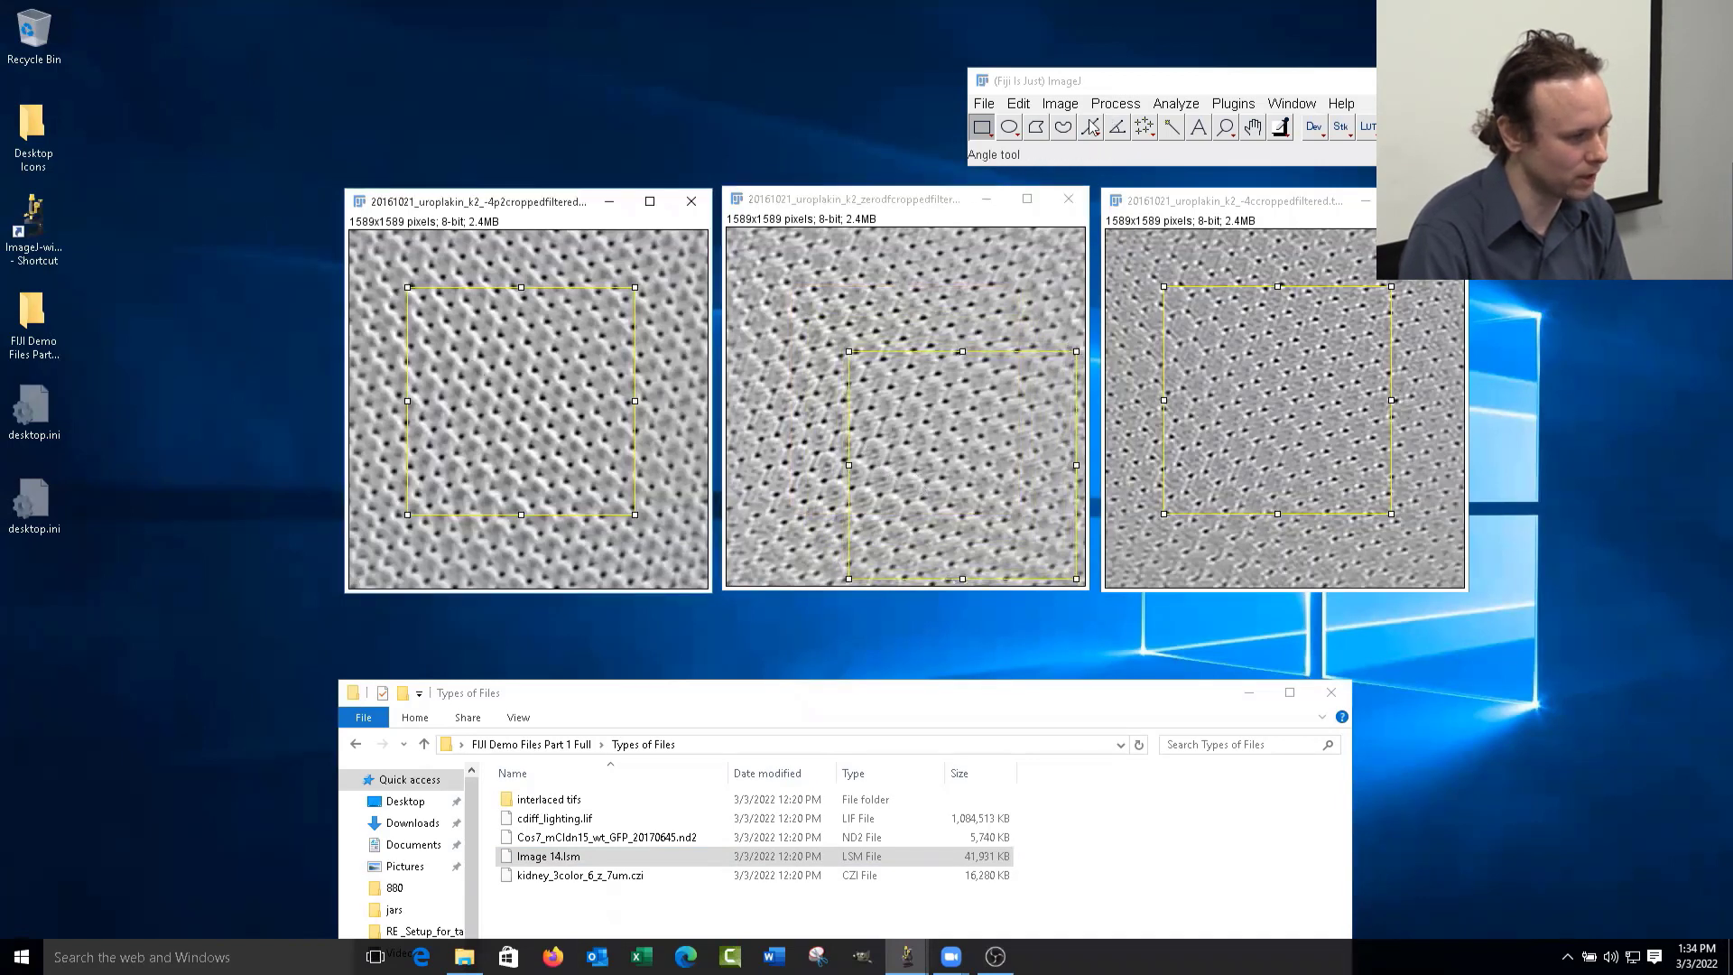
pyautogui.click(553, 260)
pyautogui.moveTo(954, 445)
pyautogui.mouseDown()
pyautogui.moveTo(911, 343)
pyautogui.moveTo(952, 326)
pyautogui.moveTo(960, 440)
pyautogui.mouseUp()
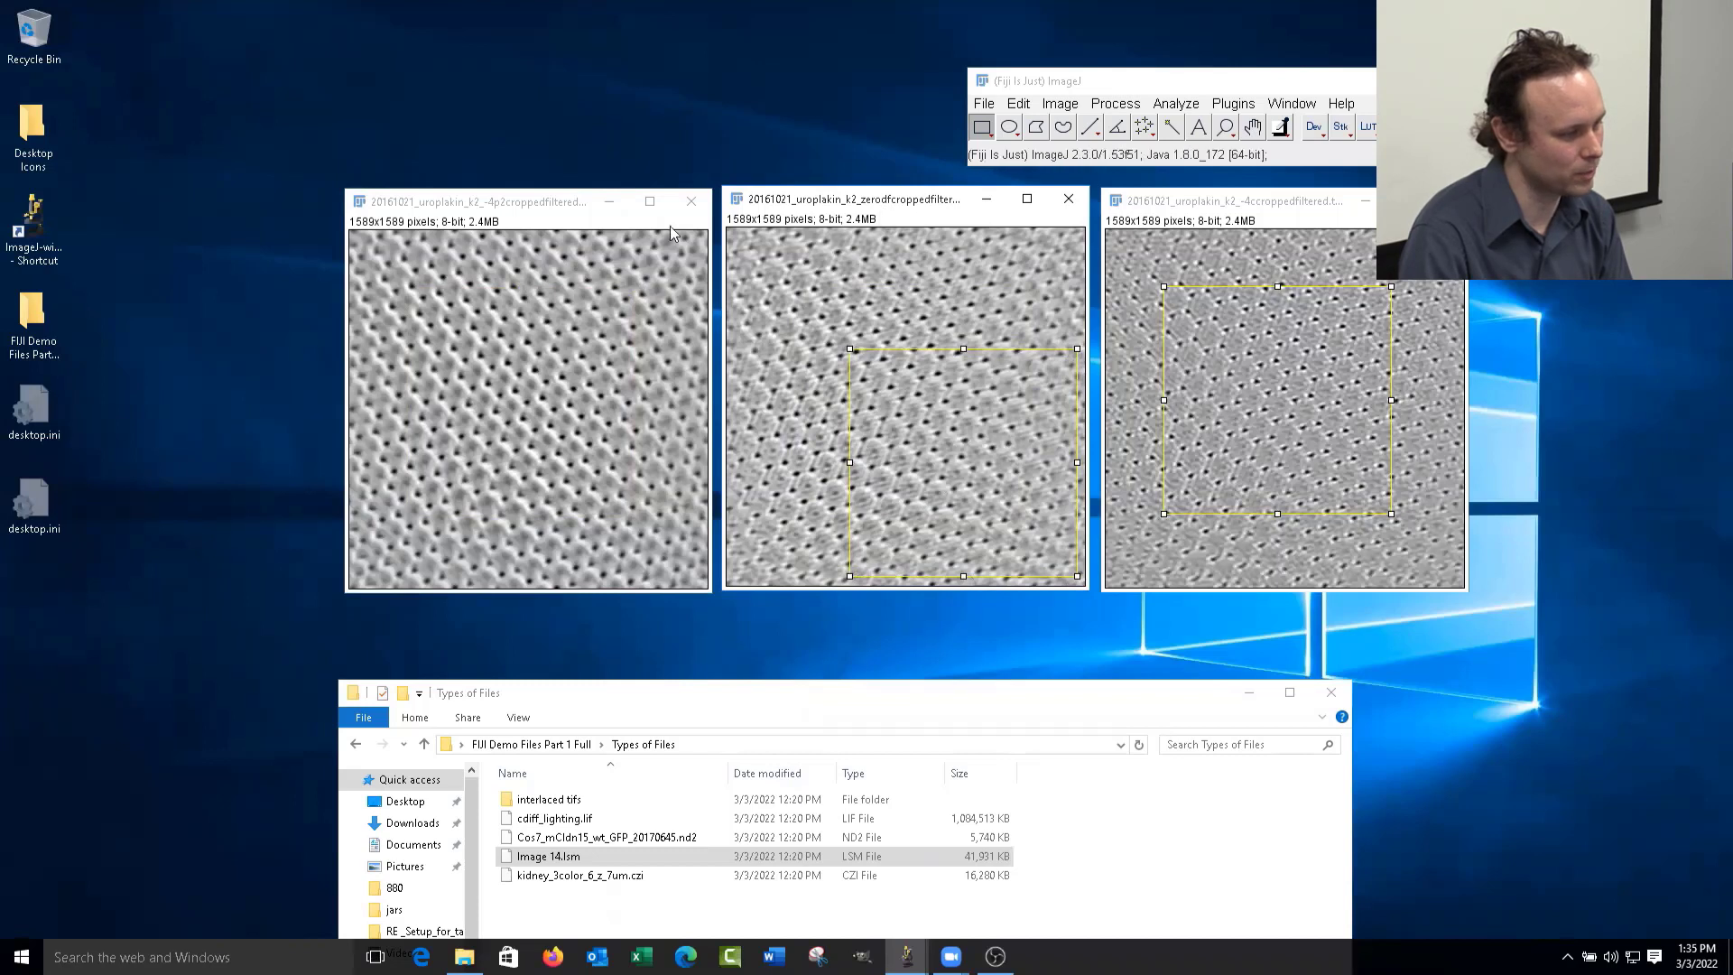
# - Restore the most recent selection from the zerodf image onto the -4p2 uroplakin image
pyautogui.click(536, 213)
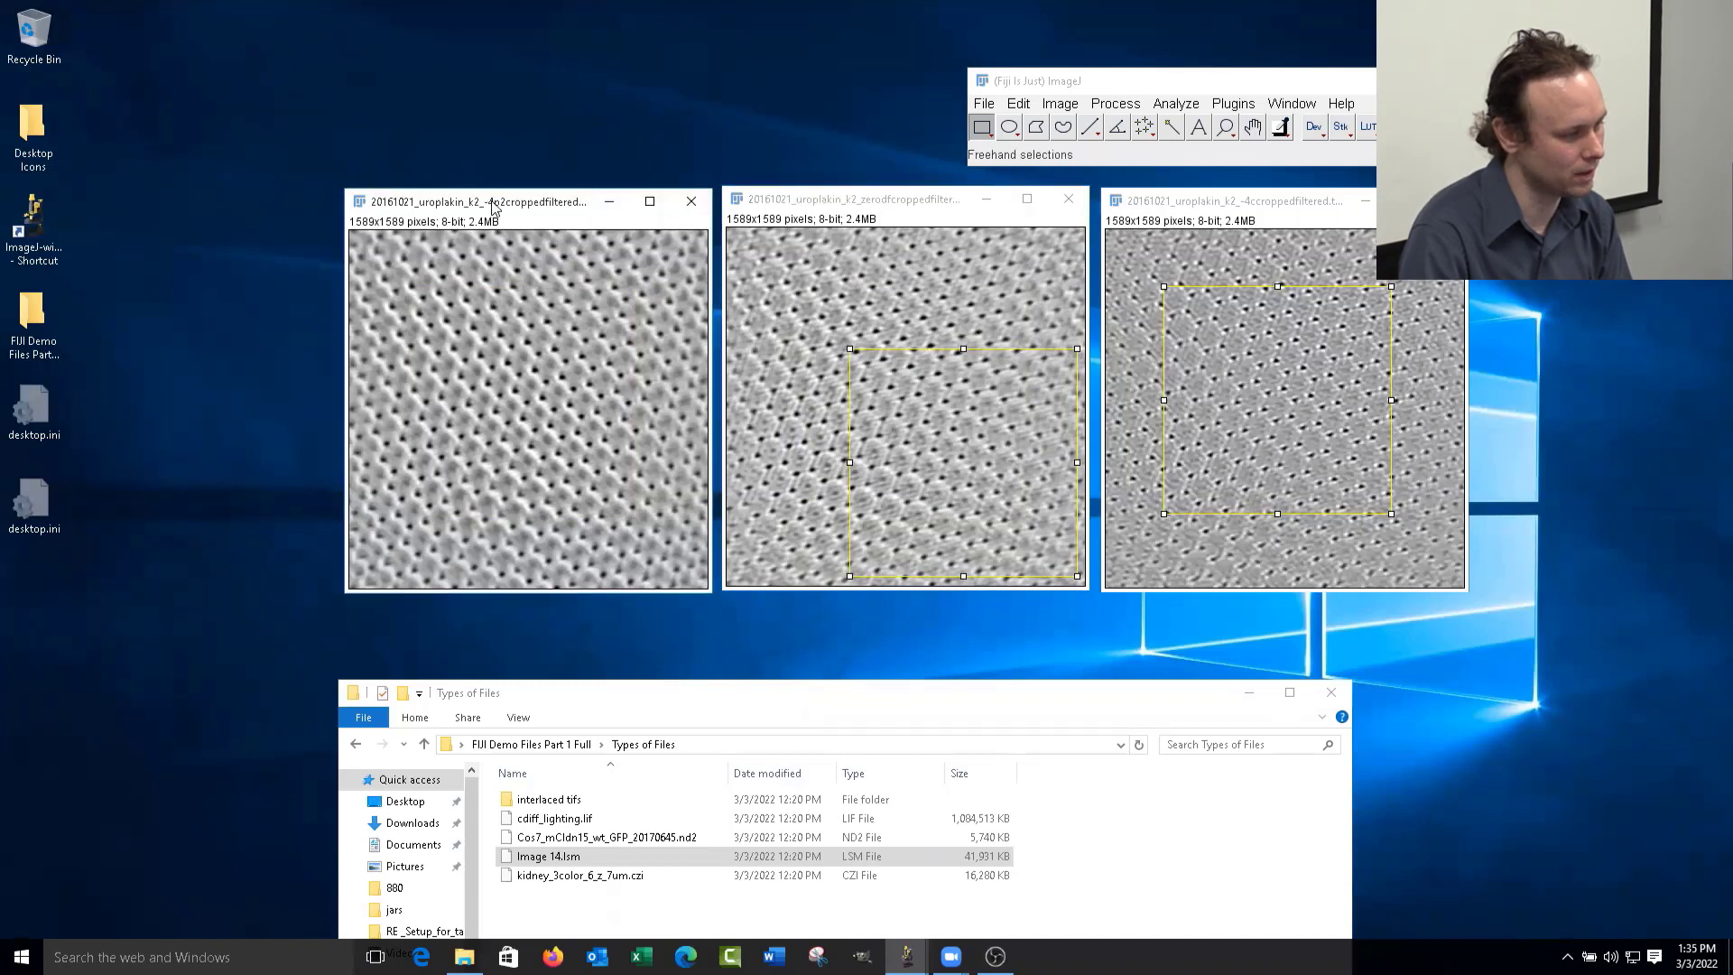
pyautogui.moveTo(493, 207)
pyautogui.mouseDown()
pyautogui.moveTo(467, 196)
pyautogui.moveTo(502, 201)
pyautogui.mouseUp()
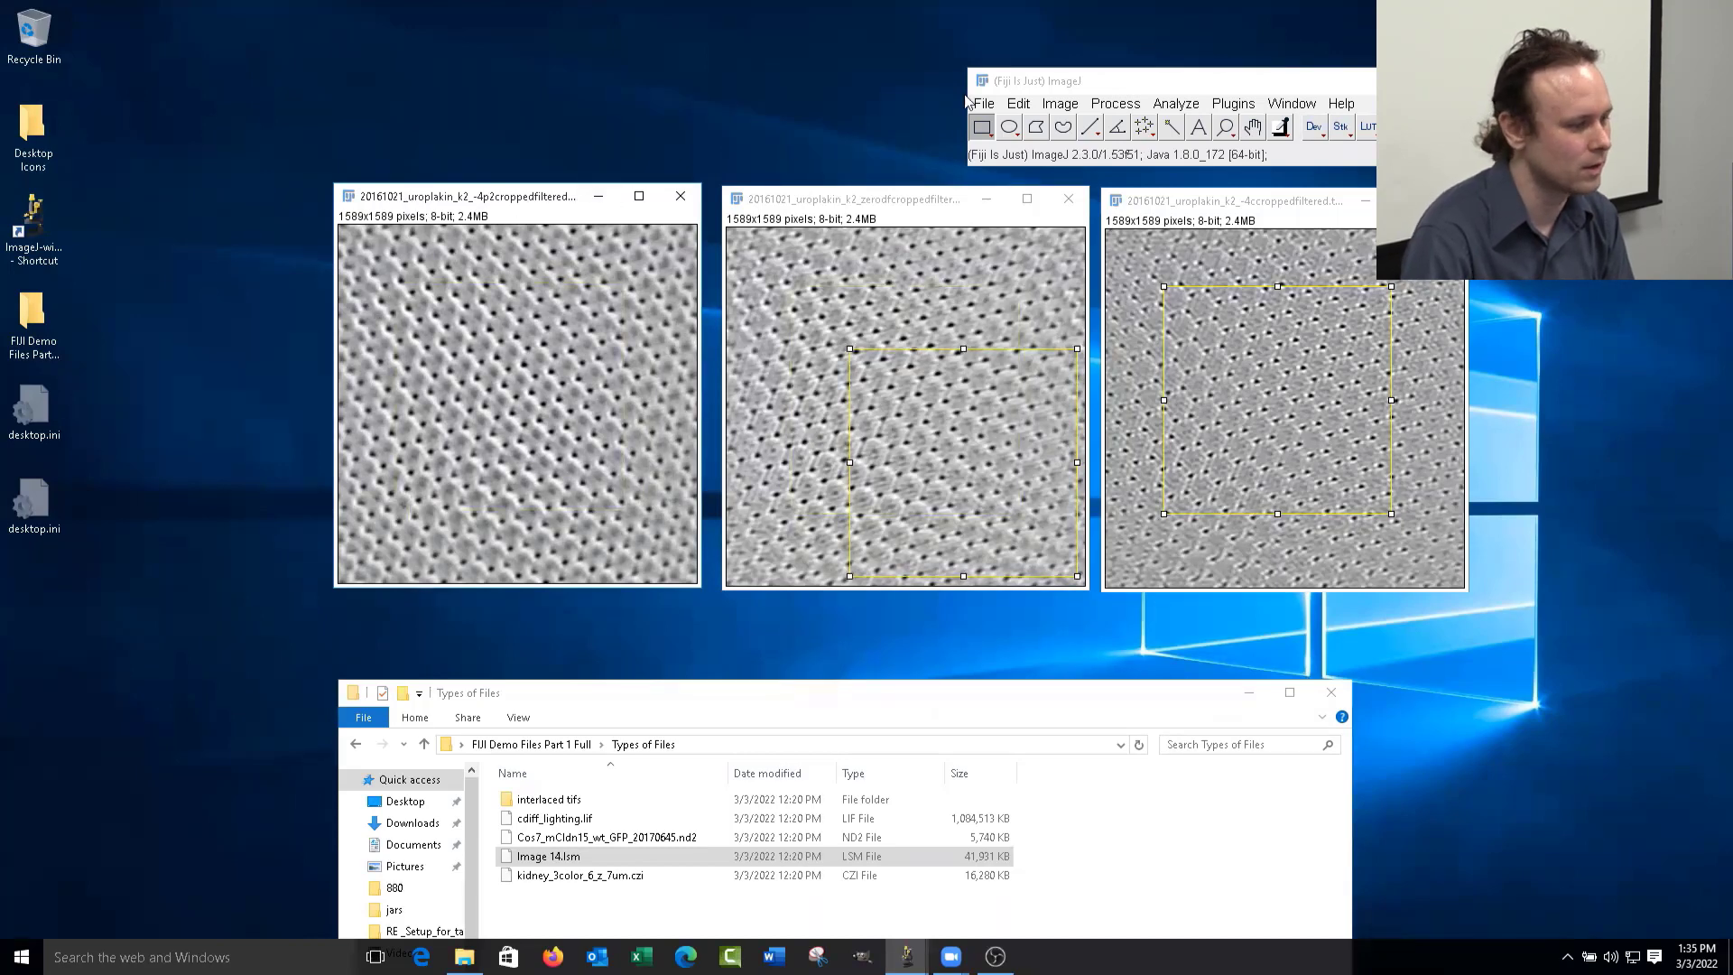
pyautogui.click(1018, 102)
pyautogui.moveTo(1128, 408)
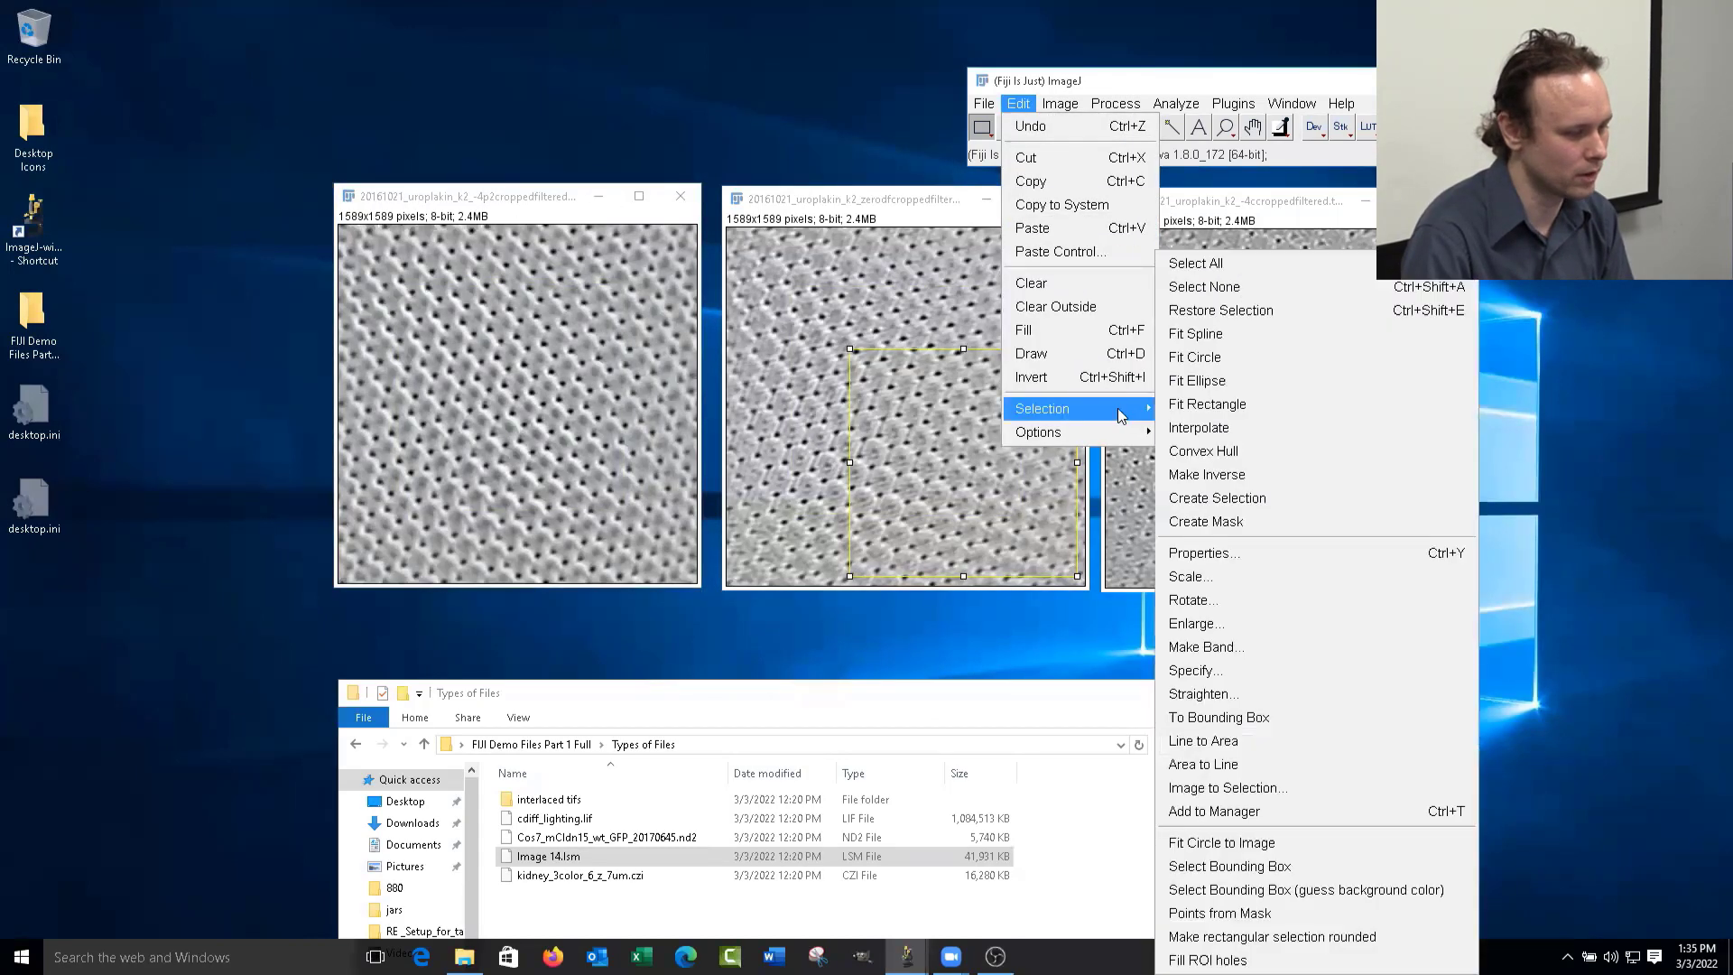
pyautogui.click(1253, 316)
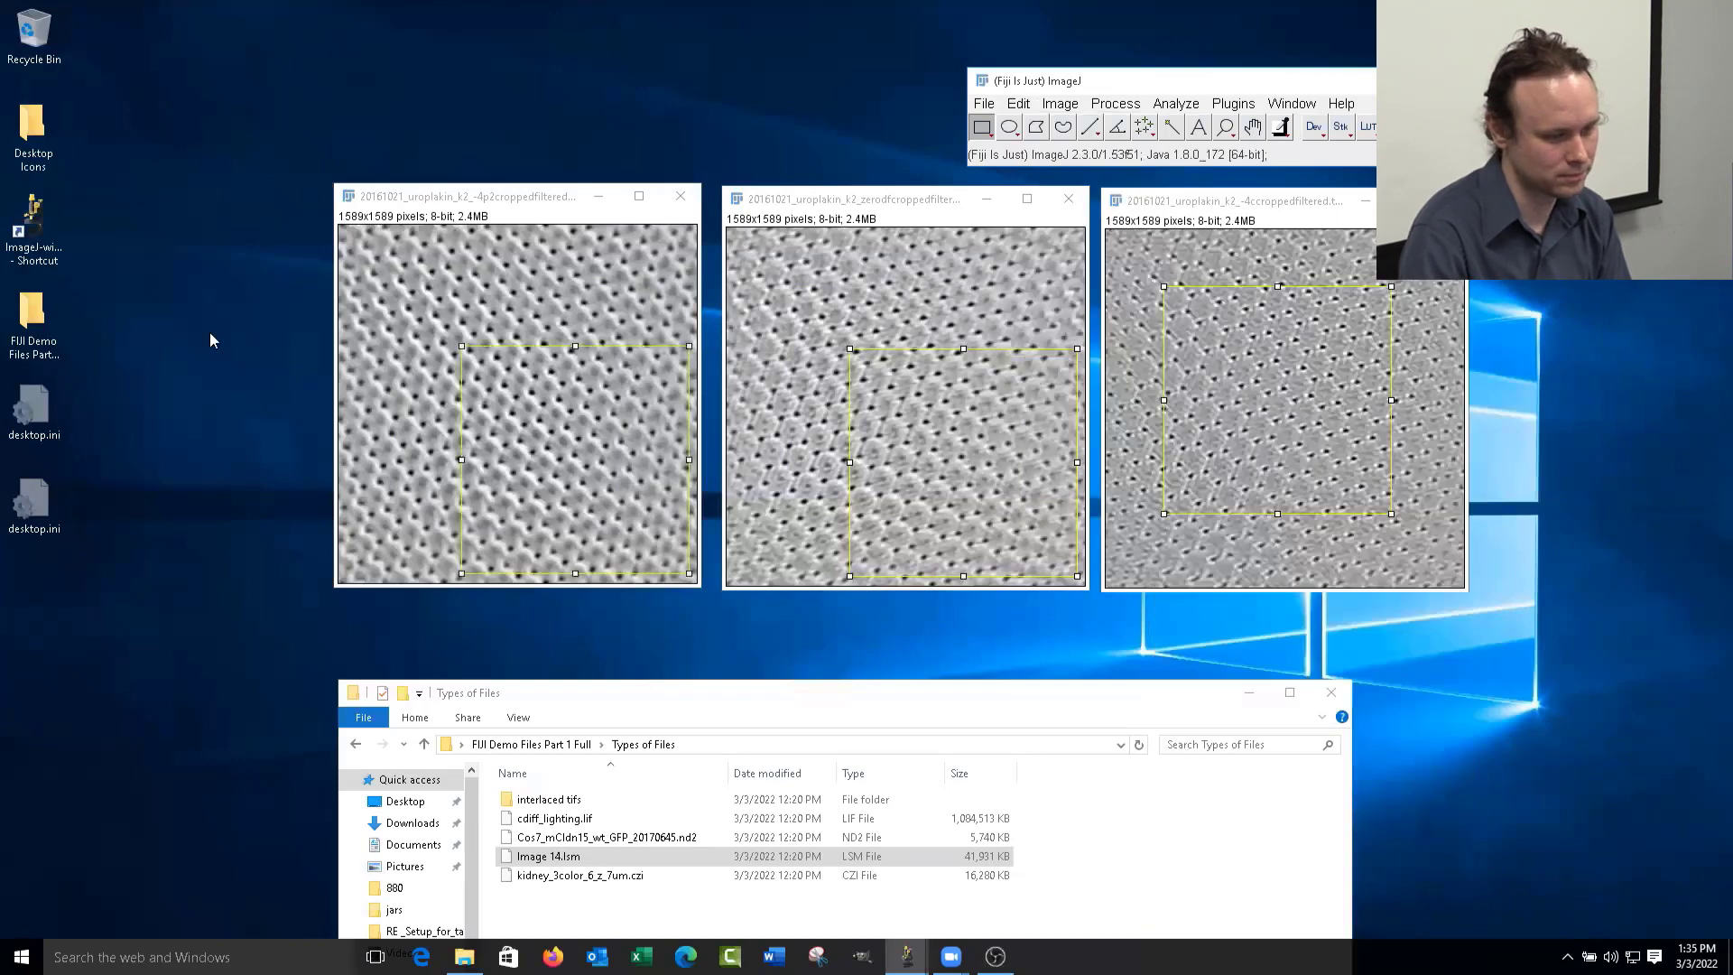
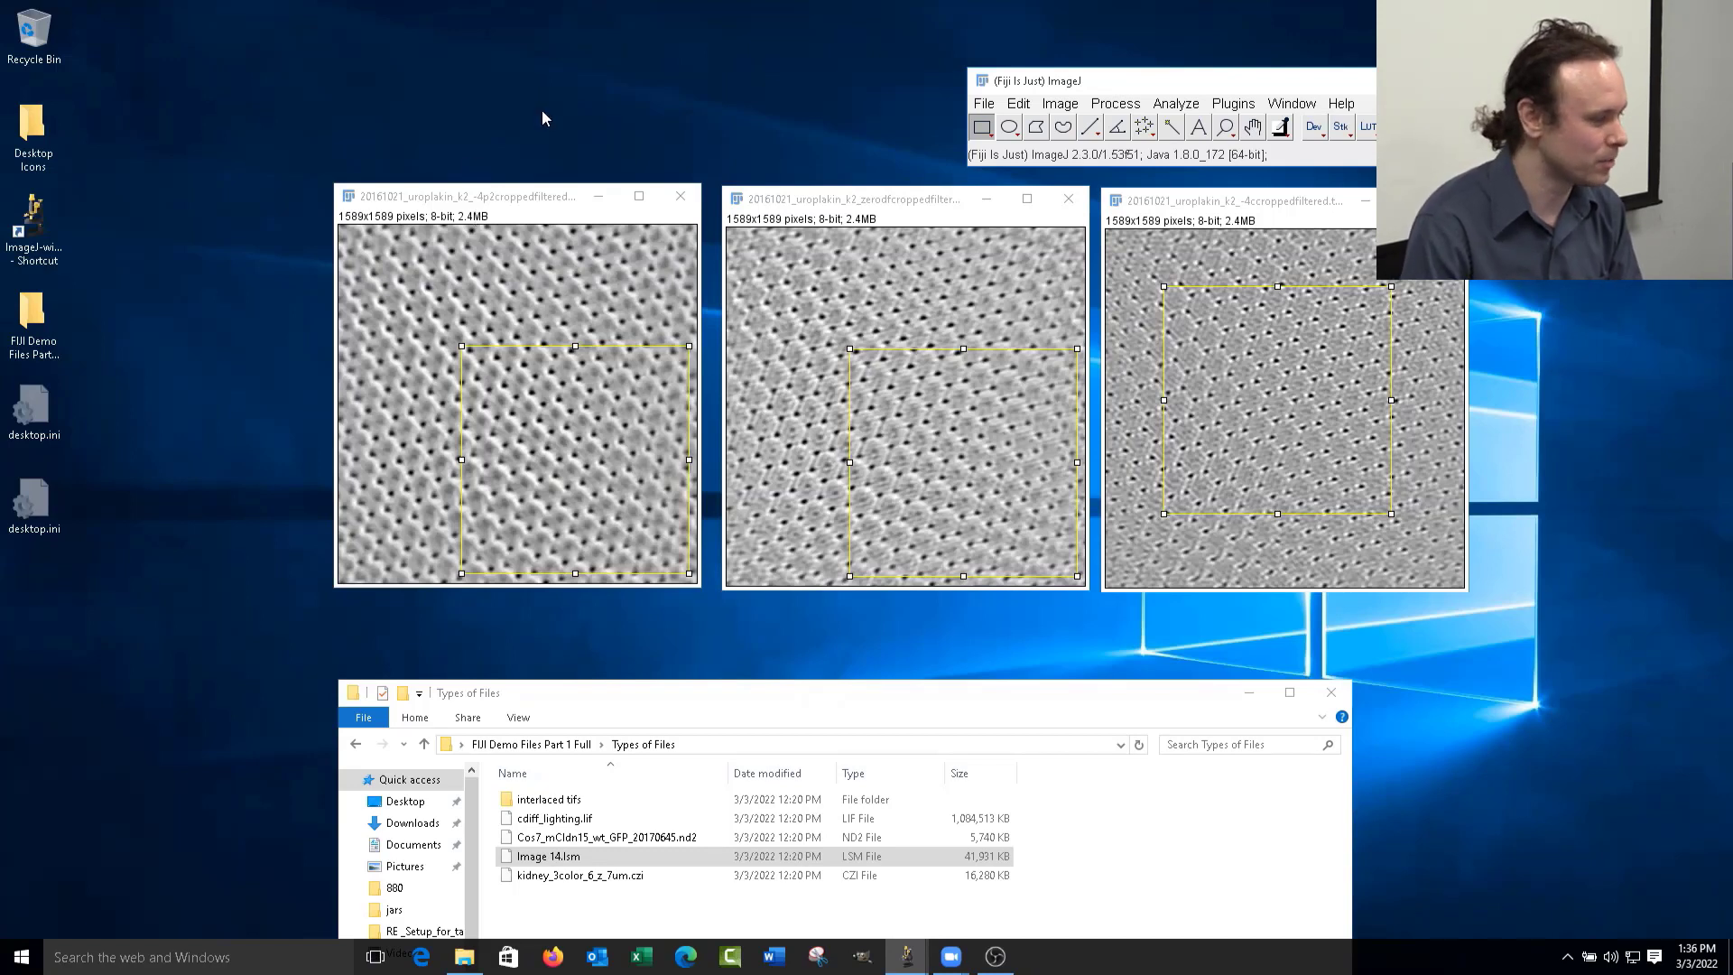
# - Line up the three uroplakin image windows in a row and close all three images
pyautogui.click(542, 198)
pyautogui.moveTo(517, 173); pyautogui.dragTo(516, 169)
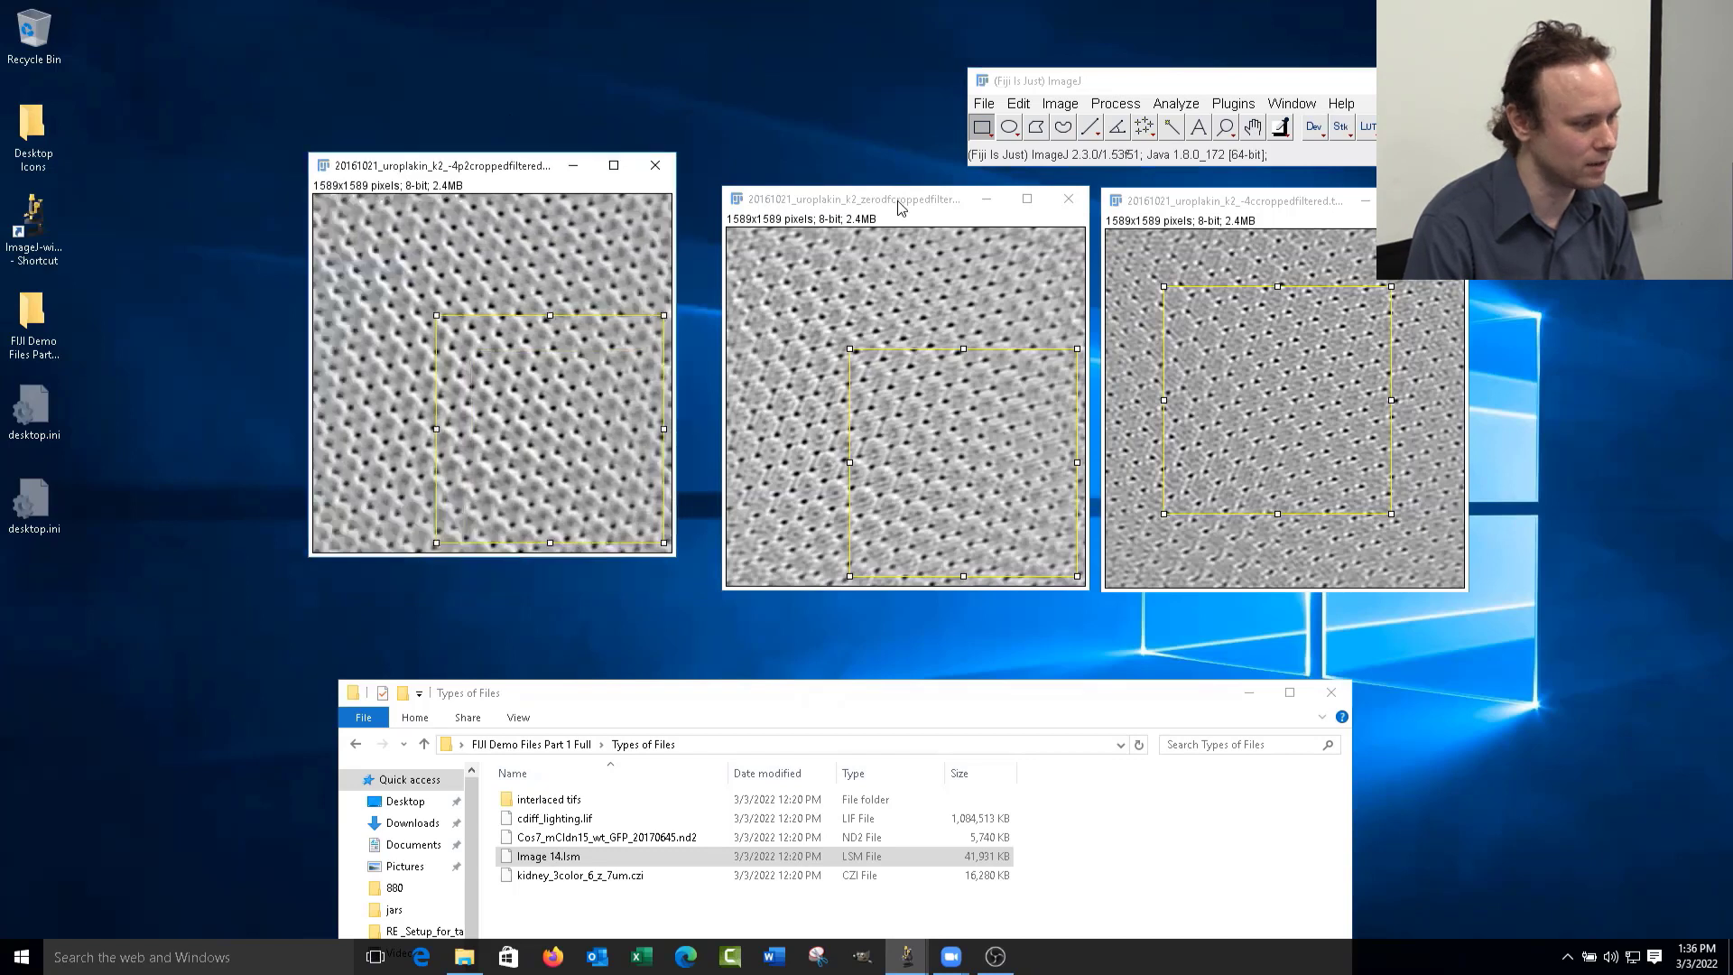
pyautogui.click(892, 198)
pyautogui.moveTo(891, 193); pyautogui.dragTo(863, 169)
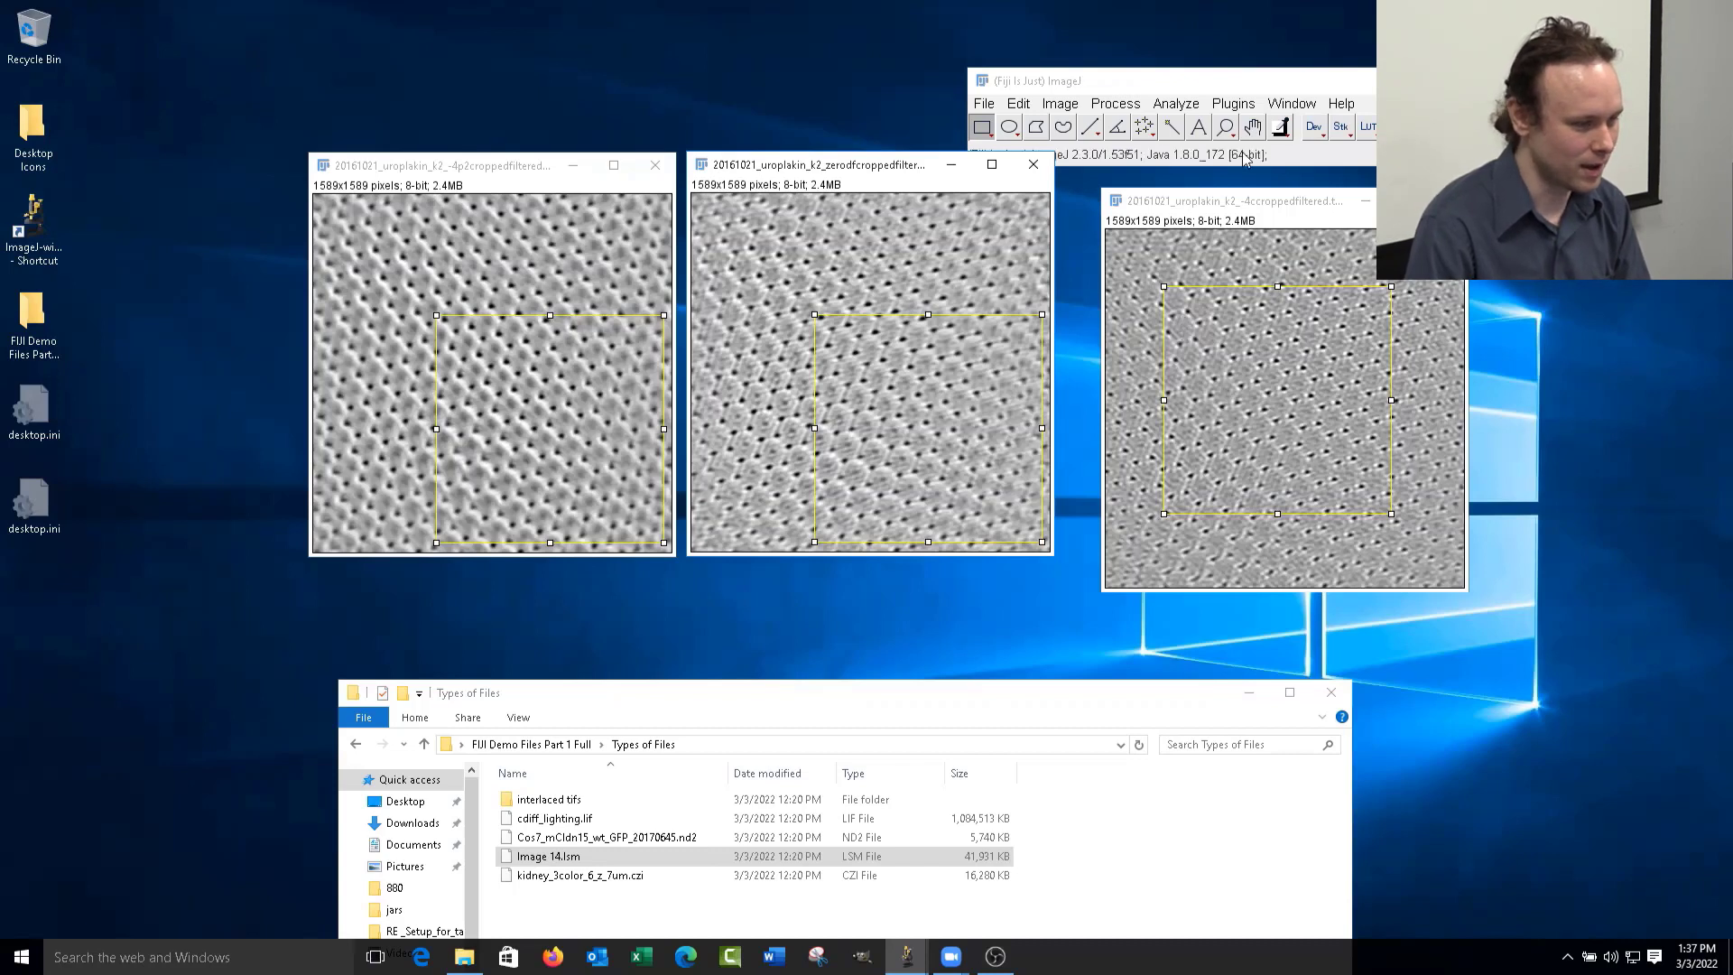
pyautogui.click(1295, 206)
pyautogui.moveTo(1293, 200); pyautogui.dragTo(1271, 164)
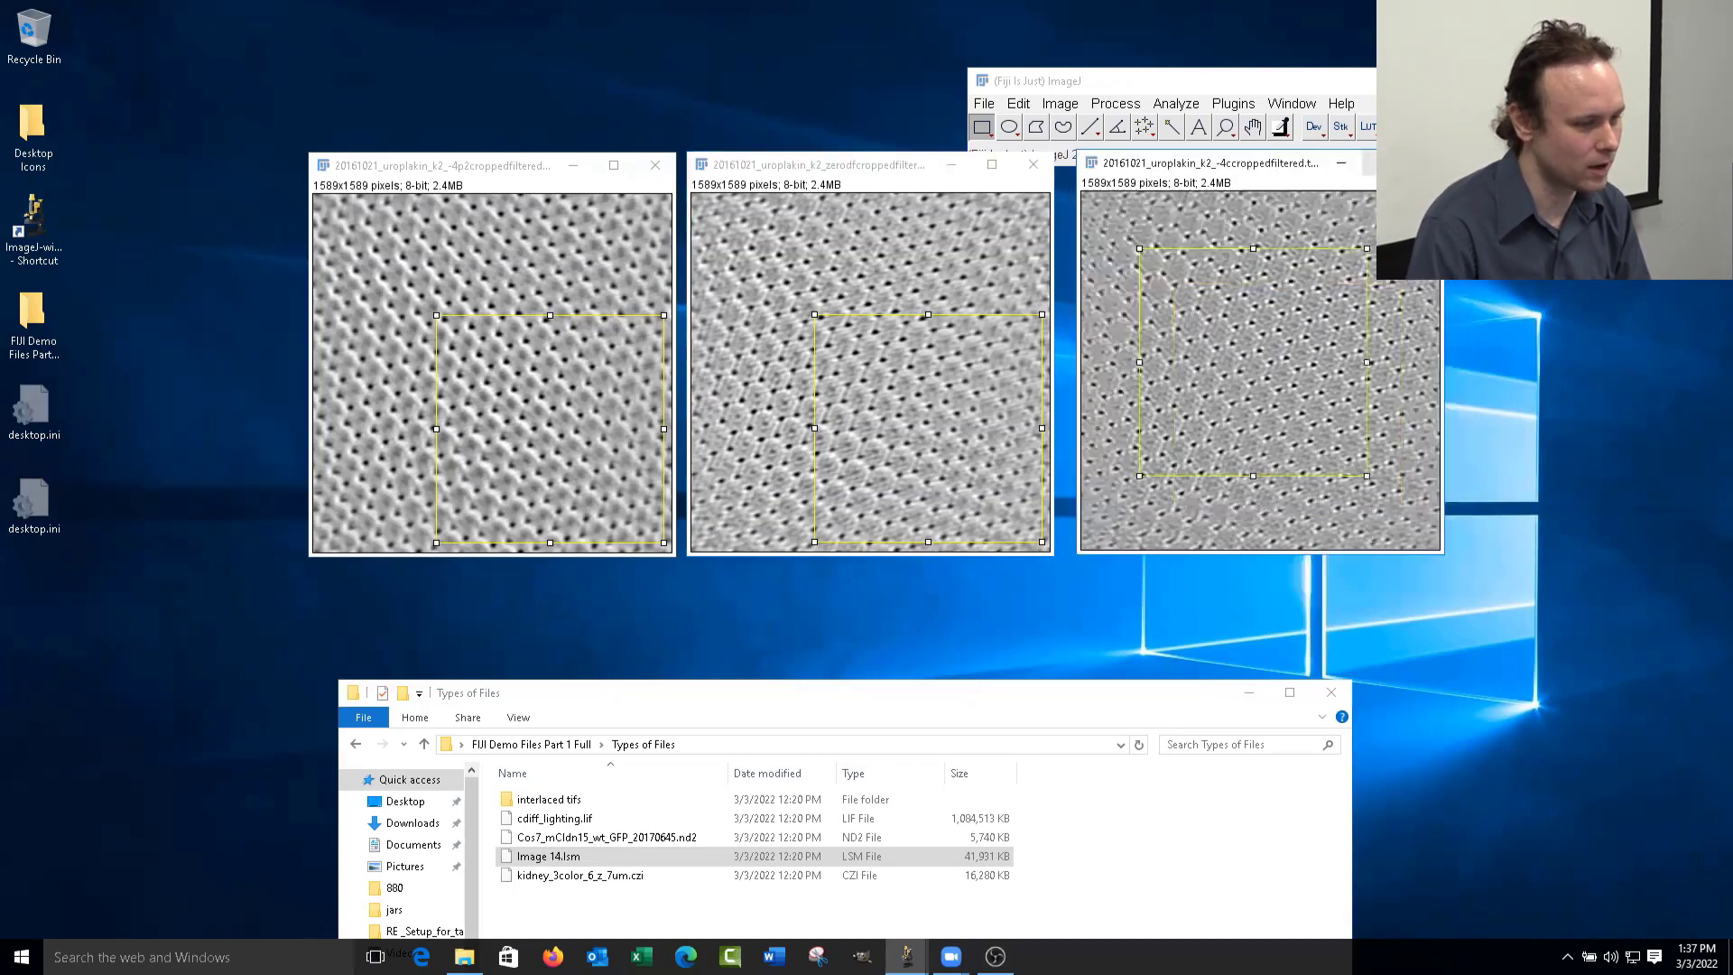
pyautogui.click(1423, 164)
pyautogui.click(1042, 168)
pyautogui.click(657, 166)
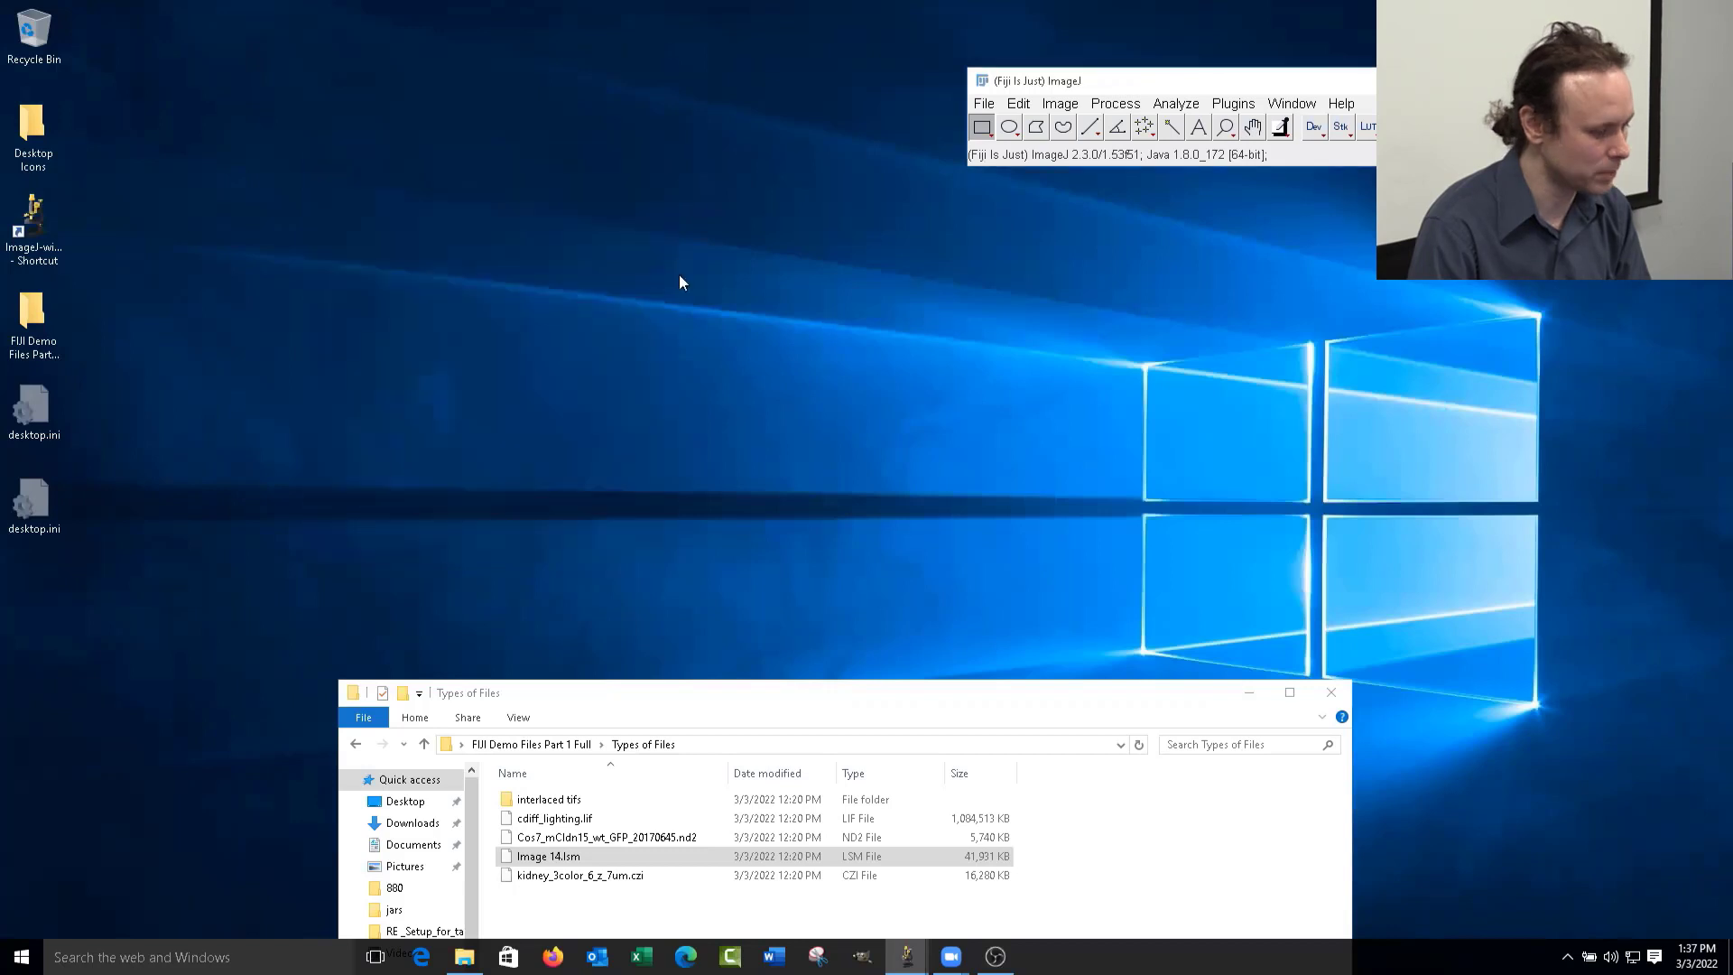
# - Bring up the Outline slide in Intro-1.tif to review the topics and minimize it again
pyautogui.moveTo(906, 955)
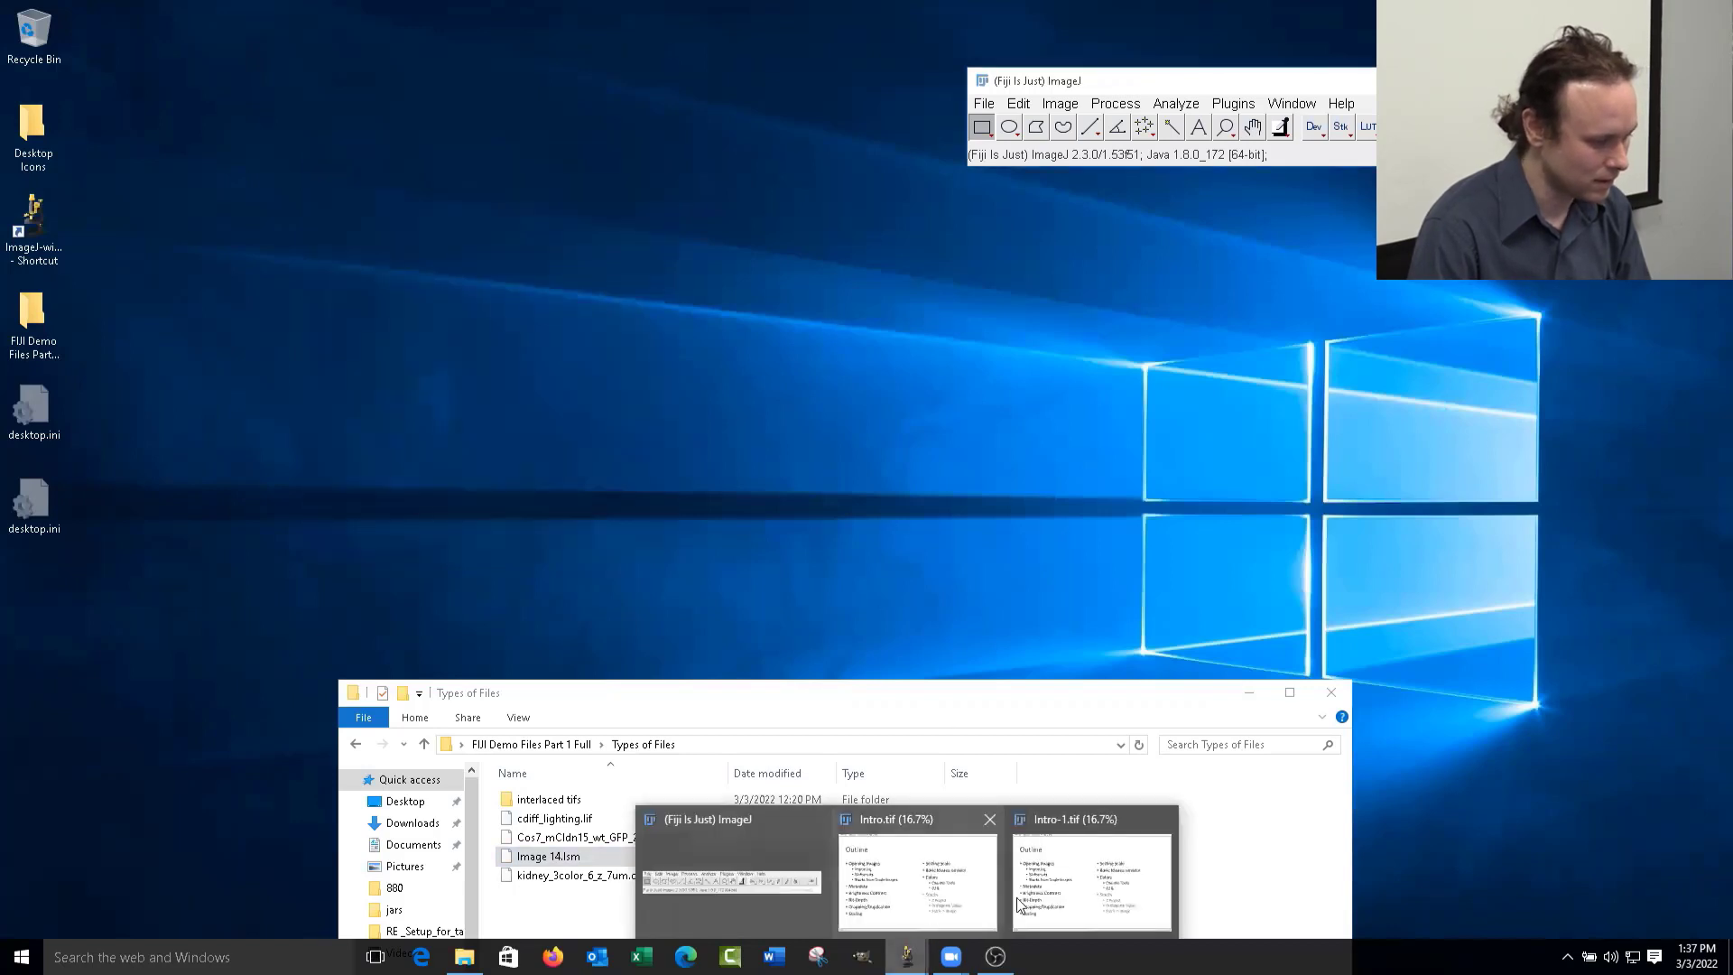
pyautogui.click(1083, 880)
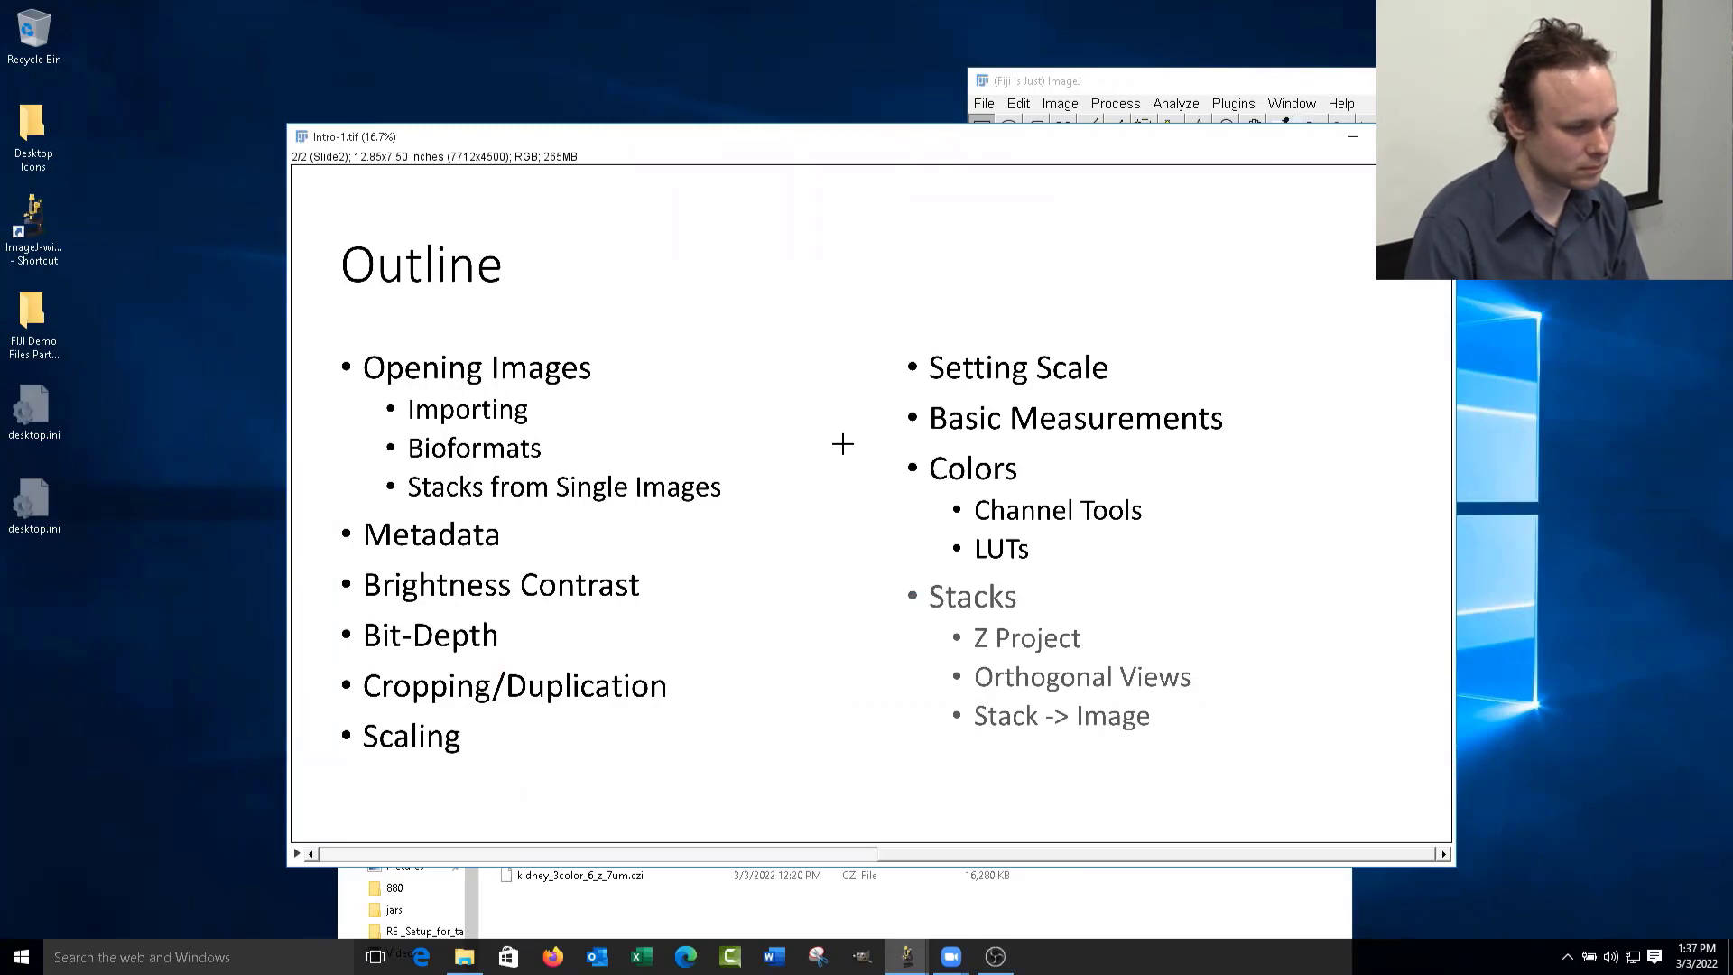
pyautogui.moveTo(967, 140); pyautogui.dragTo(940, 179)
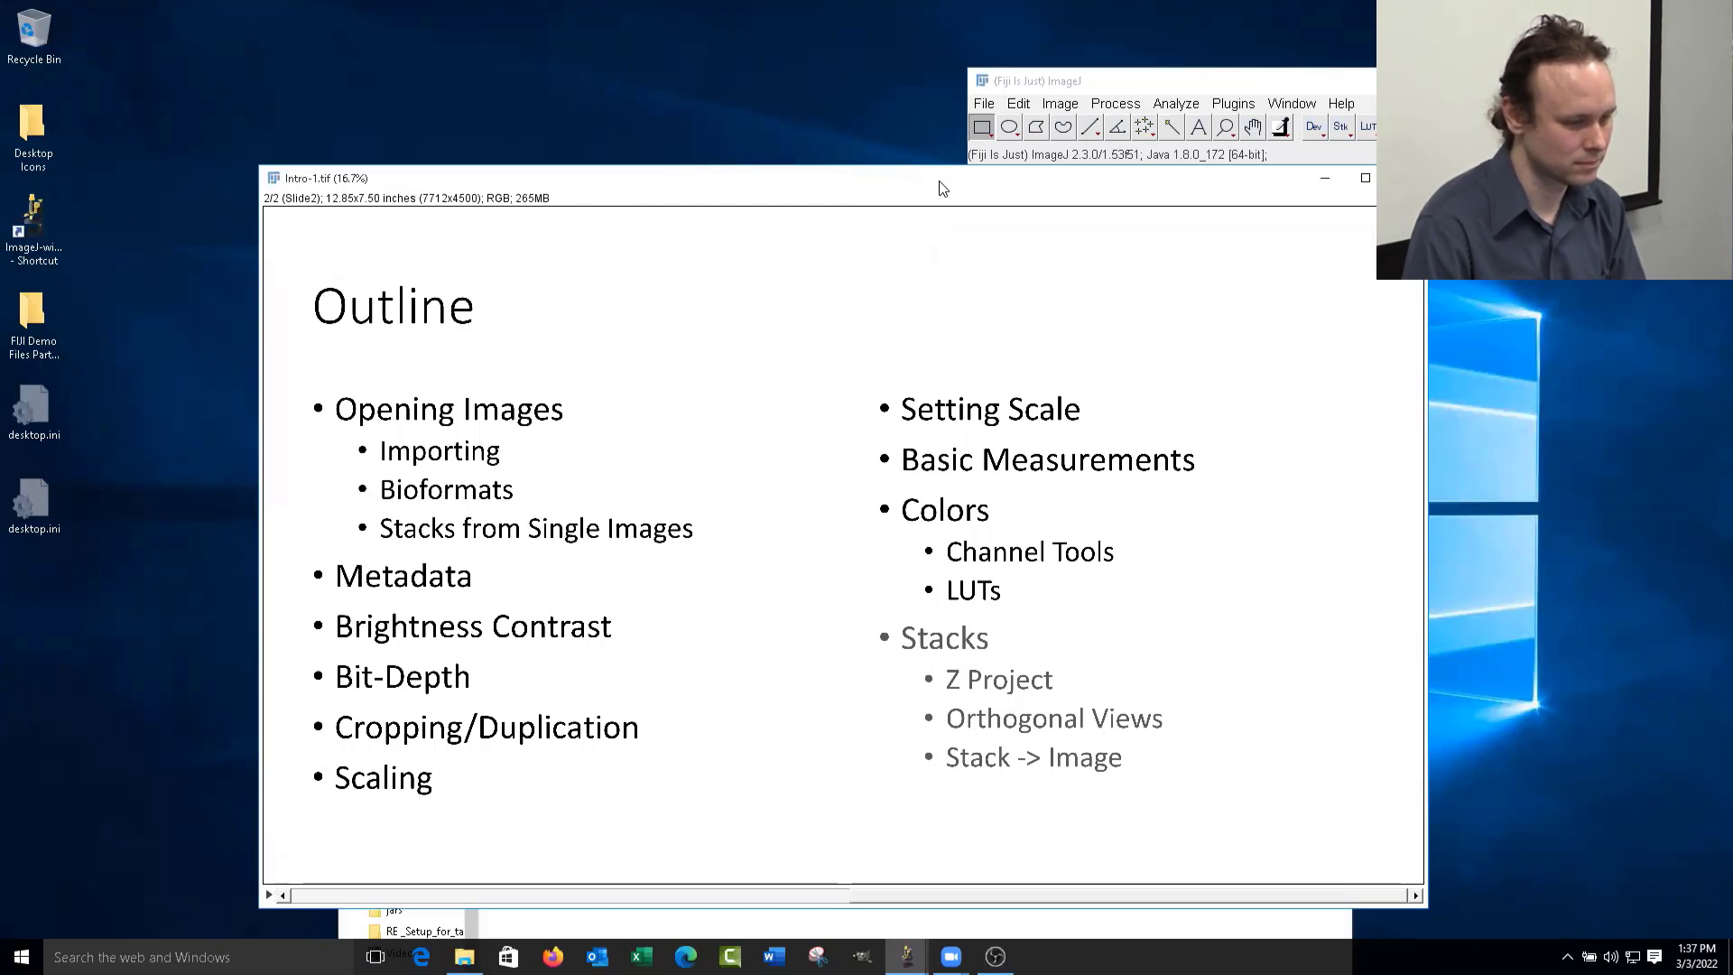
pyautogui.click(1321, 179)
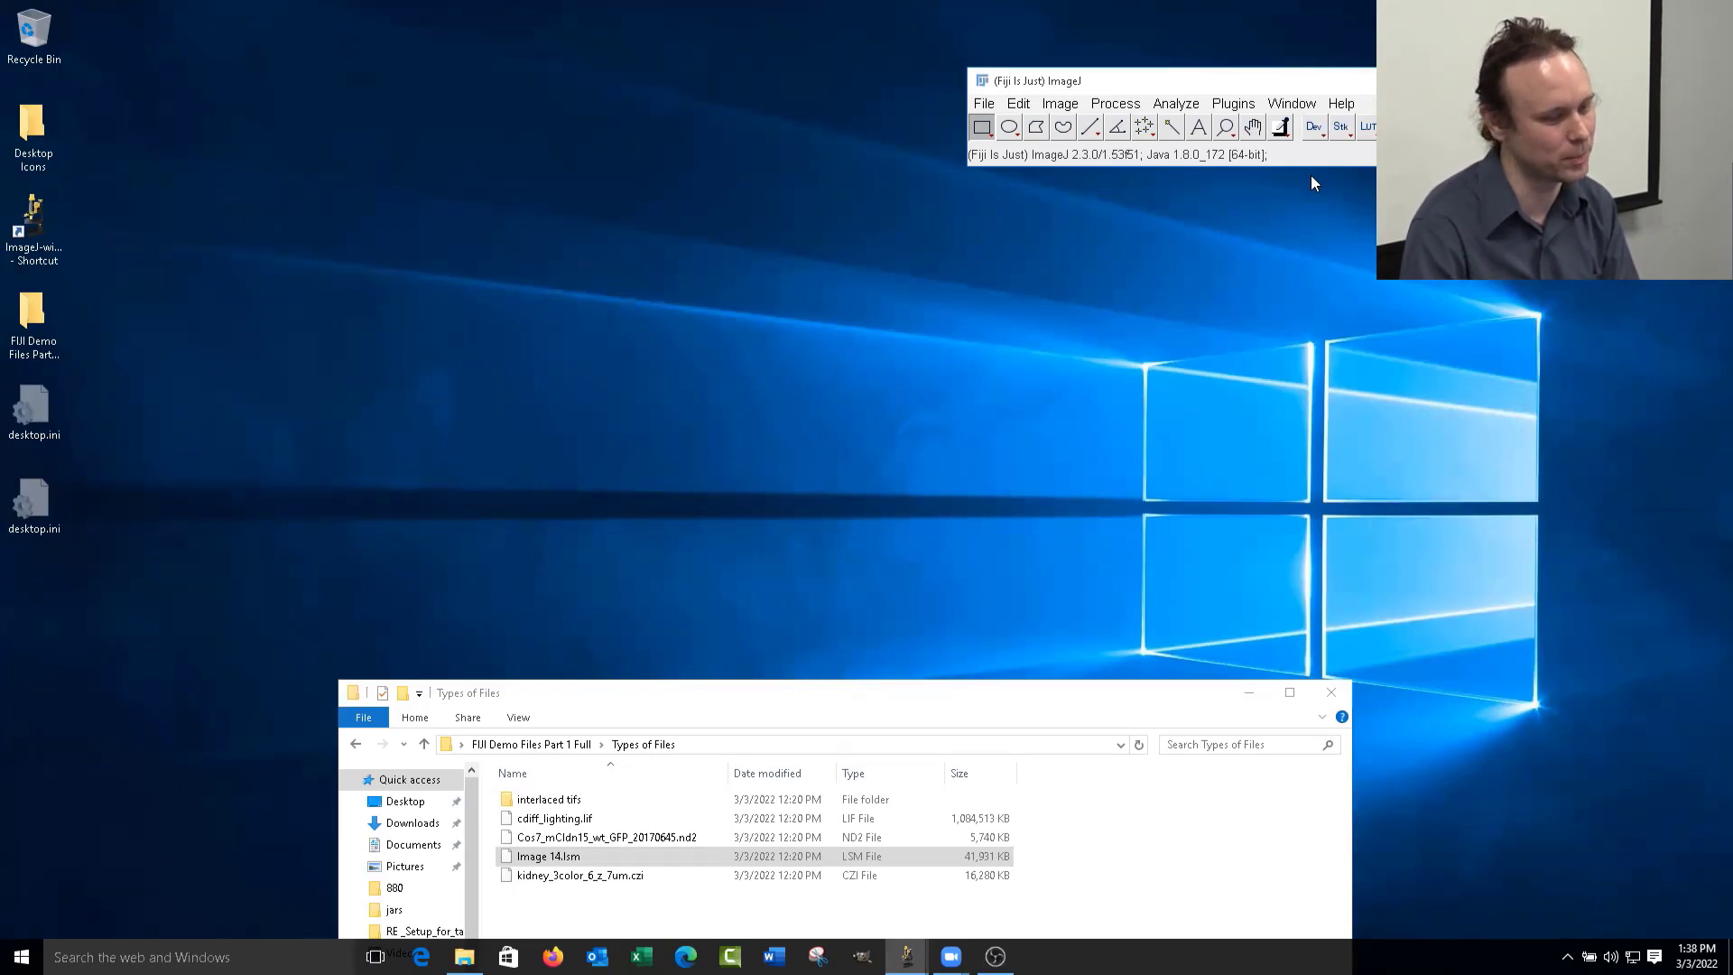
# - Switch to File Explorer and open the Scalebars folder inside FIJI Demo Files Part 1 Full
pyautogui.click(1105, 718)
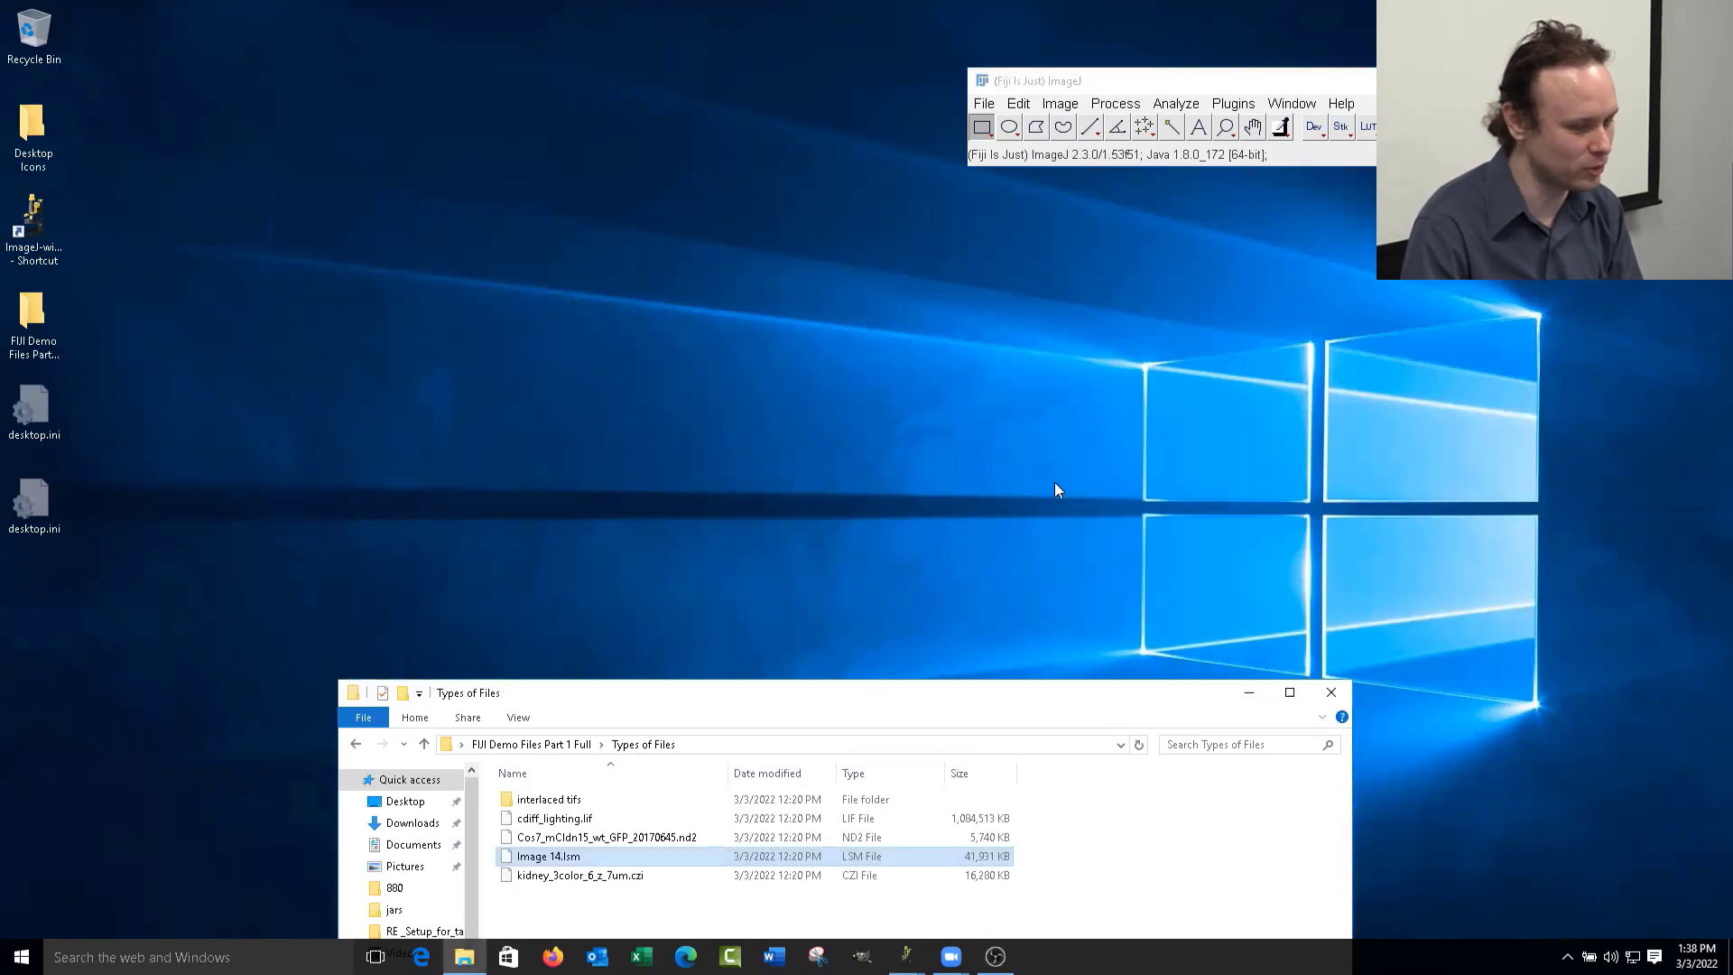
pyautogui.moveTo(1042, 673); pyautogui.dragTo(1057, 271)
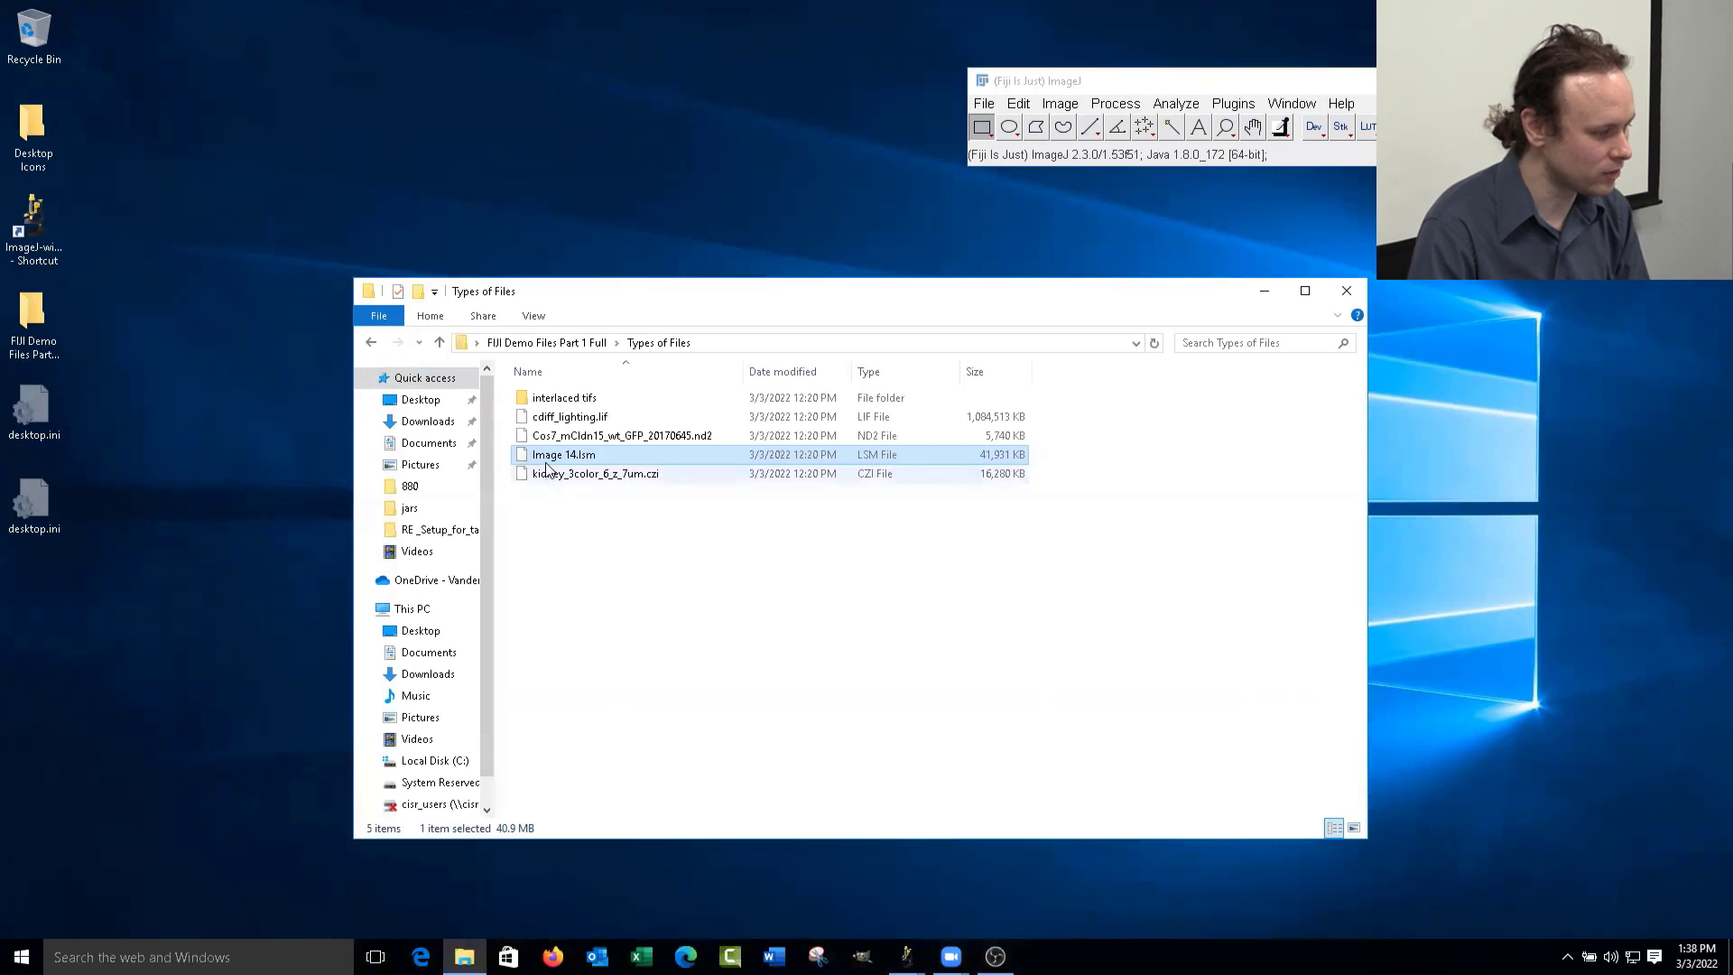
pyautogui.click(377, 346)
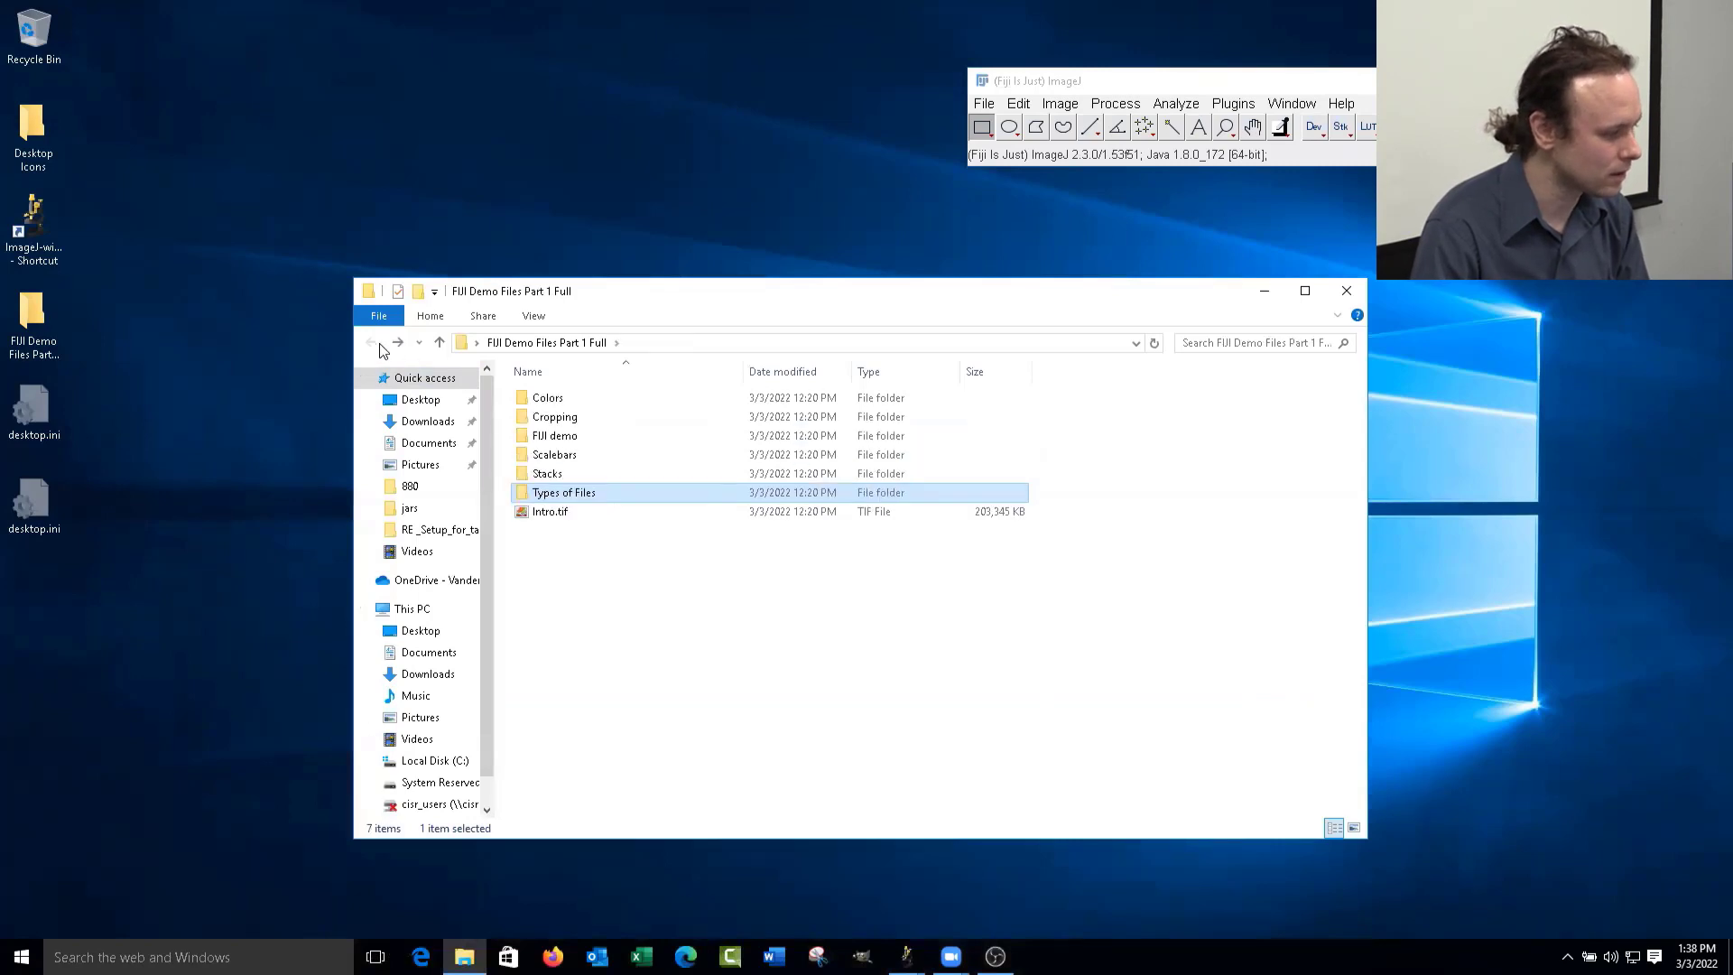
pyautogui.doubleClick(594, 455)
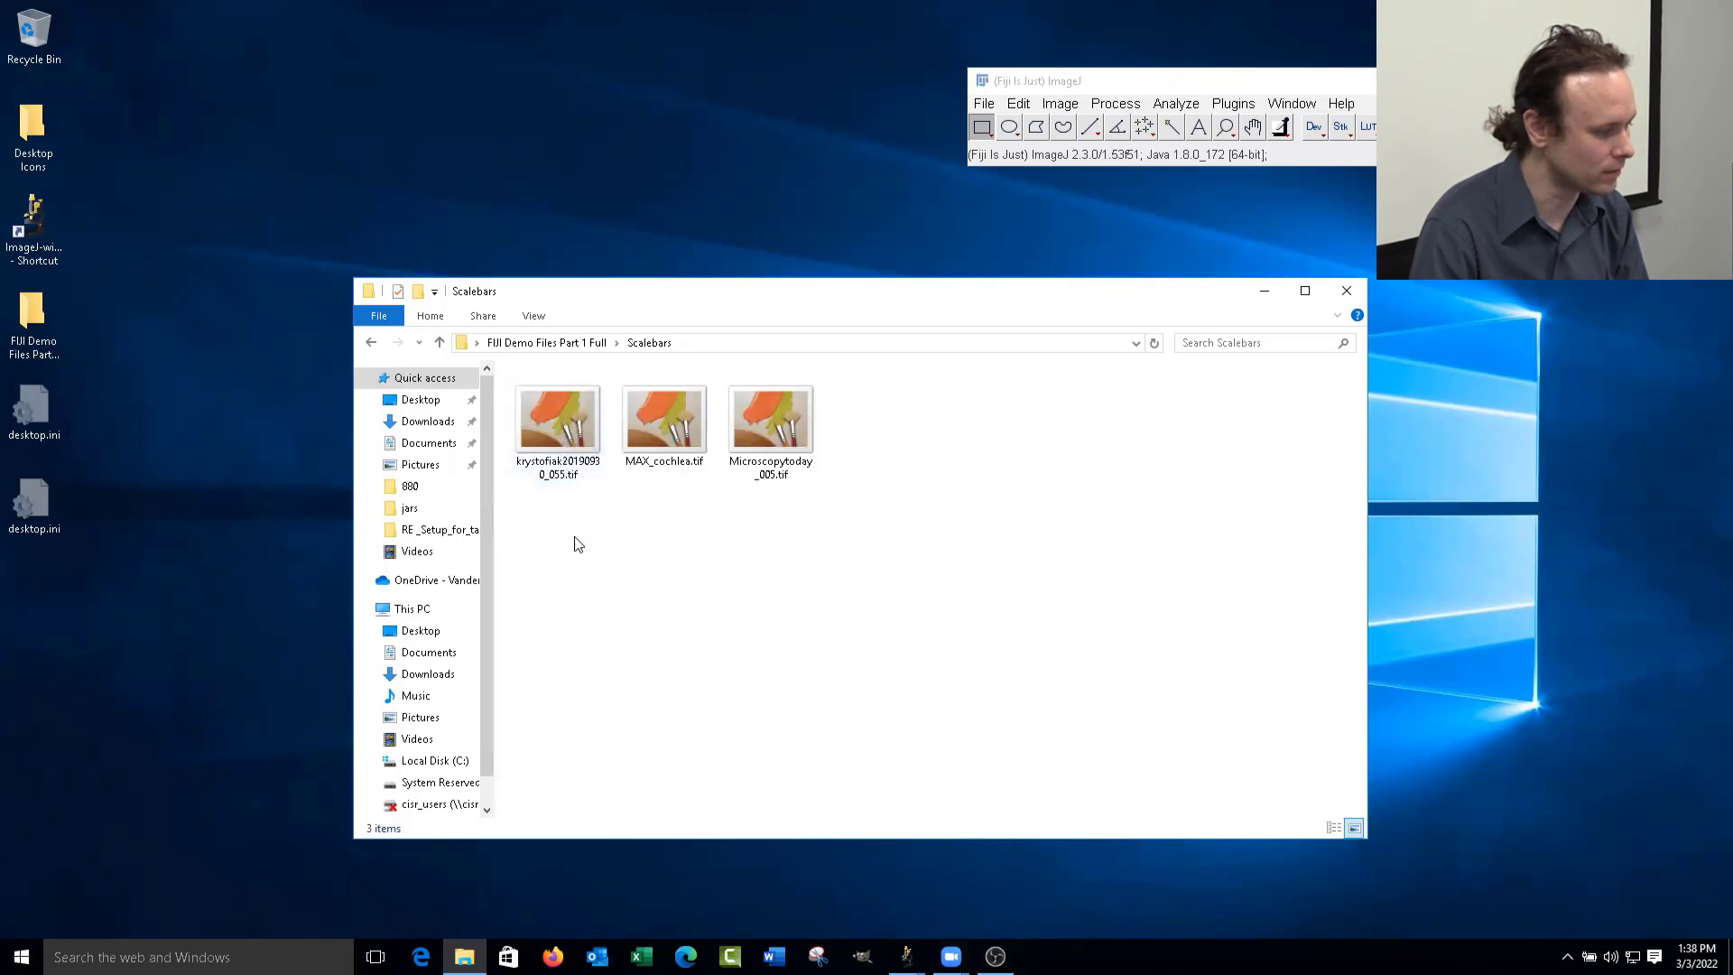
# - Open MAX_cochlea.tif from the Scalebars folder in Fiji and place its window below the main Fiji window
pyautogui.click(647, 426)
pyautogui.moveTo(1092, 87); pyautogui.dragTo(1091, 89)
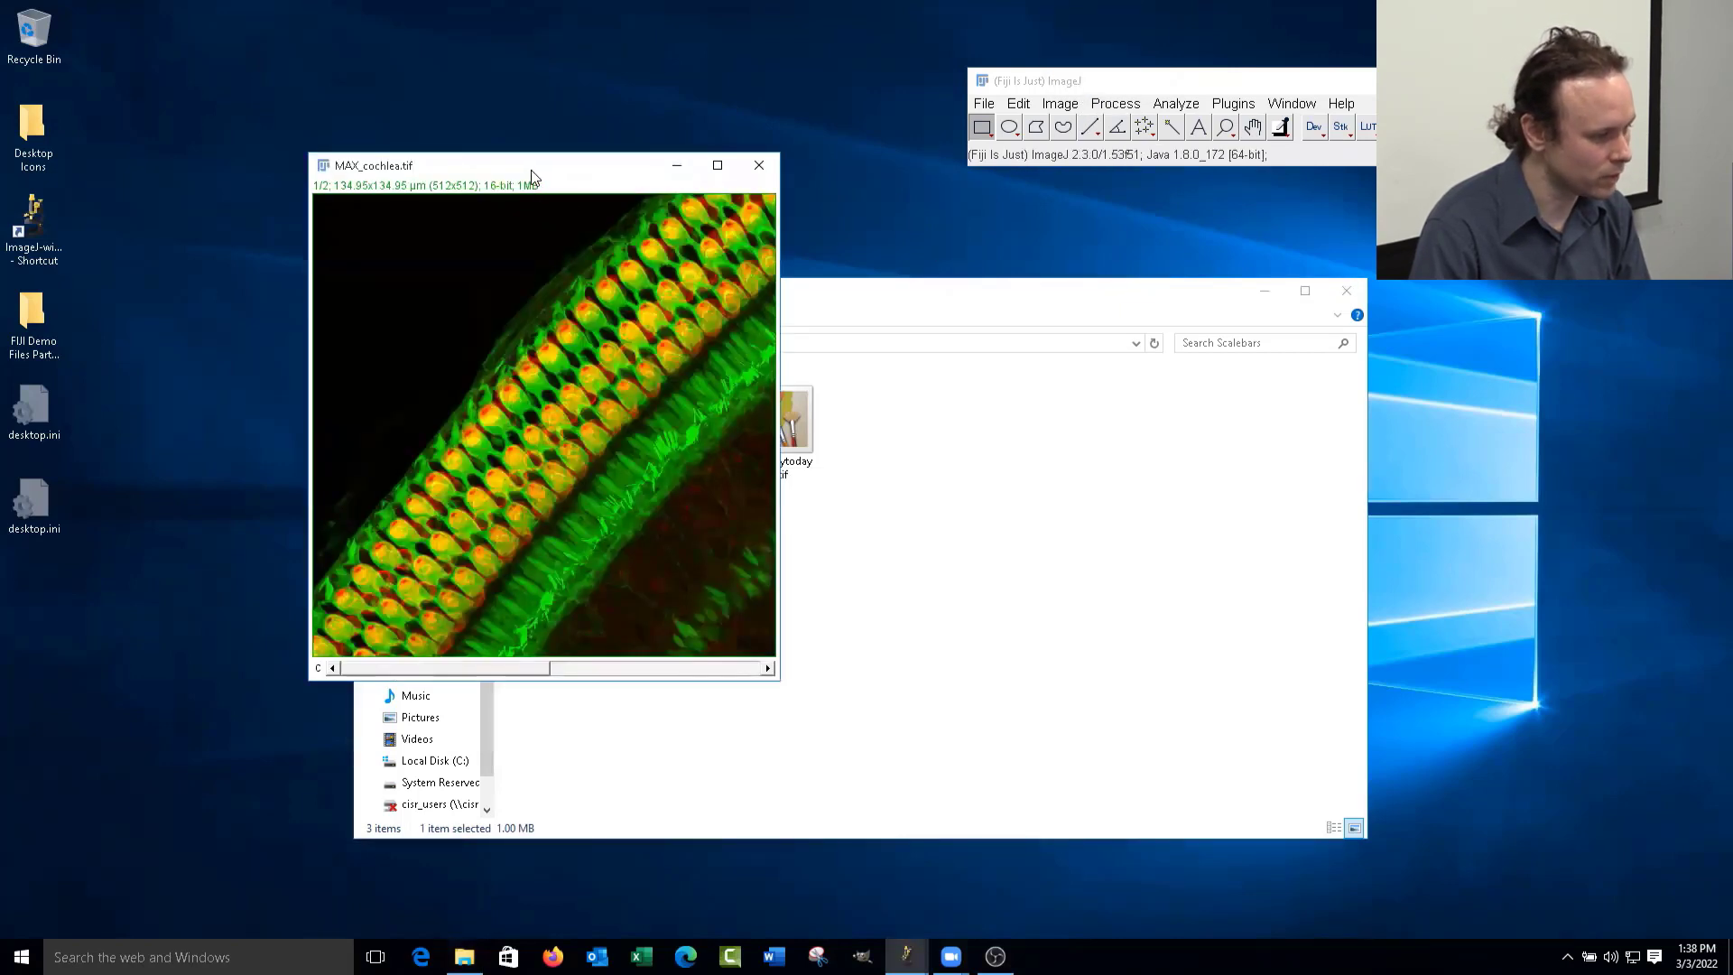
pyautogui.moveTo(532, 176); pyautogui.dragTo(1039, 199)
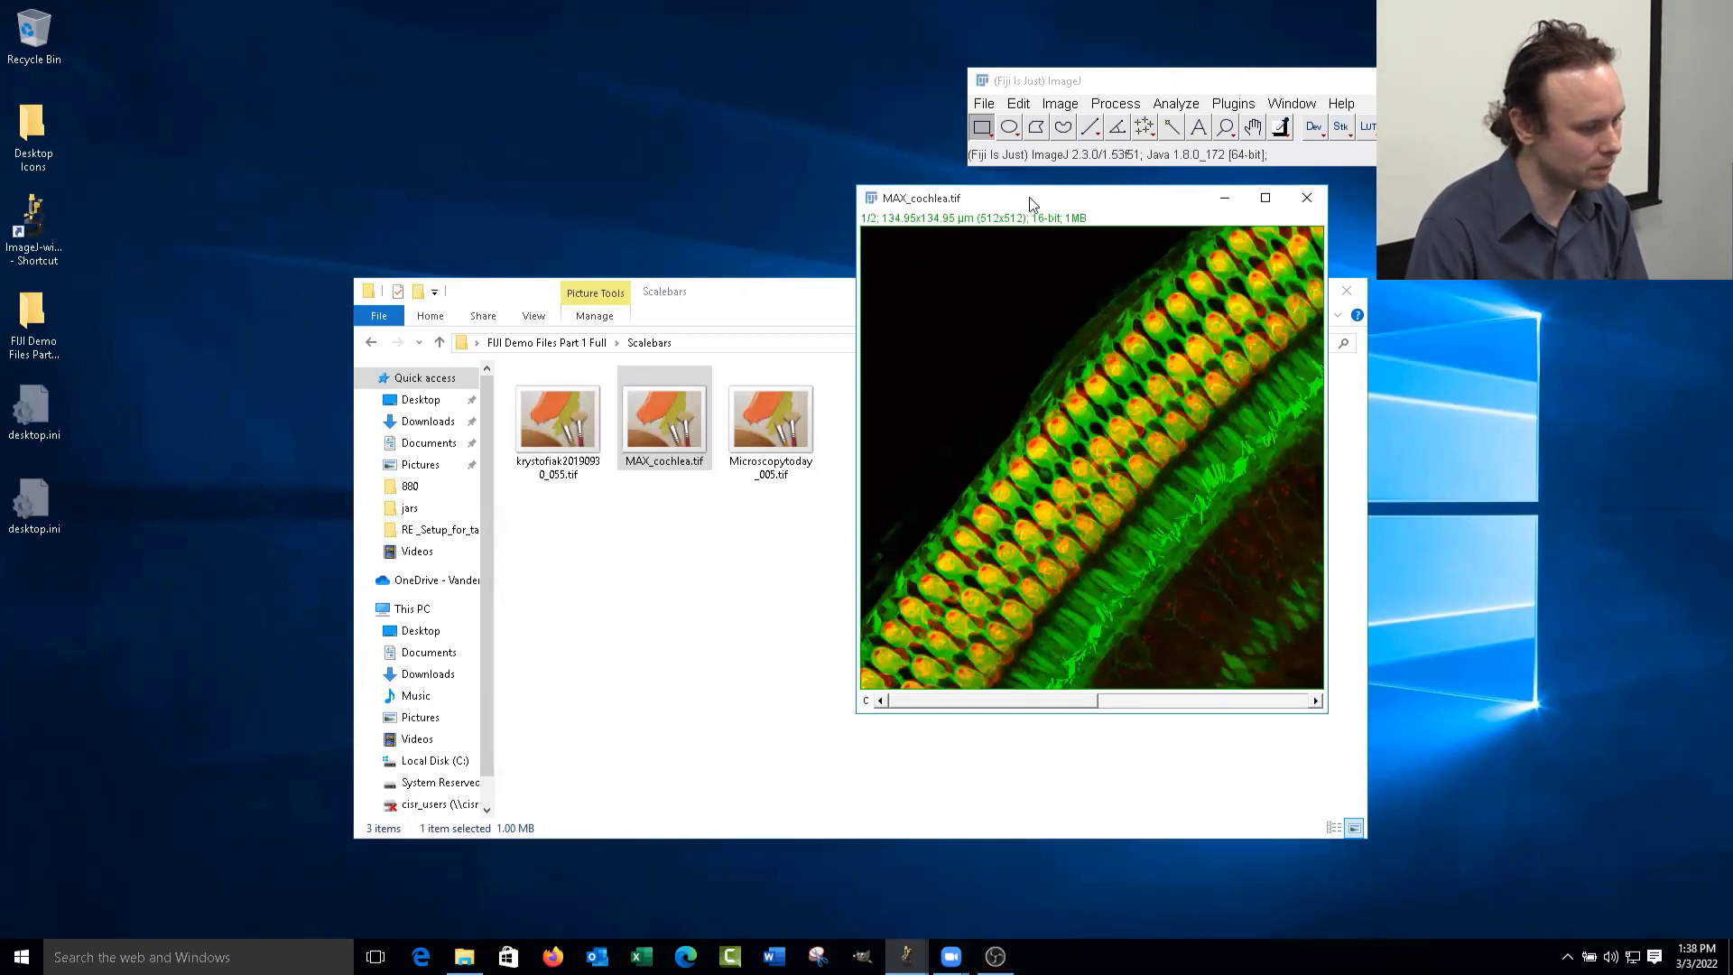
pyautogui.moveTo(1032, 204); pyautogui.dragTo(958, 210)
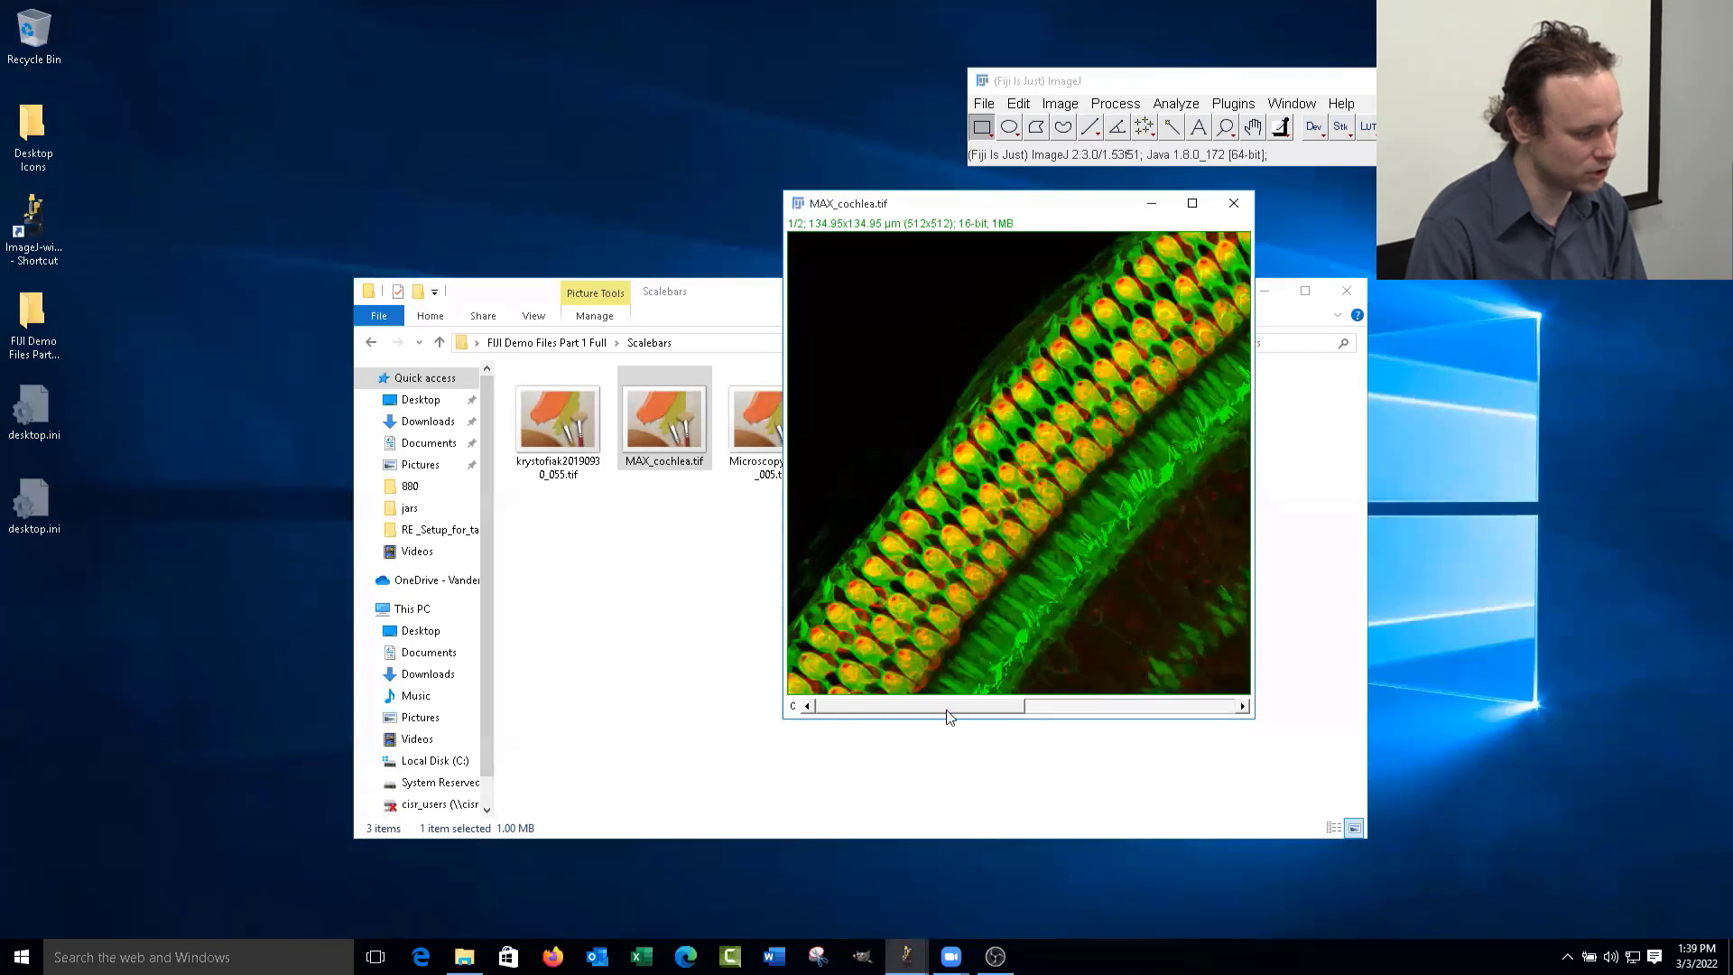
pyautogui.moveTo(948, 706); pyautogui.dragTo(832, 701)
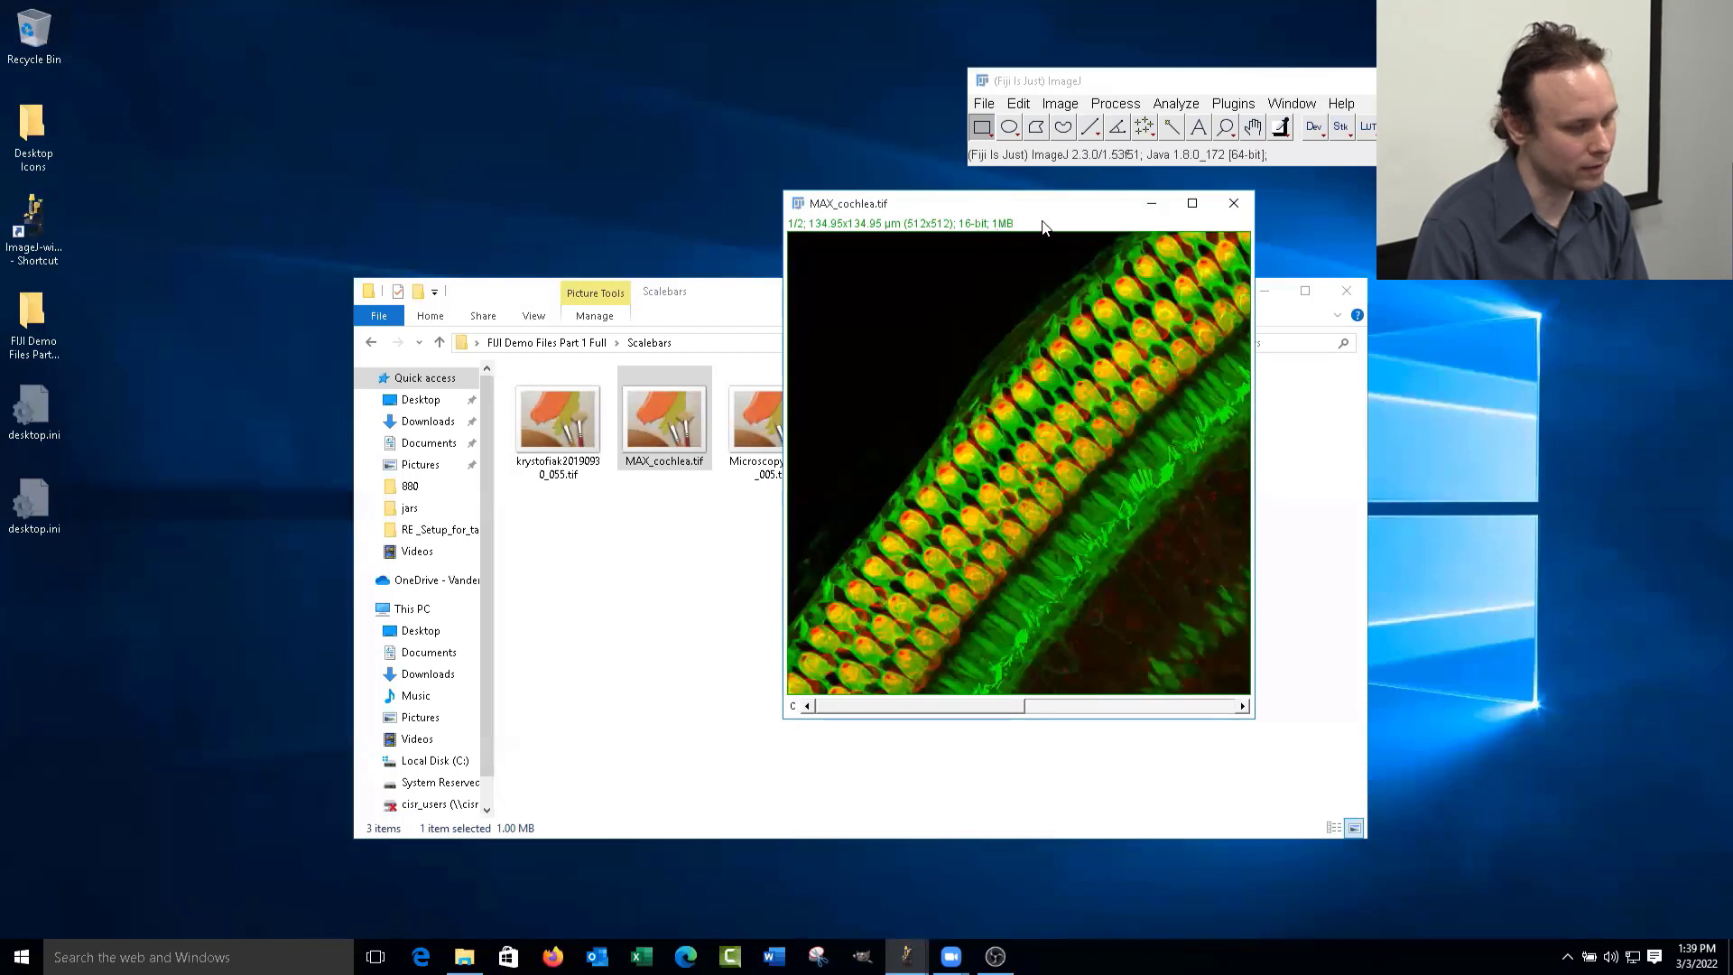
pyautogui.moveTo(1047, 204); pyautogui.dragTo(596, 145)
pyautogui.moveTo(479, 105); pyautogui.dragTo(505, 118)
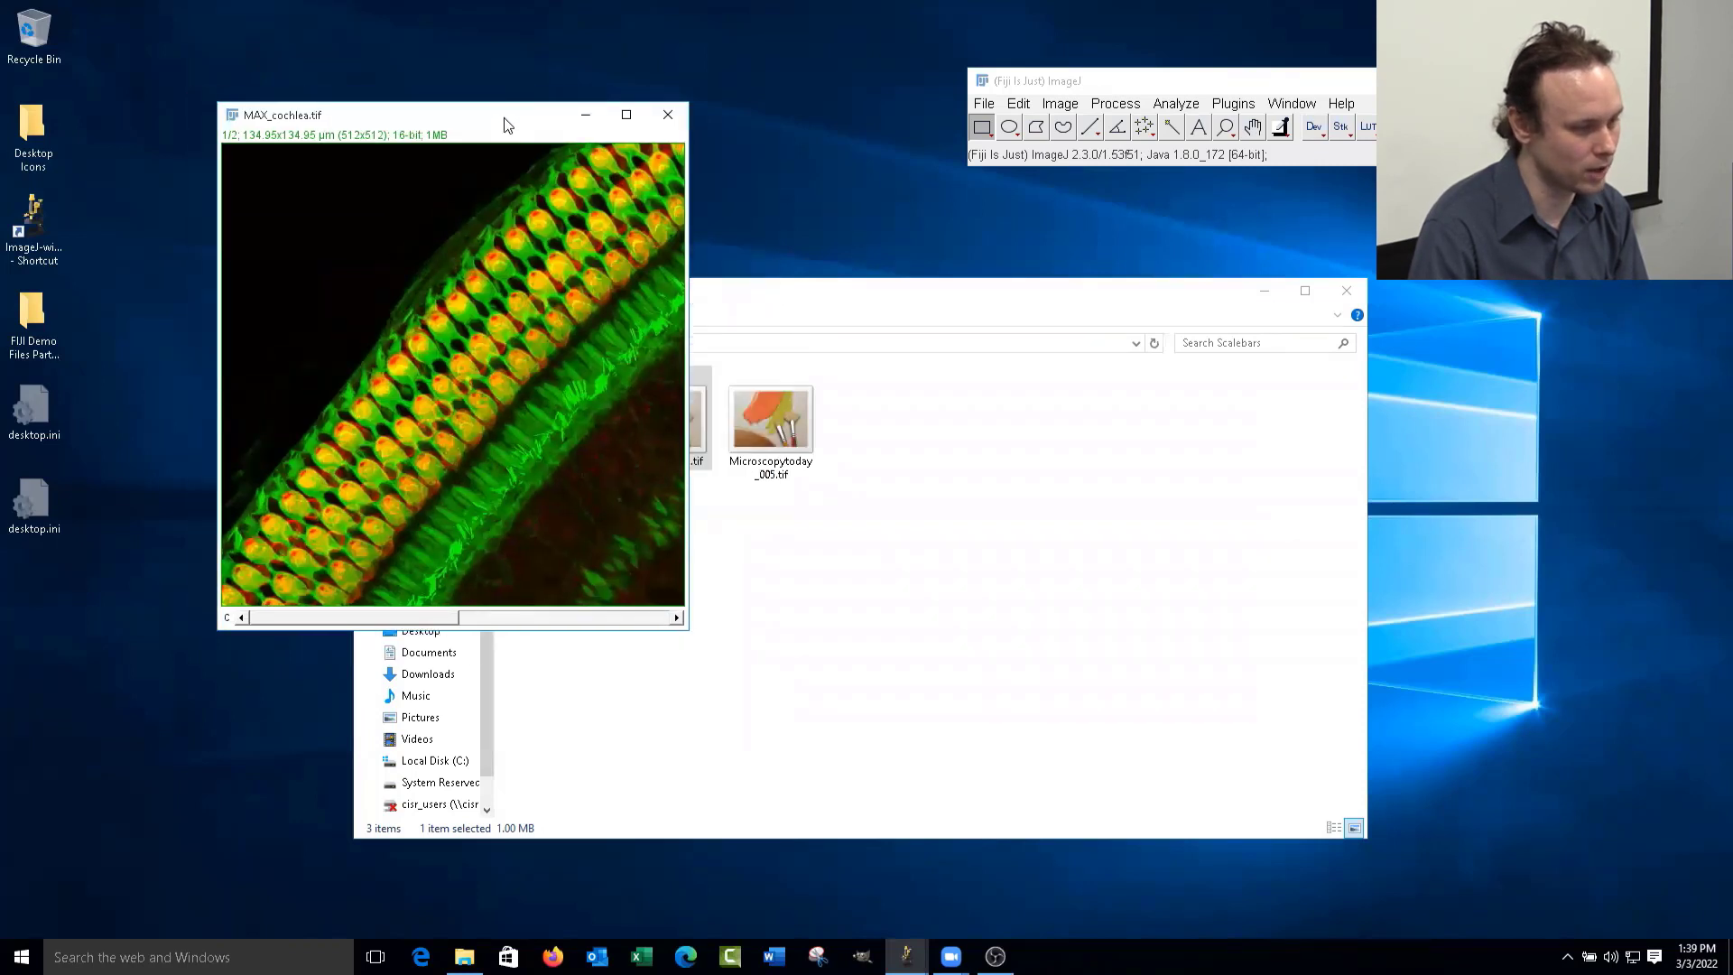
pyautogui.moveTo(505, 115); pyautogui.dragTo(805, 229)
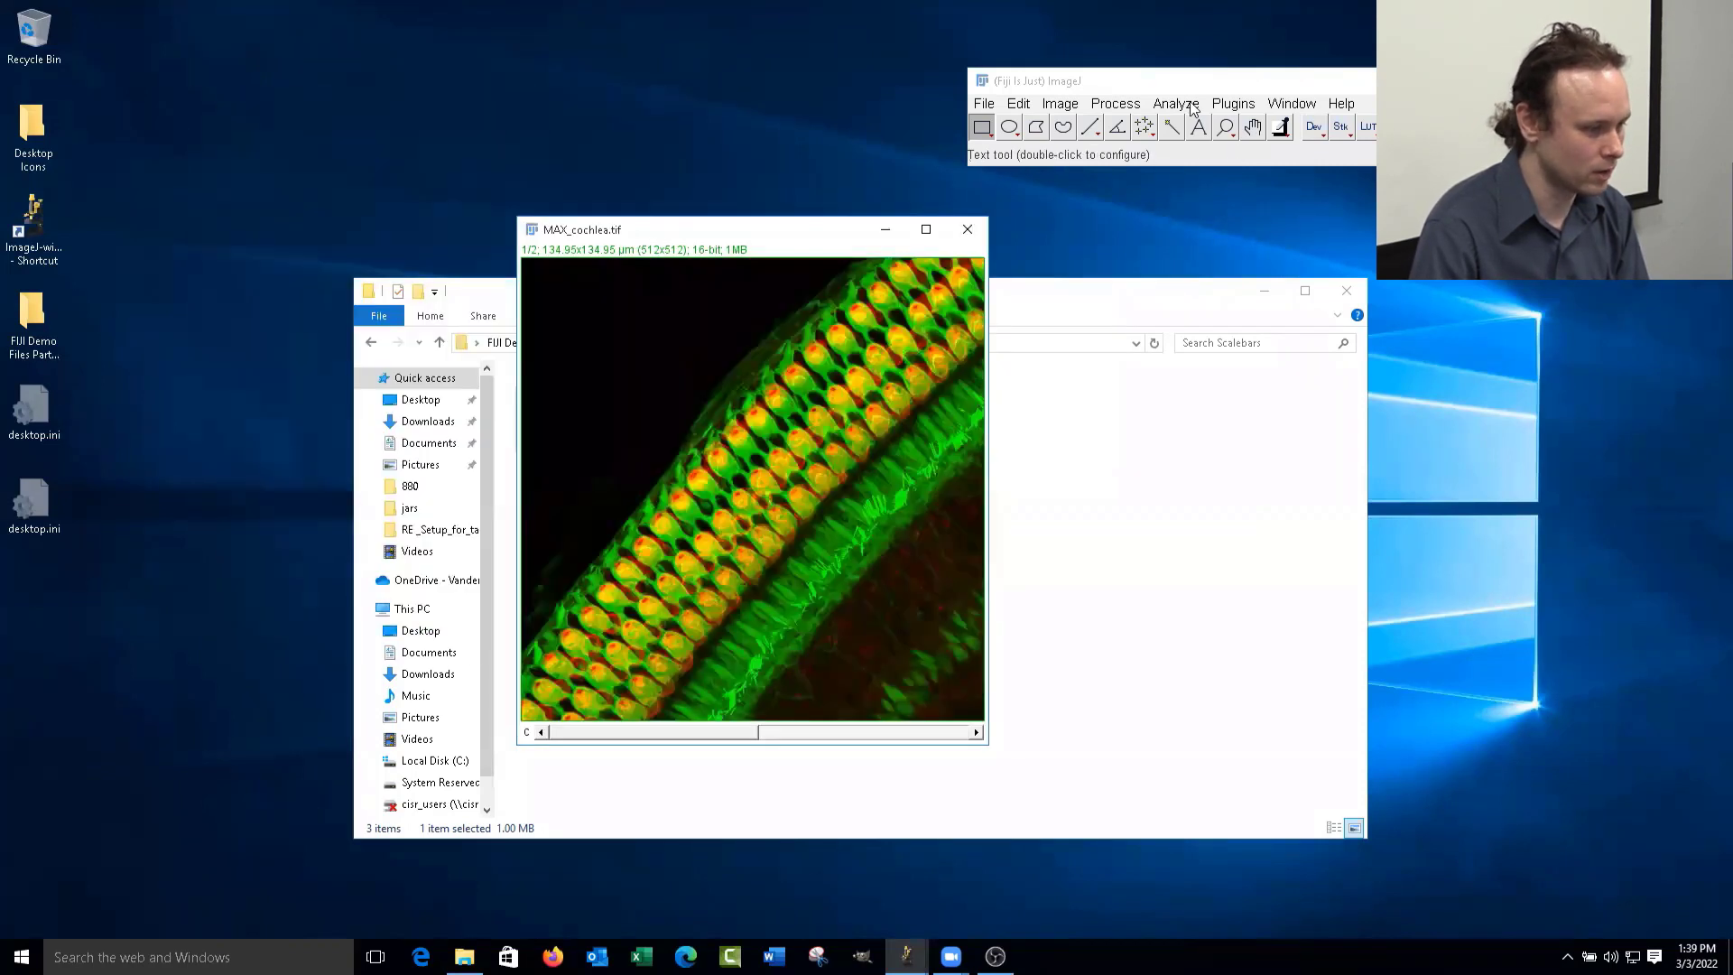
# - Start adding a scale bar to the cochlea image and set its width to 20 µm
pyautogui.click(1191, 105)
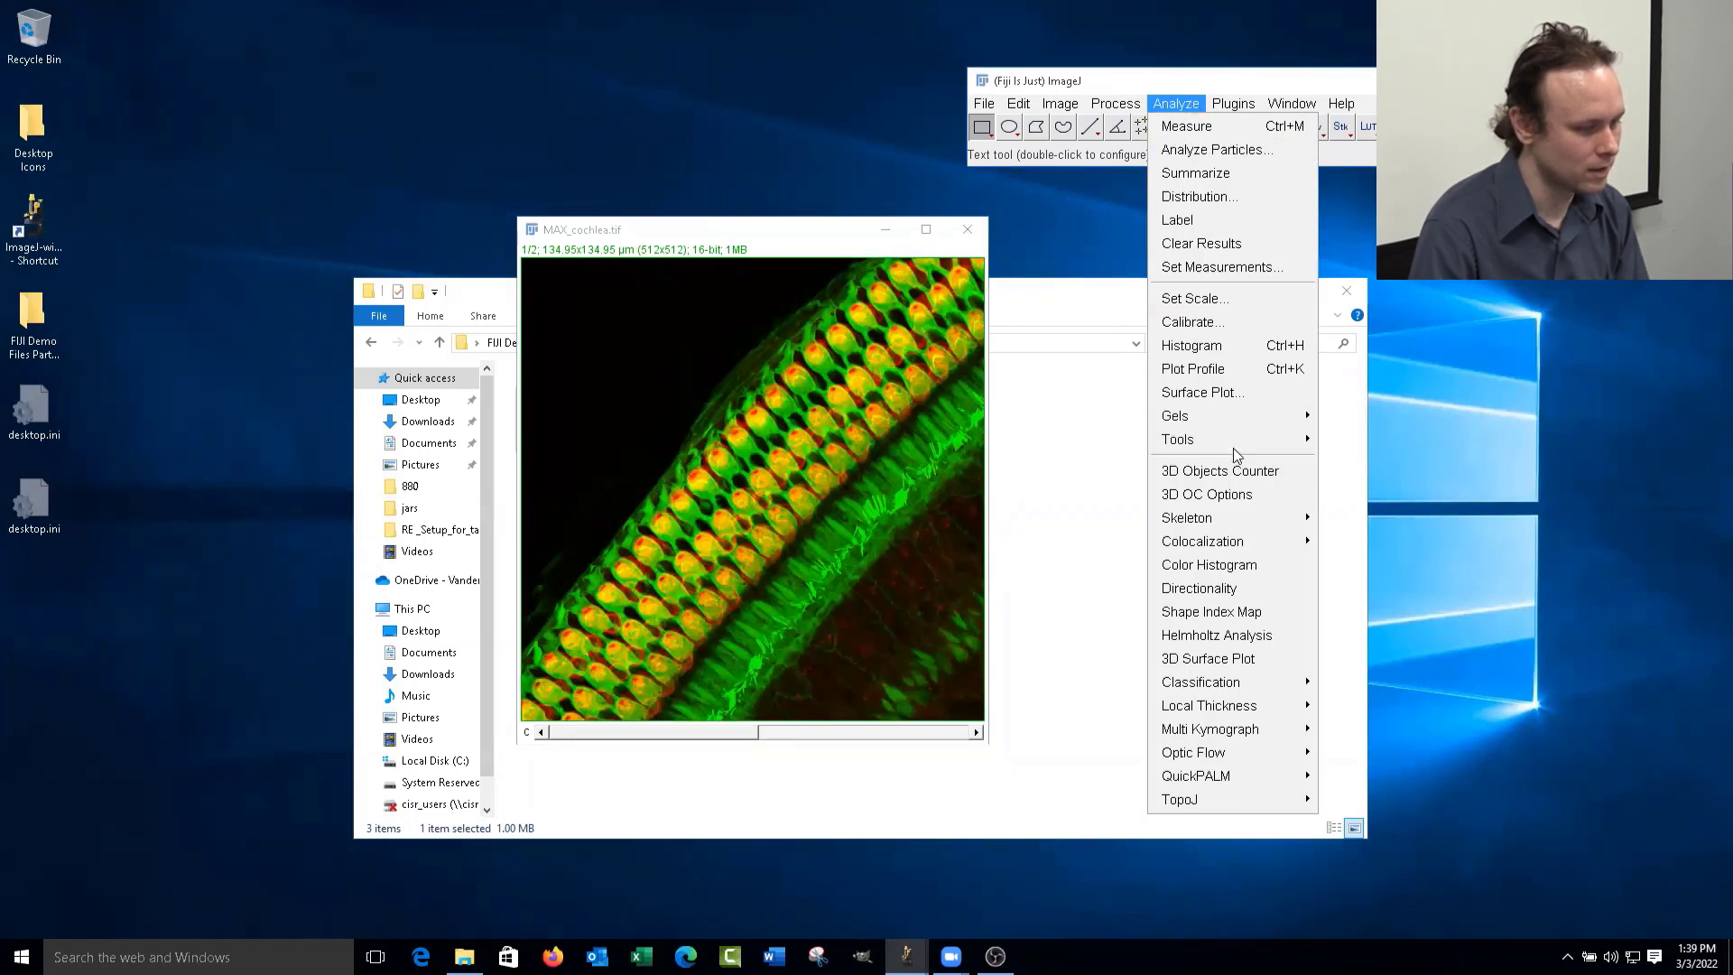
pyautogui.moveTo(1233, 446)
pyautogui.click(1435, 560)
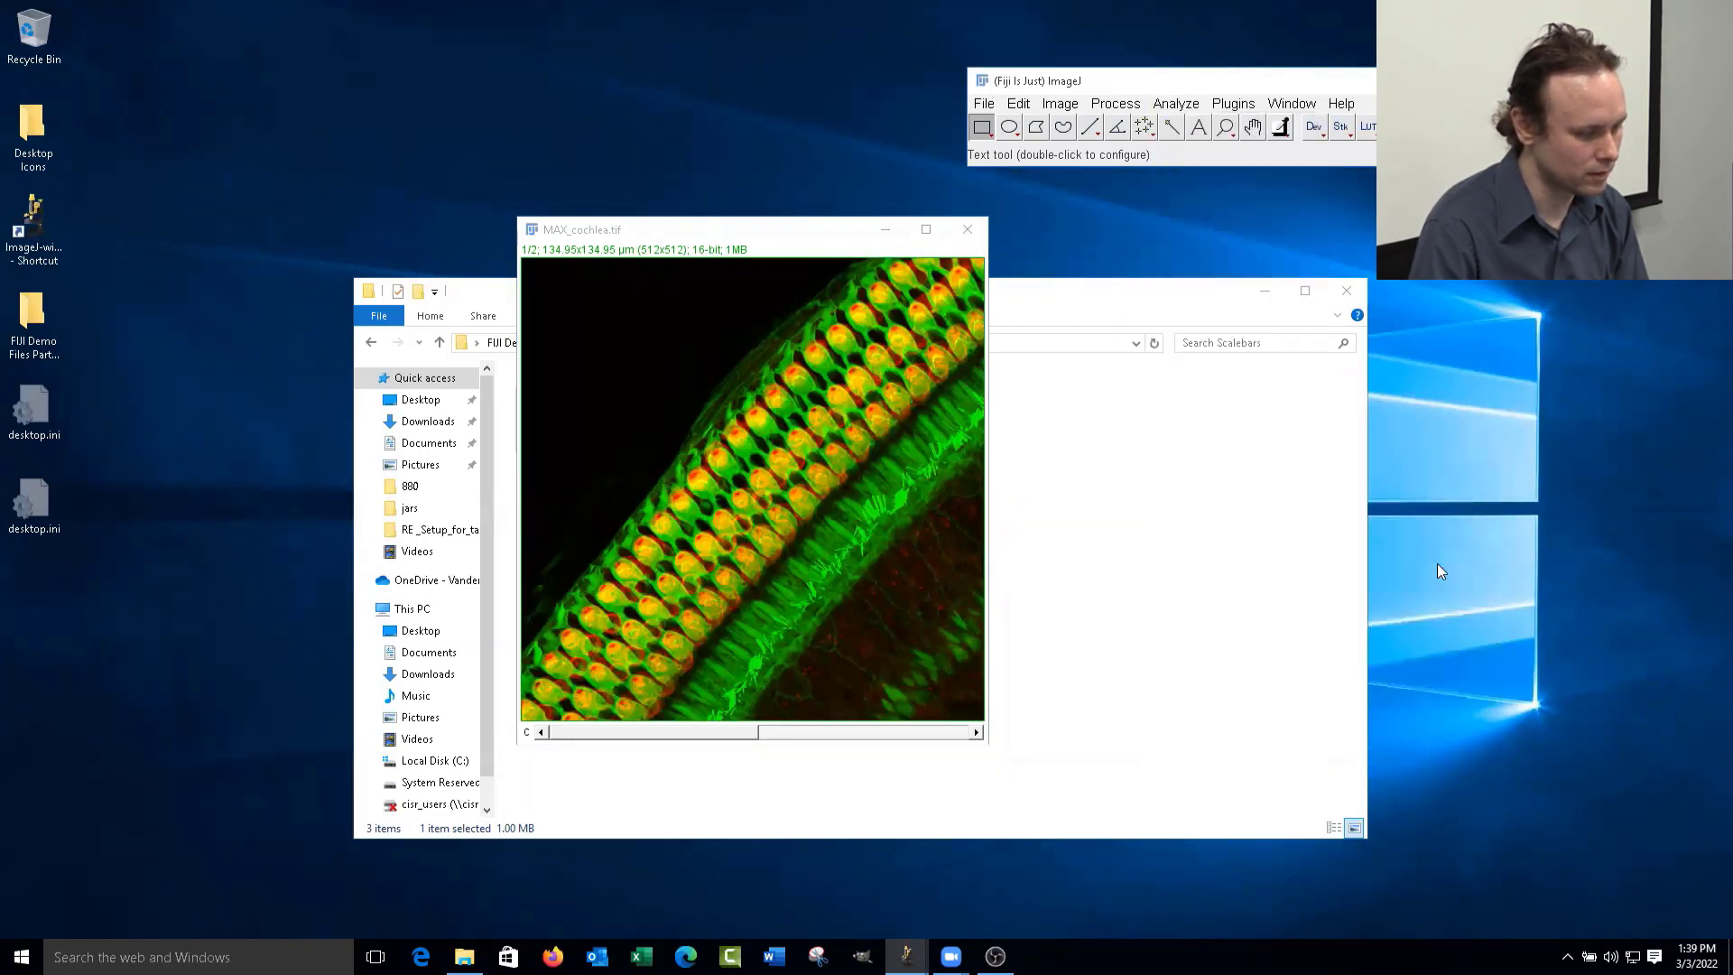
pyautogui.moveTo(835, 173); pyautogui.dragTo(1090, 225)
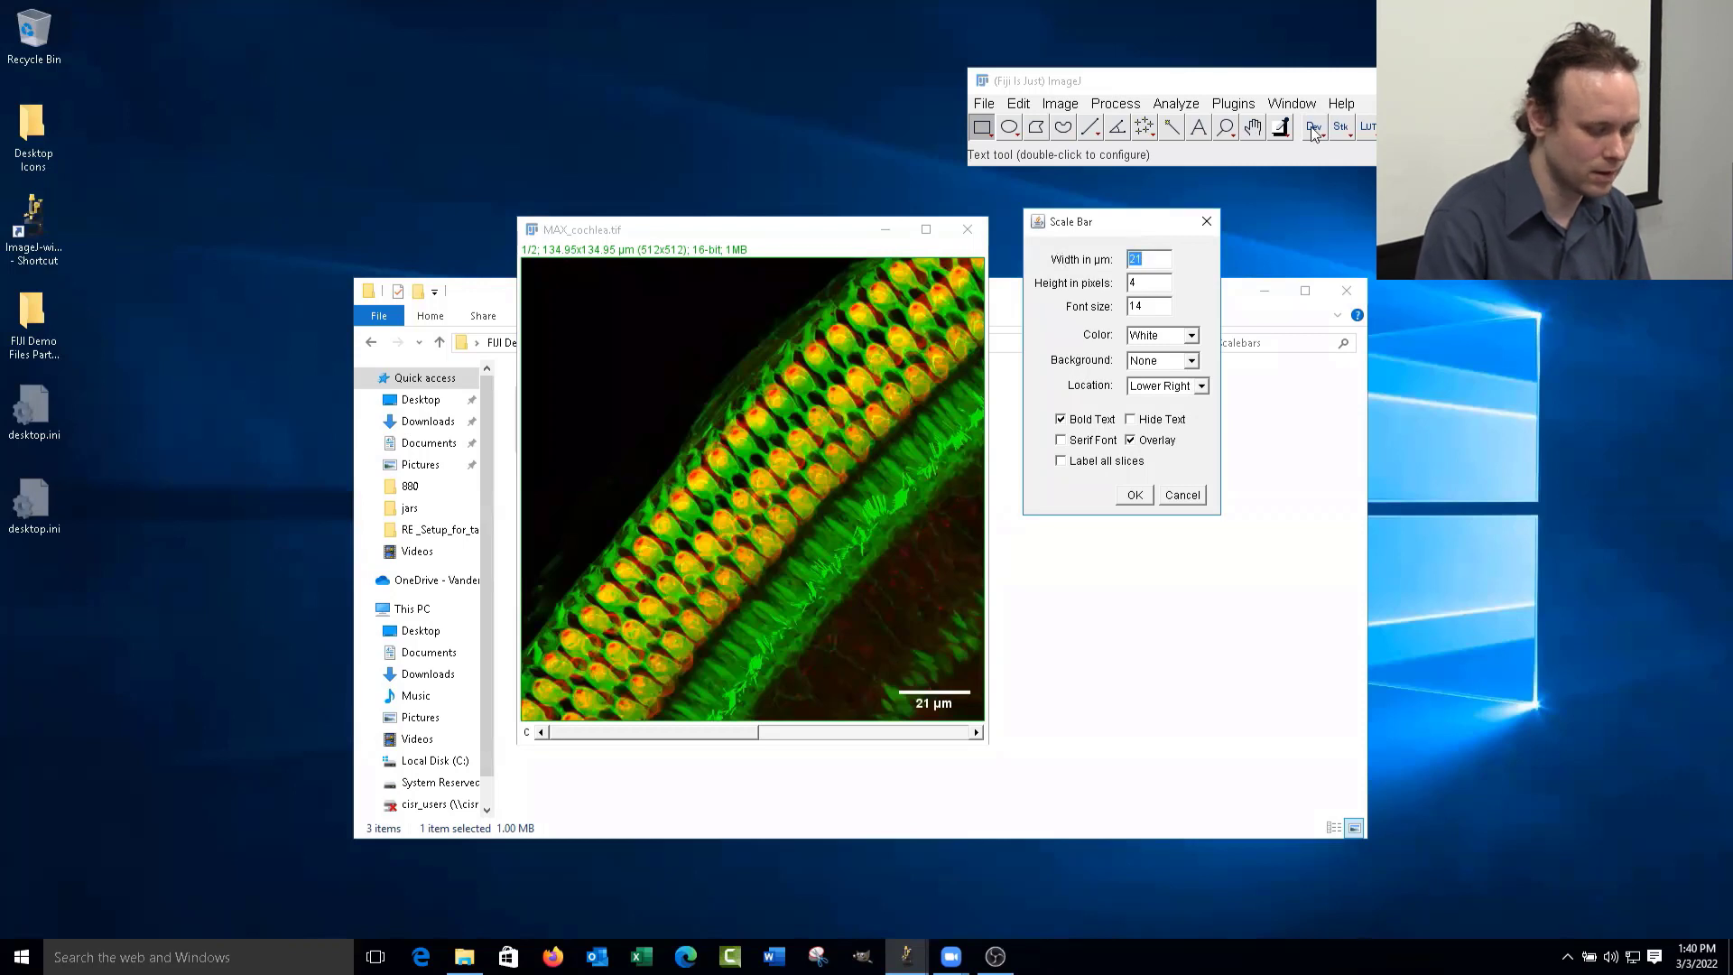
pyautogui.write('20')
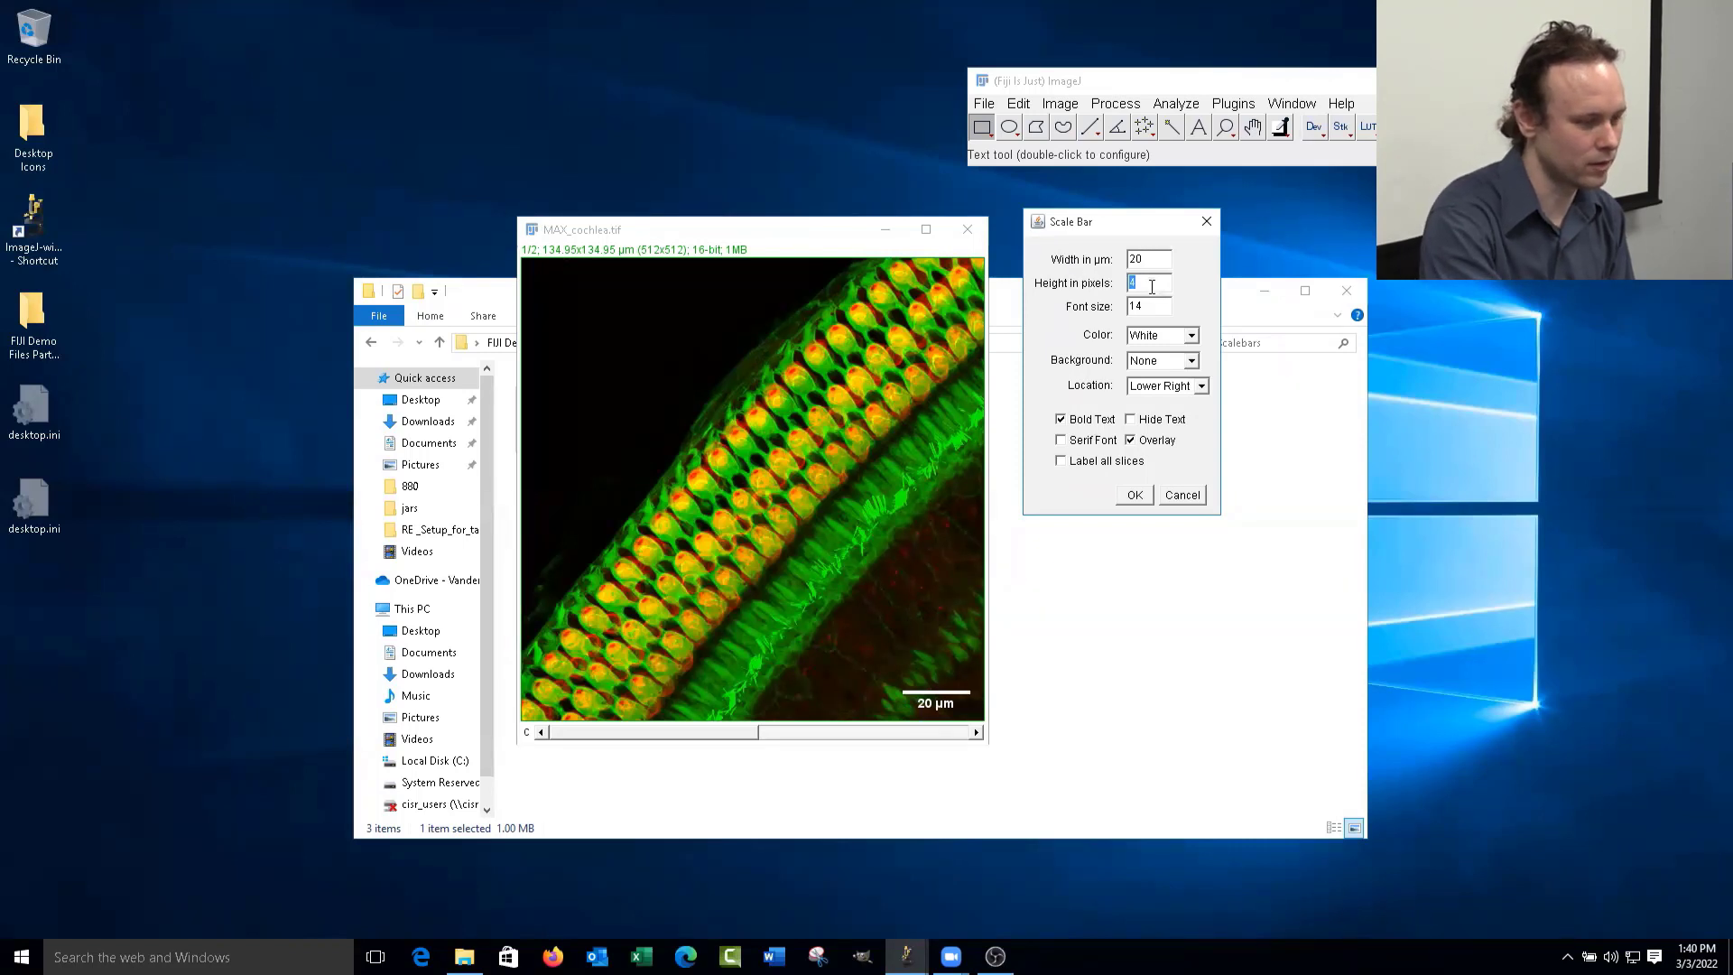
# - Try a scale bar height of 10 pixels, and set the height to 2 pixels instead
pyautogui.write('10')
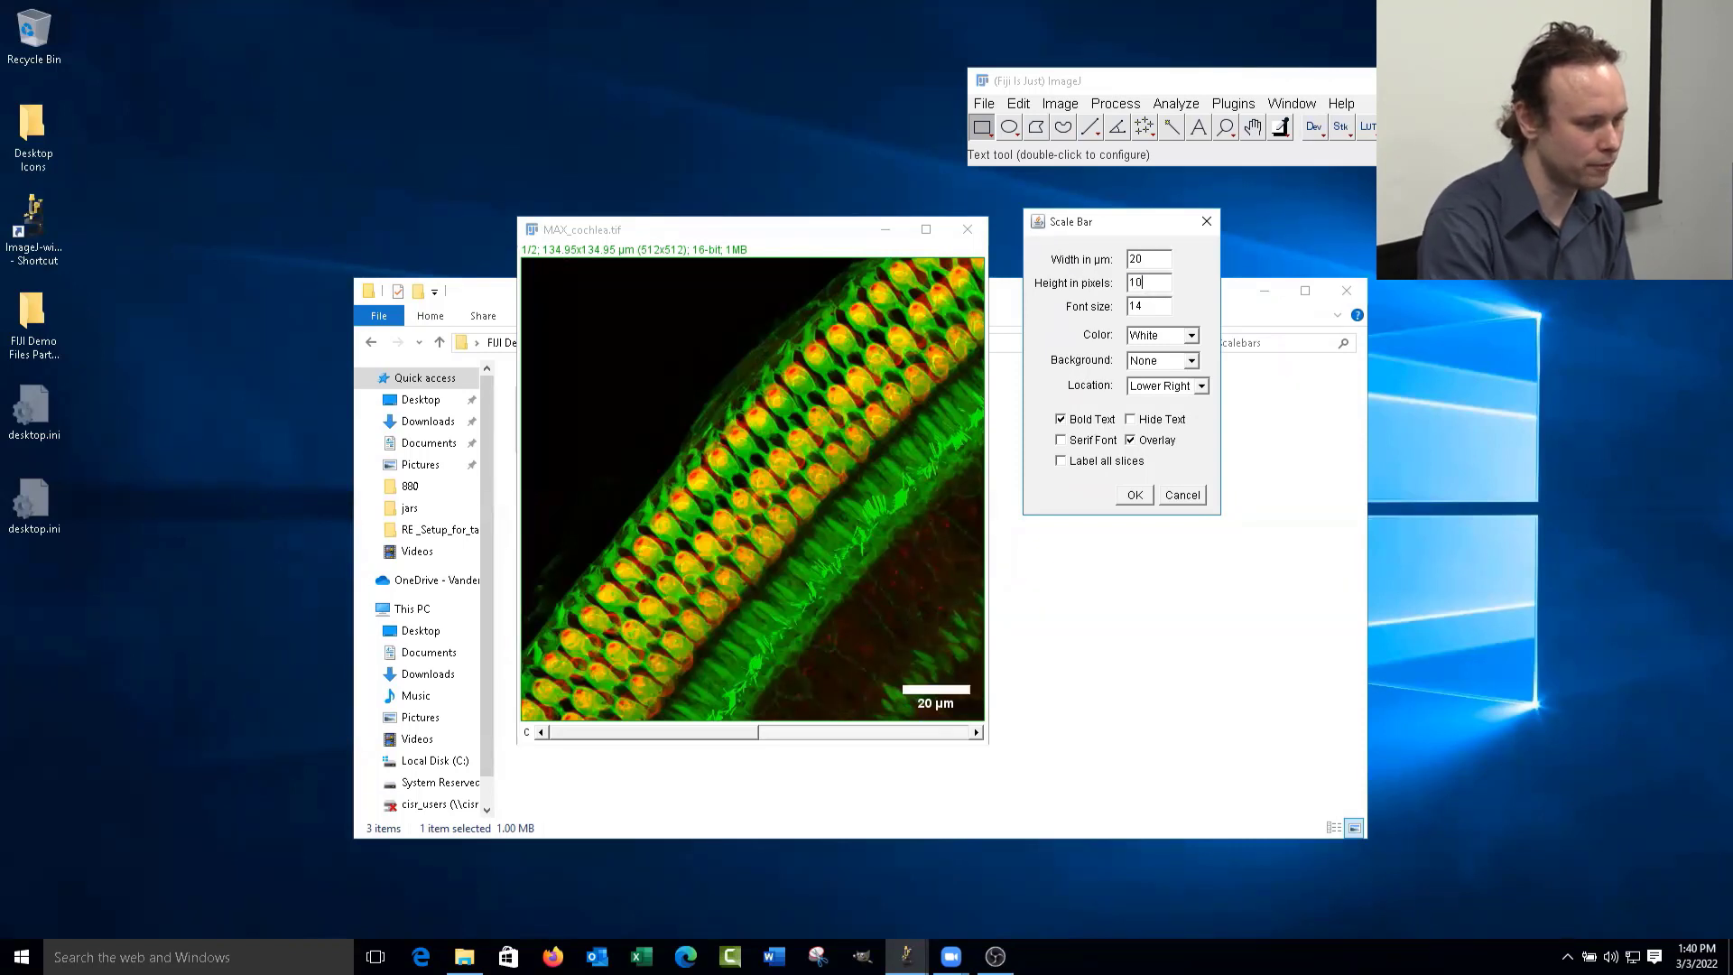
pyautogui.doubleClick(1139, 283)
pyautogui.write('2')
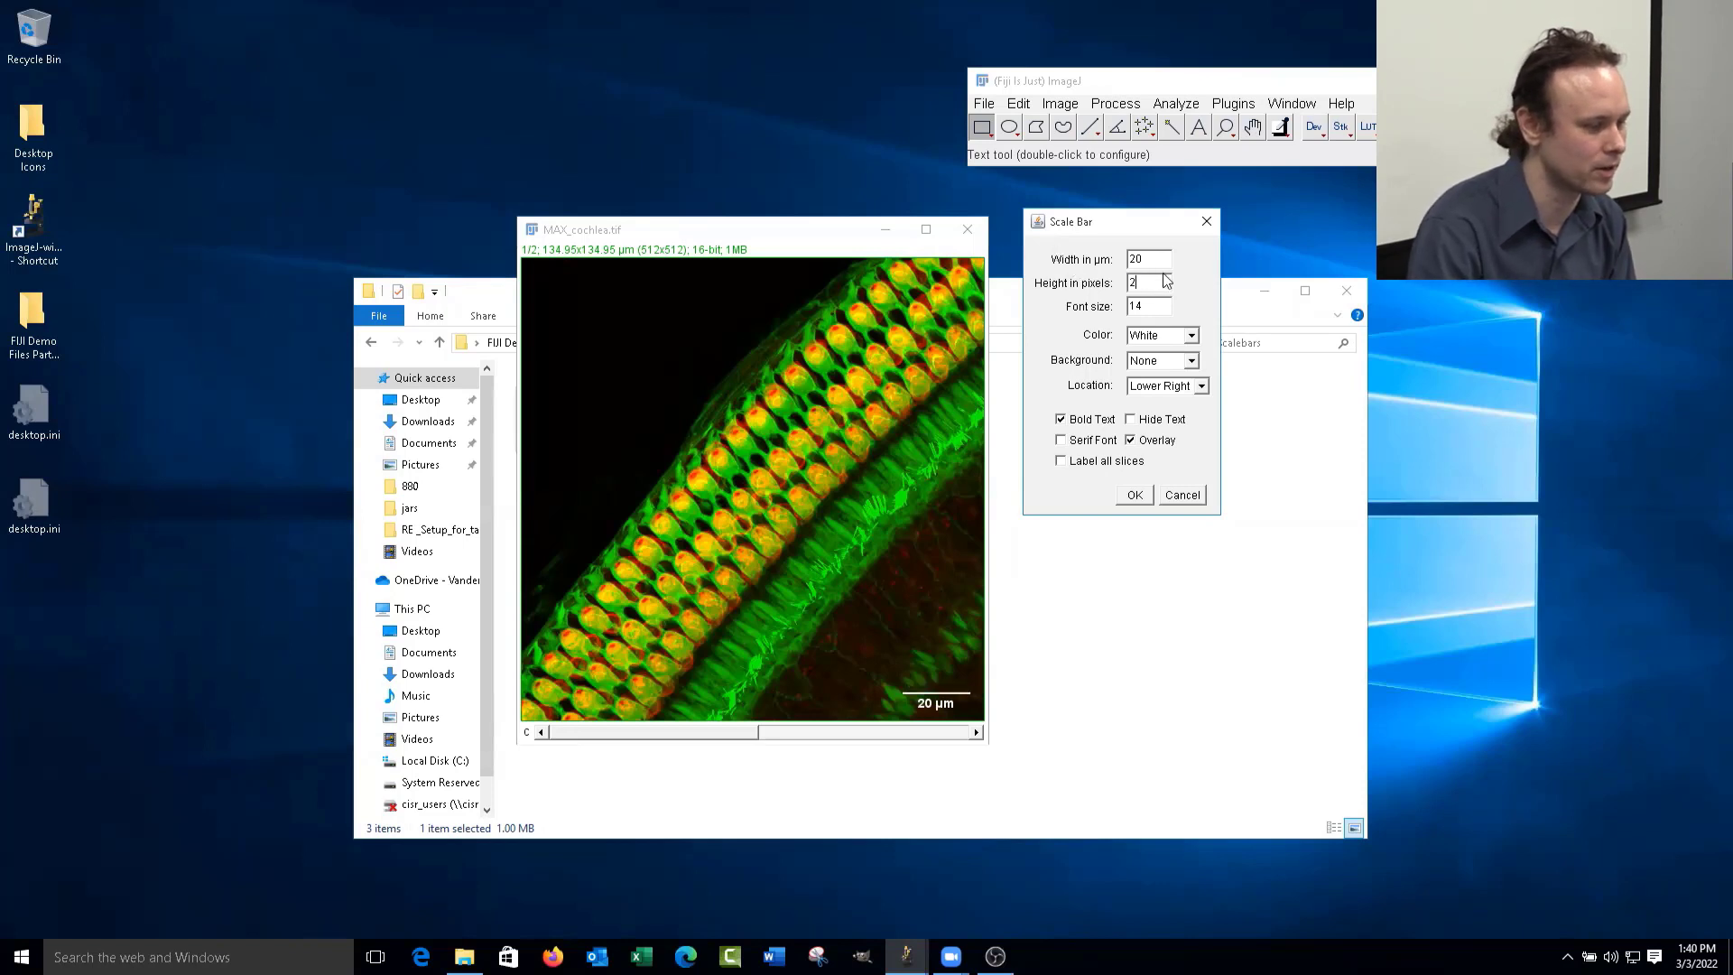
# - Set the scale bar height to 4 pixels, and try black as its color before restoring white
pyautogui.doubleClick(1134, 283)
pyautogui.write('4')
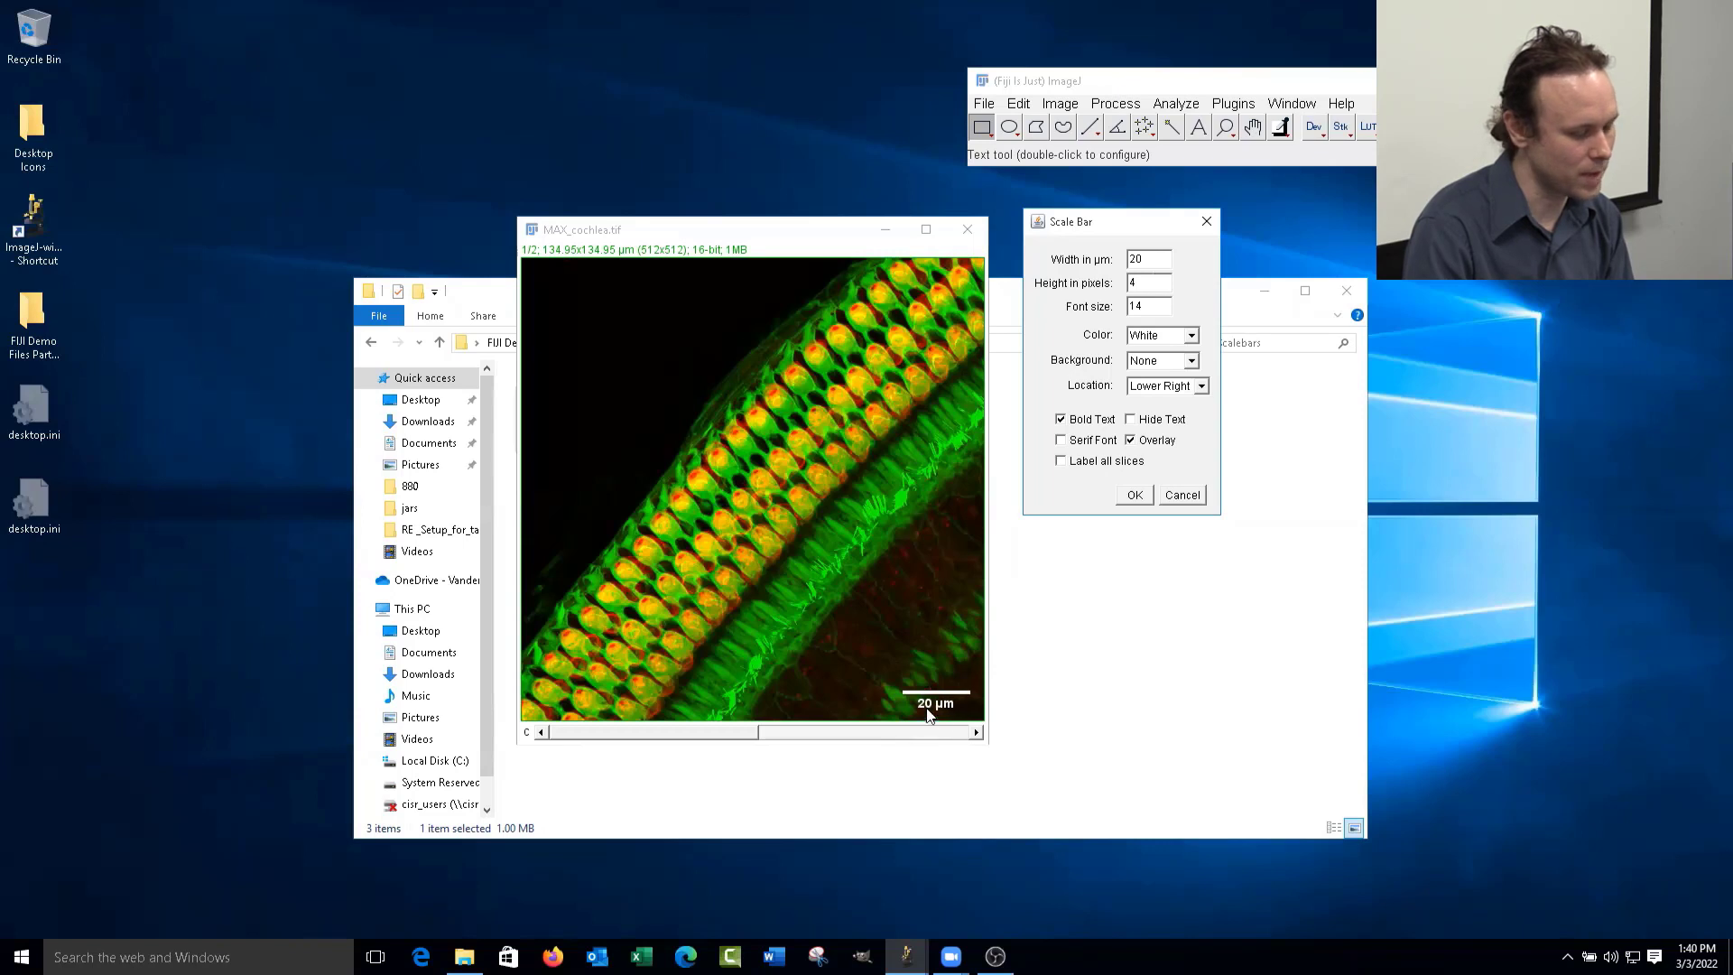
pyautogui.click(1192, 336)
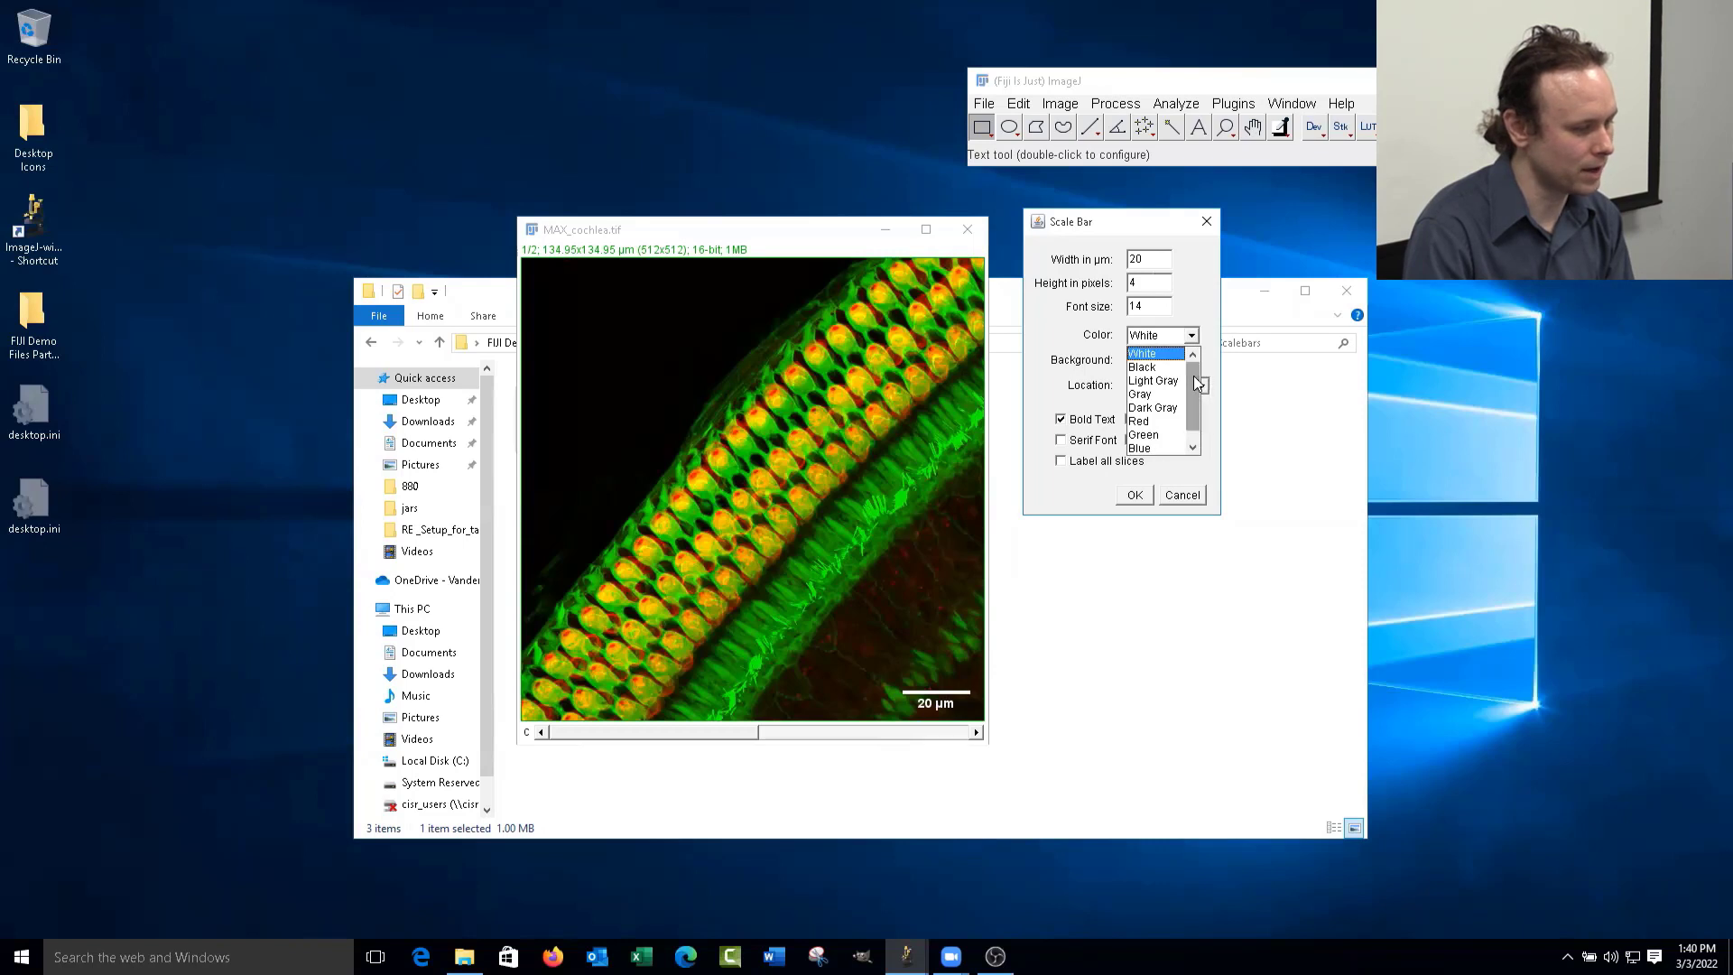
pyautogui.click(1191, 336)
pyautogui.click(1192, 335)
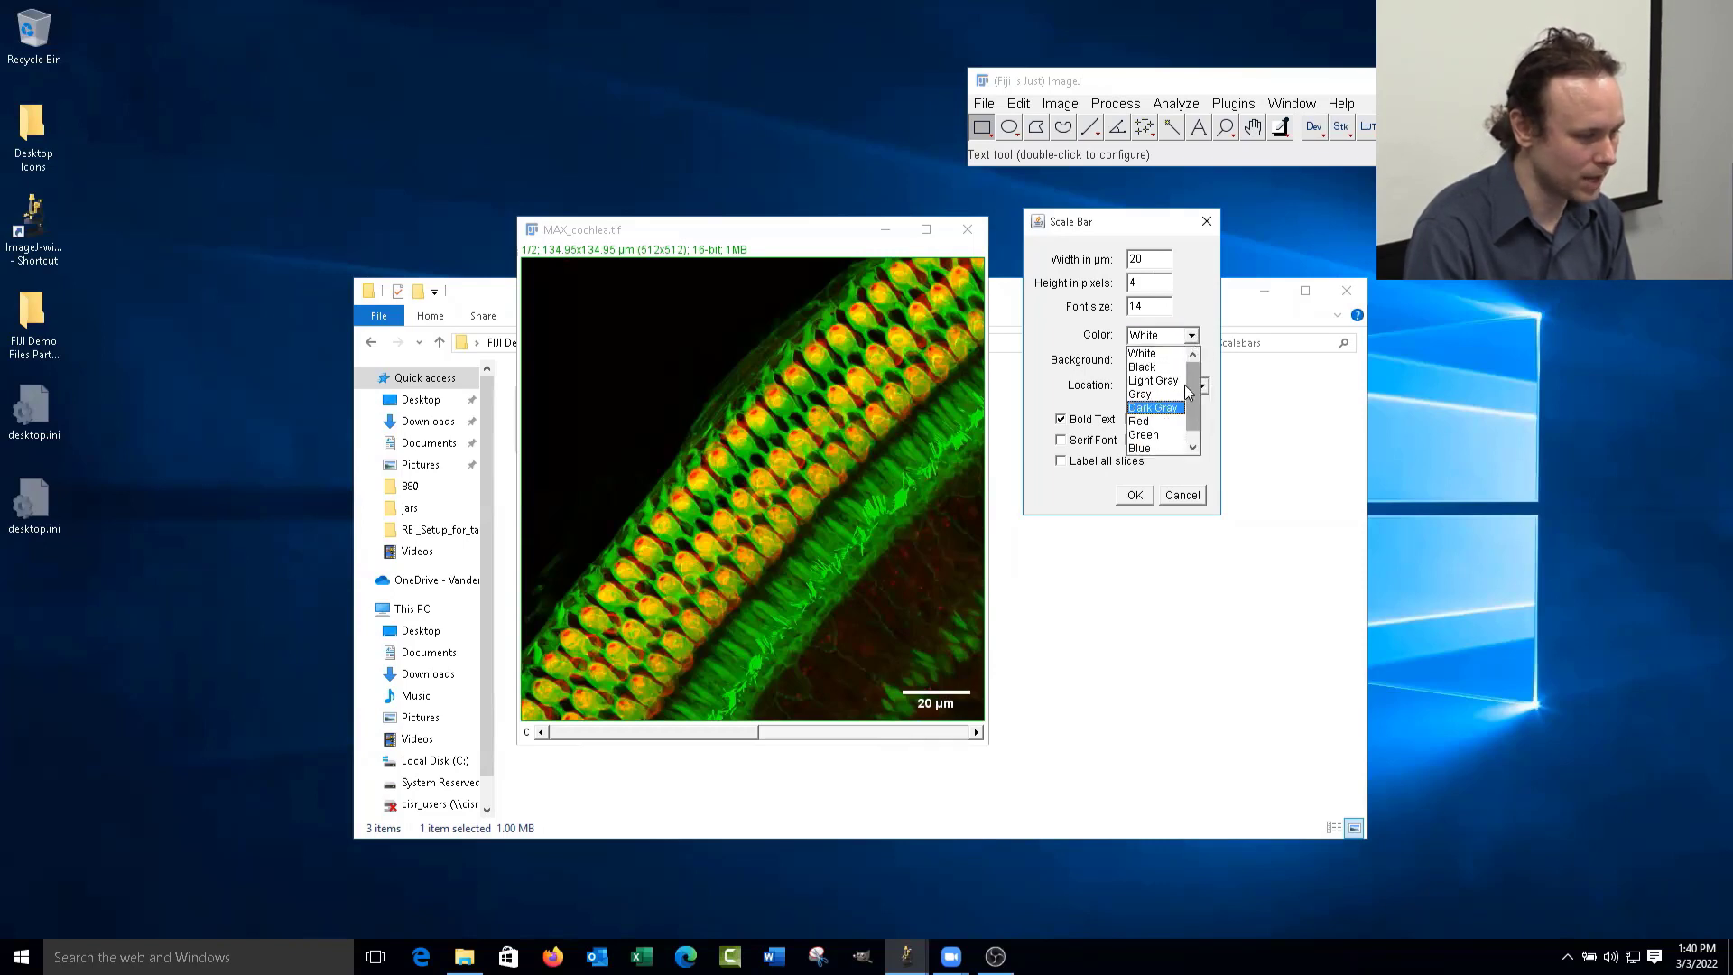
pyautogui.click(1145, 366)
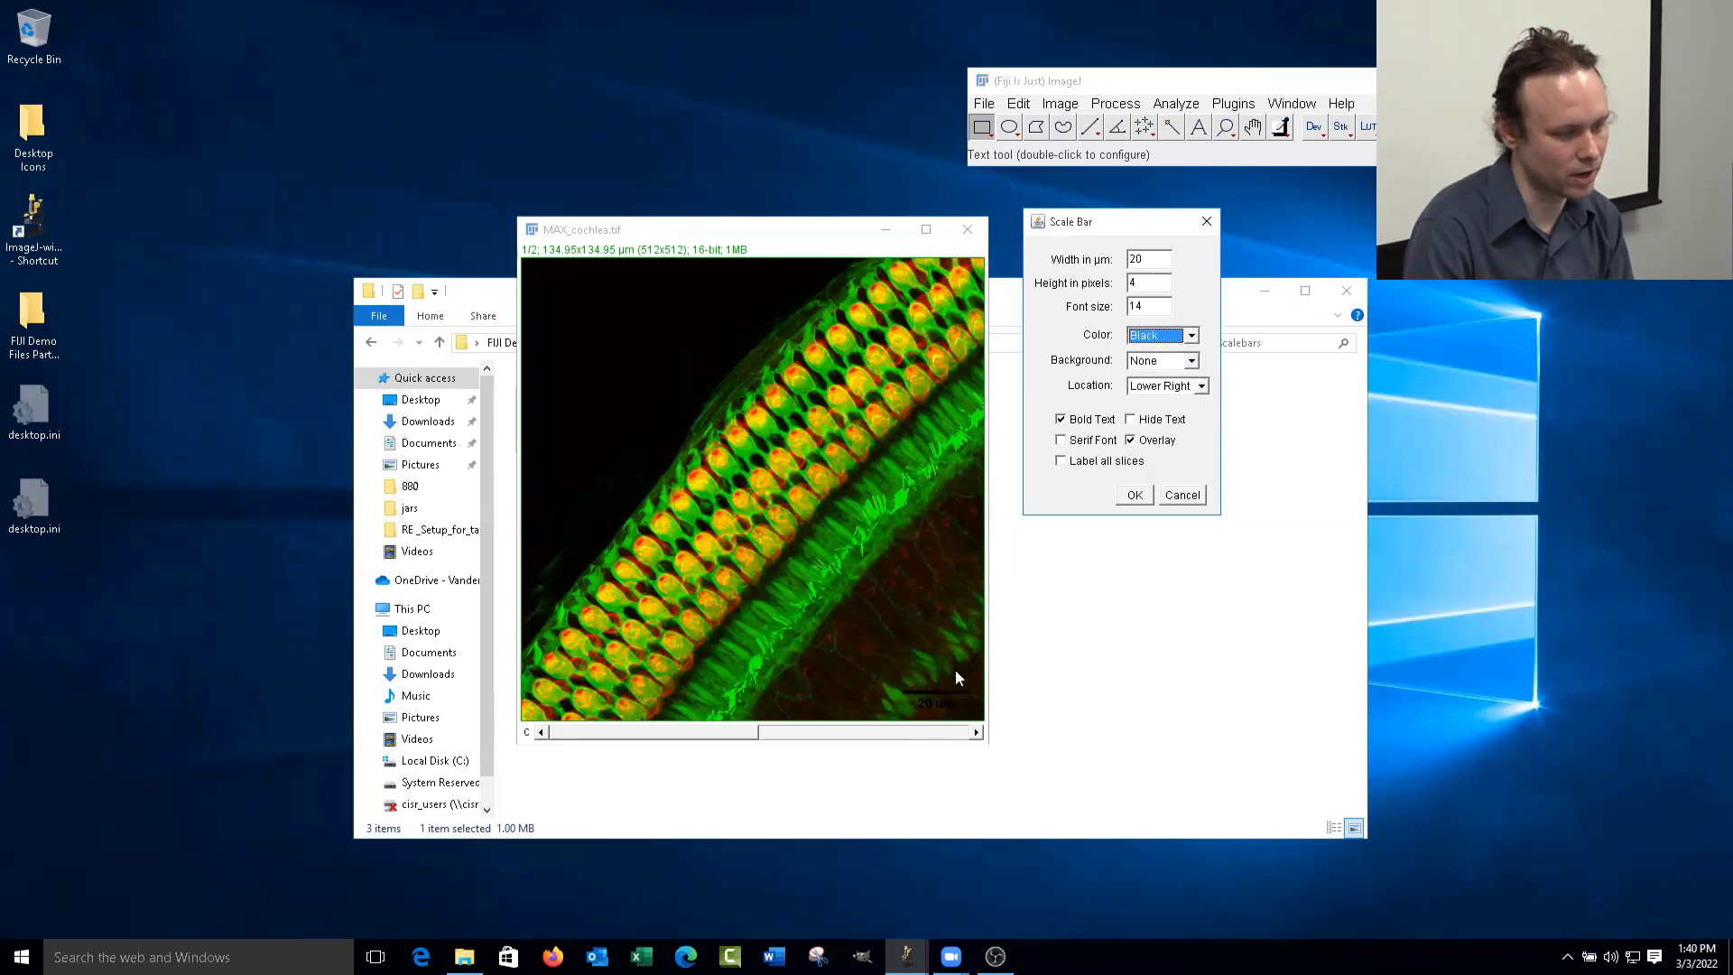
pyautogui.click(1191, 336)
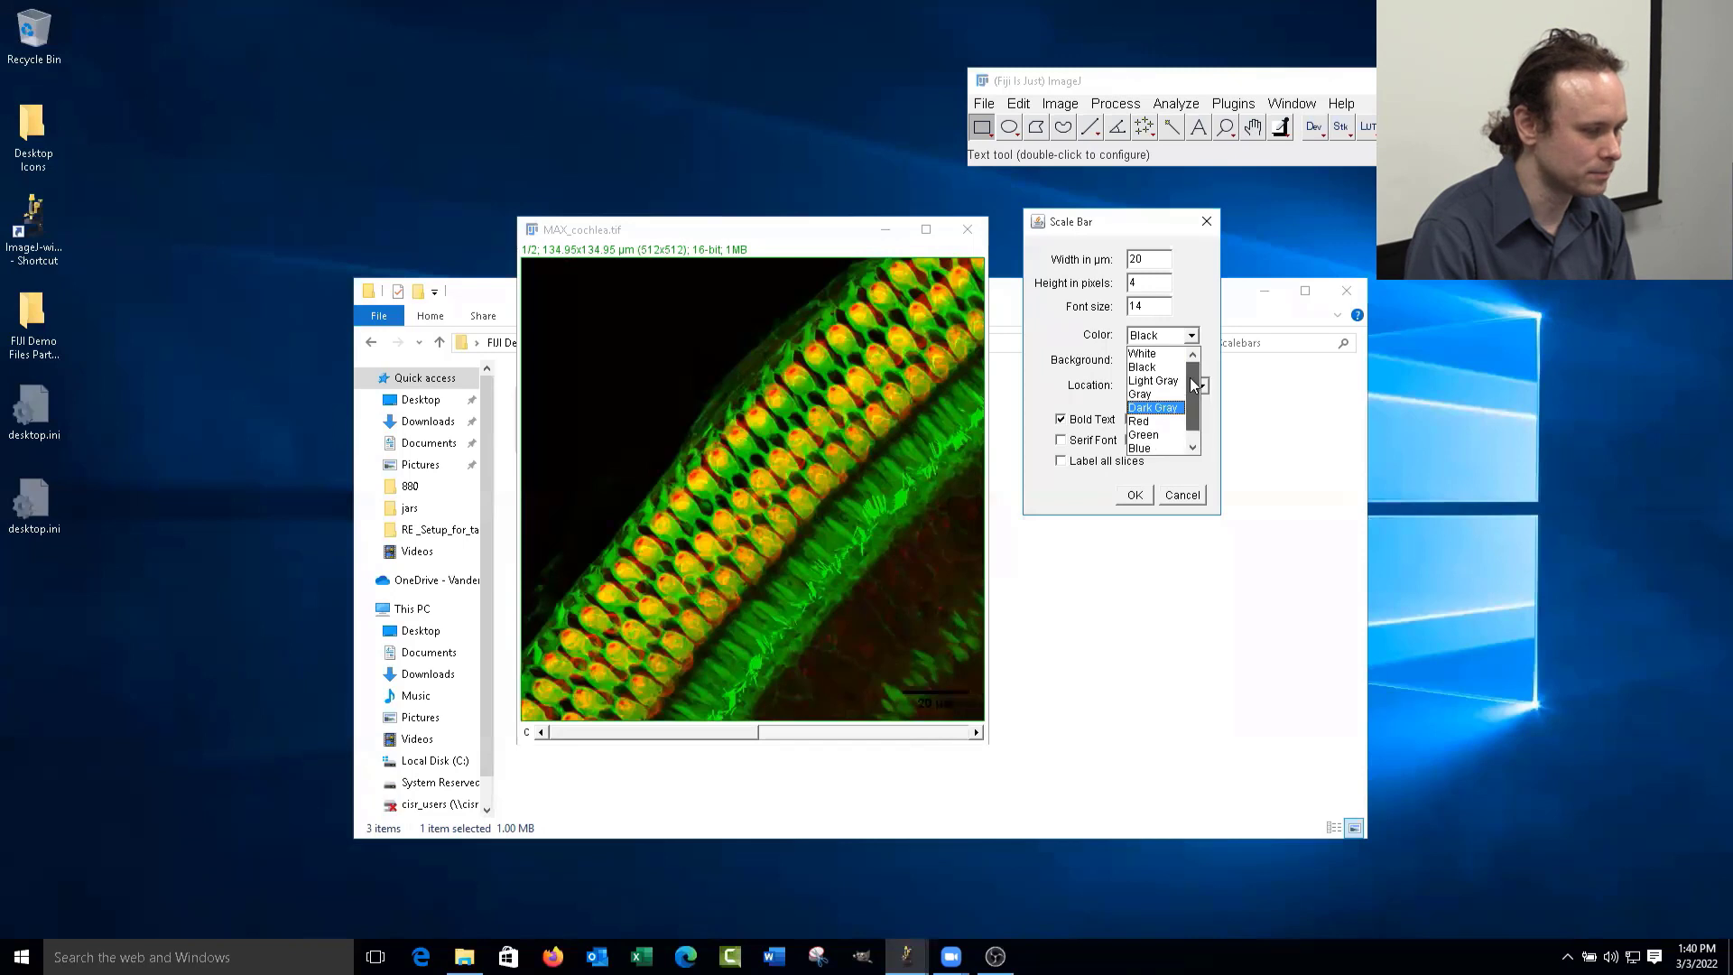
pyautogui.click(1153, 354)
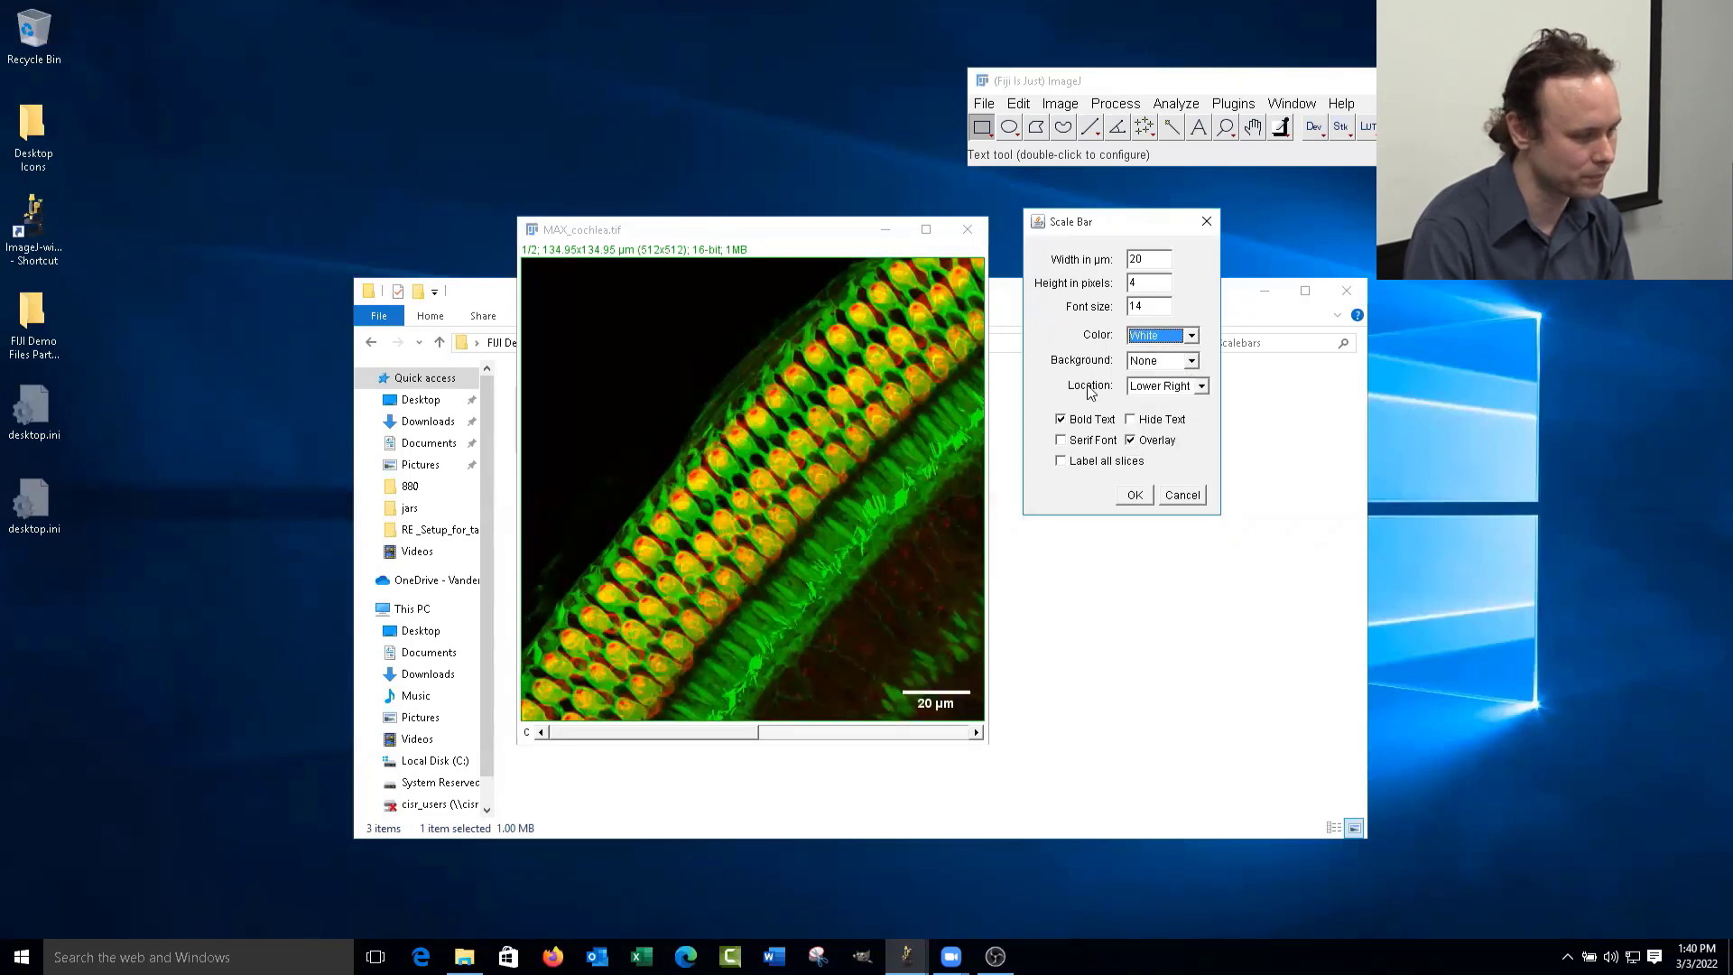
# - Try the scale bar at the Upper Right, Lower Right, Lower Left and Upper Left locations, and cancel adding it
pyautogui.click(1177, 388)
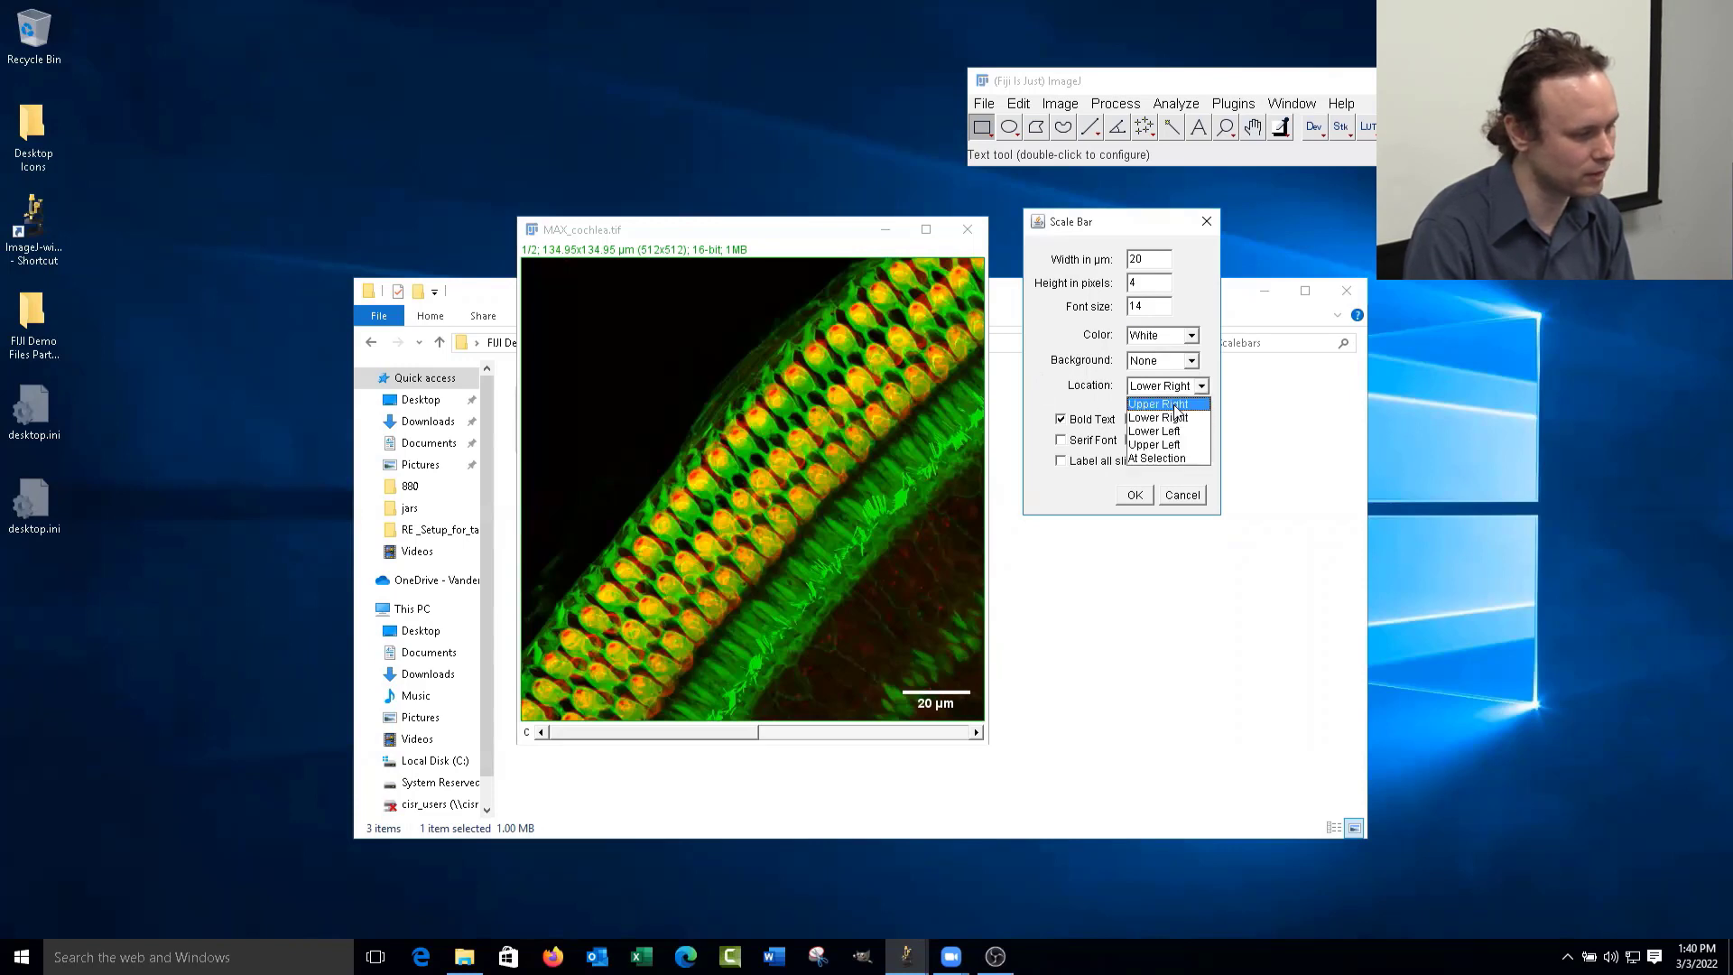
pyautogui.click(1177, 406)
pyautogui.click(1176, 387)
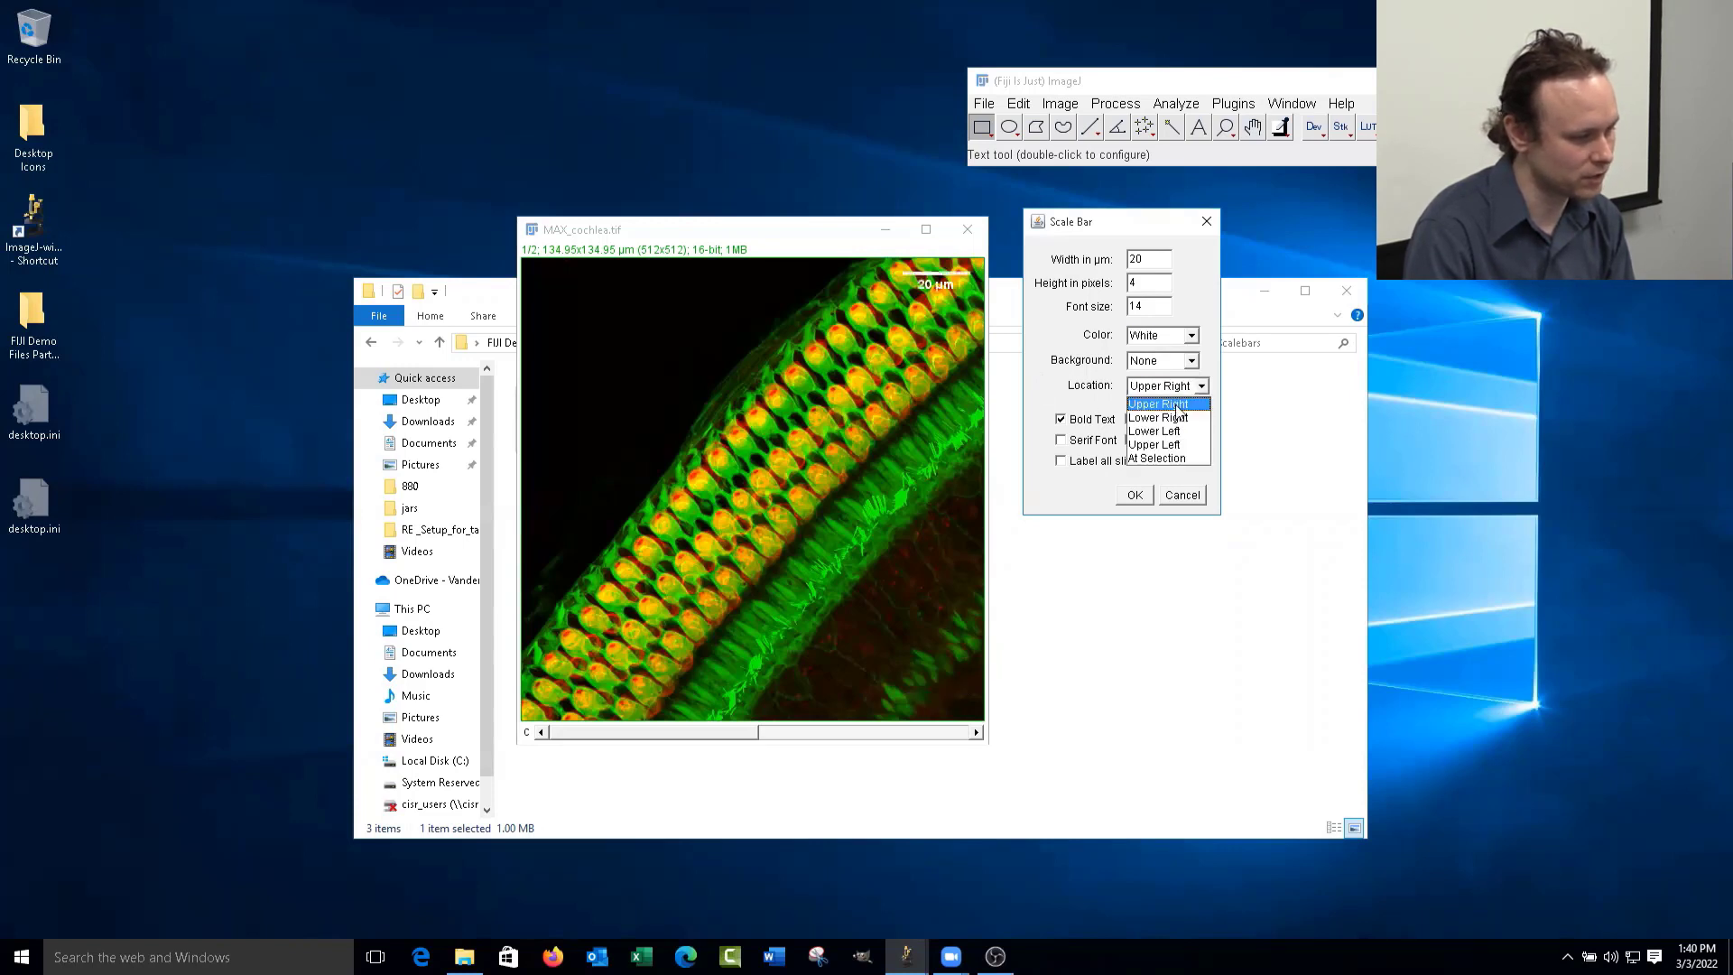
pyautogui.click(1178, 418)
pyautogui.click(1179, 387)
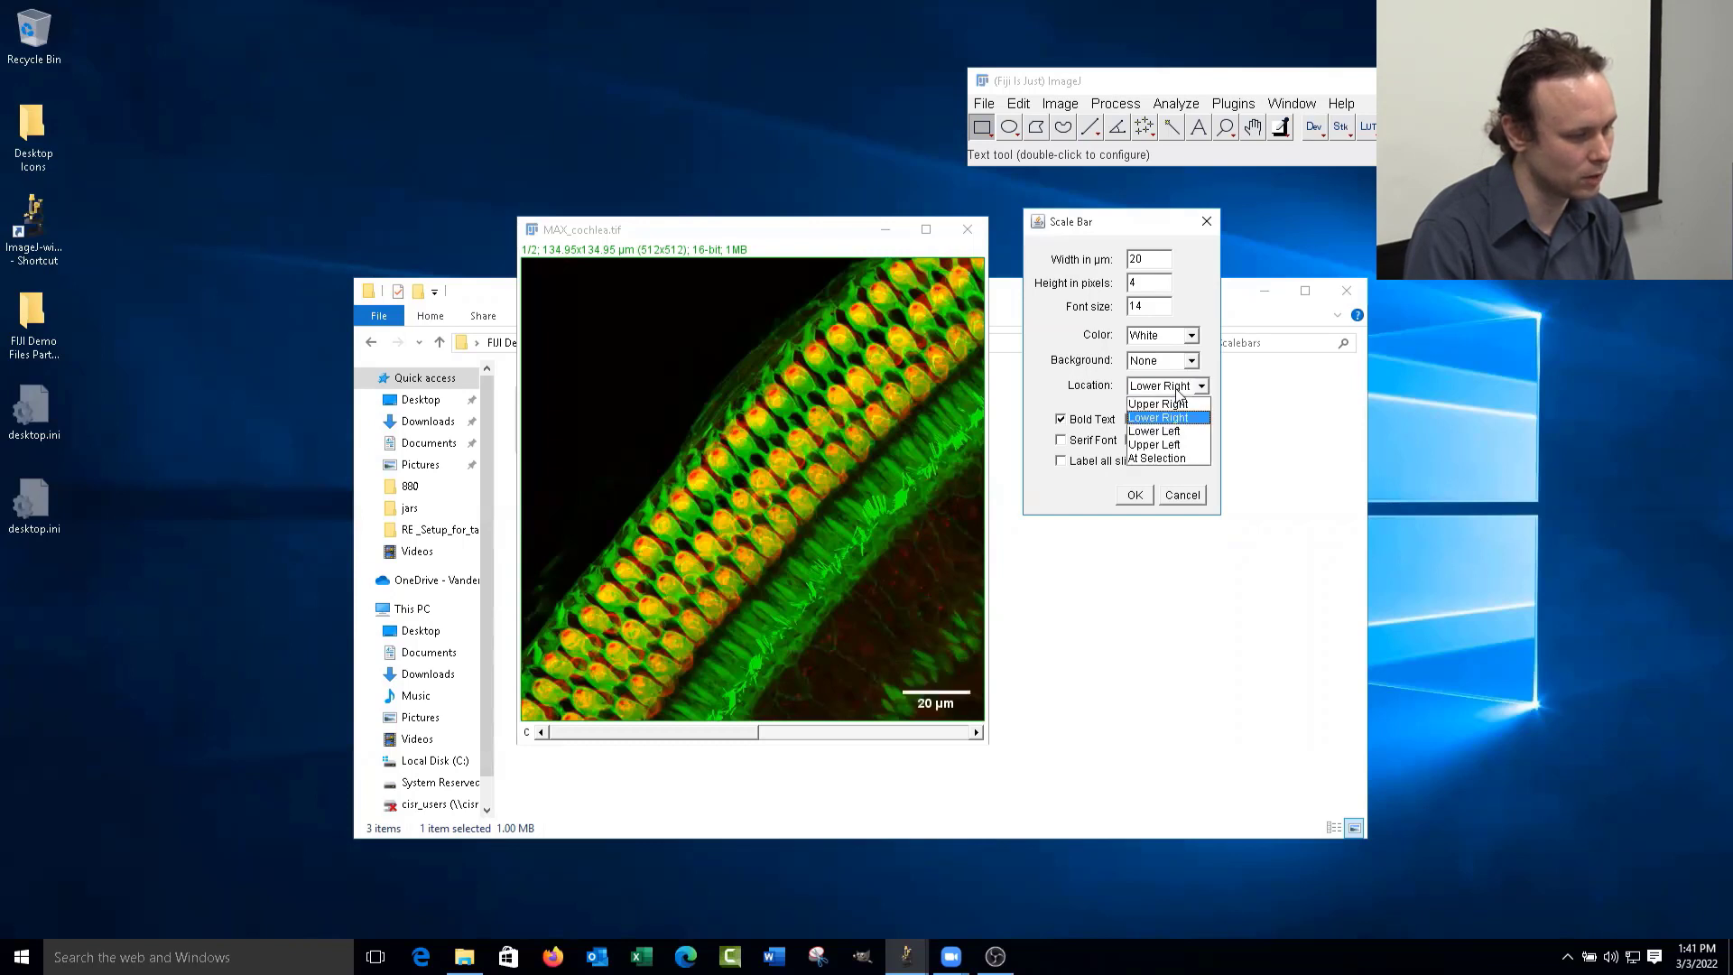
pyautogui.click(1186, 433)
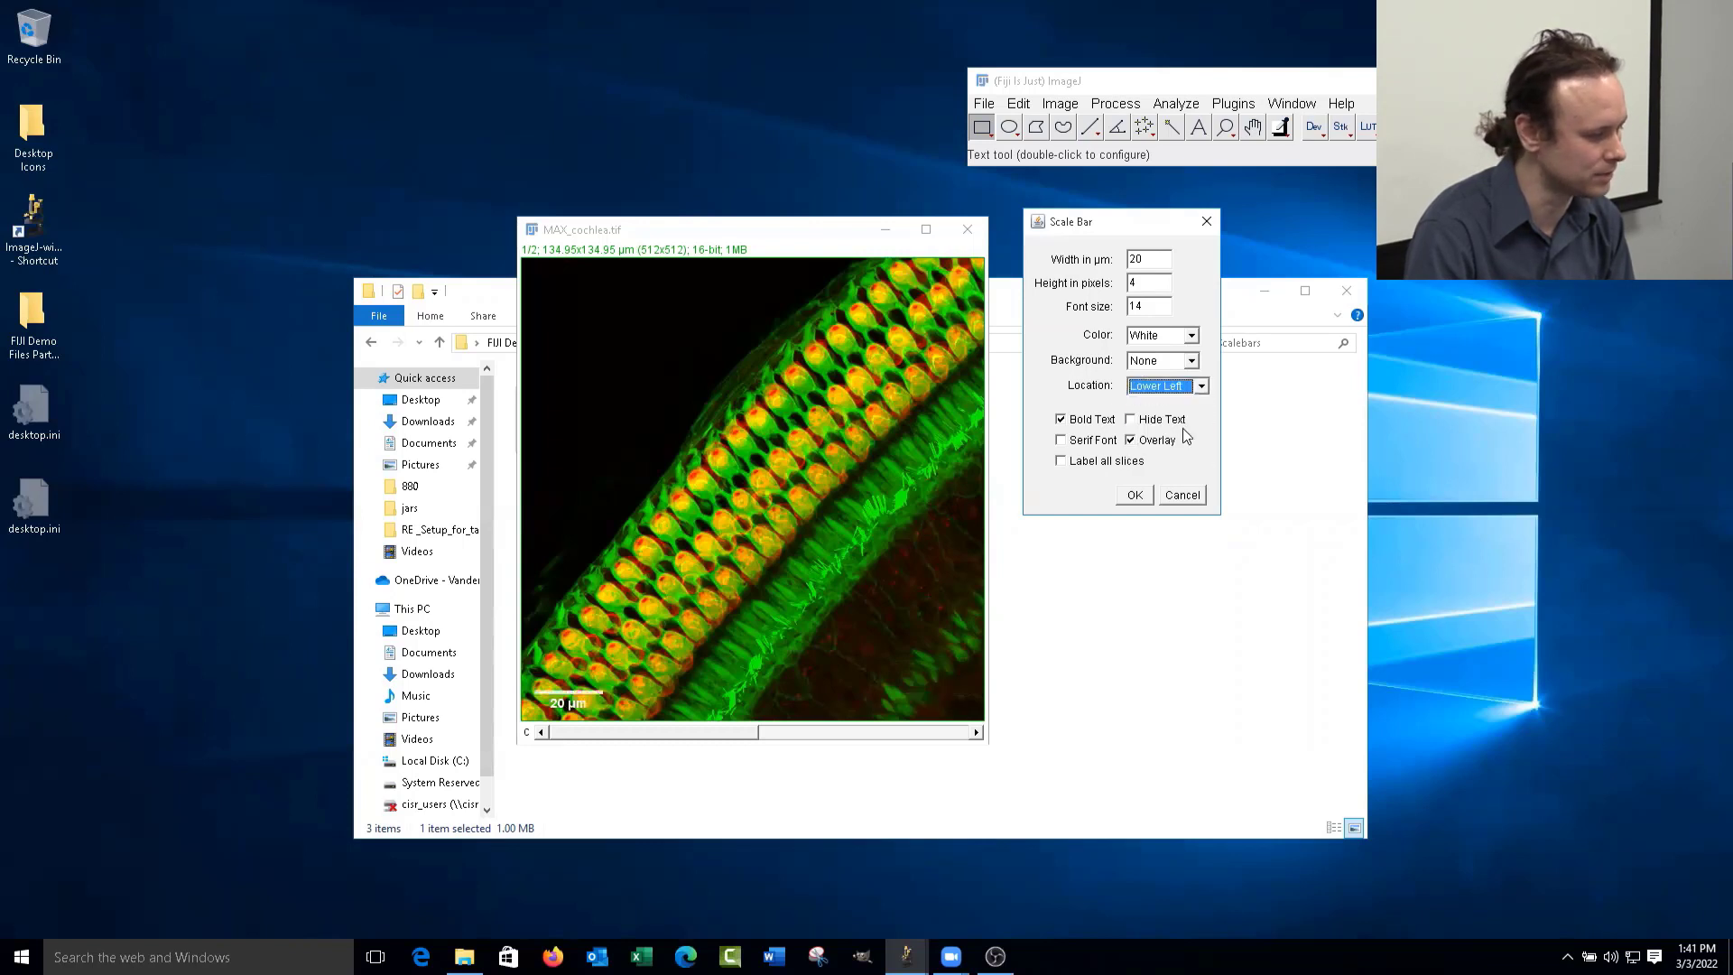
pyautogui.click(1185, 394)
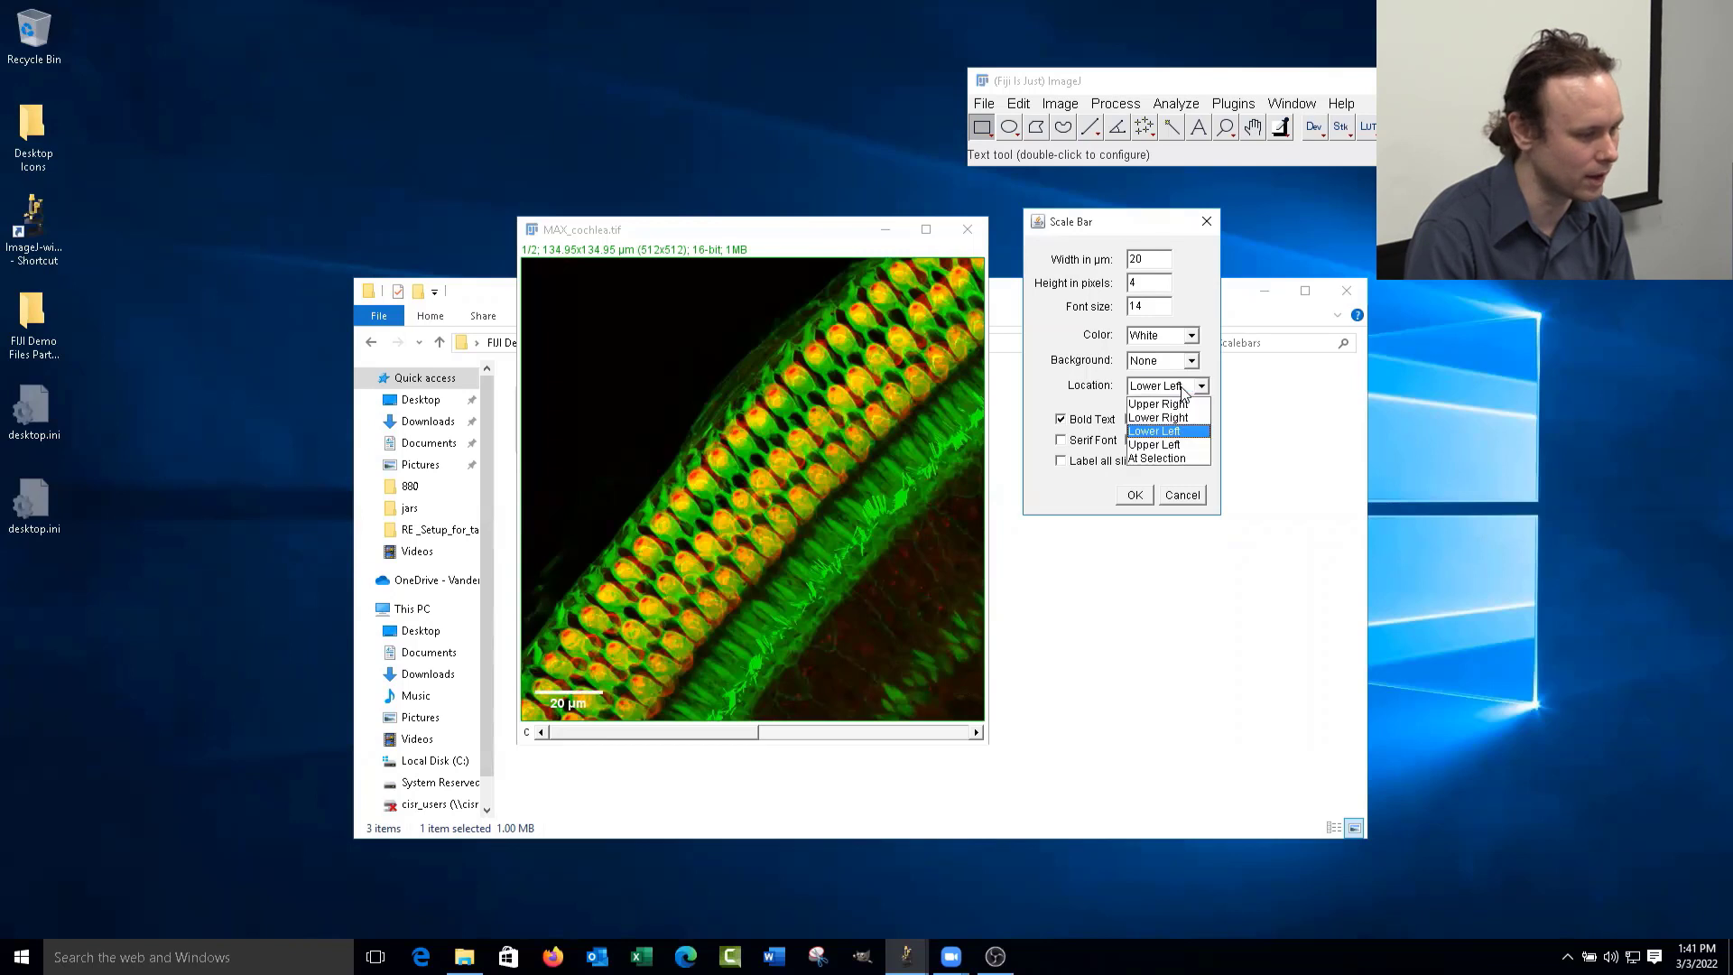
pyautogui.click(1165, 448)
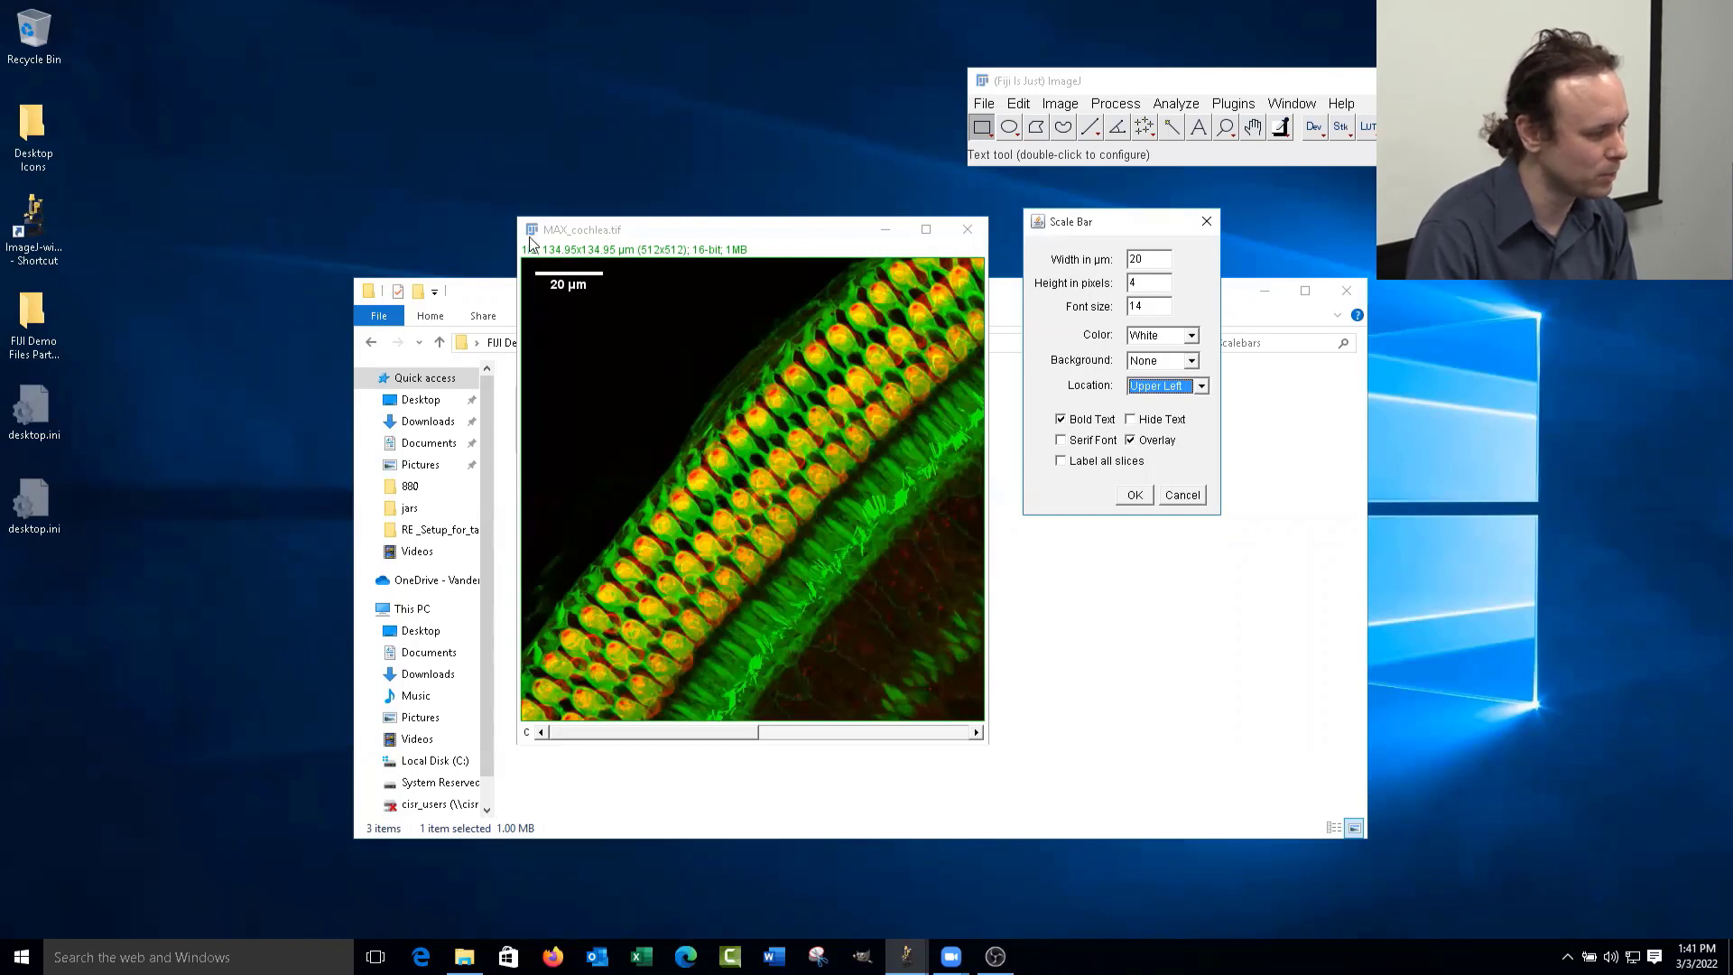
pyautogui.click(1148, 394)
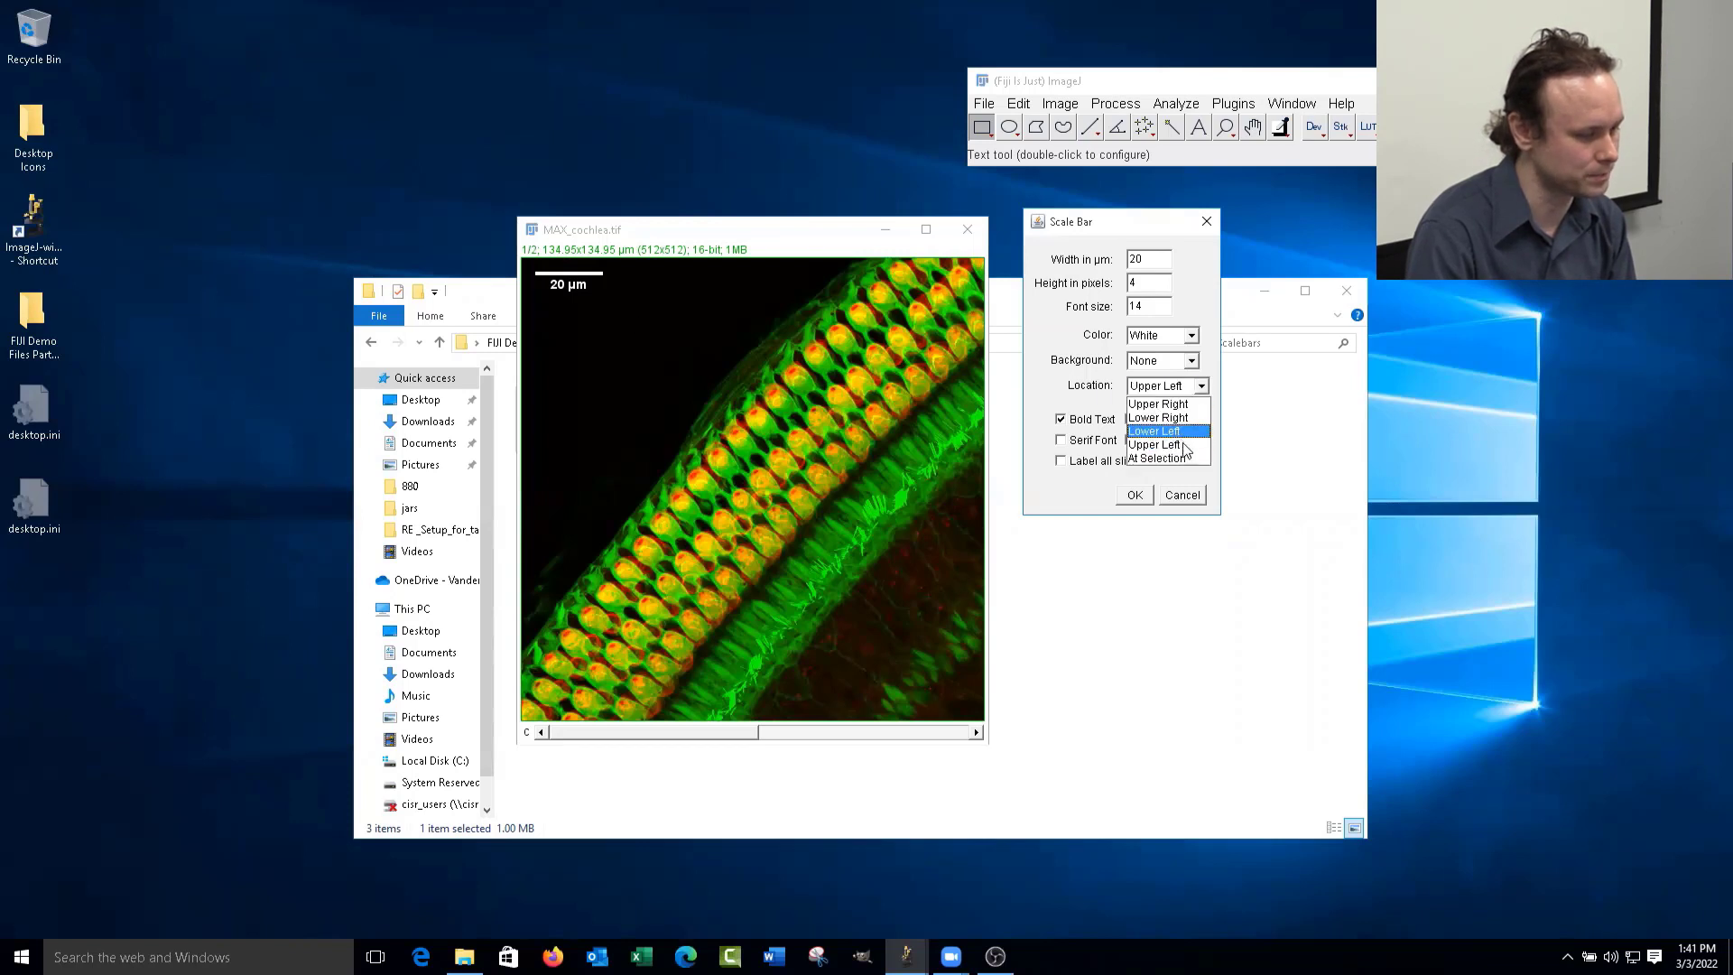
pyautogui.click(1191, 494)
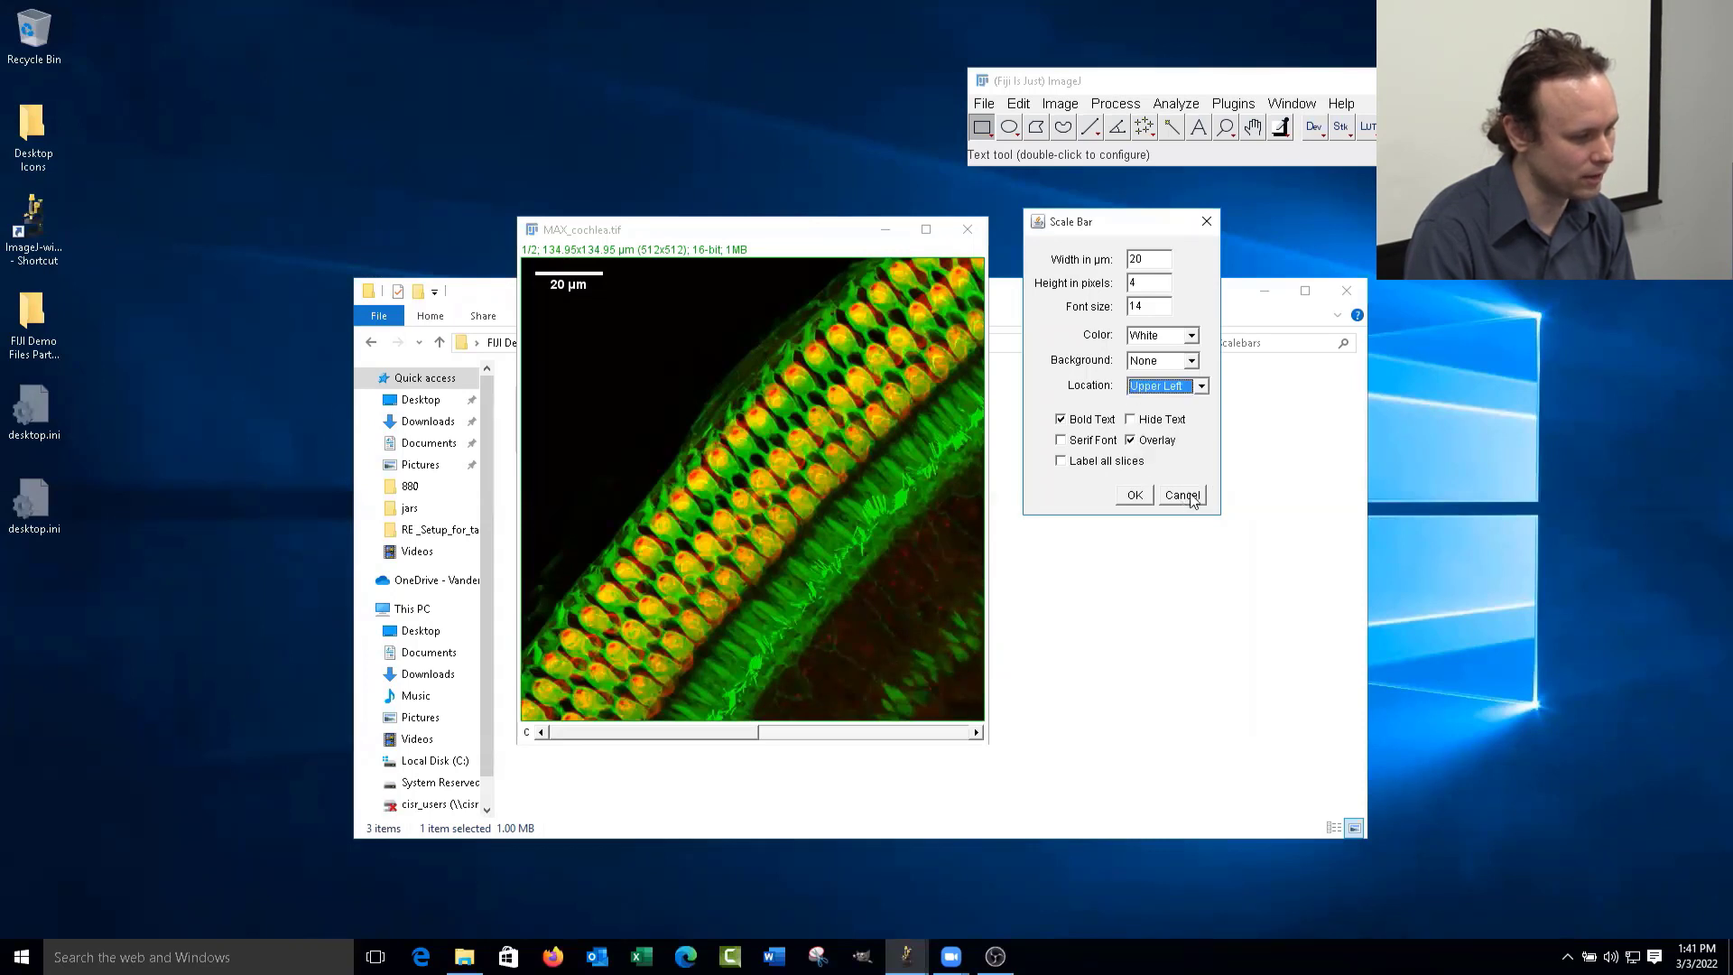
pyautogui.click(1191, 496)
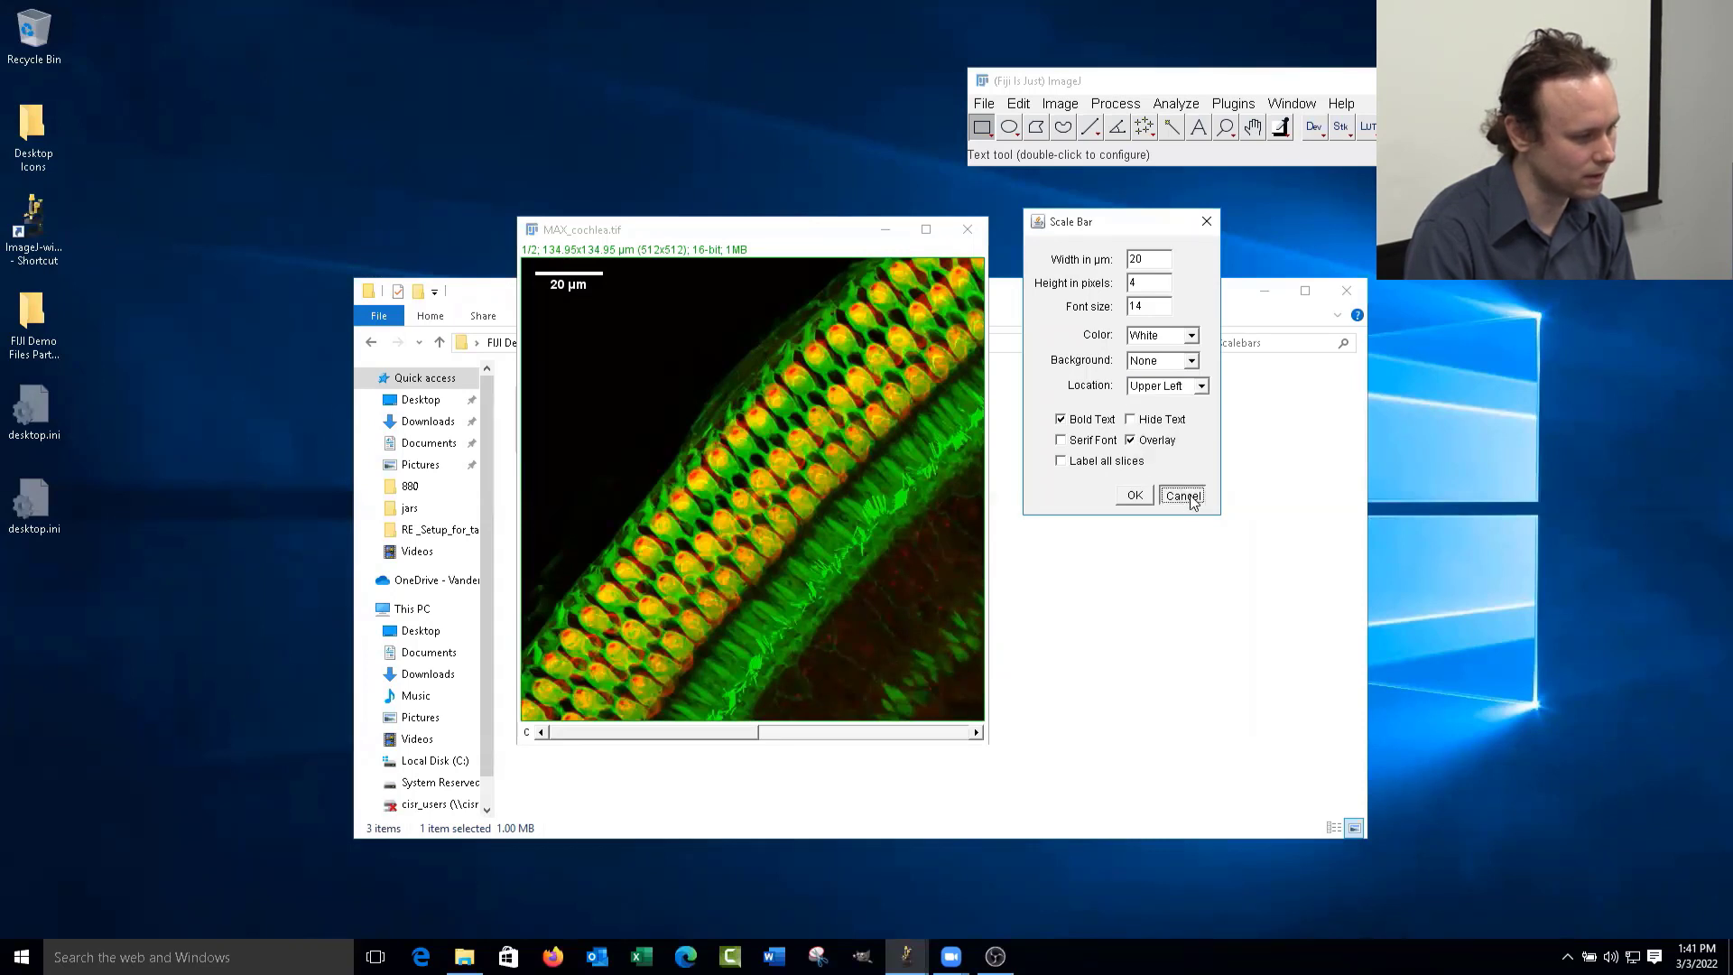
# - Place two multi-point markers in the dark background above the cochlea cells
pyautogui.click(1152, 131)
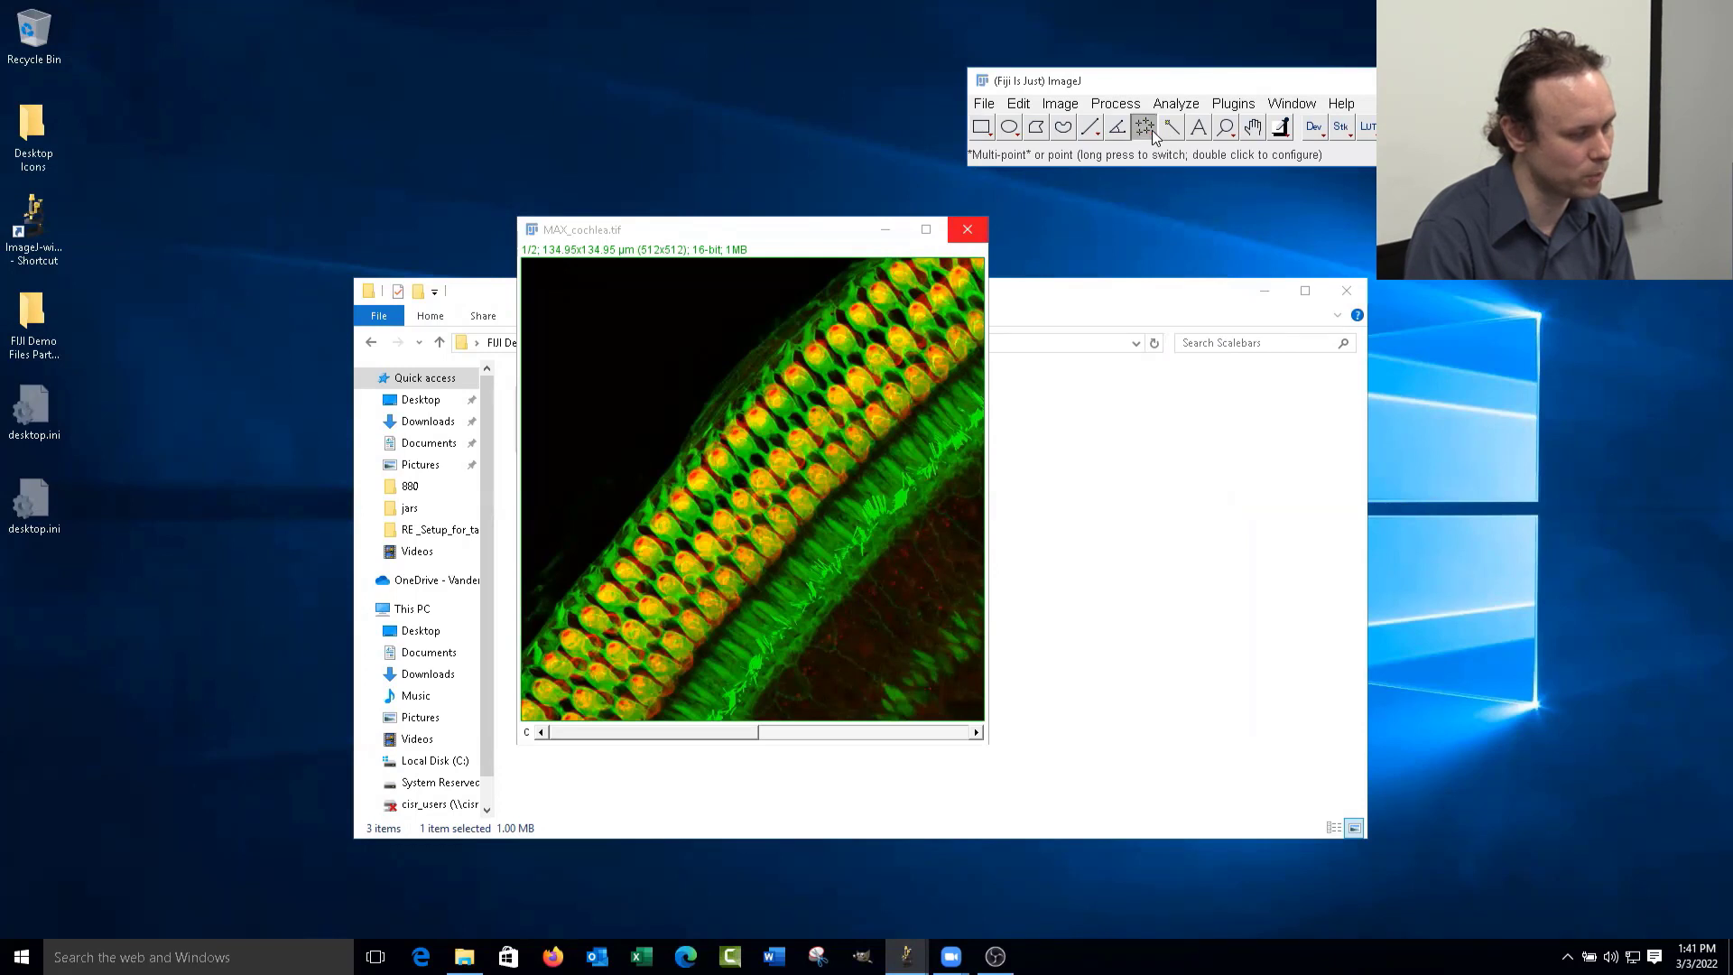
pyautogui.click(665, 296)
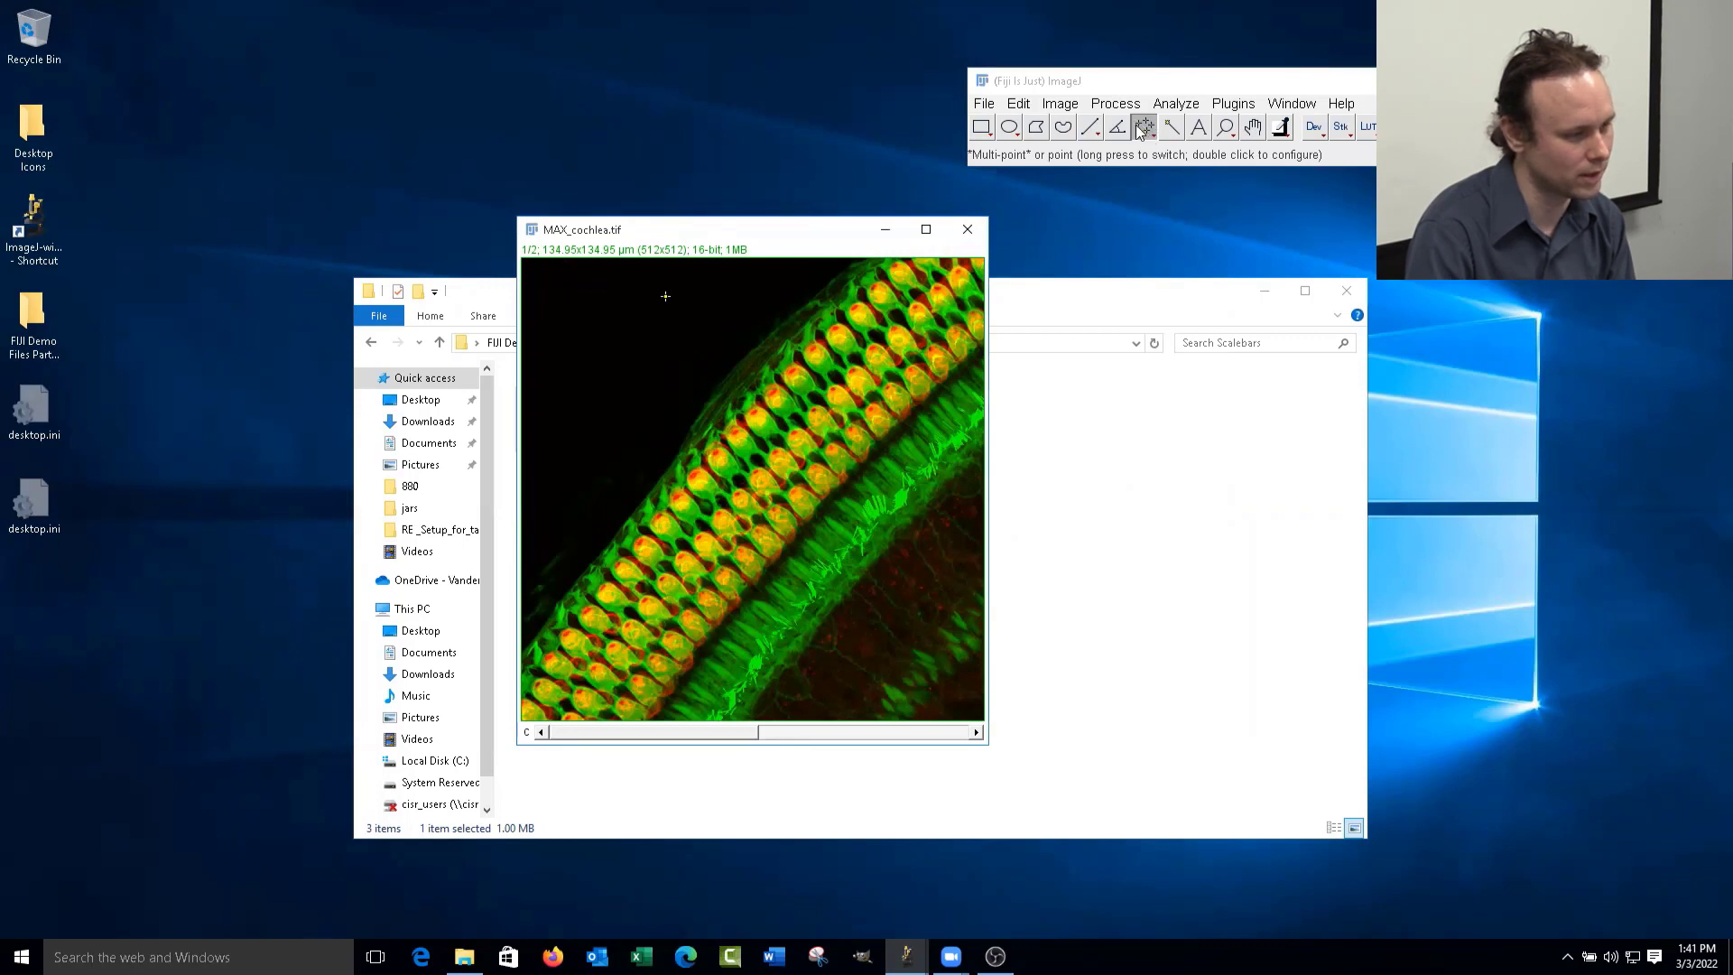
pyautogui.click(1147, 128)
pyautogui.click(635, 349)
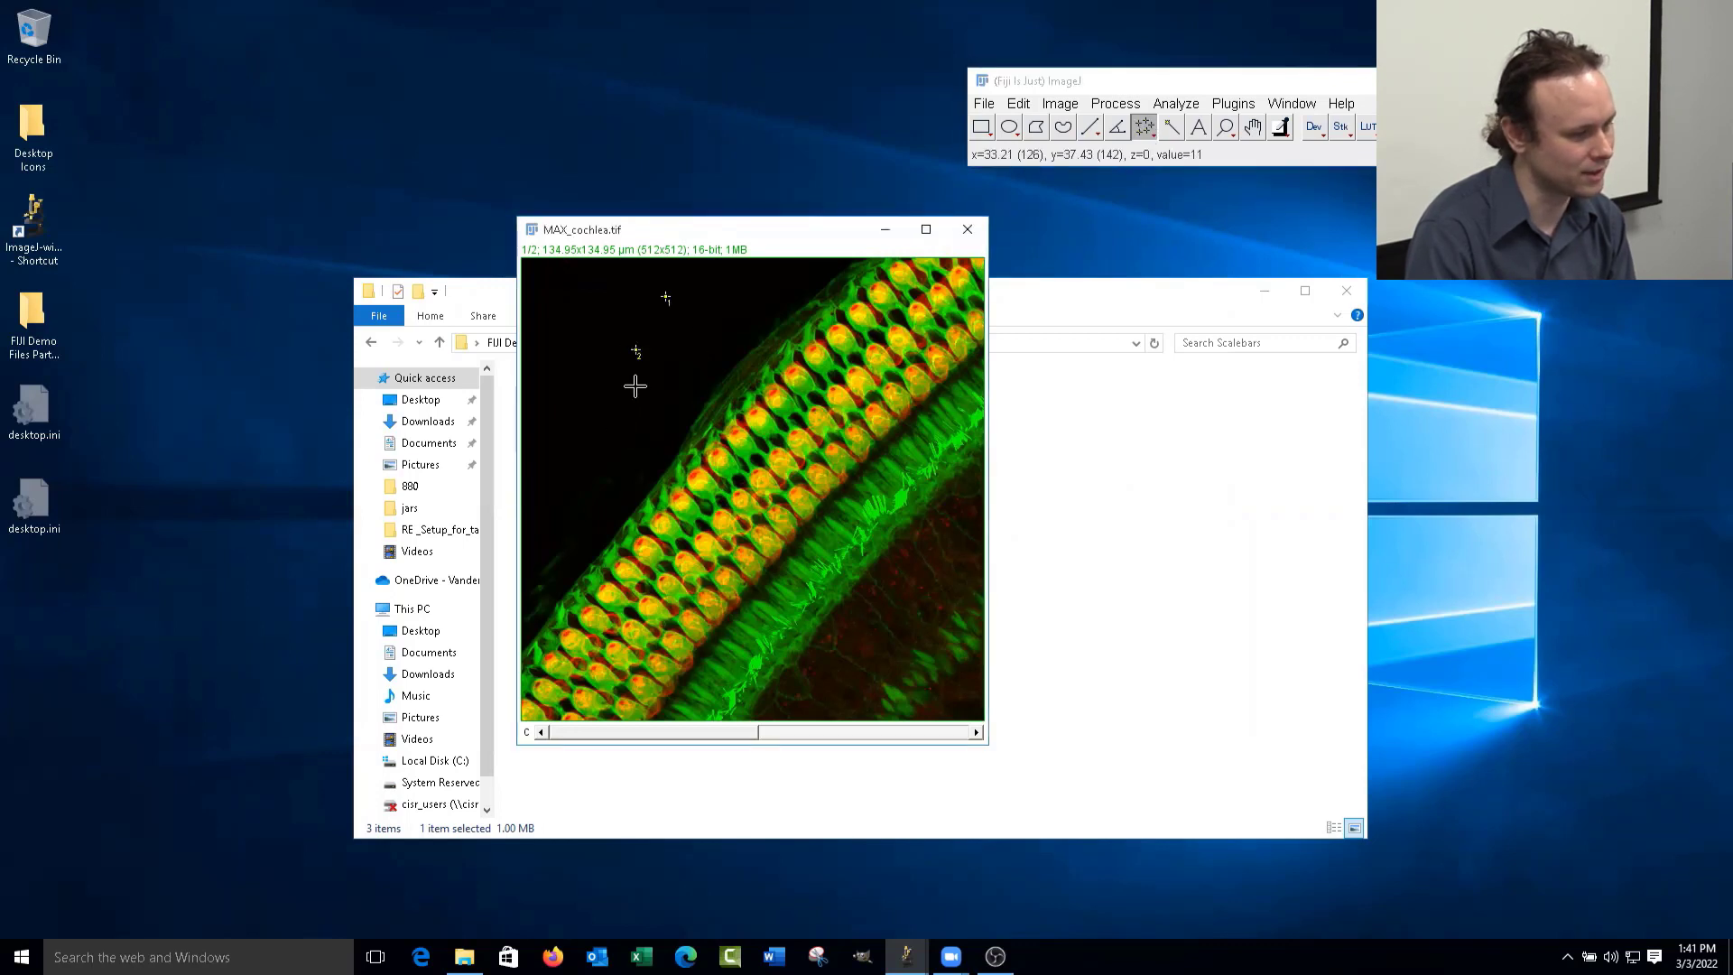
pyautogui.rightClick(656, 329)
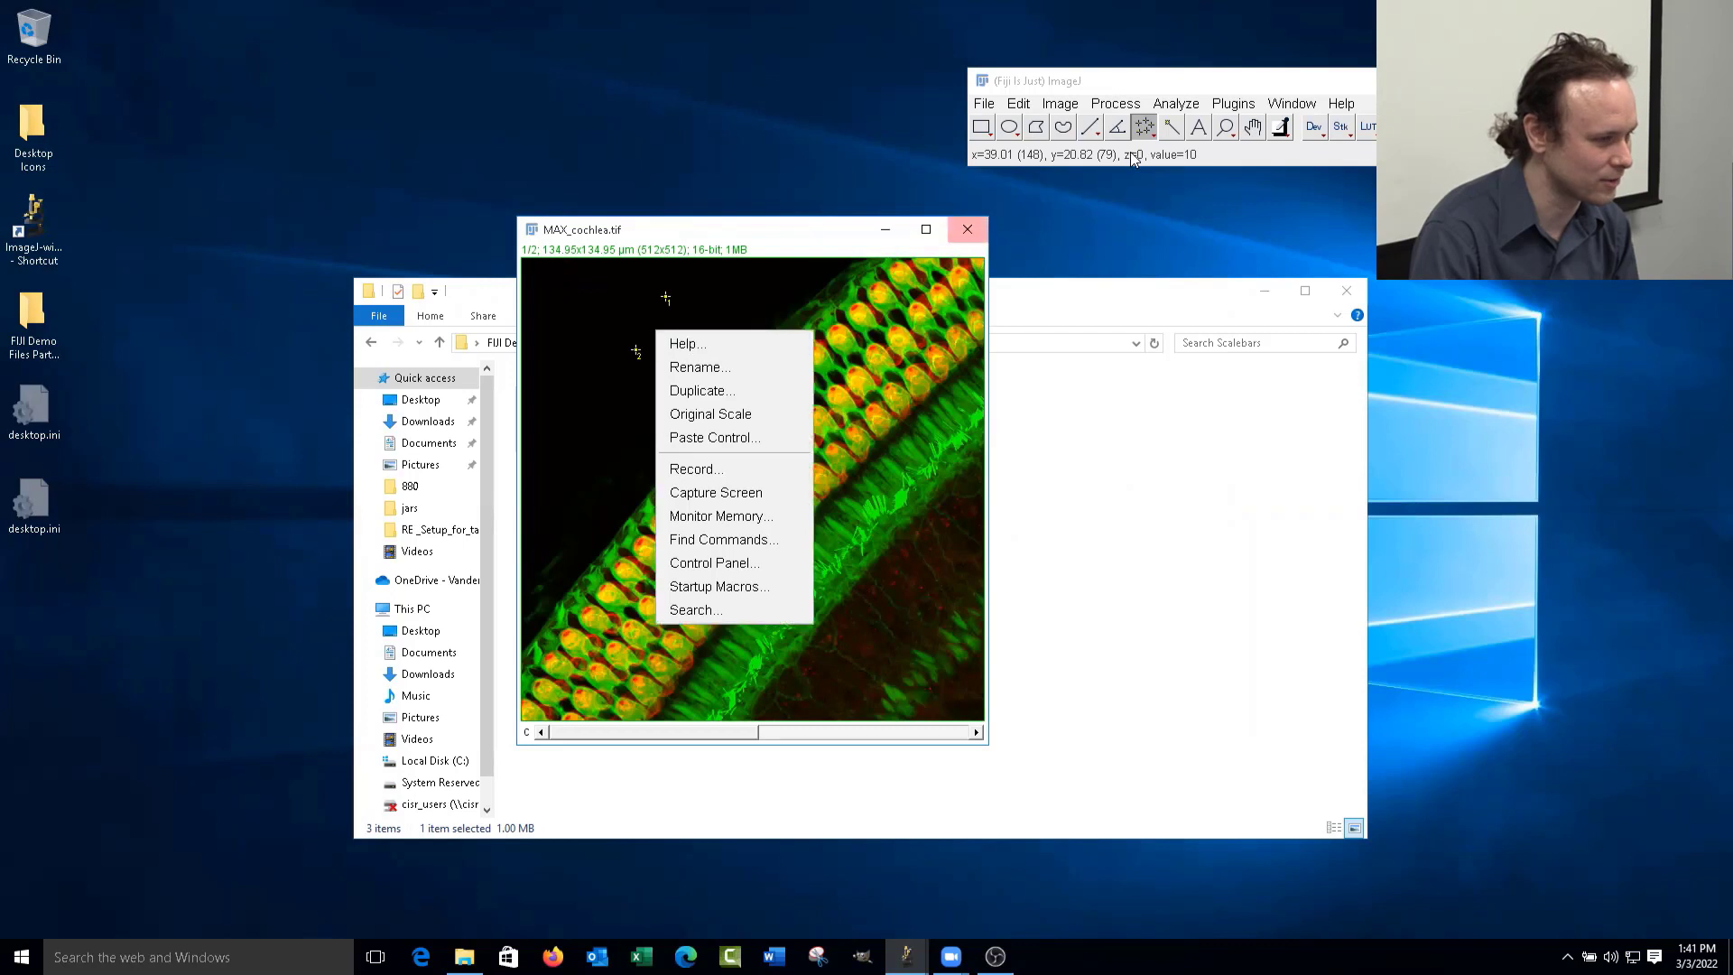
# - Clear the two point markers from the cochlea image
pyautogui.click(1065, 129)
pyautogui.click(783, 262)
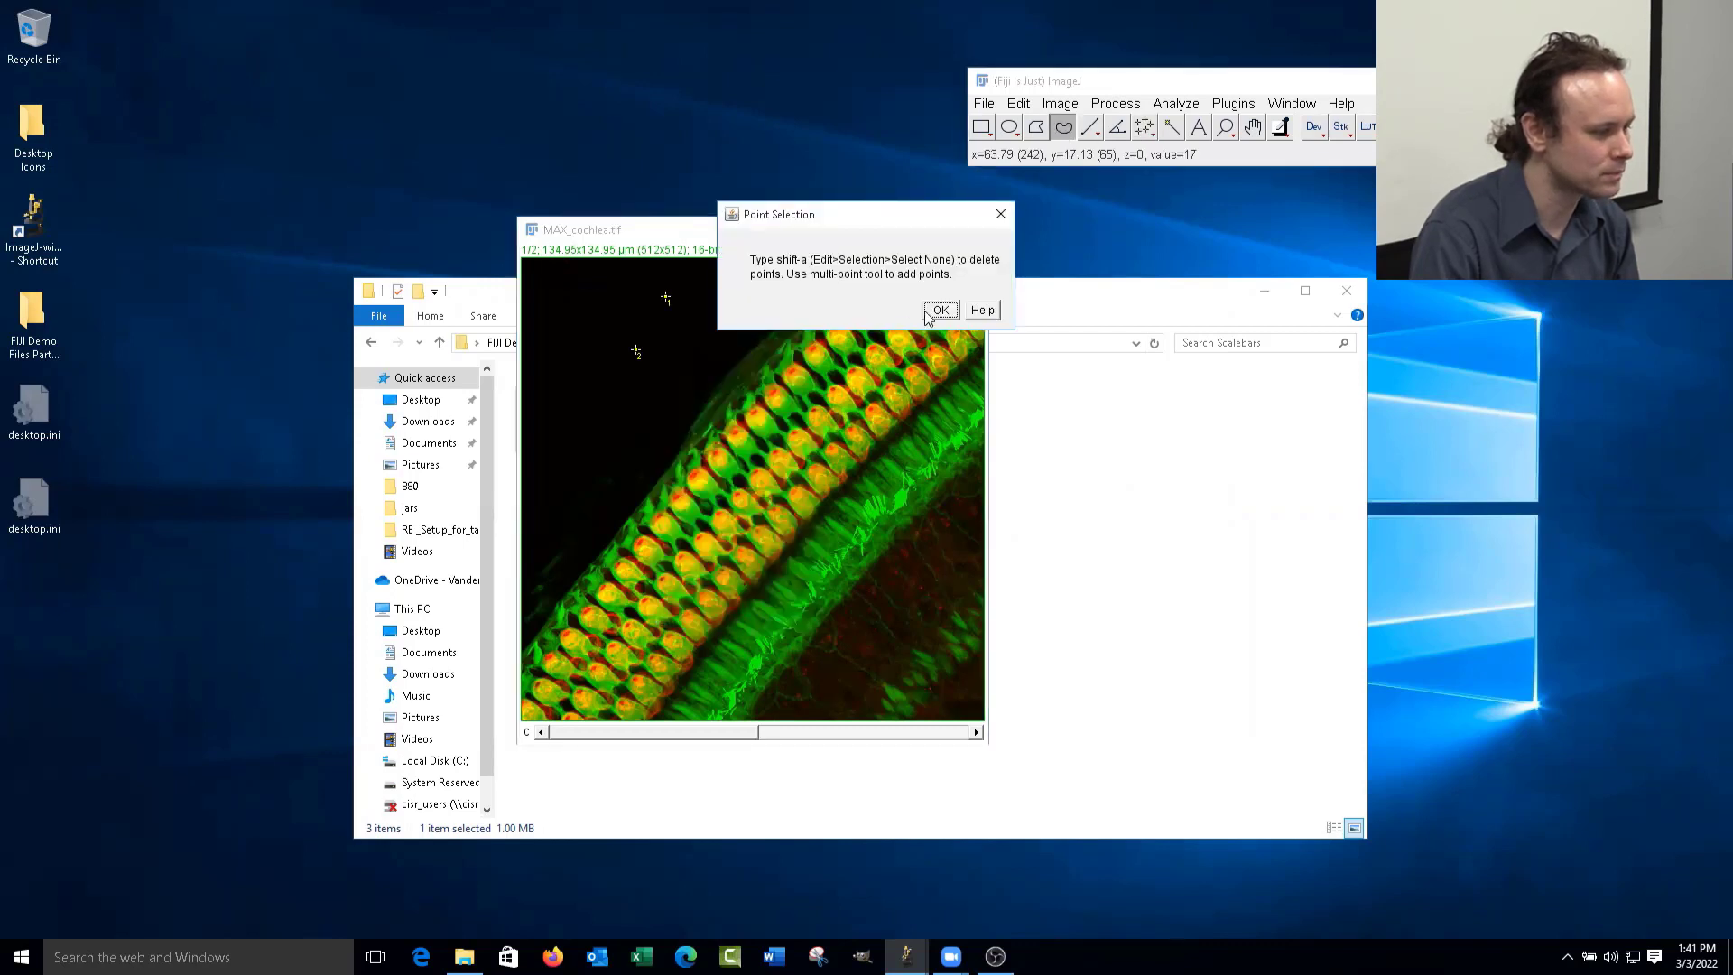
pyautogui.click(934, 312)
pyautogui.rightClick(729, 302)
pyautogui.click(733, 296)
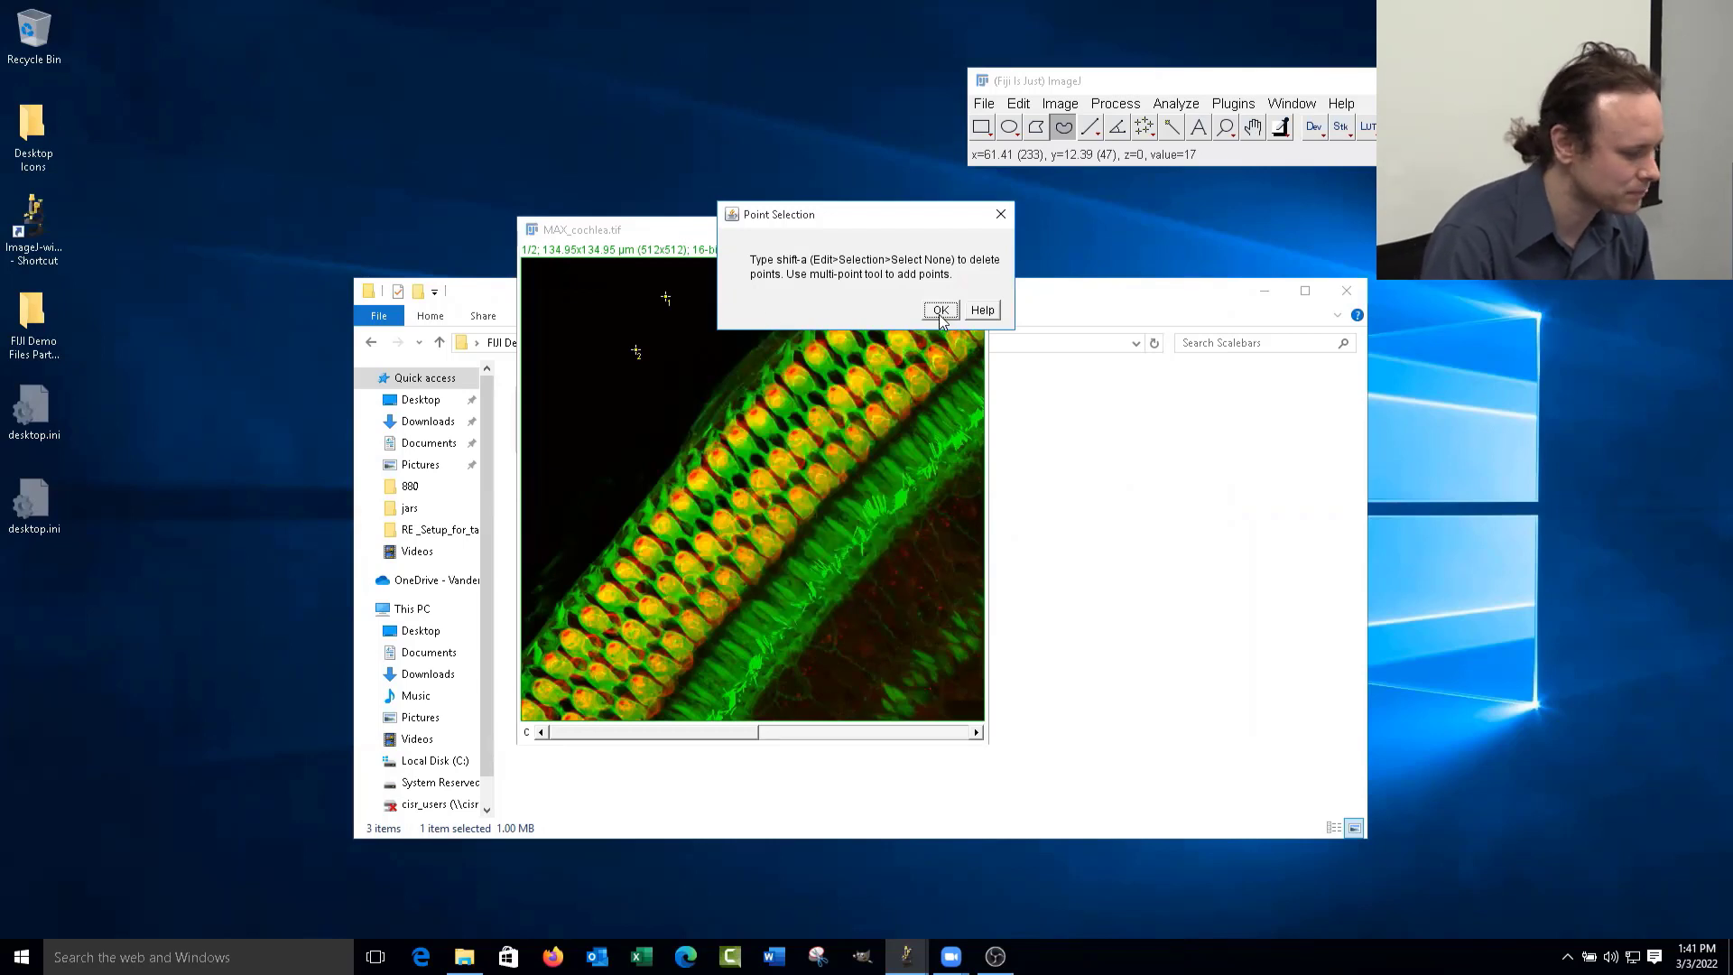
pyautogui.click(939, 312)
pyautogui.rightClick(735, 299)
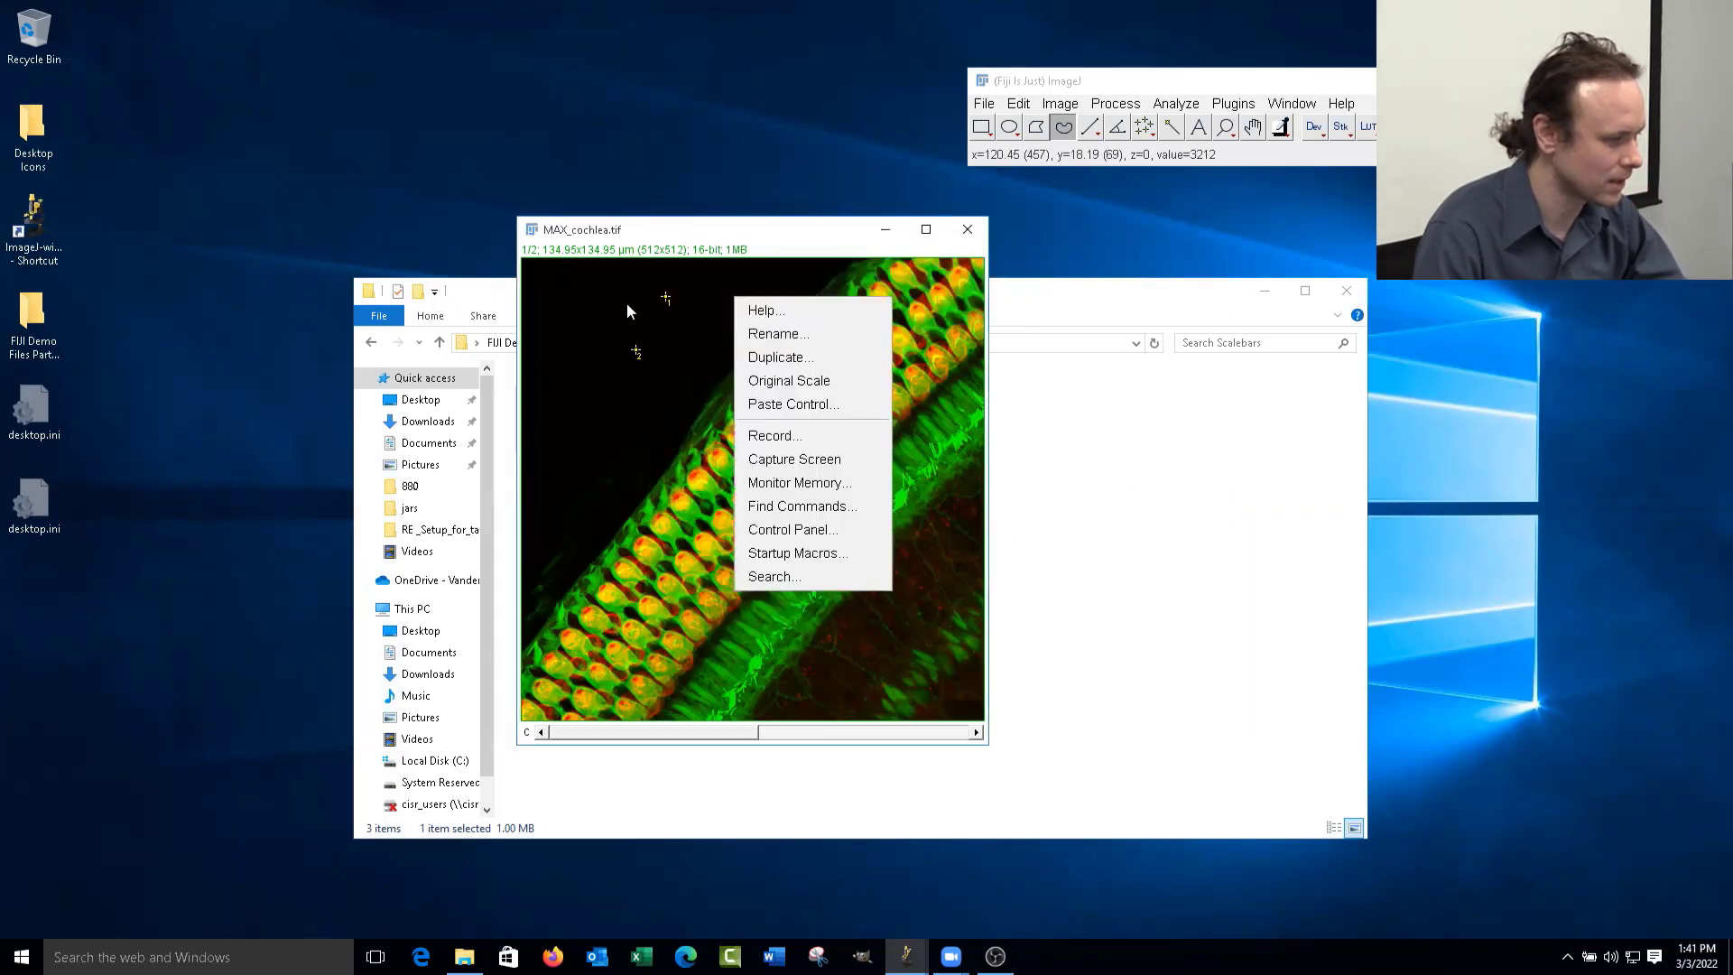
pyautogui.click(664, 298)
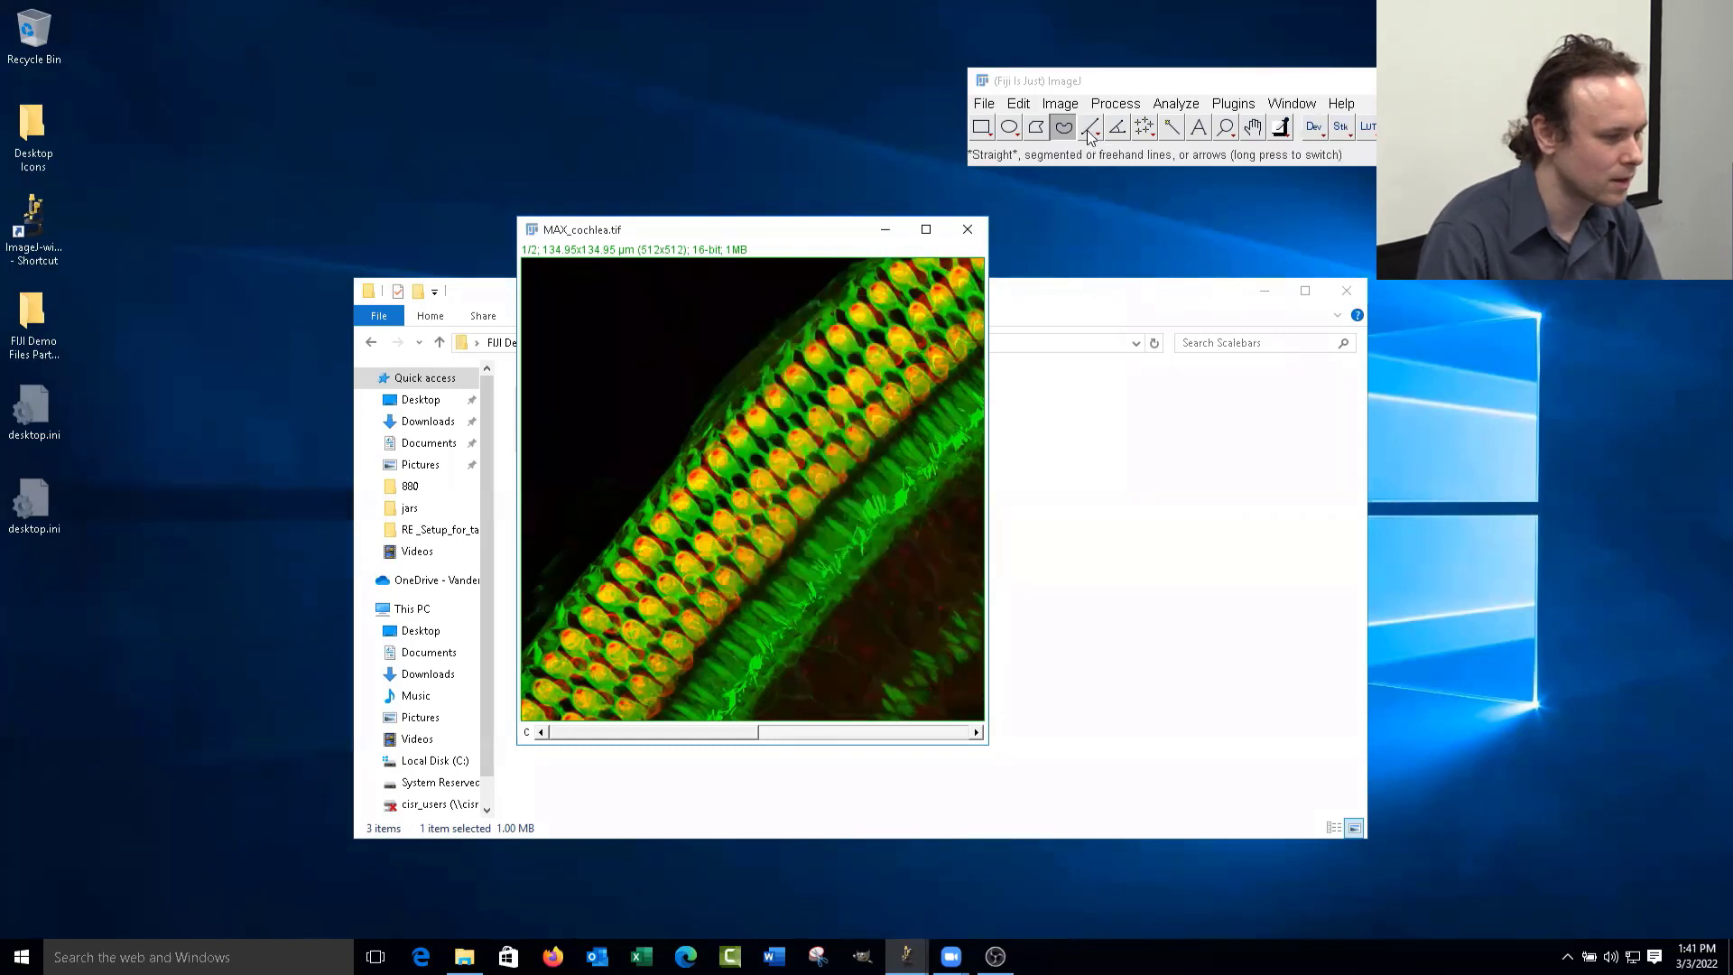
# - Switch to the single Point Tool and mark one point in the dark background of the cochlea image
pyautogui.rightClick(1144, 126)
pyautogui.click(1174, 142)
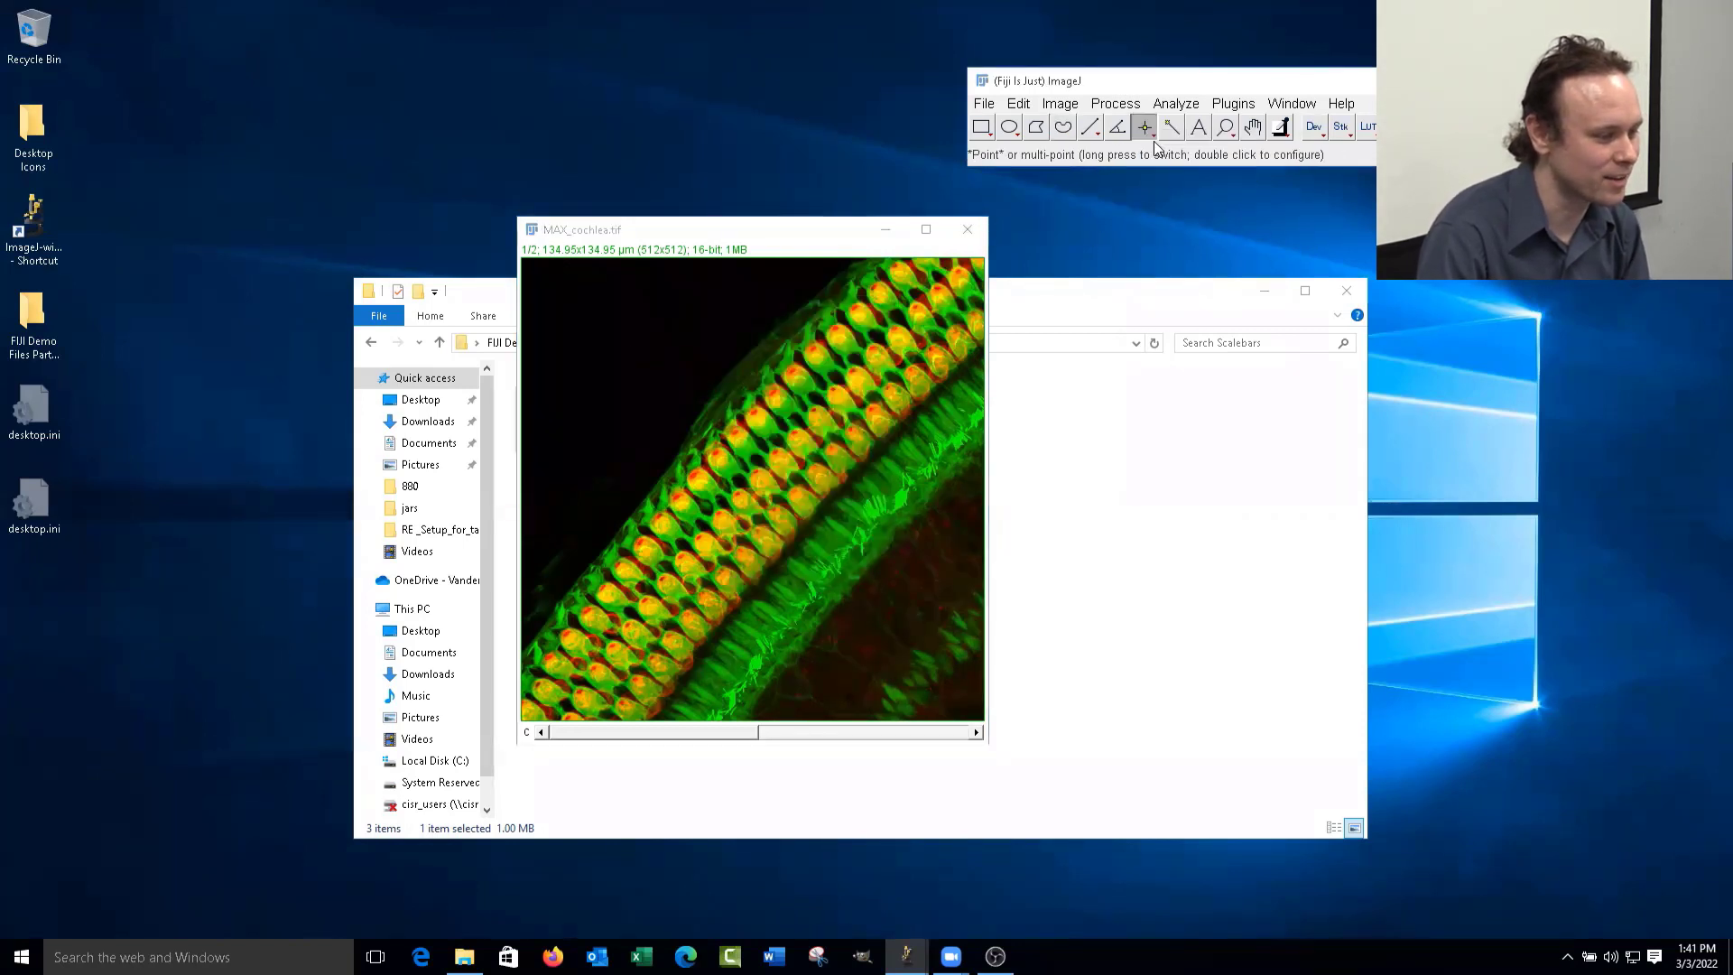
pyautogui.rightClick(1144, 133)
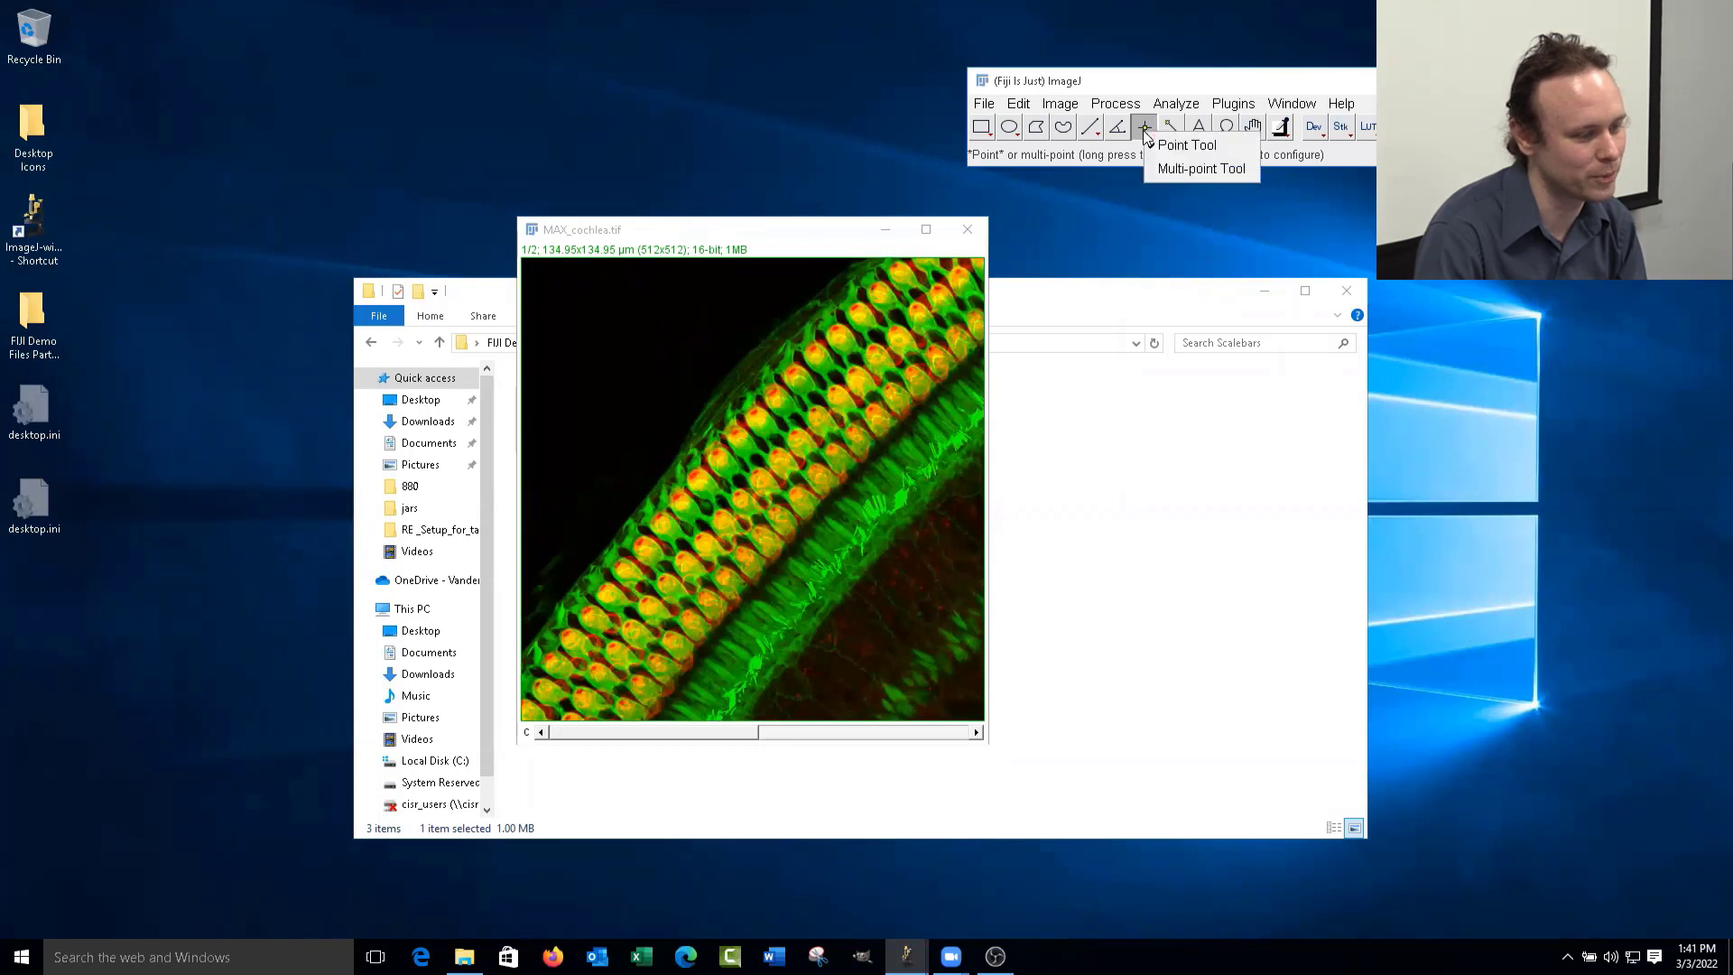
pyautogui.click(1166, 154)
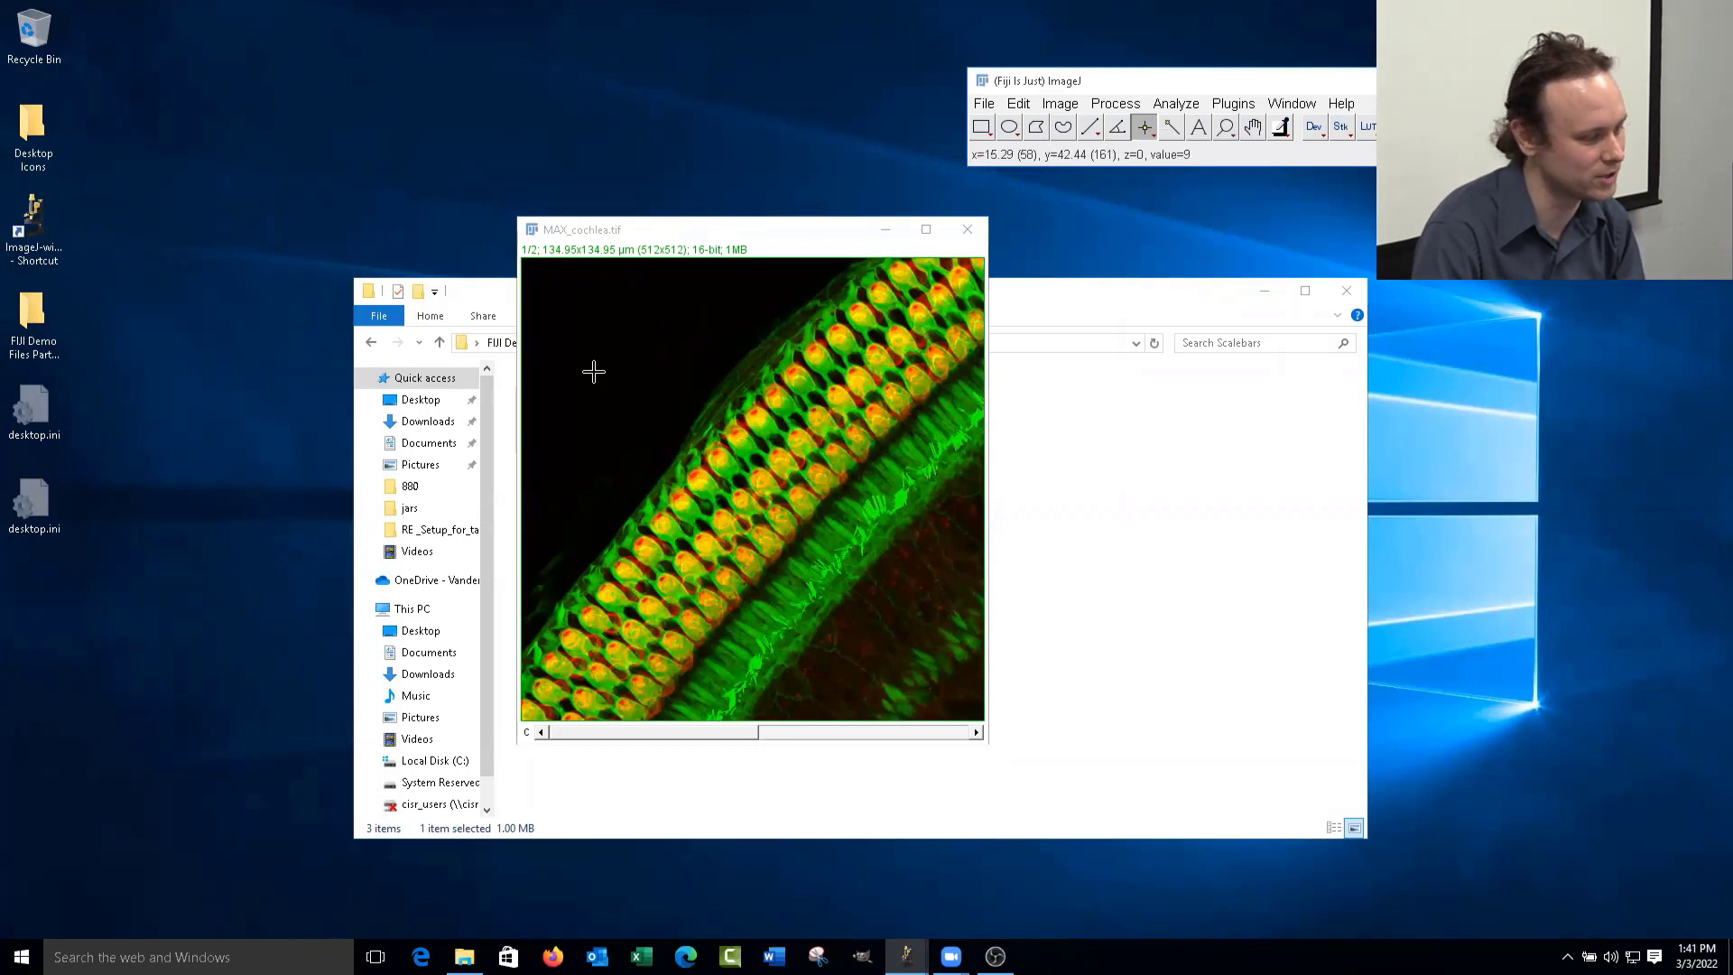
pyautogui.click(593, 371)
# - Start adding a scale bar at the selected point, and move its dialog clear of the cochlea image
pyautogui.click(1176, 103)
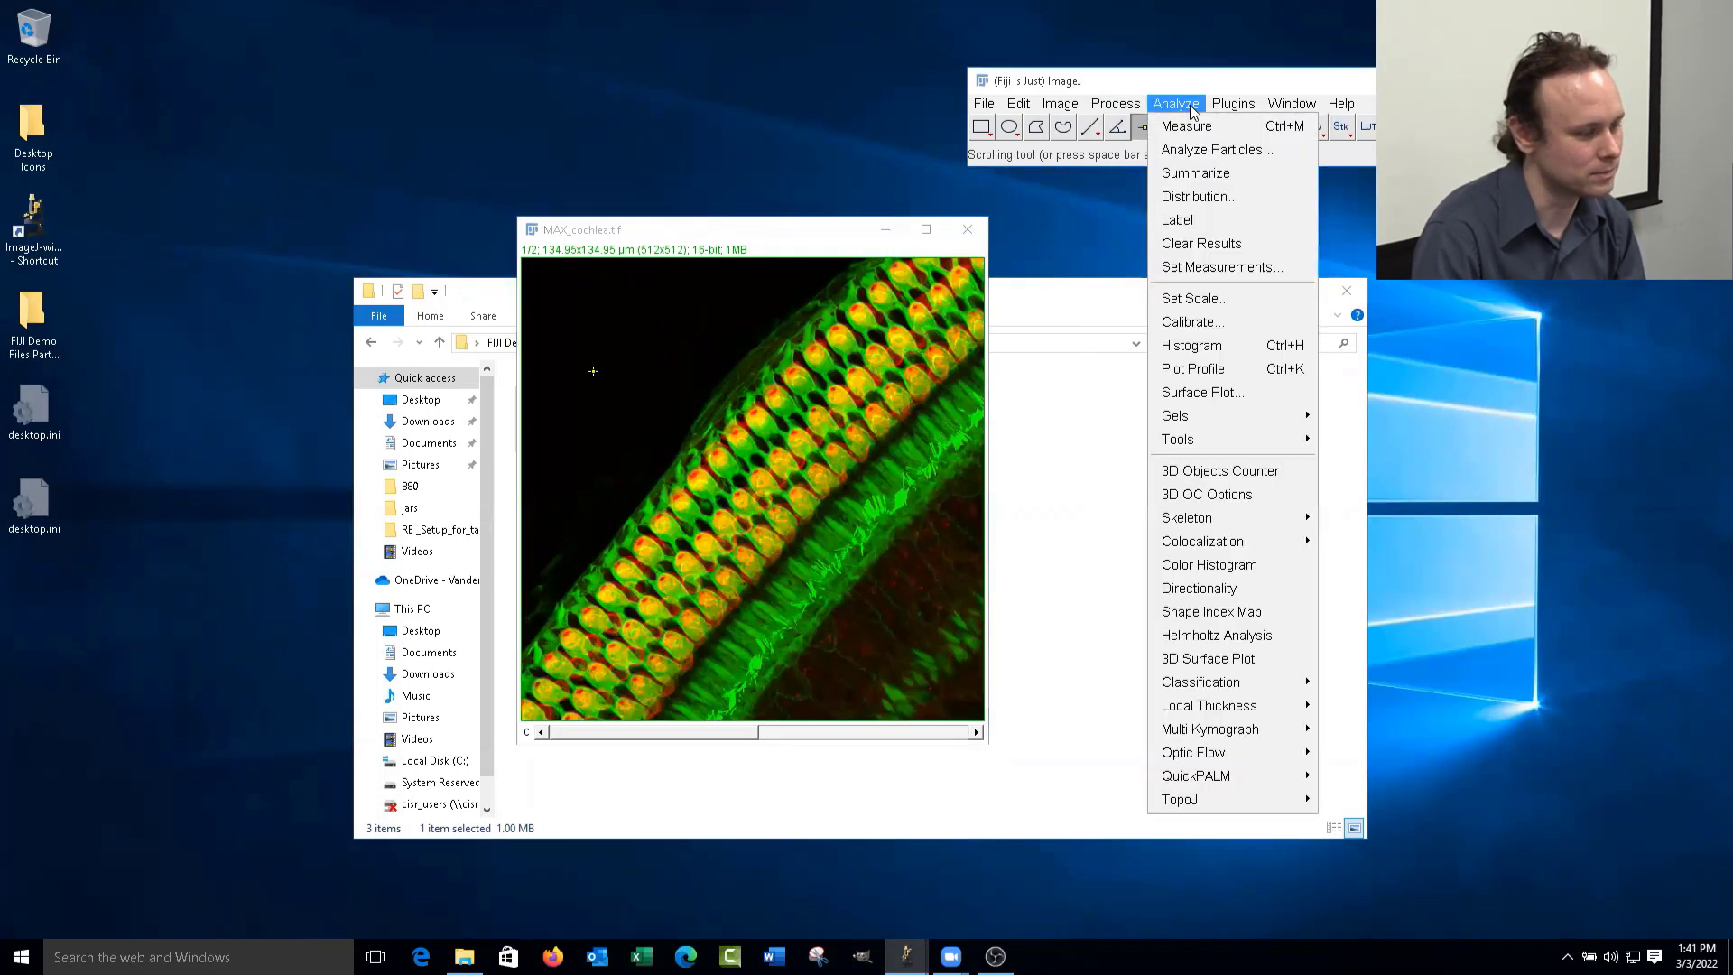
pyautogui.moveTo(1284, 450)
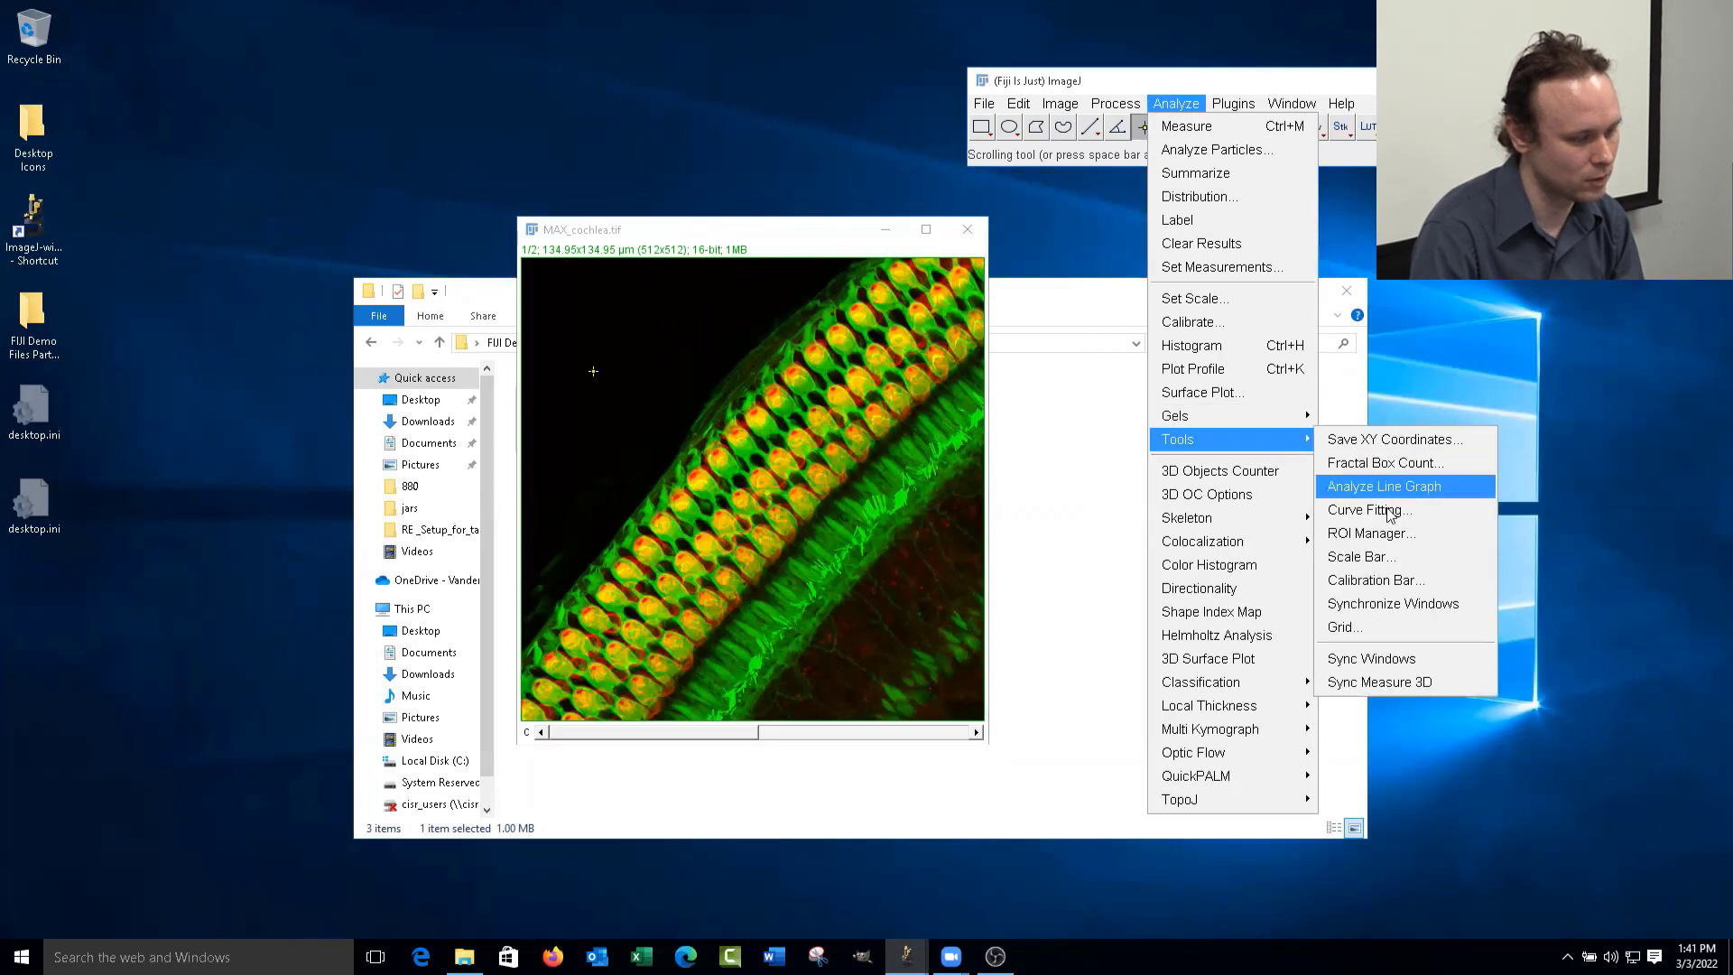
pyautogui.click(1363, 556)
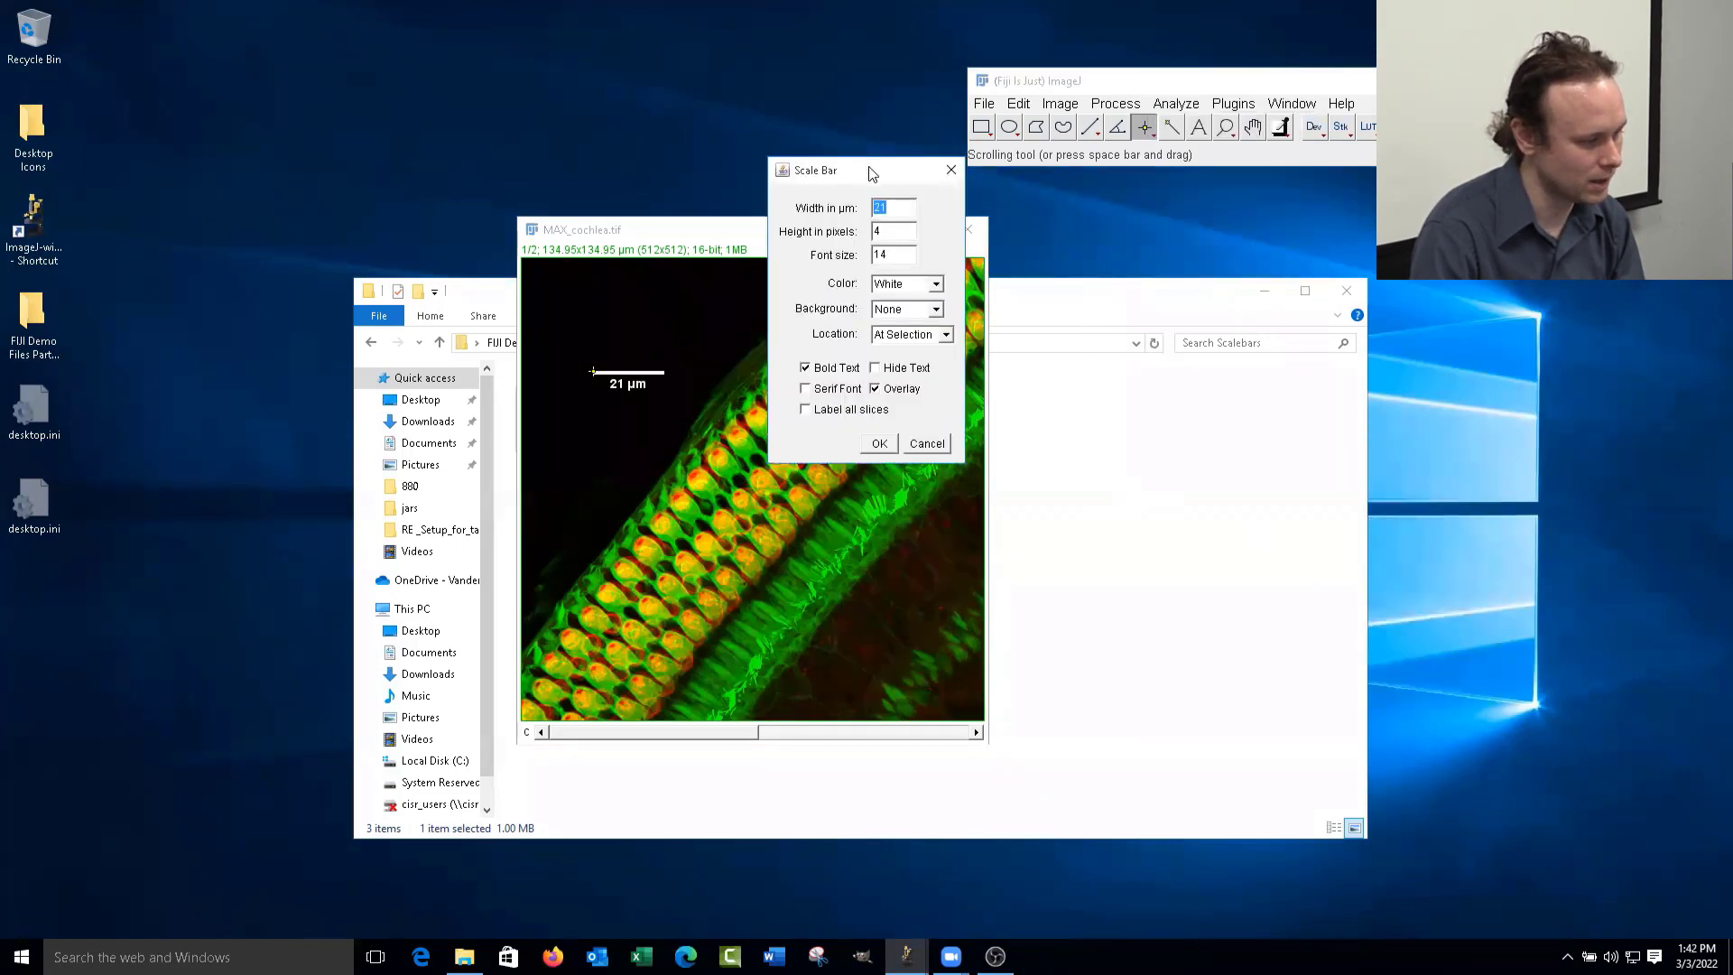
pyautogui.moveTo(870, 174); pyautogui.dragTo(1203, 197)
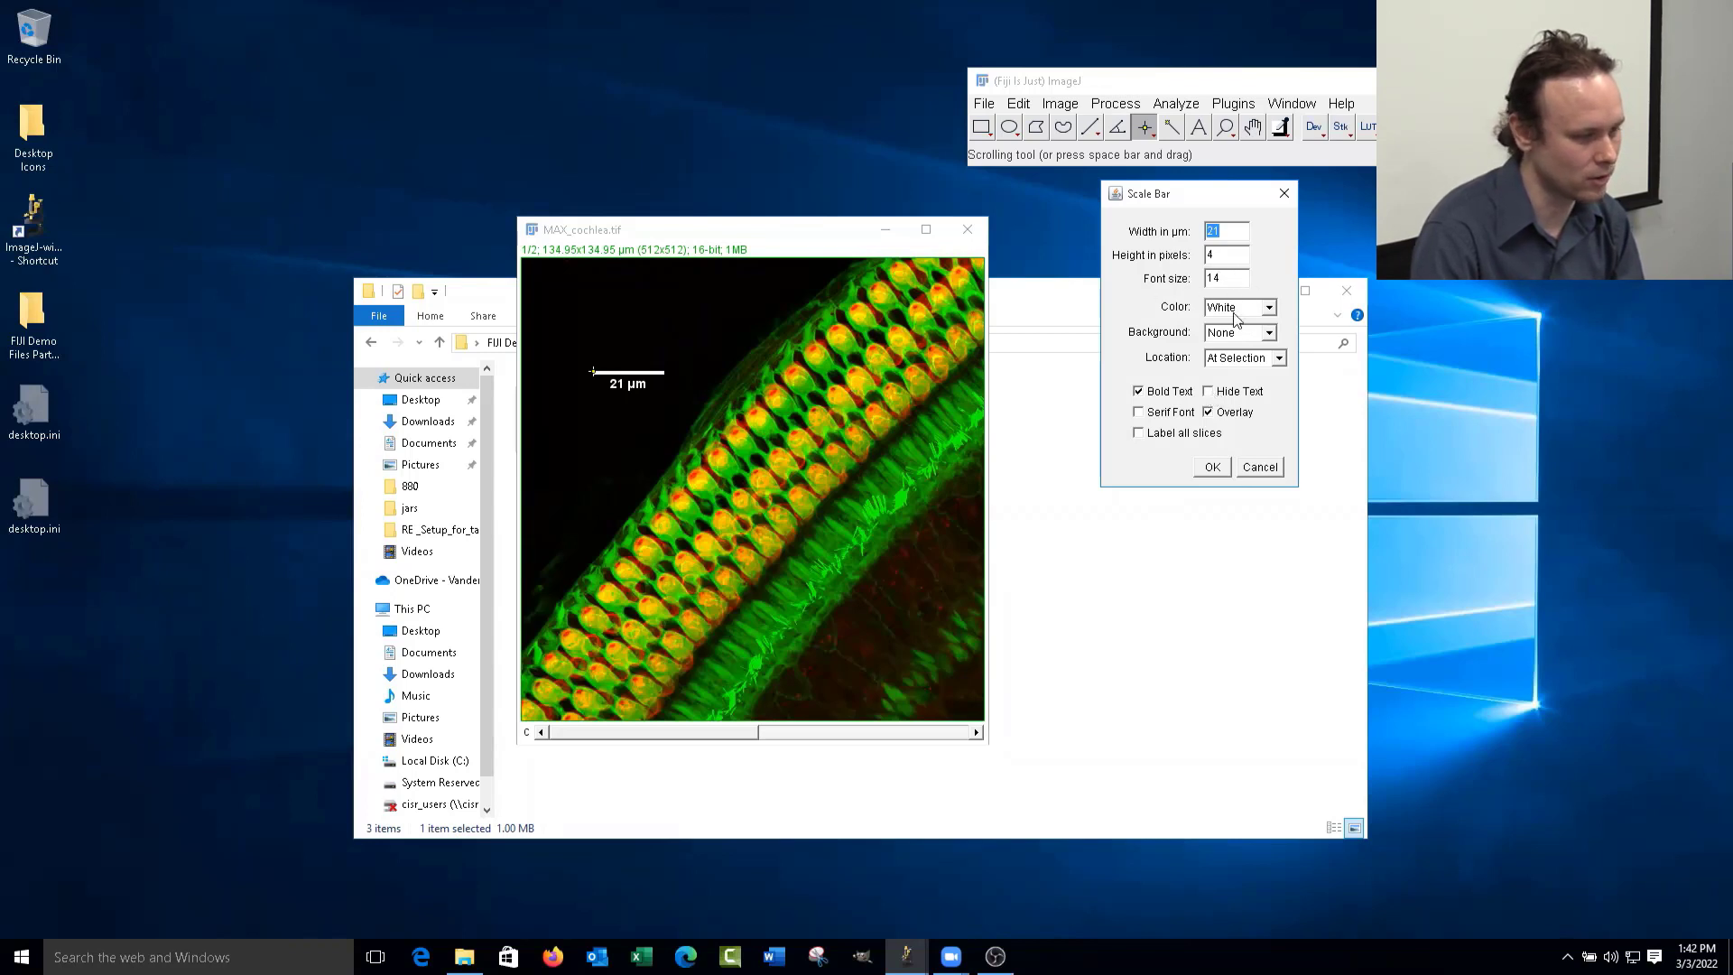
# - Configure the scale bar with hidden text, no overlay, and labeling on all slices
pyautogui.click(1208, 393)
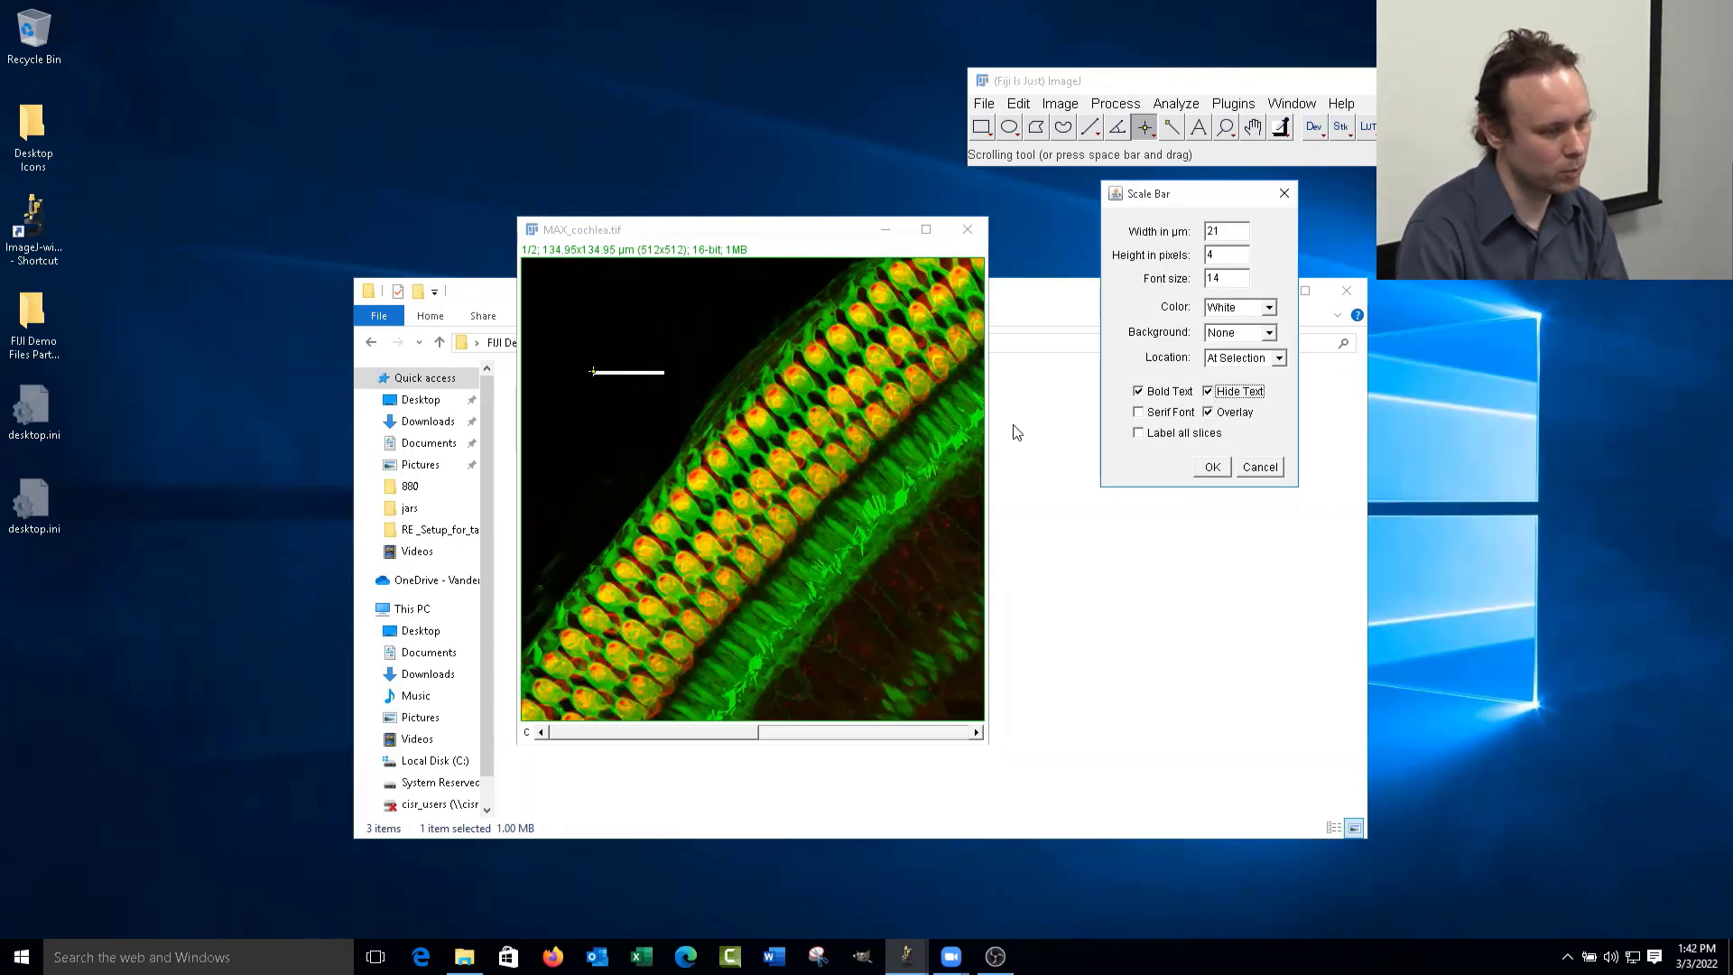
pyautogui.click(1209, 391)
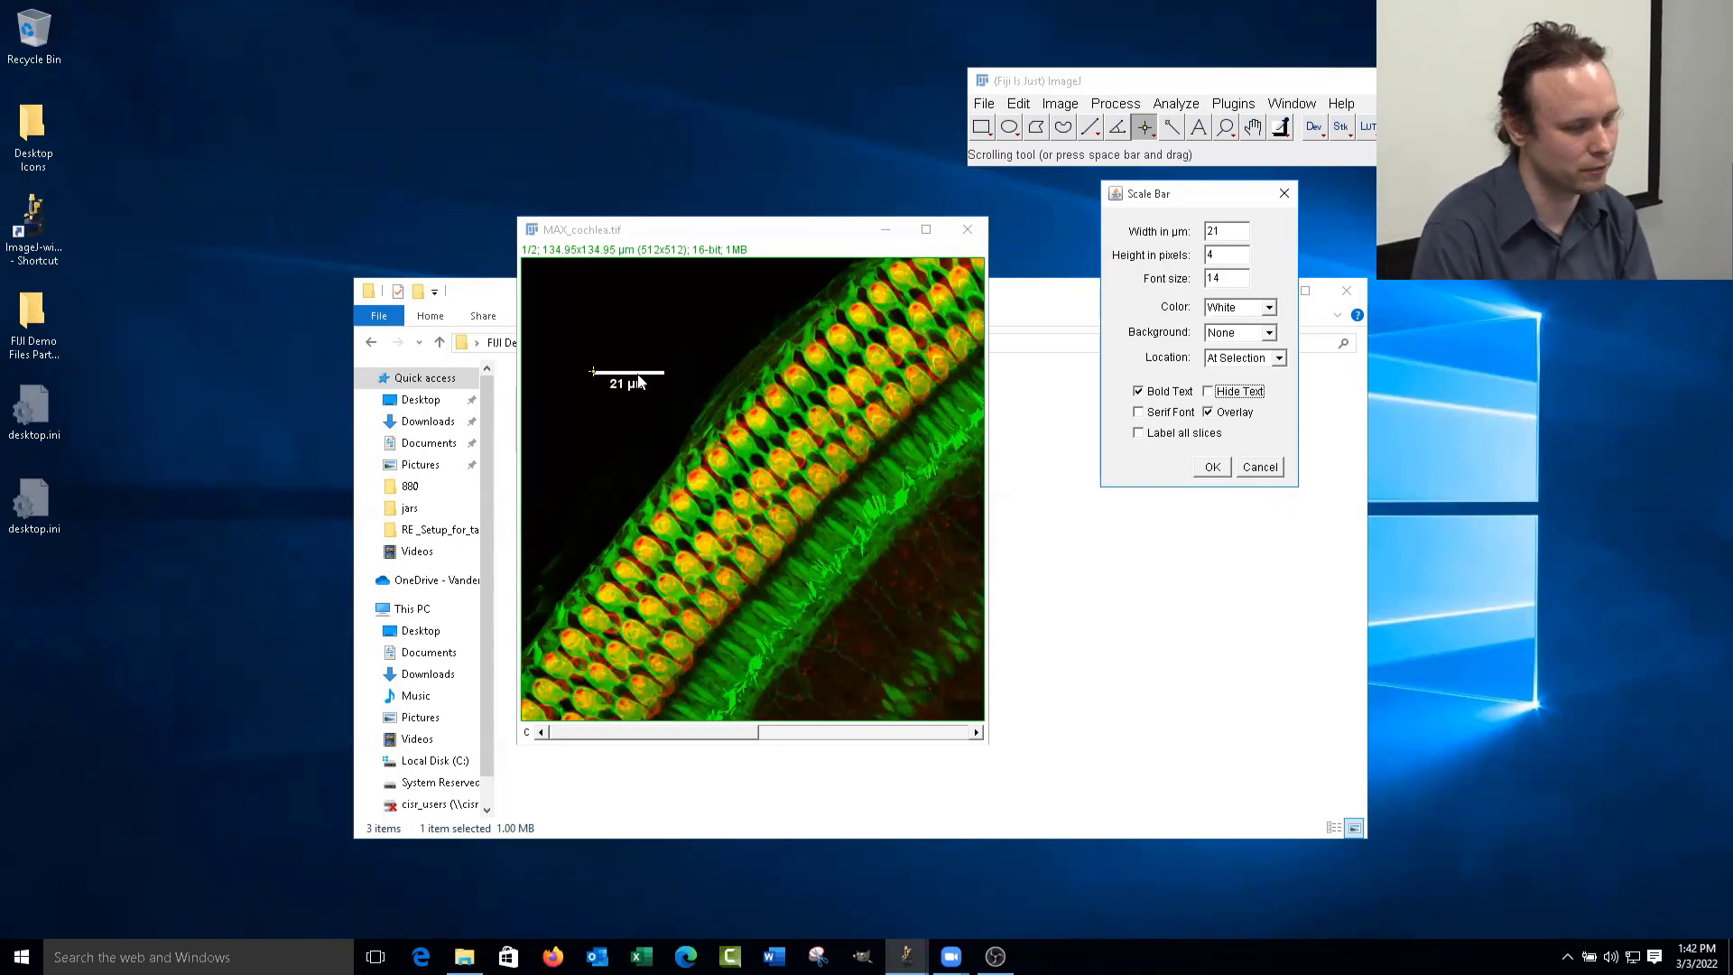
pyautogui.click(1208, 393)
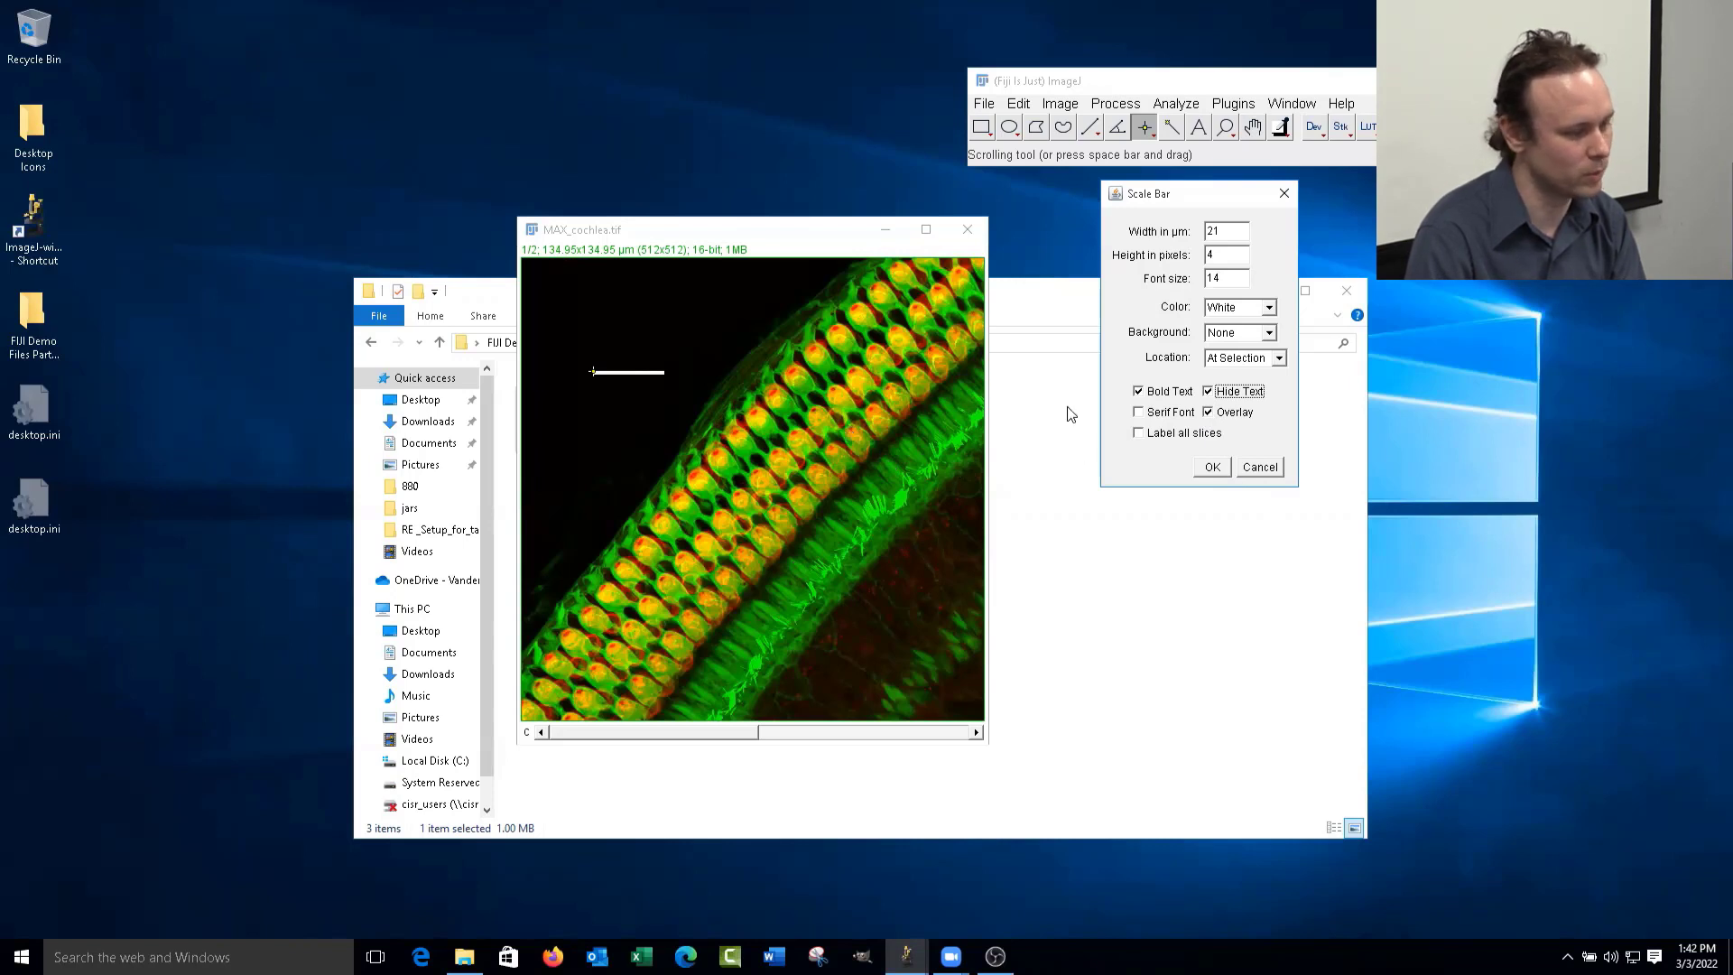
pyautogui.click(1209, 412)
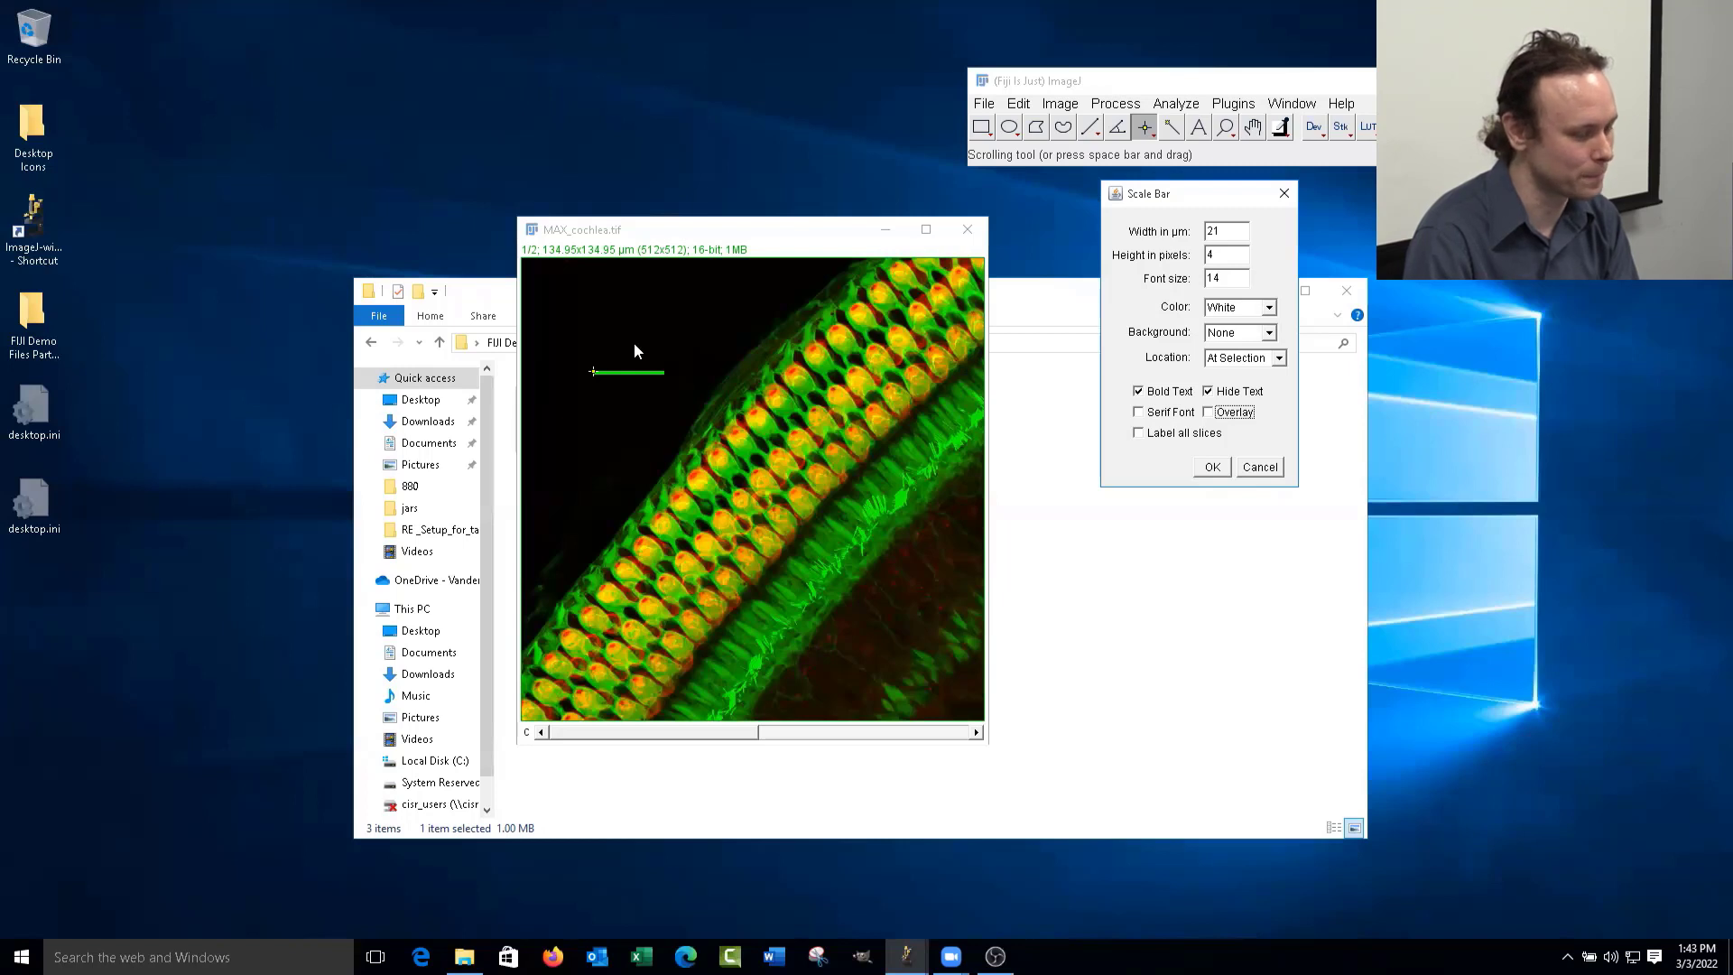
pyautogui.click(1139, 433)
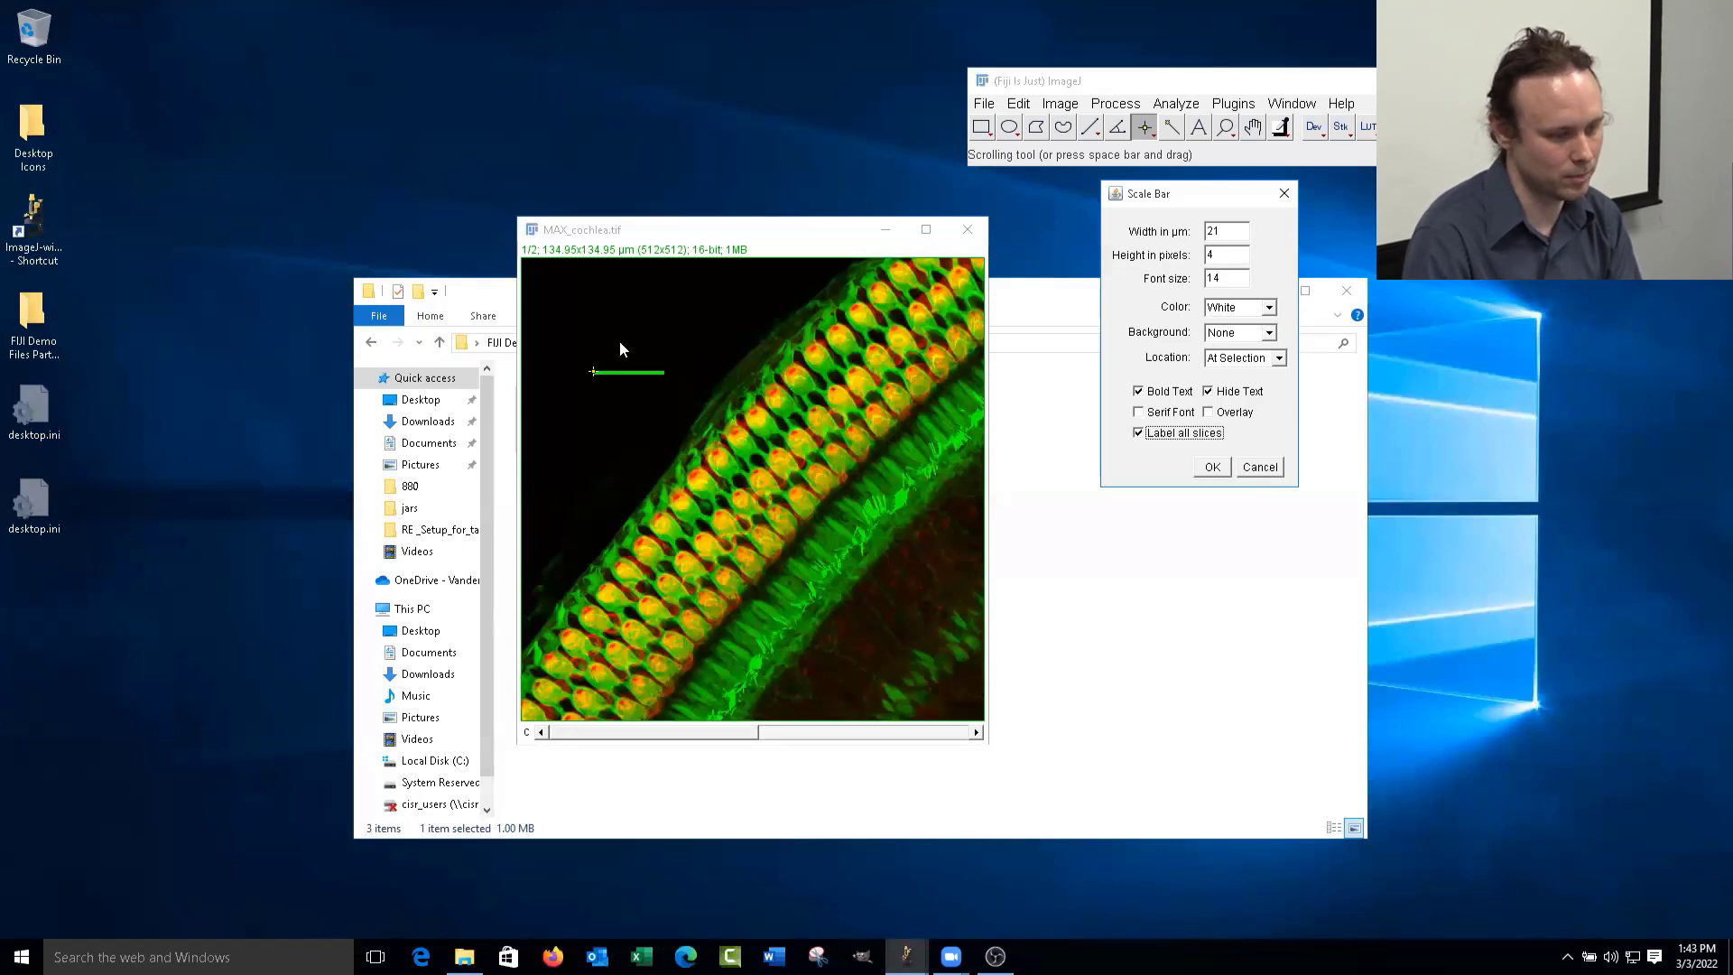
# - Cancel the scale bar, and move the cochlea image clear of the file thumbnails with the Rectangle tool active
pyautogui.click(1261, 467)
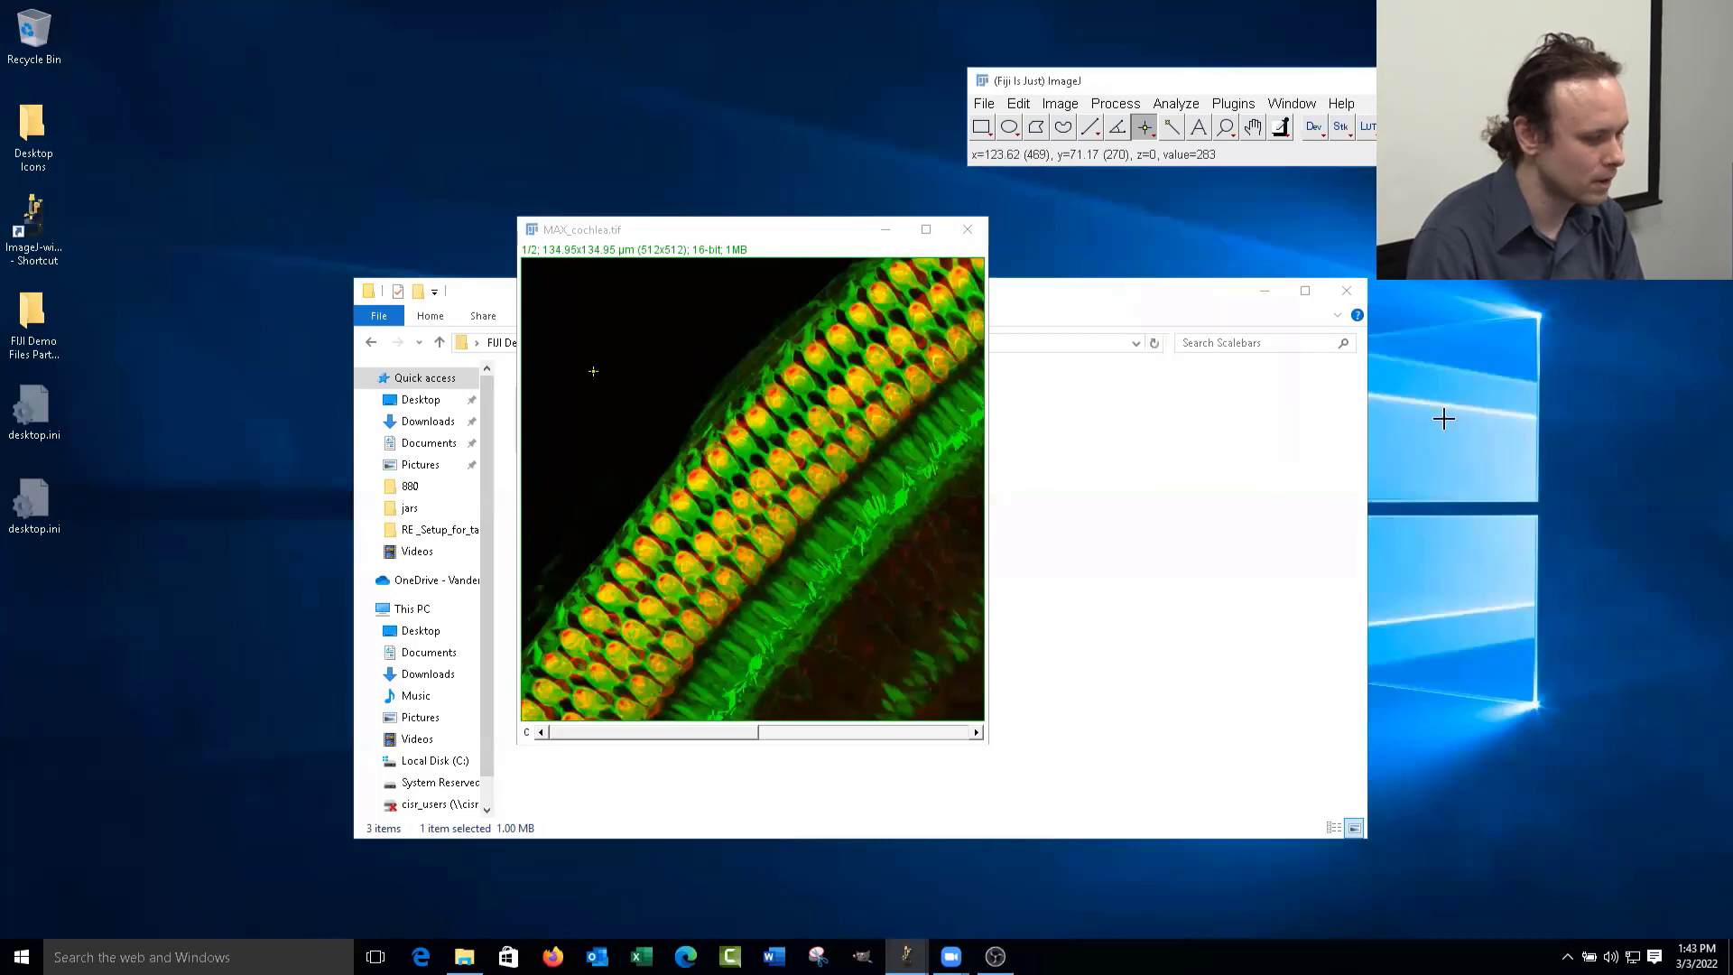
pyautogui.moveTo(669, 729)
pyautogui.mouseDown()
pyautogui.moveTo(853, 731)
pyautogui.moveTo(692, 724)
pyautogui.mouseUp()
pyautogui.moveTo(784, 231); pyautogui.dragTo(1137, 219)
pyautogui.click(989, 130)
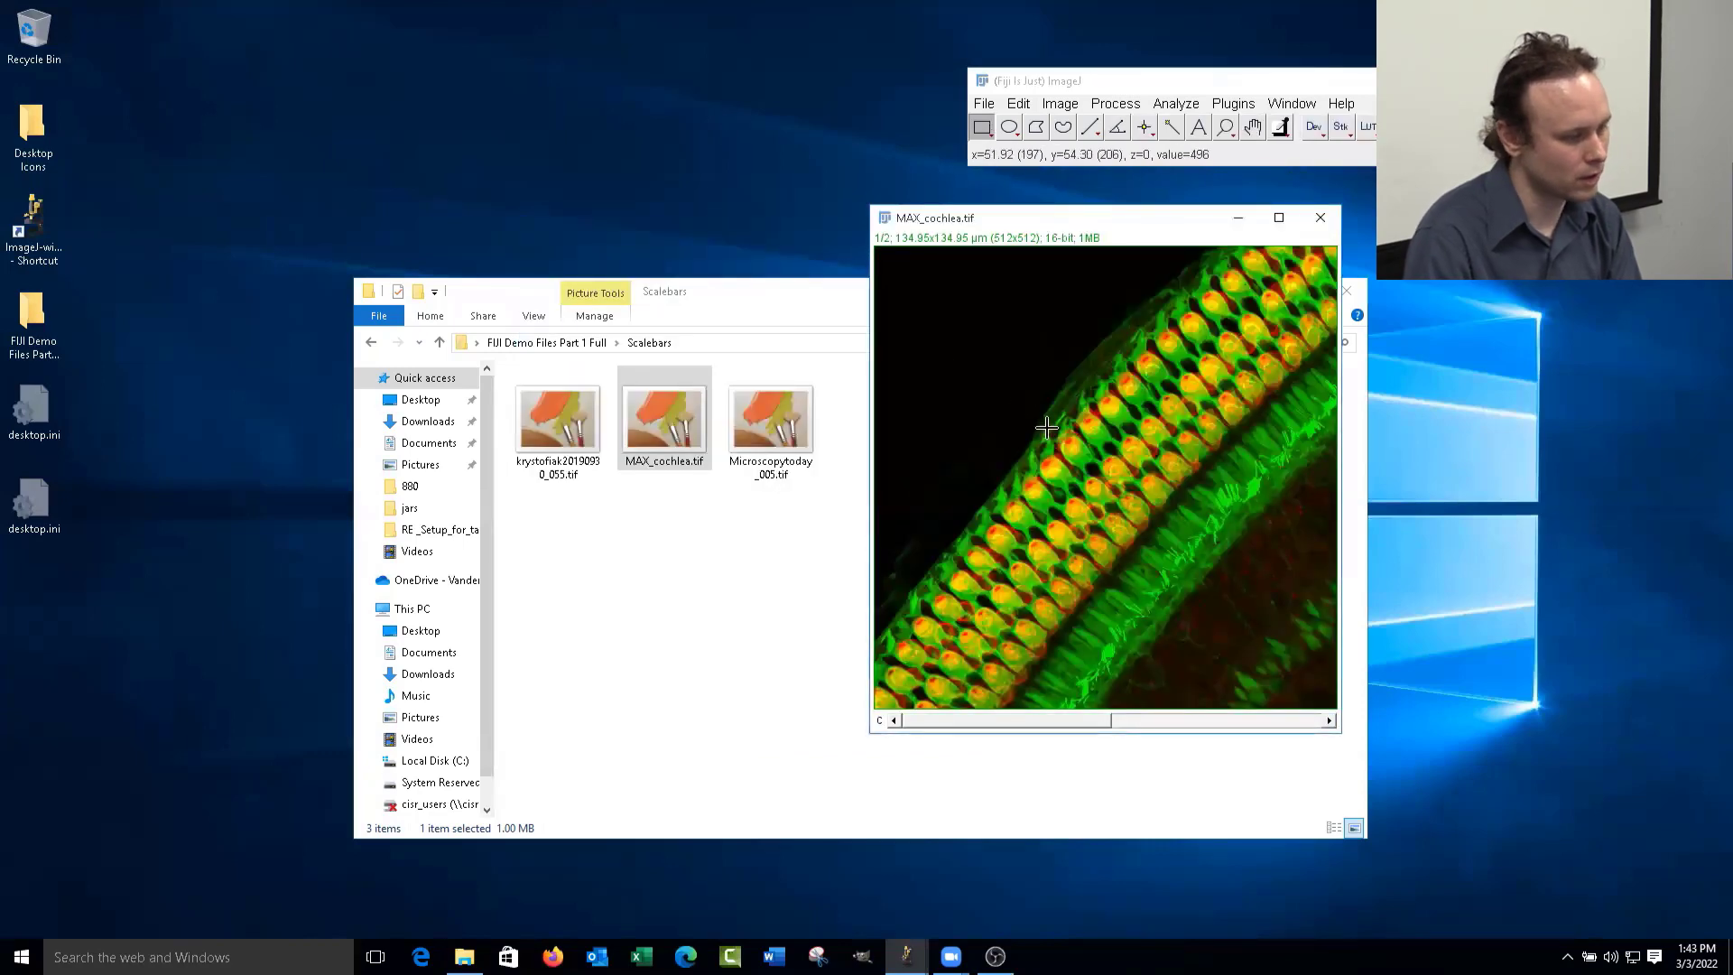
# - Flip the cochlea image horizontally and rotate it 90 degrees right
pyautogui.click(1060, 103)
pyautogui.click(1061, 103)
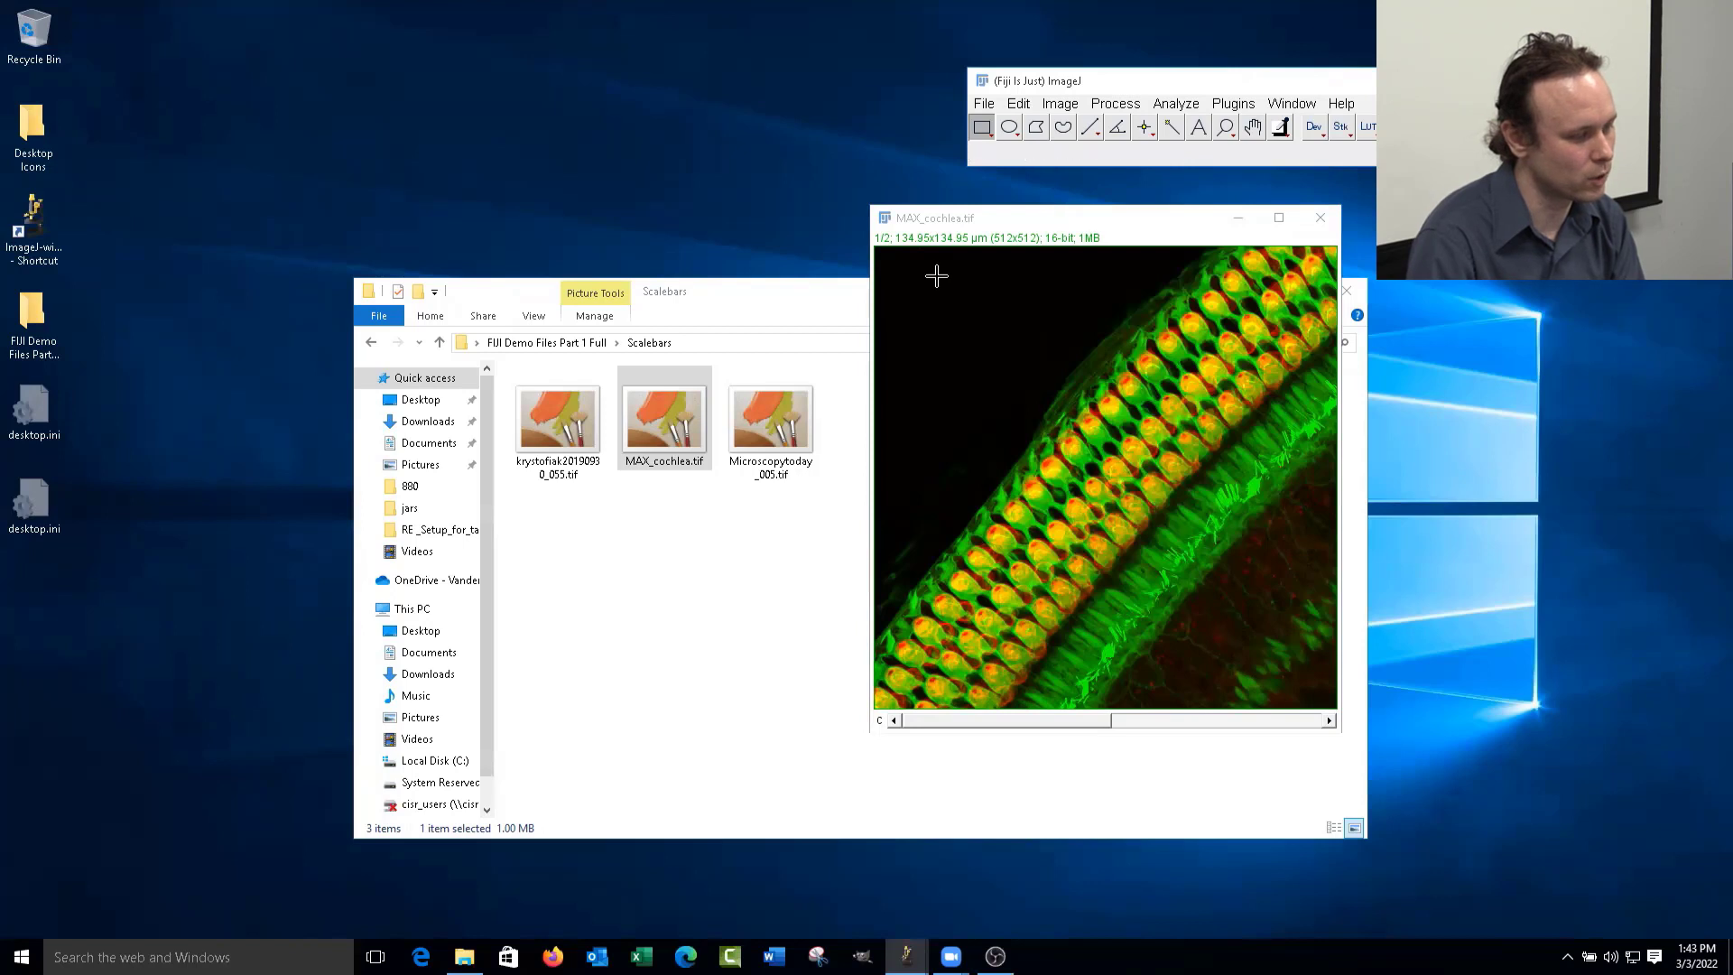
pyautogui.click(1047, 106)
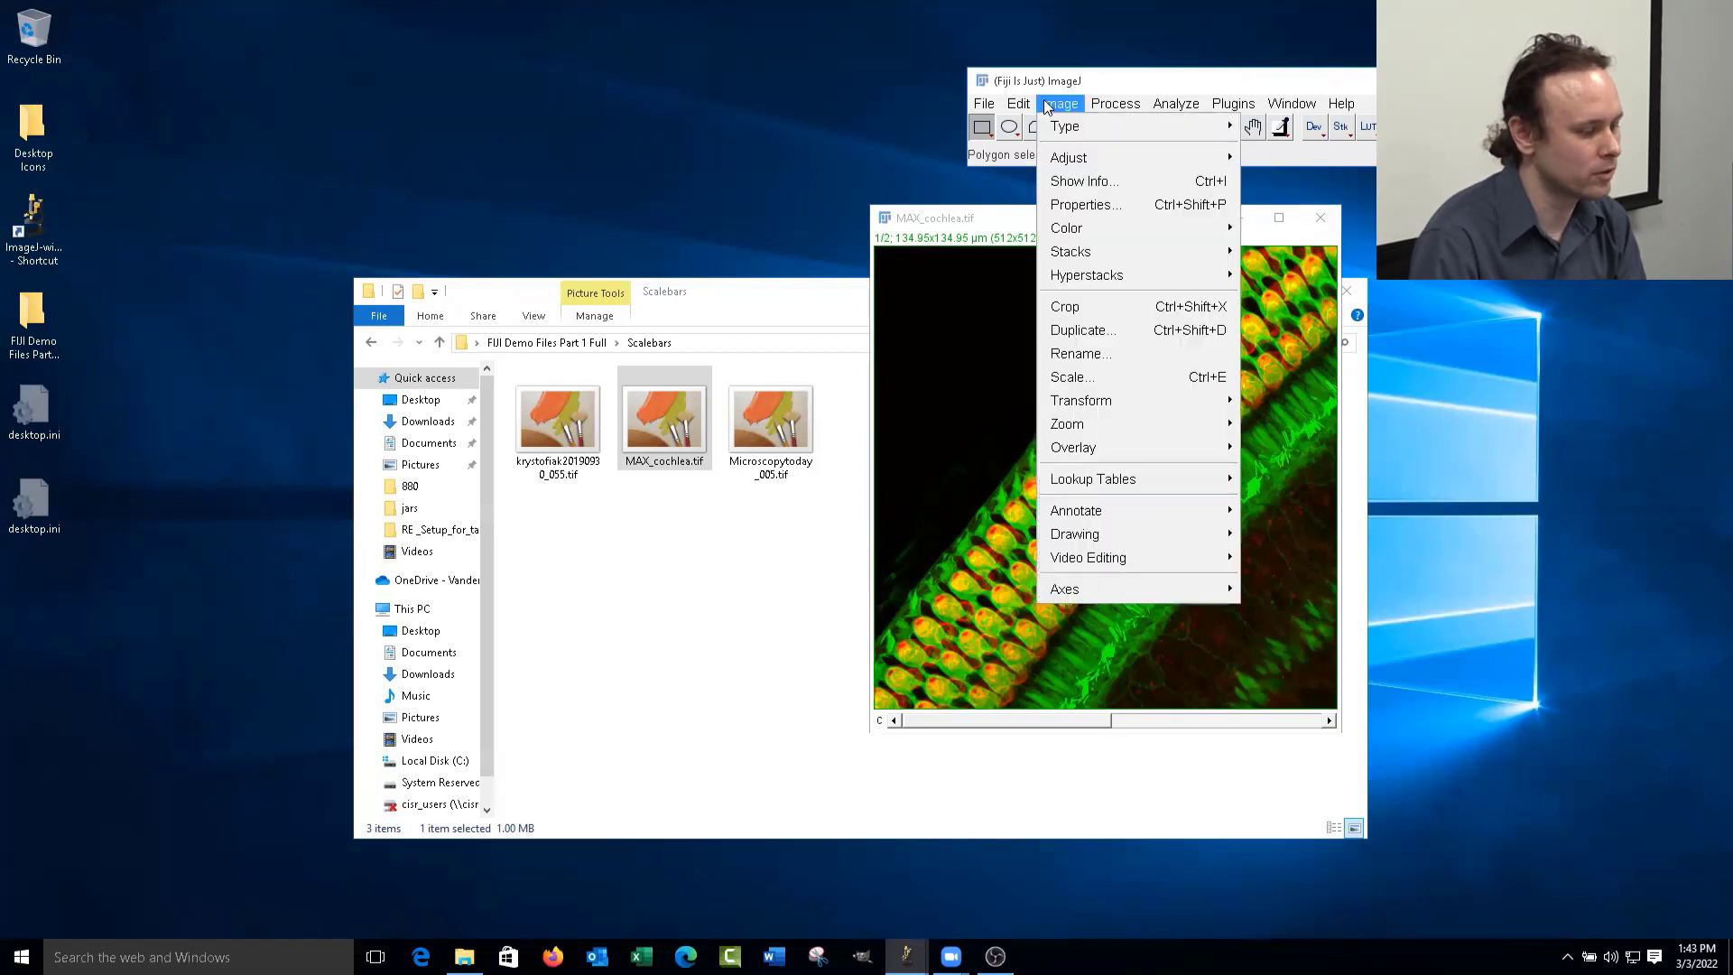
pyautogui.moveTo(1186, 400)
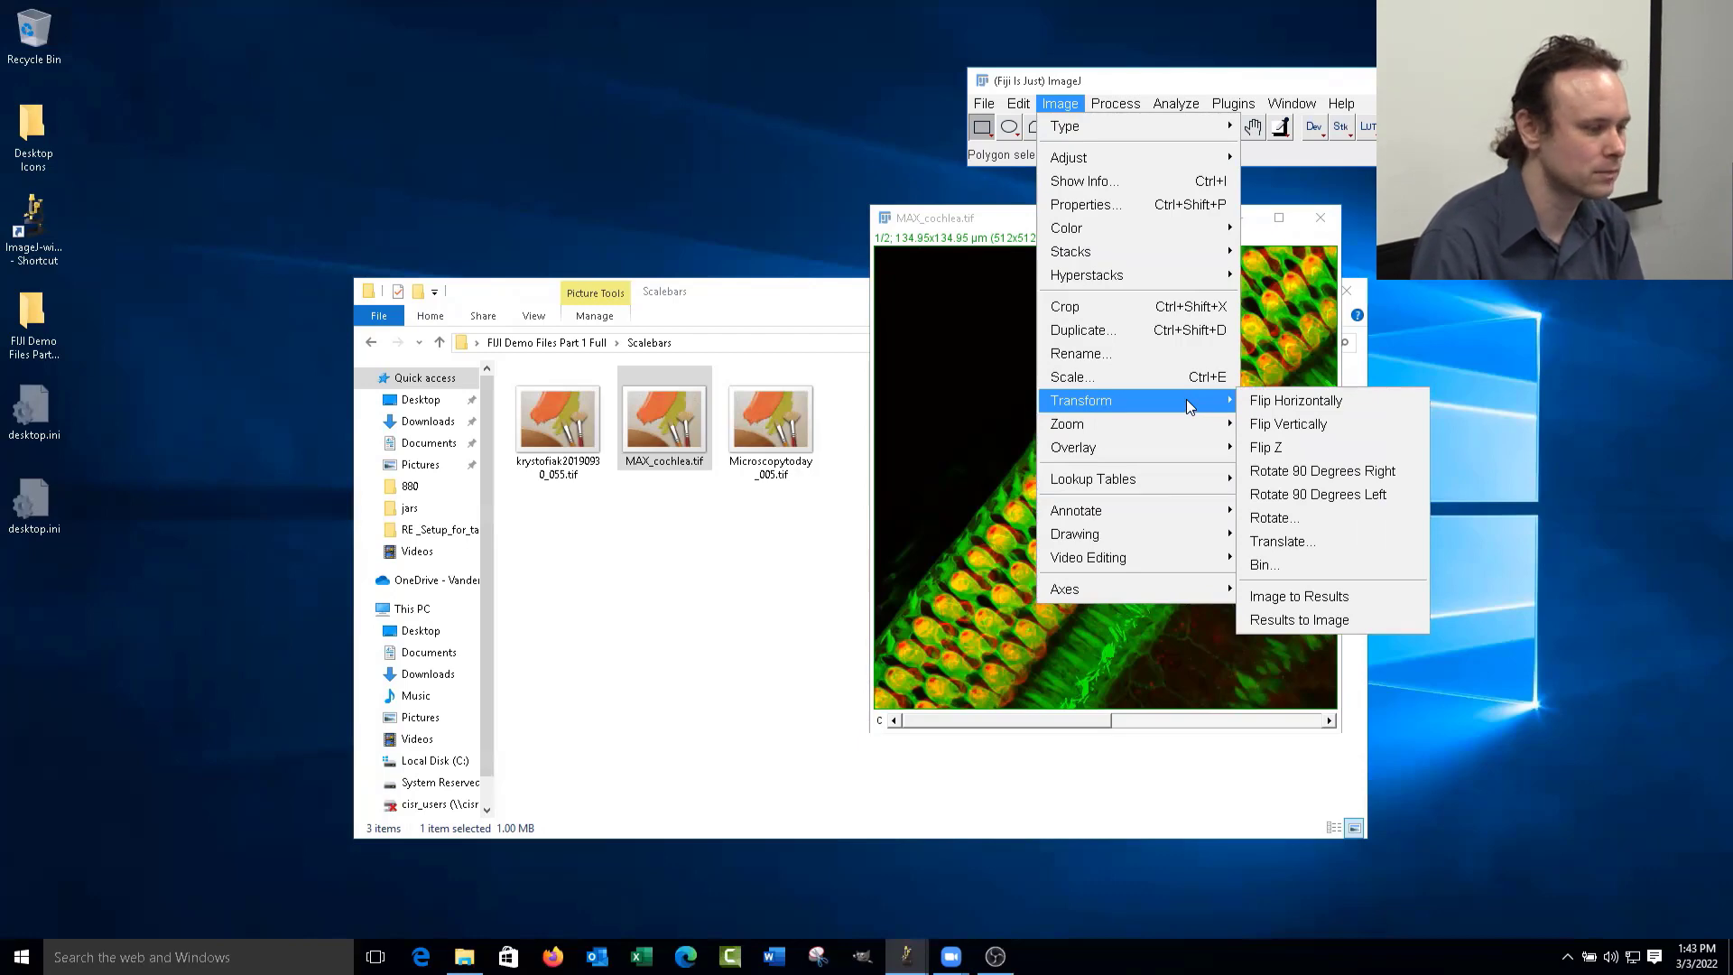
pyautogui.click(1343, 402)
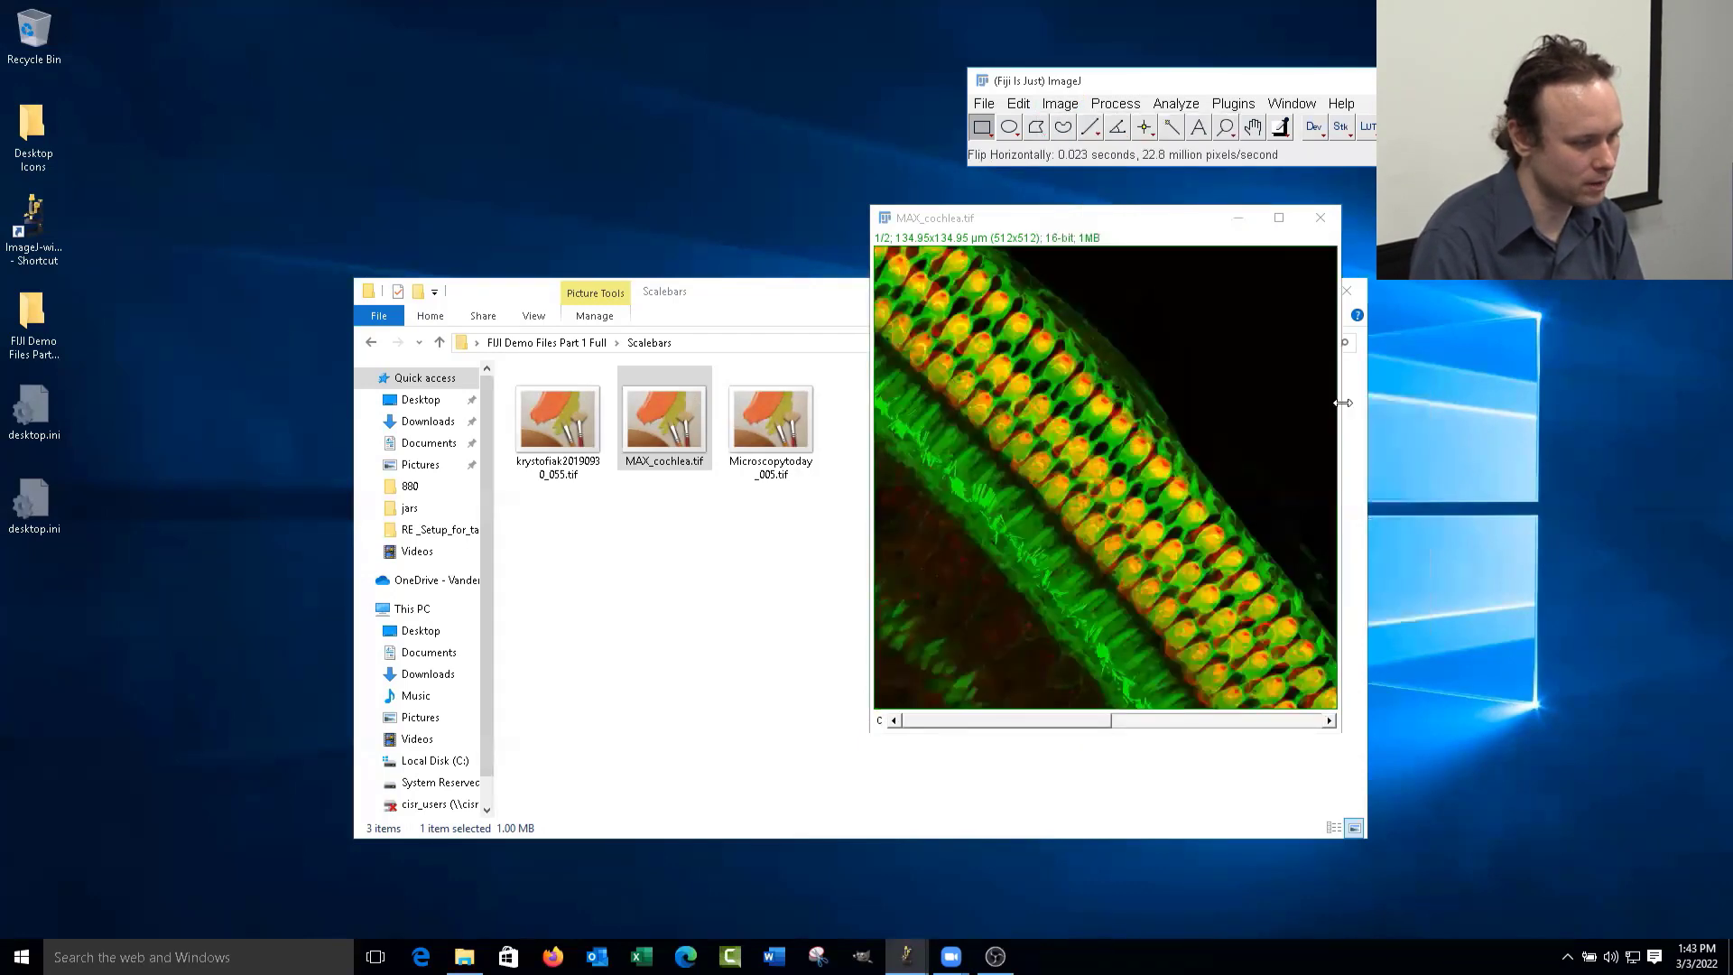
pyautogui.click(1060, 103)
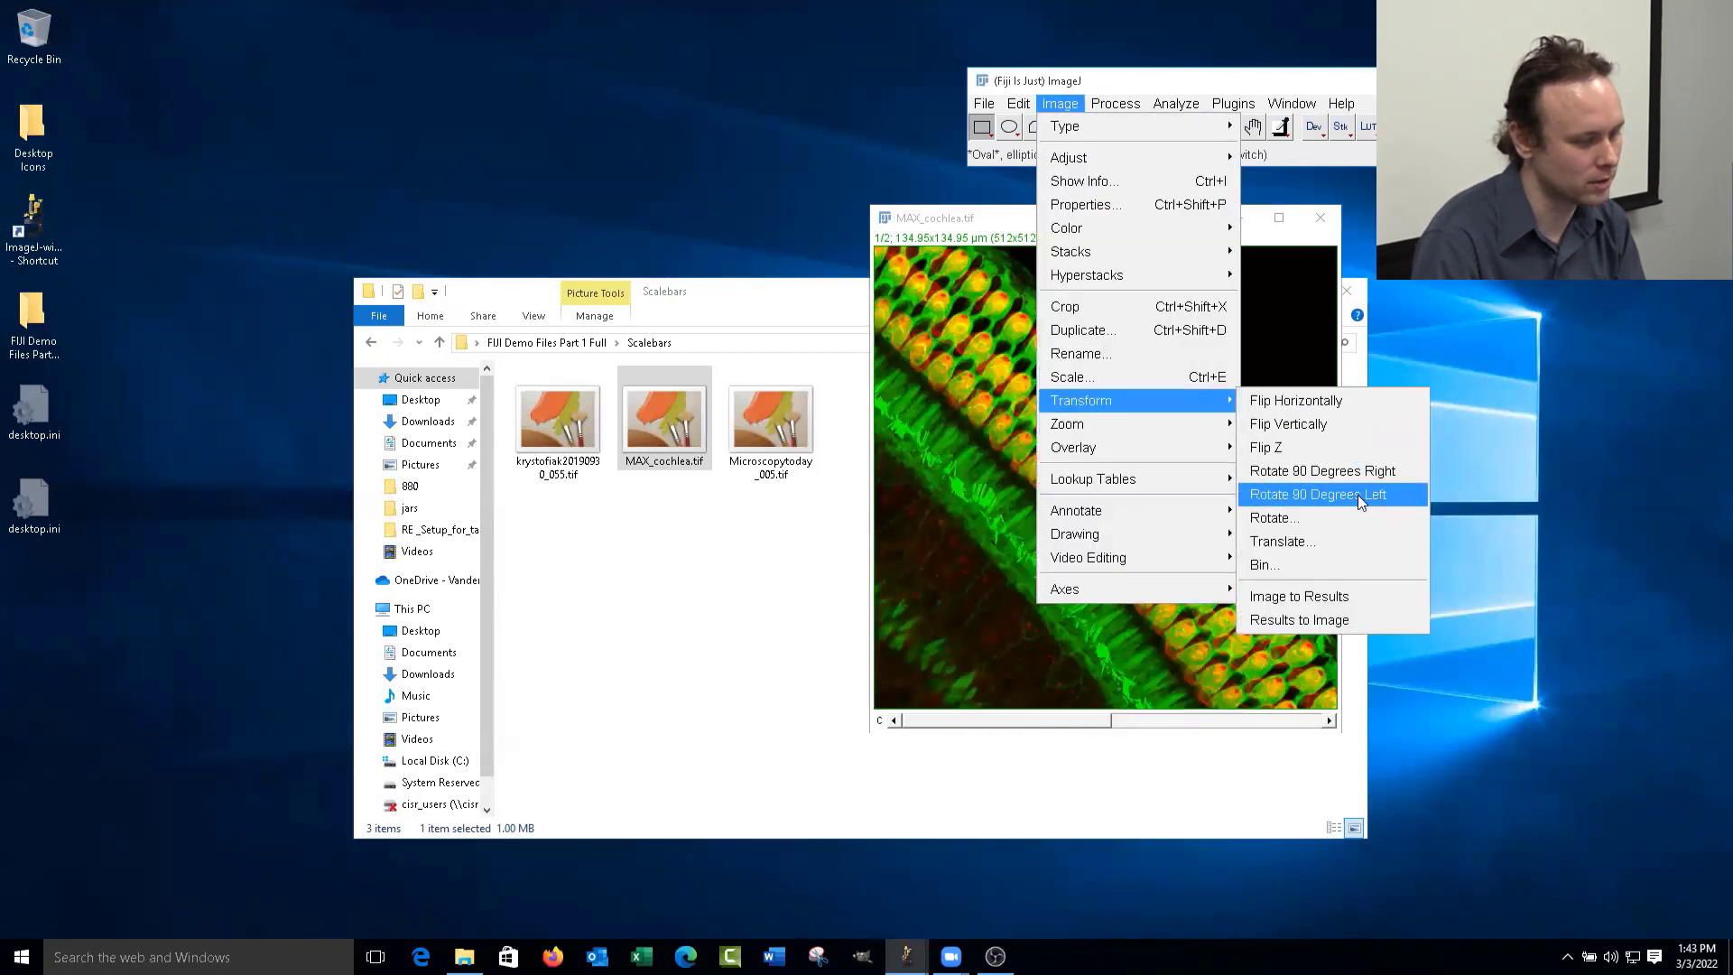
pyautogui.click(1360, 476)
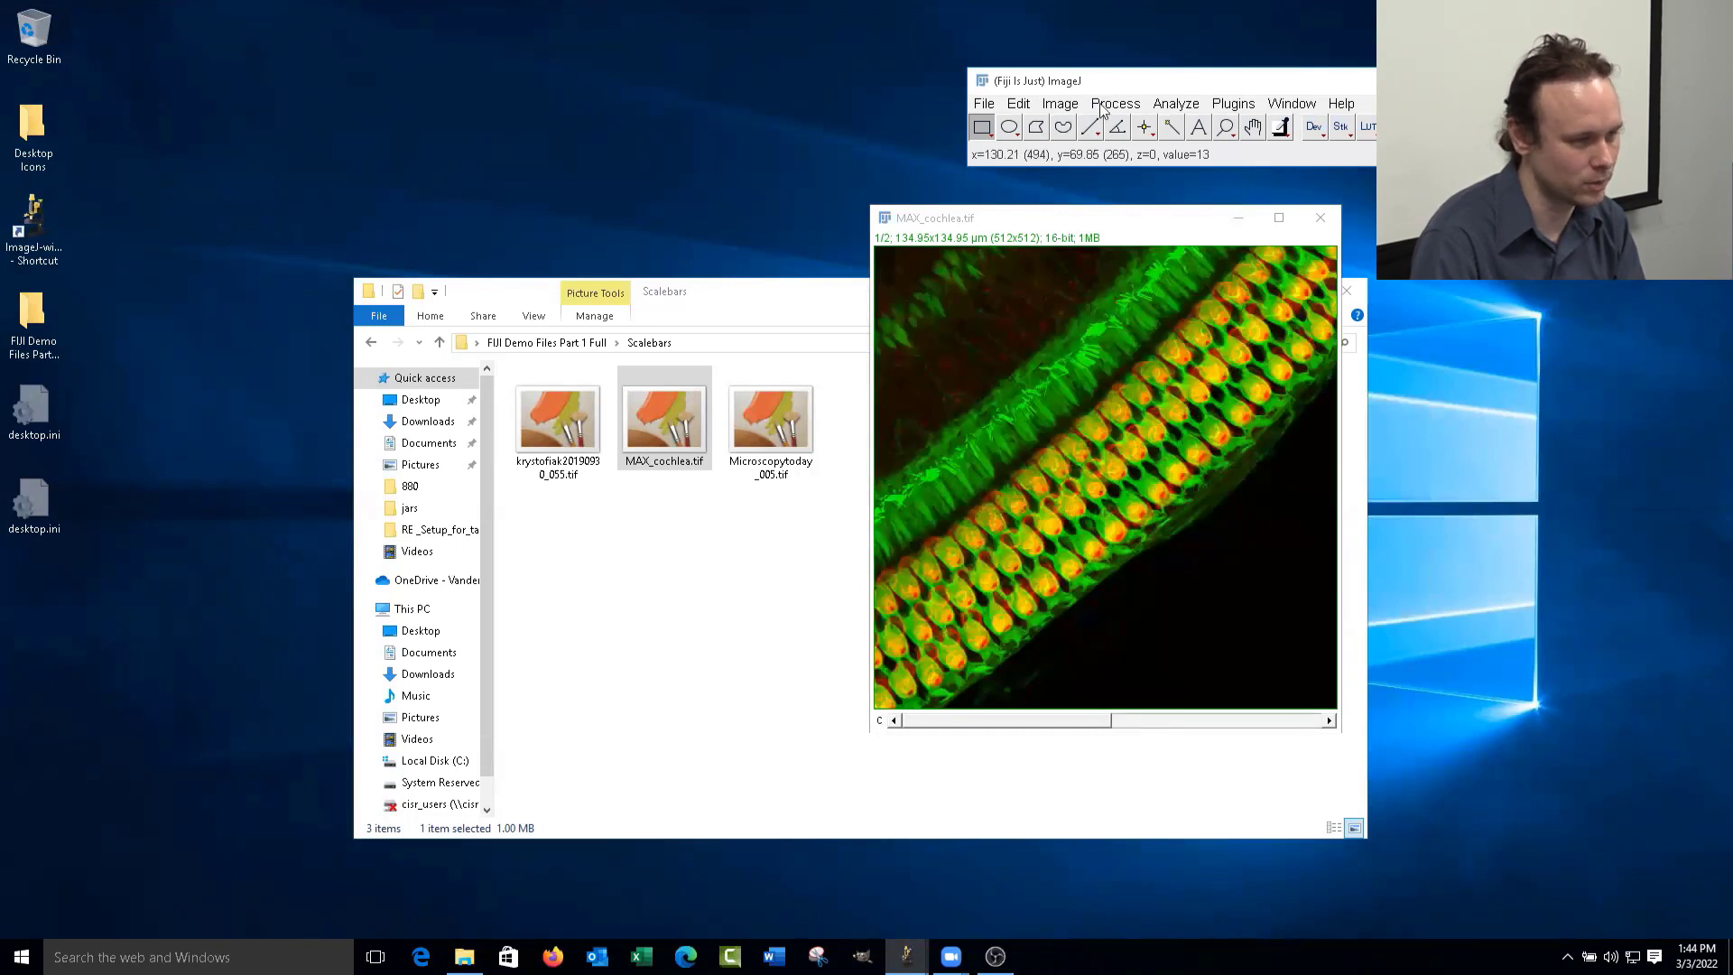
# - Preview a 20 µm wide scale bar with hidden text on the rotated cochlea image, and cancel it
pyautogui.click(1174, 104)
pyautogui.moveTo(1251, 431)
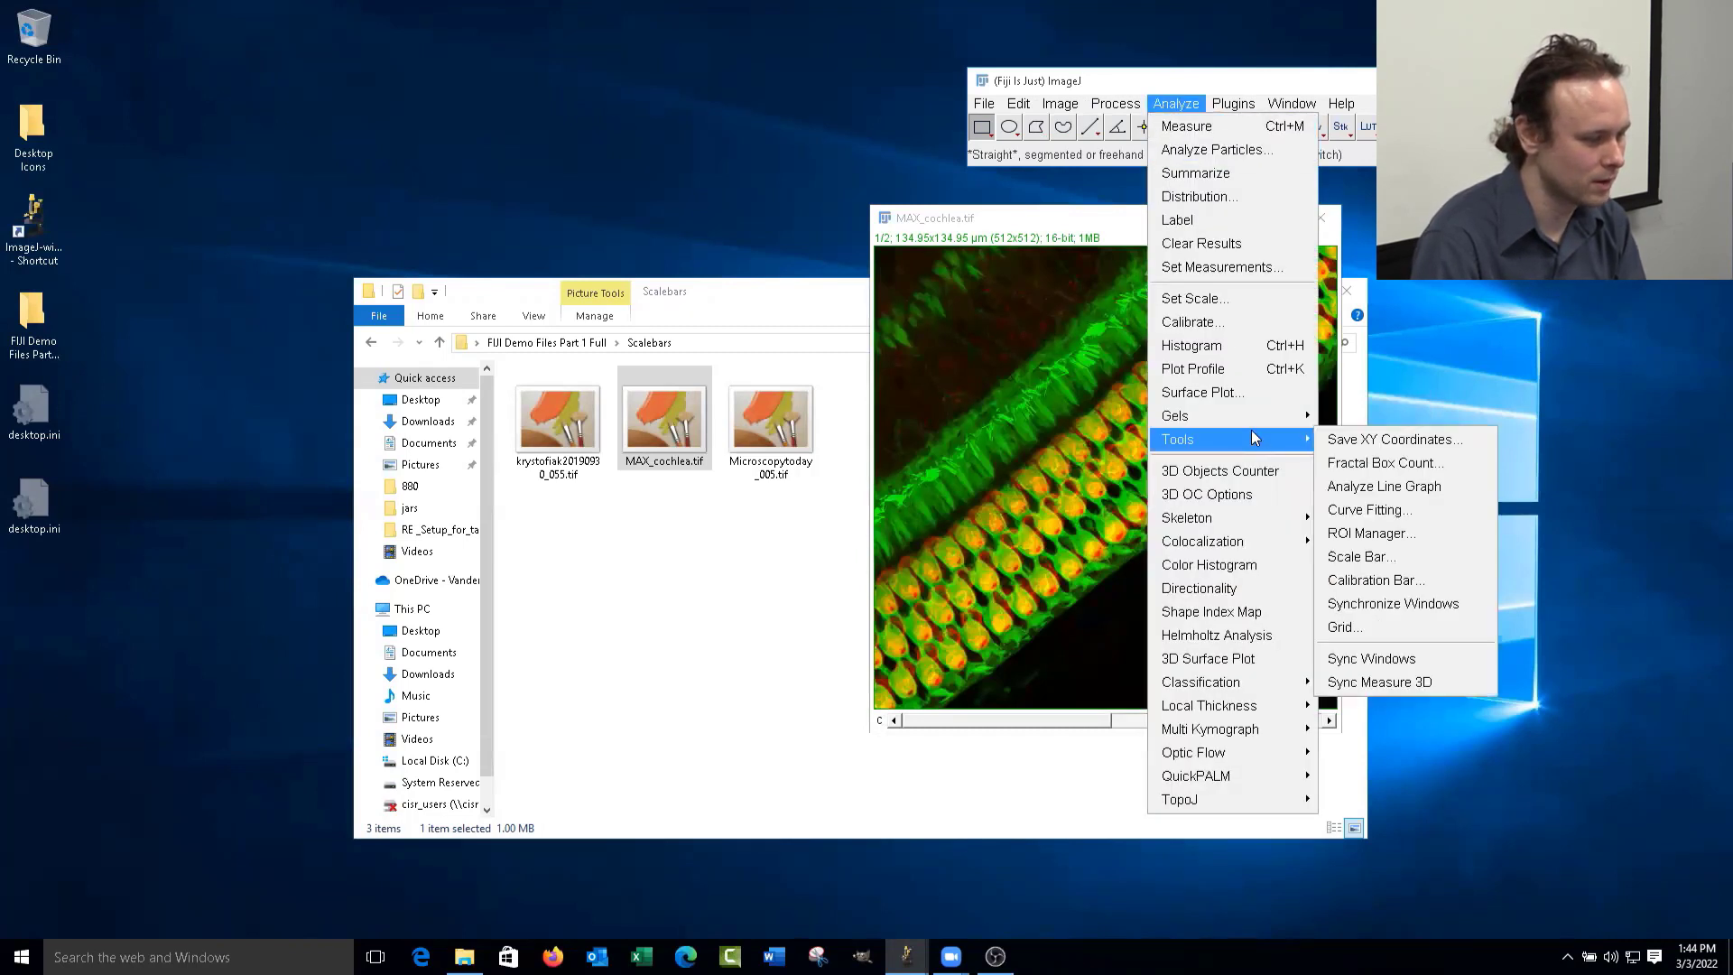
pyautogui.click(1361, 557)
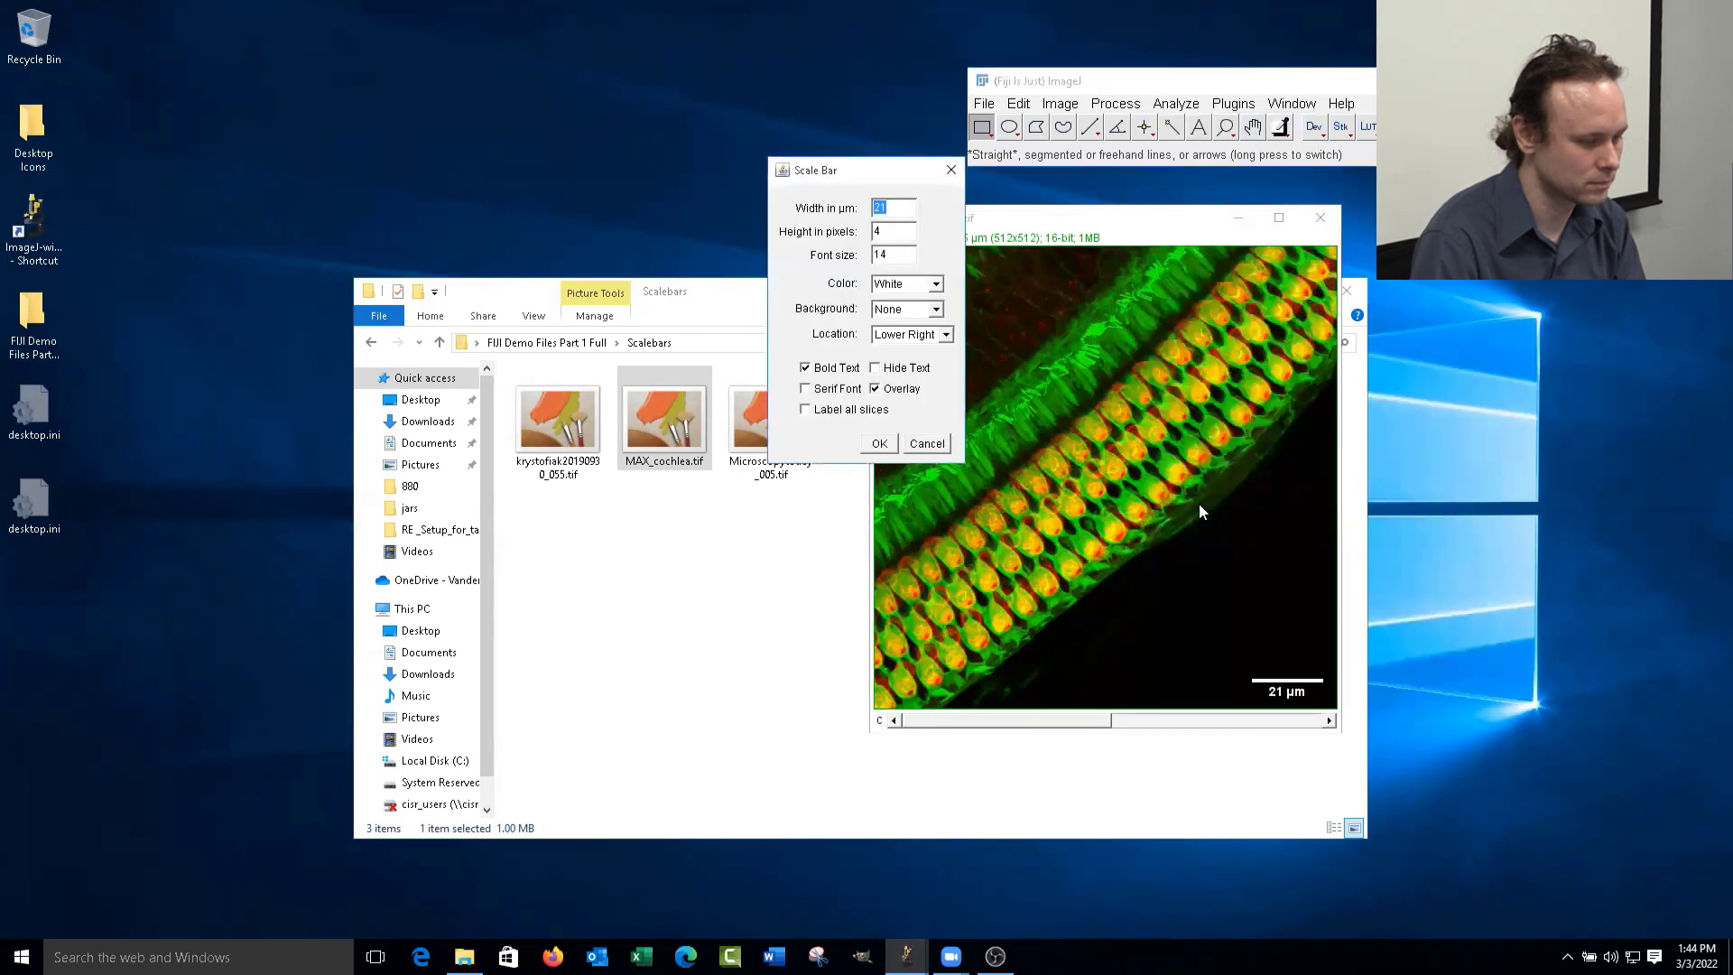
pyautogui.write('20')
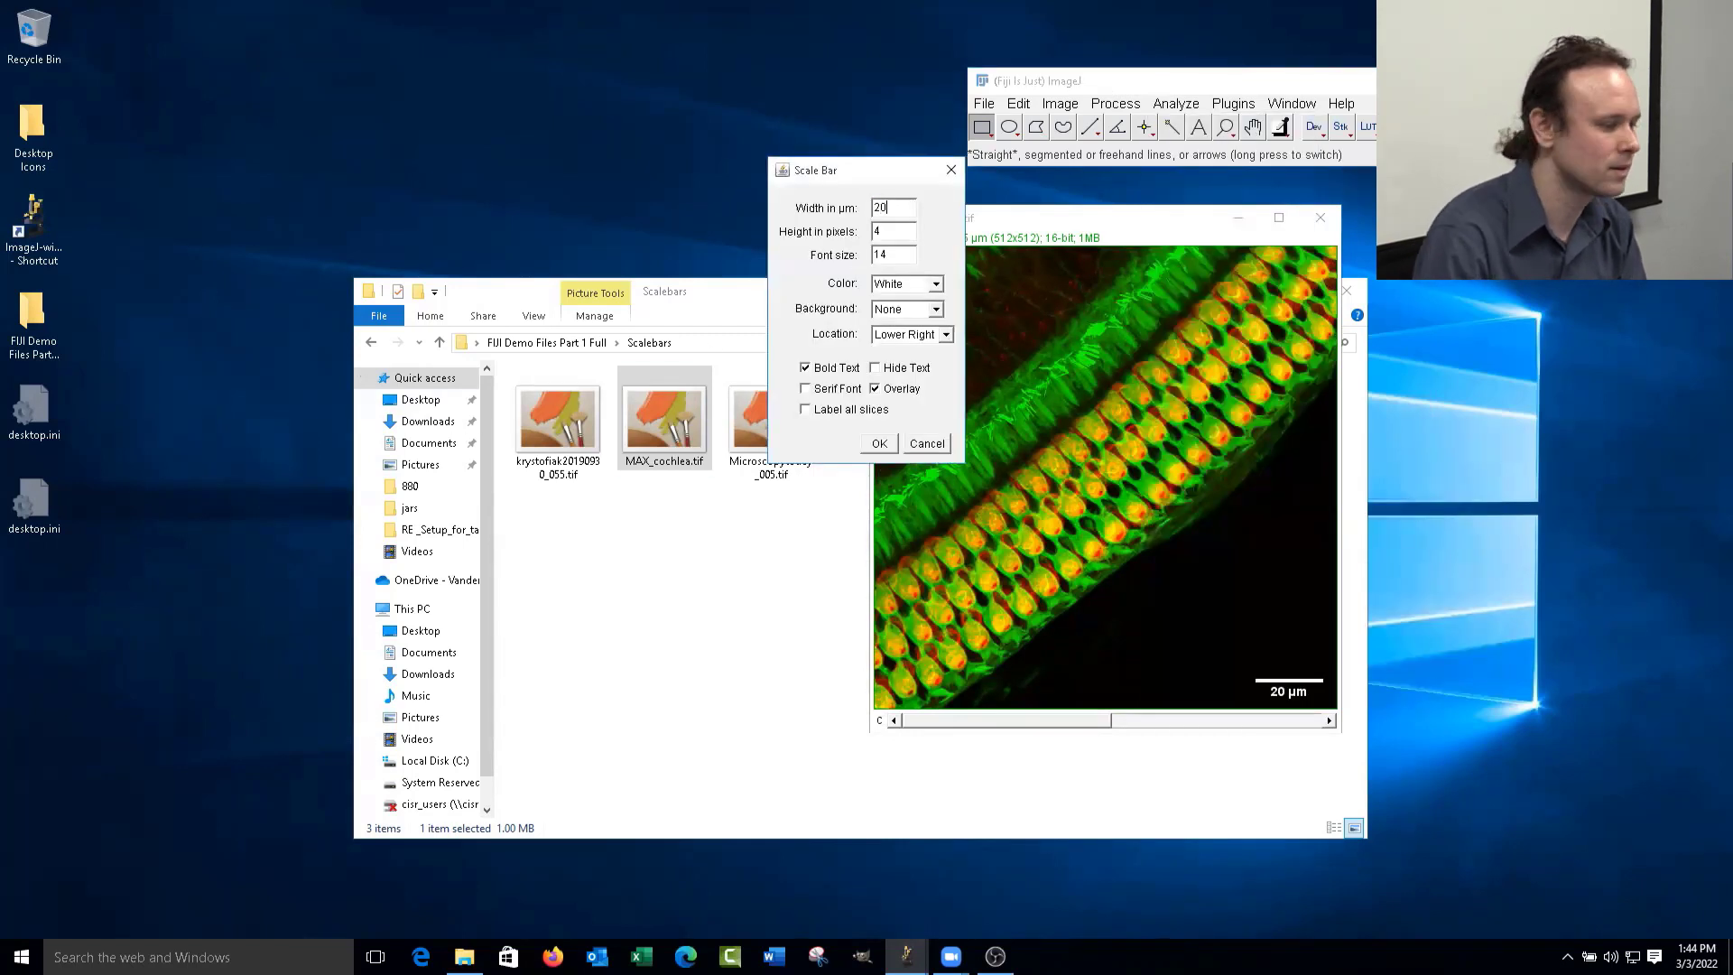
pyautogui.click(876, 370)
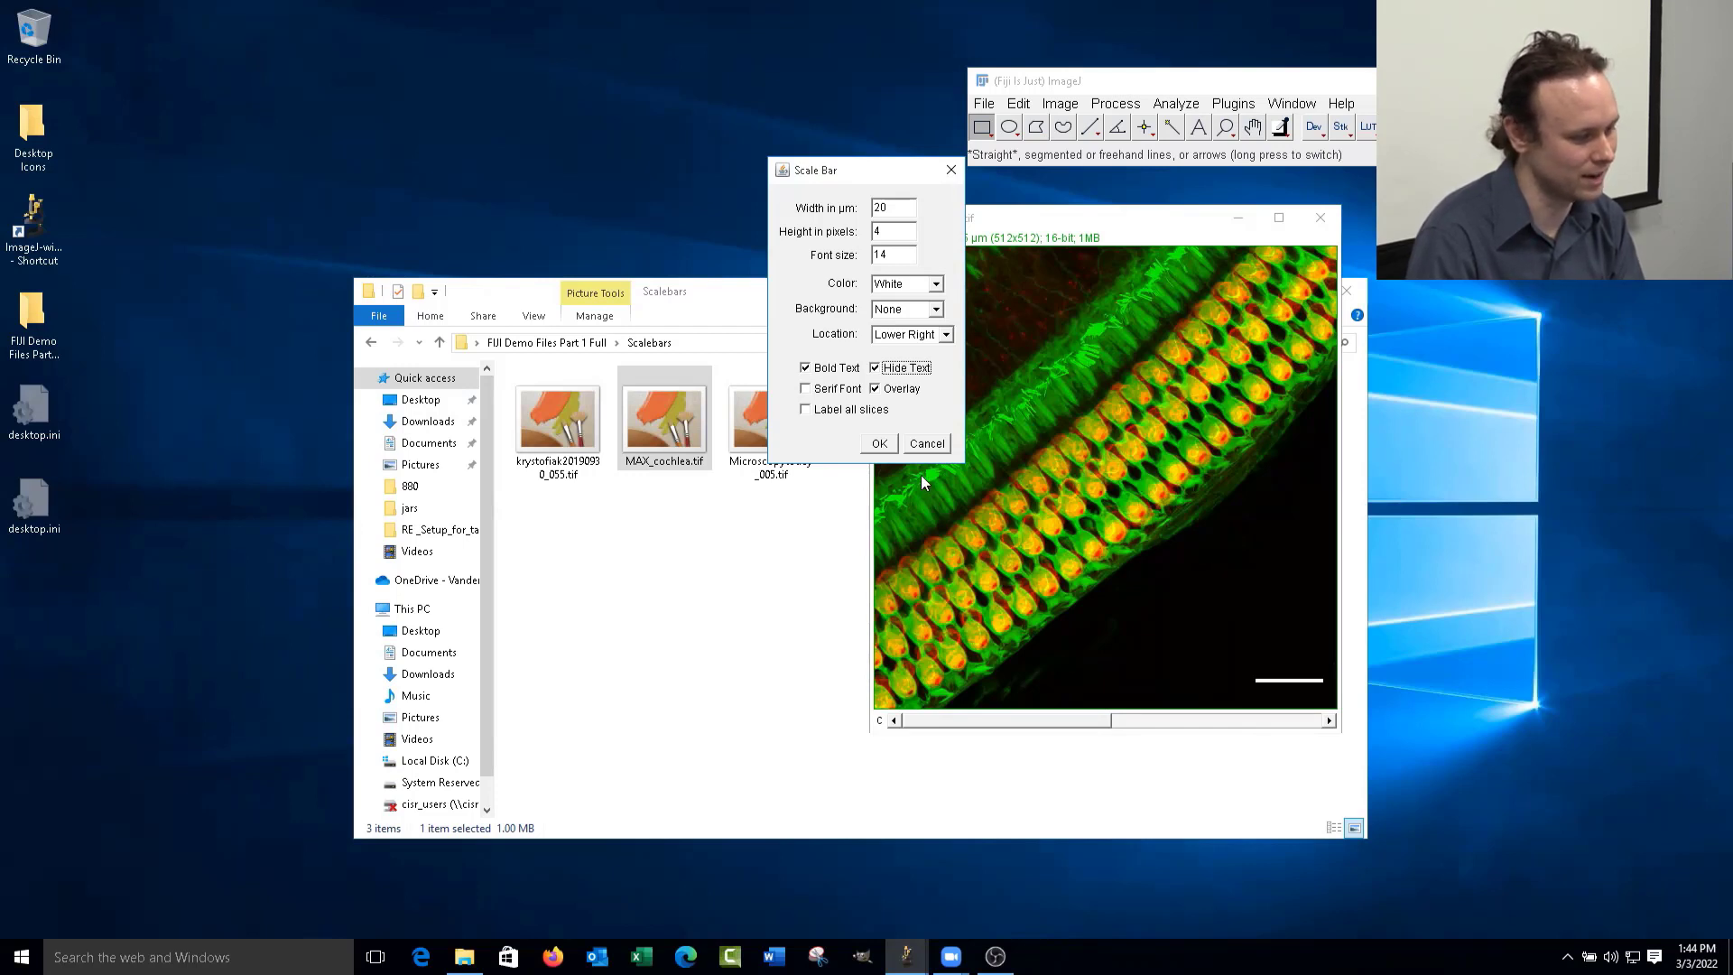
pyautogui.click(927, 444)
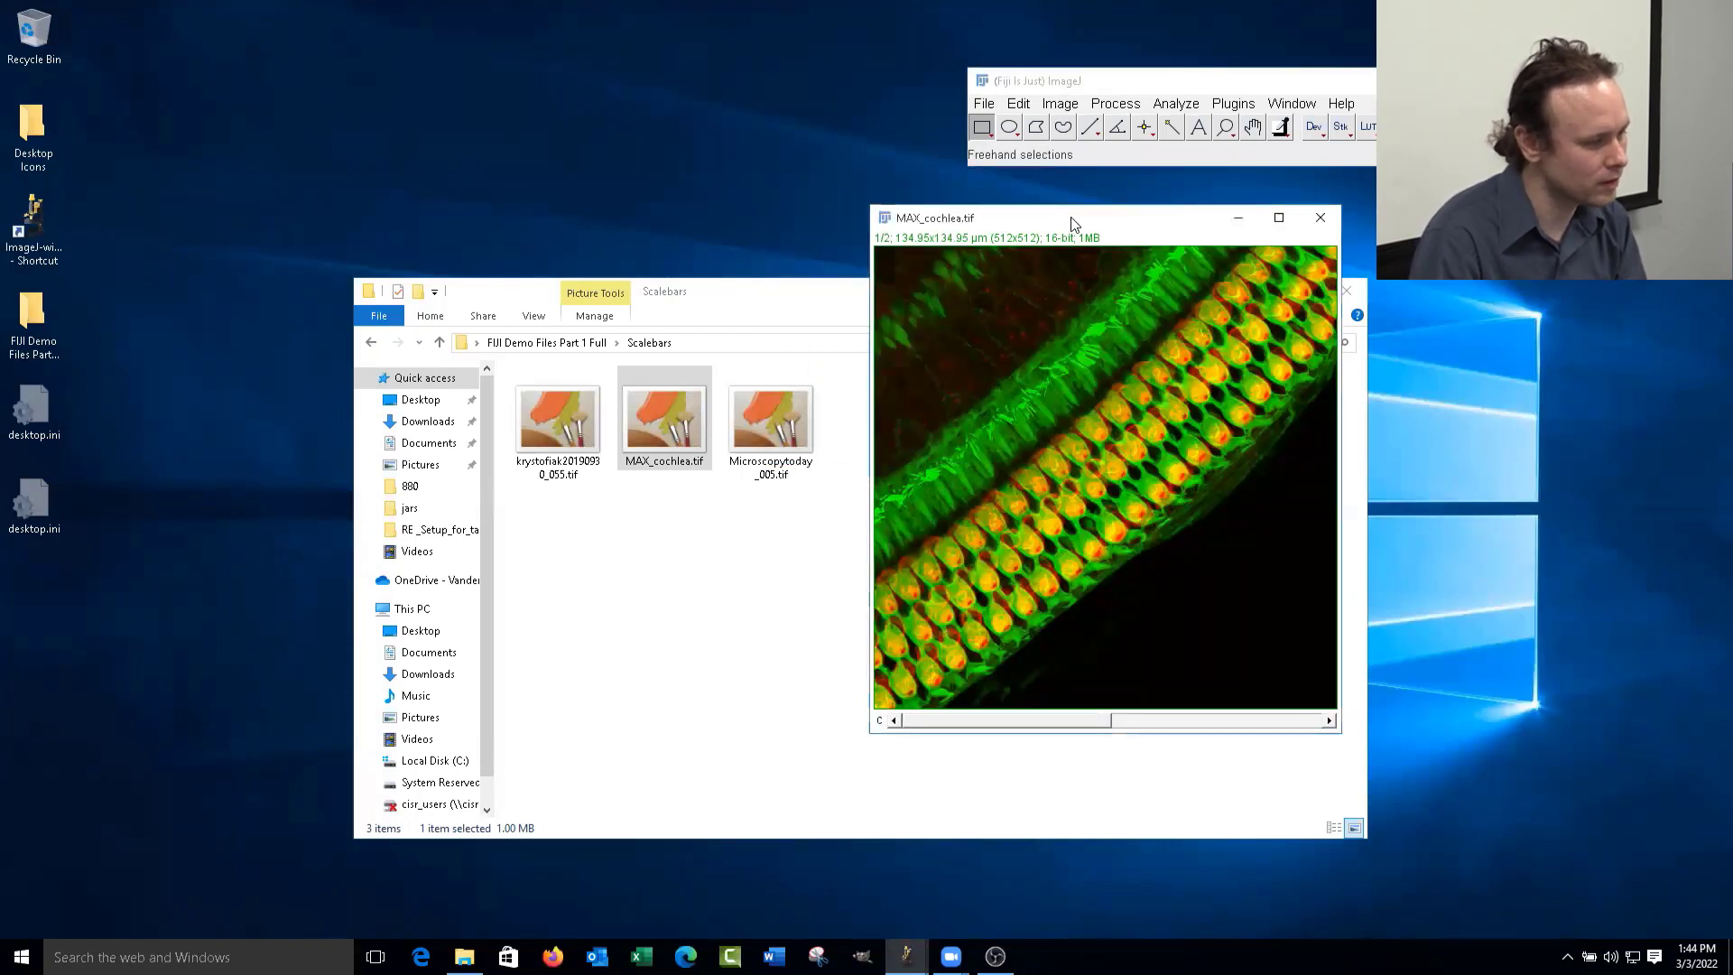
# - Duplicate a rectangular region of about 271 × 290 pixels across the cell rows as a hyperstack with channels 1-2
pyautogui.moveTo(1072, 220); pyautogui.dragTo(983, 202)
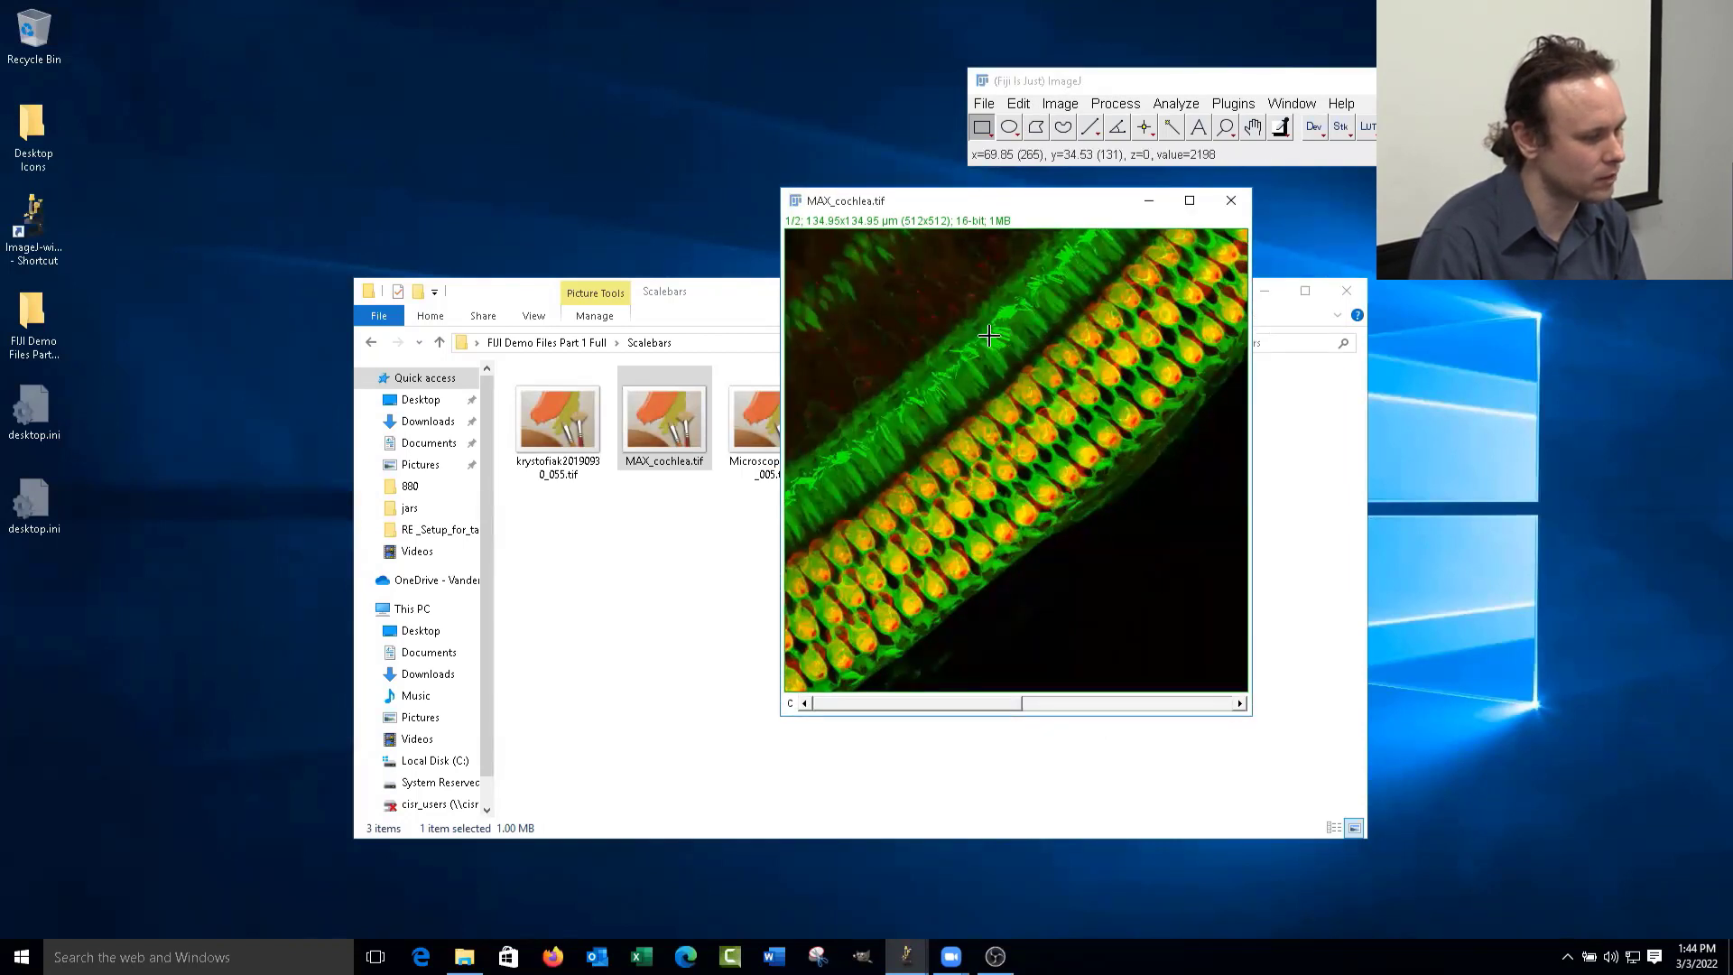
pyautogui.moveTo(937, 315); pyautogui.dragTo(1182, 576)
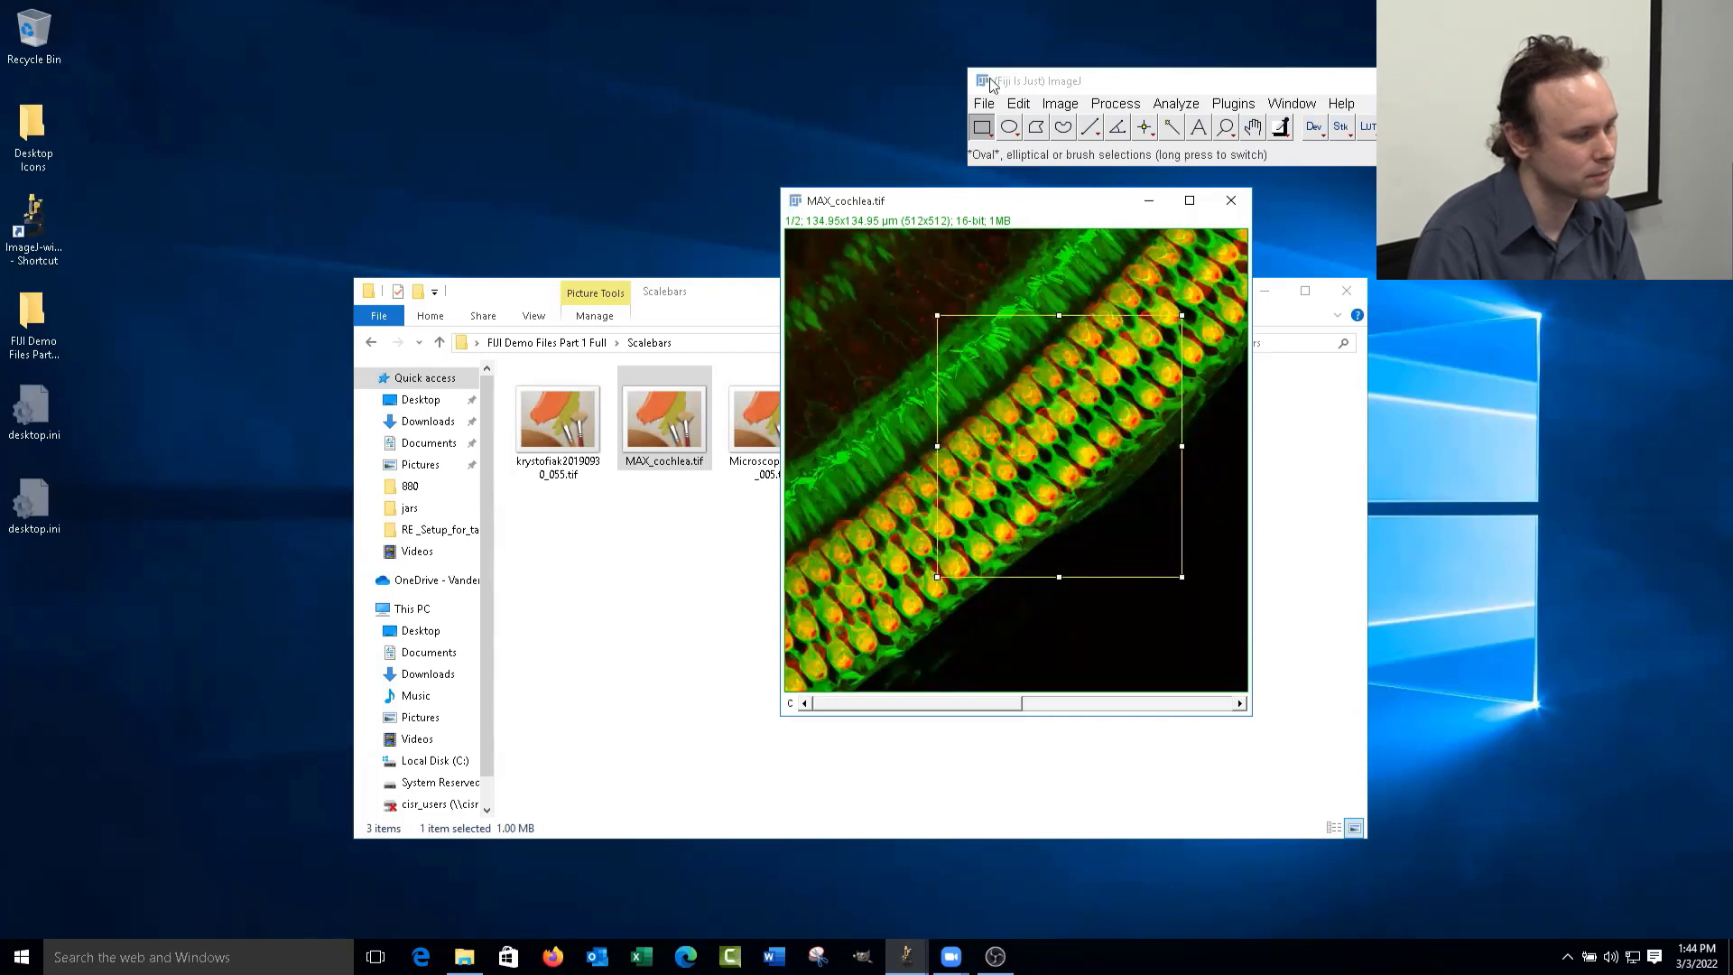
pyautogui.click(1060, 103)
pyautogui.click(1143, 332)
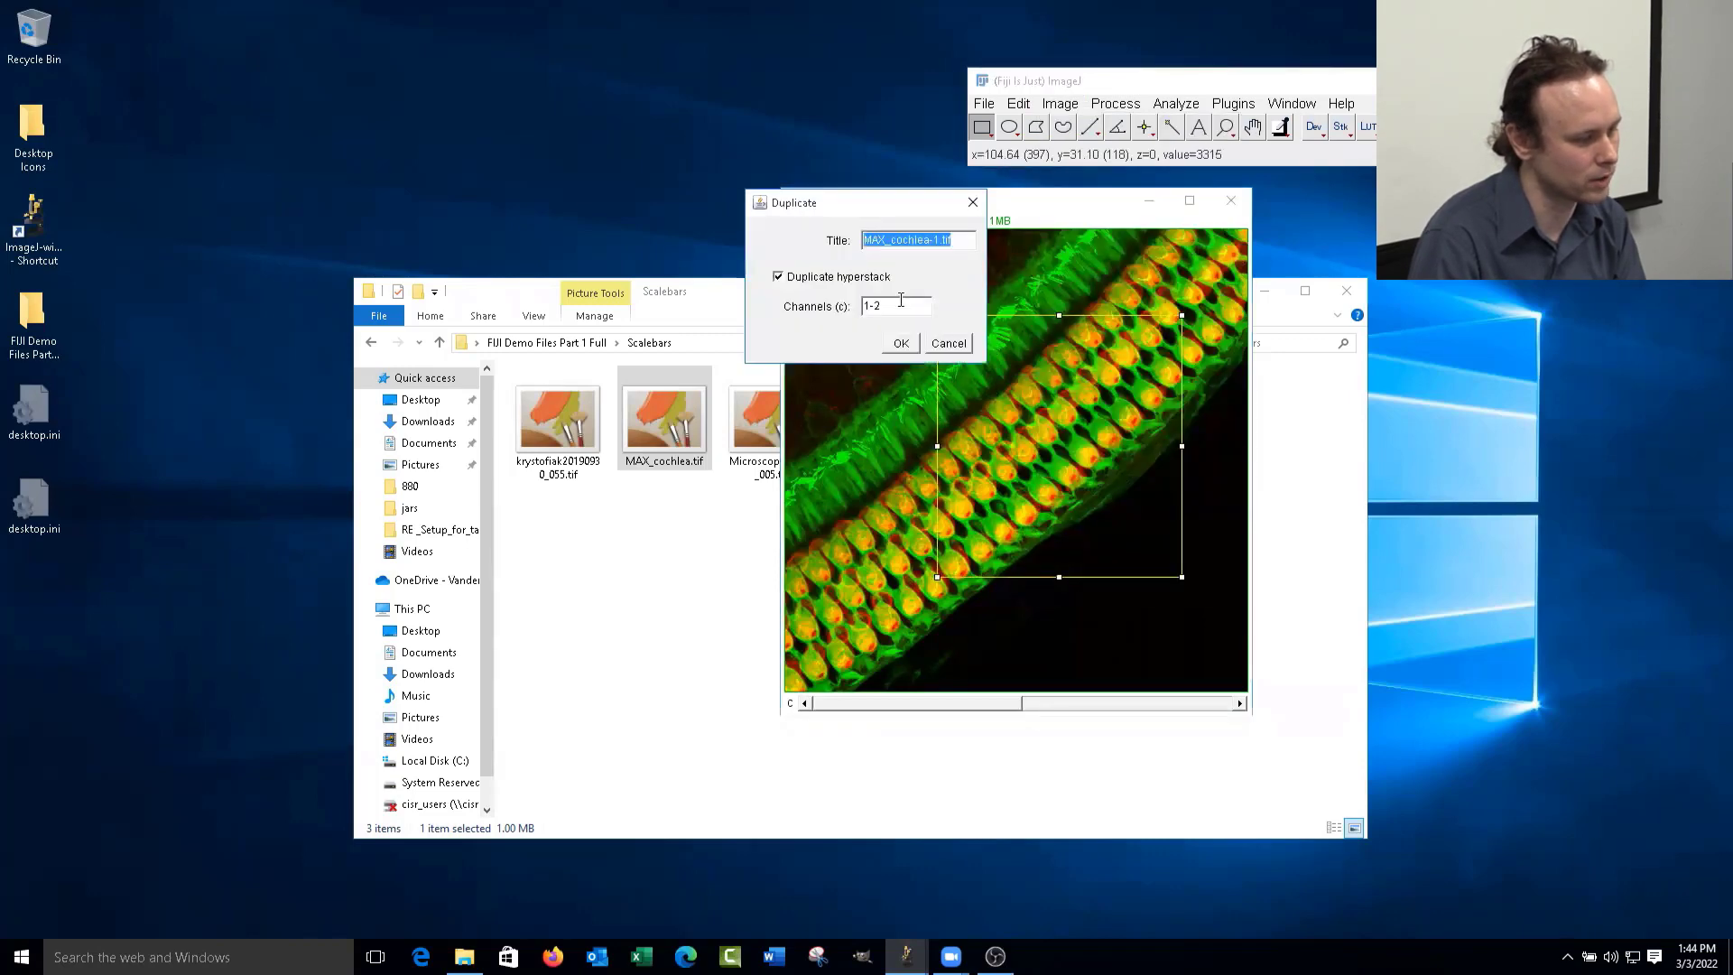
pyautogui.click(900, 345)
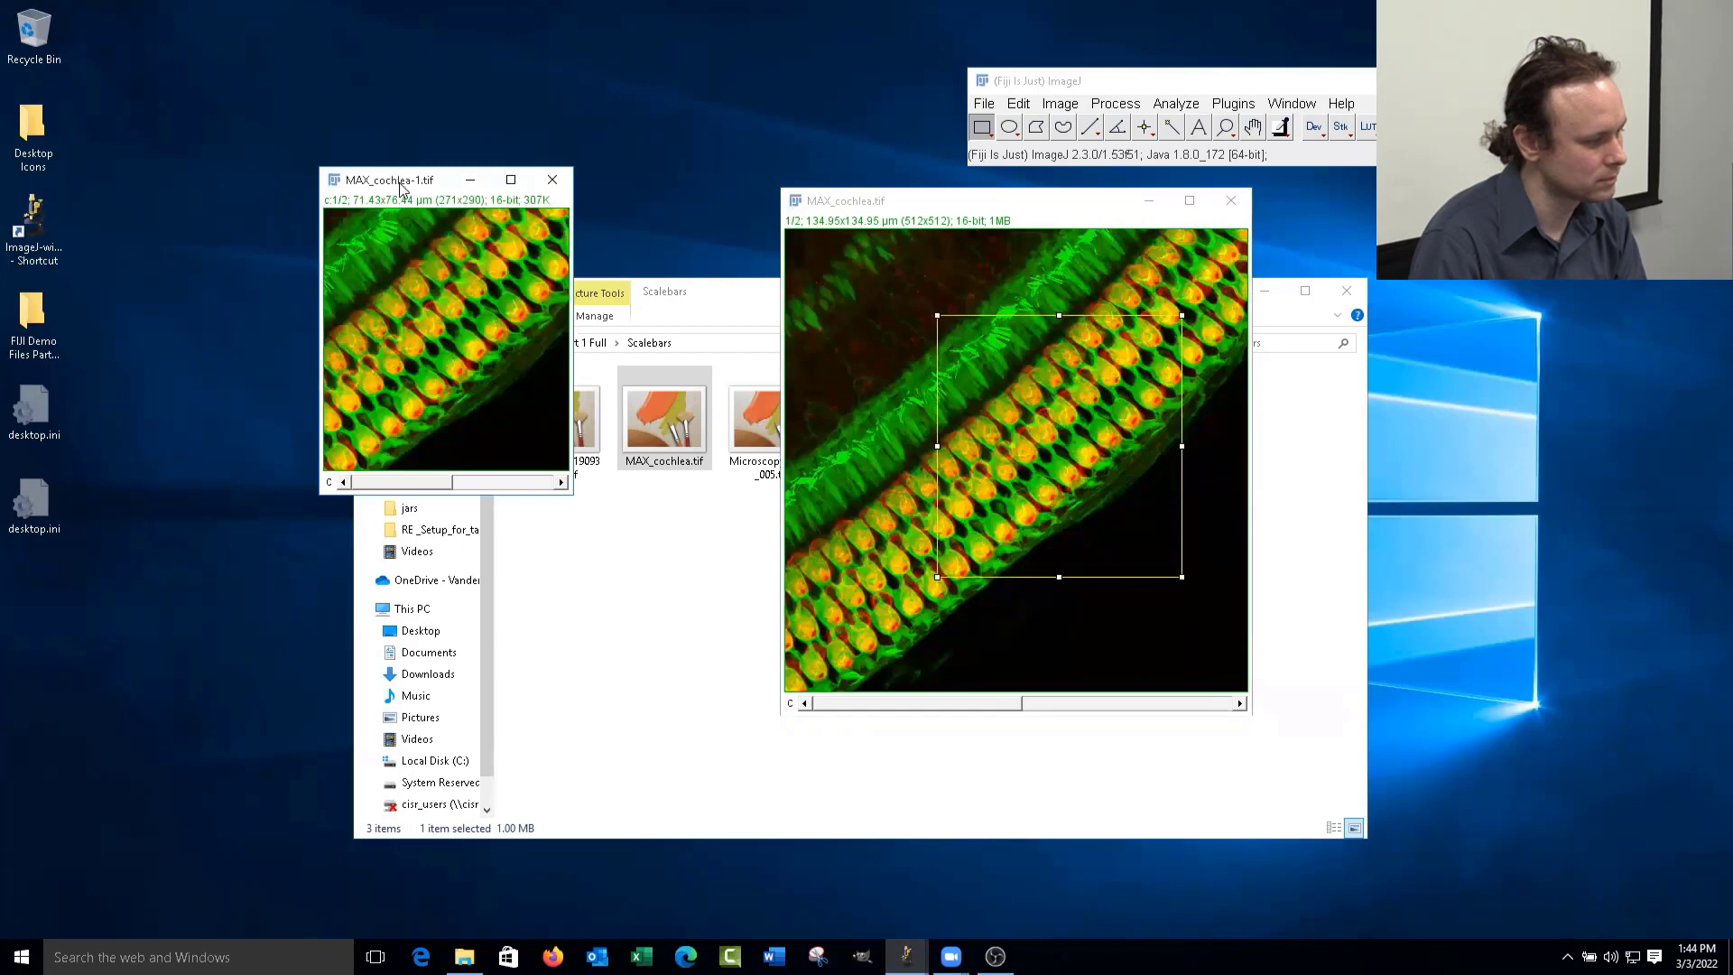
# - Arrange the cropped copy beside the original cochlea image, and clear the rectangular selection on the original
pyautogui.moveTo(400, 183); pyautogui.dragTo(1296, 252)
pyautogui.moveTo(886, 205); pyautogui.dragTo(686, 210)
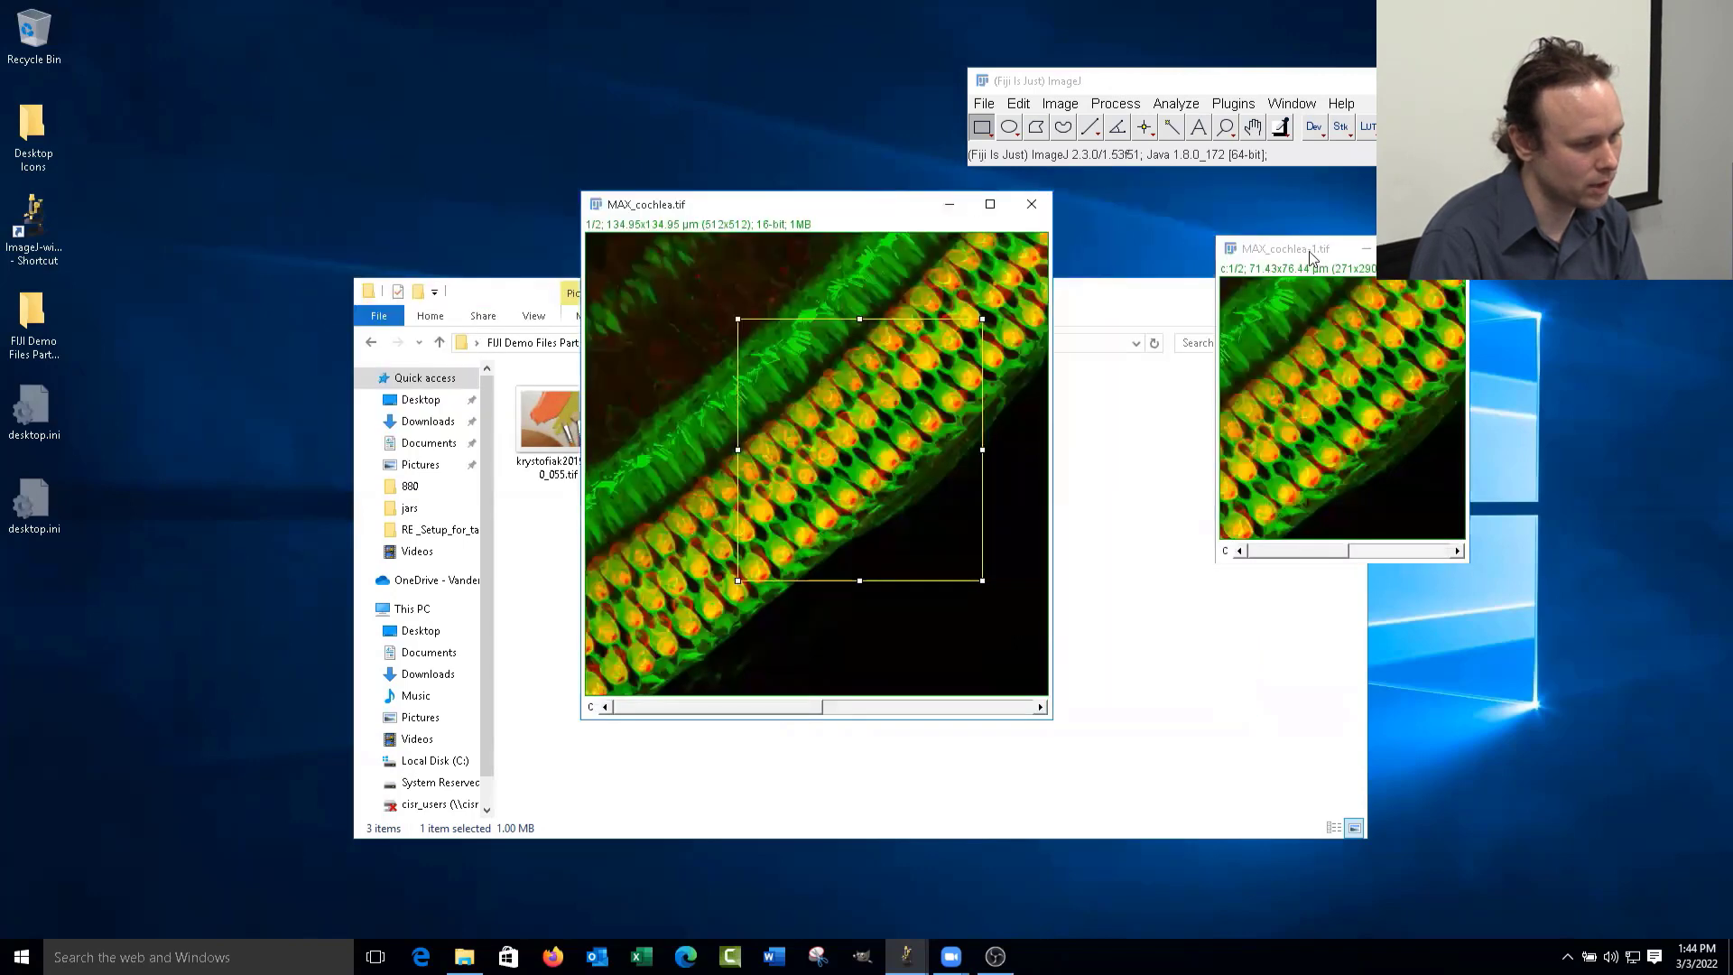
pyautogui.click(1301, 251)
pyautogui.moveTo(1148, 217); pyautogui.dragTo(1139, 209)
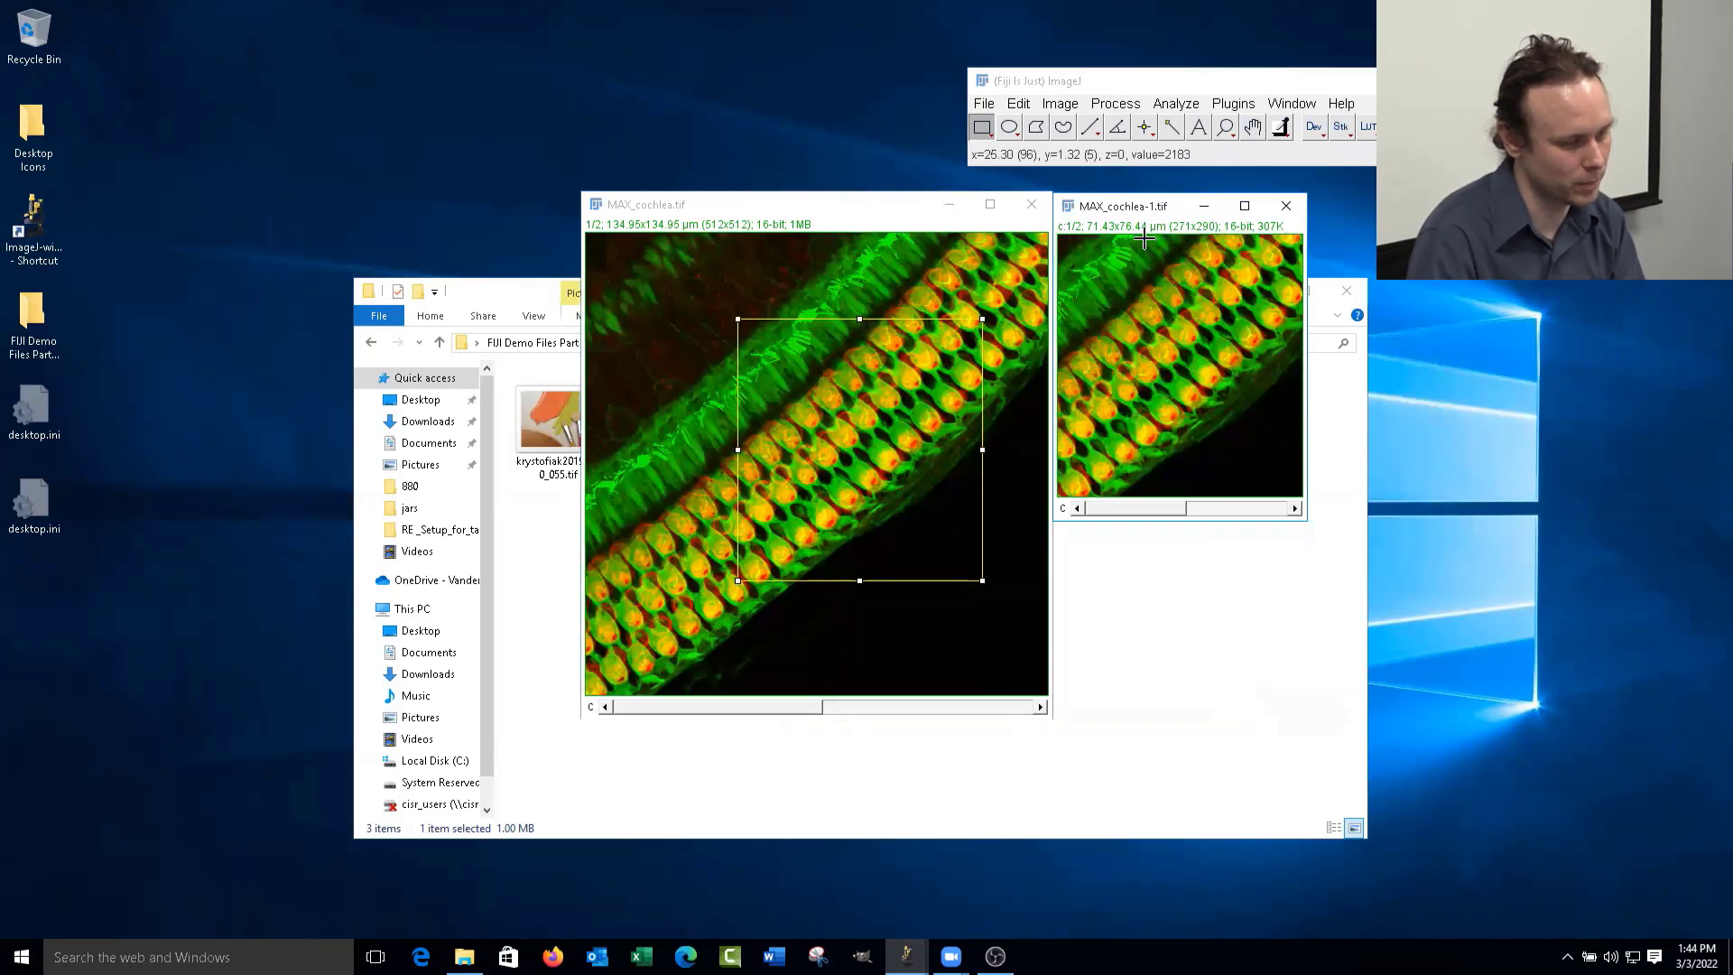
pyautogui.moveTo(1188, 214); pyautogui.dragTo(1242, 214)
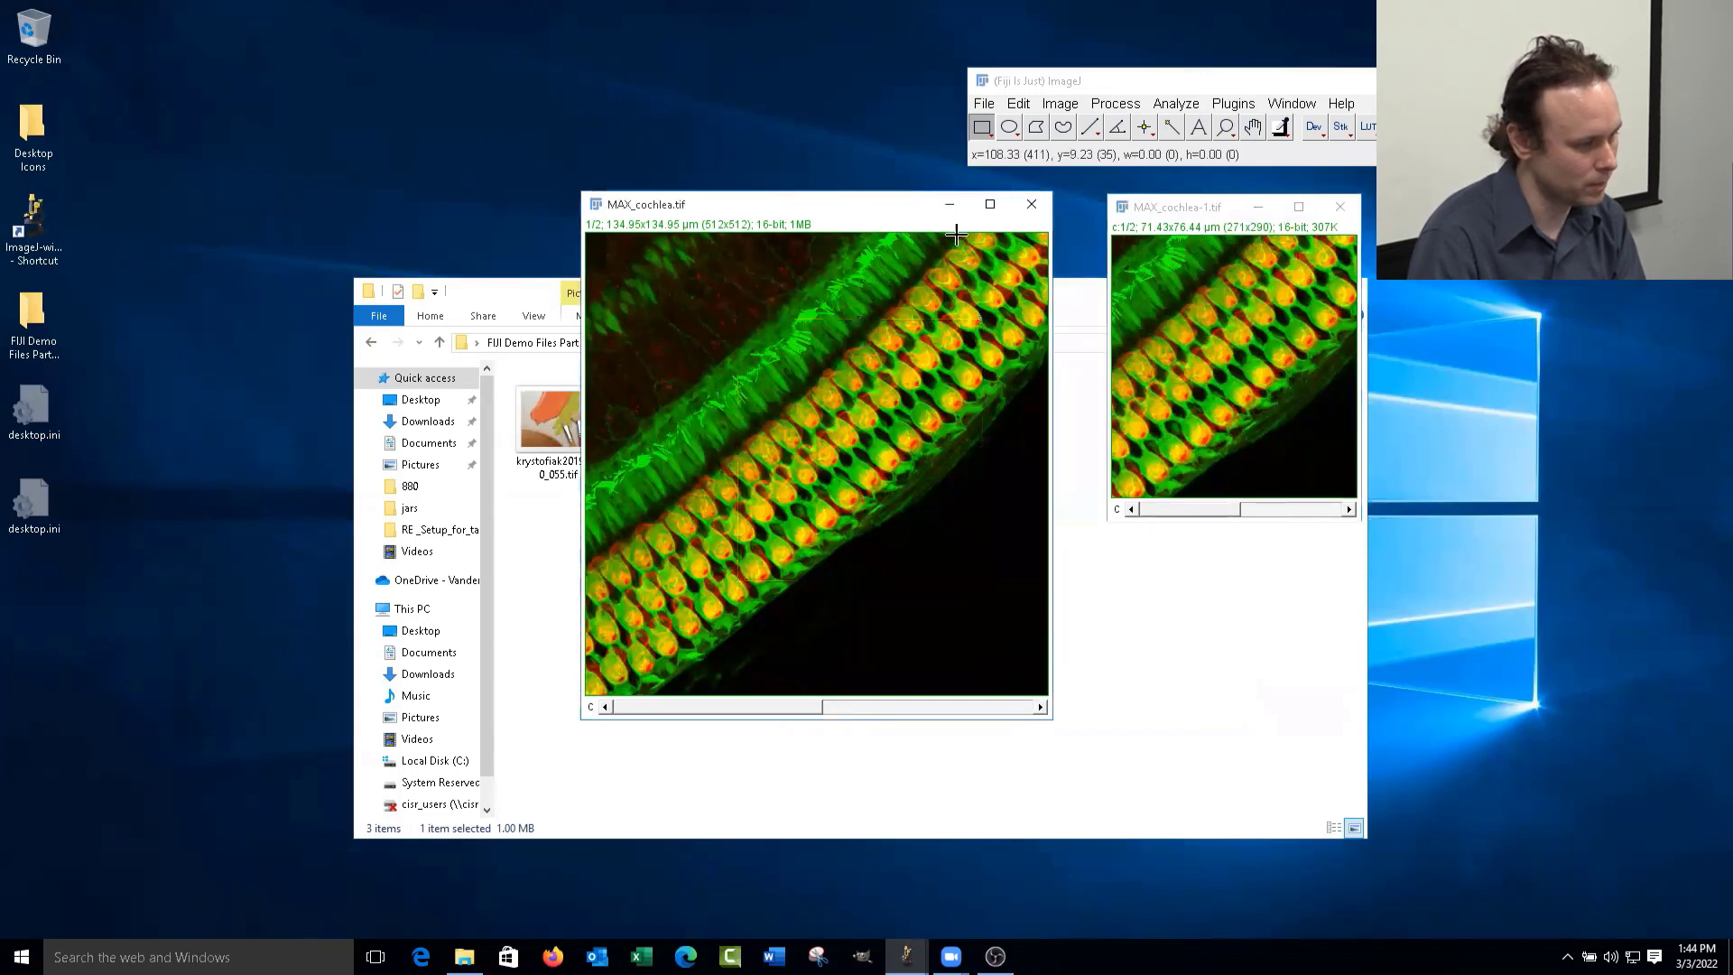
pyautogui.click(1060, 105)
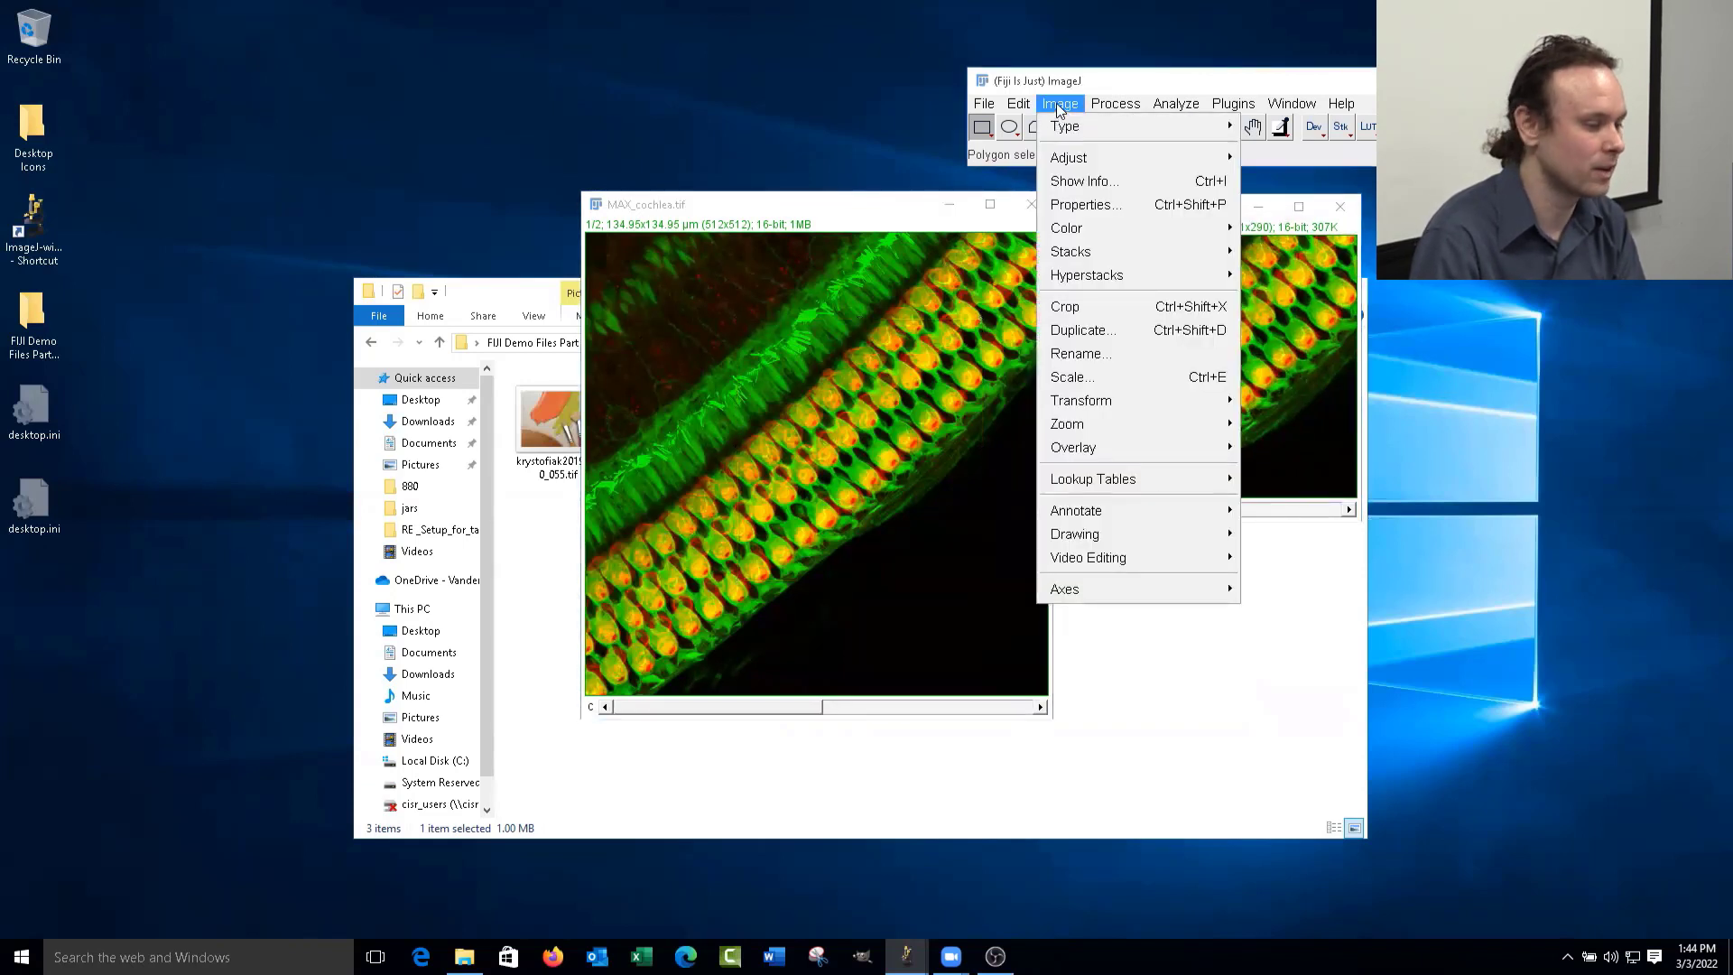
pyautogui.click(1121, 379)
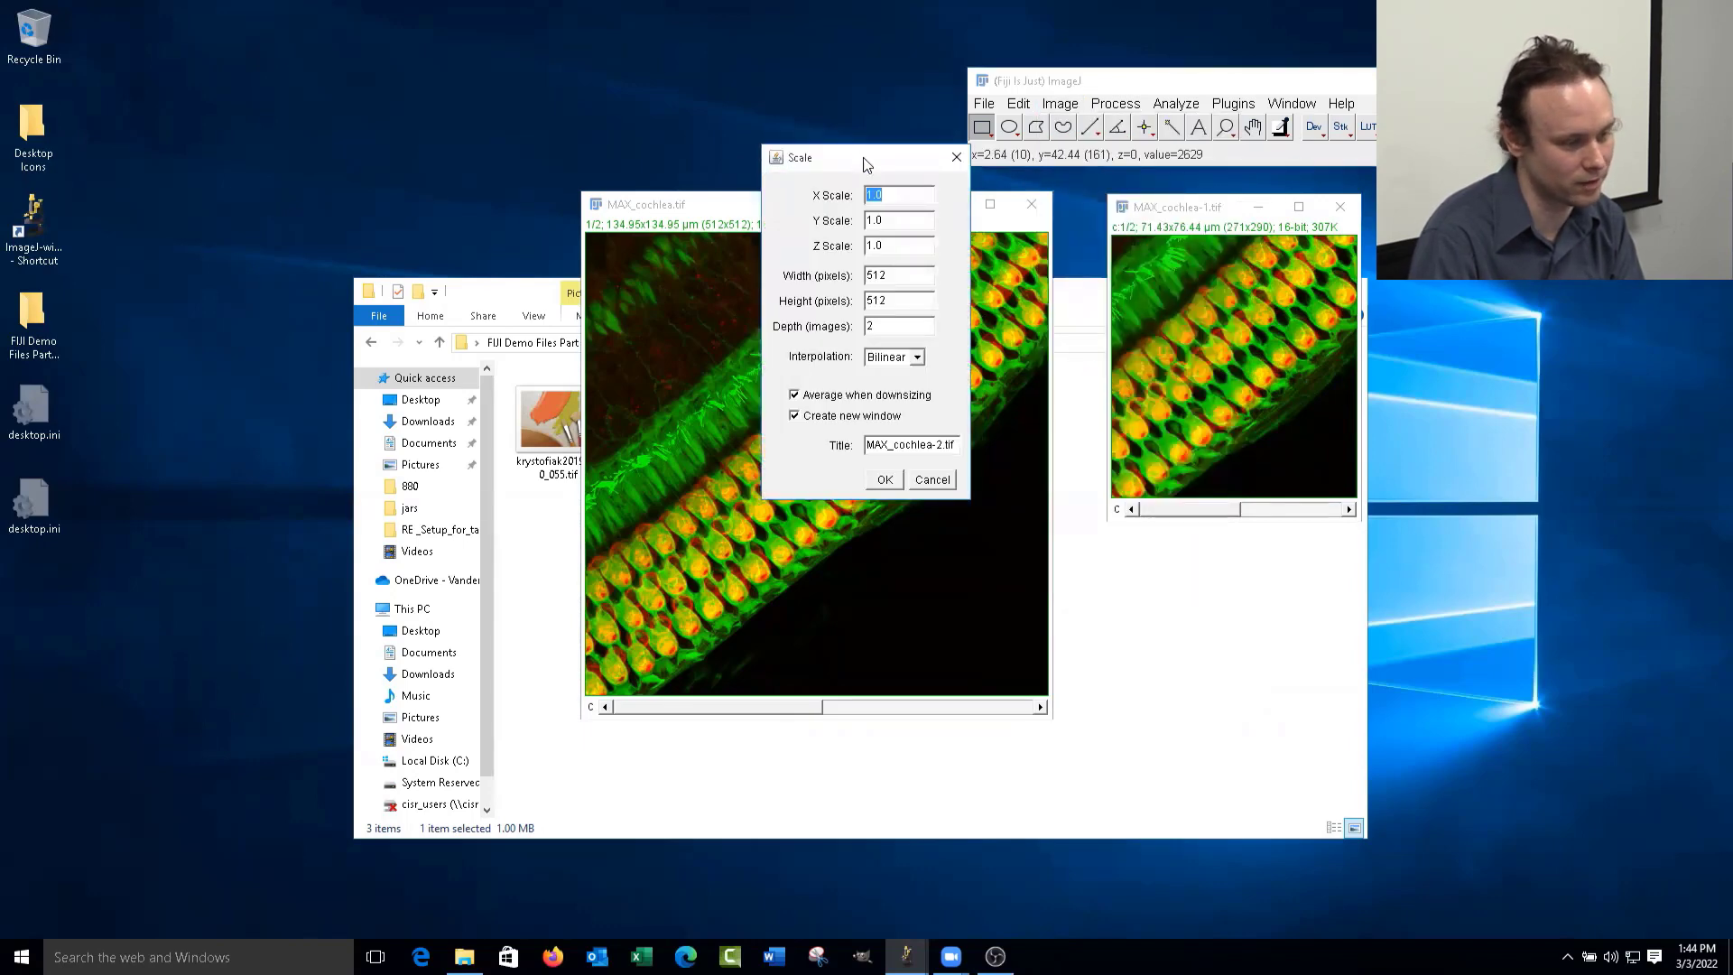
pyautogui.moveTo(863, 157); pyautogui.dragTo(1132, 143)
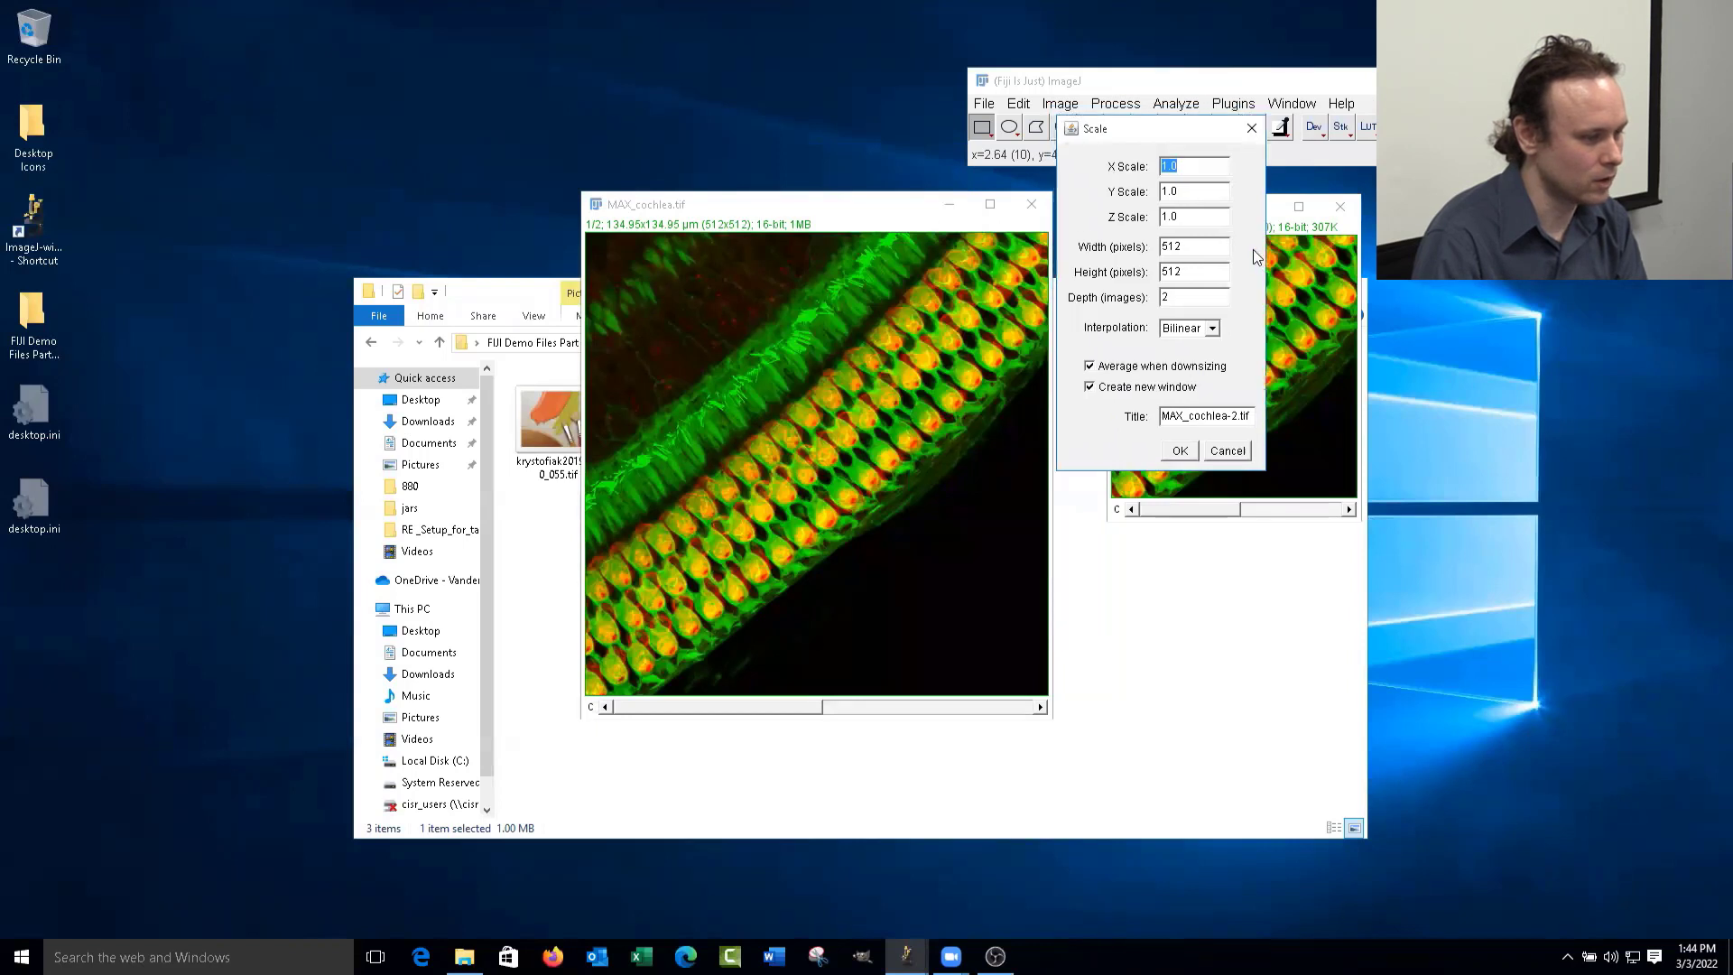
pyautogui.click(1251, 128)
# - Scale the cochlea image by 0.5 in X and Y into a new window, and place it below the cropped copy
pyautogui.click(1061, 103)
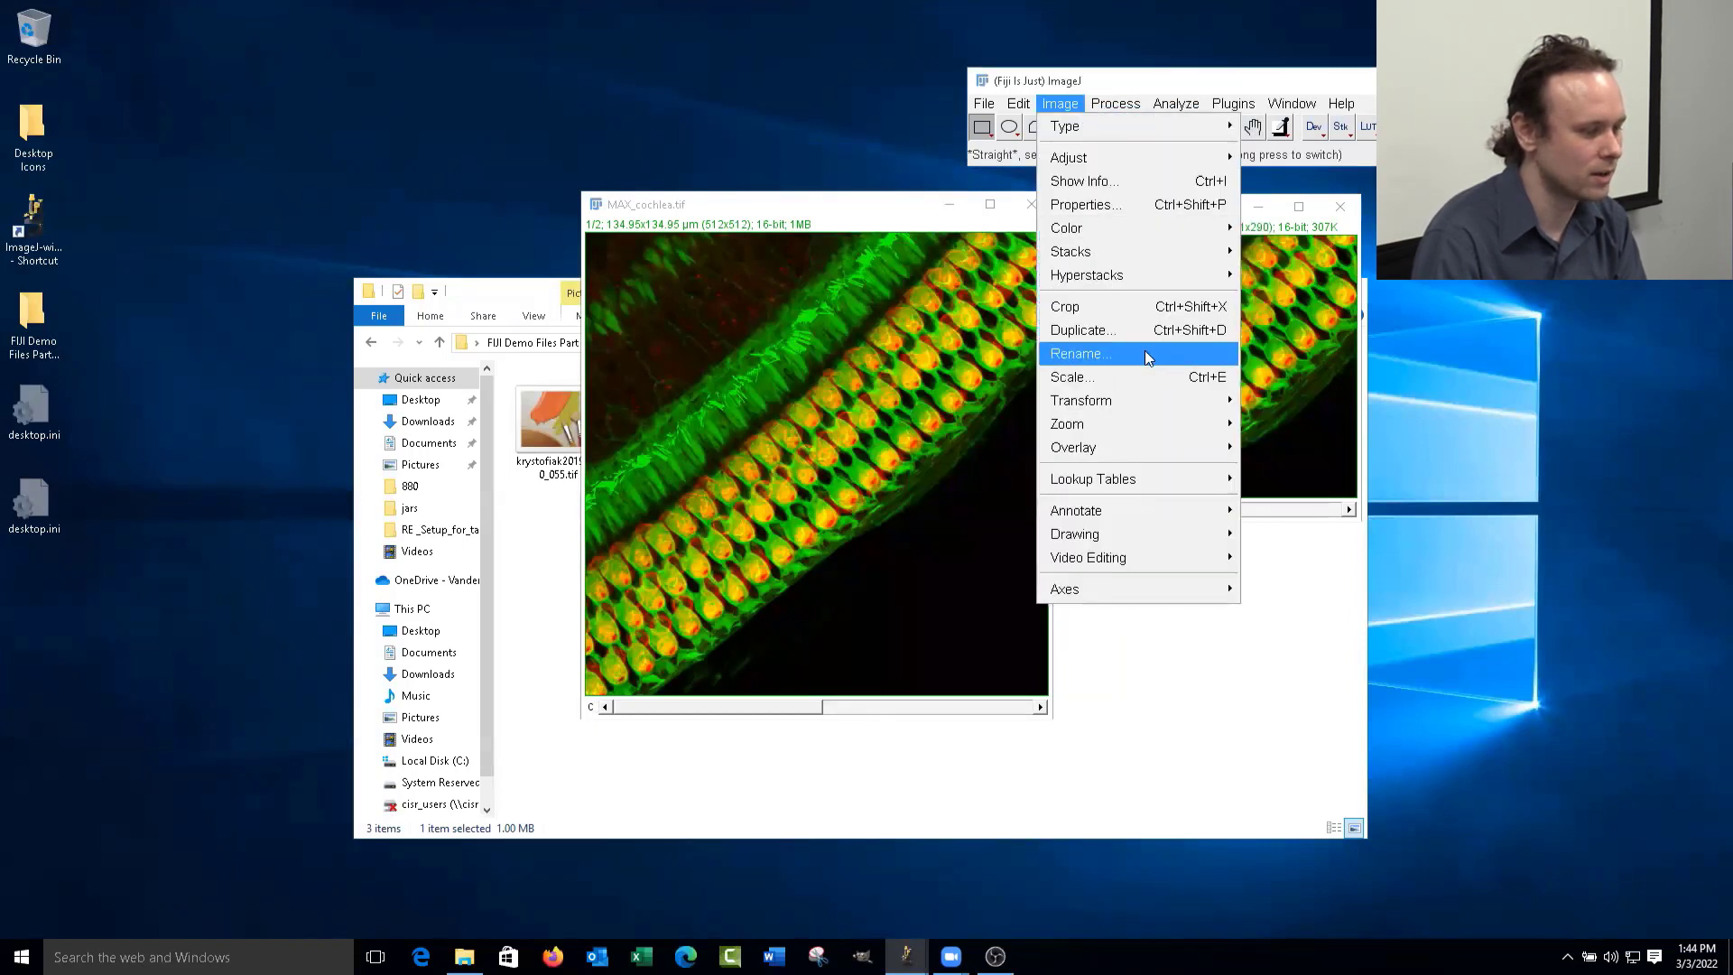
pyautogui.click(1139, 377)
pyautogui.moveTo(854, 157); pyautogui.dragTo(1153, 206)
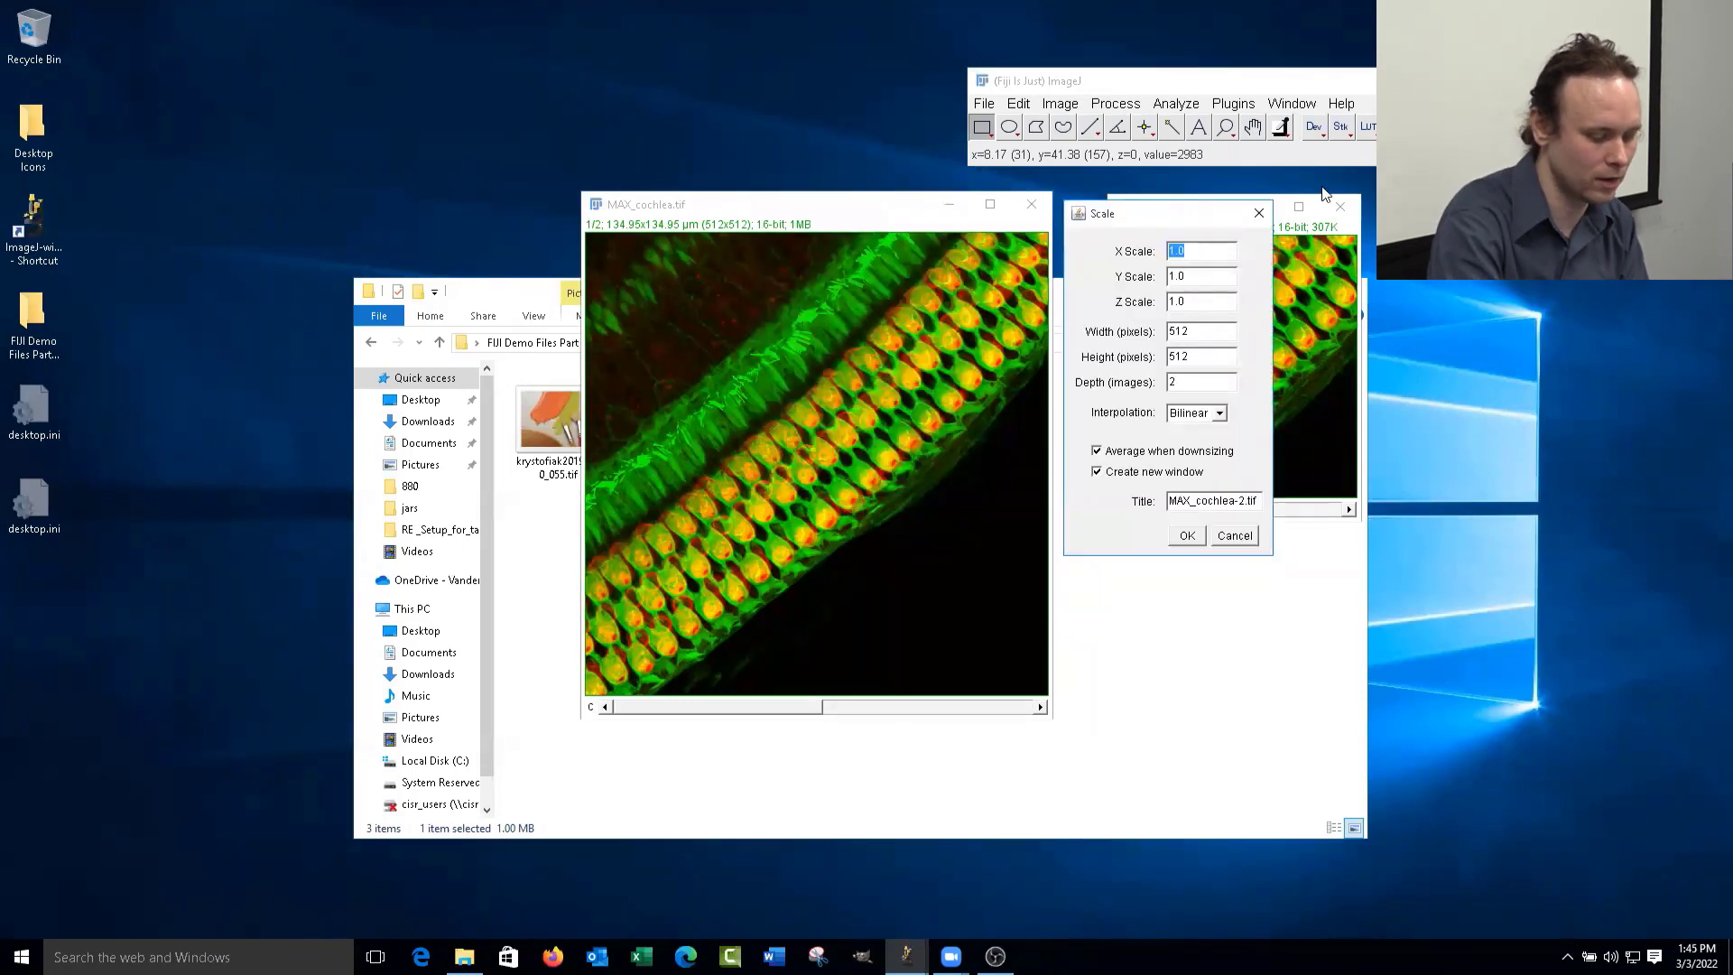
pyautogui.write('0.5')
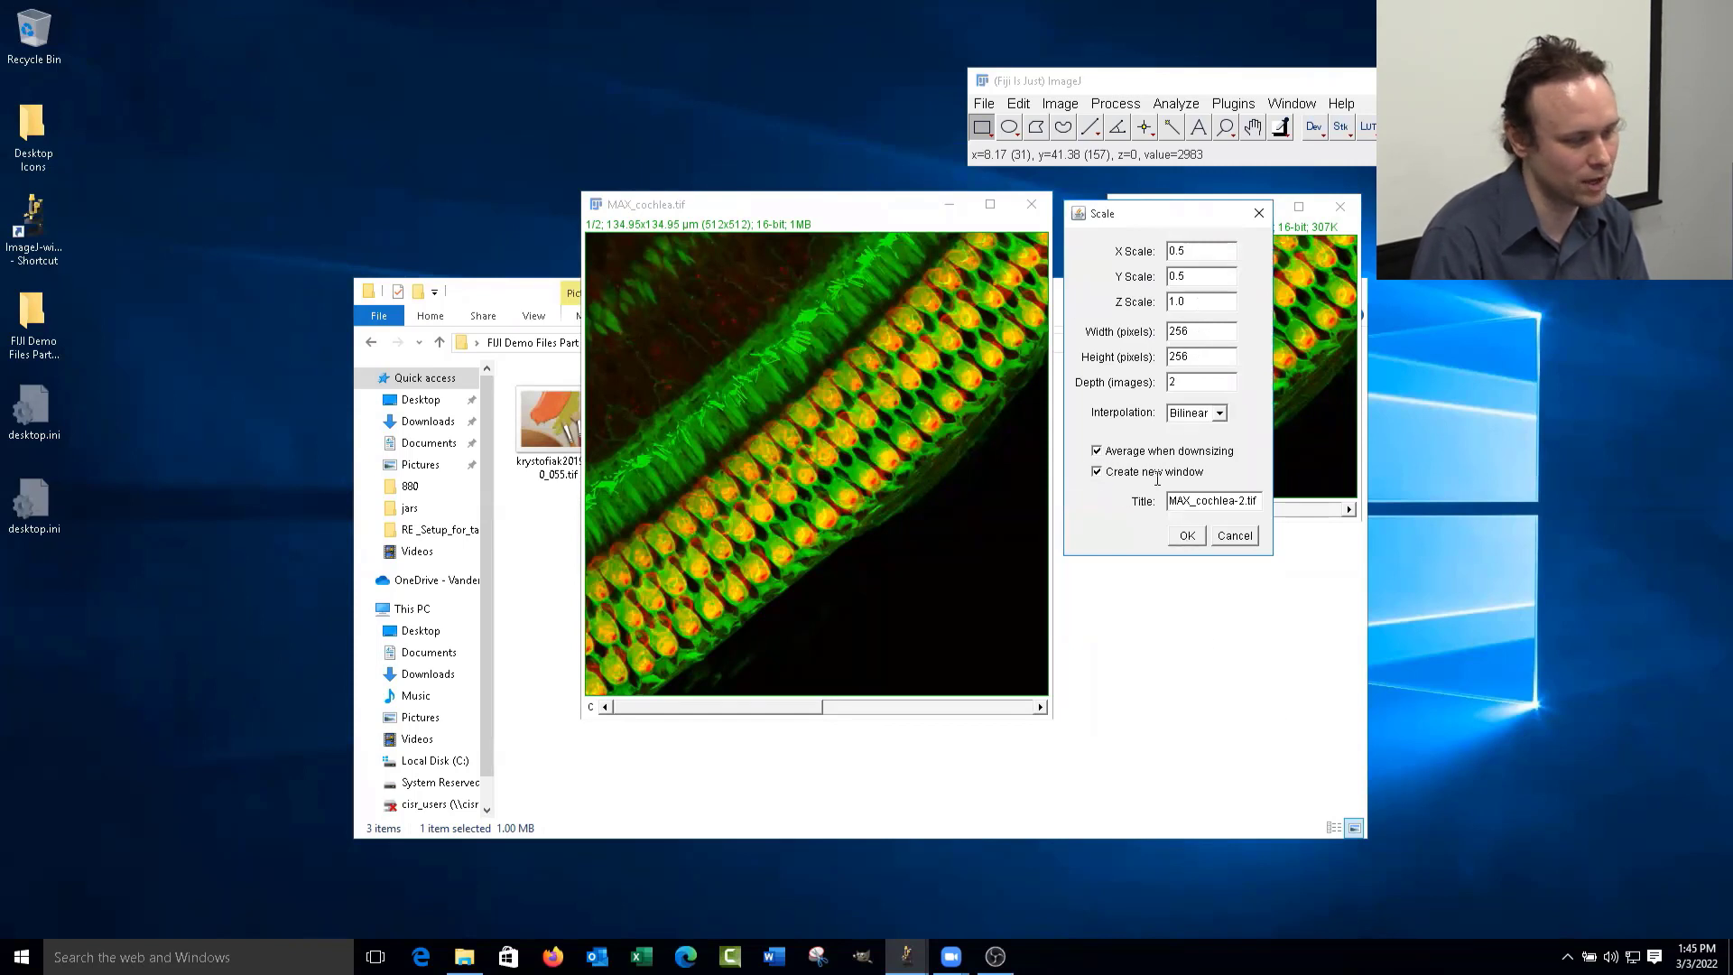
pyautogui.click(1187, 535)
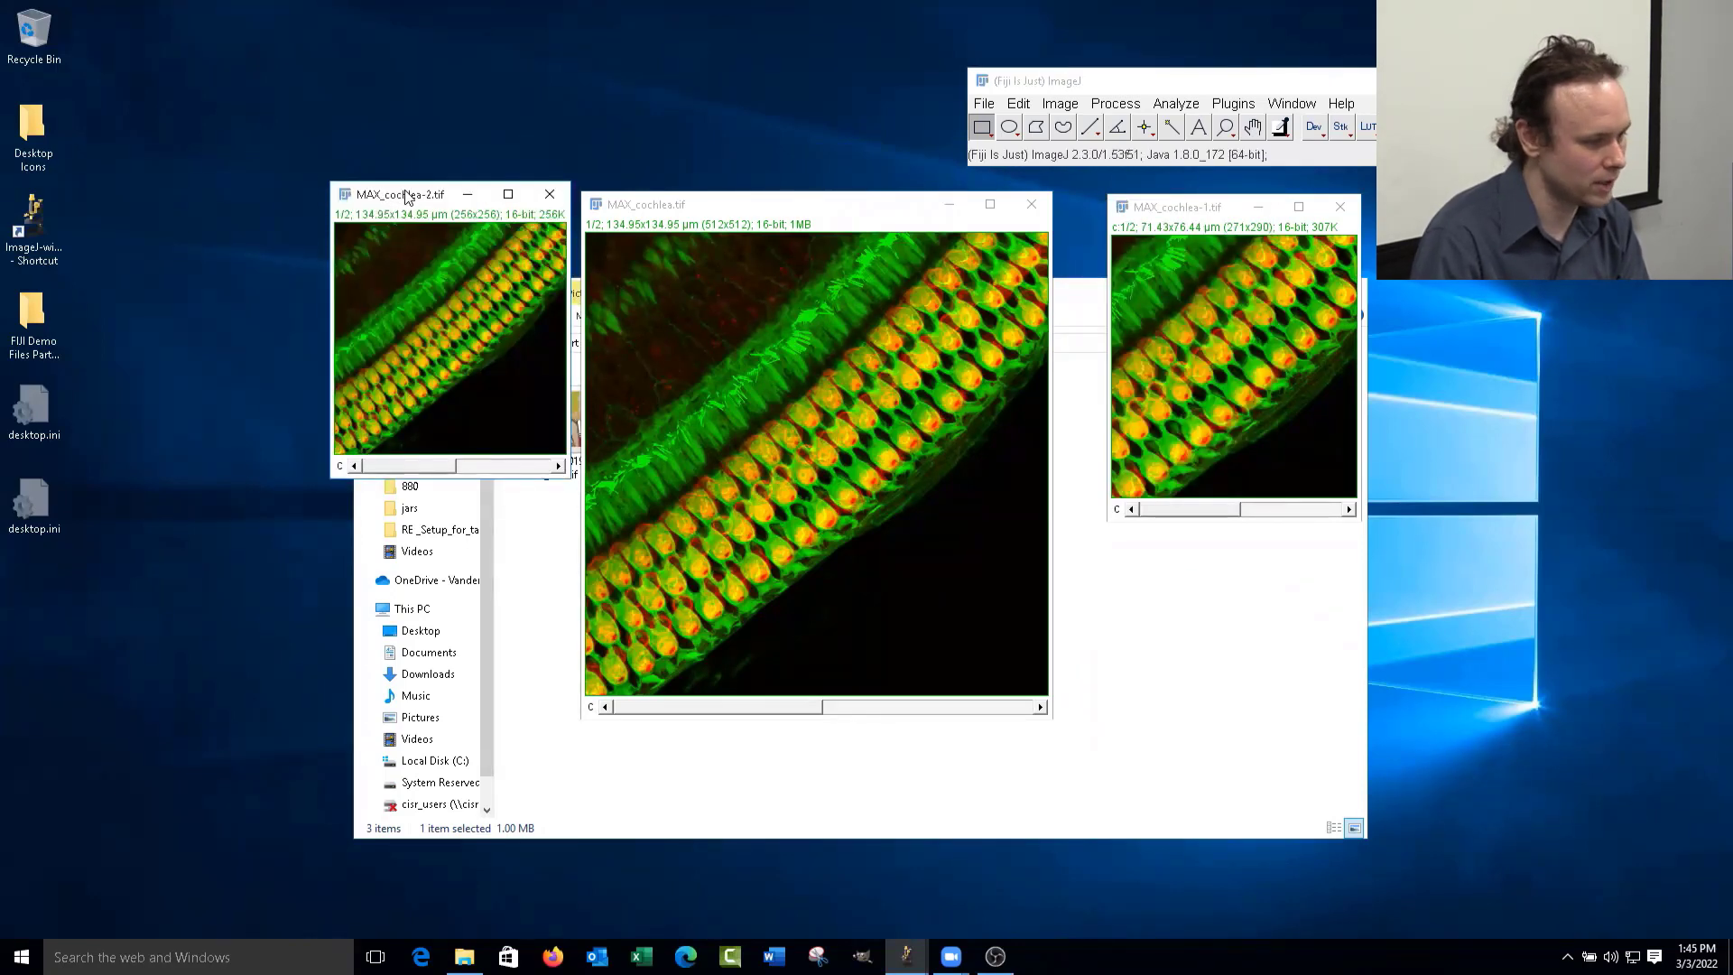
pyautogui.moveTo(406, 197); pyautogui.dragTo(1145, 492)
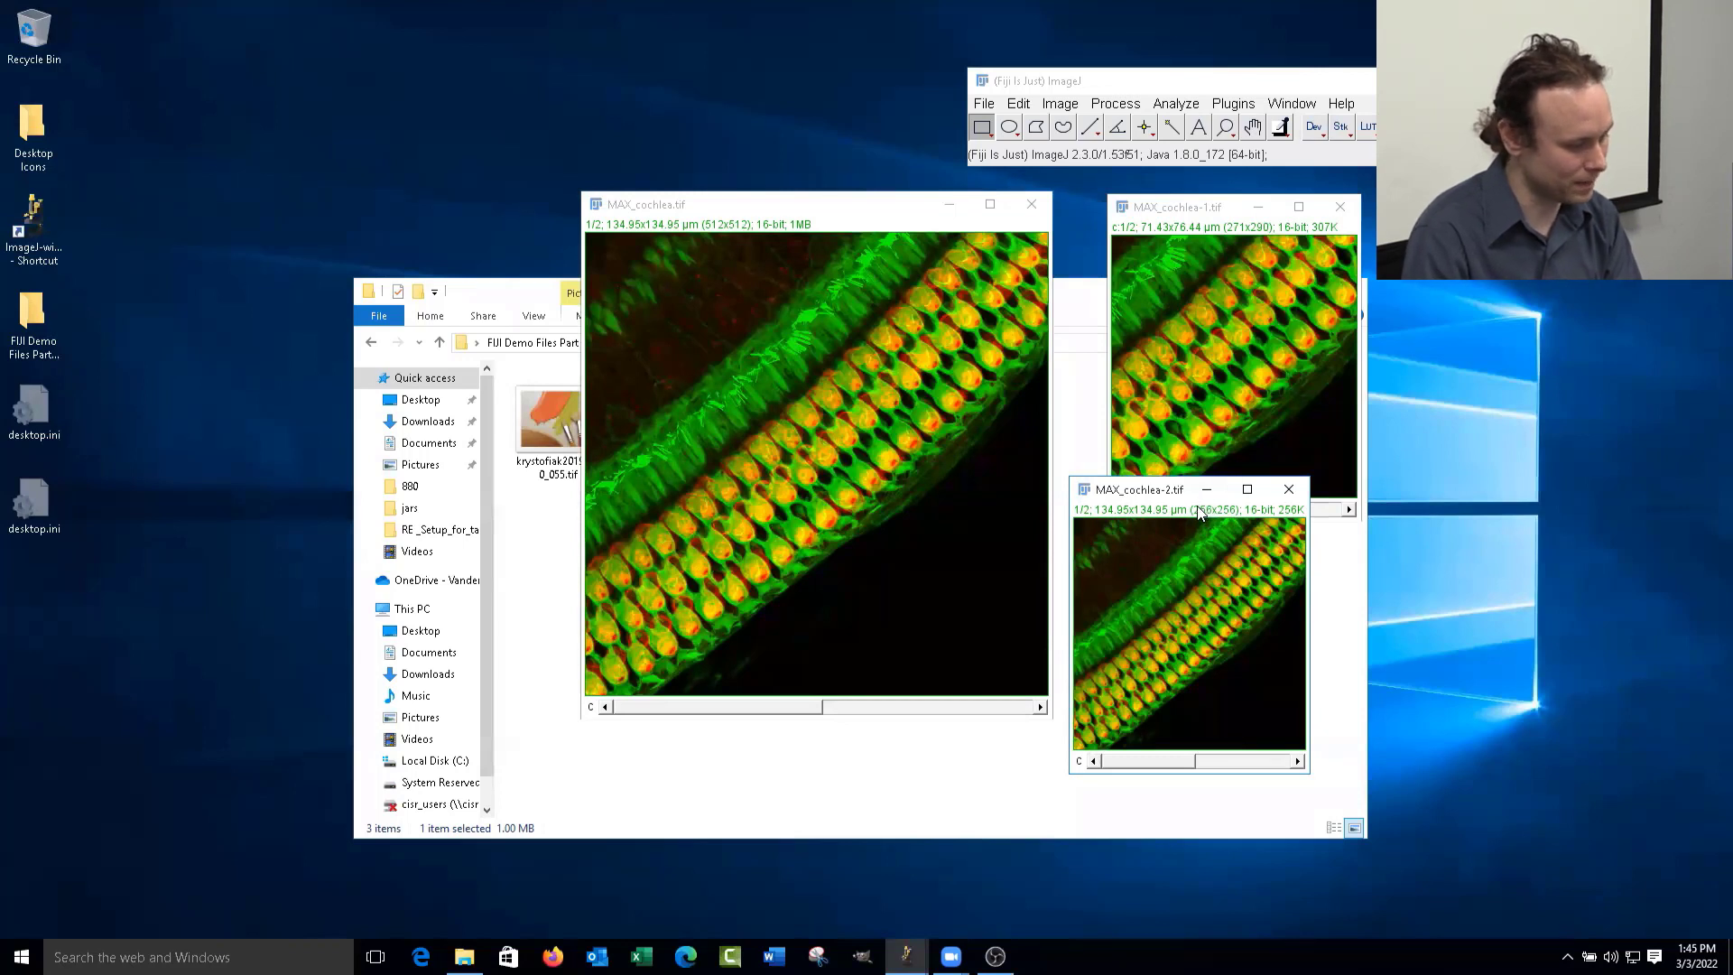
pyautogui.moveTo(1169, 499); pyautogui.dragTo(1200, 539)
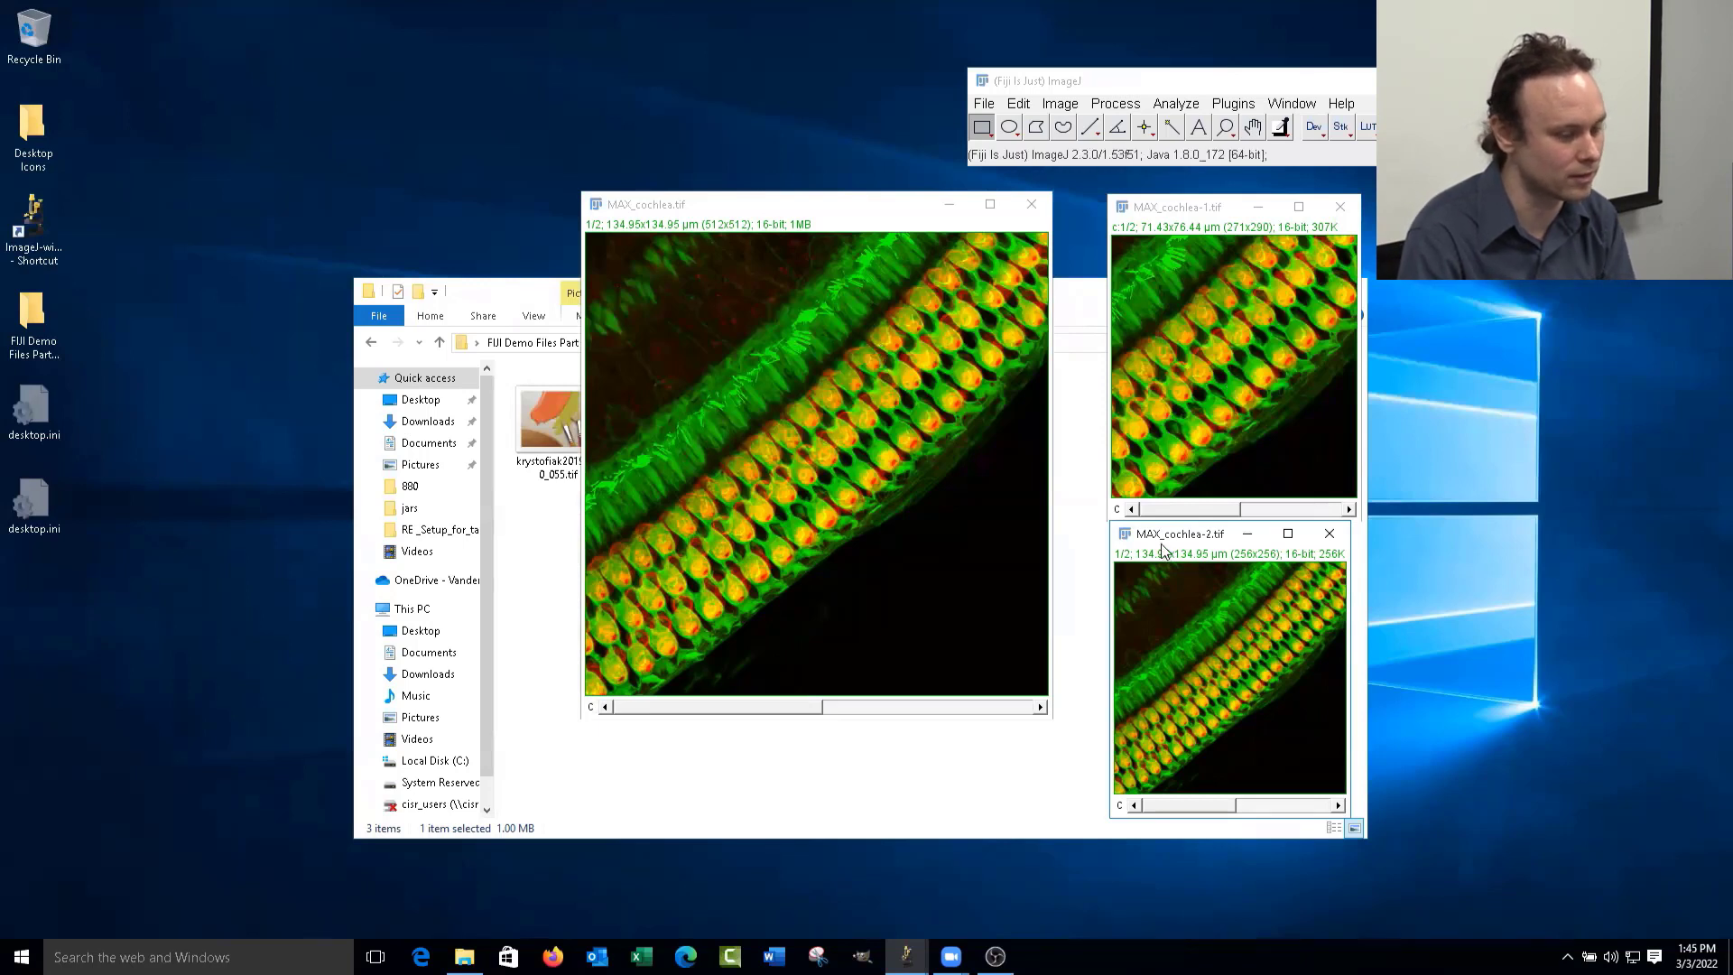
# - Close the scaled copy, the cropped copy and the original cochlea image without saving changes
pyautogui.click(1329, 534)
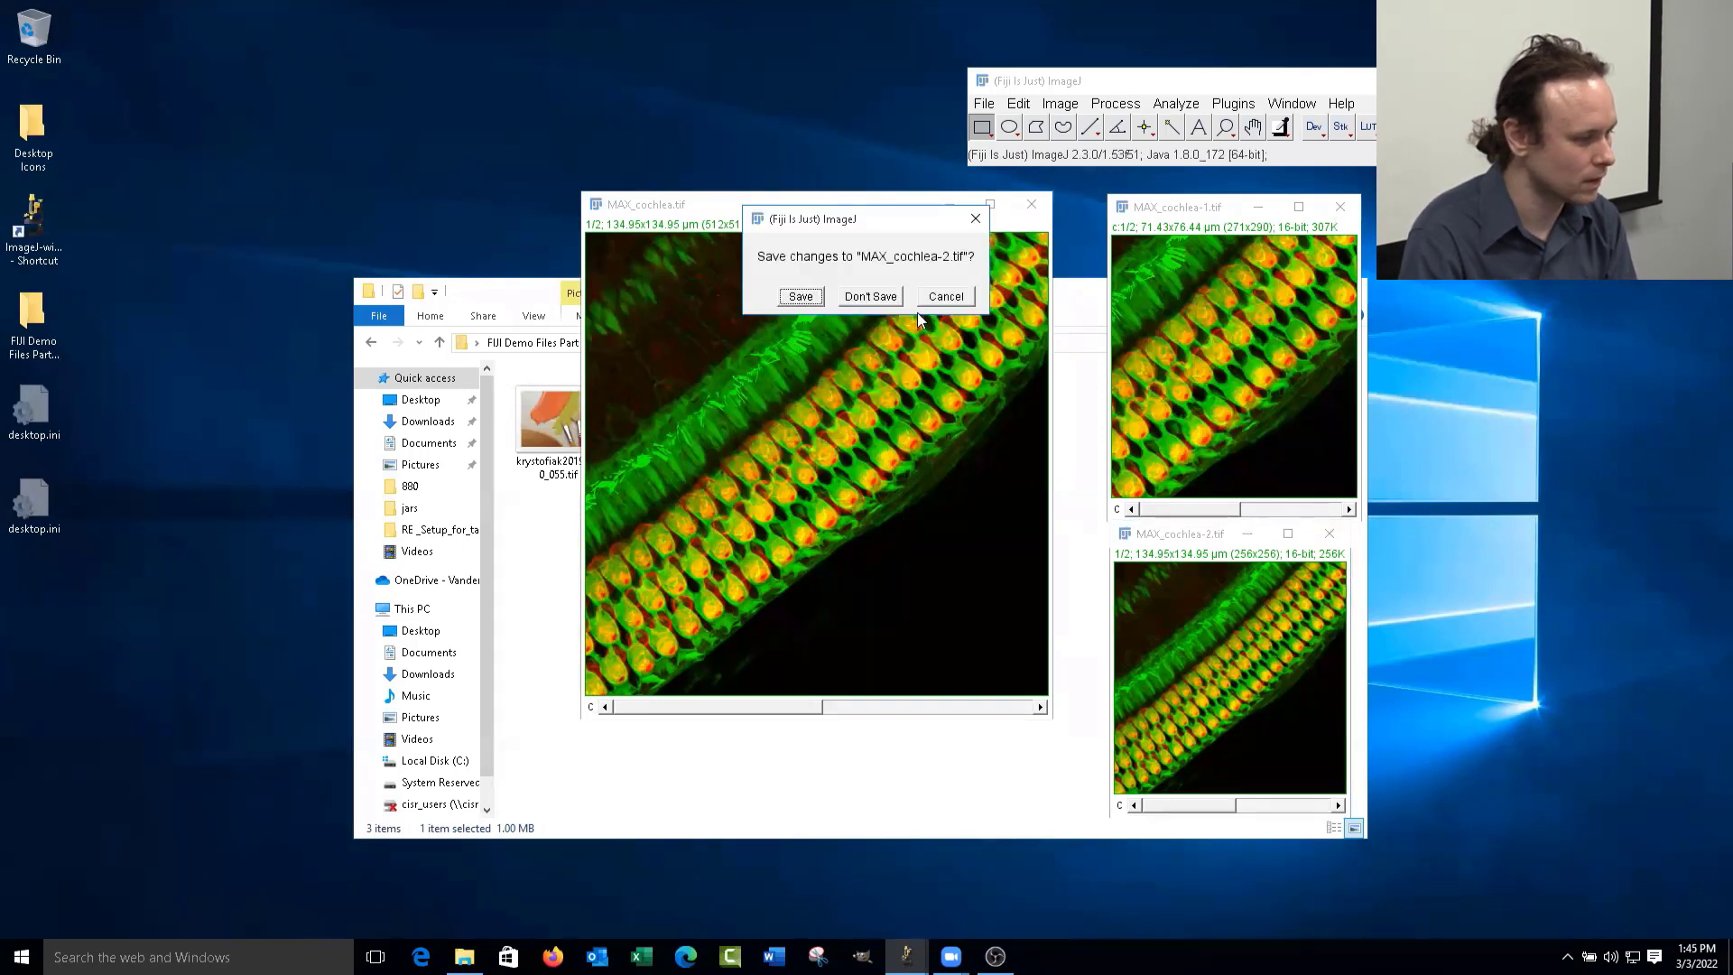
pyautogui.click(880, 303)
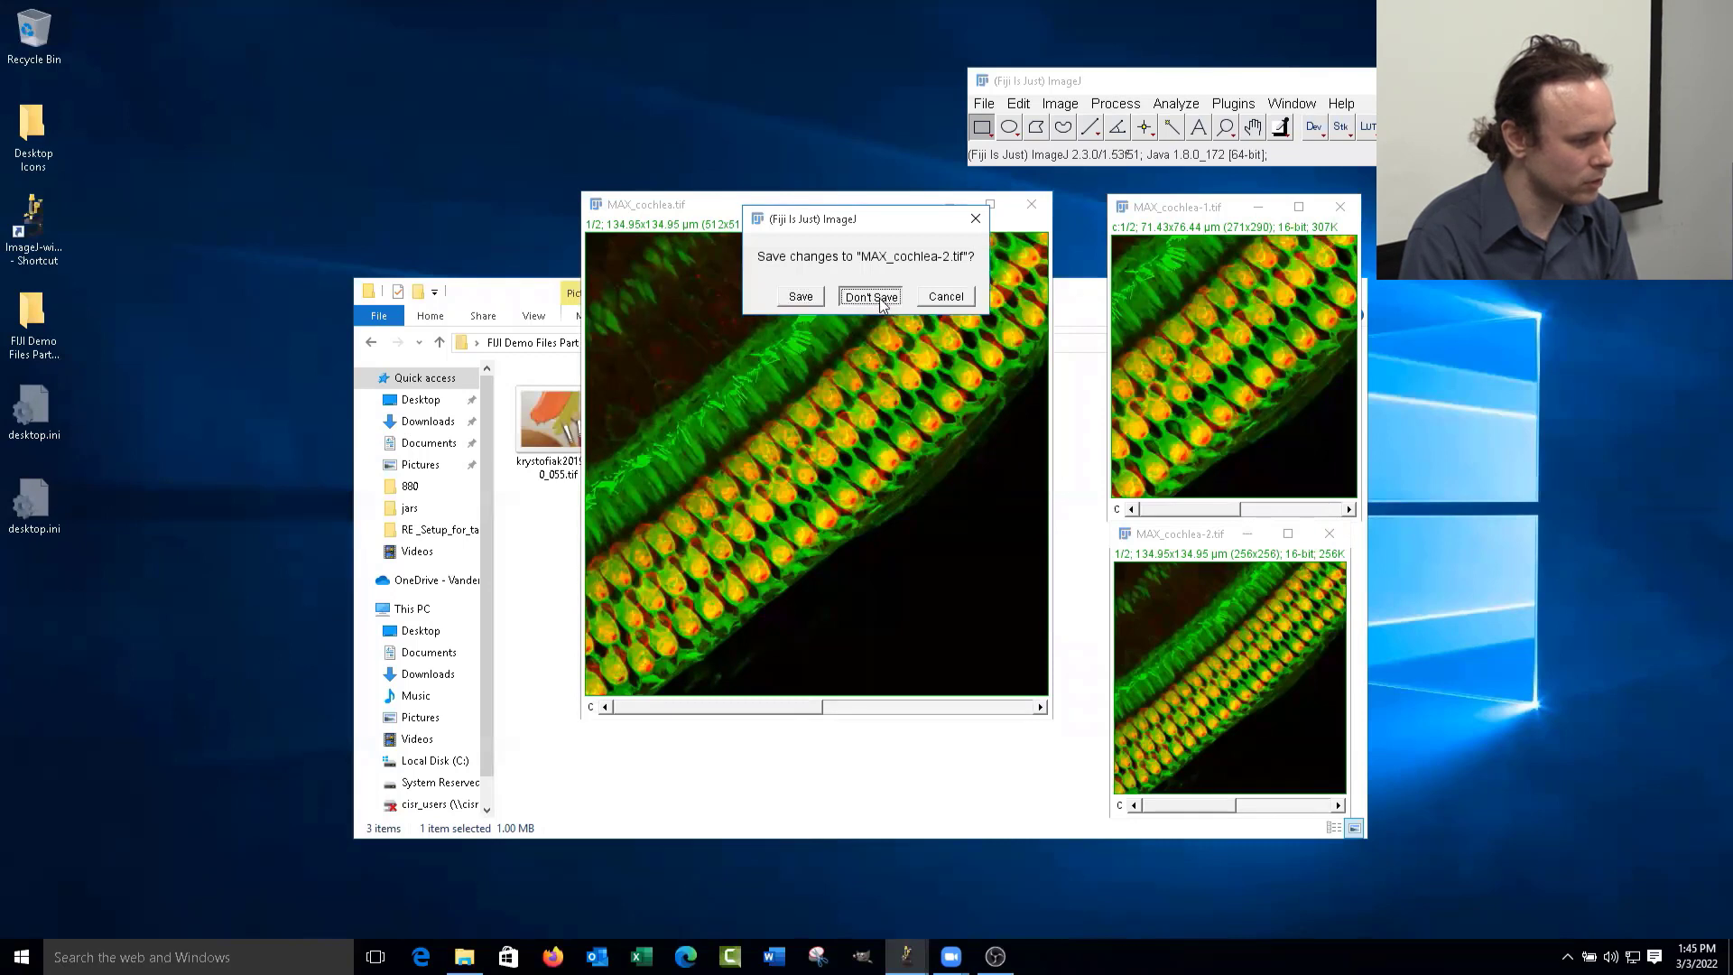
pyautogui.click(1339, 206)
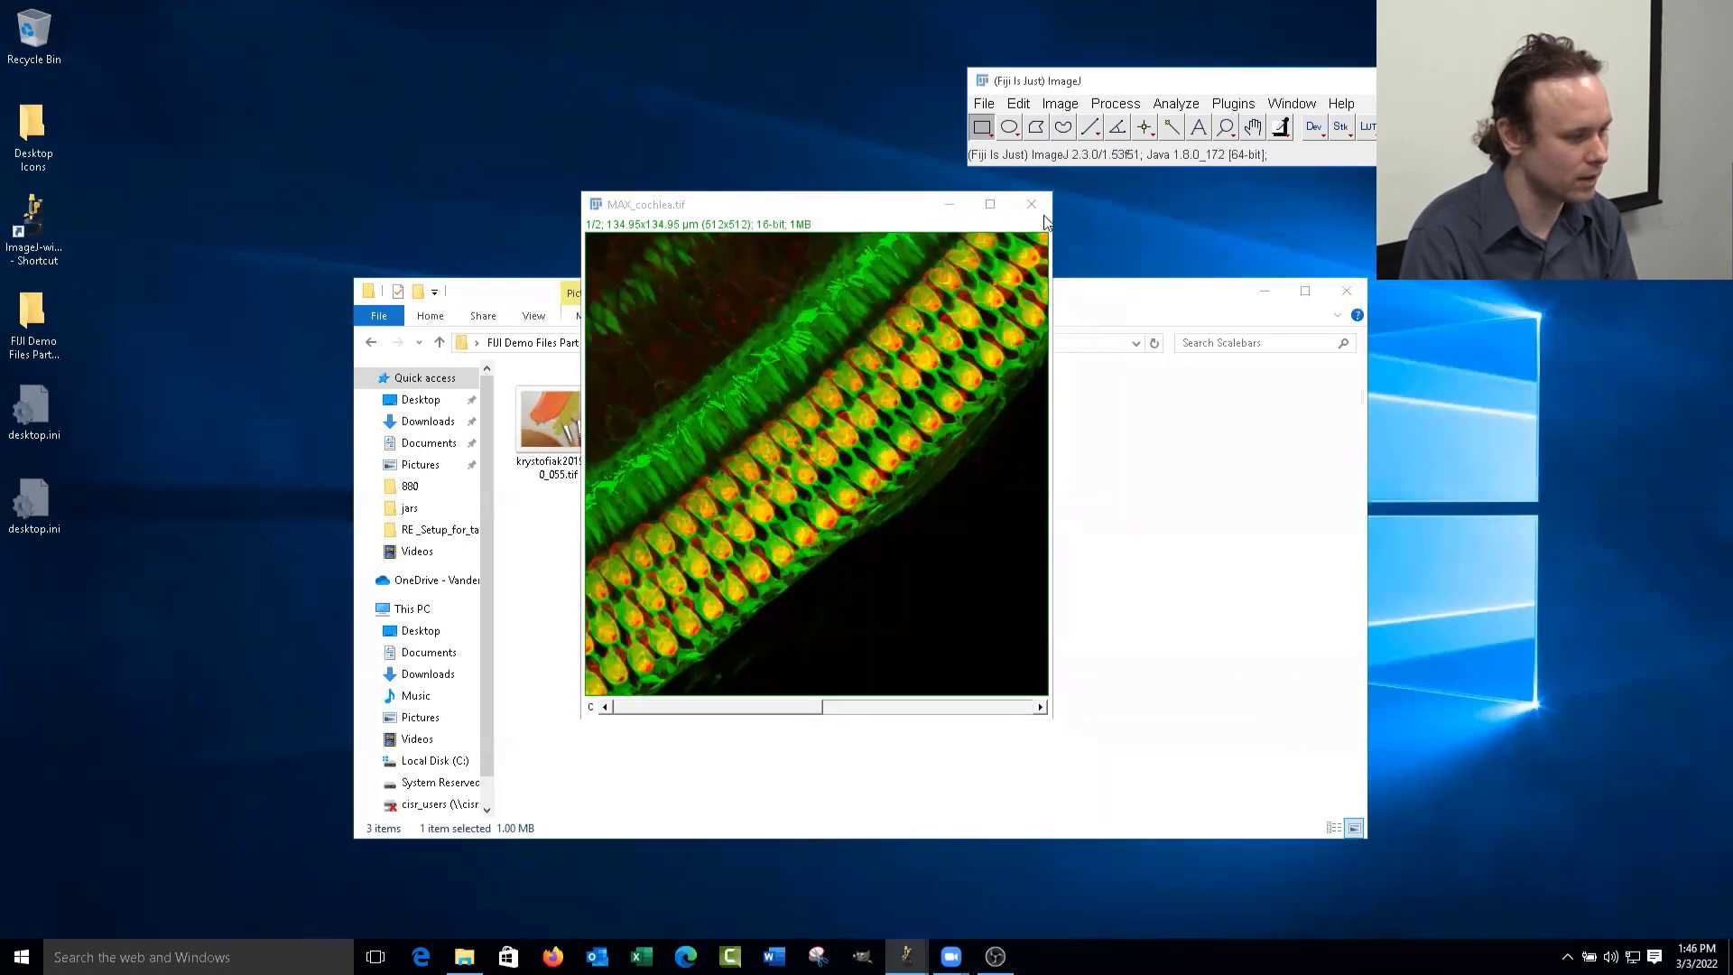
pyautogui.click(1031, 204)
pyautogui.click(866, 301)
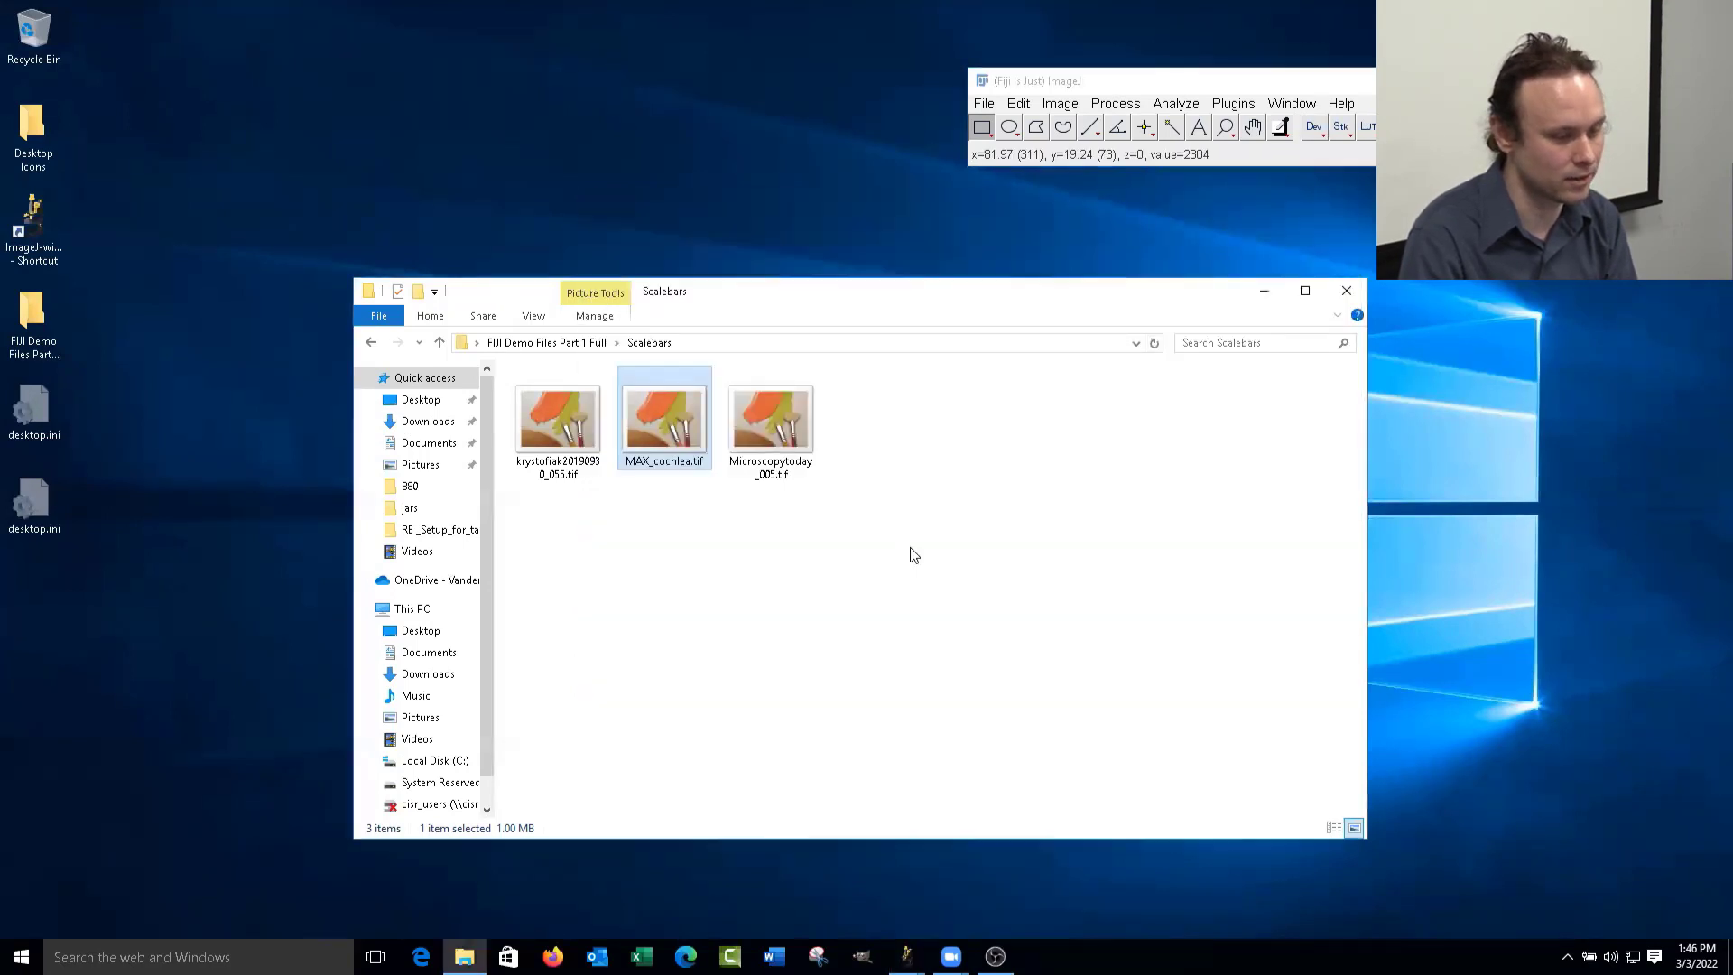
# - Open Microscopytoday_005.tif from the Scalebars folder in Fiji, and move its window clear of the toolbar
pyautogui.moveTo(760, 432); pyautogui.dragTo(1190, 152)
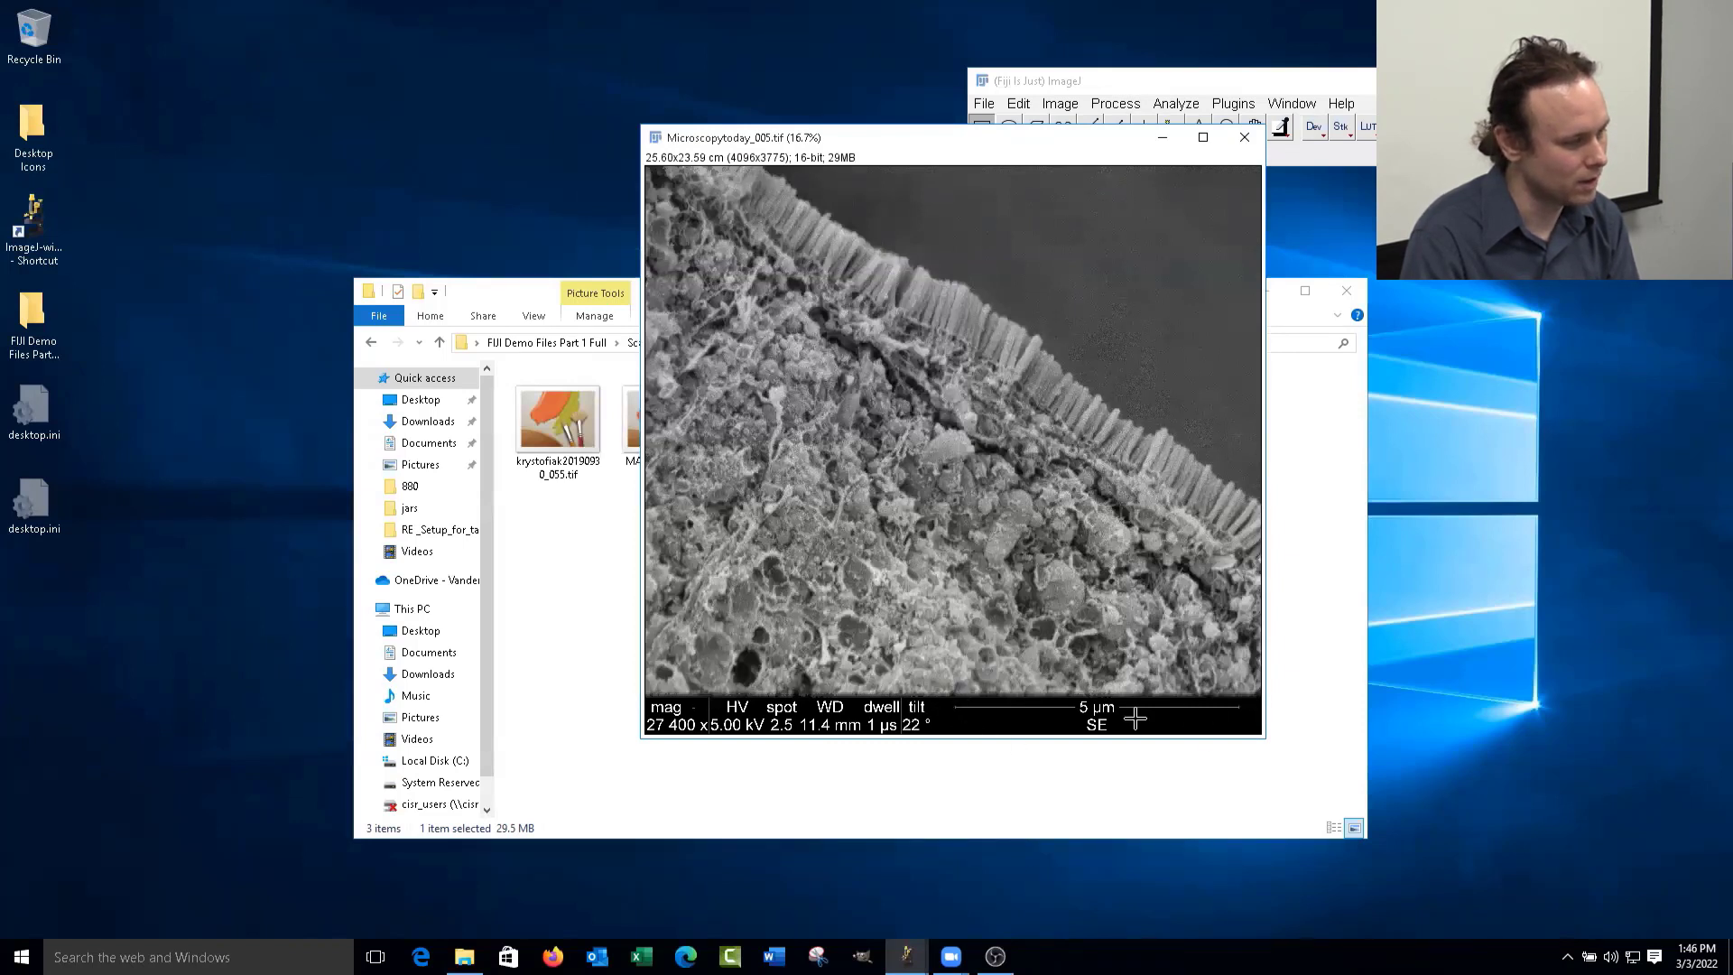
pyautogui.moveTo(1020, 158); pyautogui.dragTo(1064, 209)
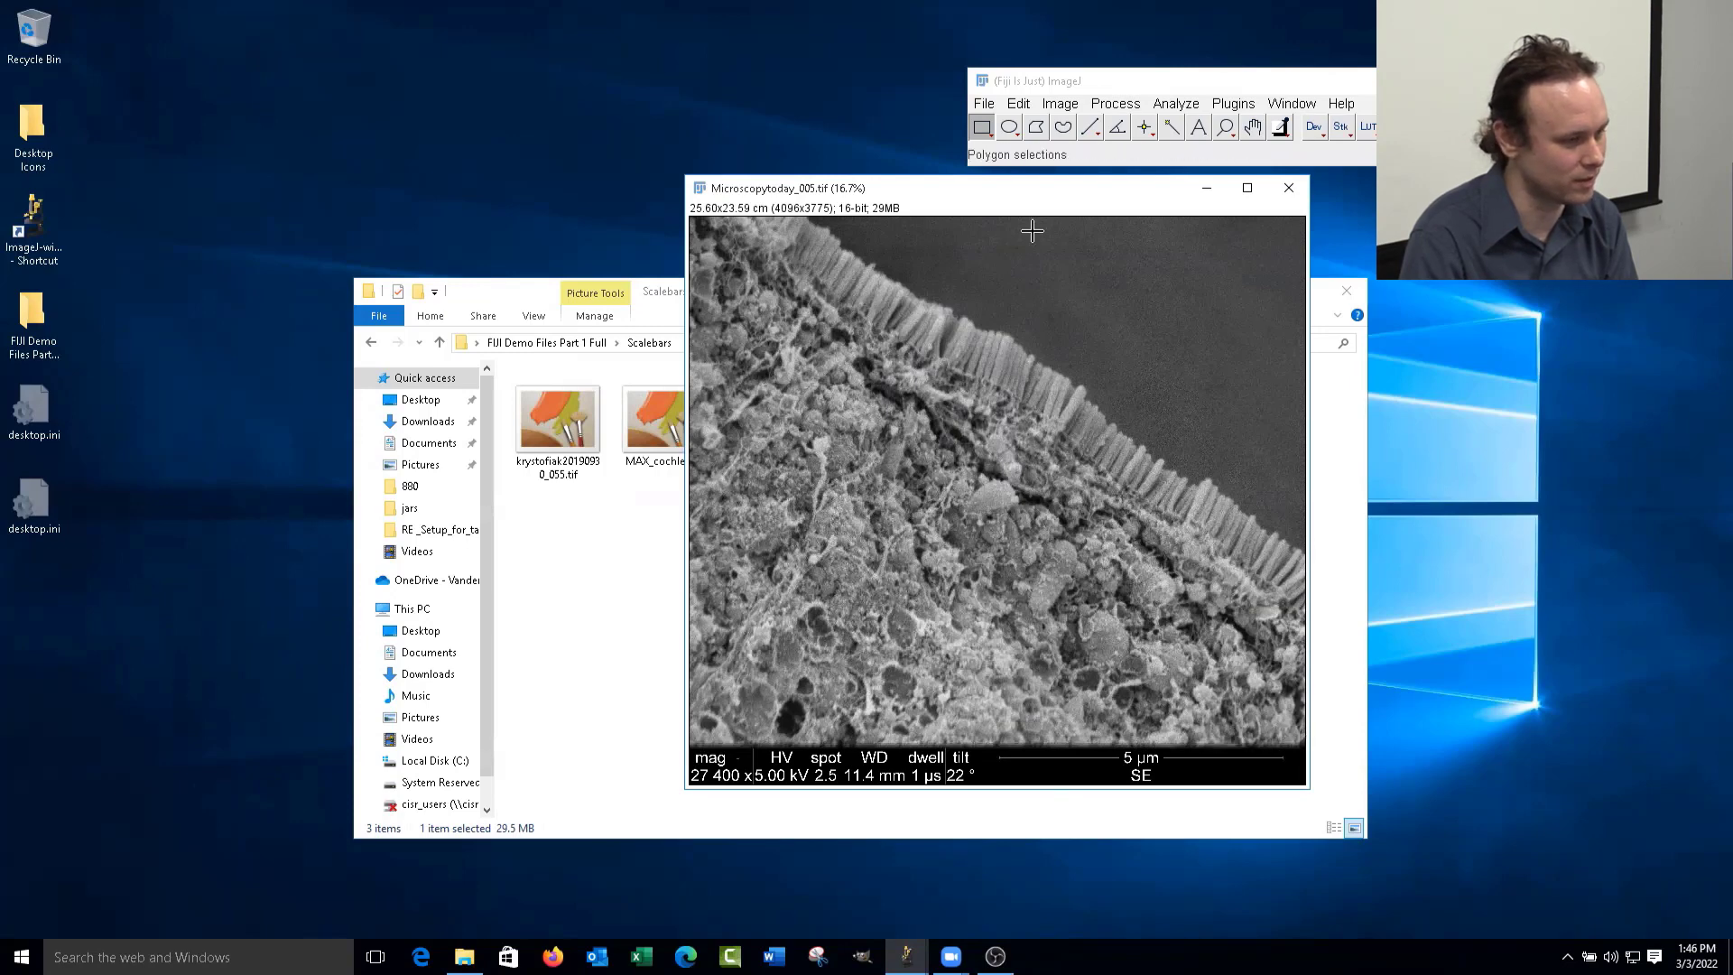
# - Trace the 5 µm scale bar of the electron micrograph end to end with a straight line selection
pyautogui.click(1225, 126)
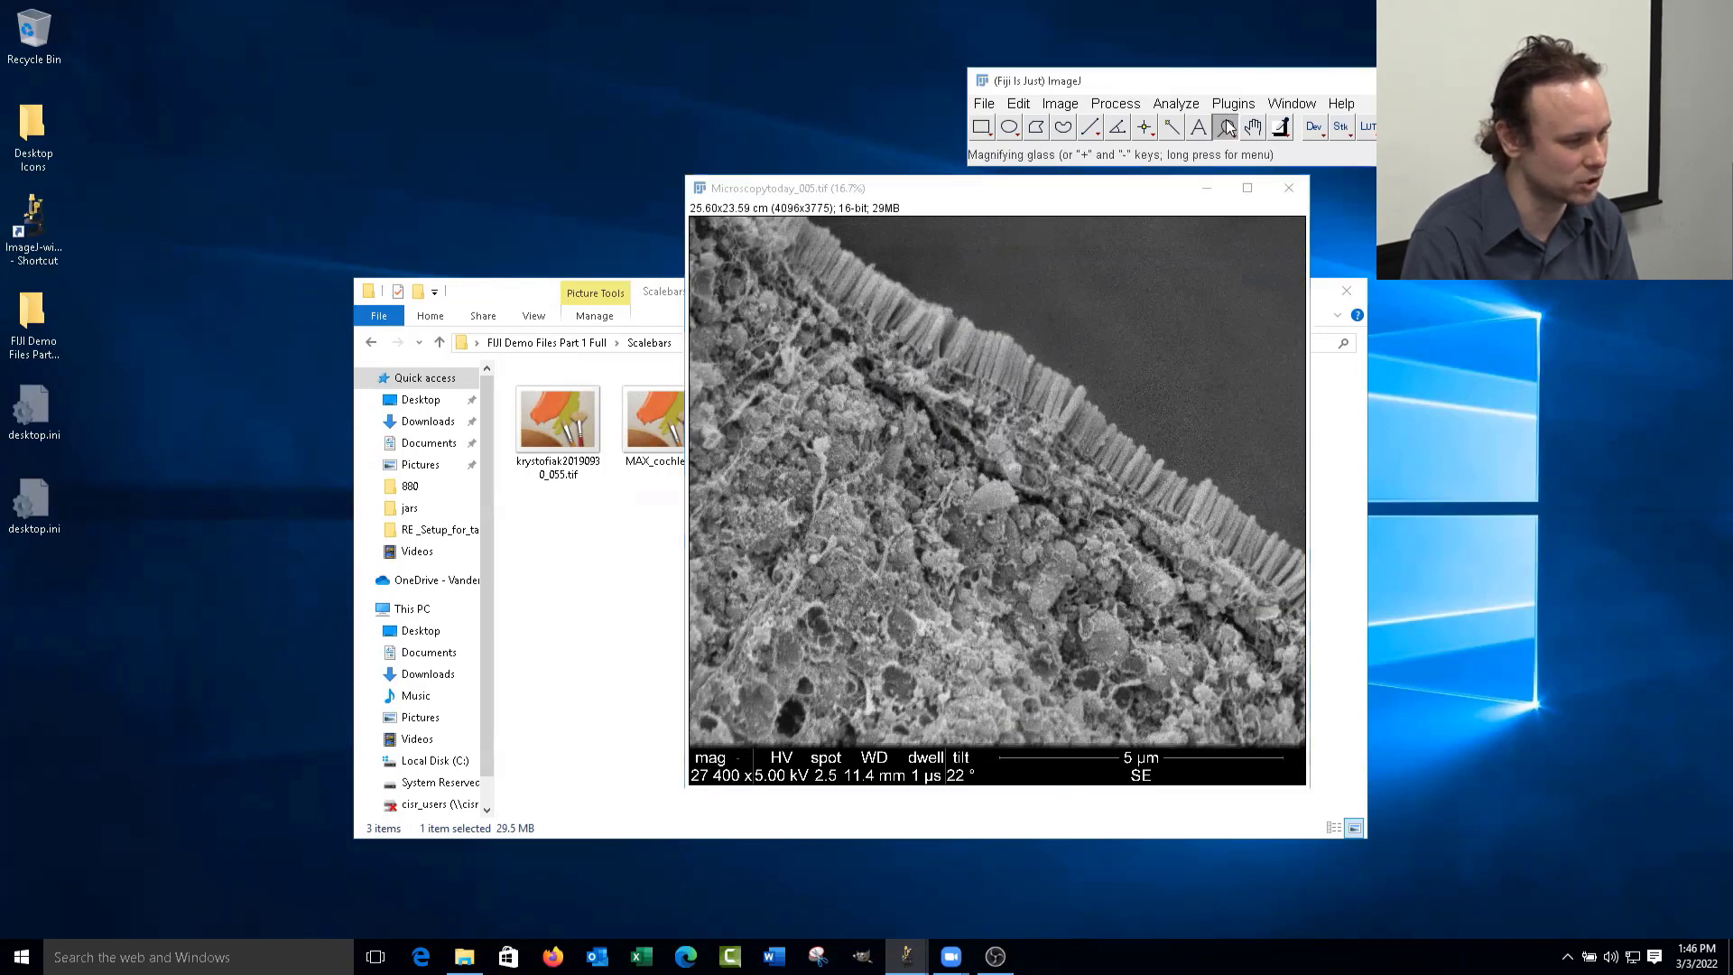
pyautogui.click(1142, 758)
pyautogui.click(994, 731)
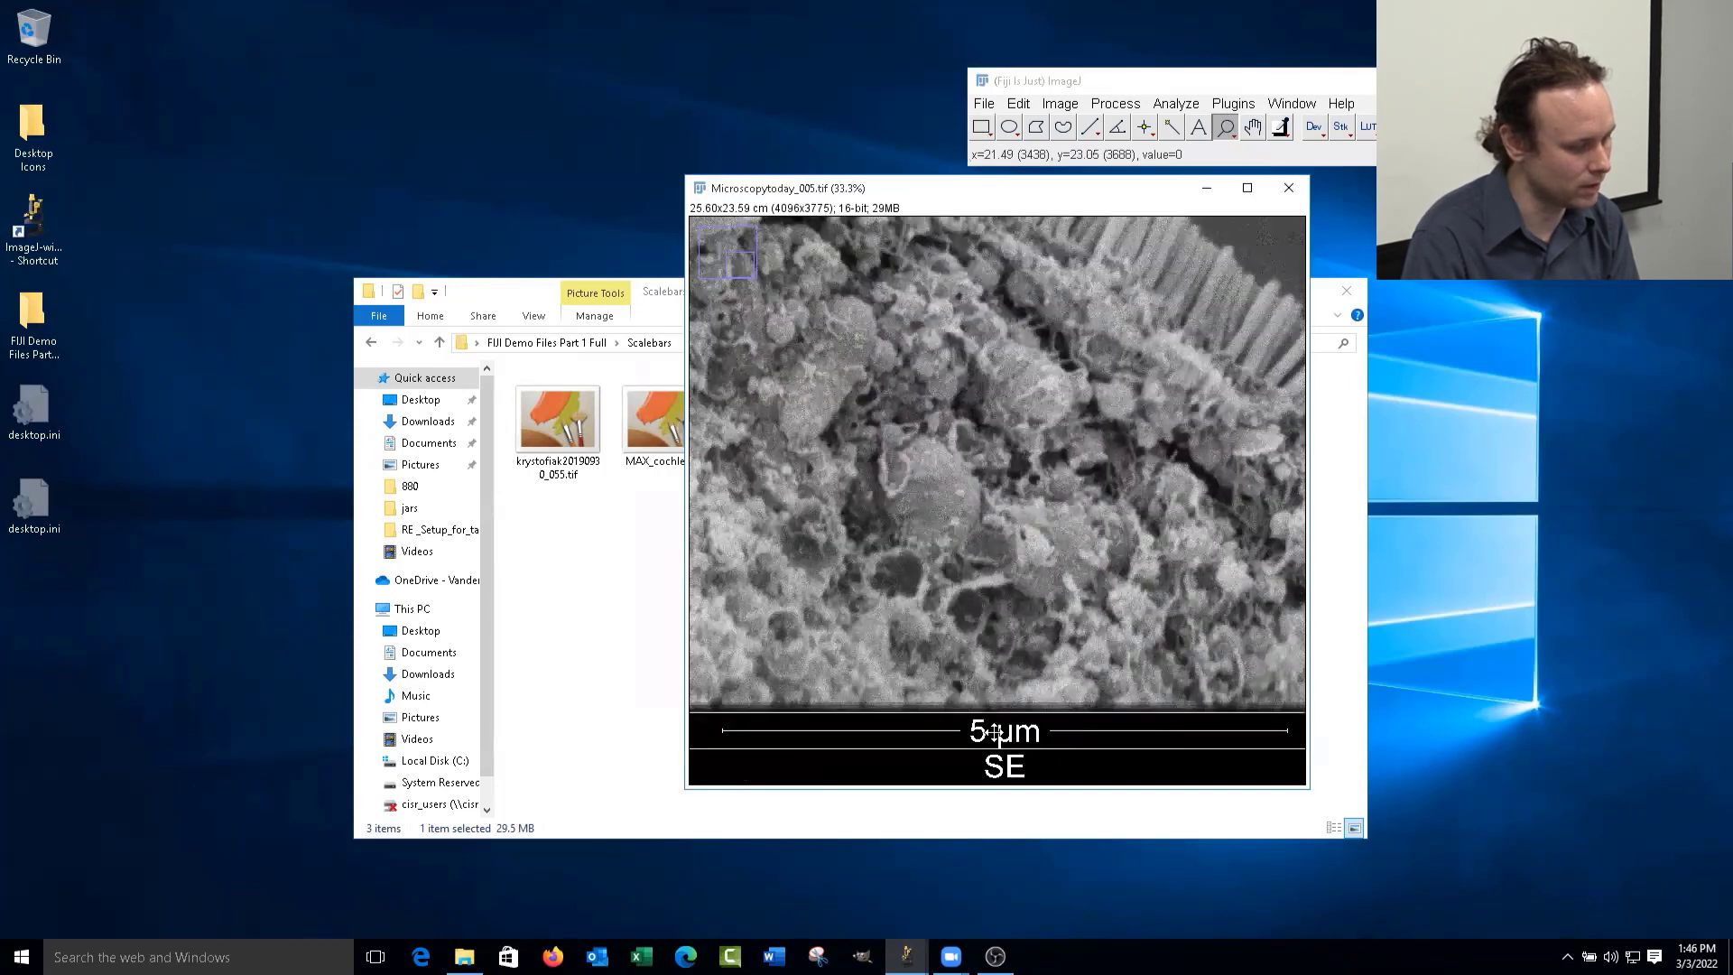
pyautogui.click(1090, 126)
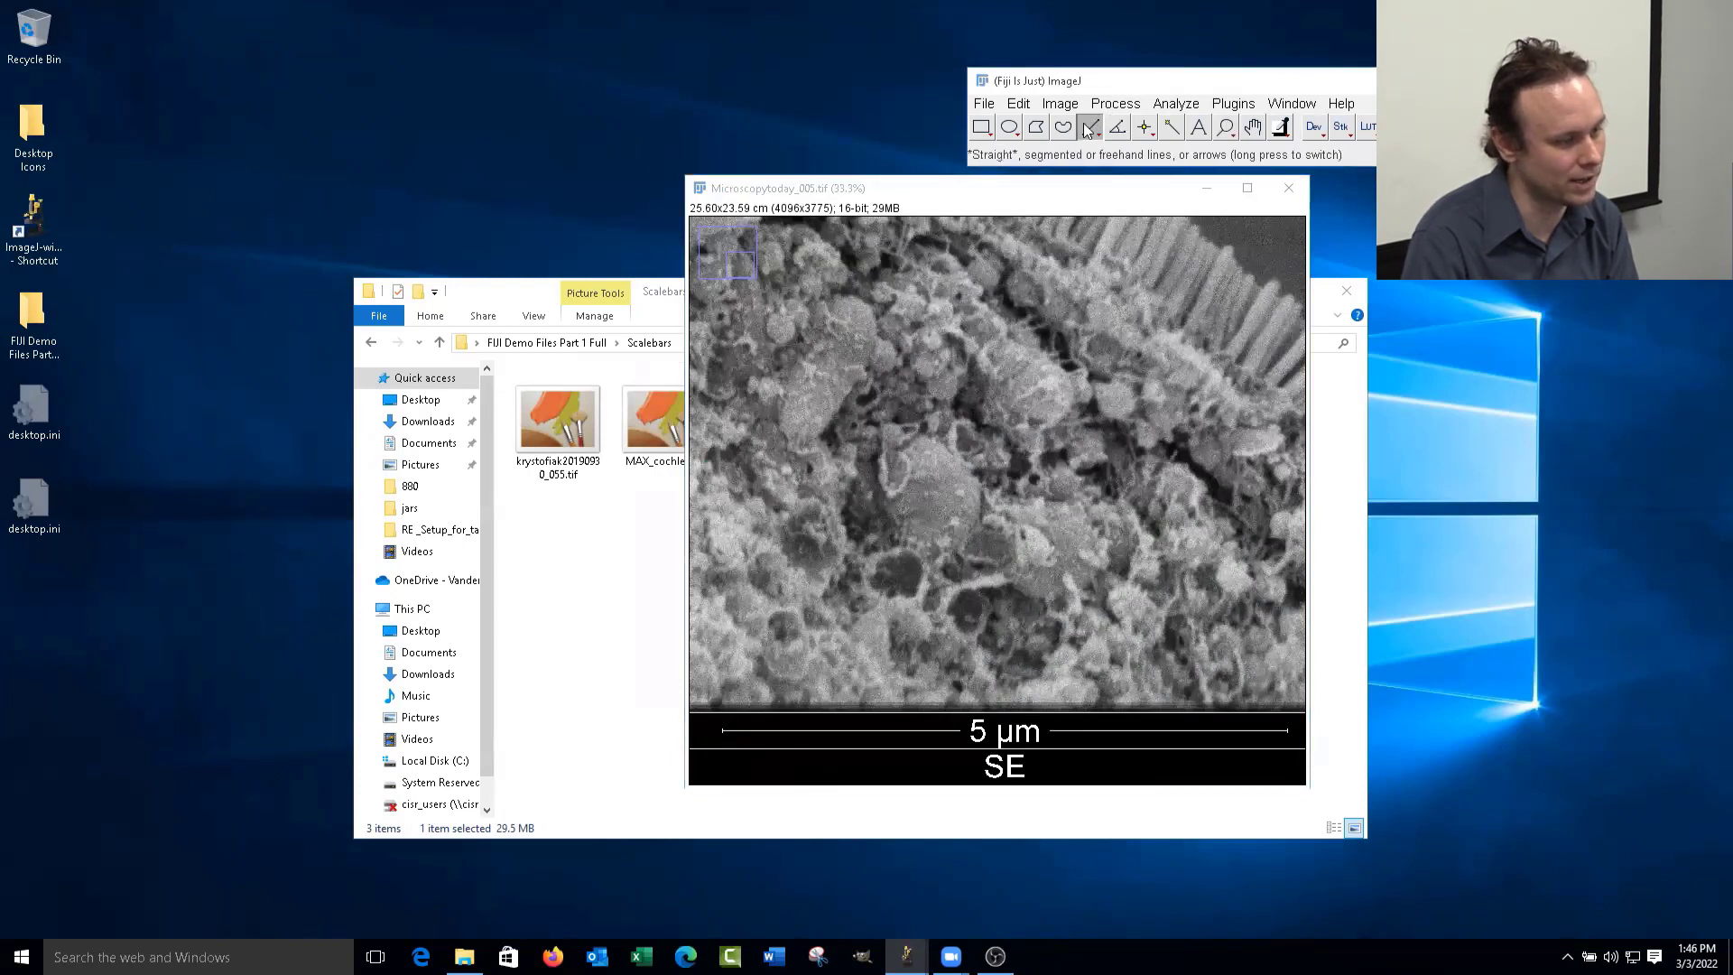
pyautogui.click(1225, 127)
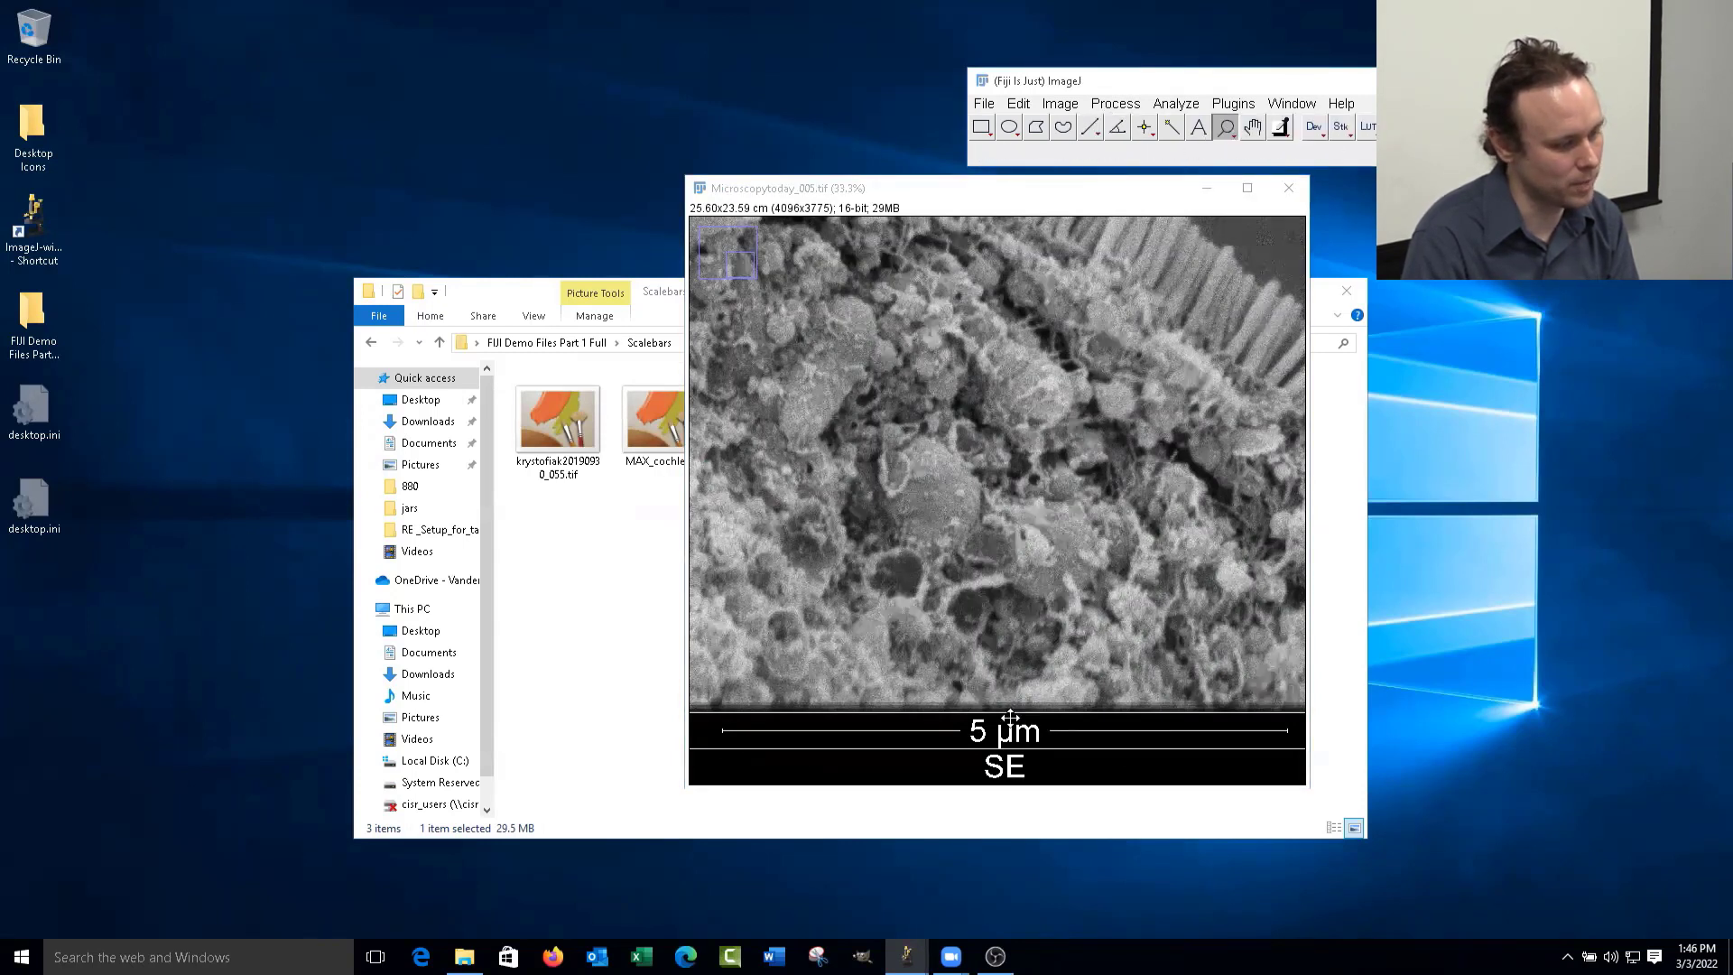
pyautogui.click(1090, 126)
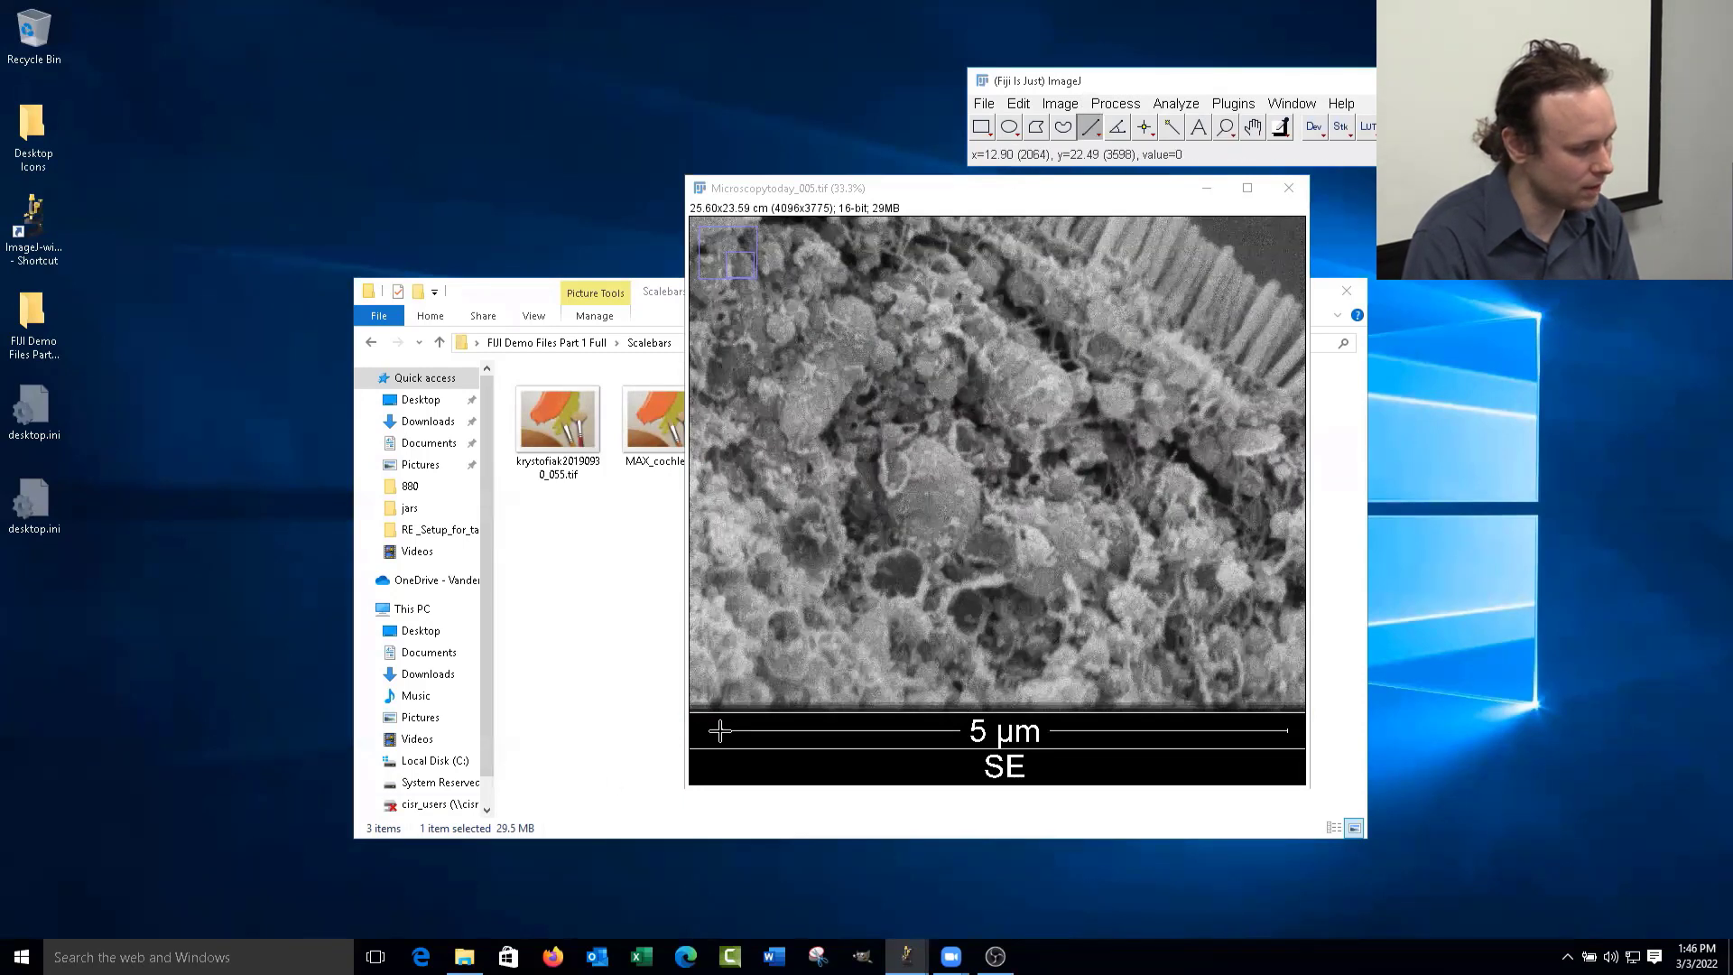
pyautogui.moveTo(720, 730); pyautogui.dragTo(1287, 734)
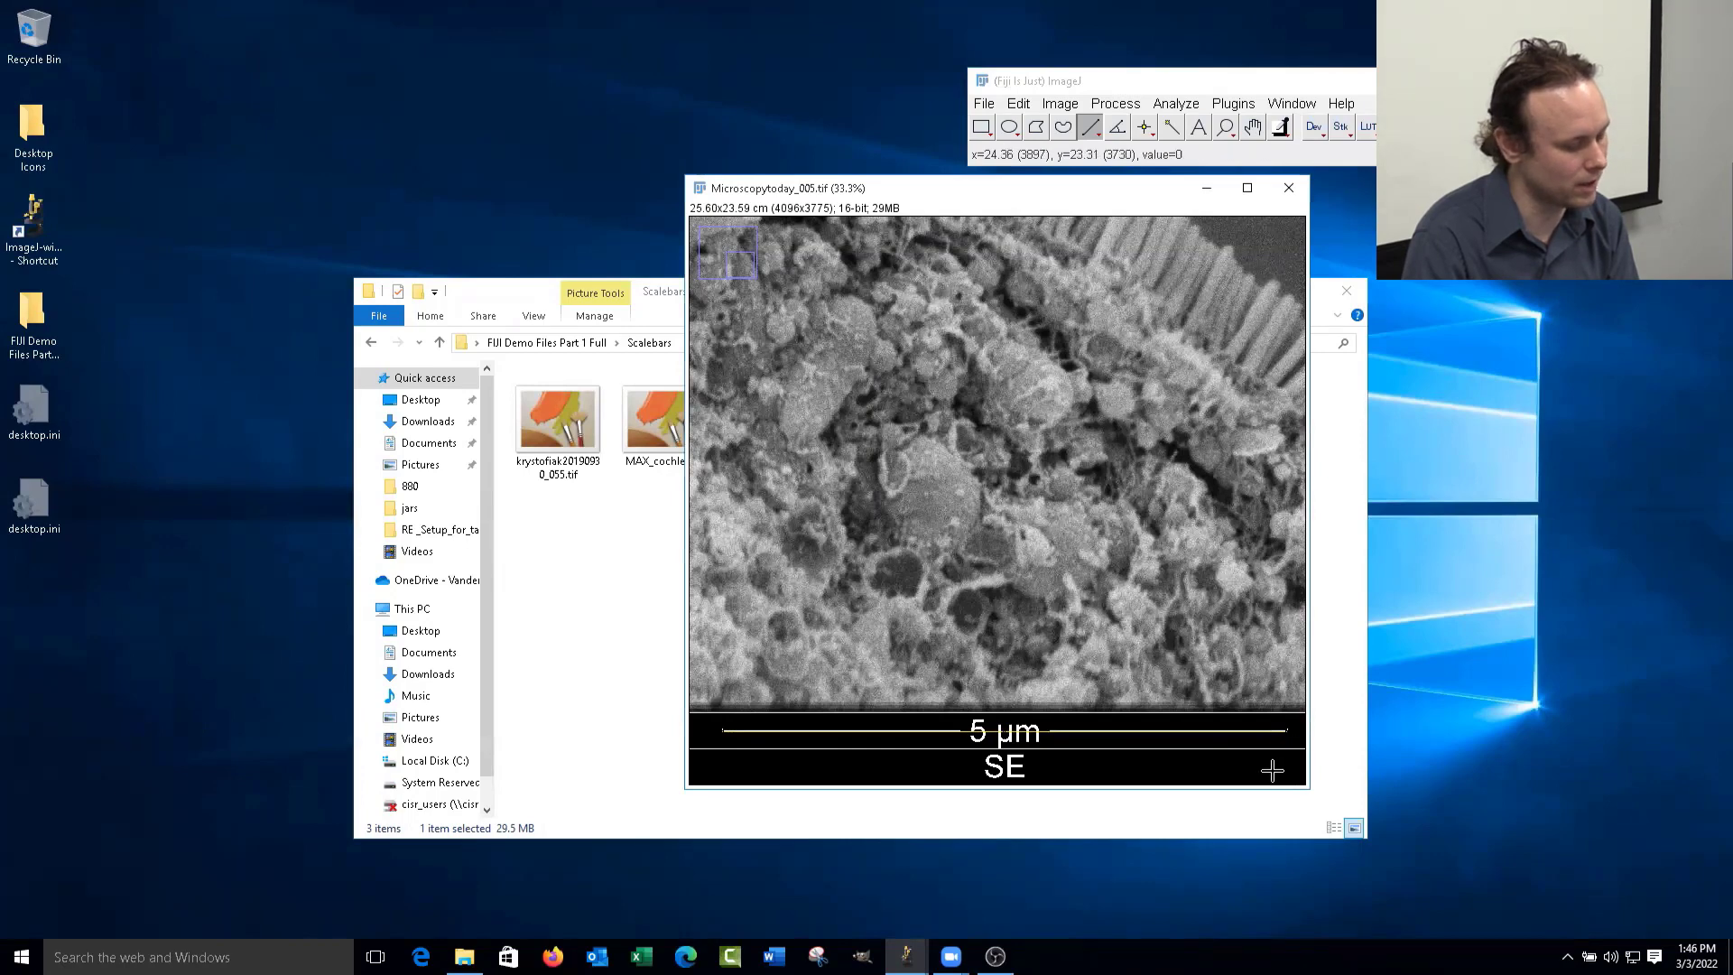
# - Set the image scale from the traced line, with a known distance of 5 and um as the unit of length
pyautogui.click(1176, 104)
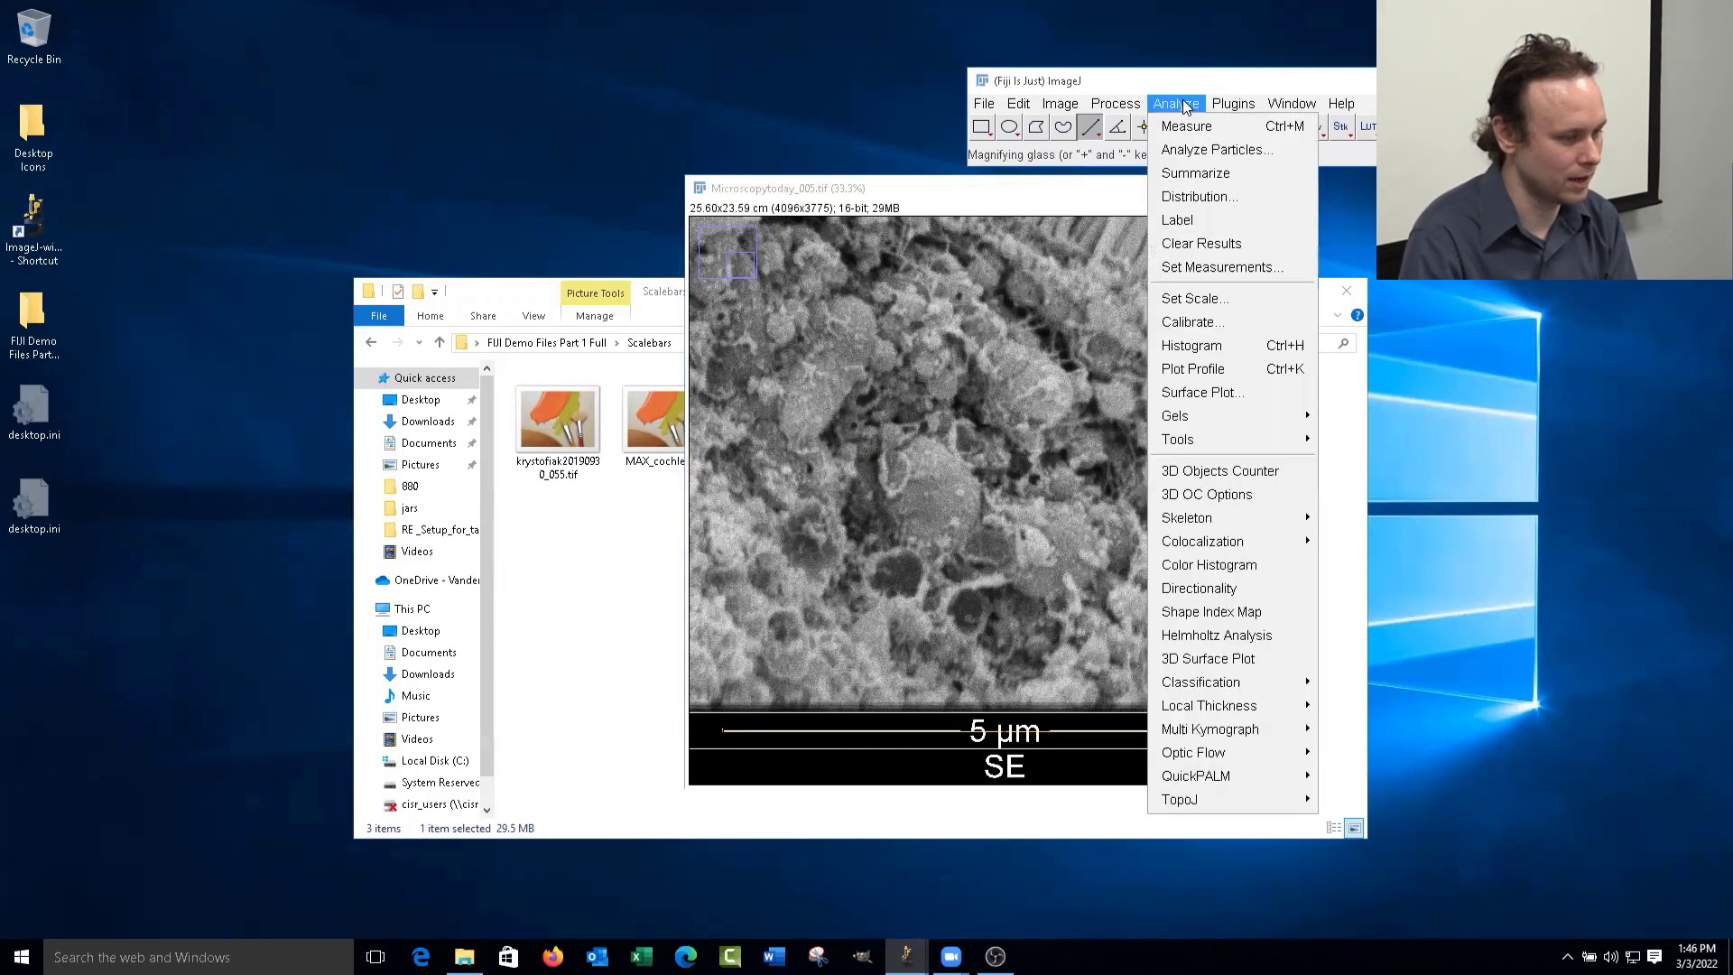
pyautogui.click(1247, 298)
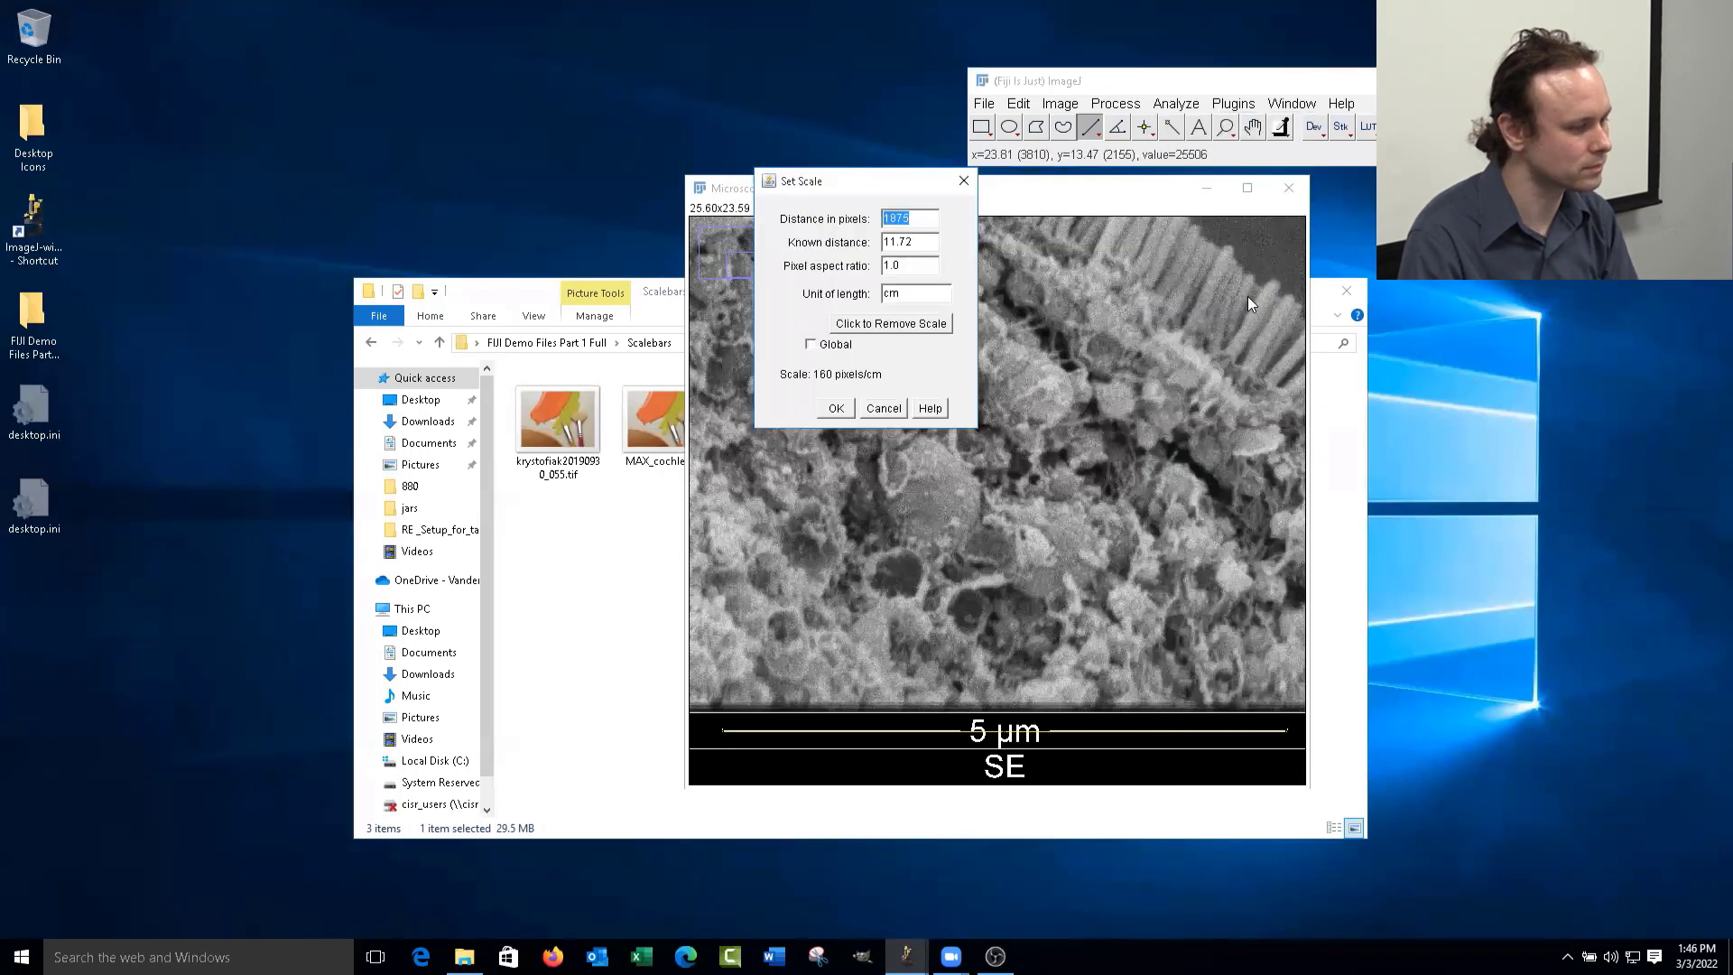
pyautogui.moveTo(832, 184); pyautogui.dragTo(489, 194)
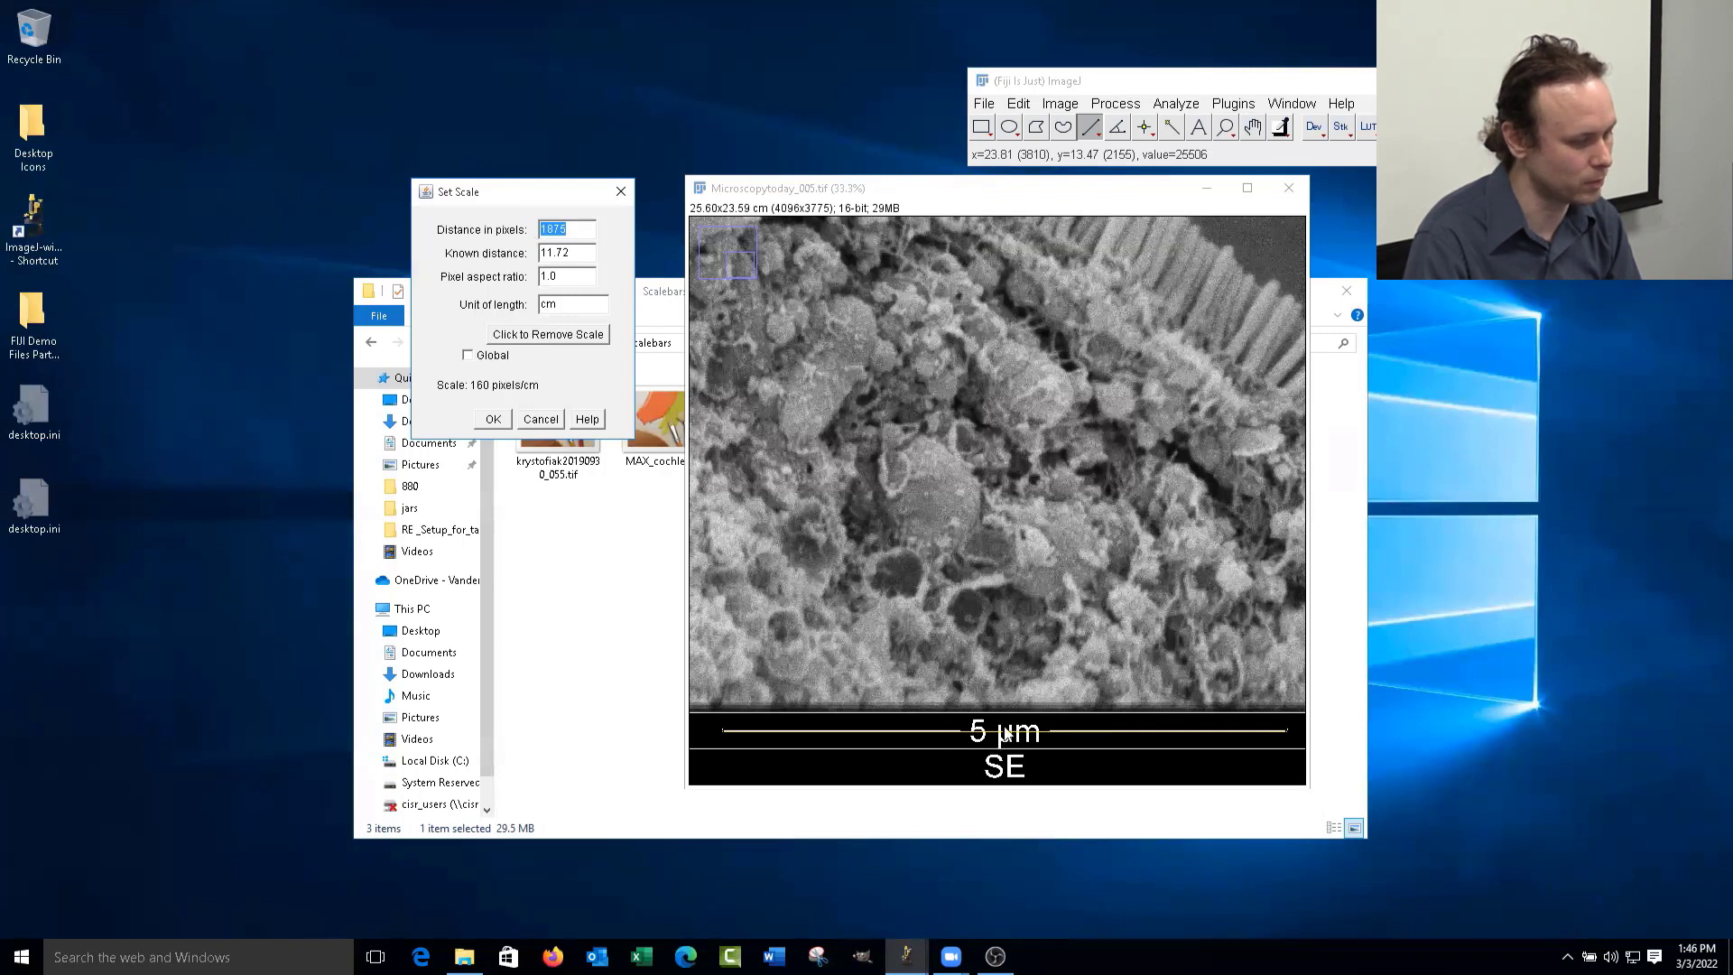
pyautogui.press('Tab')
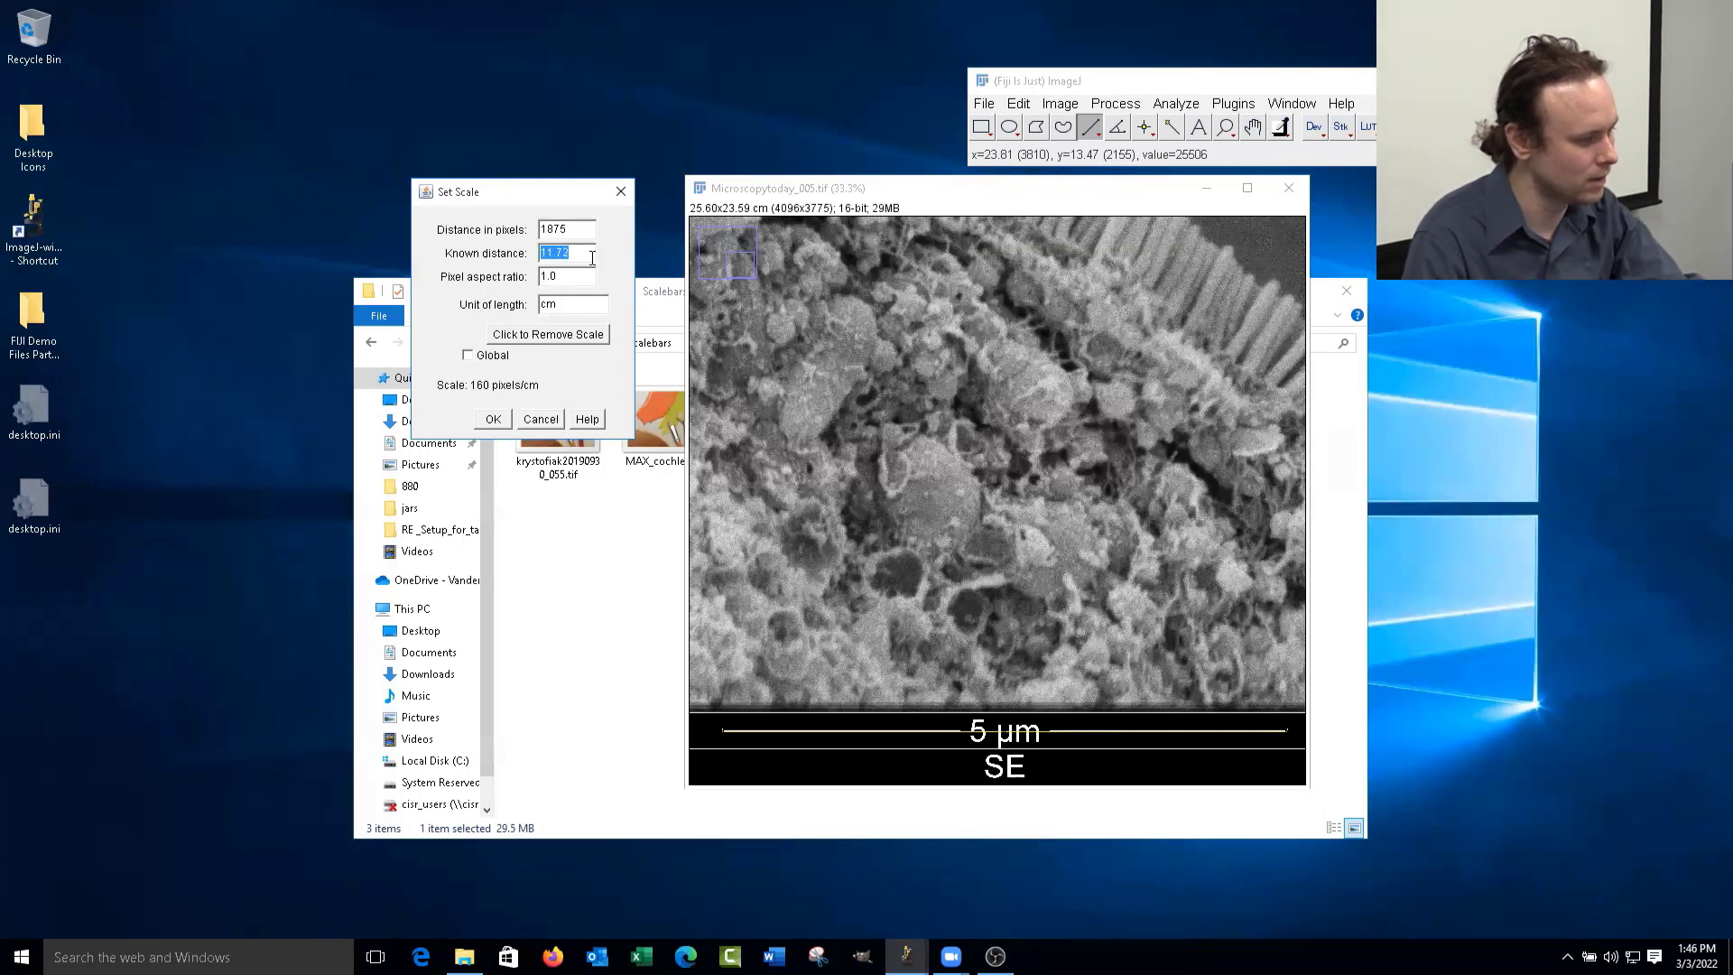
pyautogui.write('5')
pyautogui.doubleClick(594, 316)
pyautogui.write('um')
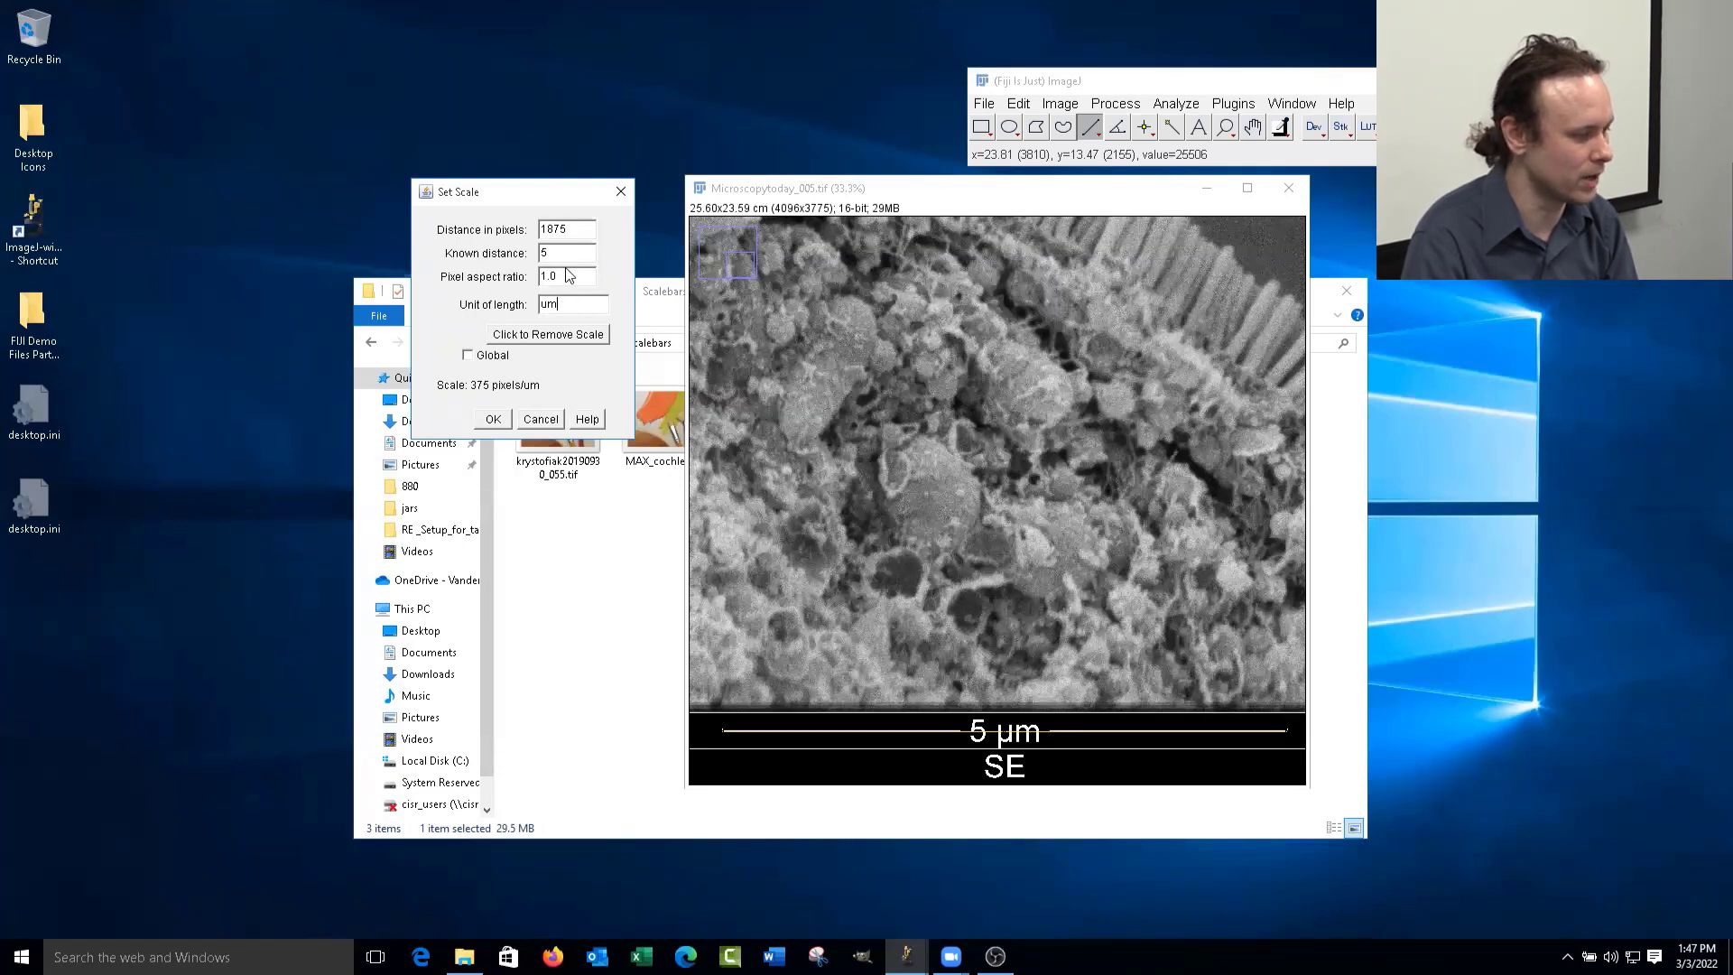
pyautogui.click(493, 420)
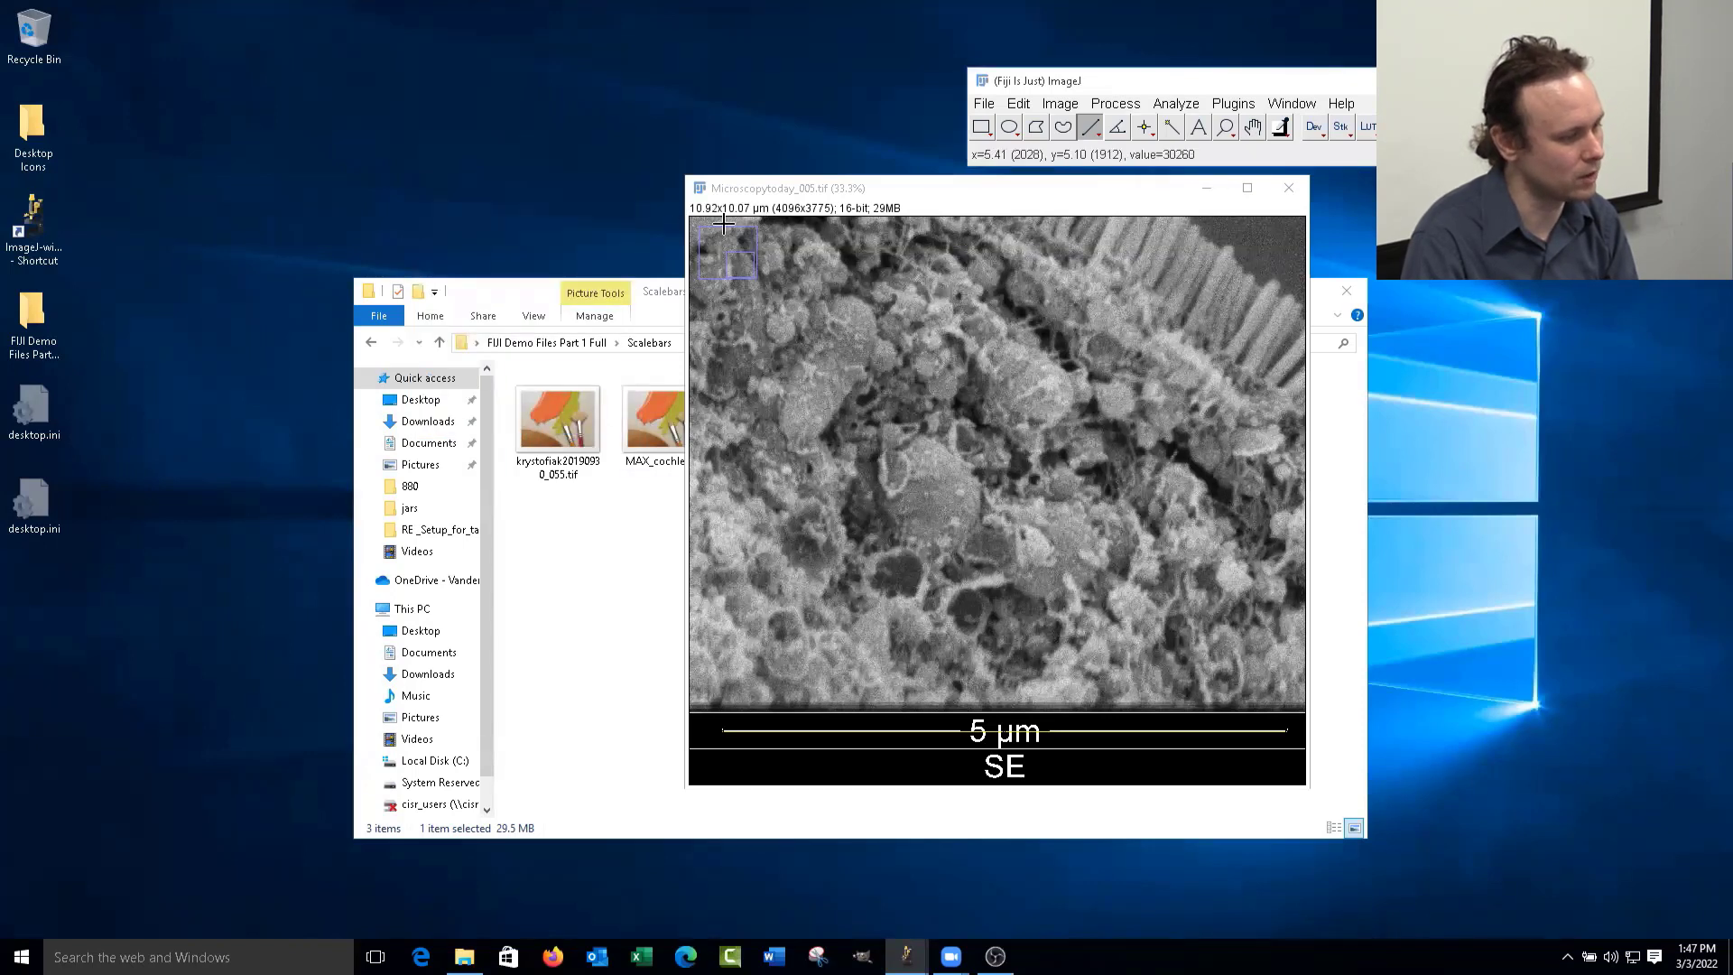
# - Duplicate the micrograph area above the information bar through a rectangular selection about 10.45 x 9.00 µm, and move the copy to partly uncover the original
pyautogui.click(1225, 126)
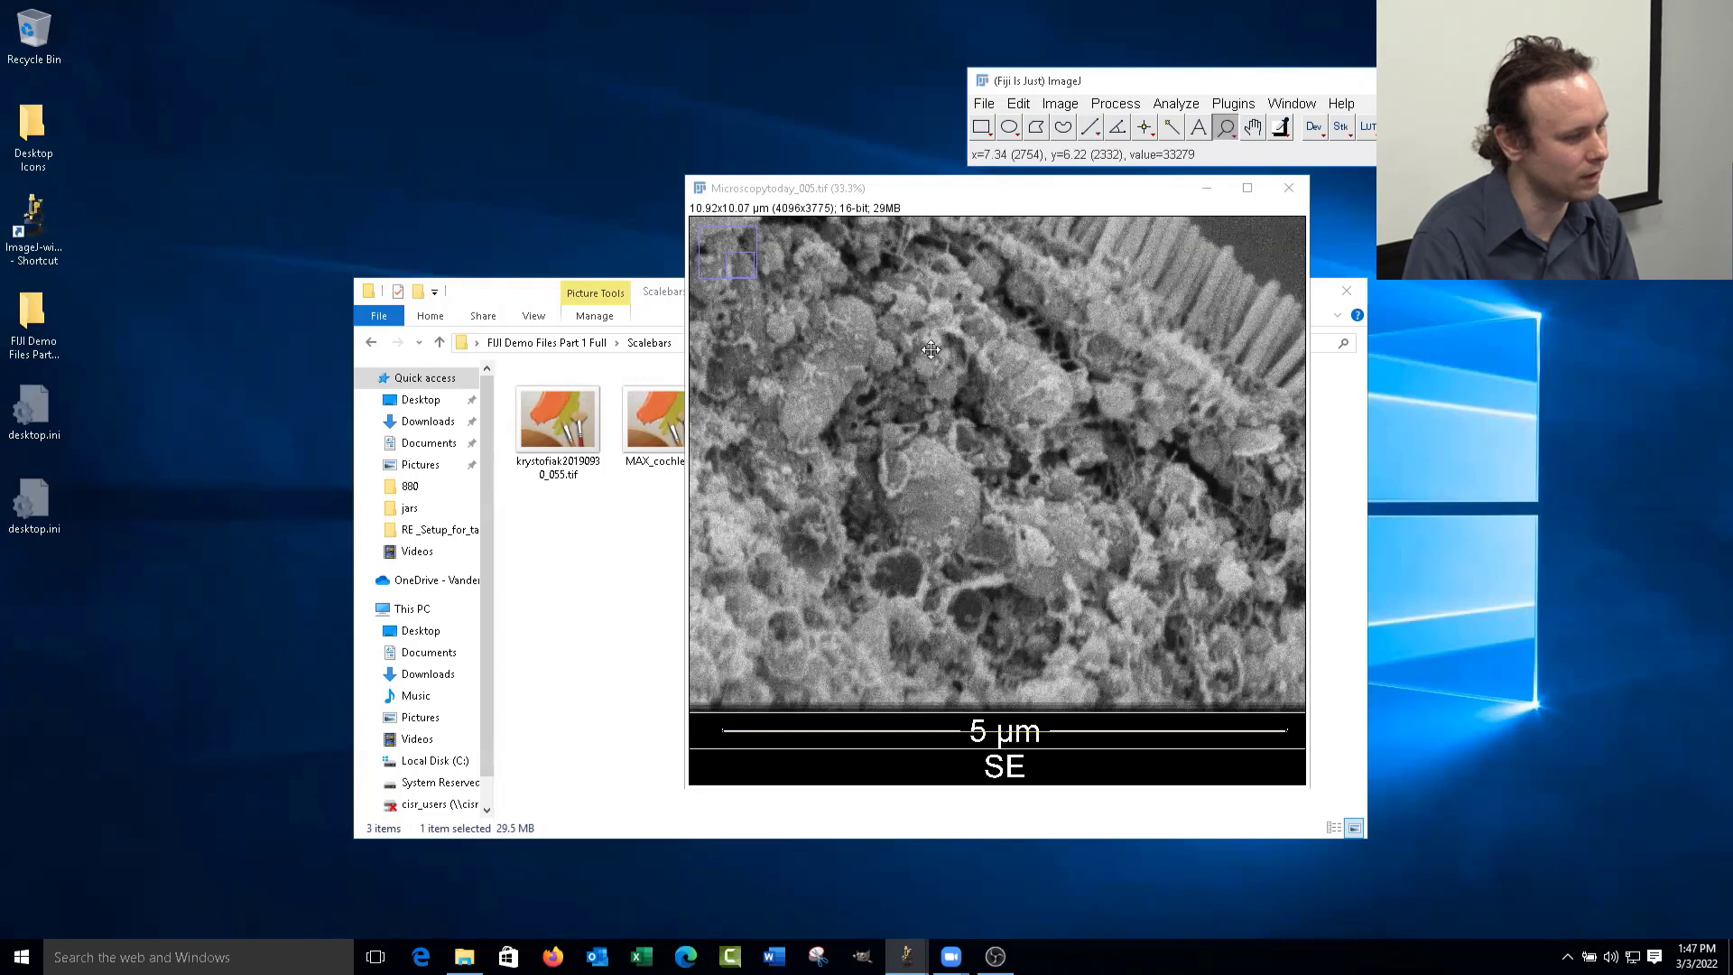
pyautogui.rightClick(693, 220)
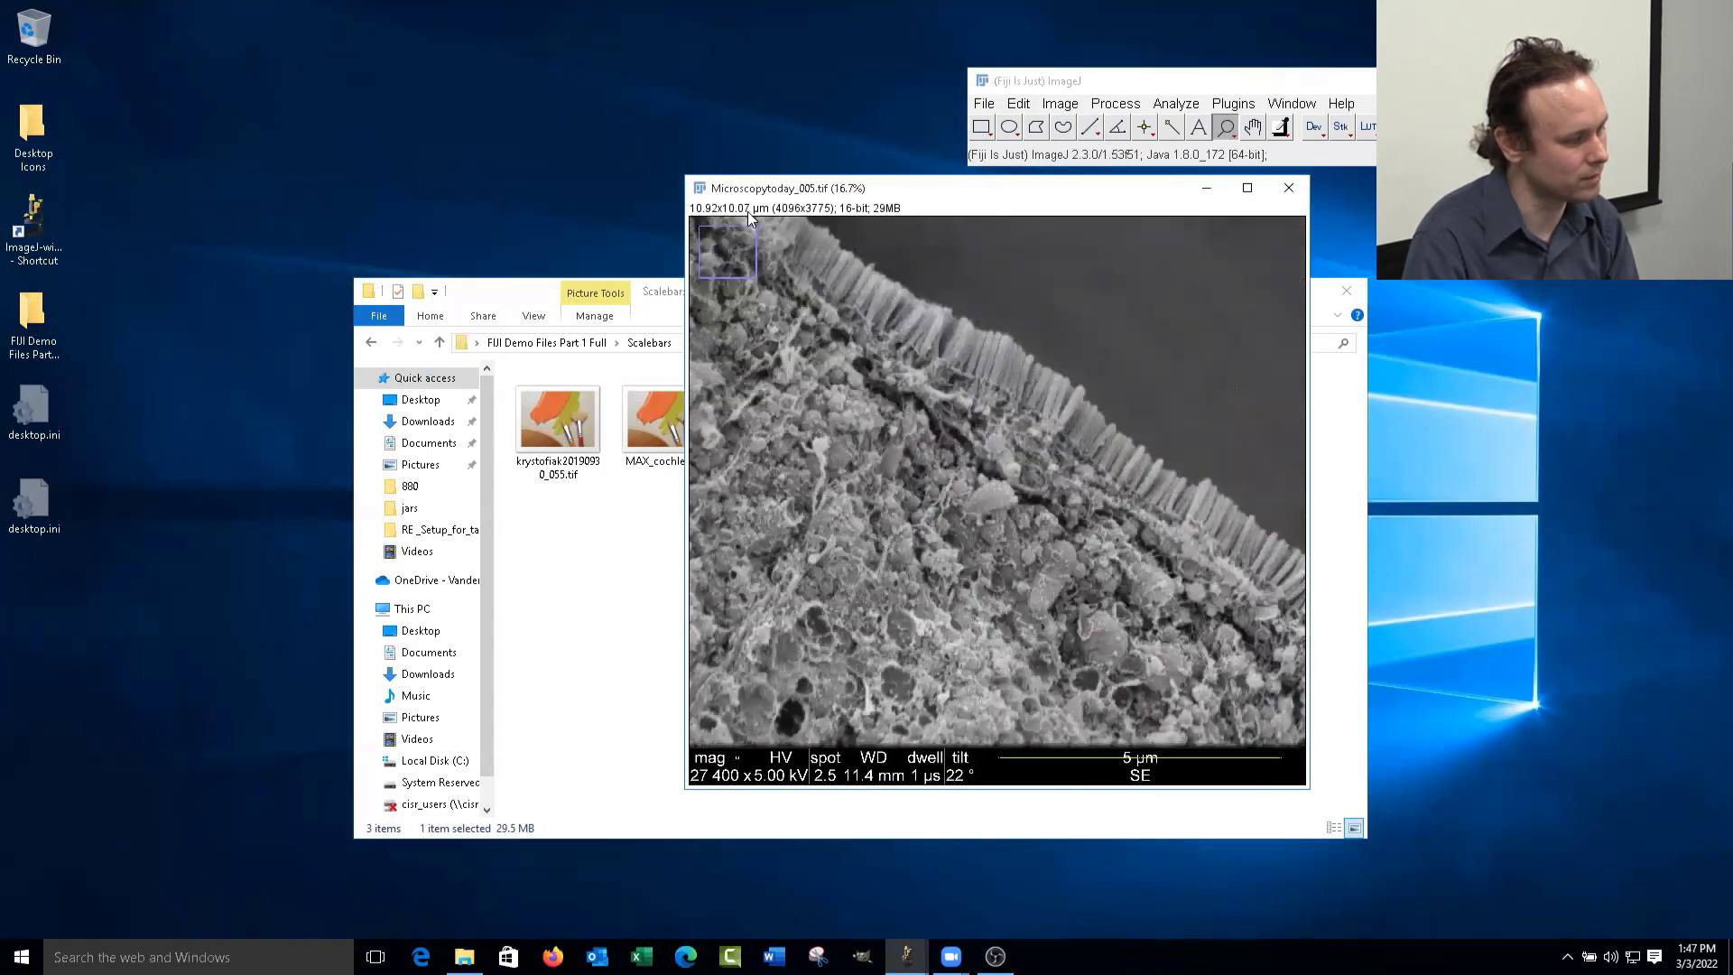
pyautogui.rightClick(736, 226)
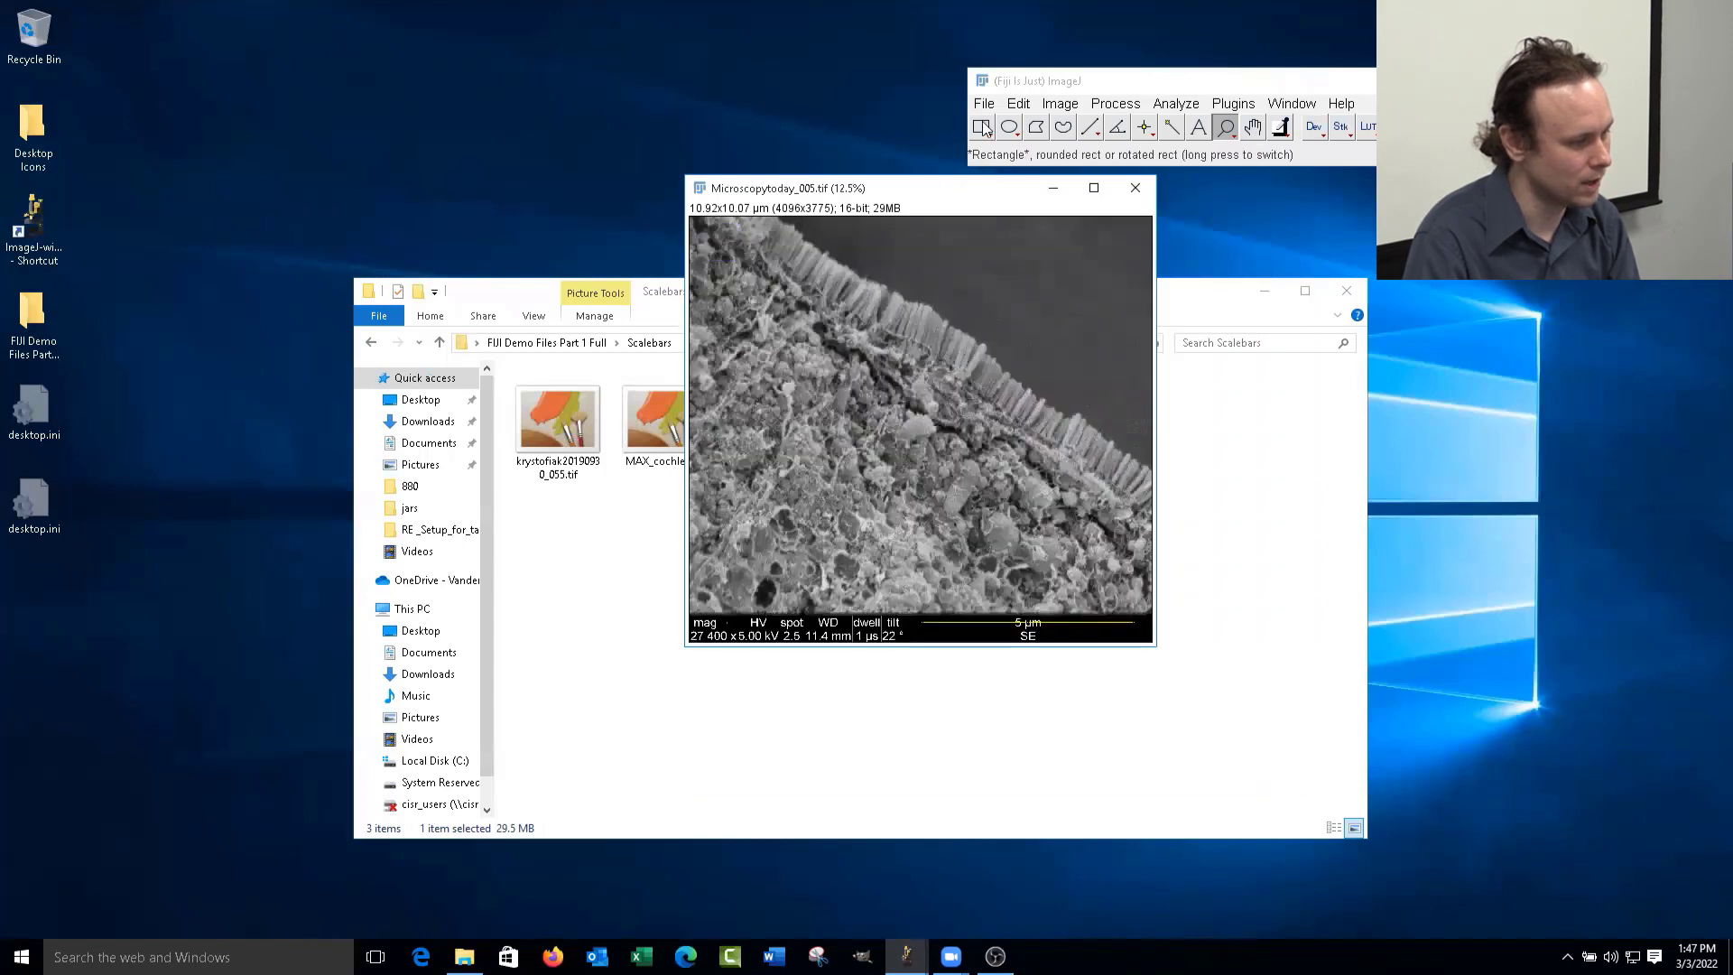
pyautogui.click(984, 128)
pyautogui.moveTo(695, 218); pyautogui.dragTo(1137, 600)
pyautogui.moveTo(982, 507); pyautogui.dragTo(987, 511)
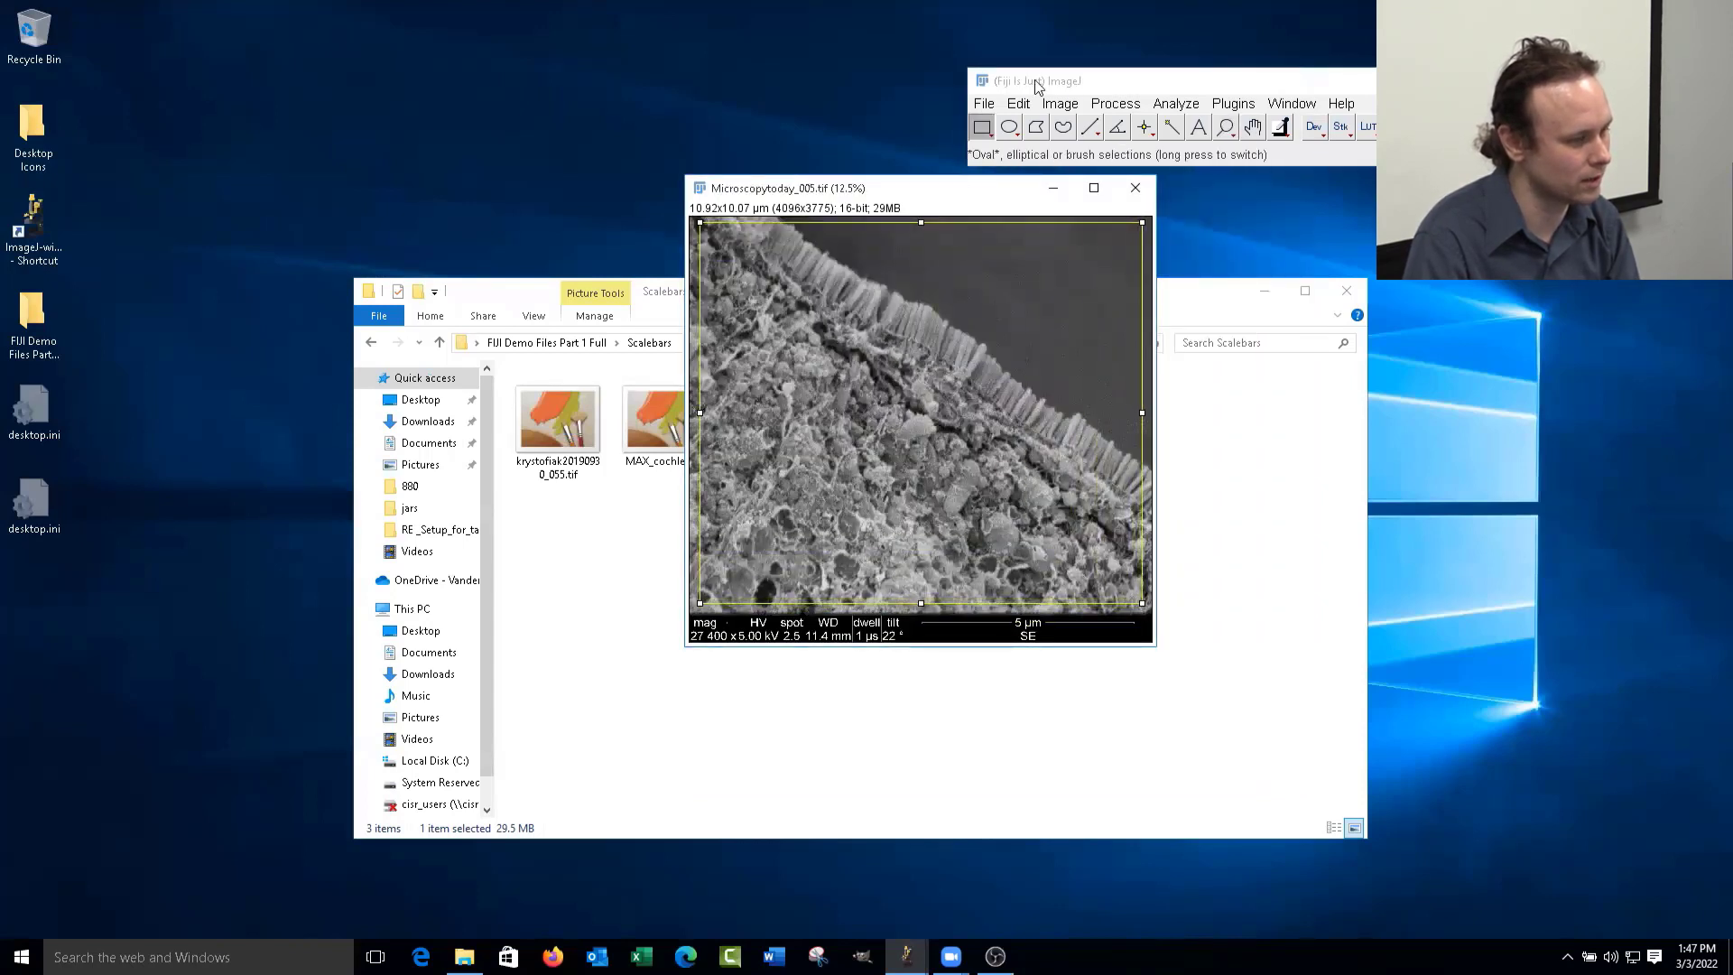
pyautogui.click(1060, 104)
pyautogui.click(1123, 331)
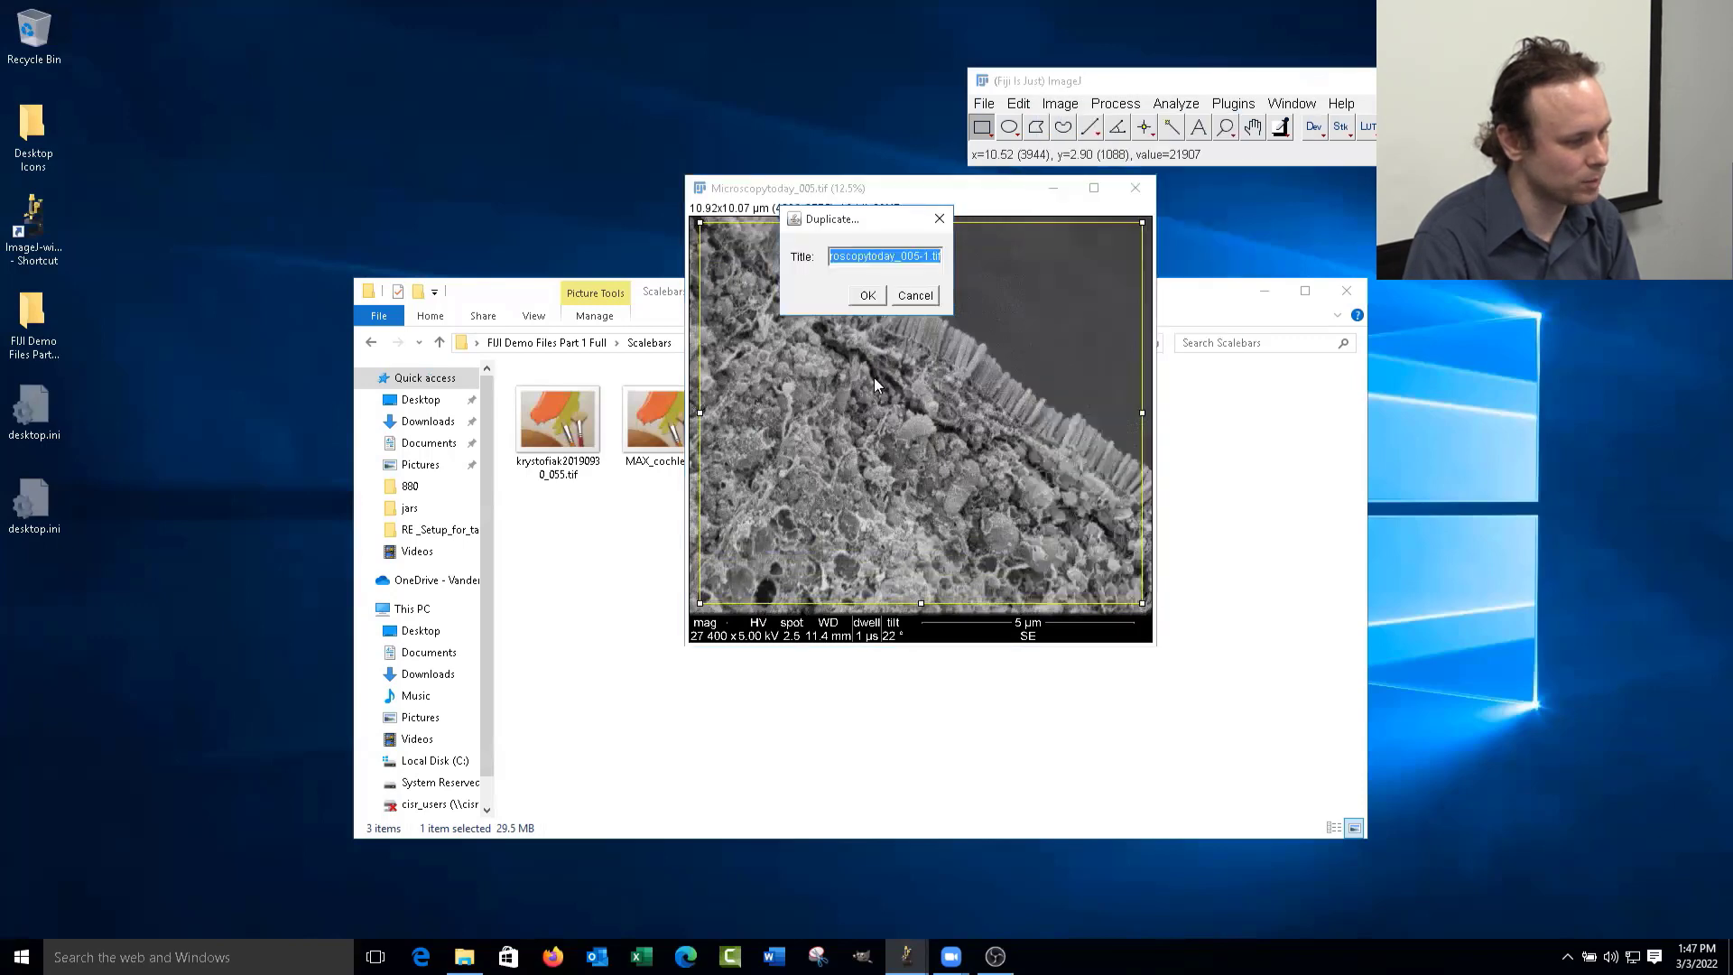
pyautogui.click(867, 295)
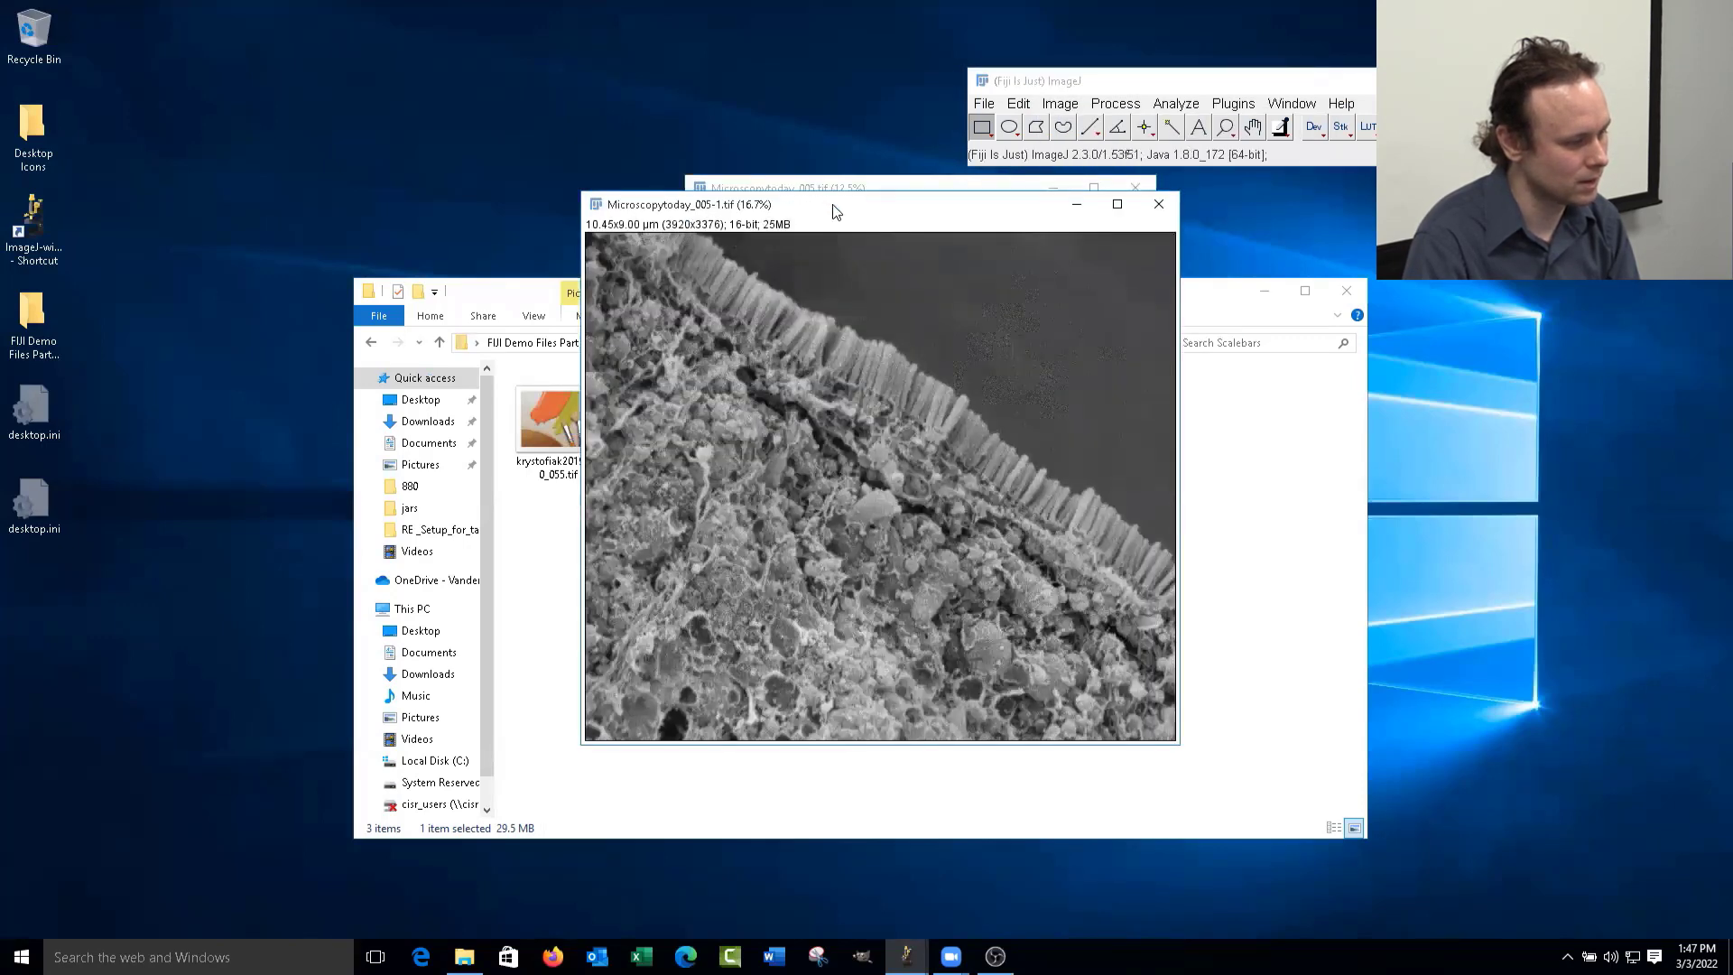
pyautogui.moveTo(835, 211); pyautogui.dragTo(1058, 200)
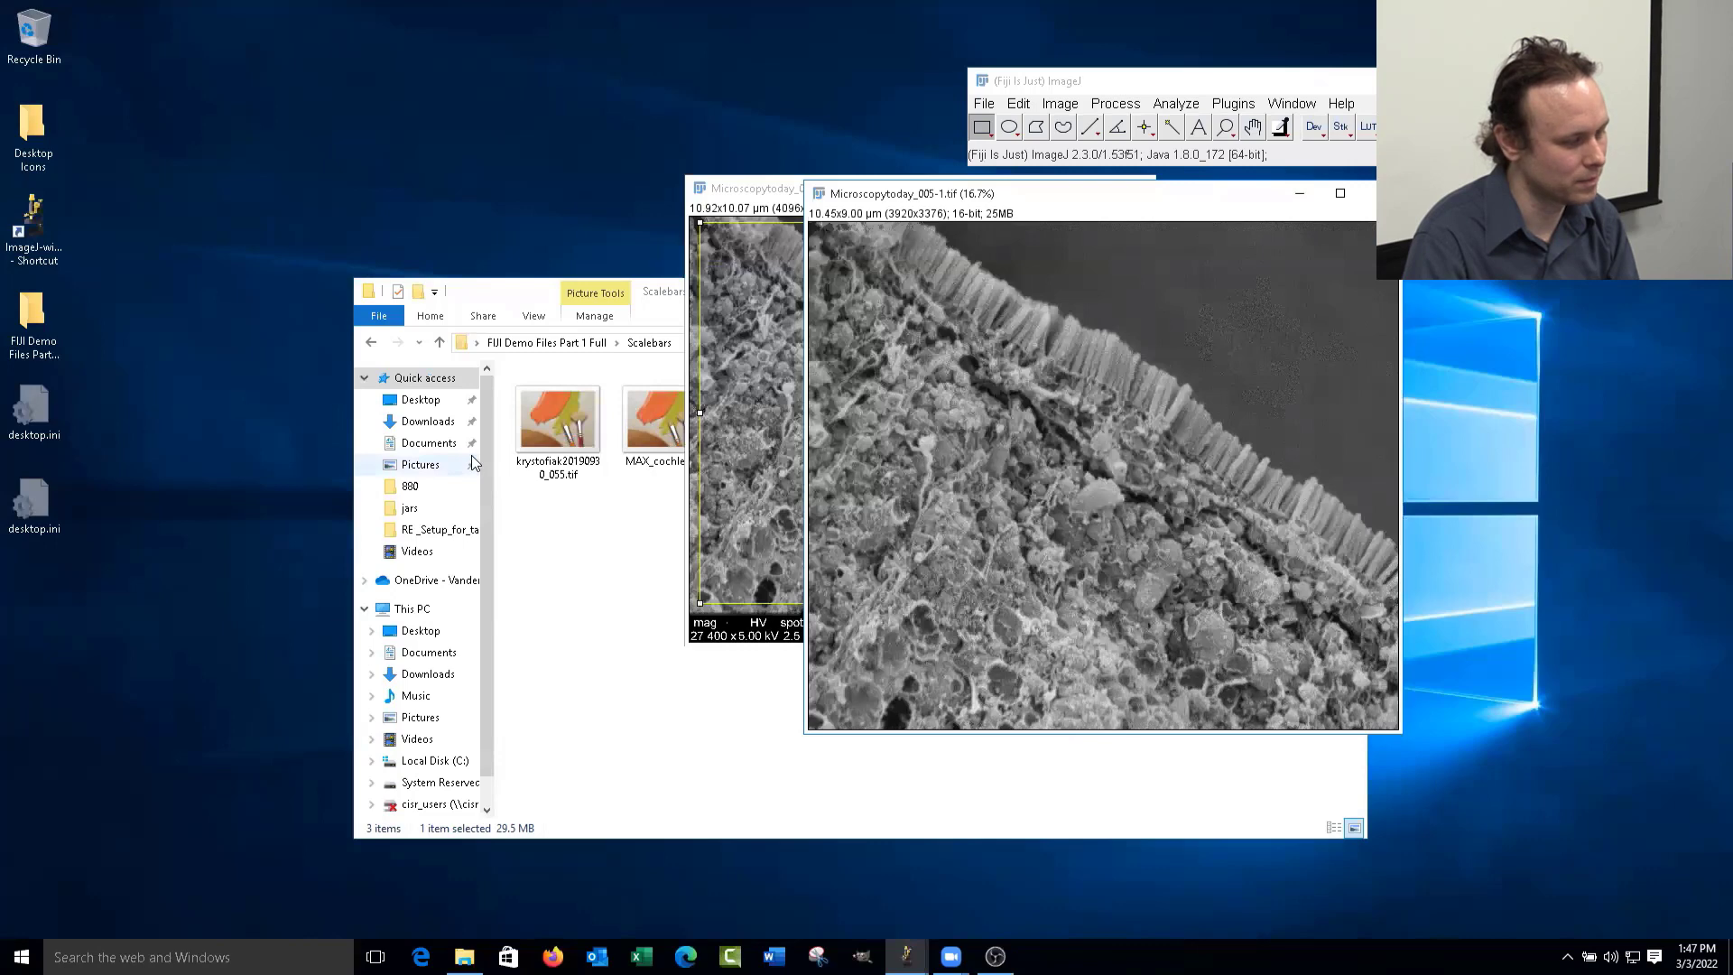
# - Add a white scale bar 4 µm wide with hidden text to the lower right corner of the duplicated micrograph
pyautogui.click(1176, 104)
pyautogui.moveTo(1178, 439)
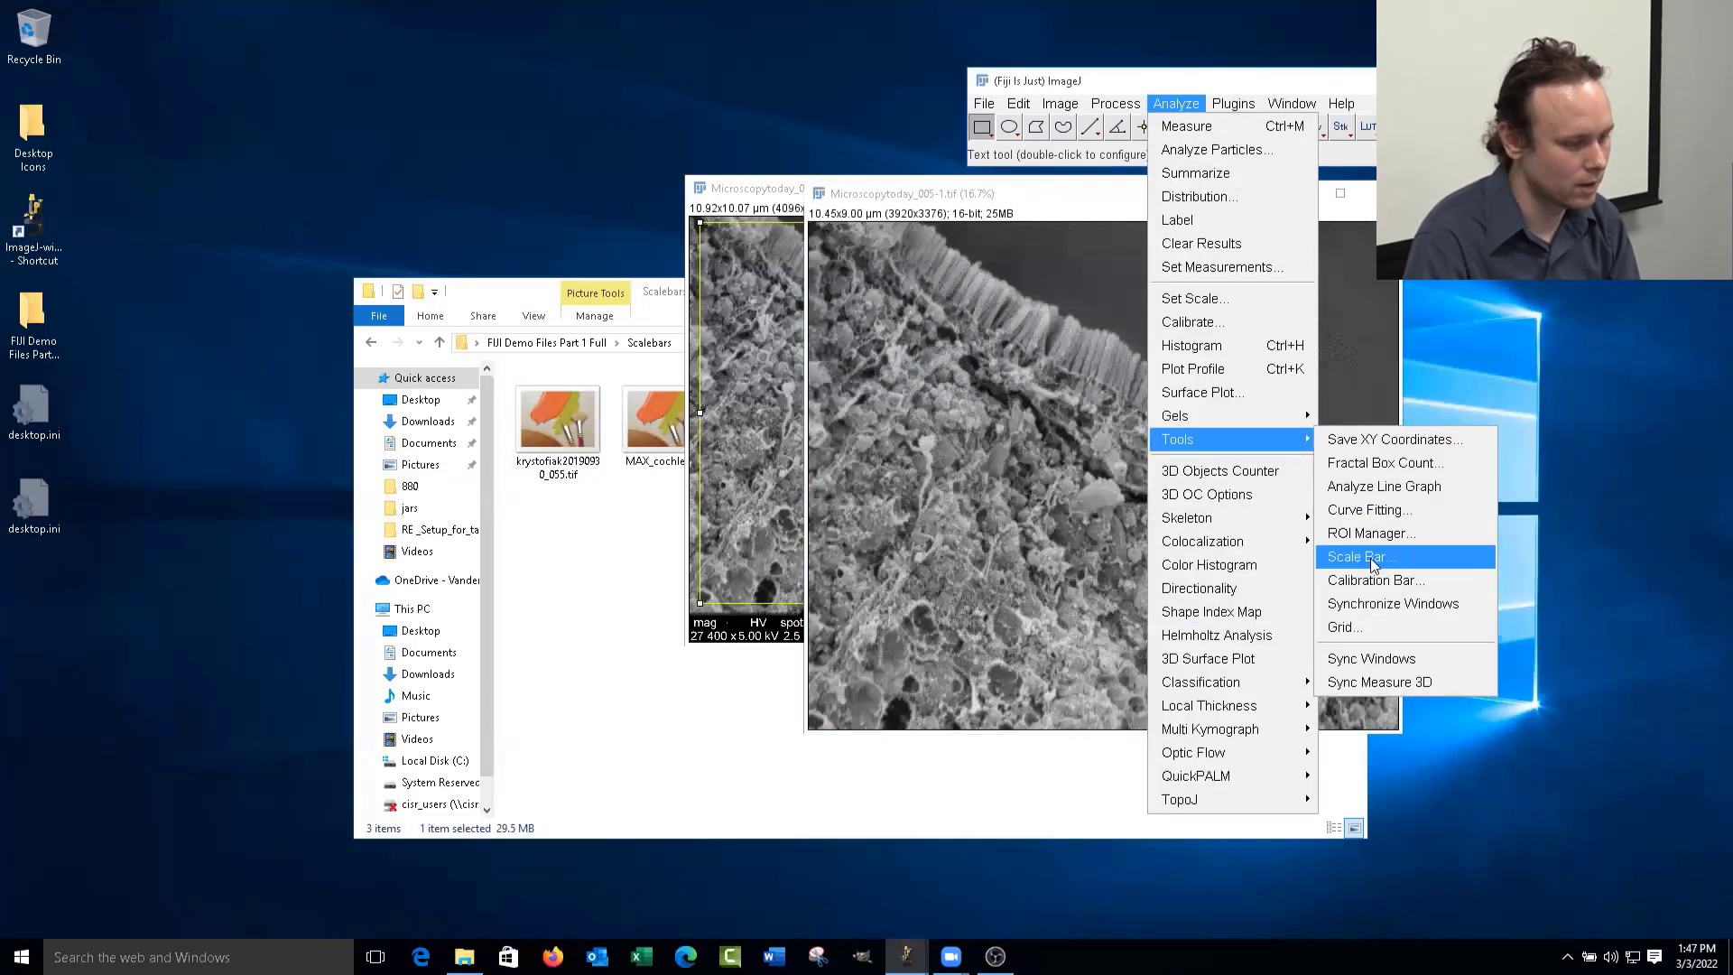
pyautogui.click(1372, 557)
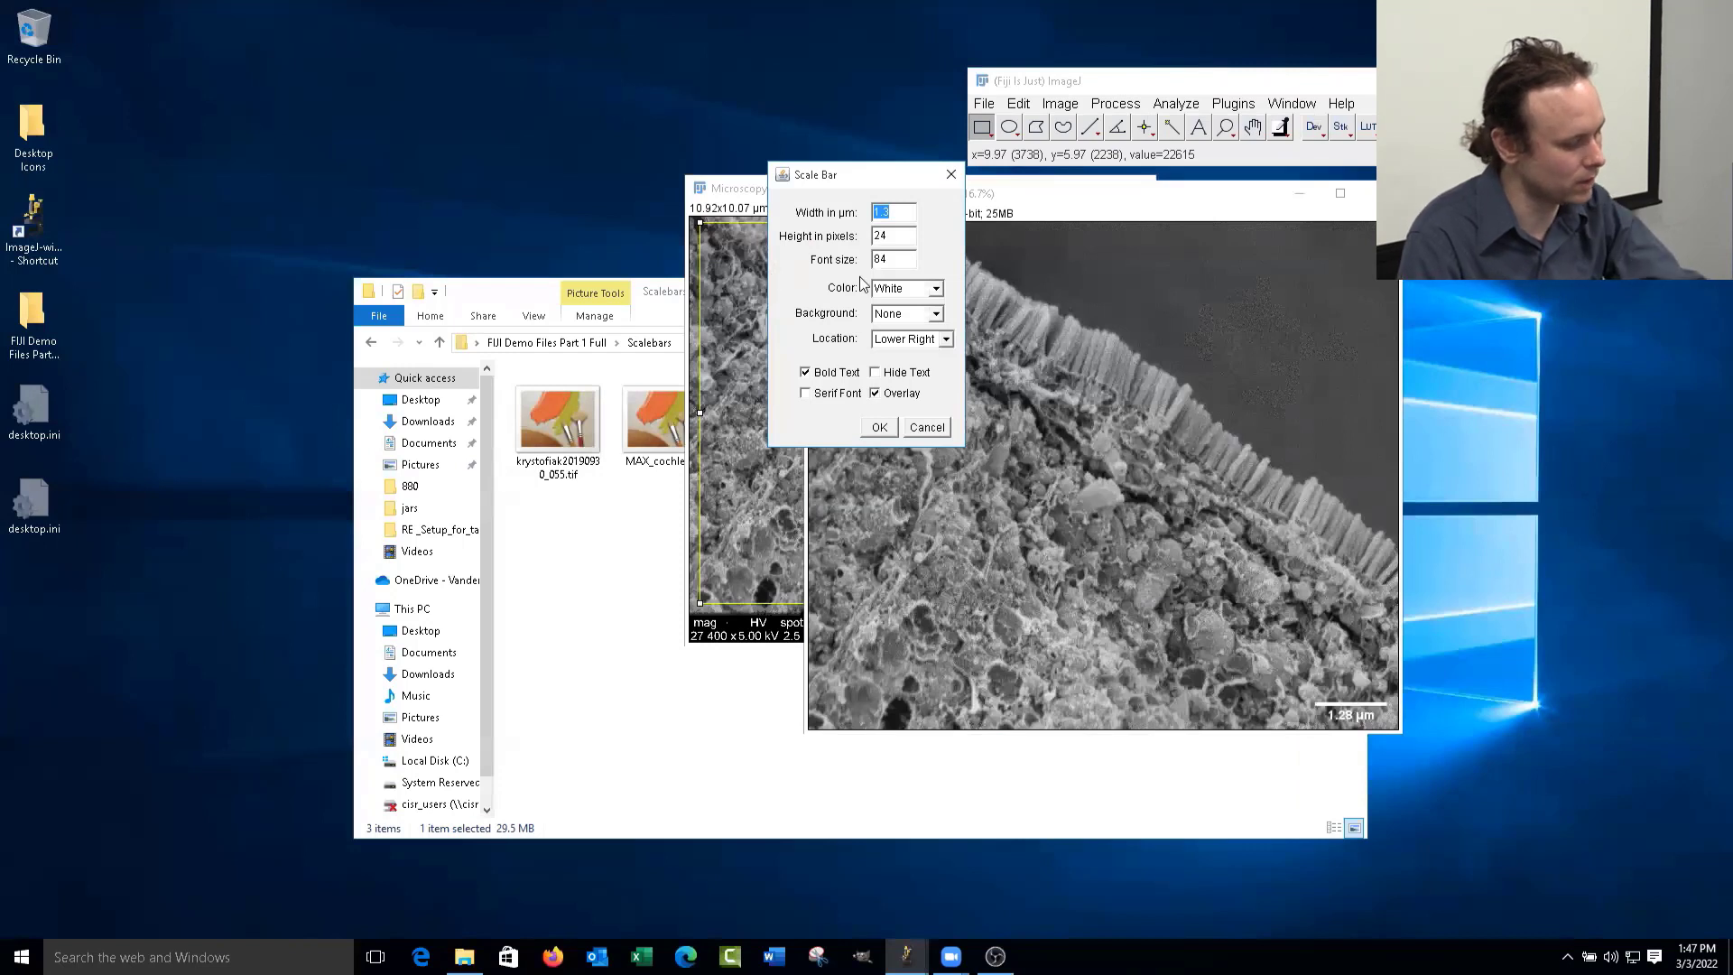
pyautogui.write('5')
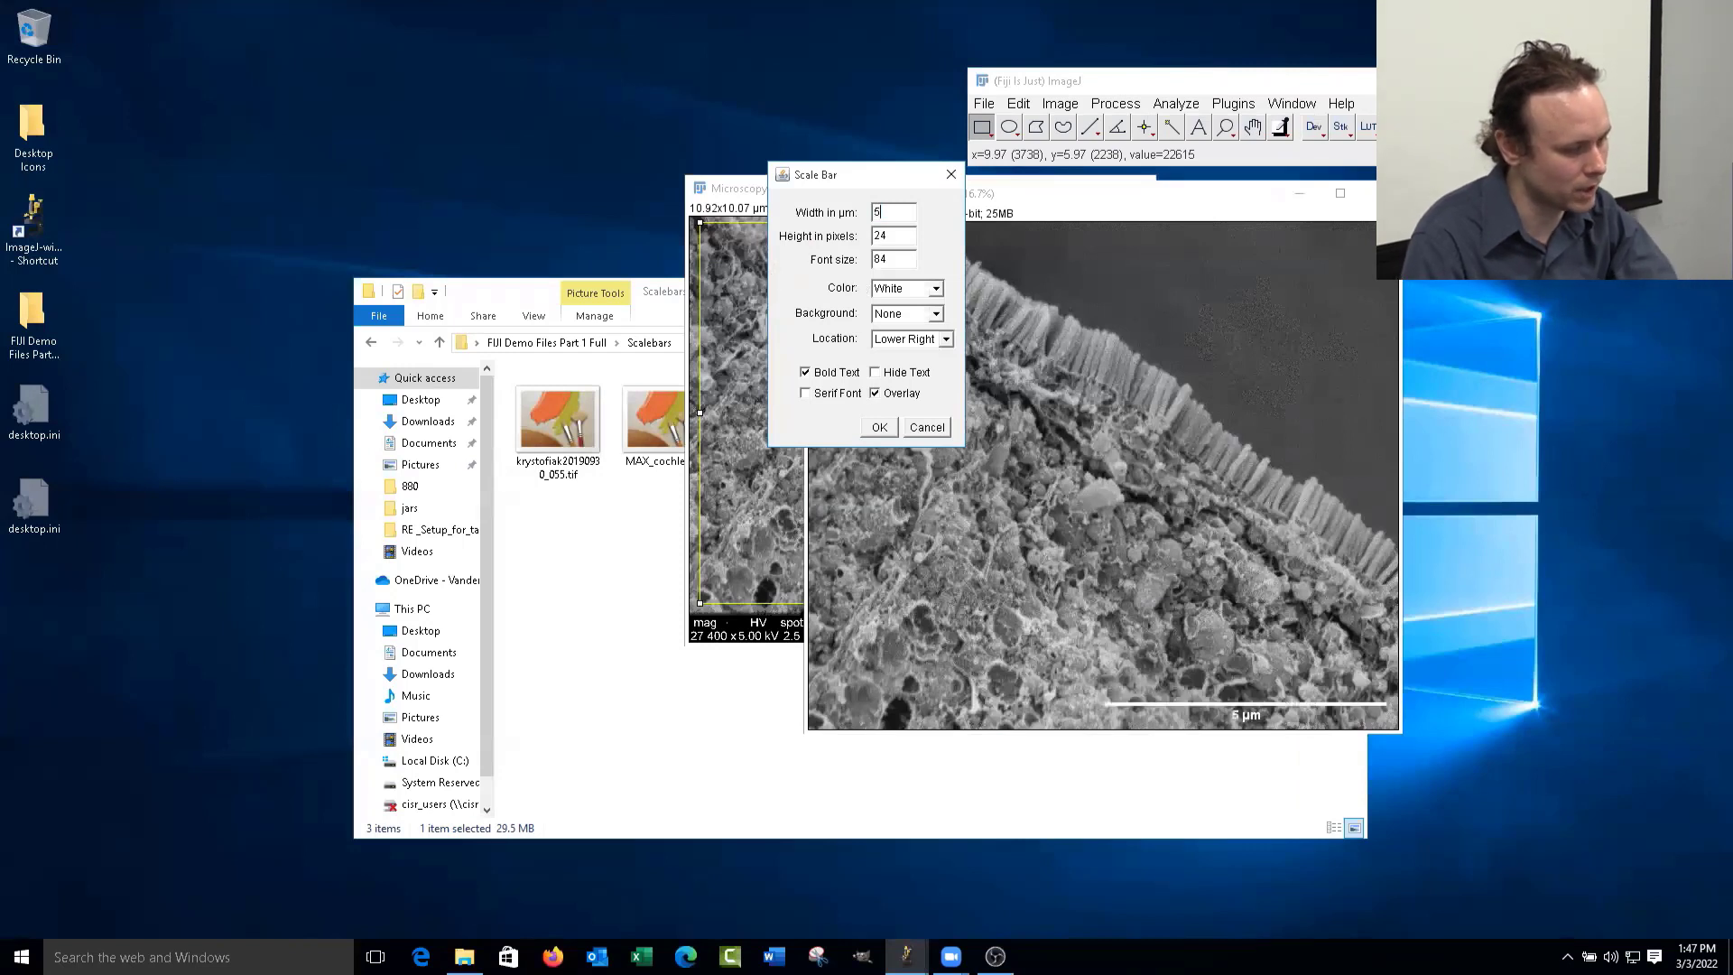
pyautogui.click(893, 377)
pyautogui.doubleClick(892, 215)
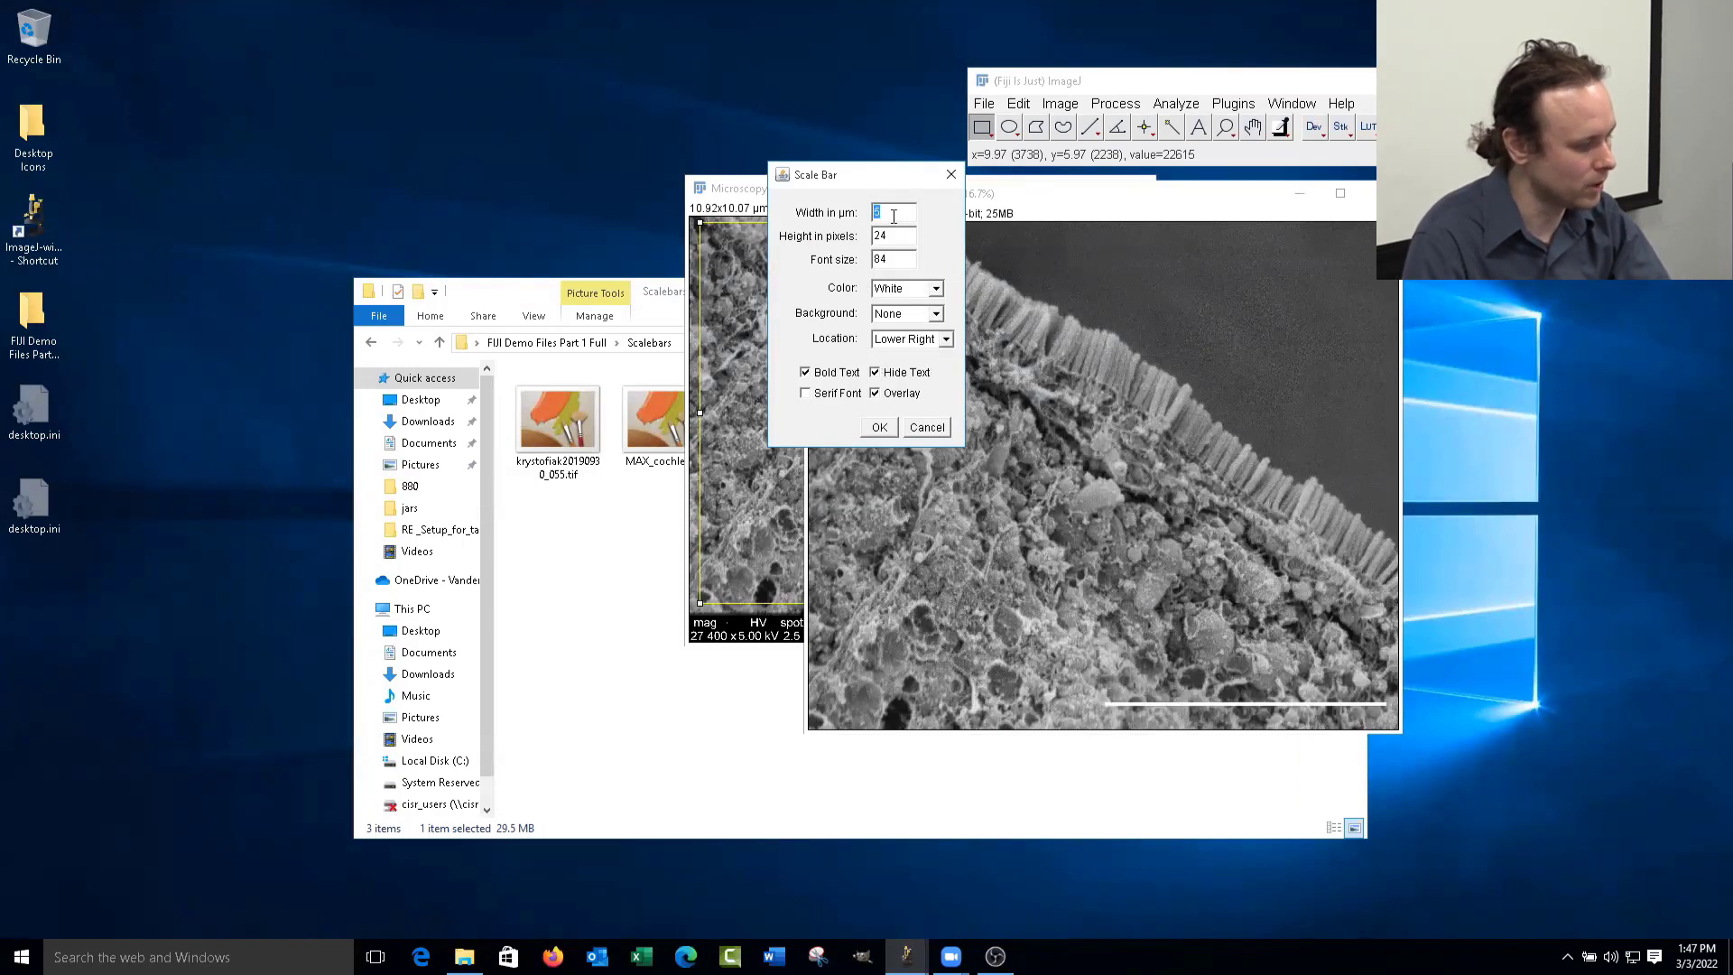
pyautogui.write('4')
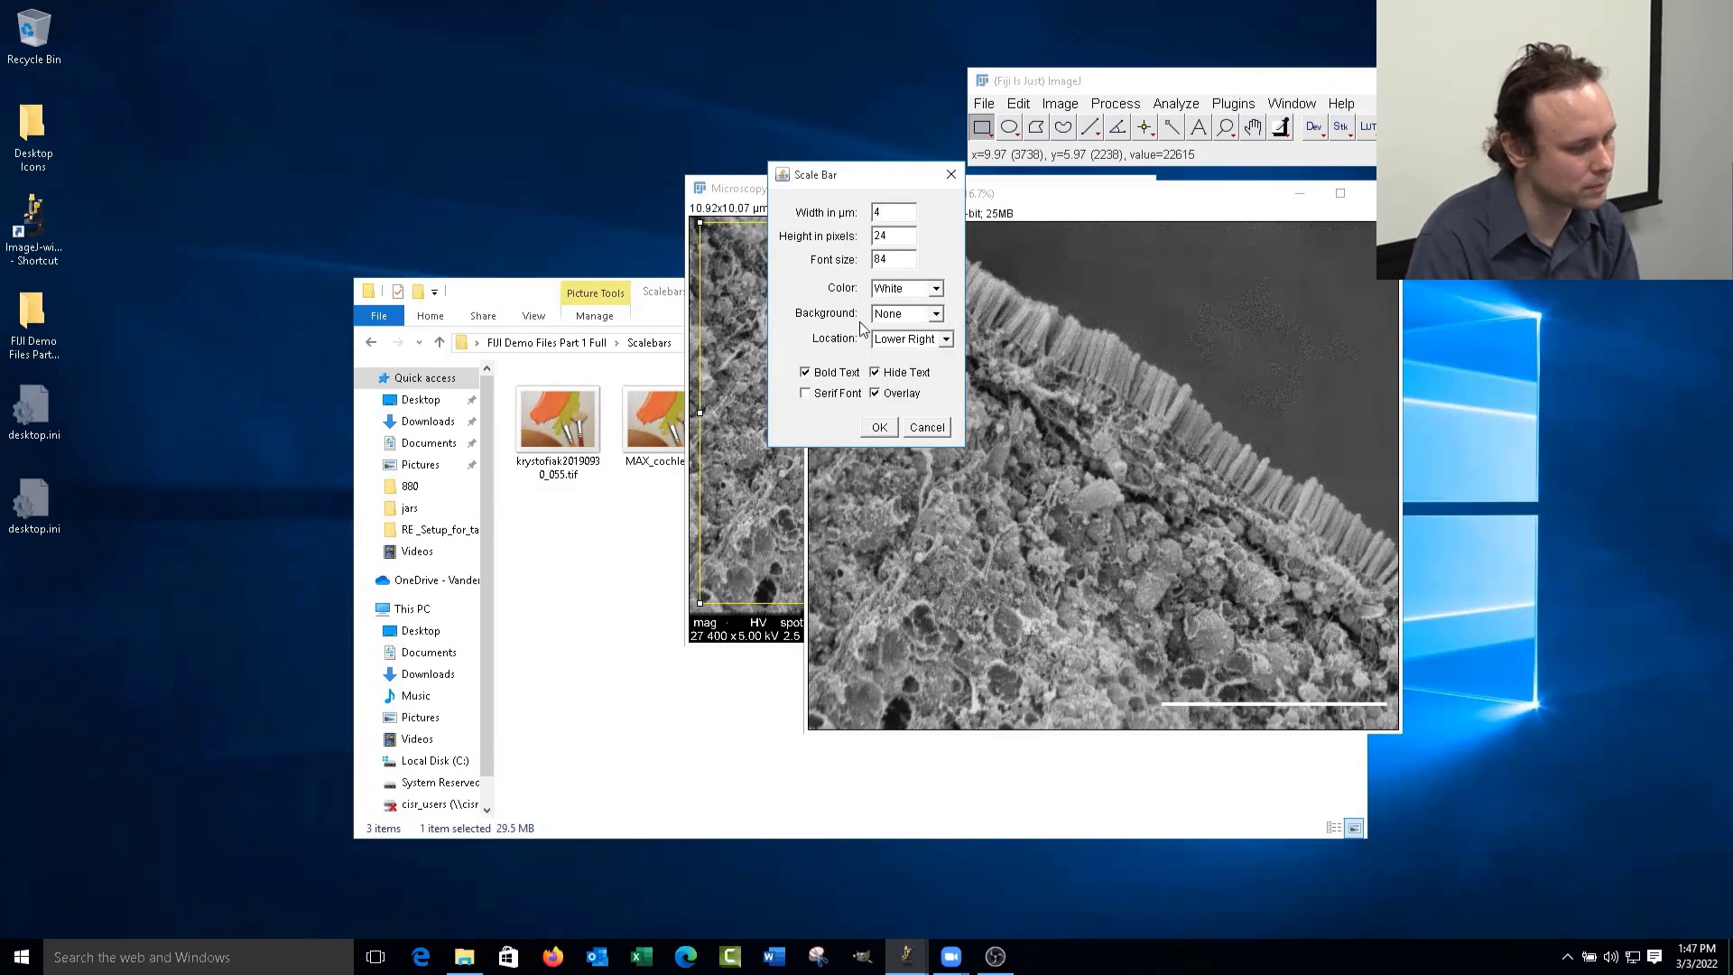
pyautogui.click(879, 427)
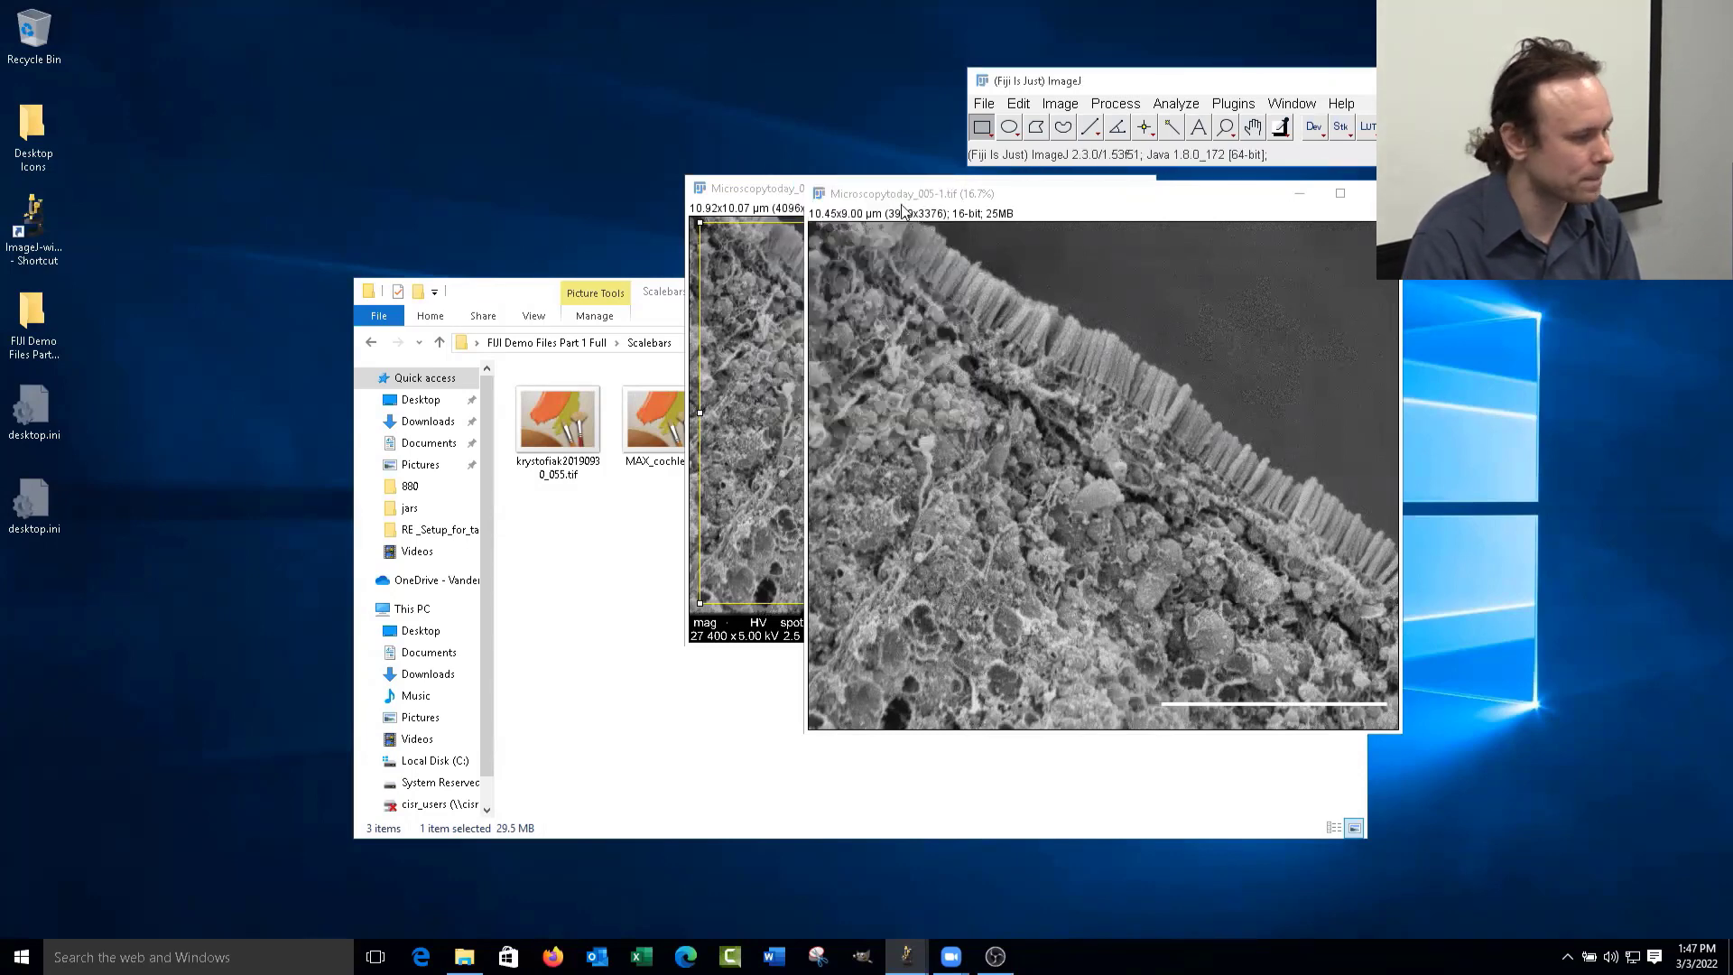
# - Close the Microscopytoday images without saving, and open the TIFF ending in 20190930_055 from the Scalebars folder in Fiji
pyautogui.click(1135, 188)
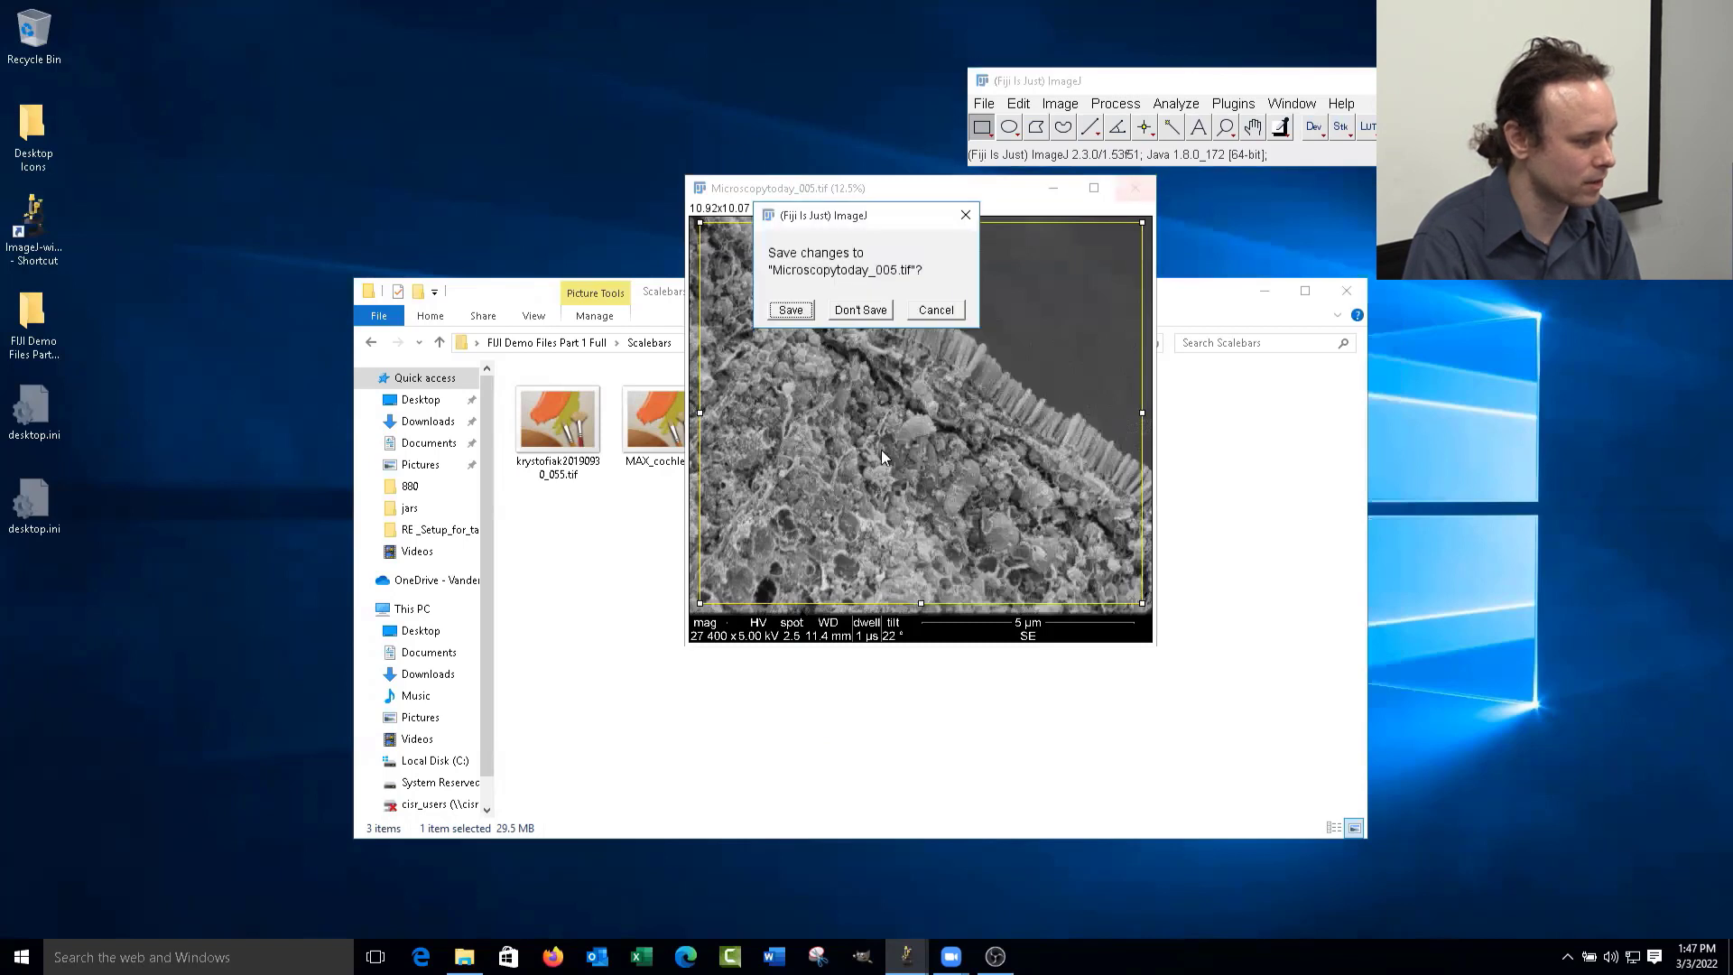
pyautogui.click(861, 310)
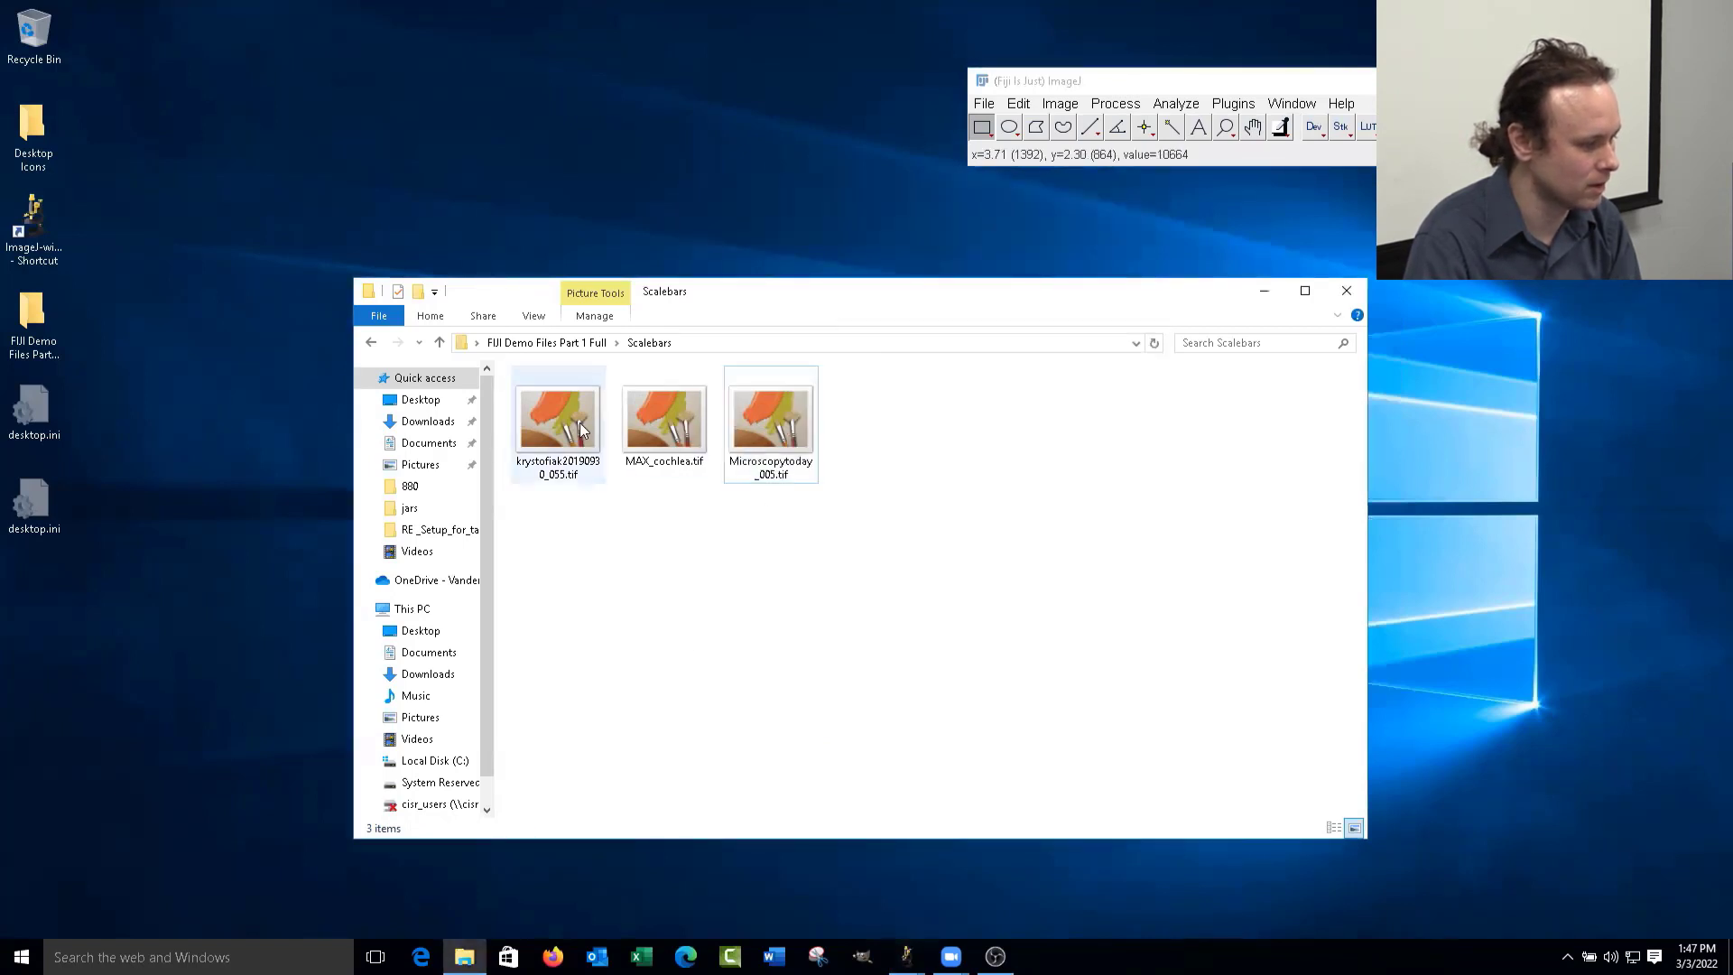
pyautogui.moveTo(579, 422); pyautogui.dragTo(1170, 155)
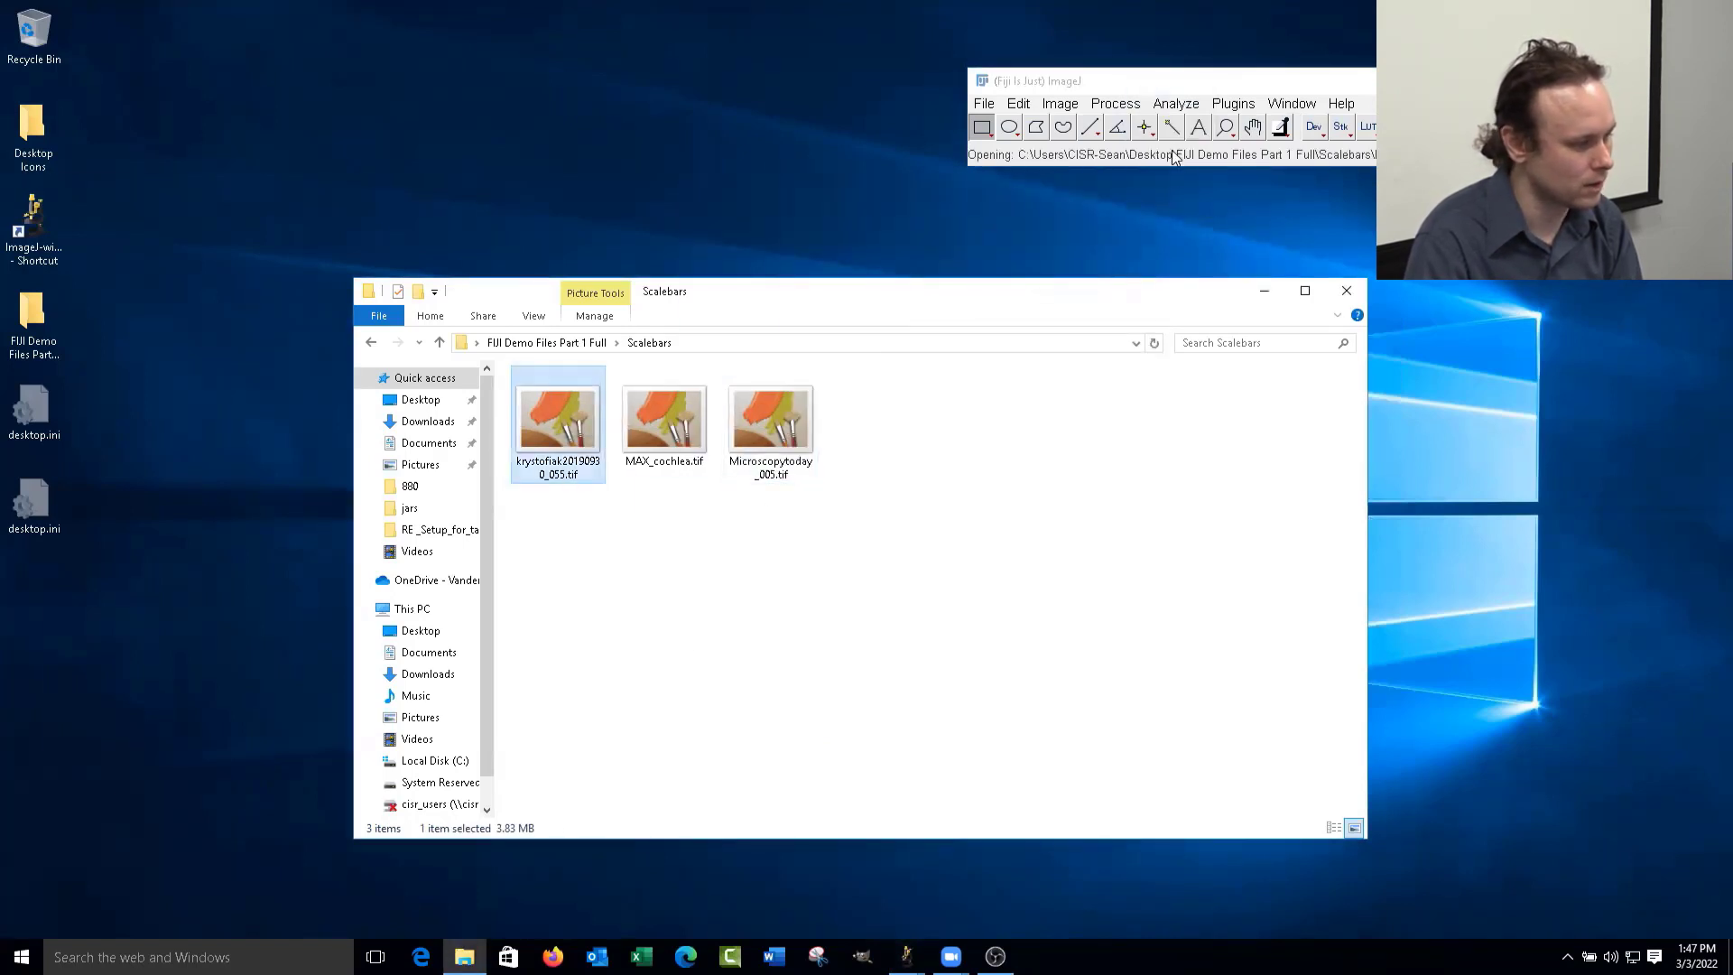
pyautogui.moveTo(353, 204); pyautogui.dragTo(1035, 165)
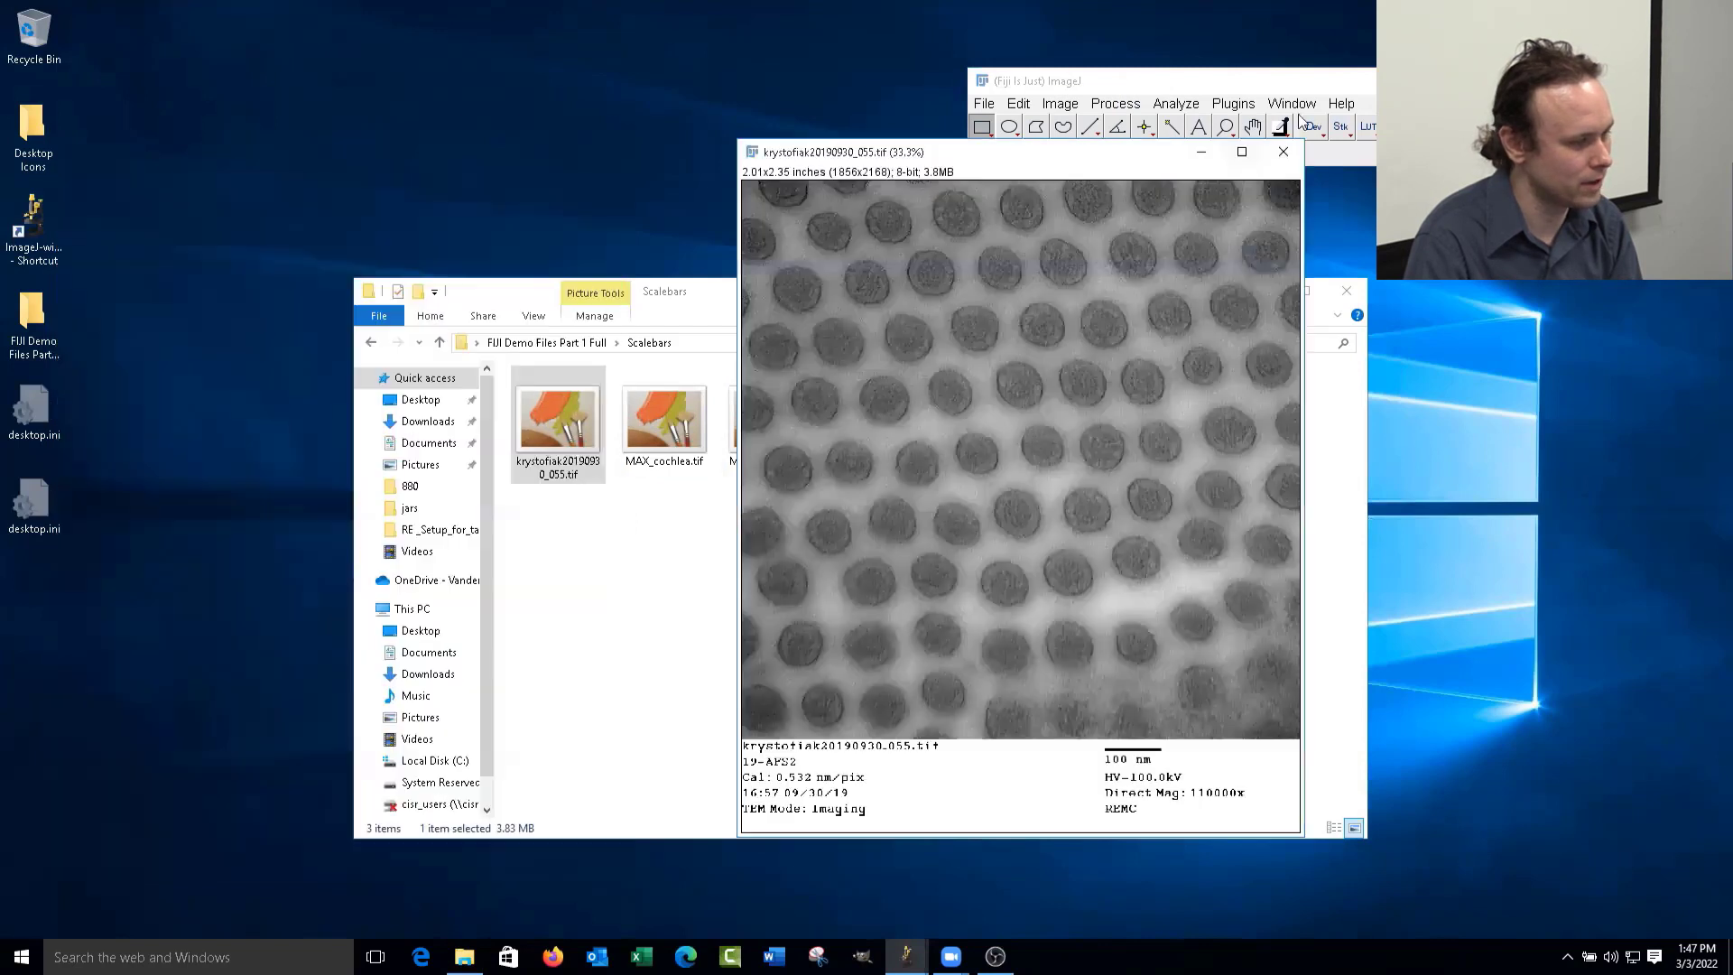
# - Enter a scale of 1 pixel for a known distance of 0.532, taken from the calibration text in the micrograph's information bar
pyautogui.click(1226, 128)
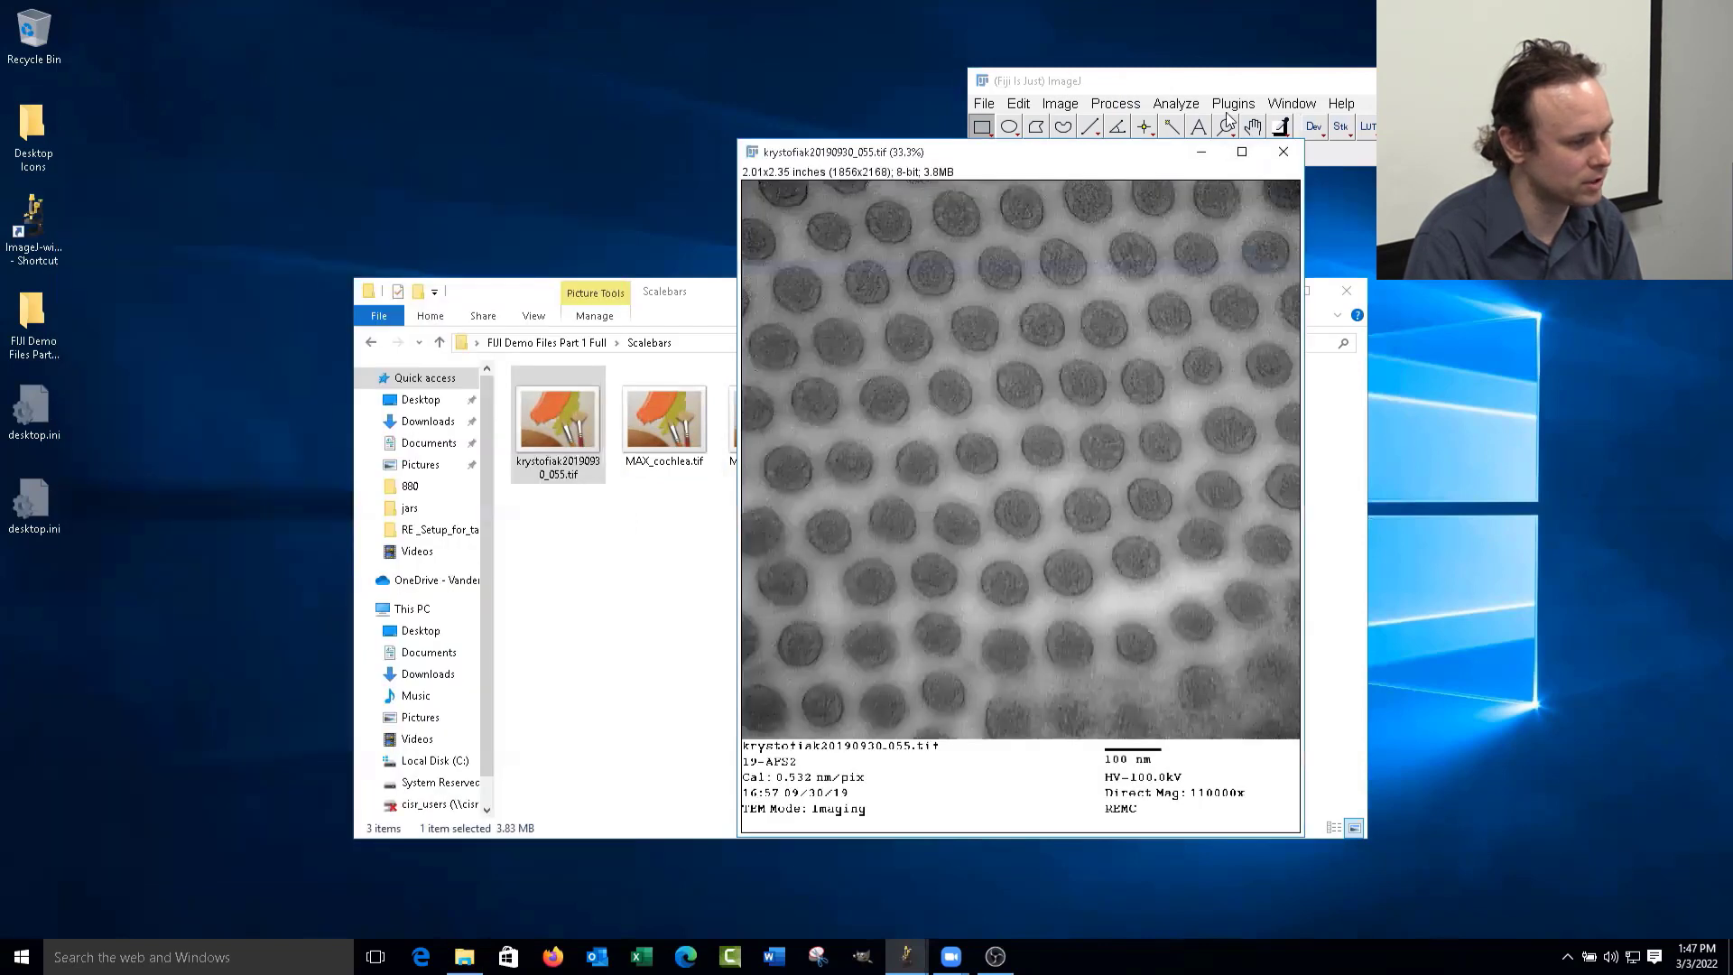
pyautogui.click(1149, 776)
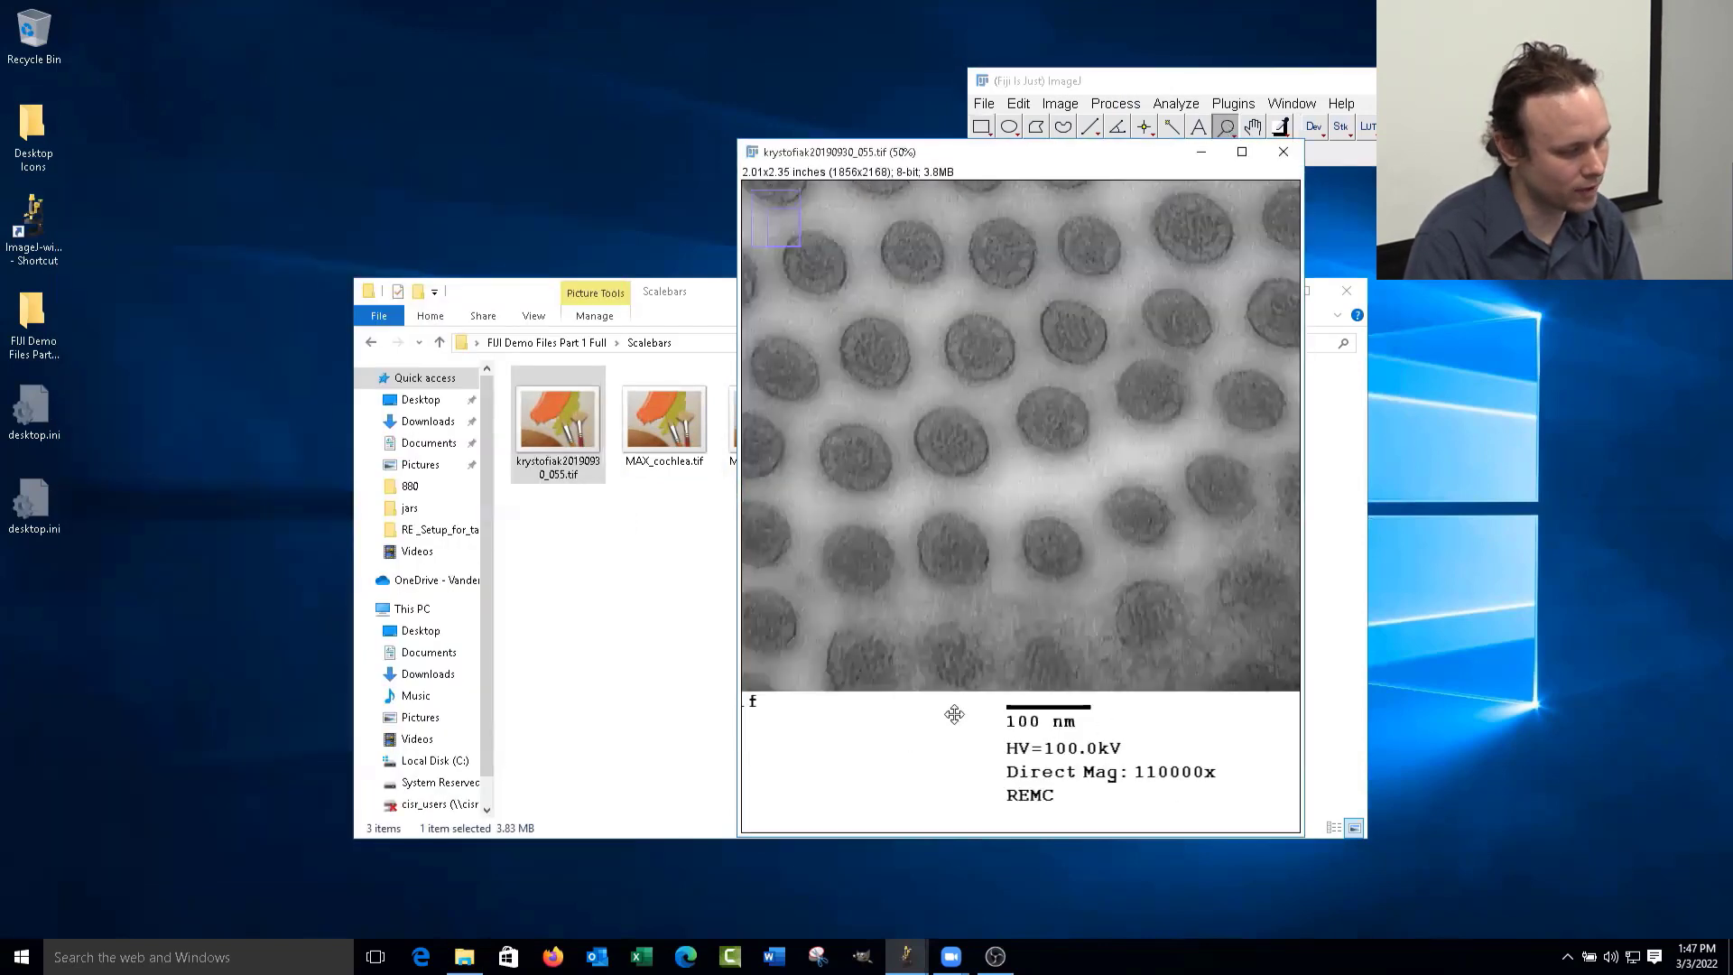
pyautogui.rightClick(914, 724)
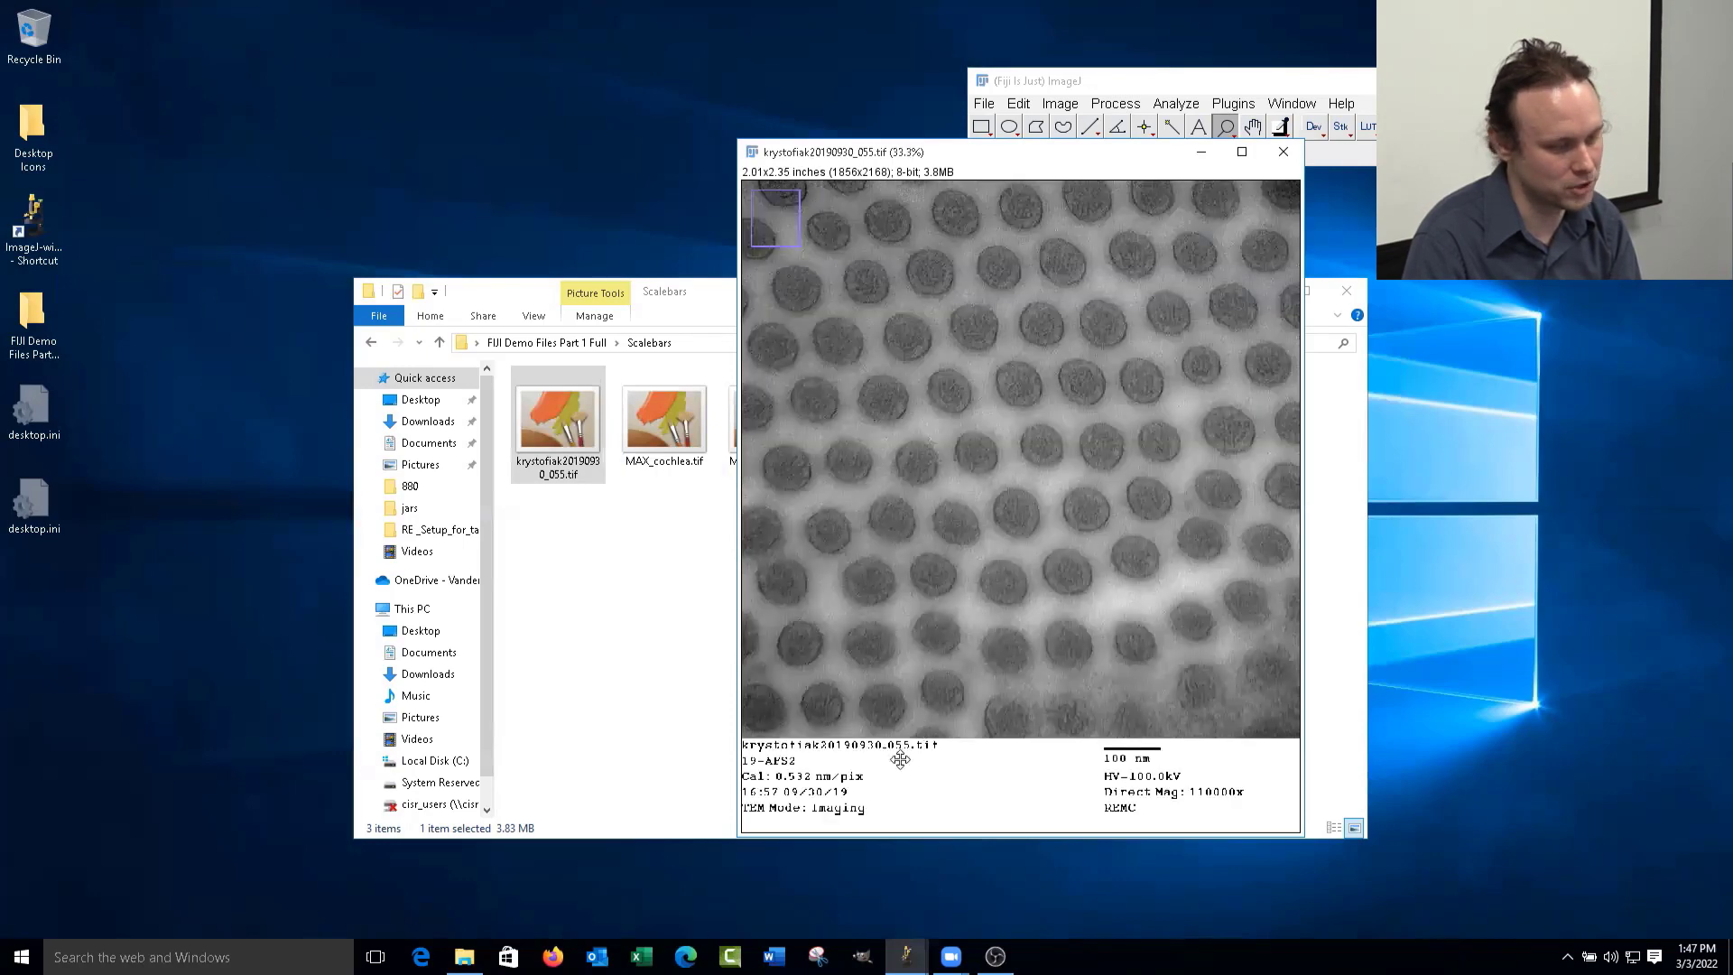
pyautogui.click(798, 795)
pyautogui.click(826, 732)
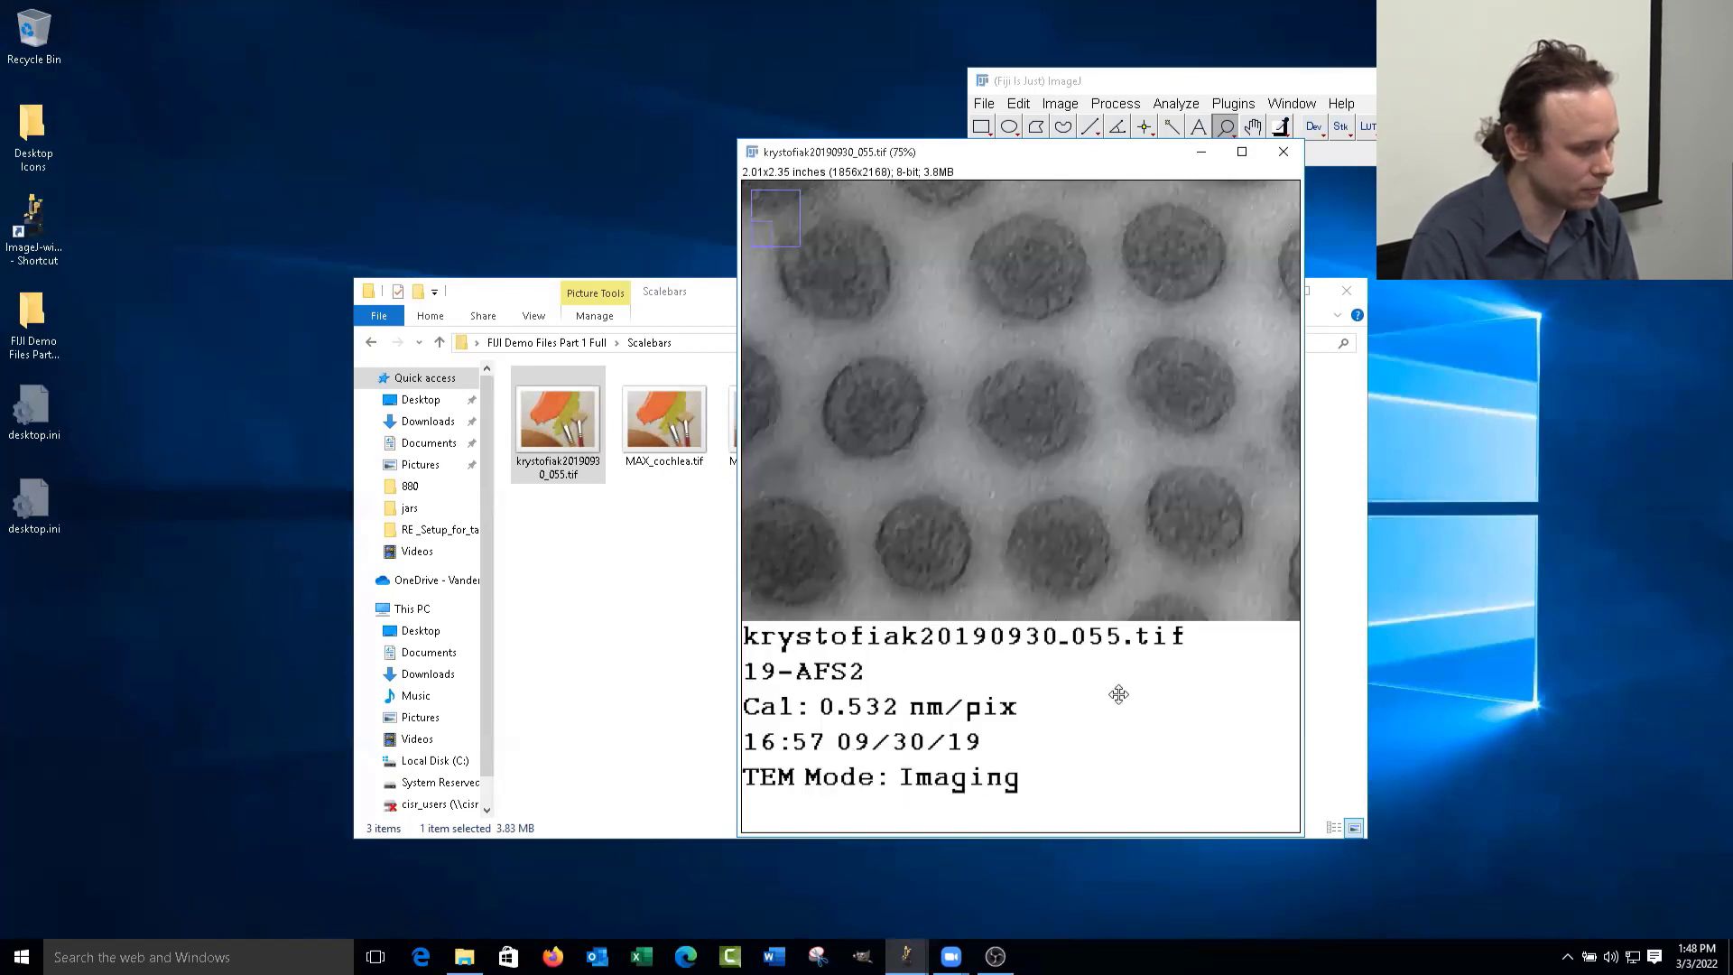
pyautogui.click(1176, 102)
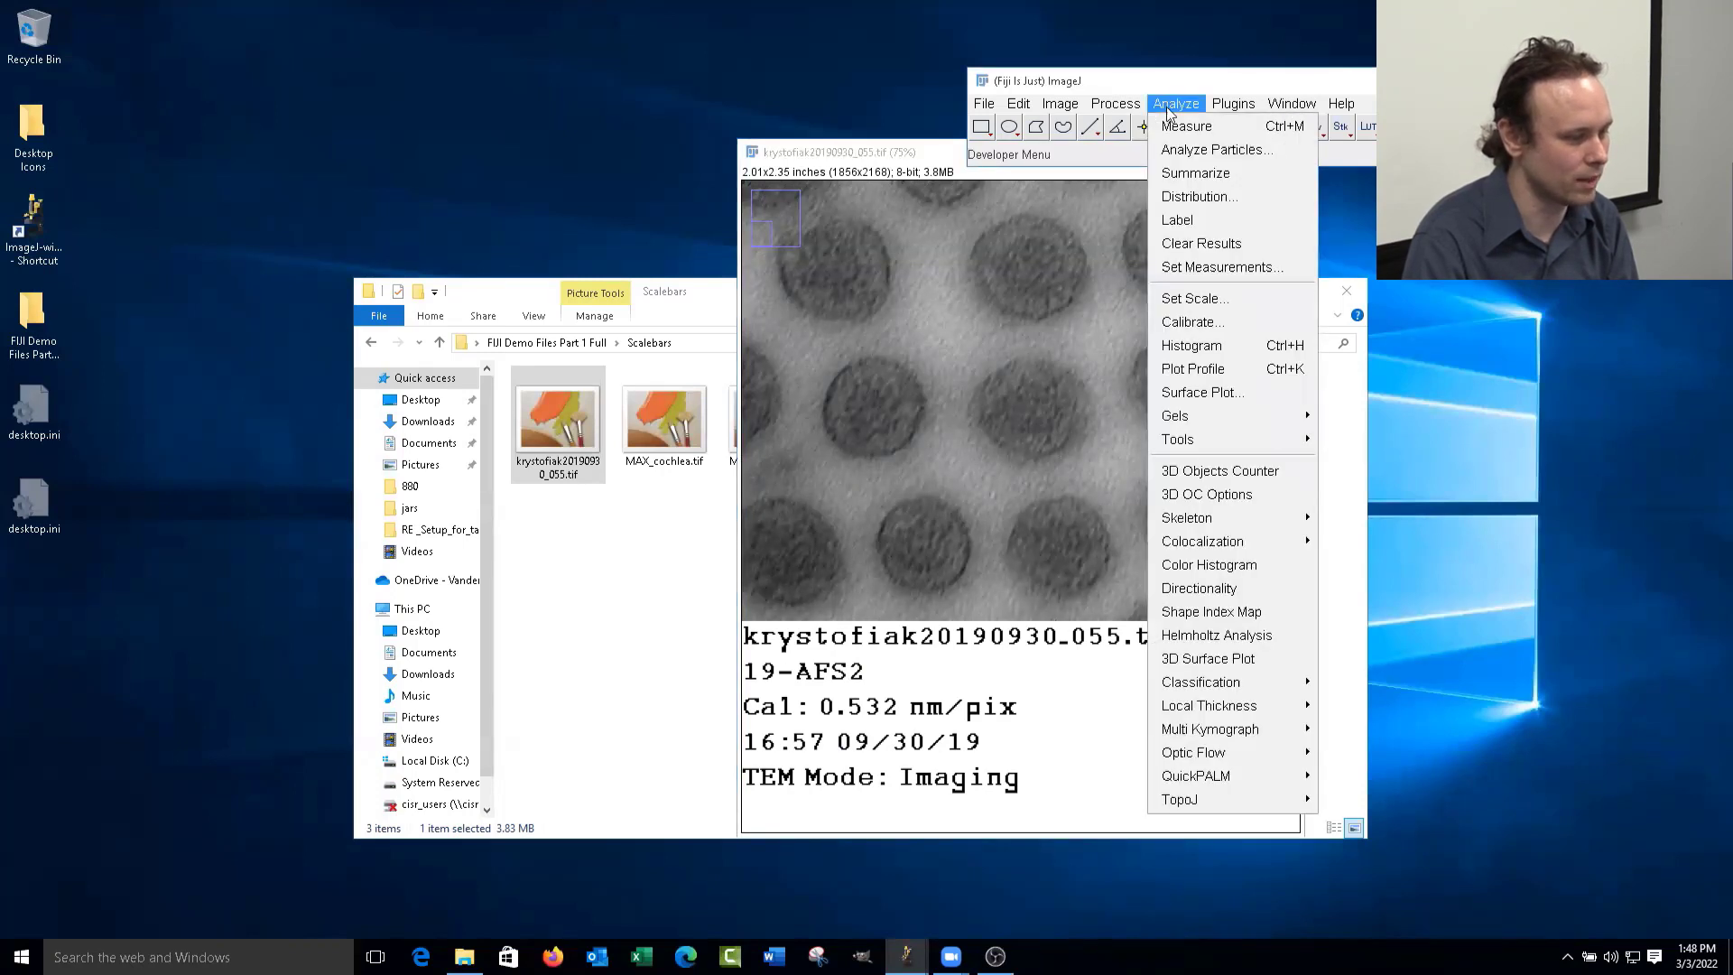
pyautogui.click(1197, 298)
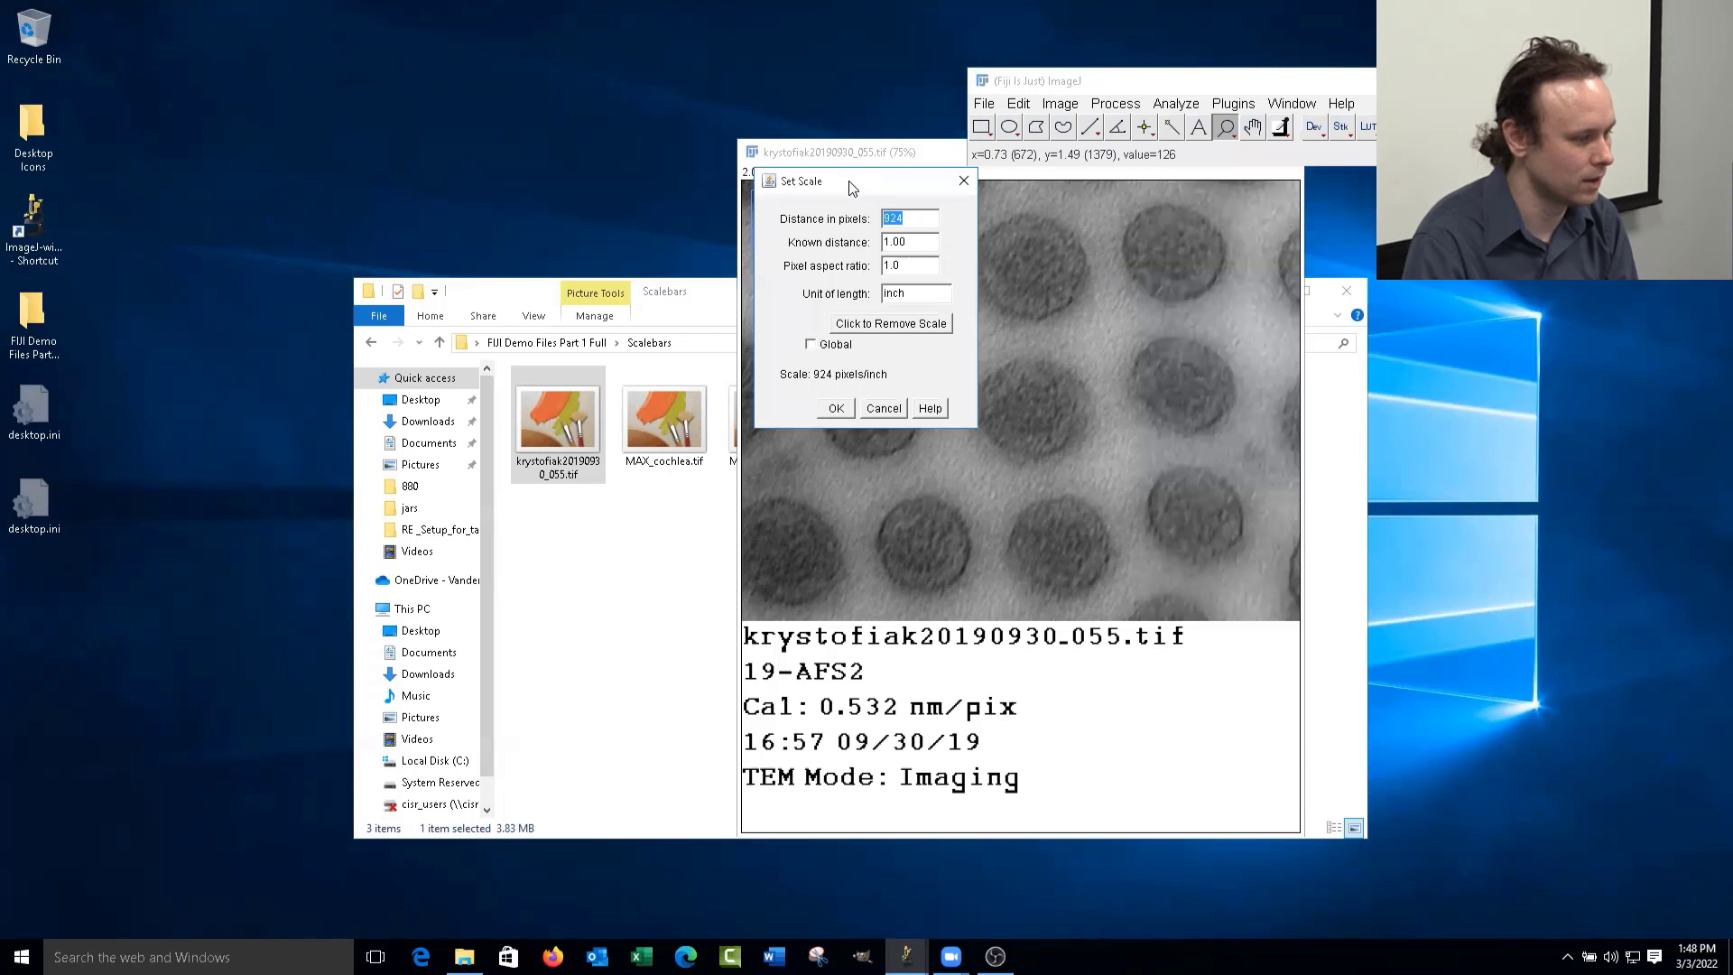
pyautogui.moveTo(849, 180); pyautogui.dragTo(742, 204)
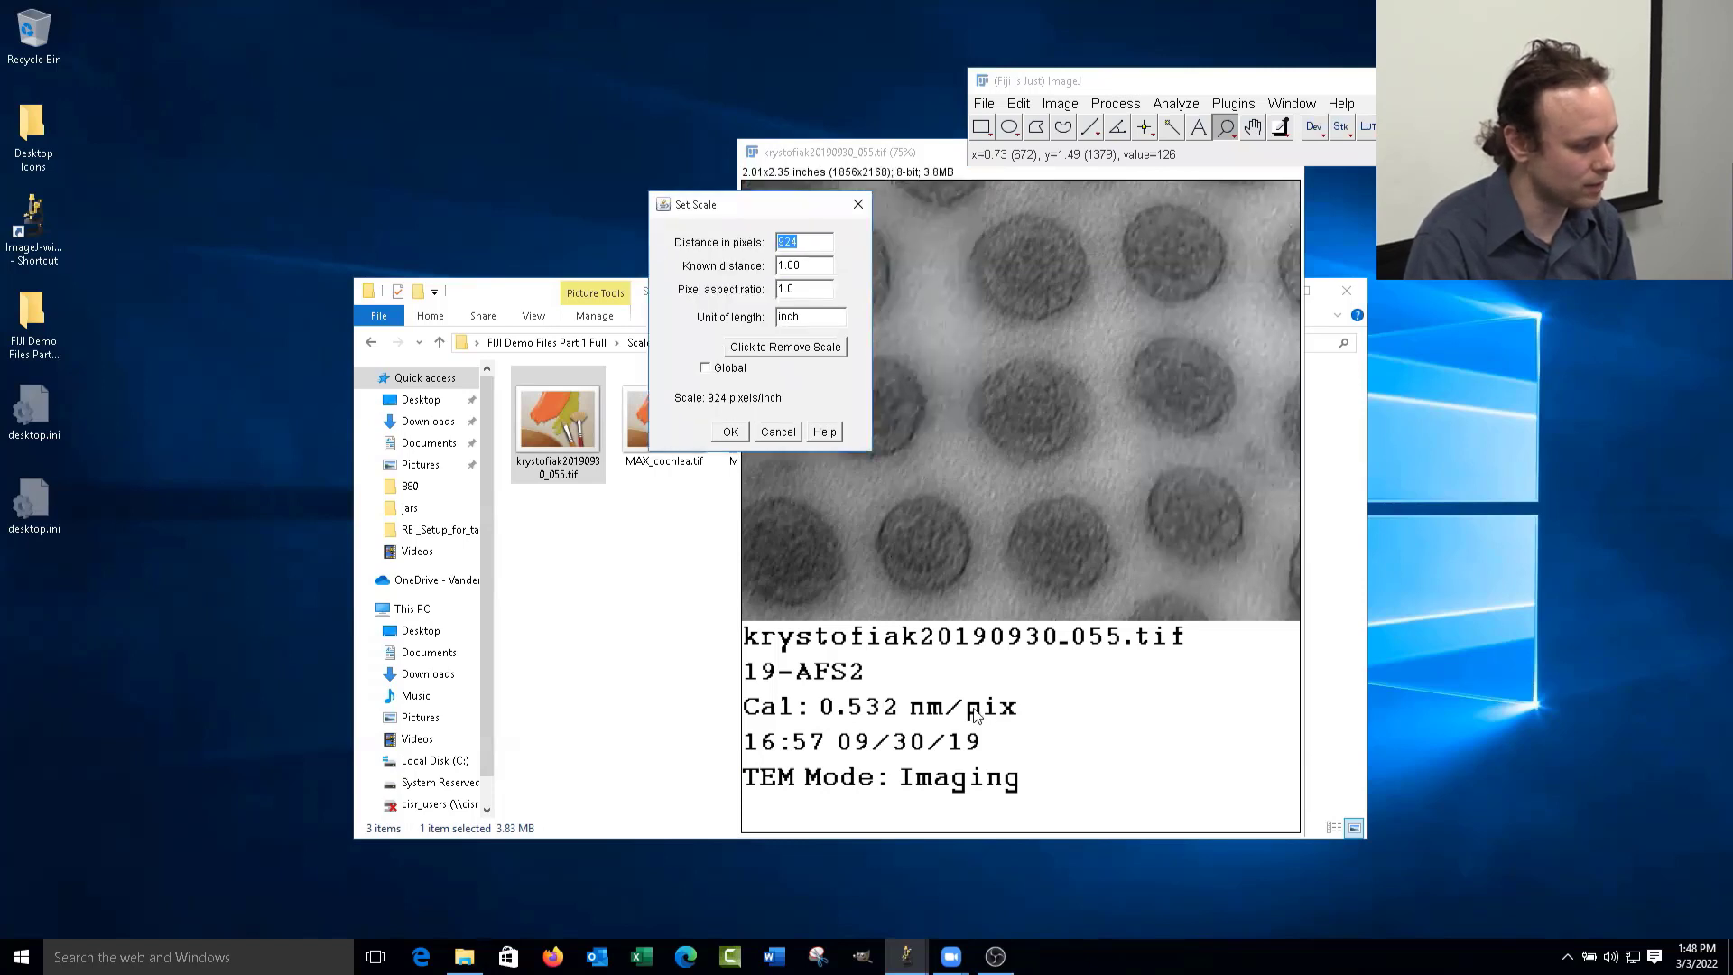
pyautogui.write('1')
pyautogui.doubleClick(823, 263)
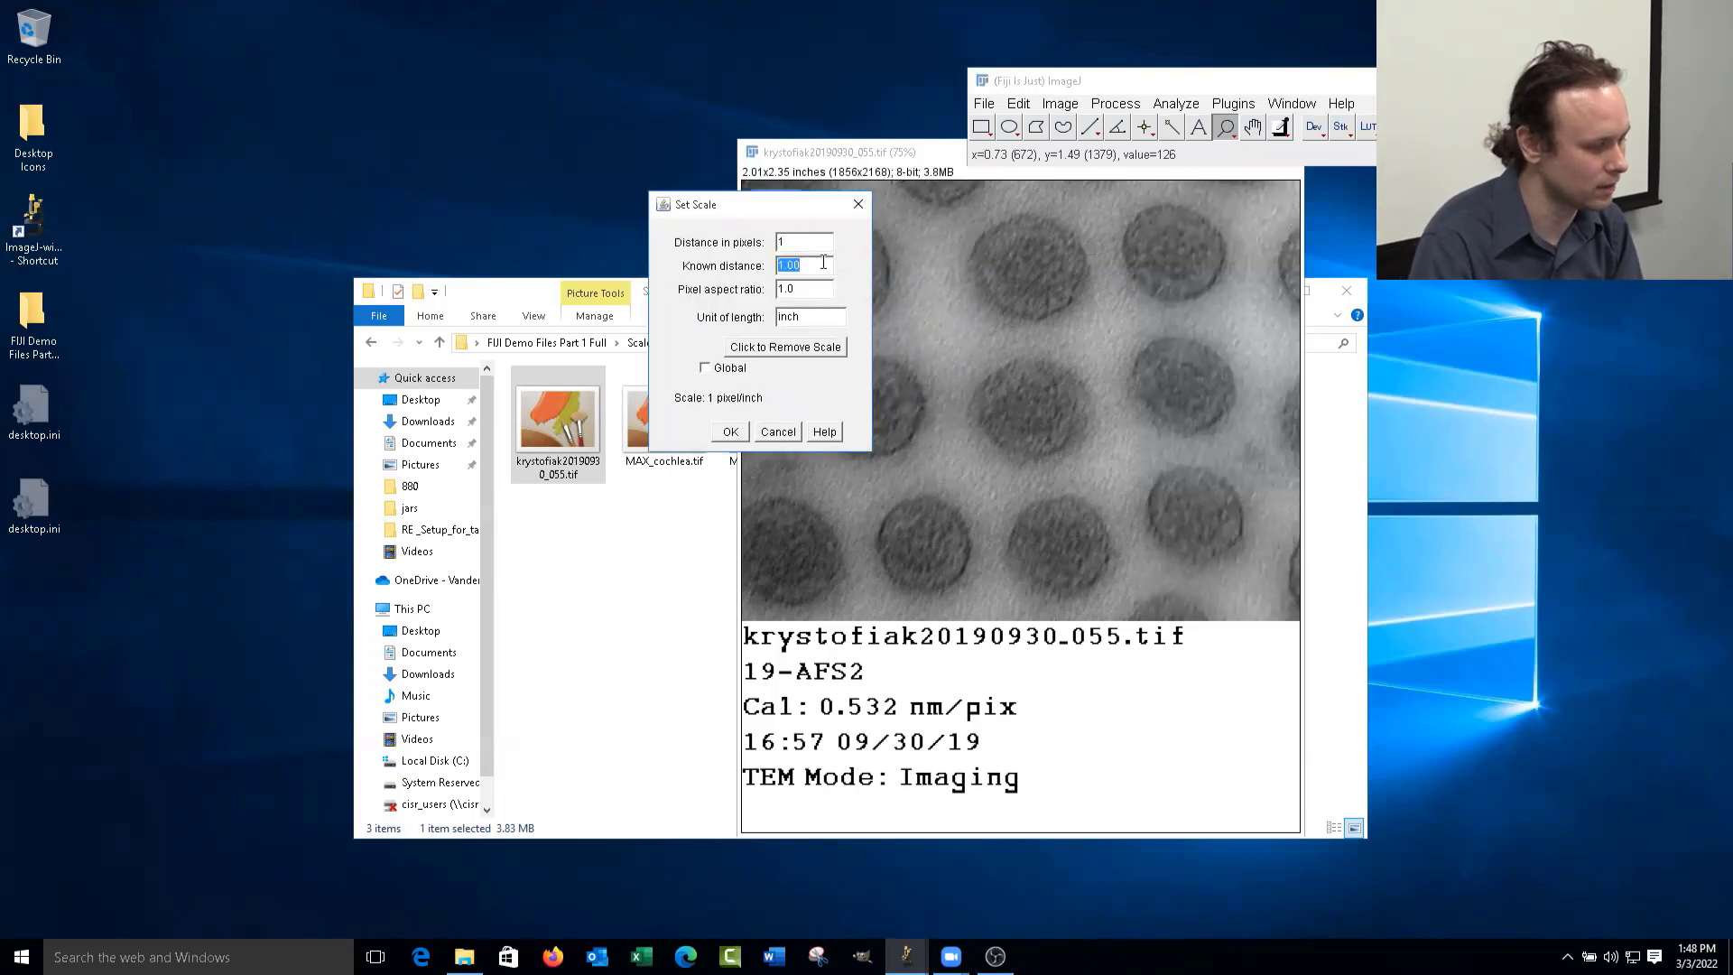
pyautogui.write('0.')
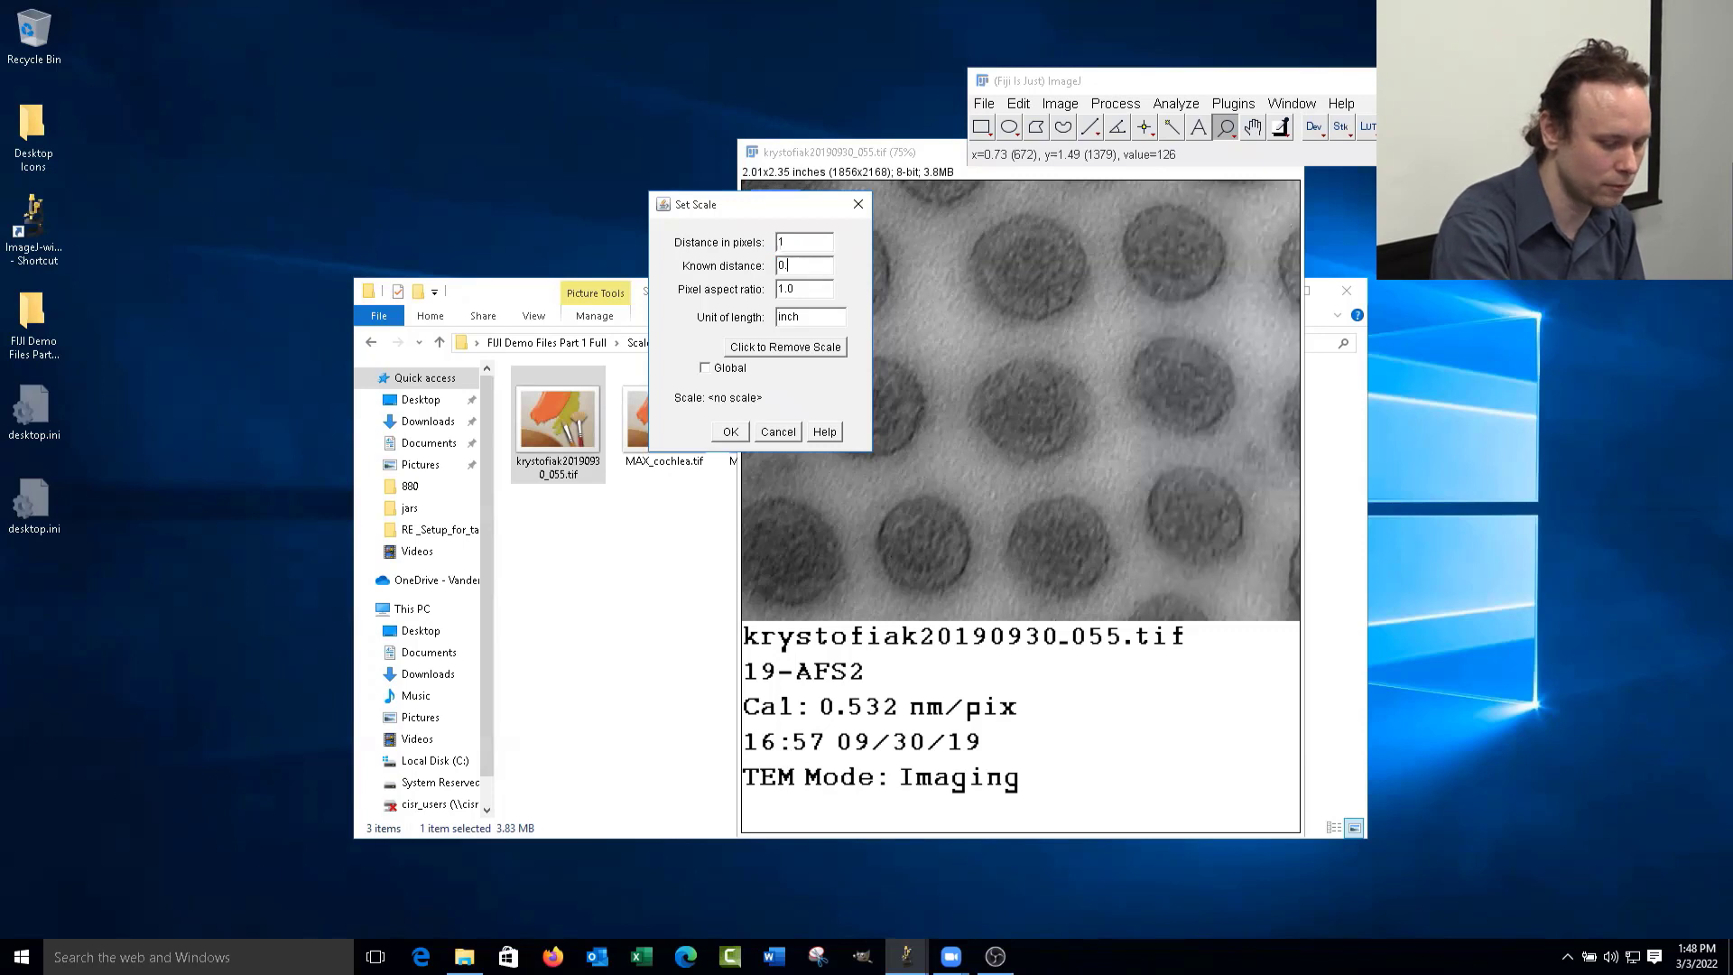
pyautogui.write('532')
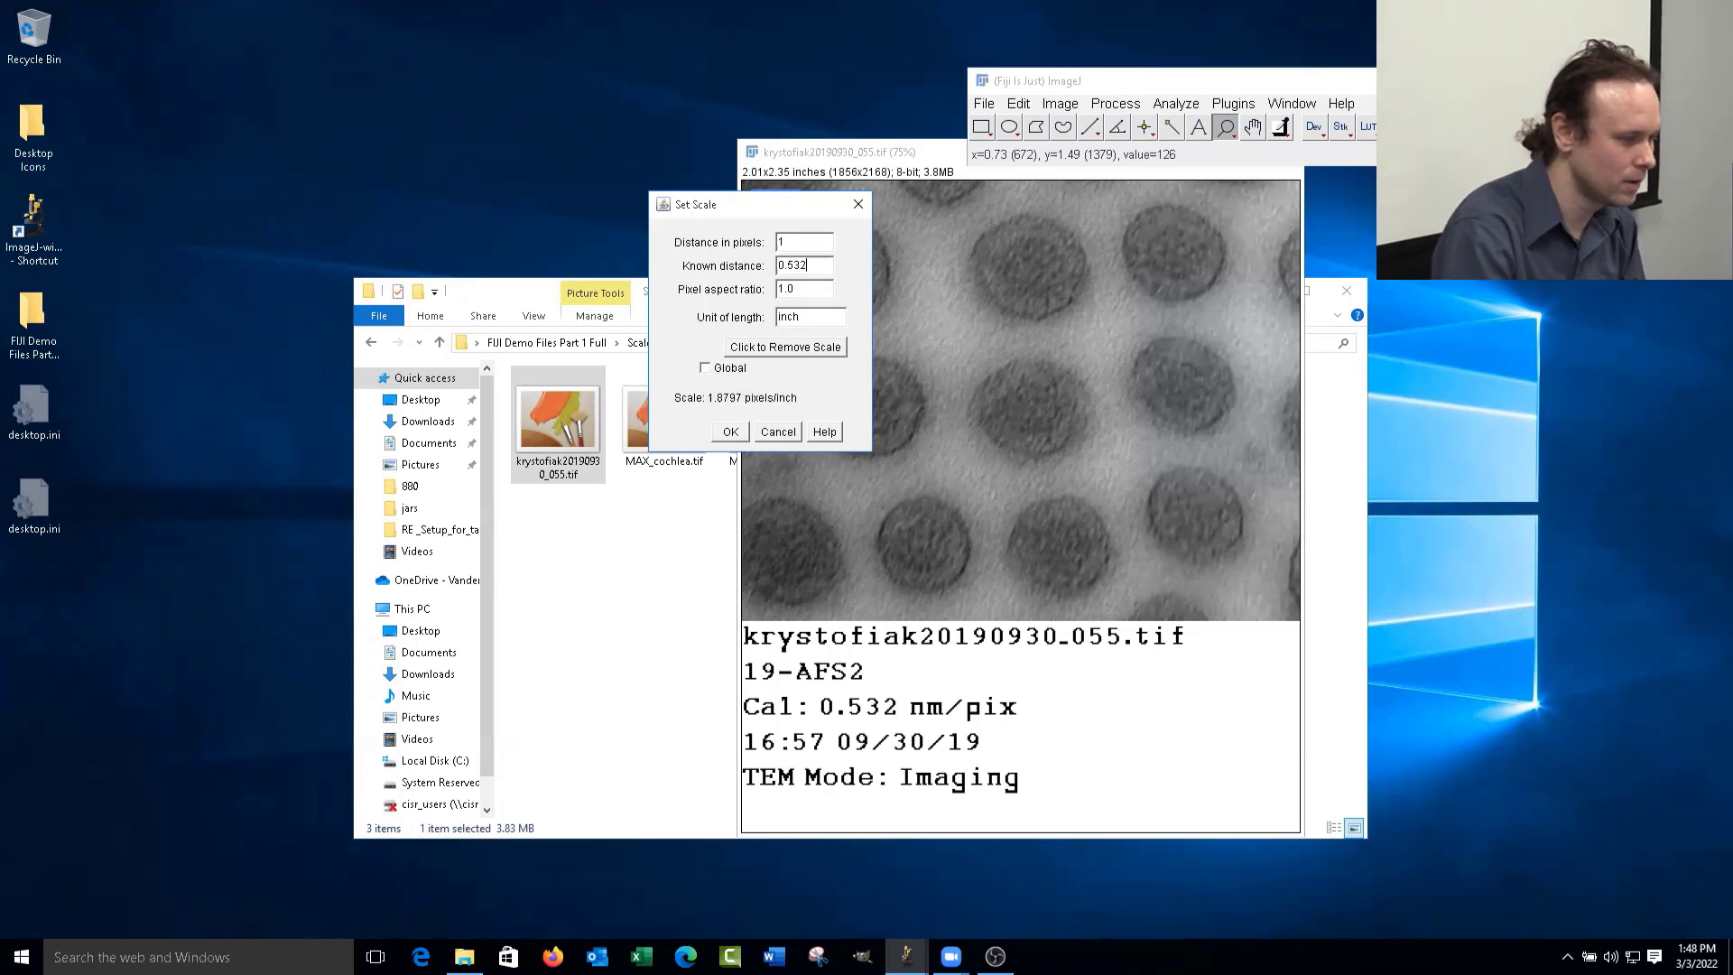
# - Set the scale's unit of length to nm and apply the calibration to the micrograph
pyautogui.doubleClick(829, 318)
pyautogui.write('n')
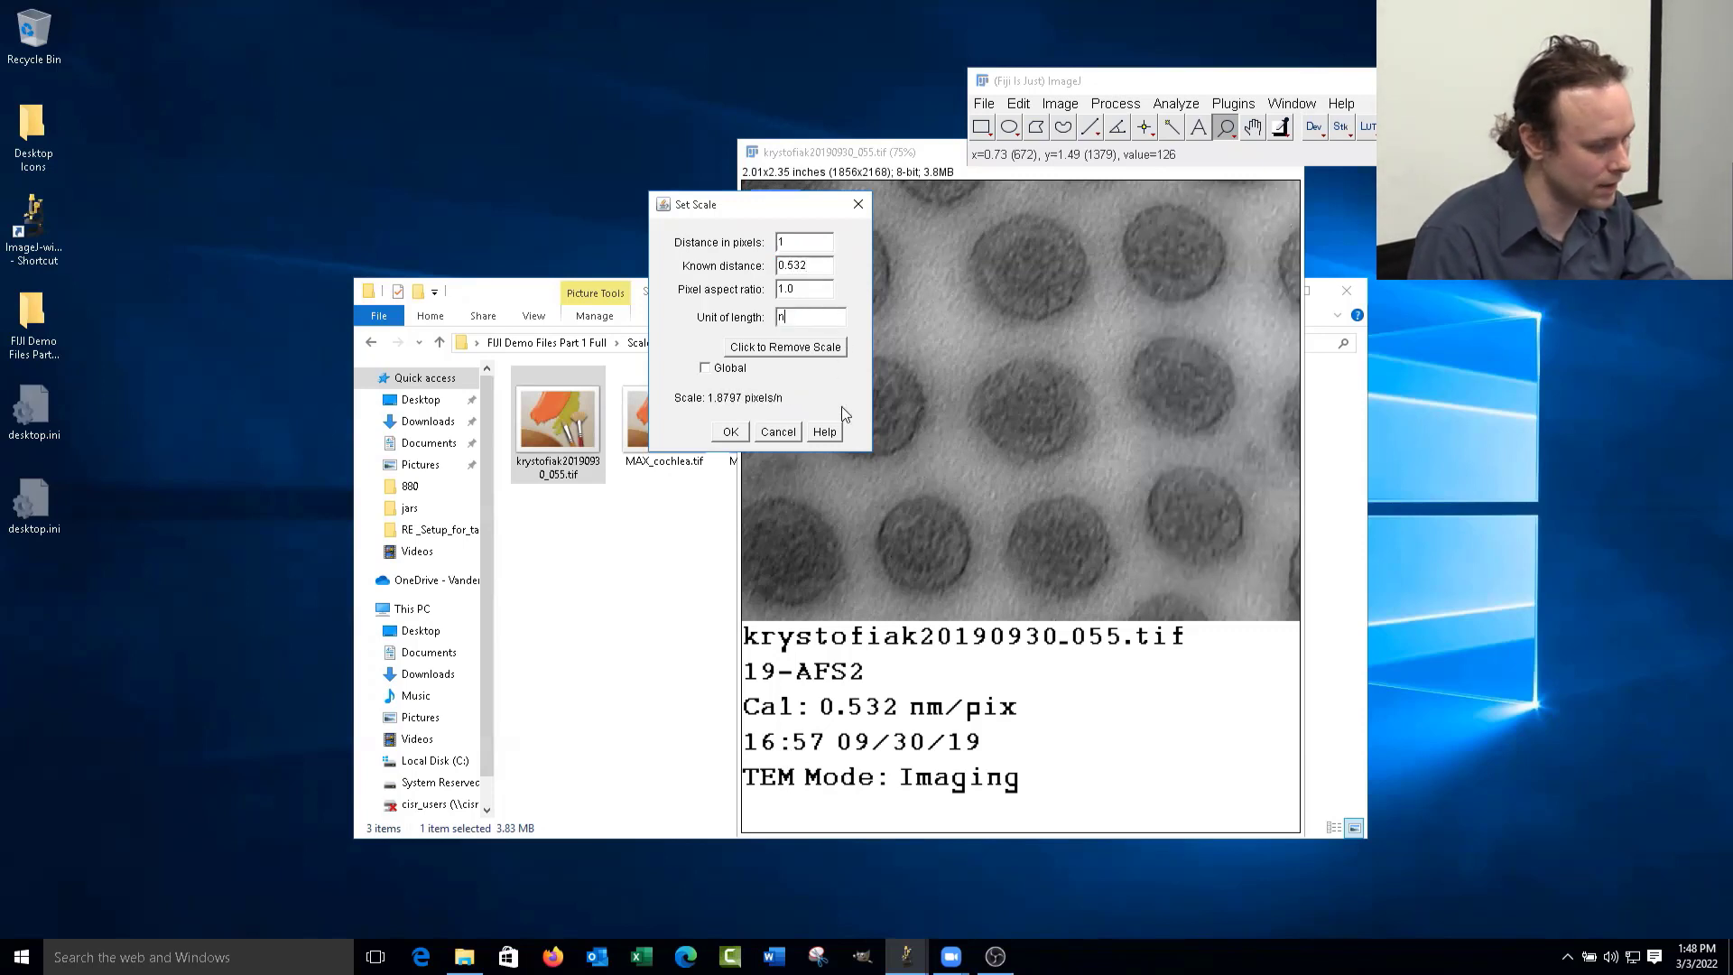
pyautogui.write('m')
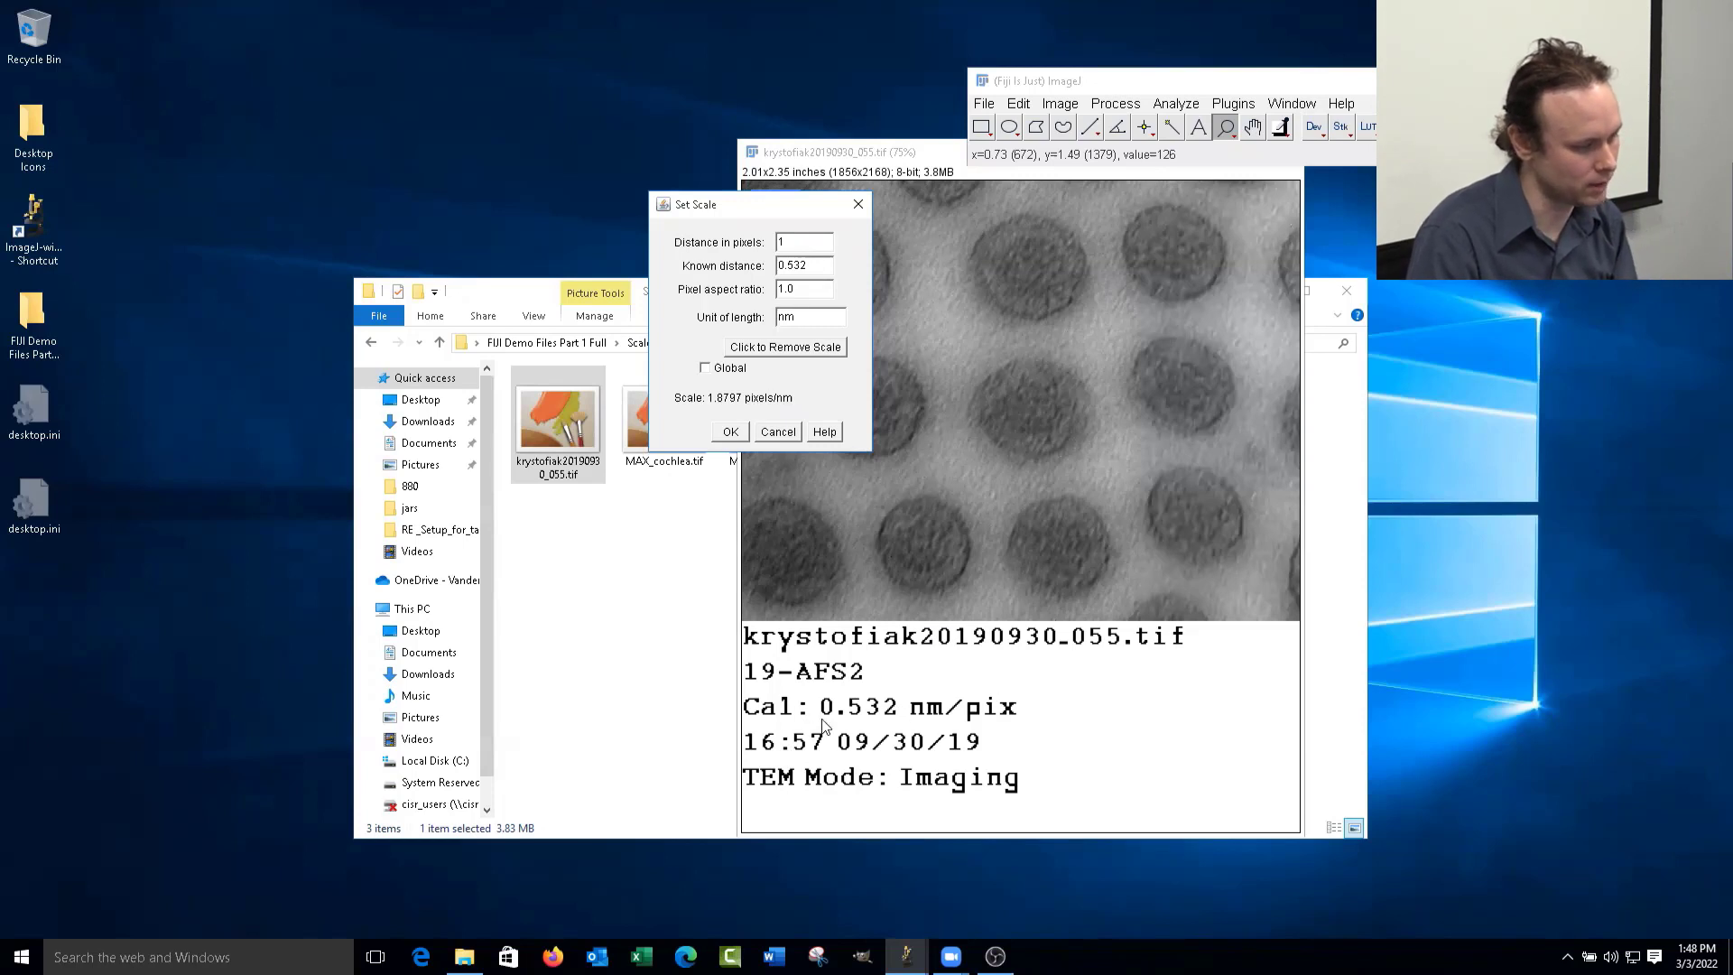
pyautogui.click(730, 431)
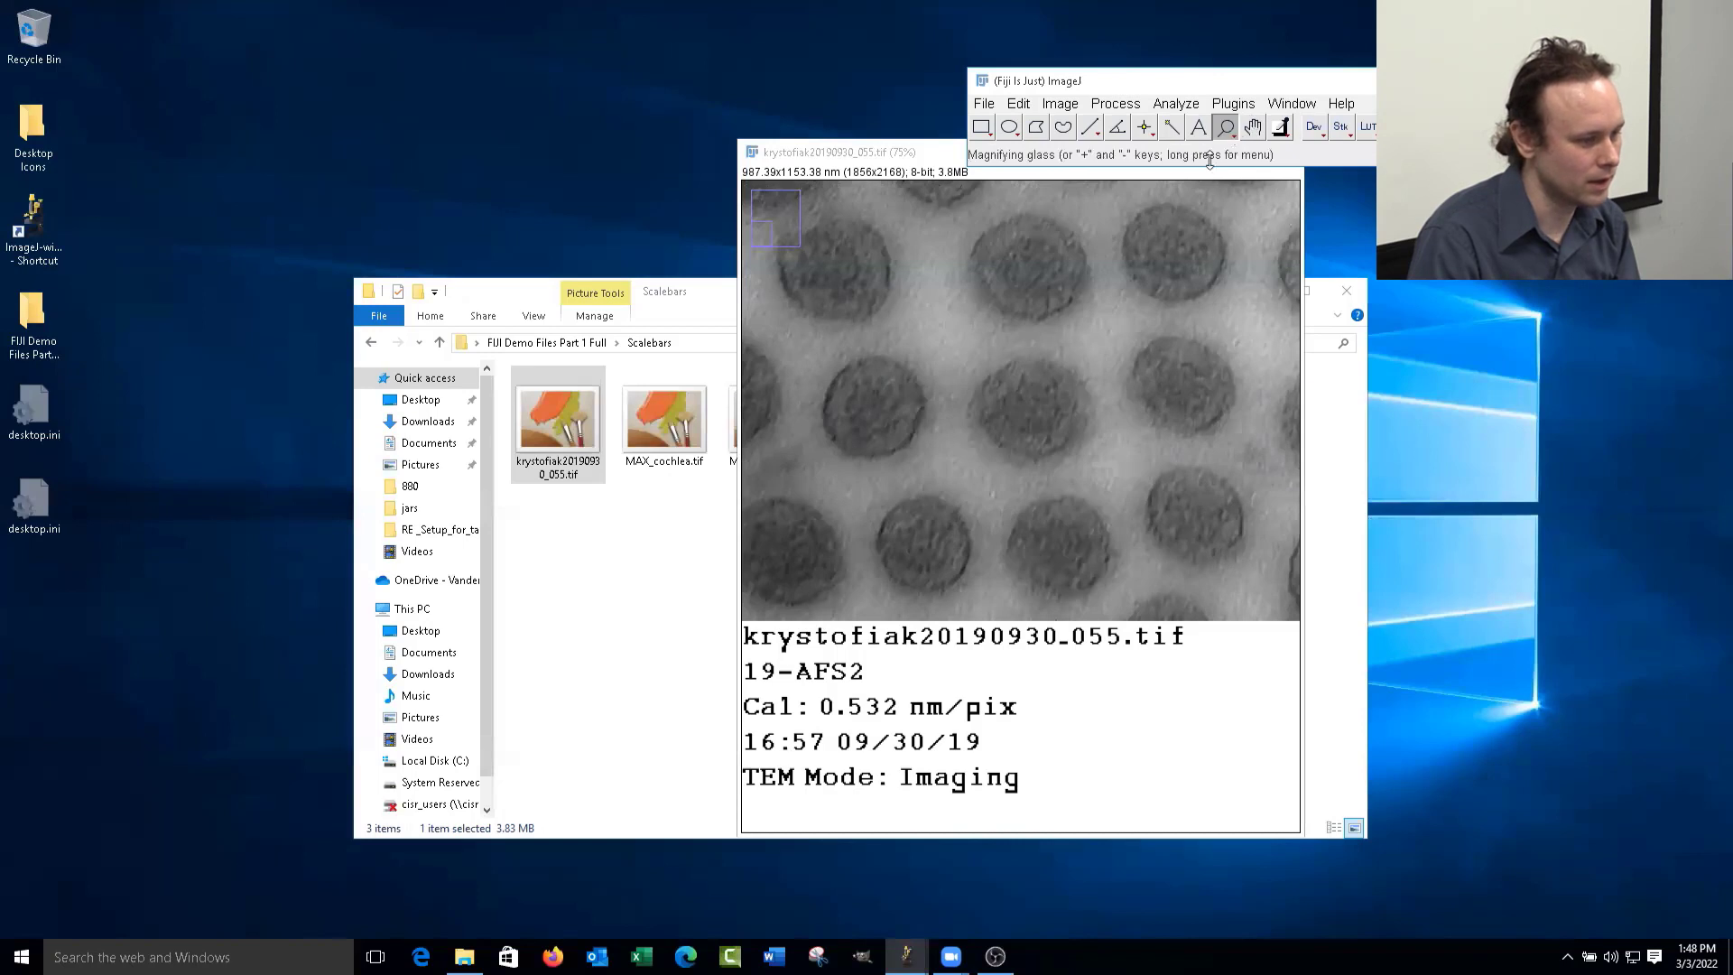
# - Duplicate the micrograph area above the information bar through a rectangular selection about 868 x 865 nm
pyautogui.rightClick(1068, 360)
pyautogui.rightClick(1068, 360)
pyautogui.rightClick(1068, 360)
pyautogui.rightClick(1068, 361)
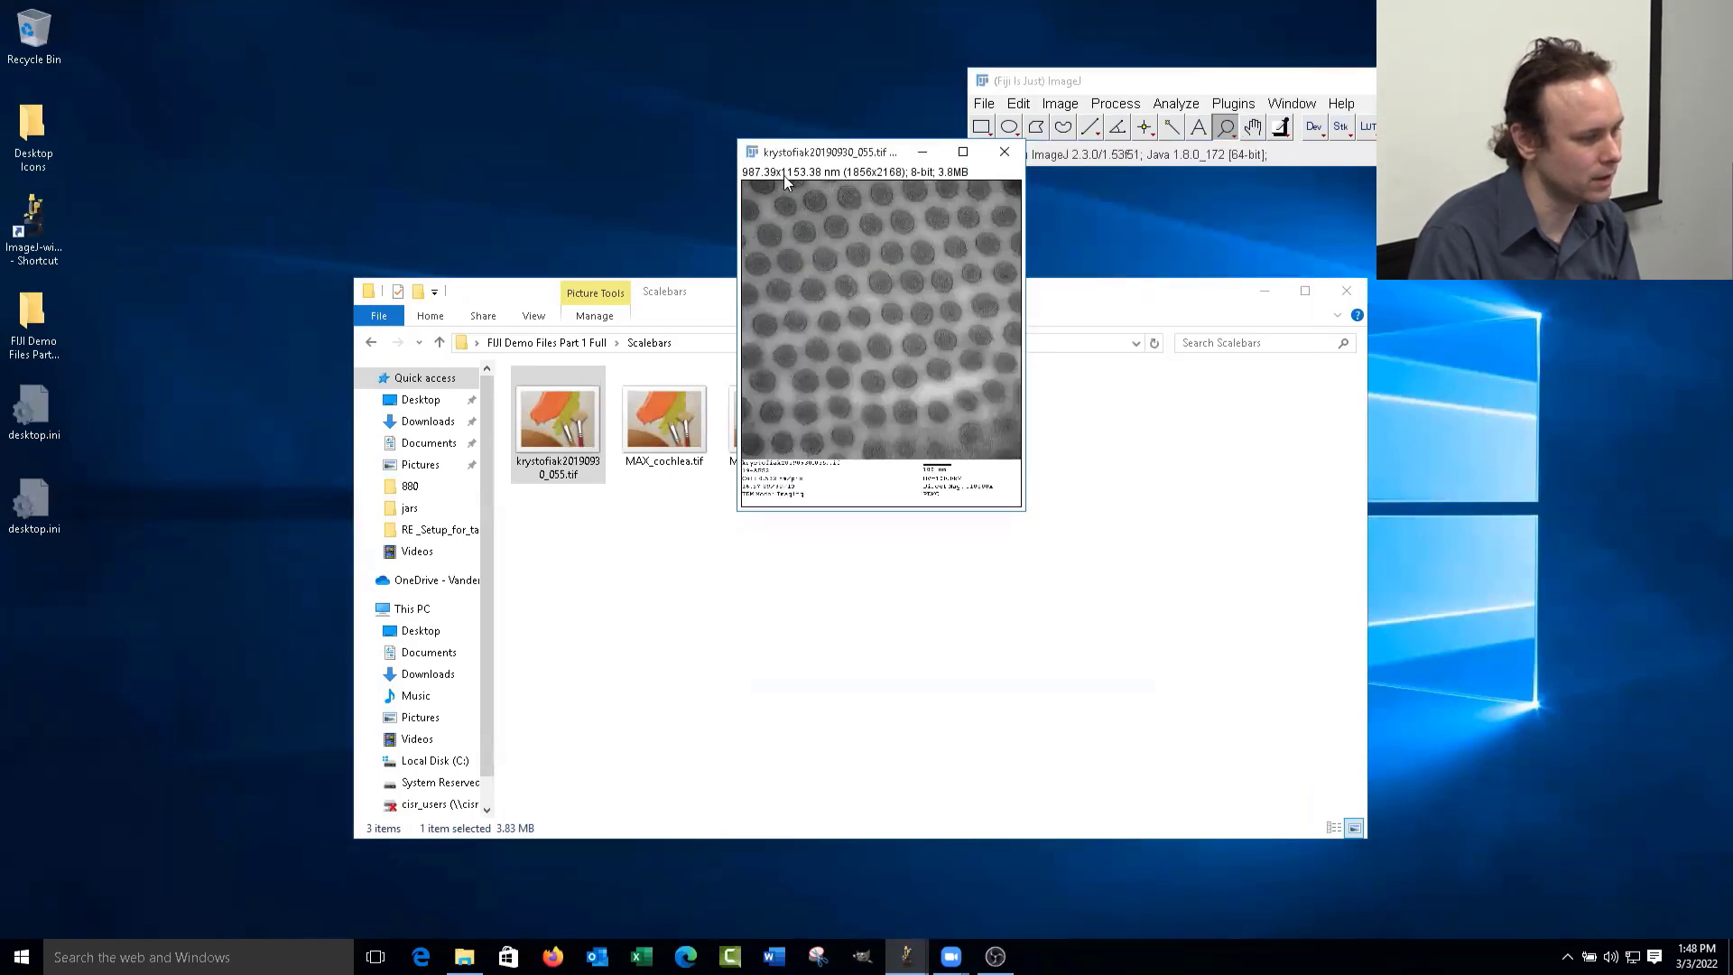
pyautogui.moveTo(1026, 242); pyautogui.dragTo(1238, 242)
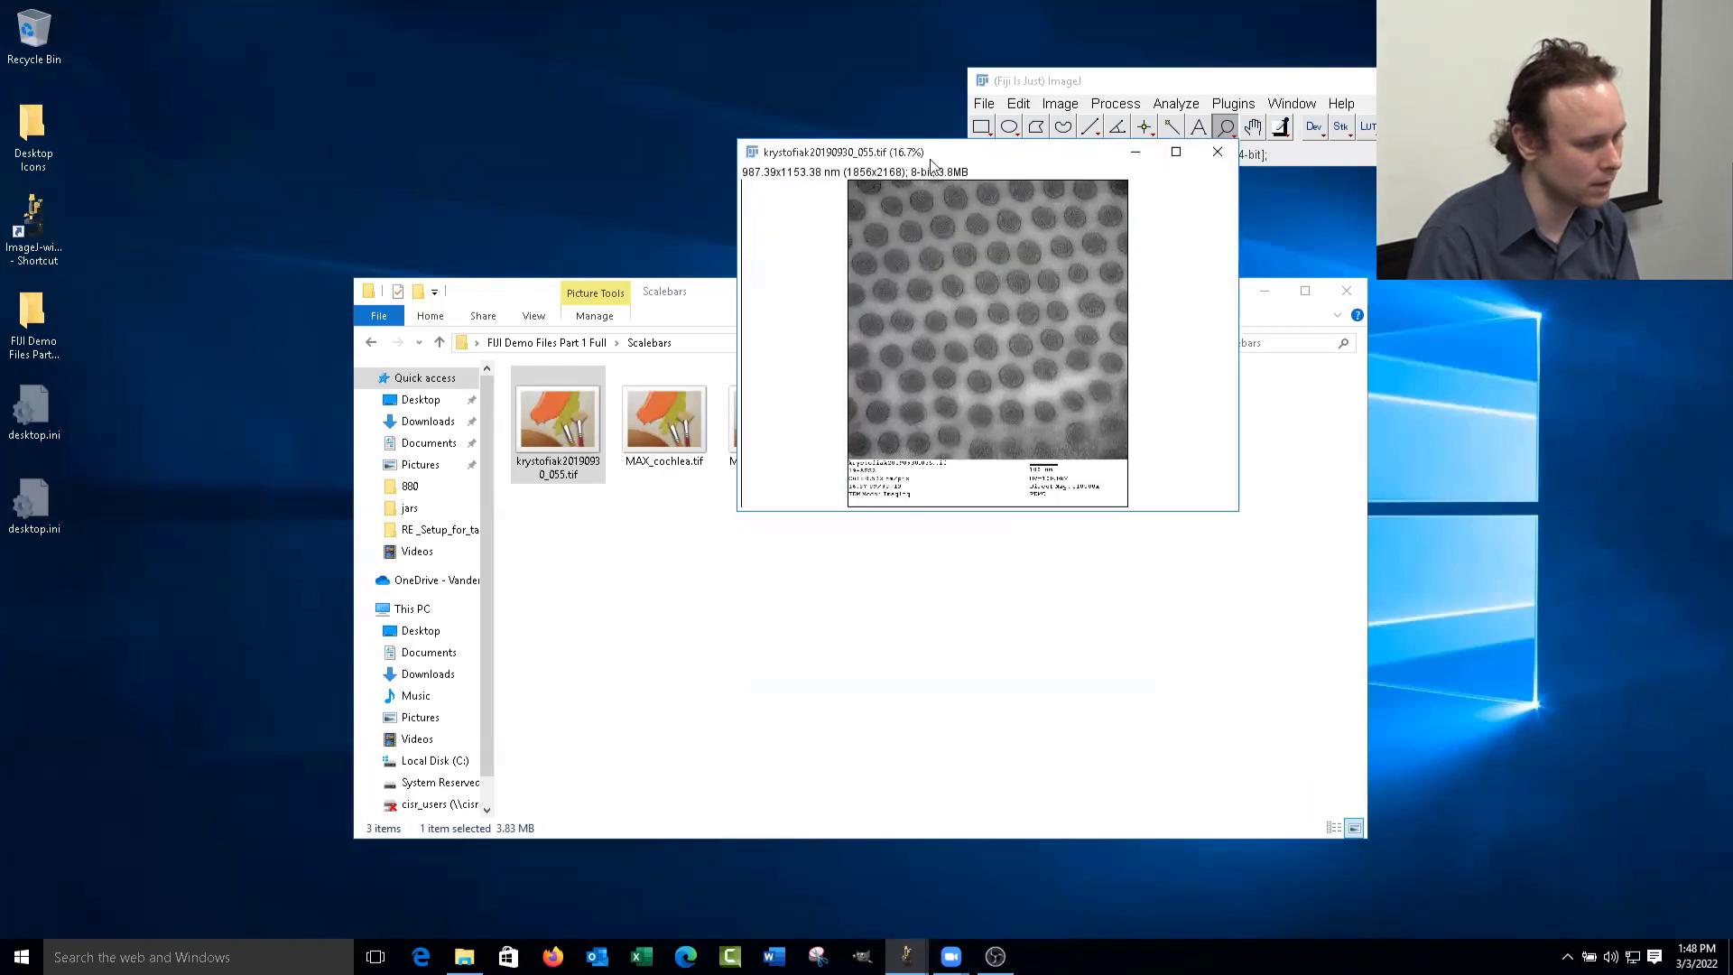
pyautogui.click(982, 127)
pyautogui.moveTo(871, 202); pyautogui.dragTo(1117, 447)
pyautogui.click(1018, 103)
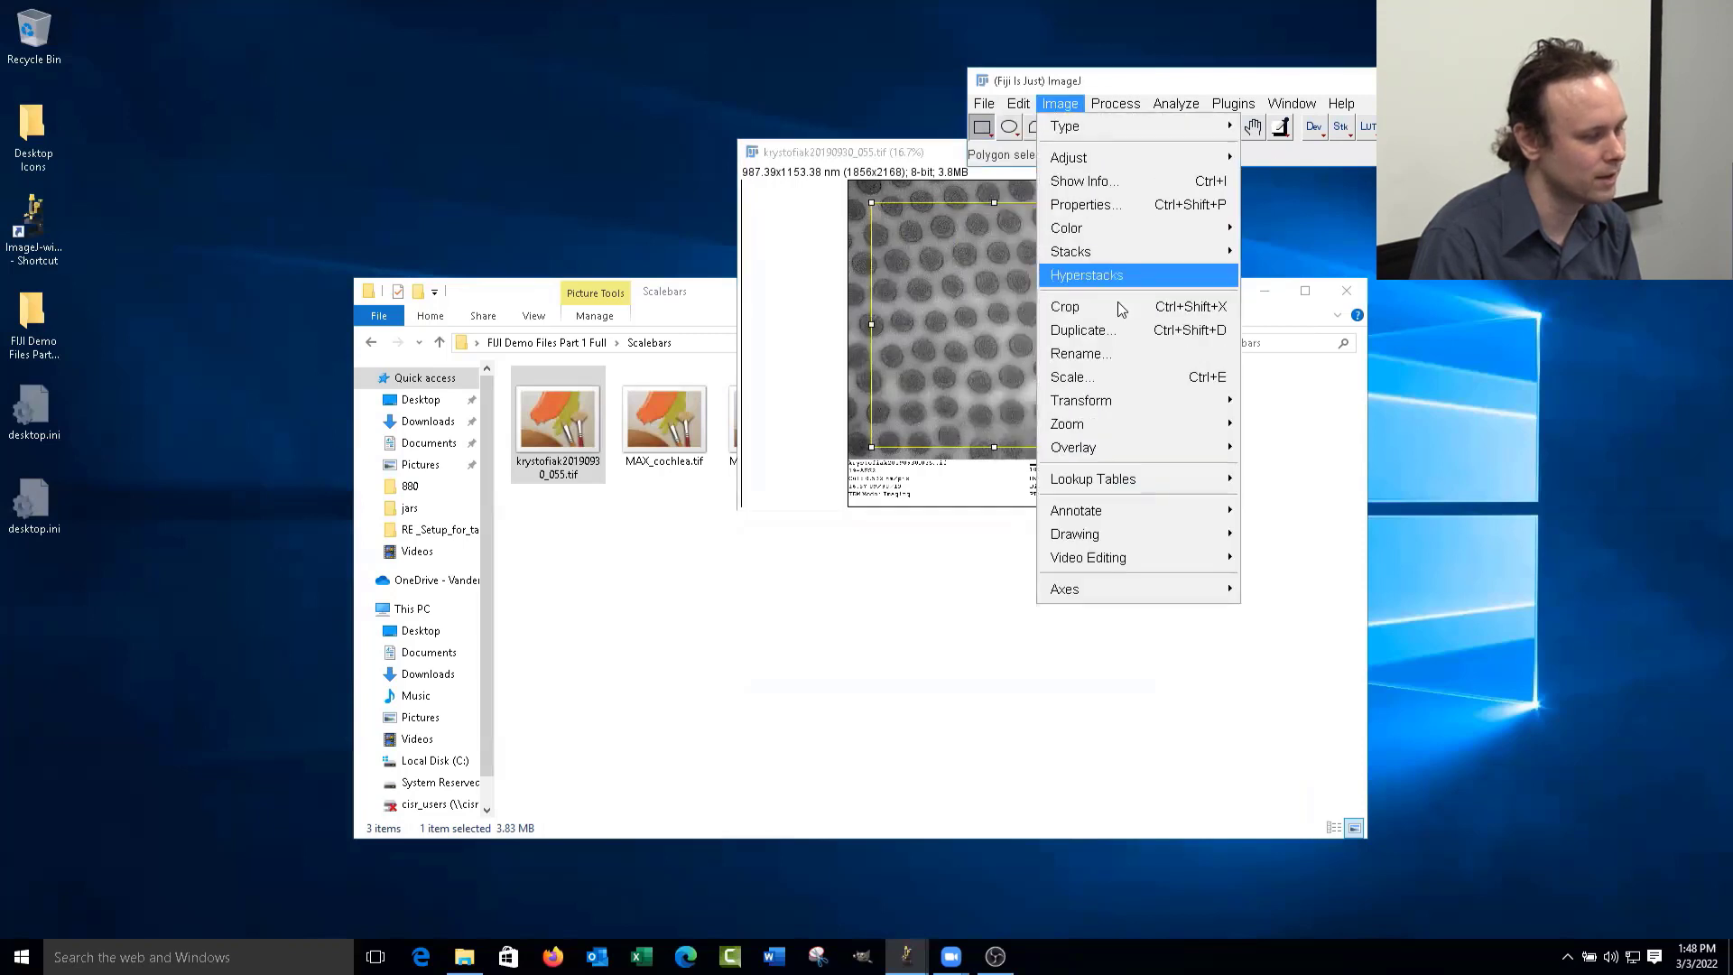
pyautogui.click(1130, 329)
pyautogui.click(863, 300)
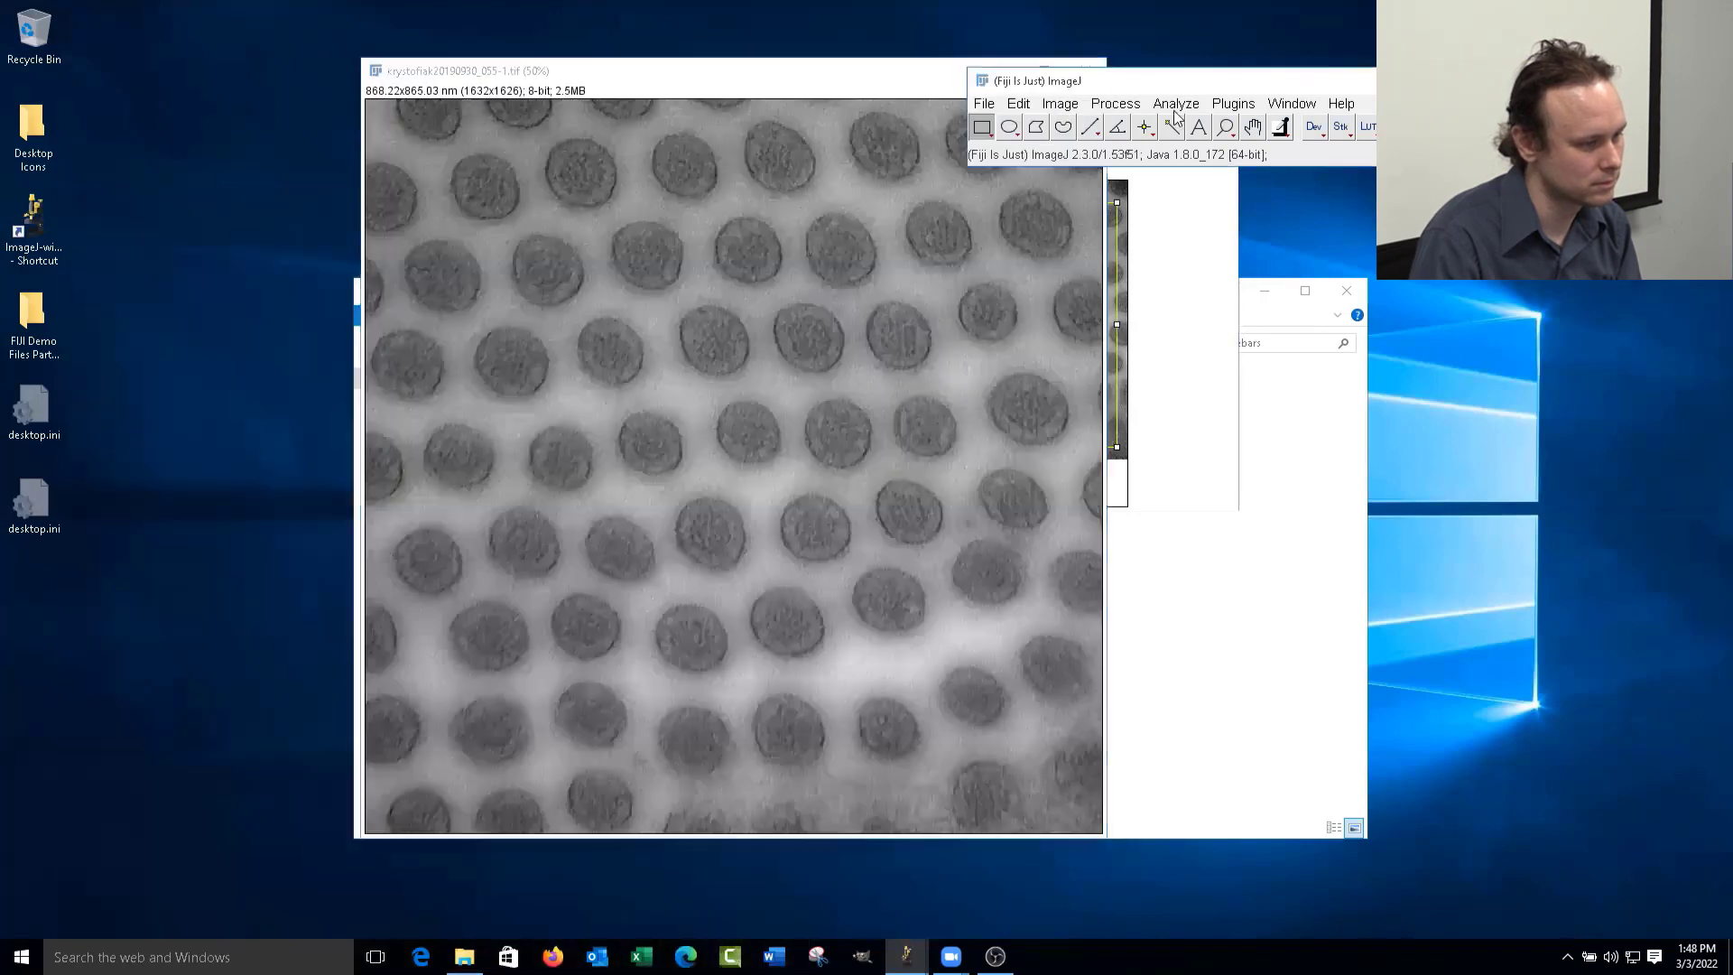
# - Add a white scale bar 100 nm wide and 10 pixels high with hidden text to the duplicated micrograph's lower right corner
pyautogui.click(1177, 103)
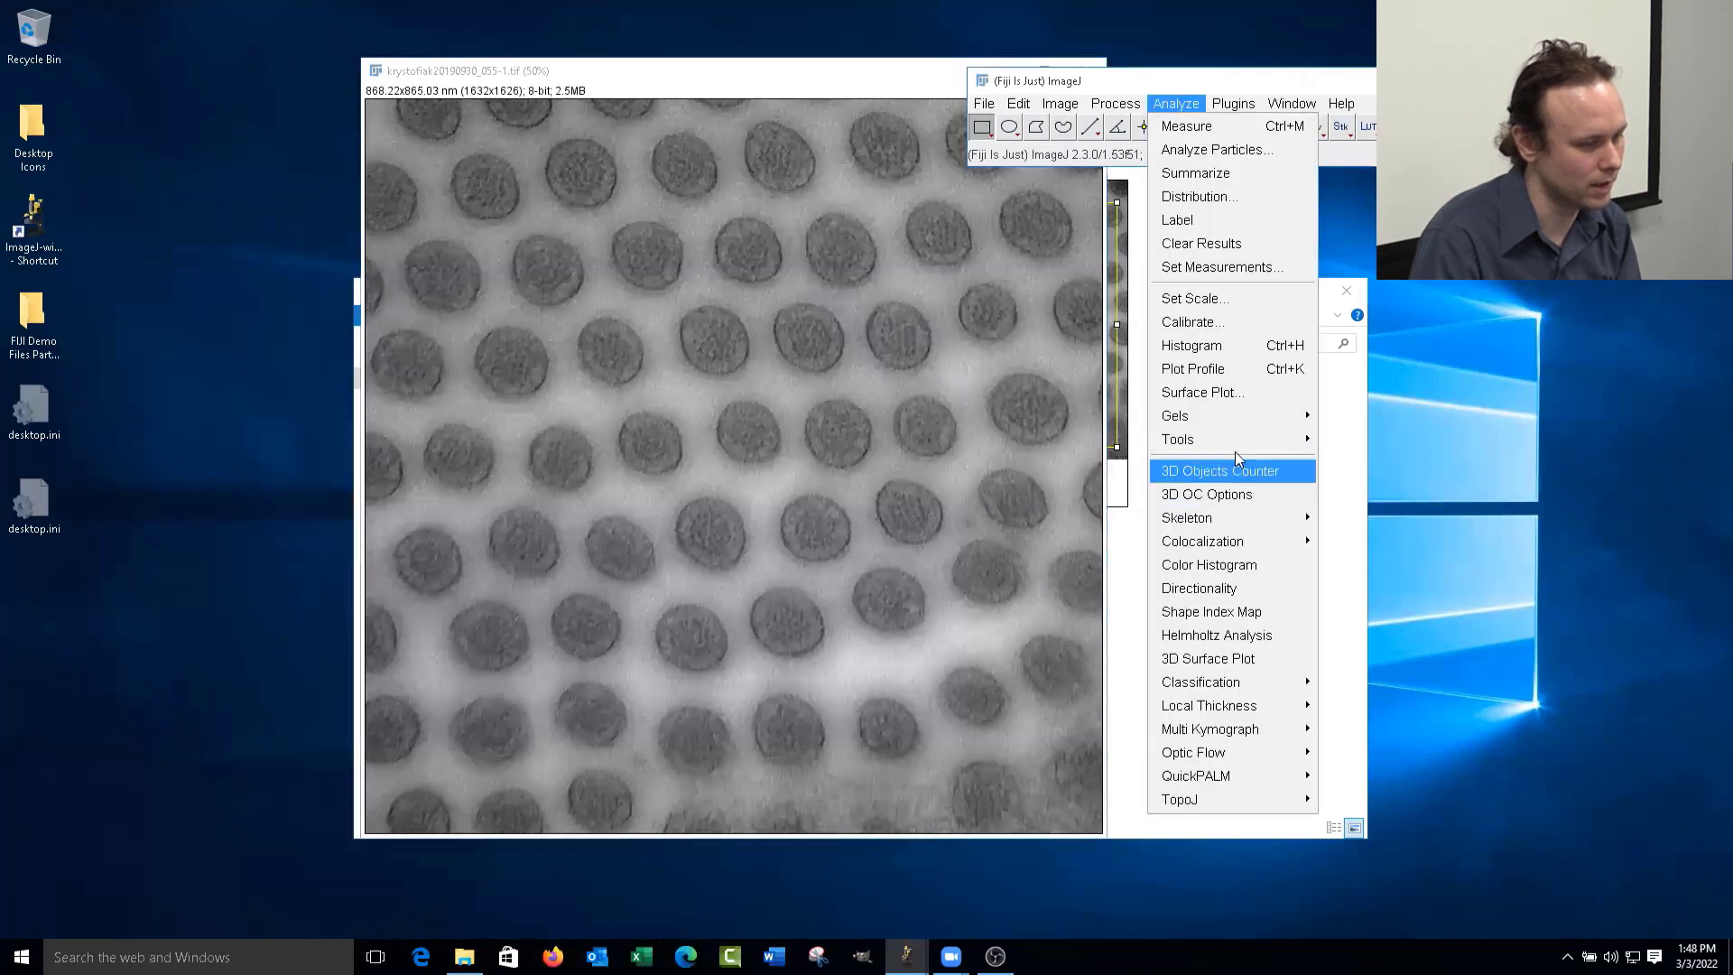
pyautogui.moveTo(1235, 440)
pyautogui.click(1401, 556)
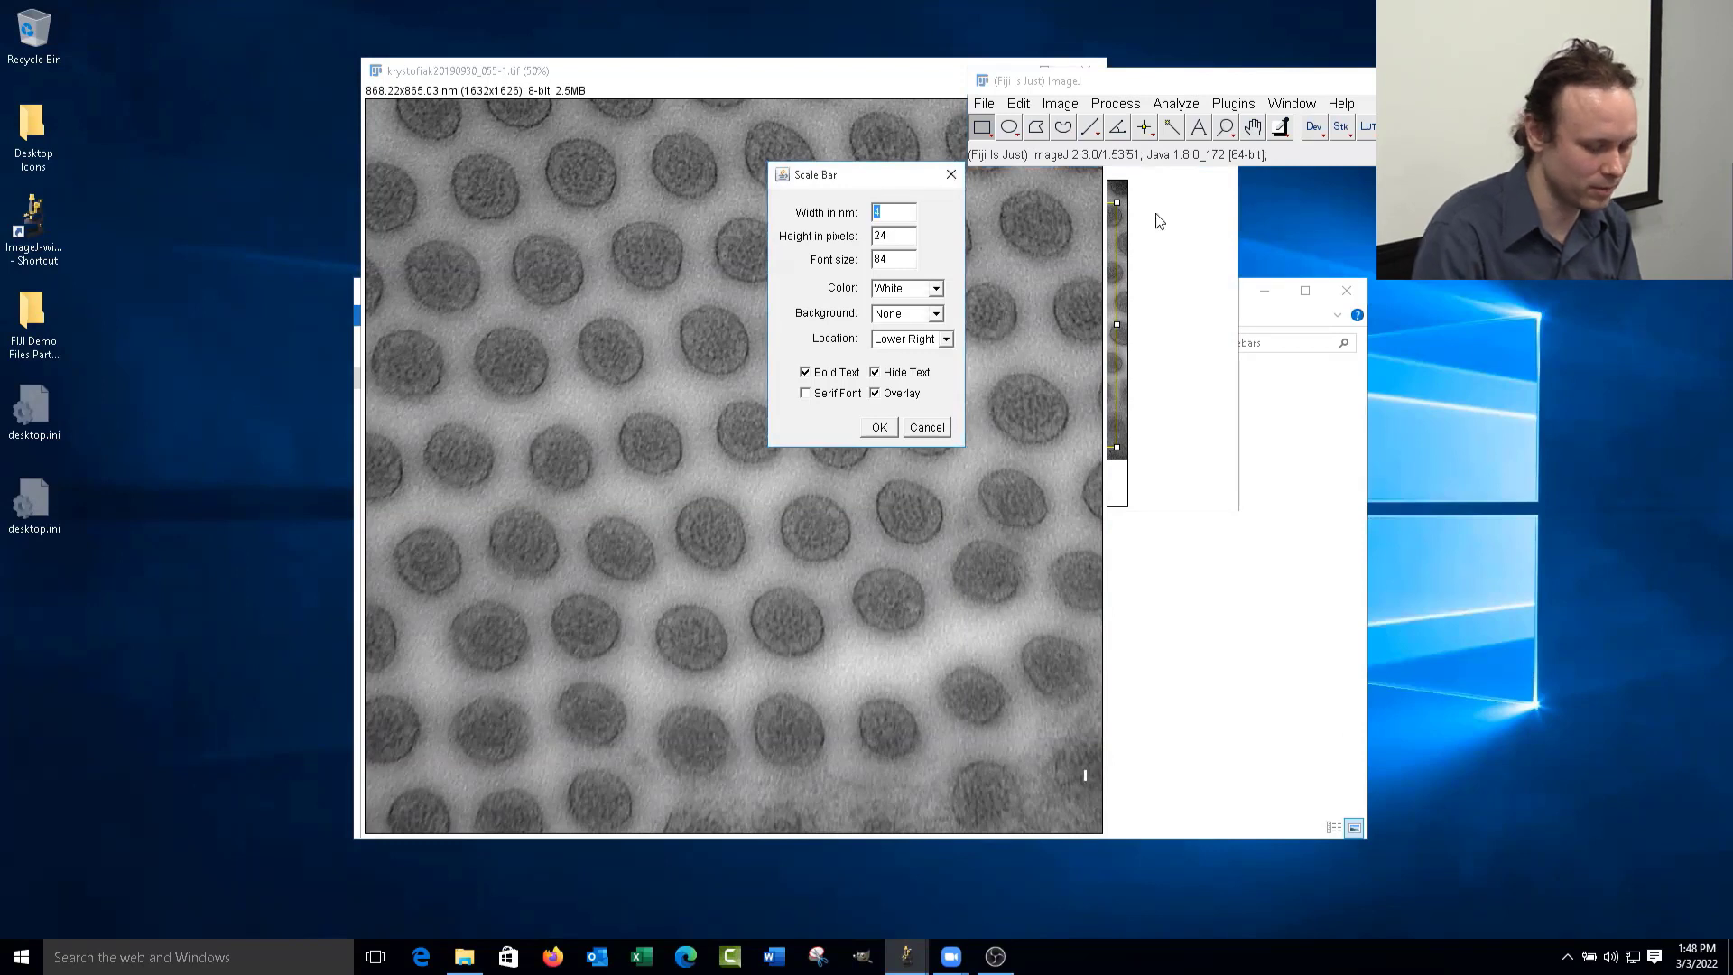
pyautogui.write('500')
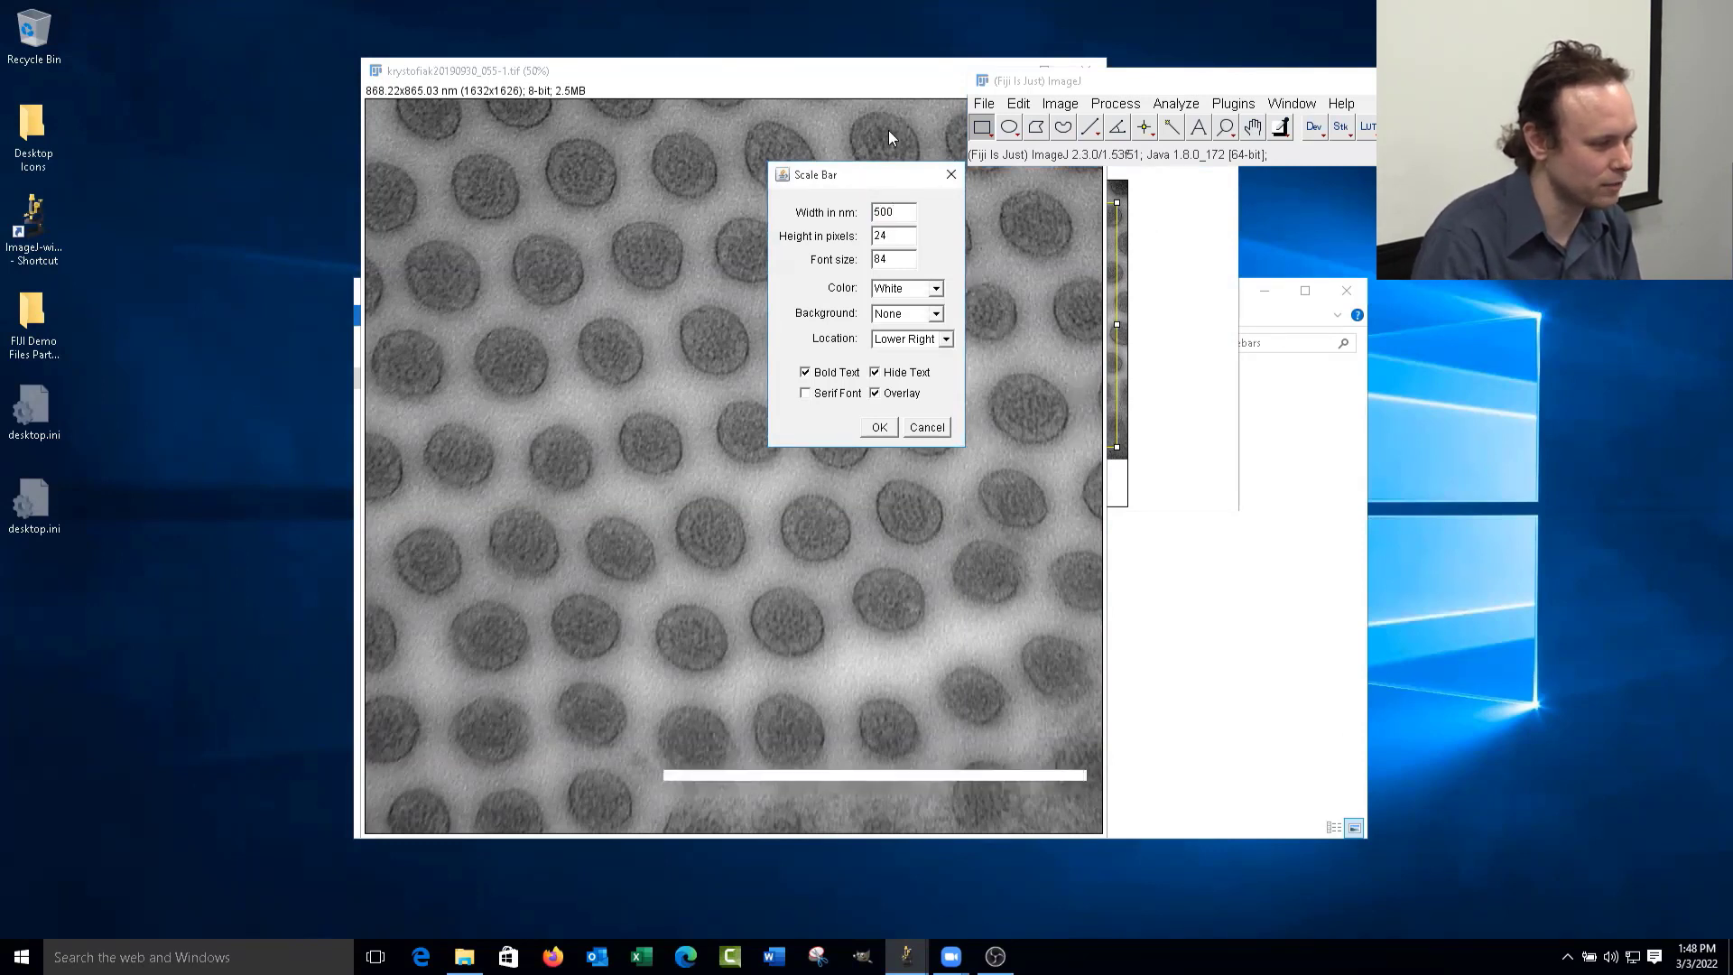
pyautogui.doubleClick(907, 211)
pyautogui.write('10')
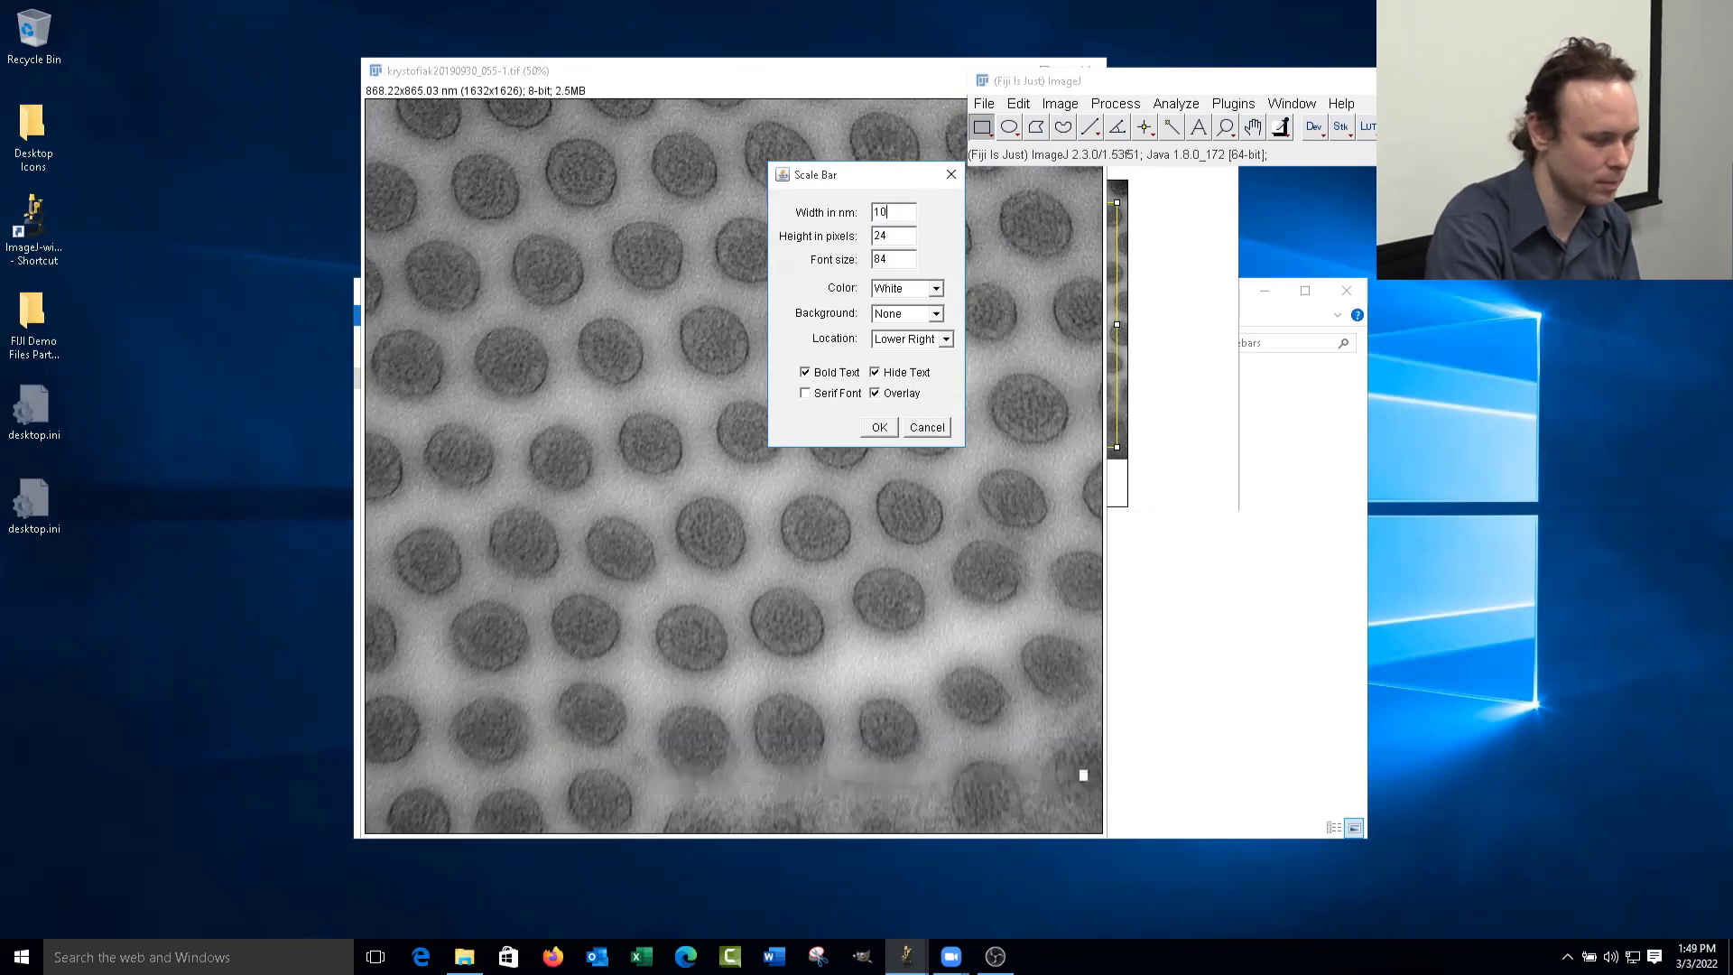
pyautogui.write('0')
pyautogui.doubleClick(896, 234)
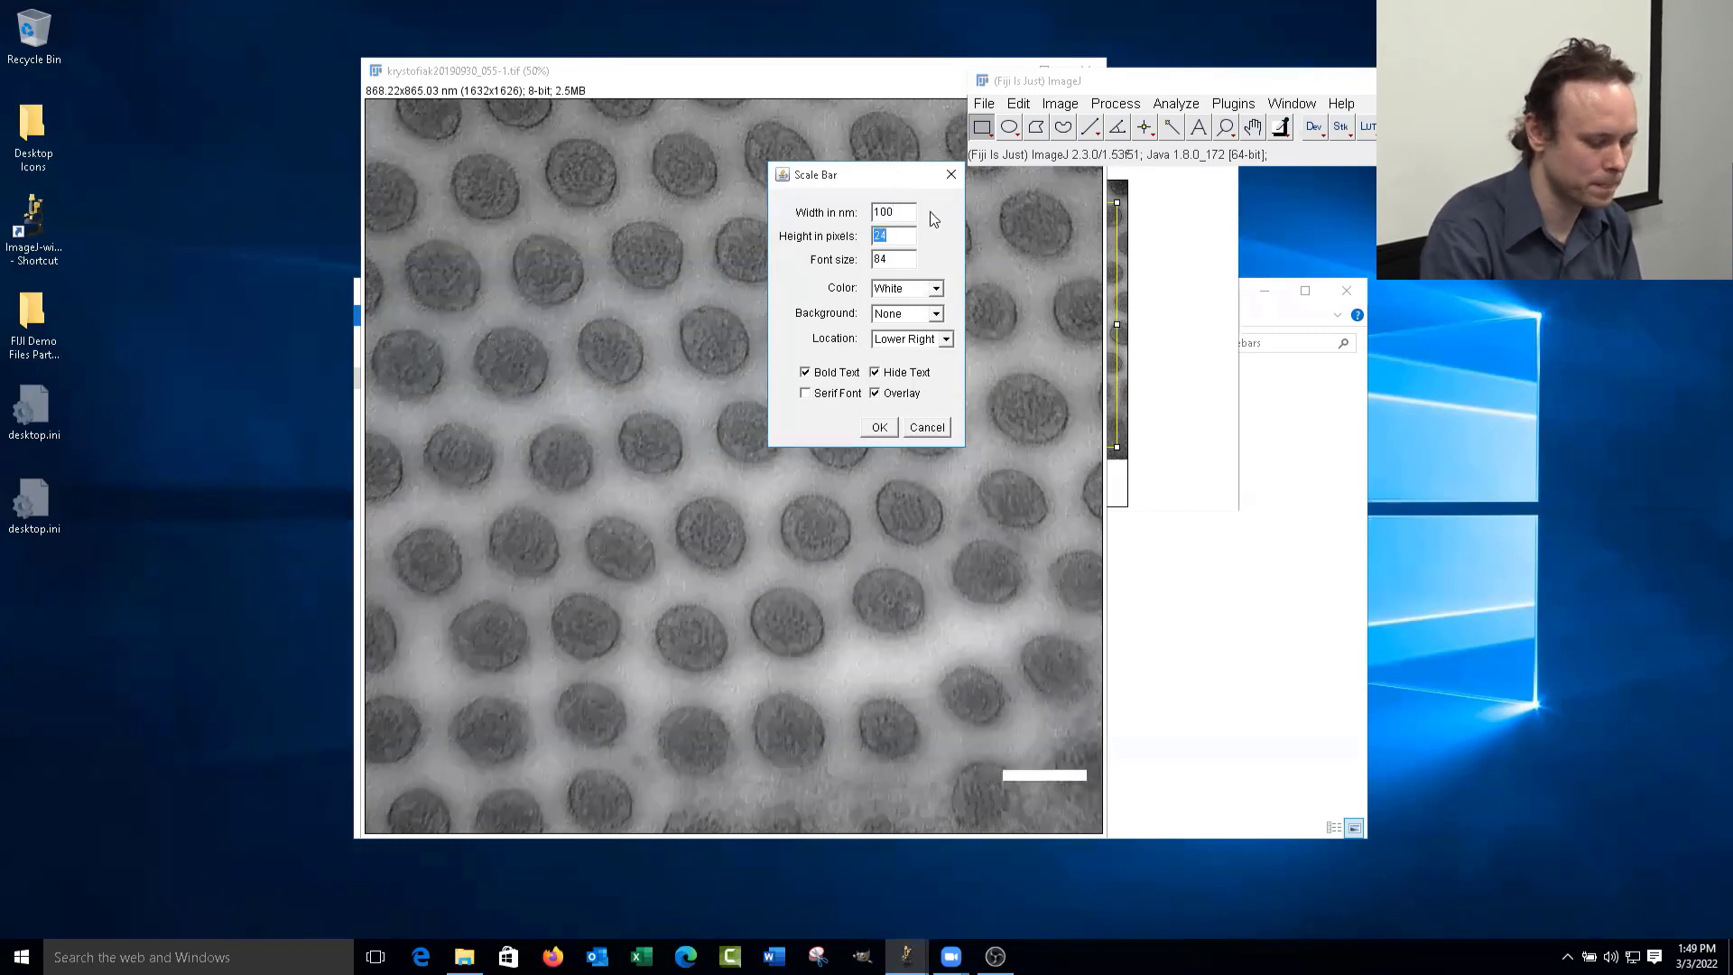
pyautogui.write('10')
pyautogui.click(886, 430)
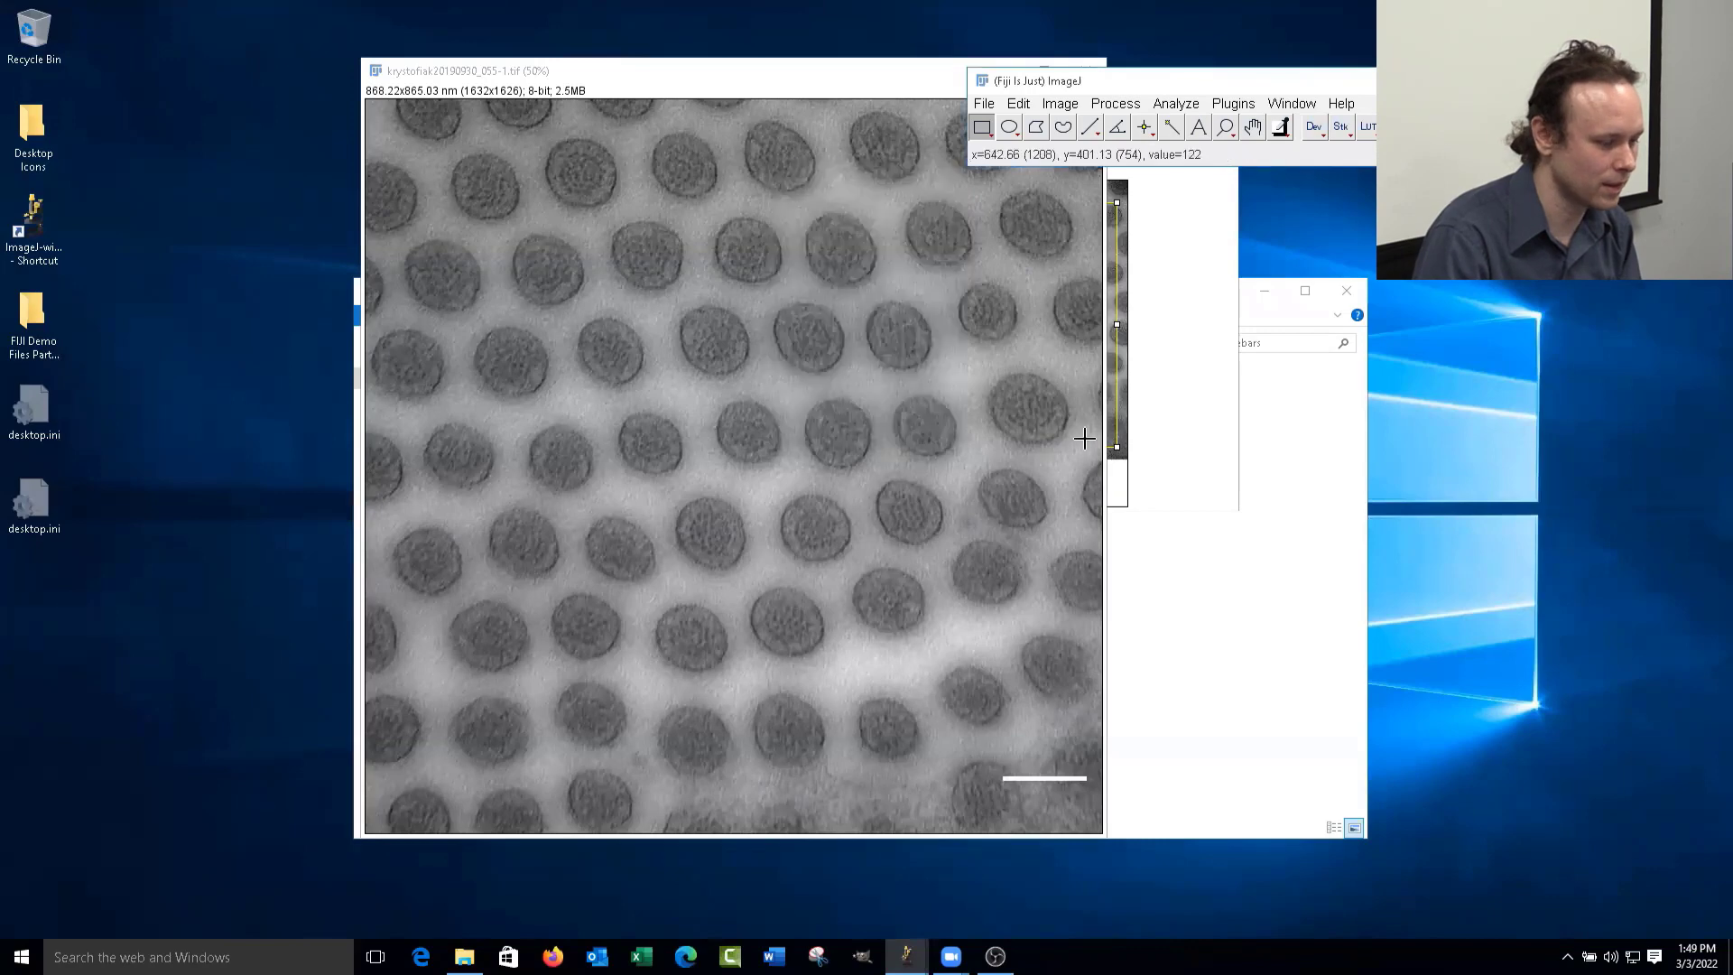
# - Move the duplicated micrograph aside to partly uncover the original, and shift the main Fiji window slightly
pyautogui.click(912, 204)
pyautogui.moveTo(733, 72); pyautogui.dragTo(494, 118)
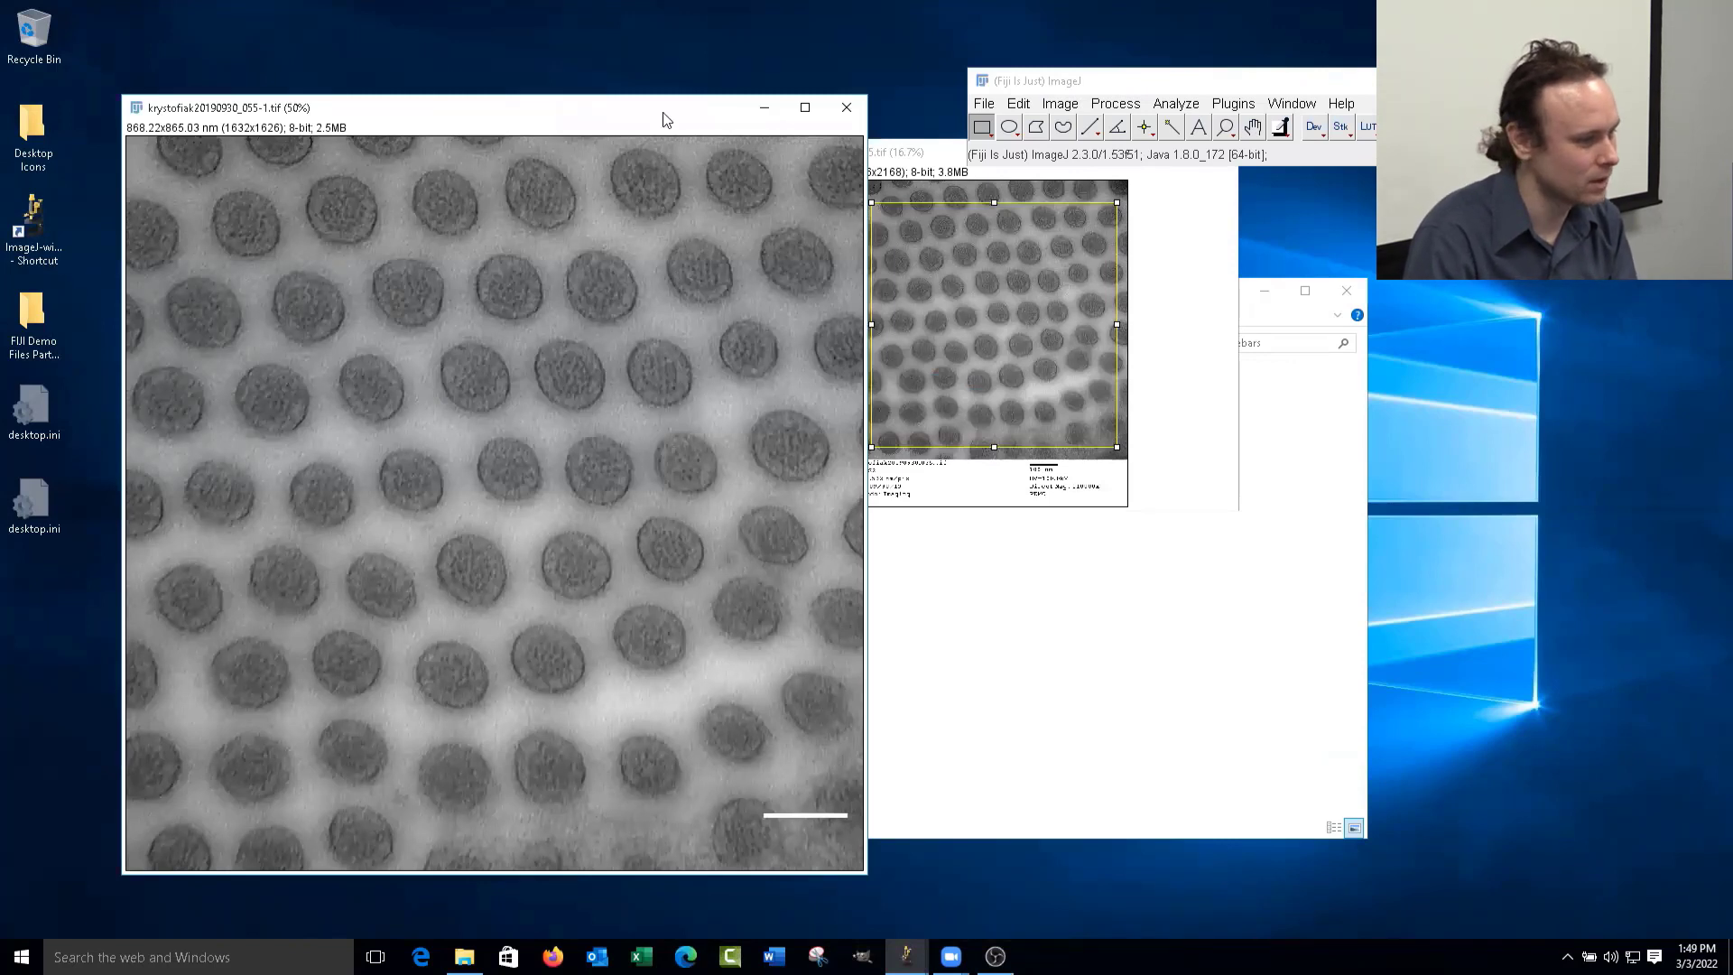
pyautogui.click(1158, 81)
pyautogui.moveTo(1157, 81); pyautogui.dragTo(1140, 85)
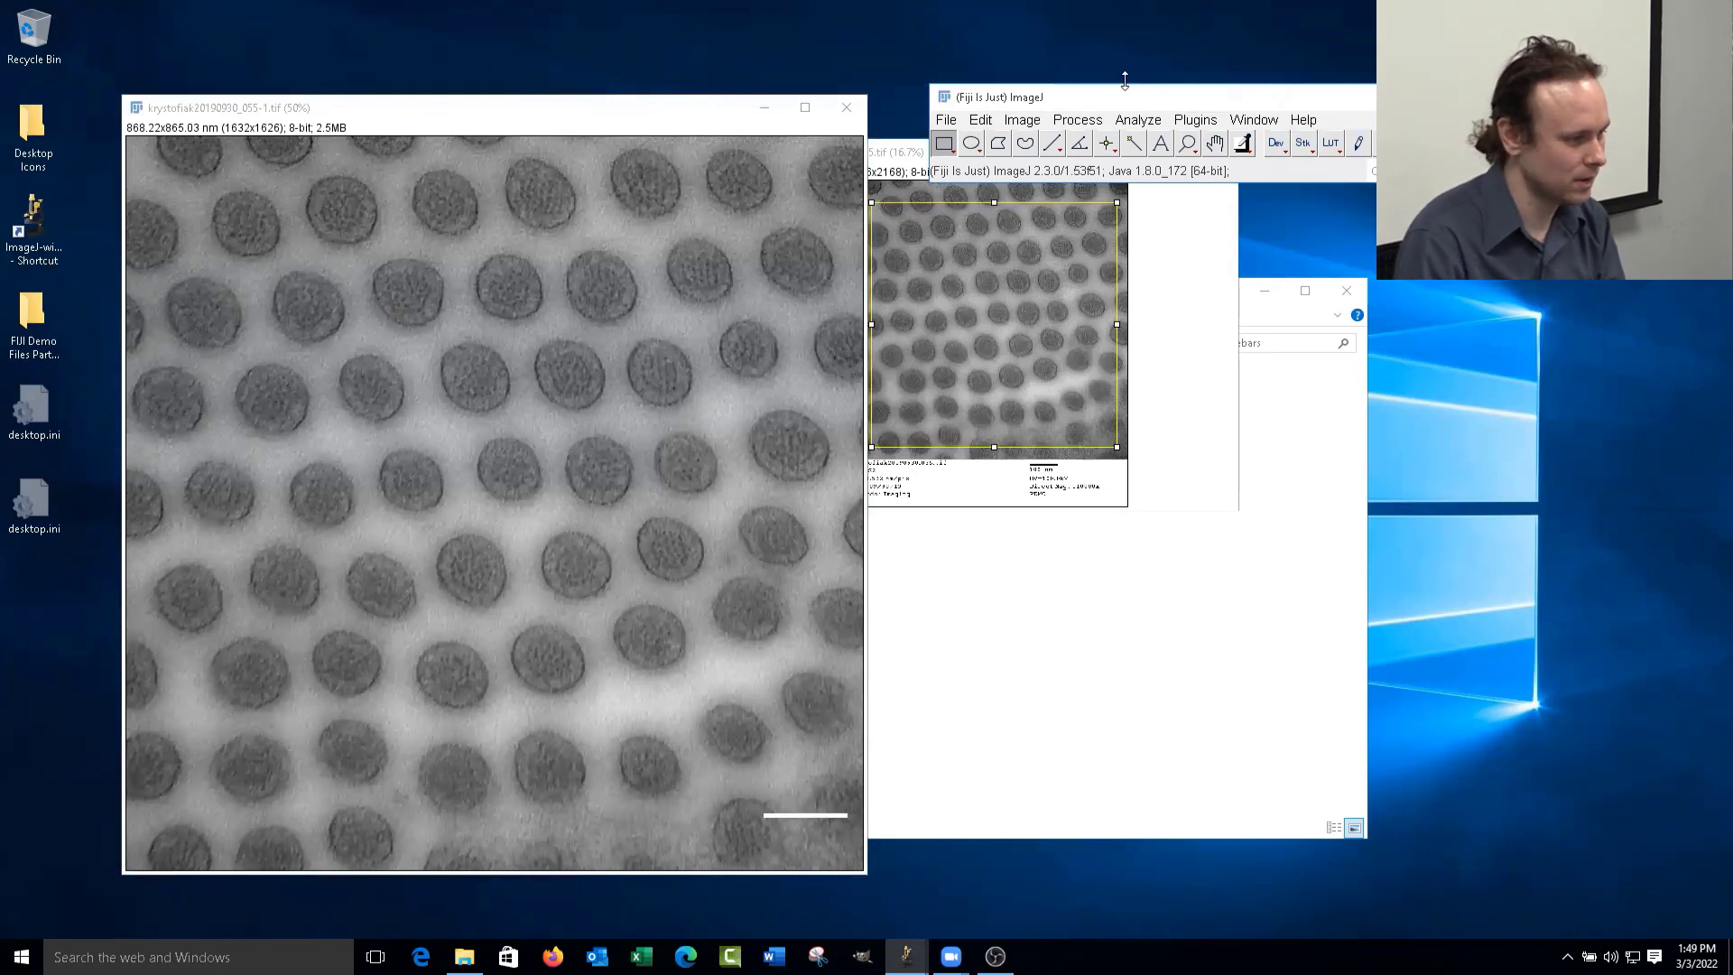
# - Close the duplicated and original micrographs without saving, and open Microscopytoday_005.tif from the Scalebars folder, placing it below the main Fiji window
pyautogui.hotkey('ctrl', 'w')
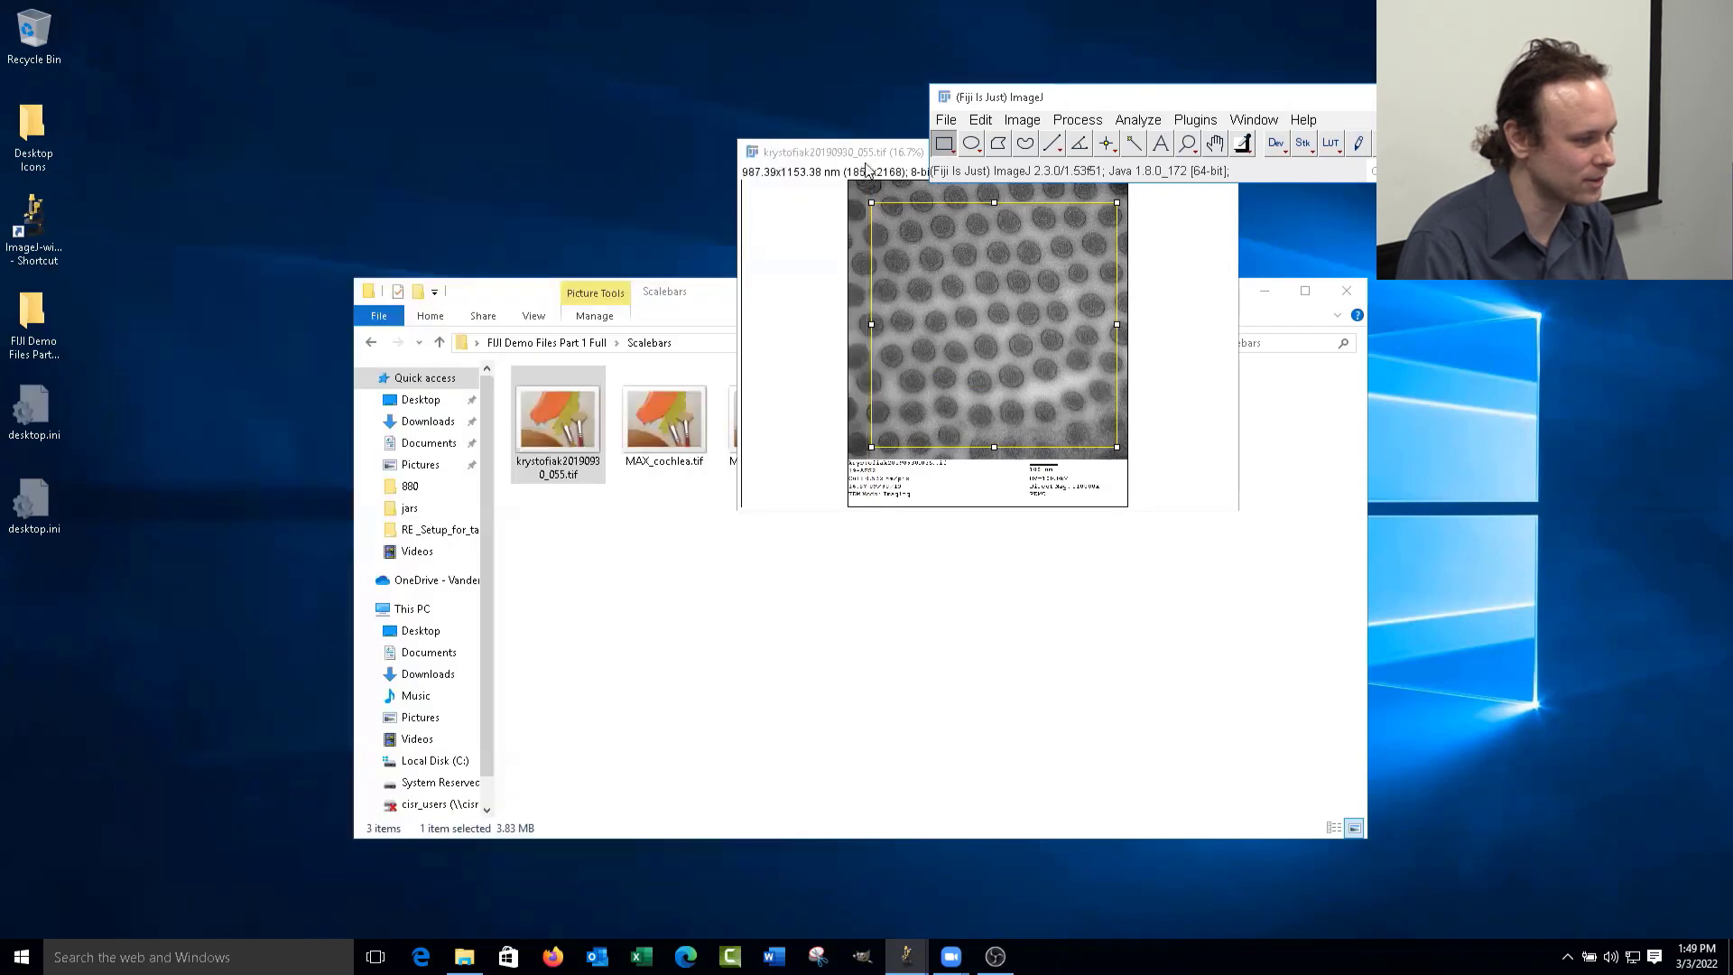
pyautogui.click(1217, 151)
pyautogui.click(880, 307)
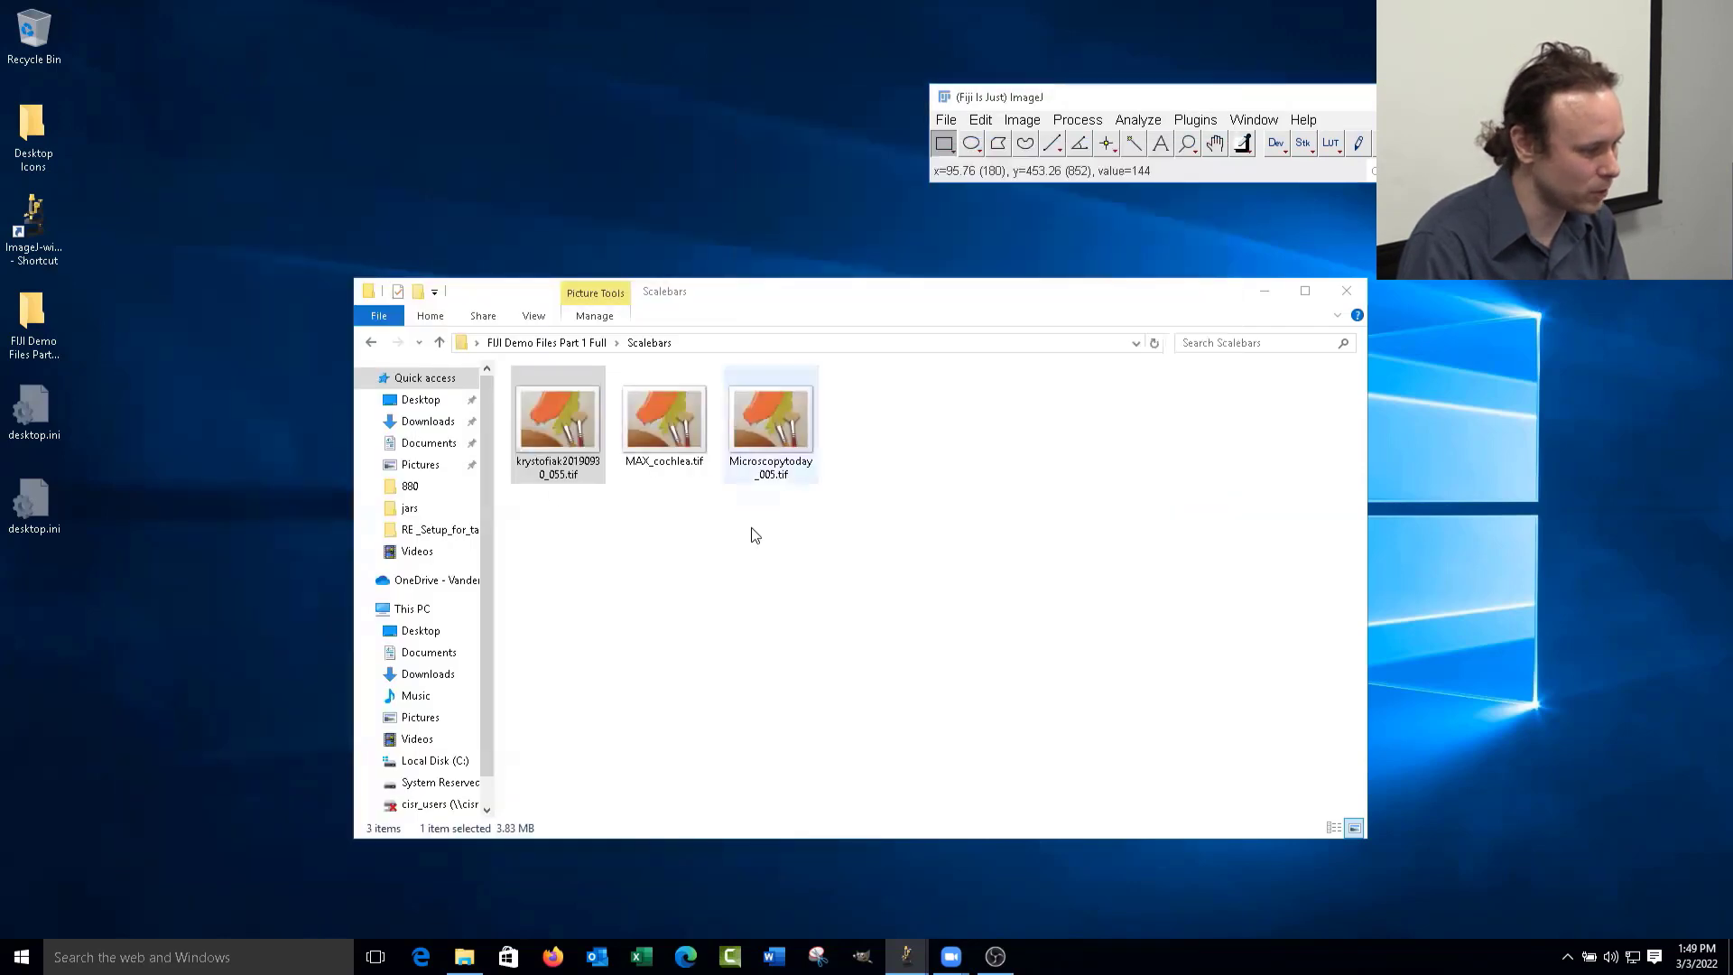
pyautogui.moveTo(763, 454); pyautogui.dragTo(1056, 152)
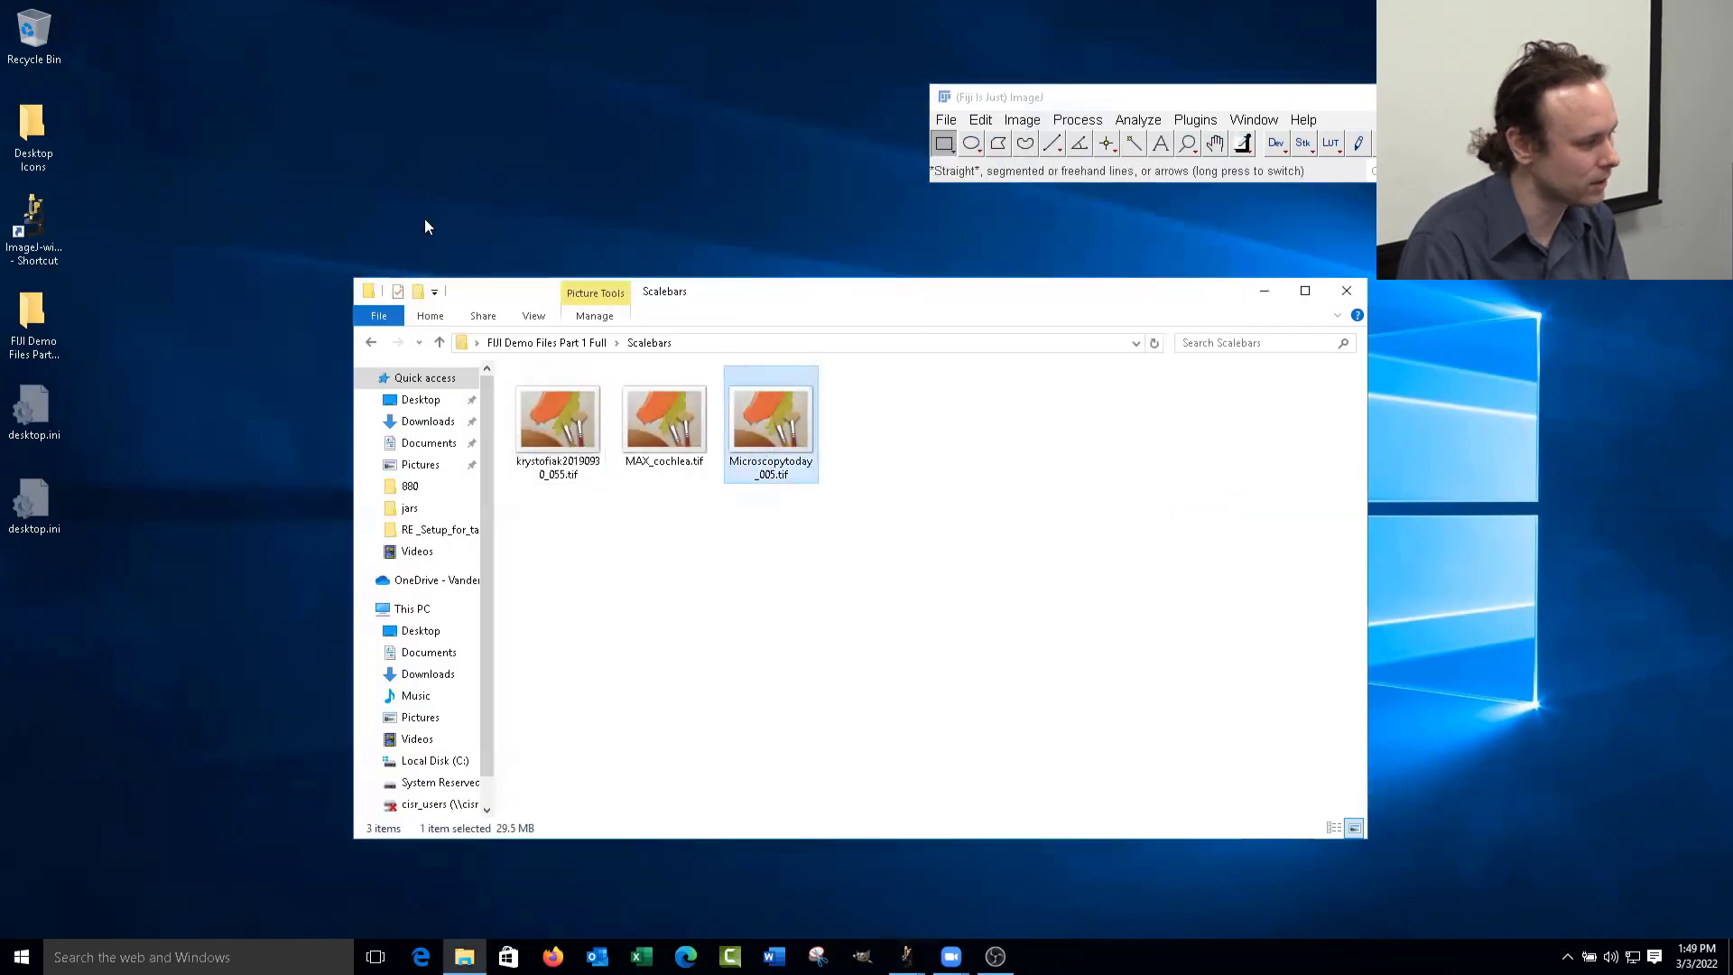
pyautogui.moveTo(240, 215); pyautogui.dragTo(1047, 236)
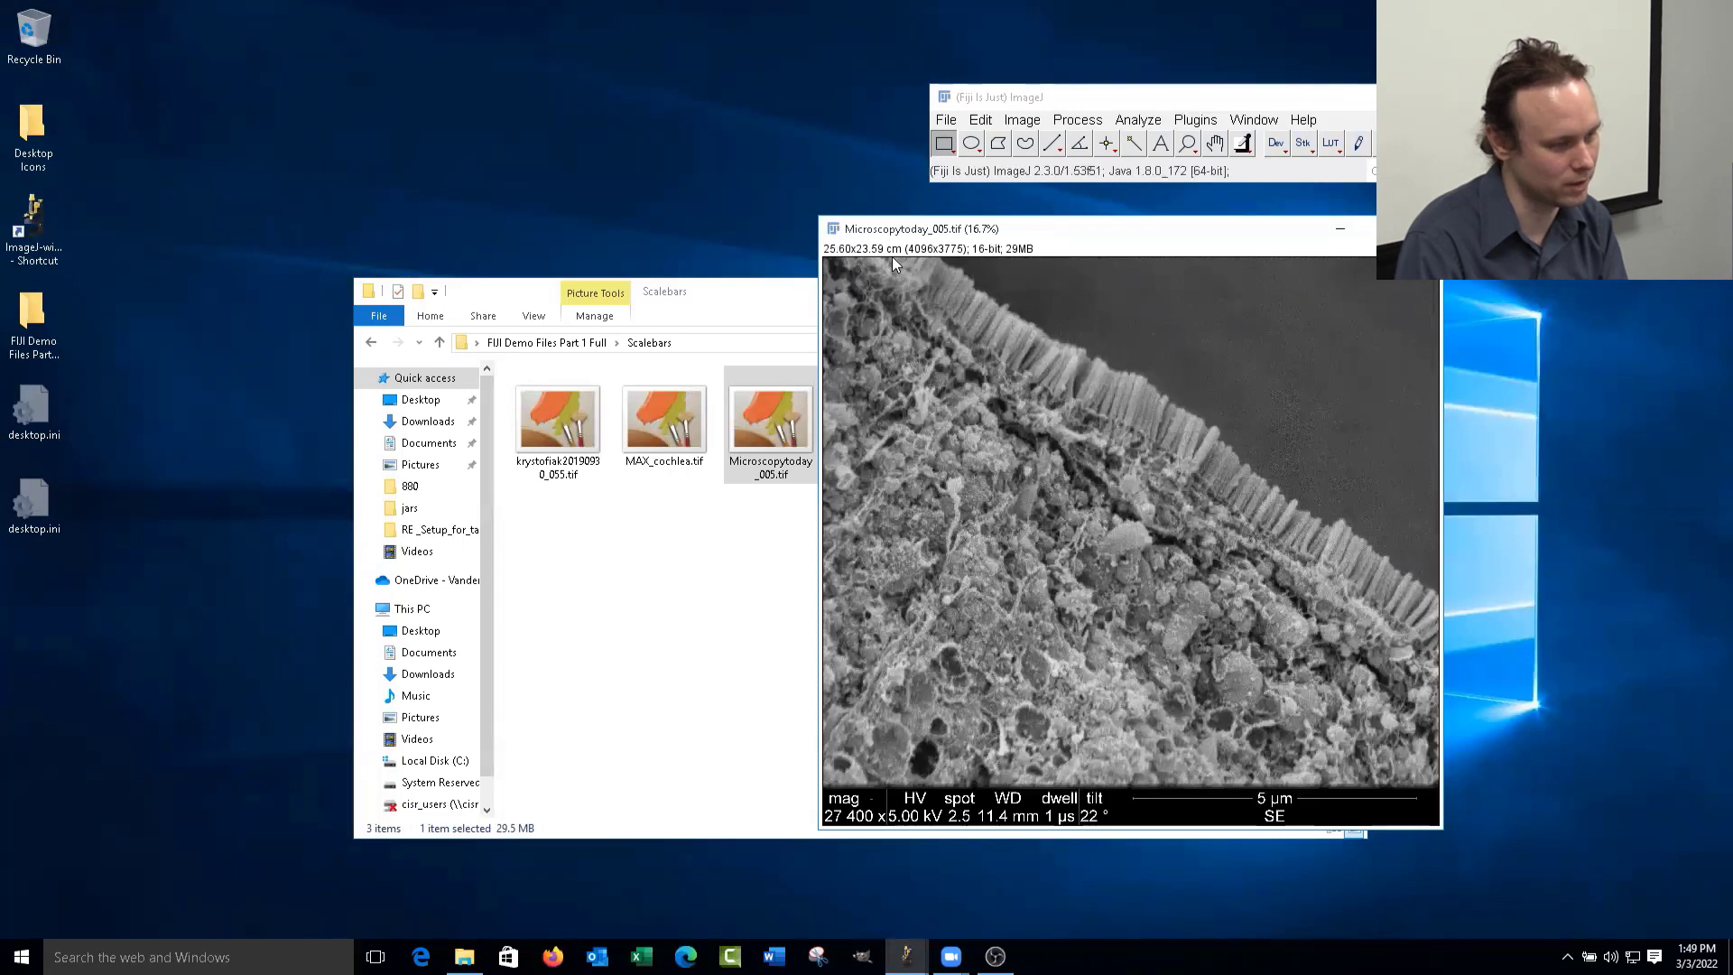
# - Open the TIFF ending in 20190930_055 to check its default size units, and close it again
pyautogui.moveTo(547, 431); pyautogui.dragTo(1135, 172)
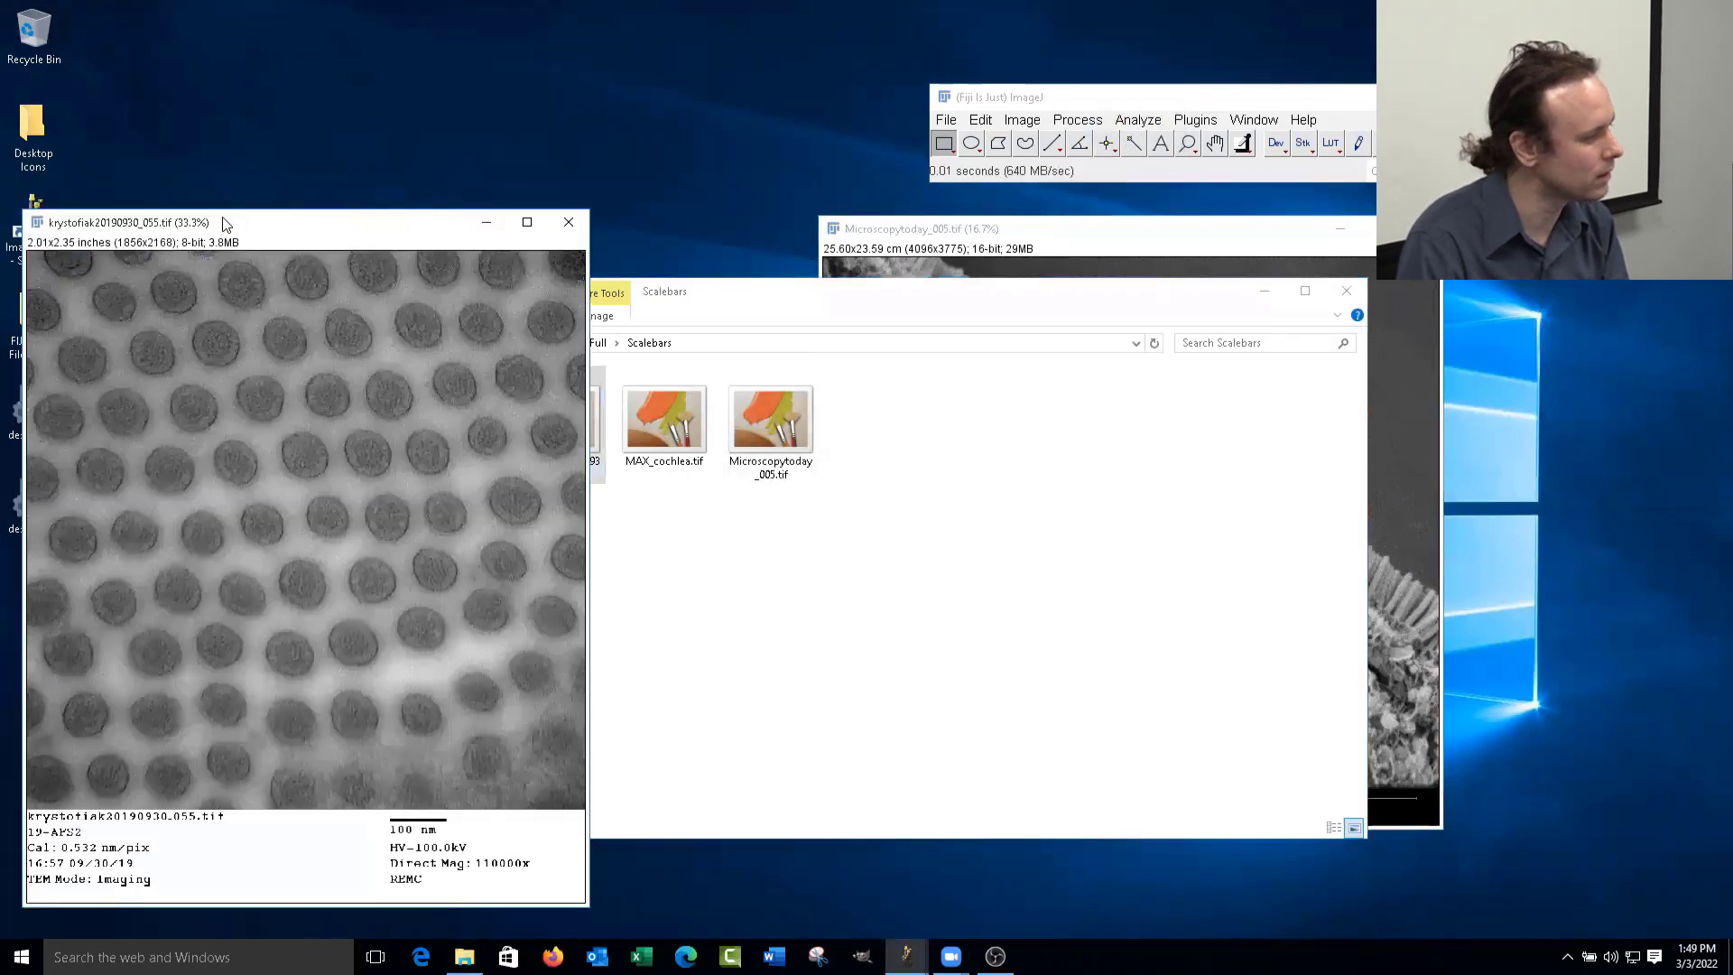
pyautogui.moveTo(231, 224); pyautogui.dragTo(1040, 282)
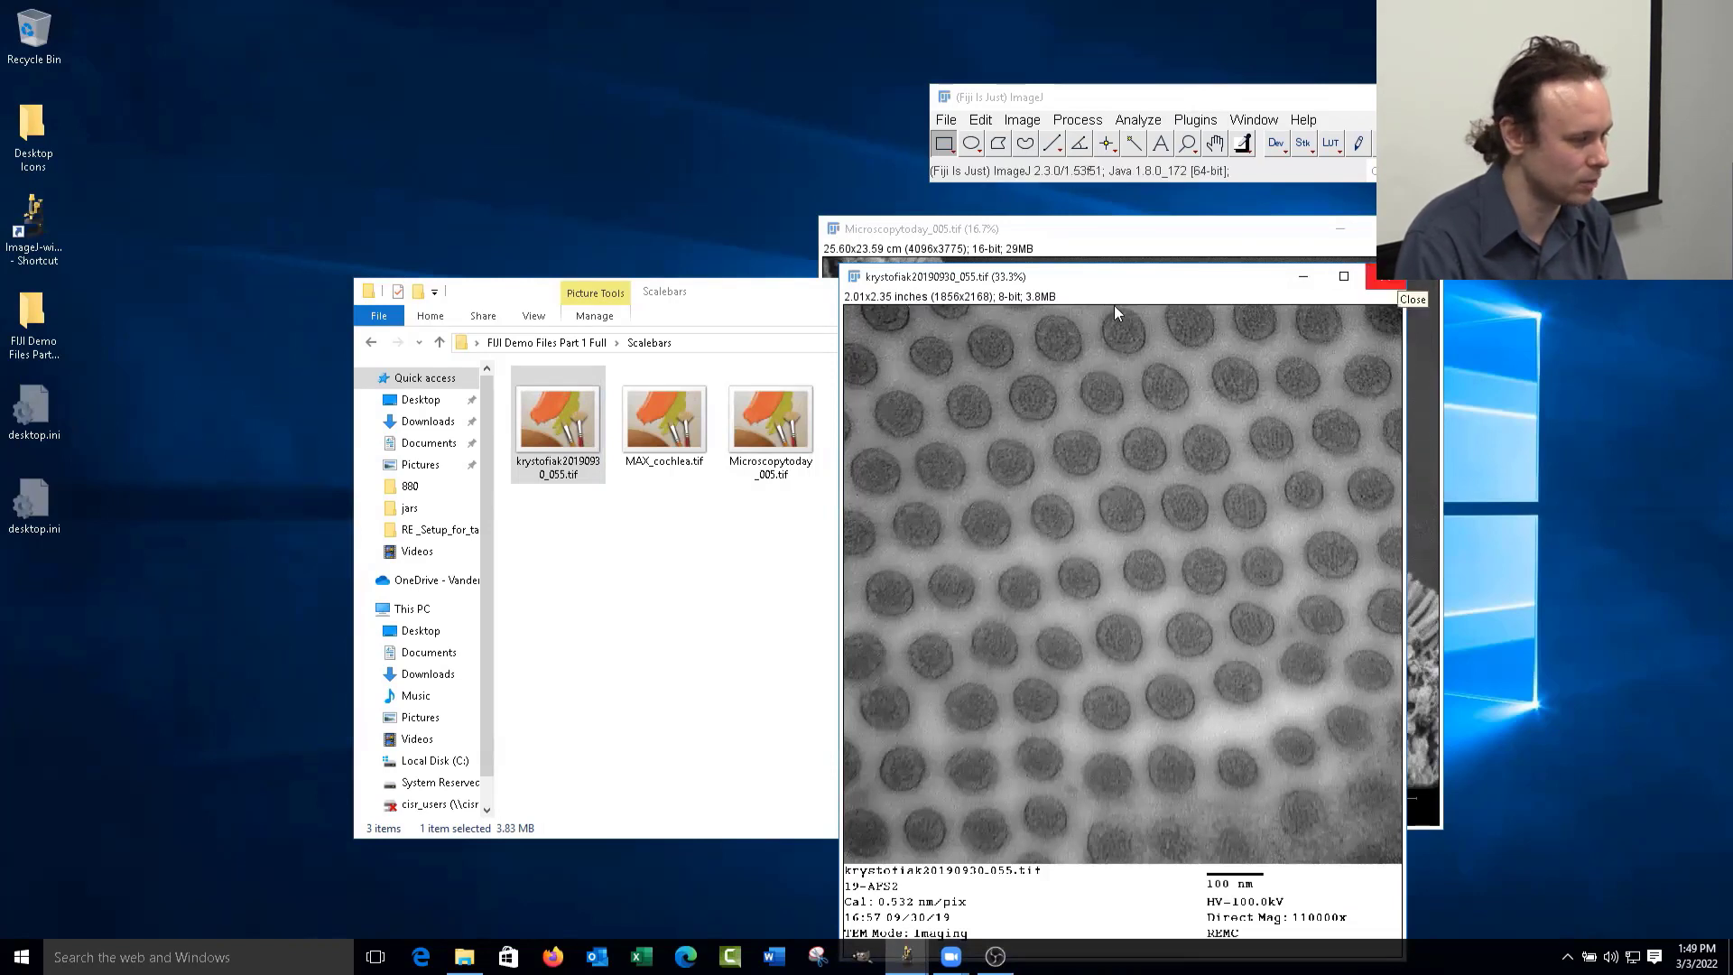
pyautogui.click(1398, 282)
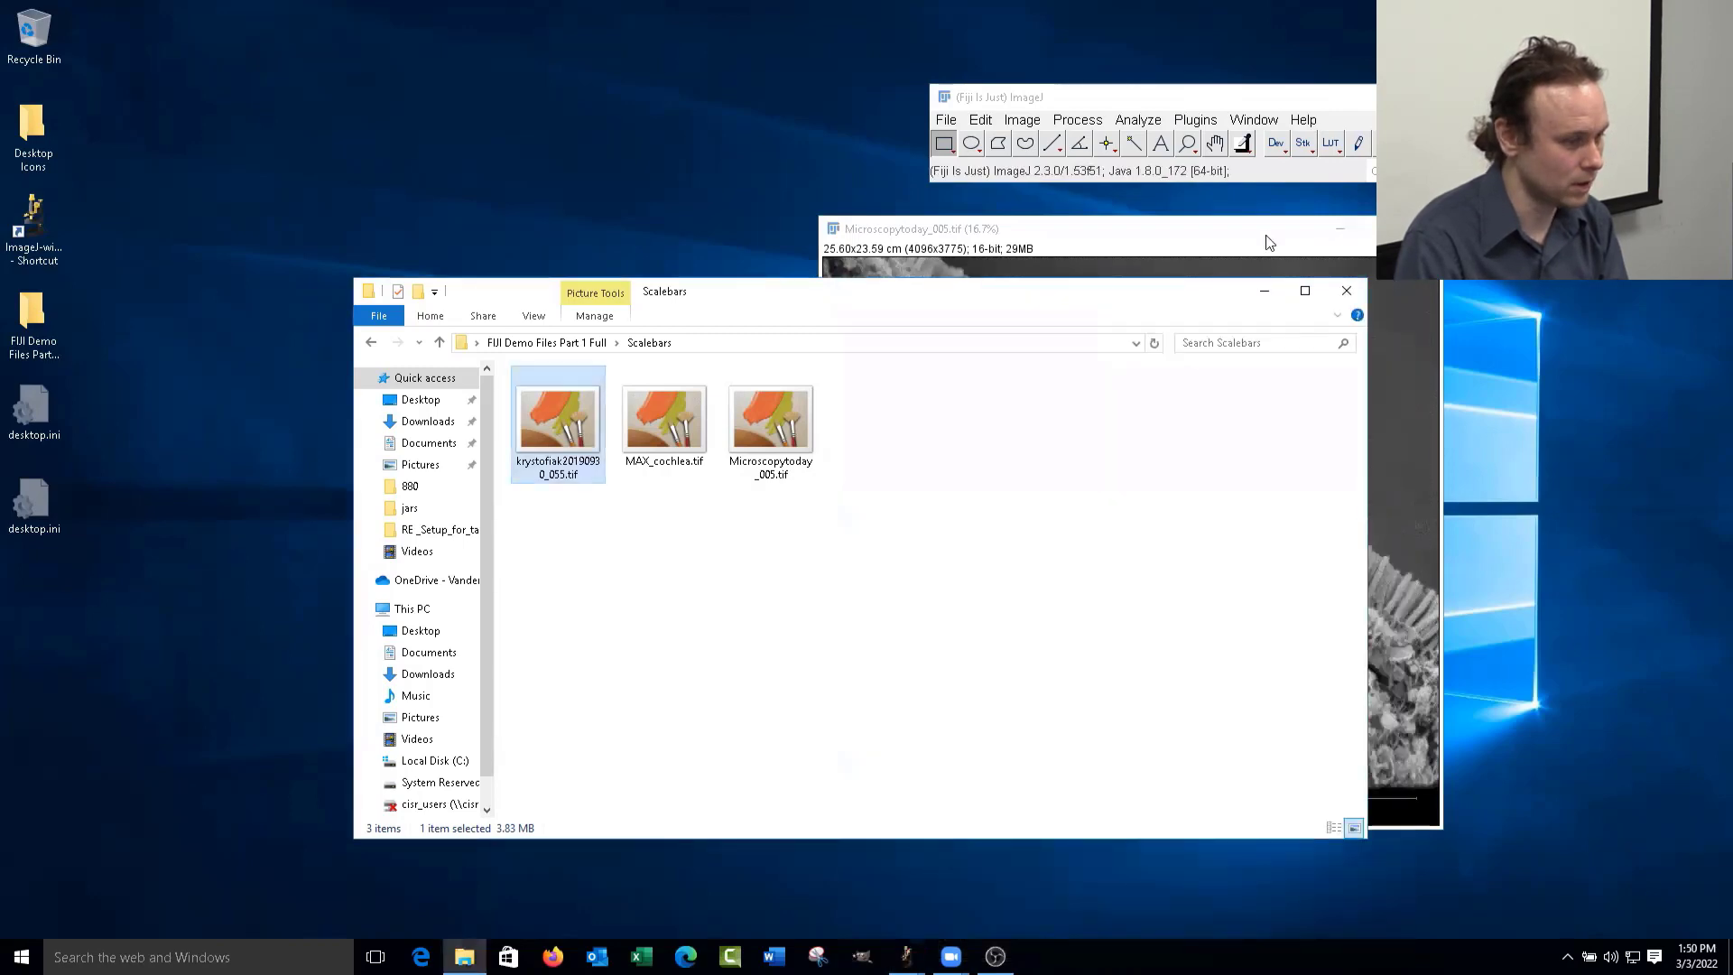
# - Examine the scale settings of Microscopytoday_005.tif, including the unit of length and the Global option, and cancel without applying changes
pyautogui.click(1137, 119)
pyautogui.click(1120, 126)
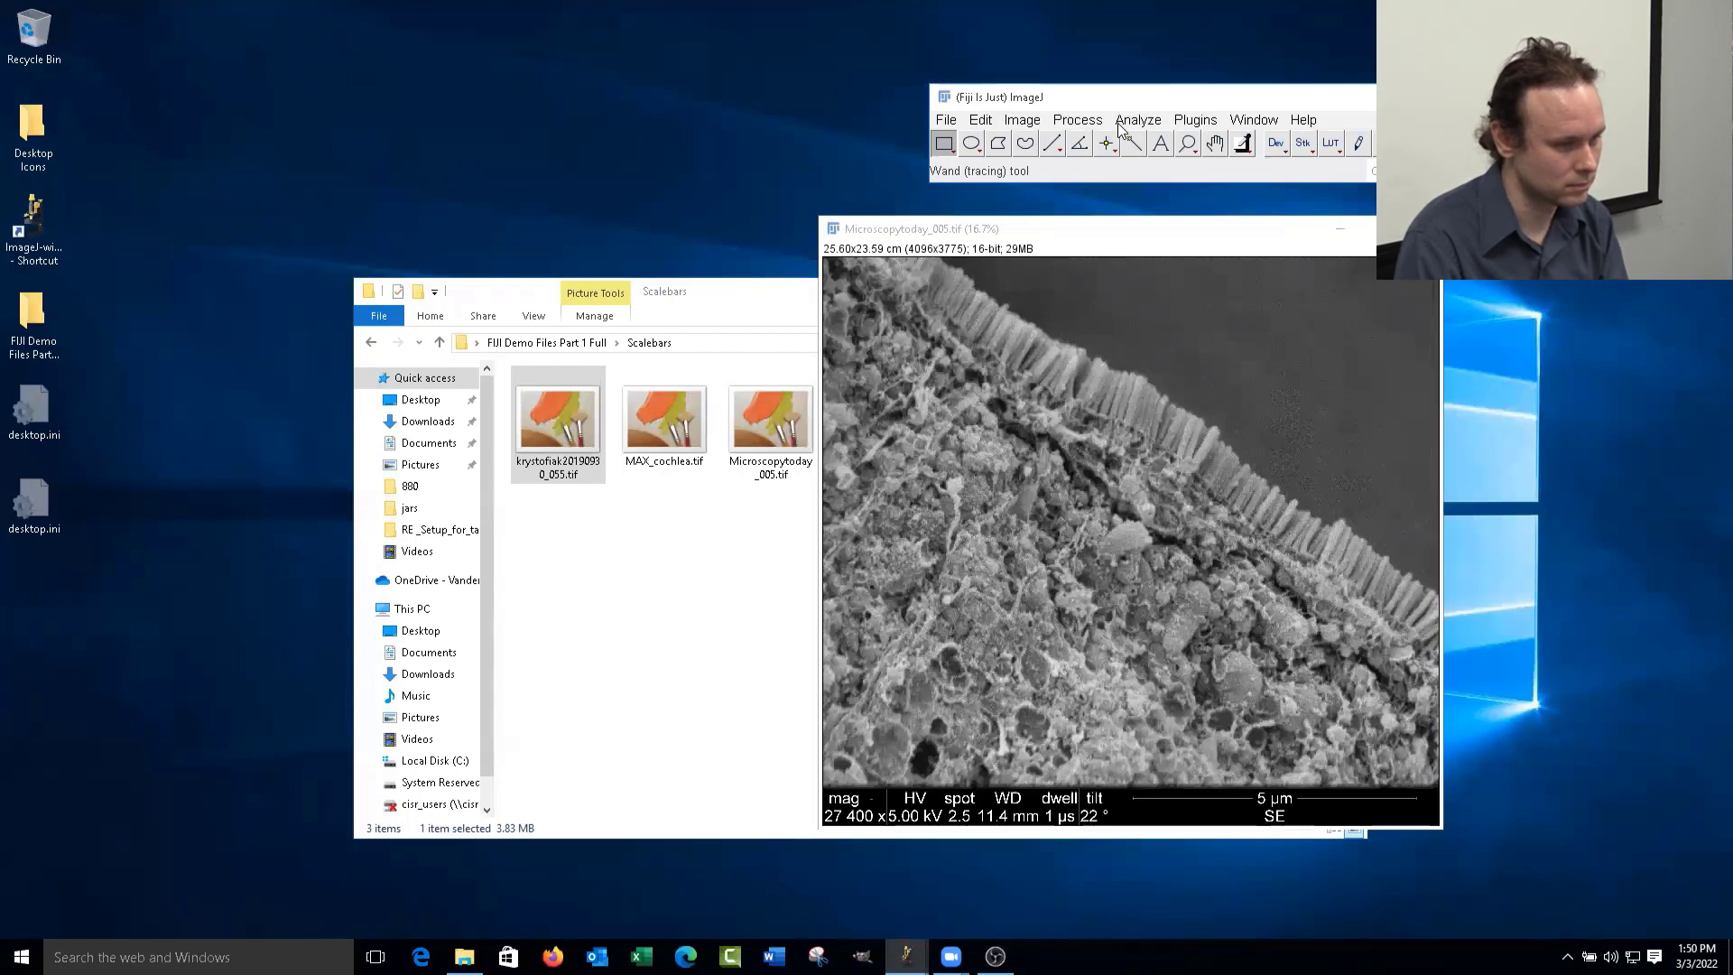
pyautogui.click(1120, 126)
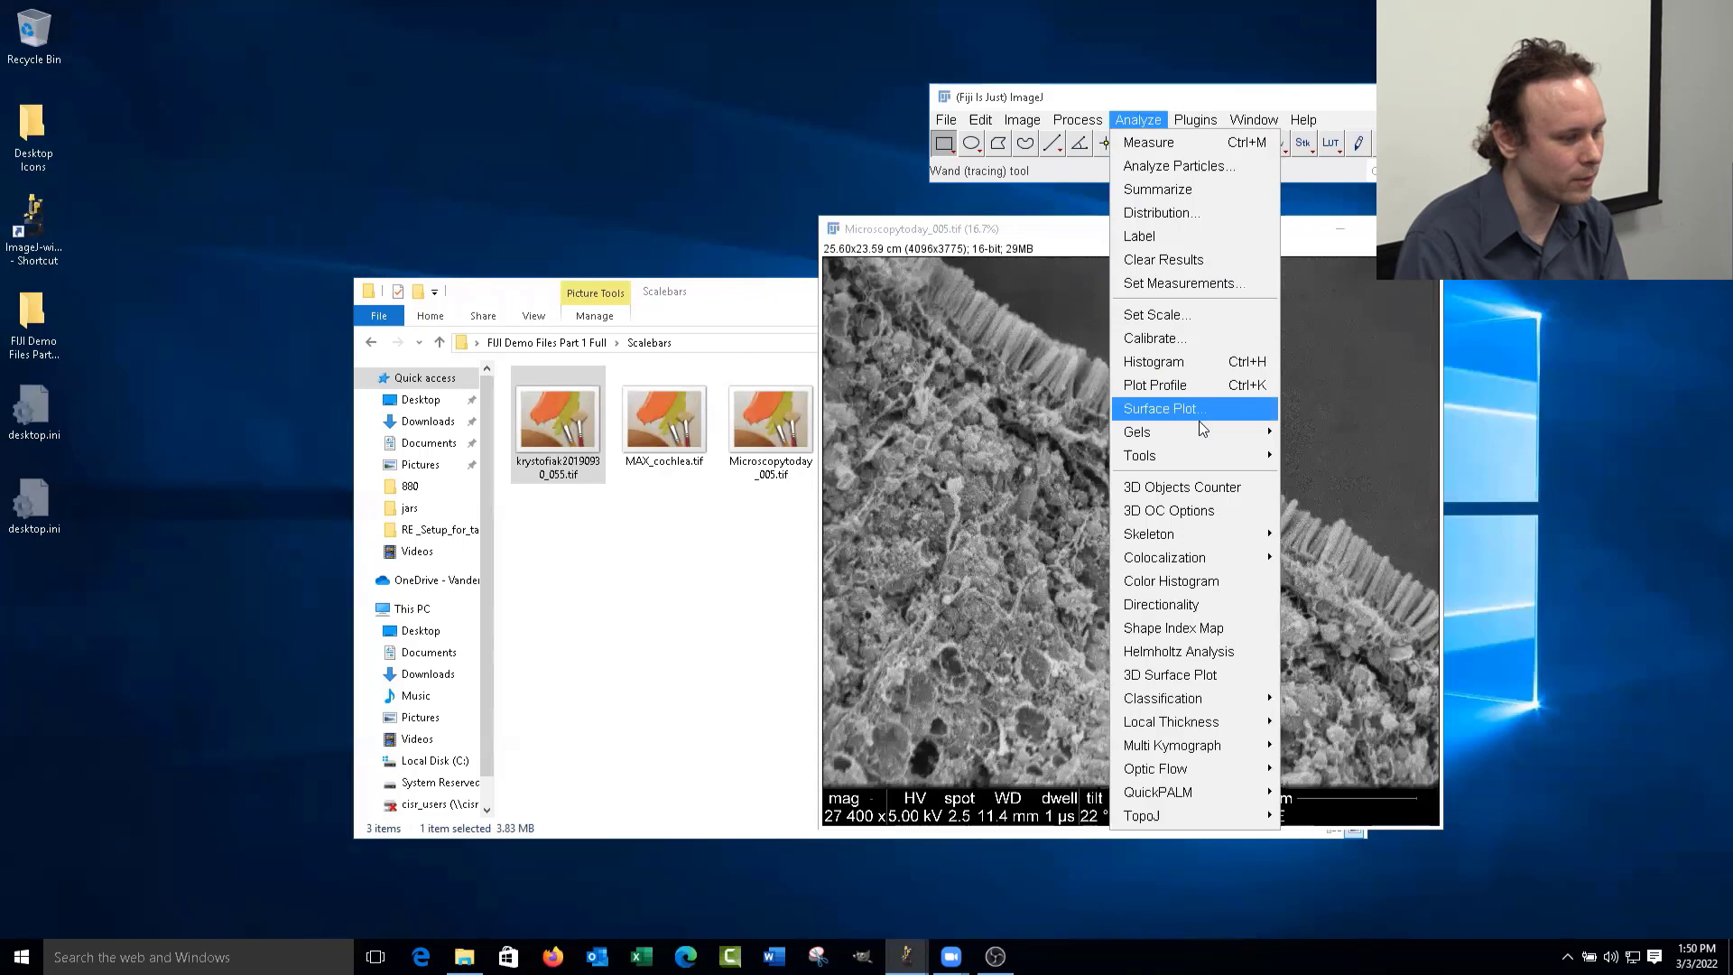
pyautogui.click(1186, 316)
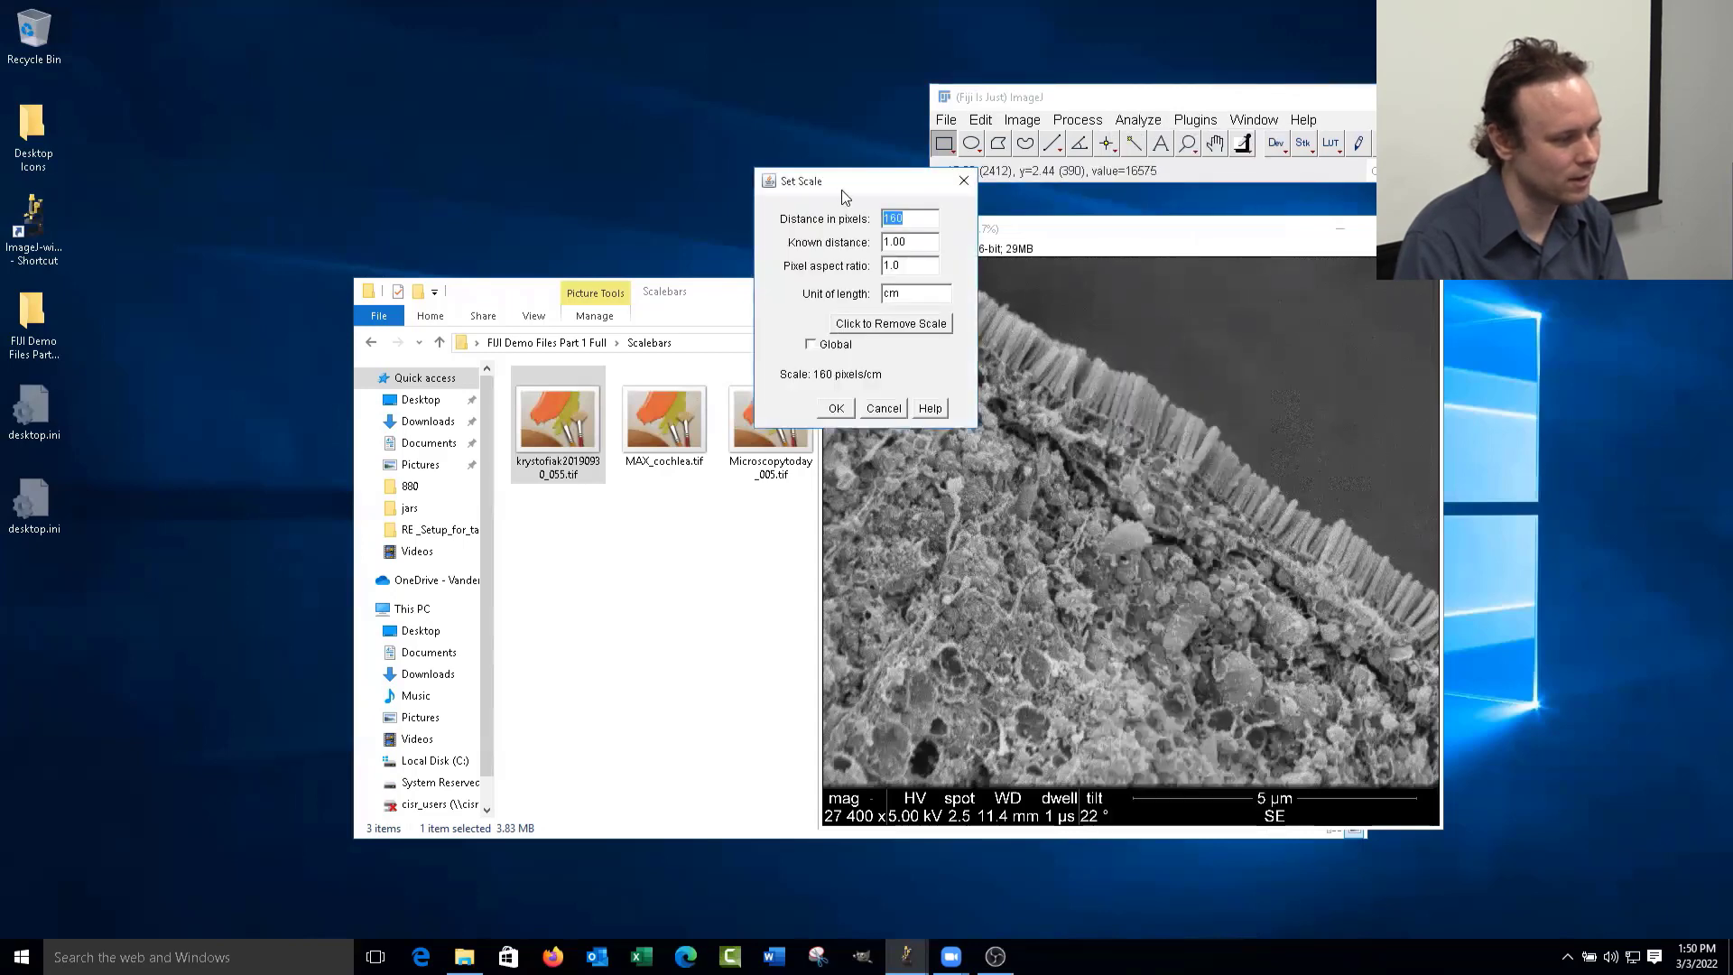
pyautogui.moveTo(842, 190); pyautogui.dragTo(1211, 205)
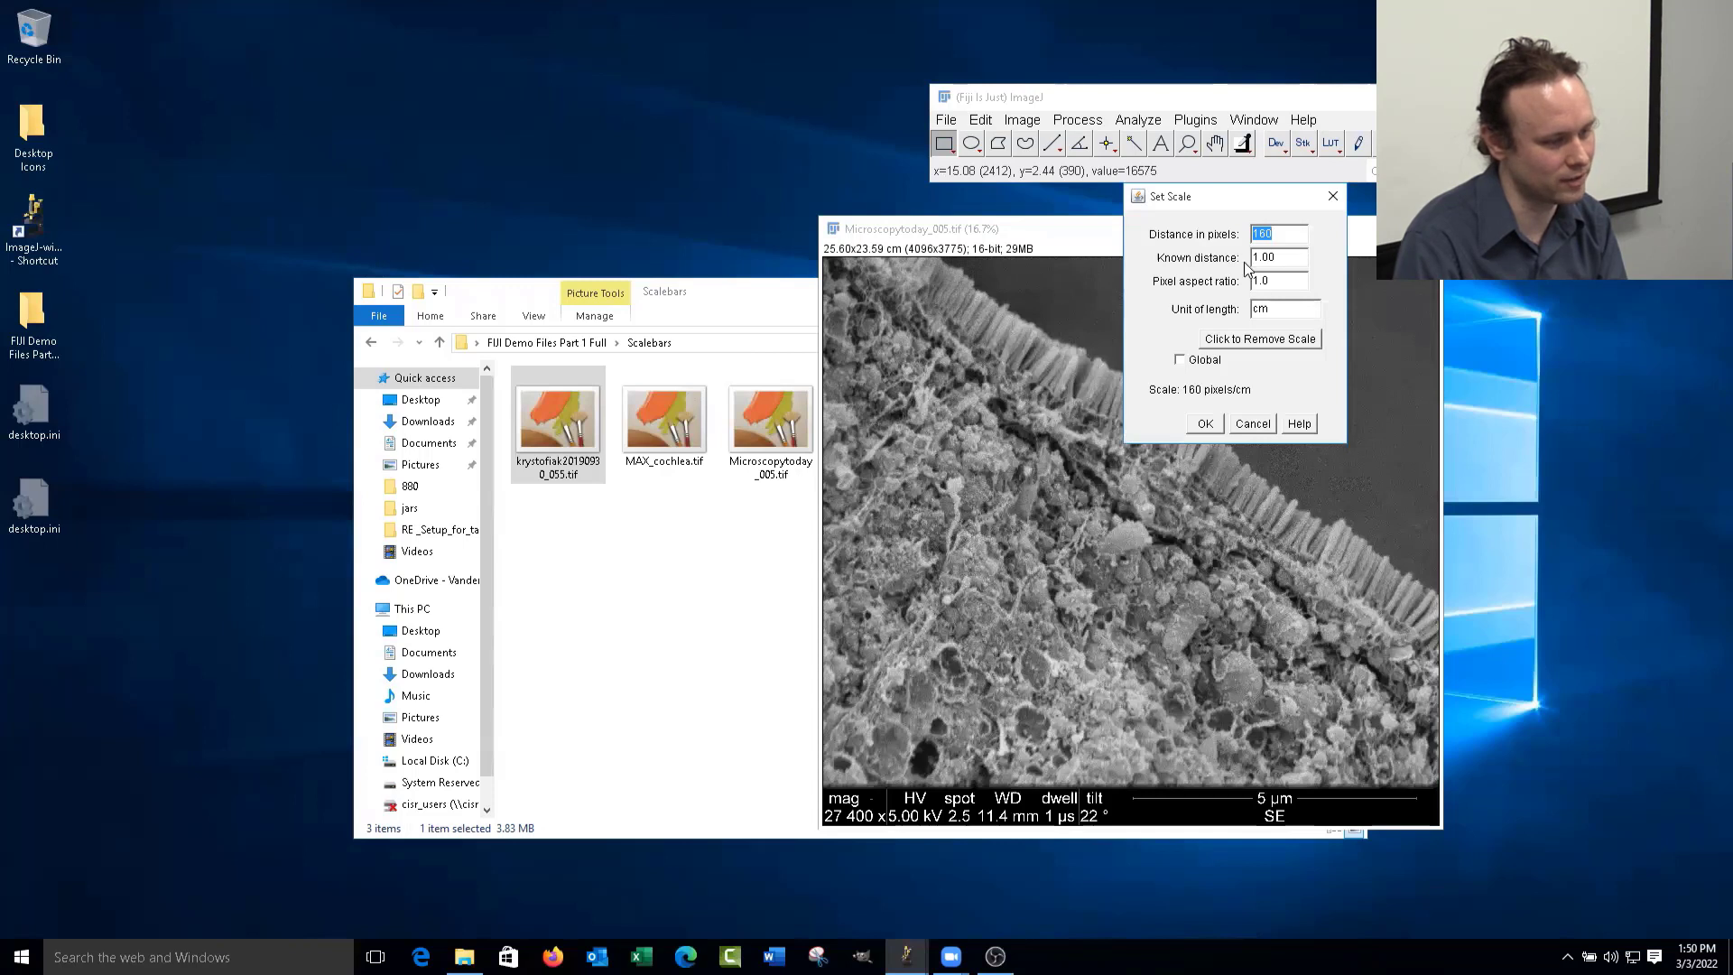
pyautogui.click(1269, 310)
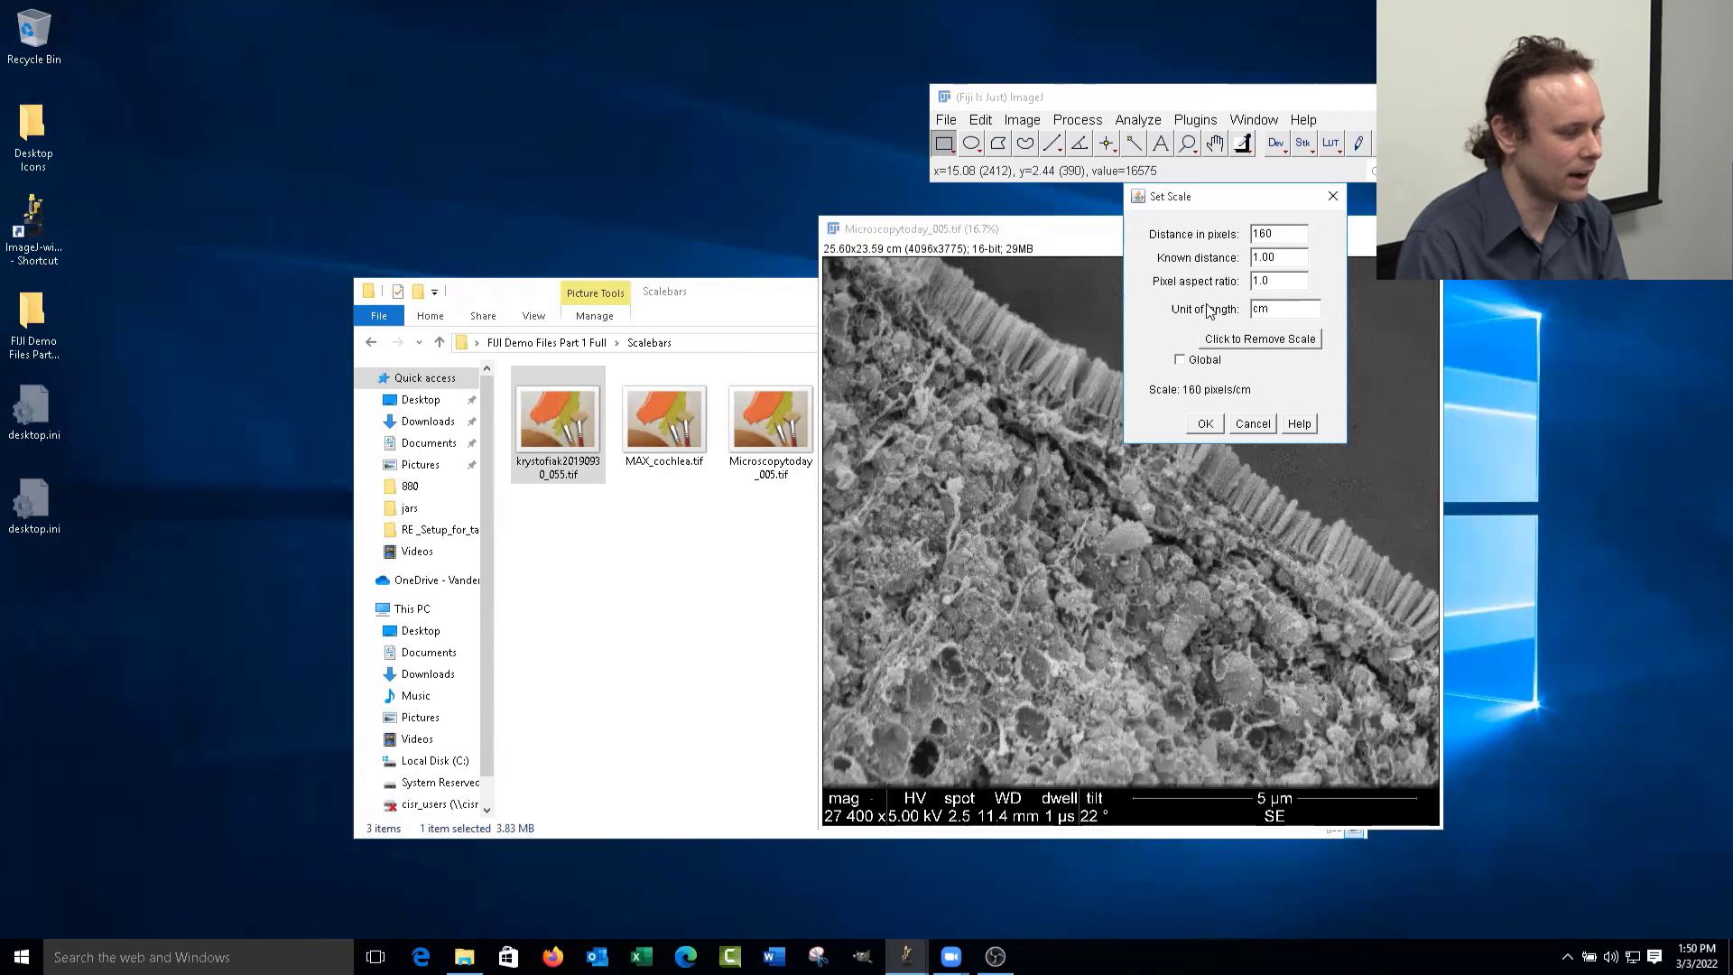
pyautogui.moveTo(1281, 309); pyautogui.dragTo(1242, 312)
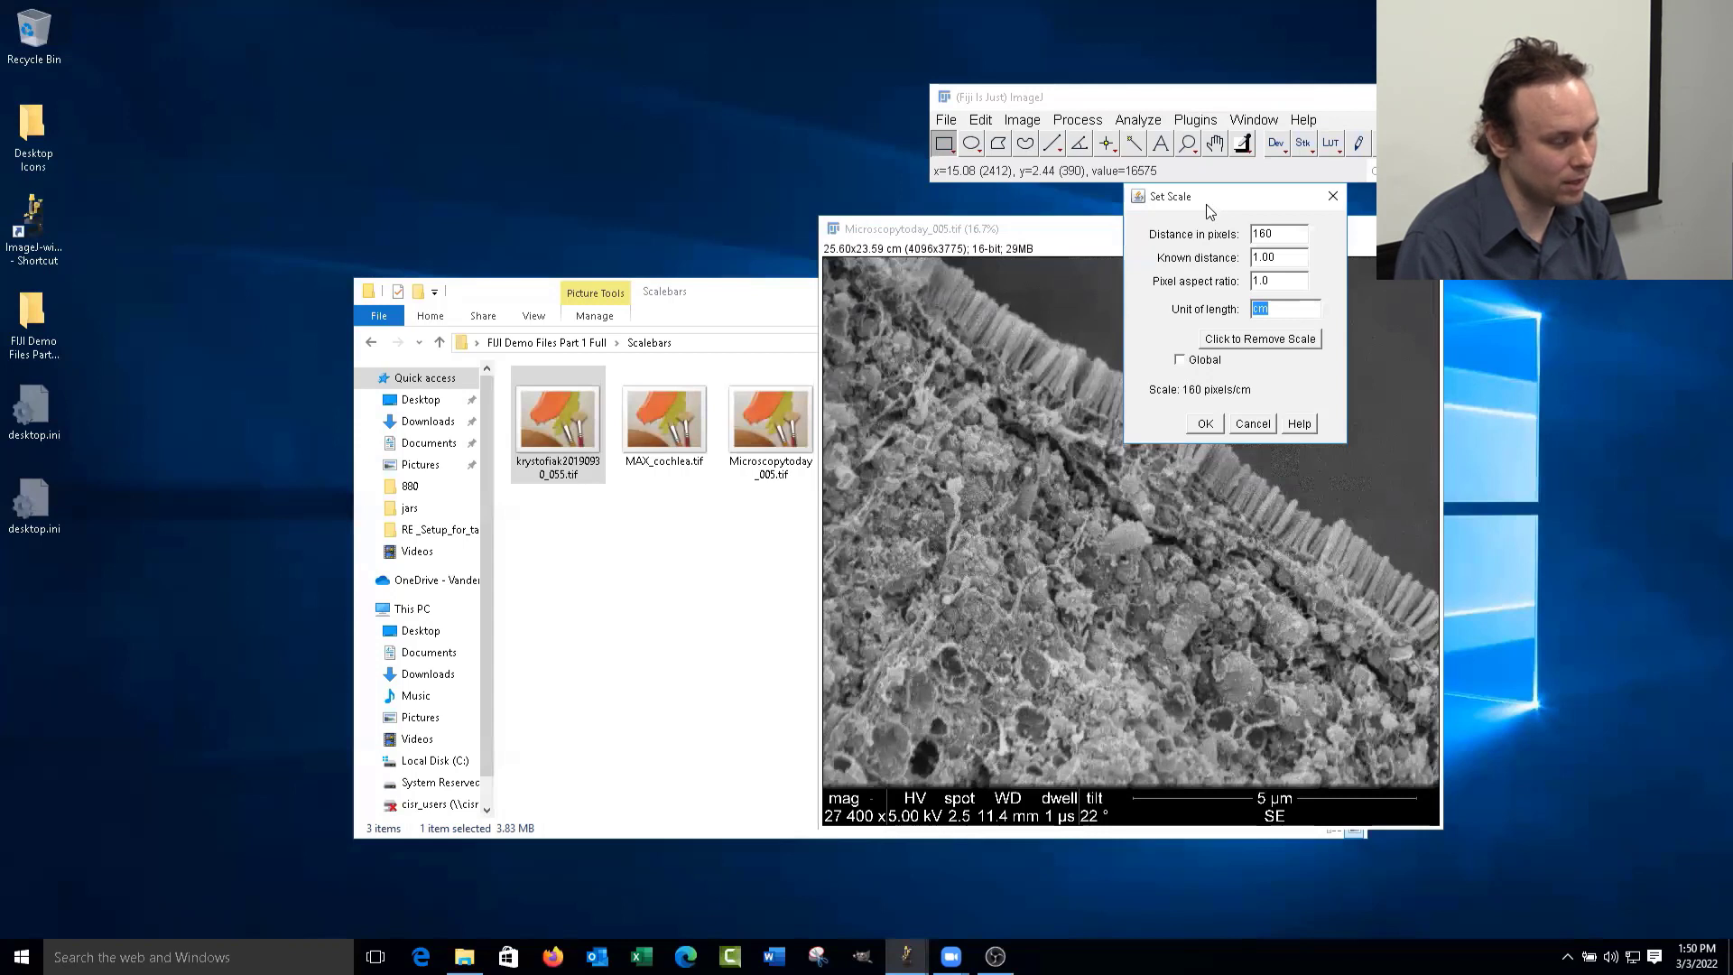
pyautogui.moveTo(1206, 204); pyautogui.dragTo(1234, 211)
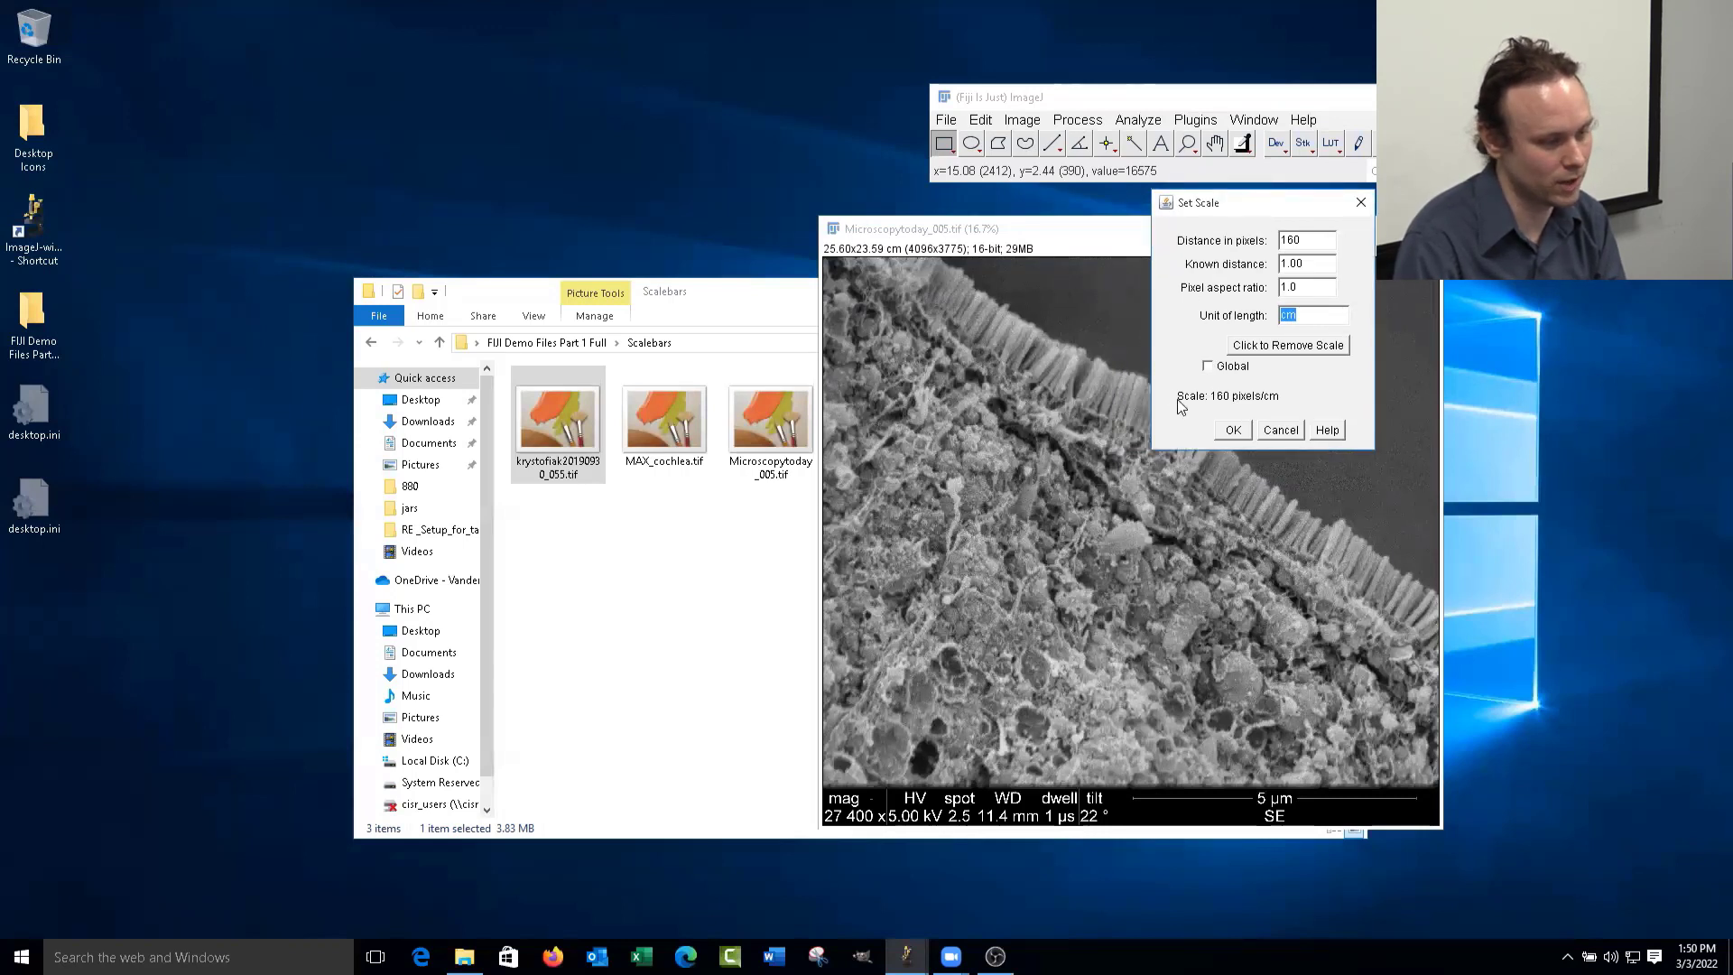
pyautogui.click(1210, 367)
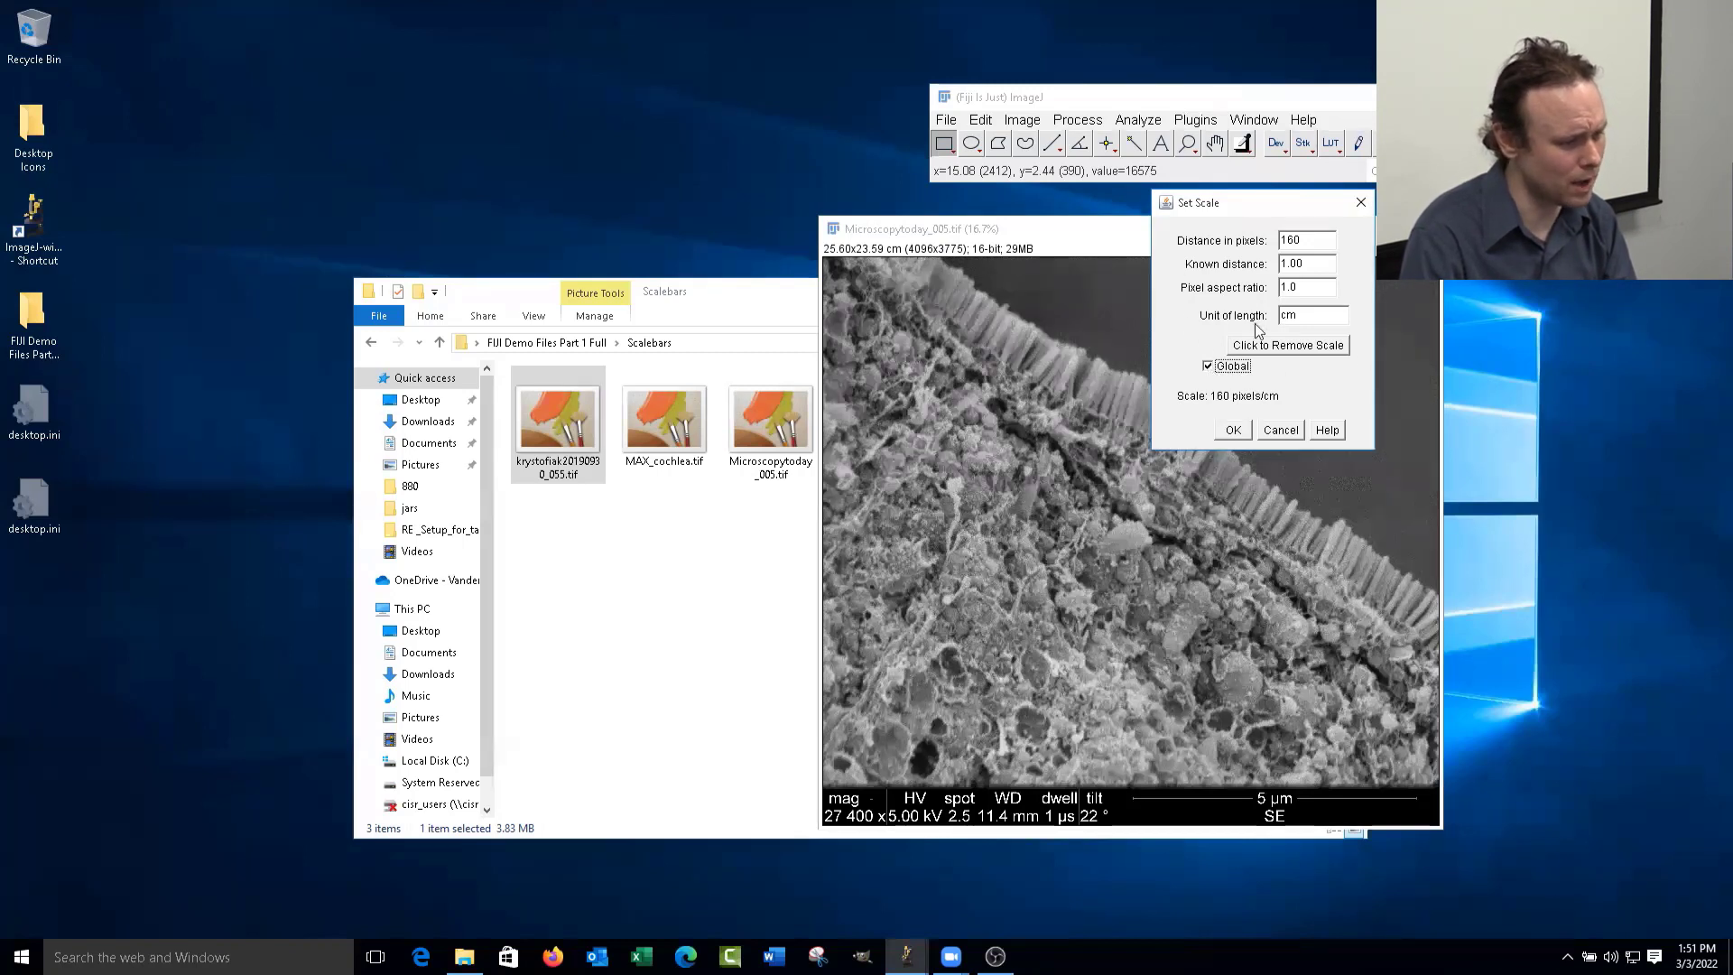
pyautogui.click(1225, 370)
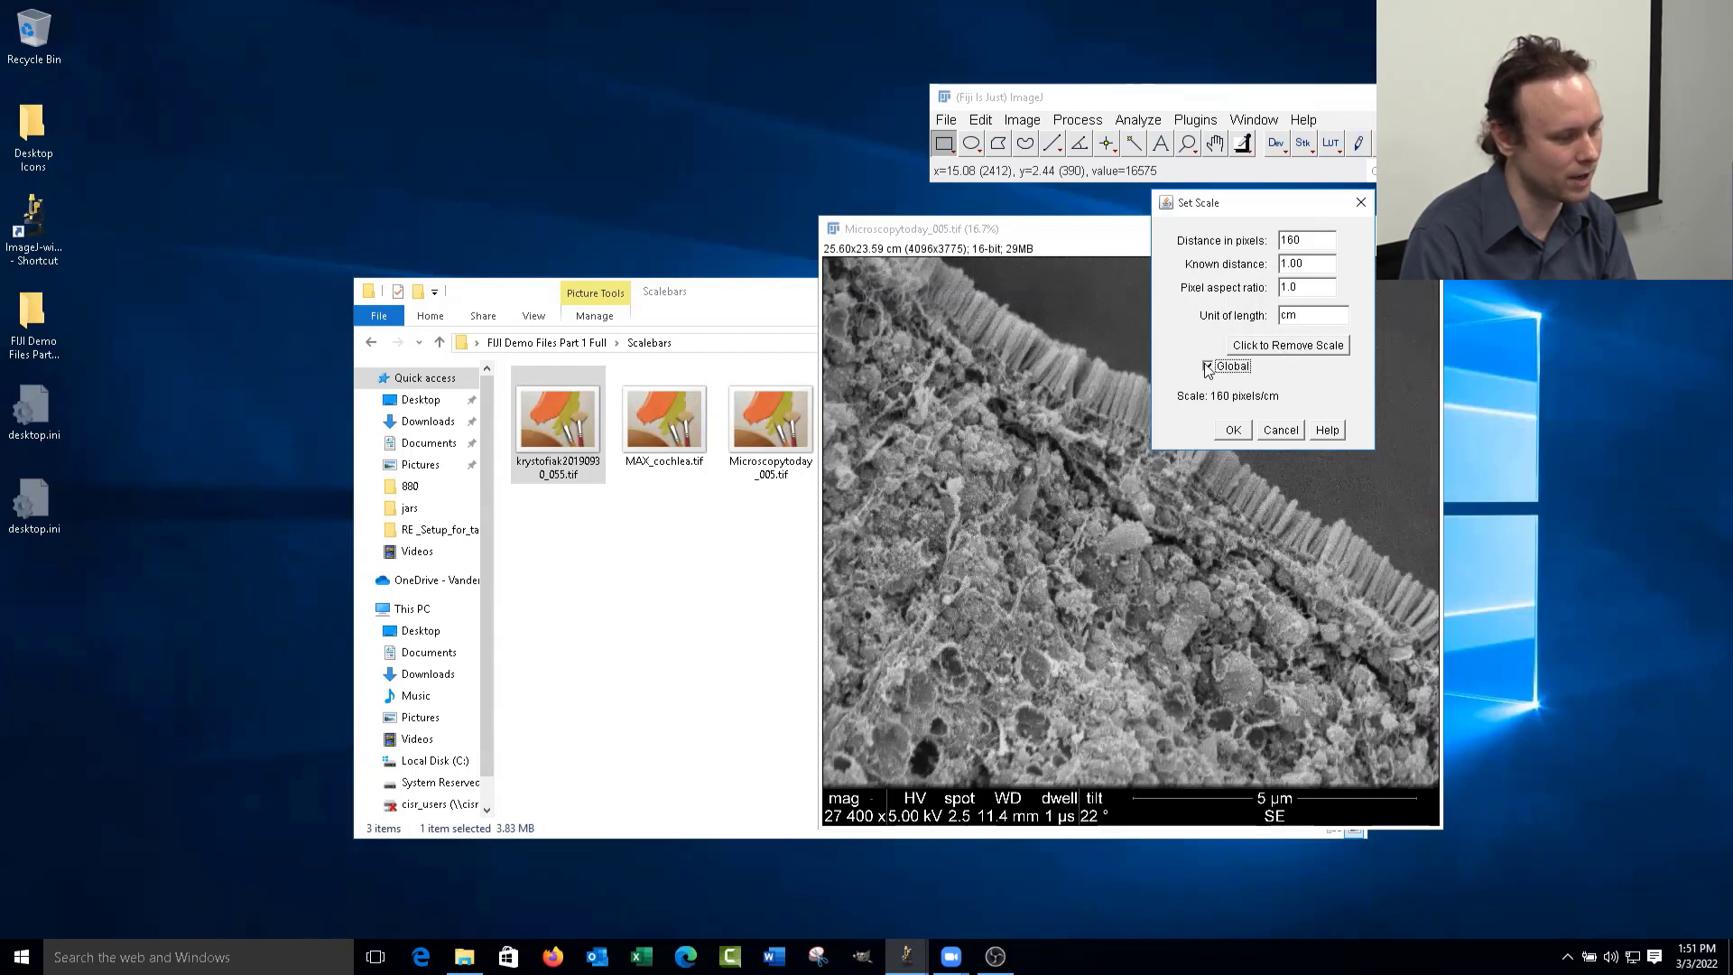
pyautogui.click(1277, 431)
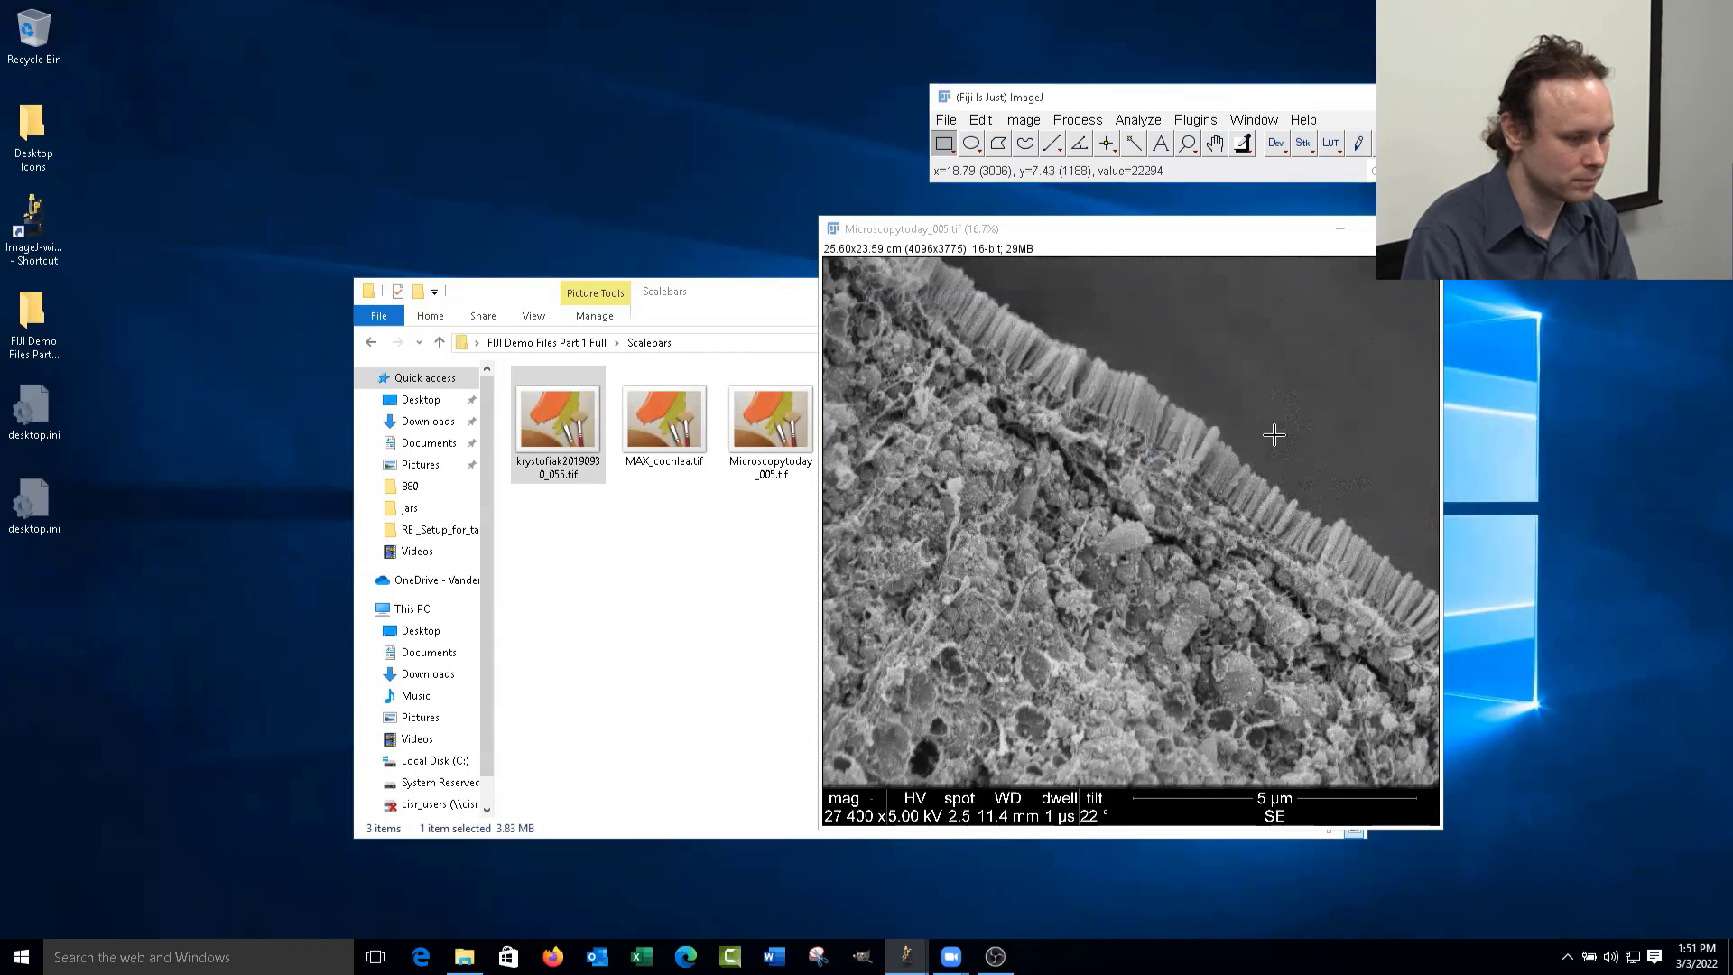
# - Close Microscopytoday_005.tif and open MAX_cochlea.tif from the Scalebars folder, placing it below the main Fiji window
pyautogui.click(1421, 228)
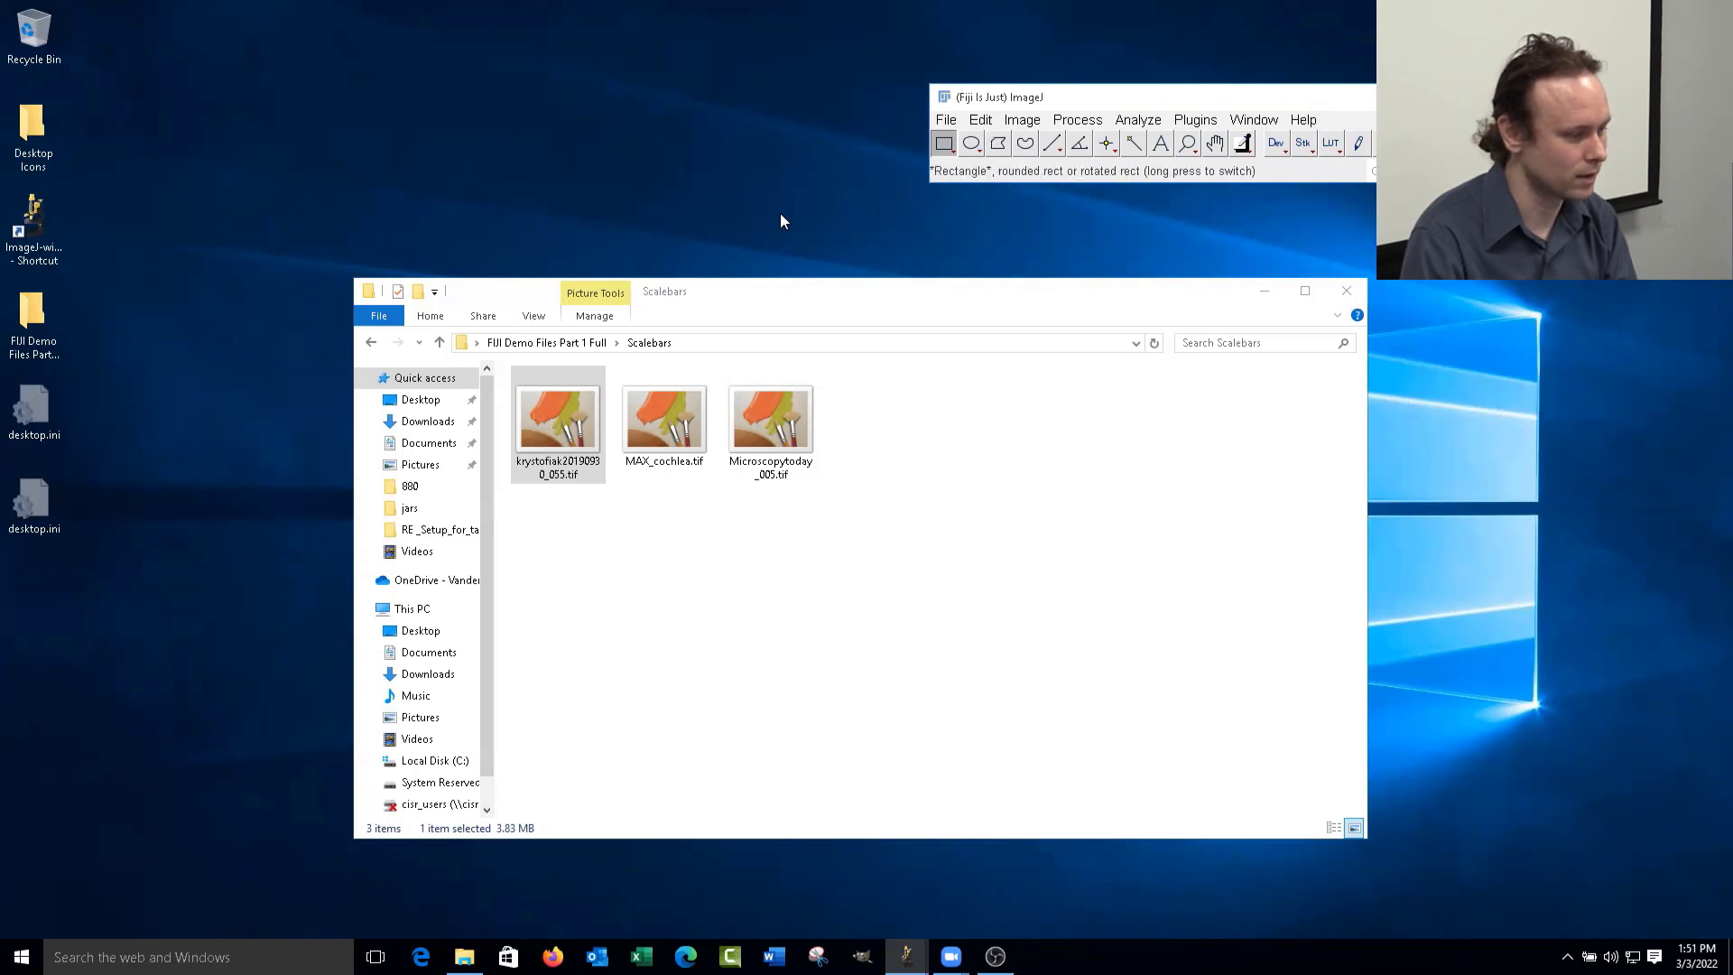
pyautogui.moveTo(664, 420); pyautogui.dragTo(1010, 170)
pyautogui.moveTo(1027, 231); pyautogui.dragTo(994, 255)
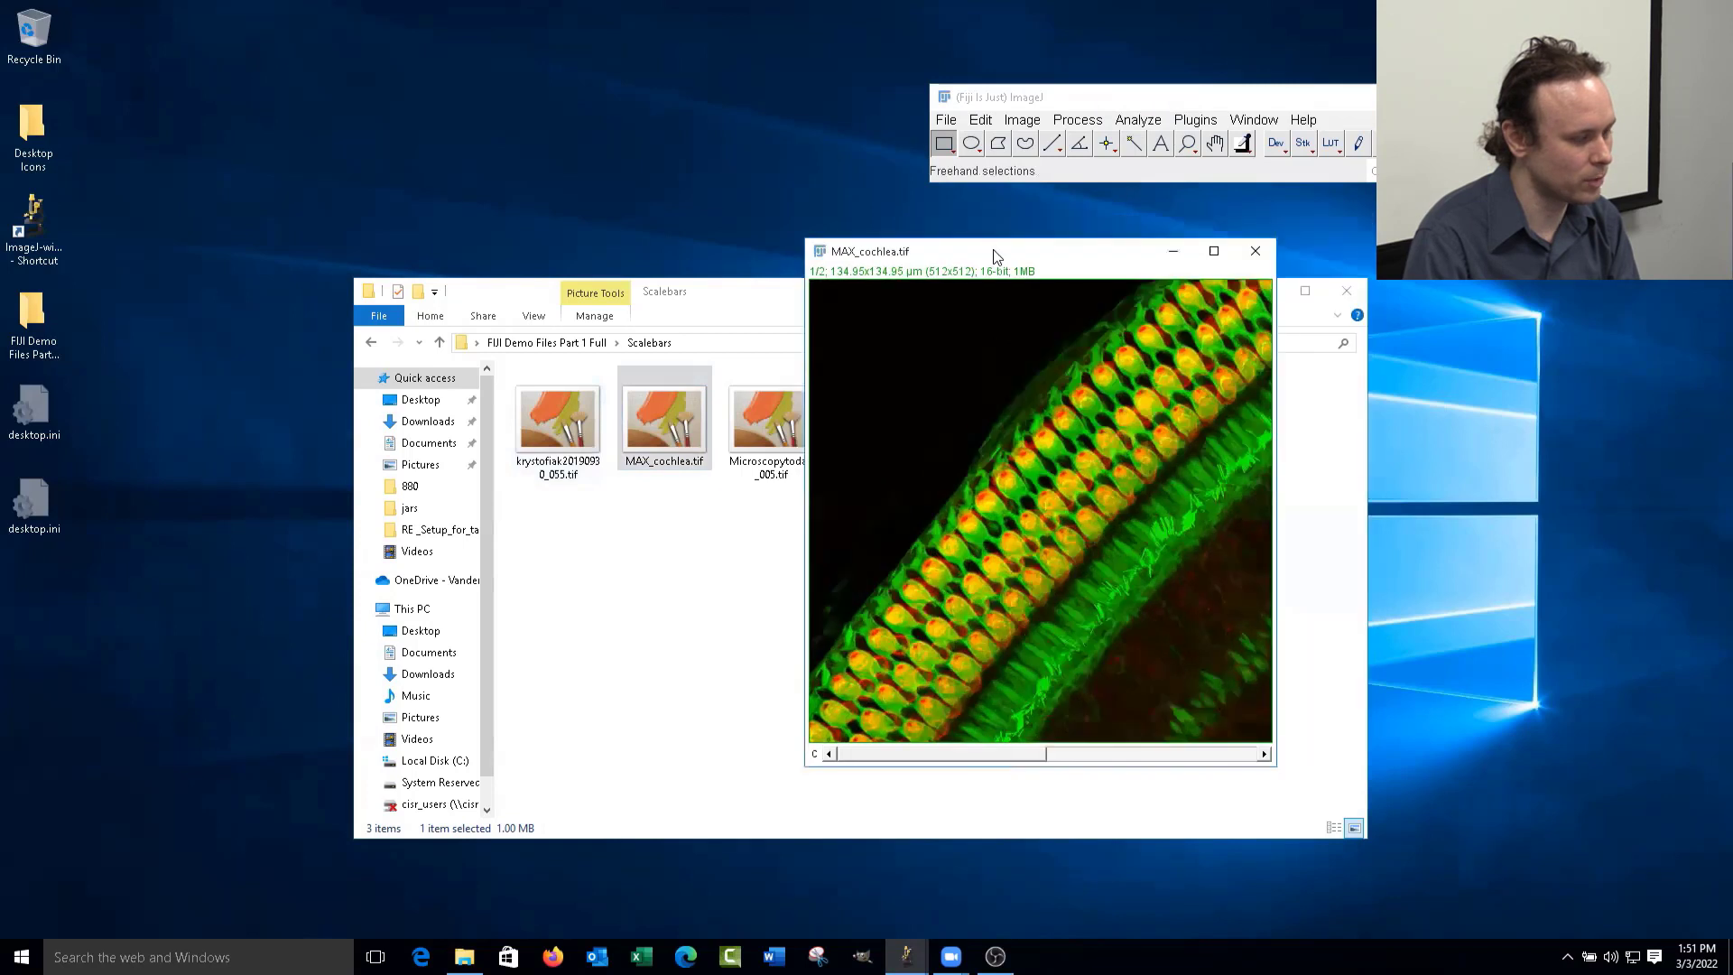
# - Review saving MAX_cochlea.tif as a TIFF, going up to the interlaced tifs folder, and cancel without saving
pyautogui.click(982, 120)
pyautogui.moveTo(957, 125)
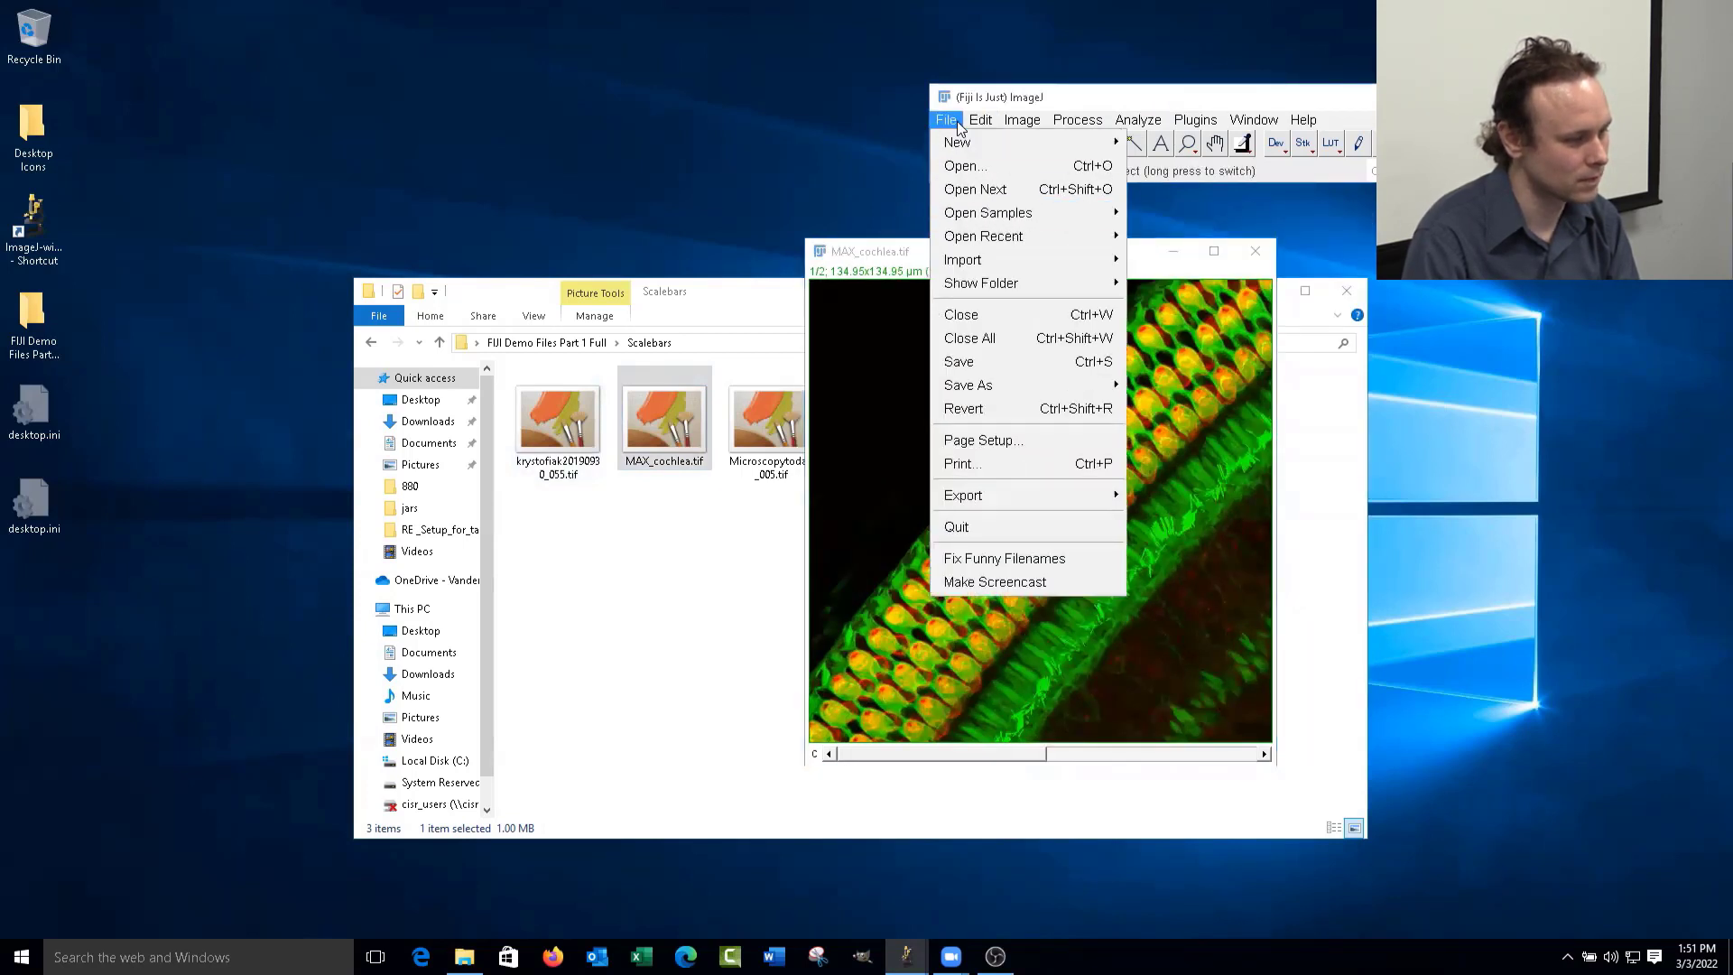
pyautogui.moveTo(1031, 388)
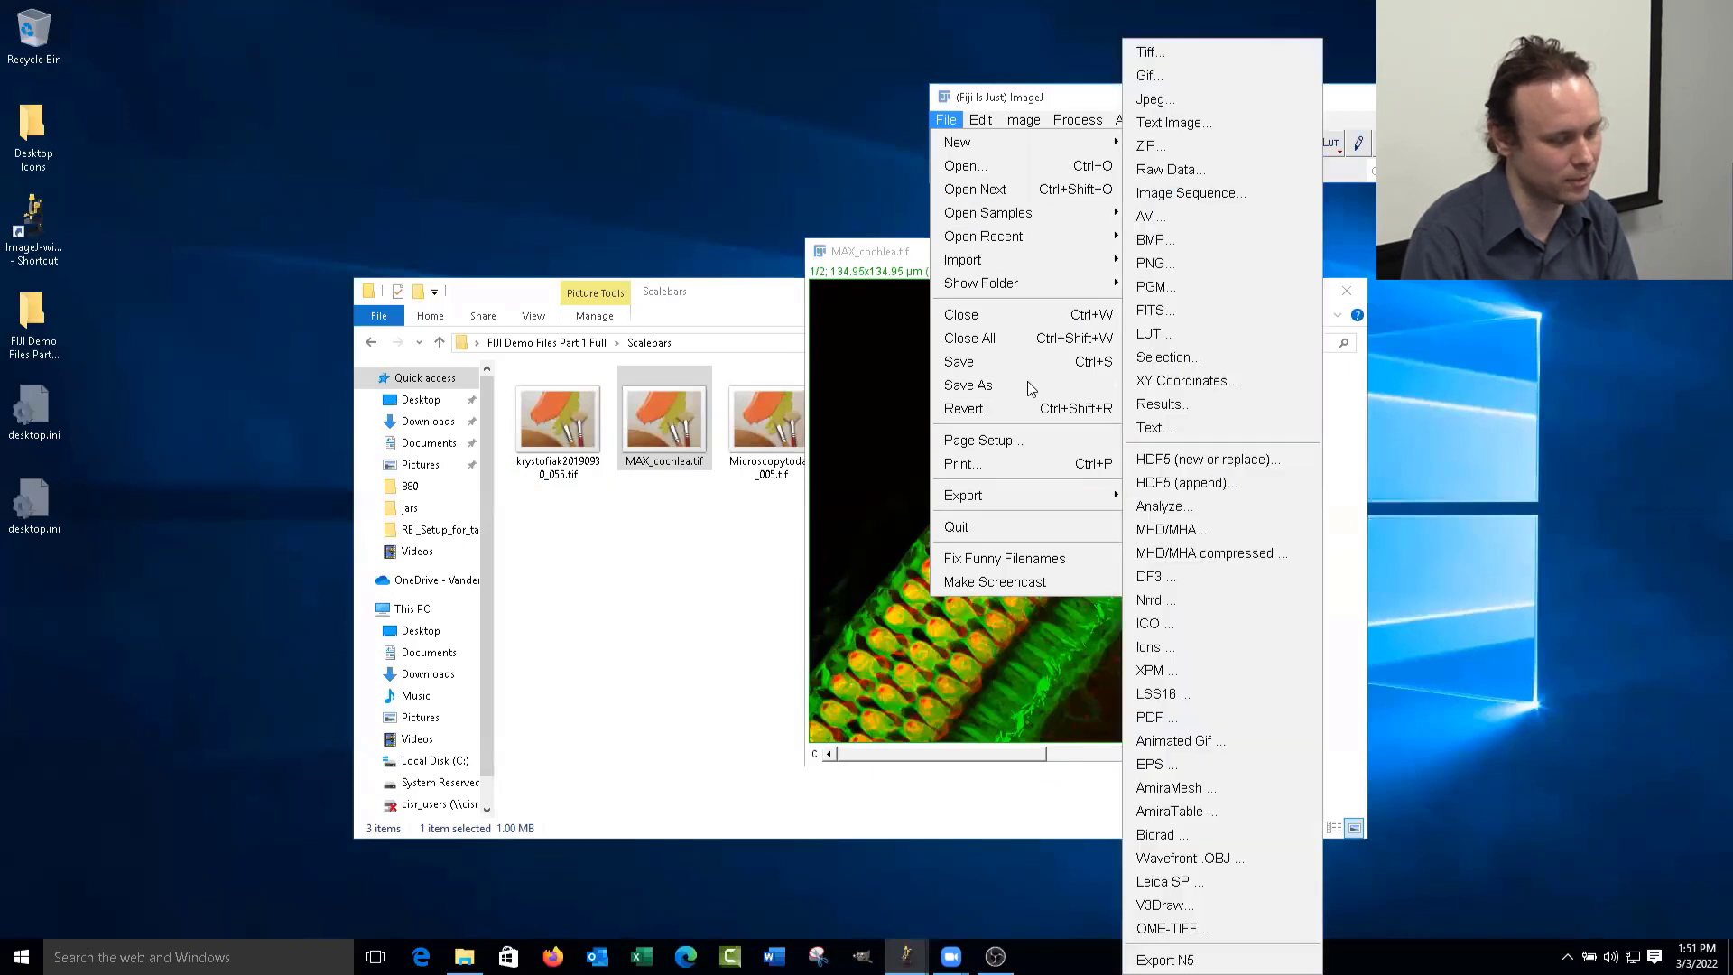
pyautogui.click(1188, 53)
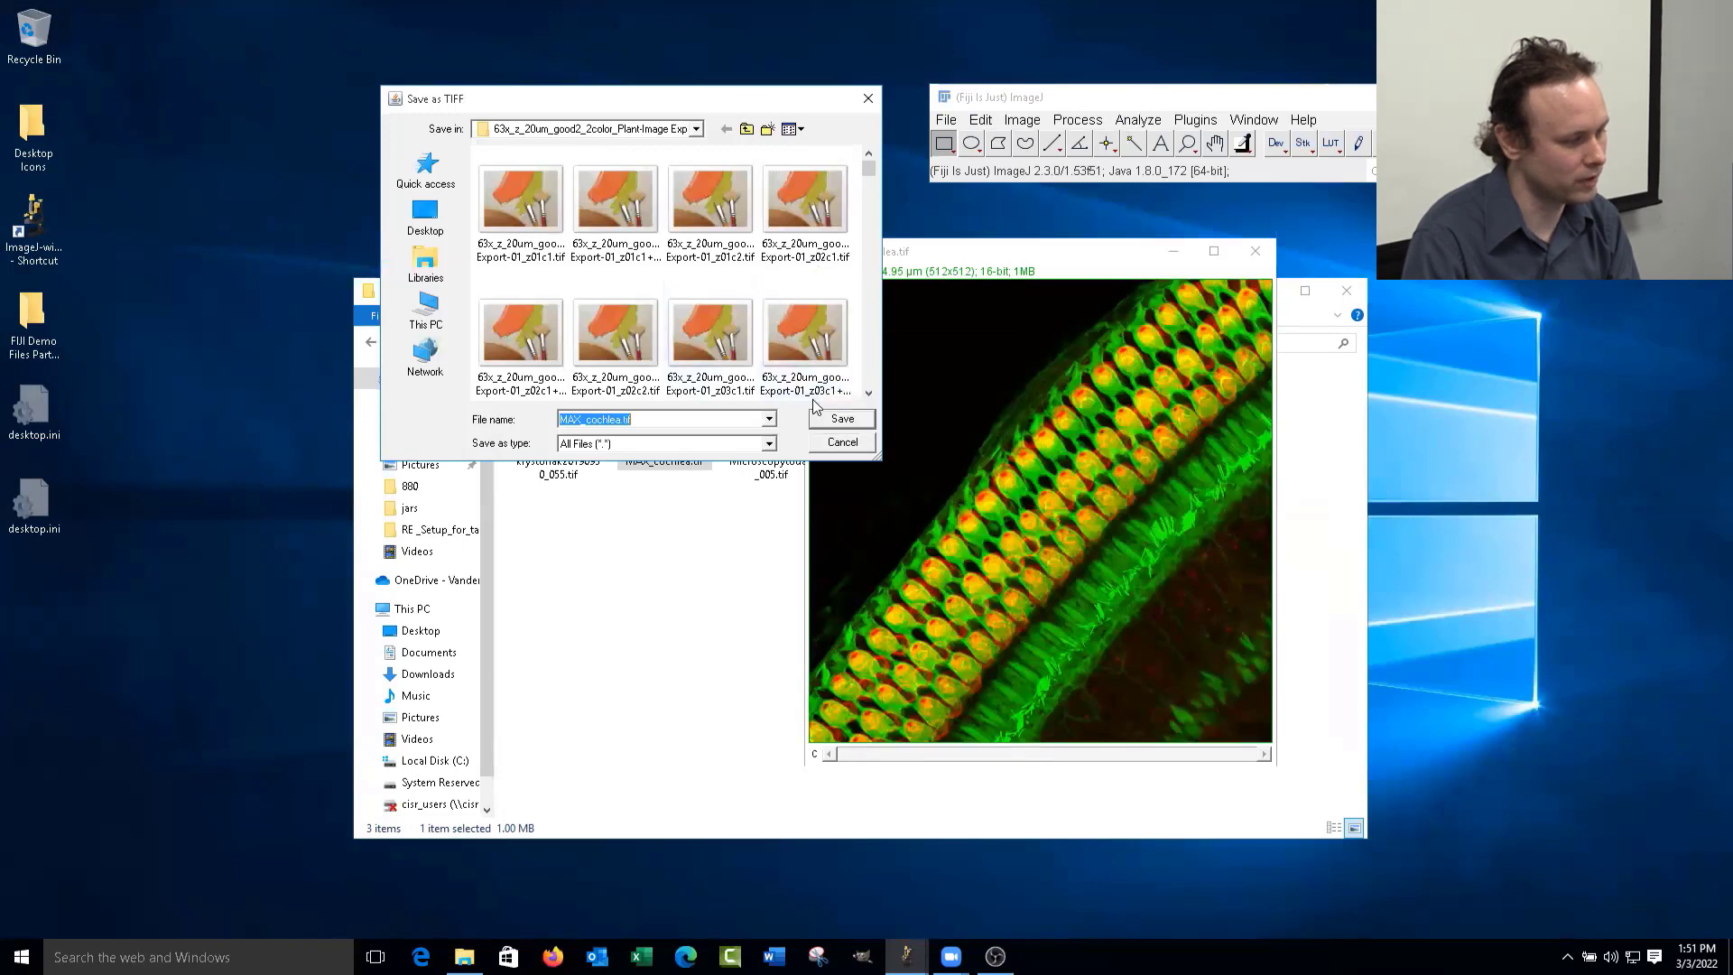
pyautogui.click(747, 129)
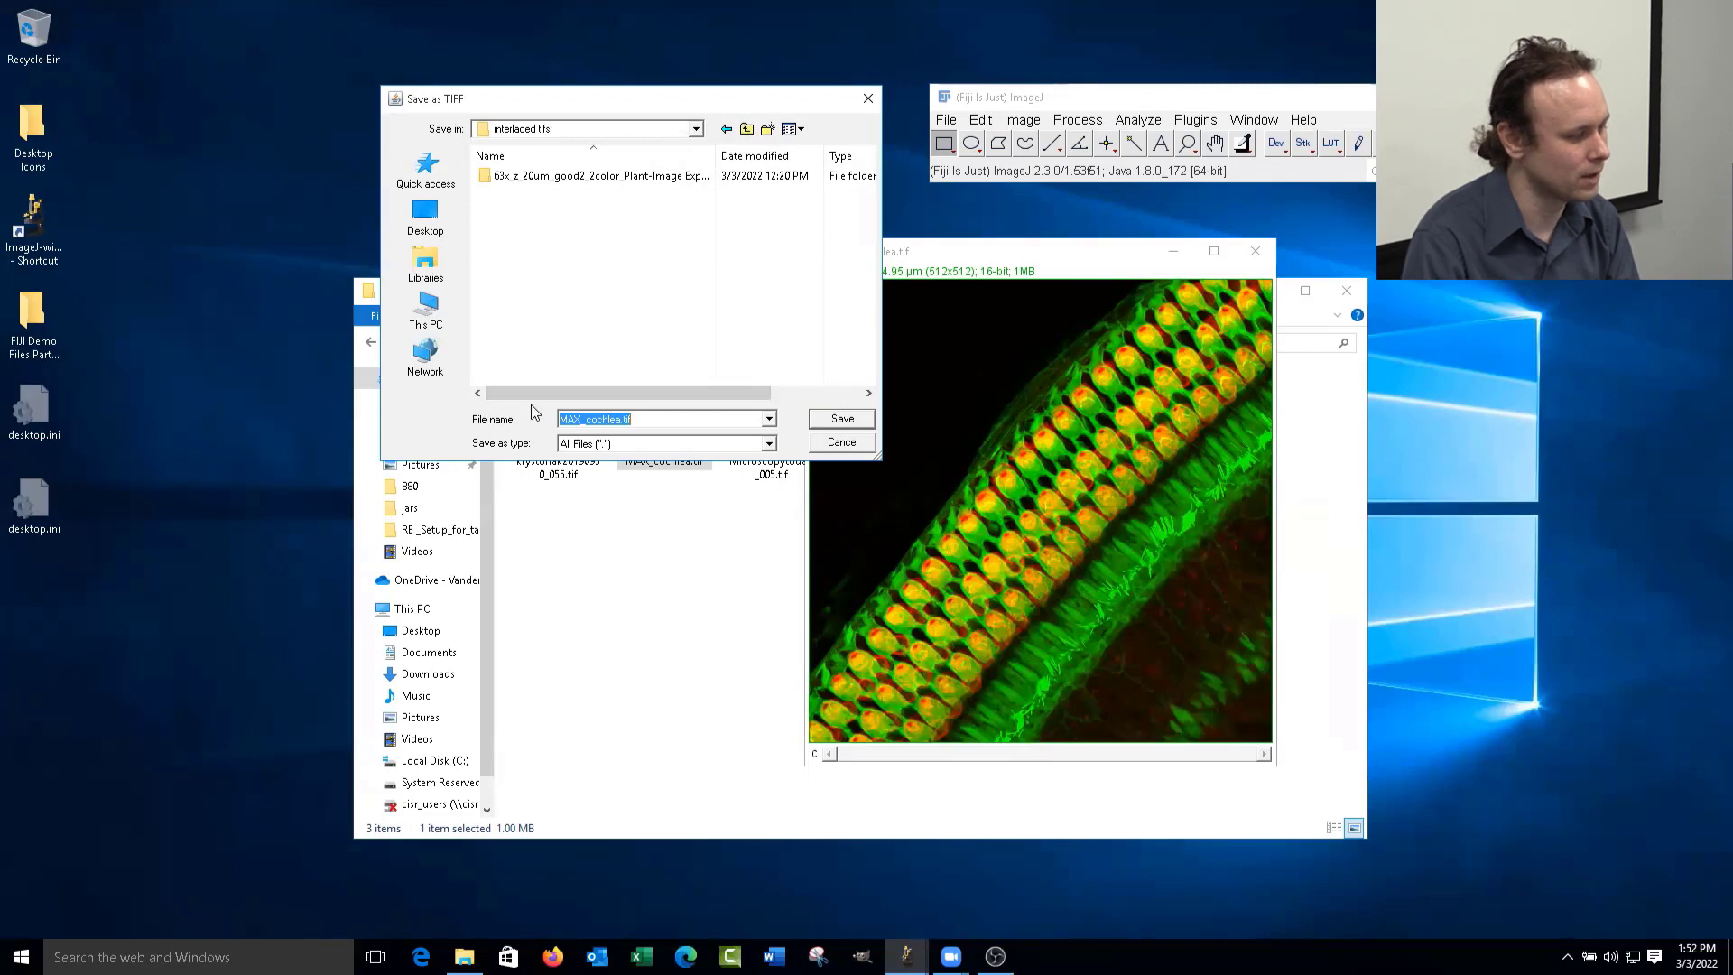
pyautogui.click(846, 442)
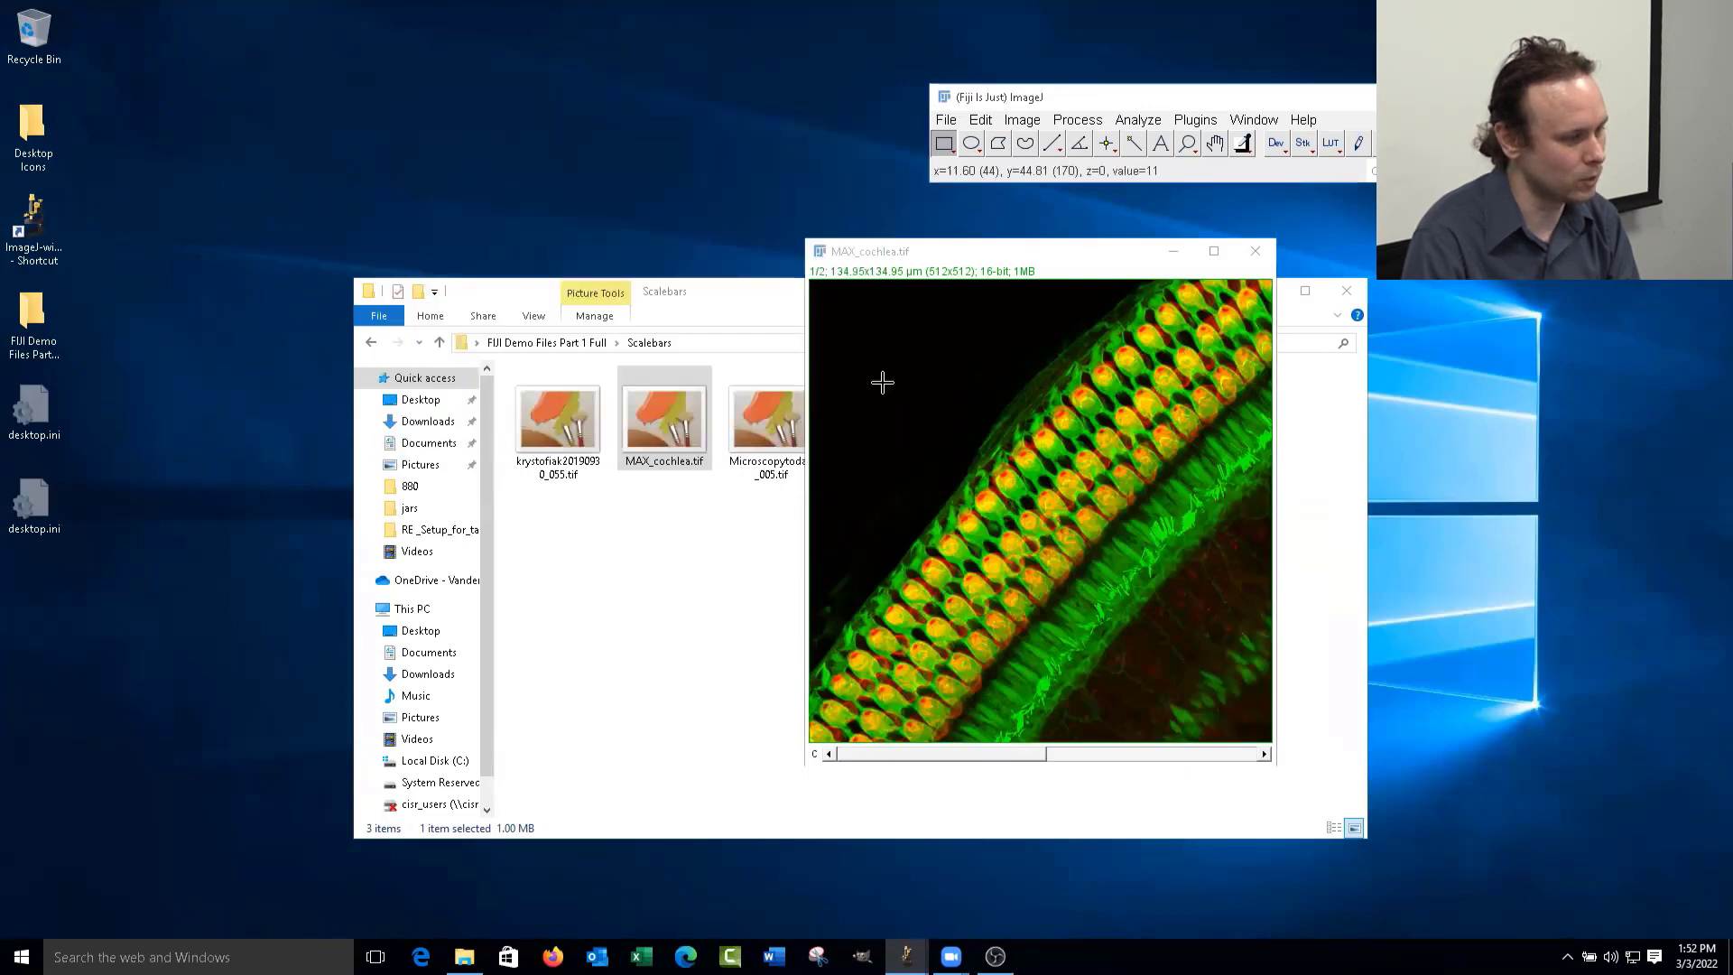
# - Look over the available save formats for MAX_cochlea.tif, shift the image slightly upward, and close it
pyautogui.click(1022, 119)
pyautogui.moveTo(1111, 142)
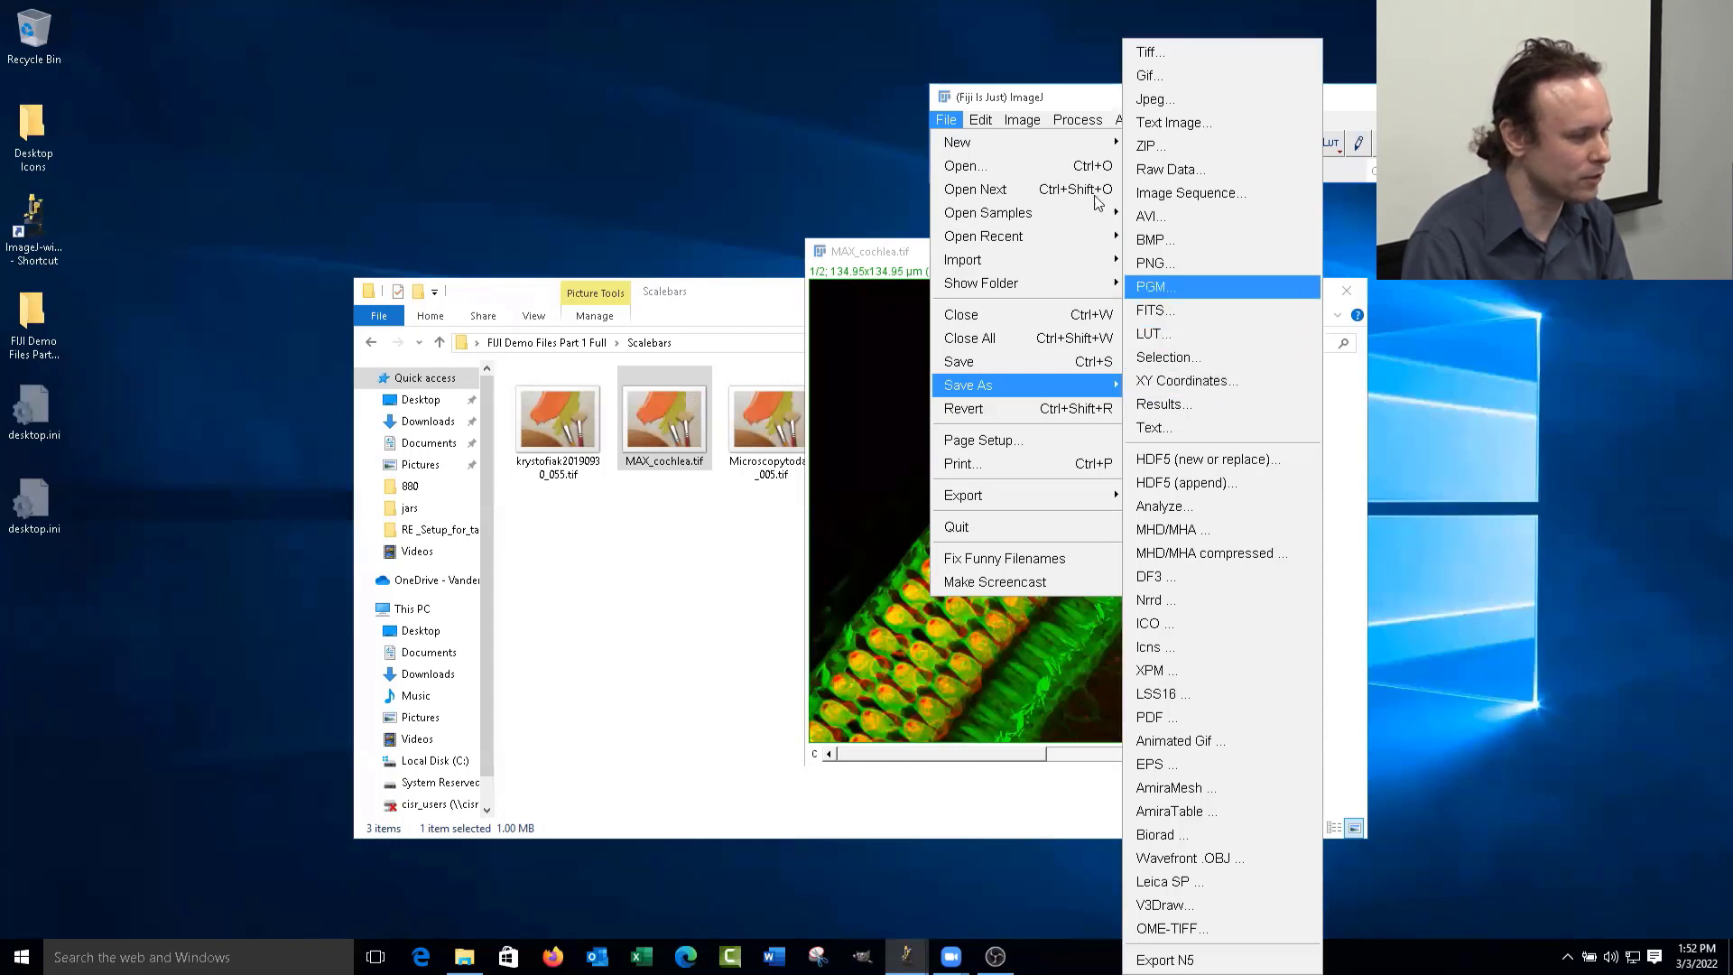
pyautogui.click(1032, 100)
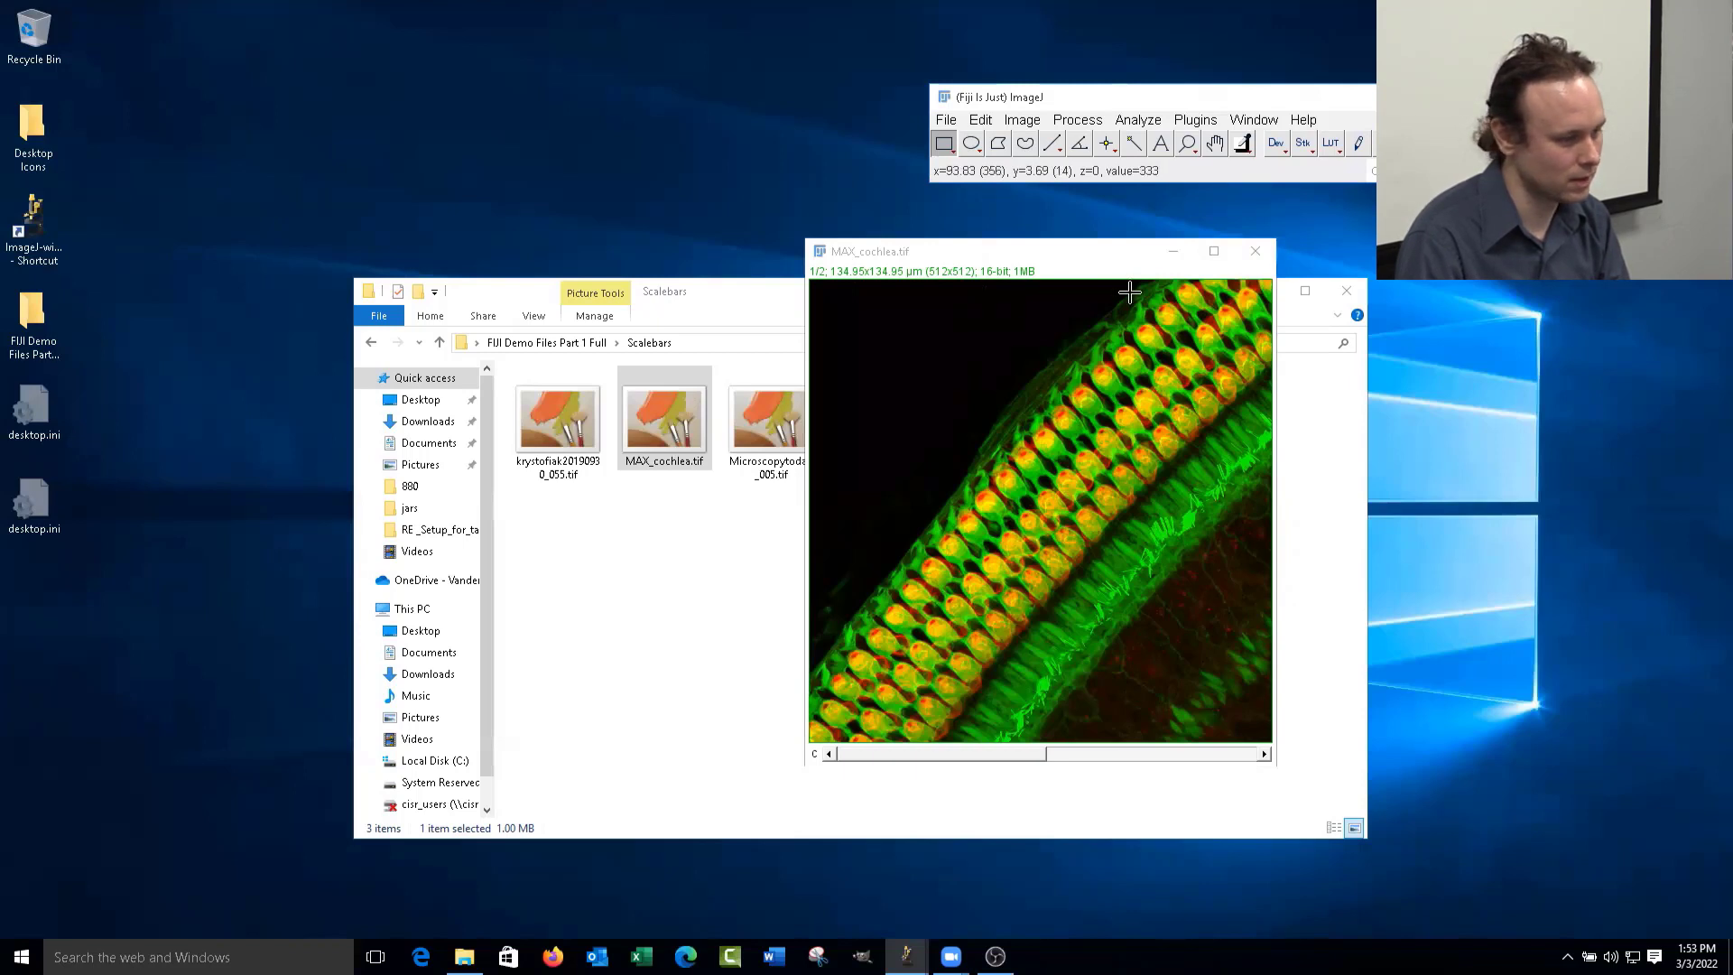
pyautogui.click(1071, 242)
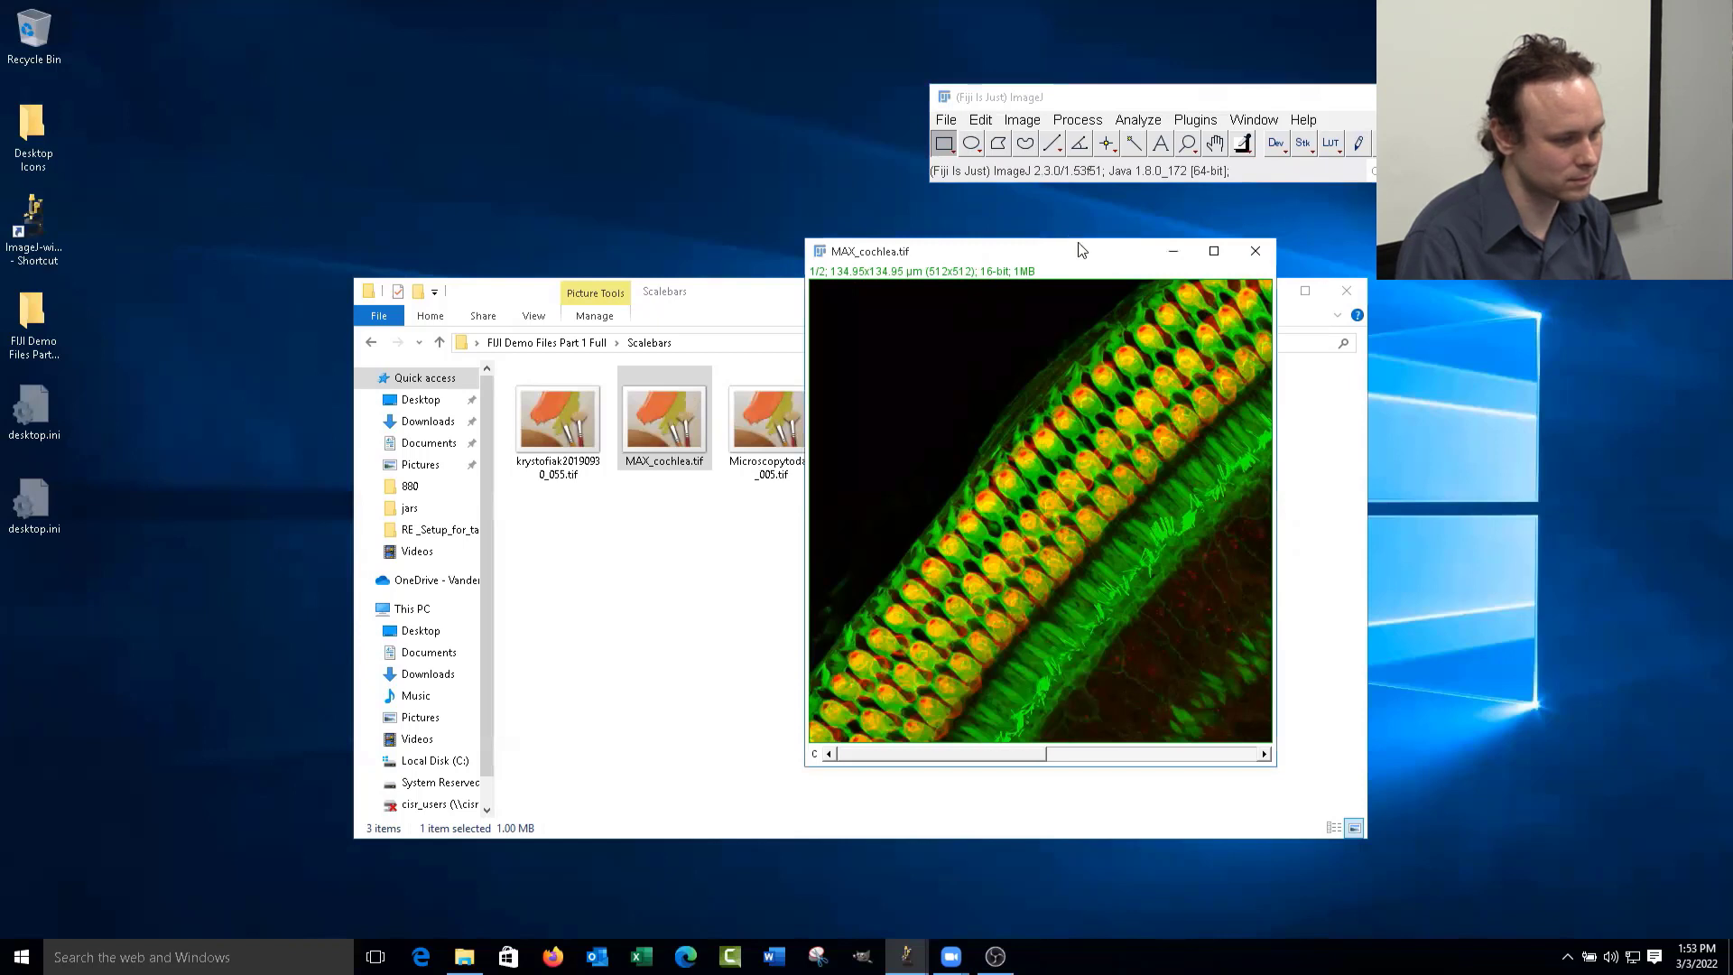
pyautogui.moveTo(1076, 257); pyautogui.dragTo(1078, 232)
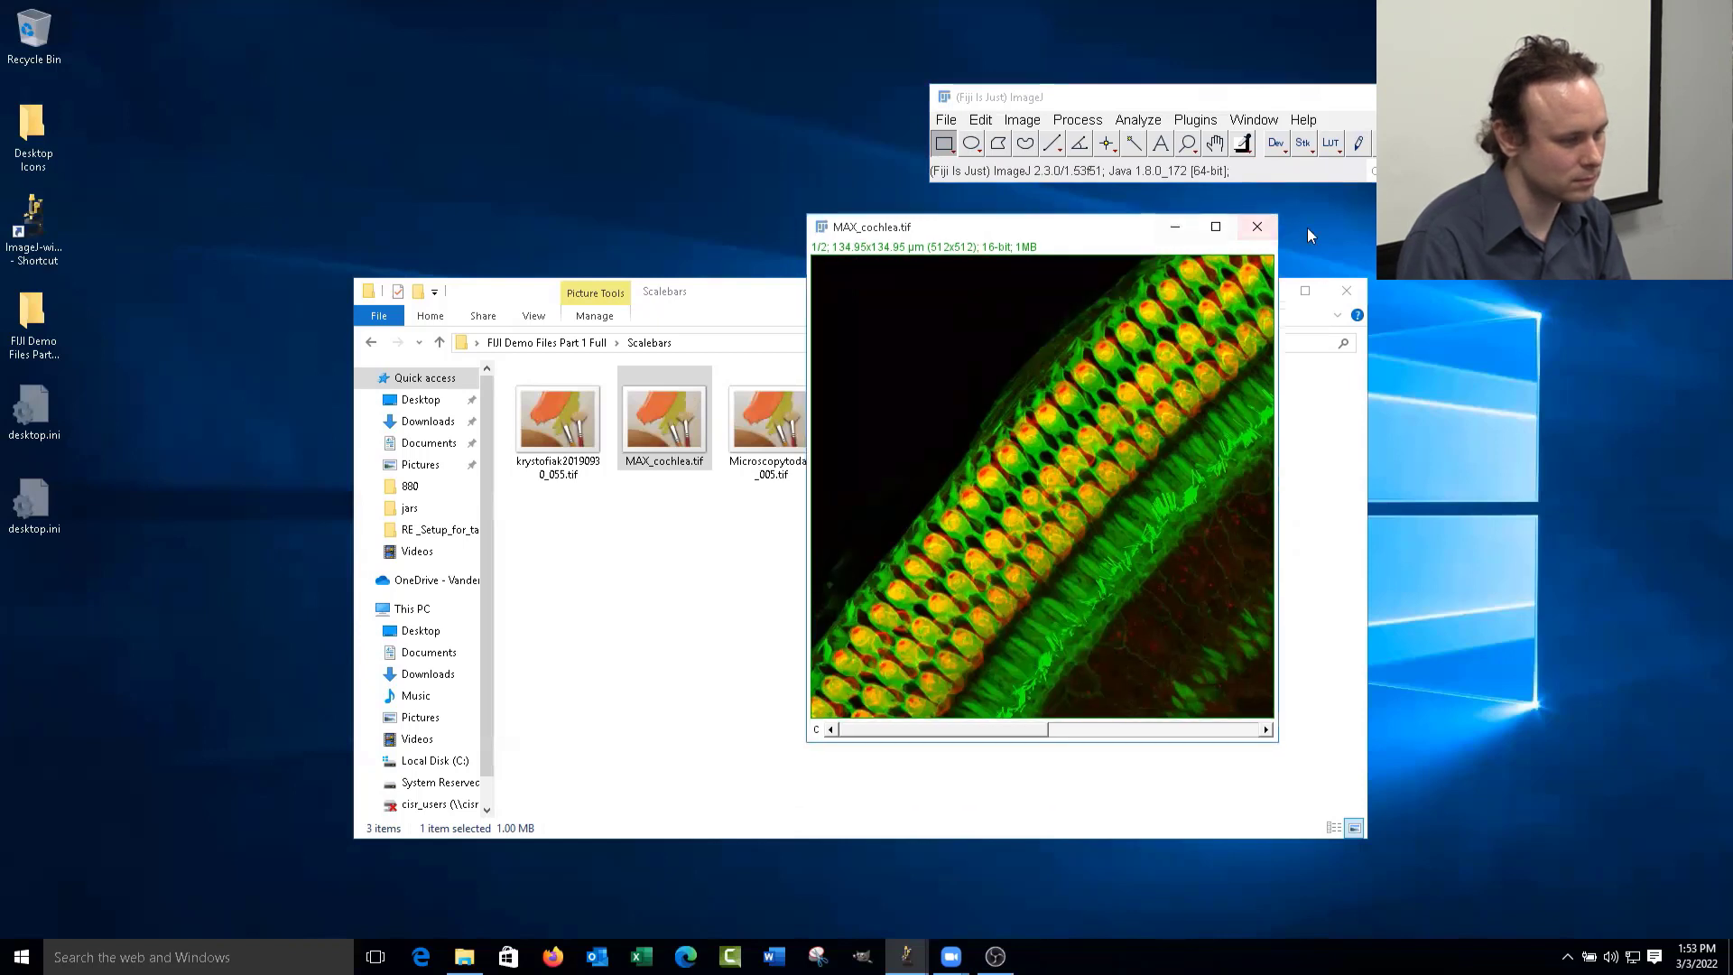
pyautogui.click(1258, 227)
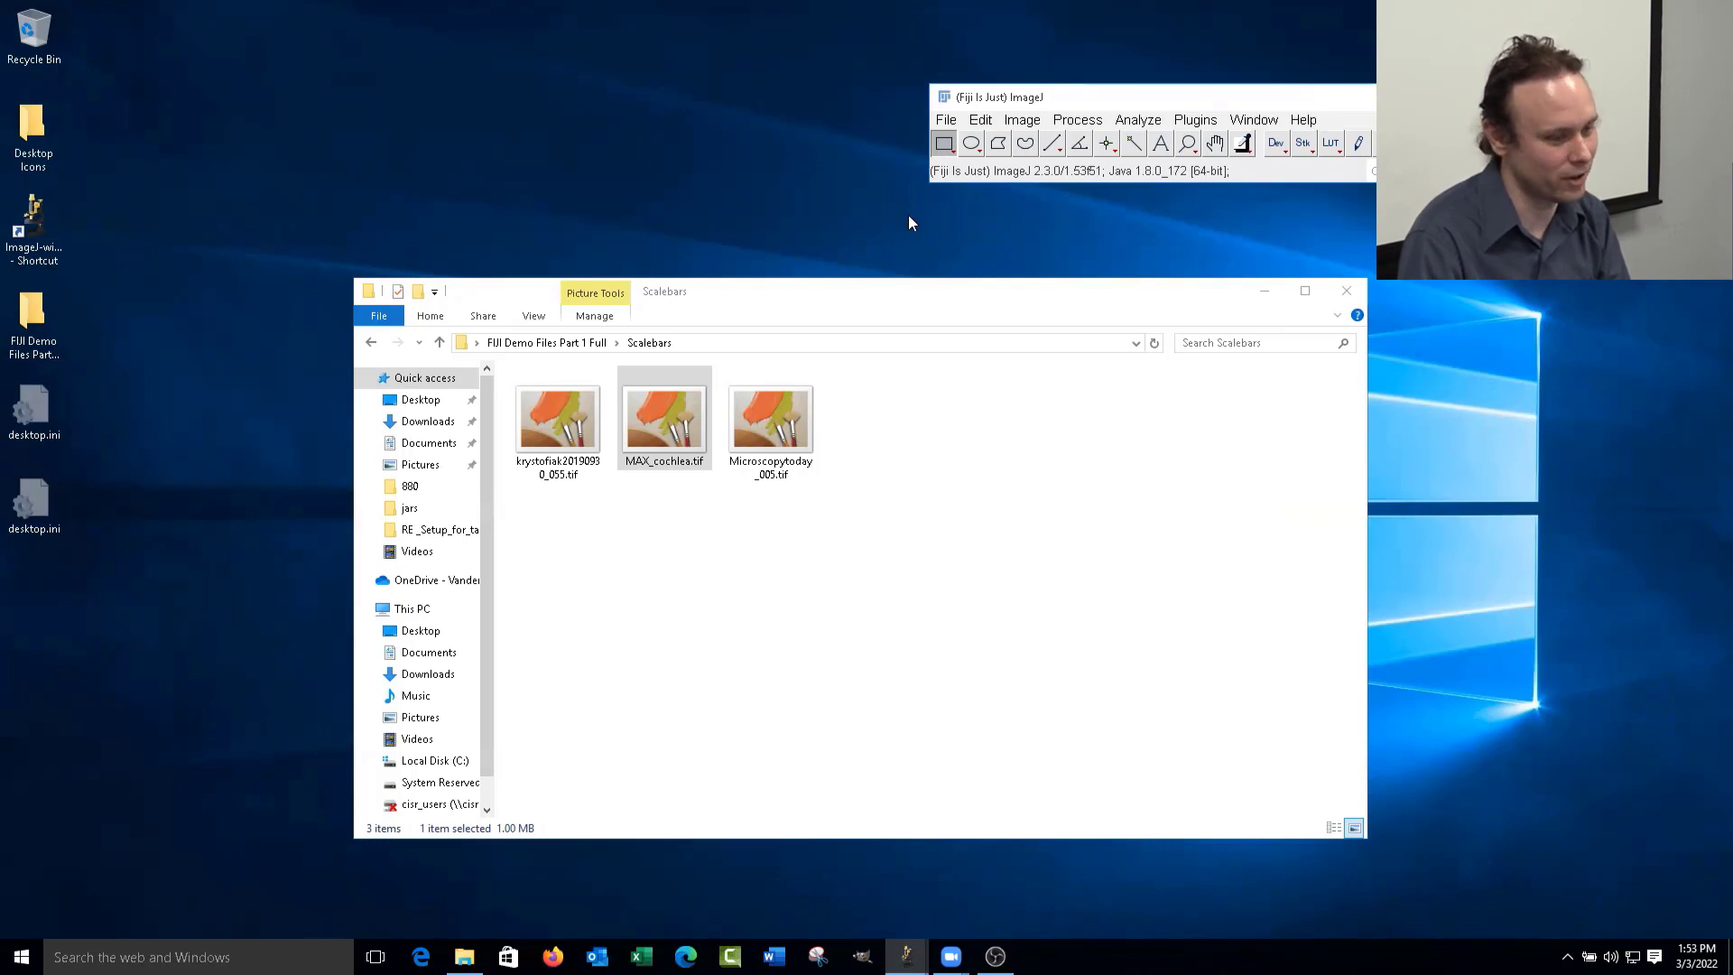
# - Move the Scalebars folder window closer to the main Fiji window, and check the outline slide in Intro-1.tif before minimizing it
pyautogui.click(989, 294)
pyautogui.moveTo(989, 298); pyautogui.dragTo(1045, 236)
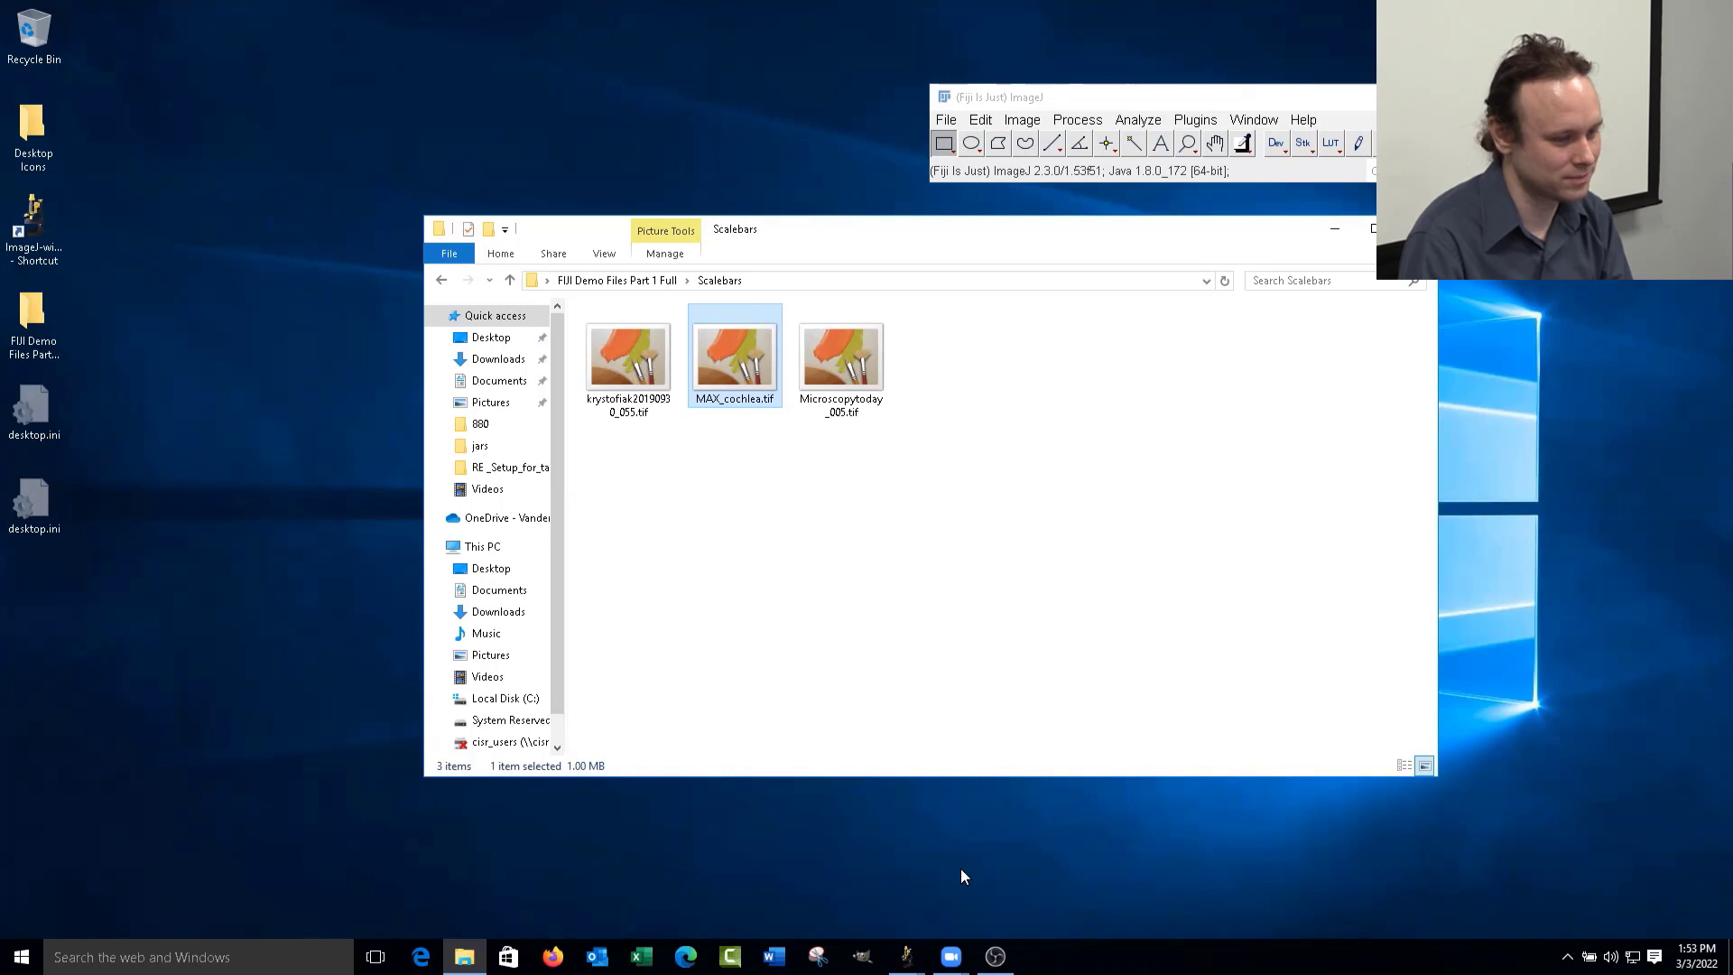
pyautogui.moveTo(905, 956)
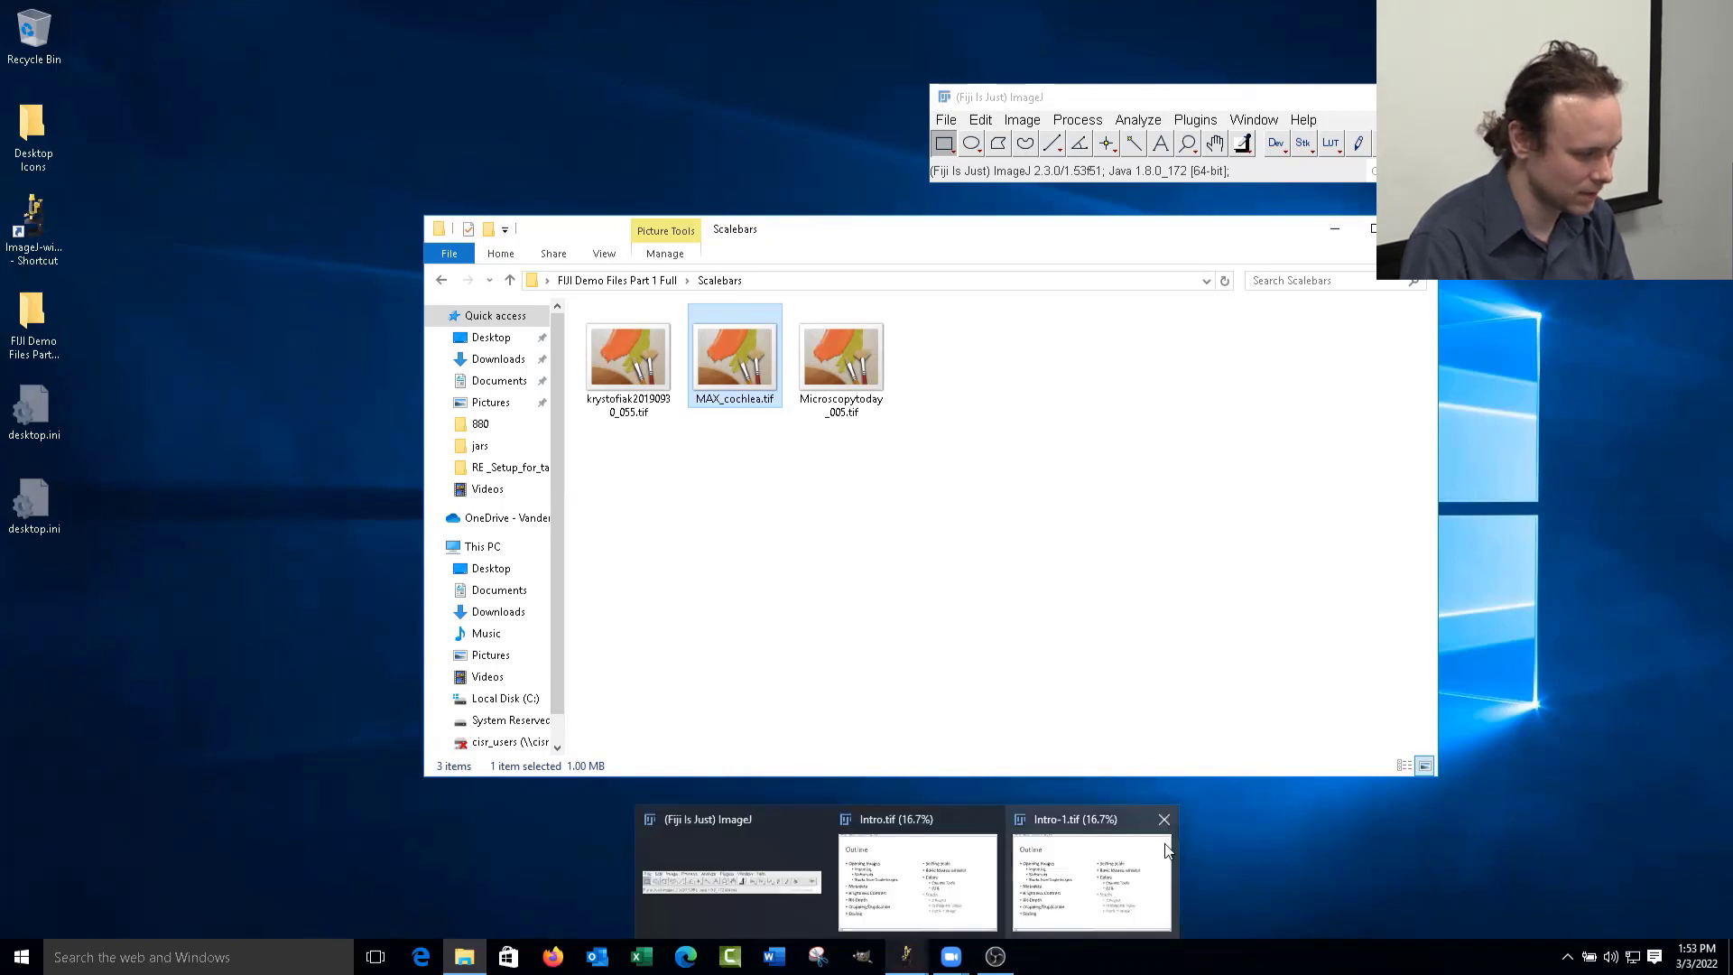
pyautogui.click(1147, 871)
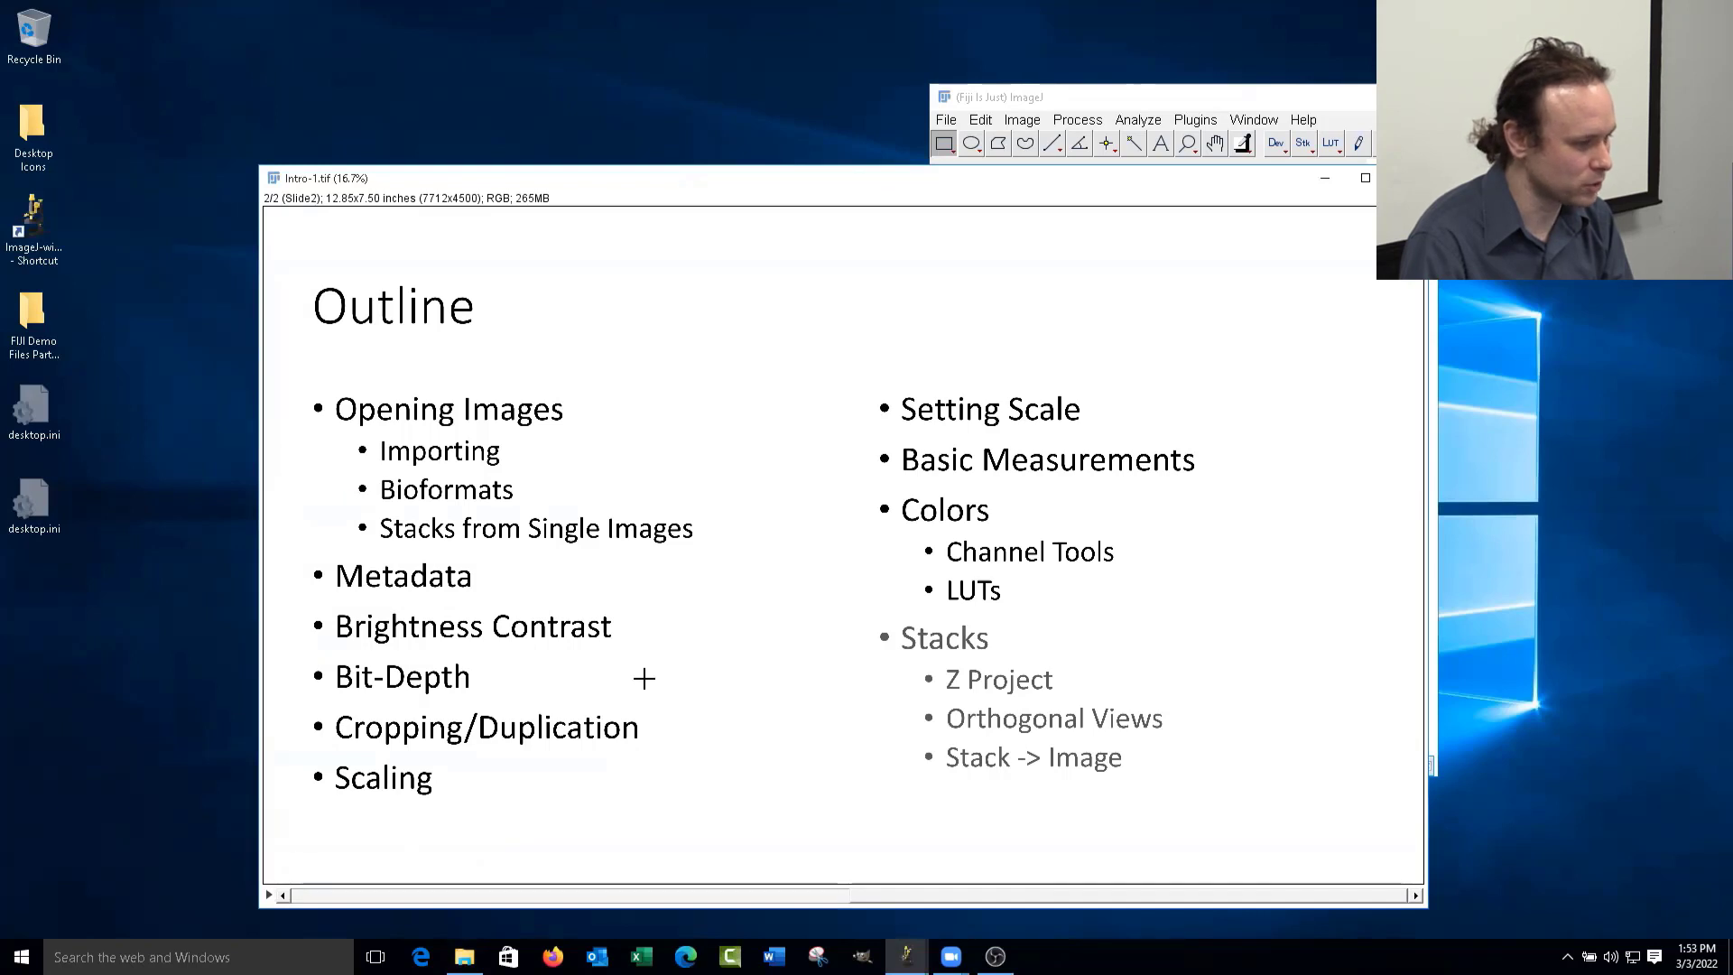
pyautogui.click(1326, 178)
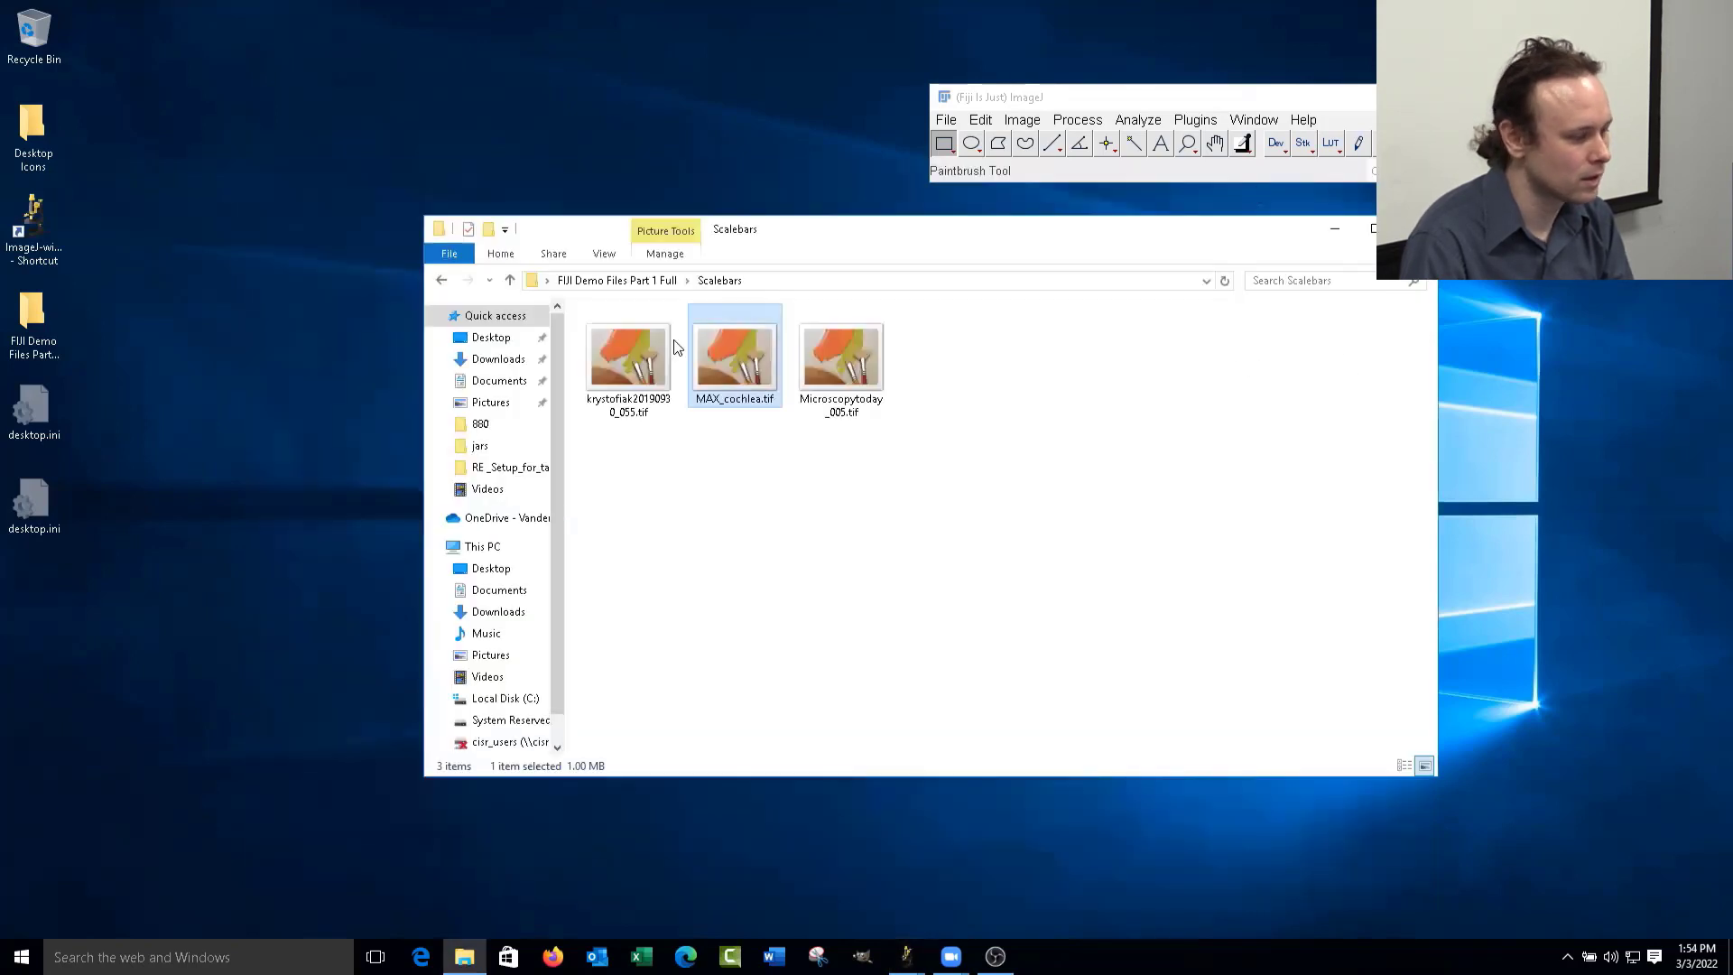
# - Open the TIFF ending in 20190930_055 below the main Fiji window and set its scale to 1 pixel per 0.532 nm
pyautogui.moveTo(619, 359); pyautogui.dragTo(1128, 166)
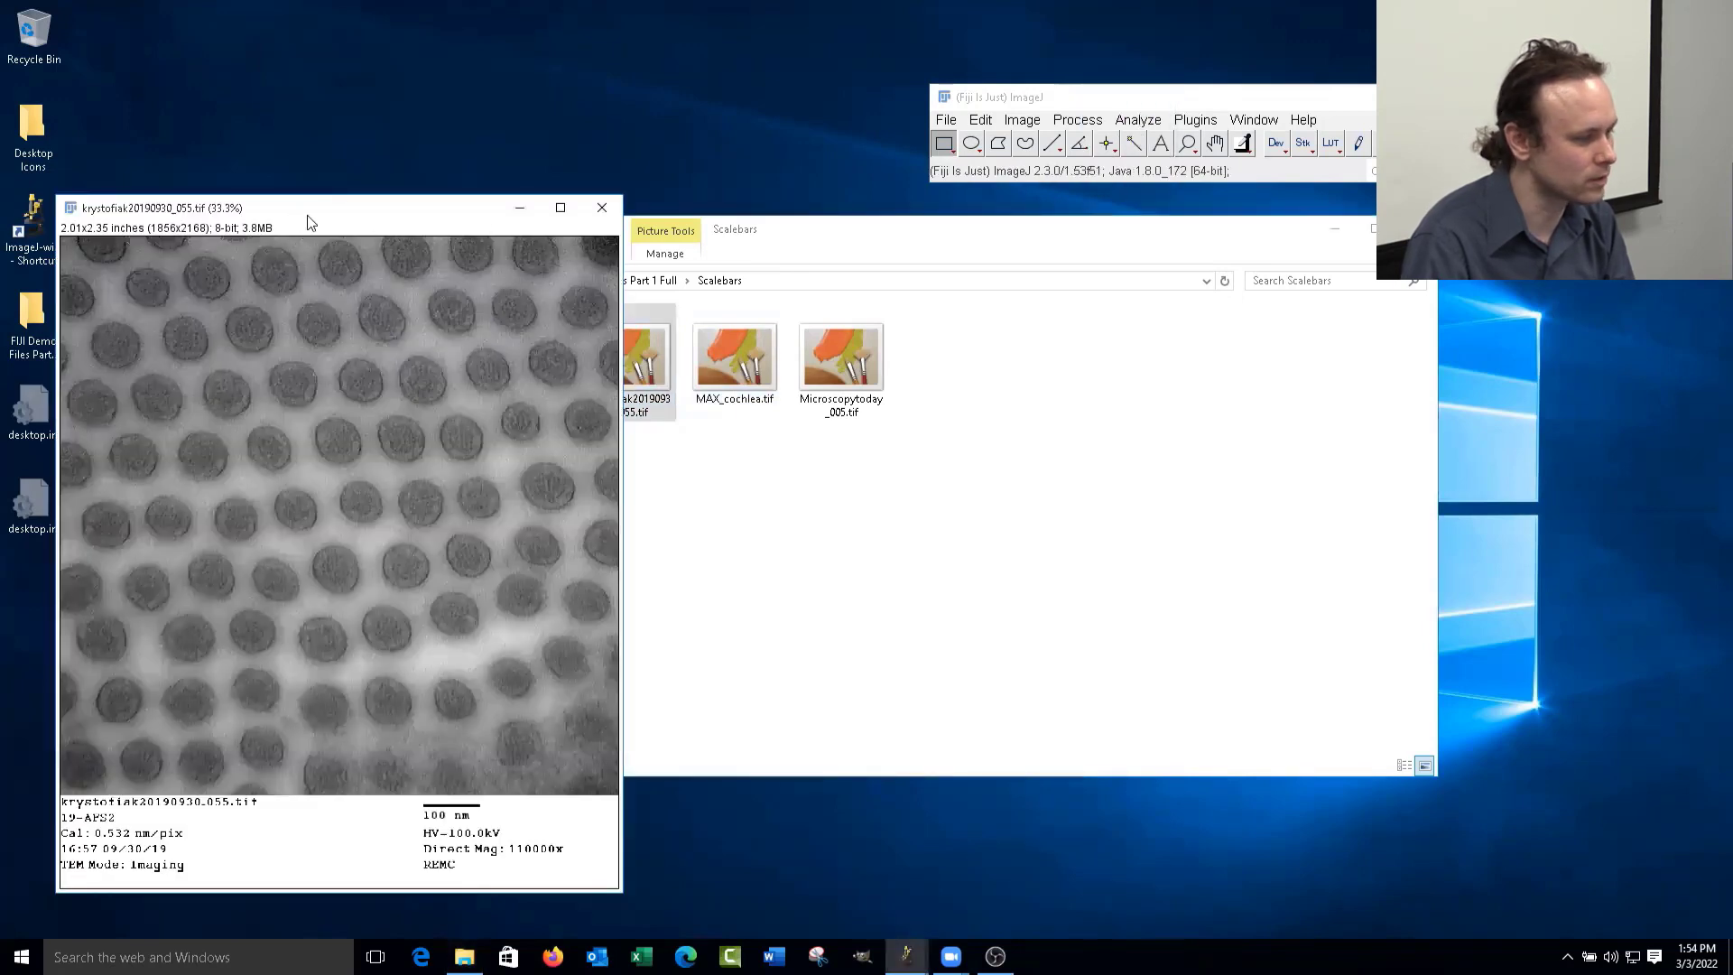
pyautogui.moveTo(311, 218); pyautogui.dragTo(969, 235)
pyautogui.click(1138, 120)
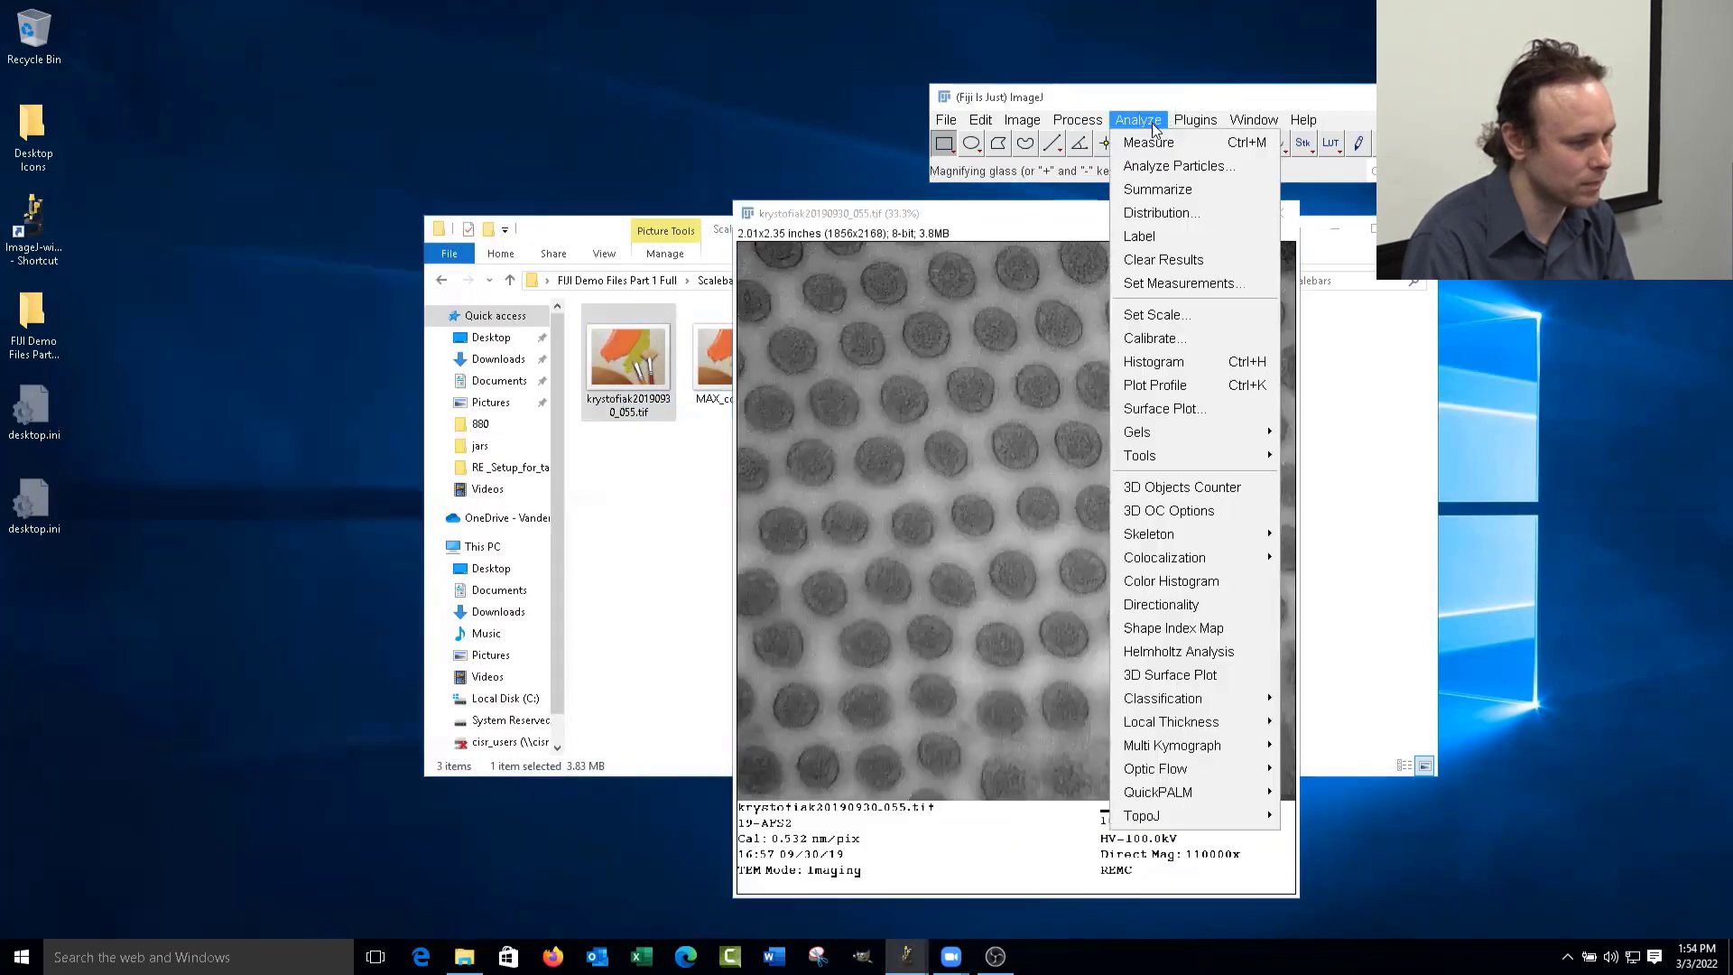
pyautogui.click(1153, 316)
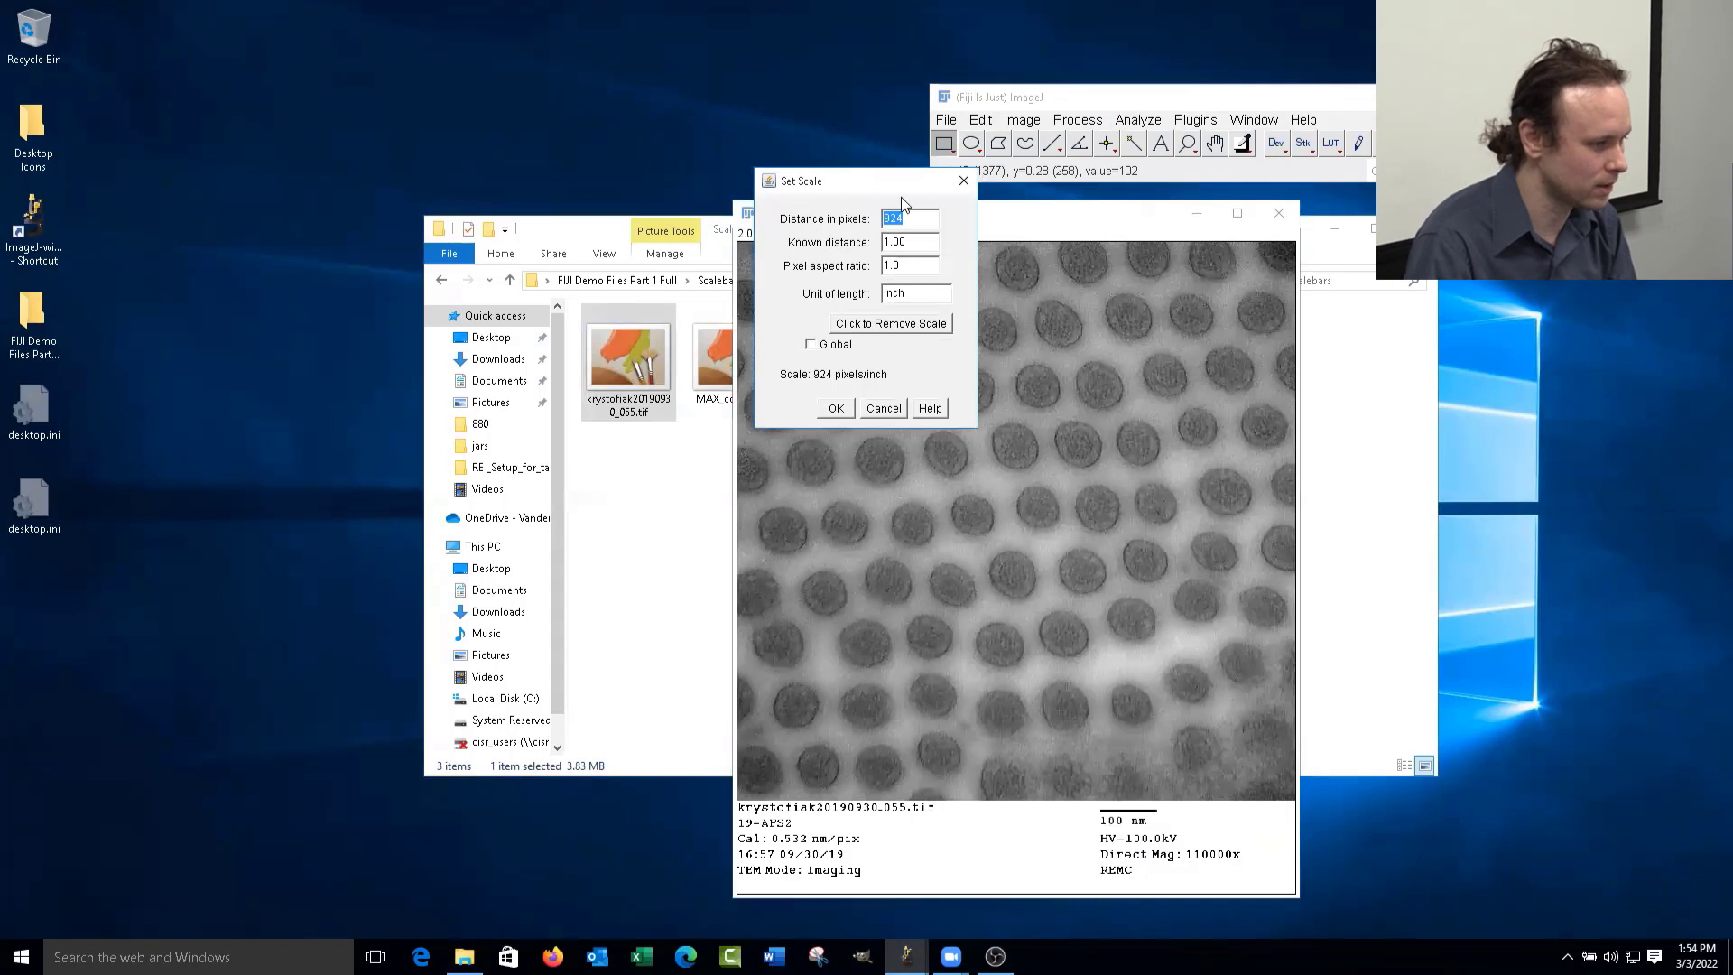
pyautogui.write('1')
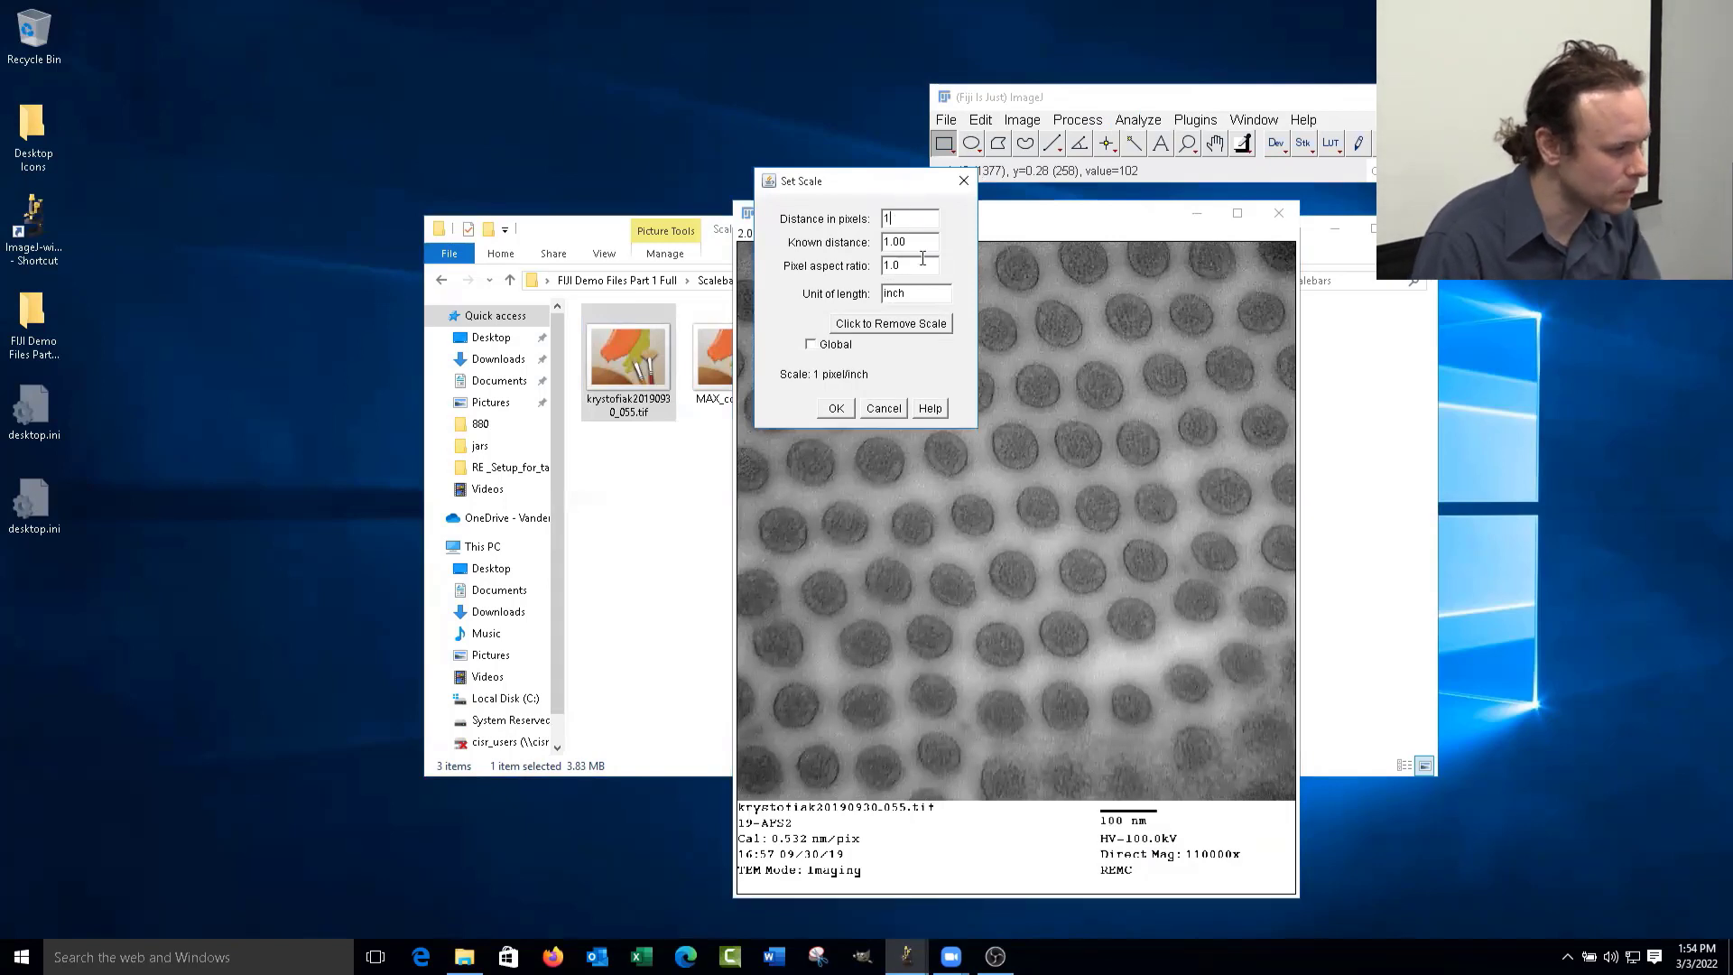
pyautogui.press('Tab')
pyautogui.write('0.')
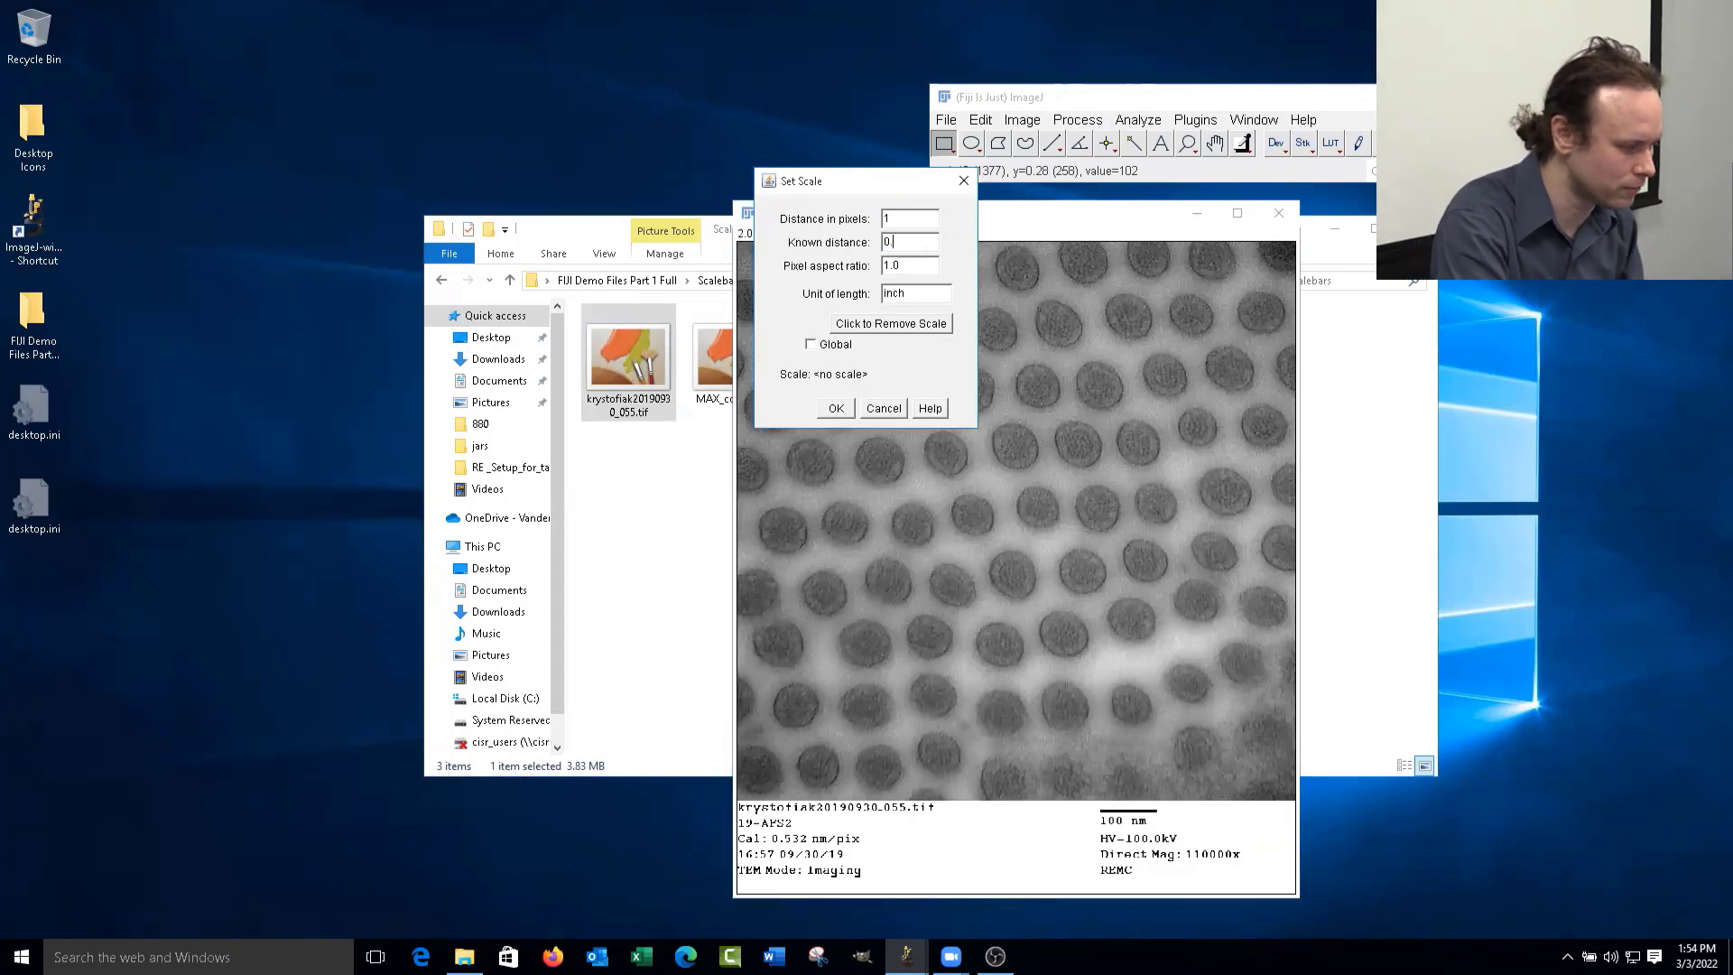
pyautogui.write('532')
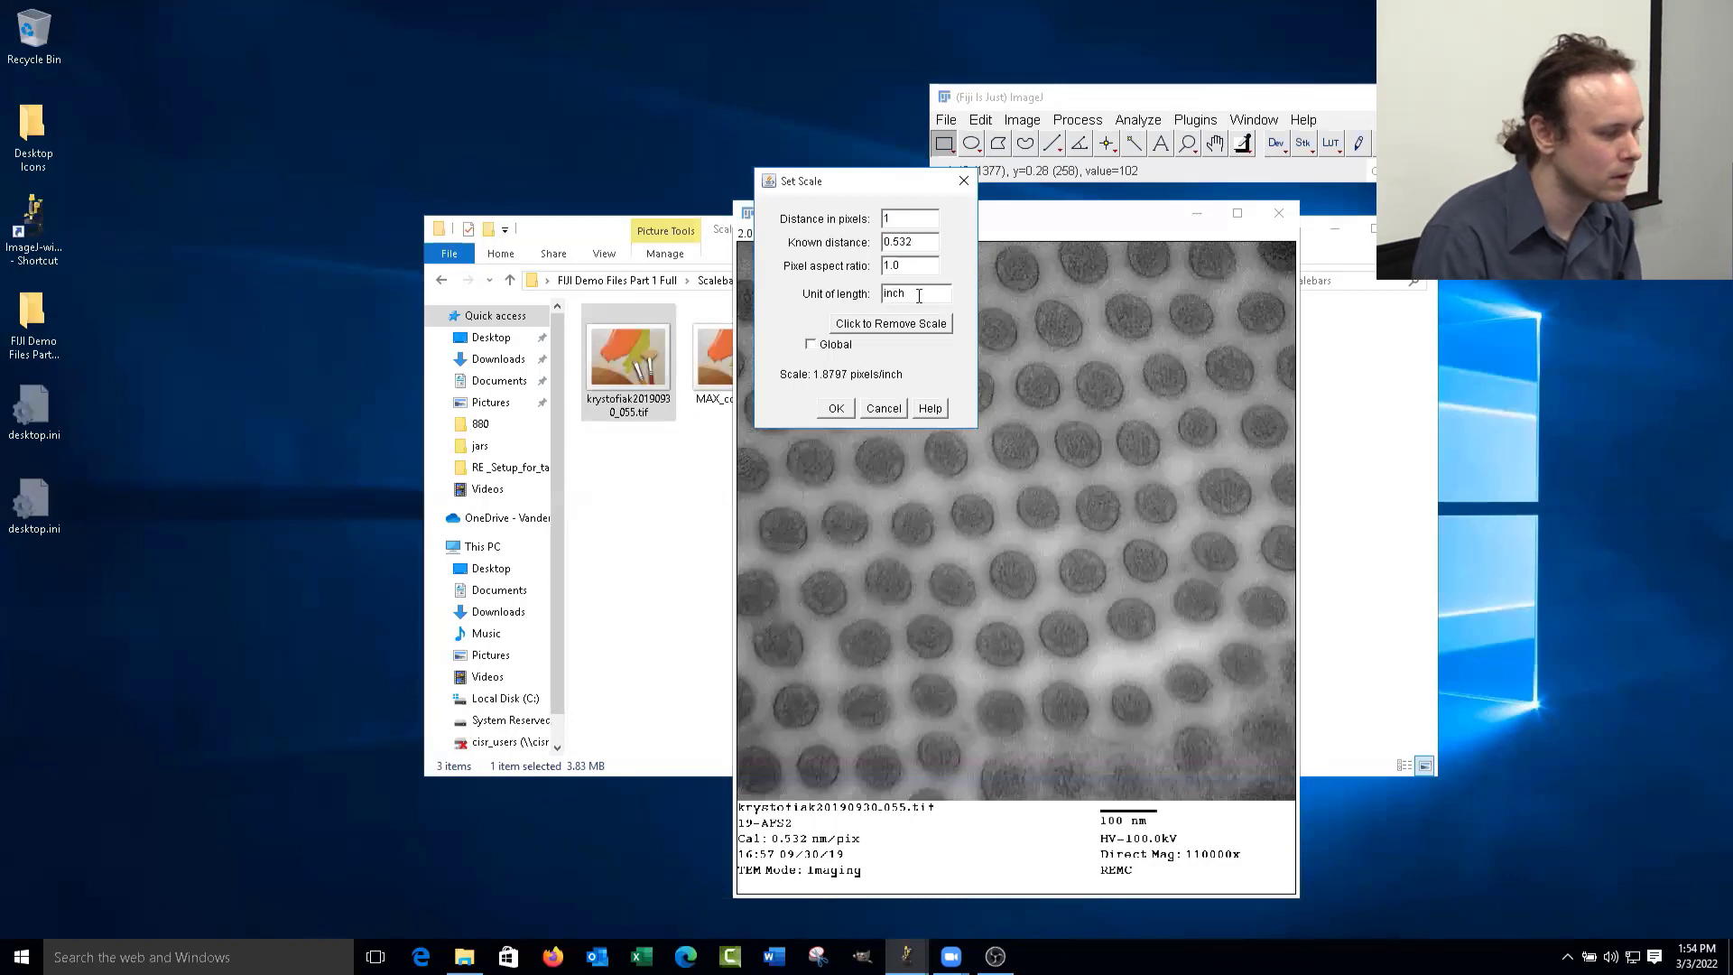
pyautogui.doubleClick(933, 295)
pyautogui.write('nm')
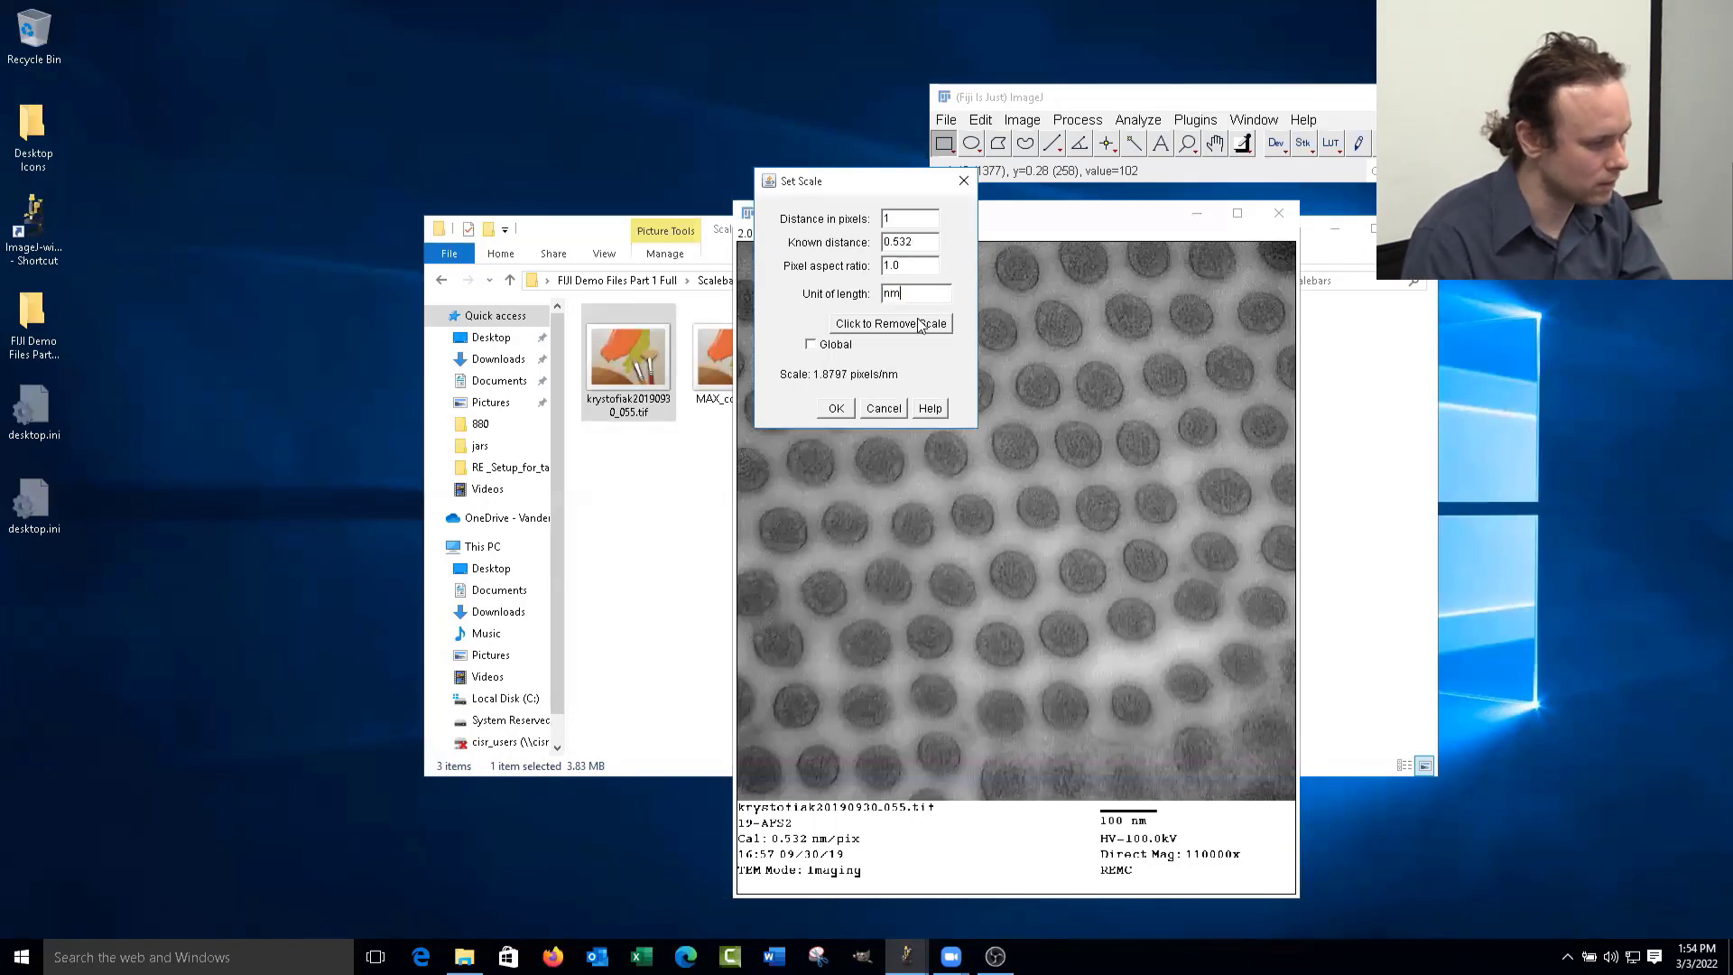
pyautogui.click(837, 411)
# - Draw a straight line between the centres of two neighbouring round cross-sections in the micrograph and measure its length
pyautogui.click(1188, 142)
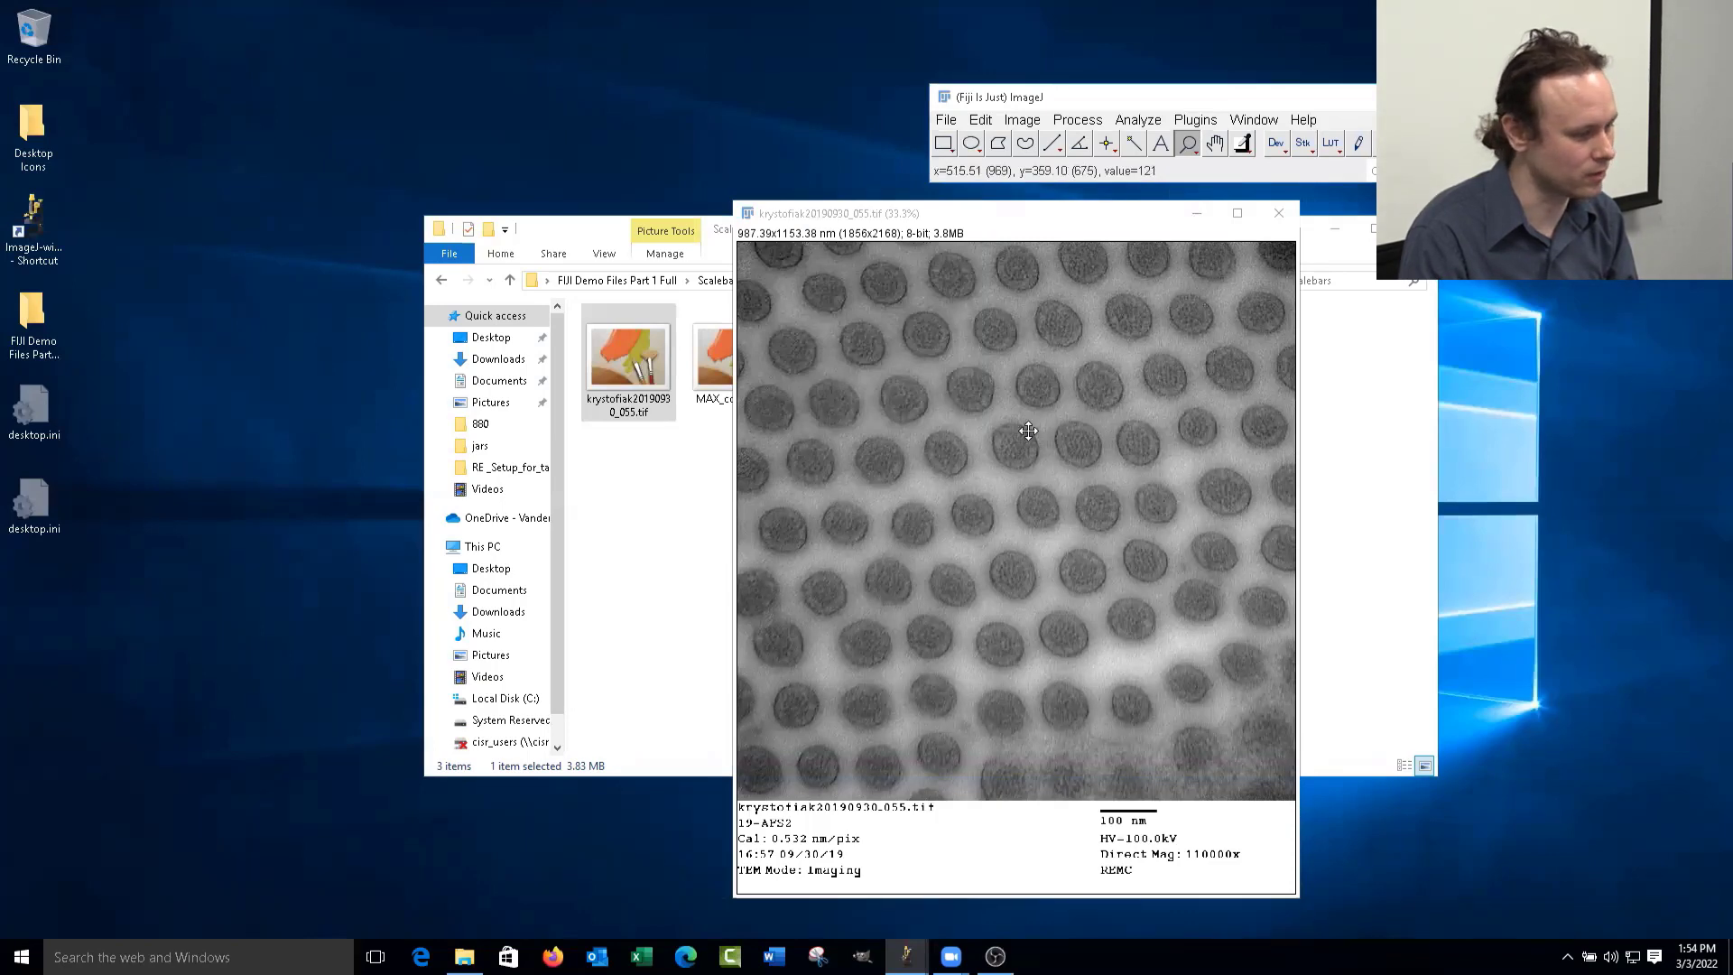
pyautogui.click(1031, 424)
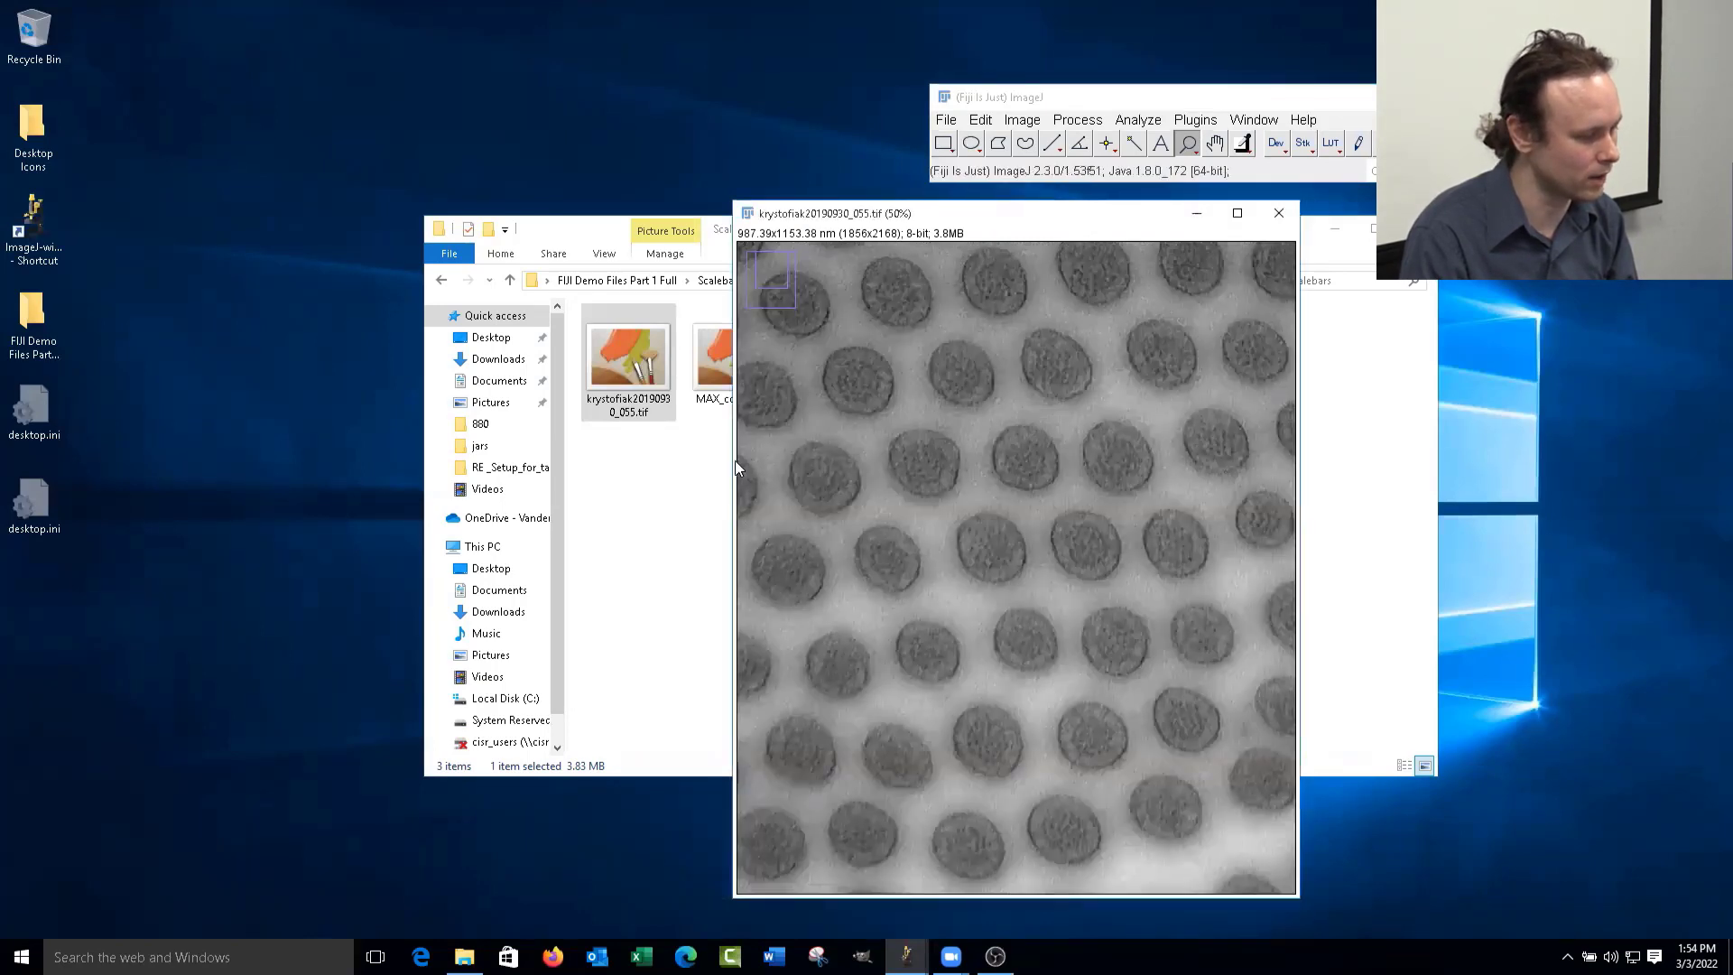
pyautogui.rightClick(923, 429)
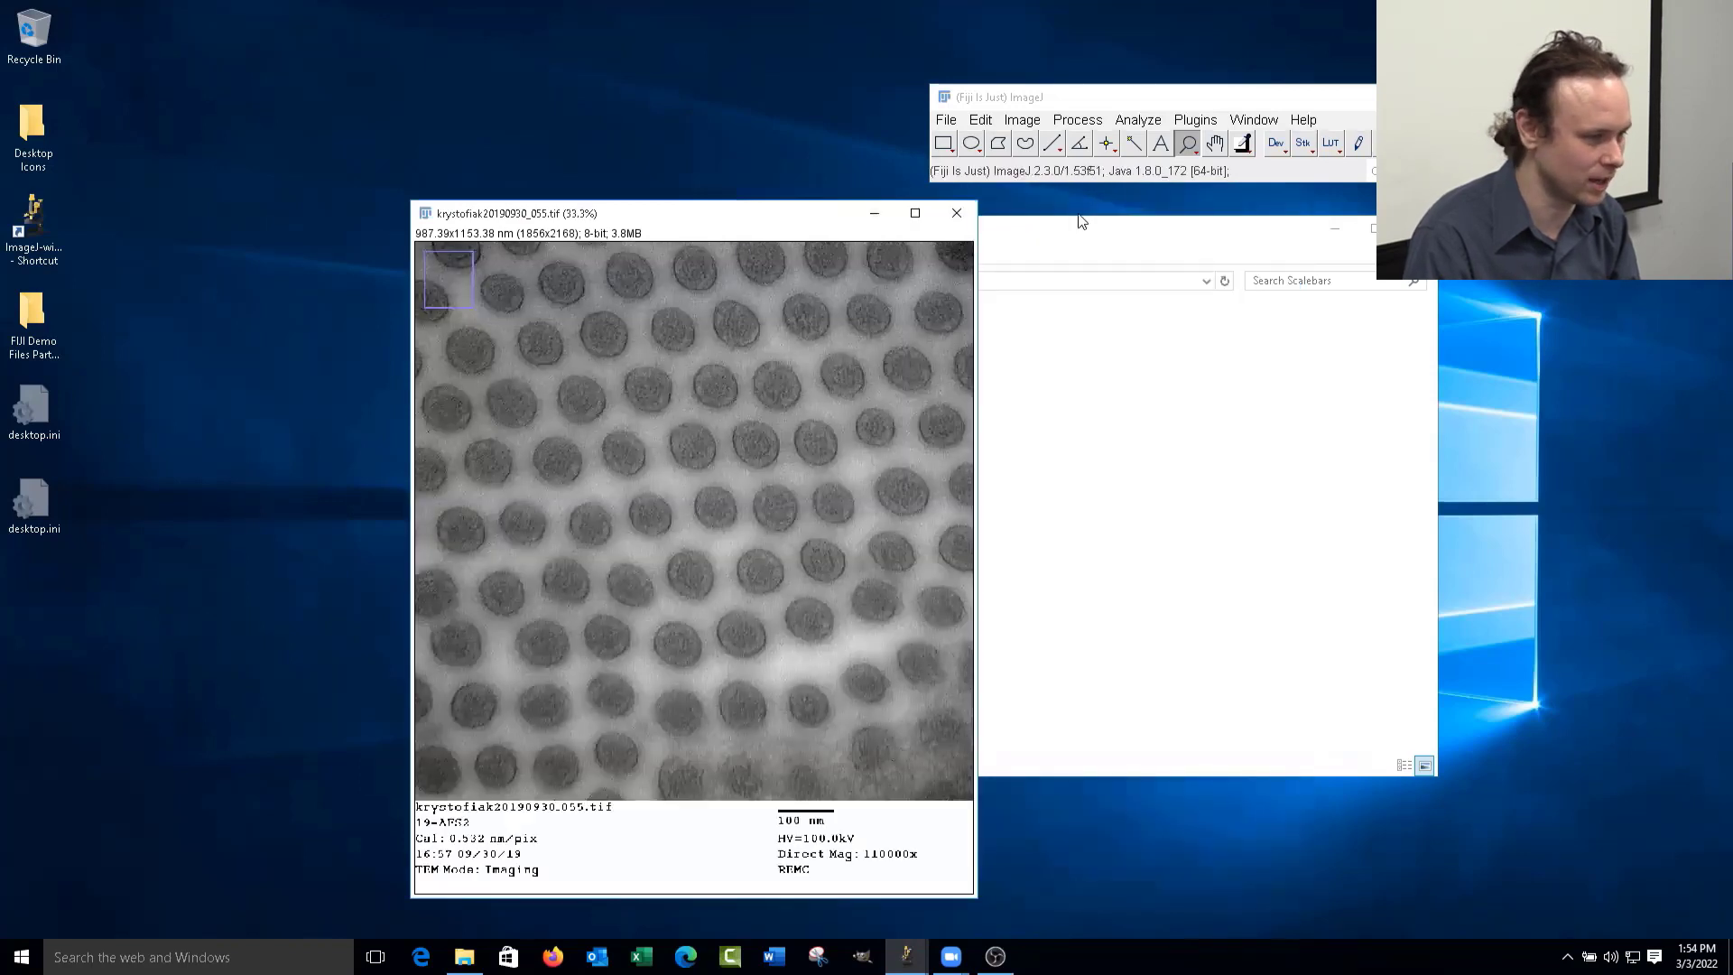
pyautogui.click(1054, 148)
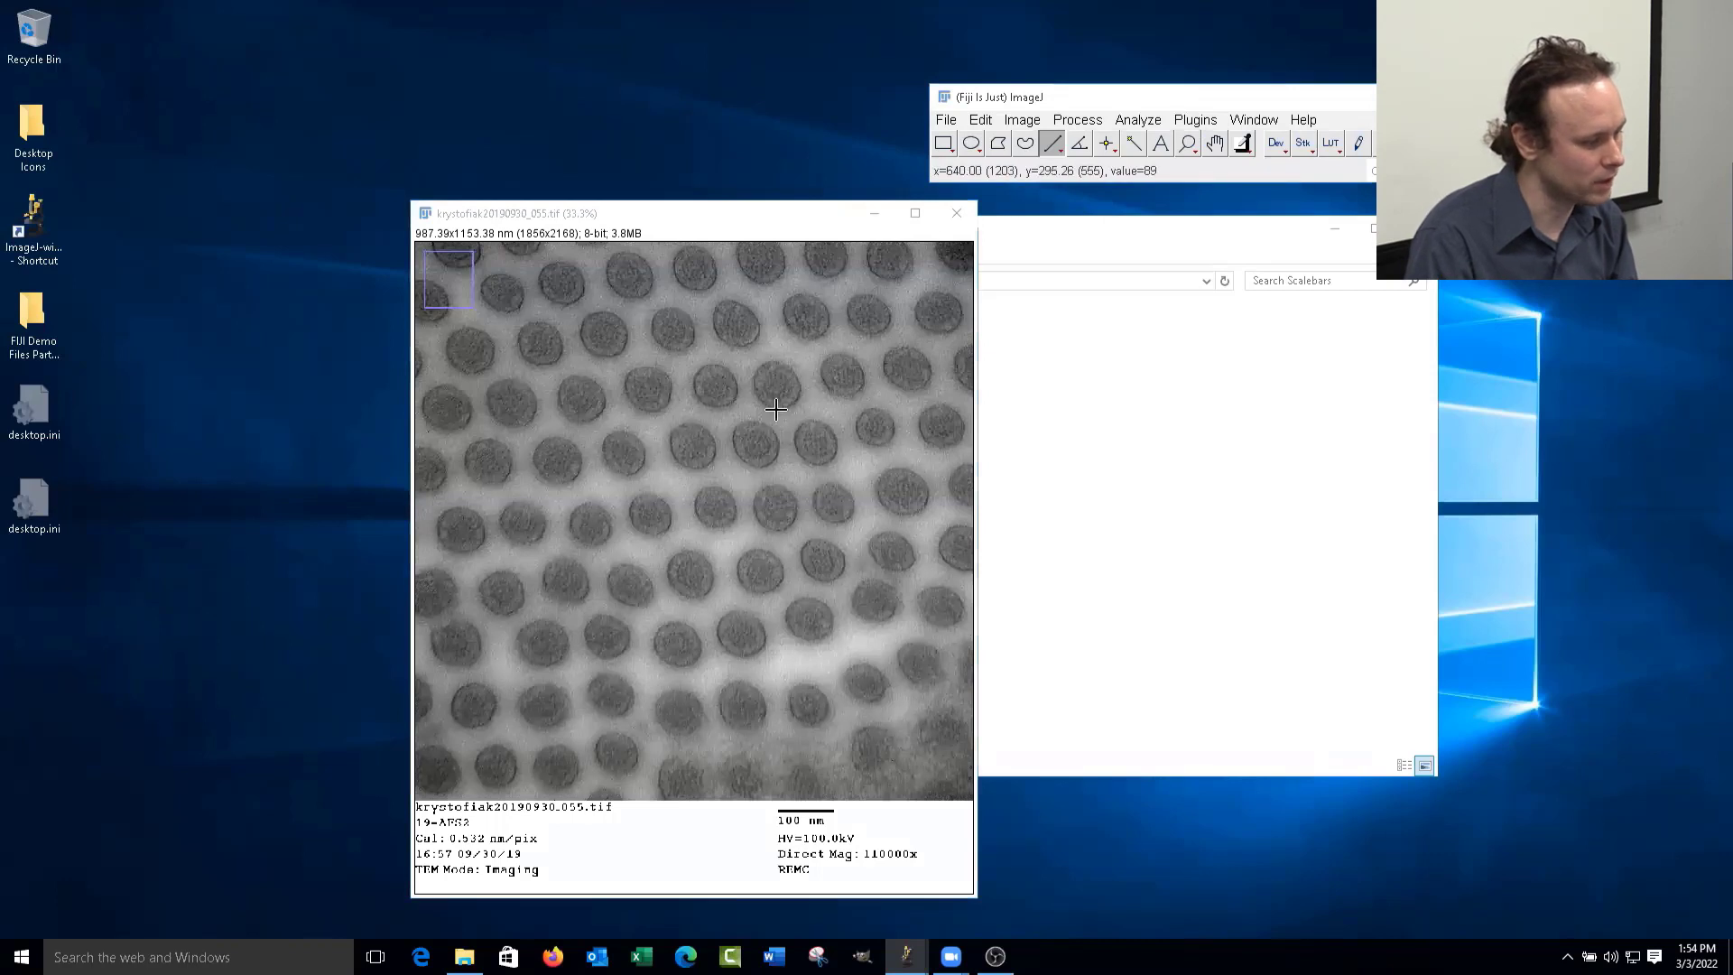
pyautogui.moveTo(775, 383); pyautogui.dragTo(755, 437)
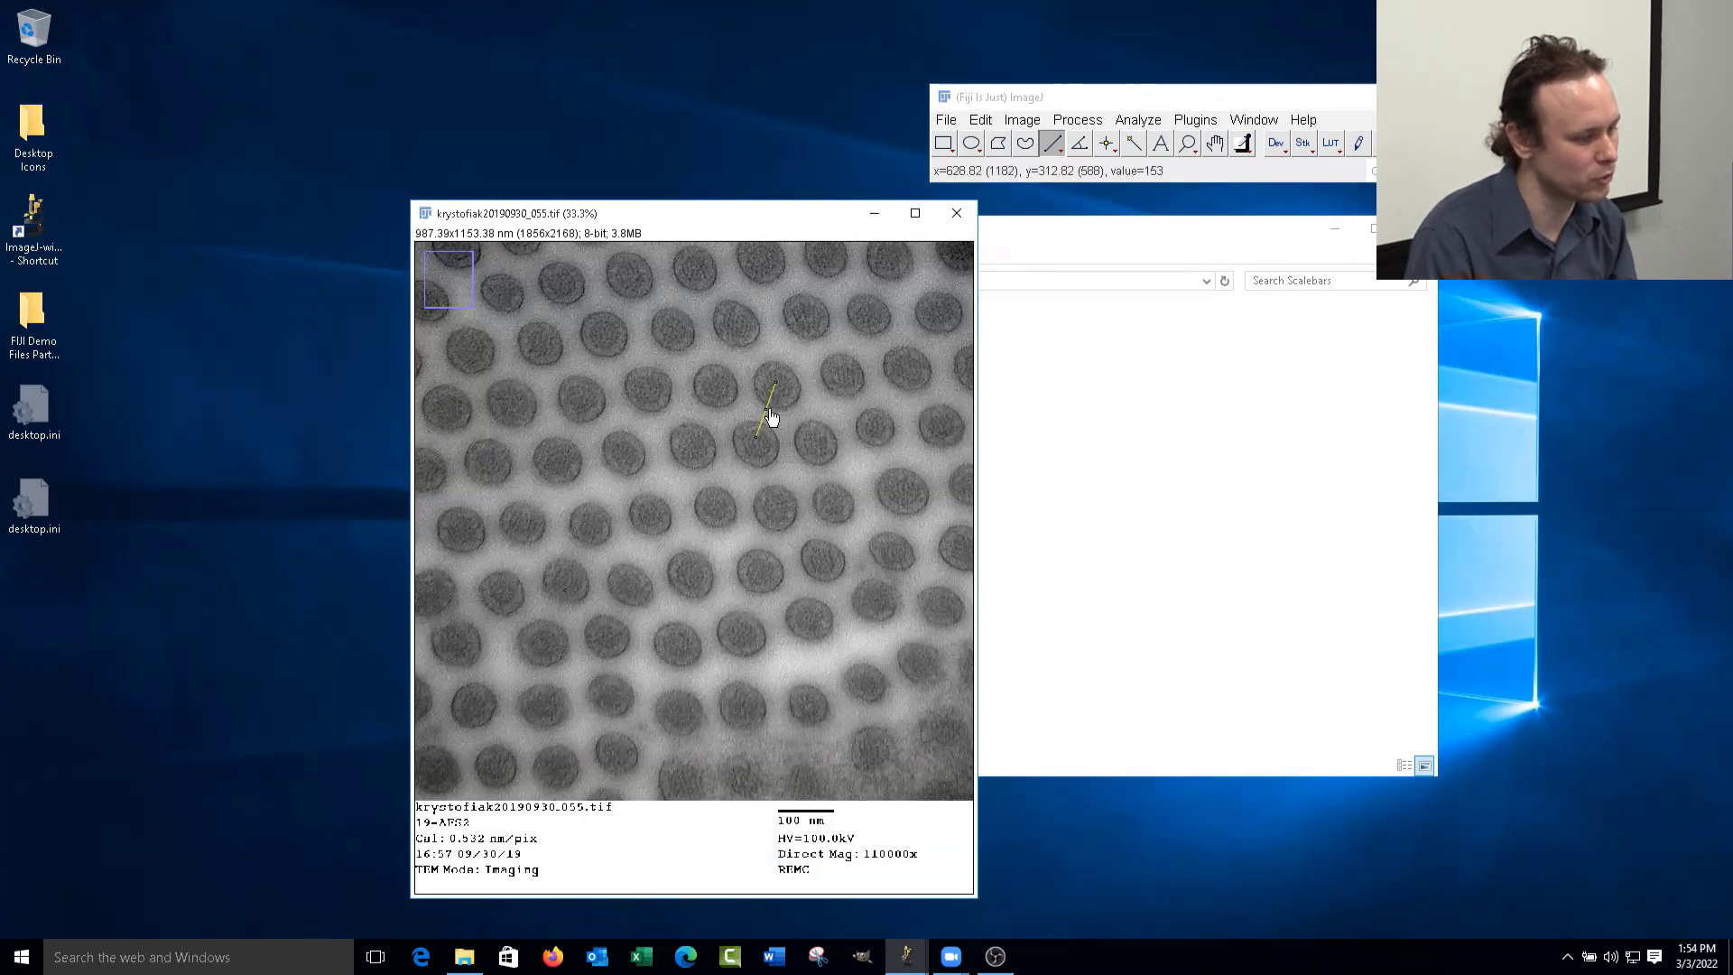
pyautogui.click(775, 375)
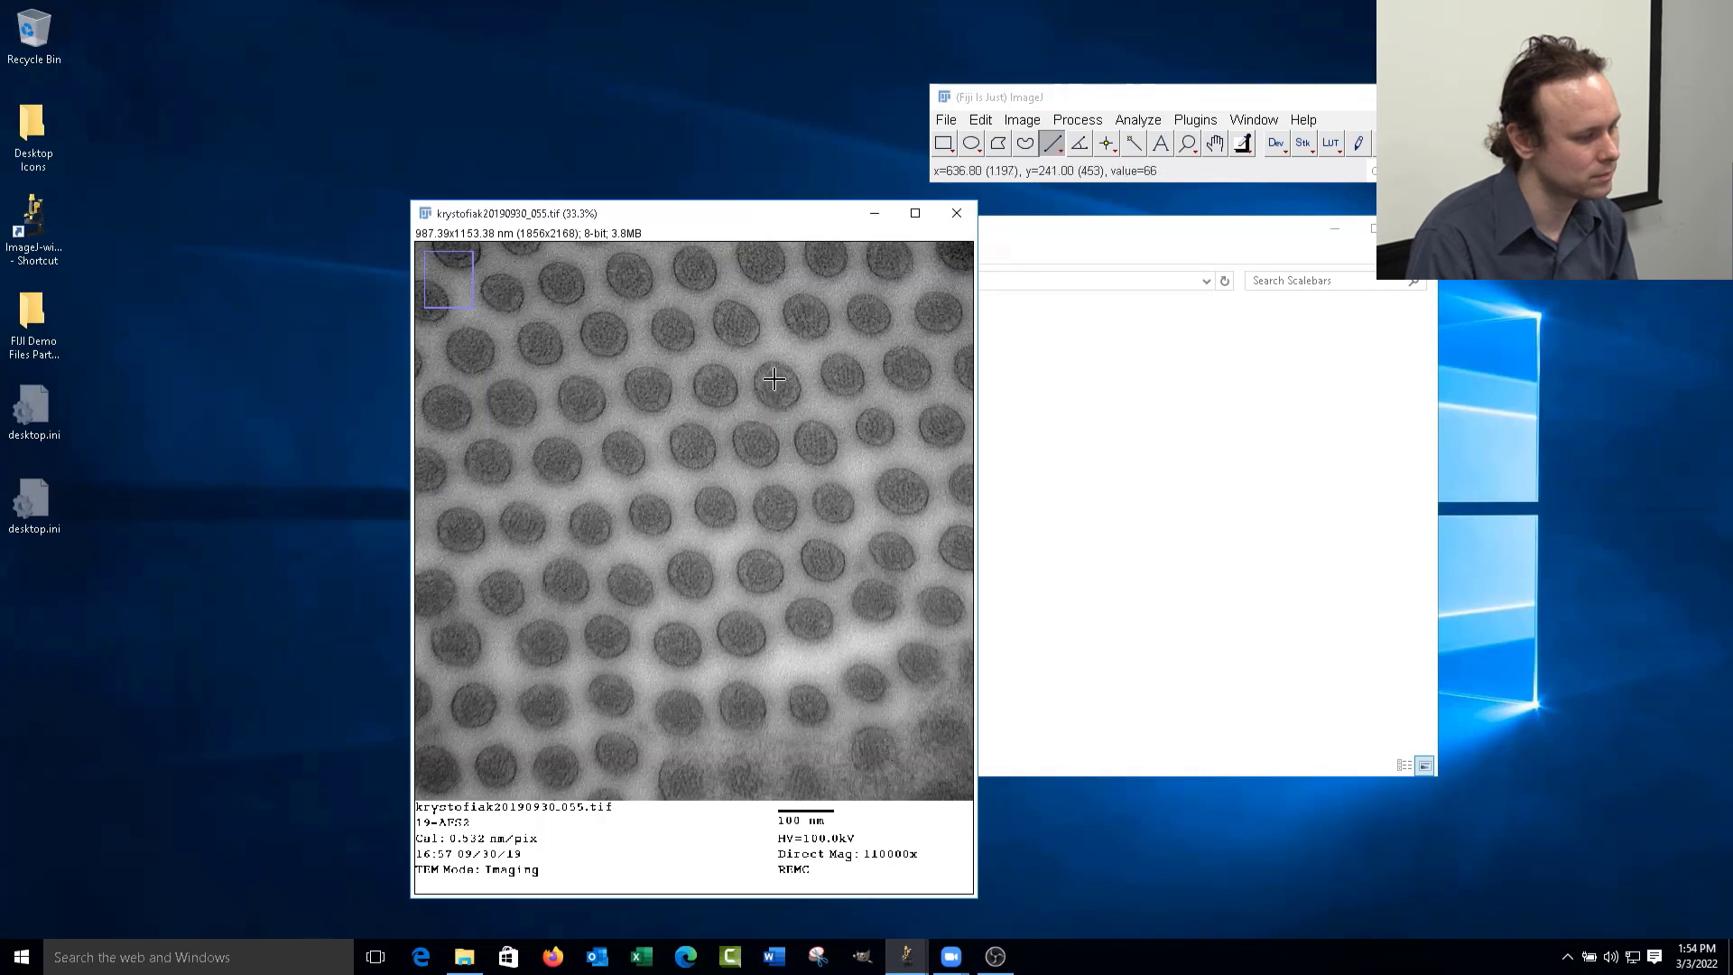
pyautogui.moveTo(773, 387); pyautogui.dragTo(753, 448)
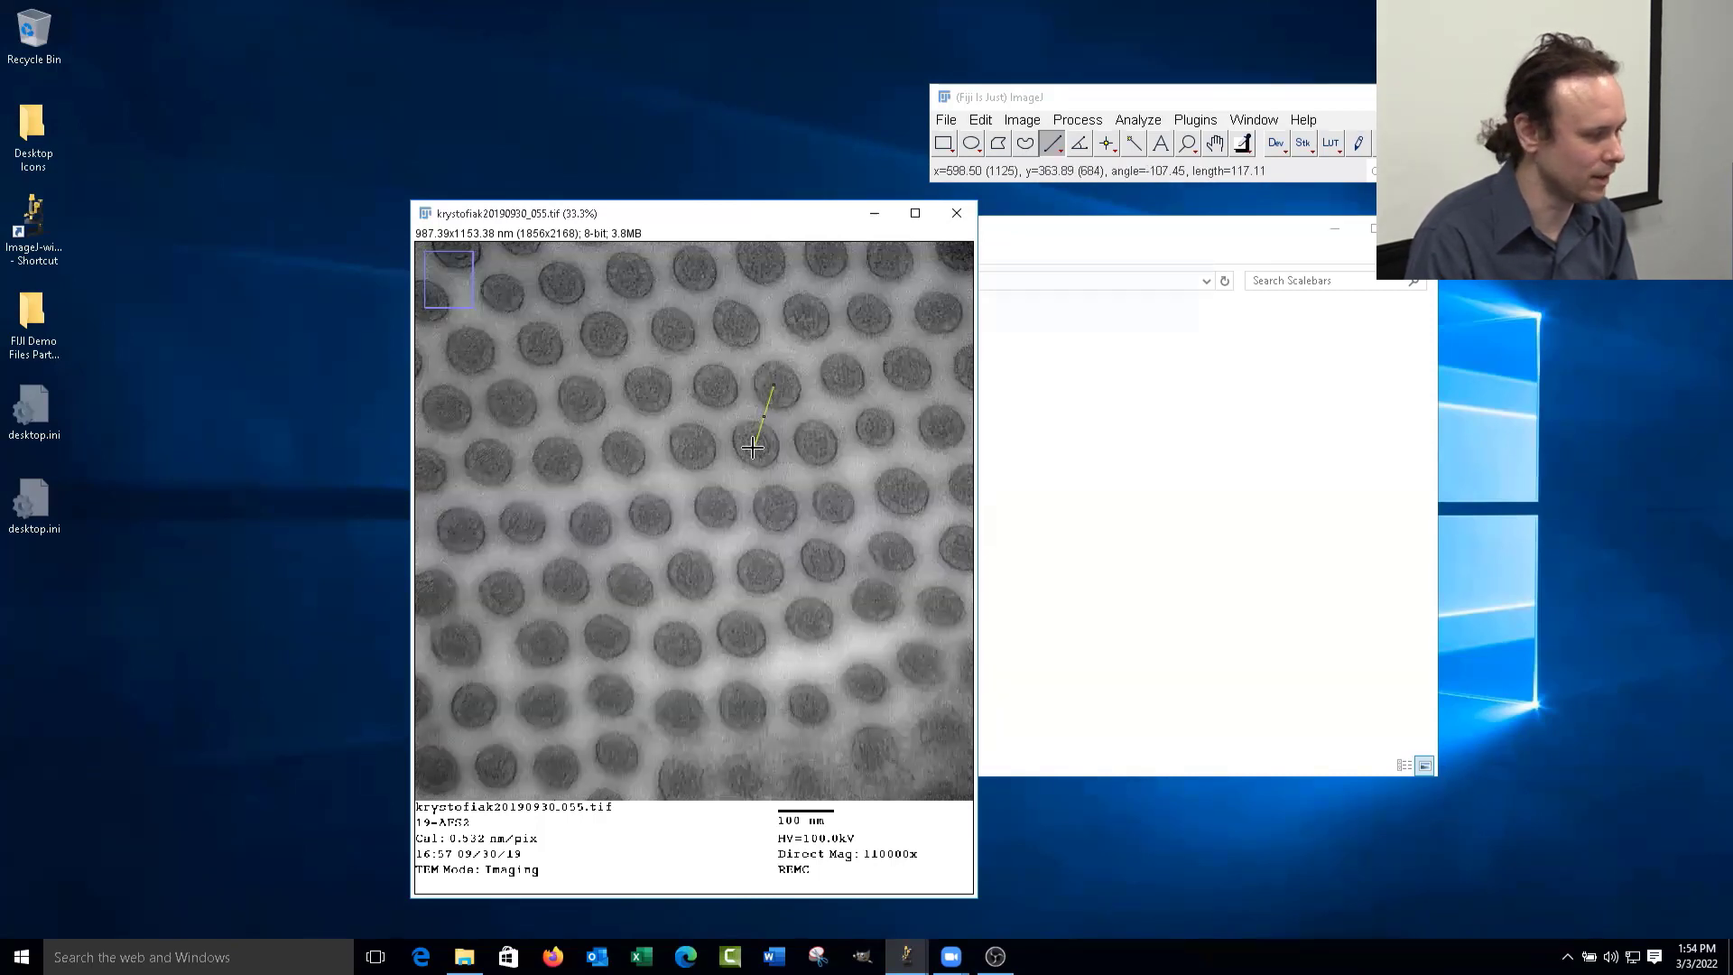
pyautogui.moveTo(752, 448); pyautogui.dragTo(757, 441)
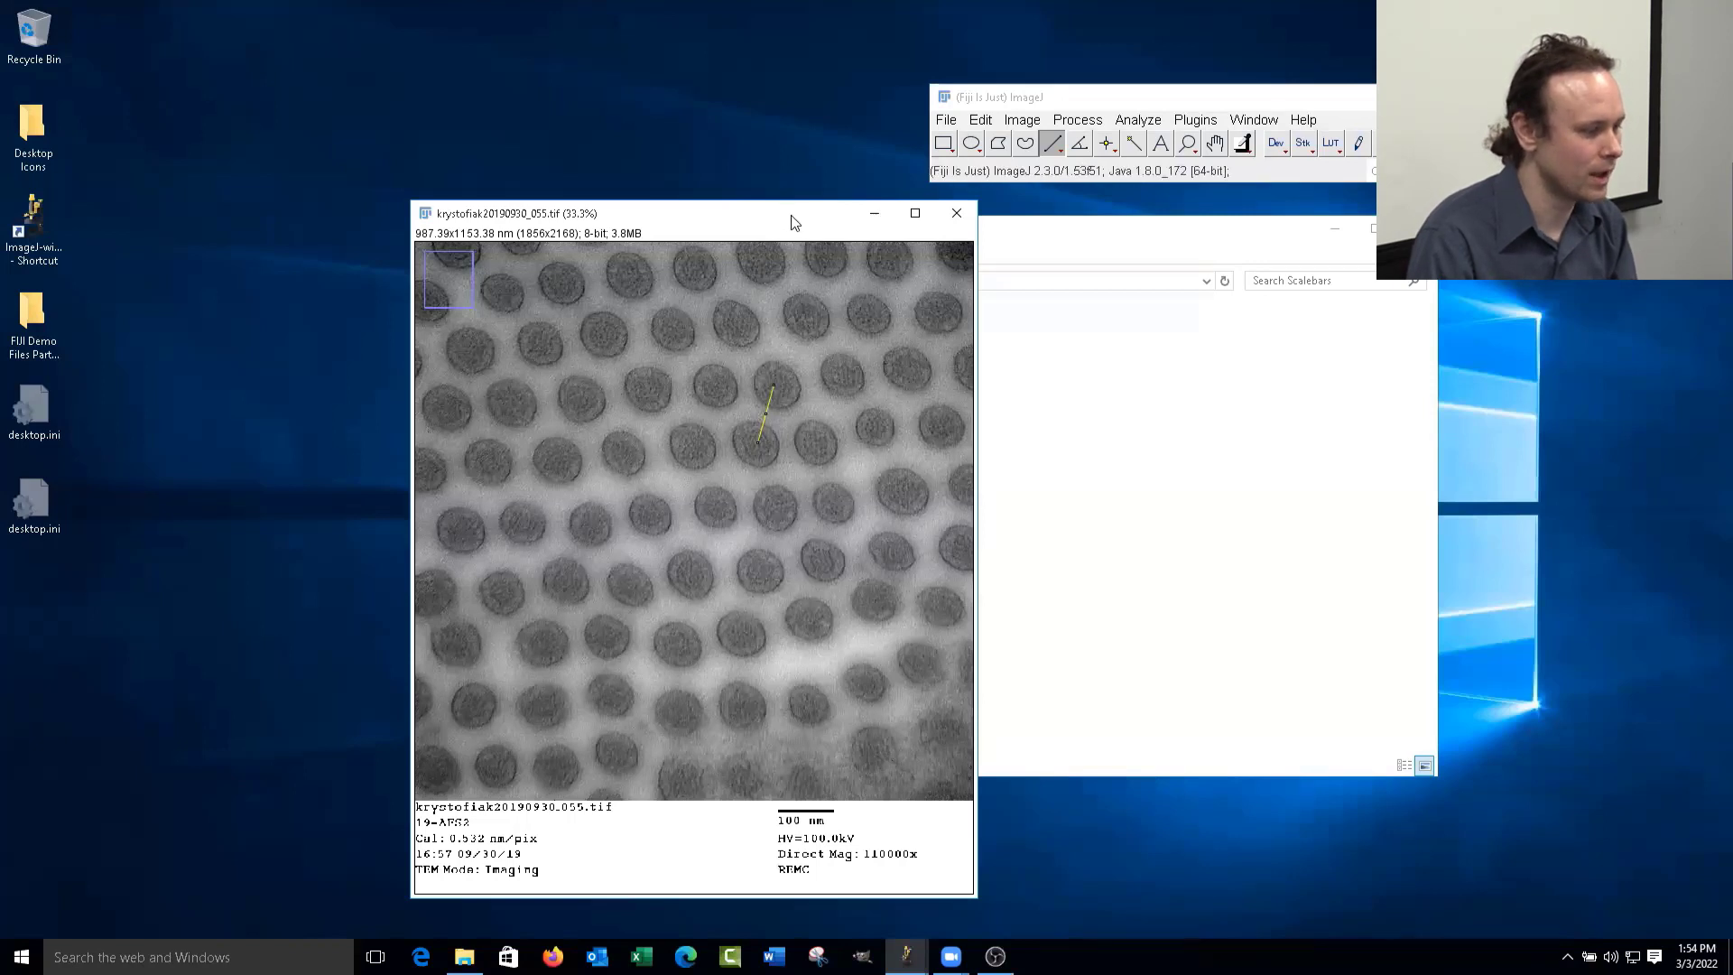
pyautogui.moveTo(798, 221); pyautogui.dragTo(817, 221)
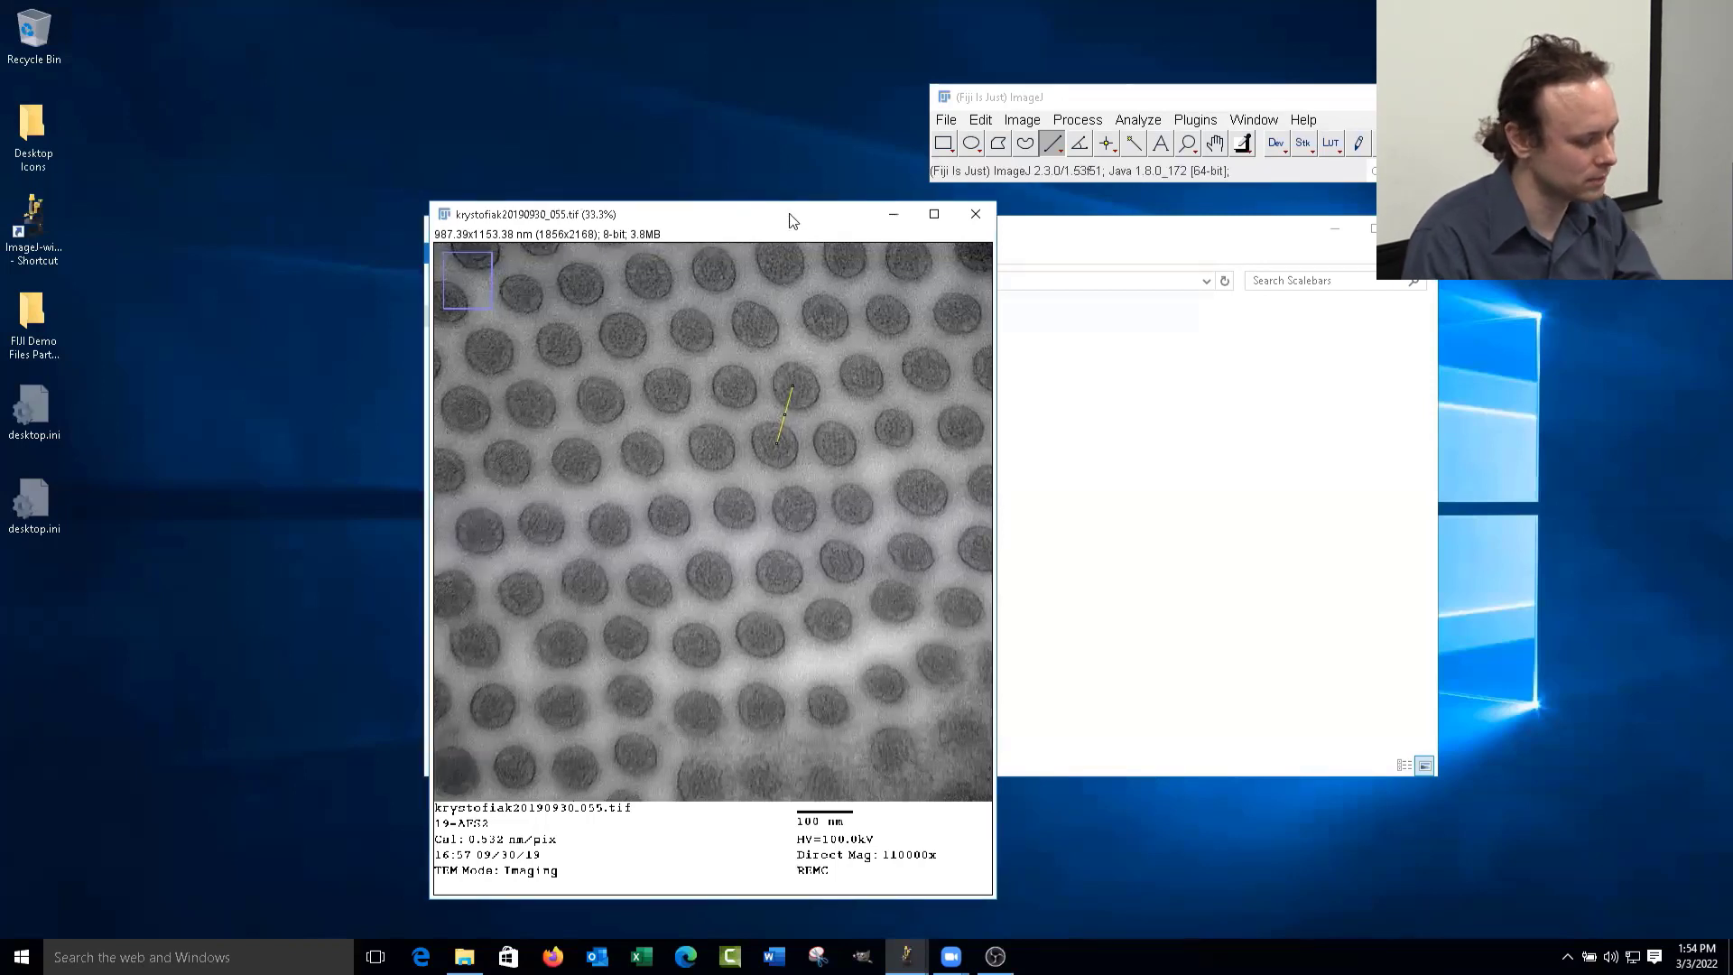
pyautogui.hotkey('ctrl', 'm')
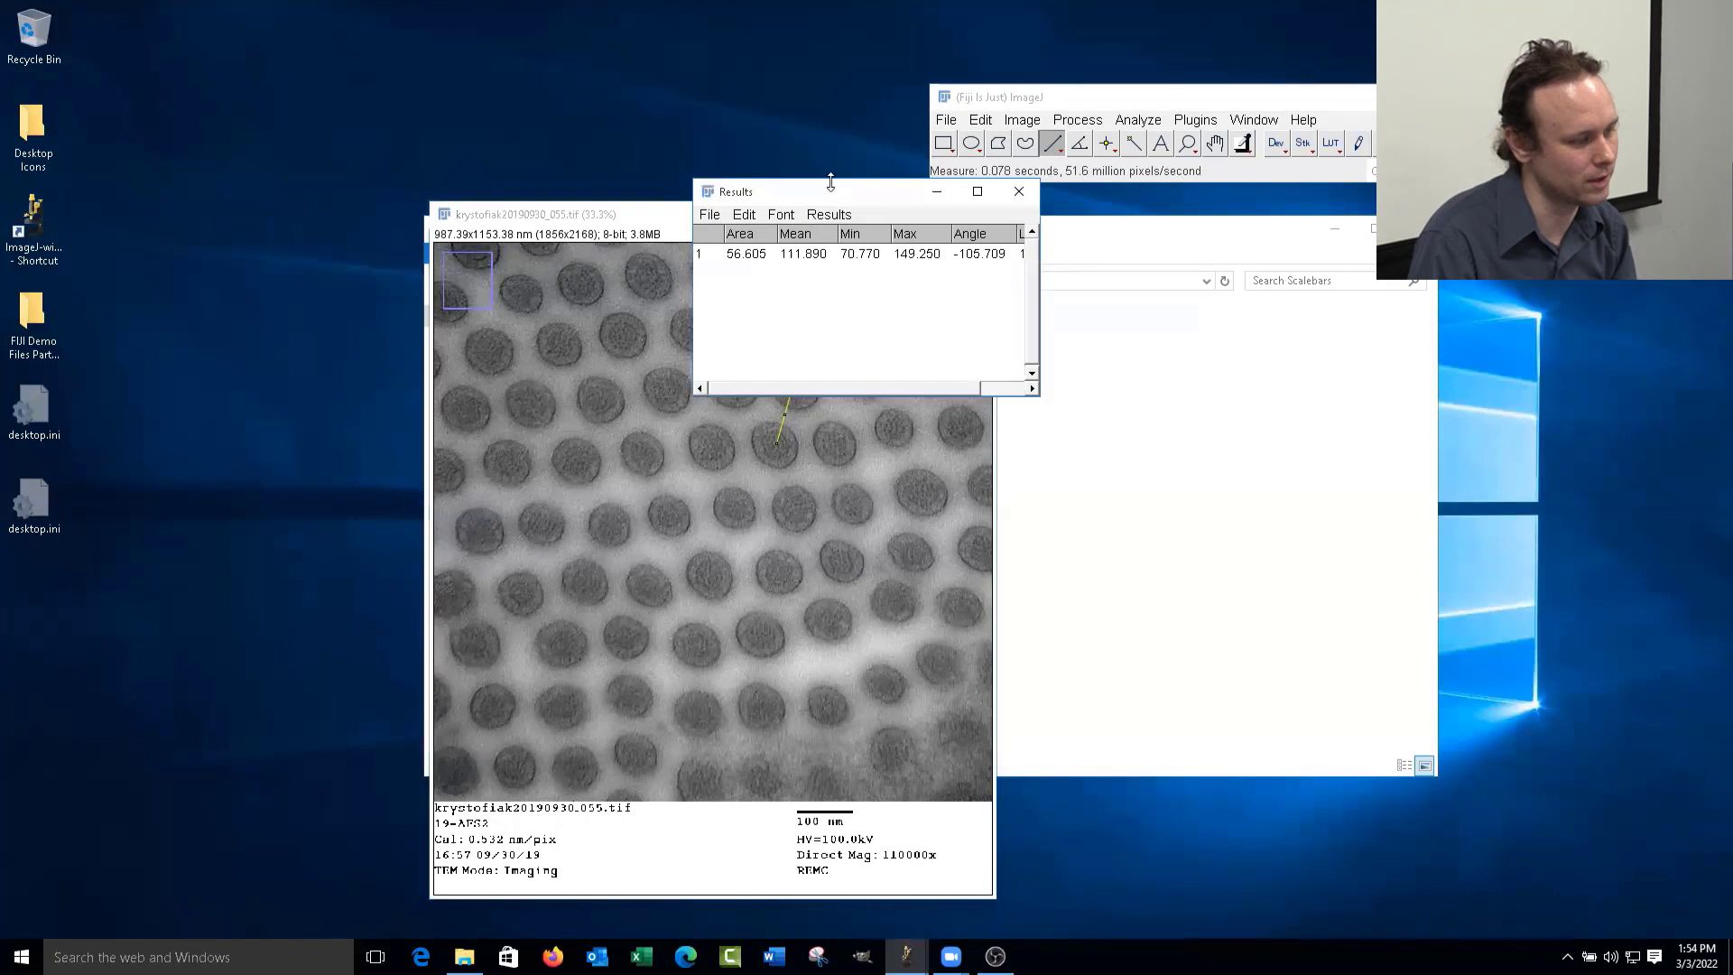
# - Move the Results window clear of the micrograph, widen it to show the Length column, and select the first measurement
pyautogui.moveTo(838, 191); pyautogui.dragTo(1076, 229)
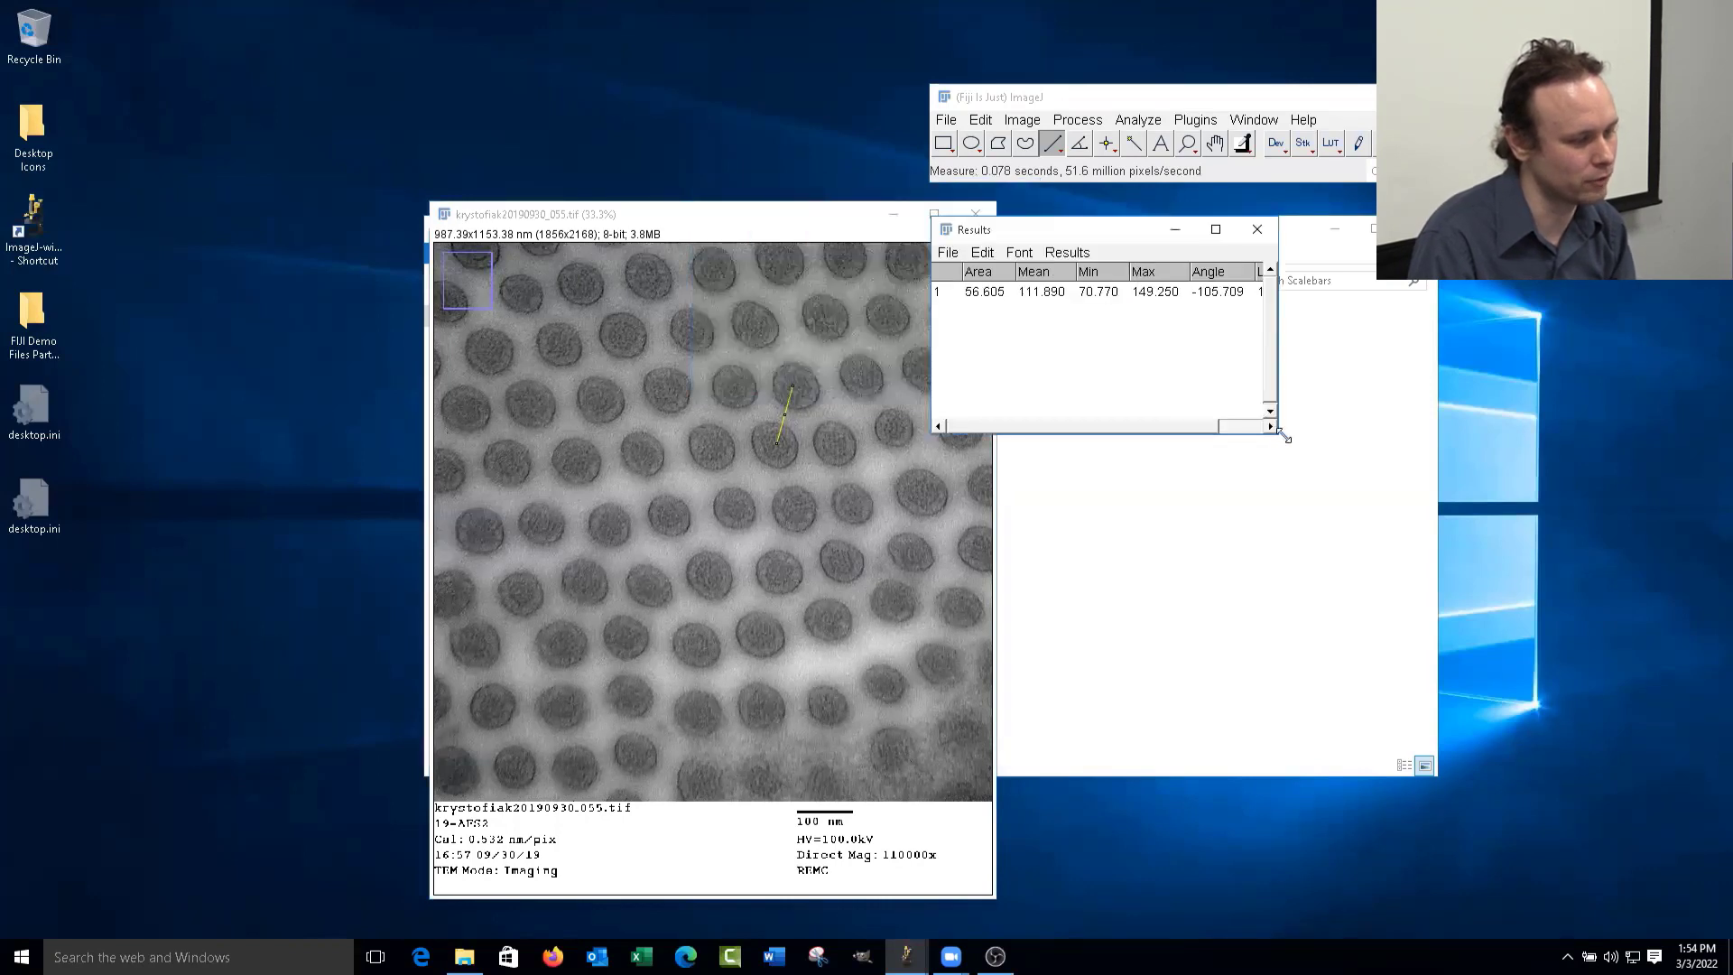
pyautogui.moveTo(1283, 437); pyautogui.dragTo(1487, 437)
pyautogui.click(1276, 292)
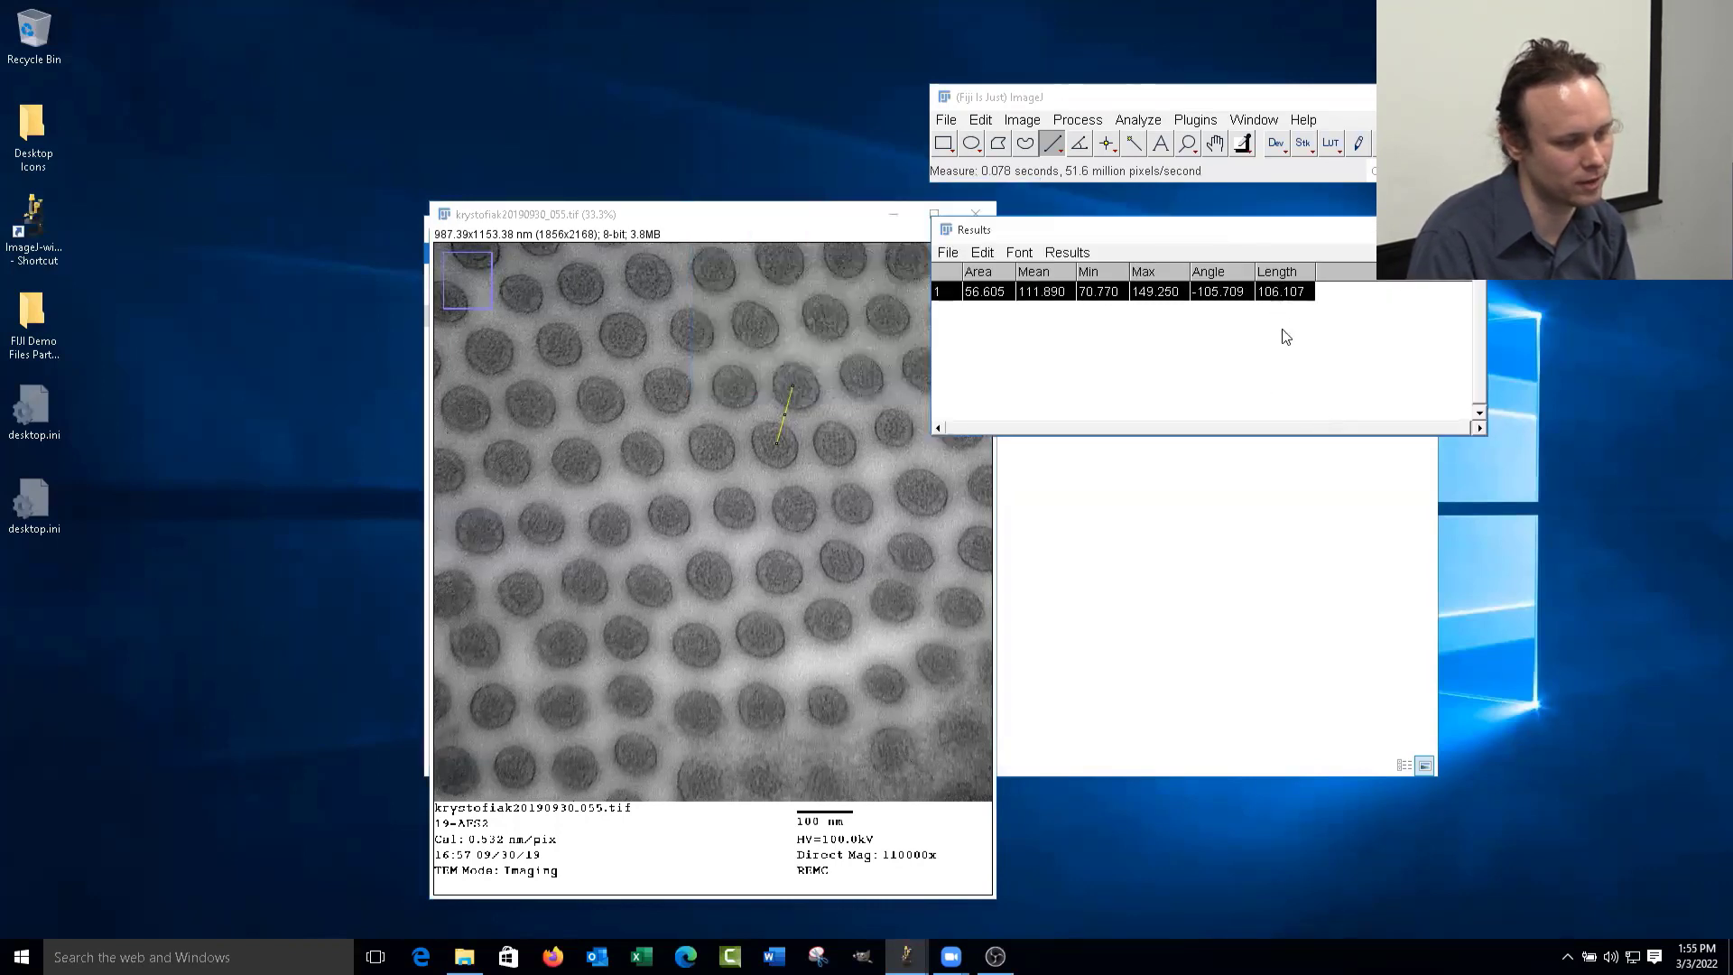
# - Measure two more centre-to-centre distances between neighbouring cross-sections, one diagonal and one horizontal, and shift the micrograph away from the results
pyautogui.moveTo(734, 383); pyautogui.dragTo(712, 445)
pyautogui.hotkey('ctrl', 'm')
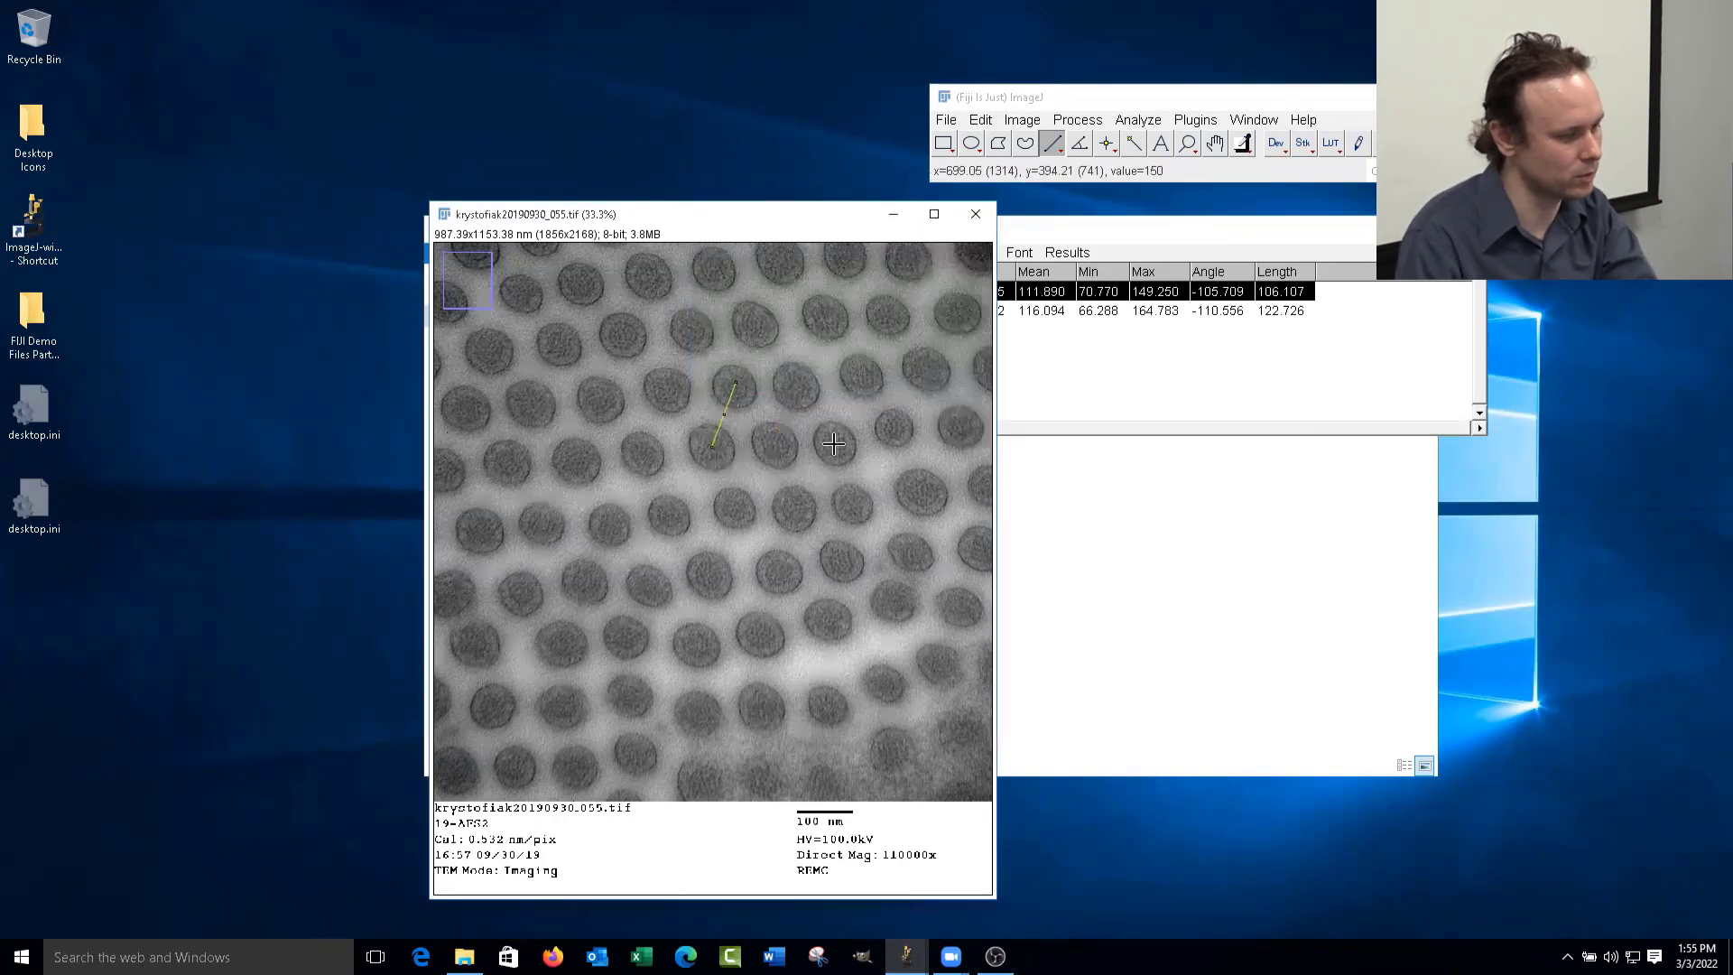
pyautogui.moveTo(834, 443); pyautogui.dragTo(778, 446)
pyautogui.hotkey('ctrl', 'm')
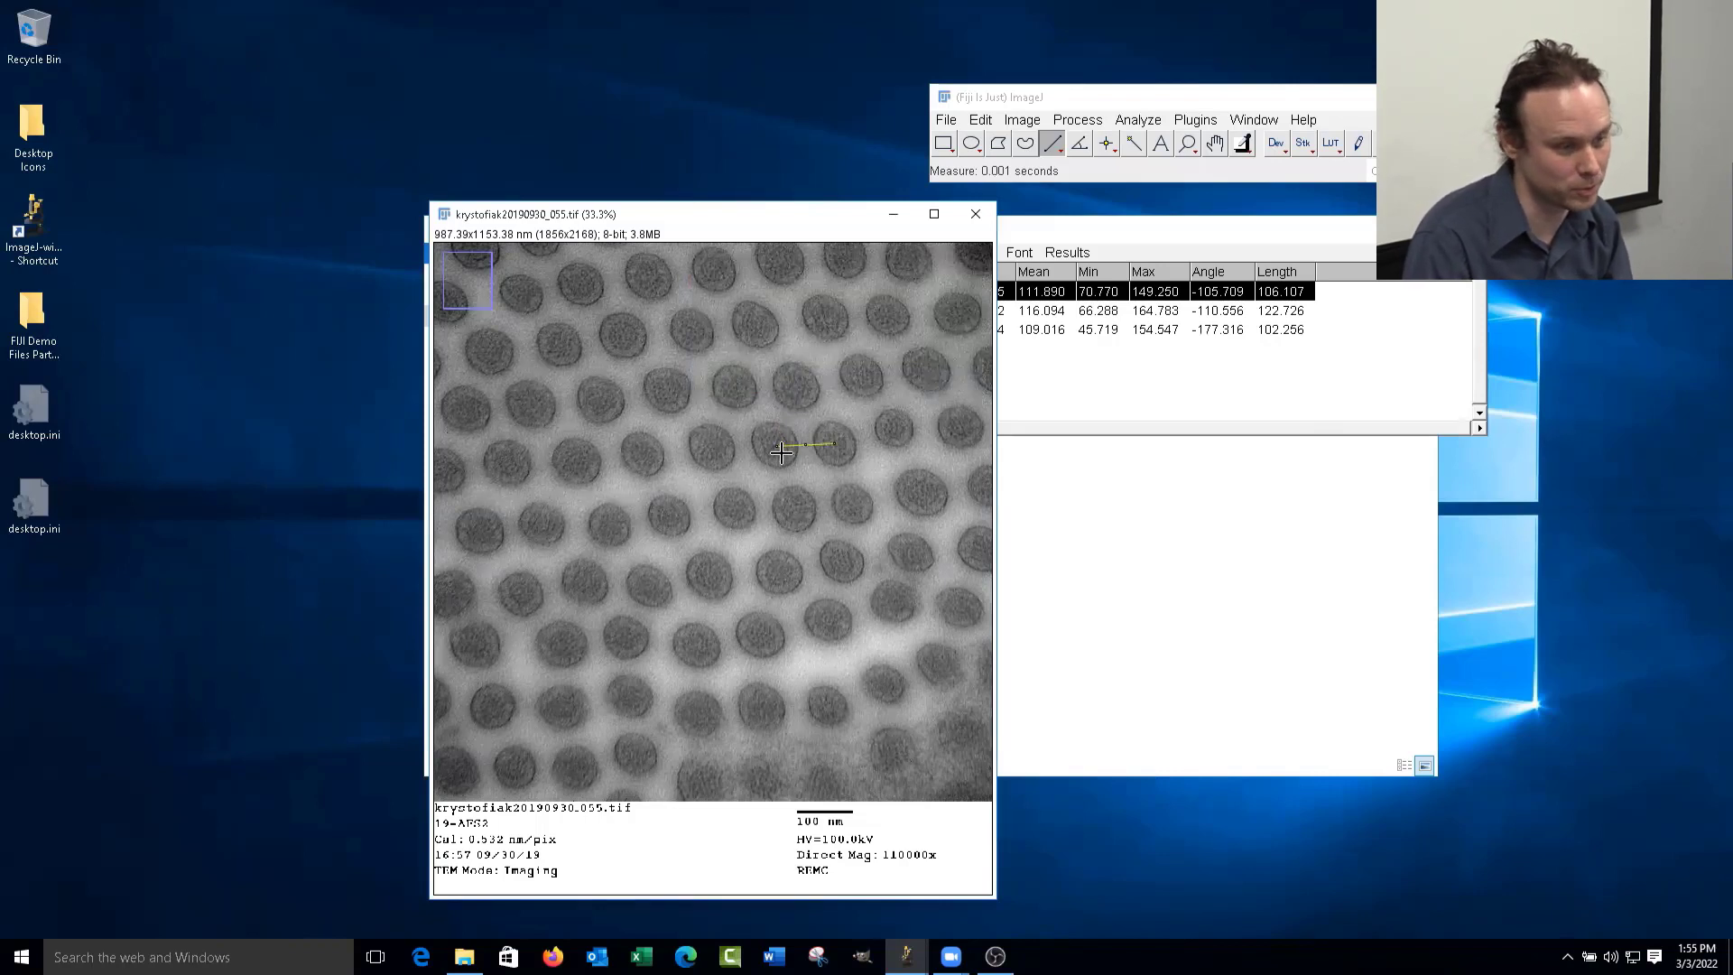
pyautogui.moveTo(657, 221); pyautogui.dragTo(476, 229)
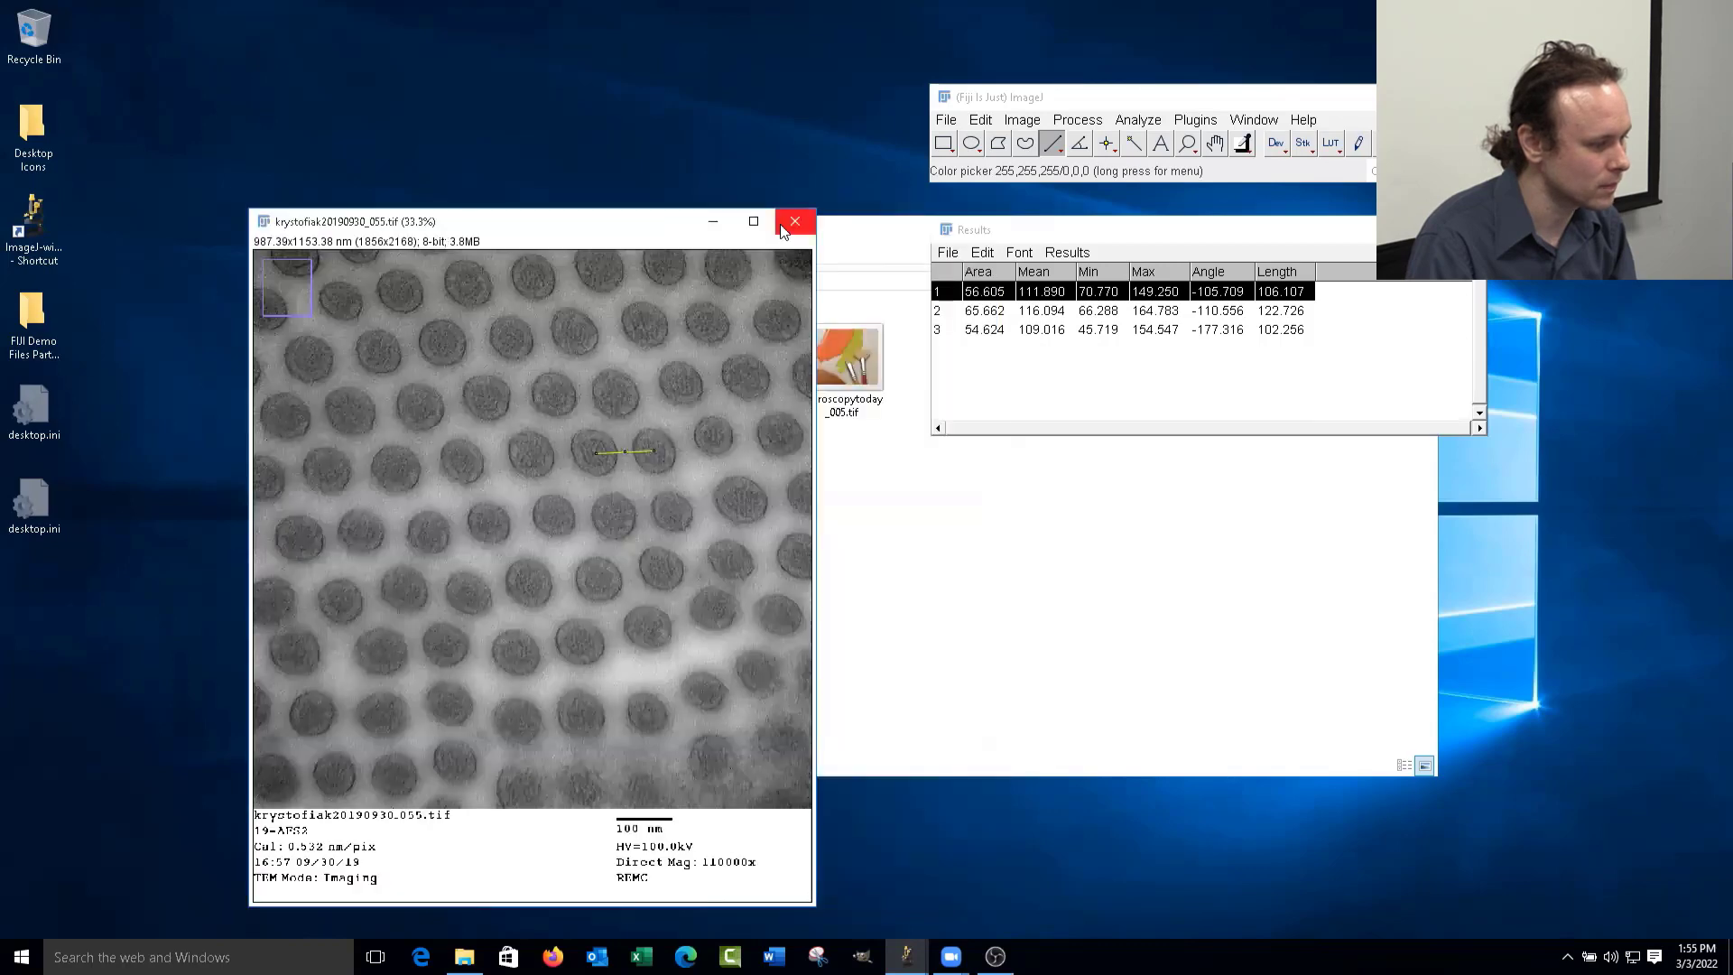
# - Start closing the micrograph but cancel, and check the outline slide in Intro-1.tif before minimizing it
pyautogui.click(793, 222)
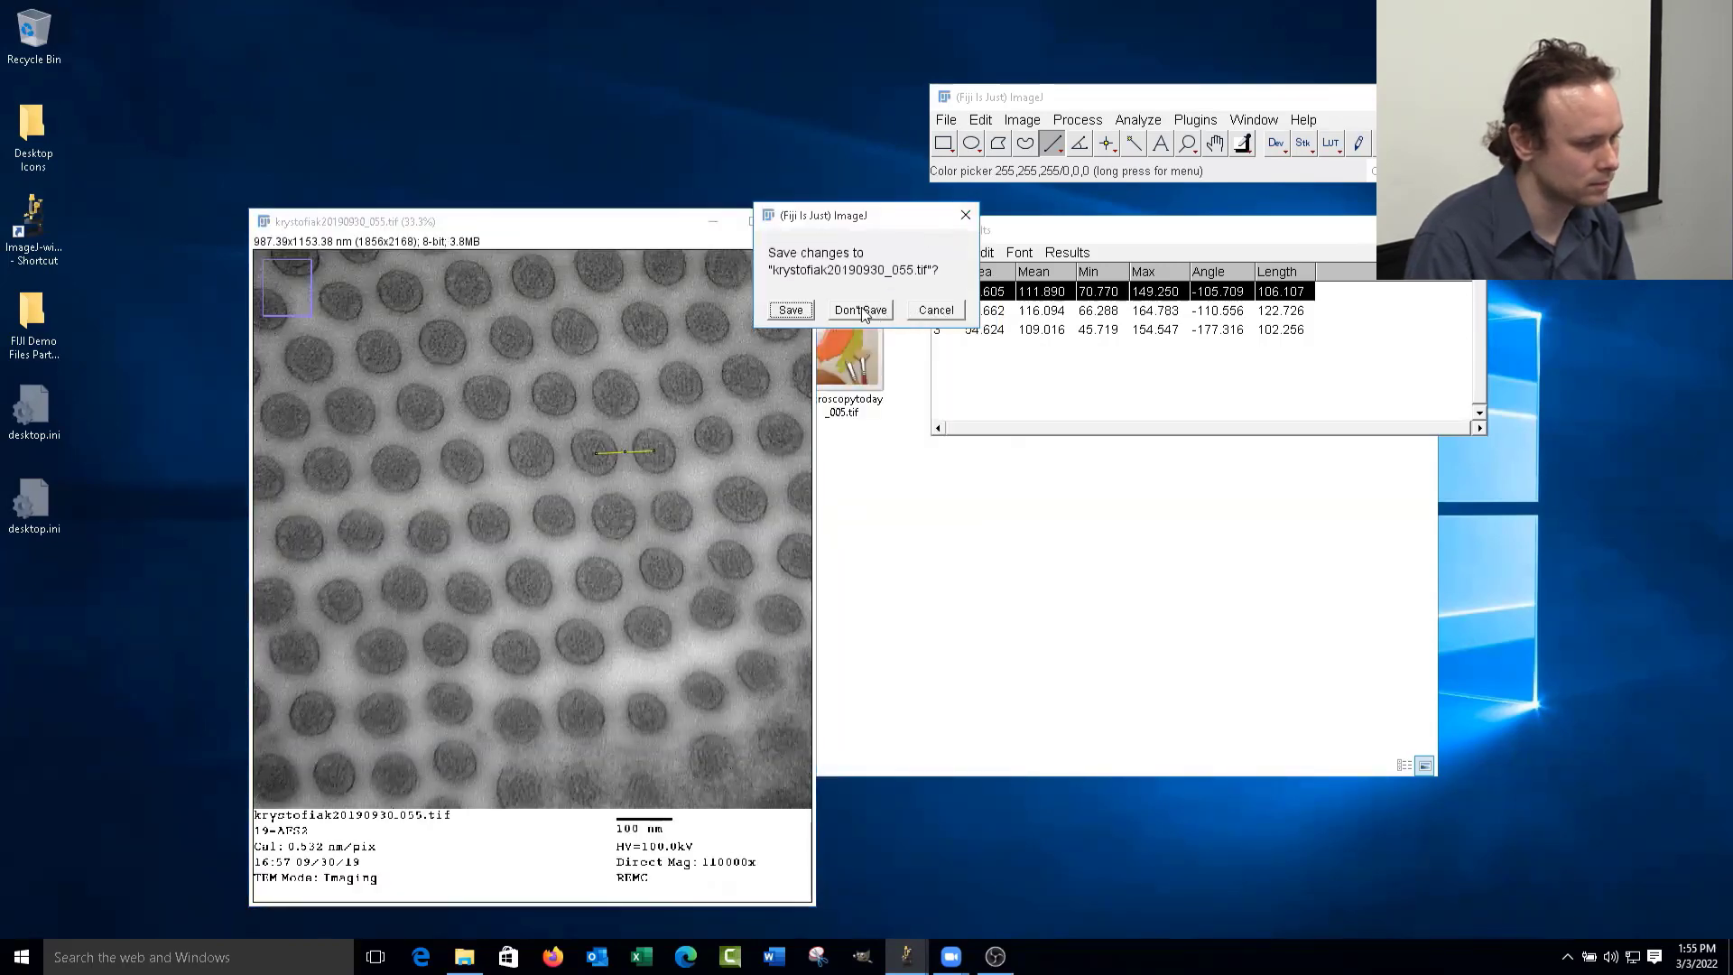
pyautogui.click(939, 313)
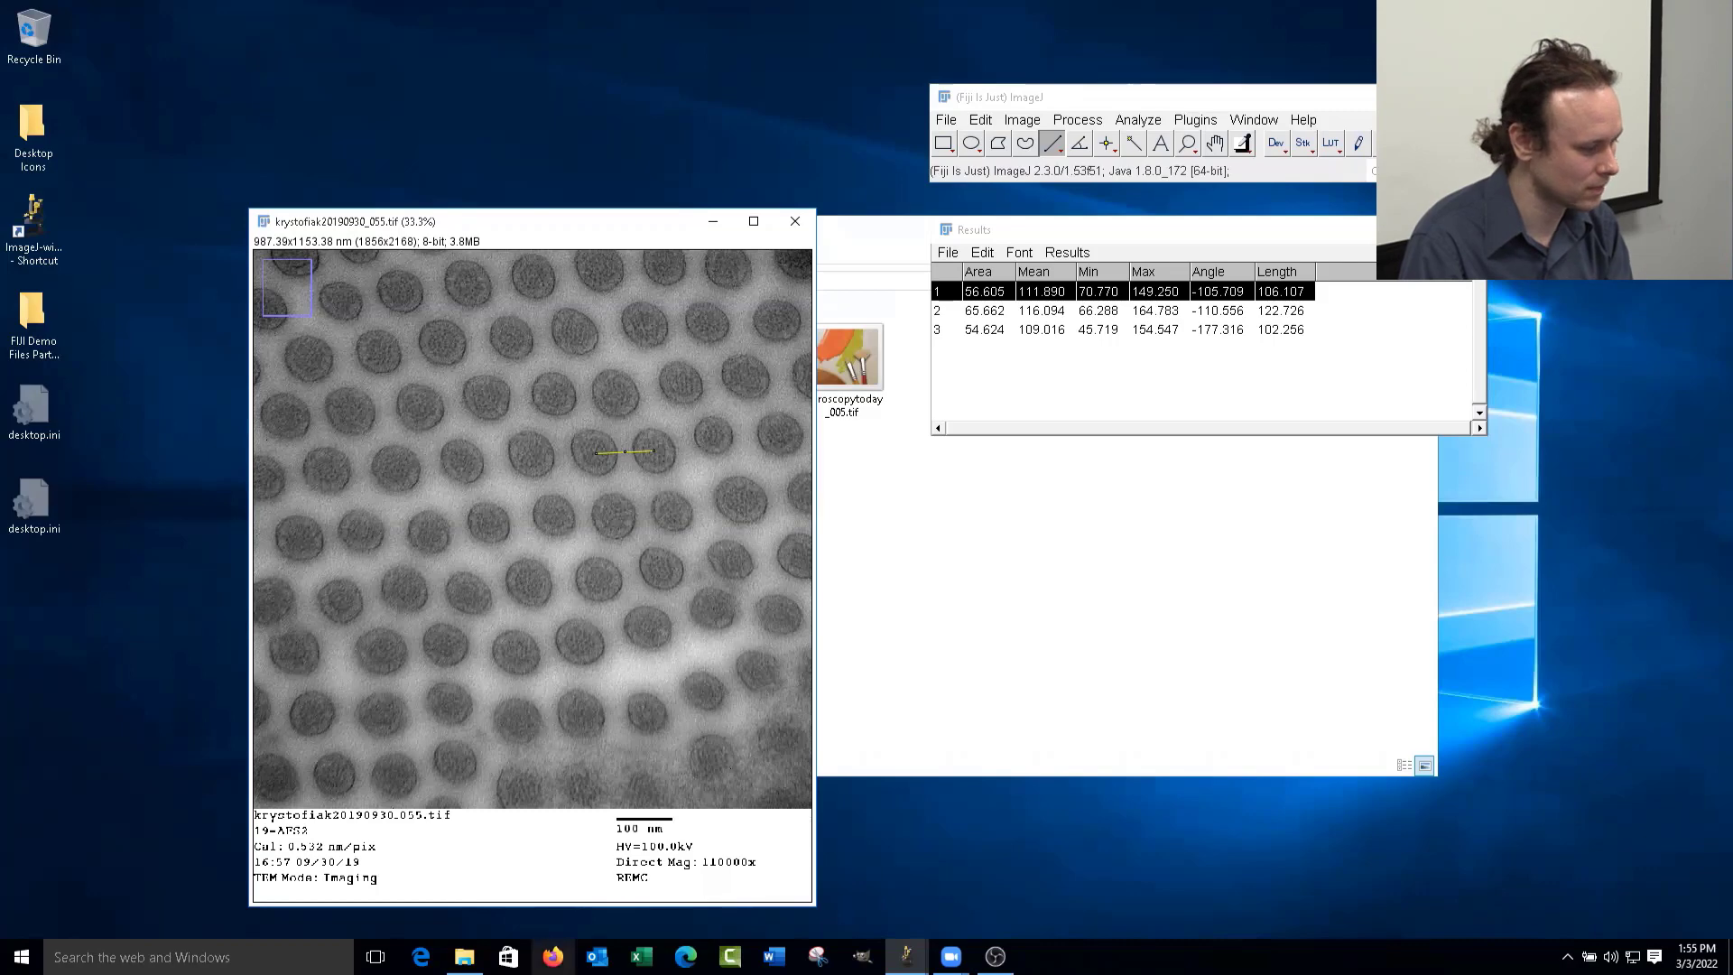
pyautogui.moveTo(907, 957)
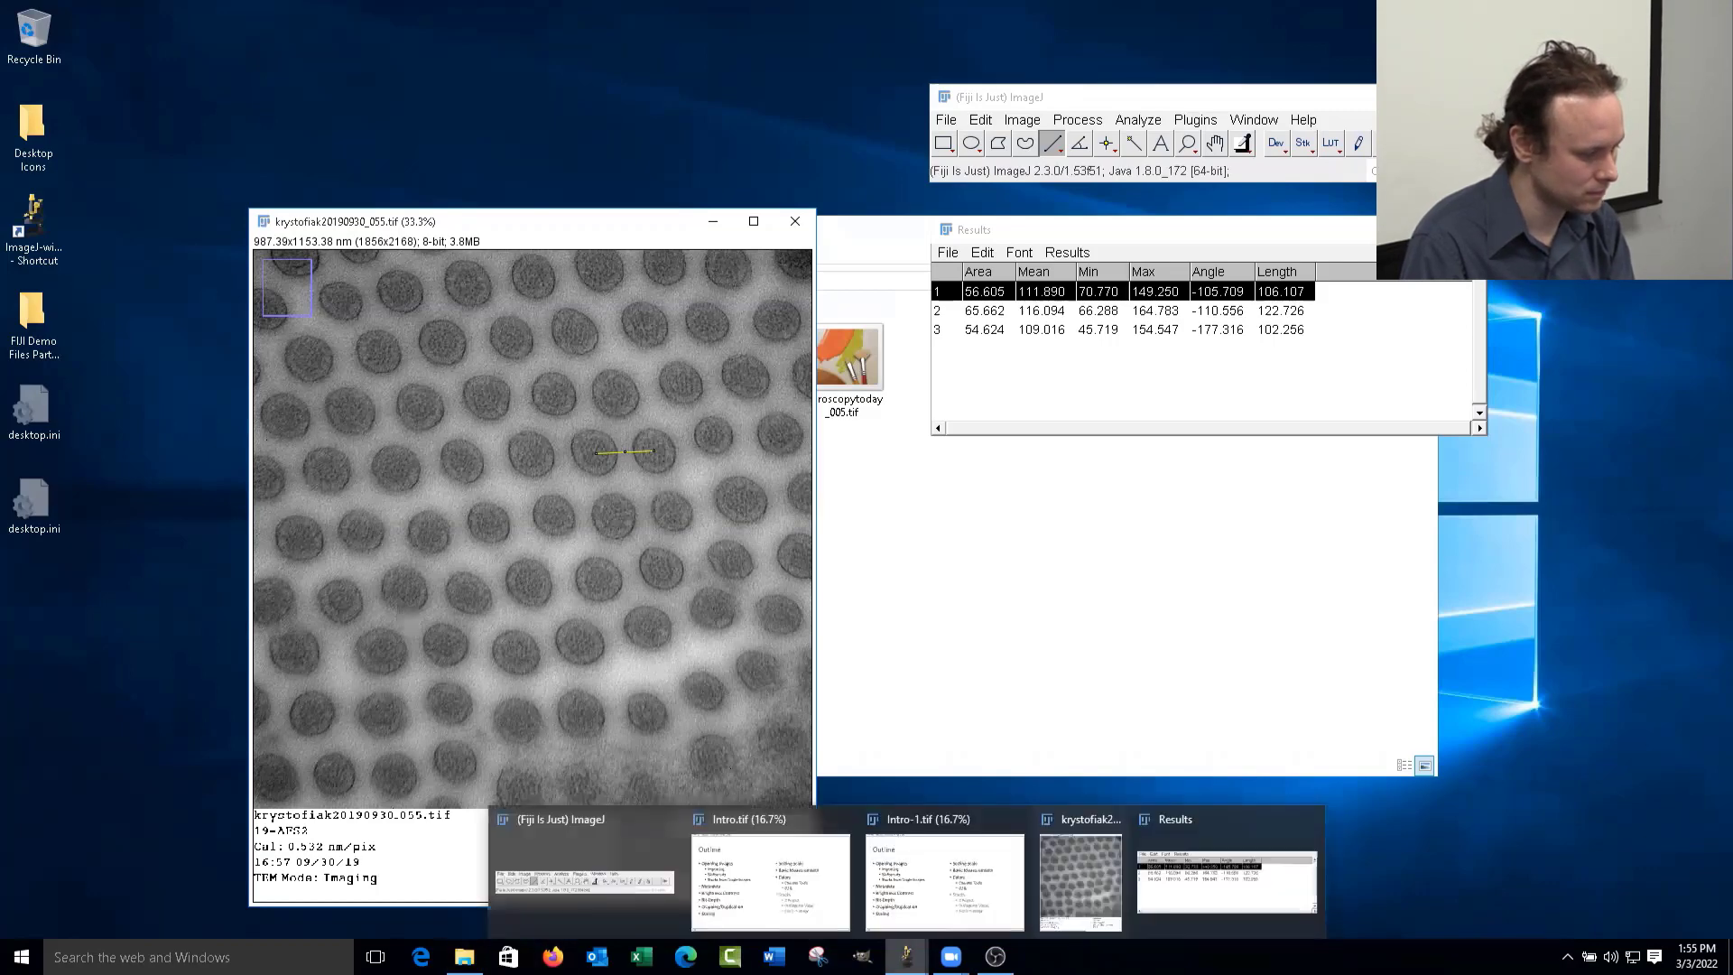
pyautogui.click(937, 881)
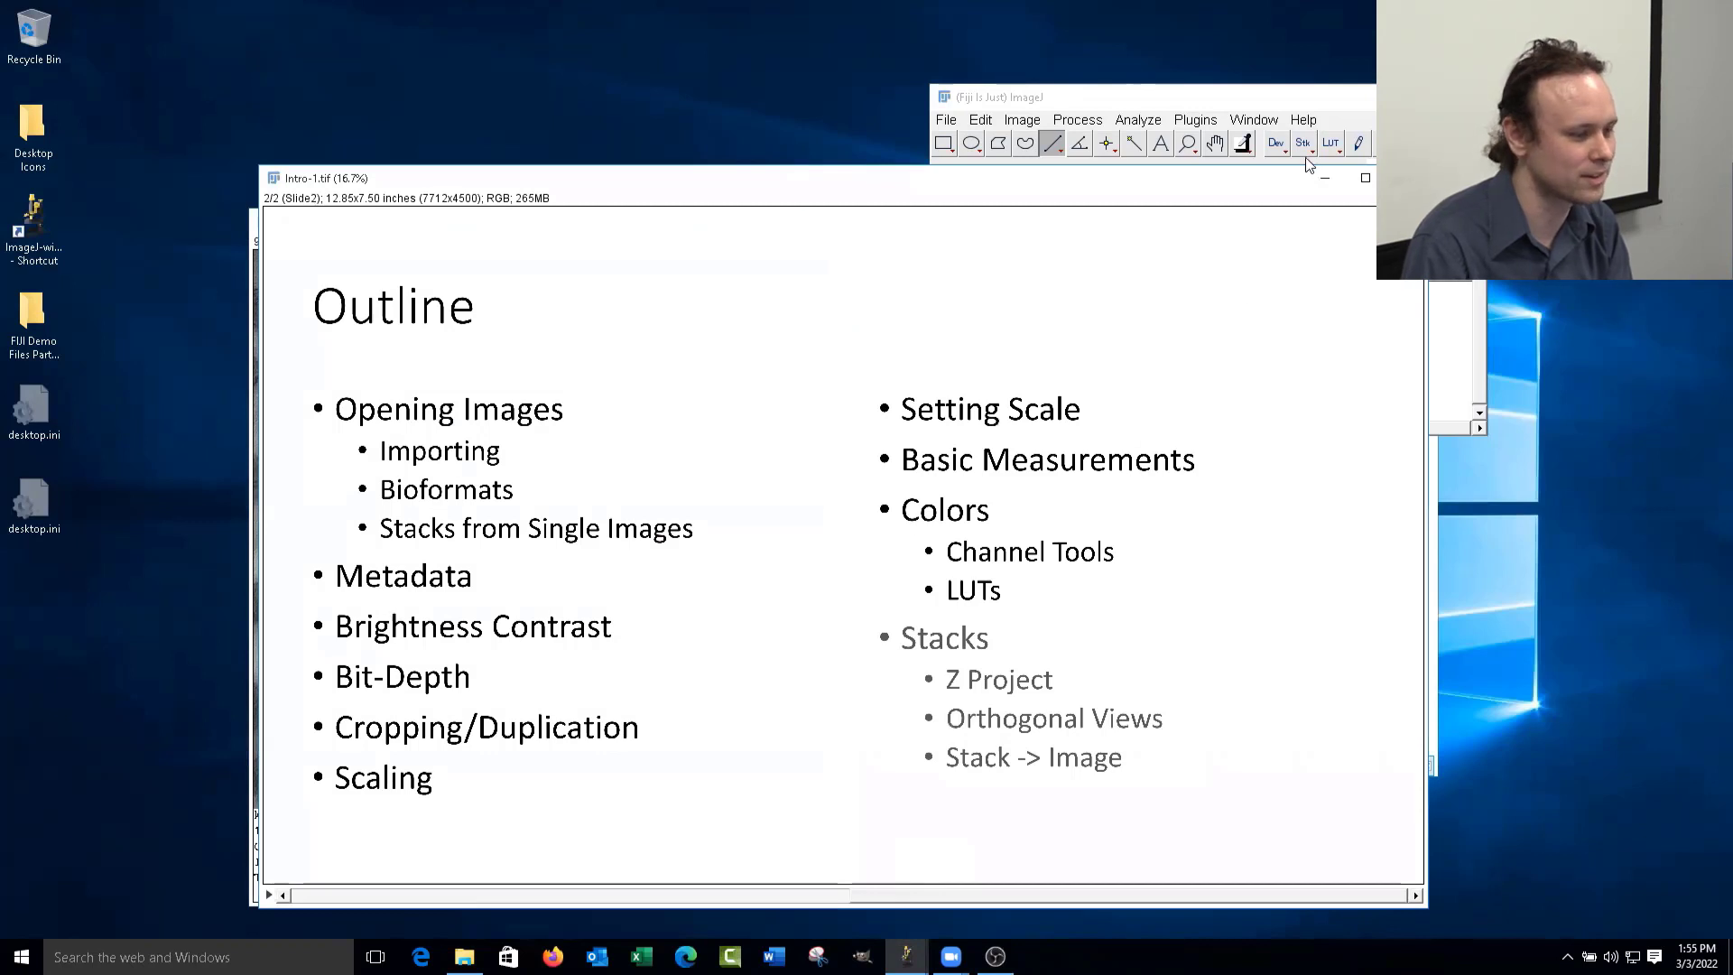
pyautogui.click(1329, 183)
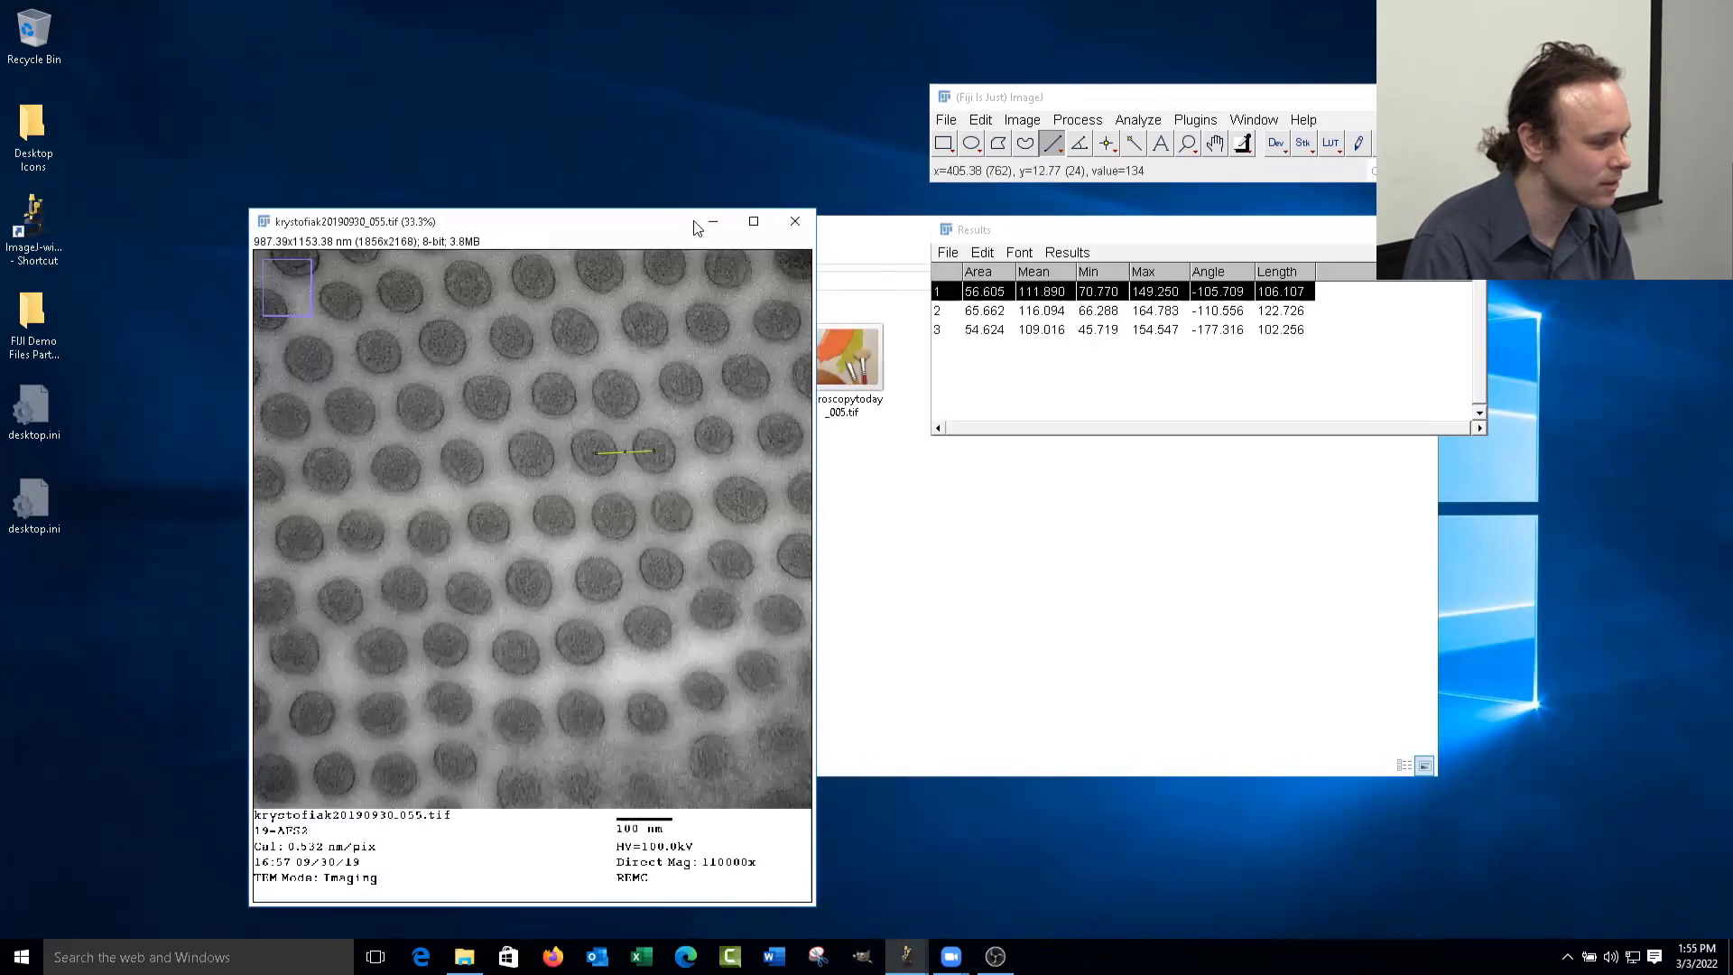
# - Close the micrograph without saving its changes and discard the three measurements
pyautogui.click(798, 220)
pyautogui.click(861, 310)
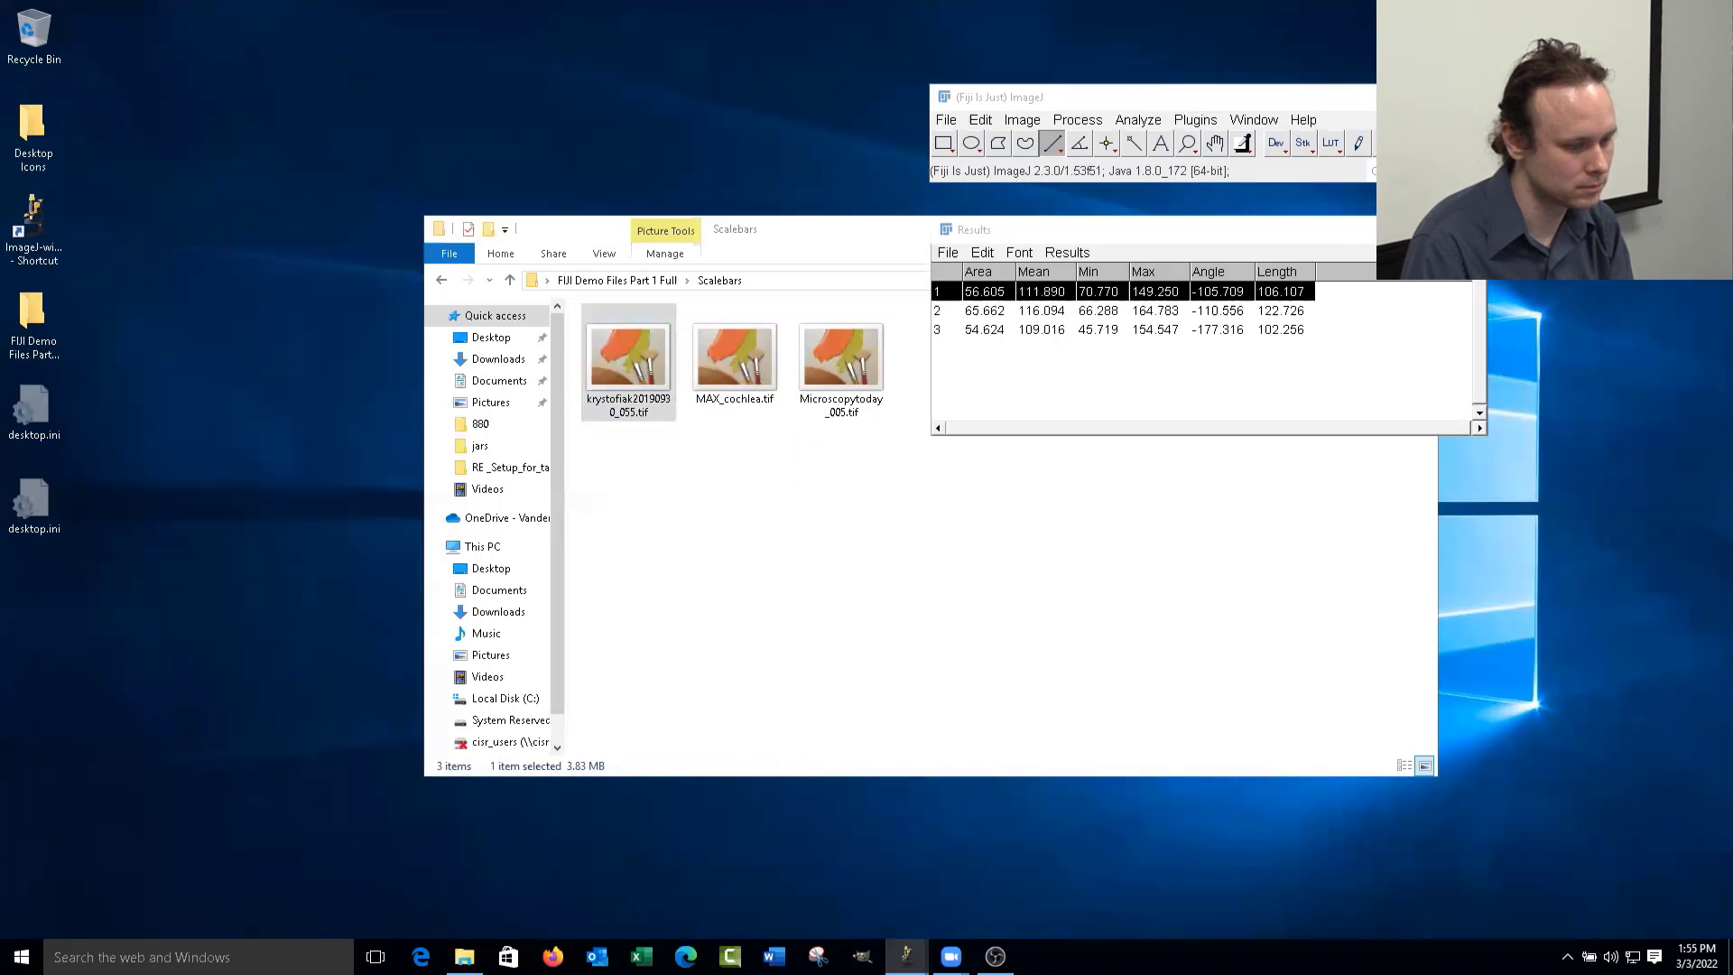
pyautogui.hotkey('ctrl', 'w')
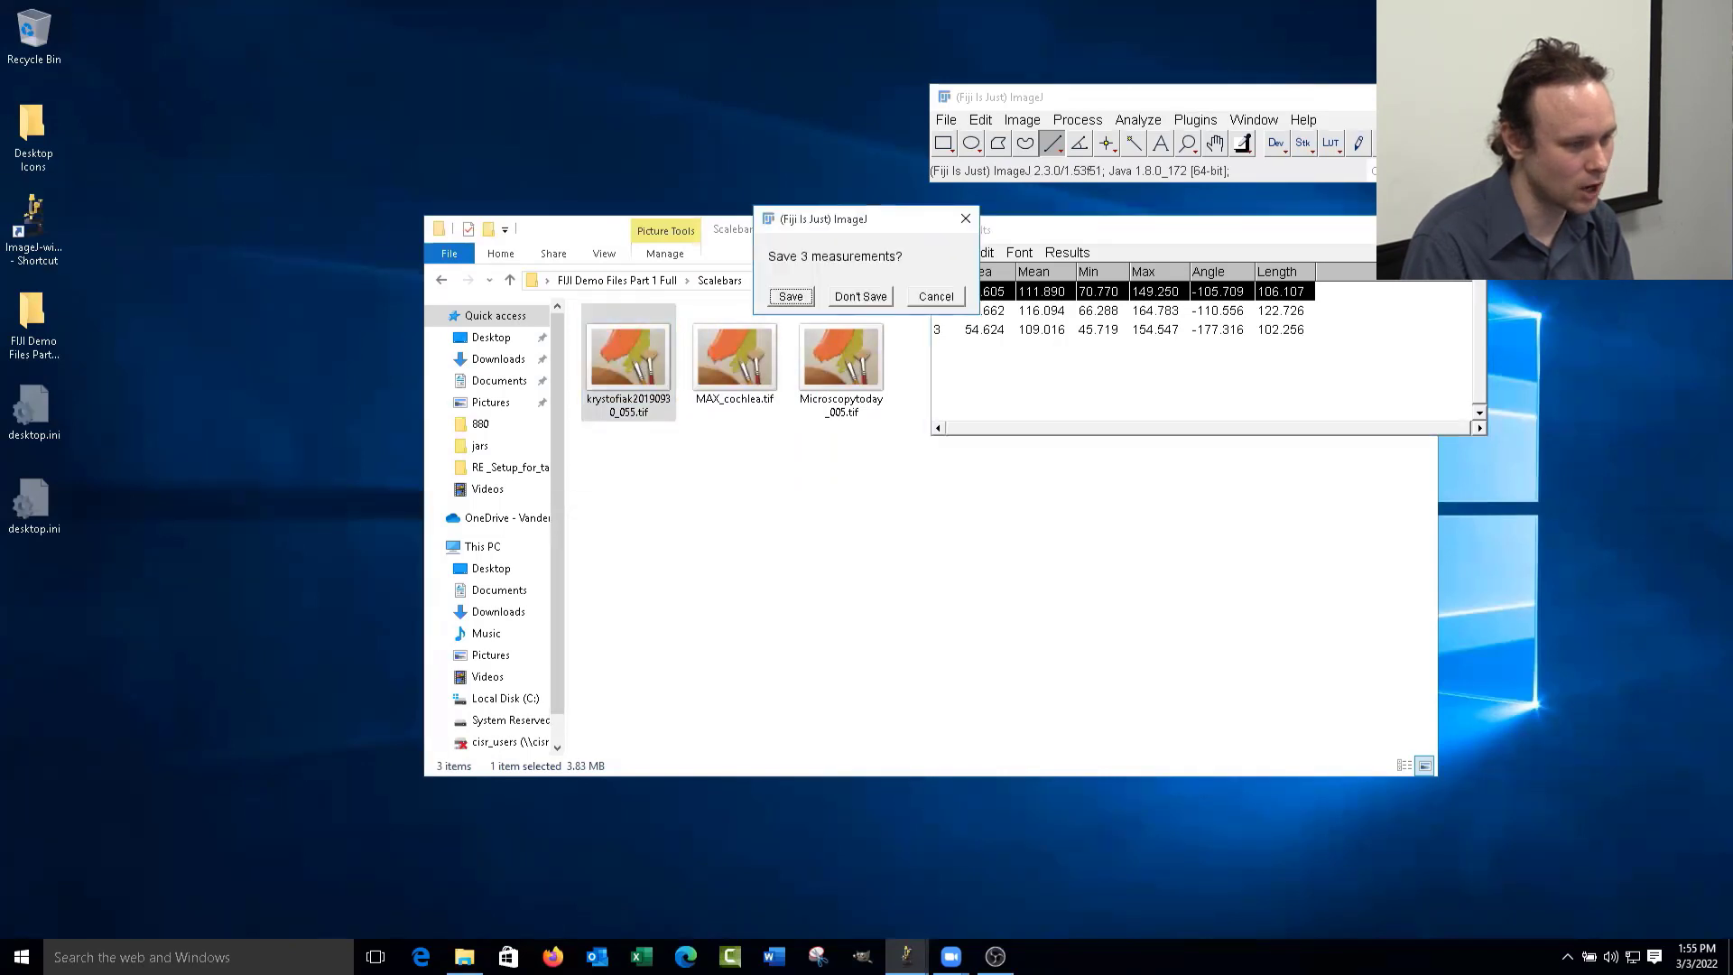
pyautogui.click(853, 297)
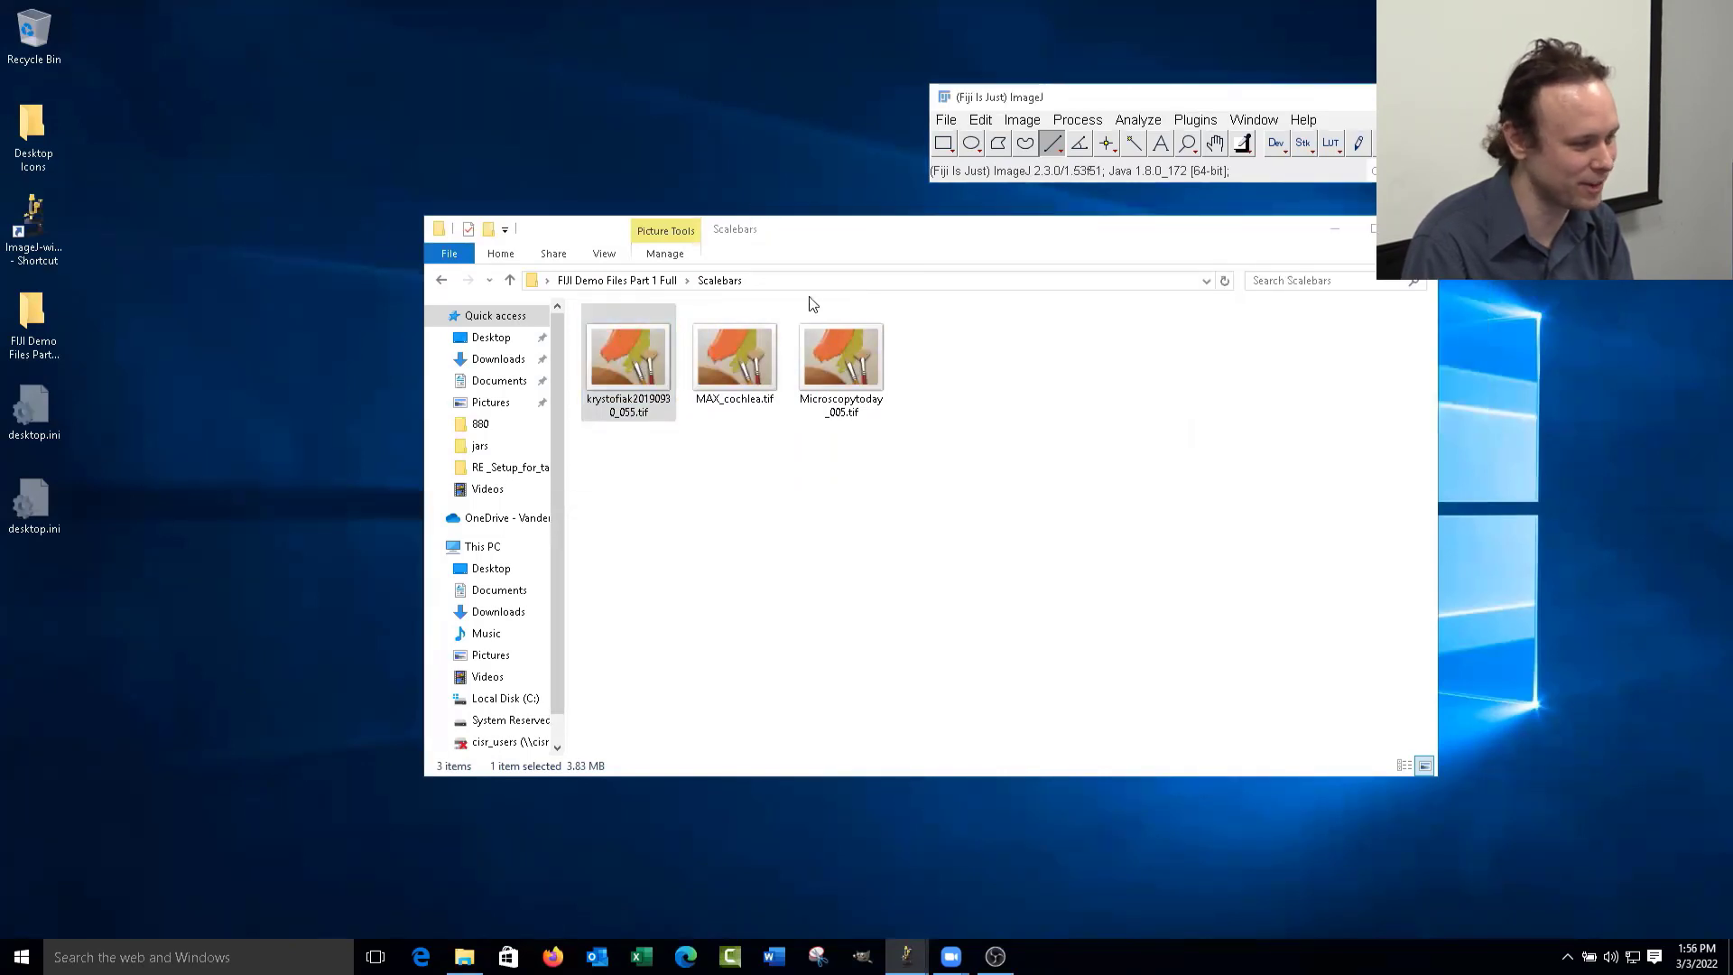
# - Open Plant_largeStitch_3color.czi from the 3_channel_confocal subfolder of Colors in Fiji, accepting the import options
pyautogui.click(442, 281)
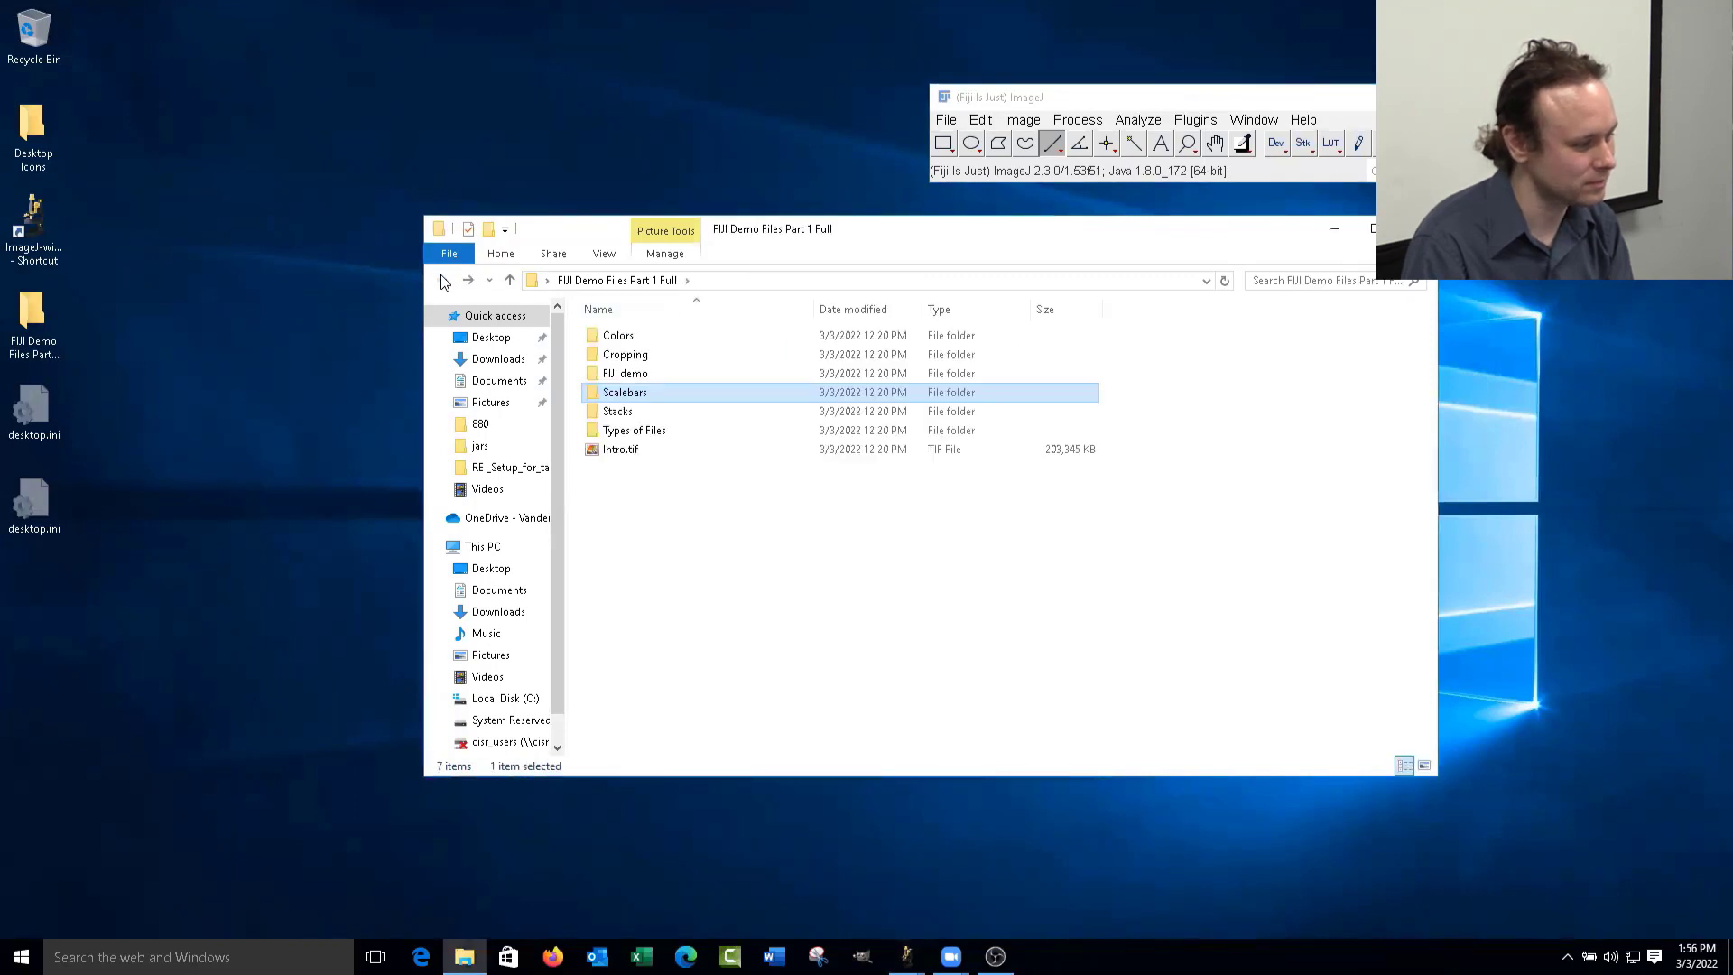
pyautogui.doubleClick(644, 343)
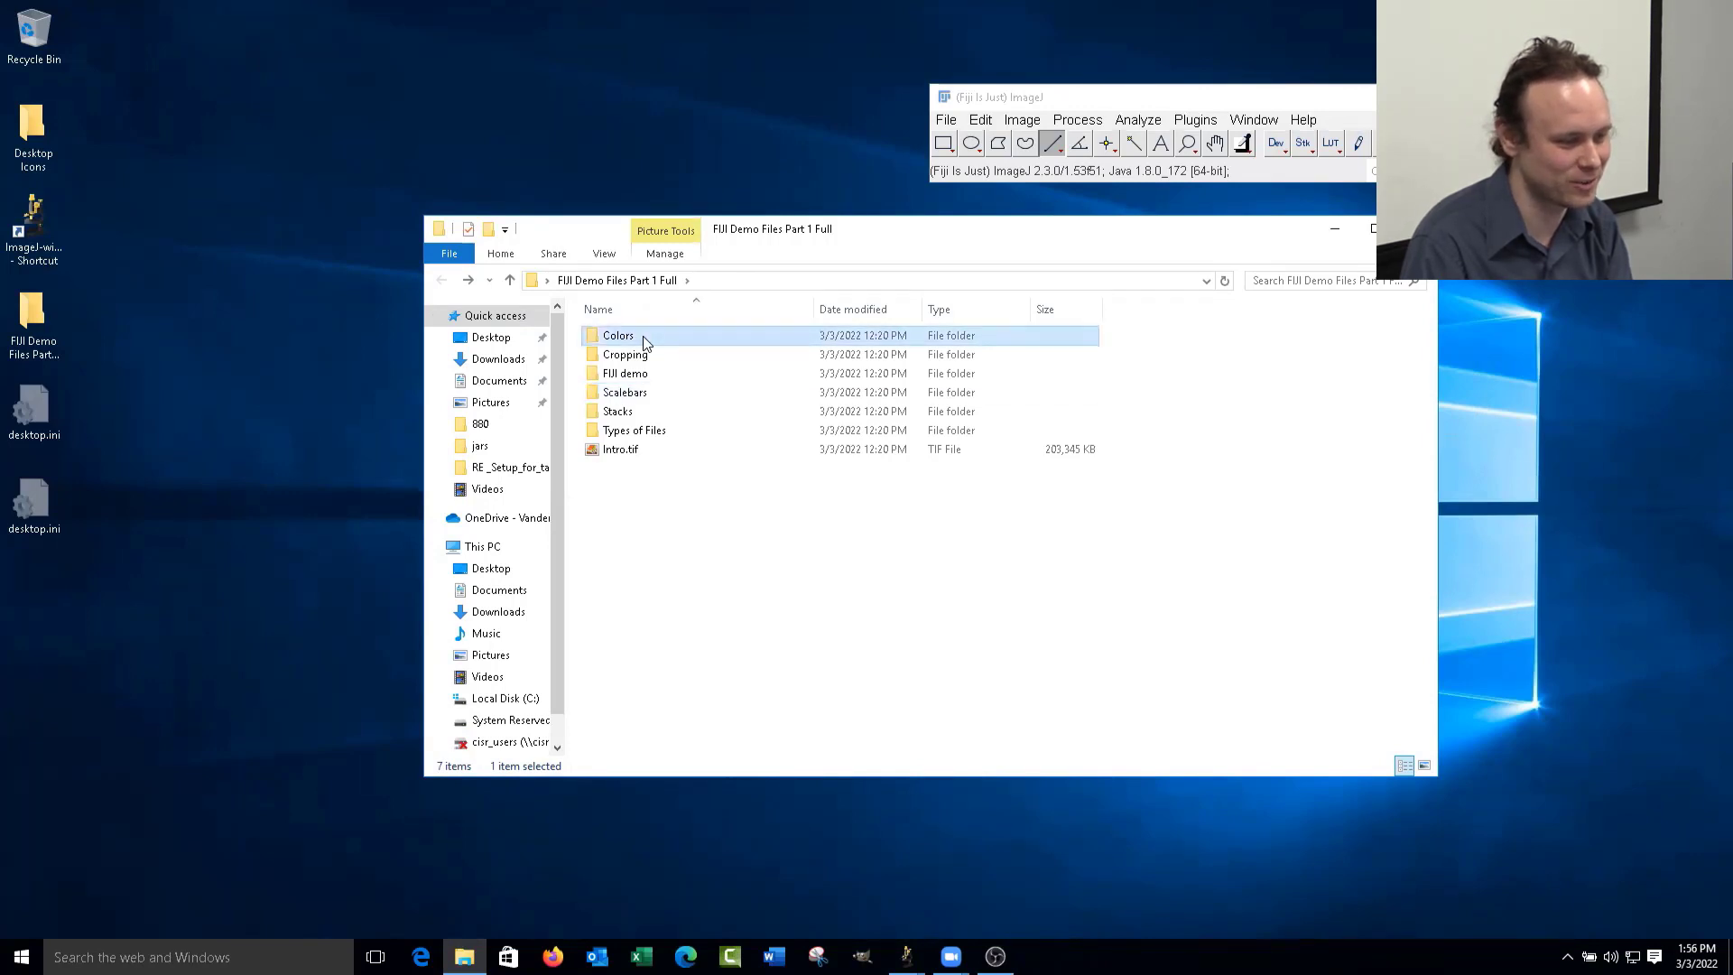
pyautogui.moveTo(1009, 249); pyautogui.dragTo(974, 314)
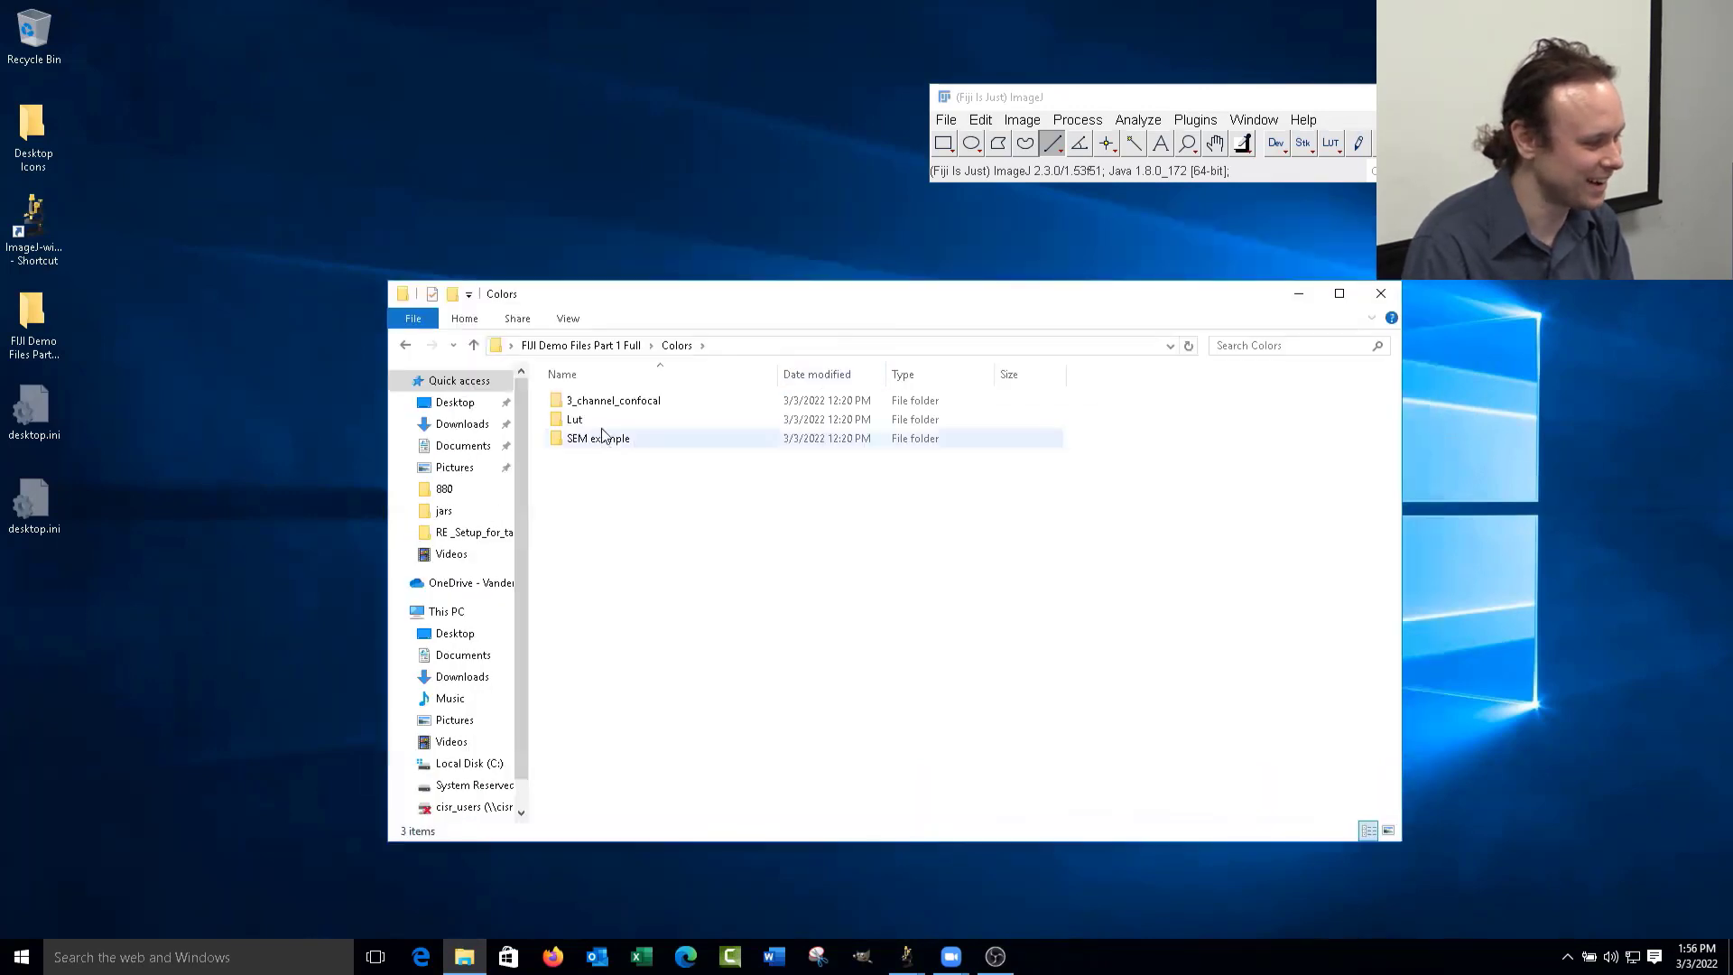
pyautogui.doubleClick(632, 400)
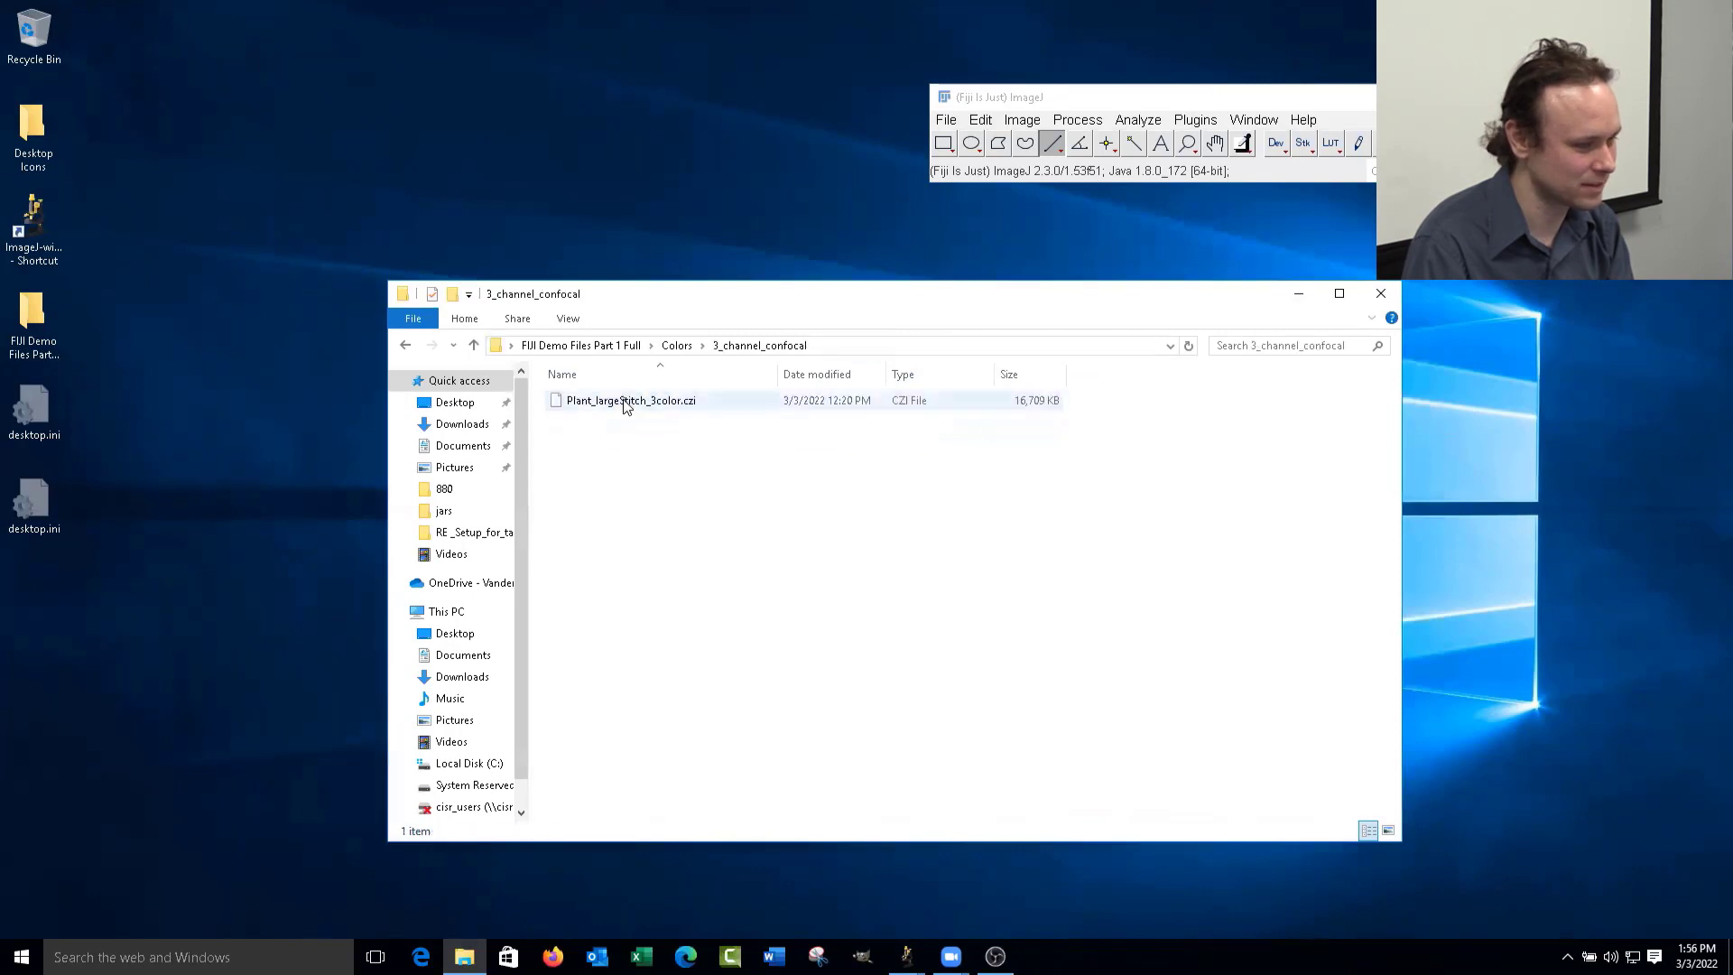
pyautogui.click(627, 403)
pyautogui.moveTo(569, 406); pyautogui.dragTo(1105, 162)
pyautogui.click(1095, 565)
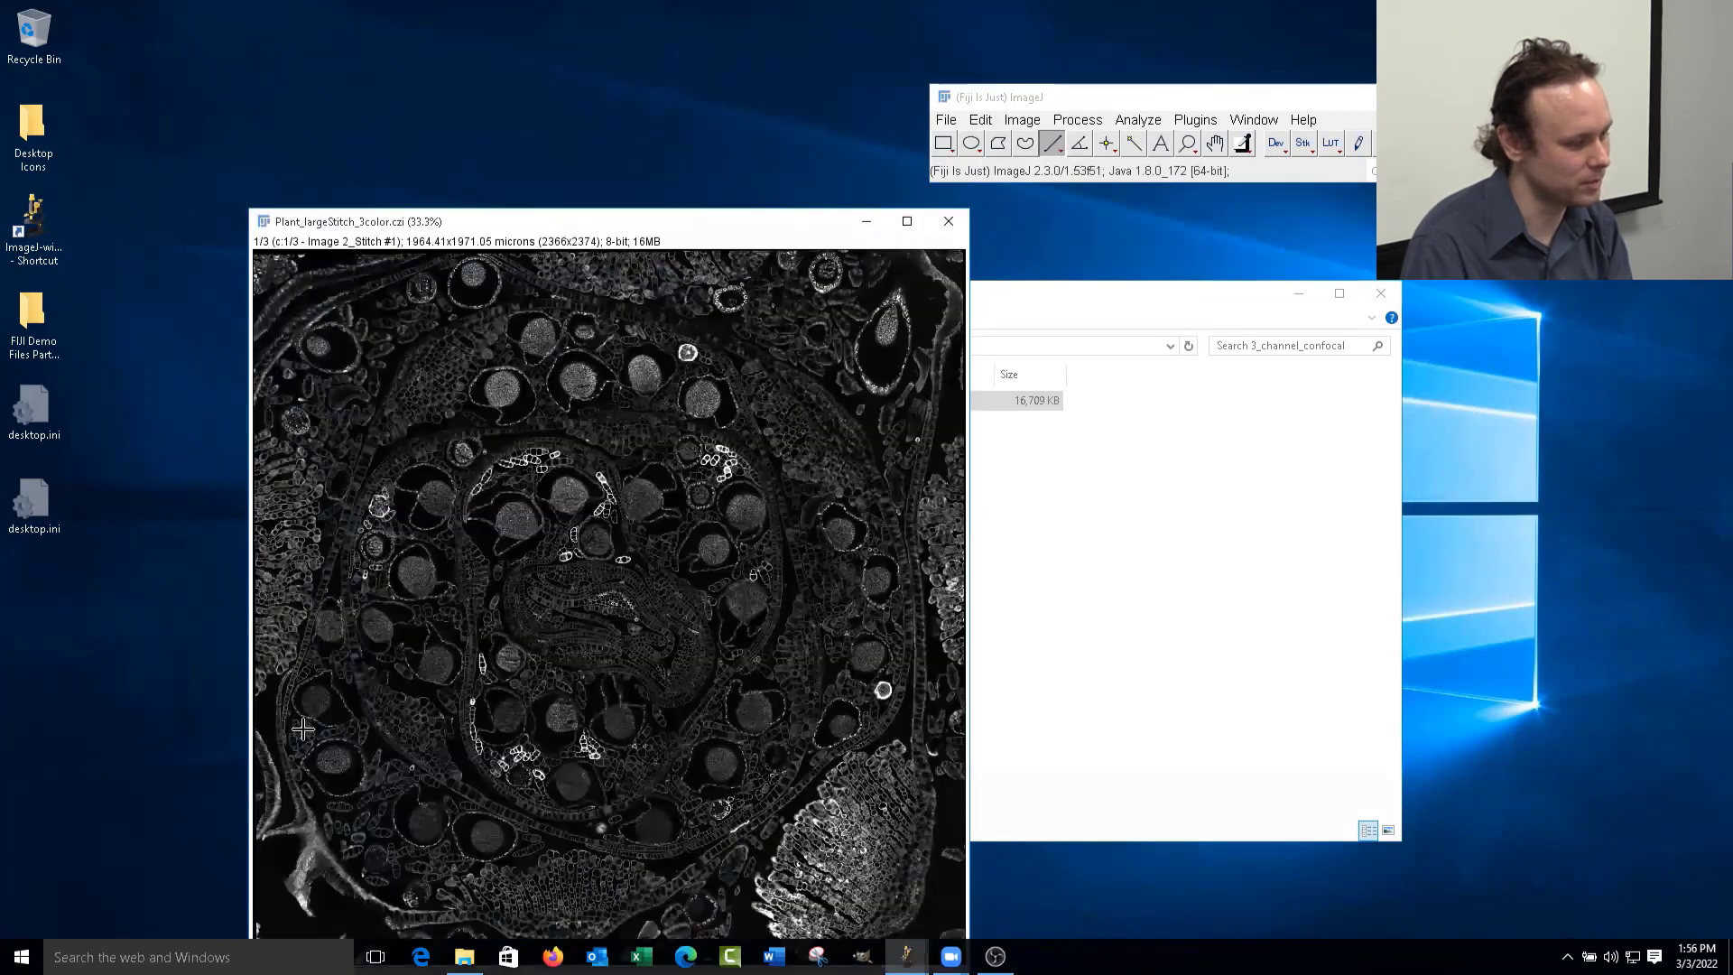
# - Look through the plant image's channels, return to channel 1, and place its window beside the main Fiji window
pyautogui.moveTo(567, 230); pyautogui.dragTo(557, 61)
pyautogui.moveTo(352, 810); pyautogui.dragTo(786, 808)
pyautogui.moveTo(593, 817); pyautogui.dragTo(794, 809)
pyautogui.moveTo(396, 798); pyautogui.dragTo(329, 826)
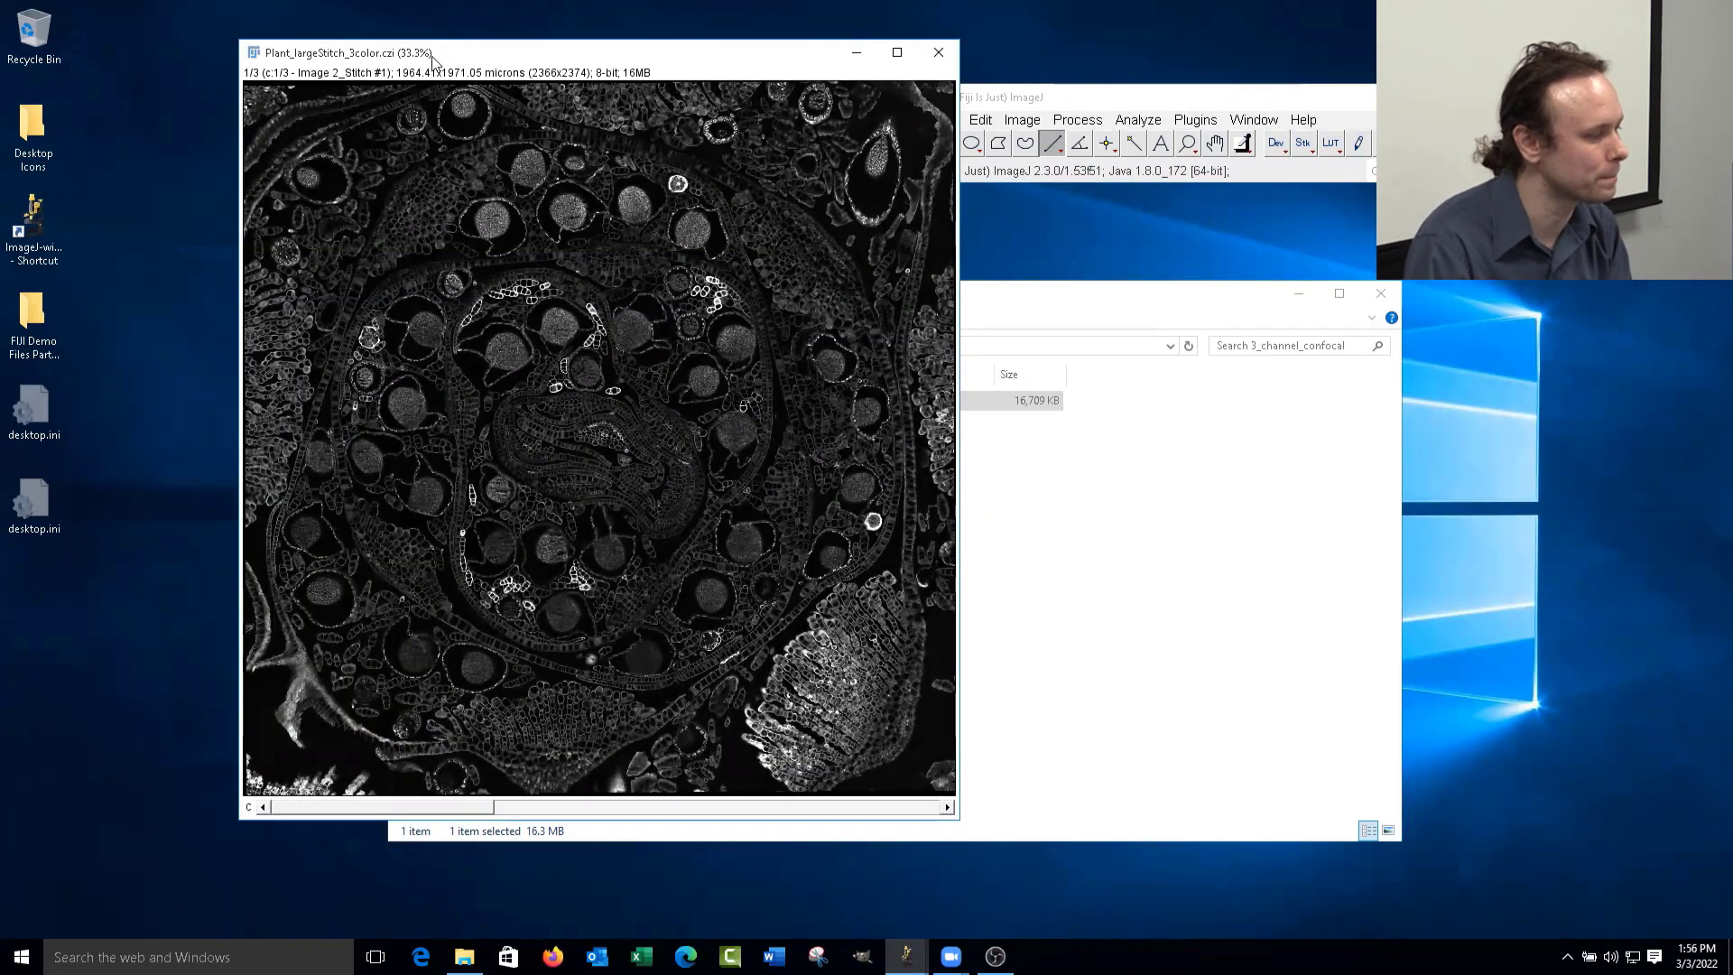
pyautogui.moveTo(432, 56); pyautogui.dragTo(305, 132)
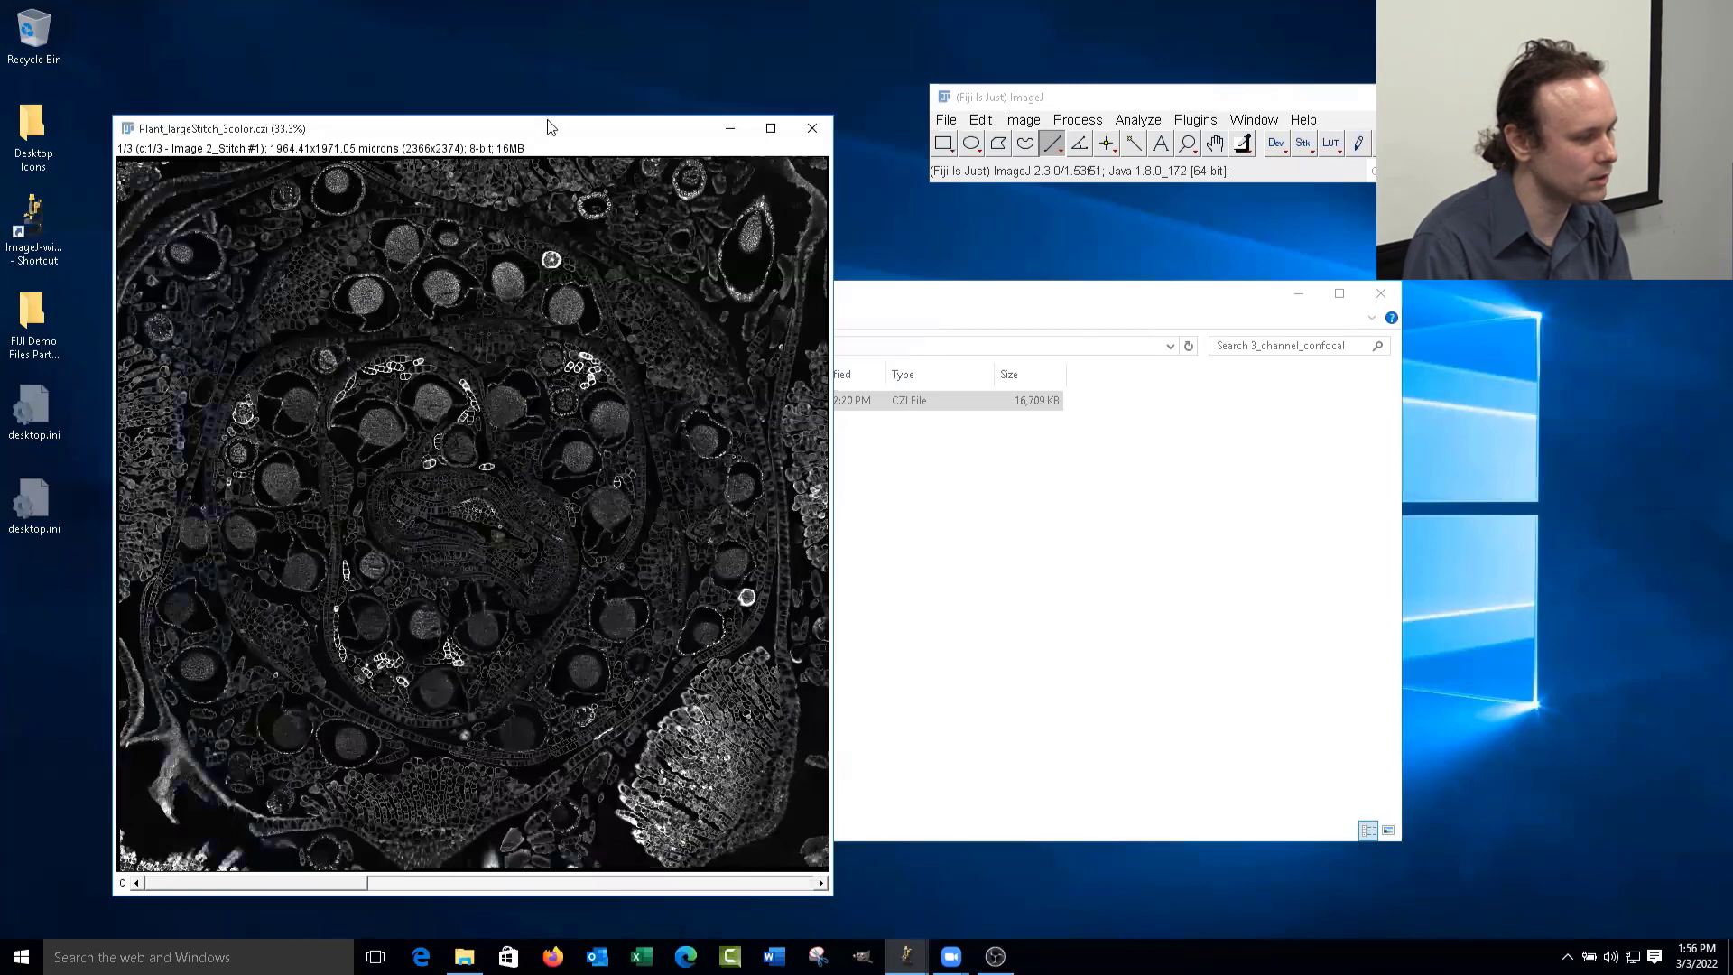
pyautogui.moveTo(551, 126); pyautogui.dragTo(604, 117)
# - Open the Channels Tool for the plant image and set the display mode to Color
pyautogui.click(1018, 121)
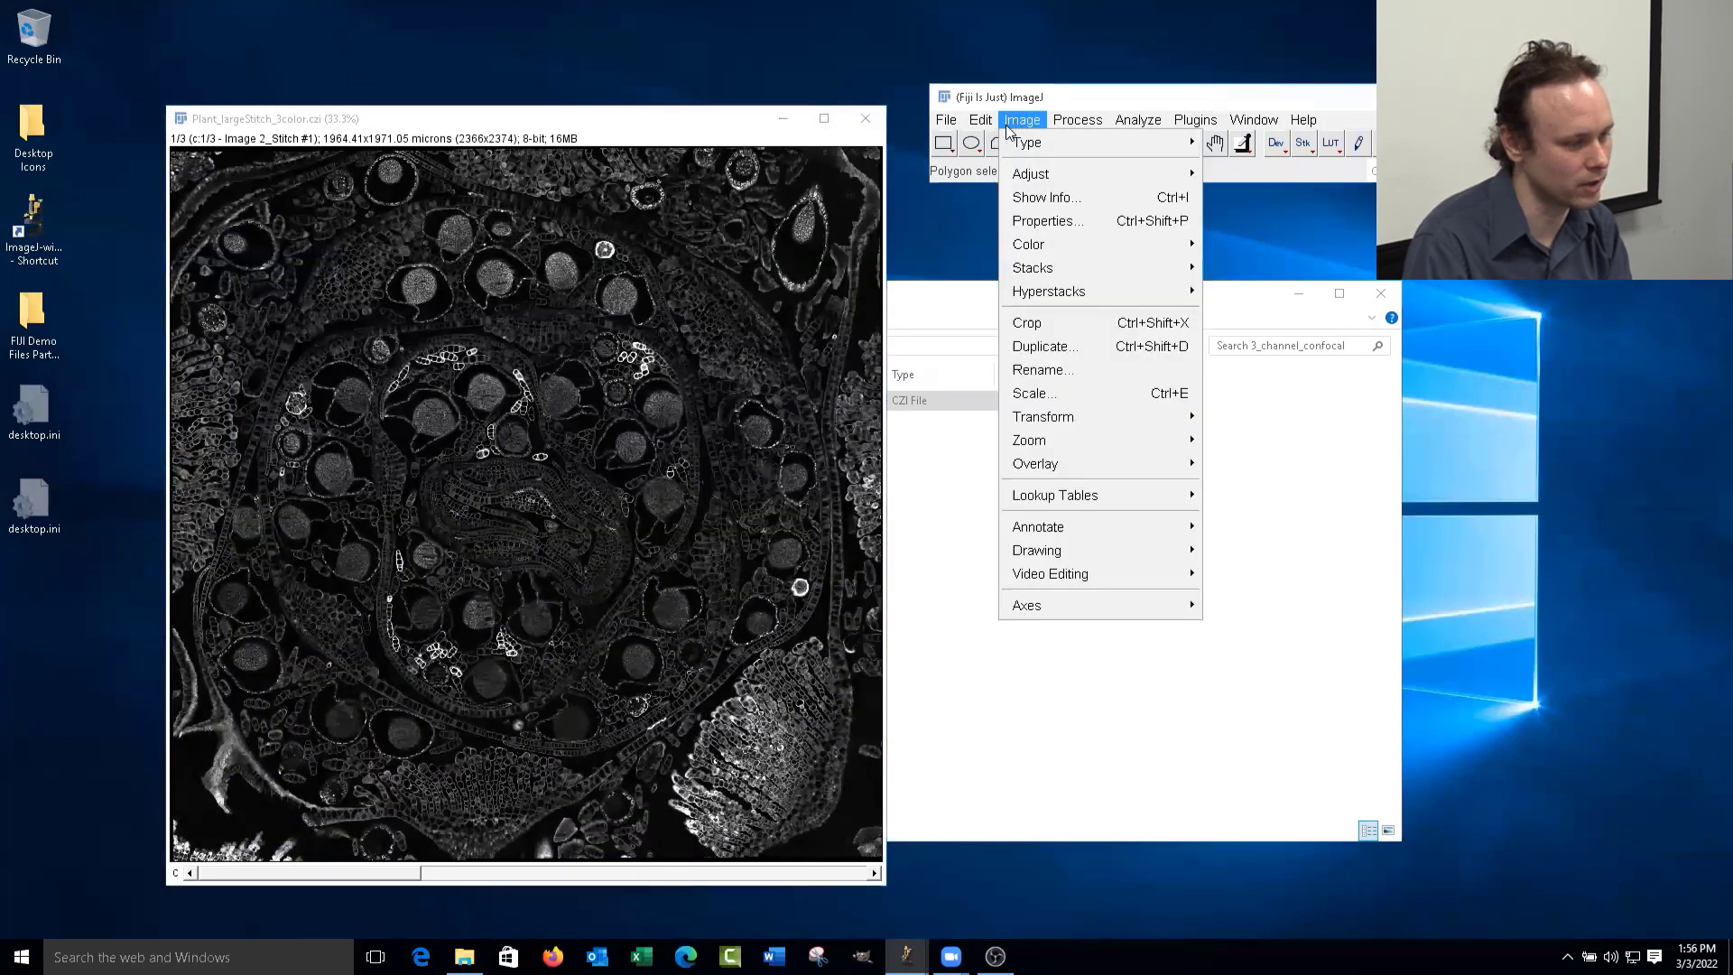
pyautogui.moveTo(1109, 257)
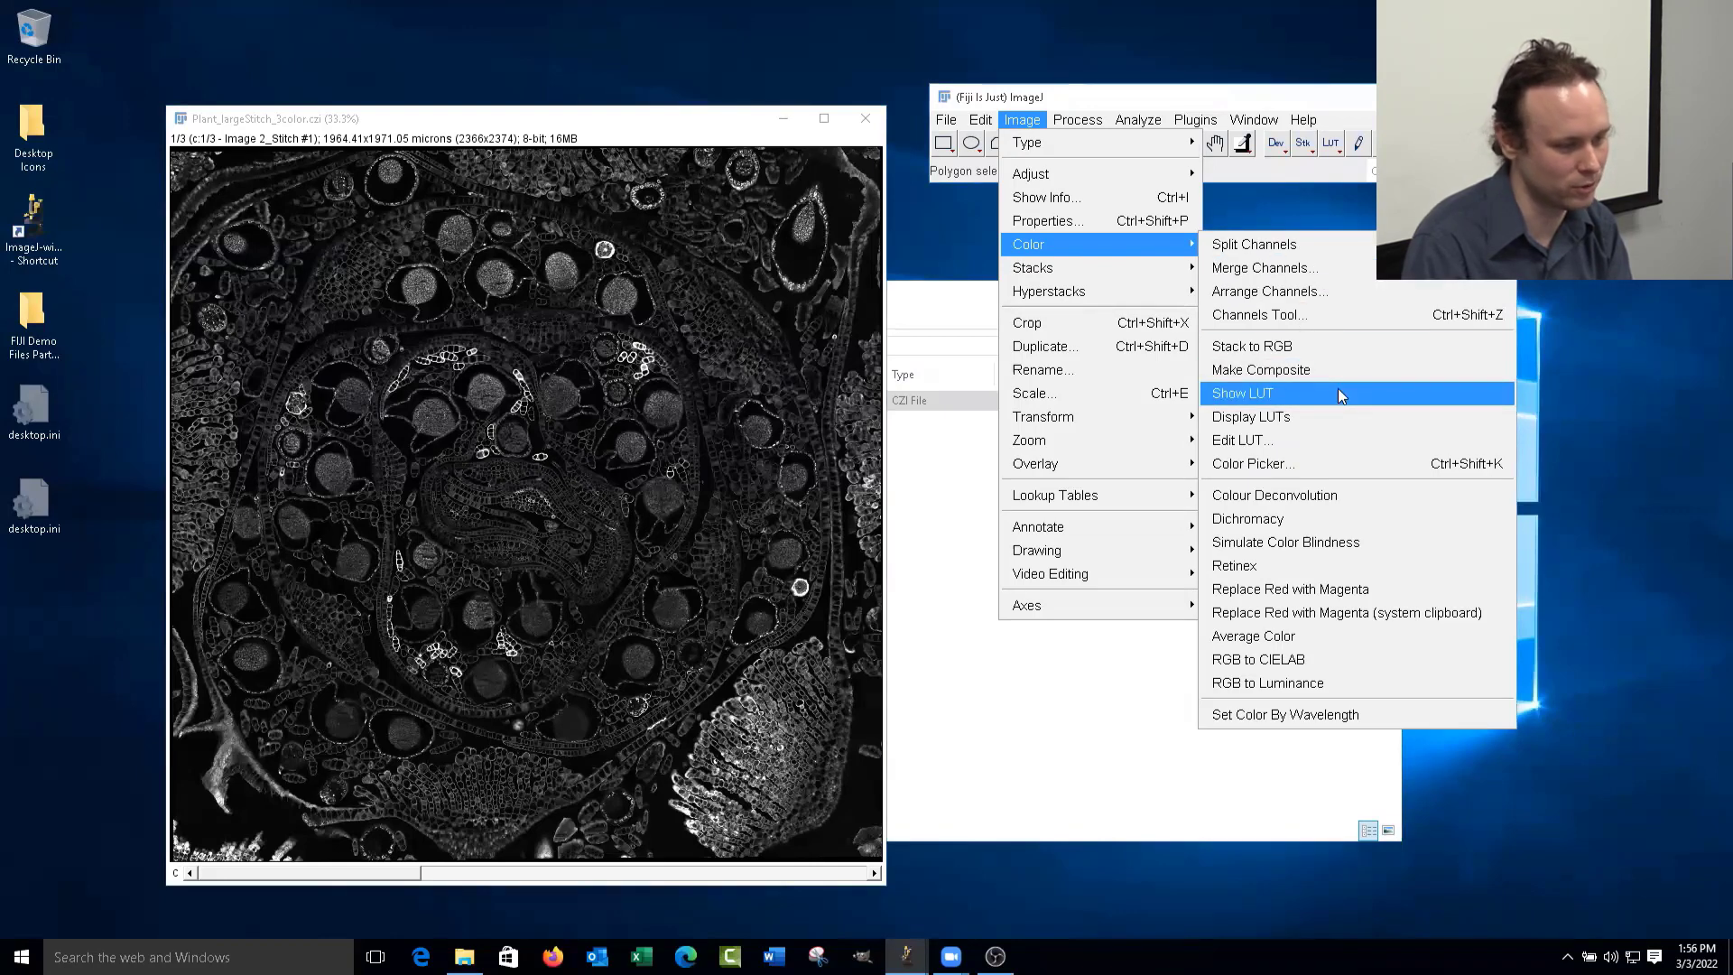
pyautogui.click(1327, 313)
pyautogui.click(897, 236)
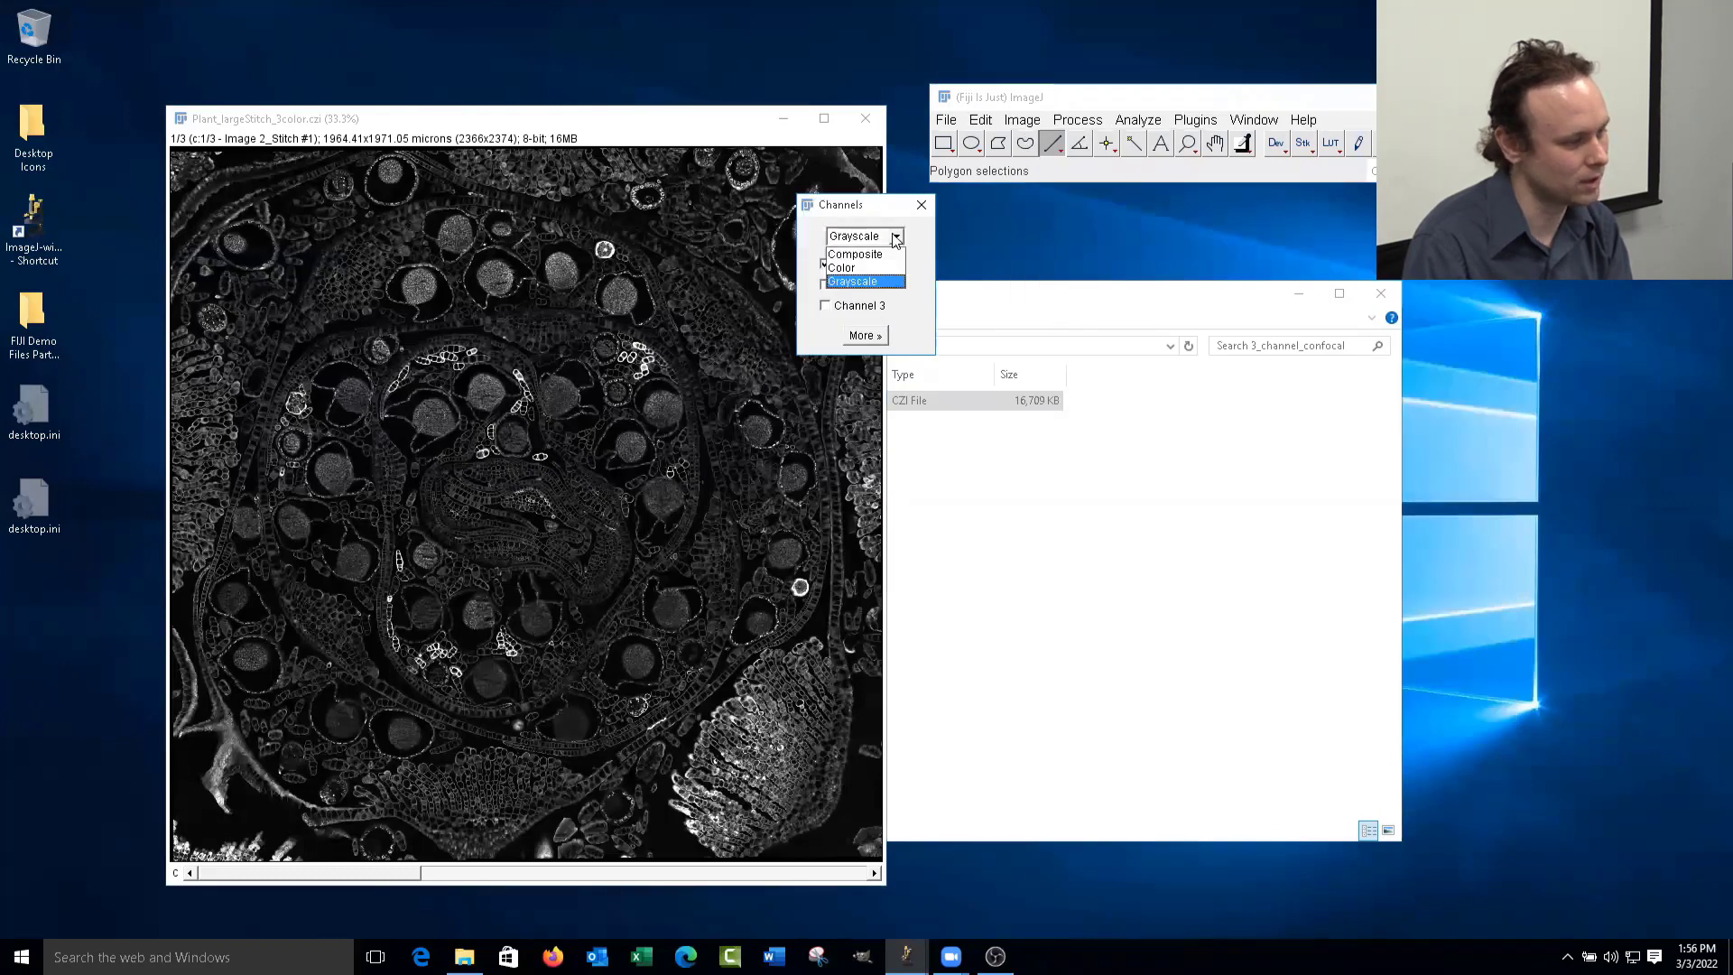
pyautogui.click(848, 267)
# - View the plant image's channels 2 and 3 one at a time in colour, ending on channel 2
pyautogui.click(825, 285)
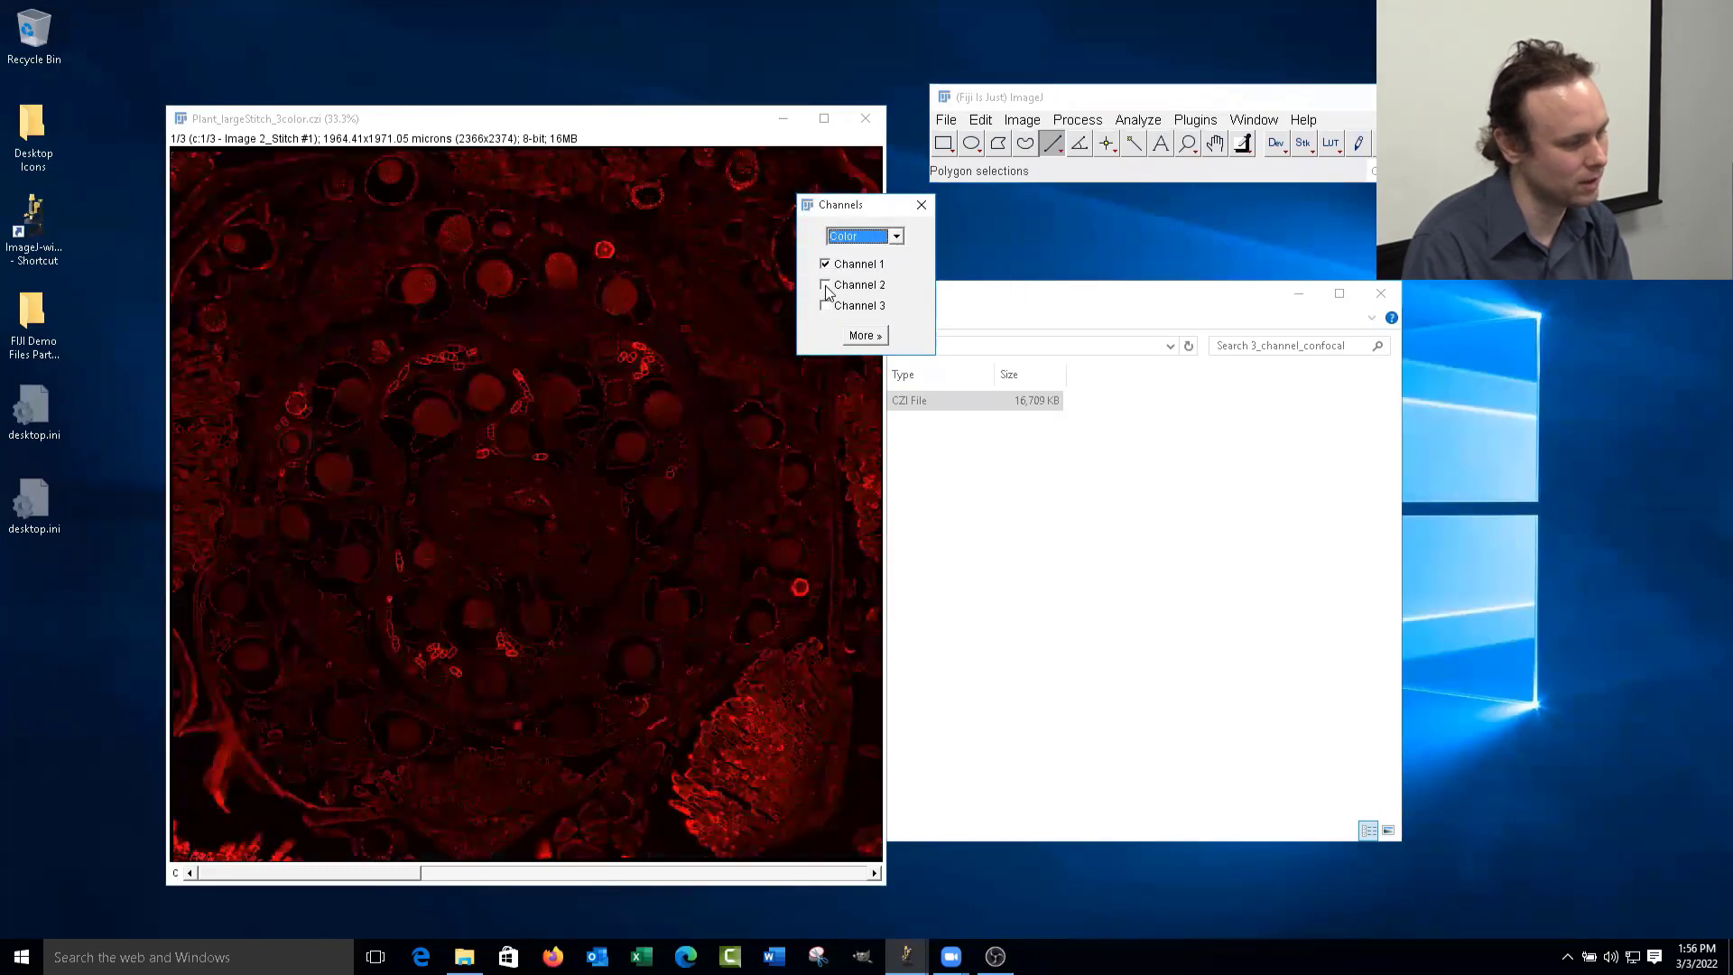
pyautogui.click(825, 305)
pyautogui.click(825, 285)
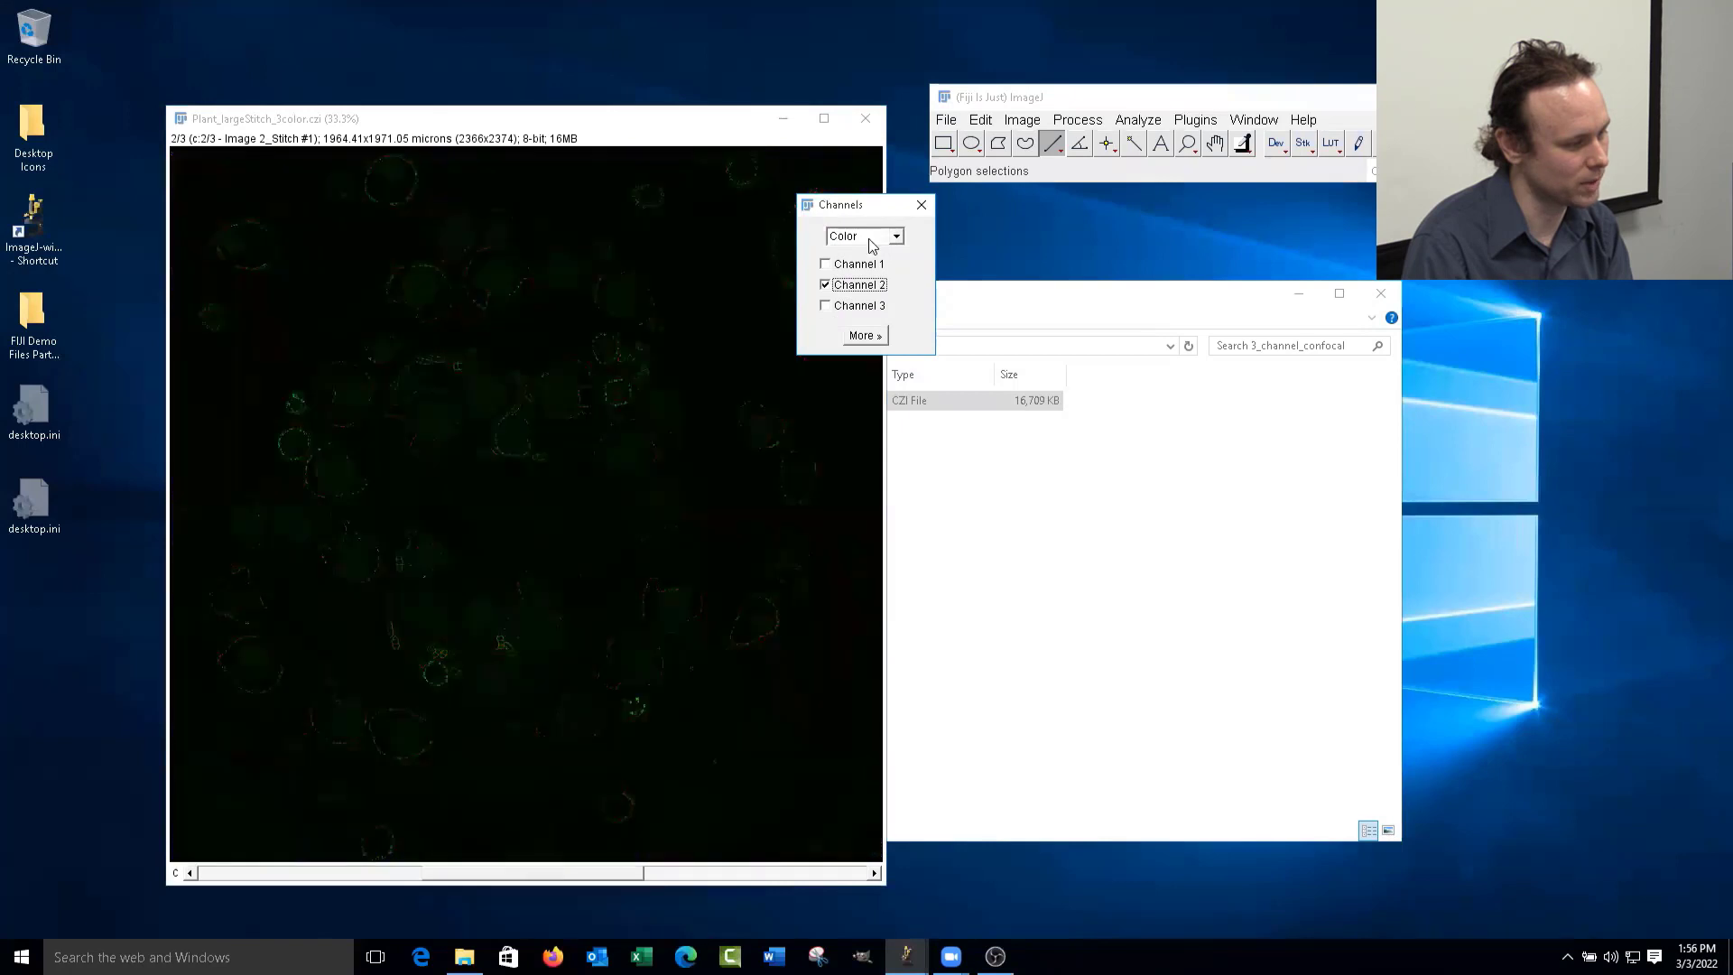
# - Show only channel 3 of the plant image, try Cyan as its colour, and return it to Blue
pyautogui.click(825, 264)
pyautogui.click(825, 284)
pyautogui.click(825, 305)
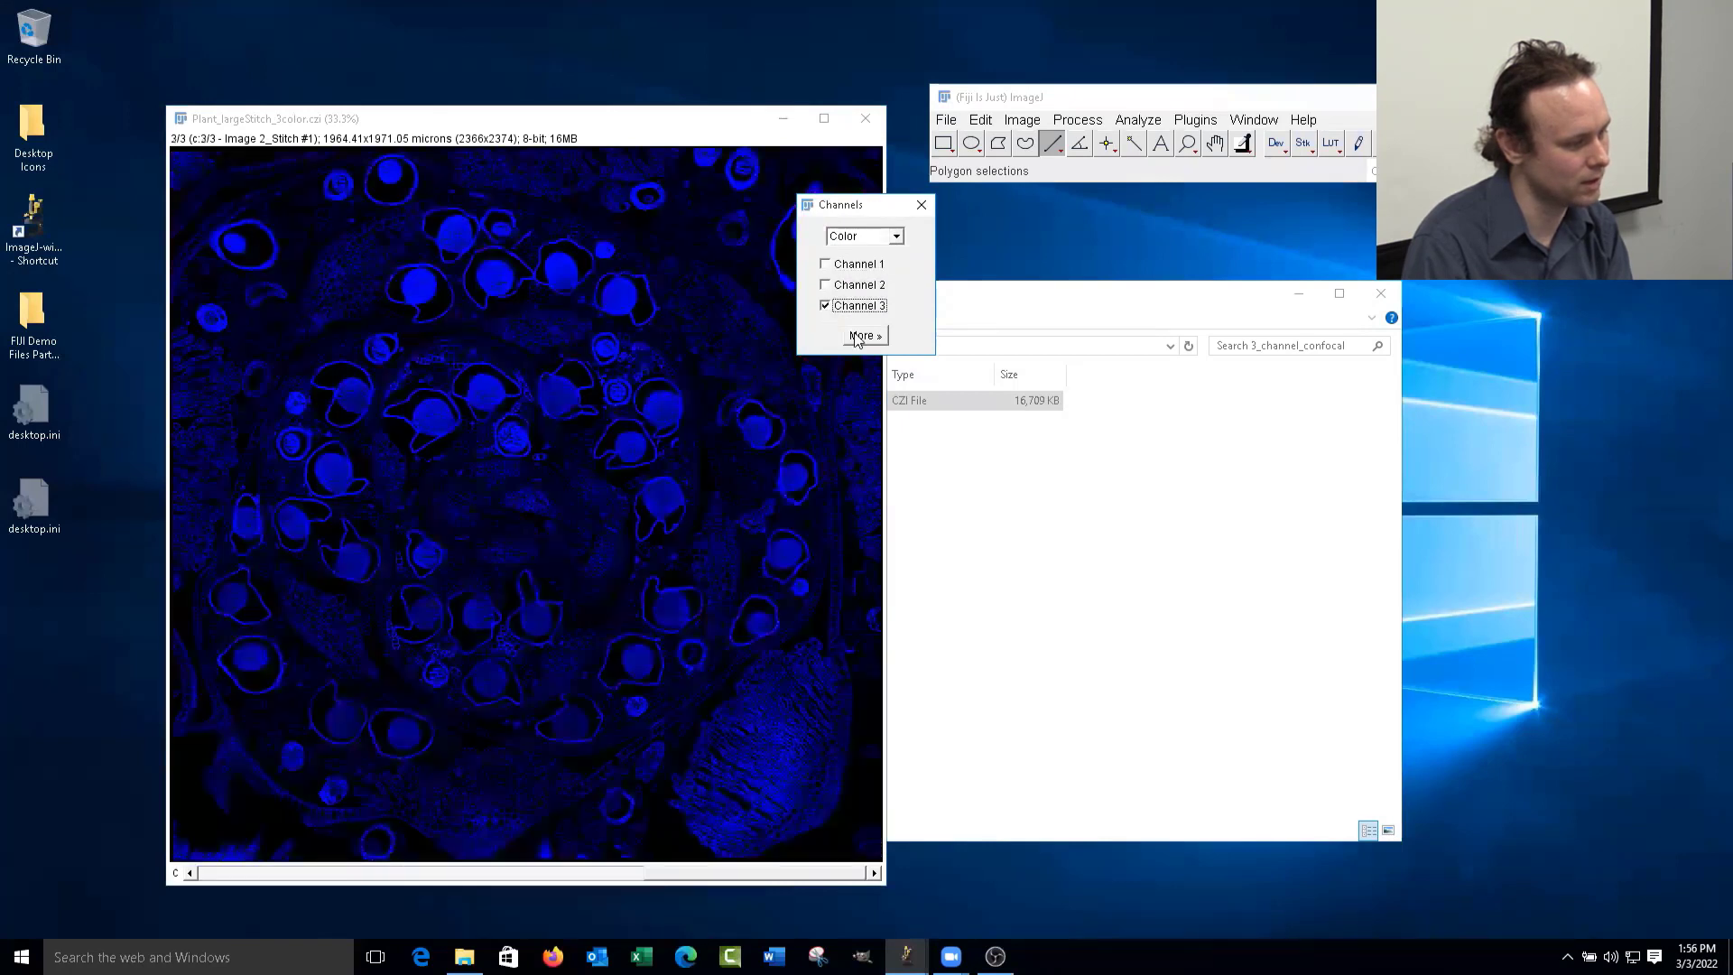
pyautogui.click(863, 335)
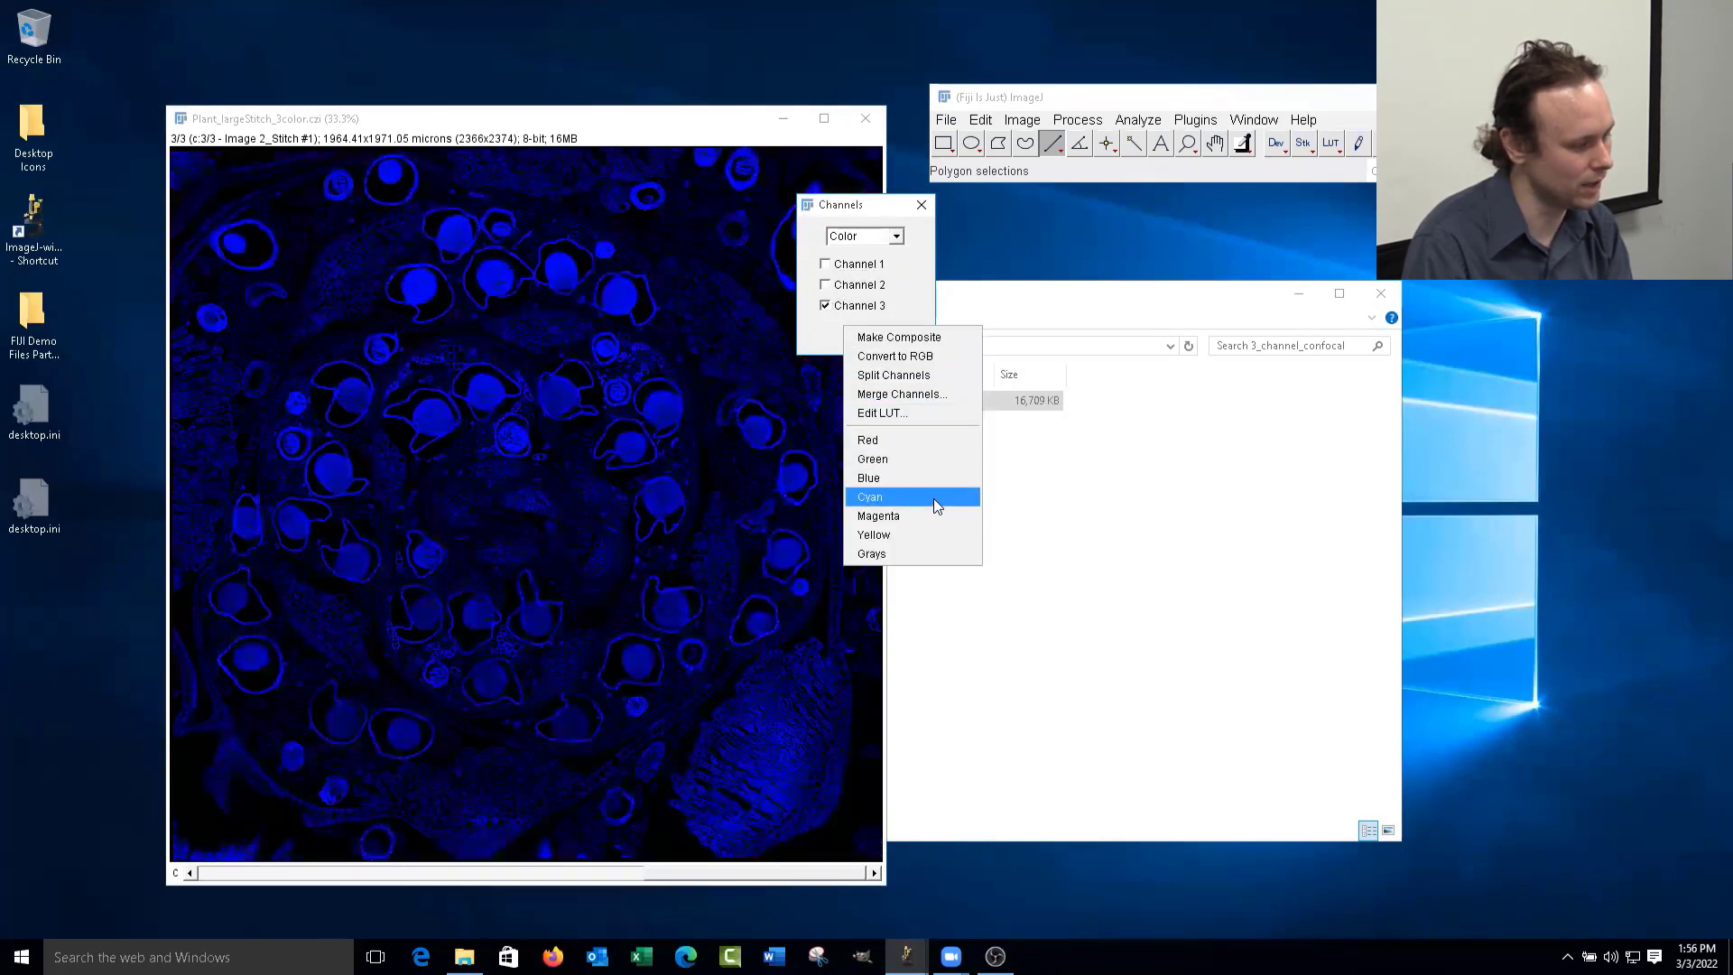
pyautogui.click(937, 506)
pyautogui.click(869, 342)
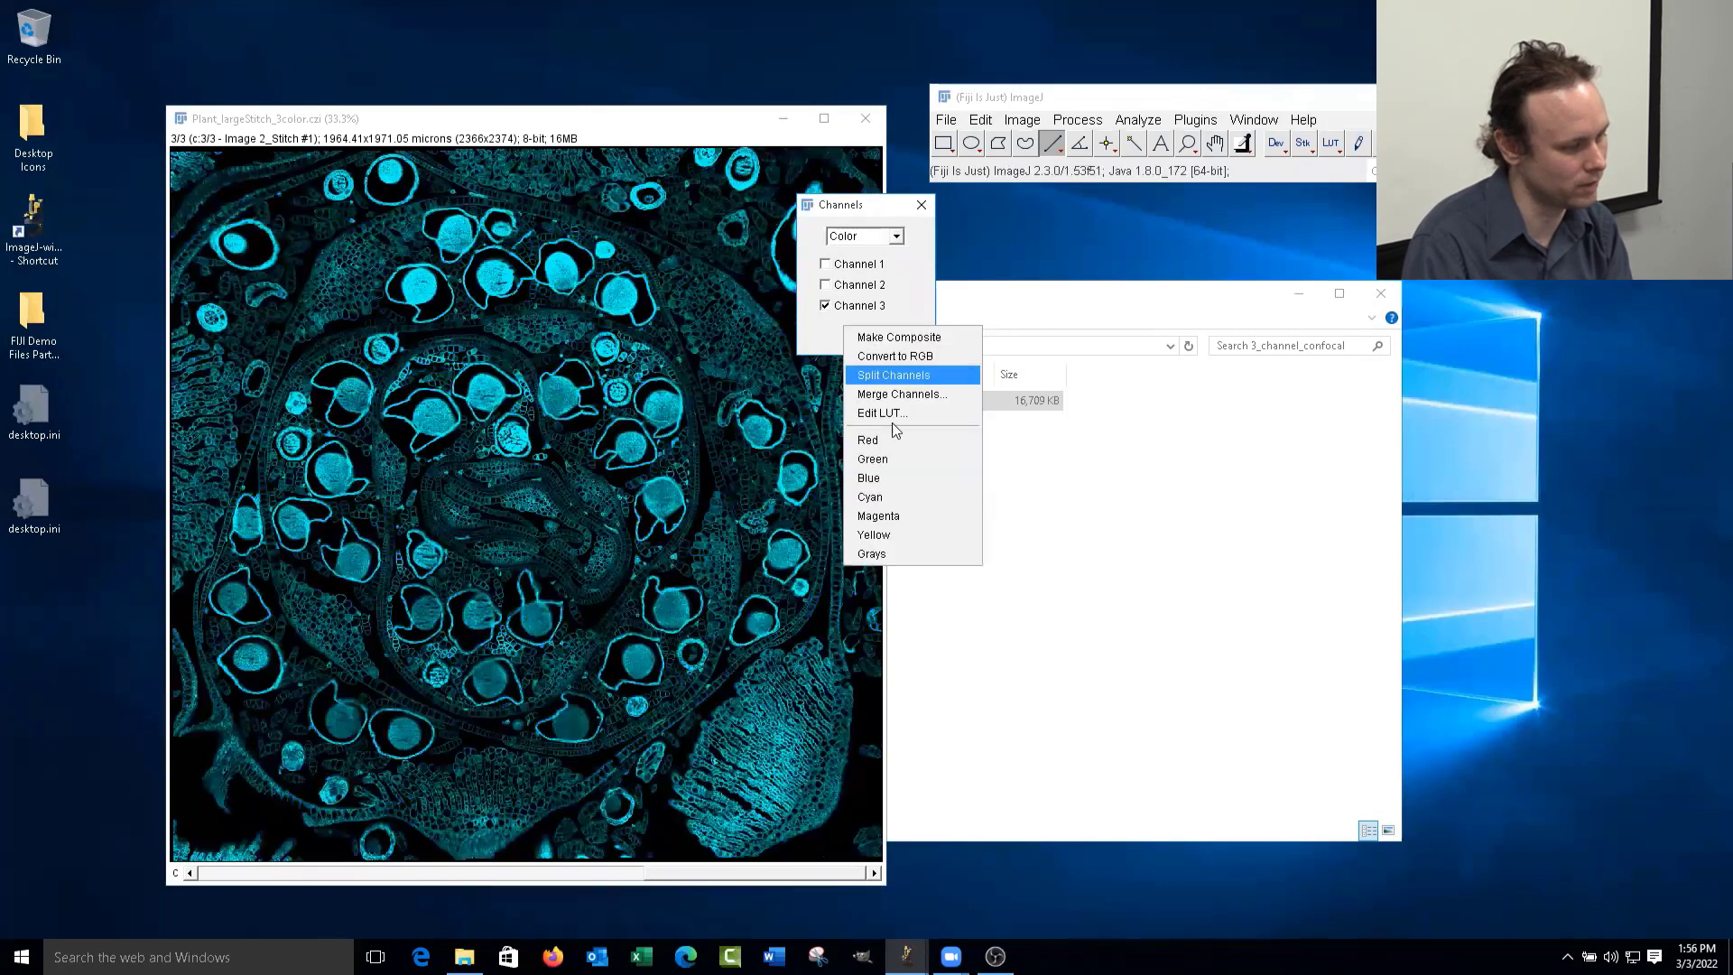
pyautogui.click(902, 479)
# - Set the plant image's display mode to Composite and close the Channels Tool
pyautogui.click(896, 236)
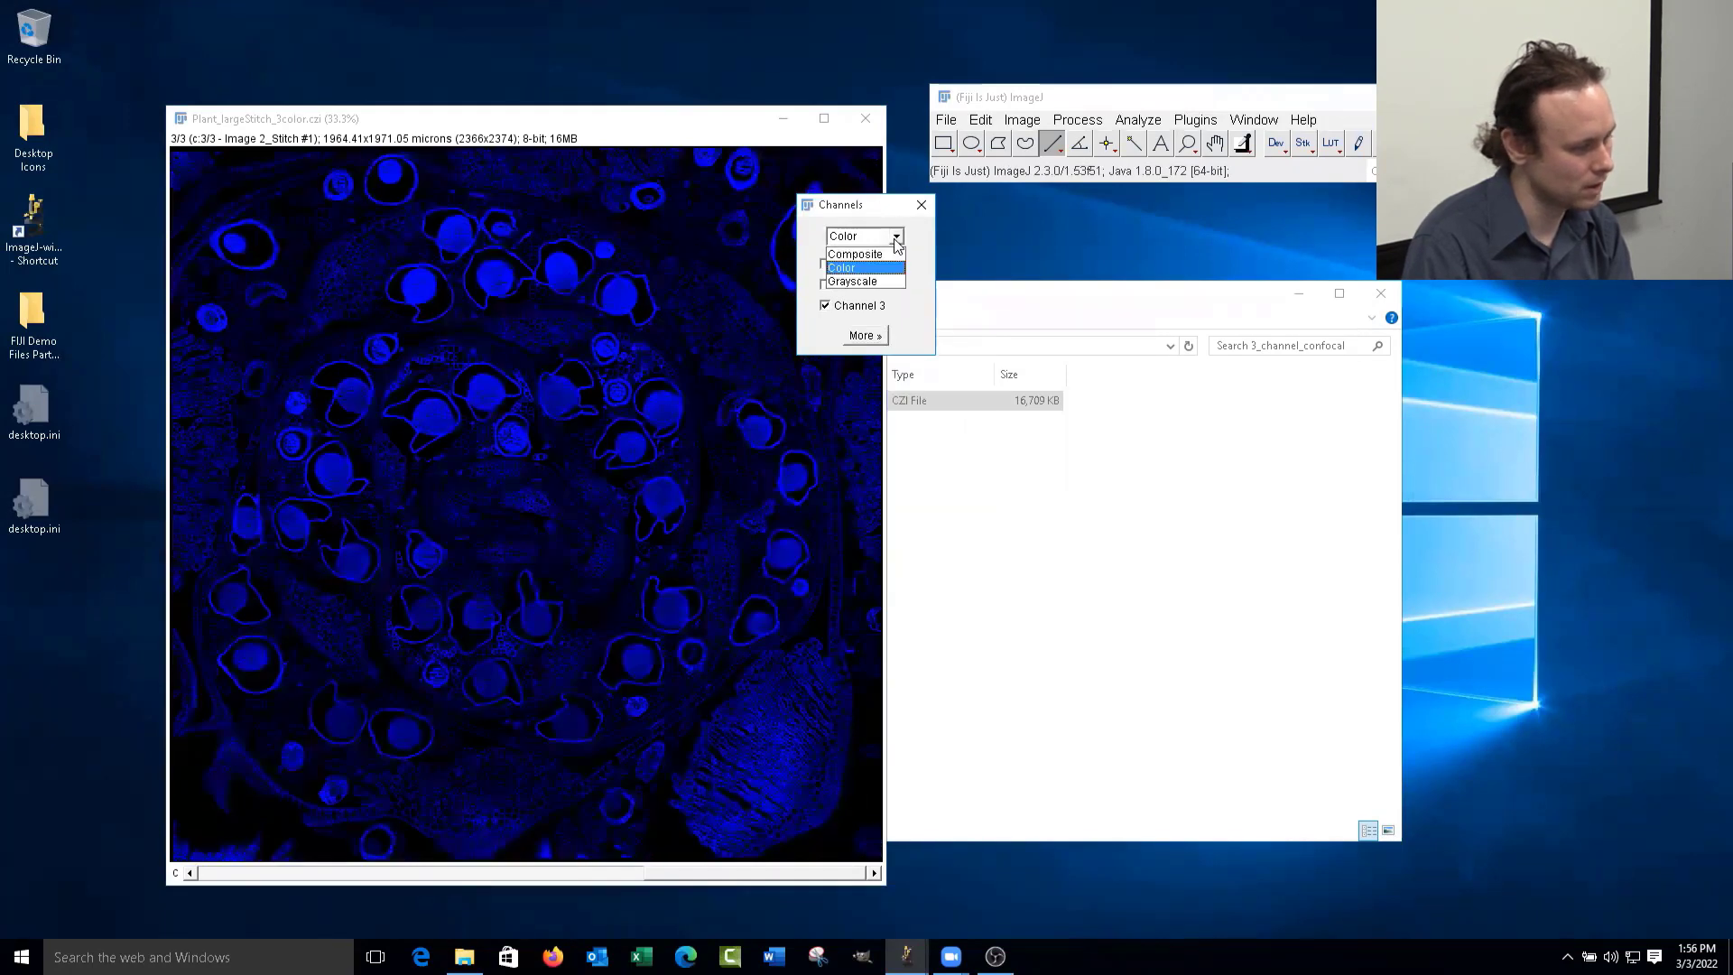
pyautogui.click(855, 255)
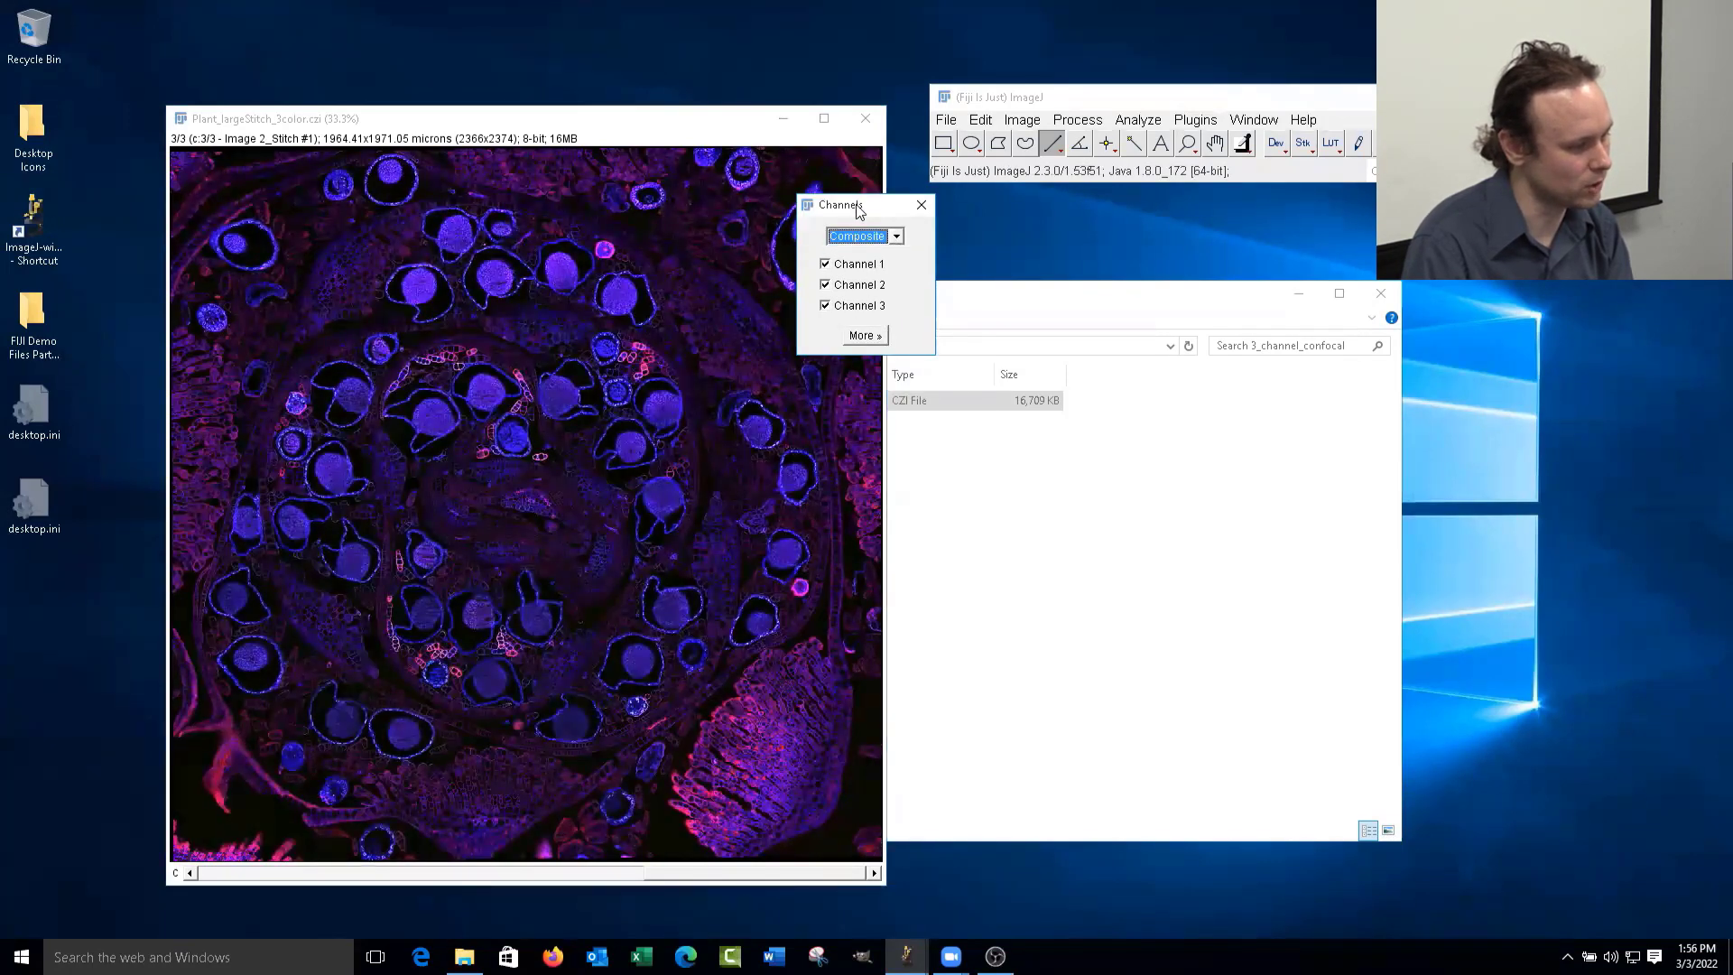
pyautogui.moveTo(854, 207); pyautogui.dragTo(1115, 208)
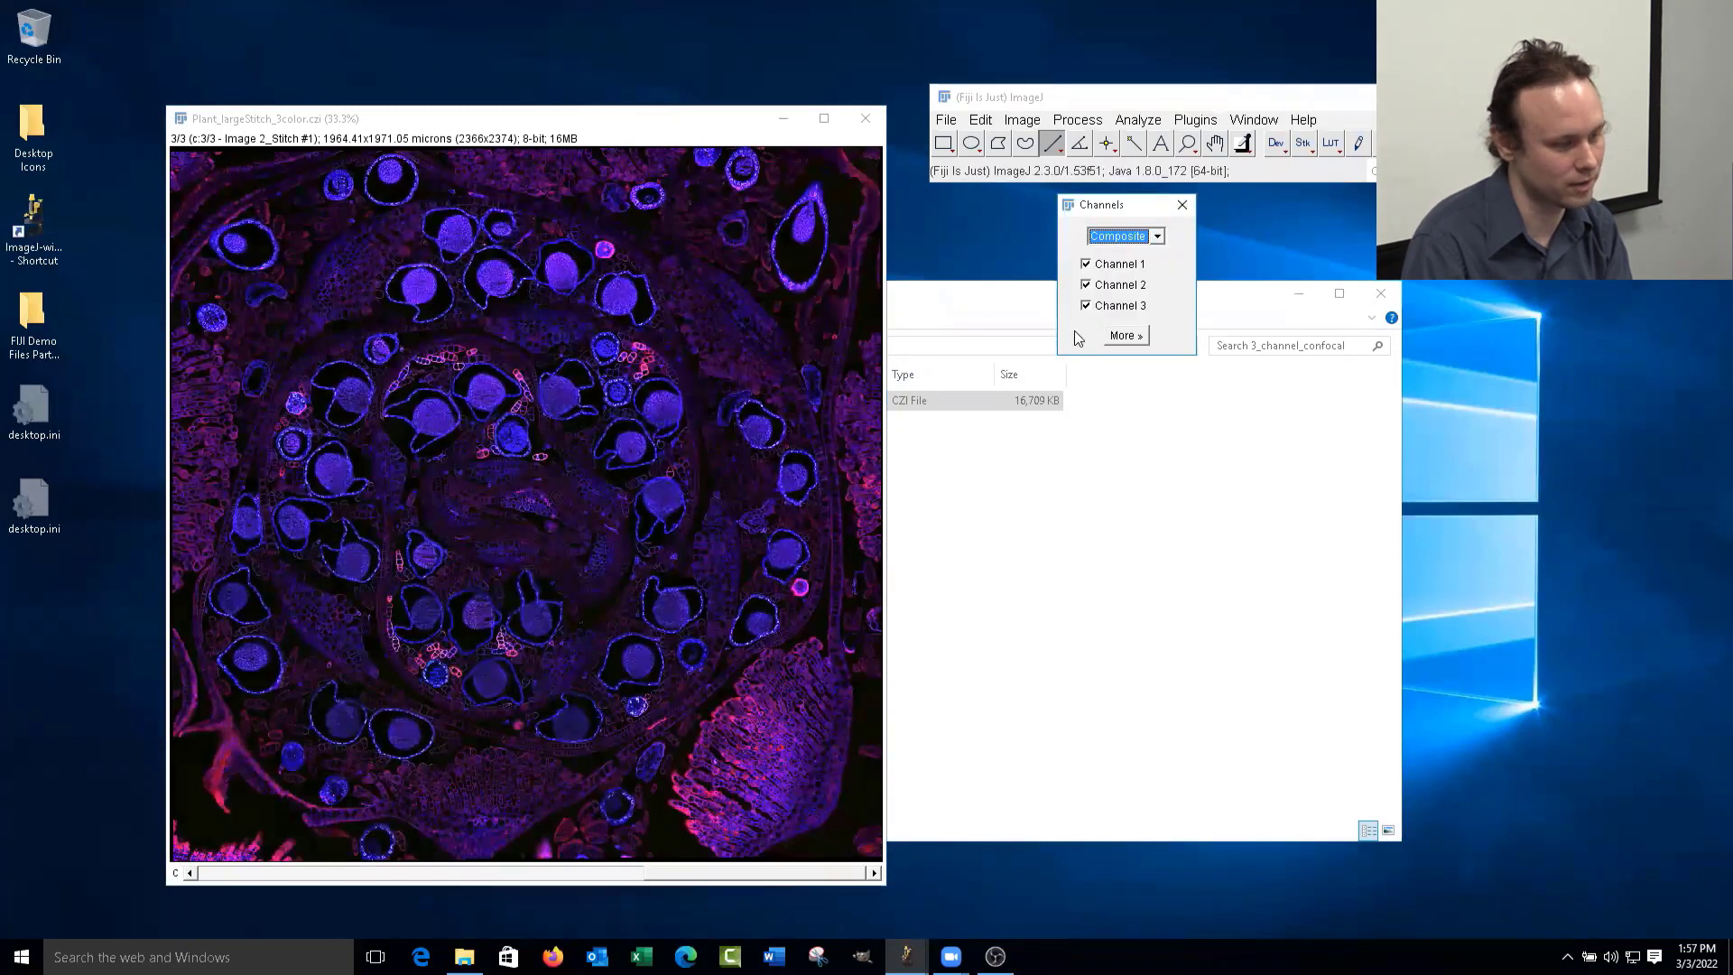
pyautogui.click(1181, 205)
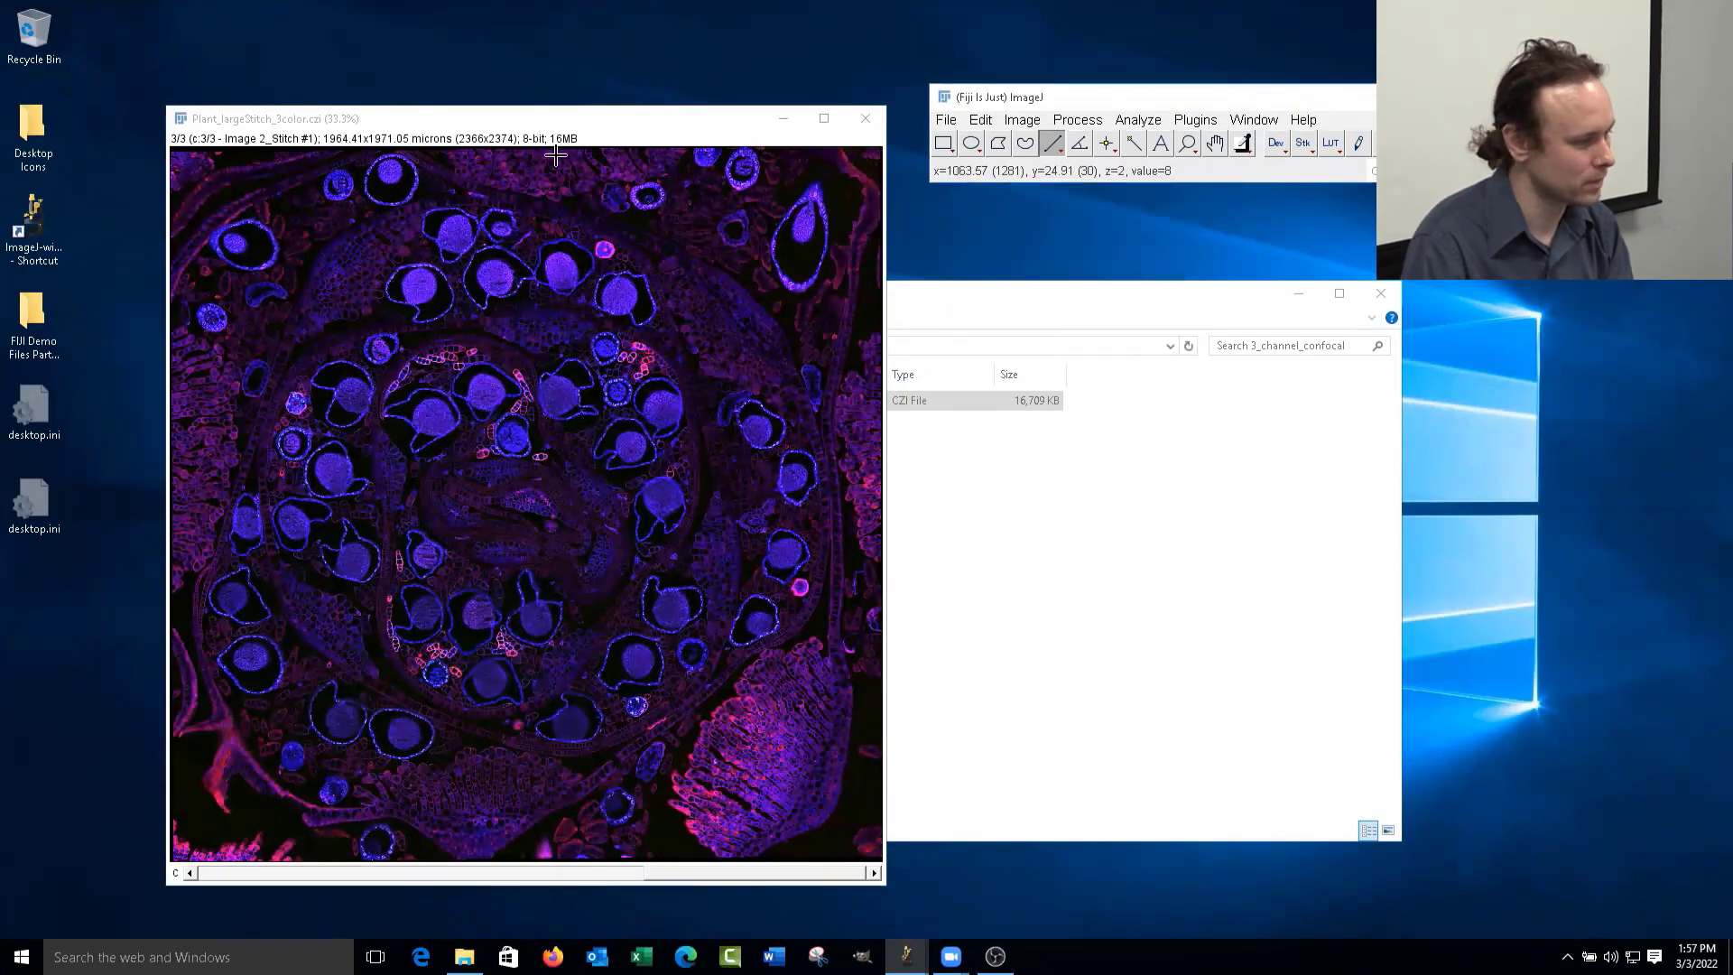
# - Convert the composite plant image to an RGB Color image
pyautogui.click(542, 127)
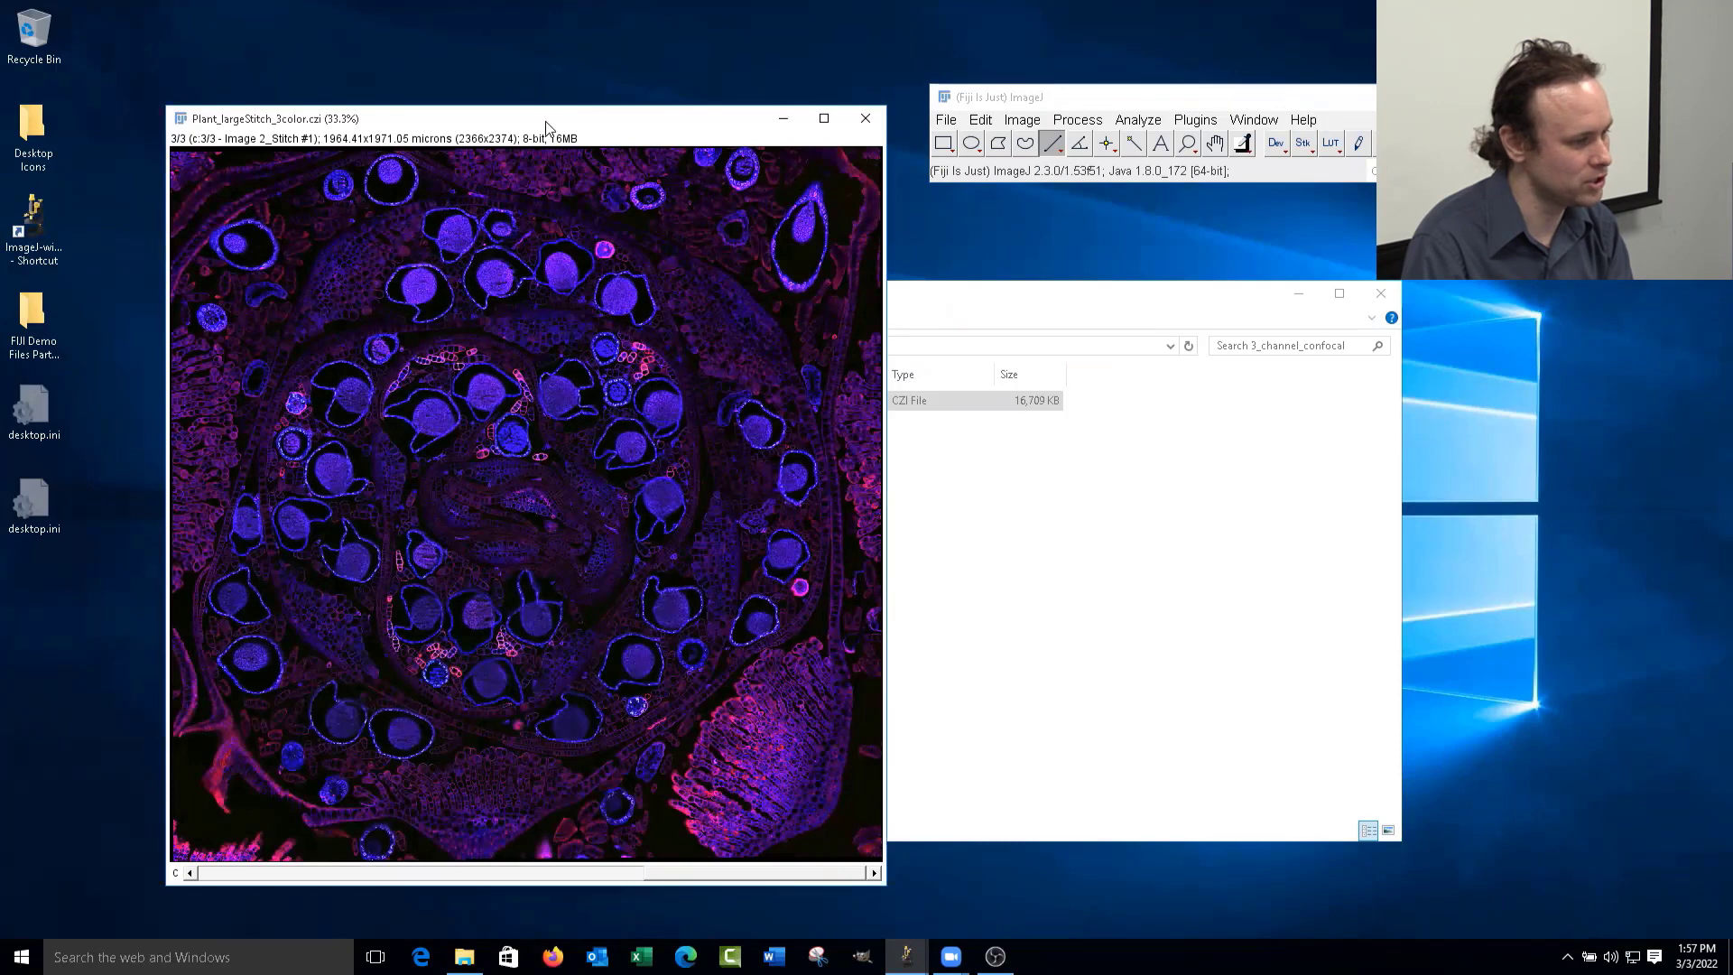
pyautogui.moveTo(546, 127); pyautogui.dragTo(573, 105)
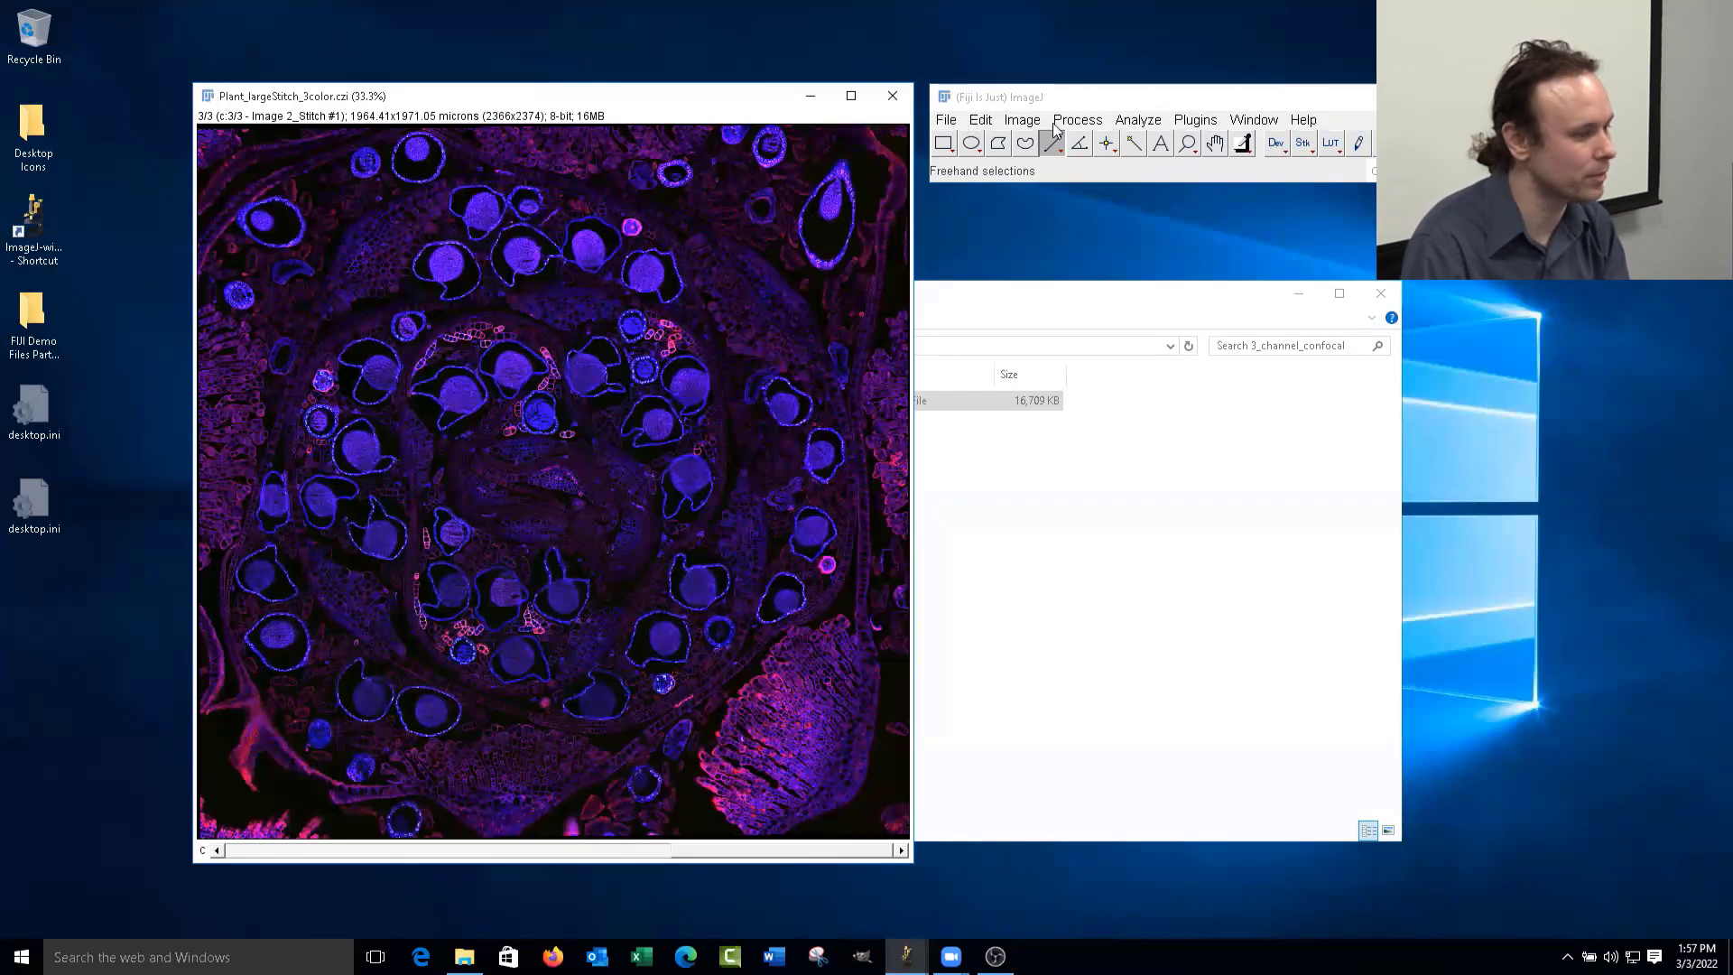
pyautogui.click(1025, 122)
pyautogui.moveTo(1031, 142)
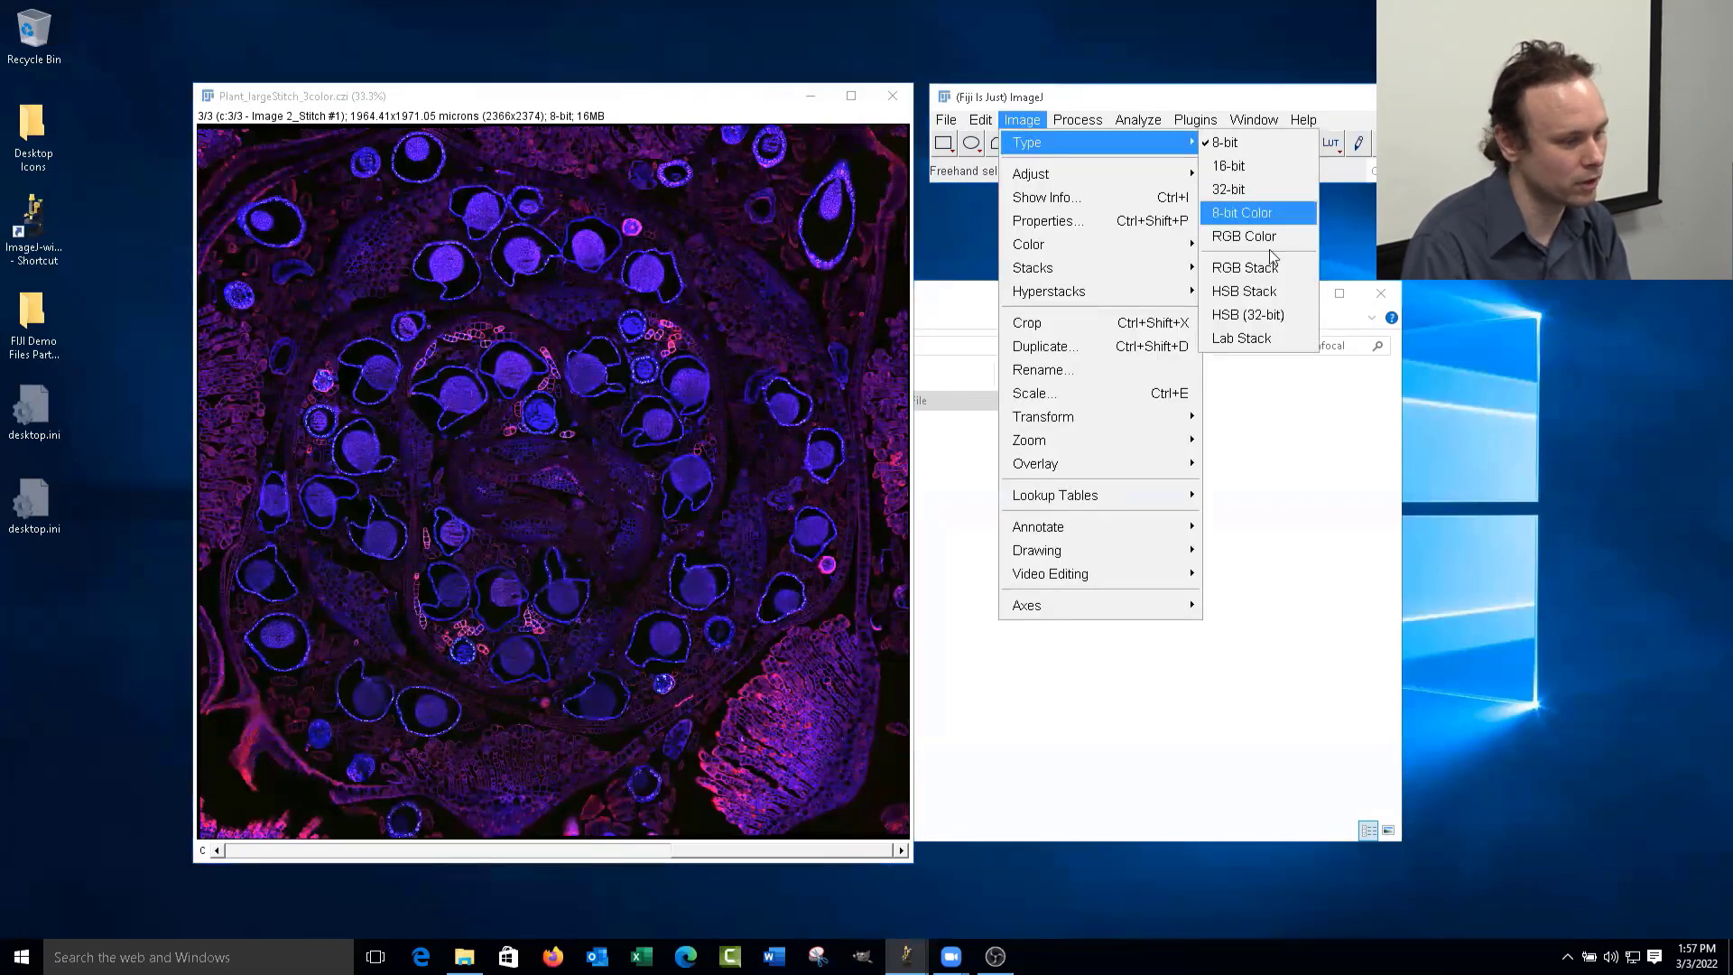
pyautogui.click(1241, 238)
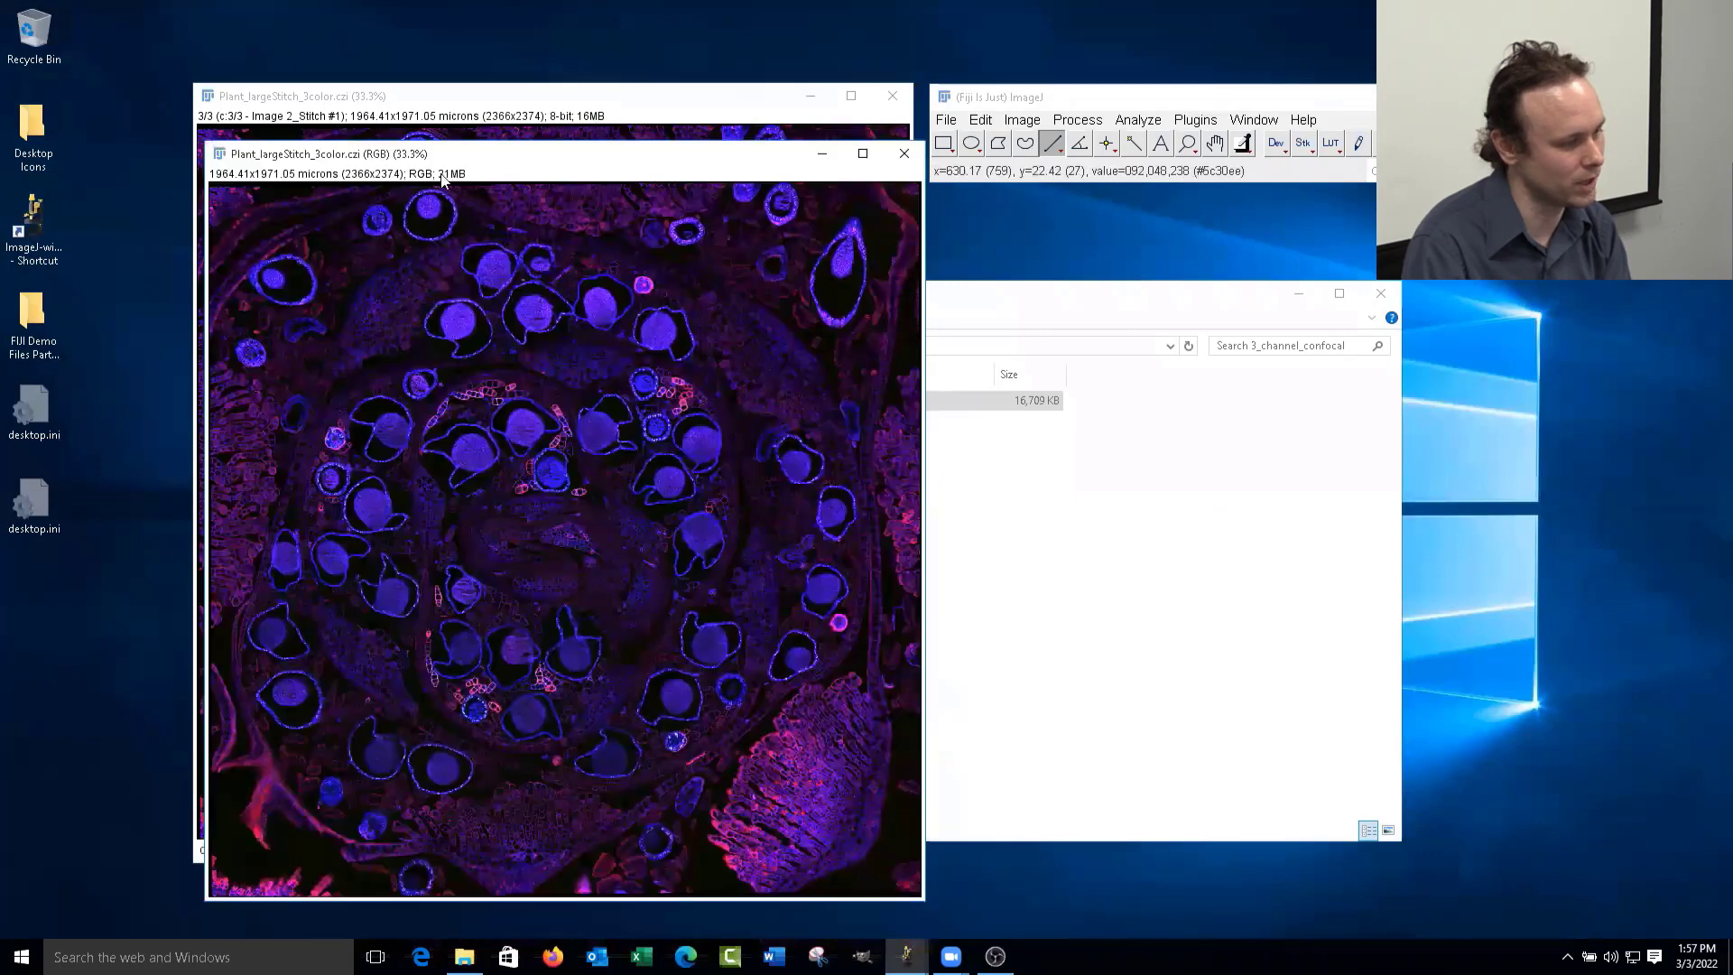
# - Close the RGB and composite plant images, and reopen Plant_largeStitch_3color.czi in Fiji as a hyperstack, accepting the import options
pyautogui.click(901, 153)
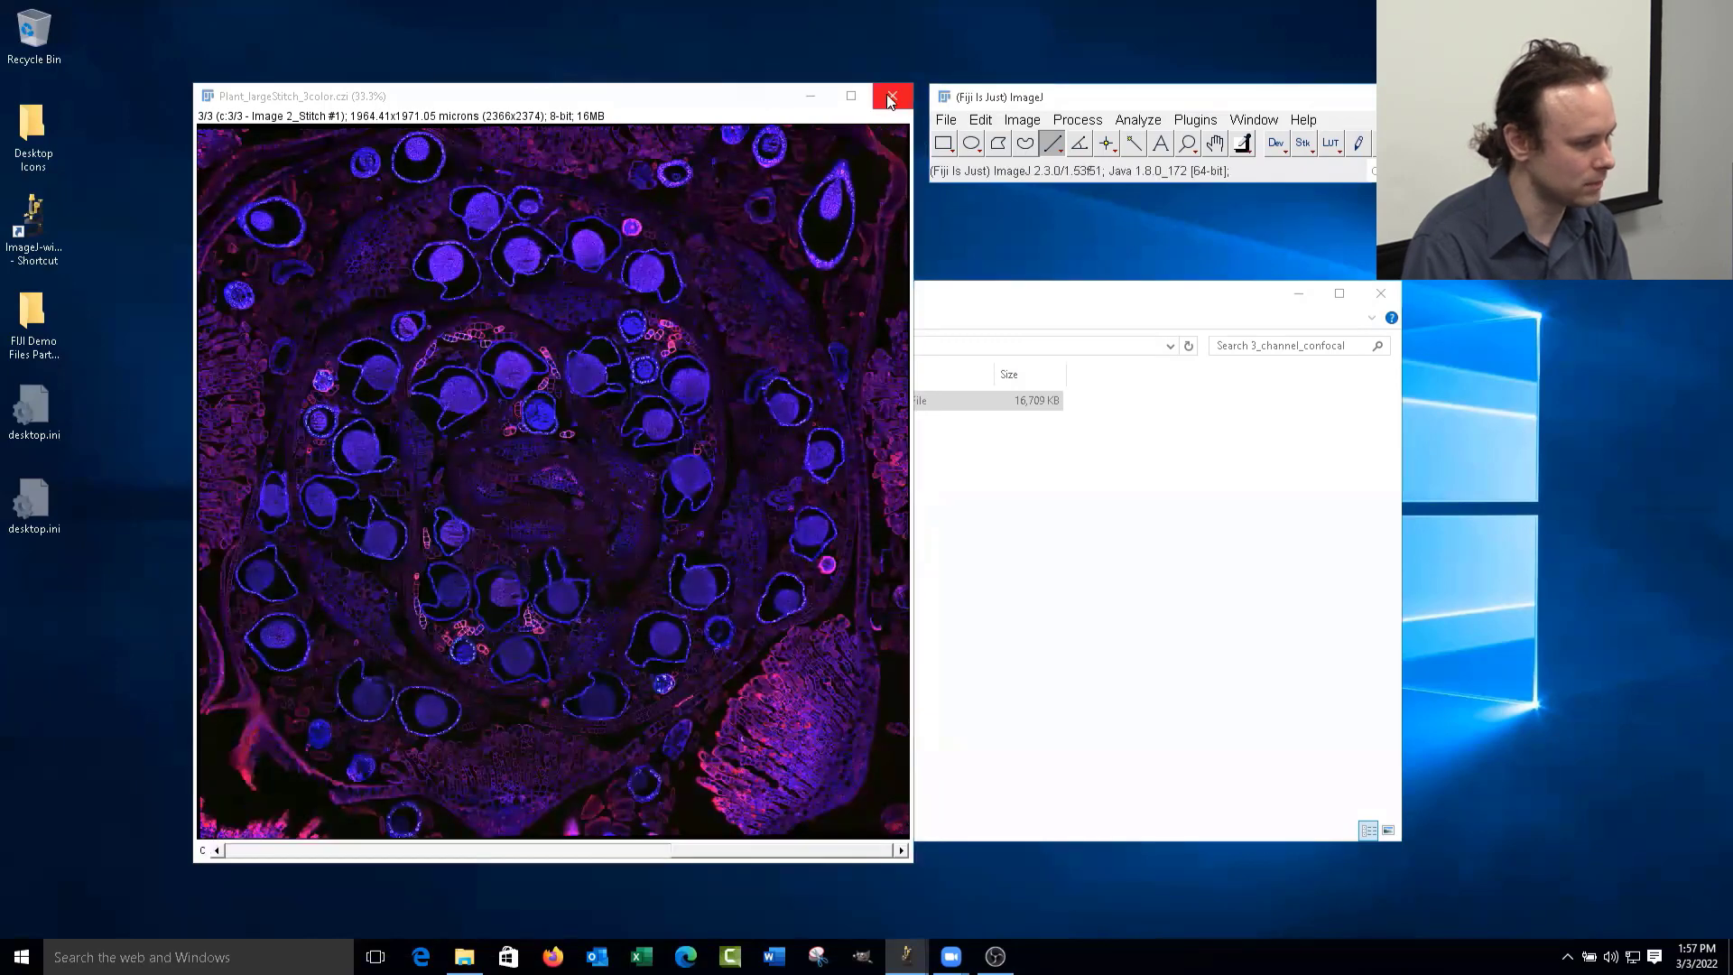
pyautogui.click(893, 95)
pyautogui.moveTo(1160, 132); pyautogui.dragTo(1163, 109)
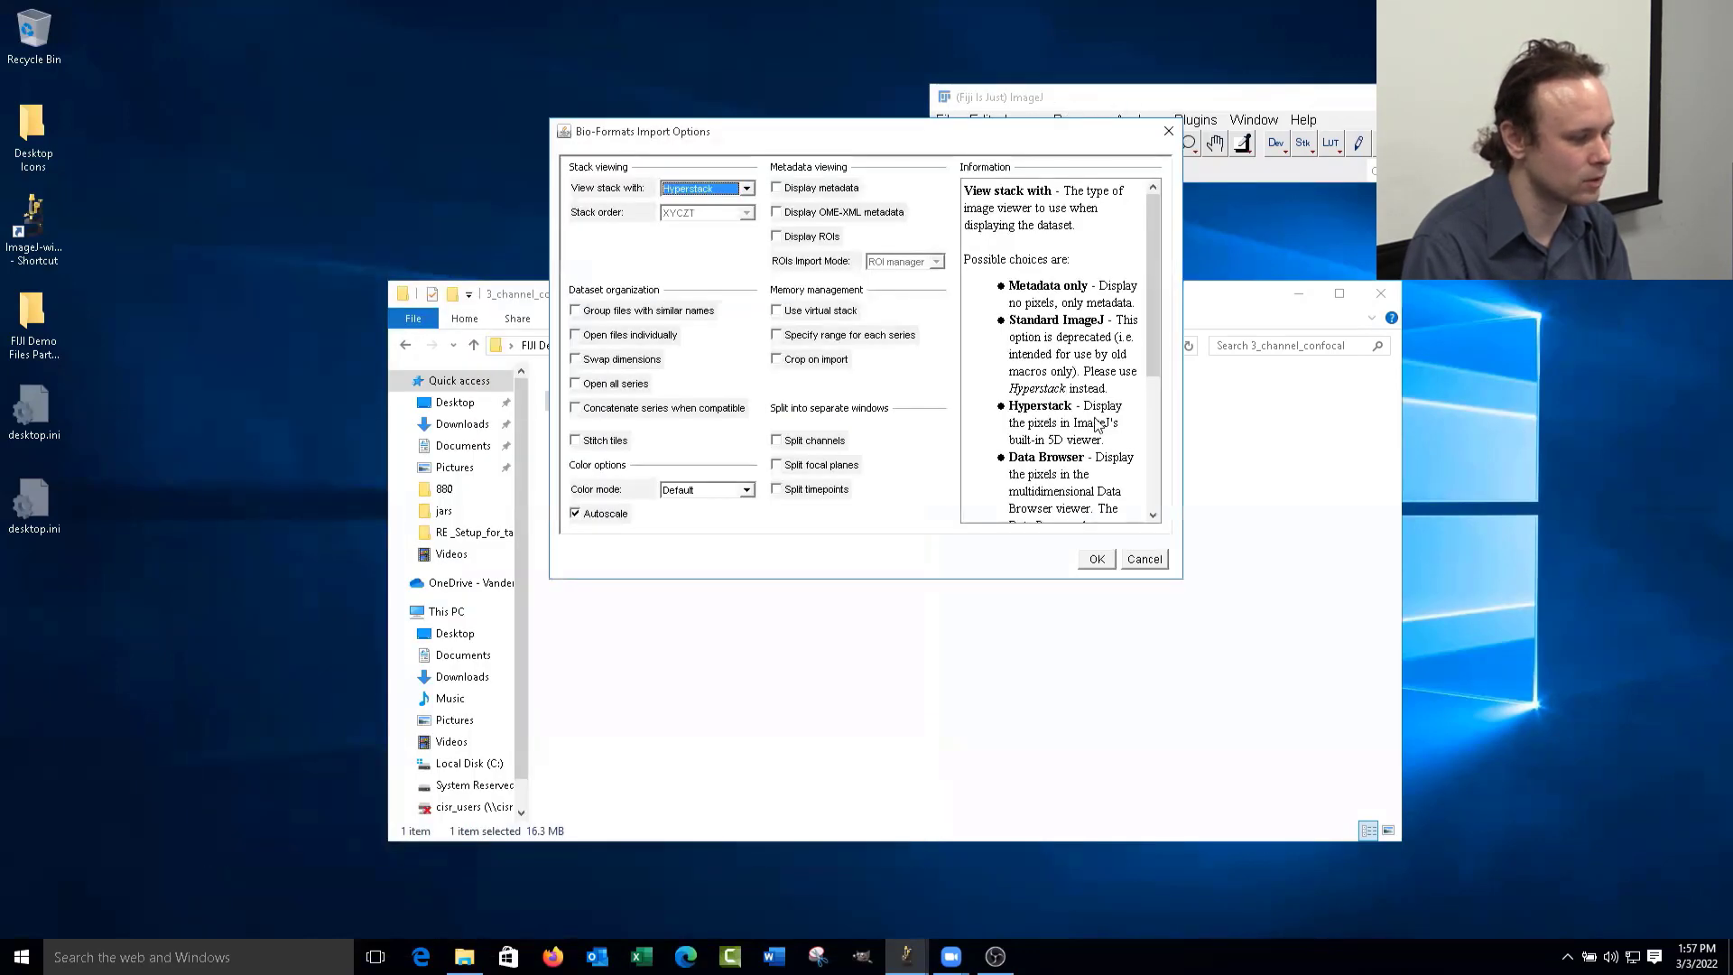
pyautogui.click(1095, 561)
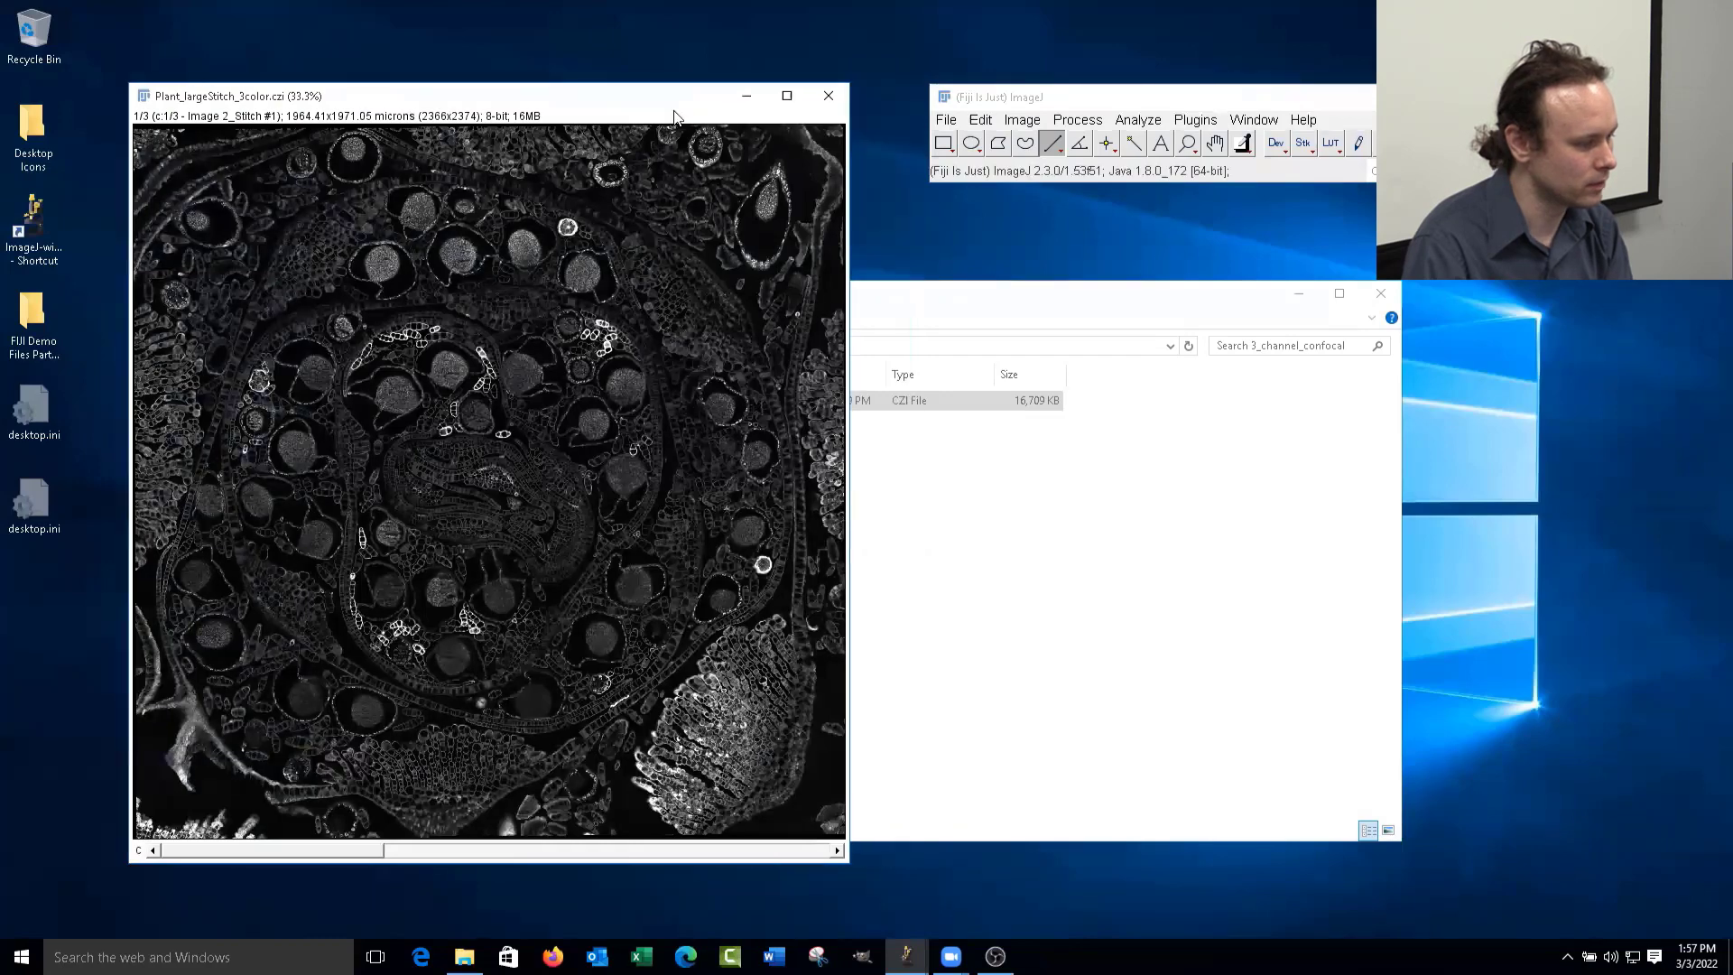
# - Split the reopened plant image into separate channel images
pyautogui.click(1023, 121)
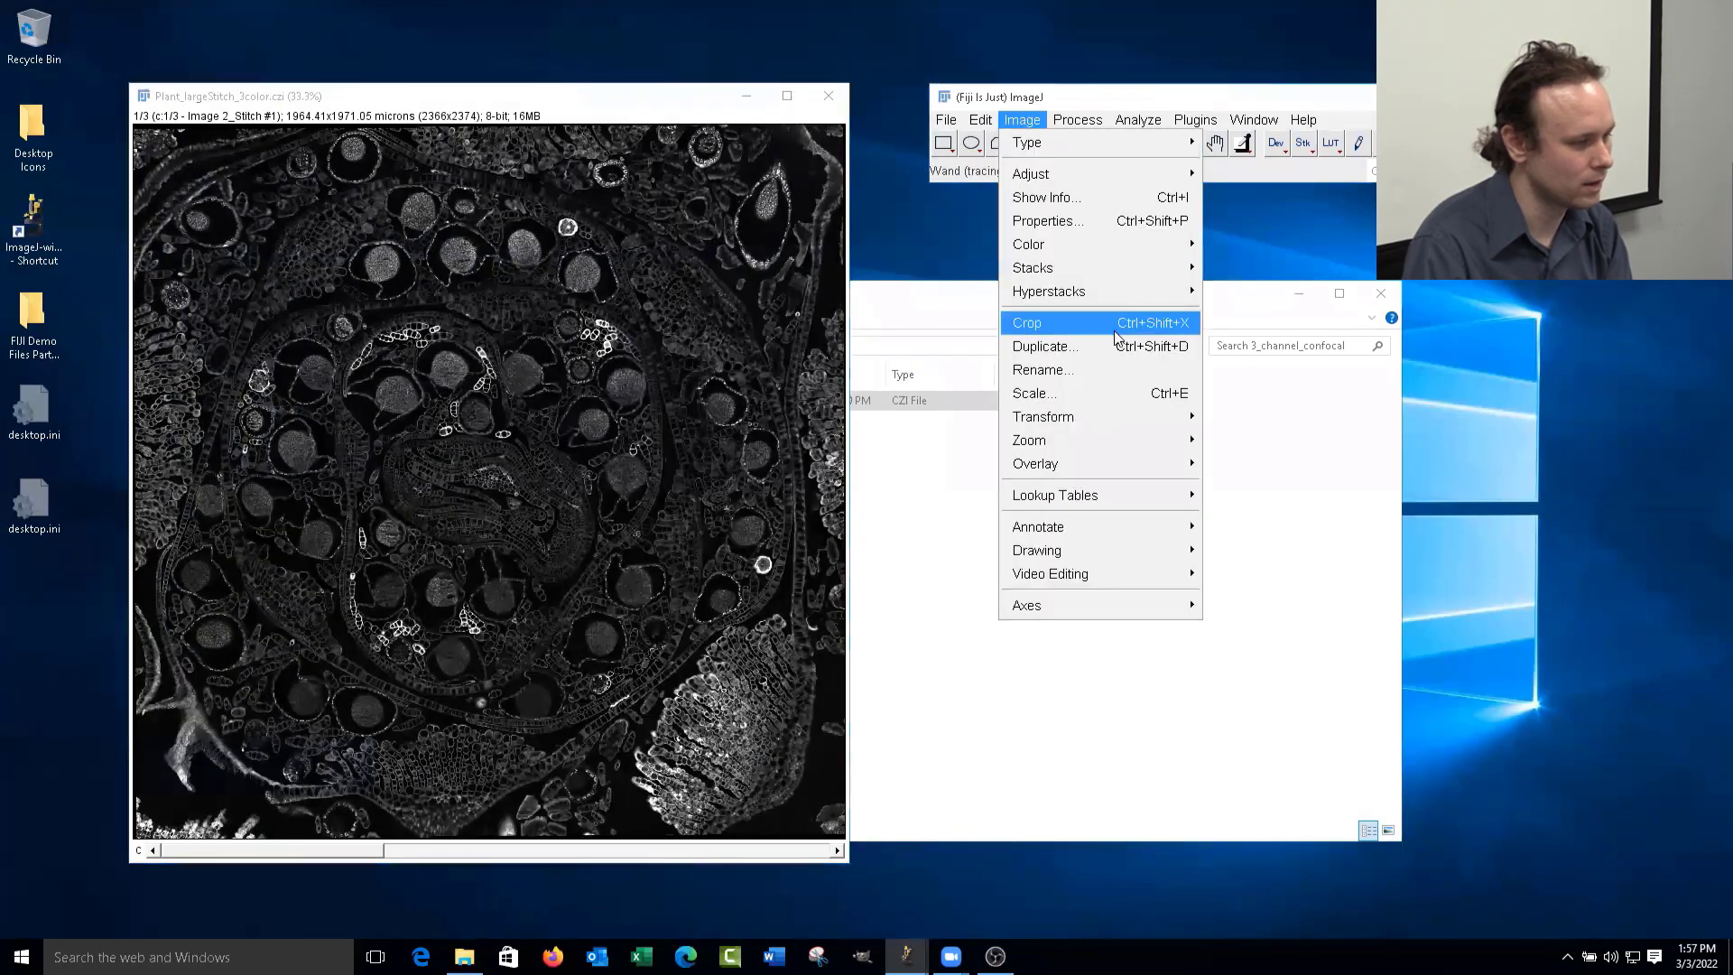
pyautogui.moveTo(1082, 267)
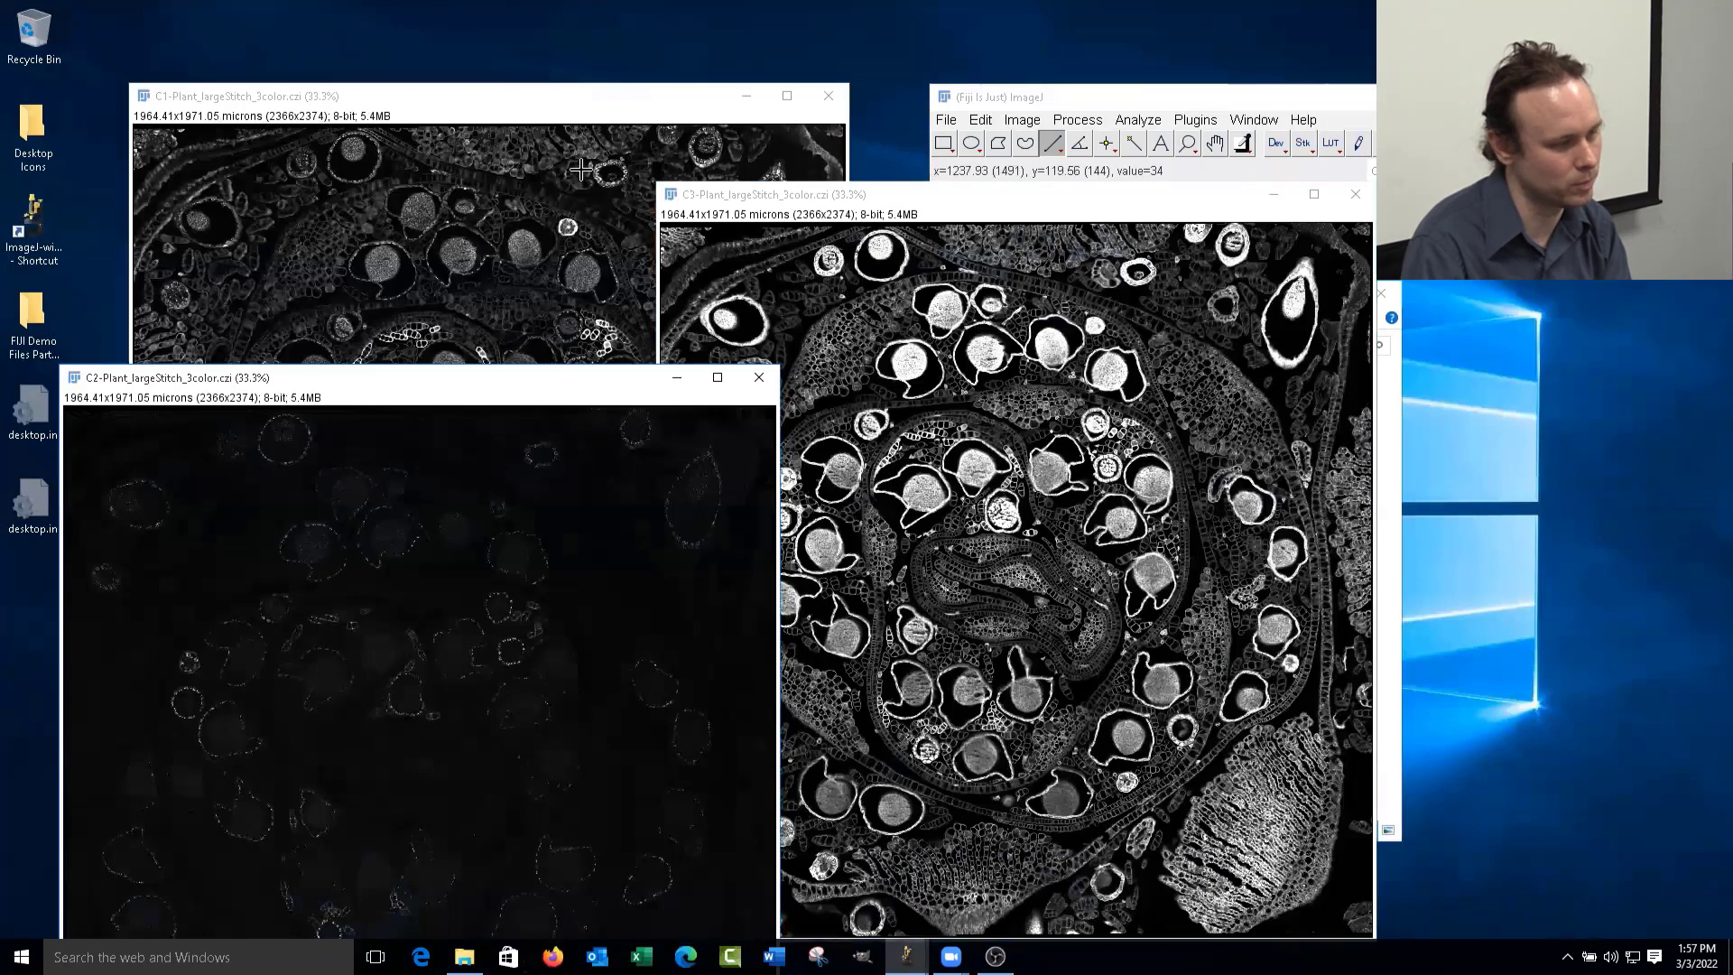
# - Merge the three plant channels as C1 red, C2 green and C3 blue, creating a composite and keeping the source images
pyautogui.click(1025, 120)
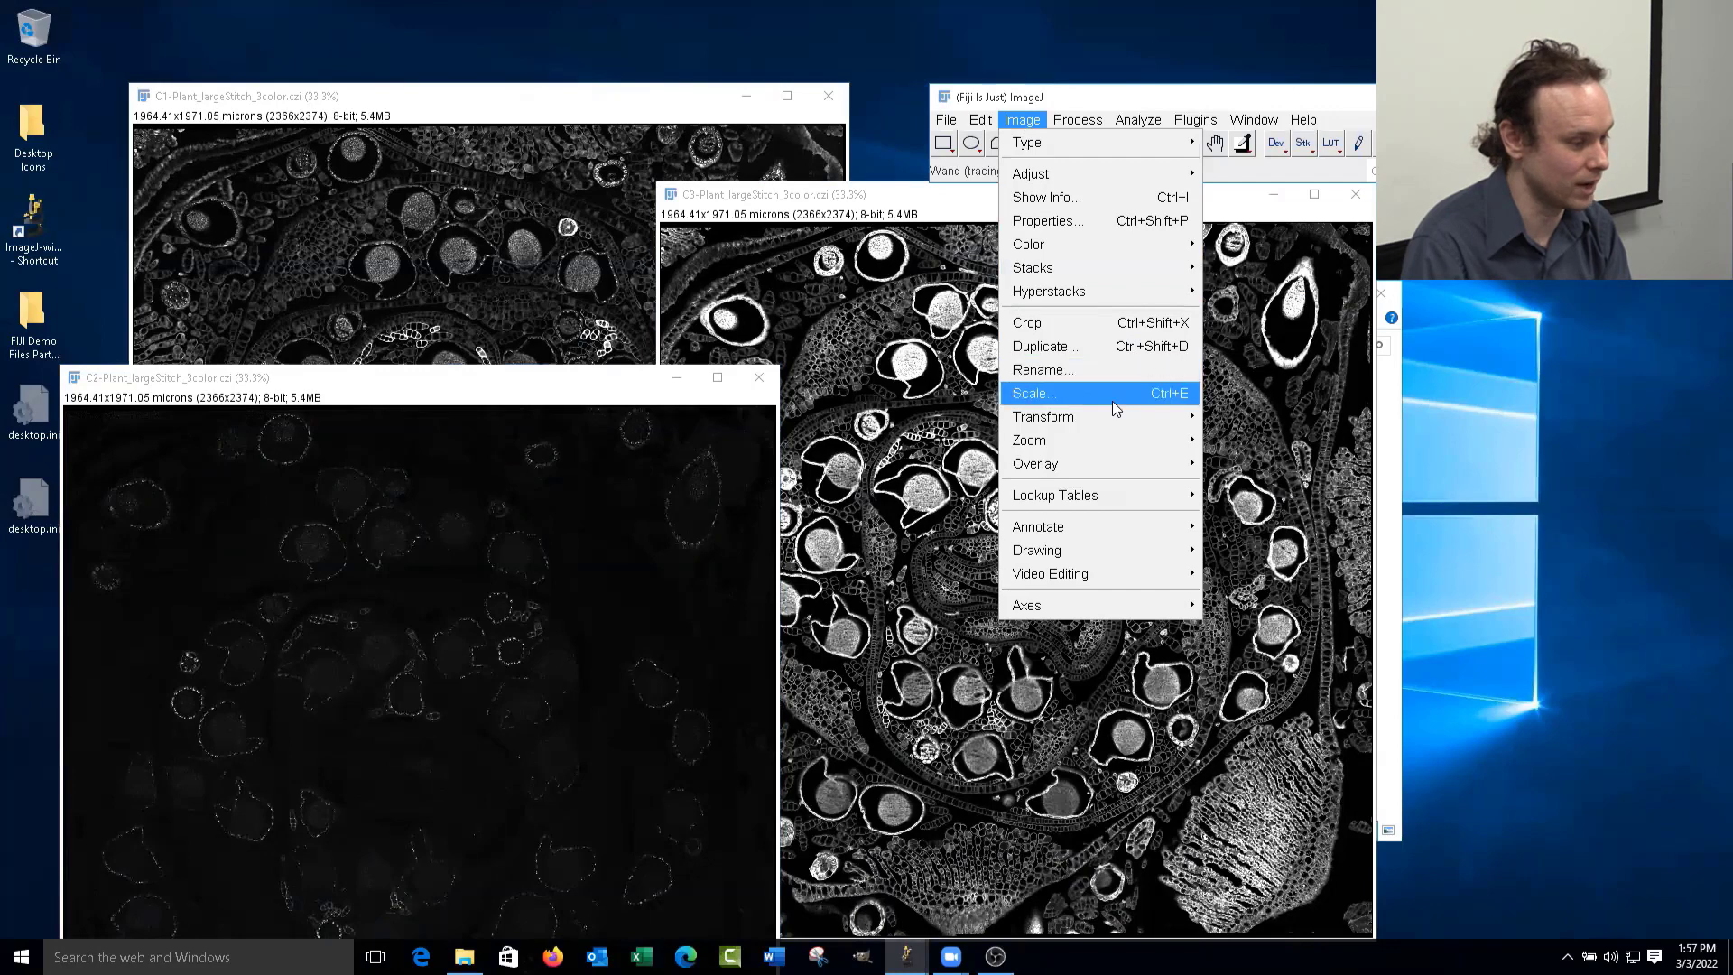
pyautogui.moveTo(1152, 246)
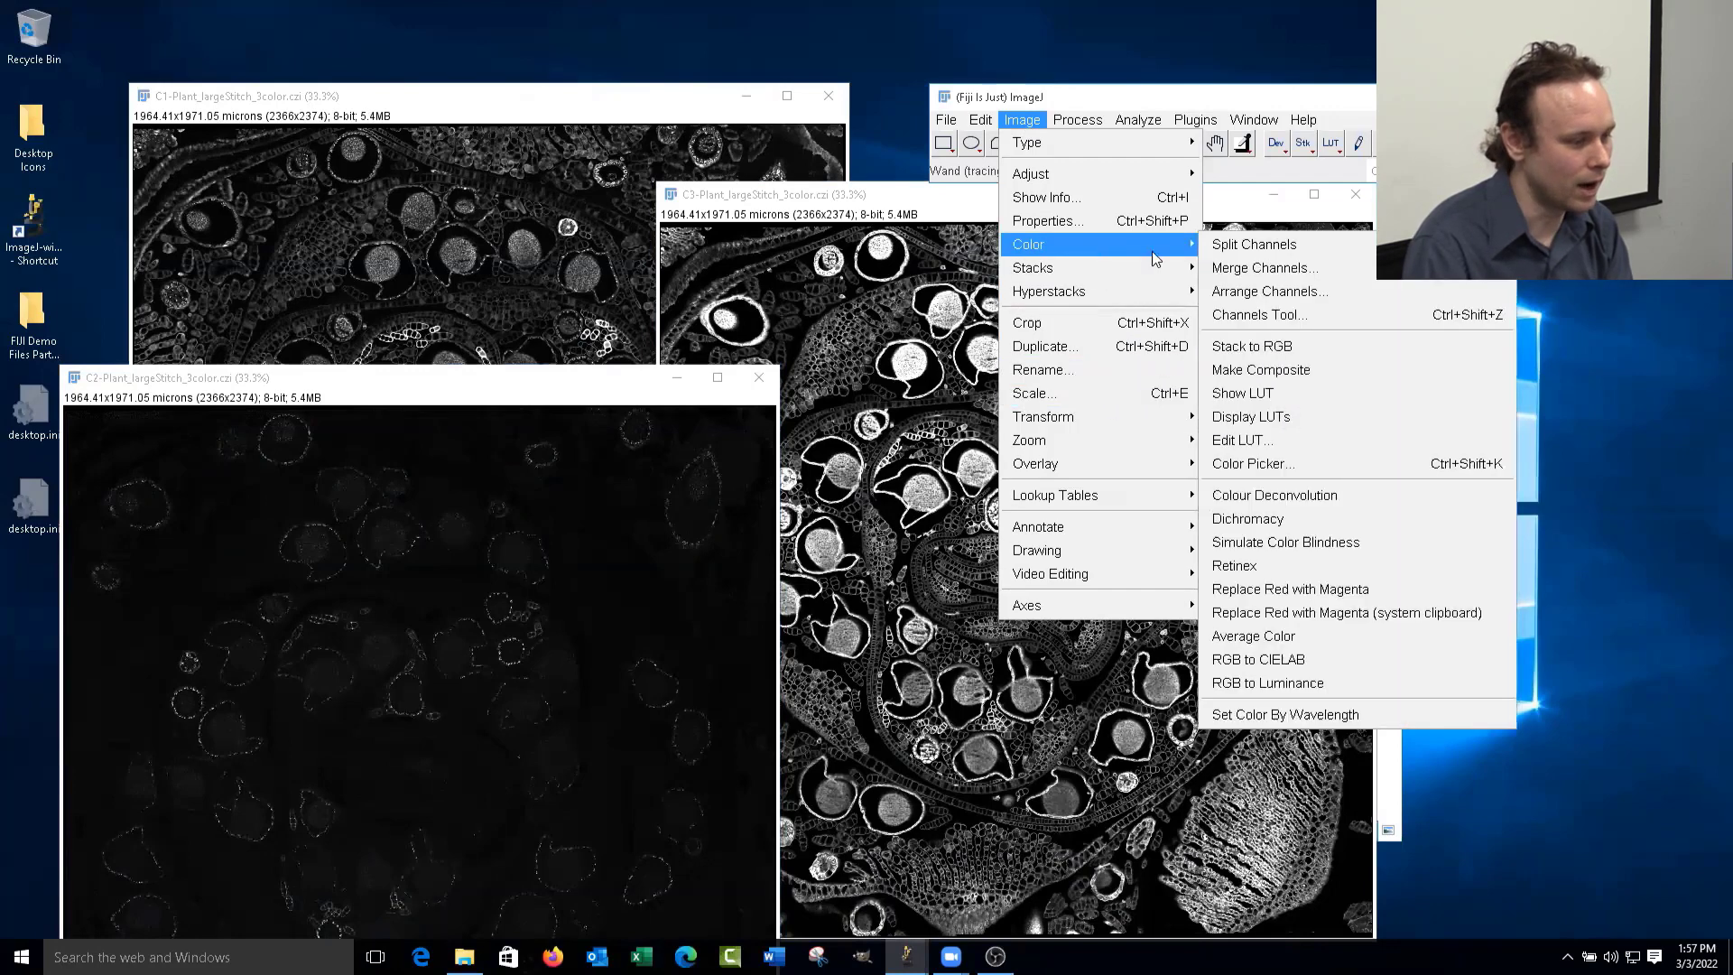
pyautogui.click(1286, 274)
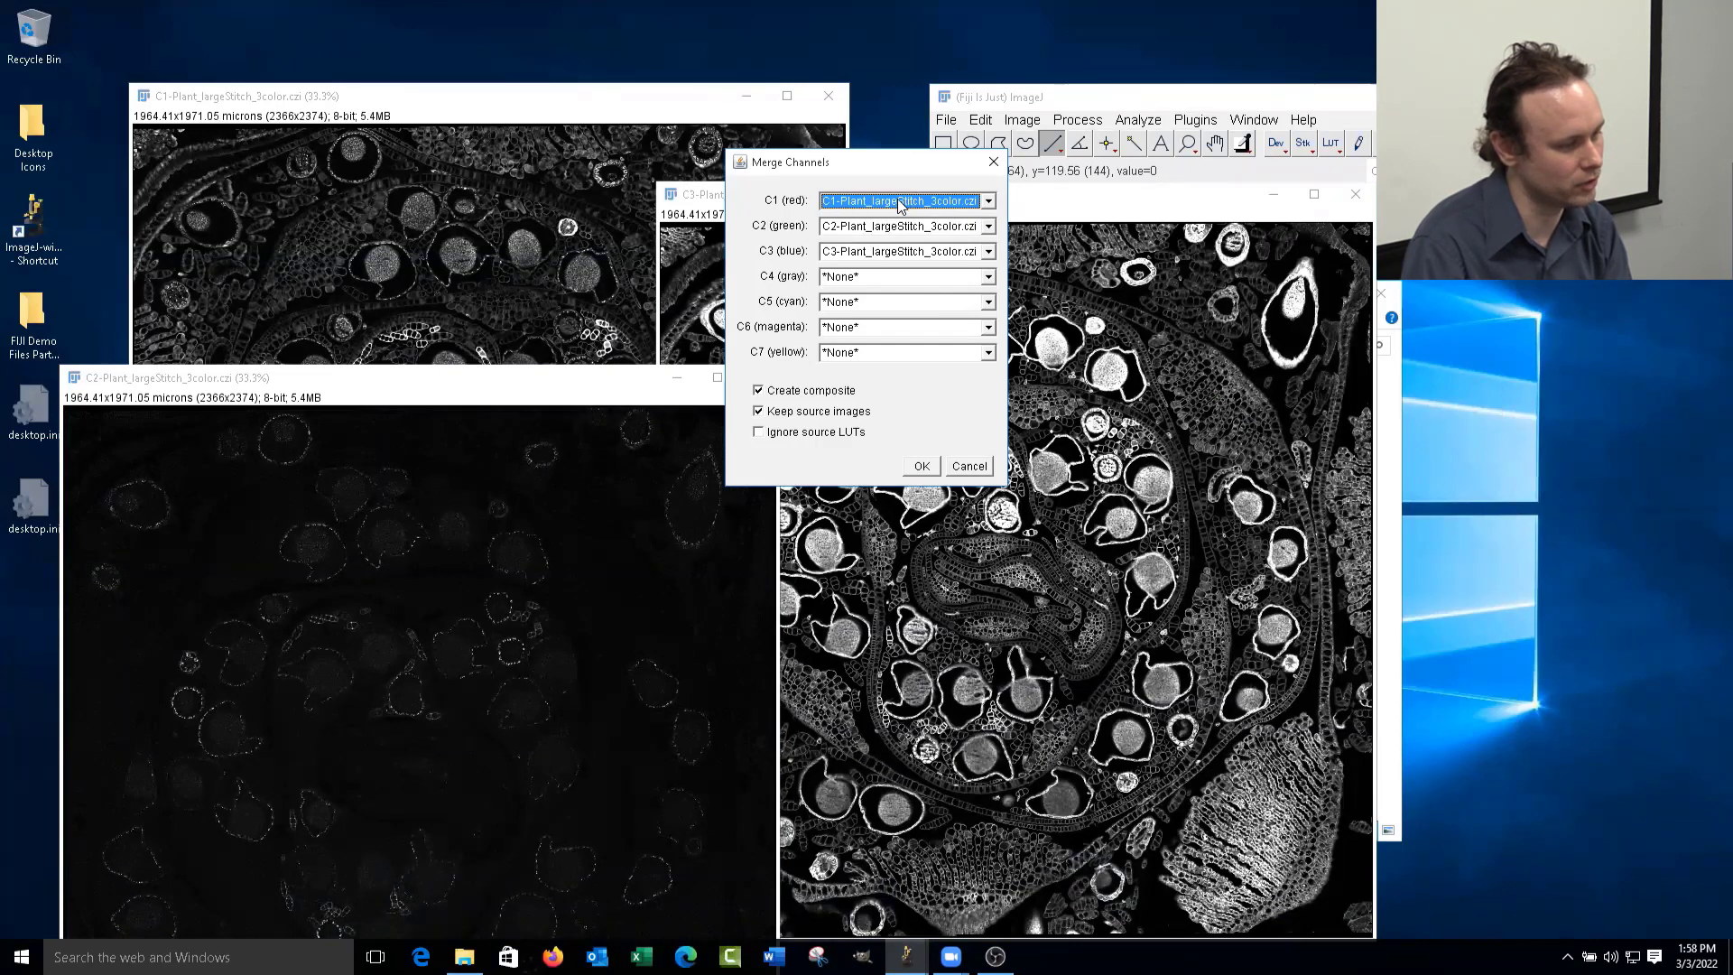
pyautogui.click(898, 200)
pyautogui.click(906, 249)
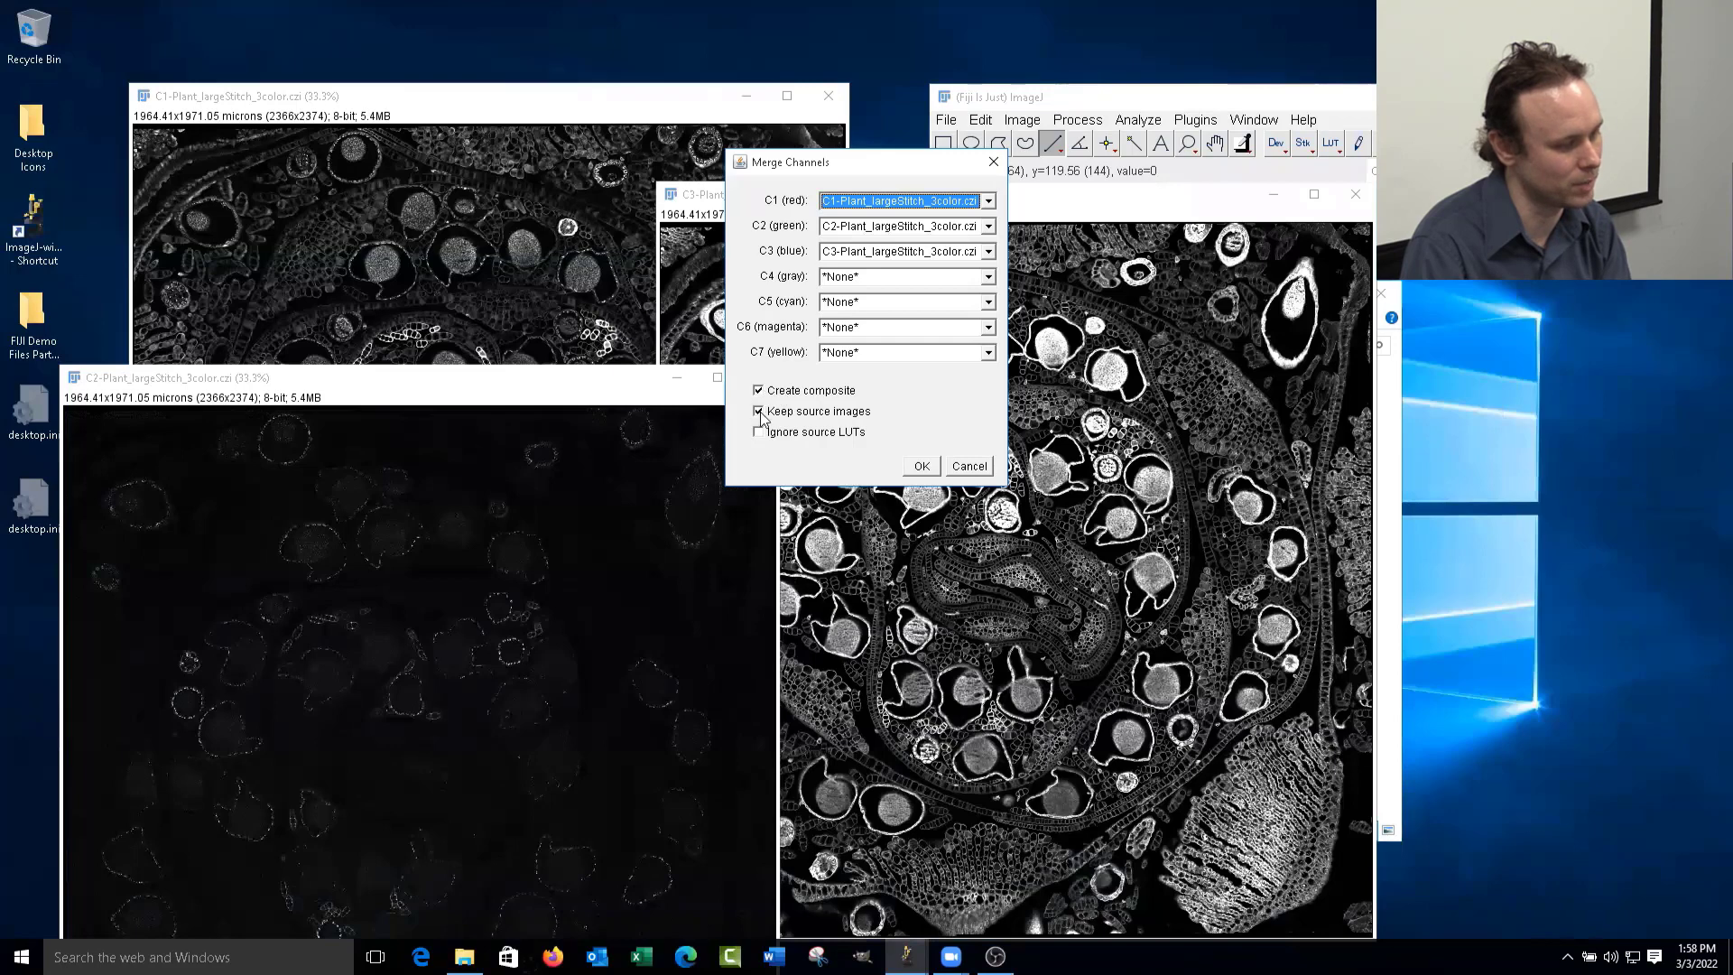
pyautogui.click(912, 466)
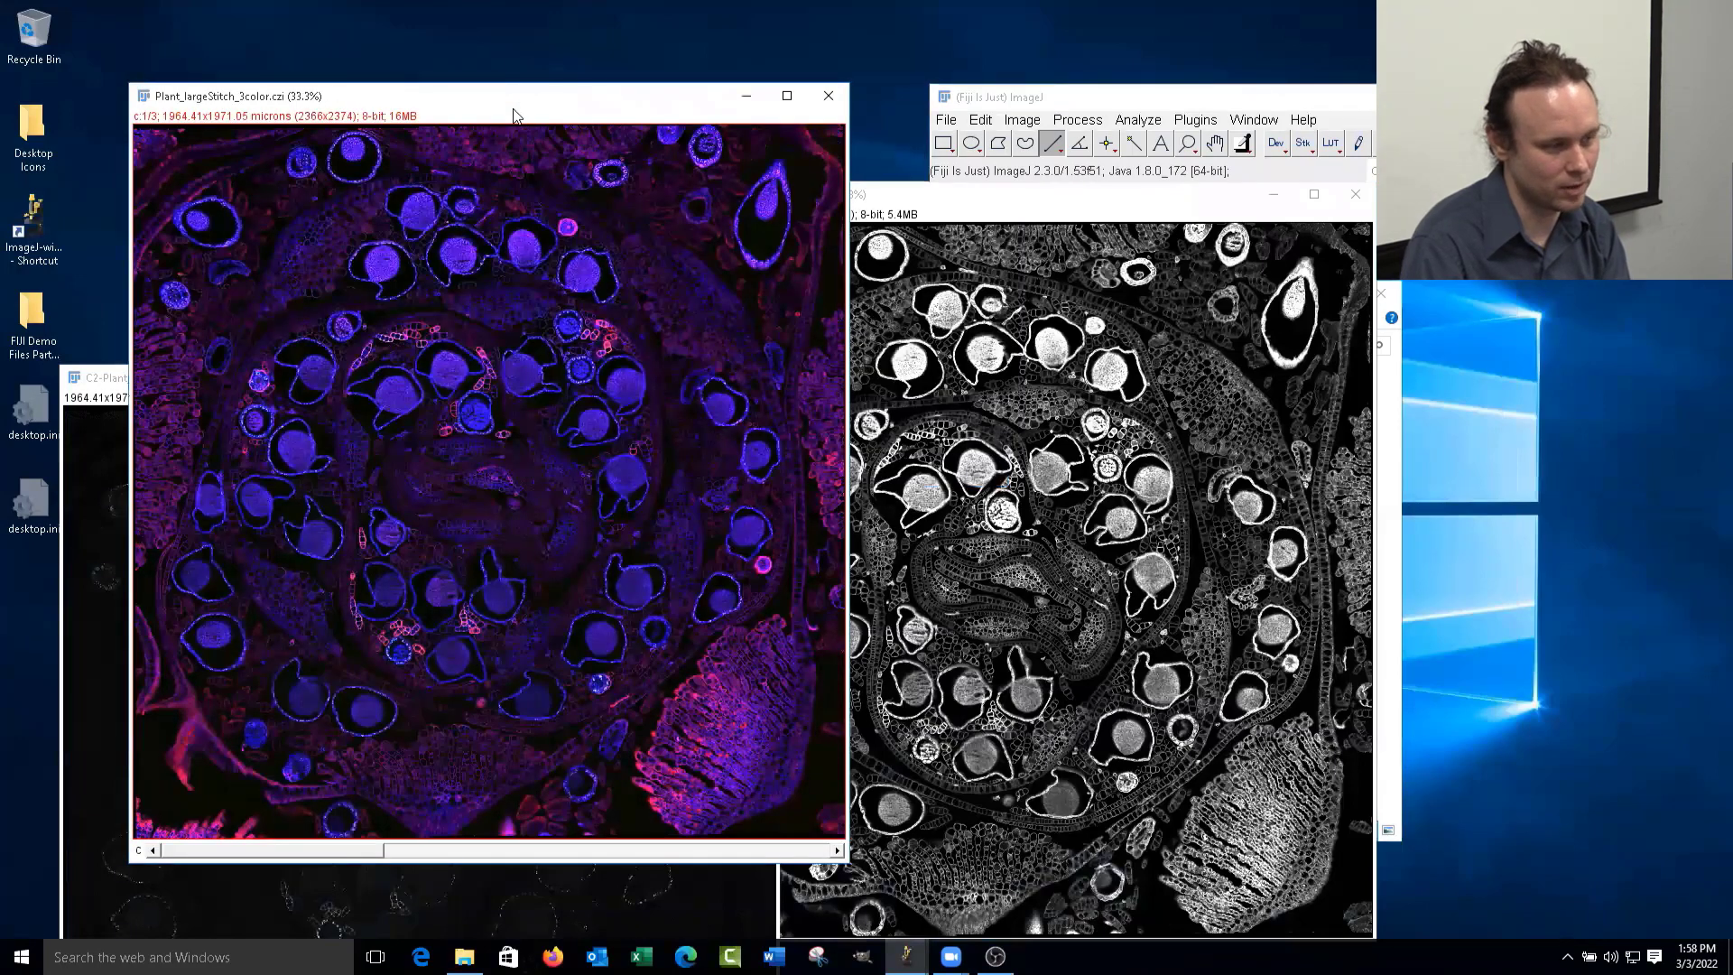
# - Close the merged plant composite and the three separate channel images
pyautogui.moveTo(514, 98); pyautogui.dragTo(796, 136)
pyautogui.click(1111, 134)
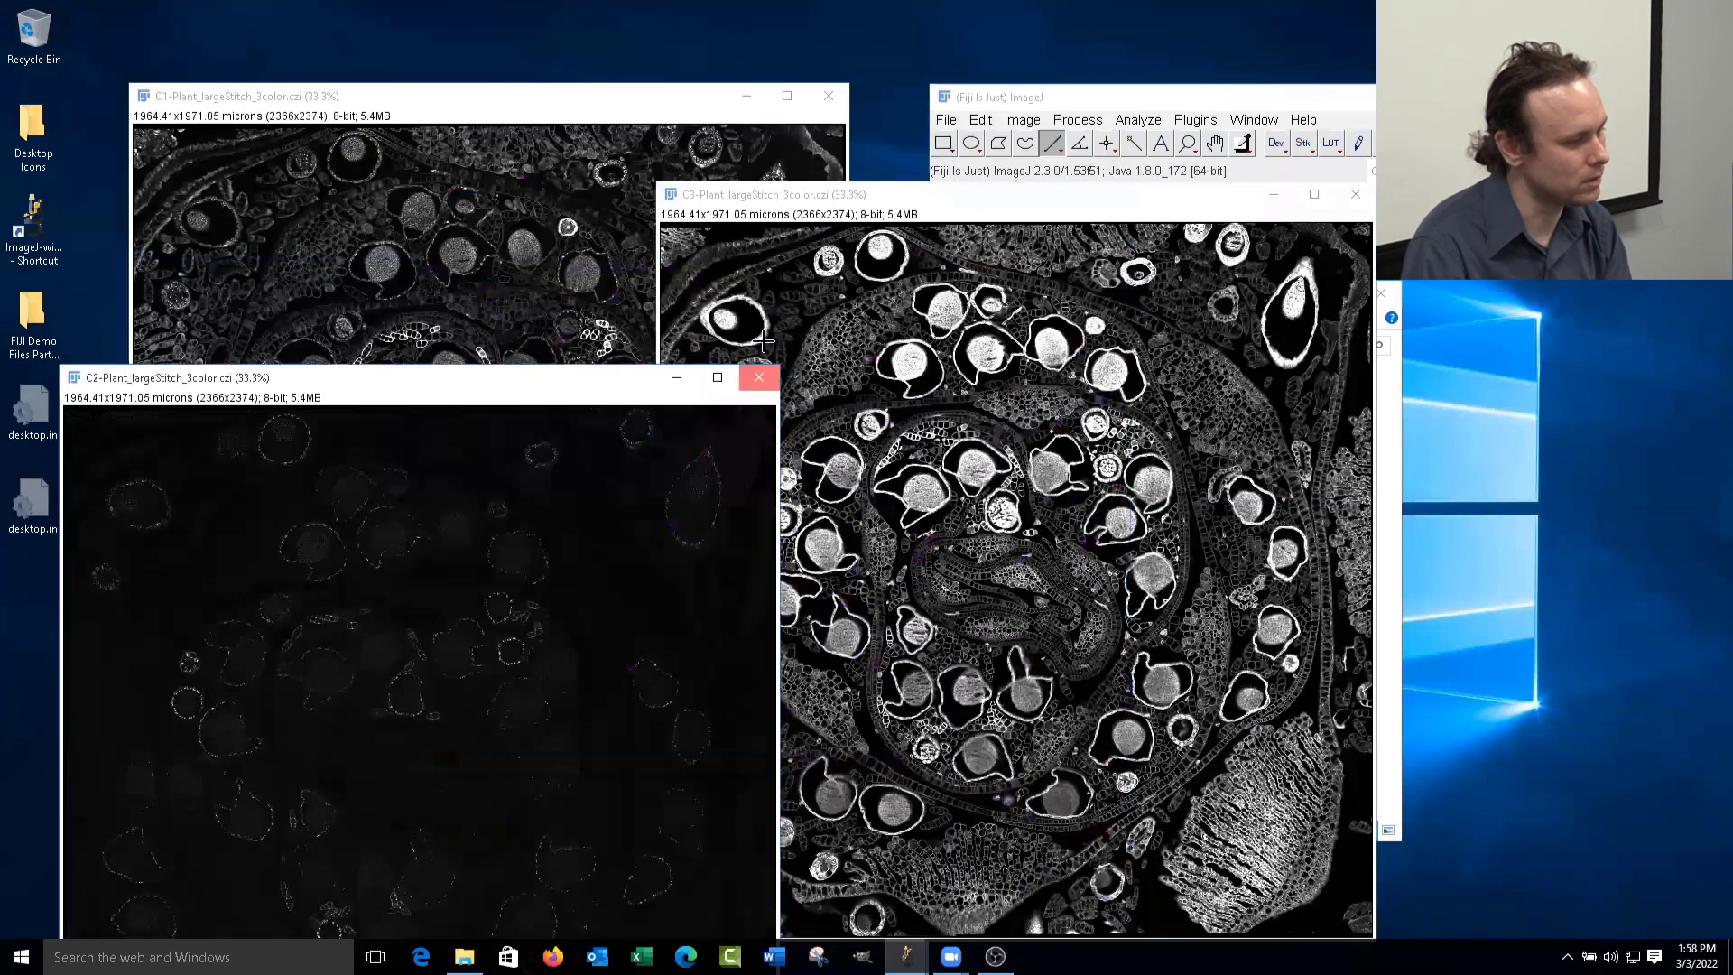
pyautogui.click(759, 378)
pyautogui.click(829, 96)
pyautogui.click(1356, 194)
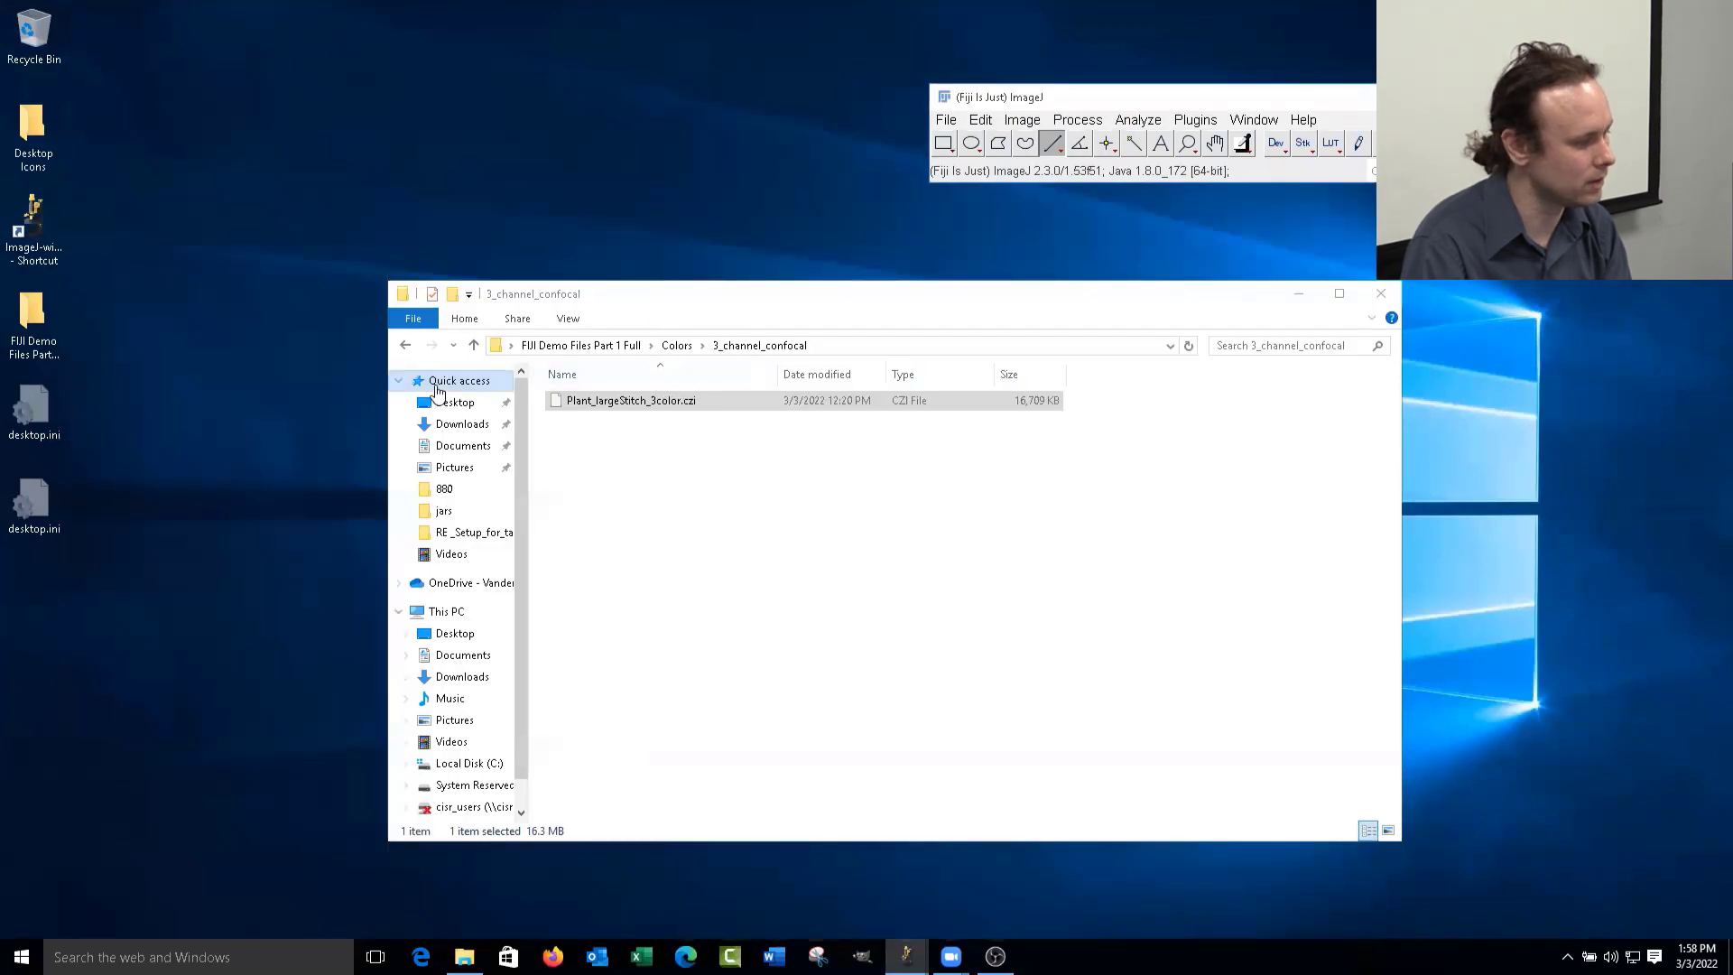
# - In File Explorer, open the SEM example folder within Colors and load small_intestine_BSE.tif and small_intestine_SE.tif into Fiji
pyautogui.click(405, 346)
pyautogui.doubleClick(595, 442)
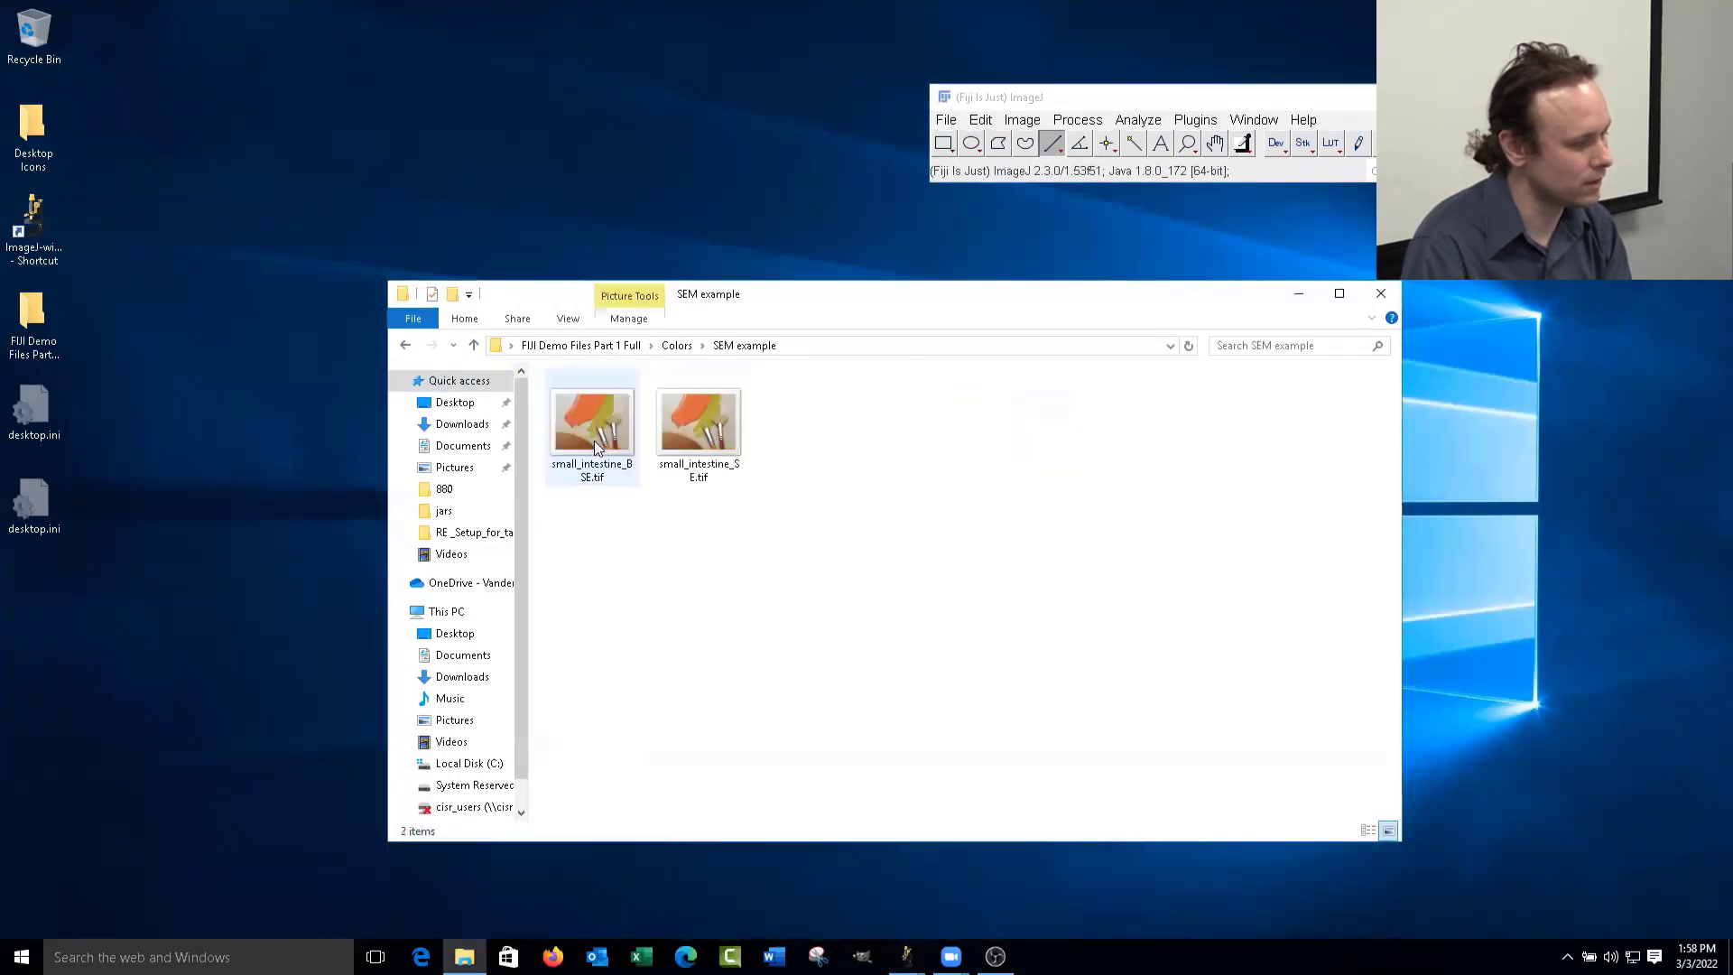
pyautogui.moveTo(763, 582); pyautogui.dragTo(424, 388)
pyautogui.moveTo(592, 419); pyautogui.dragTo(1080, 165)
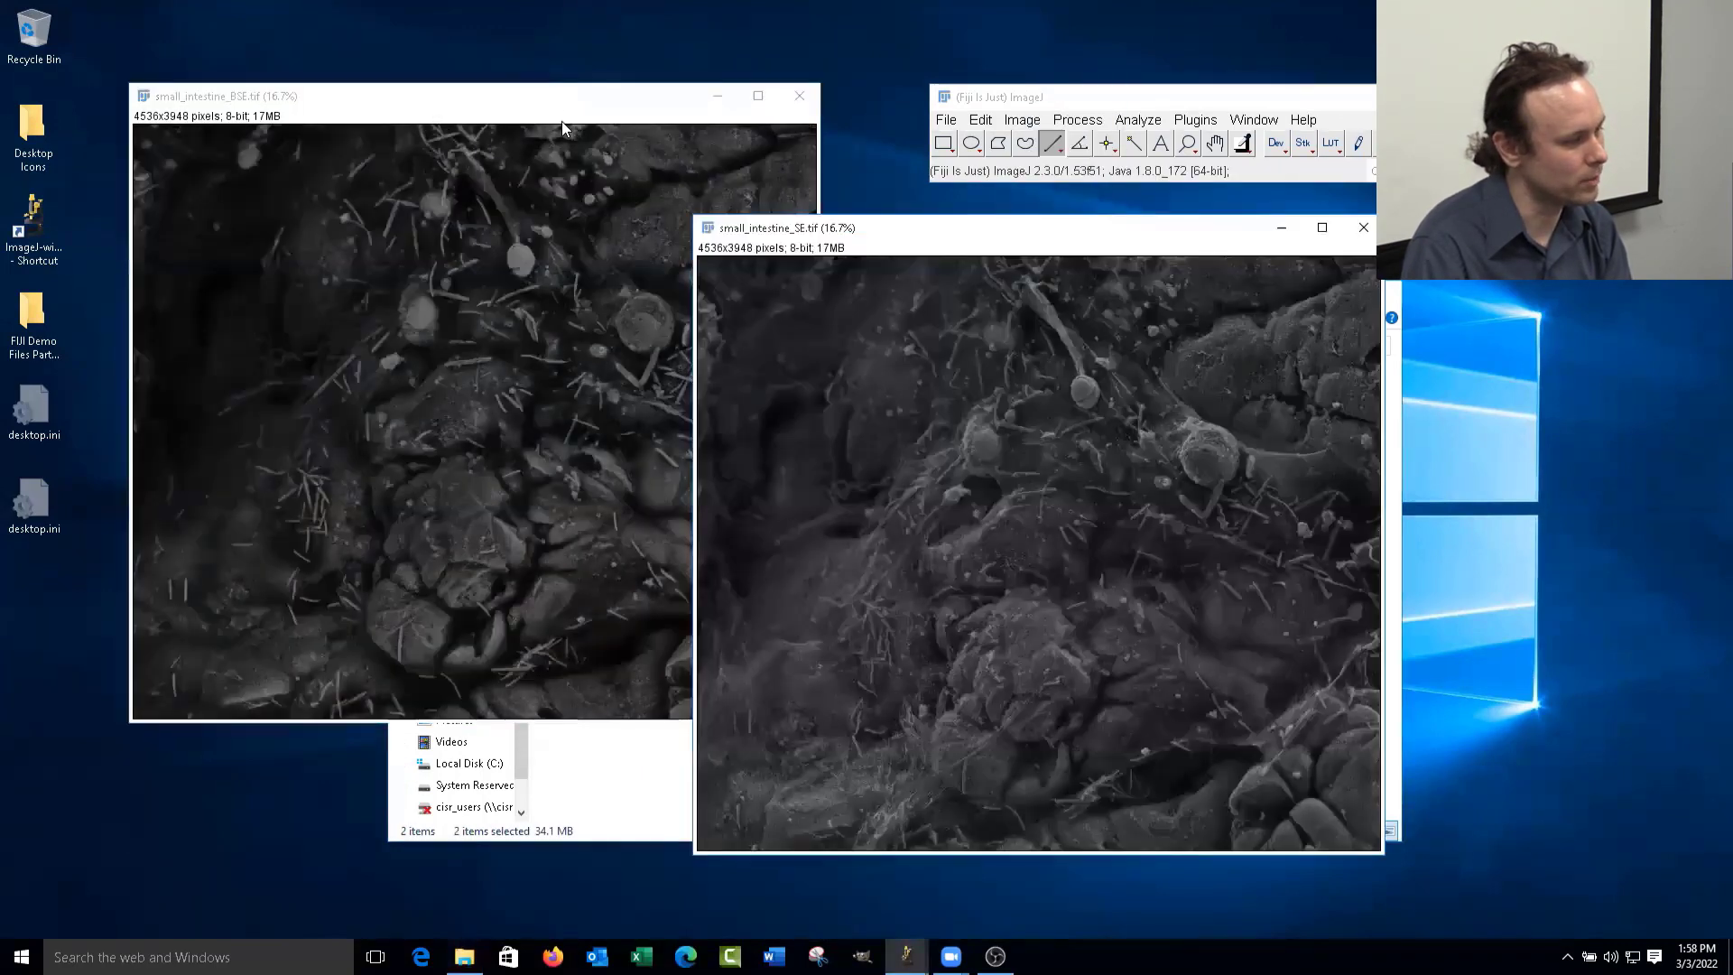
# - Merge small_intestine_SE.tif as C3 blue and small_intestine_BSE.tif as C7 yellow into a composite, keeping the source images
pyautogui.moveTo(538, 108); pyautogui.dragTo(454, 228)
pyautogui.click(1023, 119)
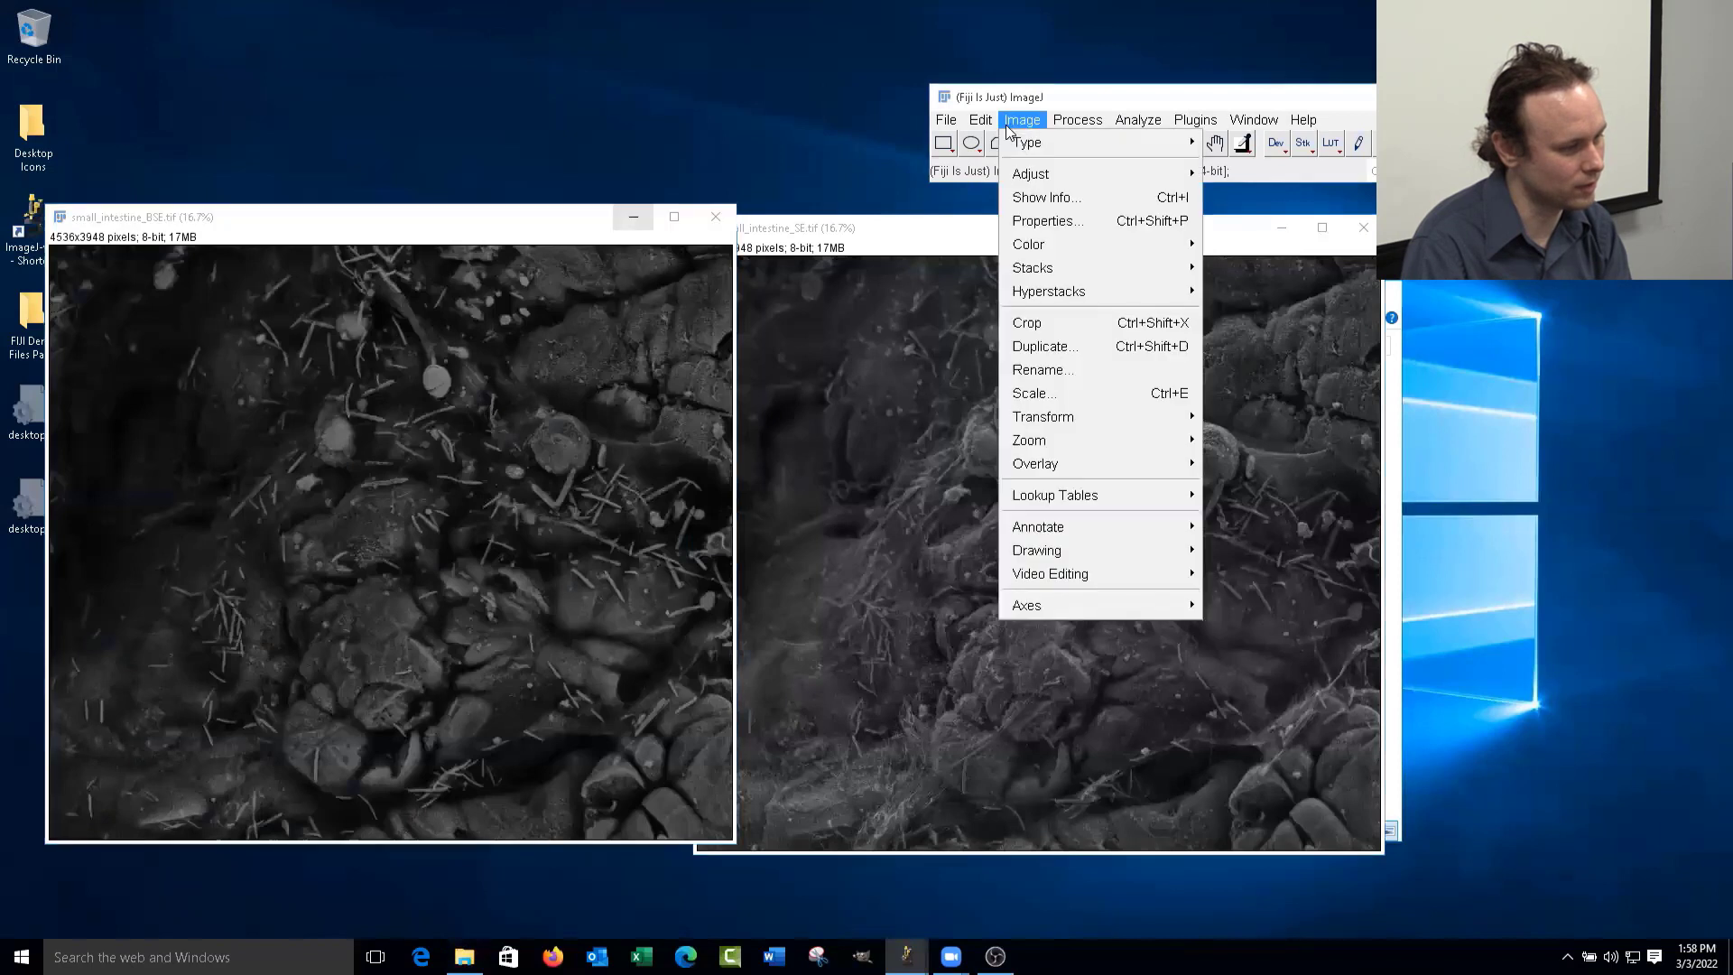
pyautogui.moveTo(1101, 245)
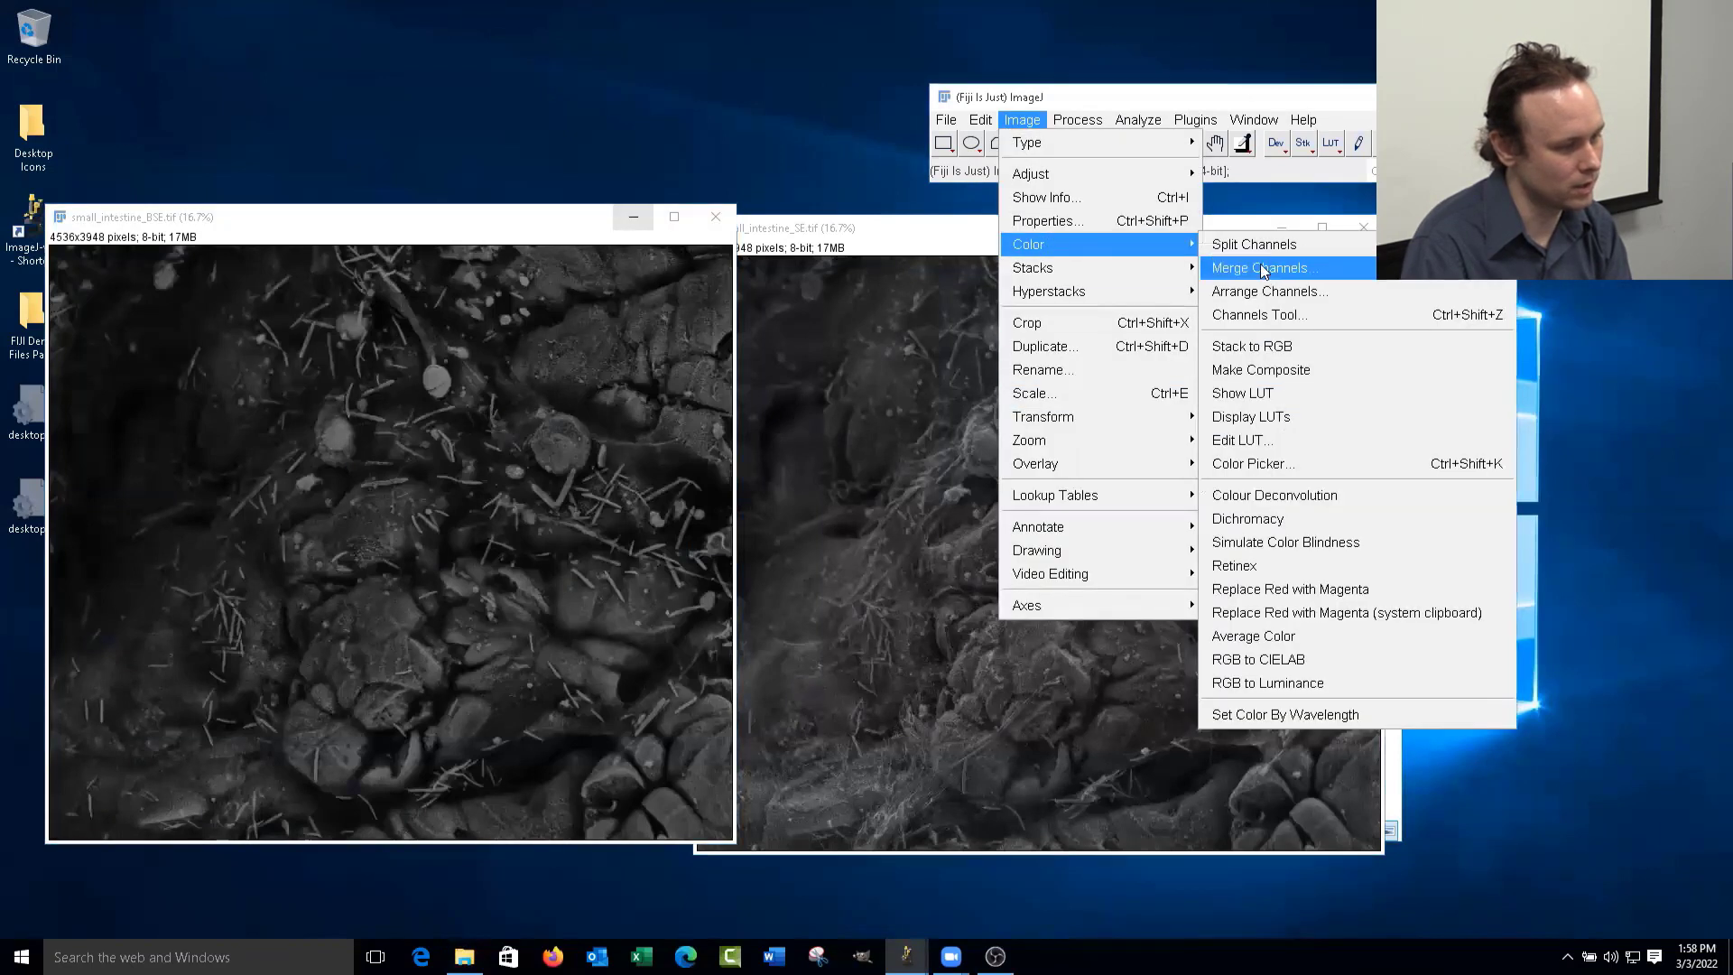
pyautogui.click(1257, 273)
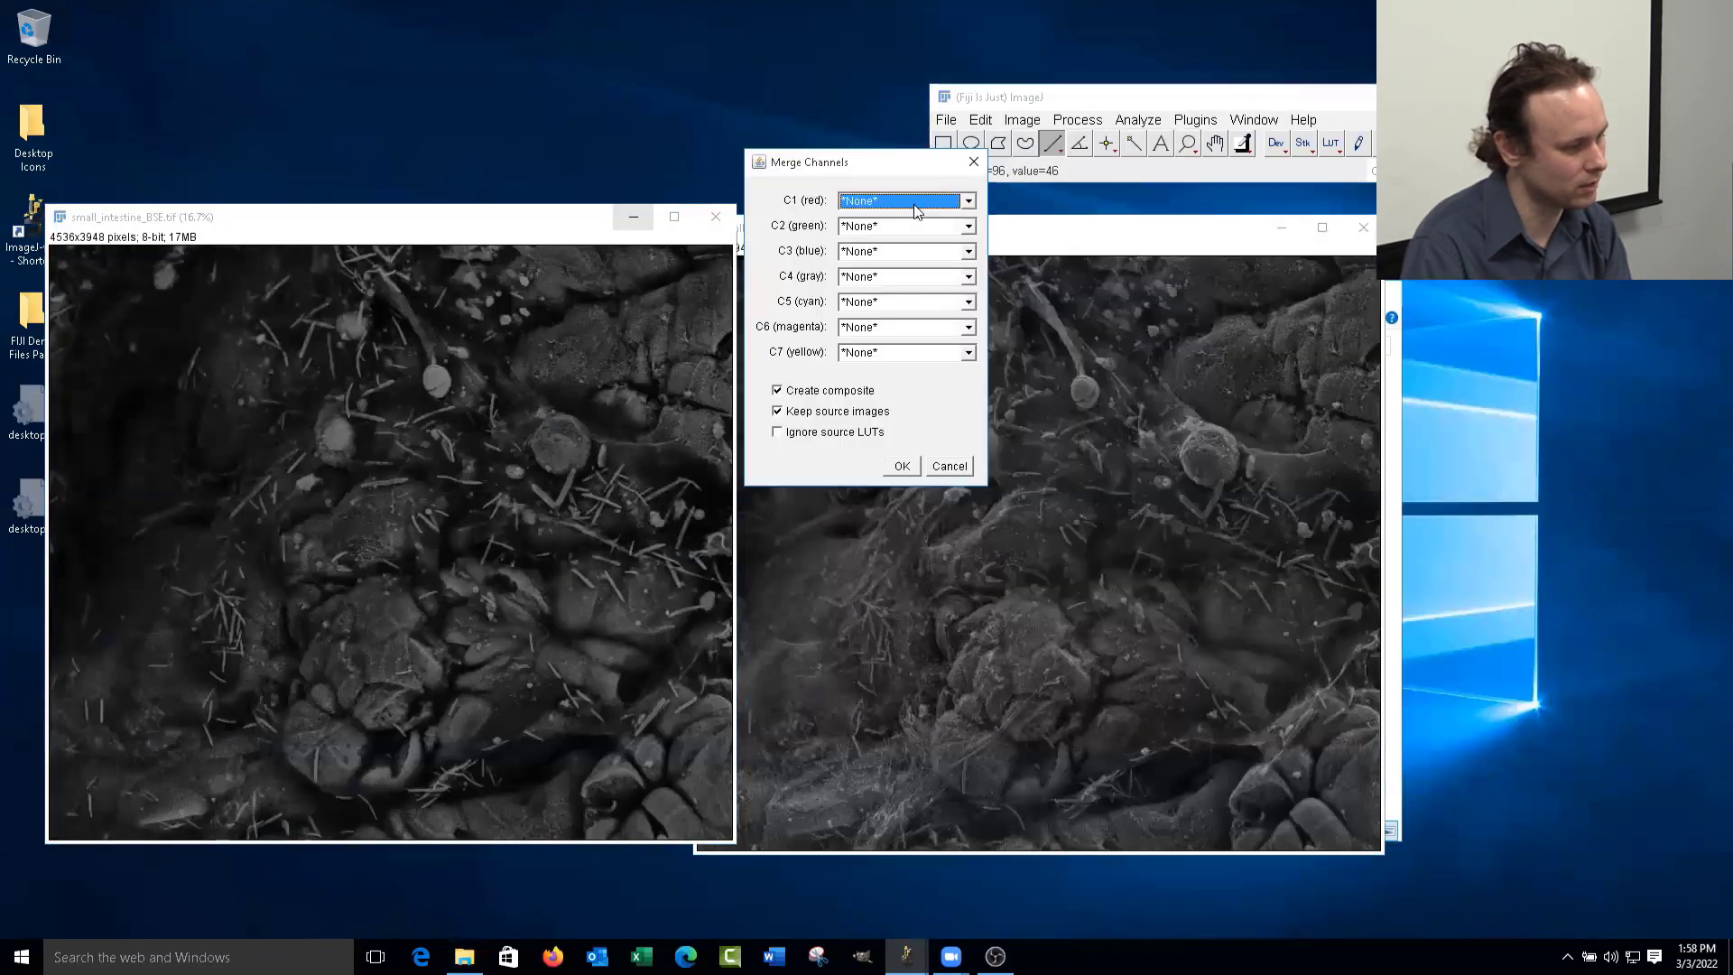
pyautogui.click(878, 251)
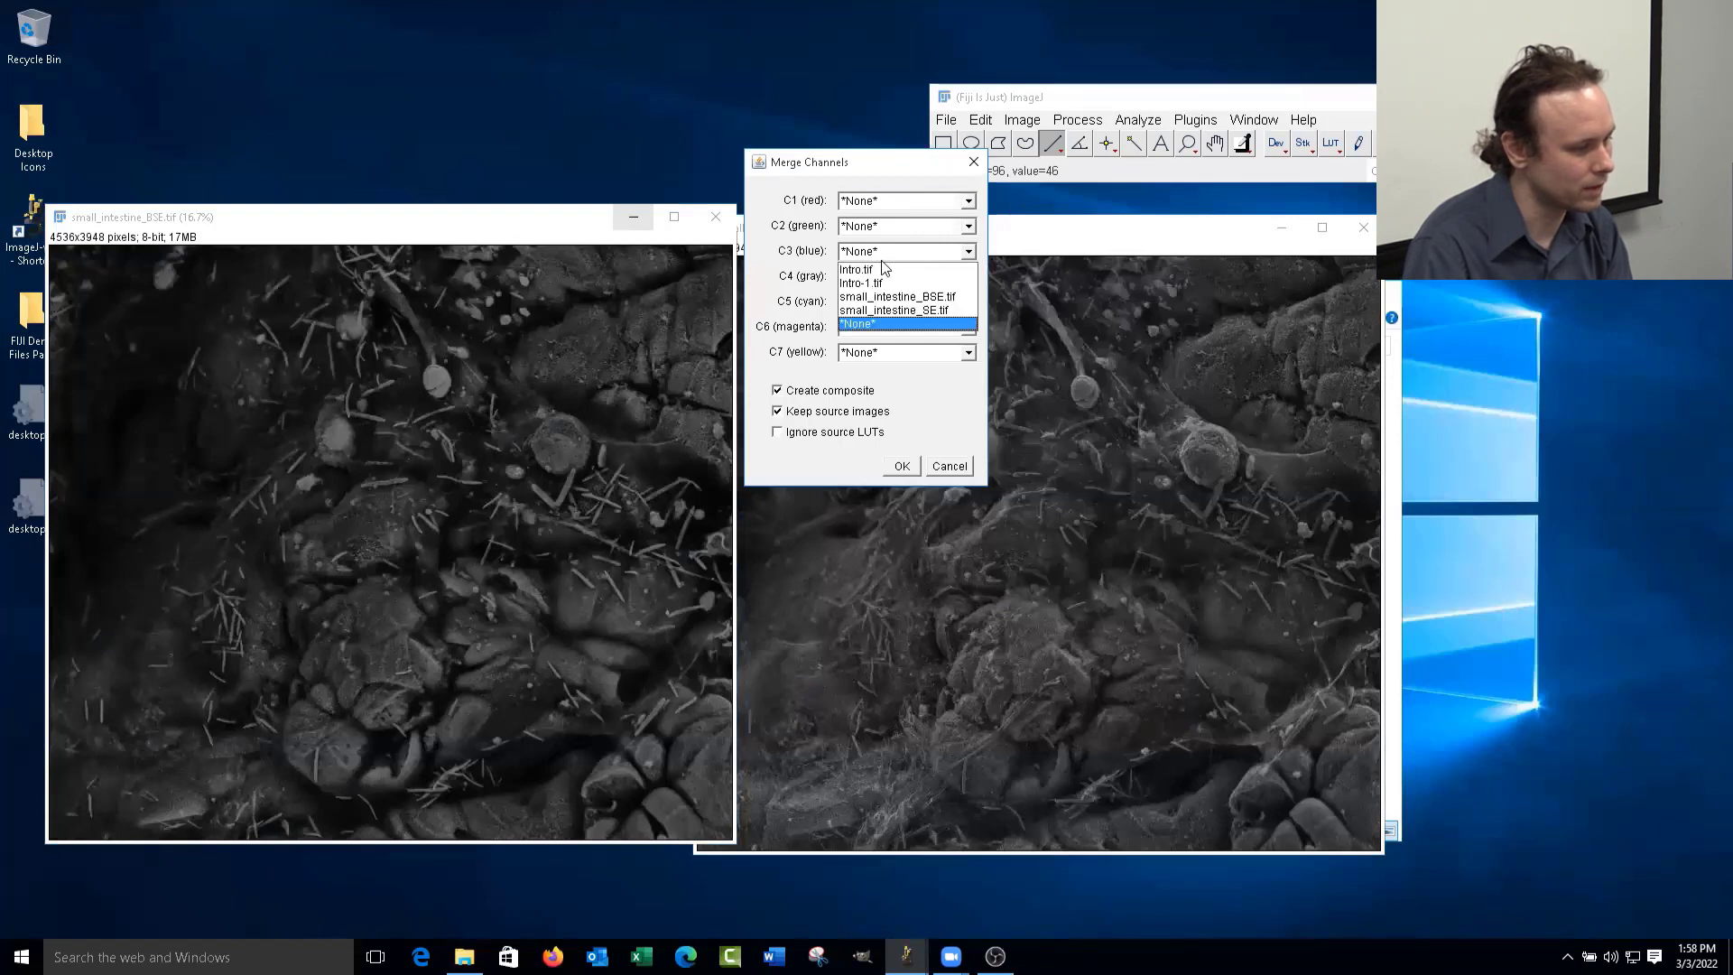
pyautogui.click(892, 310)
pyautogui.click(877, 353)
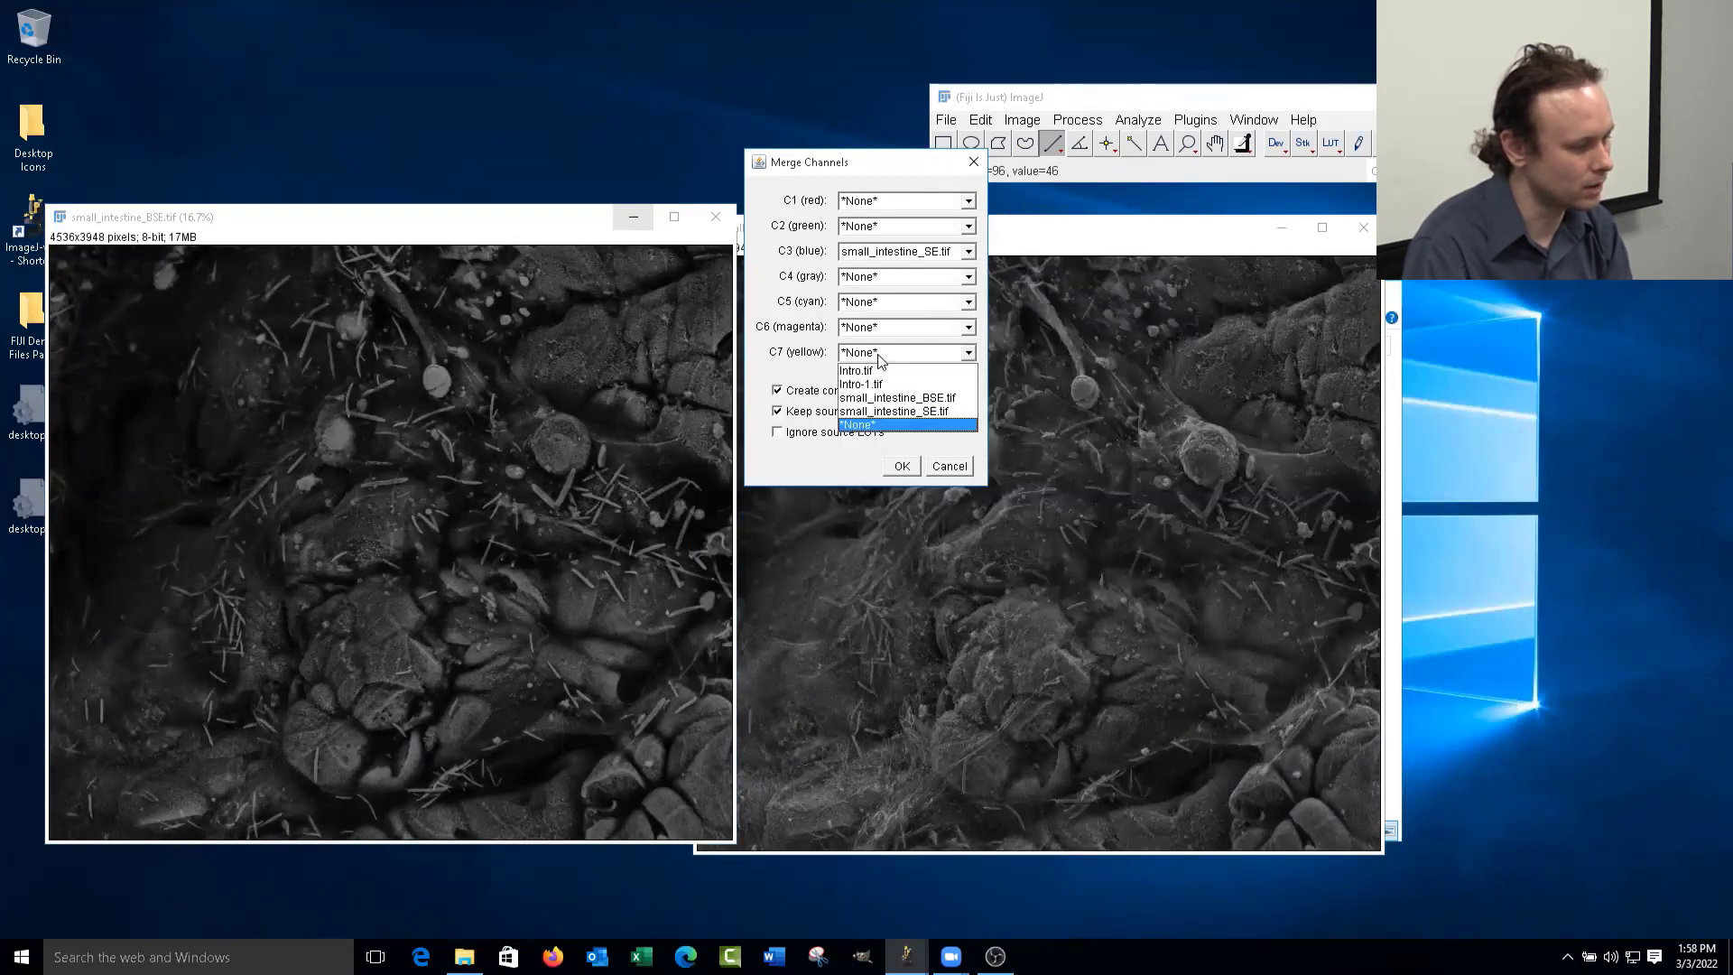
pyautogui.click(899, 398)
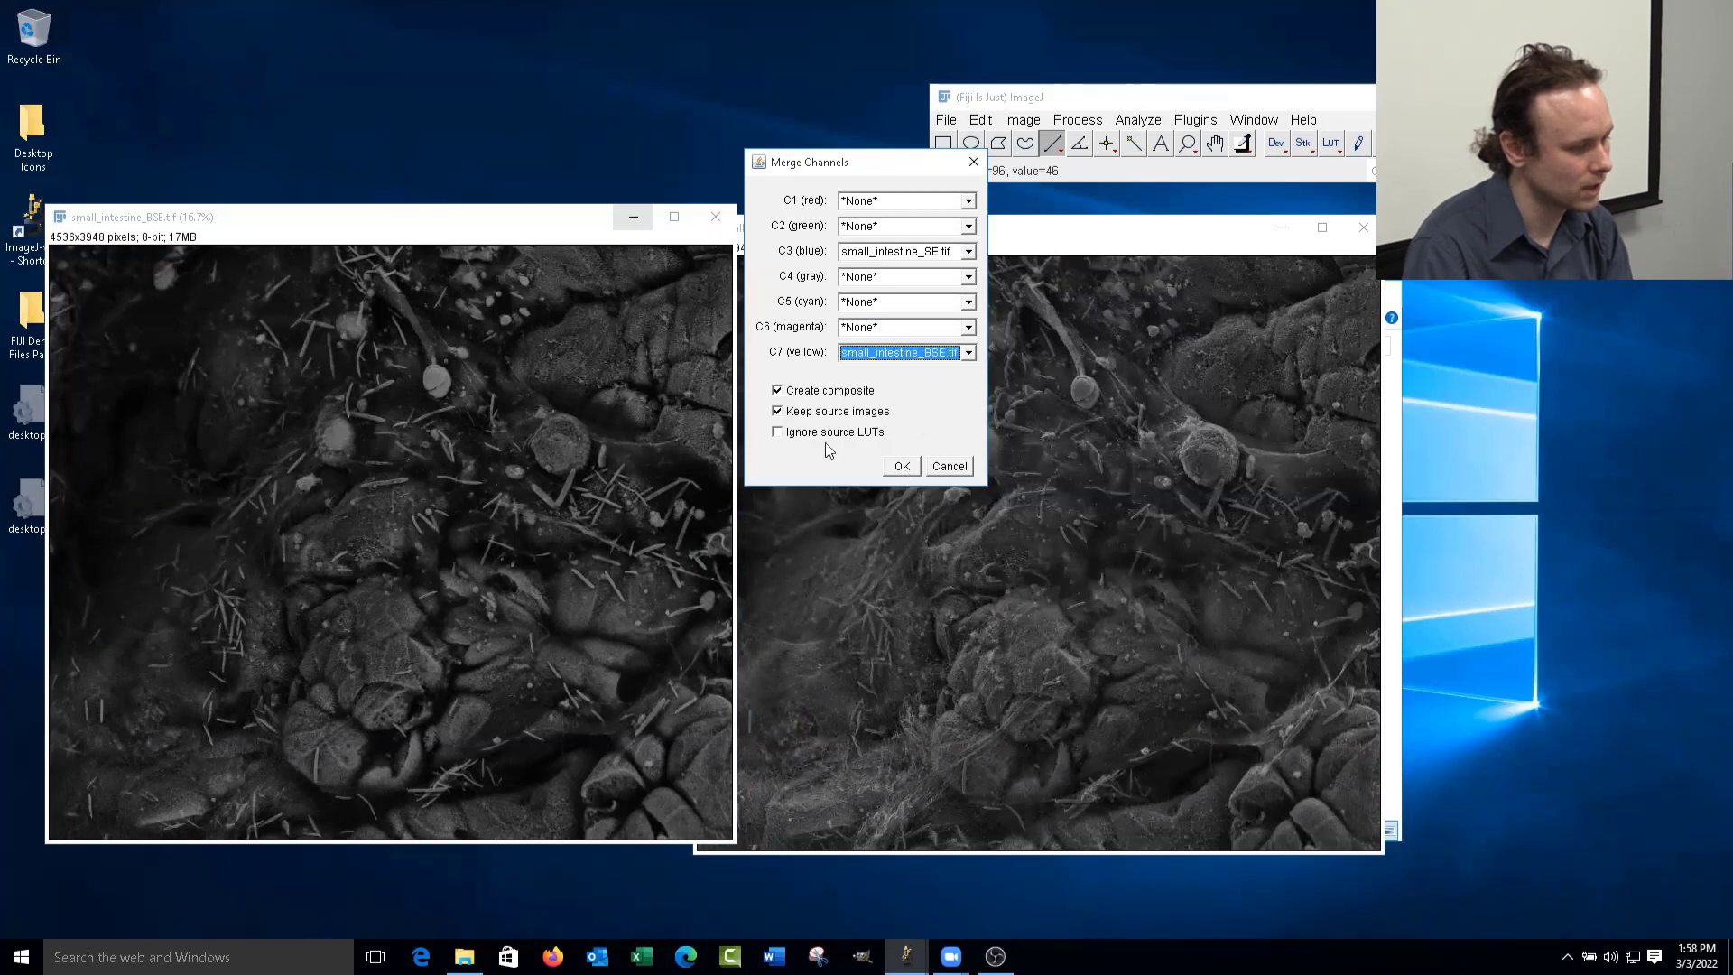
pyautogui.click(901, 465)
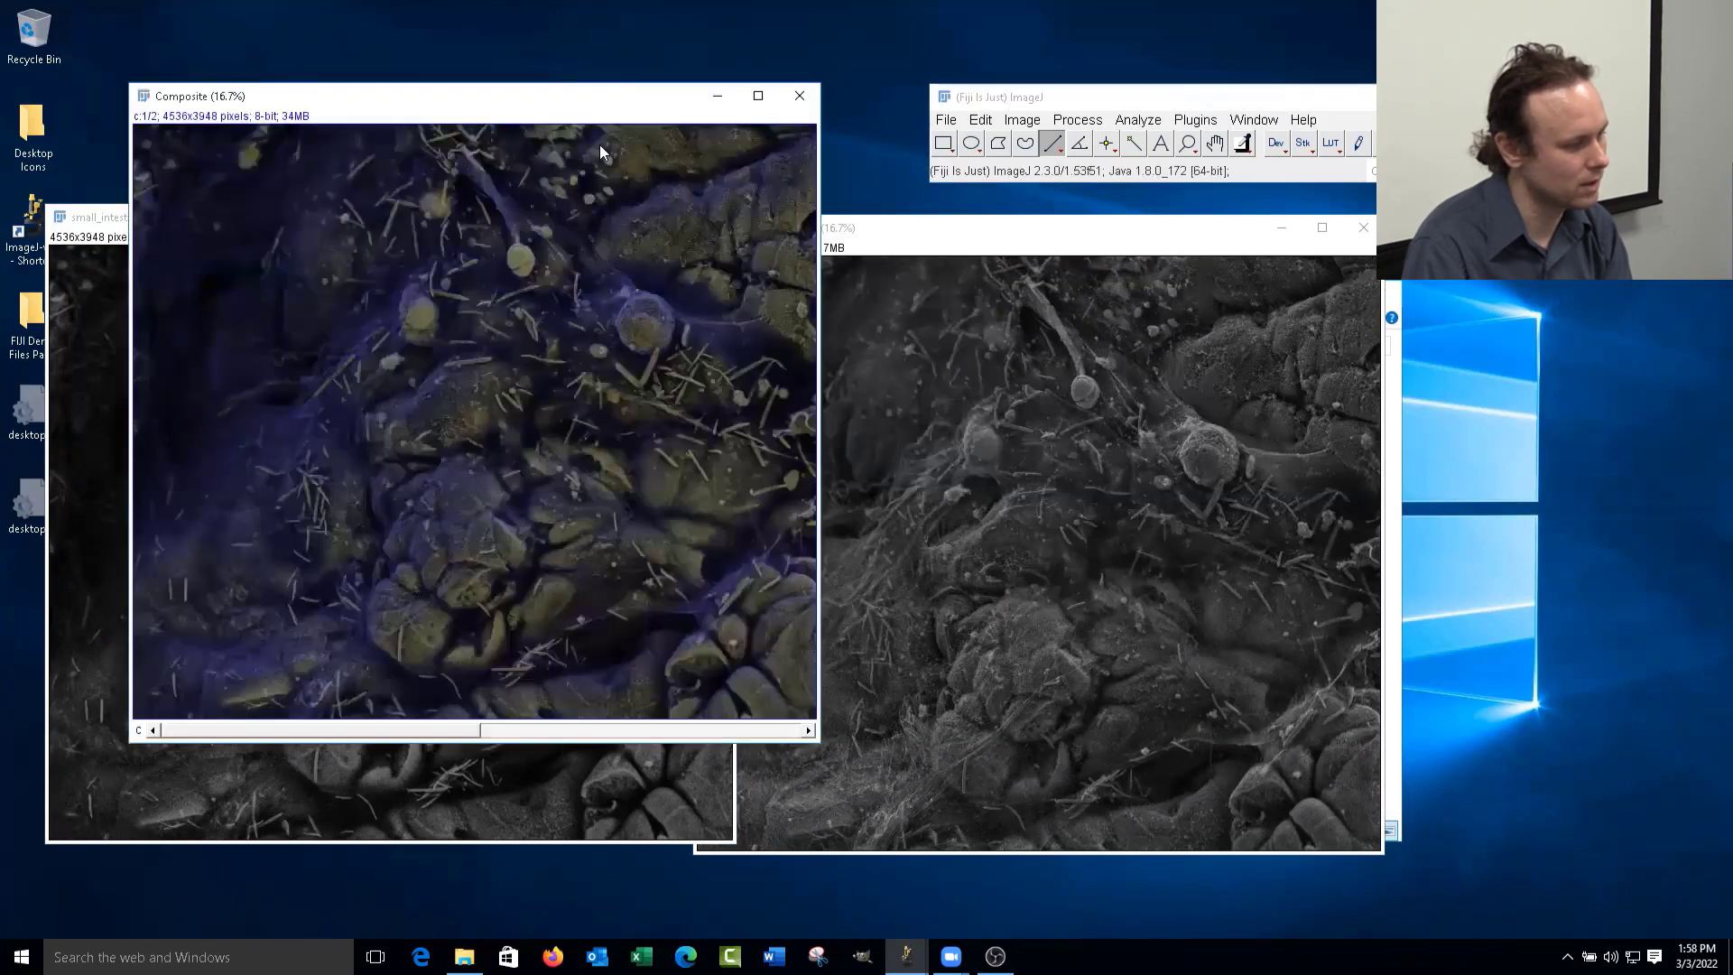
# - Close the small intestine composite and both source images, and move the SEM example folder window clear of them
pyautogui.moveTo(567, 108); pyautogui.dragTo(920, 238)
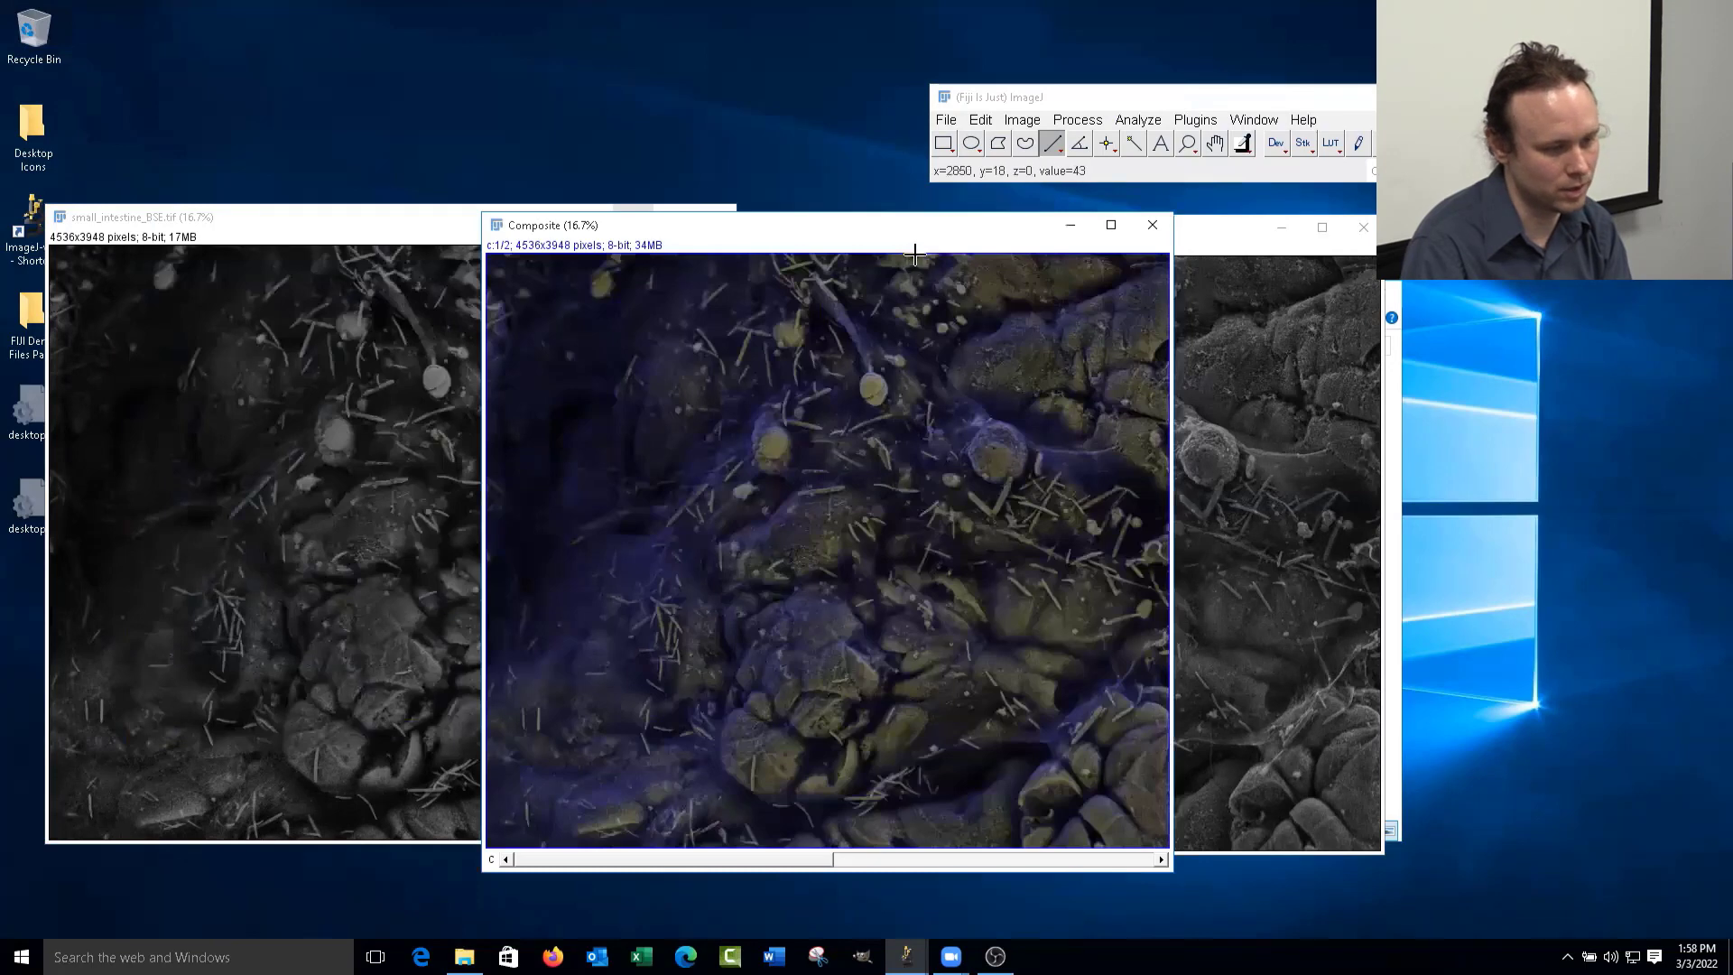
pyautogui.click(1154, 225)
pyautogui.click(713, 219)
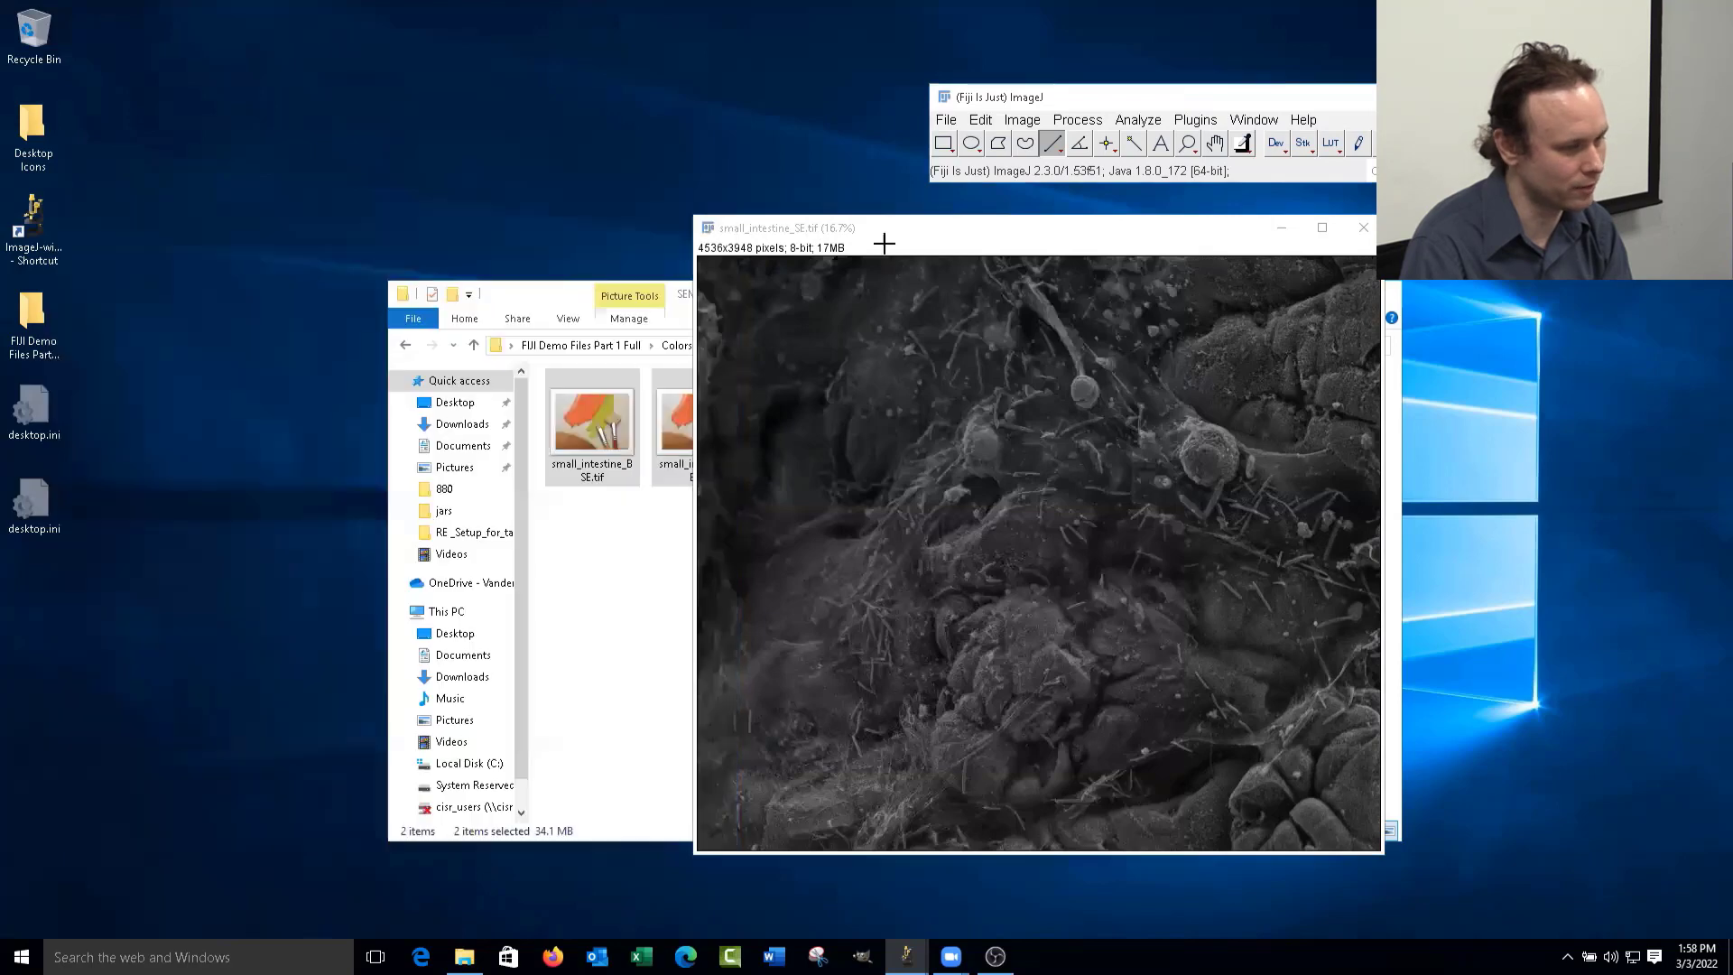
pyautogui.click(1364, 227)
pyautogui.moveTo(1052, 295); pyautogui.dragTo(1016, 226)
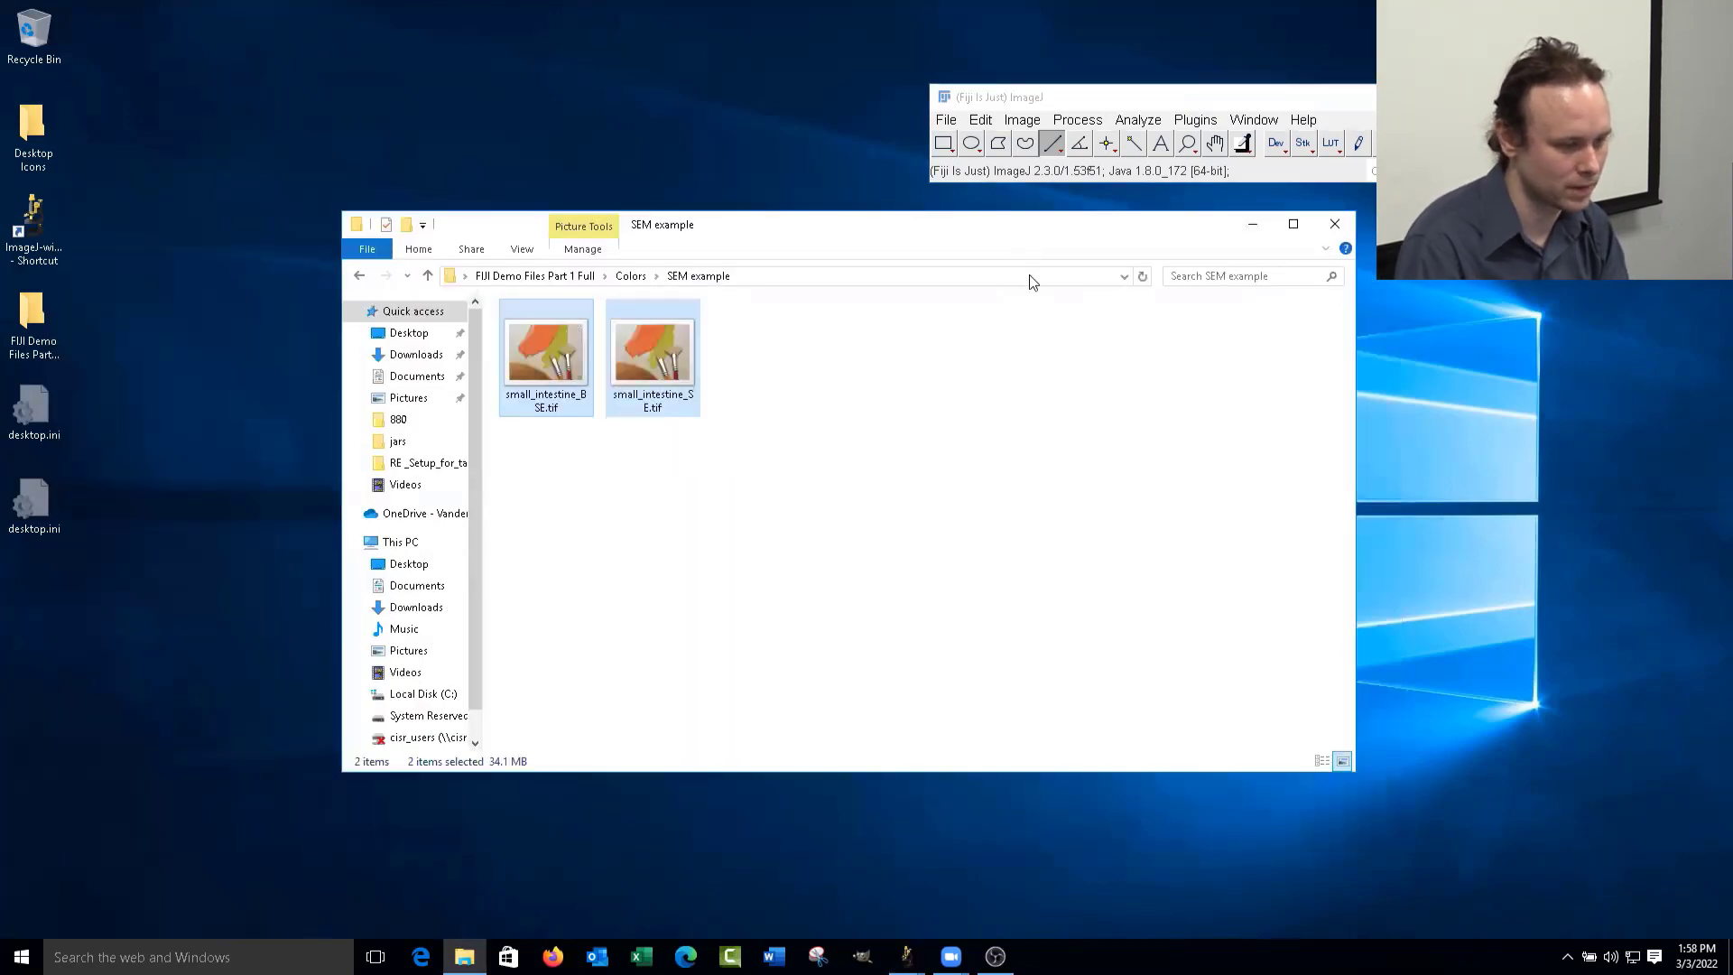